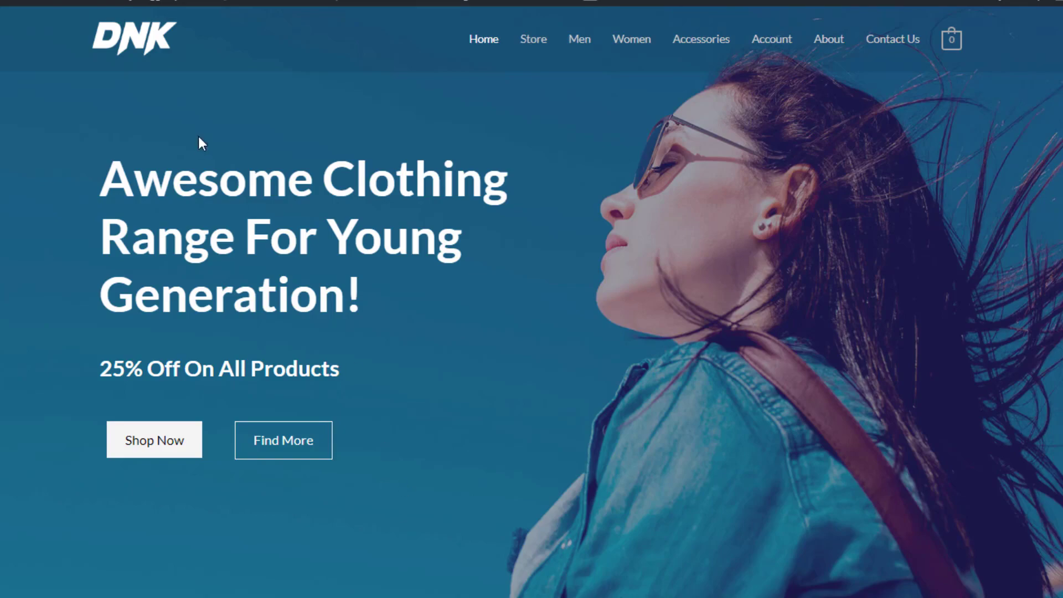
# Scroll up and down through the DNK clothing store demo pages to browse the storefront
pyautogui.scroll(-20, 284, 127)
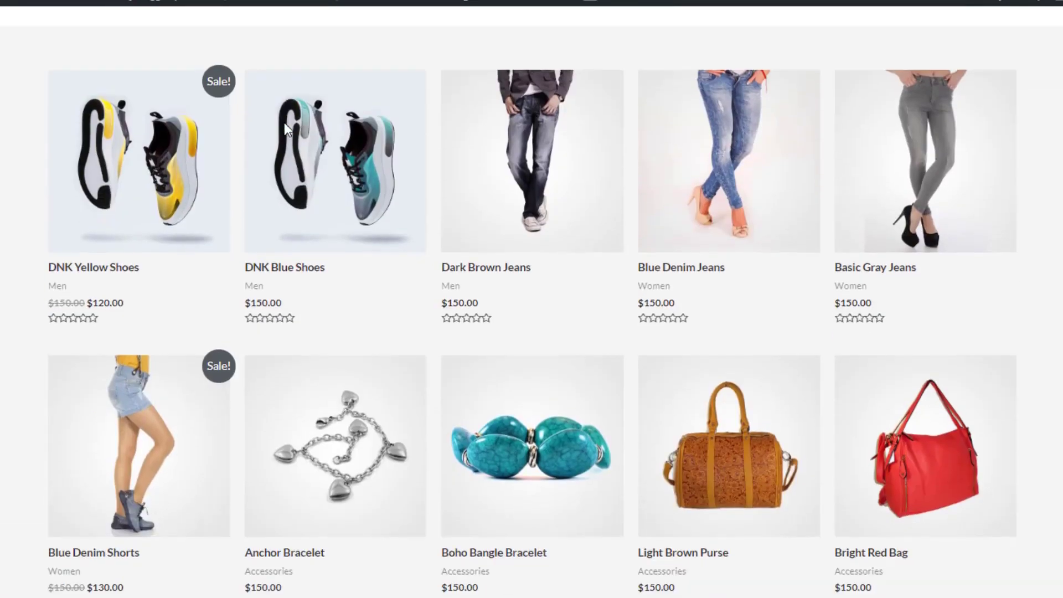
pyautogui.scroll(20, 284, 127)
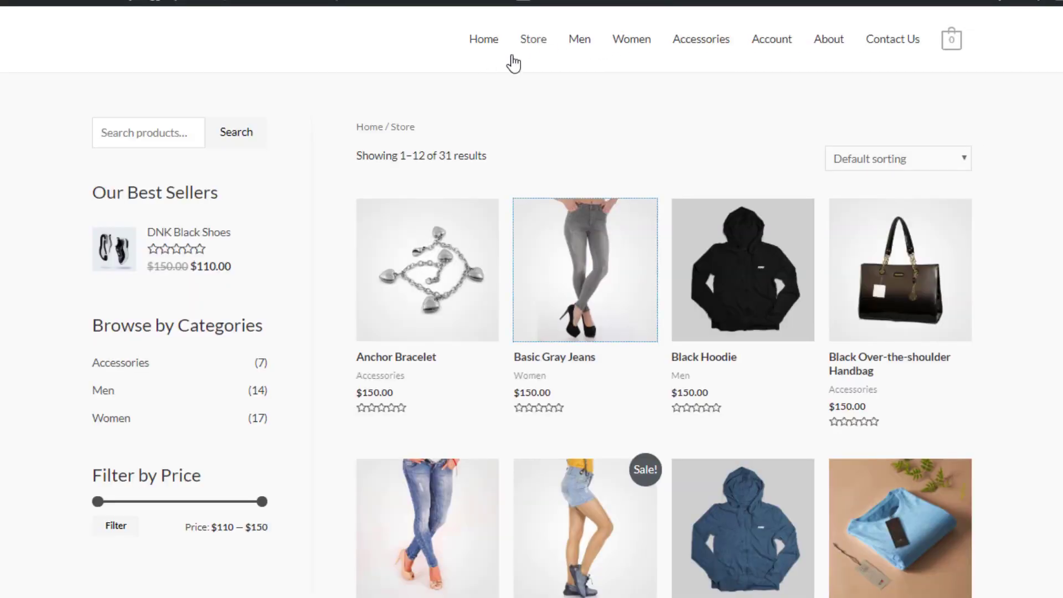
pyautogui.scroll(-8, 721, 106)
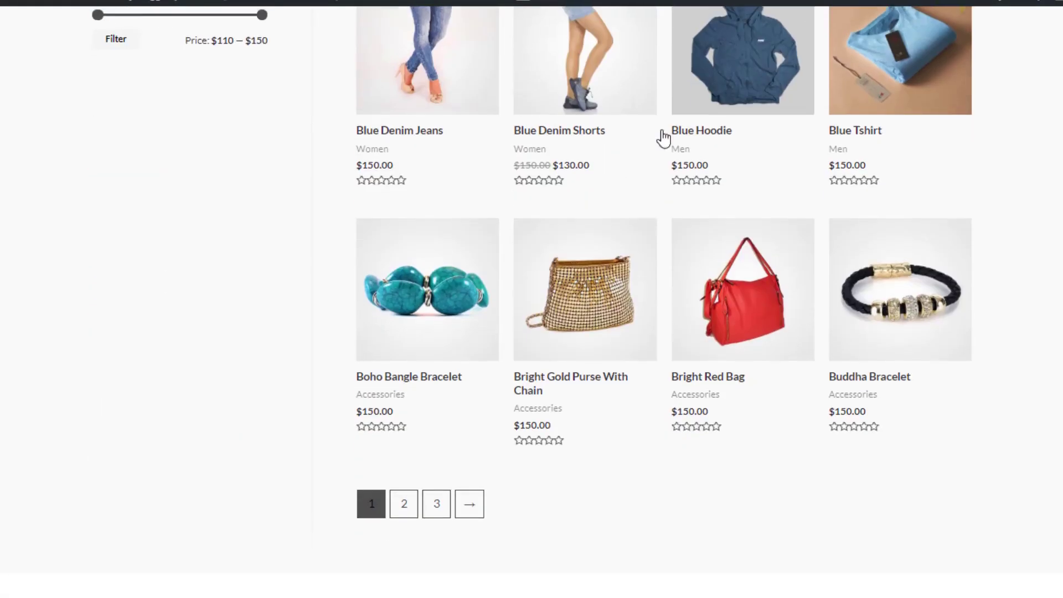
pyautogui.scroll(-5, 613, 164)
pyautogui.scroll(14, 629, 166)
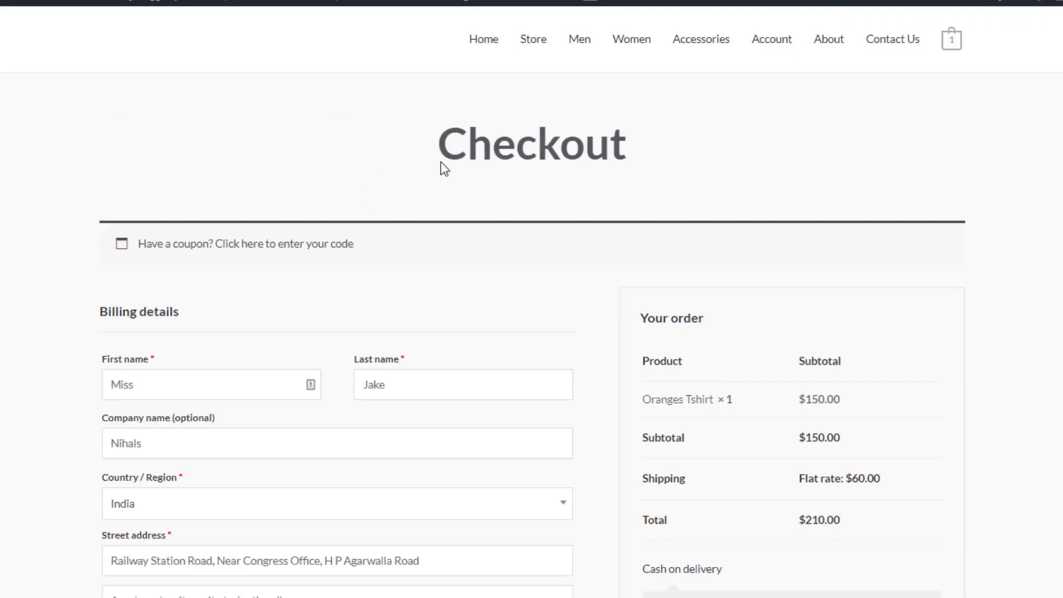
pyautogui.scroll(-2, 442, 168)
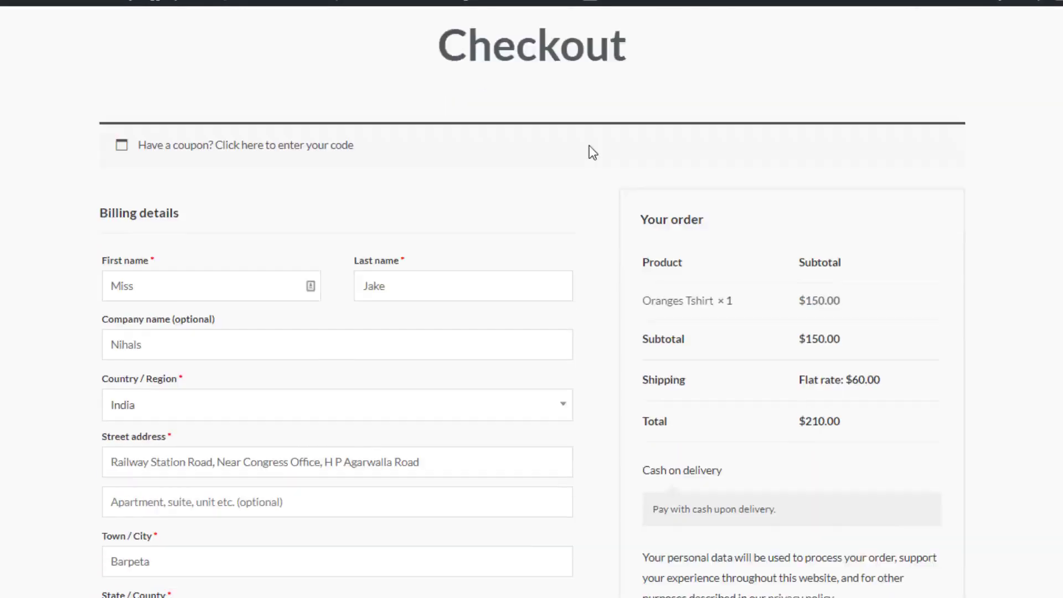
pyautogui.scroll(-10, 283, 220)
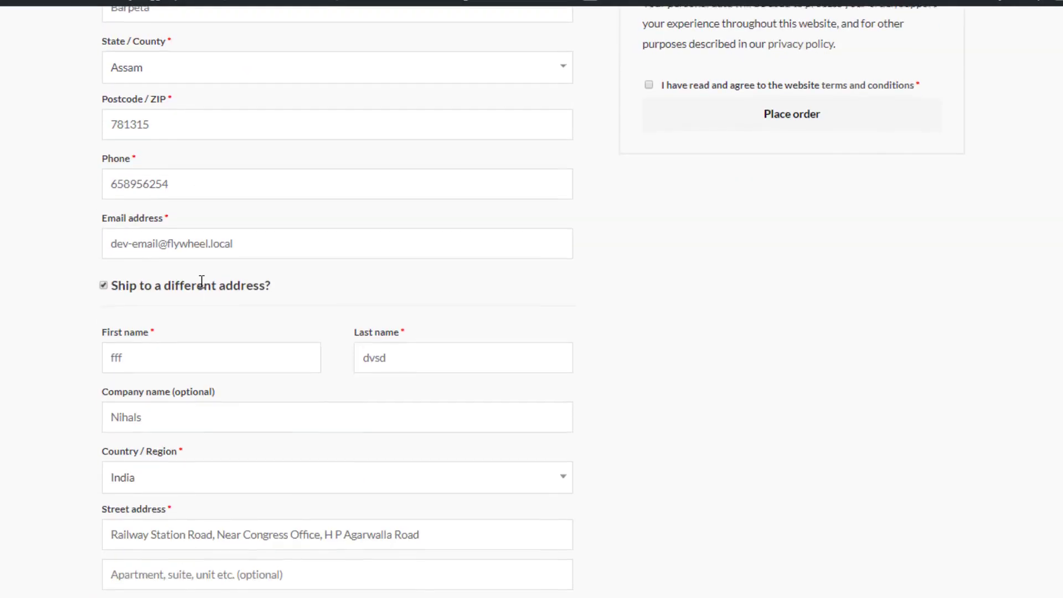
pyautogui.scroll(-7, 201, 282)
pyautogui.scroll(13, 202, 283)
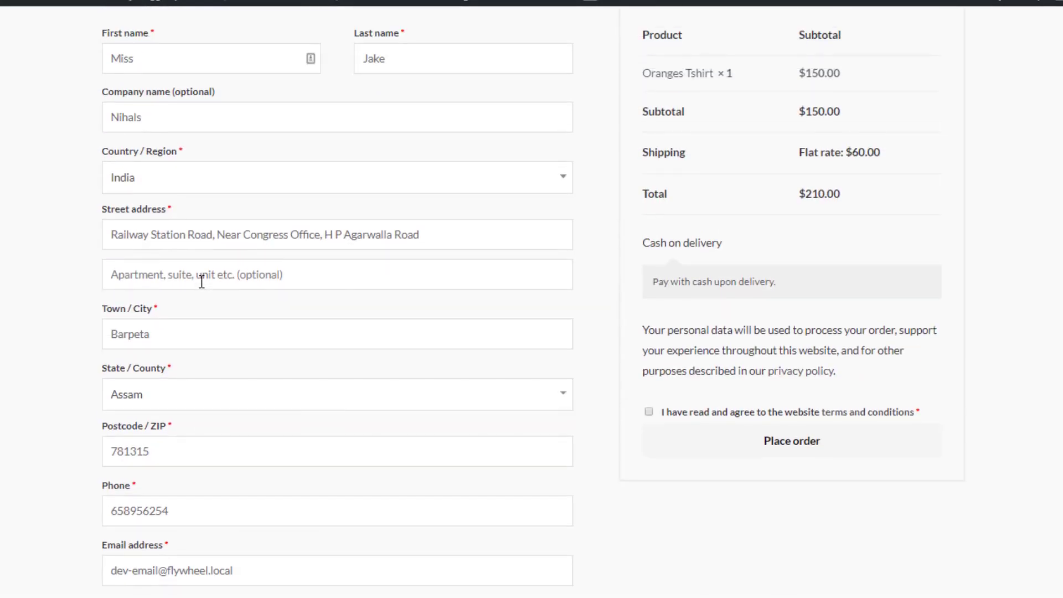
pyautogui.scroll(3, 201, 282)
pyautogui.scroll(-2, 660, 505)
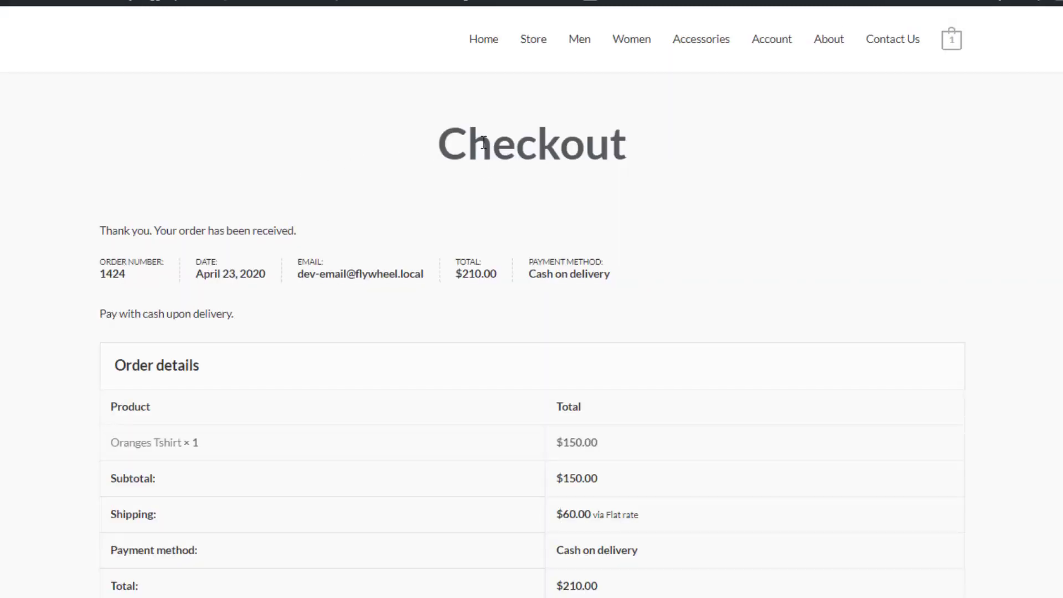
pyautogui.scroll(-7, 224, 165)
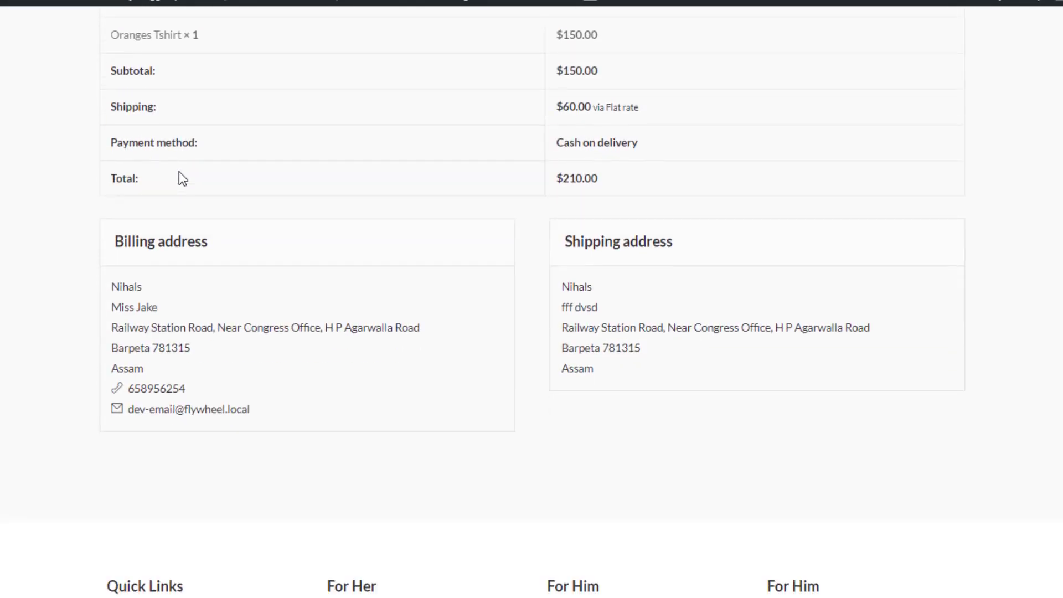
pyautogui.scroll(7, 179, 172)
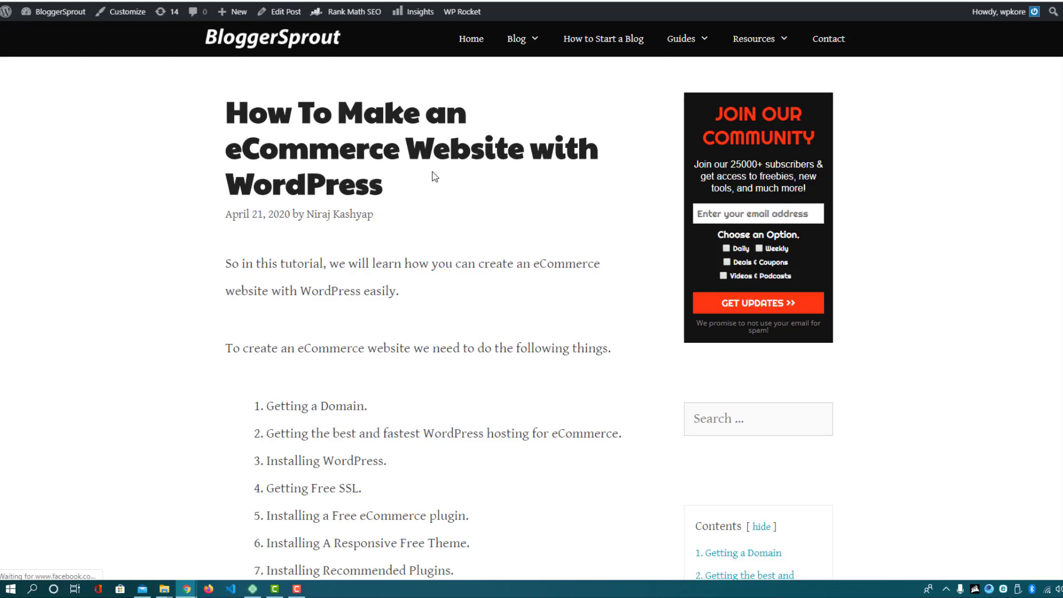
pyautogui.scroll(-6, 435, 176)
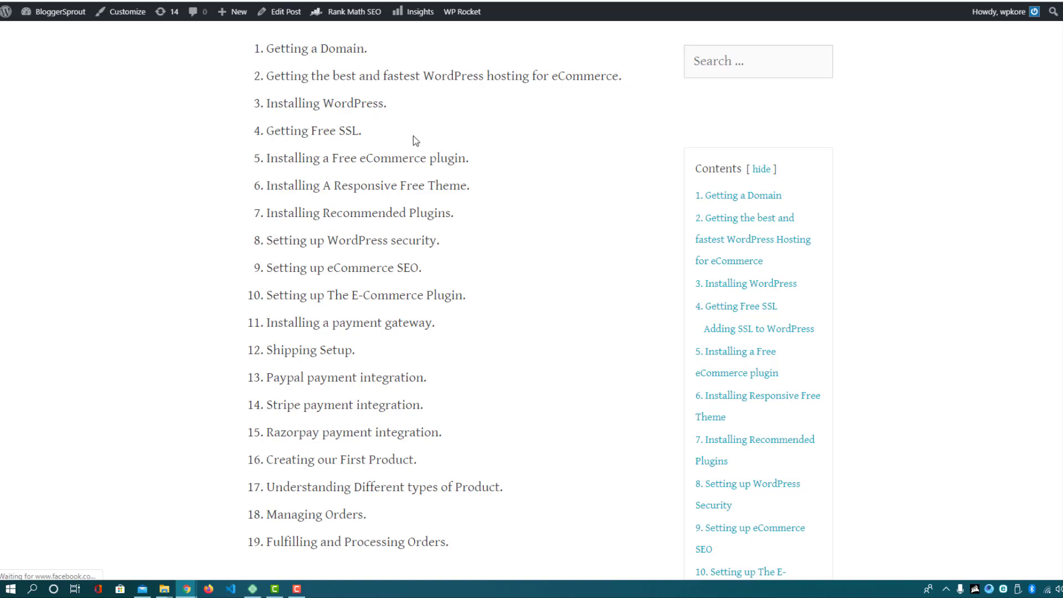
pyautogui.scroll(2, 482, 166)
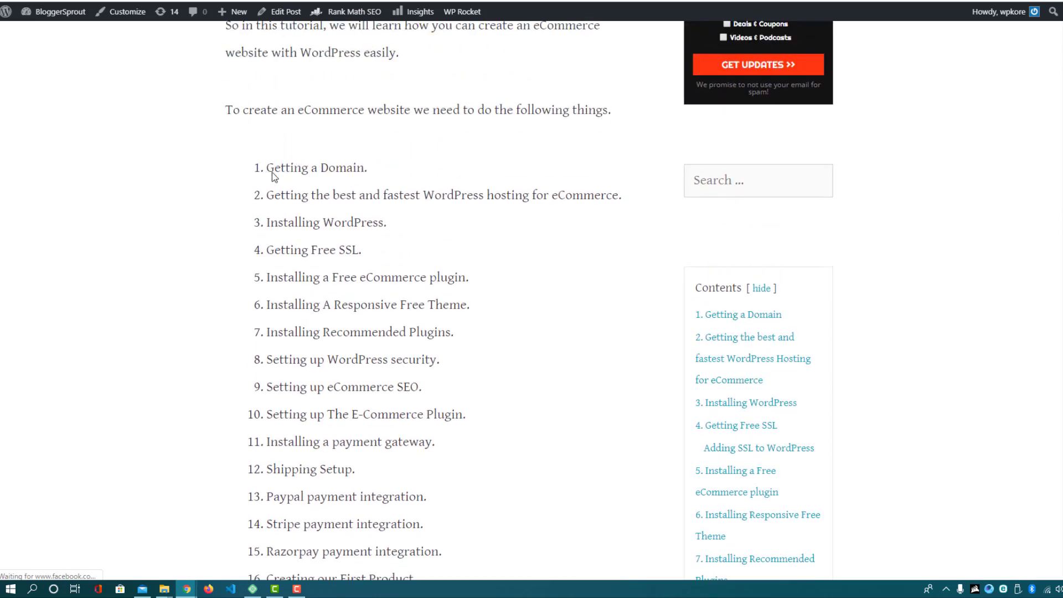
pyautogui.moveTo(272, 172); pyautogui.dragTo(360, 176)
pyautogui.click(380, 173)
pyautogui.moveTo(268, 166); pyautogui.dragTo(364, 173)
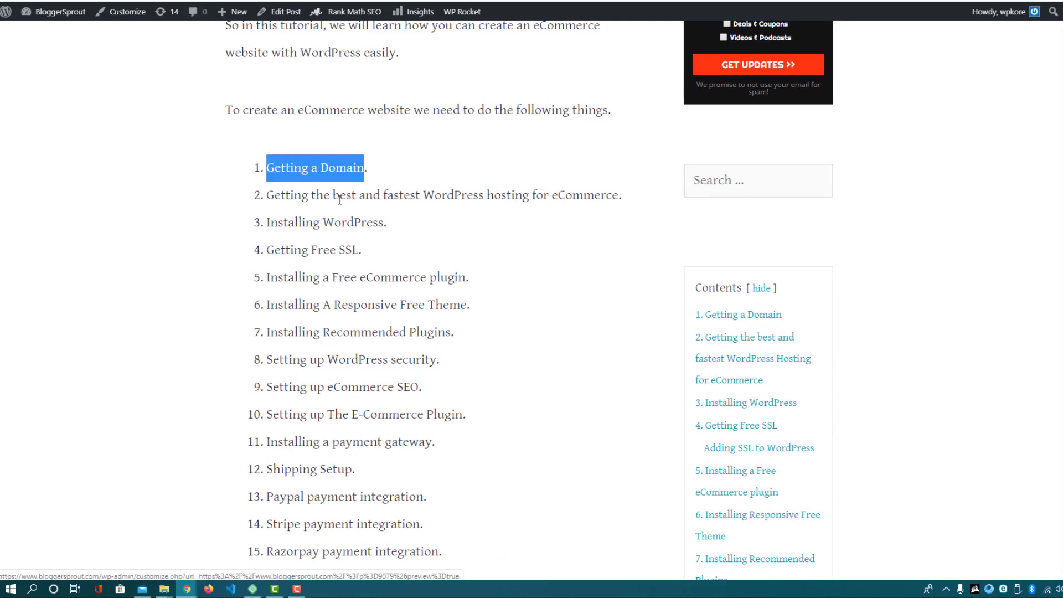
pyautogui.click(372, 173)
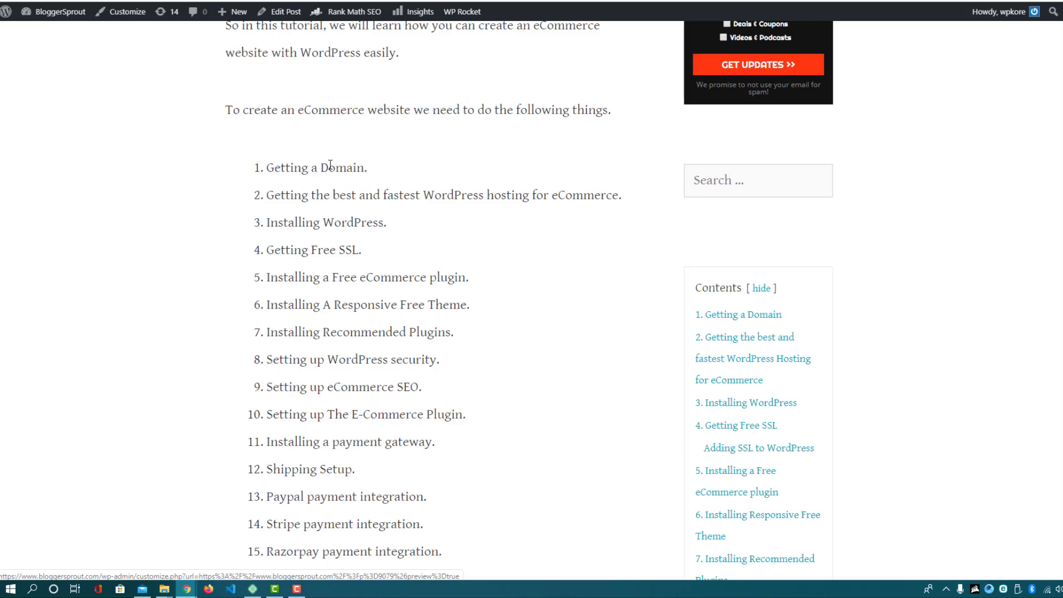
pyautogui.doubleClick(330, 165)
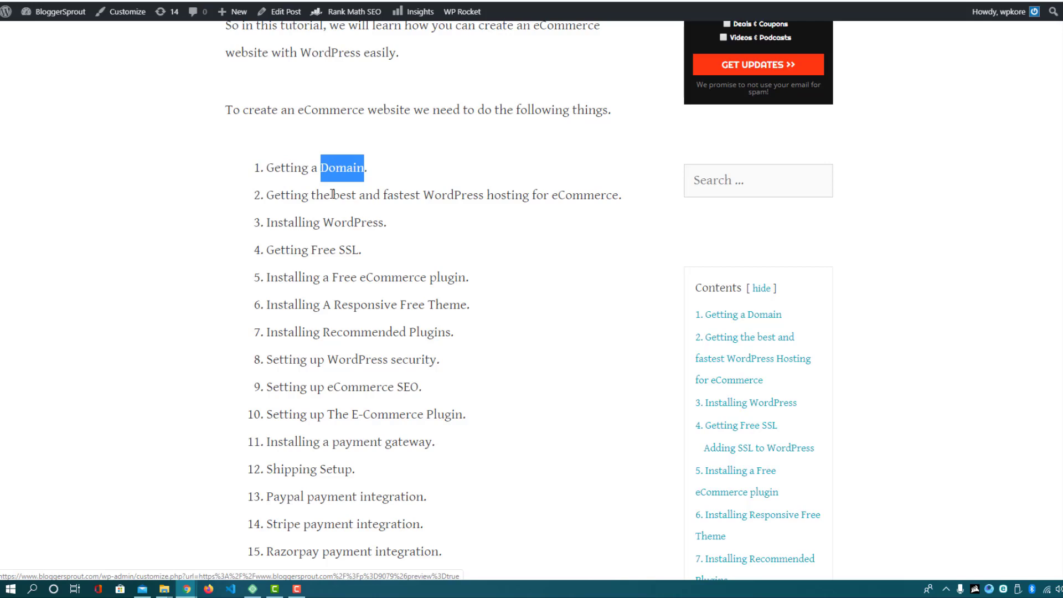
pyautogui.moveTo(331, 194); pyautogui.dragTo(606, 212)
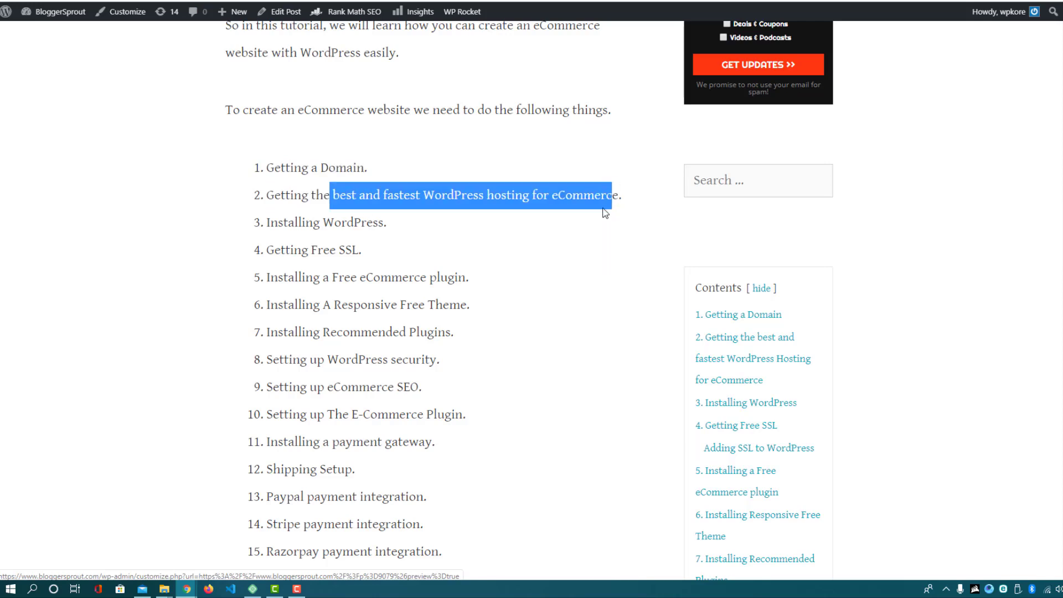
pyautogui.click(433, 195)
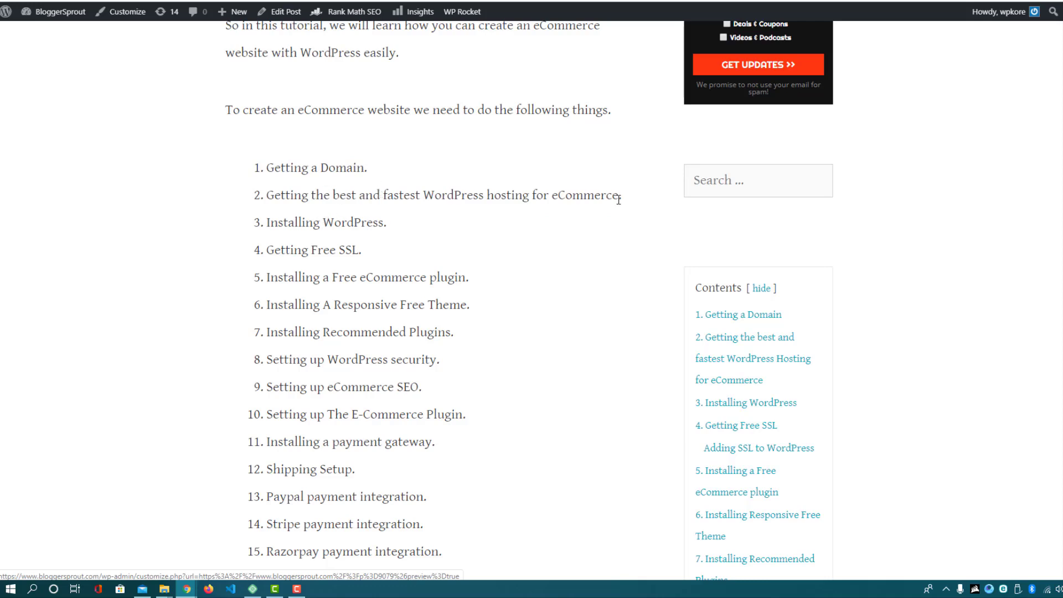
pyautogui.moveTo(619, 198); pyautogui.dragTo(272, 195)
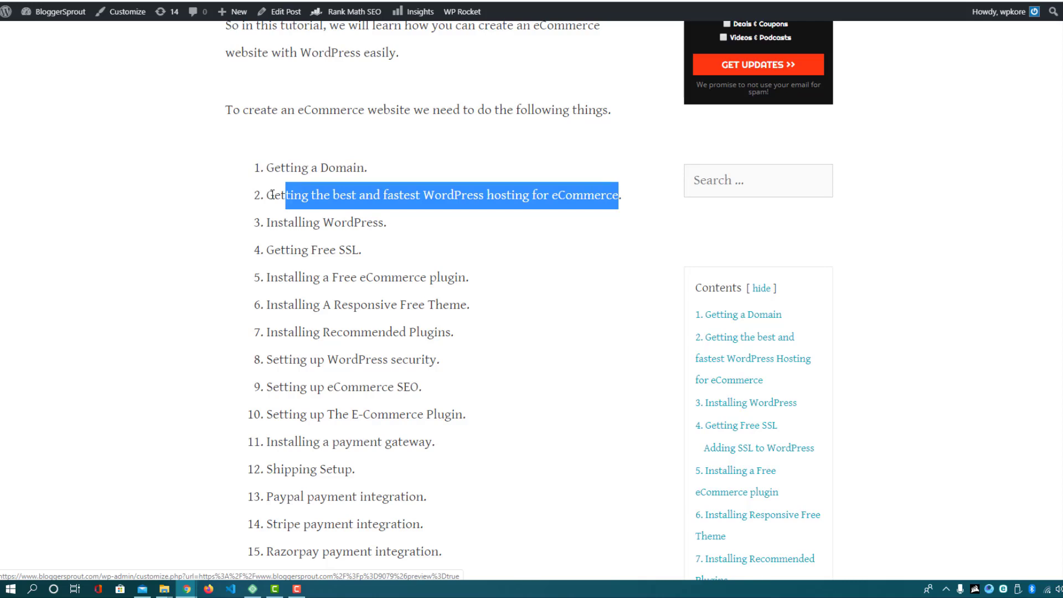
pyautogui.click(427, 216)
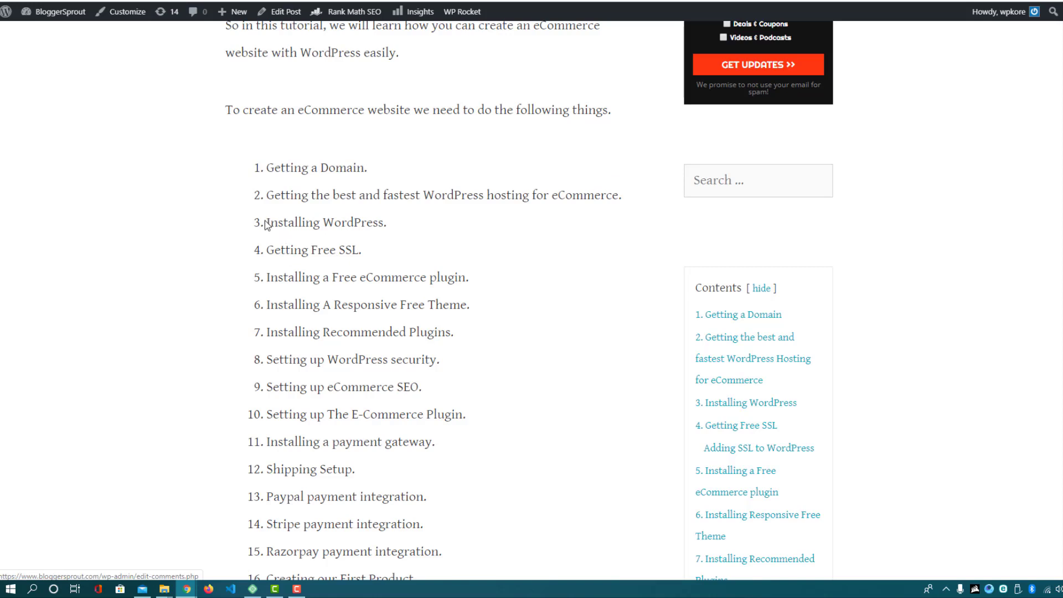
pyautogui.moveTo(266, 222); pyautogui.dragTo(384, 225)
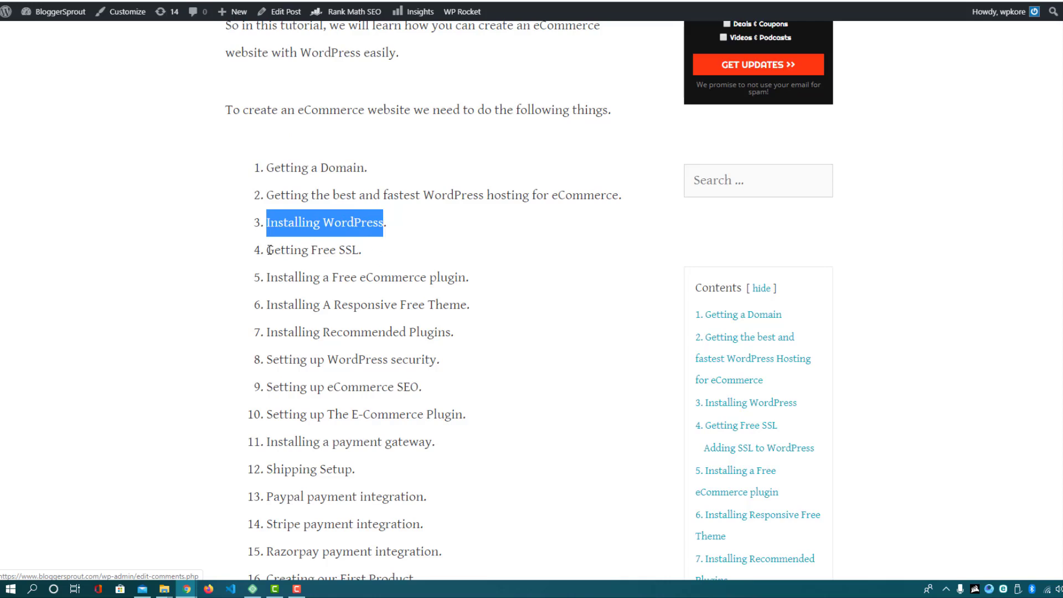
pyautogui.moveTo(268, 250); pyautogui.dragTo(366, 251)
pyautogui.click(366, 250)
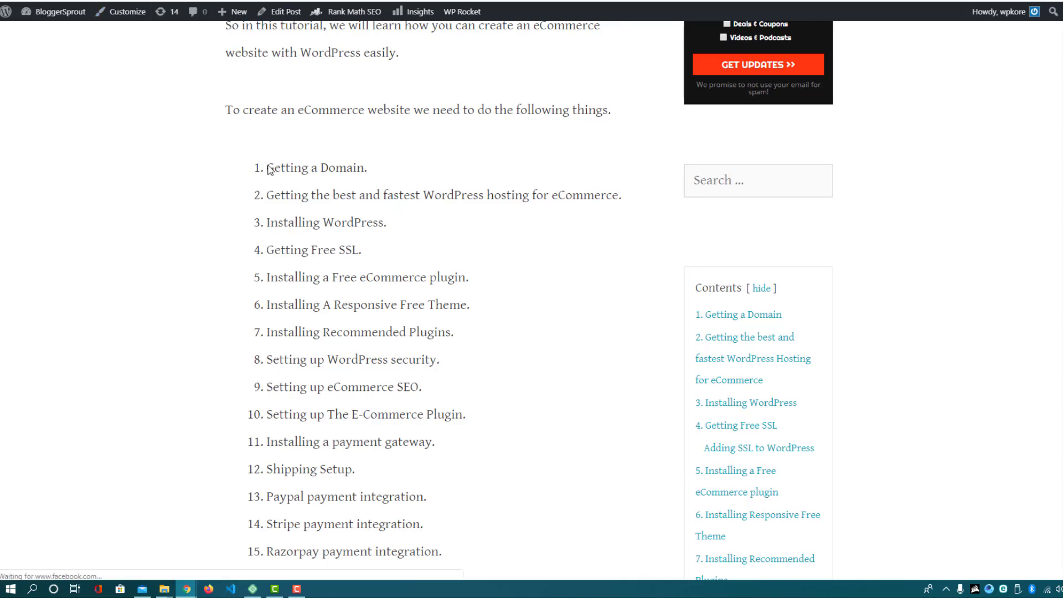
pyautogui.doubleClick(344, 249)
pyautogui.moveTo(308, 250); pyautogui.dragTo(386, 255)
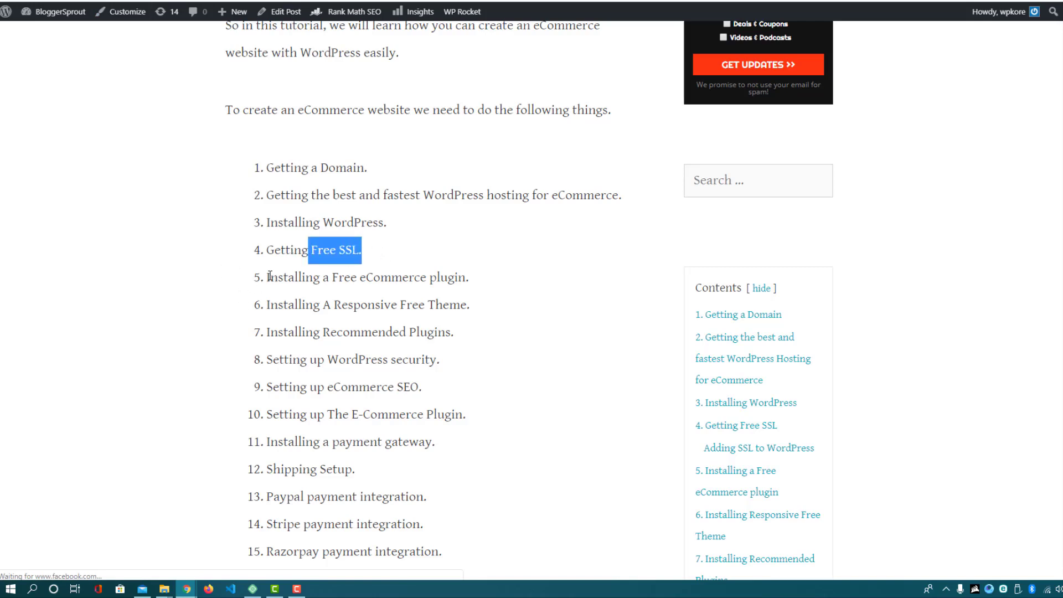
pyautogui.moveTo(268, 277); pyautogui.dragTo(357, 289)
pyautogui.doubleClick(403, 278)
pyautogui.click(357, 289)
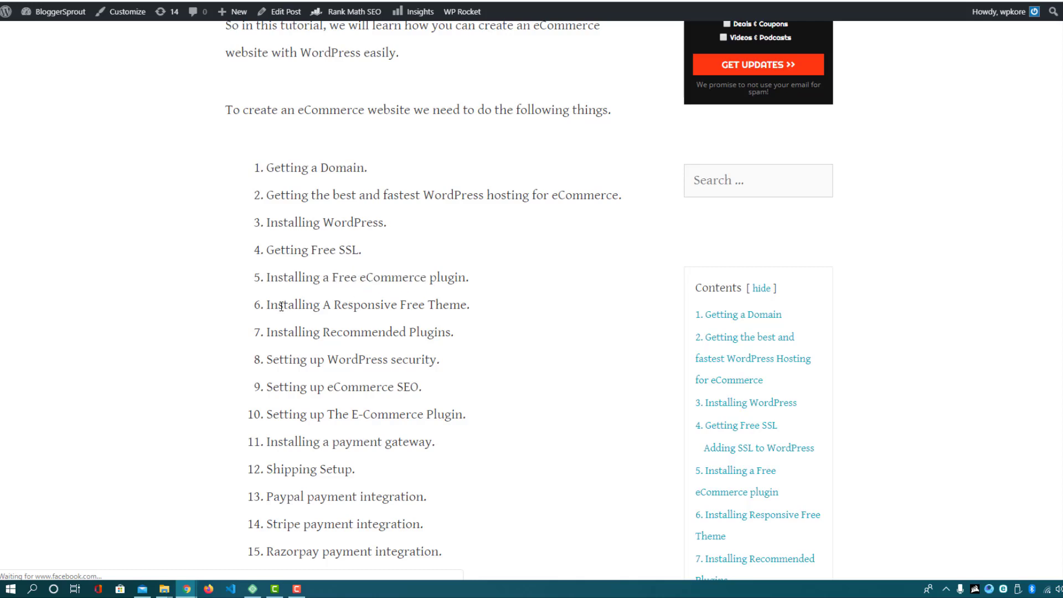
pyautogui.moveTo(268, 306); pyautogui.dragTo(467, 304)
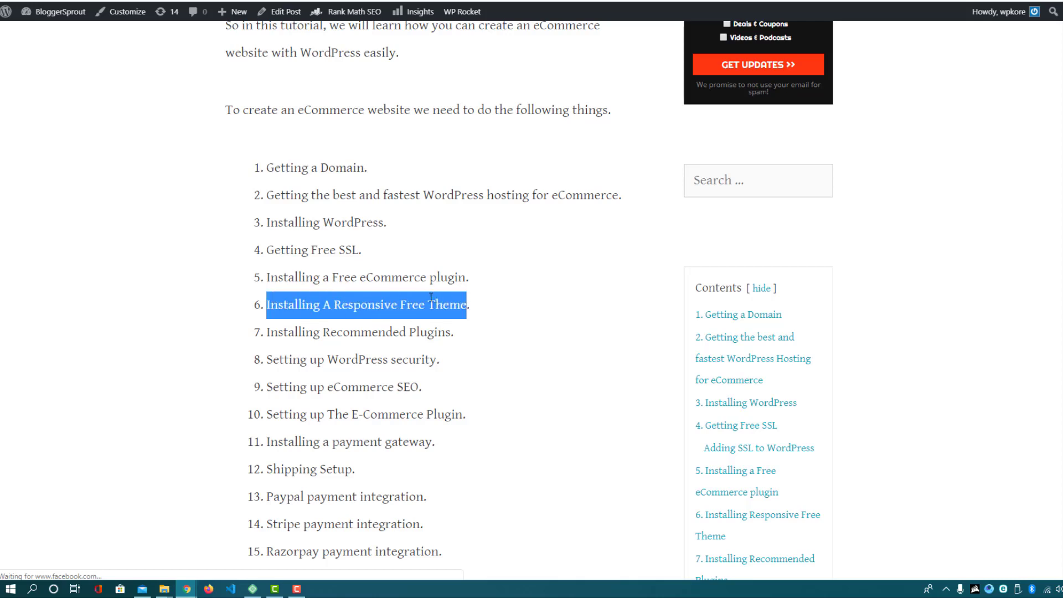
pyautogui.moveTo(268, 332); pyautogui.dragTo(451, 328)
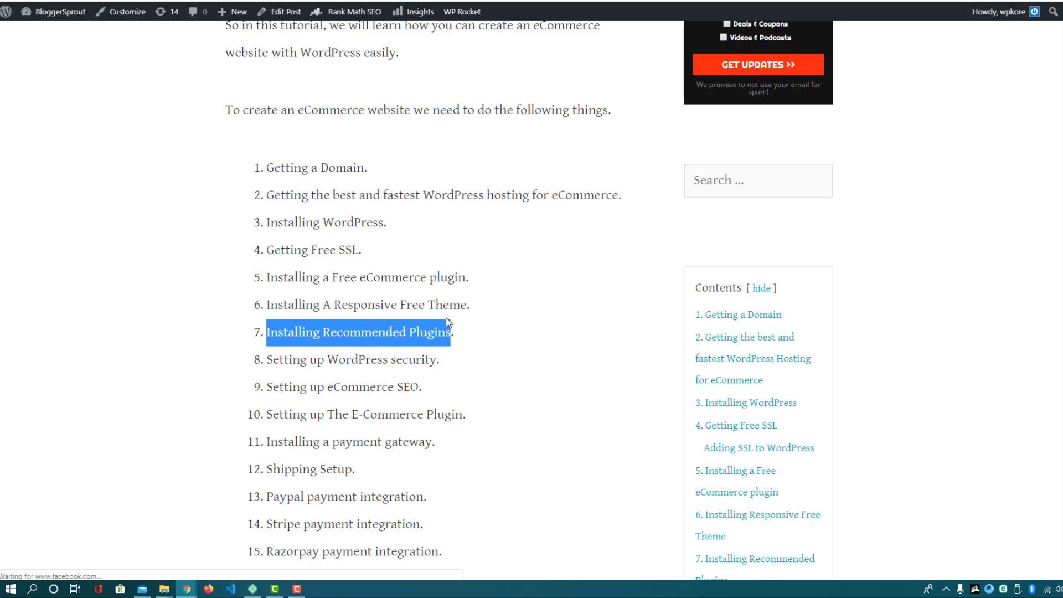
pyautogui.doubleClick(385, 276)
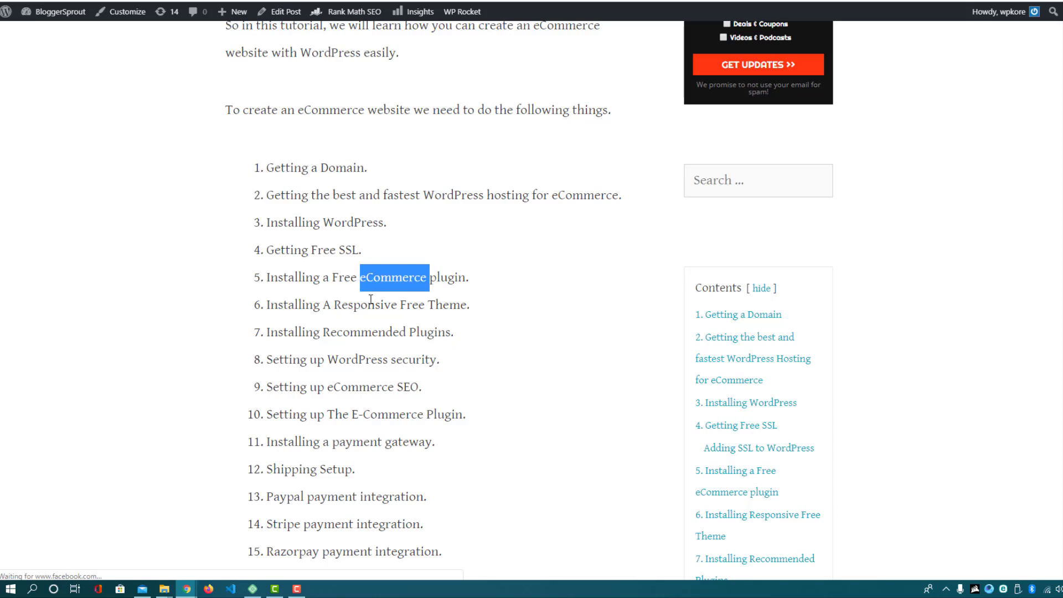
pyautogui.doubleClick(361, 332)
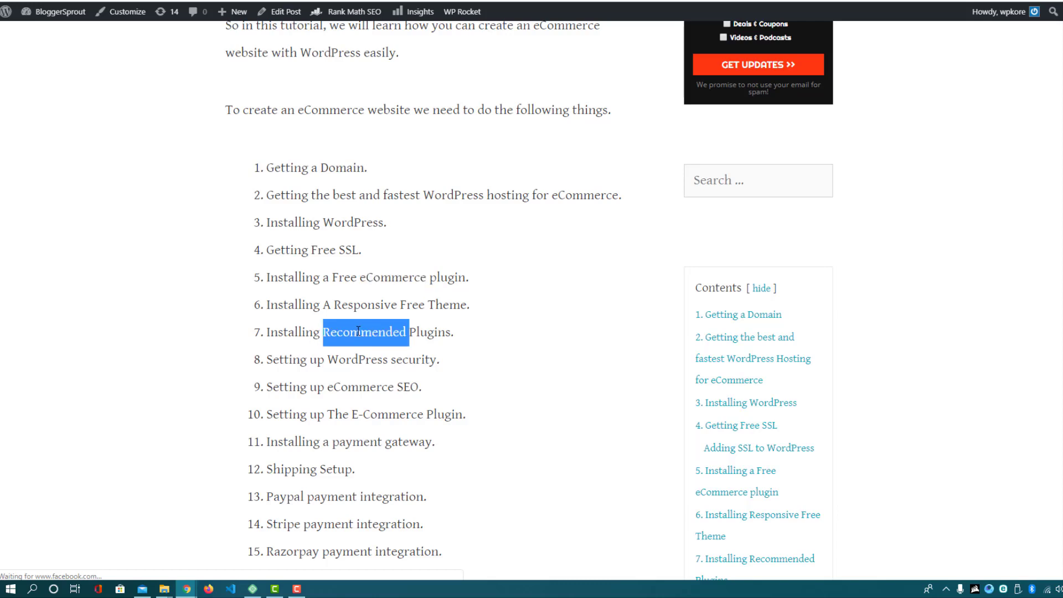
# Highlight the 'WordPress Experts From GloriousThemes.com' credit line in the article, then deselect it
pyautogui.scroll(-12, 359, 331)
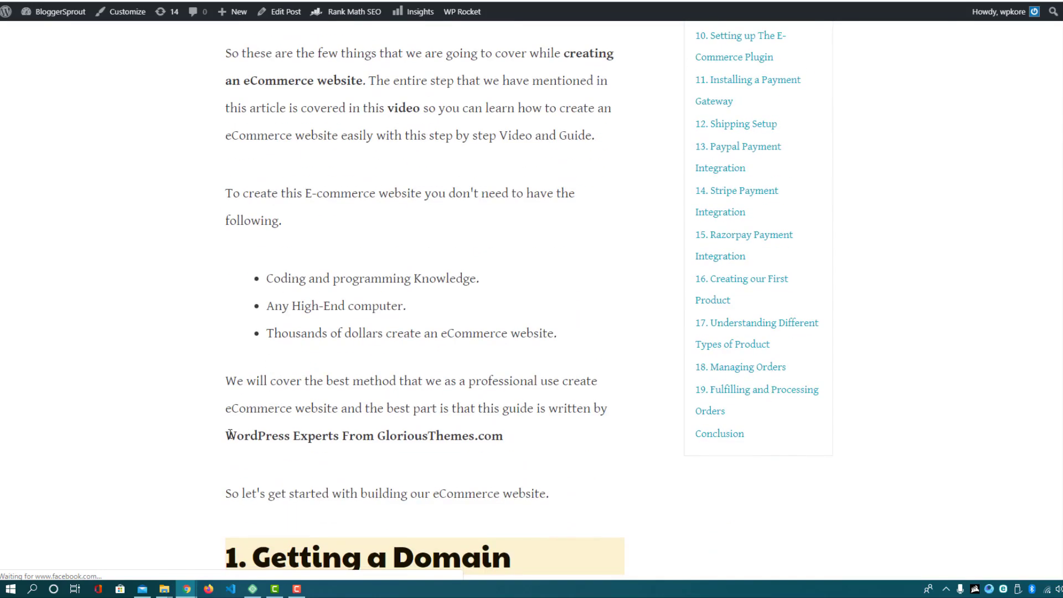
pyautogui.moveTo(226, 435); pyautogui.dragTo(503, 440)
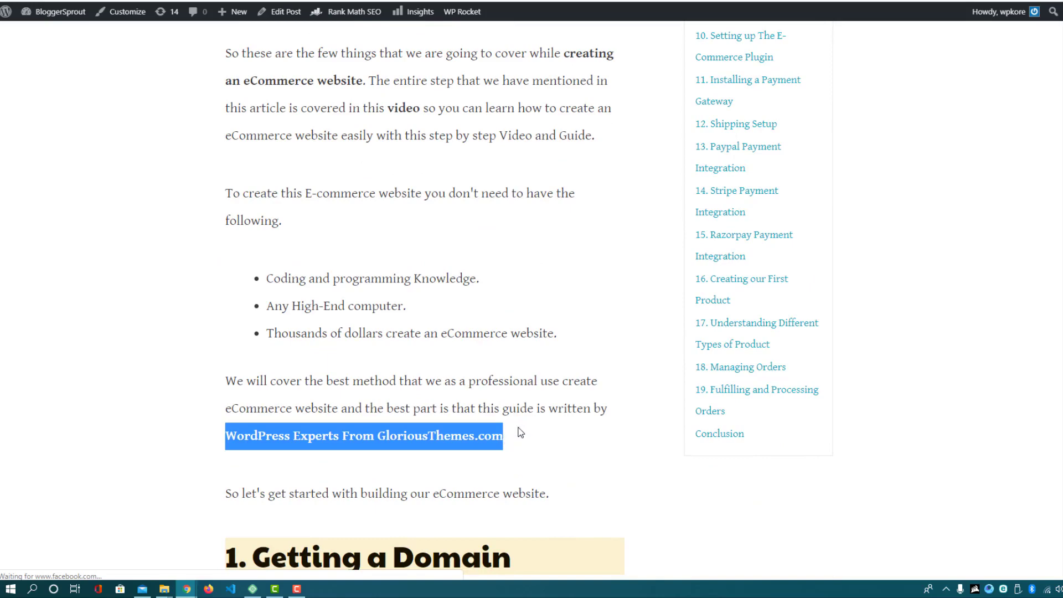
pyautogui.click(430, 399)
pyautogui.scroll(2, 414, 410)
pyautogui.scroll(7, 414, 414)
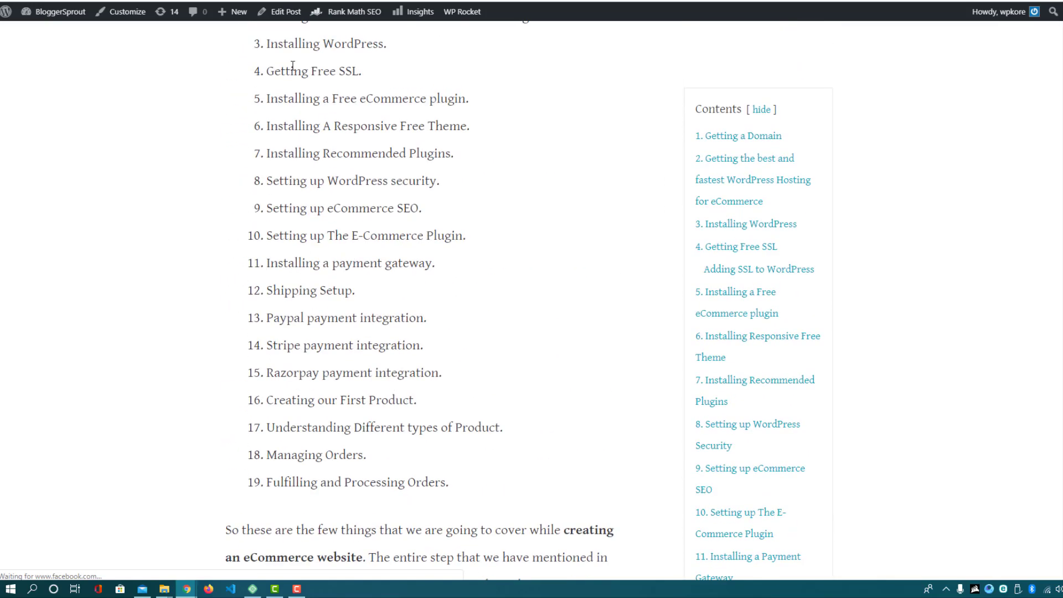
# Load the GloriousThemes website in a new tab and scroll through its homepage
pyautogui.hotkey('ctrl', 't')
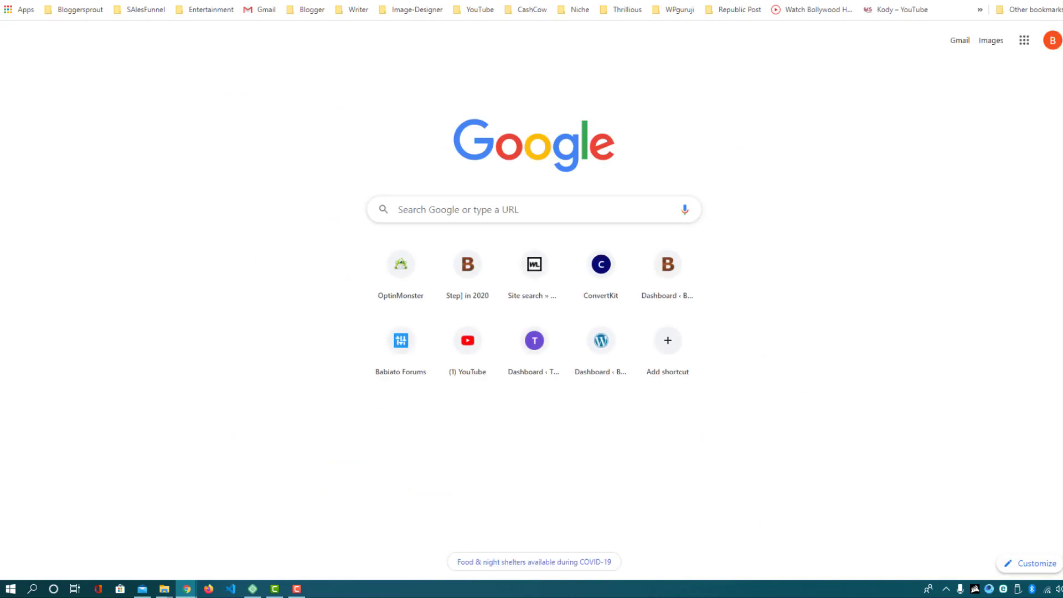
pyautogui.write('glo')
pyautogui.press('Return')
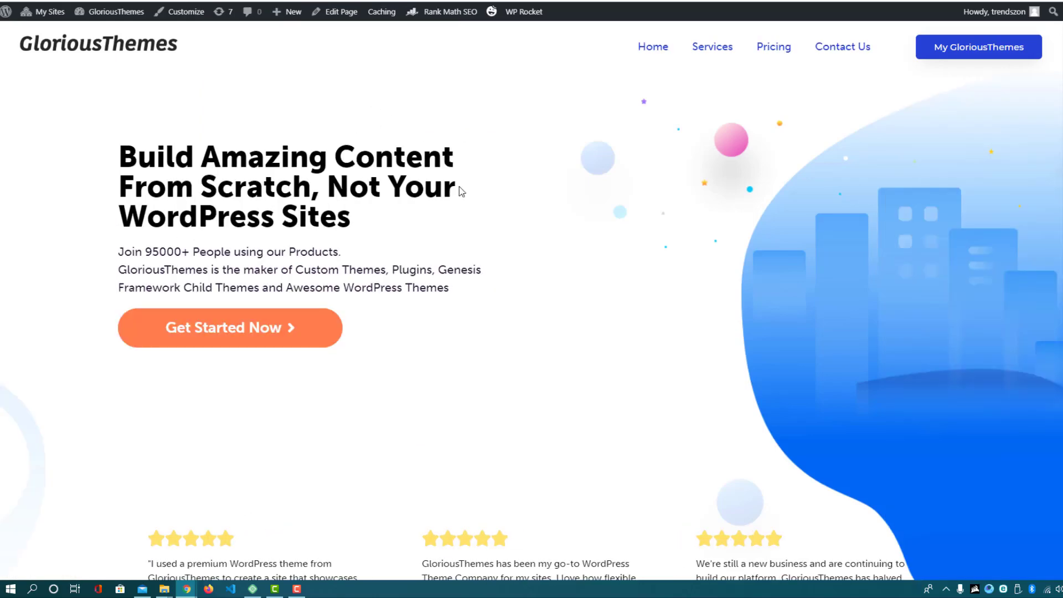
pyautogui.scroll(-7, 457, 187)
pyautogui.scroll(7, 447, 198)
pyautogui.scroll(-4, 332, 221)
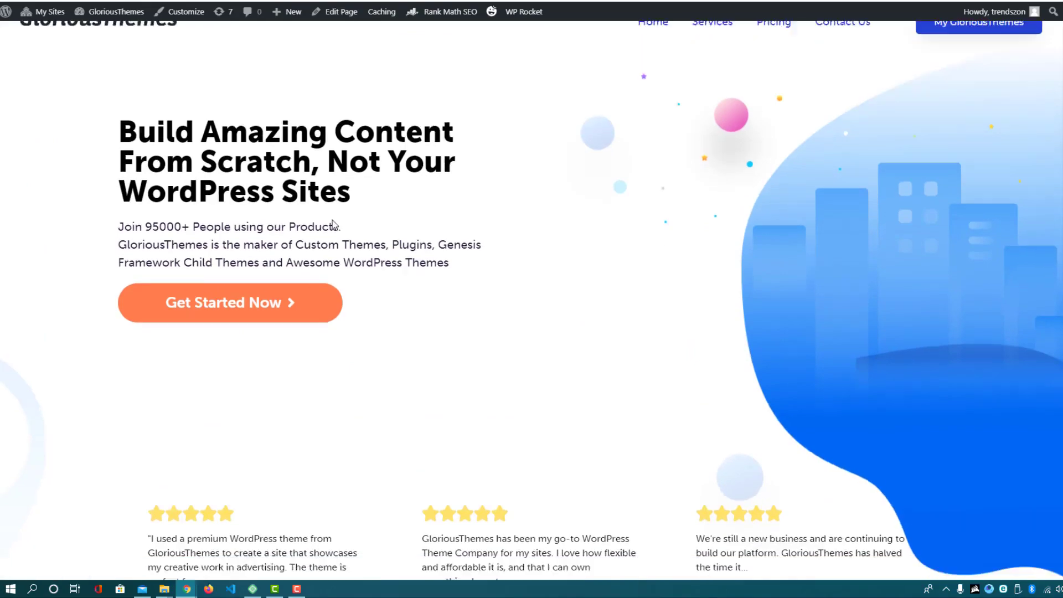
pyautogui.scroll(4, 380, 247)
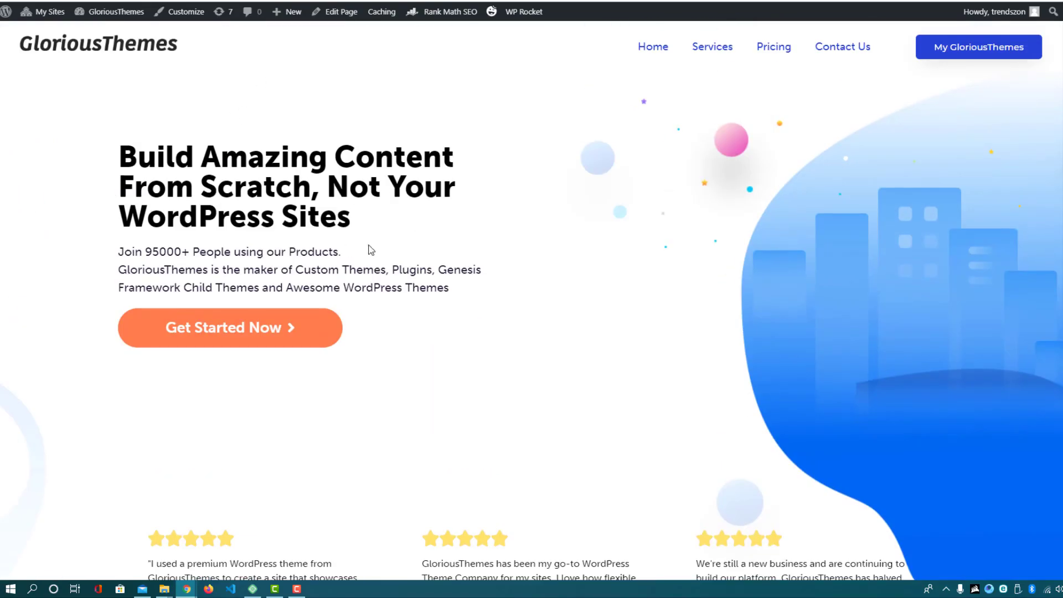
pyautogui.scroll(-14, 356, 245)
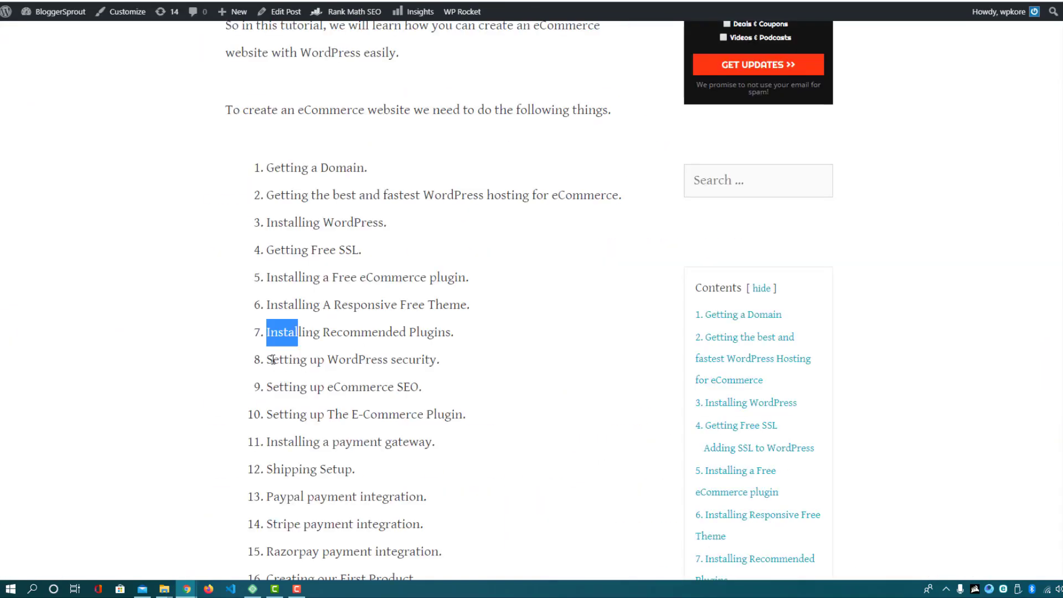
pyautogui.moveTo(279, 360); pyautogui.dragTo(438, 360)
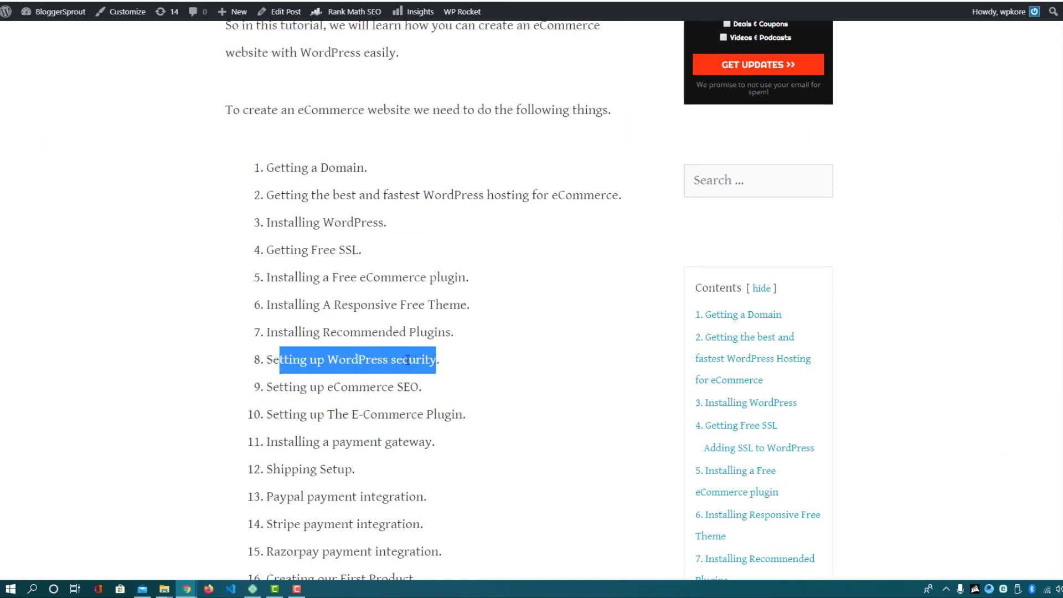
pyautogui.doubleClick(377, 365)
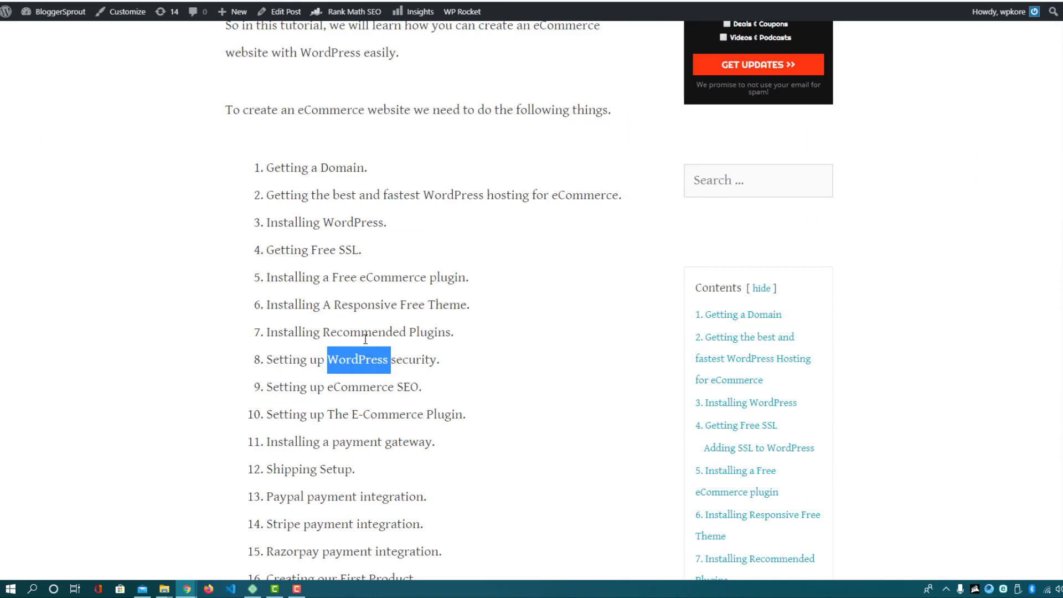
pyautogui.click(308, 364)
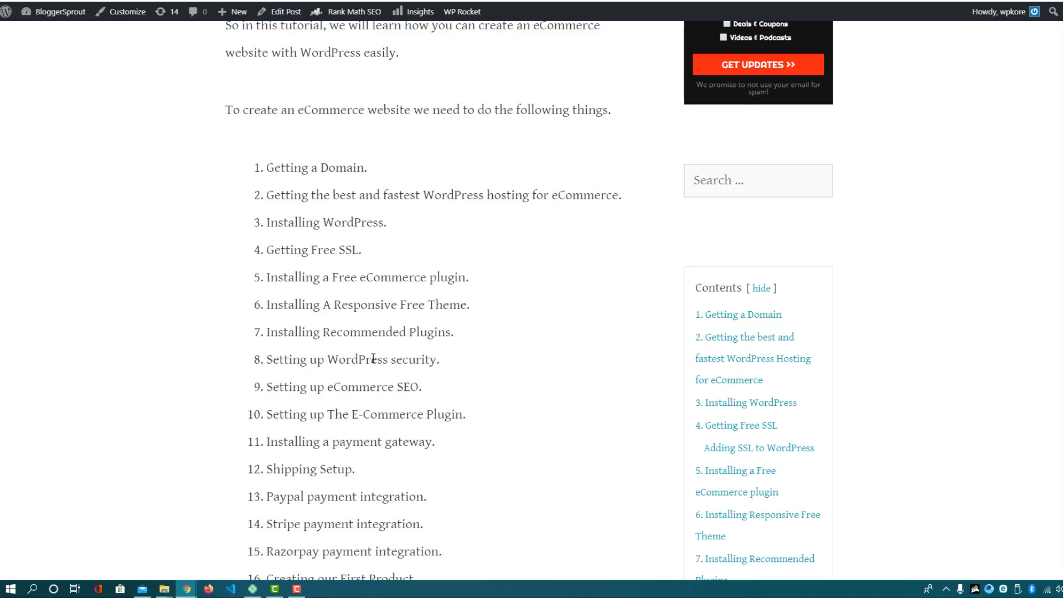
pyautogui.doubleClick(361, 360)
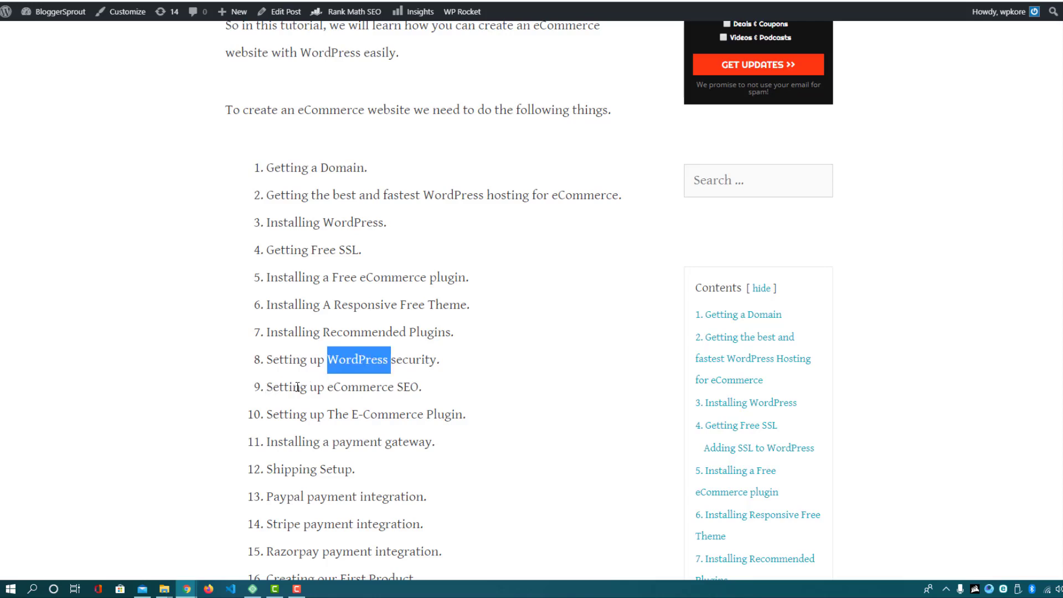
pyautogui.click(358, 391)
pyautogui.doubleClick(409, 389)
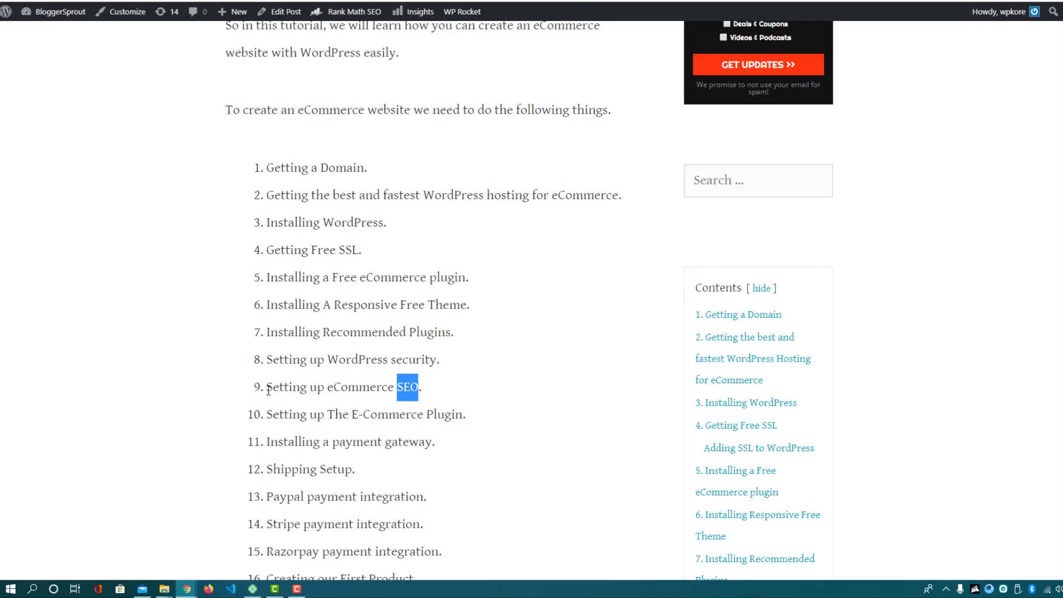
pyautogui.moveTo(267, 389); pyautogui.dragTo(414, 388)
pyautogui.click(424, 389)
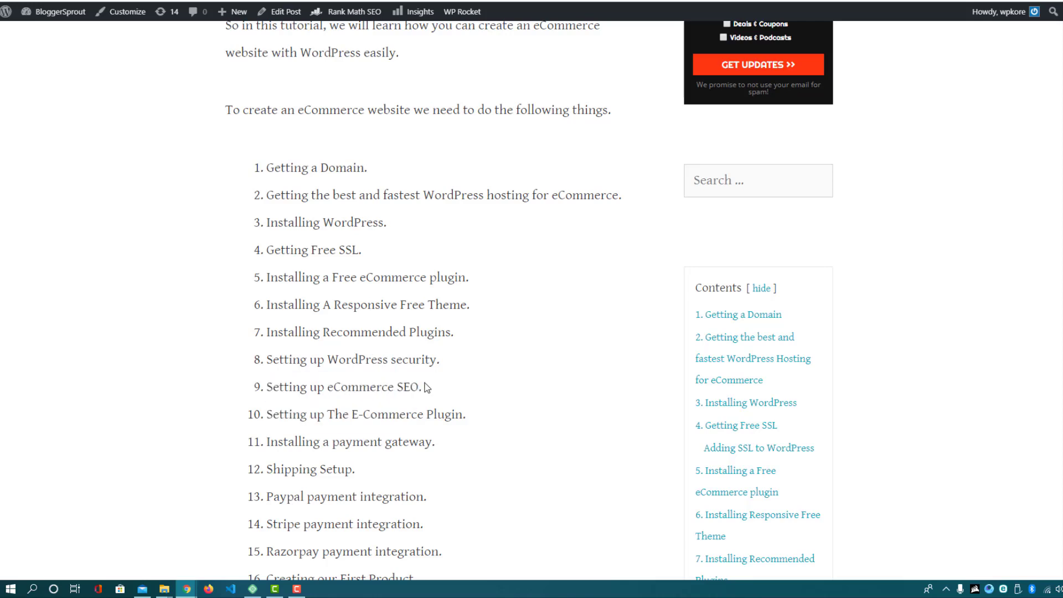
pyautogui.moveTo(270, 414); pyautogui.dragTo(463, 413)
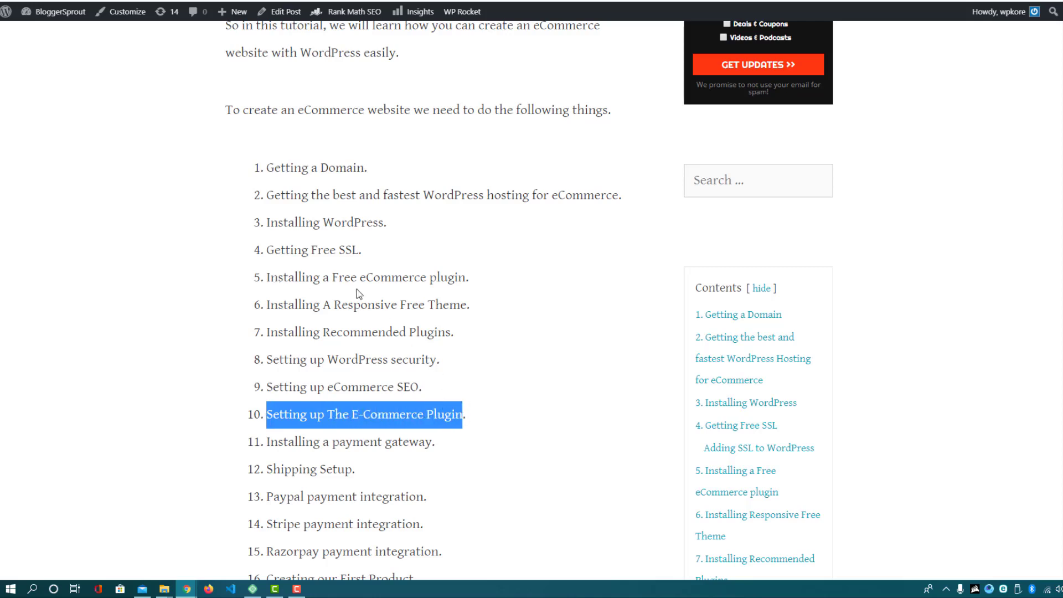
pyautogui.moveTo(331, 278); pyautogui.dragTo(443, 287)
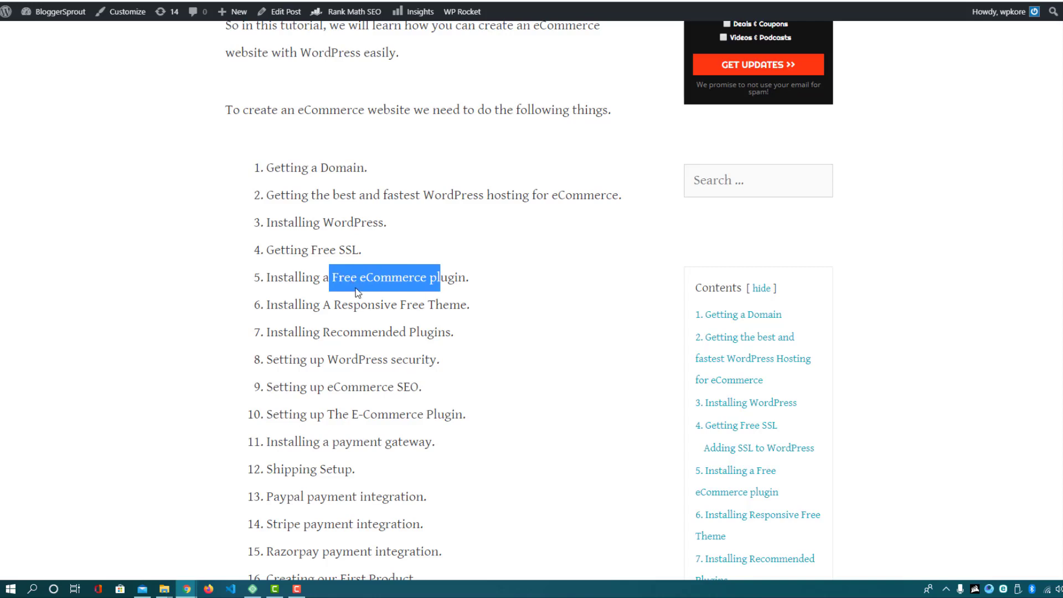
pyautogui.moveTo(324, 303); pyautogui.dragTo(432, 386)
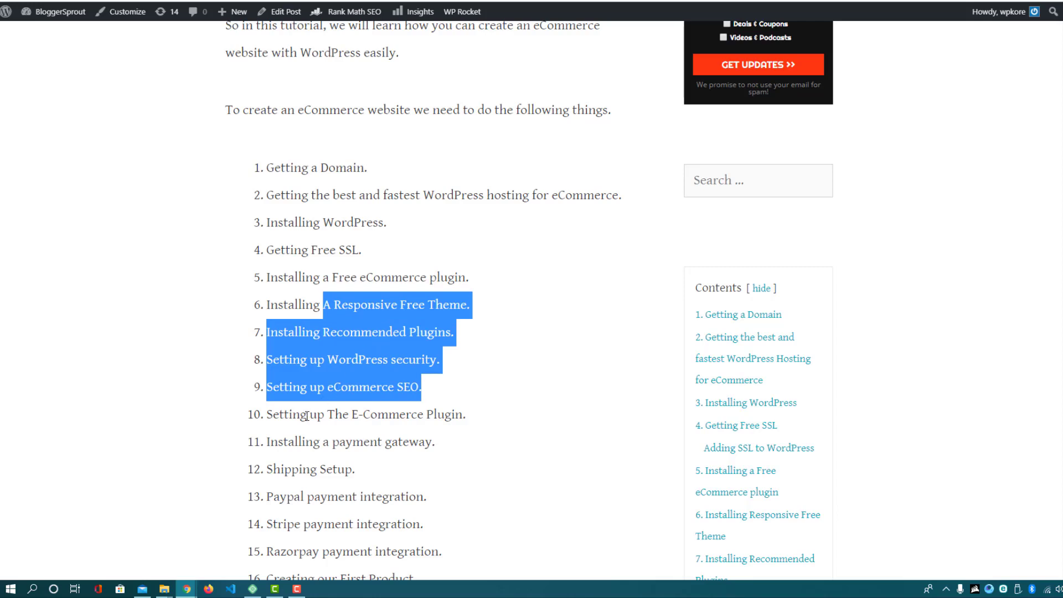
pyautogui.moveTo(308, 416); pyautogui.dragTo(457, 408)
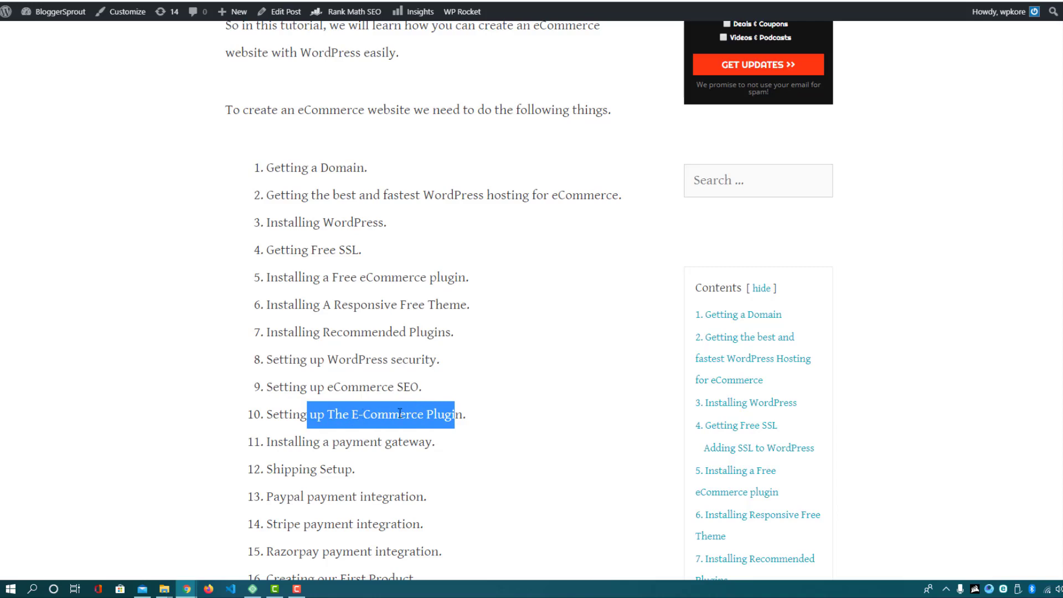
pyautogui.scroll(-1, 307, 441)
pyautogui.moveTo(272, 387); pyautogui.dragTo(430, 384)
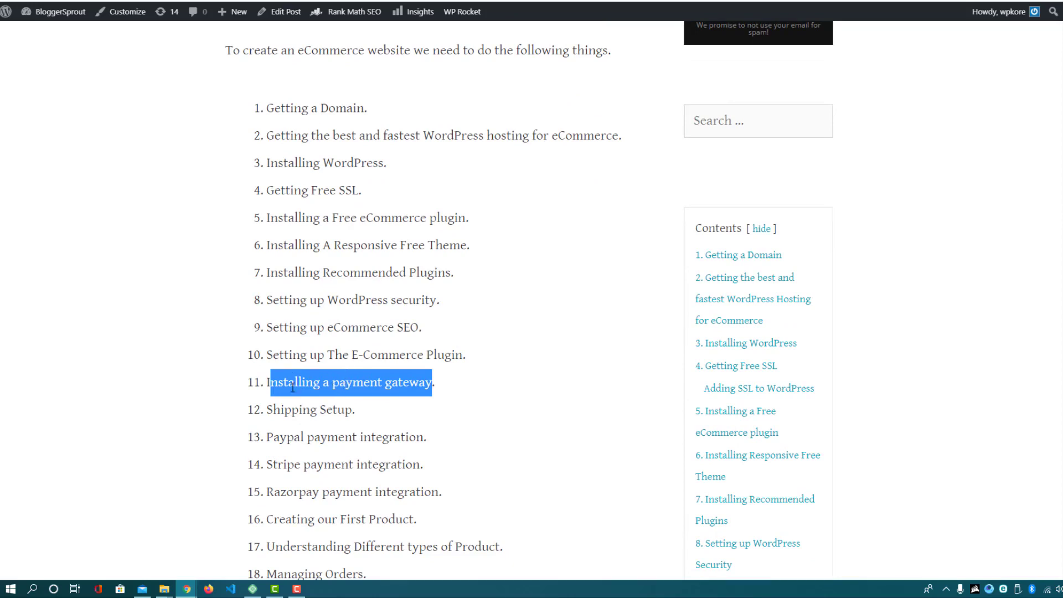
pyautogui.click(269, 408)
pyautogui.moveTo(269, 409); pyautogui.dragTo(339, 403)
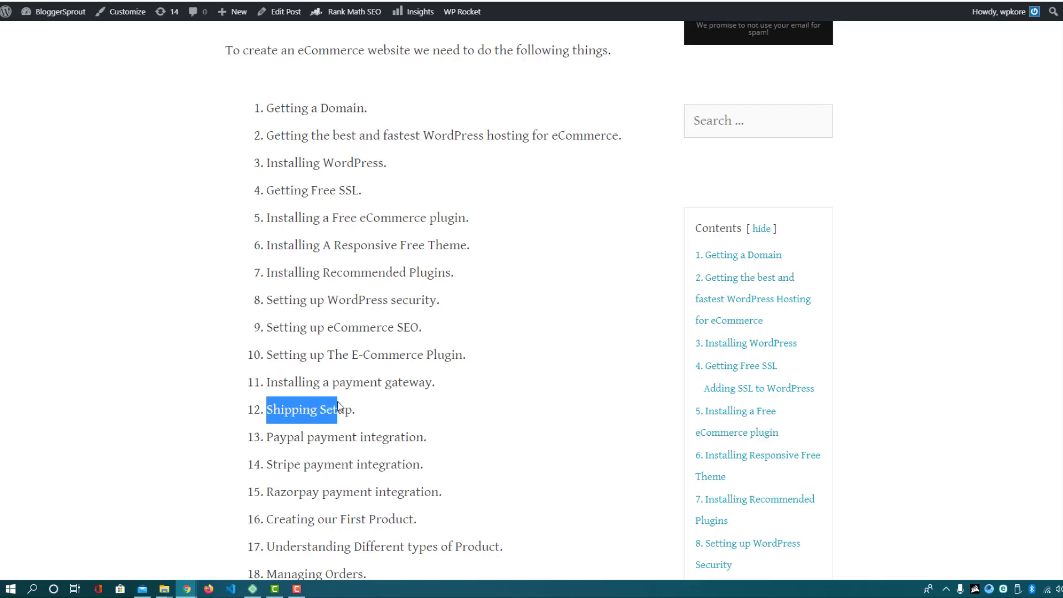
pyautogui.click(269, 410)
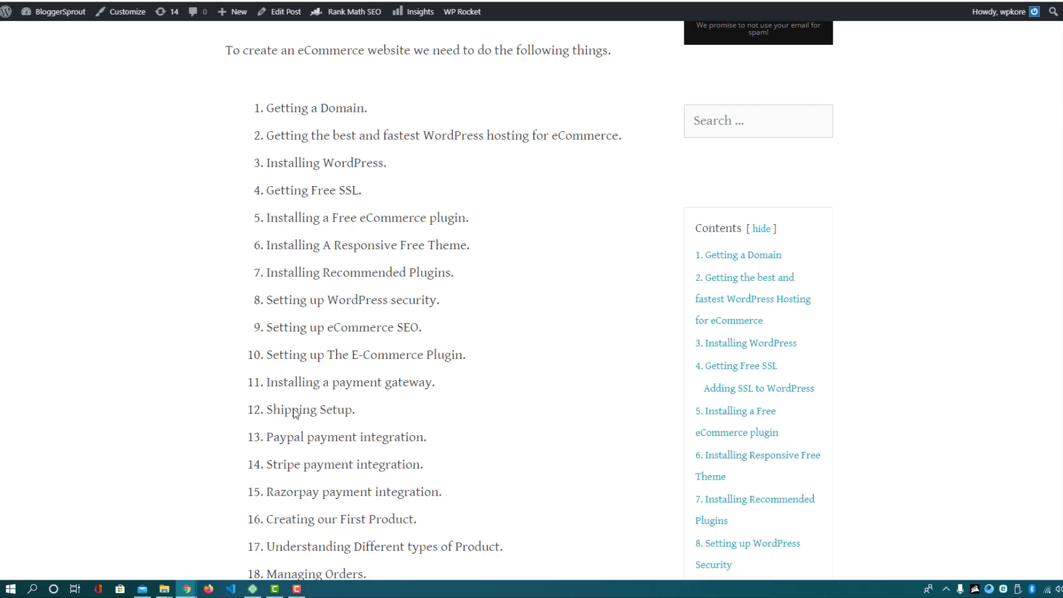
pyautogui.moveTo(284, 410); pyautogui.dragTo(344, 409)
pyautogui.moveTo(269, 409); pyautogui.dragTo(350, 404)
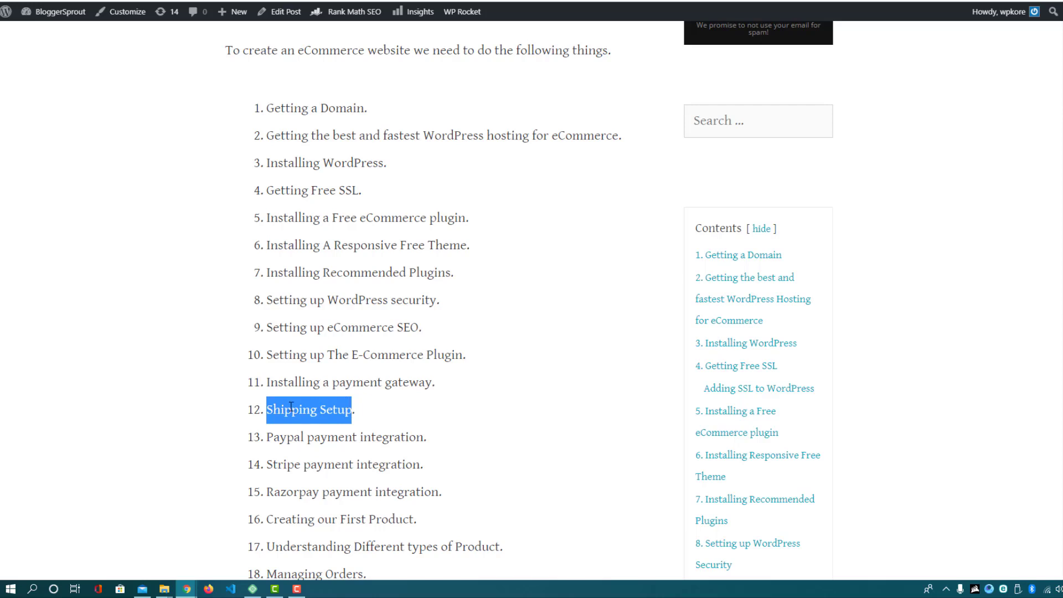
pyautogui.scroll(-2, 288, 393)
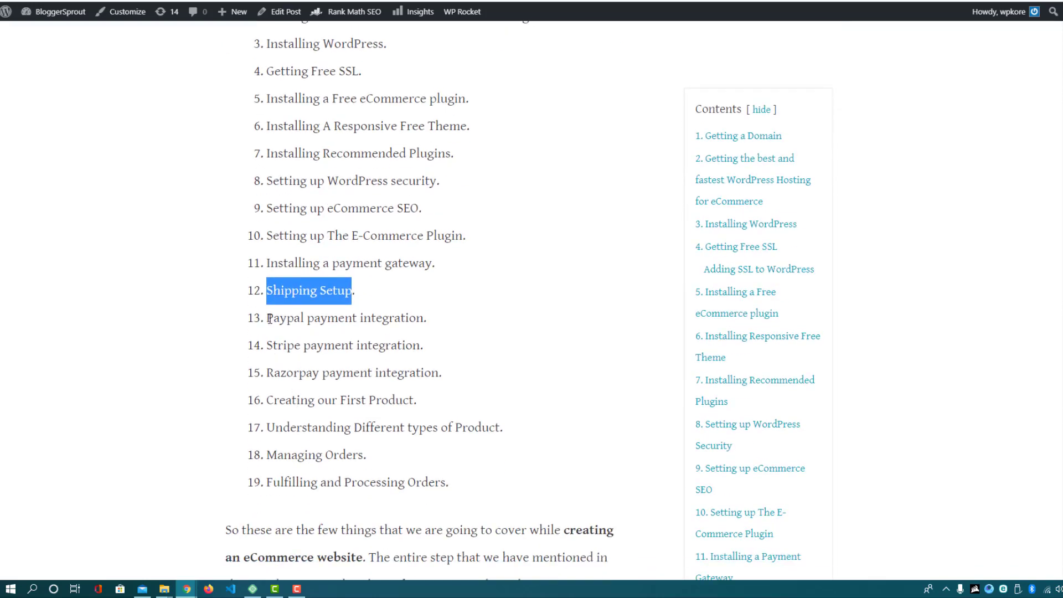
pyautogui.moveTo(269, 319); pyautogui.dragTo(426, 332)
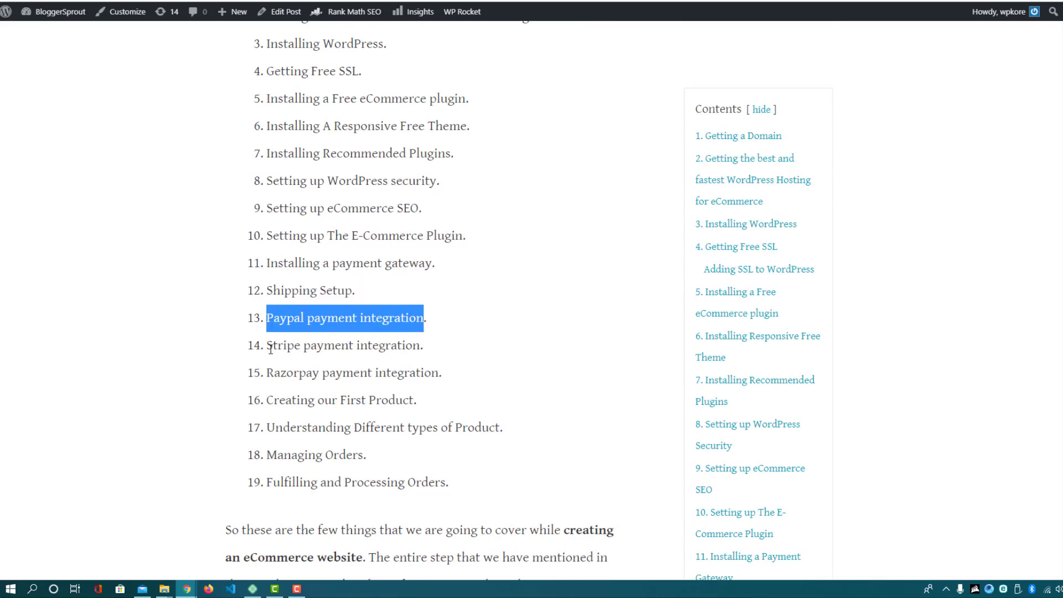
pyautogui.moveTo(270, 346); pyautogui.dragTo(419, 353)
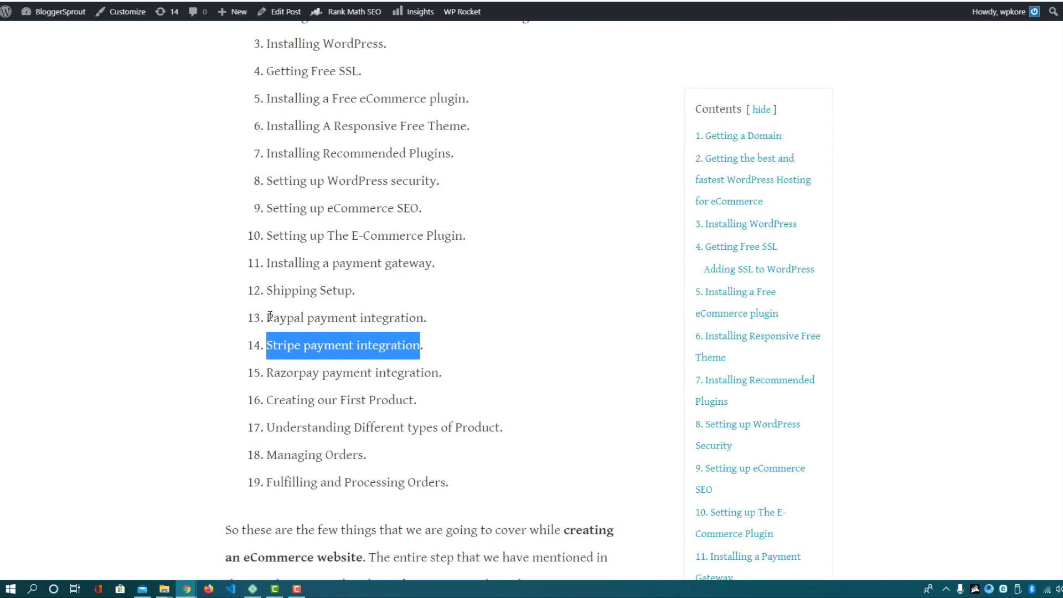
pyautogui.moveTo(269, 317); pyautogui.dragTo(416, 321)
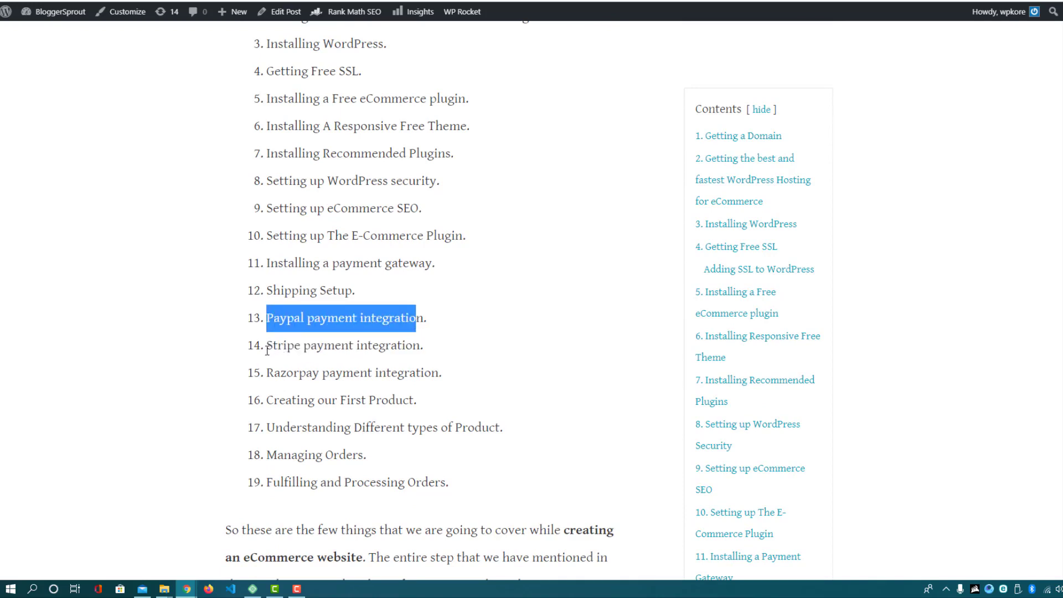
pyautogui.moveTo(267, 349); pyautogui.dragTo(424, 360)
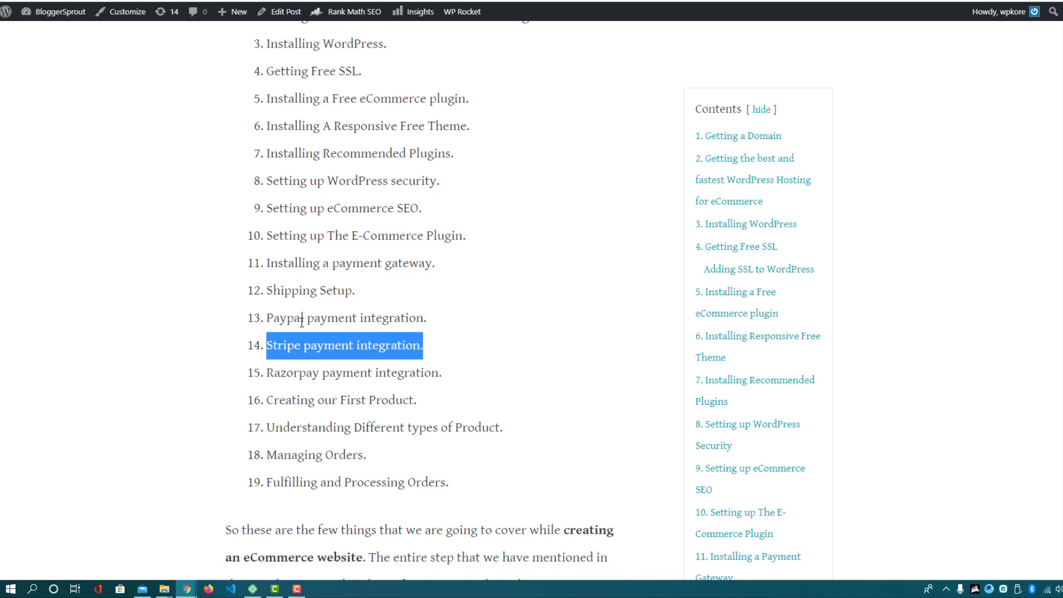
pyautogui.moveTo(287, 318); pyautogui.dragTo(413, 349)
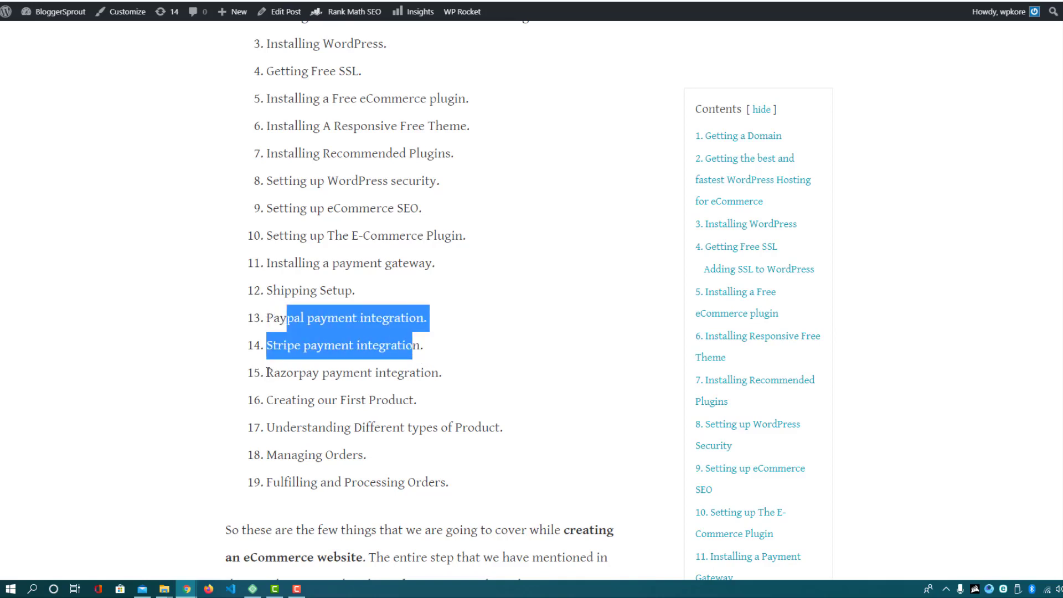
pyautogui.moveTo(268, 373); pyautogui.dragTo(318, 371)
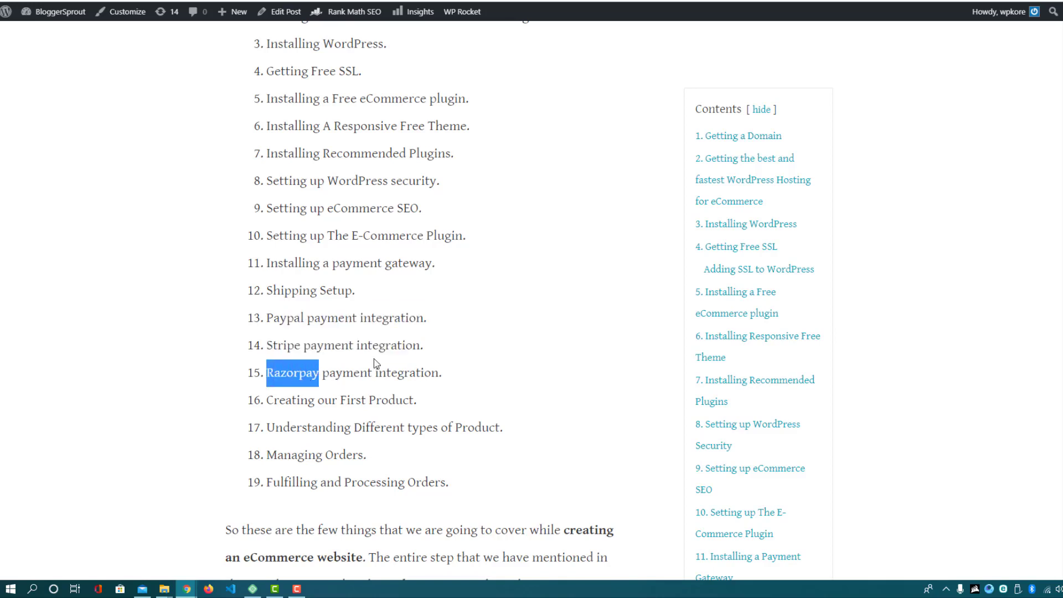
pyautogui.click(268, 400)
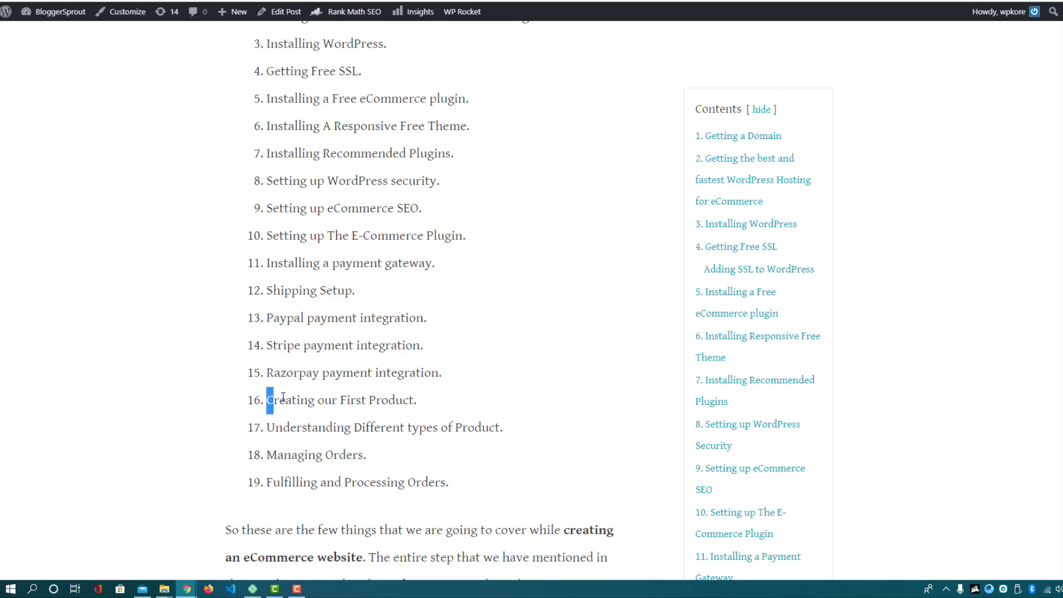
pyautogui.moveTo(268, 400); pyautogui.dragTo(412, 400)
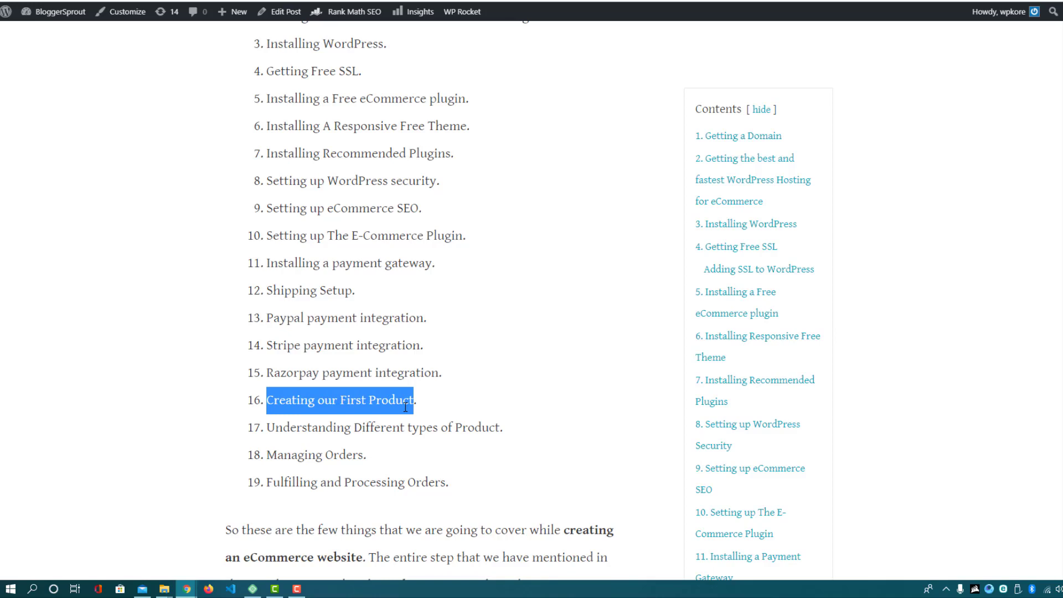
pyautogui.click(285, 404)
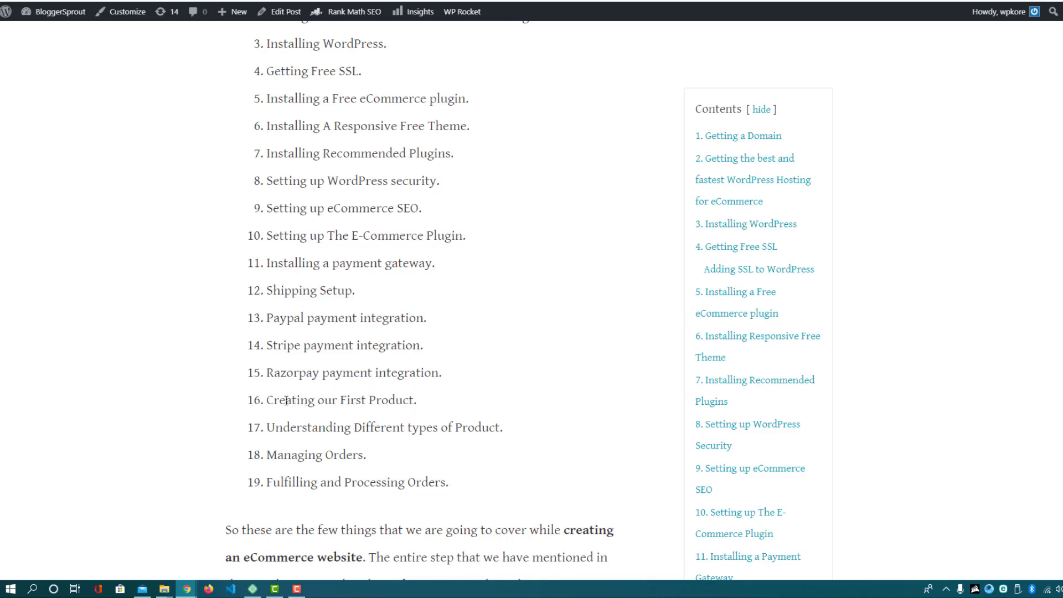
pyautogui.moveTo(268, 404); pyautogui.dragTo(409, 403)
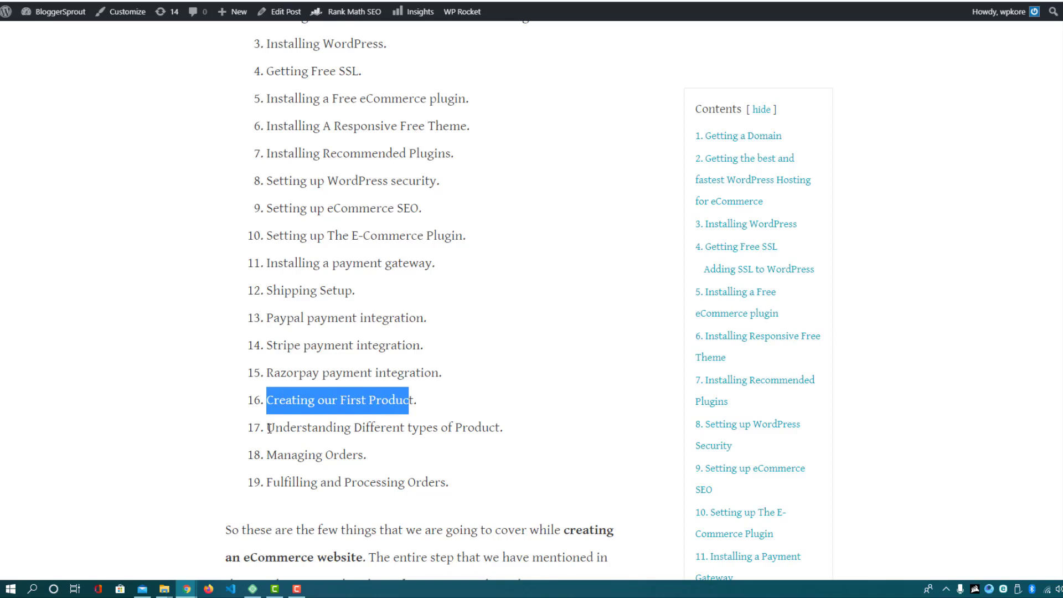
pyautogui.moveTo(269, 428); pyautogui.dragTo(501, 427)
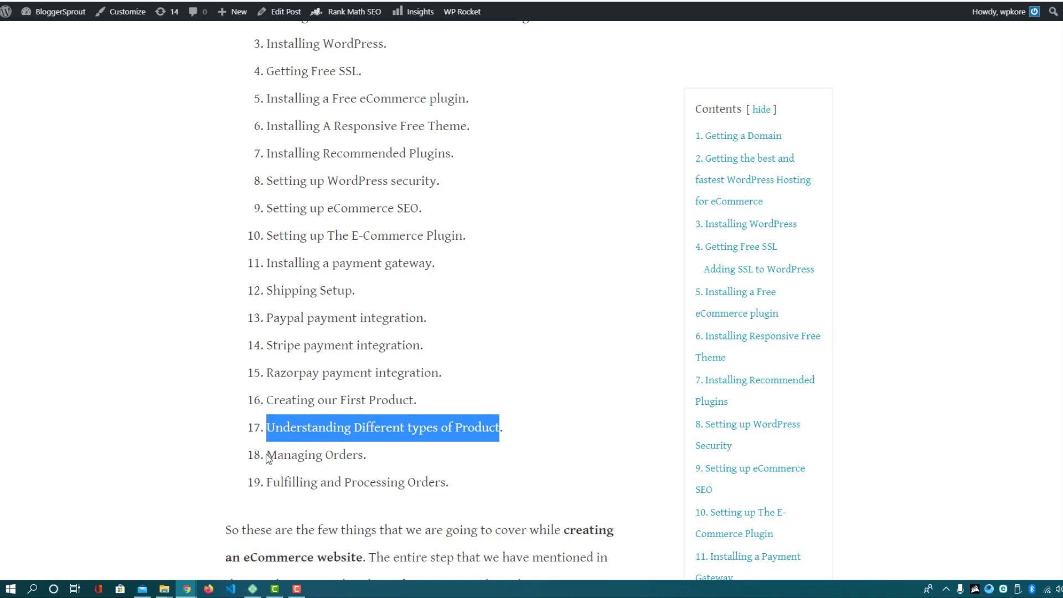
pyautogui.moveTo(268, 454); pyautogui.dragTo(359, 449)
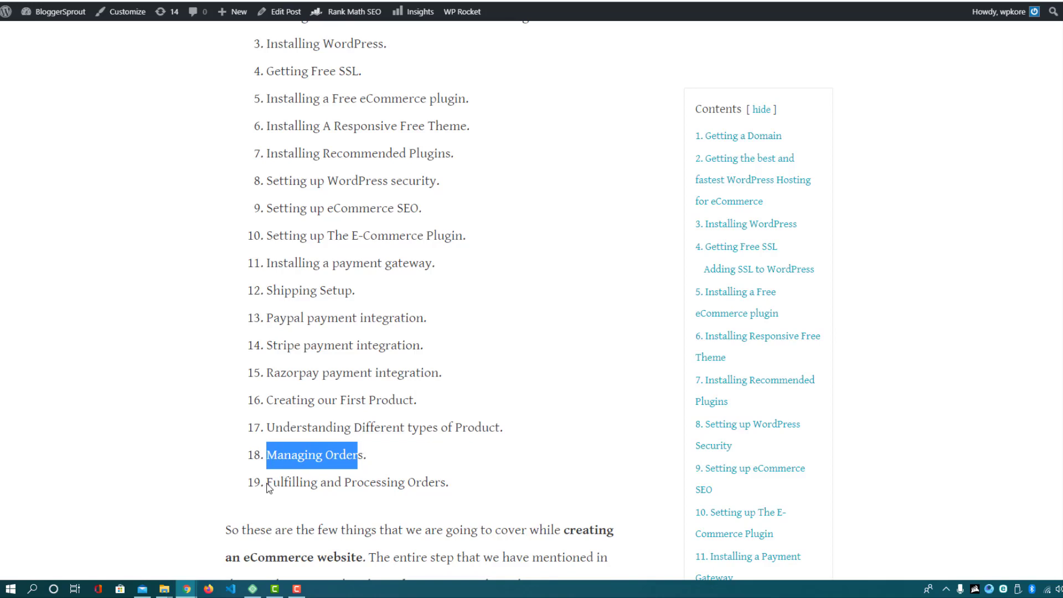
pyautogui.moveTo(269, 483); pyautogui.dragTo(447, 485)
pyautogui.scroll(-20, 433, 316)
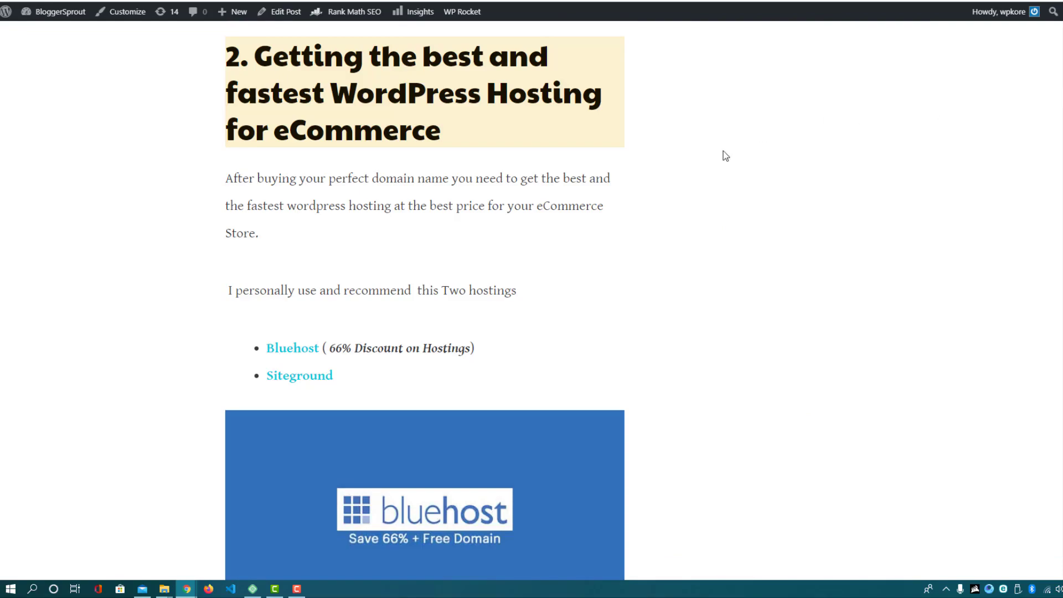
pyautogui.scroll(-14, 693, 177)
pyautogui.moveTo(1059, 117); pyautogui.dragTo(990, 485)
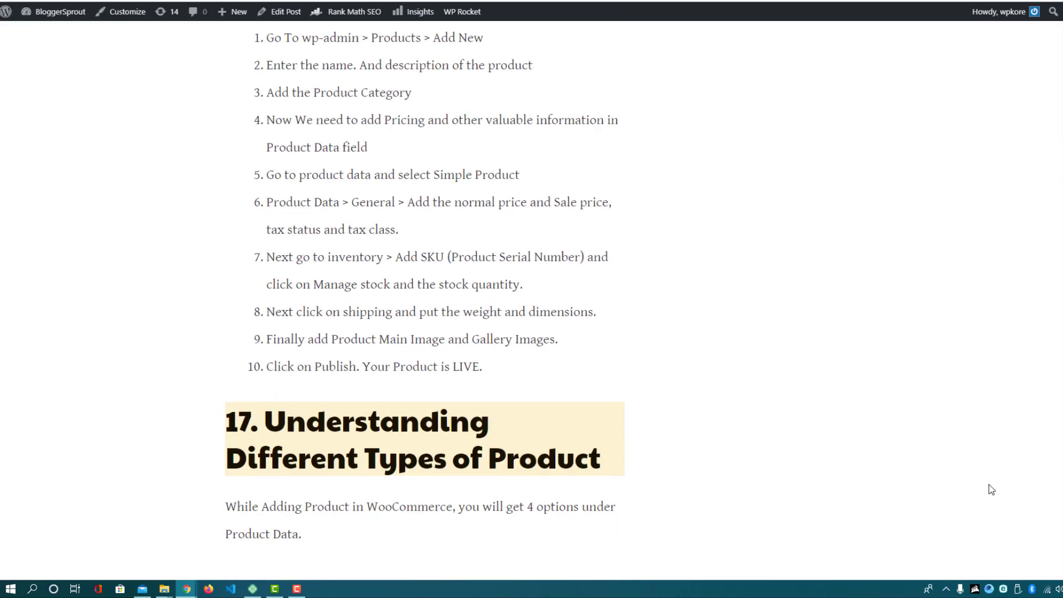
pyautogui.scroll(-3, 989, 486)
pyautogui.scroll(-9, 990, 487)
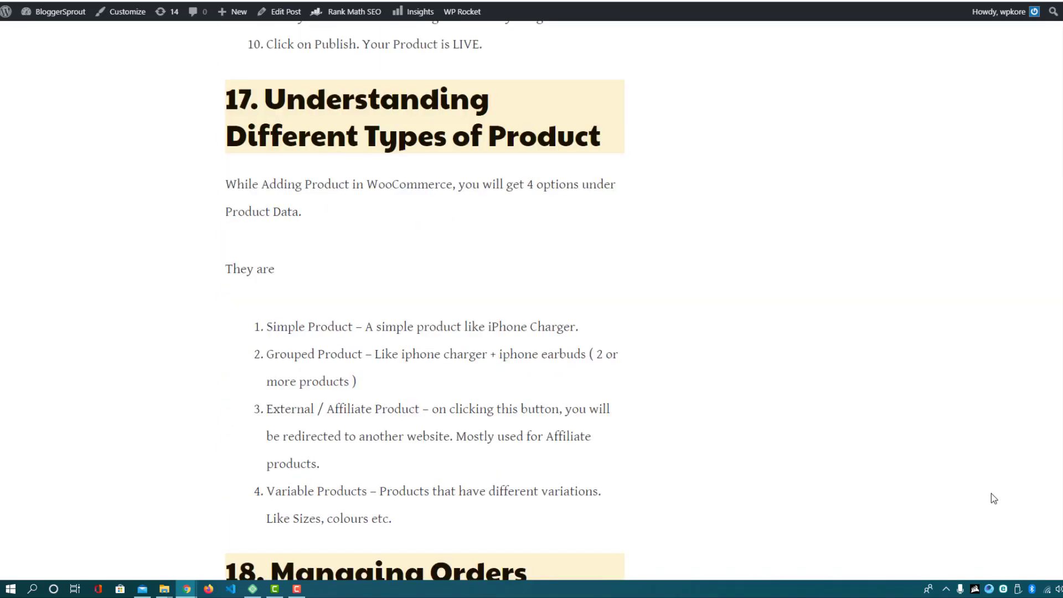
pyautogui.scroll(-13, 549, 396)
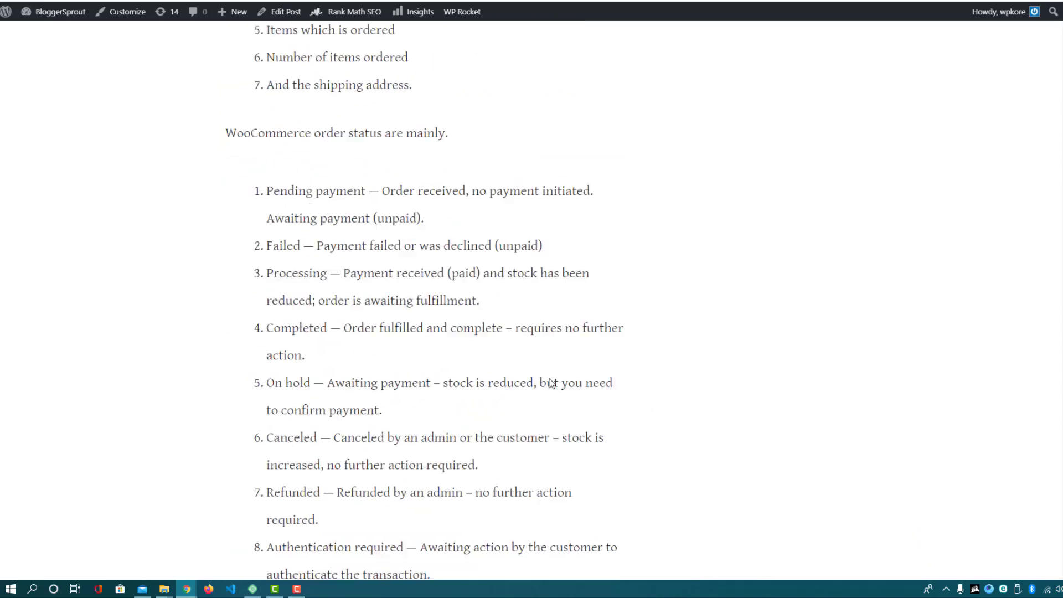
pyautogui.scroll(-14, 552, 364)
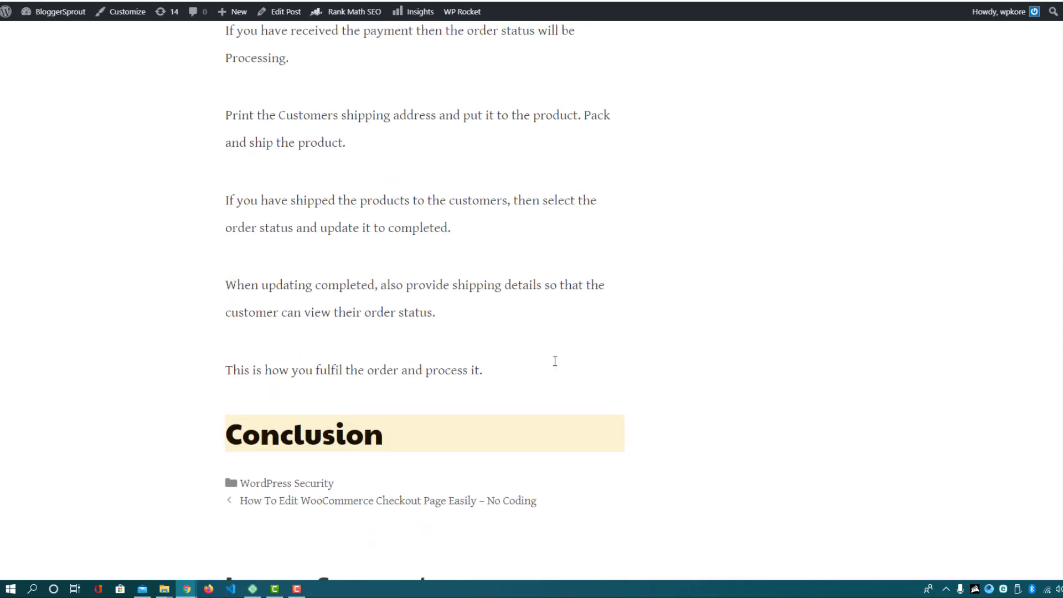
pyautogui.scroll(13, 604, 220)
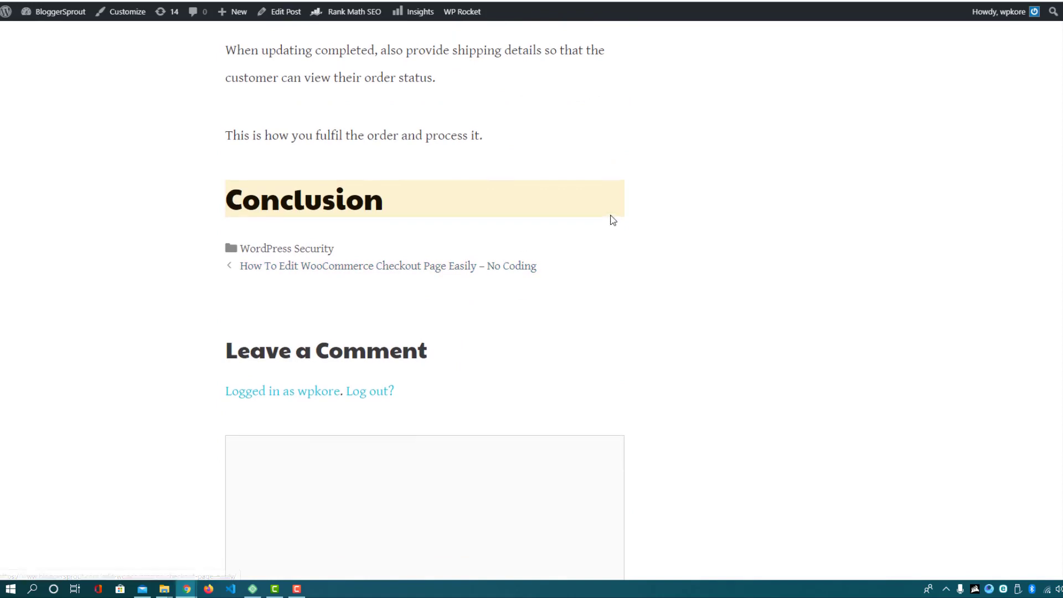
pyautogui.scroll(7, 691, 396)
pyautogui.scroll(-5, 719, 361)
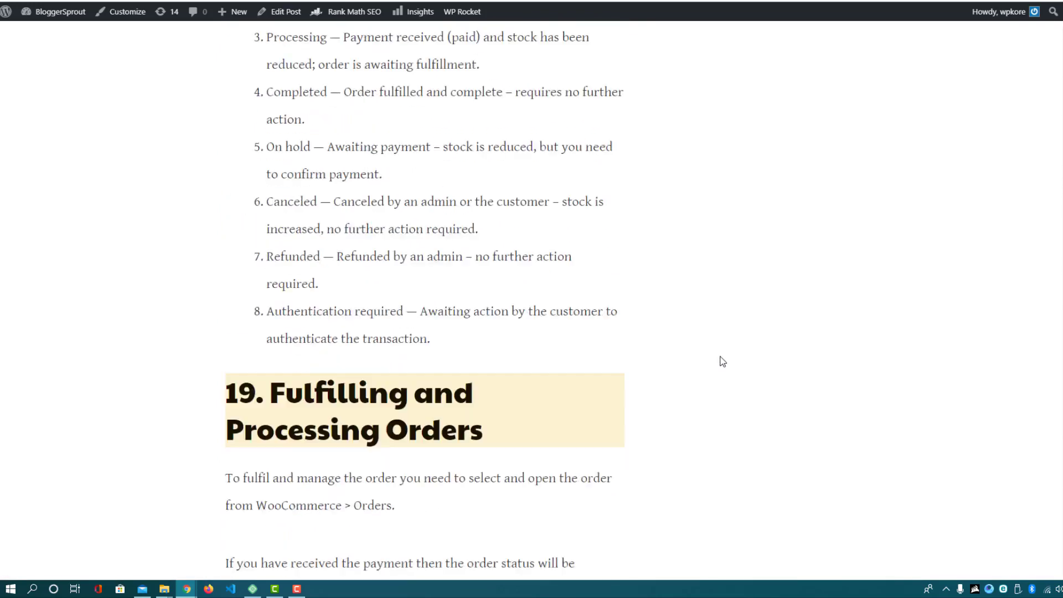
pyautogui.press('Home')
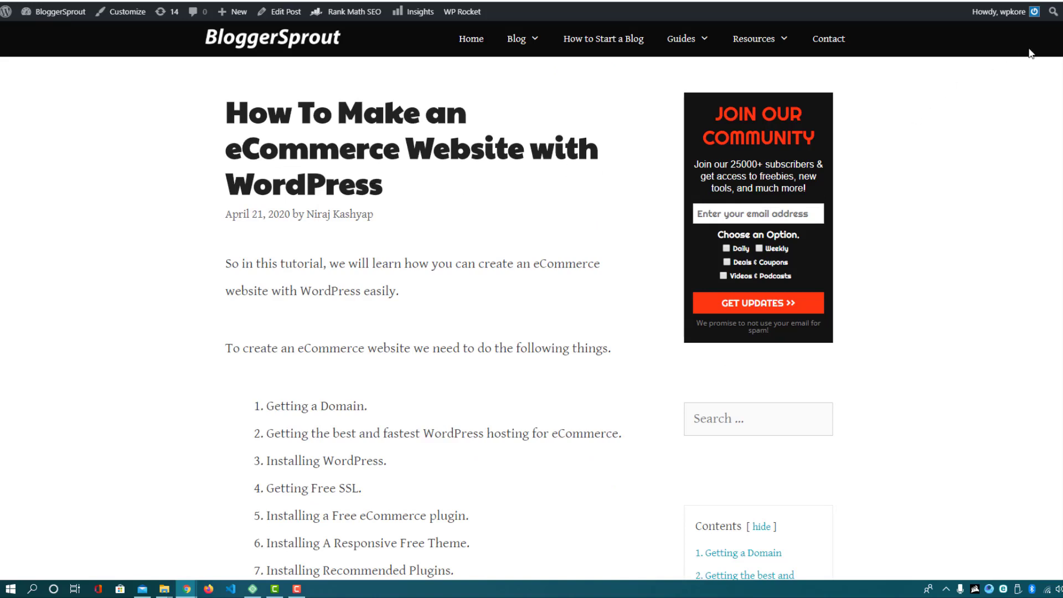
# Highlight the word 'eCommerce' in the article title, then clear the selection
pyautogui.doubleClick(342, 142)
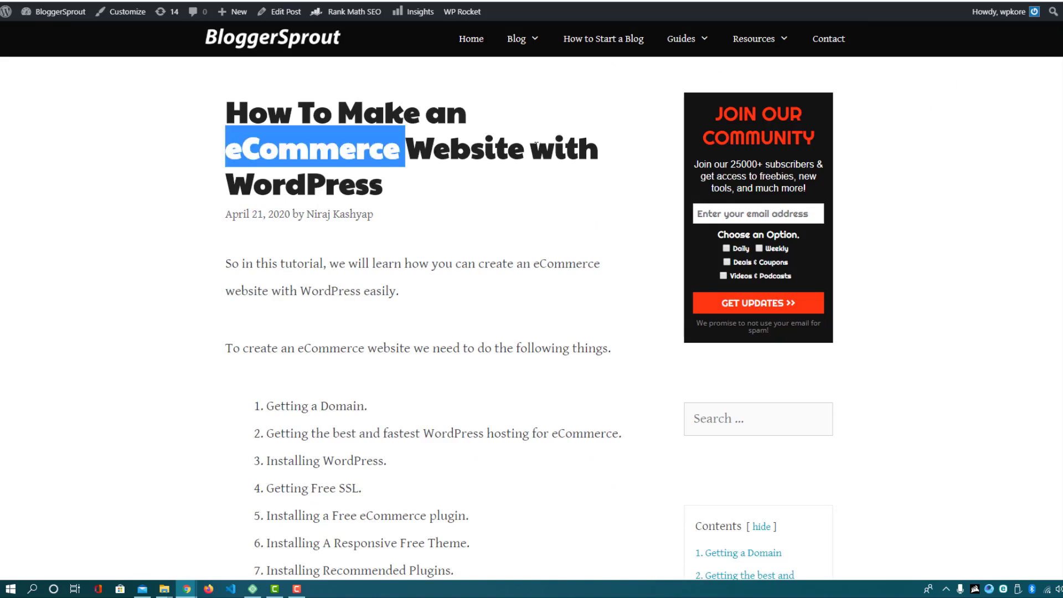
pyautogui.click(314, 142)
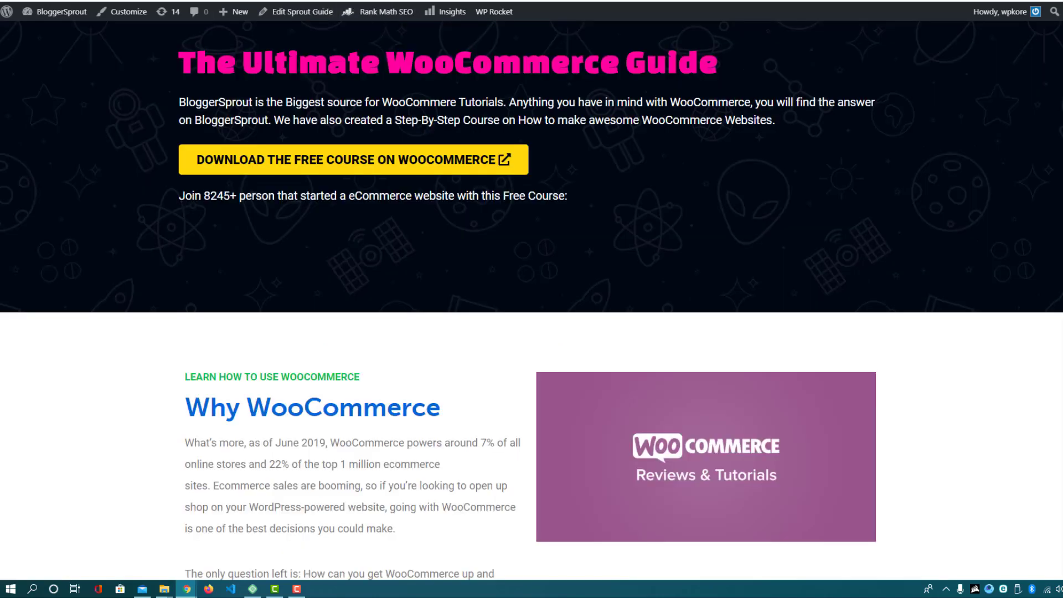
# Highlight part of The Ultimate WooCommerce Guide title, then clear the highlight
pyautogui.scroll(2, 227, 114)
pyautogui.moveTo(415, 183); pyautogui.dragTo(669, 182)
pyautogui.click(564, 212)
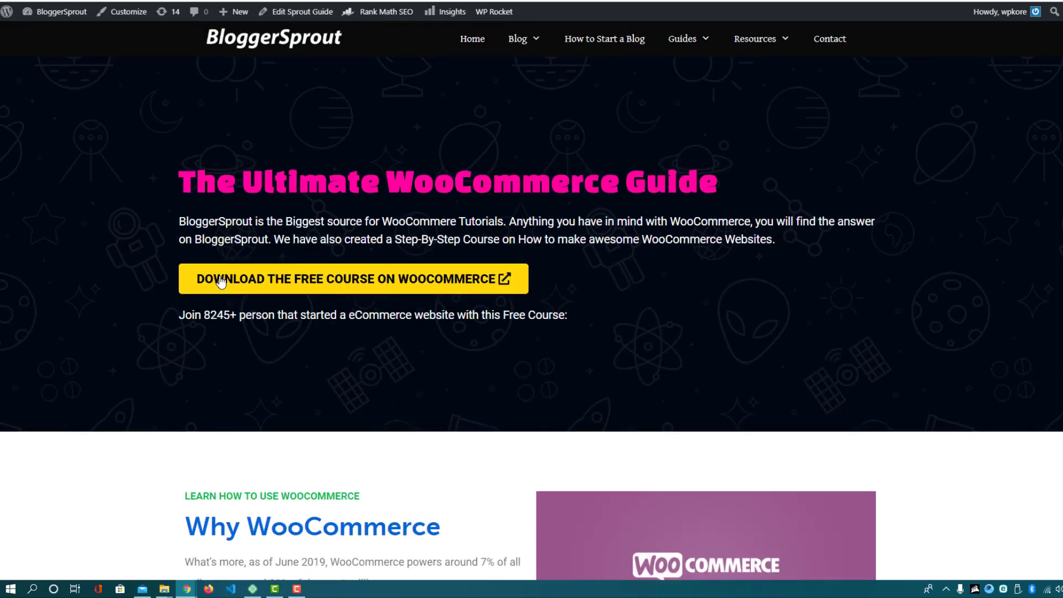
# Open the free WooCommerce course offer, dismiss it, and scroll through the guide lists
pyautogui.click(289, 281)
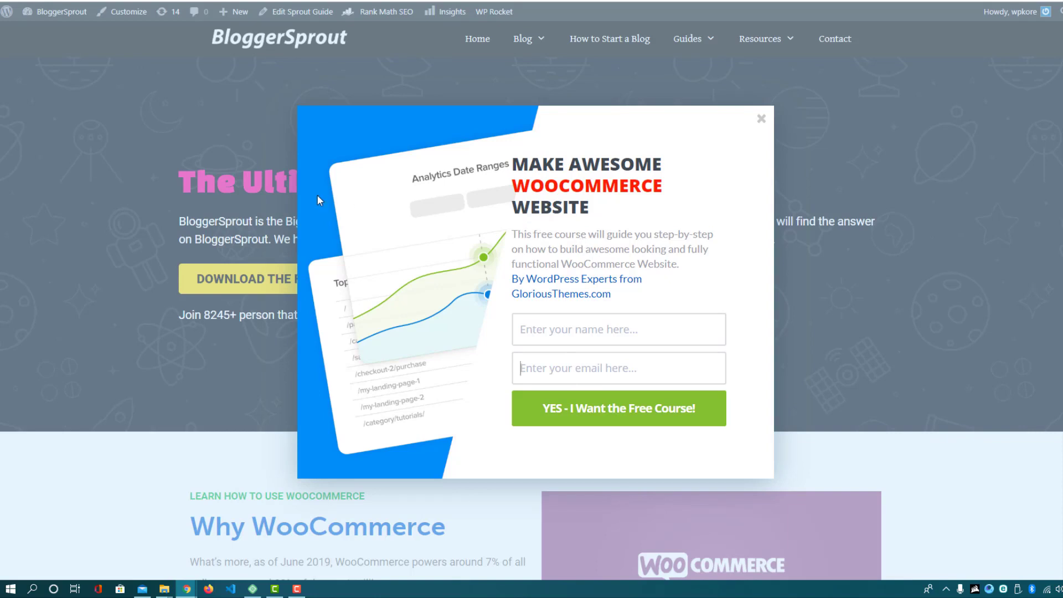
pyautogui.moveTo(529, 279); pyautogui.dragTo(617, 278)
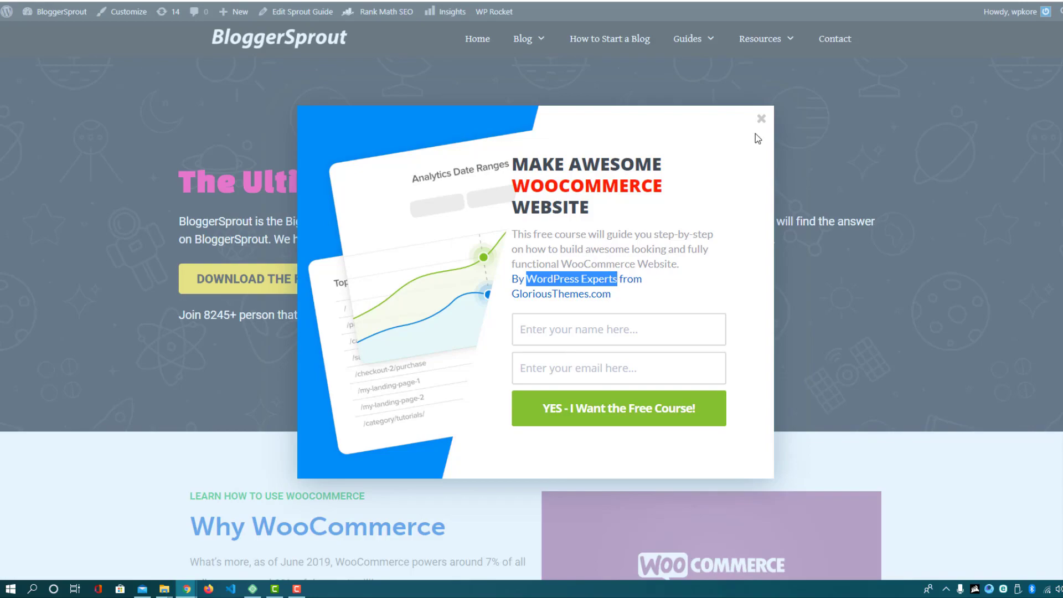
pyautogui.click(762, 118)
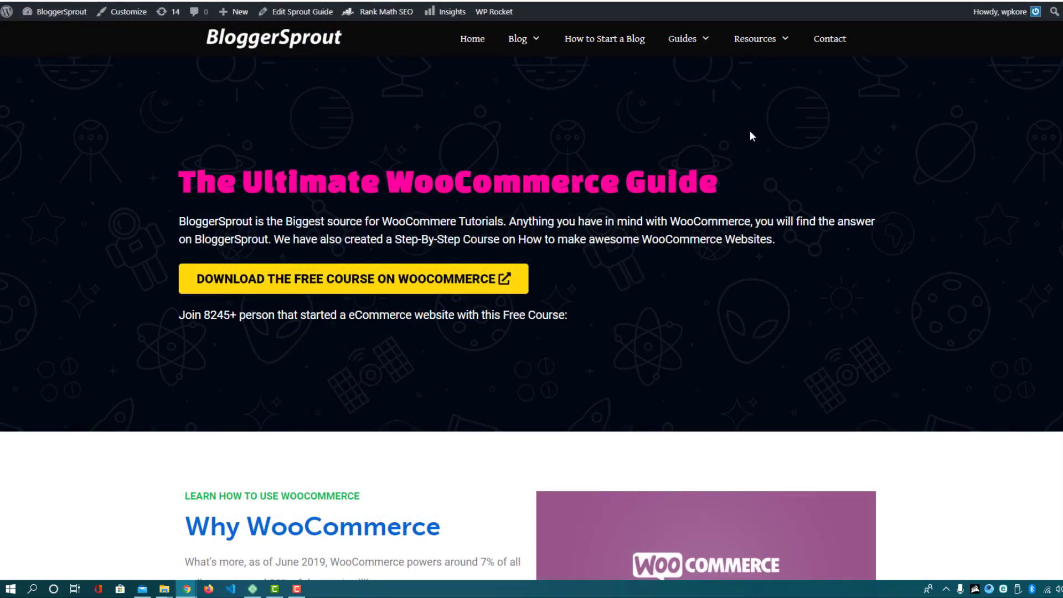
pyautogui.scroll(-20, 402, 274)
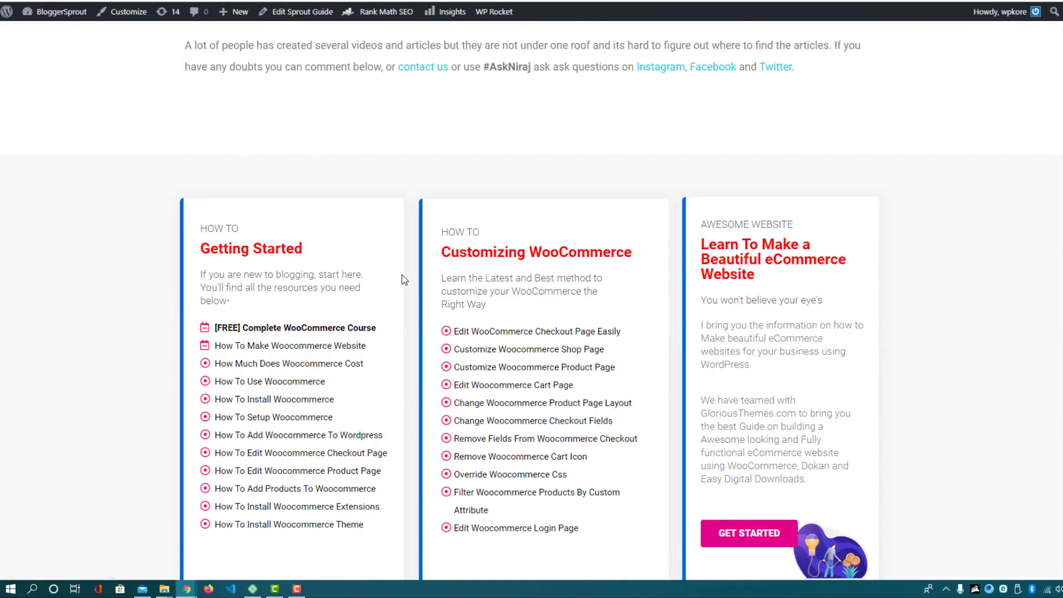
pyautogui.scroll(-10, 402, 273)
pyautogui.scroll(20, 391, 285)
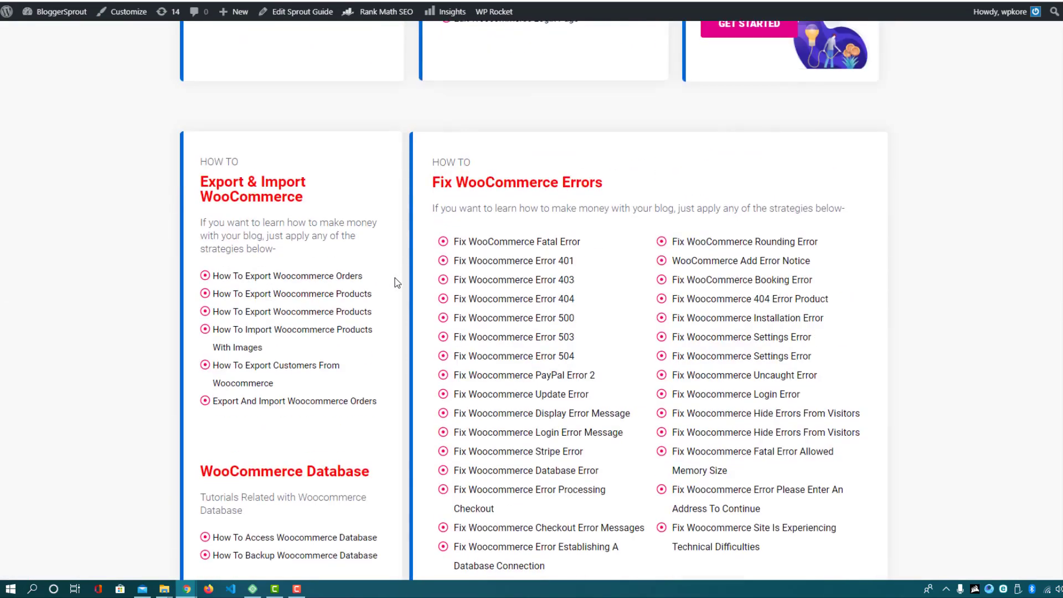
pyautogui.scroll(7, 394, 278)
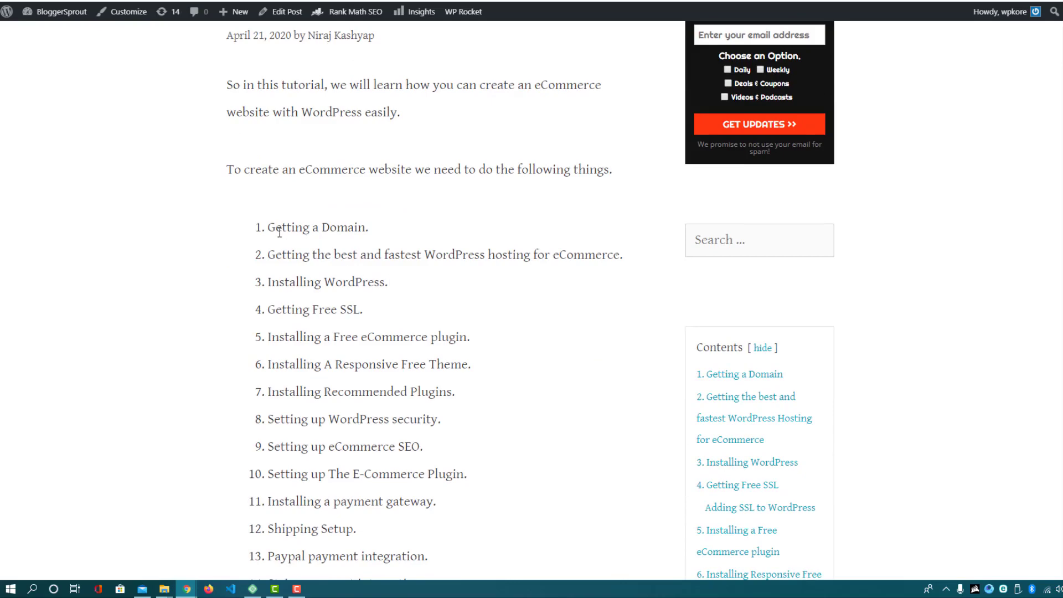
# Scroll past section 1 Getting a Domain and follow the NameCheap – 60% Off On Domain button
pyautogui.moveTo(269, 229); pyautogui.dragTo(363, 229)
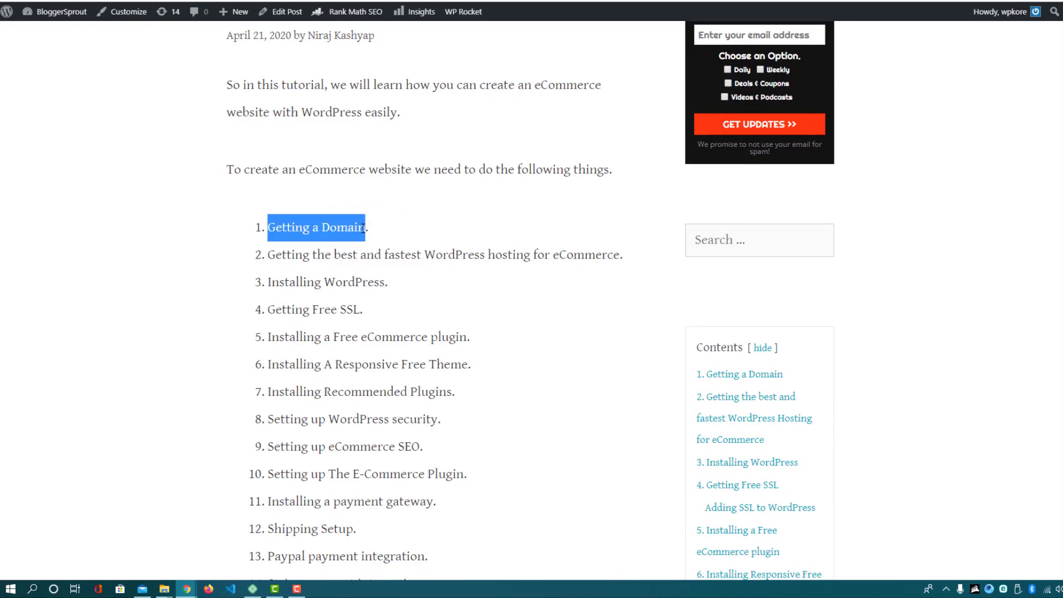
pyautogui.scroll(-20, 363, 229)
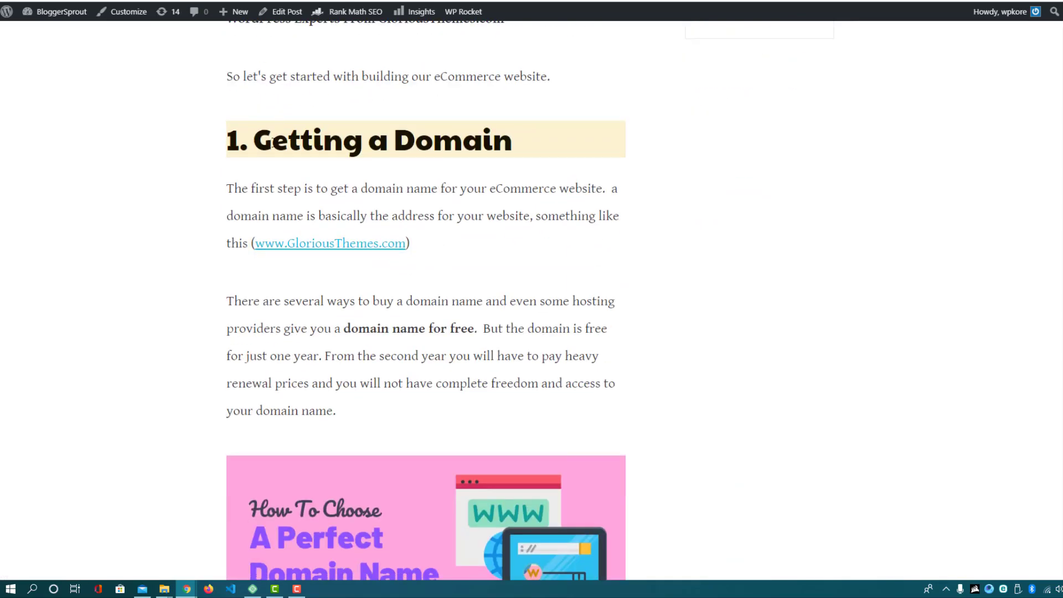
pyautogui.scroll(-9, 501, 318)
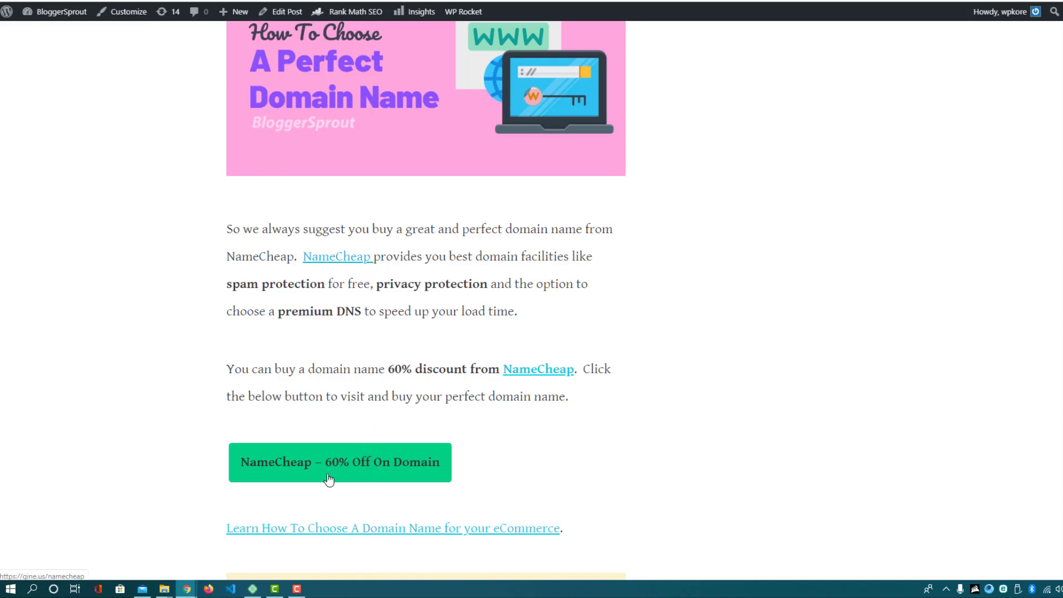
pyautogui.scroll(-3, 501, 471)
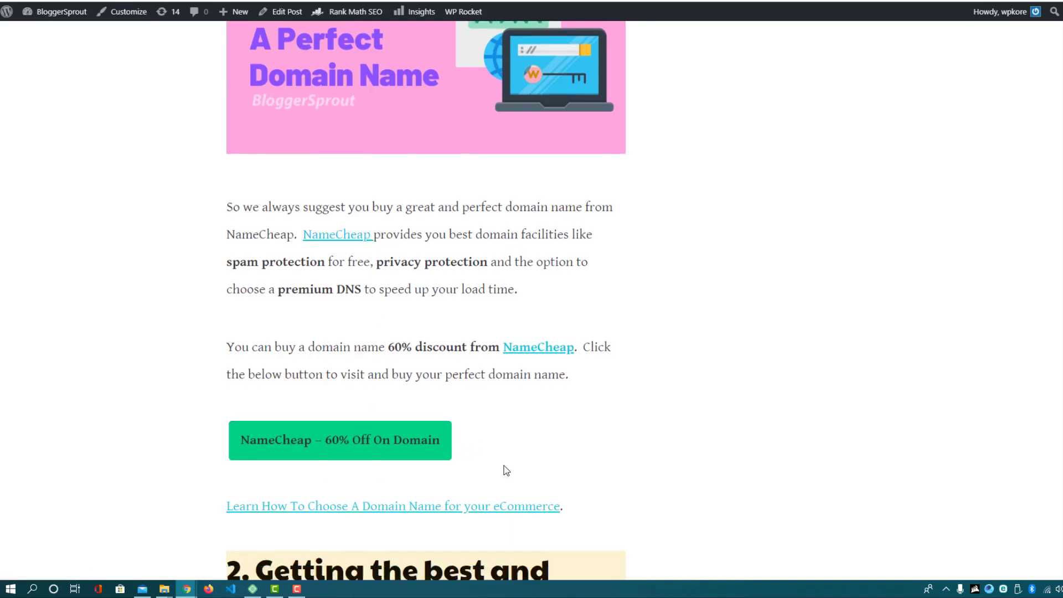
pyautogui.click(327, 288)
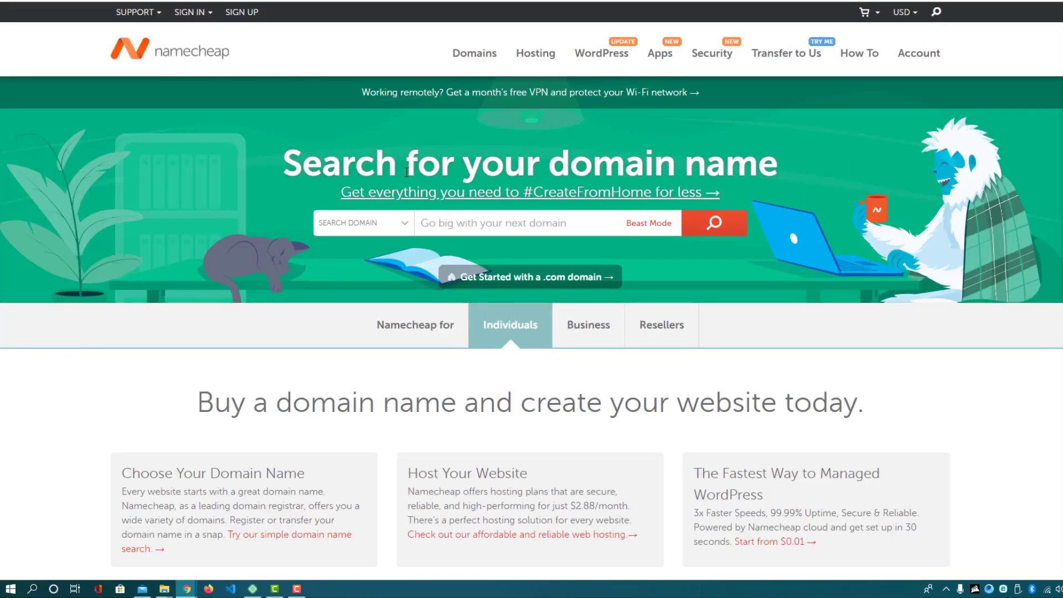
# Search Namecheap for the domain awesomestore.com
pyautogui.click(449, 224)
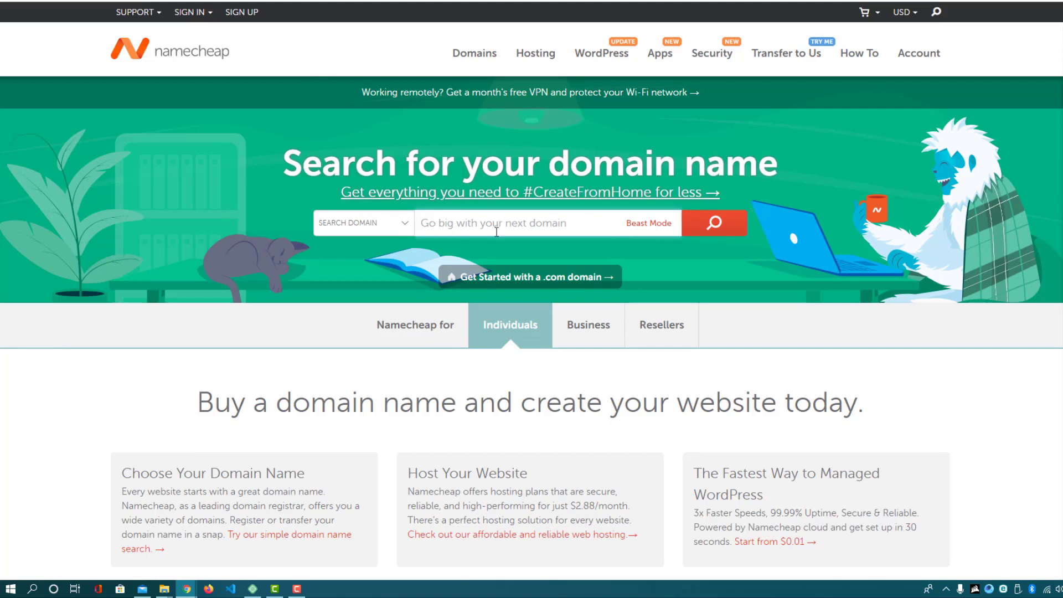
pyautogui.moveTo(529, 65)
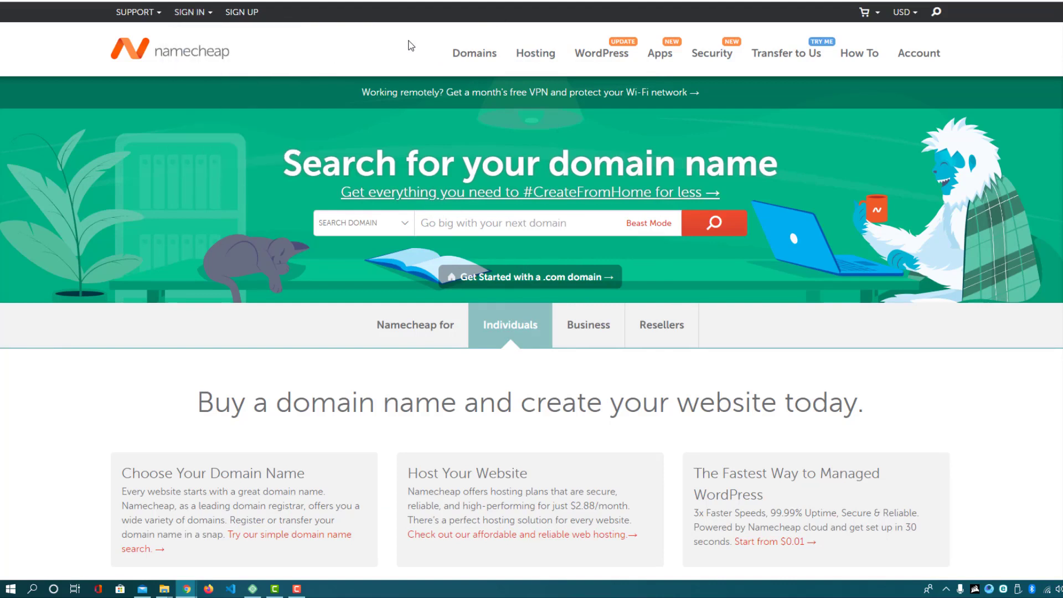
pyautogui.moveTo(462, 50)
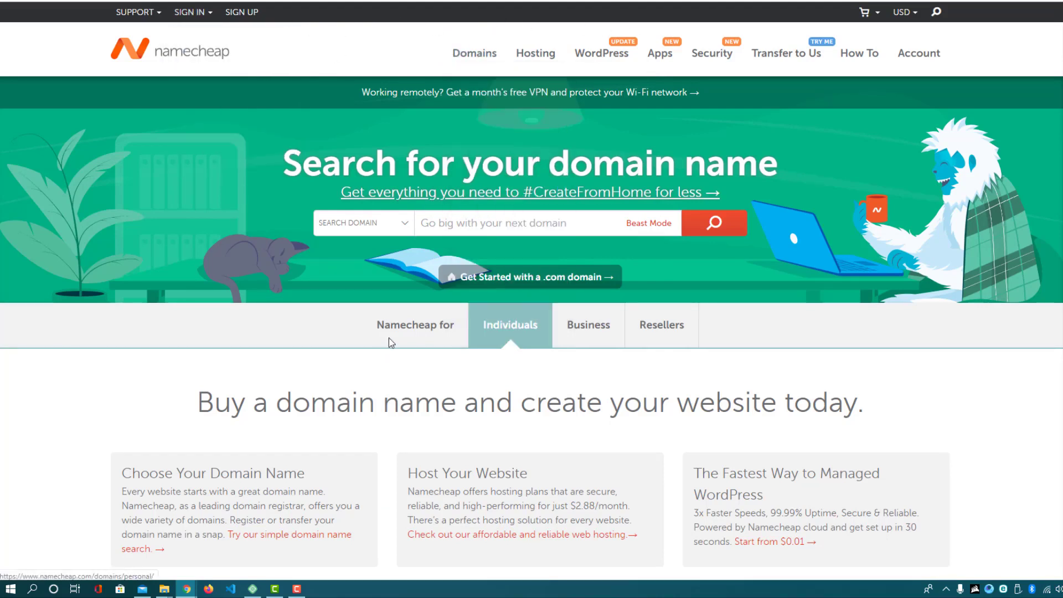
pyautogui.click(455, 223)
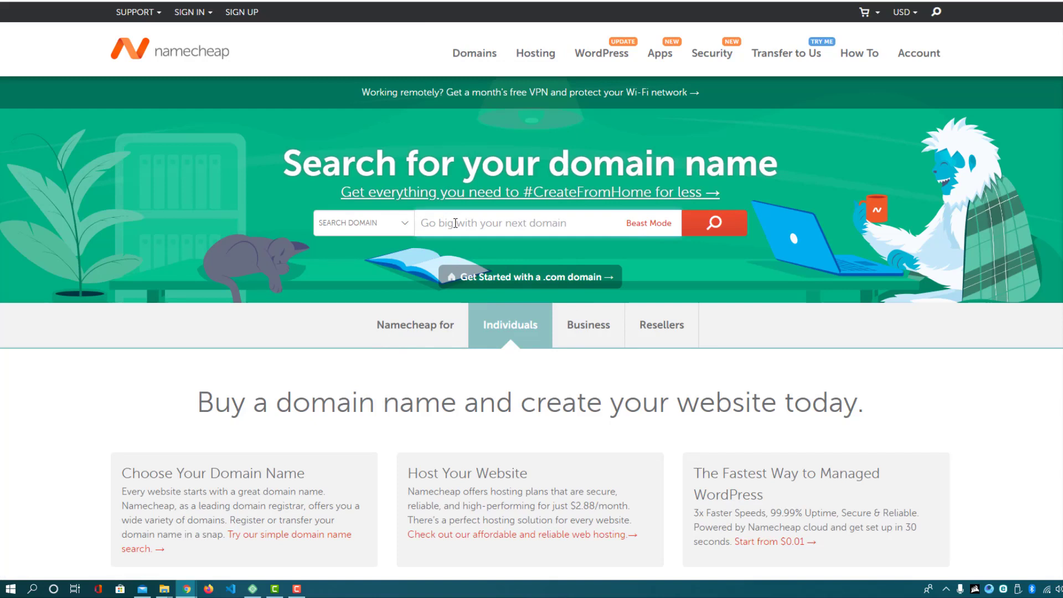
pyautogui.write('awesome')
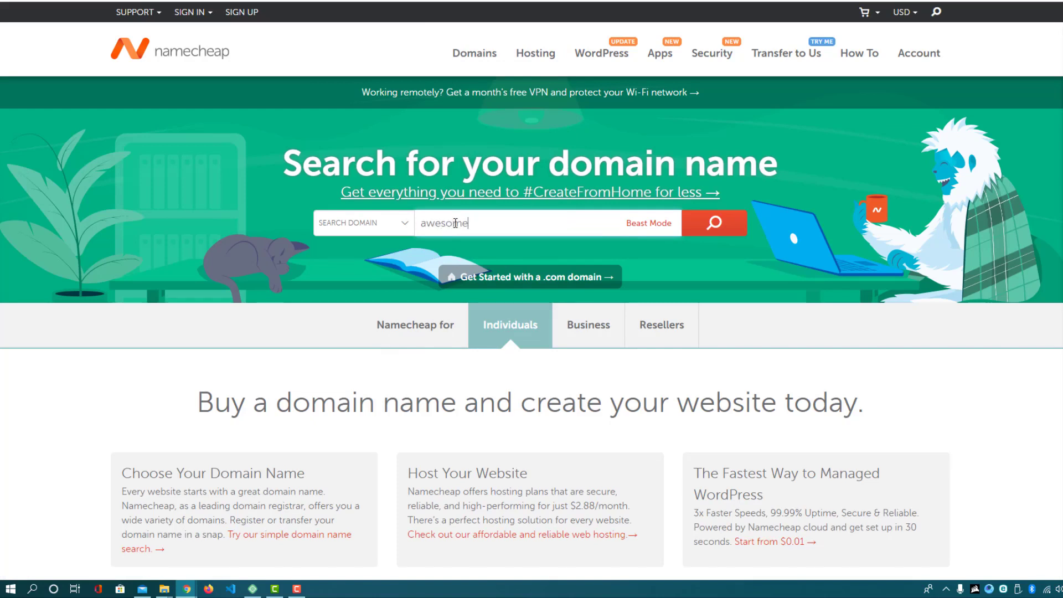
pyautogui.write('store.com')
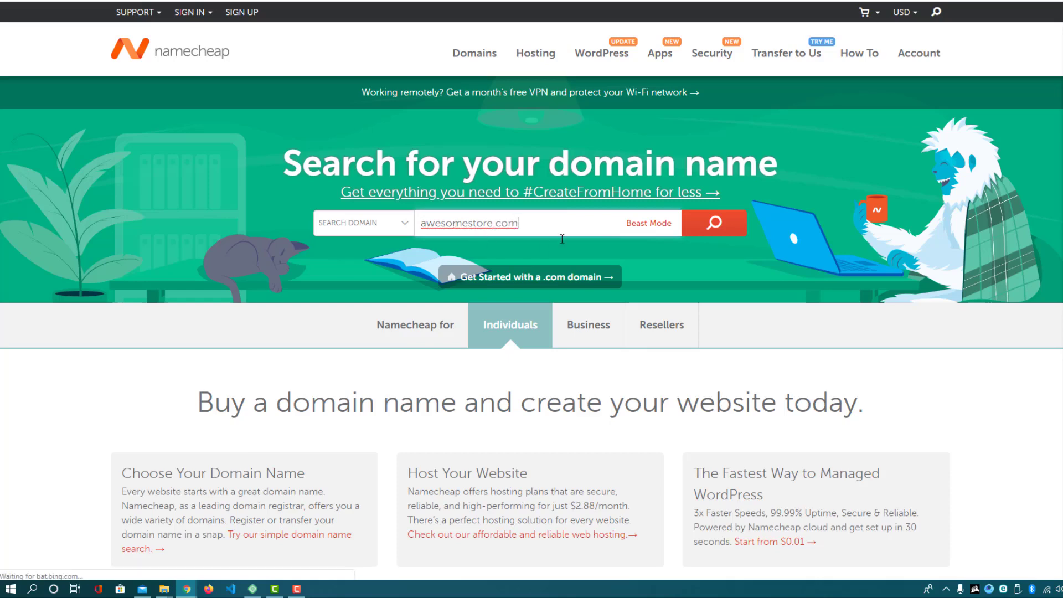
pyautogui.press('Return')
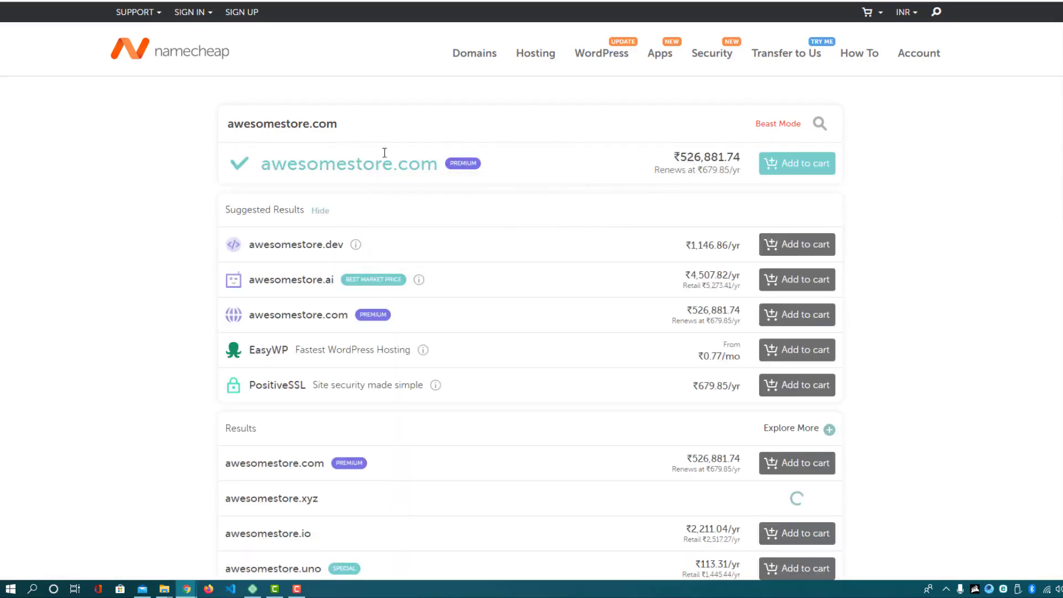
# Change the search to awesomestorex.com and switch displayed prices from INR to U.S. Dollar
pyautogui.click(309, 122)
pyautogui.write('x')
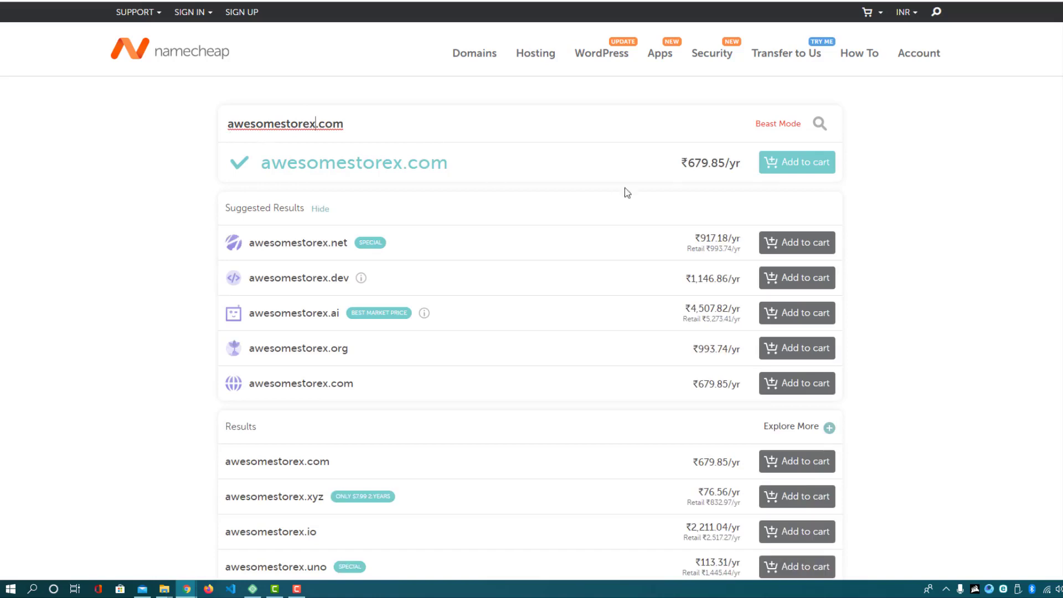
pyautogui.moveTo(690, 159); pyautogui.dragTo(710, 162)
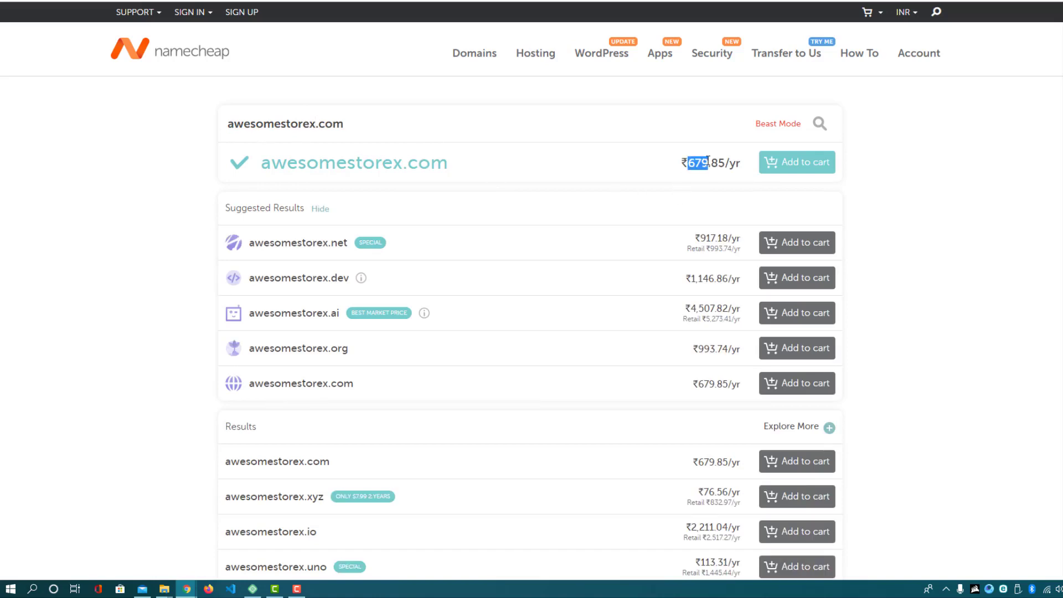
pyautogui.click(925, 216)
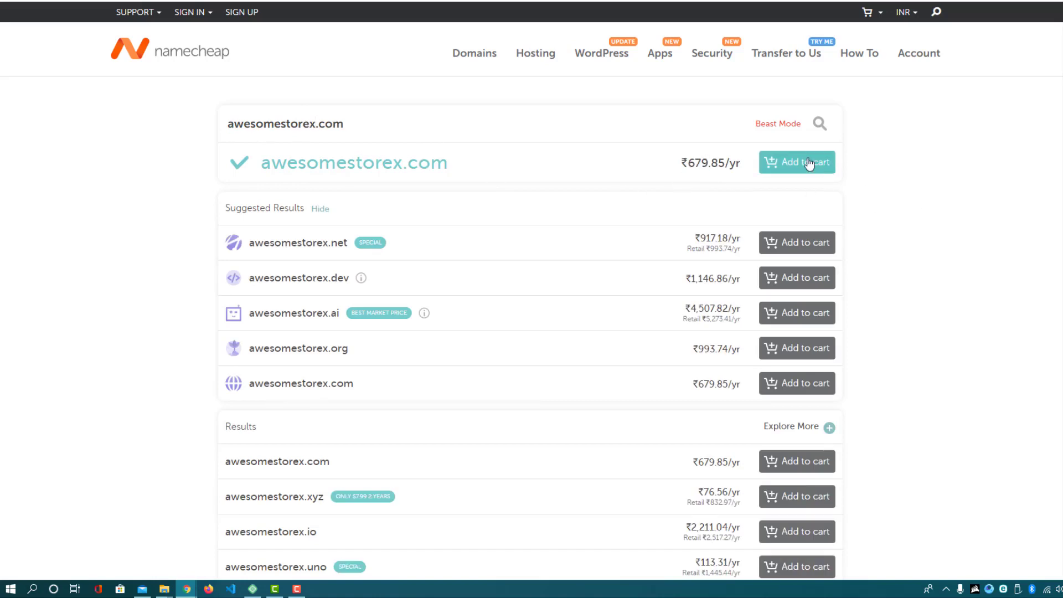
pyautogui.click(906, 12)
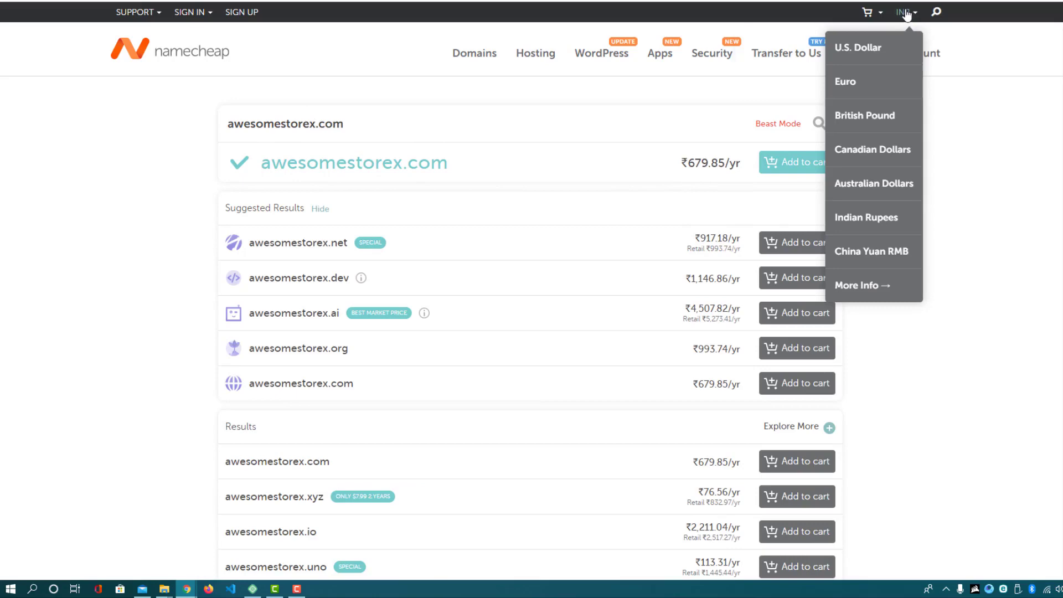
pyautogui.click(862, 57)
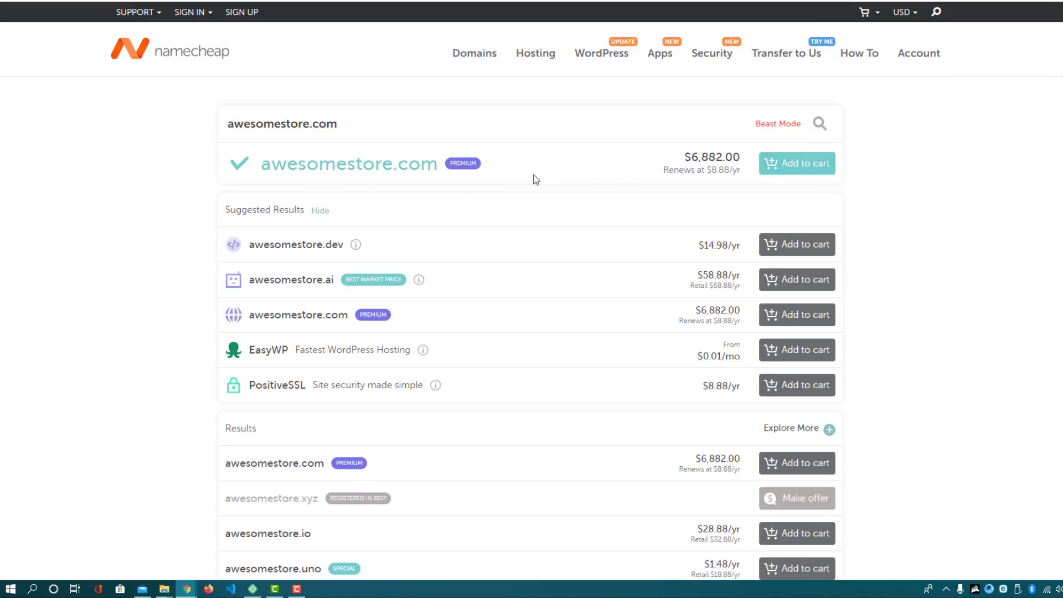
# Re-run the awesomestorex.com search and add it to the cart at $8.88/yr
pyautogui.click(308, 123)
pyautogui.write('x')
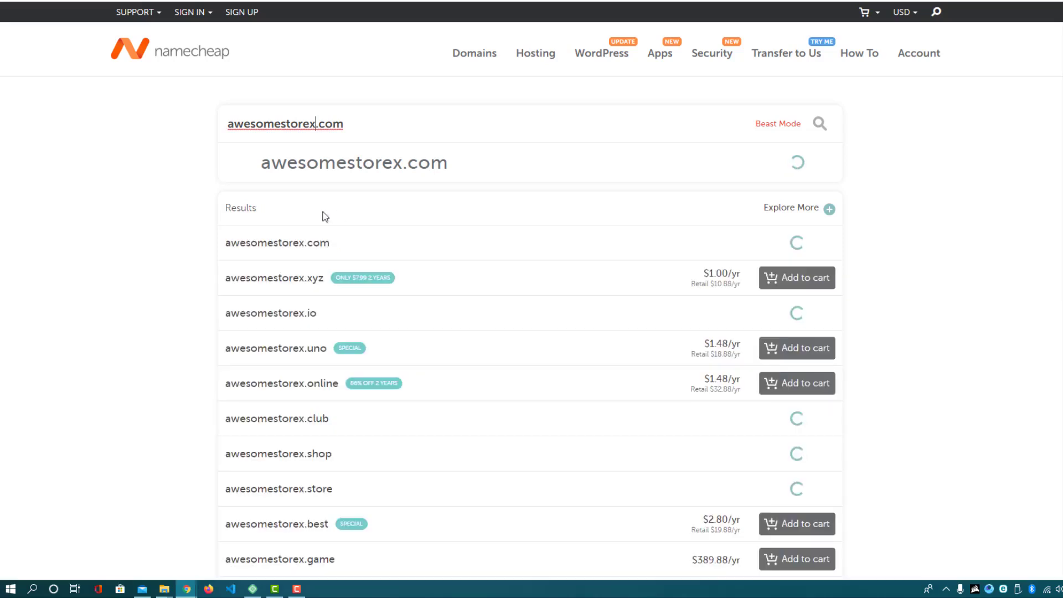
pyautogui.click(86, 159)
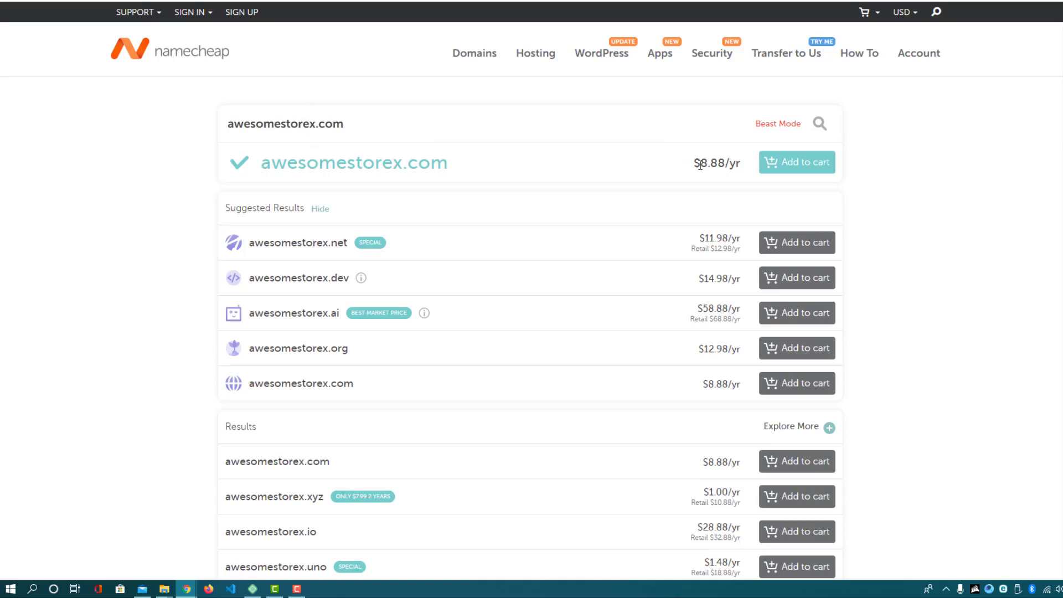
pyautogui.moveTo(693, 165); pyautogui.dragTo(736, 165)
pyautogui.click(787, 185)
pyautogui.click(796, 168)
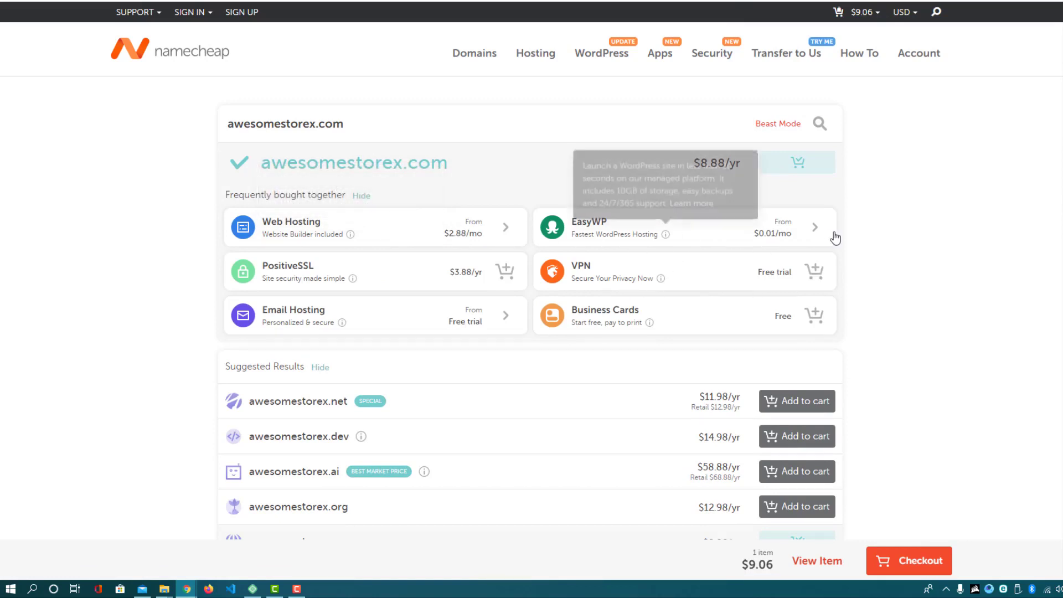
# Proceed to checkout to view the cart with awesomestorex.com at a $9.06 subtotal
pyautogui.click(903, 563)
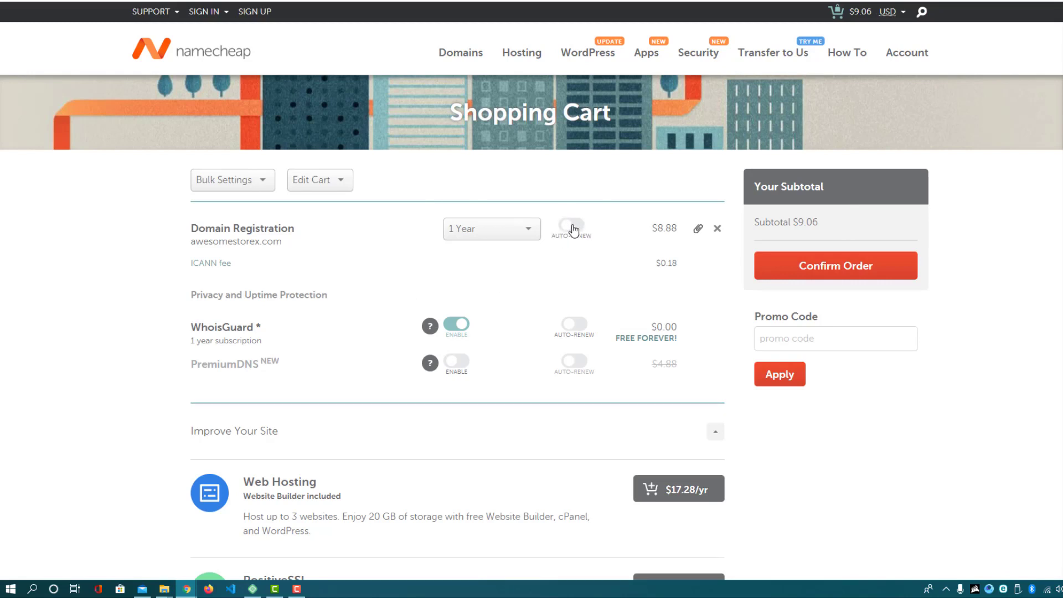
# Turn on Auto-Renew for the awesomestorex.com registration and check the $9.06 subtotal
pyautogui.click(574, 228)
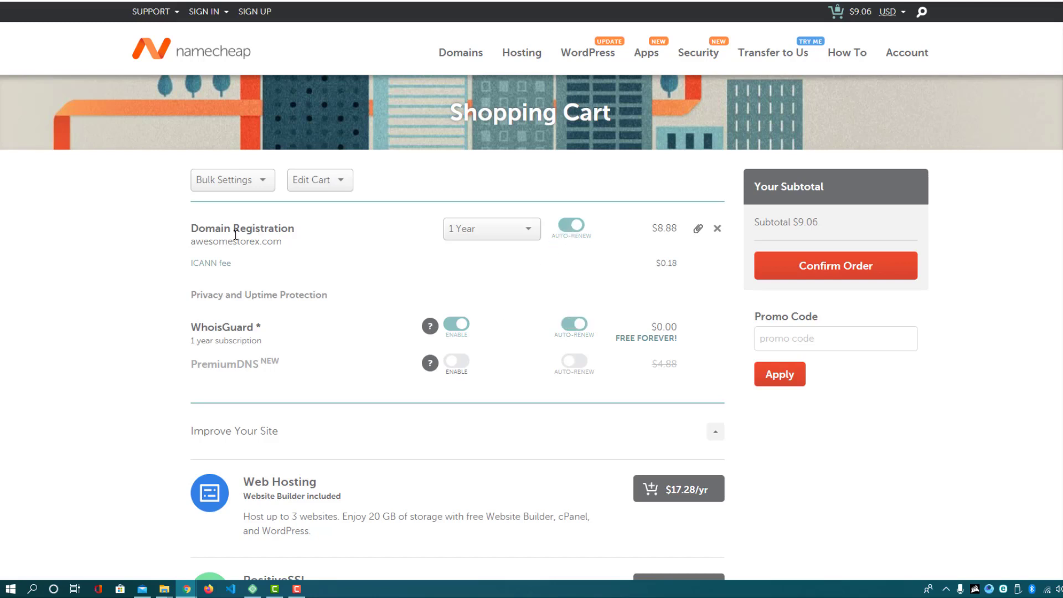
pyautogui.moveTo(203, 241); pyautogui.dragTo(254, 244)
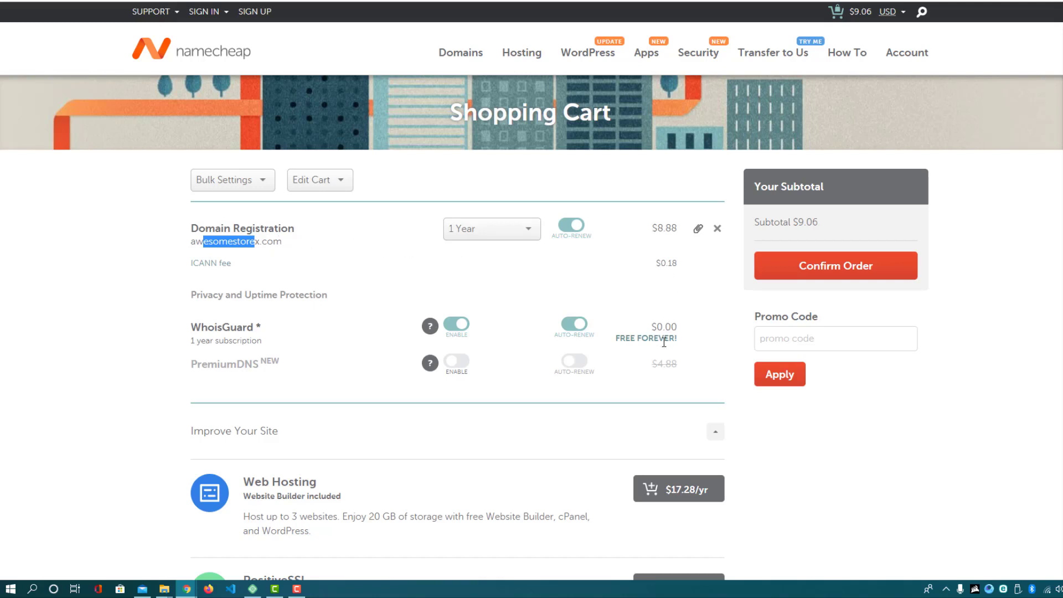
pyautogui.click(656, 228)
pyautogui.moveTo(793, 222); pyautogui.dragTo(819, 223)
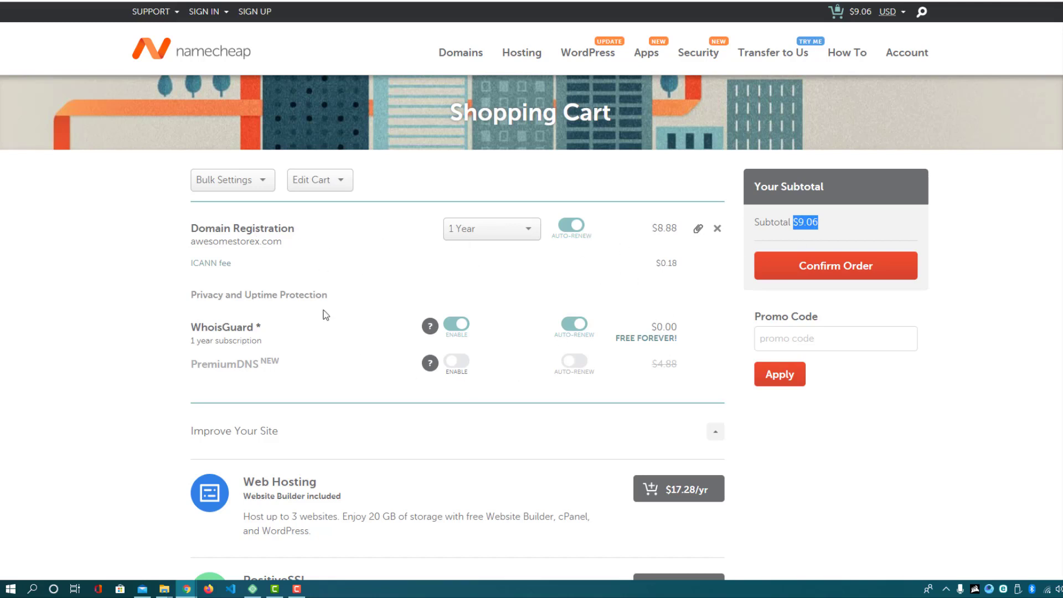
pyautogui.click(474, 230)
pyautogui.click(474, 300)
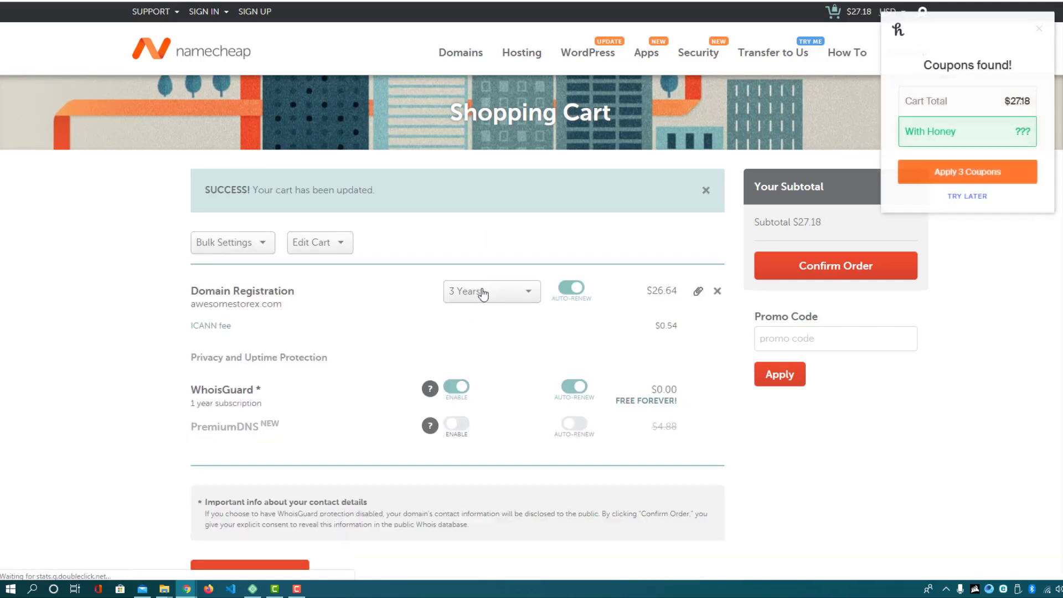
pyautogui.click(1040, 29)
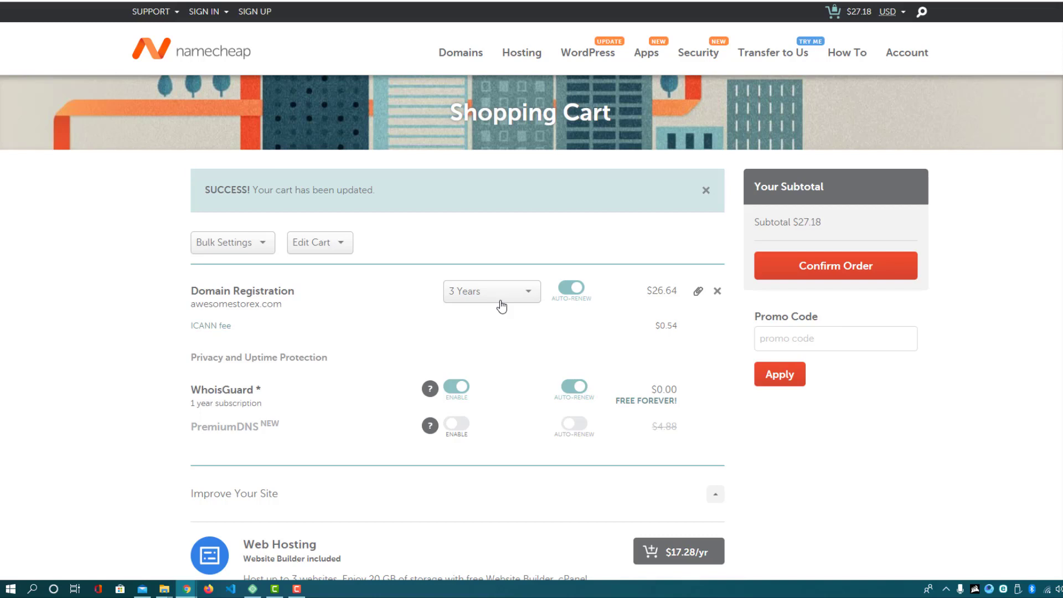
pyautogui.click(494, 292)
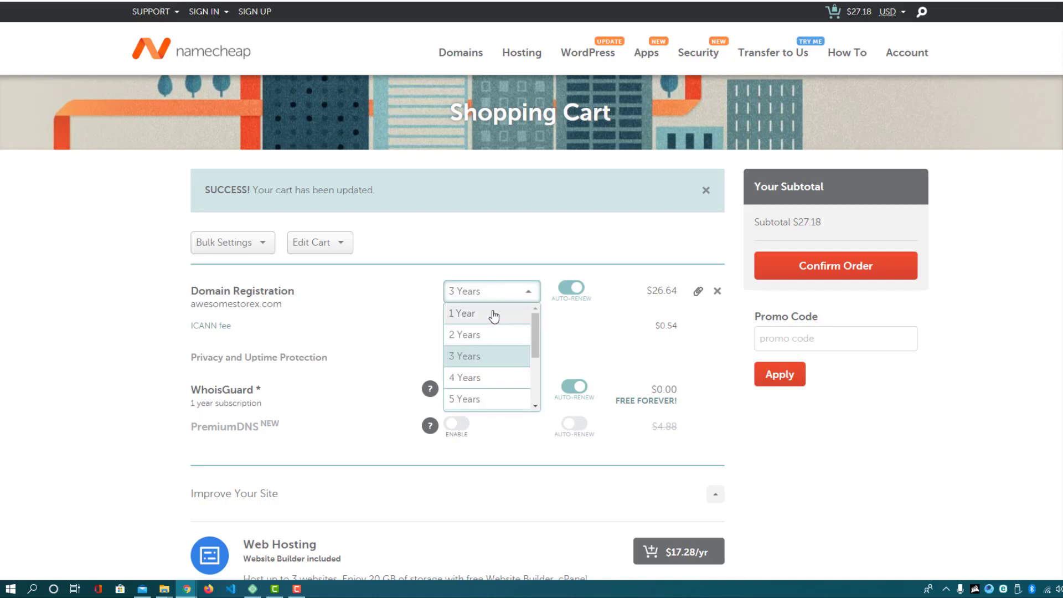
pyautogui.click(492, 313)
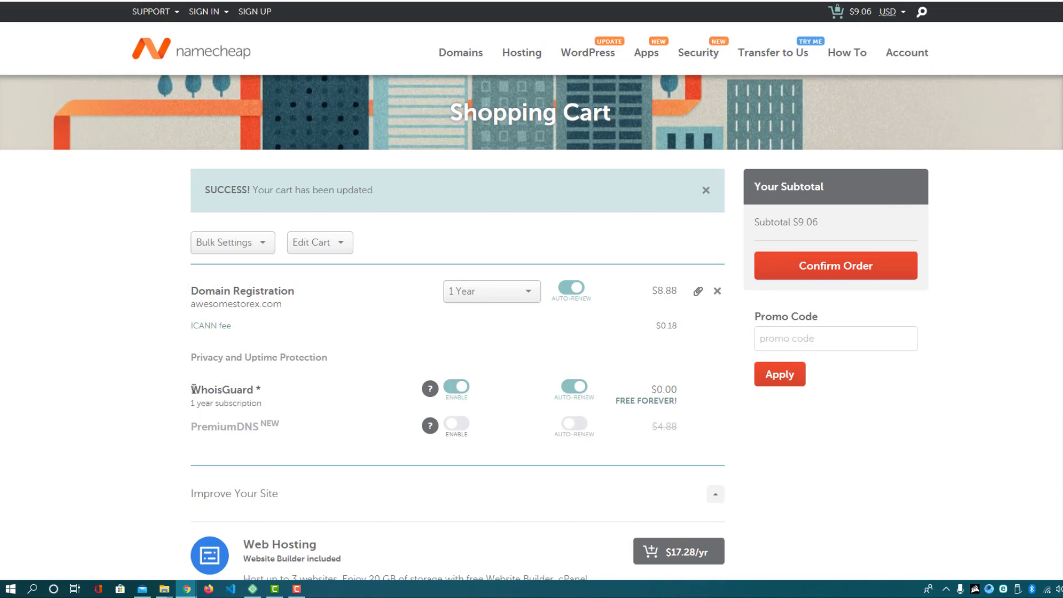
pyautogui.moveTo(643, 387); pyautogui.dragTo(672, 401)
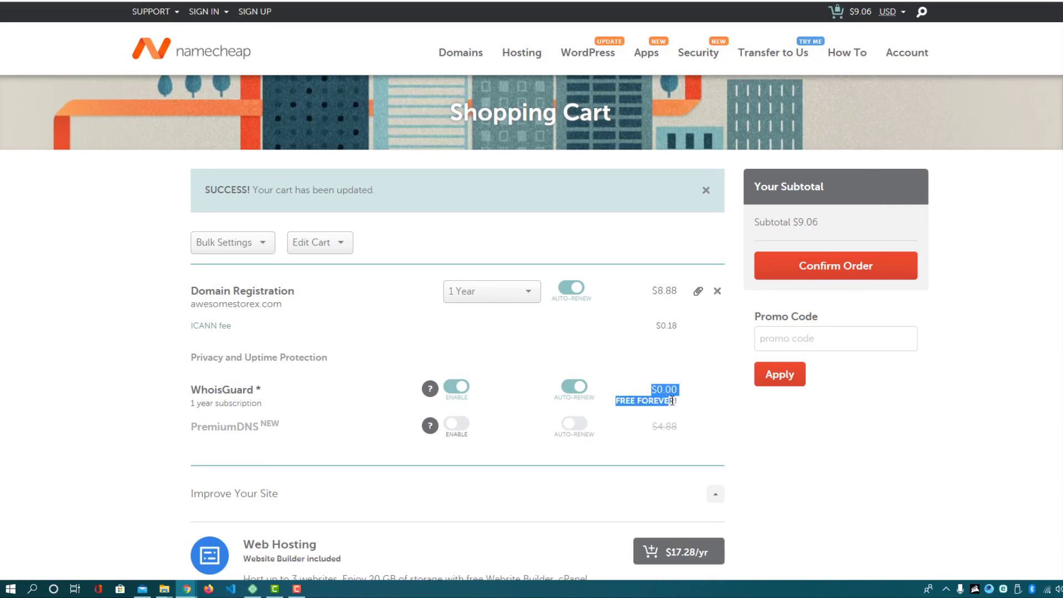
pyautogui.click(801, 440)
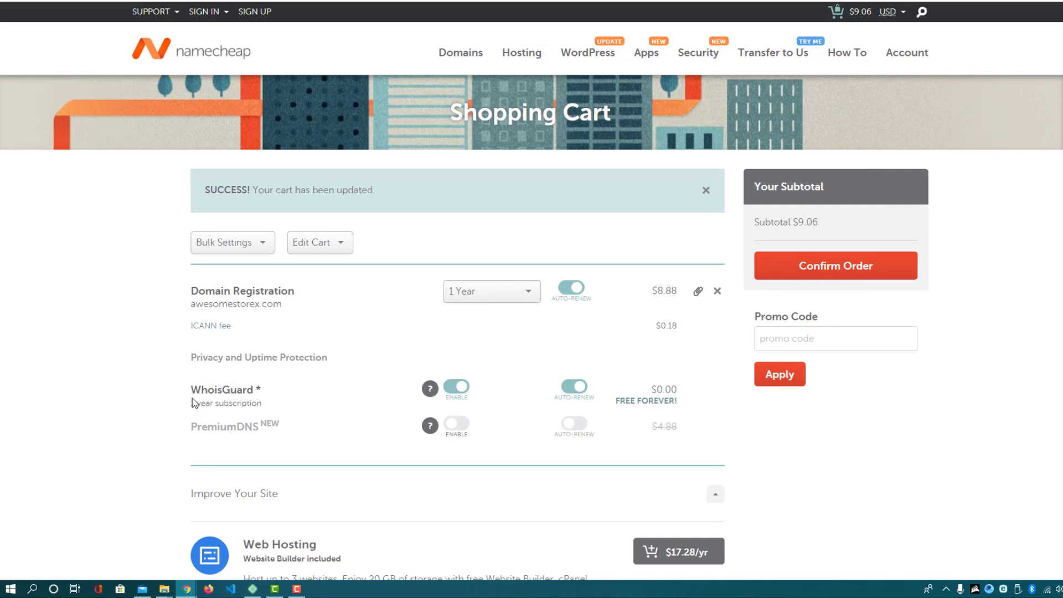
pyautogui.moveTo(191, 389); pyautogui.dragTo(258, 392)
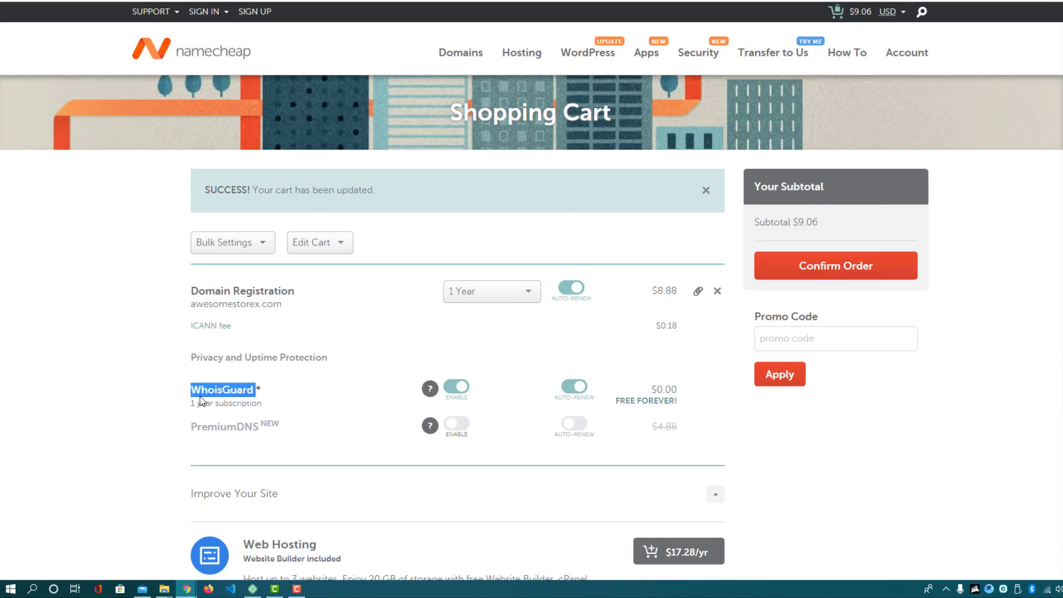
pyautogui.moveTo(197, 403); pyautogui.dragTo(232, 403)
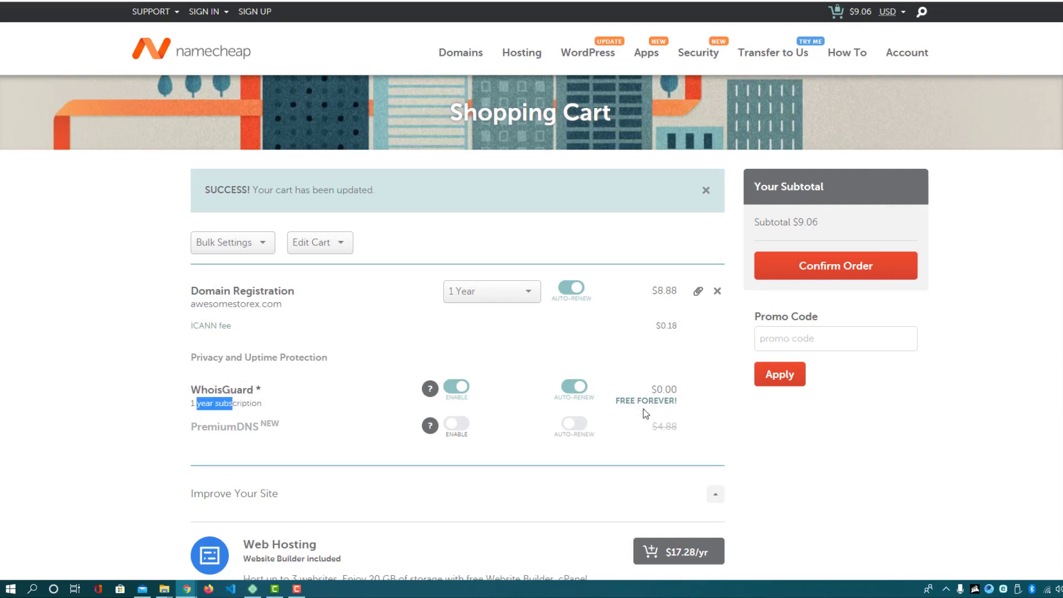
pyautogui.moveTo(641, 402); pyautogui.dragTo(670, 410)
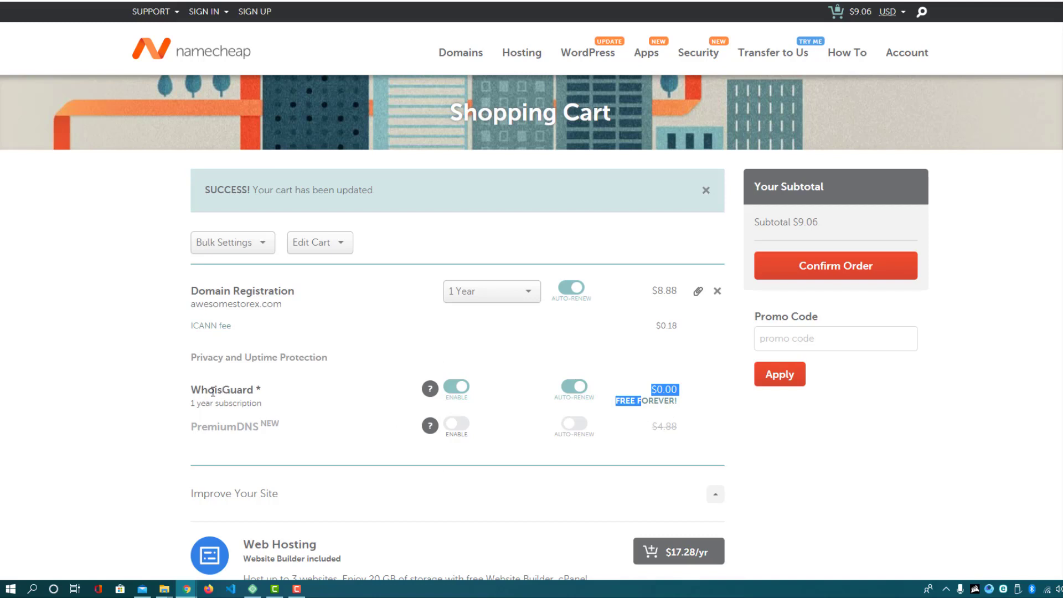
pyautogui.moveTo(215, 390); pyautogui.dragTo(230, 389)
pyautogui.tripleClick(273, 404)
pyautogui.click(243, 407)
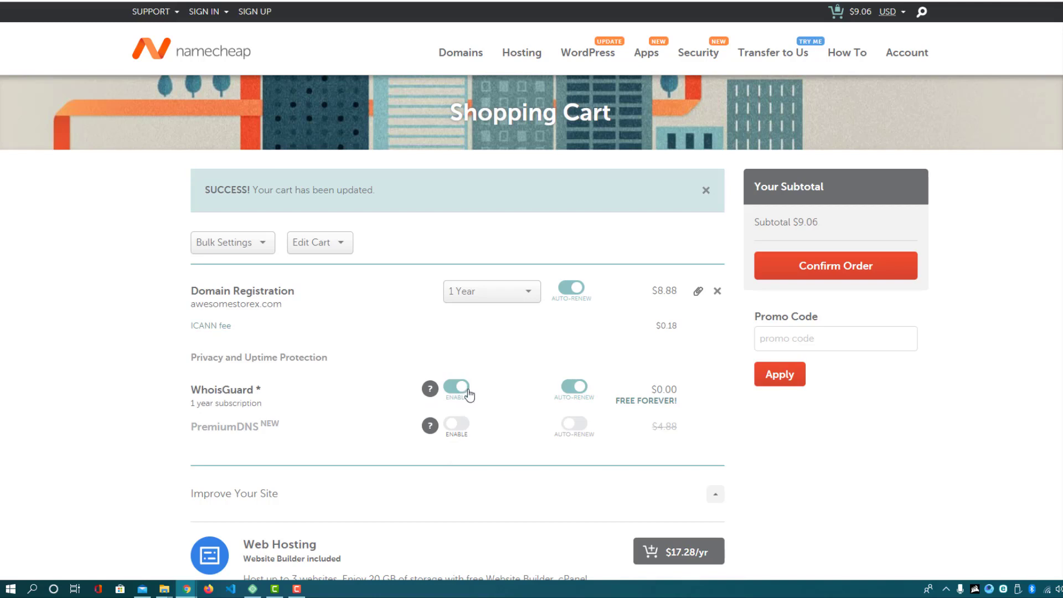
pyautogui.click(576, 398)
pyautogui.moveTo(193, 425); pyautogui.dragTo(261, 427)
pyautogui.click(224, 441)
pyautogui.click(851, 268)
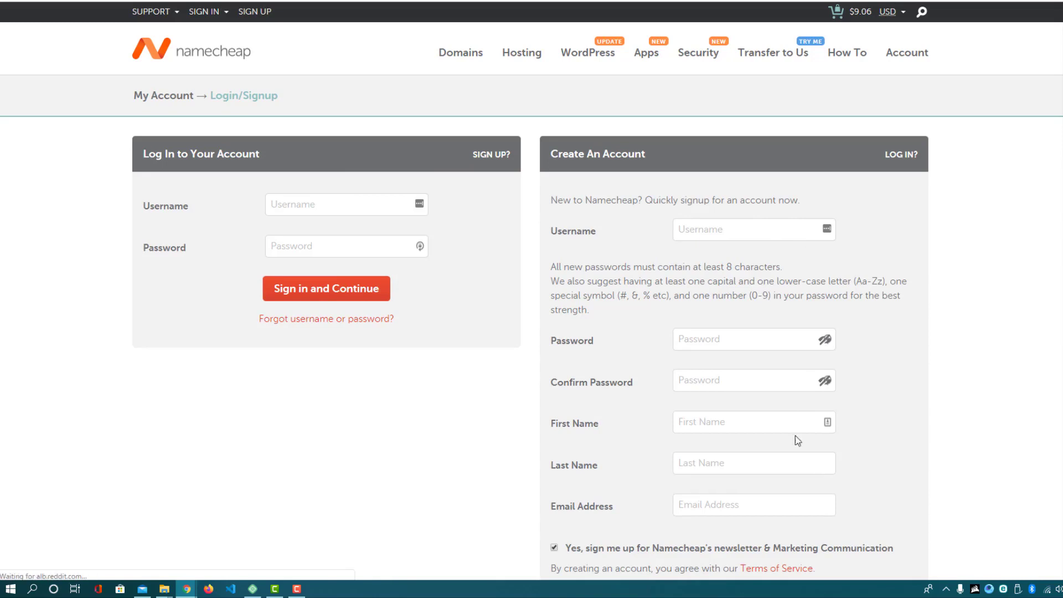
pyautogui.click(710, 231)
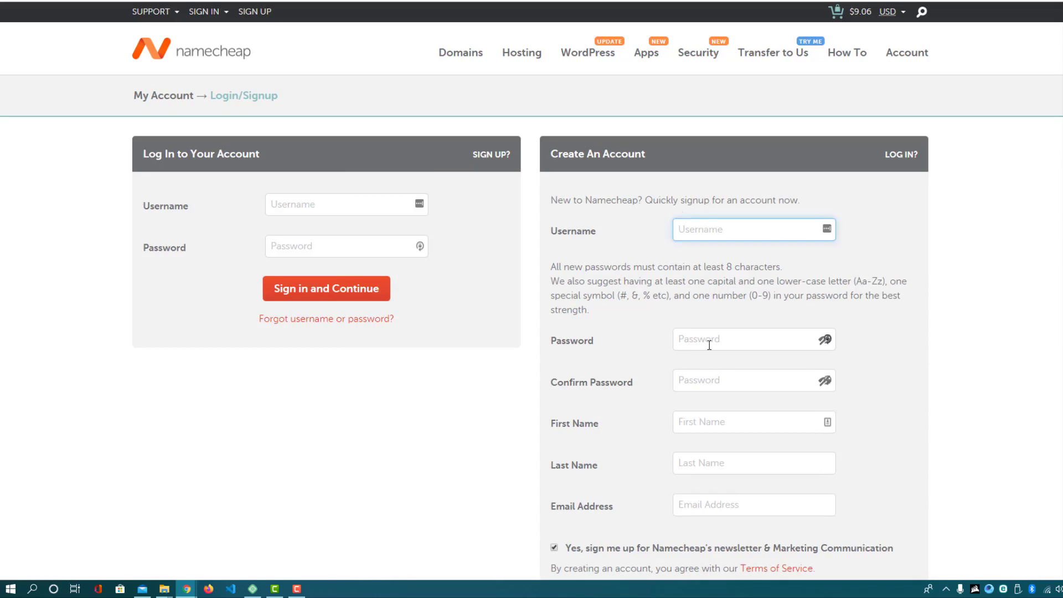
pyautogui.scroll(-1, 662, 360)
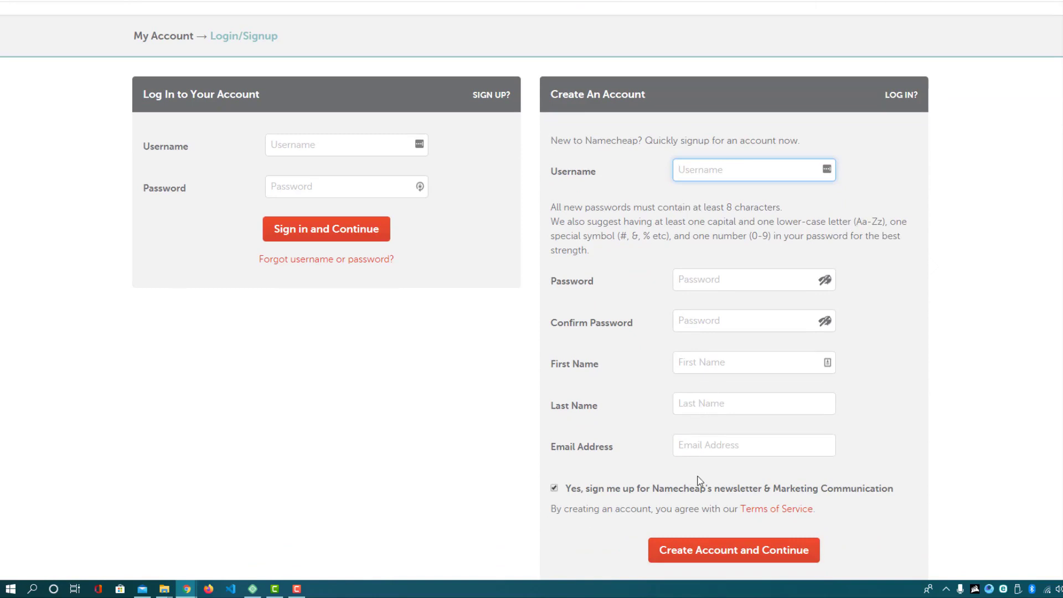
pyautogui.scroll(1, 675, 458)
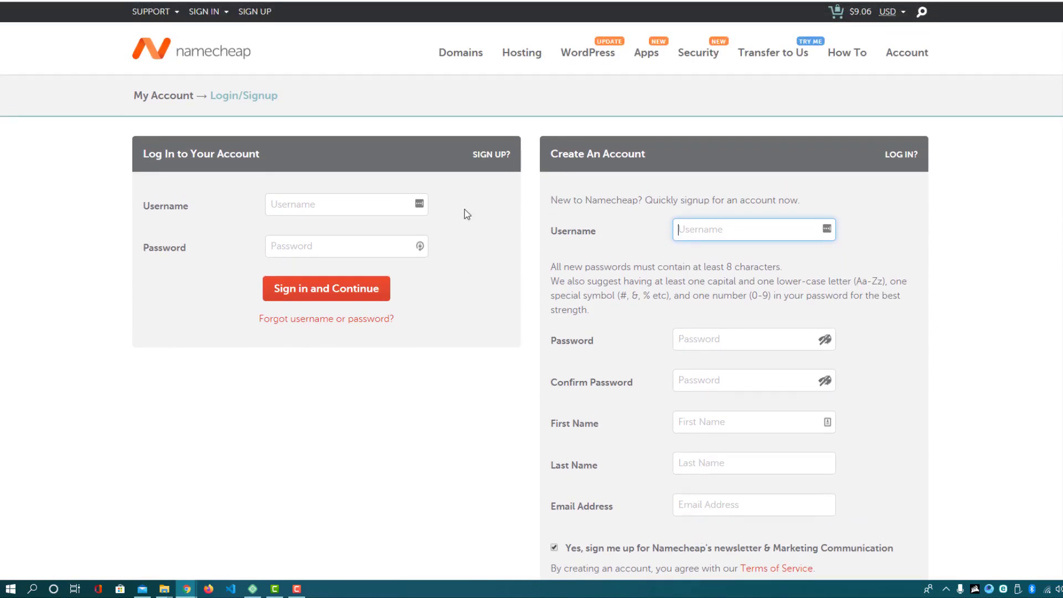
# Autofill the saved Namecheap login from LastPass and sign in to reach the Billing step
pyautogui.click(422, 209)
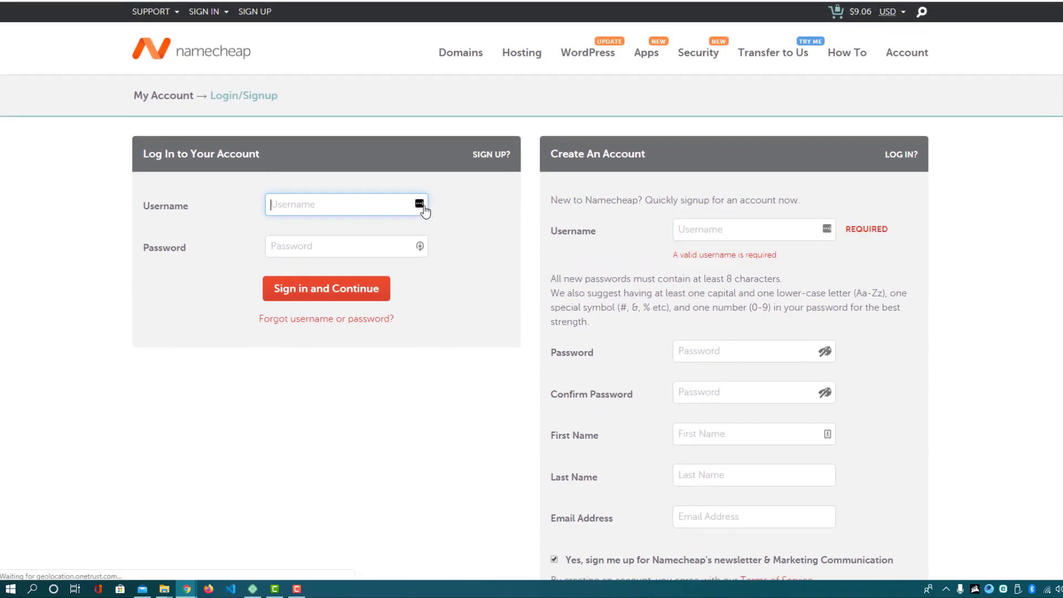
pyautogui.click(393, 152)
pyautogui.click(210, 10)
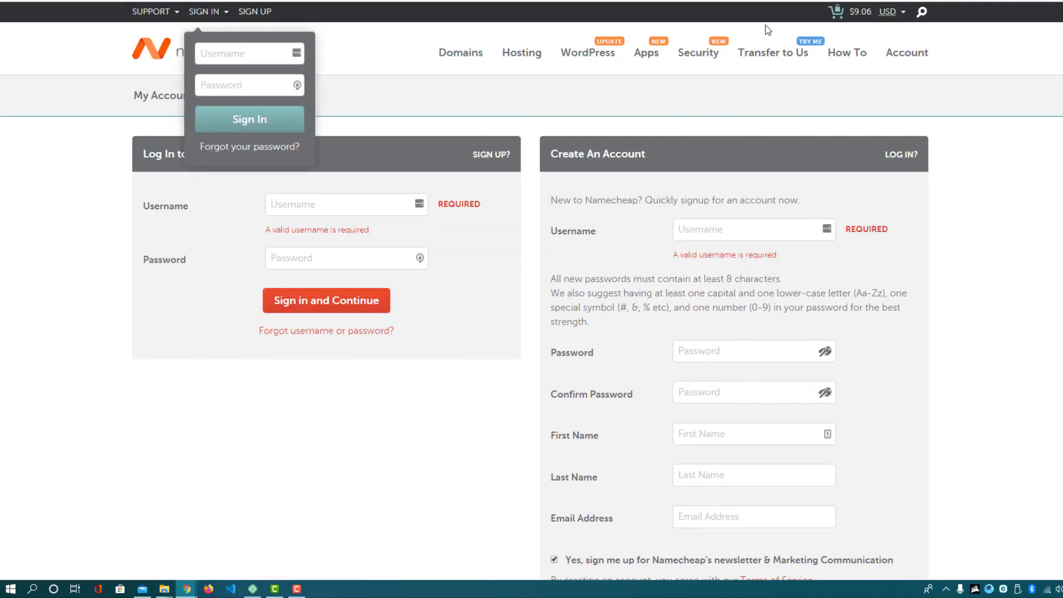
pyautogui.click(768, 1)
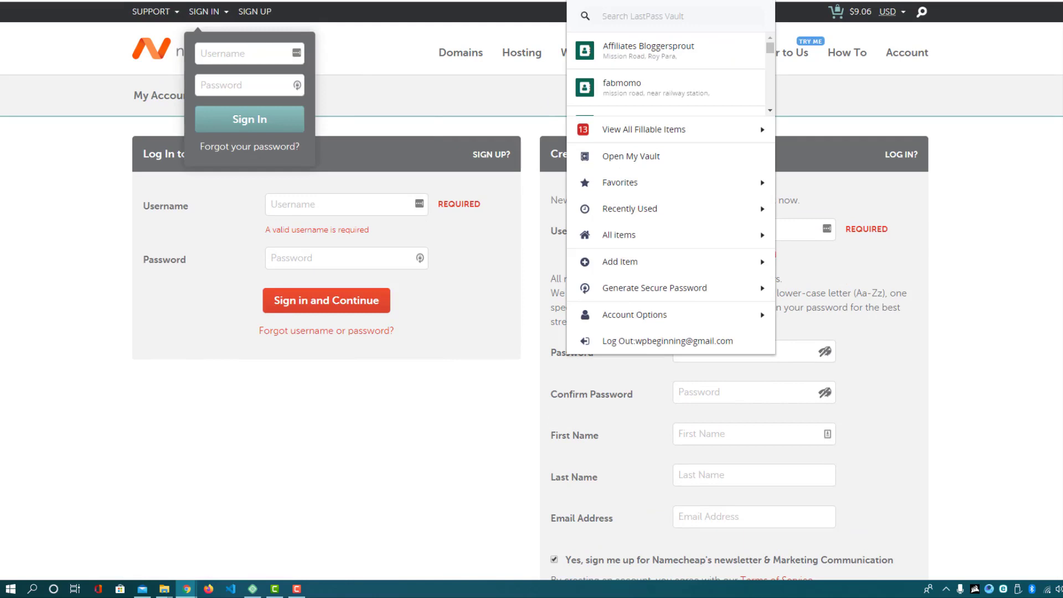
pyautogui.click(648, 50)
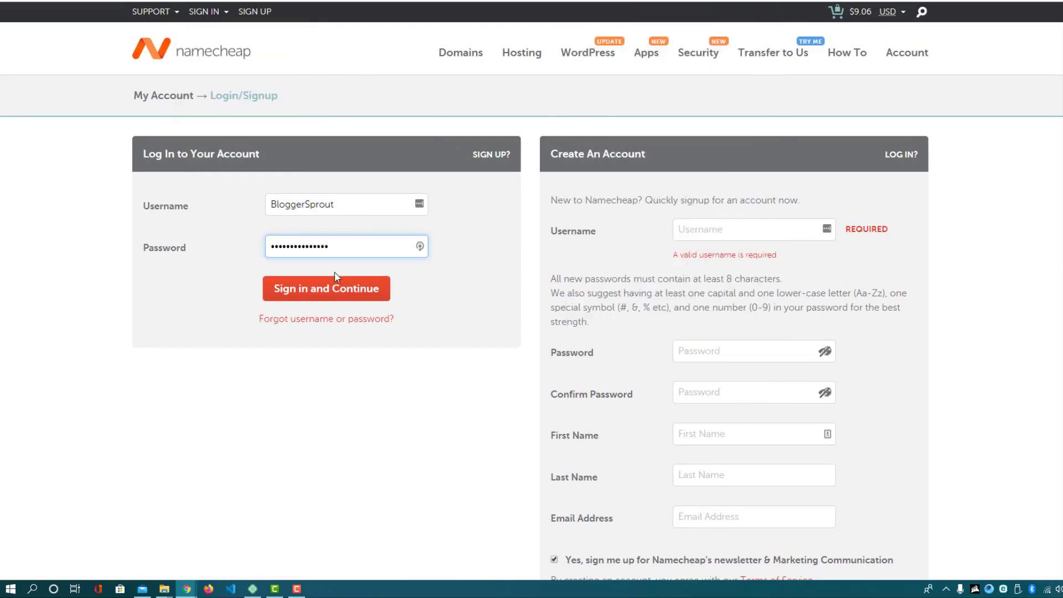
pyautogui.click(339, 290)
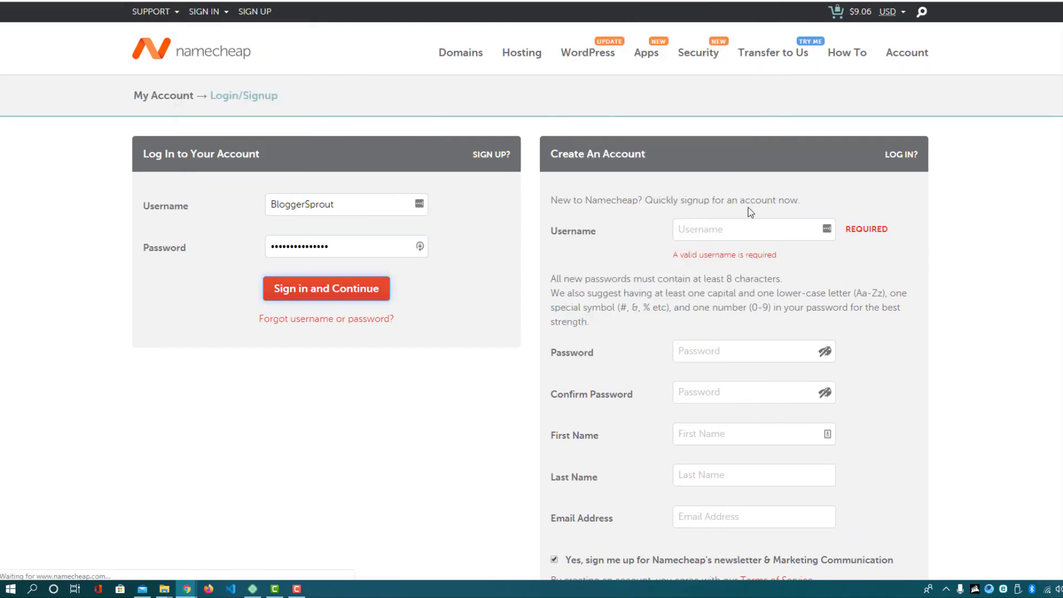
pyautogui.scroll(-1, 719, 408)
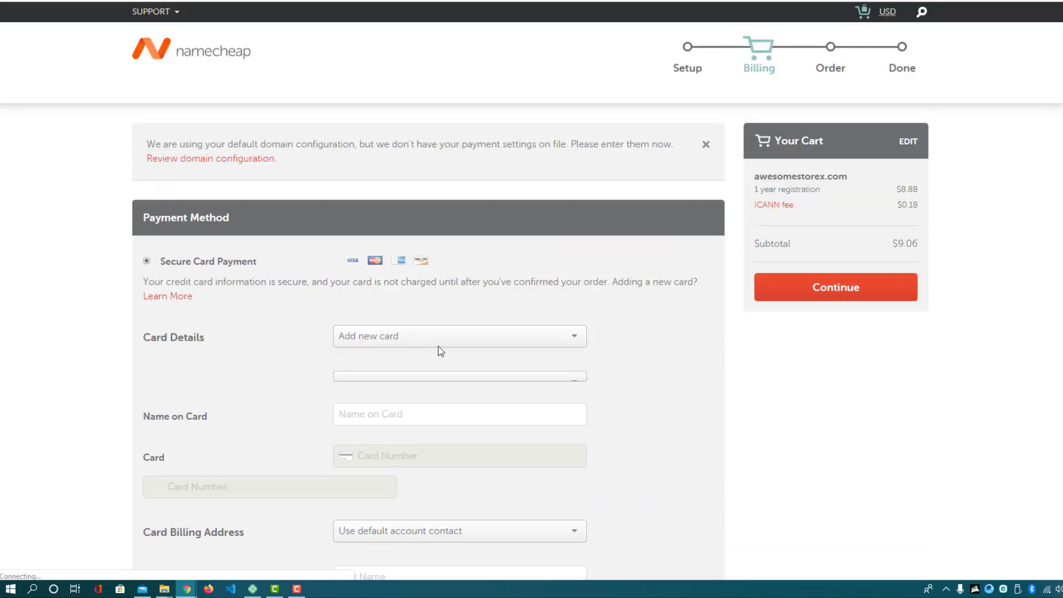
# Save the Namecheap login to the password manager and fill in the card name, number and security code
pyautogui.scroll(-2, 342, 219)
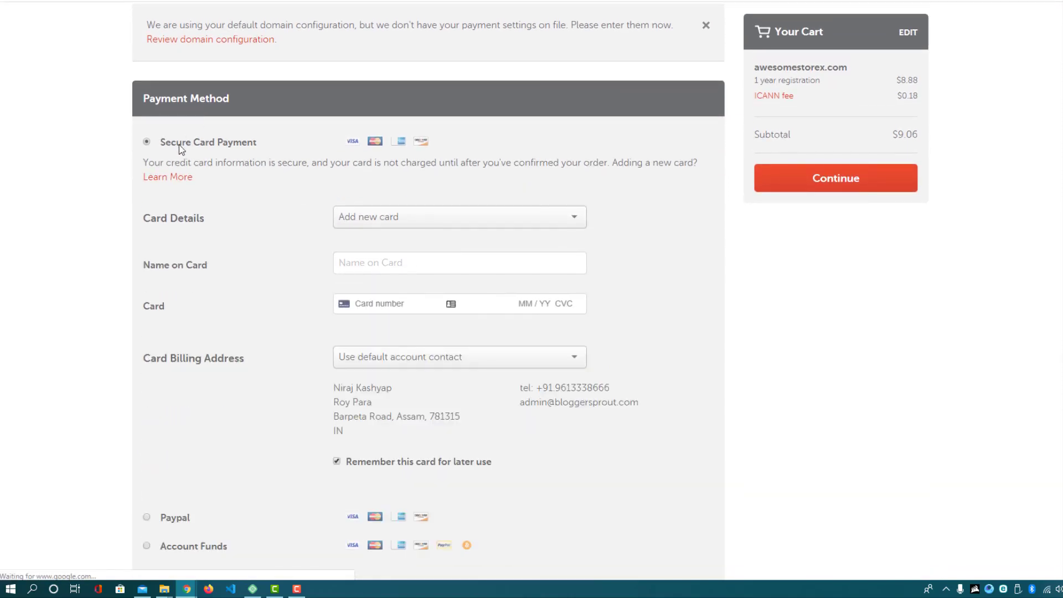
pyautogui.click(1016, 93)
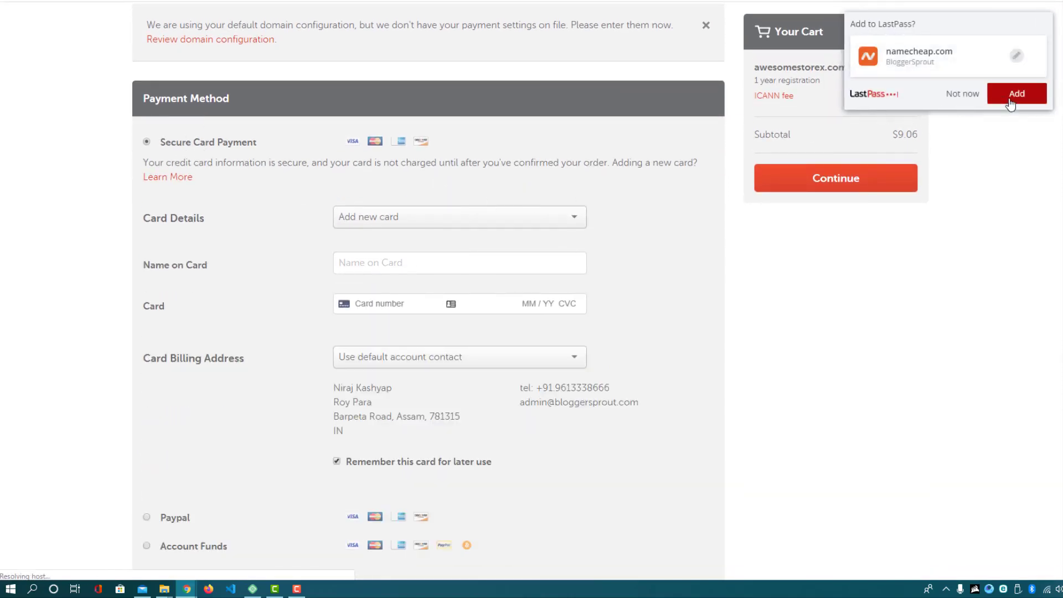
pyautogui.click(375, 216)
pyautogui.click(350, 262)
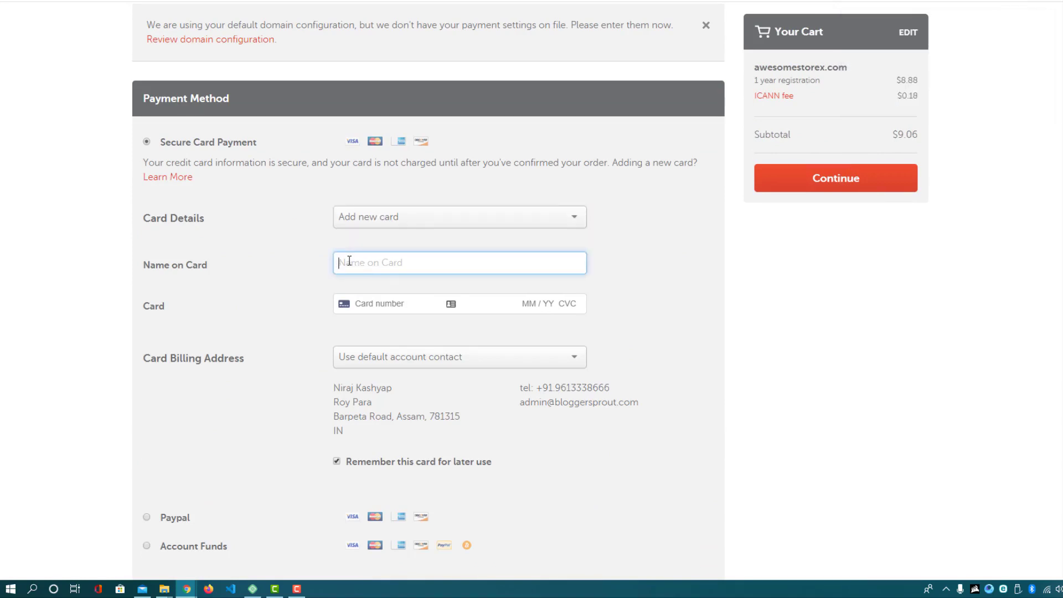
pyautogui.click(375, 304)
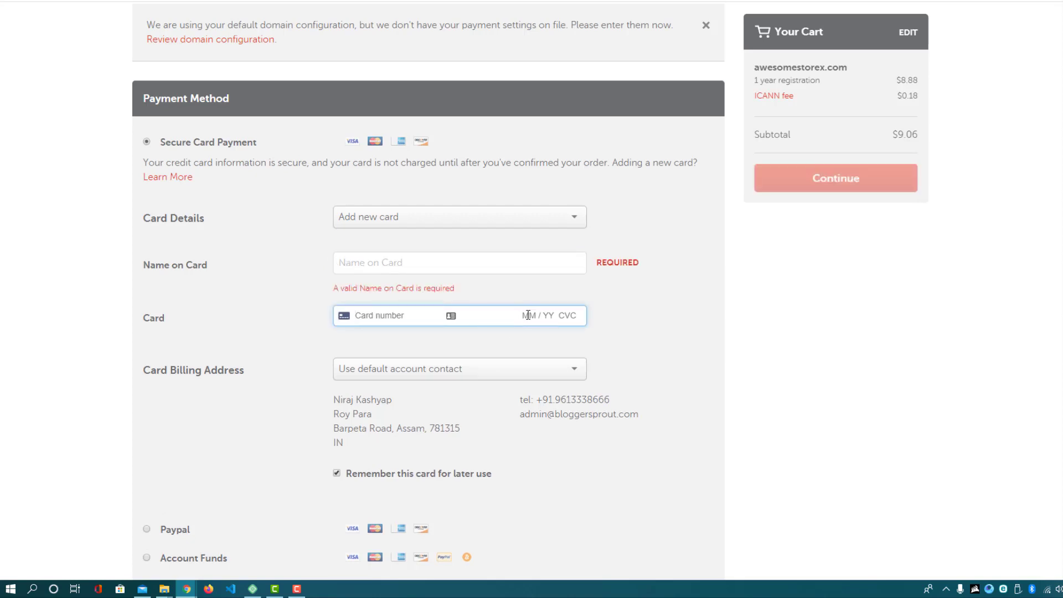
pyautogui.click(565, 315)
# Leave automatic renewal off, save this as the default payment setup, and select awesomestorex.com in the cart
pyautogui.scroll(-3, 330, 379)
pyautogui.scroll(-4, 331, 379)
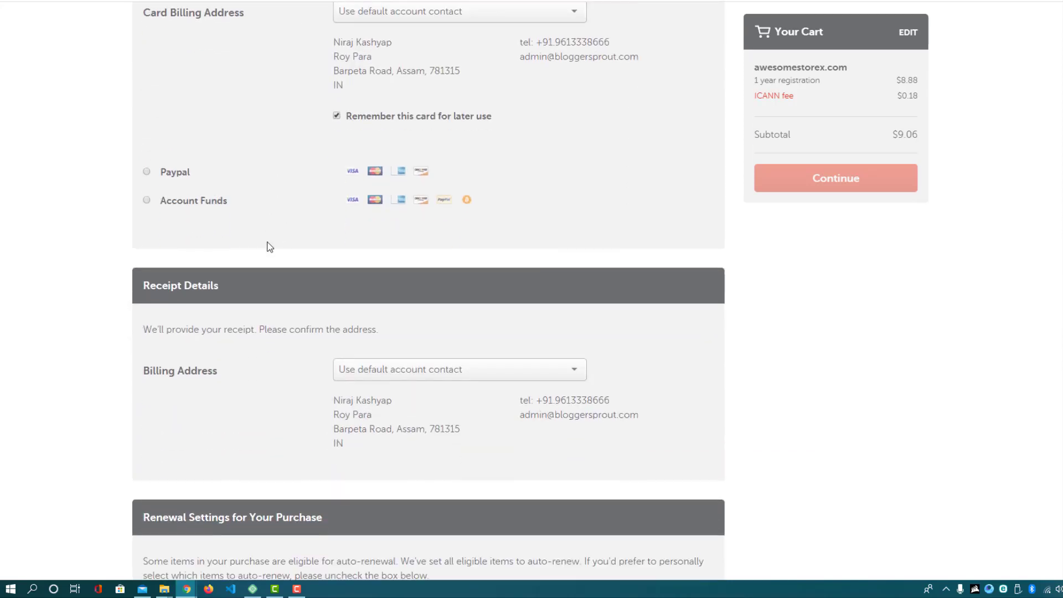
pyautogui.scroll(5, 268, 244)
pyautogui.scroll(-6, 272, 257)
pyautogui.scroll(-3, 275, 262)
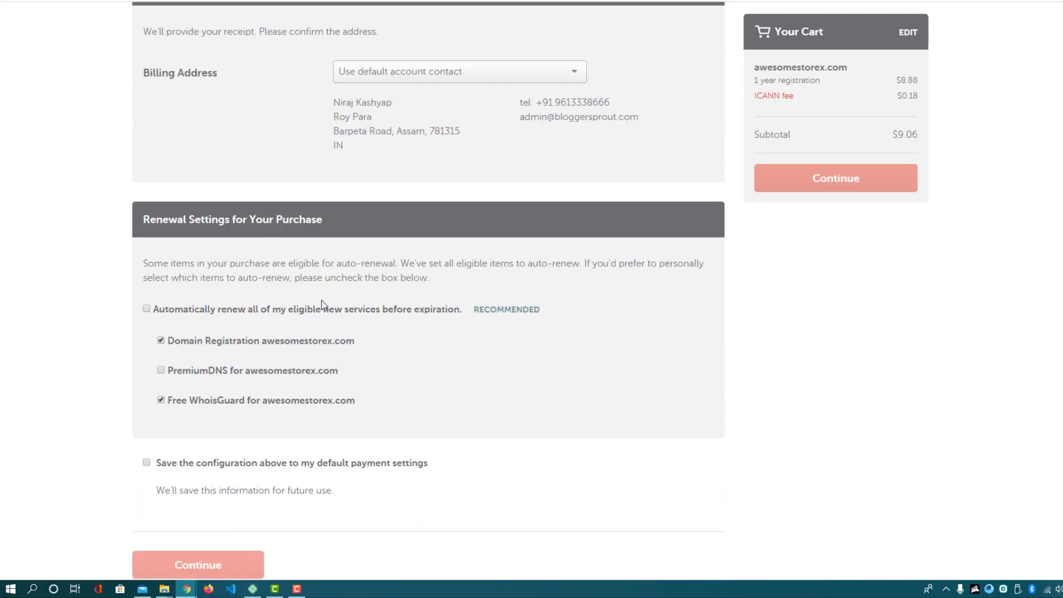
pyautogui.scroll(6, 245, 280)
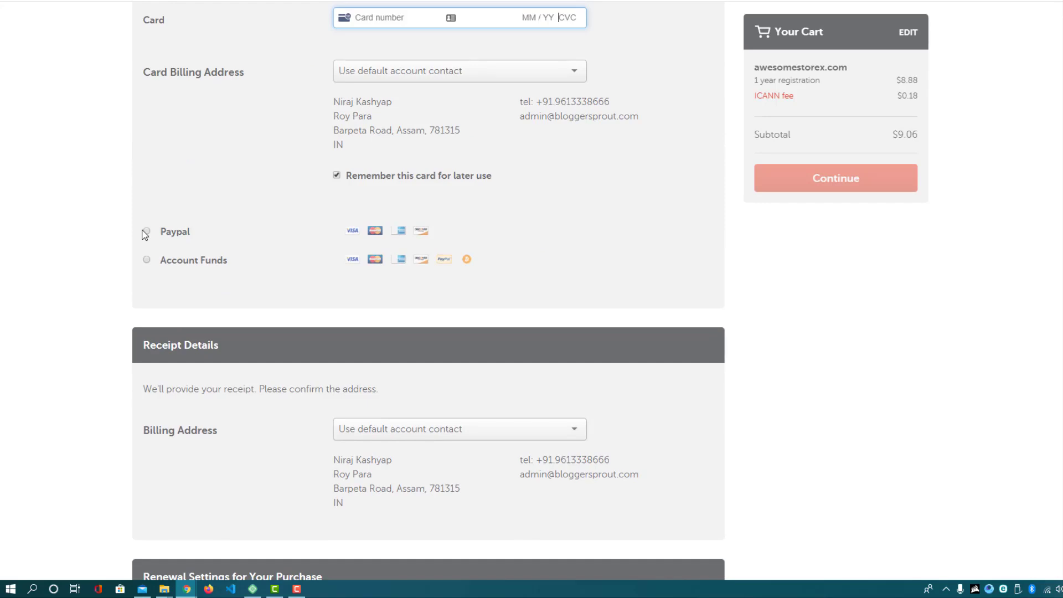
pyautogui.scroll(-5, 185, 266)
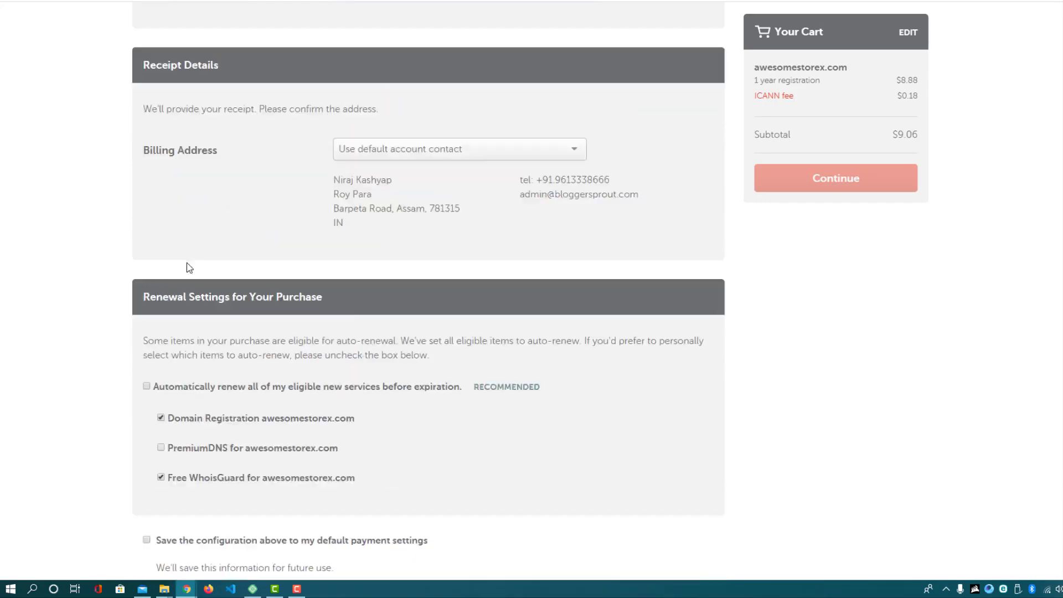
pyautogui.scroll(-4, 187, 262)
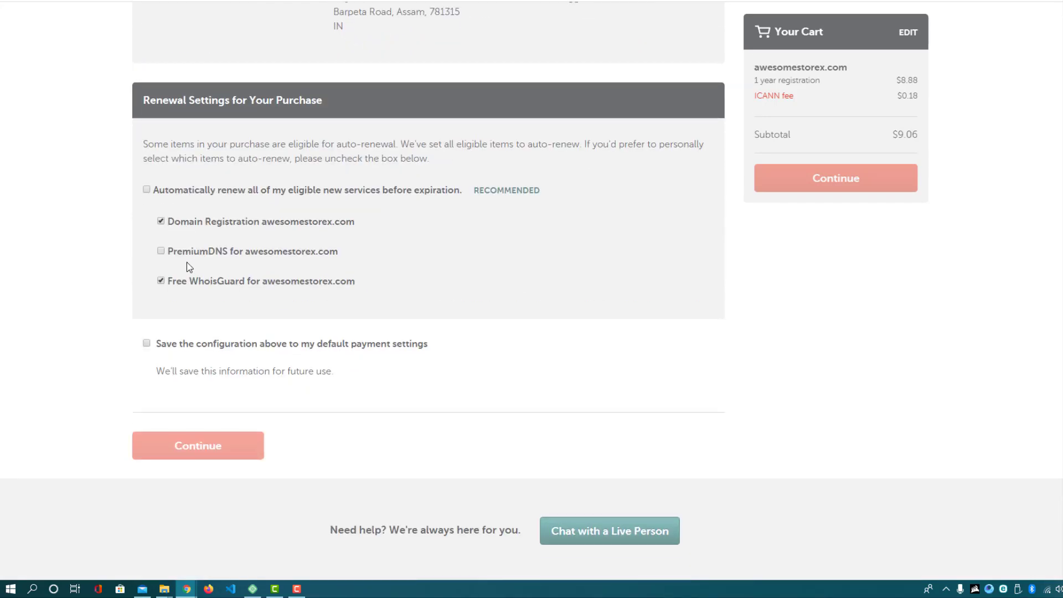
pyautogui.click(147, 190)
pyautogui.click(147, 190)
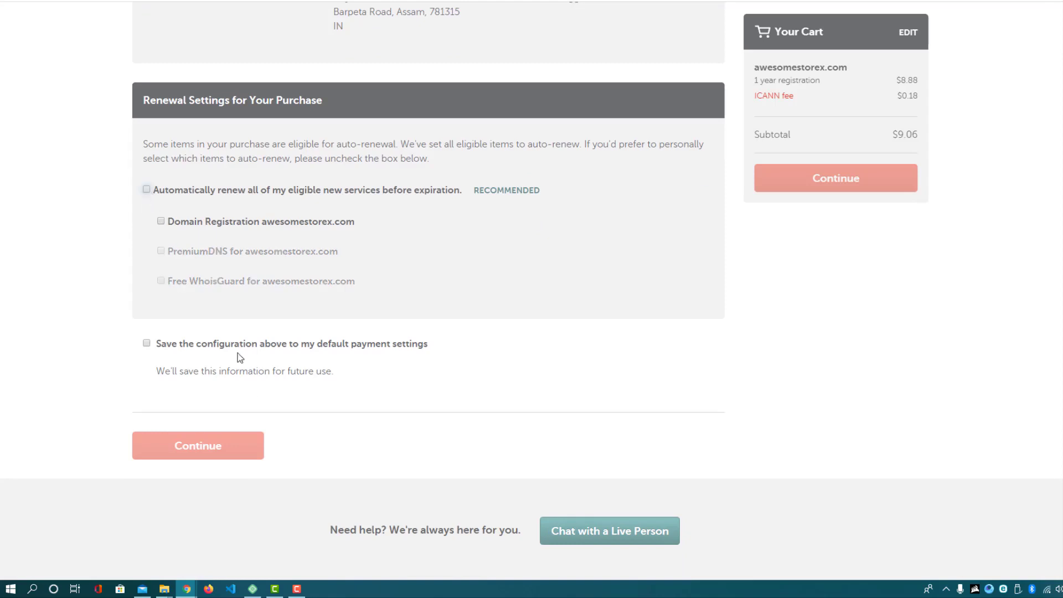
pyautogui.click(147, 344)
pyautogui.moveTo(753, 68); pyautogui.dragTo(849, 67)
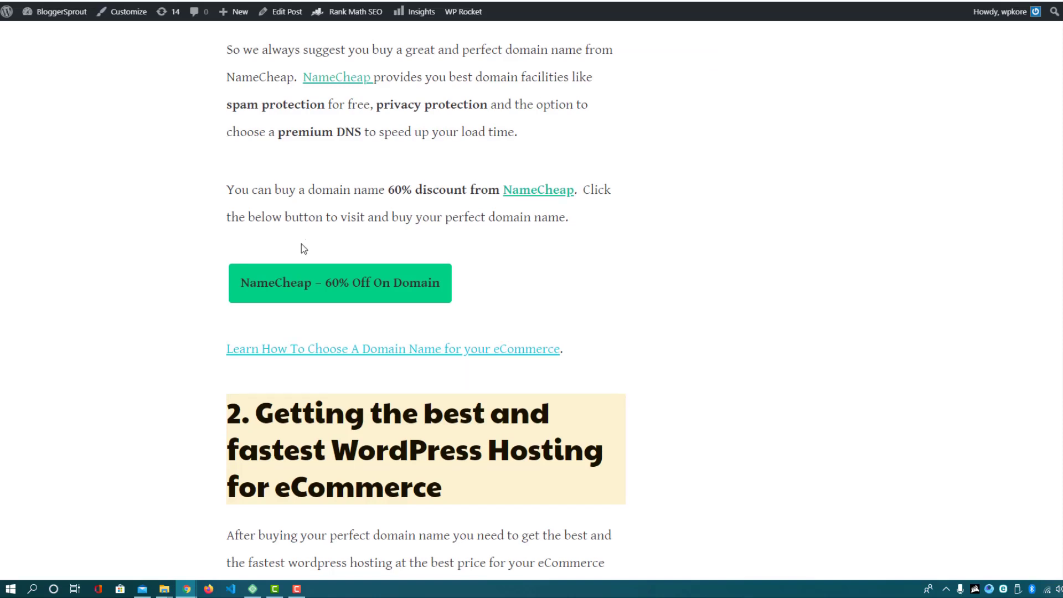
# Scroll to section 2 of the article and highlight the Bluehost and Siteground hosting picks
pyautogui.scroll(-4, 424, 242)
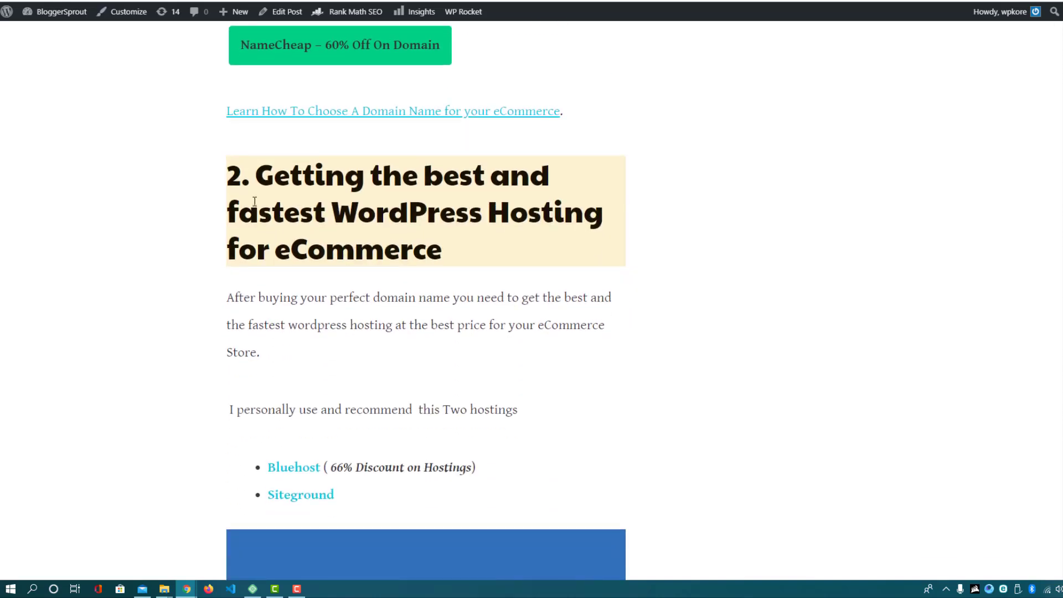
pyautogui.moveTo(335, 210); pyautogui.dragTo(444, 244)
pyautogui.scroll(-4, 449, 244)
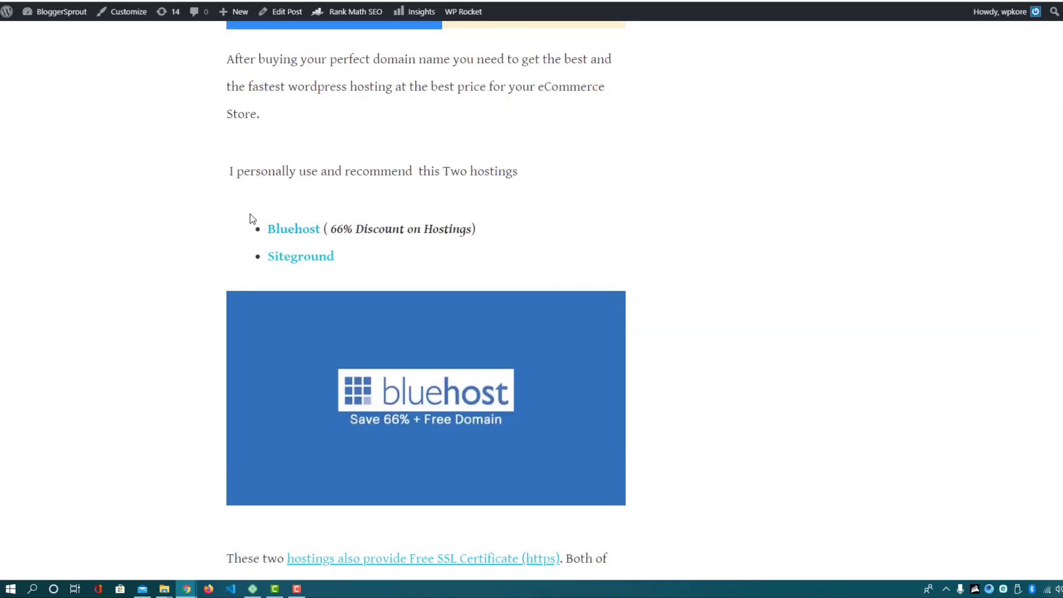
pyautogui.moveTo(250, 219); pyautogui.dragTo(387, 258)
pyautogui.click(388, 258)
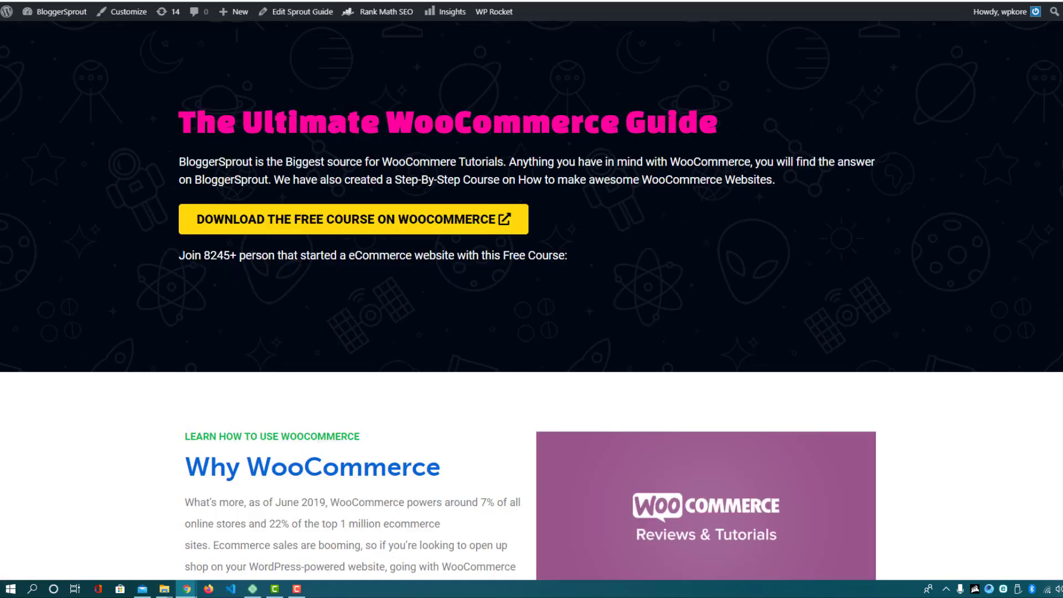
# Browse wordpress.org's Hosting page, then close the tab to return to the BloggerSprout article
pyautogui.hotkey('ctrl', 'l')
pyautogui.write('wordpr')
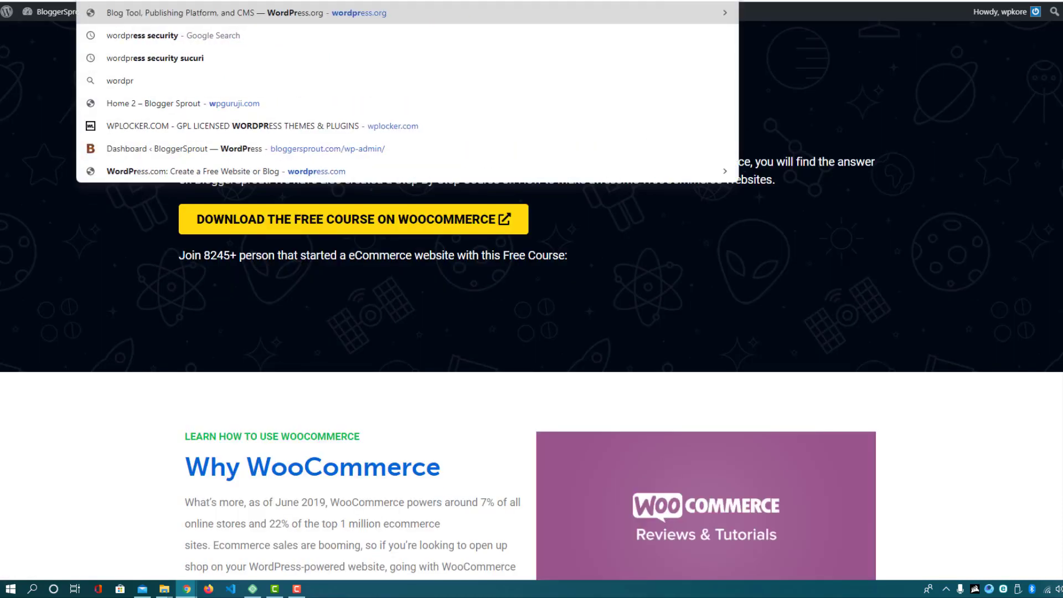
pyautogui.press('Return')
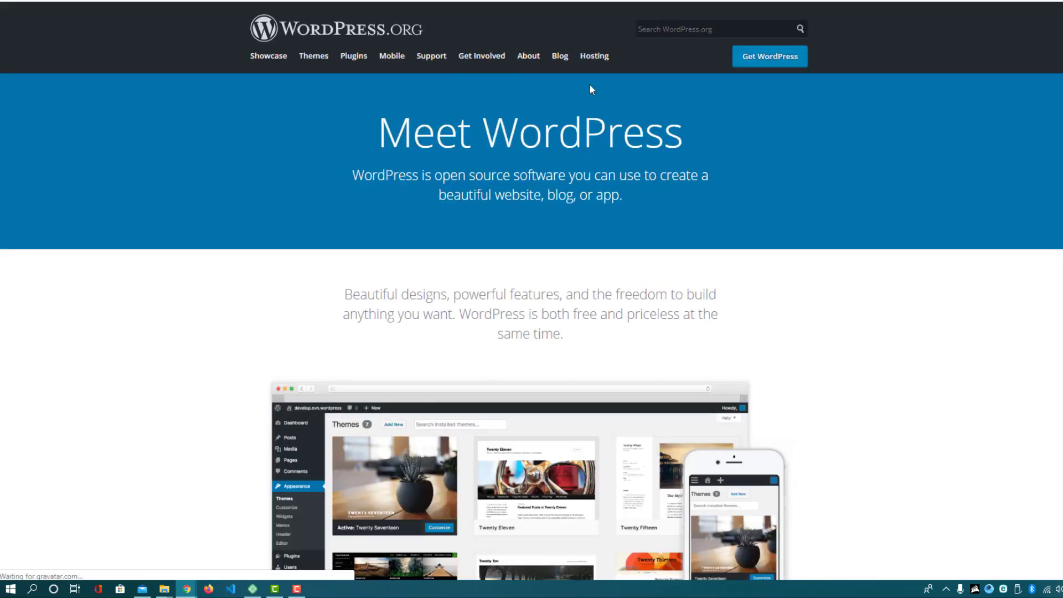
pyautogui.click(599, 62)
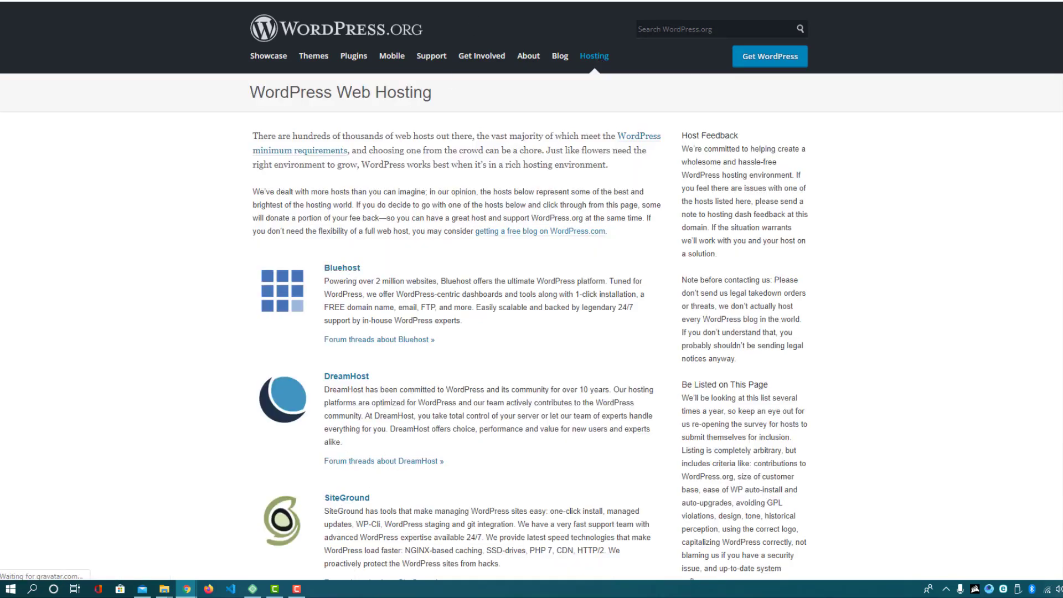
pyautogui.scroll(-3, 554, 181)
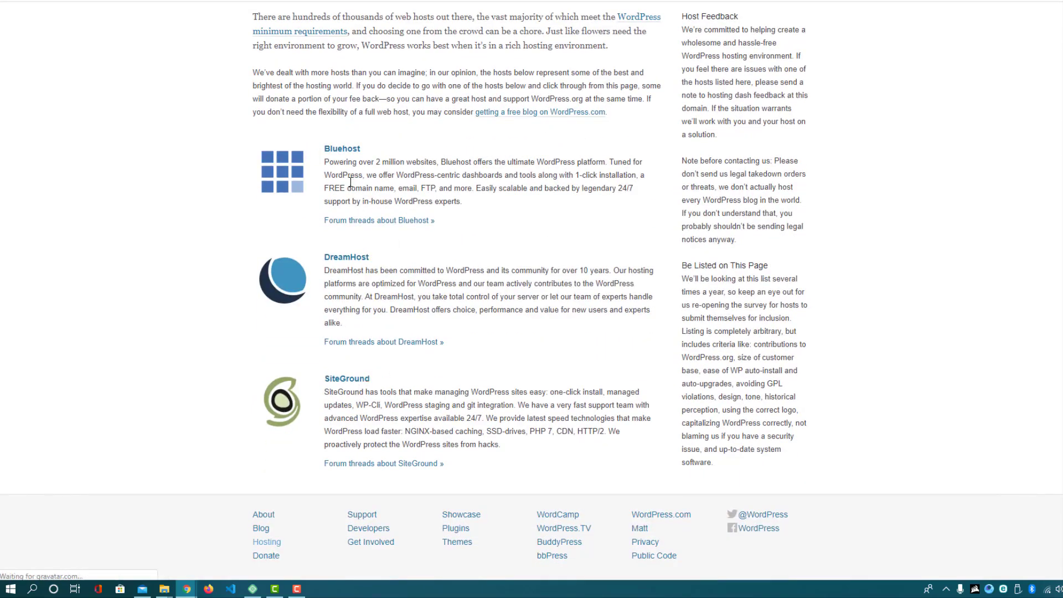
pyautogui.hotkey('ctrl', 'w')
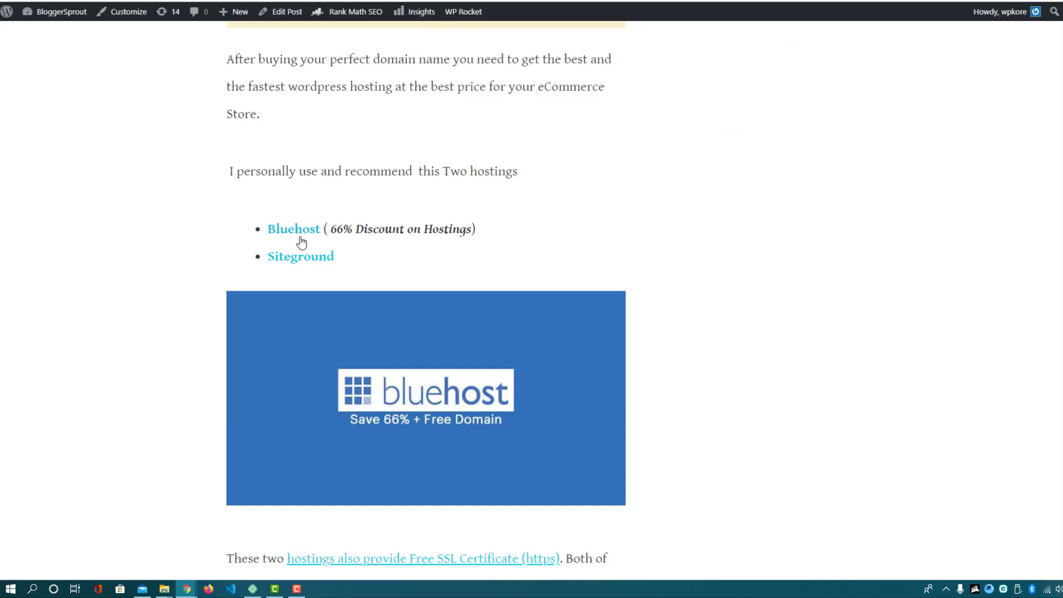
# Highlight the 66% discount note, then follow the article's Bluehost link
pyautogui.moveTo(331, 230); pyautogui.dragTo(408, 233)
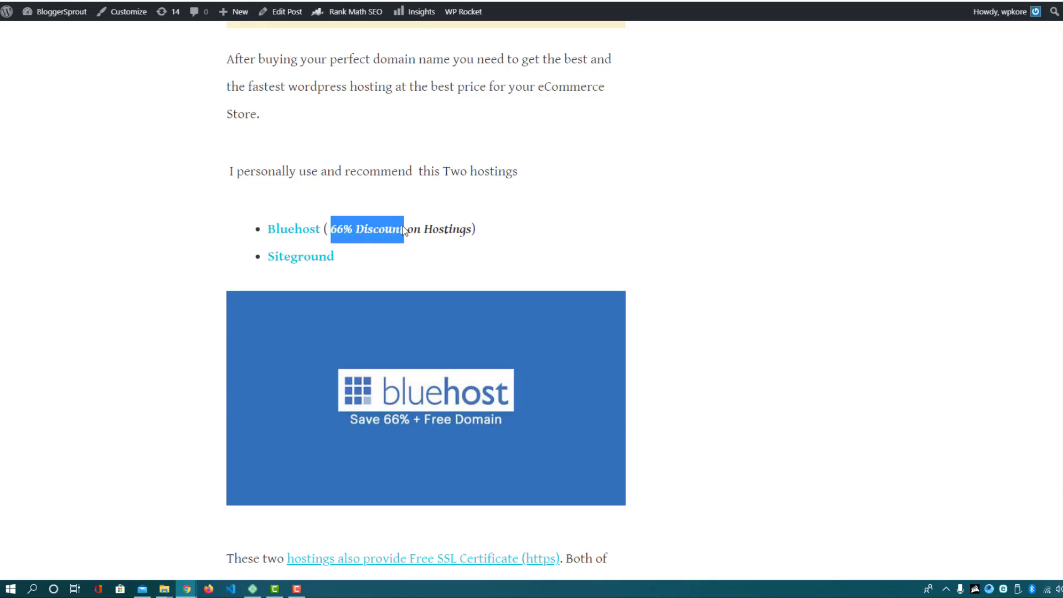
pyautogui.click(415, 234)
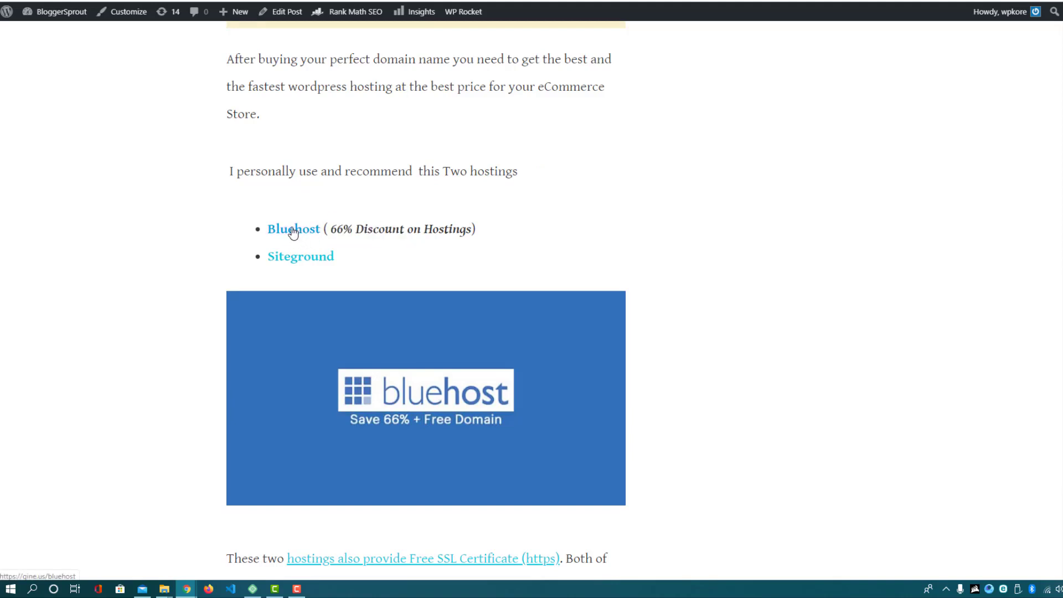
pyautogui.click(293, 231)
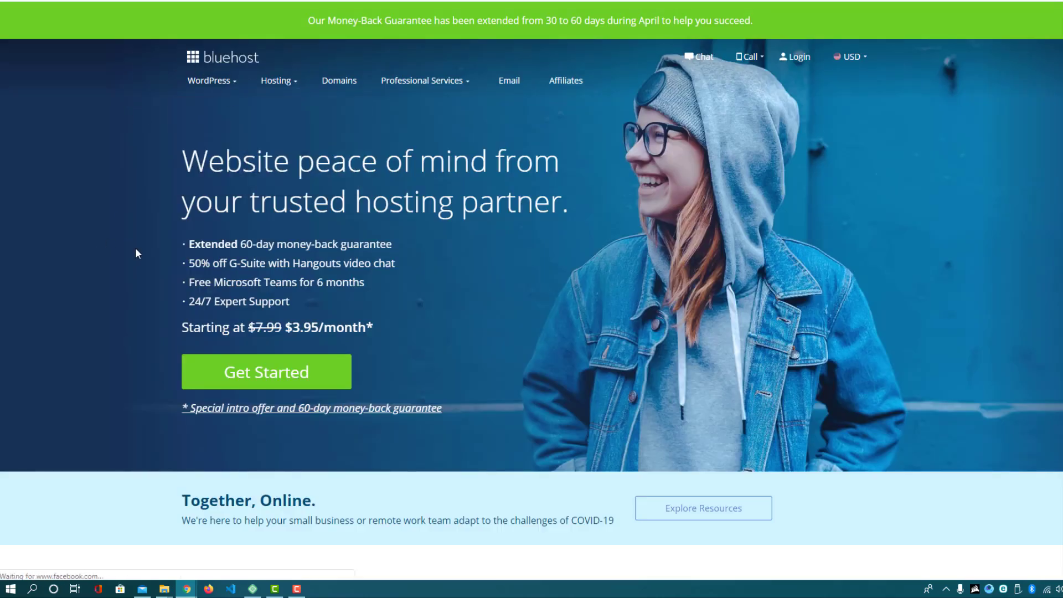
# Go to Shared Hosting from Bluehost's Hosting menu to see the plans and prices
pyautogui.scroll(-2, 337, 320)
pyautogui.scroll(2, 320, 317)
pyautogui.moveTo(280, 86)
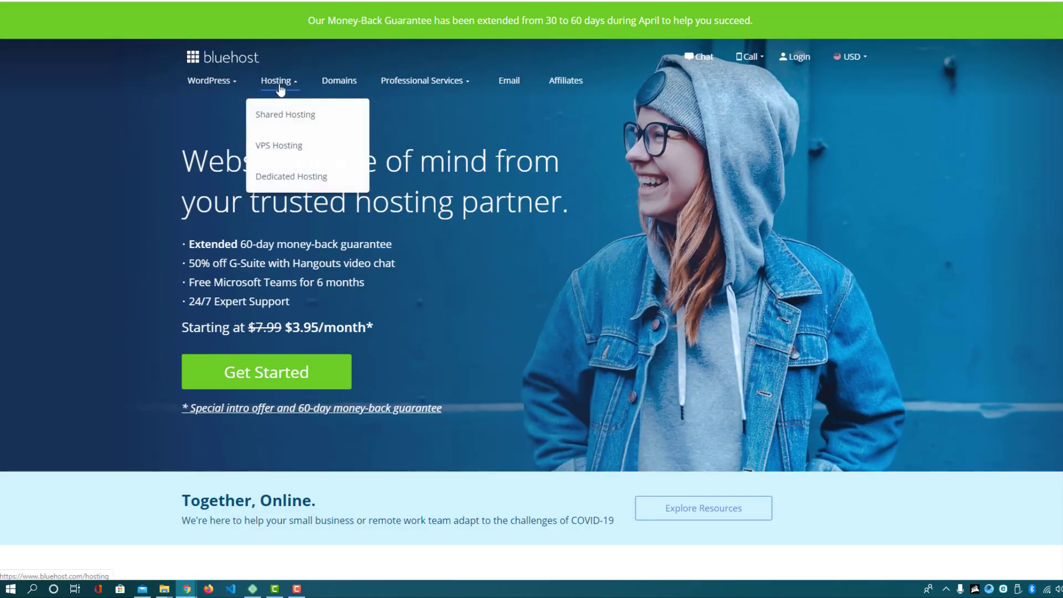
pyautogui.moveTo(210, 84)
pyautogui.click(294, 120)
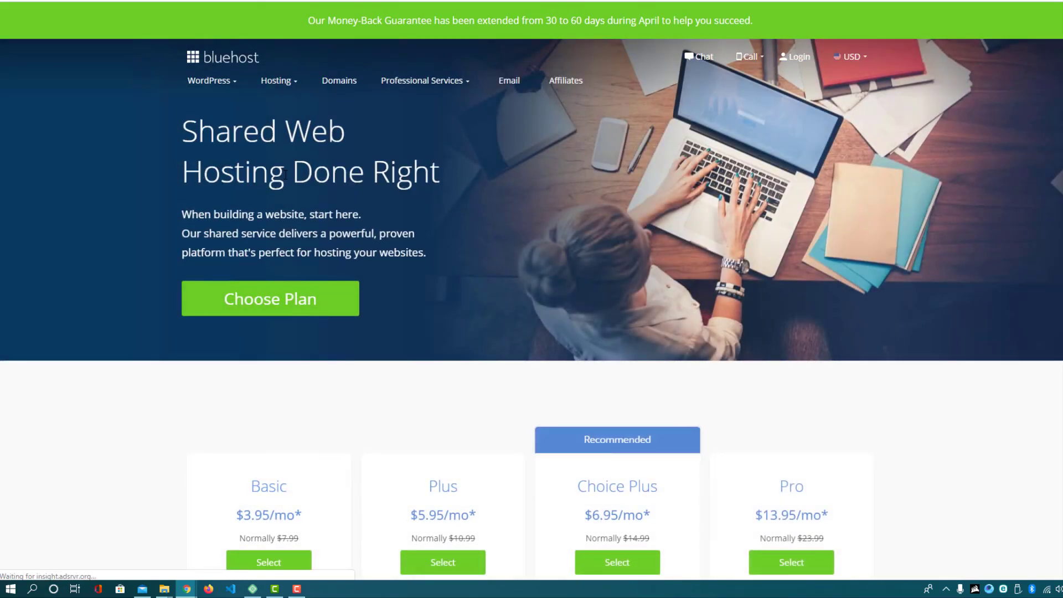
pyautogui.scroll(-4, 285, 182)
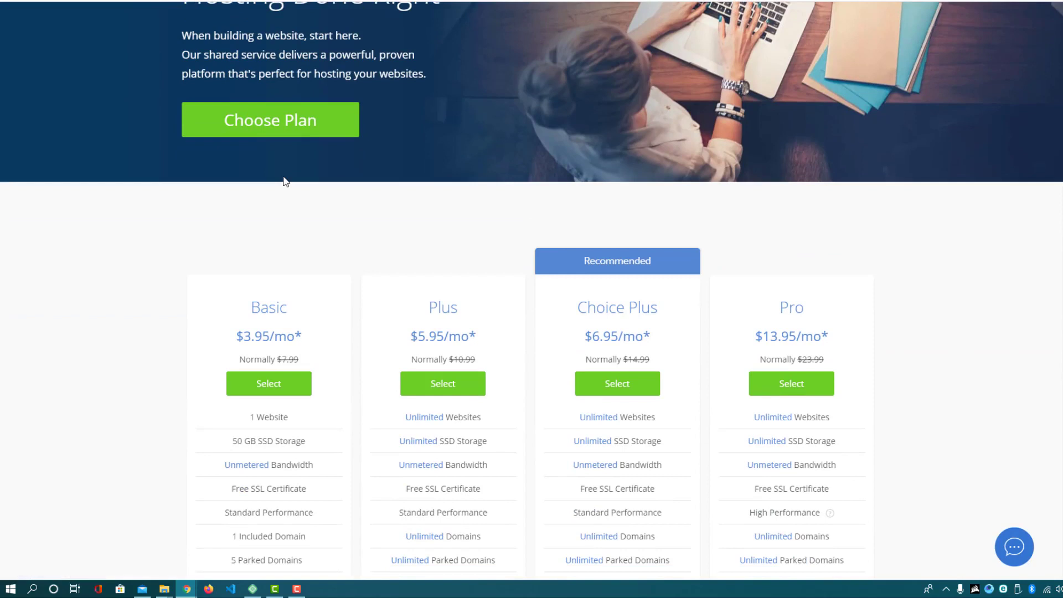
pyautogui.scroll(-2, 286, 182)
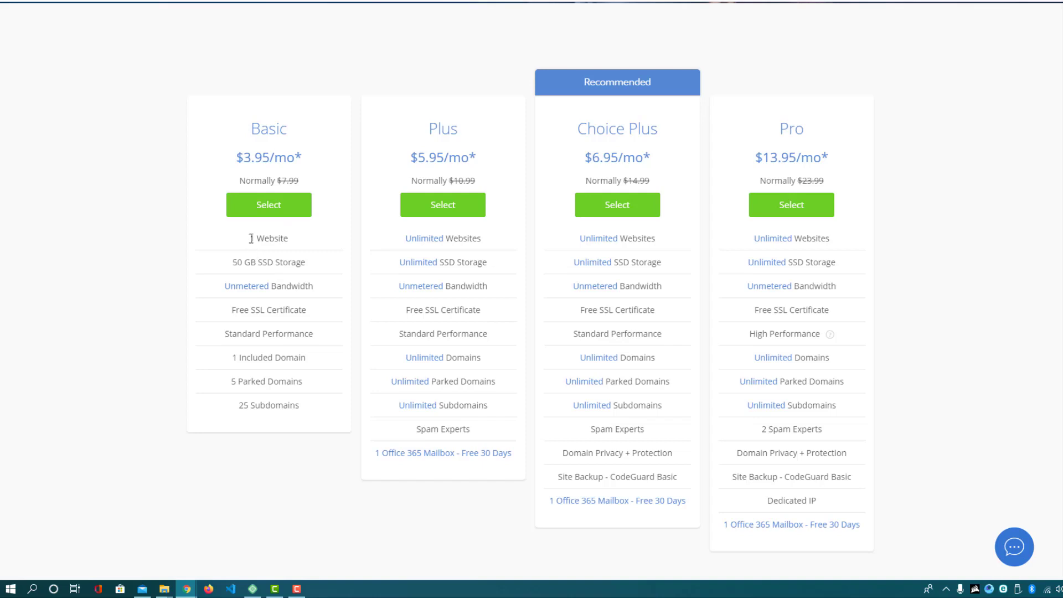
pyautogui.moveTo(251, 128); pyautogui.dragTo(287, 128)
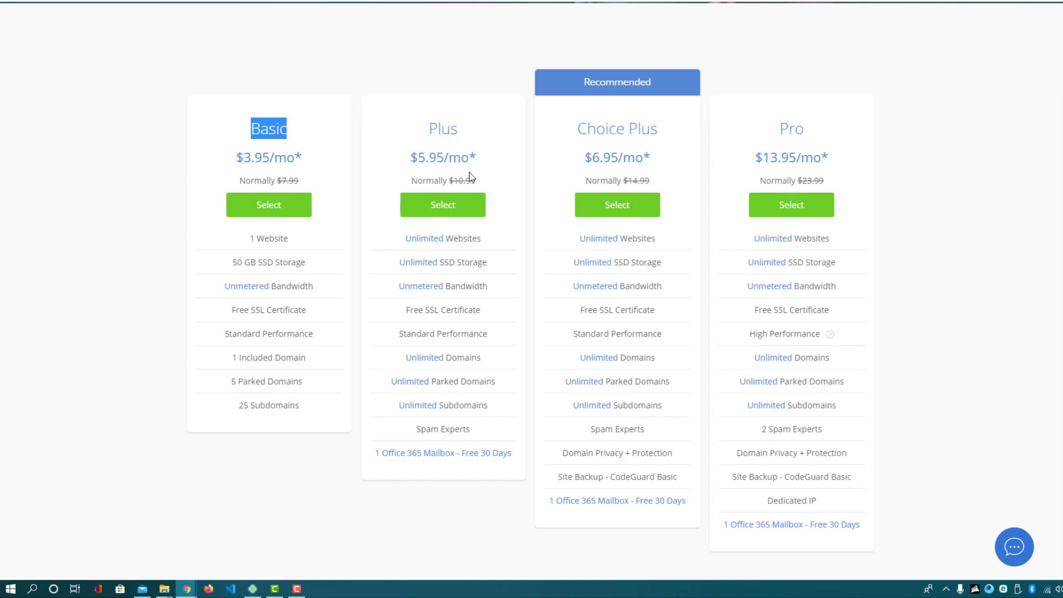
pyautogui.moveTo(428, 128); pyautogui.dragTo(455, 130)
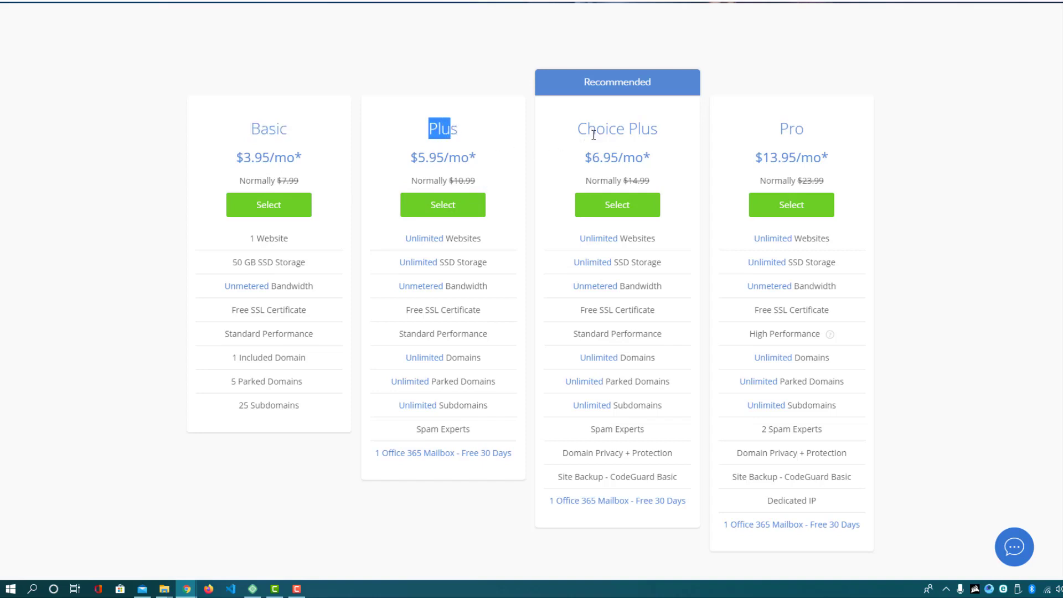
pyautogui.moveTo(780, 128); pyautogui.dragTo(809, 137)
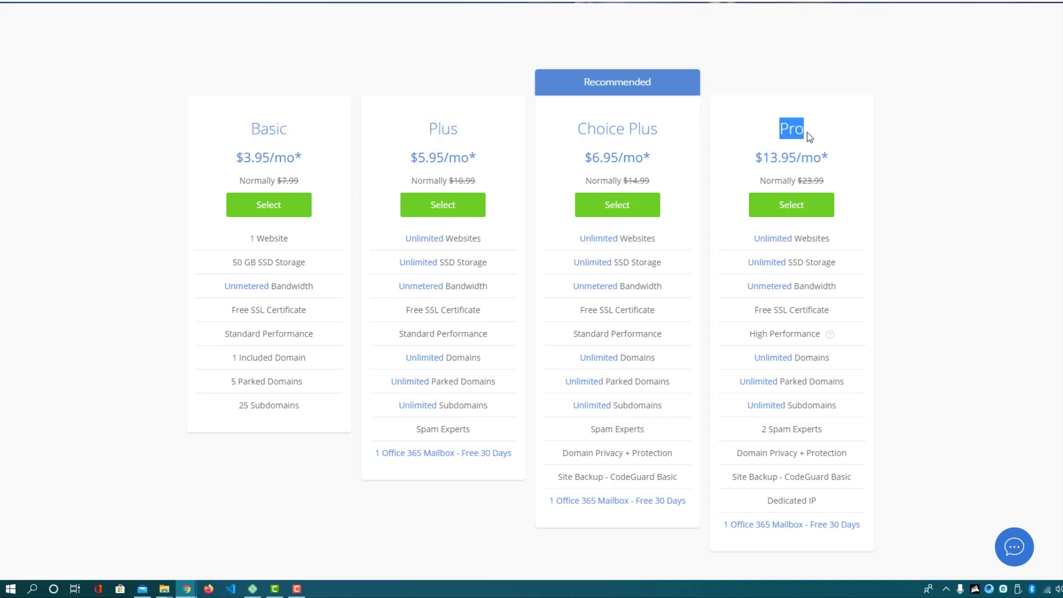
pyautogui.moveTo(429, 128); pyautogui.dragTo(466, 131)
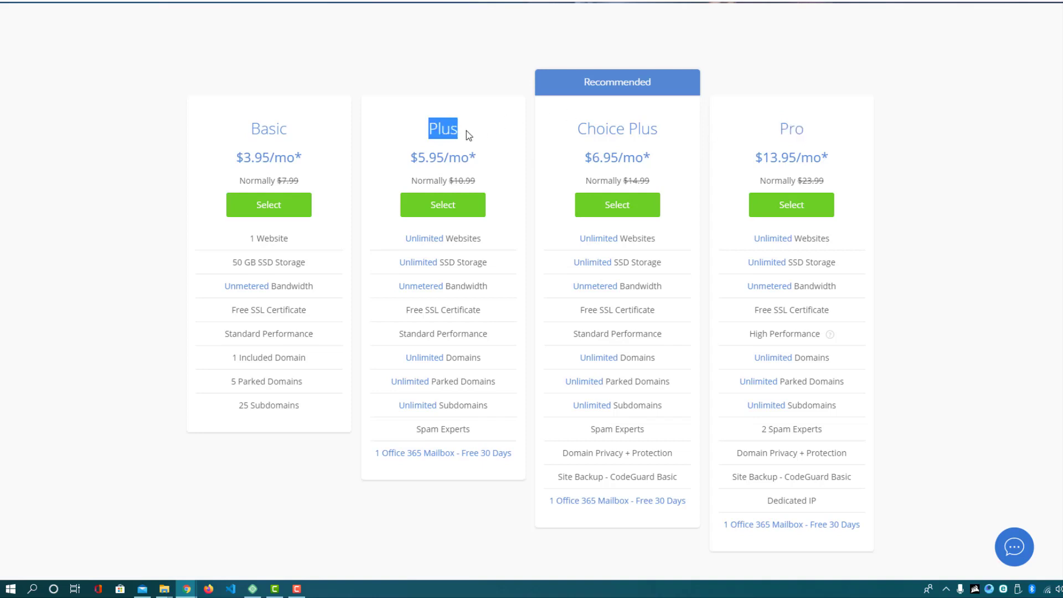
pyautogui.moveTo(580, 132); pyautogui.dragTo(644, 158)
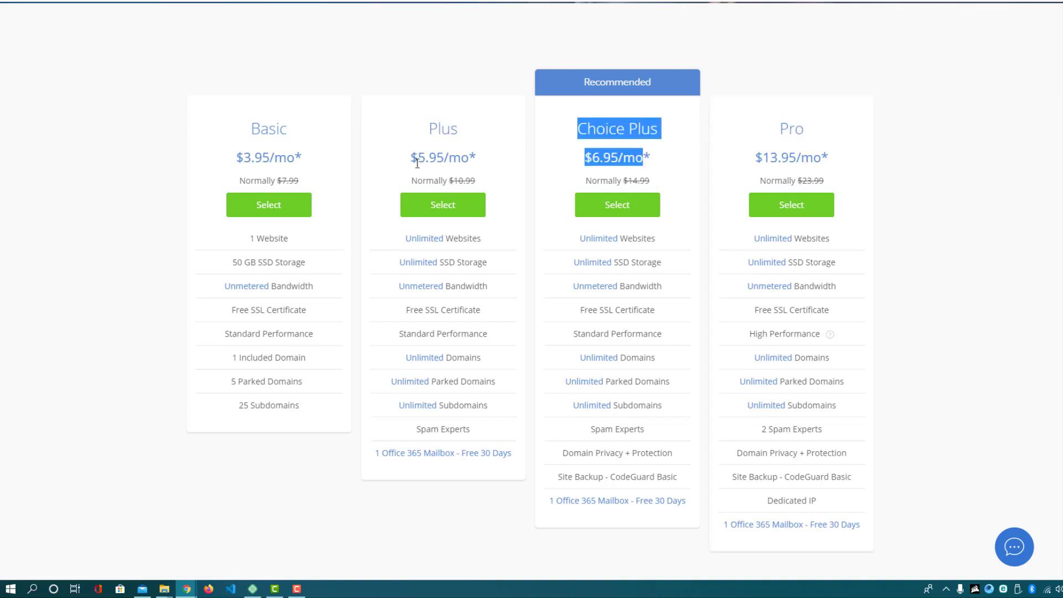
pyautogui.moveTo(397, 240); pyautogui.dragTo(489, 240)
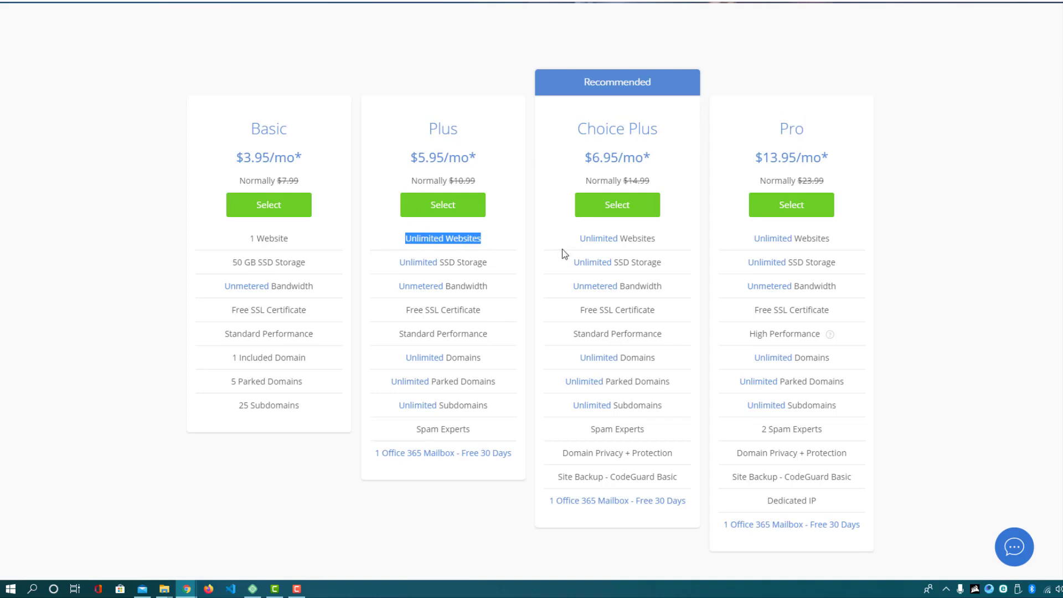
pyautogui.doubleClick(598, 238)
pyautogui.moveTo(640, 238); pyautogui.dragTo(688, 252)
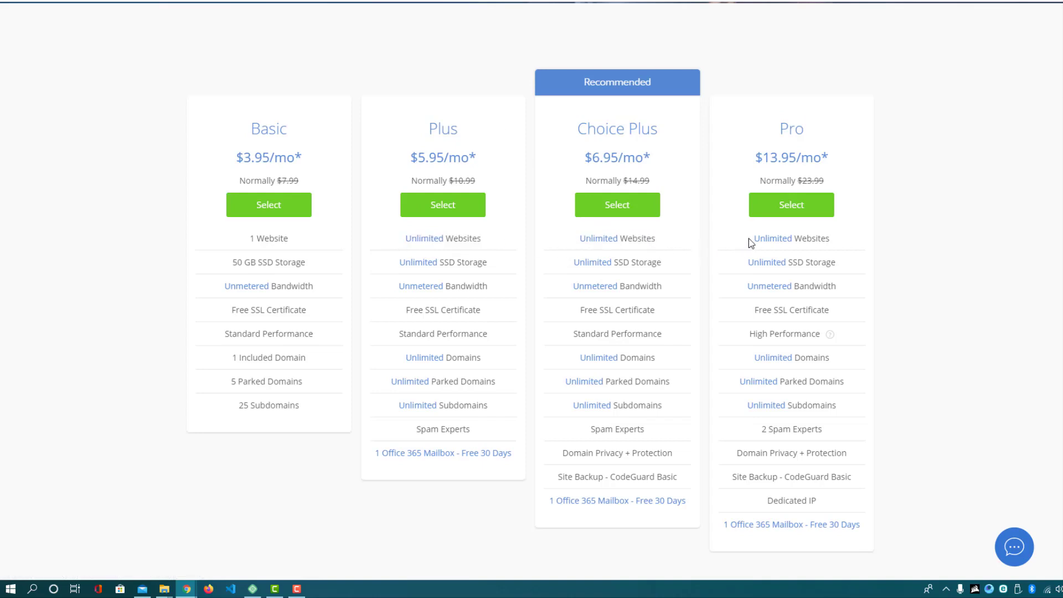
pyautogui.moveTo(750, 240); pyautogui.dragTo(853, 260)
pyautogui.click(895, 299)
pyautogui.moveTo(733, 271); pyautogui.dragTo(860, 297)
pyautogui.moveTo(743, 310); pyautogui.dragTo(855, 308)
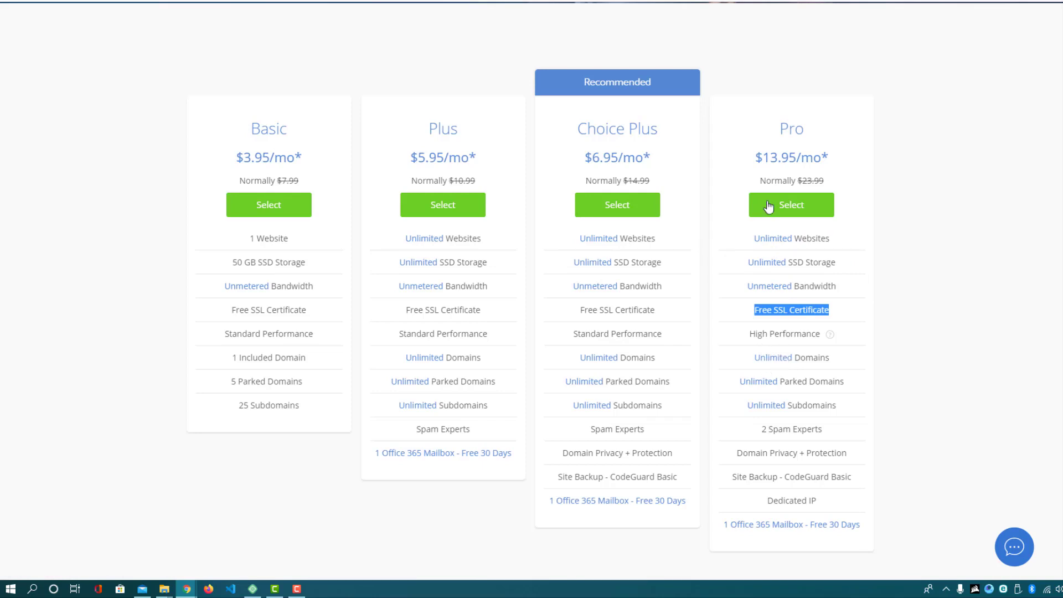
pyautogui.moveTo(778, 129); pyautogui.dragTo(805, 130)
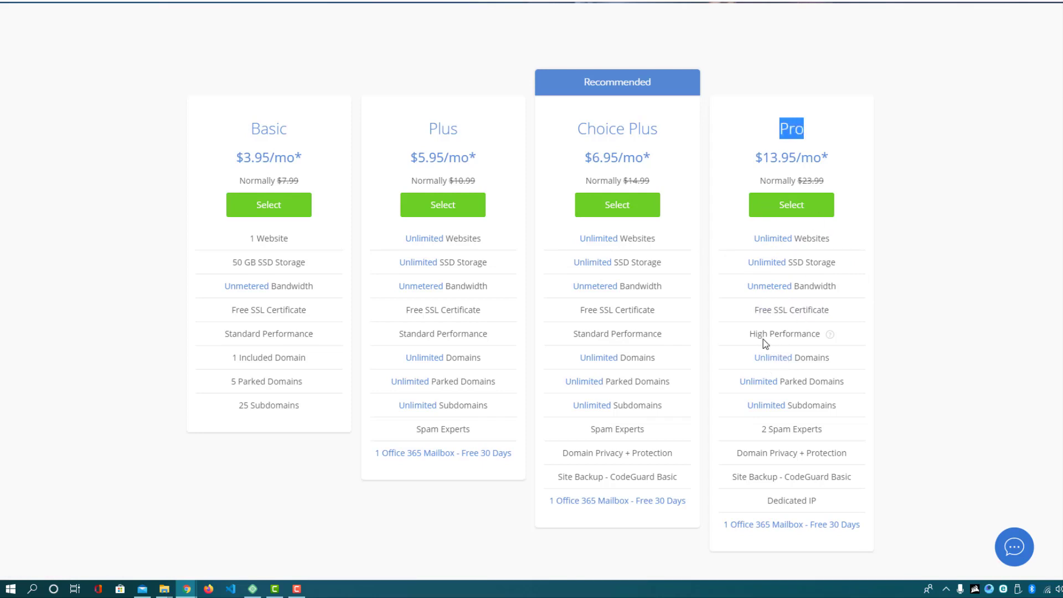
pyautogui.moveTo(750, 334); pyautogui.dragTo(821, 334)
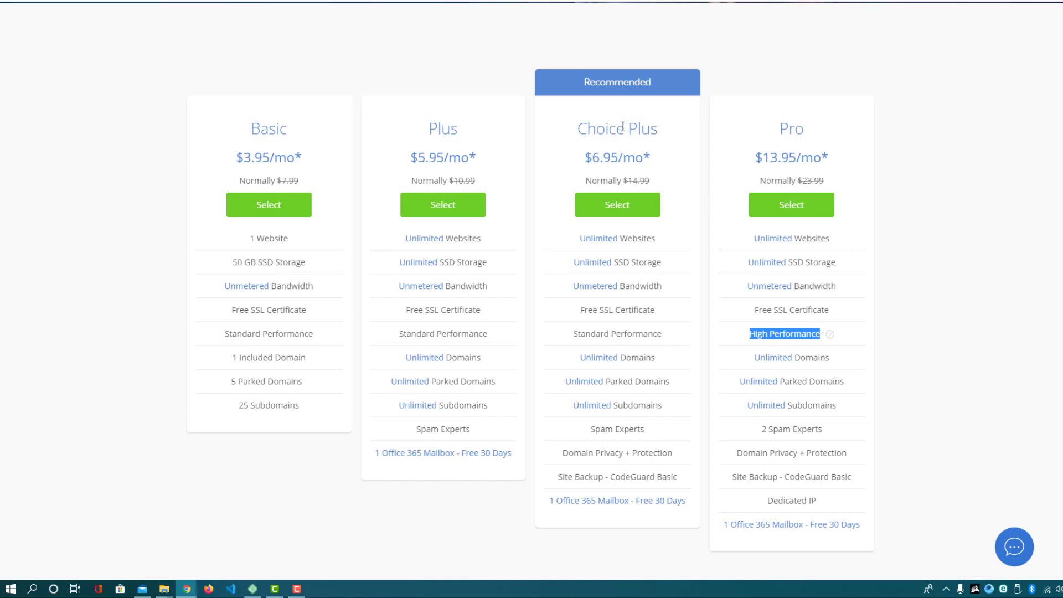
pyautogui.moveTo(574, 134); pyautogui.dragTo(659, 133)
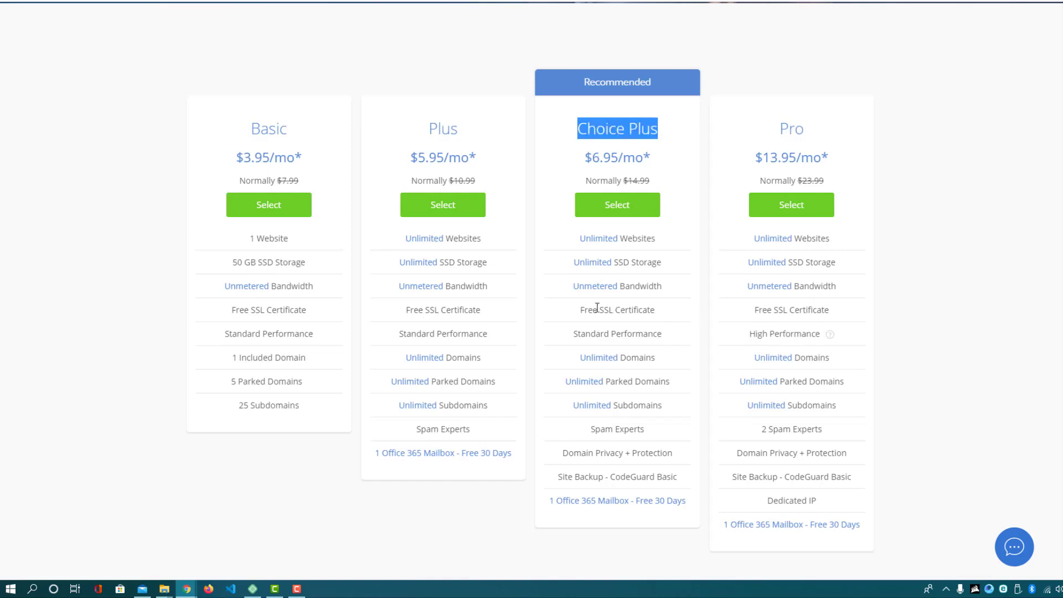
pyautogui.moveTo(573, 334); pyautogui.dragTo(667, 343)
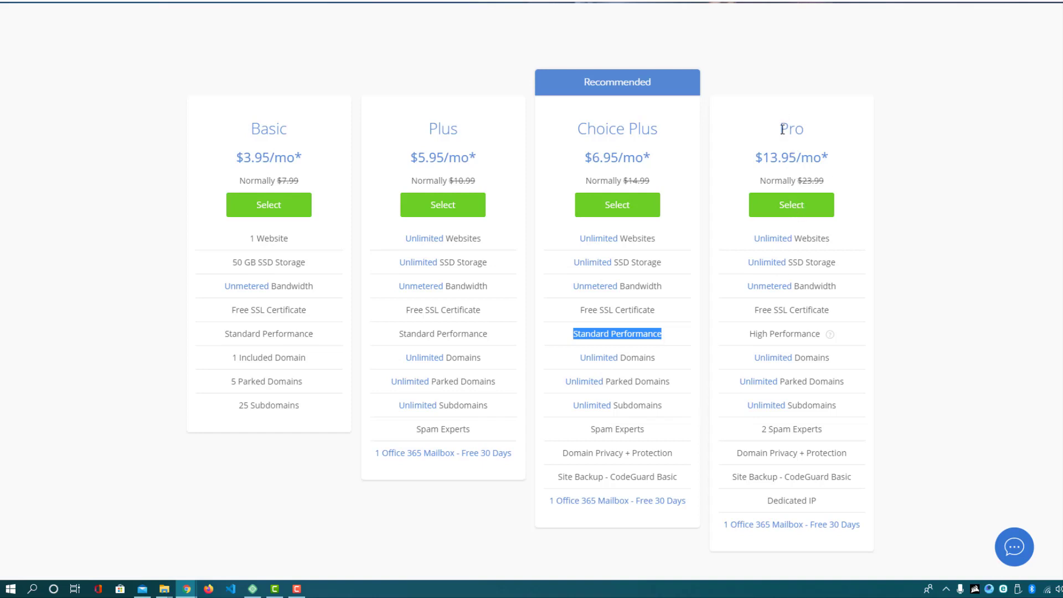
pyautogui.moveTo(781, 129); pyautogui.dragTo(810, 137)
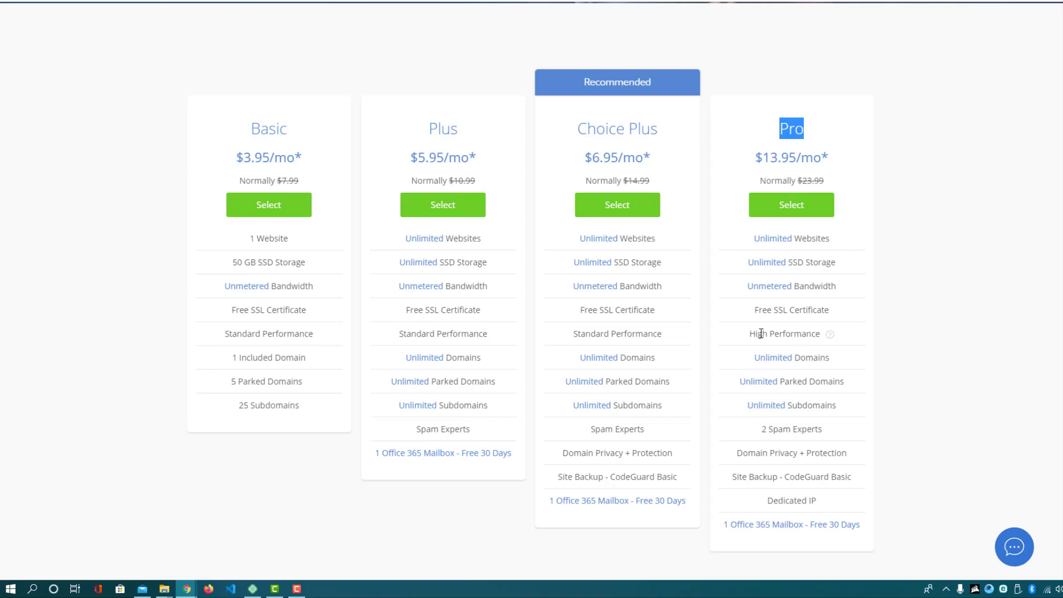
pyautogui.moveTo(752, 334); pyautogui.dragTo(816, 335)
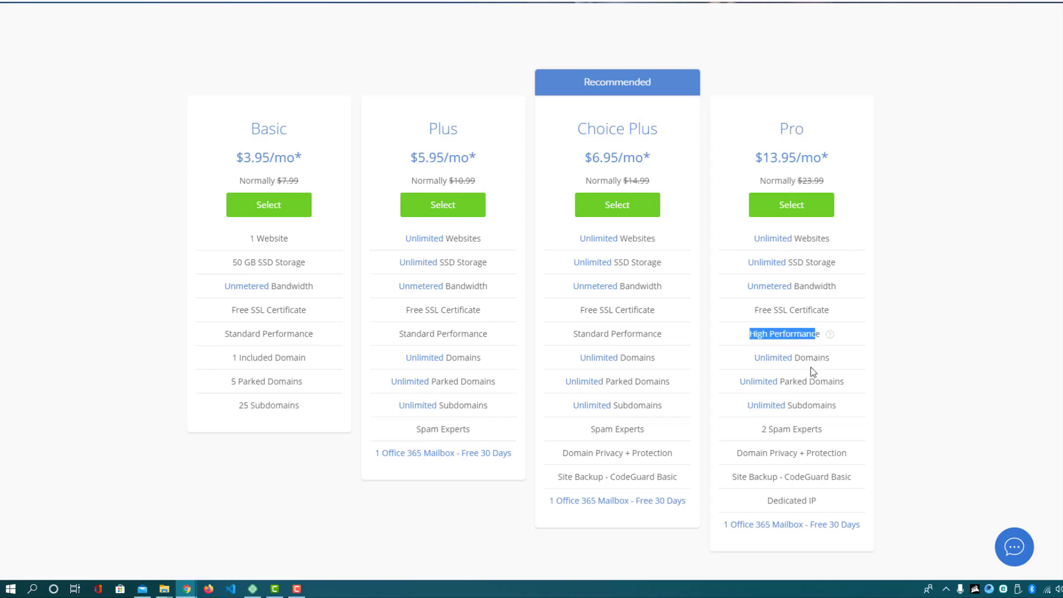
pyautogui.moveTo(755, 429); pyautogui.dragTo(813, 427)
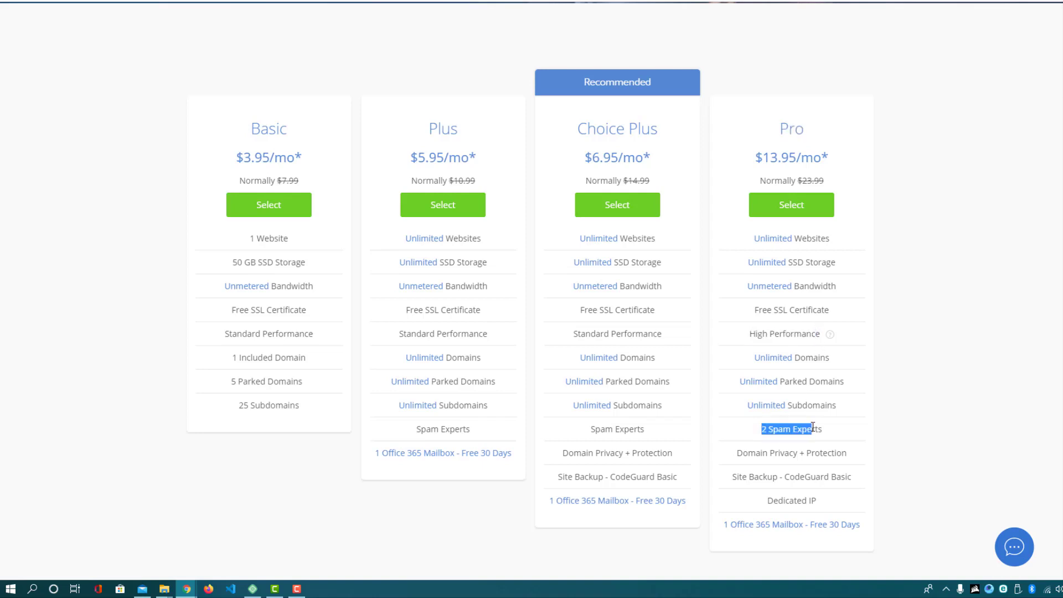
pyautogui.moveTo(751, 334); pyautogui.dragTo(822, 340)
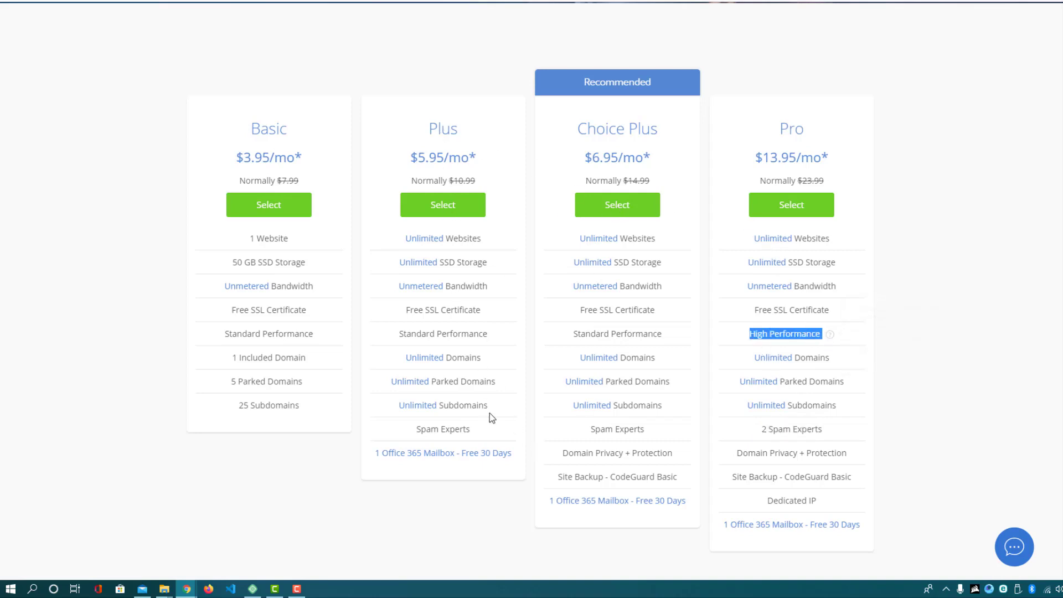
pyautogui.click(889, 299)
pyautogui.moveTo(576, 105); pyautogui.dragTo(663, 88)
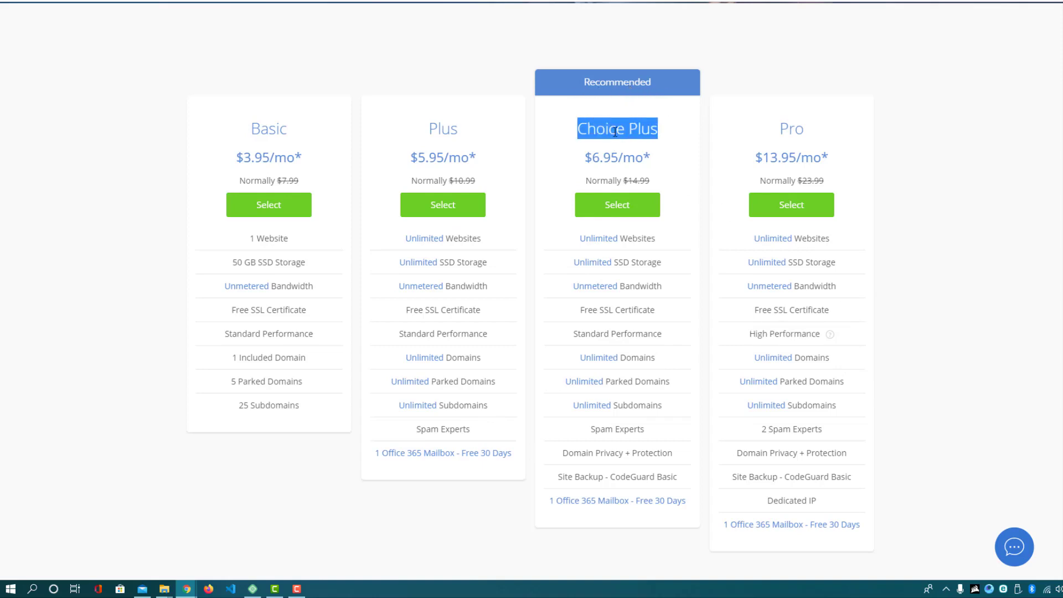
pyautogui.moveTo(624, 181); pyautogui.dragTo(659, 182)
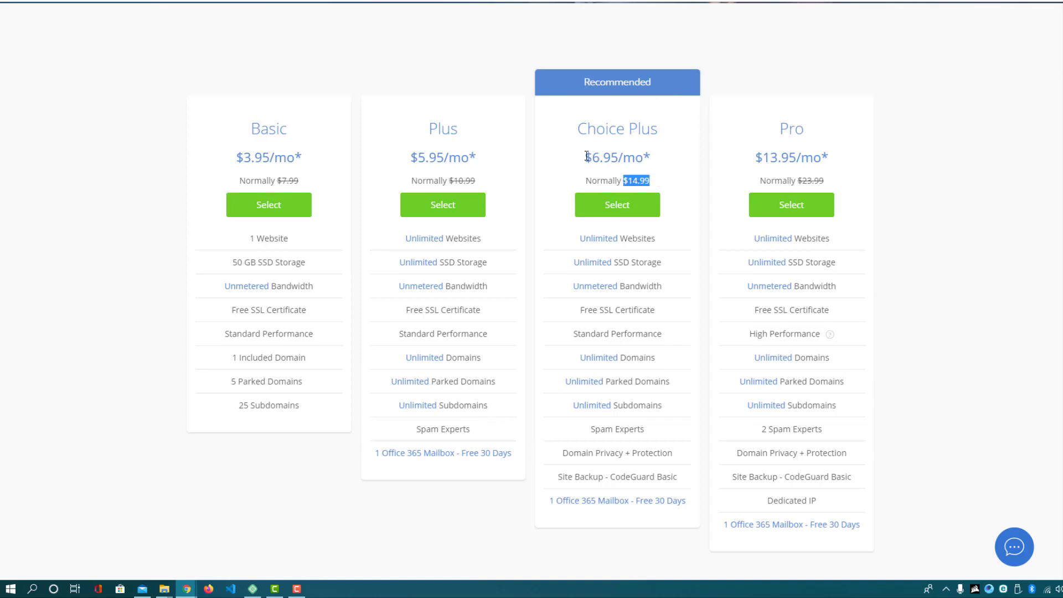
pyautogui.moveTo(586, 157); pyautogui.dragTo(625, 158)
# Select the Choice Plus plan and review the new-domain and owned-domain options
pyautogui.click(625, 158)
pyautogui.click(613, 211)
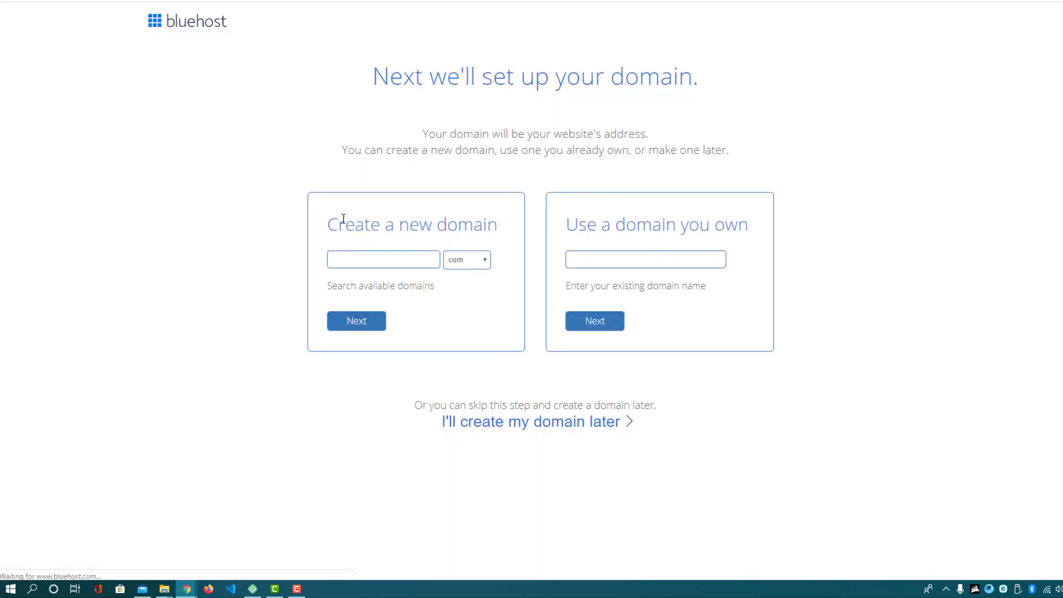
pyautogui.moveTo(357, 223); pyautogui.dragTo(470, 226)
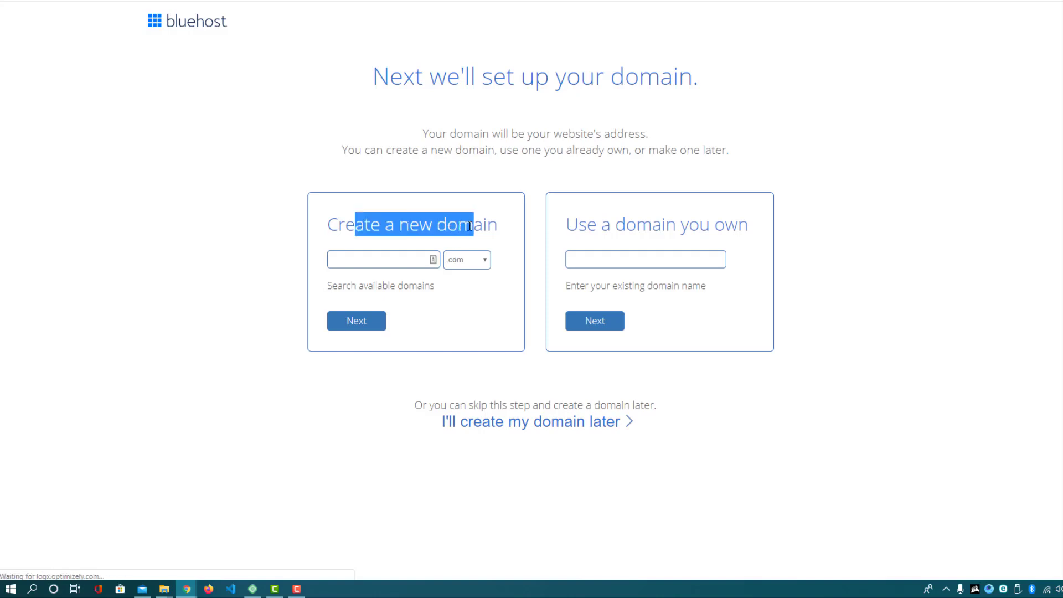
pyautogui.moveTo(566, 232); pyautogui.dragTo(732, 241)
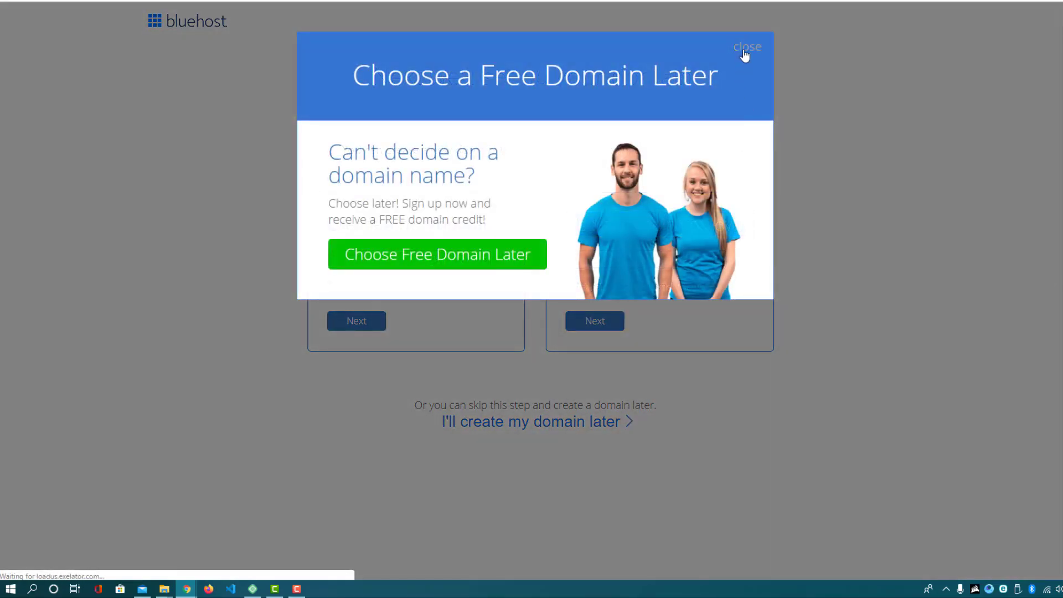
# Dismiss the free-domain offer and choose 'I'll create my domain later'
pyautogui.click(745, 50)
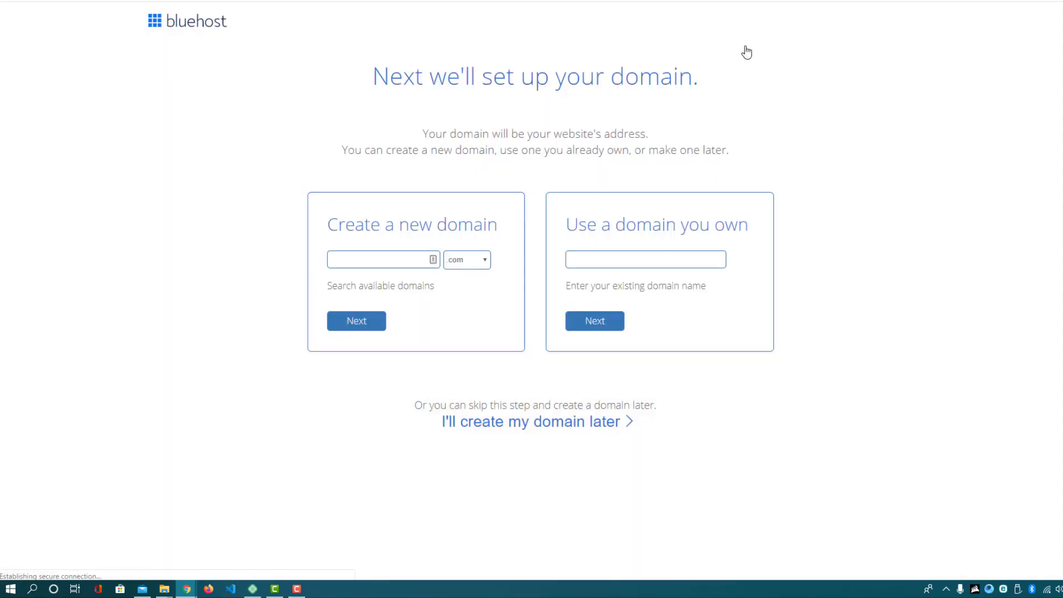
pyautogui.click(608, 258)
pyautogui.click(687, 253)
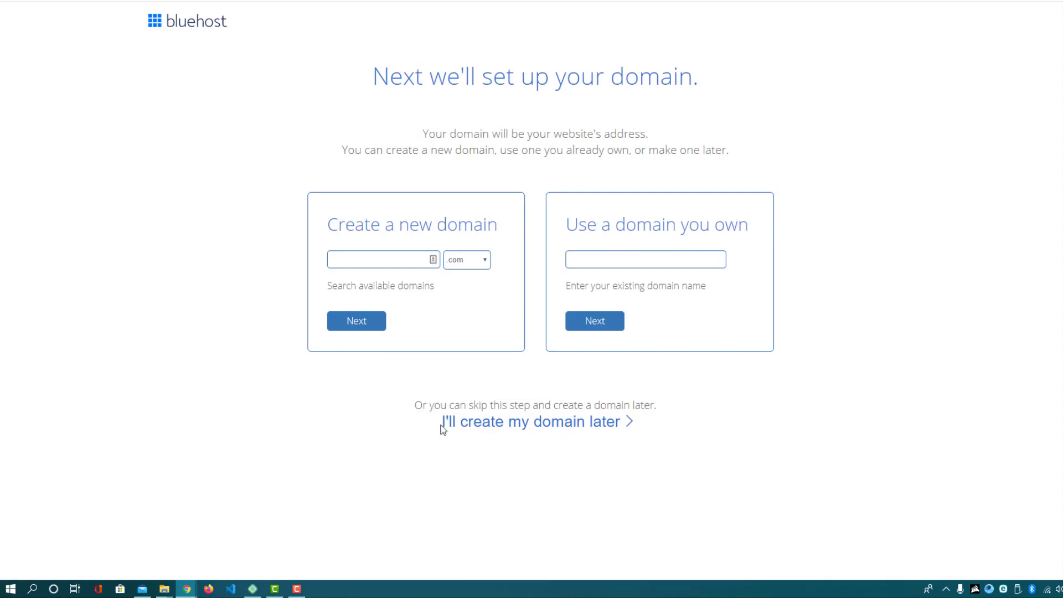
pyautogui.click(502, 431)
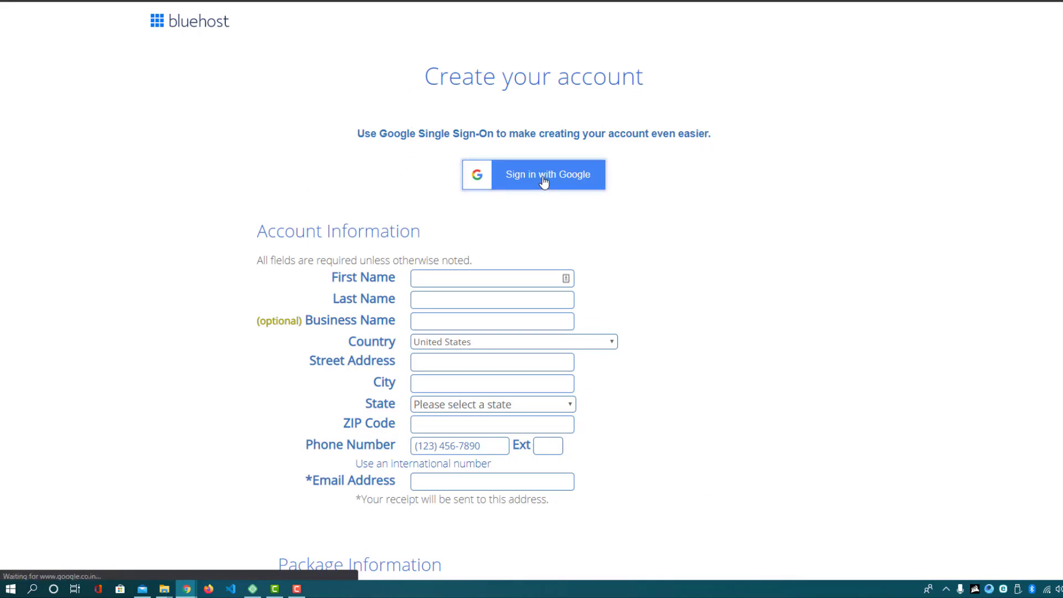
# Enter the account holder's first and last name in the Account Information form
pyautogui.scroll(-1, 584, 230)
pyautogui.scroll(-3, 496, 332)
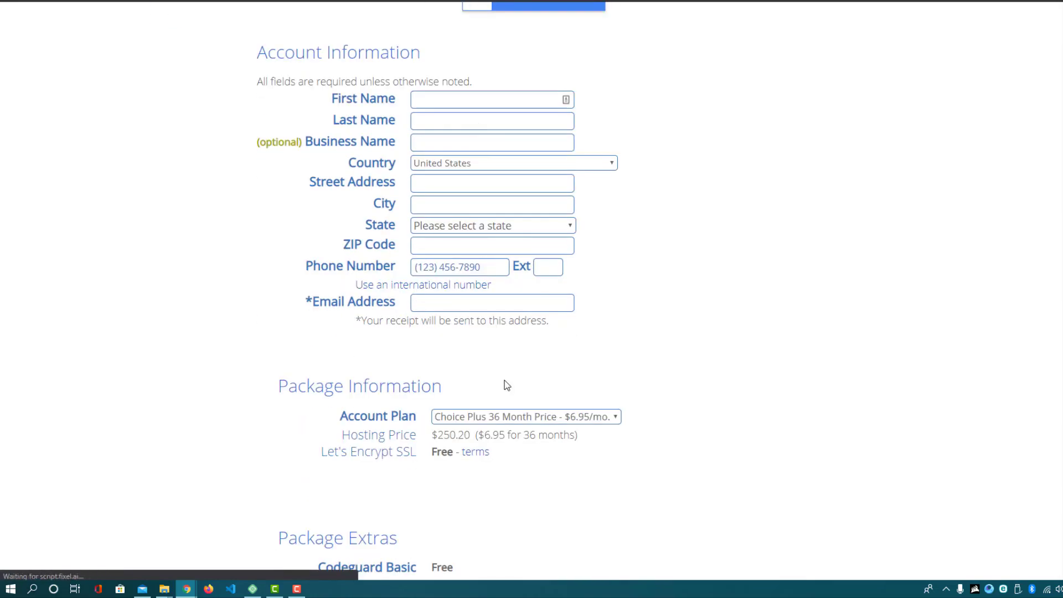
pyautogui.scroll(4, 503, 383)
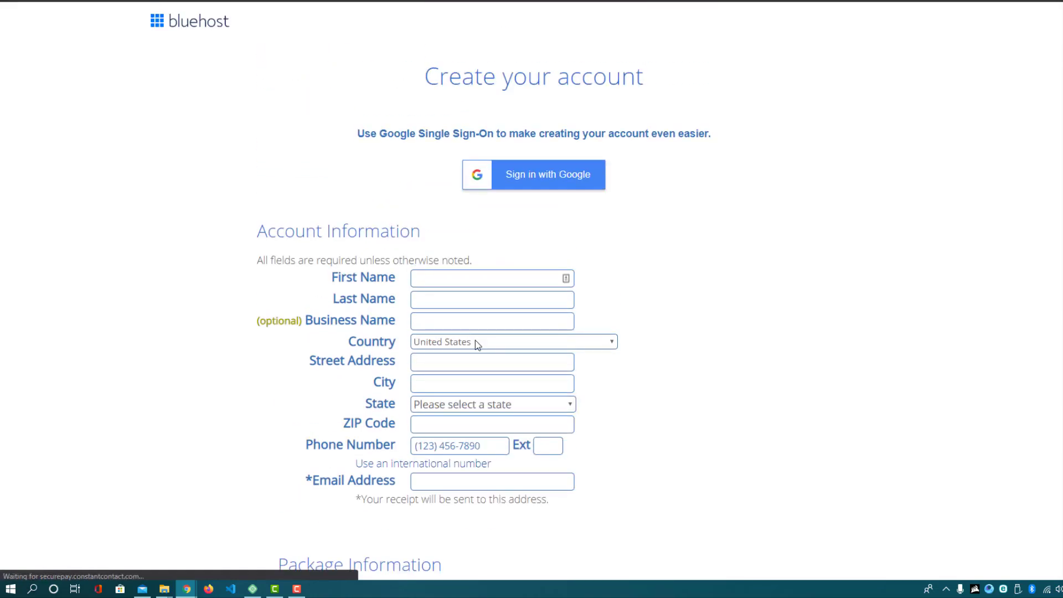
pyautogui.click(438, 274)
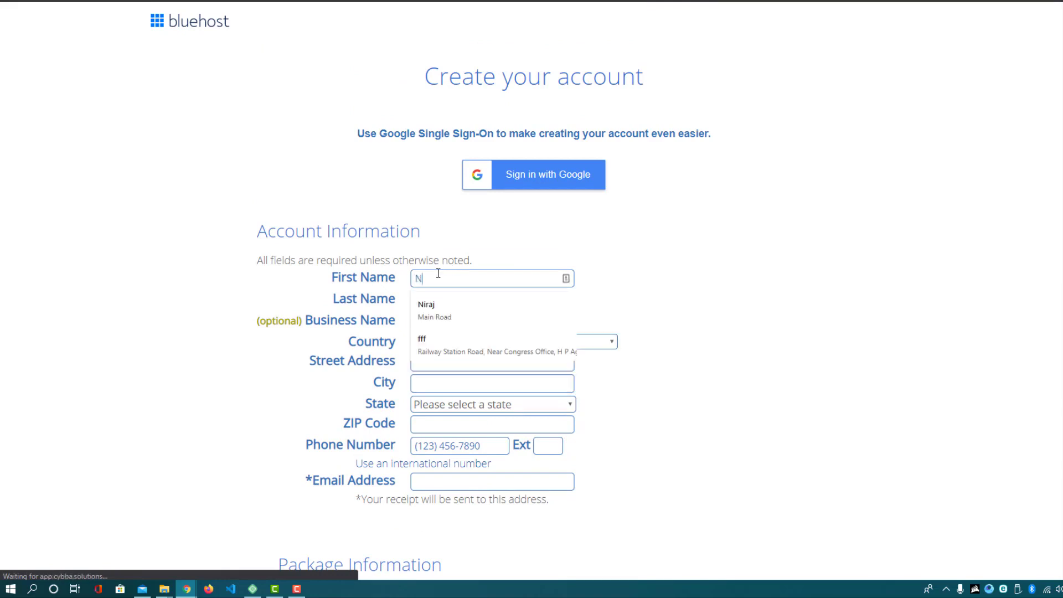
pyautogui.press('Tab')
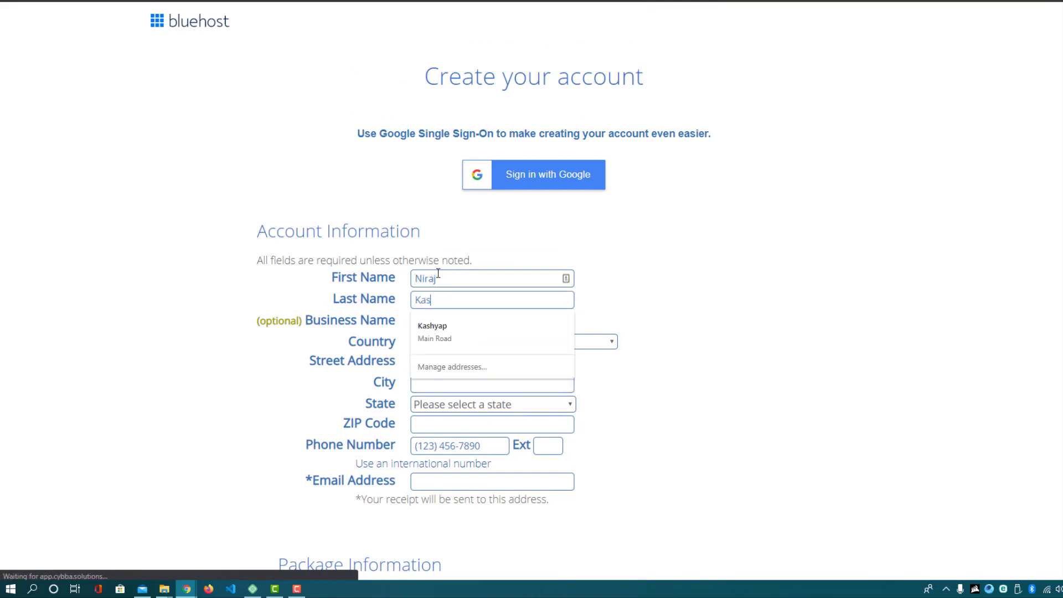
pyautogui.press('Tab')
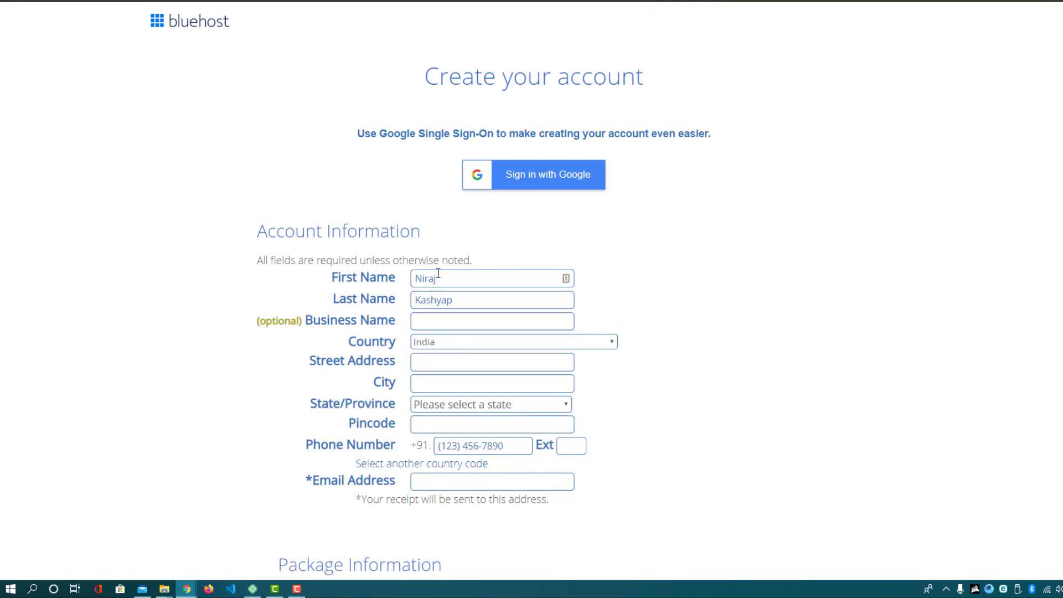
# Fill the street address, phone and e-mail from a saved autofill entry
pyautogui.click(443, 361)
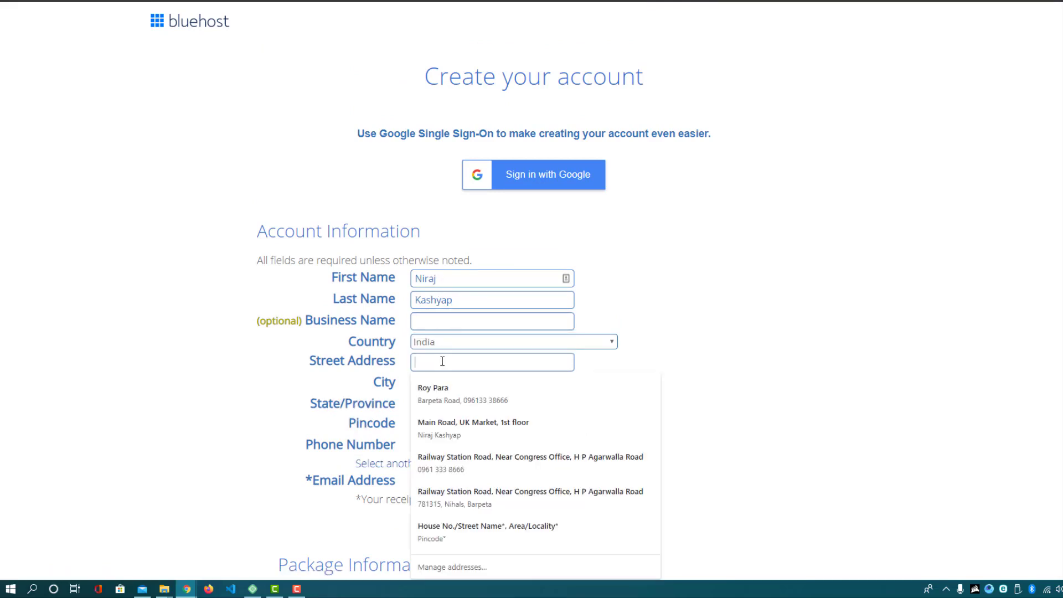
pyautogui.click(526, 498)
pyautogui.scroll(-1, 621, 296)
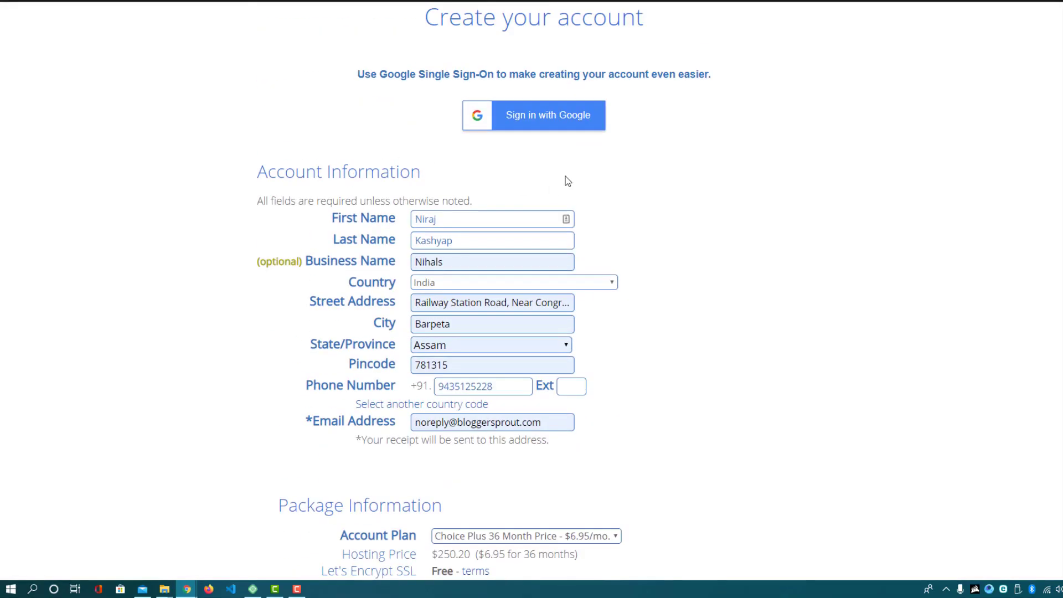
pyautogui.scroll(-7, 566, 180)
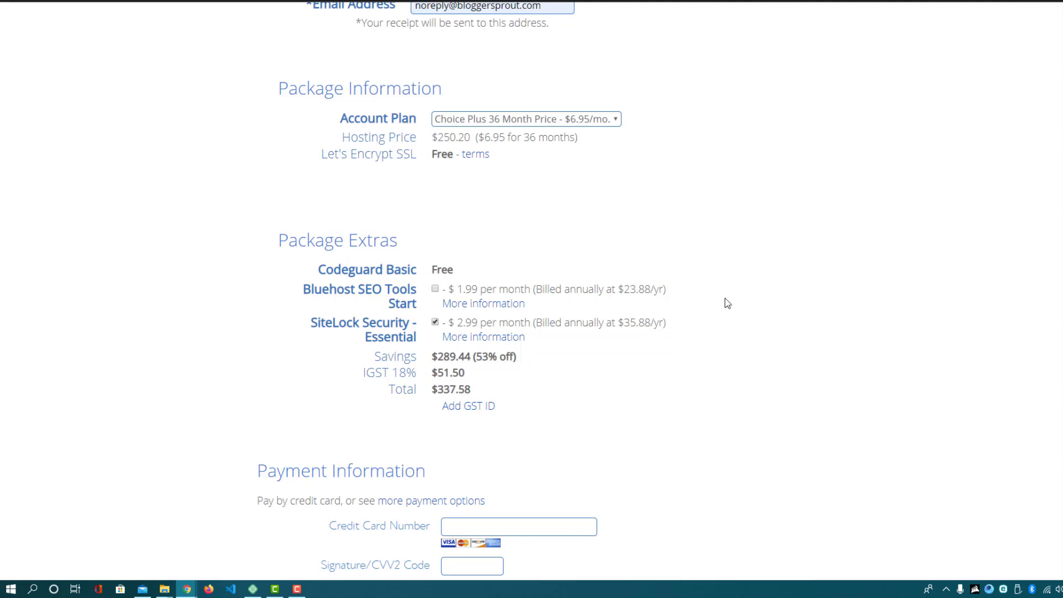
# Launch the Windows Calculator app from the search bar
pyautogui.click(33, 590)
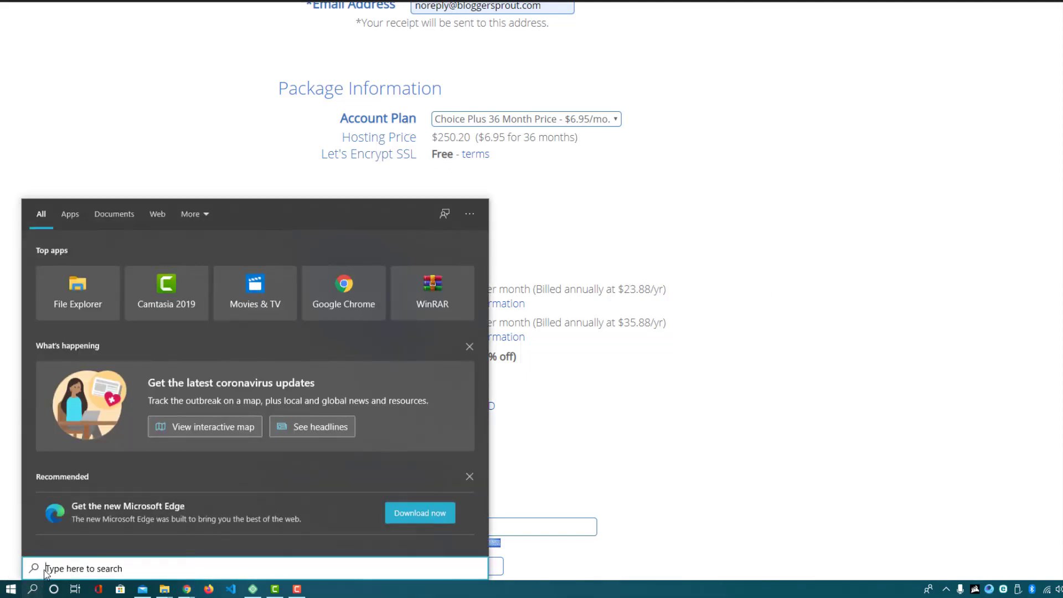
pyautogui.write('ca')
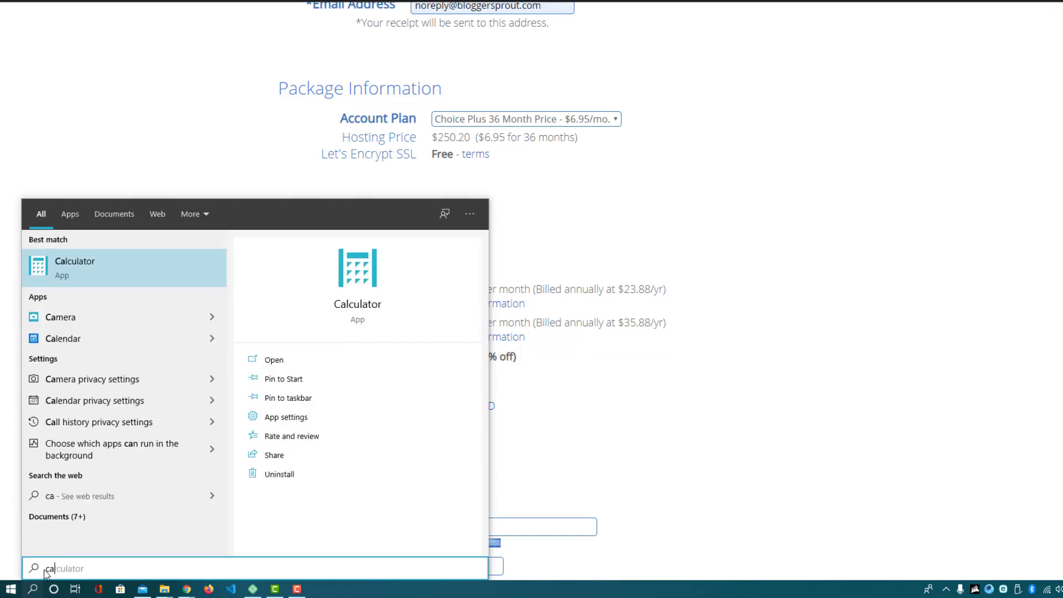
pyautogui.press('Return')
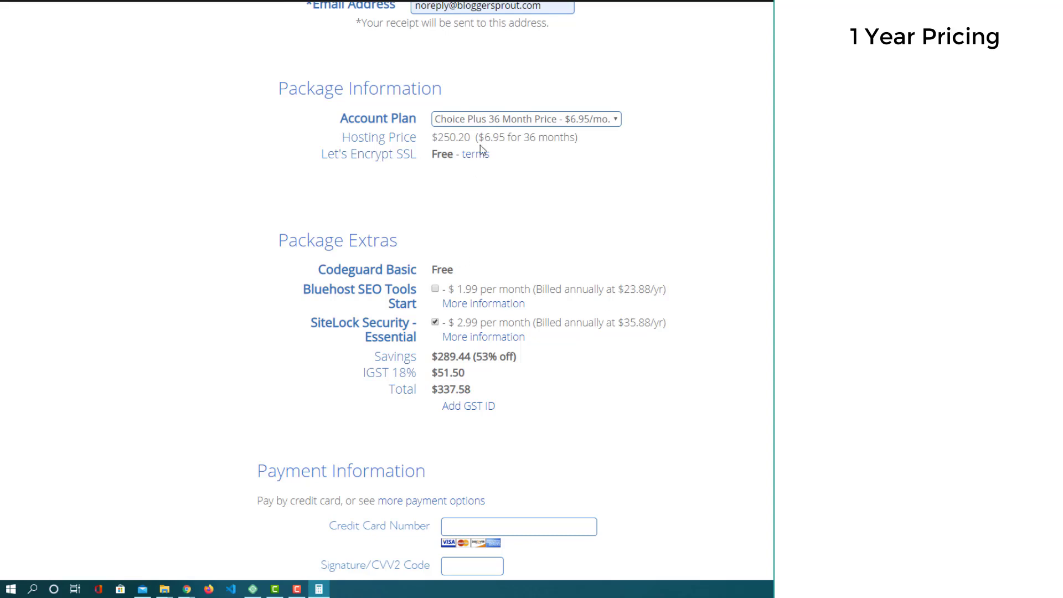
# Switch the account plan to Choice Plus 24 Month, comparing prices in Calculator
pyautogui.click(498, 123)
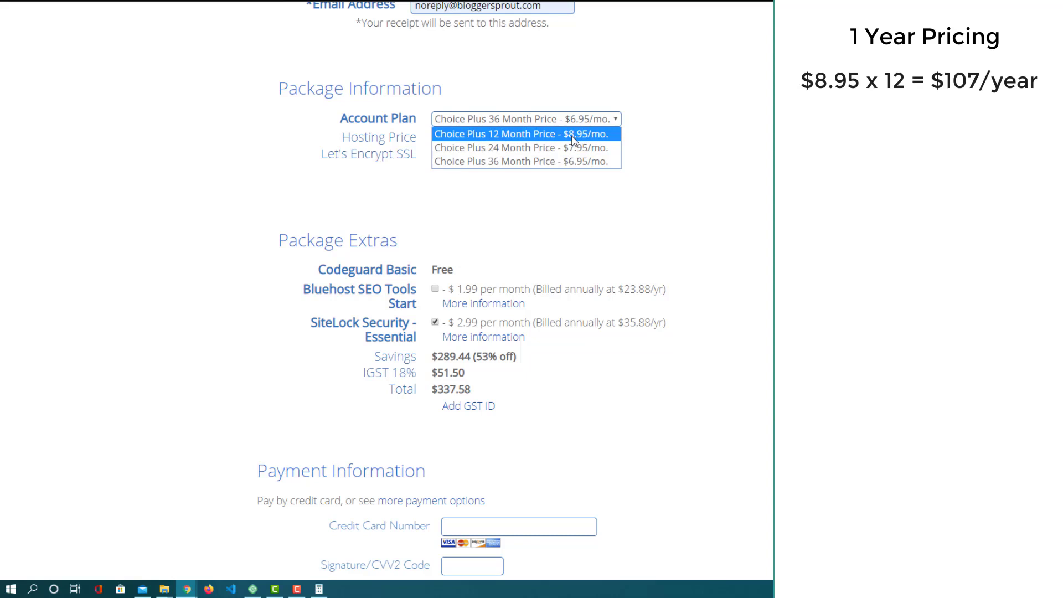
pyautogui.hotkey('alt', 'Tab')
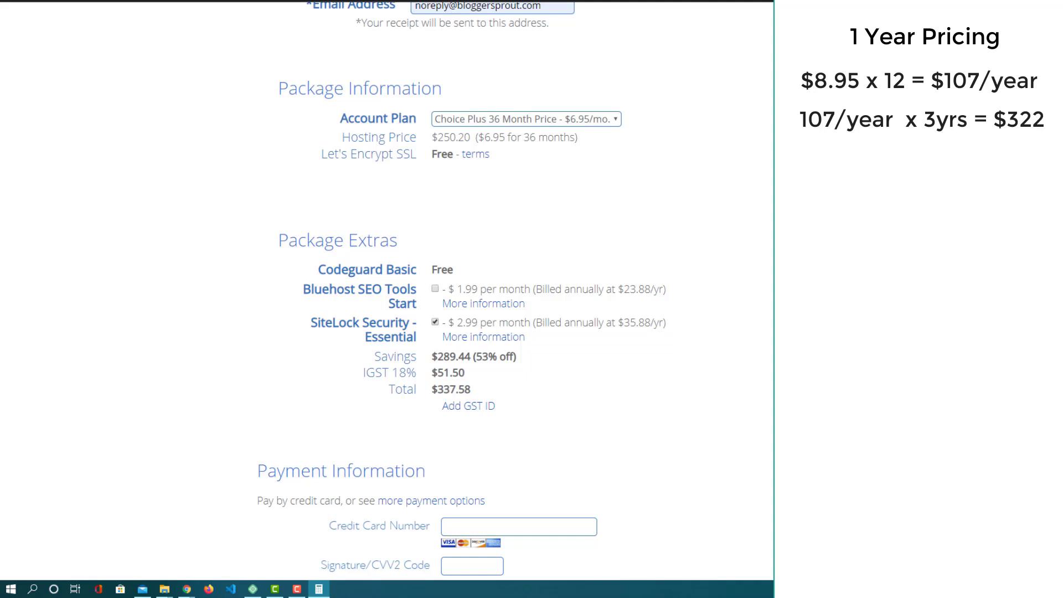
pyautogui.click(583, 118)
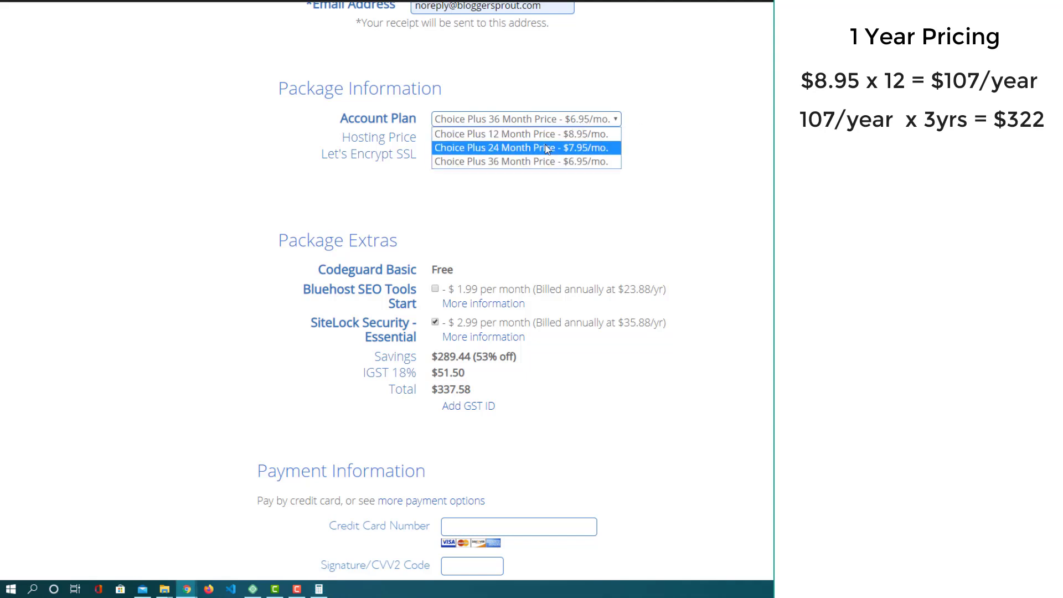
pyautogui.click(584, 148)
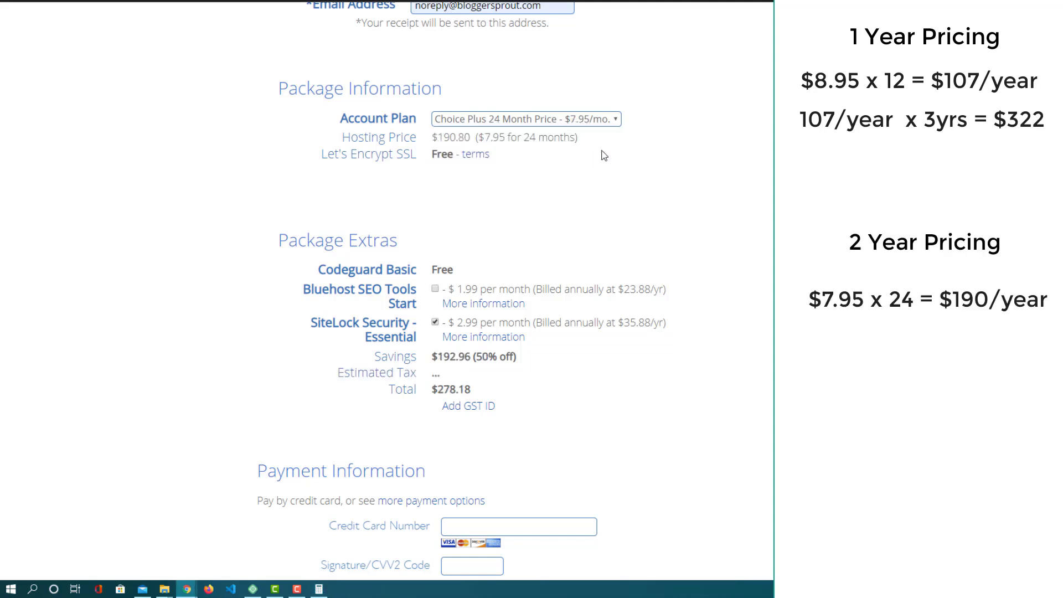
pyautogui.hotkey('alt', 'Tab')
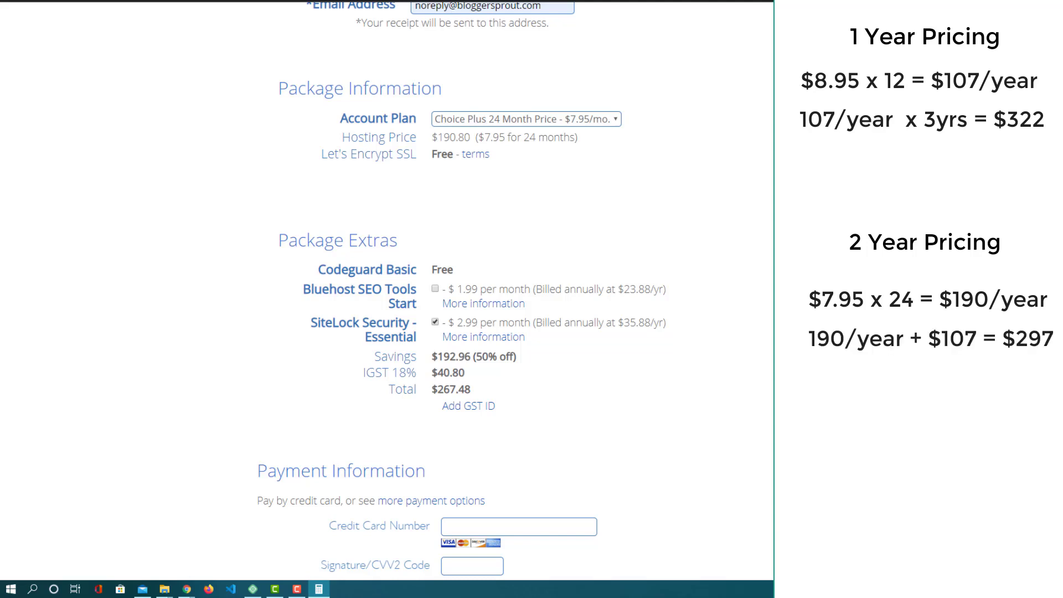
pyautogui.click(597, 121)
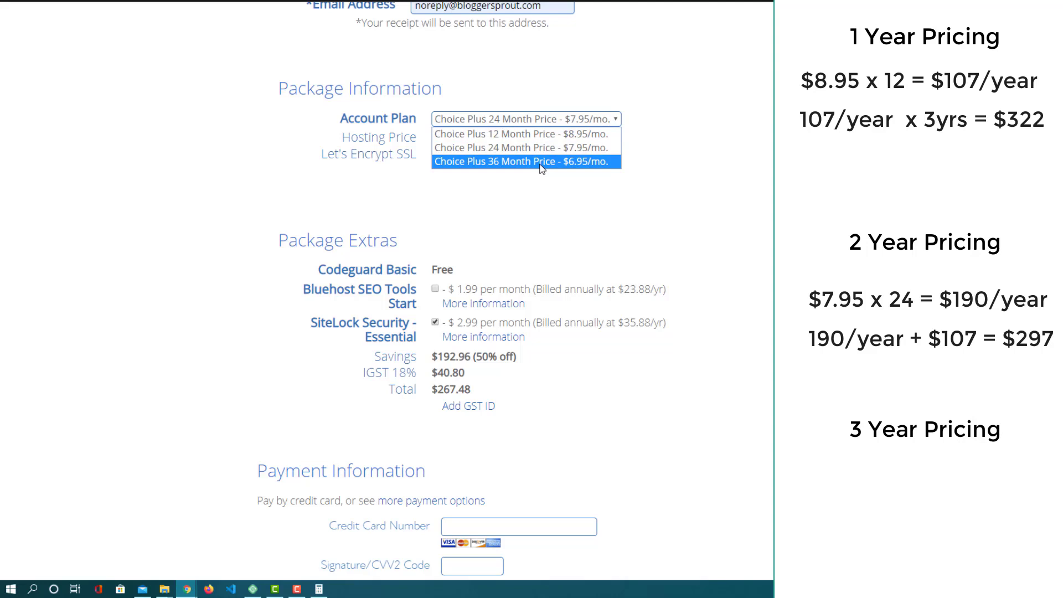
# Choose Choice Plus 36 Month Price again, checking figures in Calculator between plan changes
pyautogui.click(581, 166)
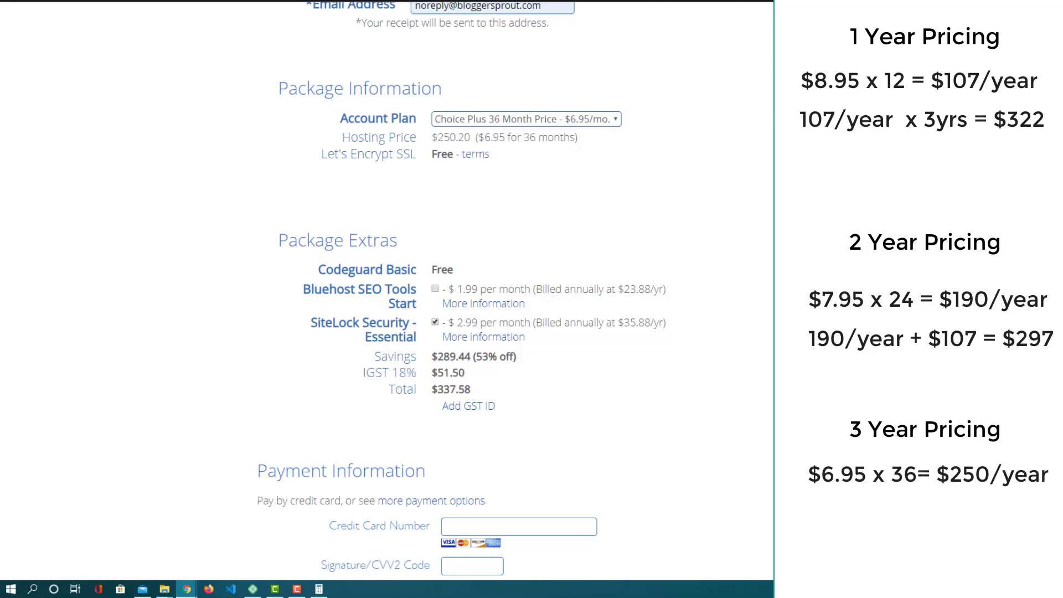
pyautogui.hotkey('alt', 'Tab')
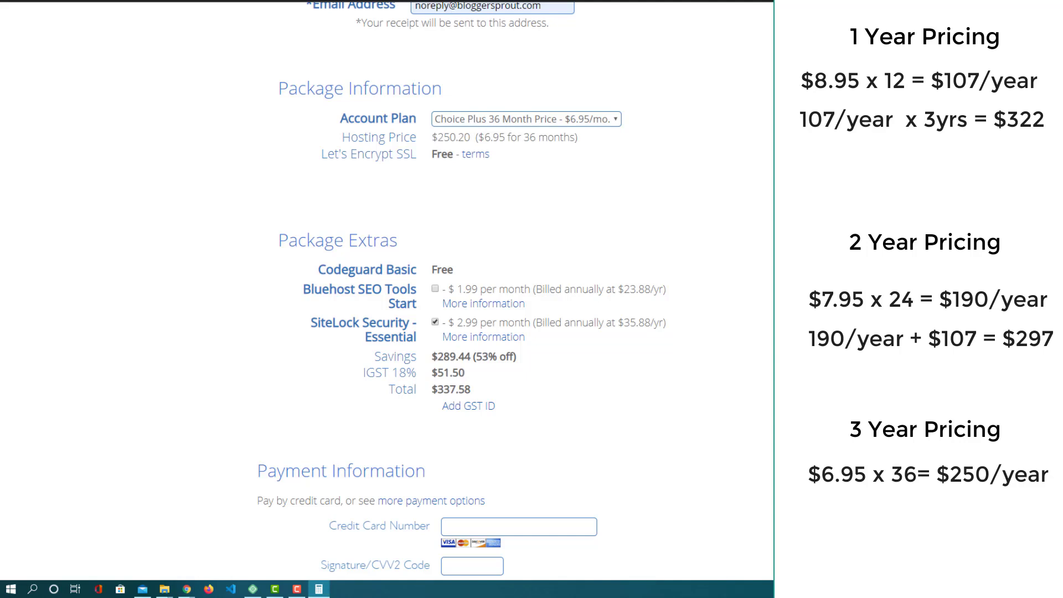
pyautogui.click(621, 124)
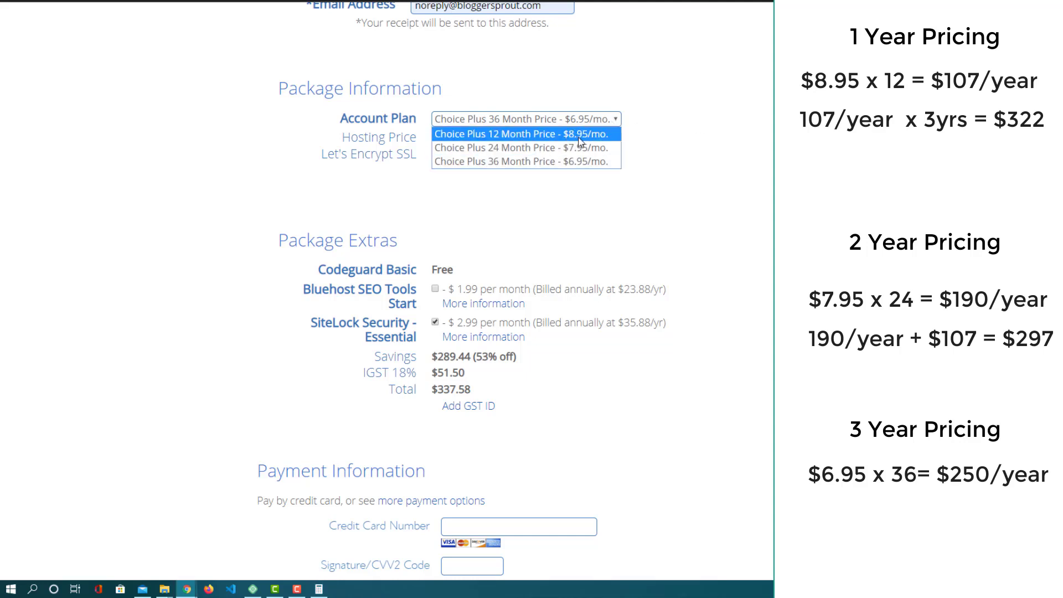
pyautogui.press('Down')
pyautogui.hotkey('alt', 'Tab')
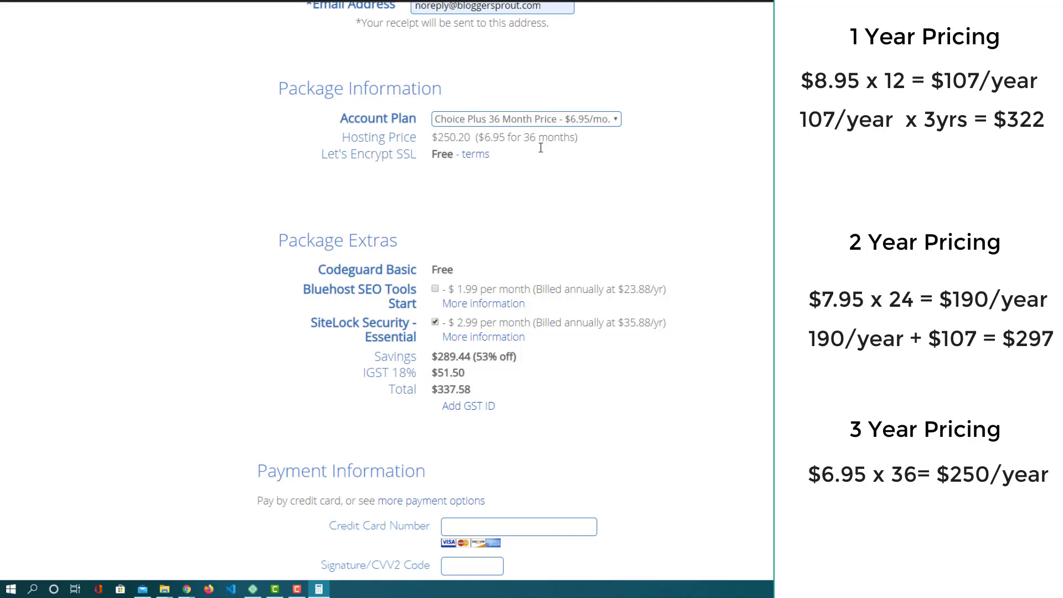
pyautogui.click(521, 119)
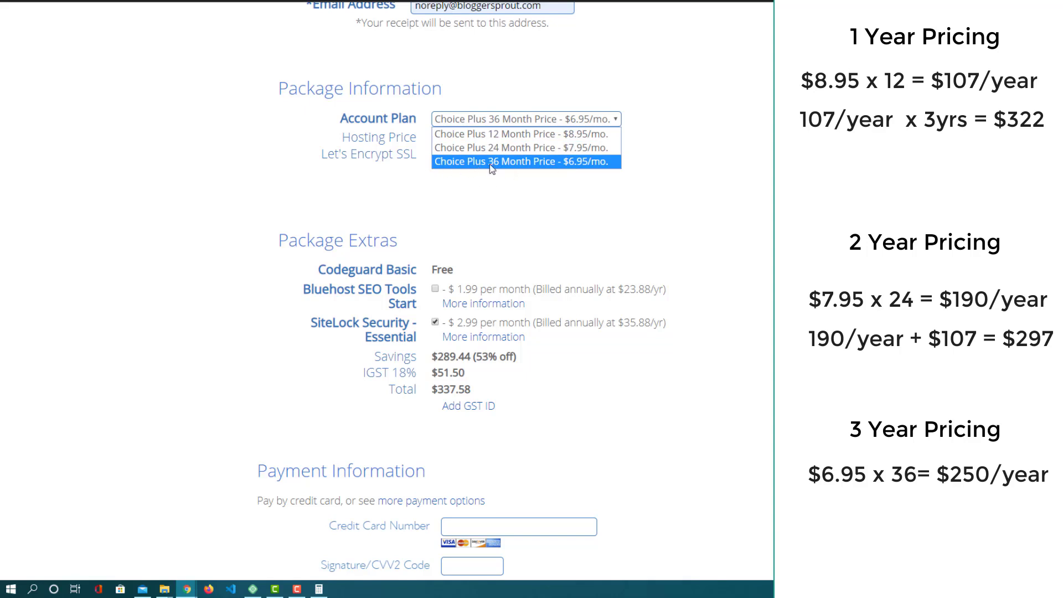
pyautogui.click(518, 165)
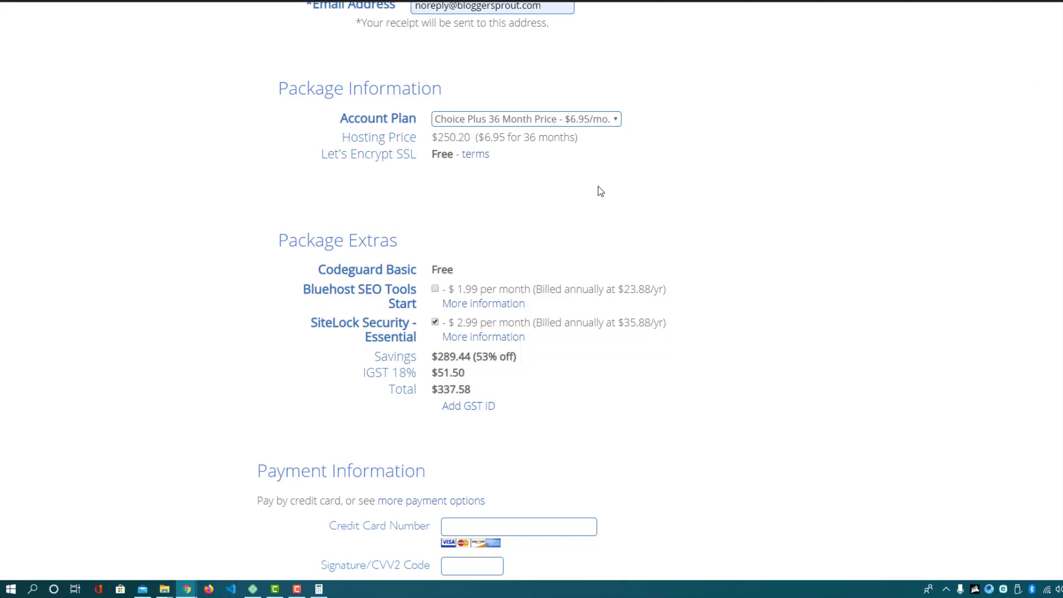
# Confirm Choice Plus 36 Month and uncheck SiteLock Security - Essential, lowering the total to $295.24
pyautogui.click(583, 122)
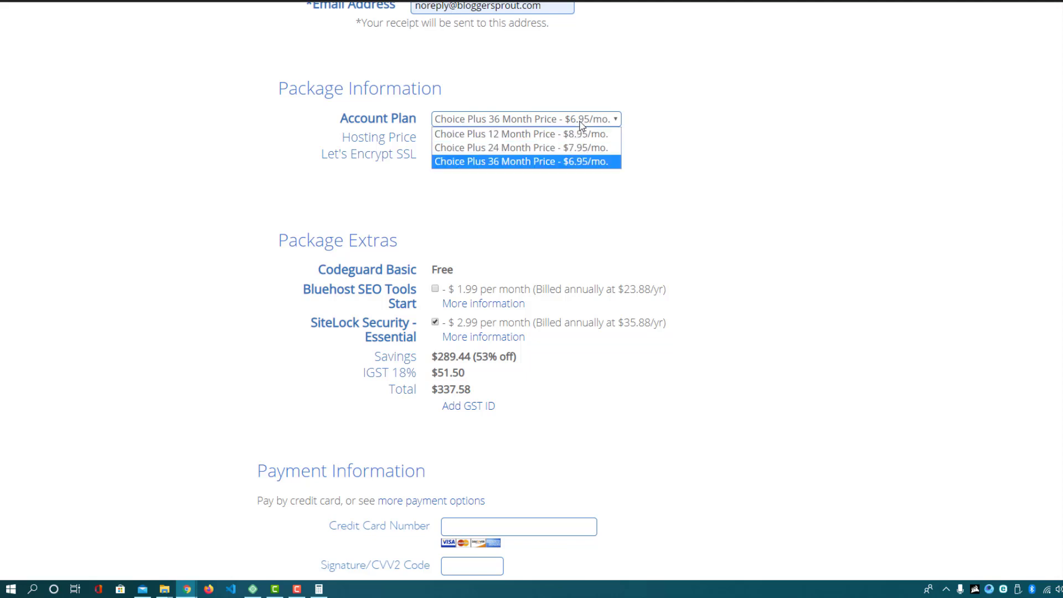
pyautogui.click(583, 164)
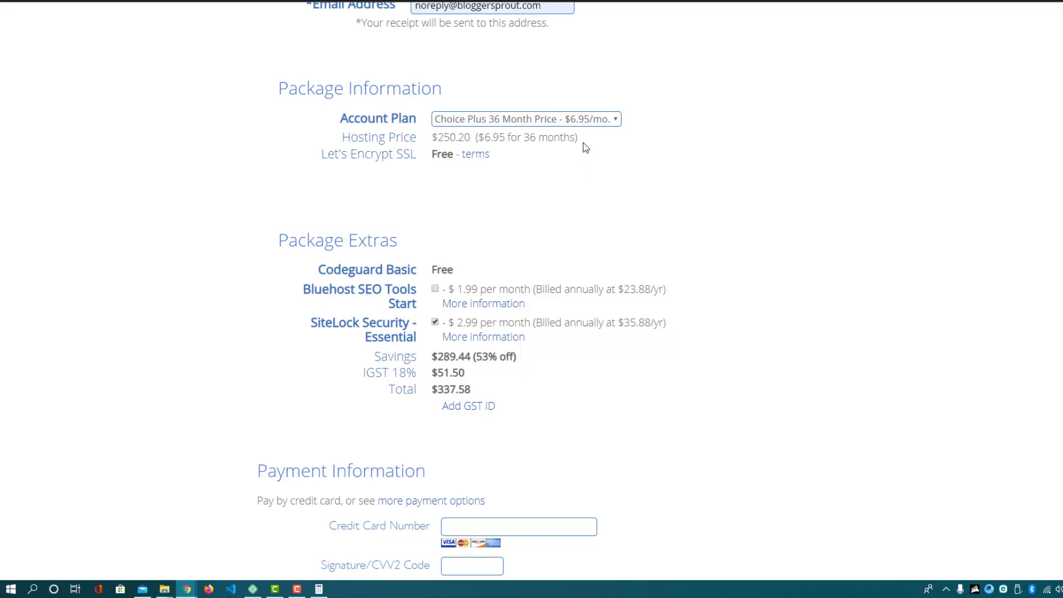
pyautogui.click(589, 125)
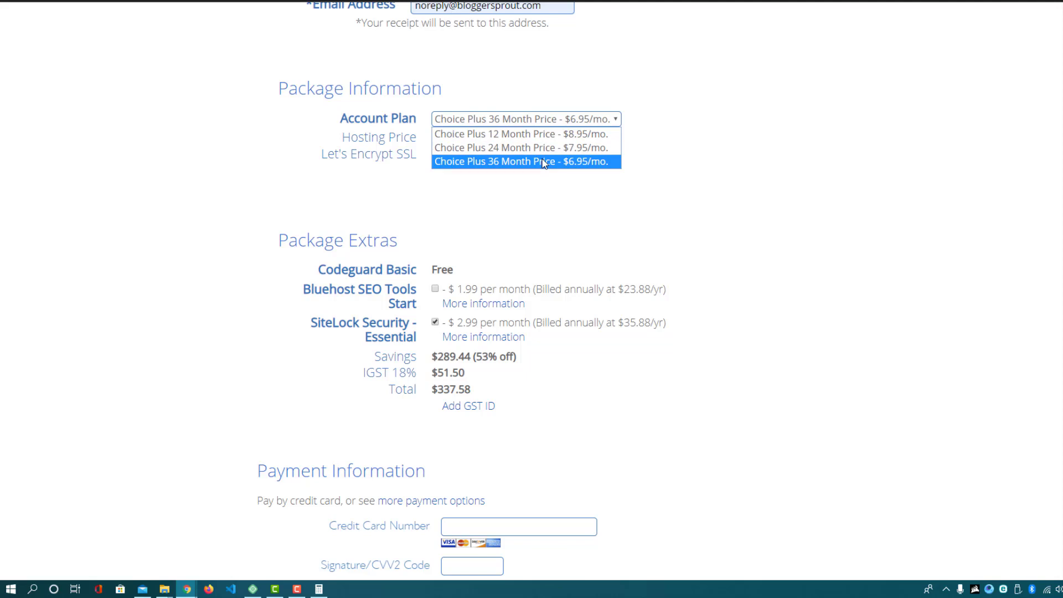
pyautogui.click(551, 195)
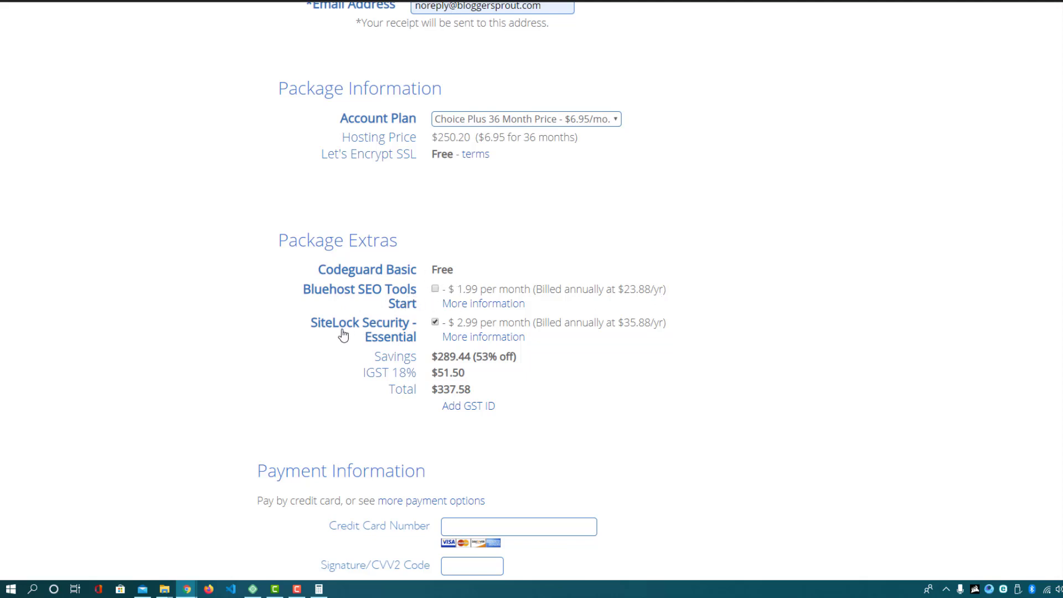
pyautogui.click(436, 323)
# Check the order's $289.44 savings, $45.04 IGST and $295.24 total against the Calculator
pyautogui.click(443, 357)
pyautogui.moveTo(443, 356); pyautogui.dragTo(460, 356)
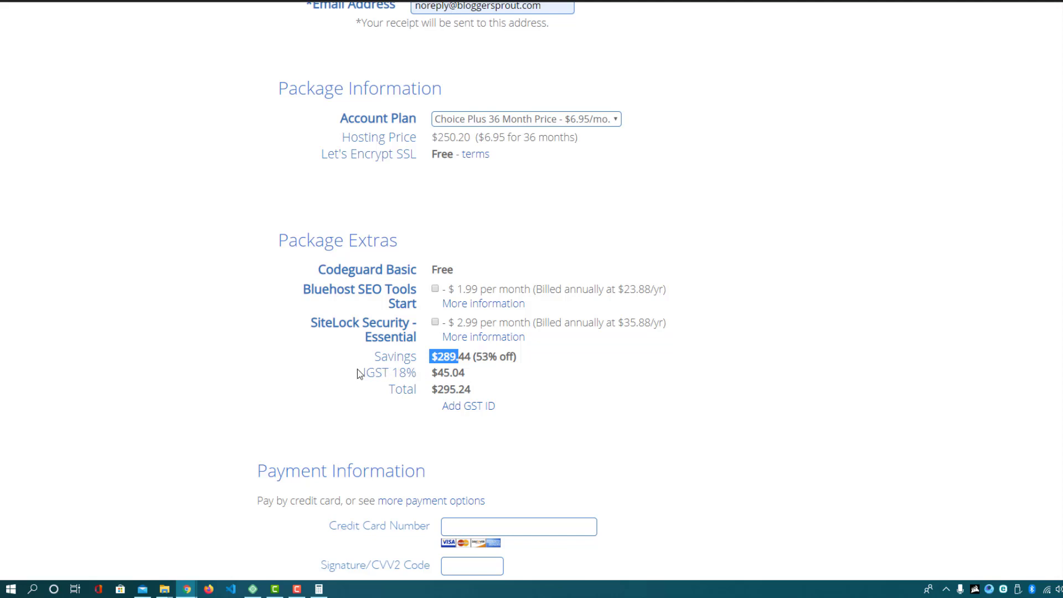
pyautogui.moveTo(431, 374); pyautogui.dragTo(493, 390)
pyautogui.click(448, 390)
pyautogui.hotkey('alt', 'Tab')
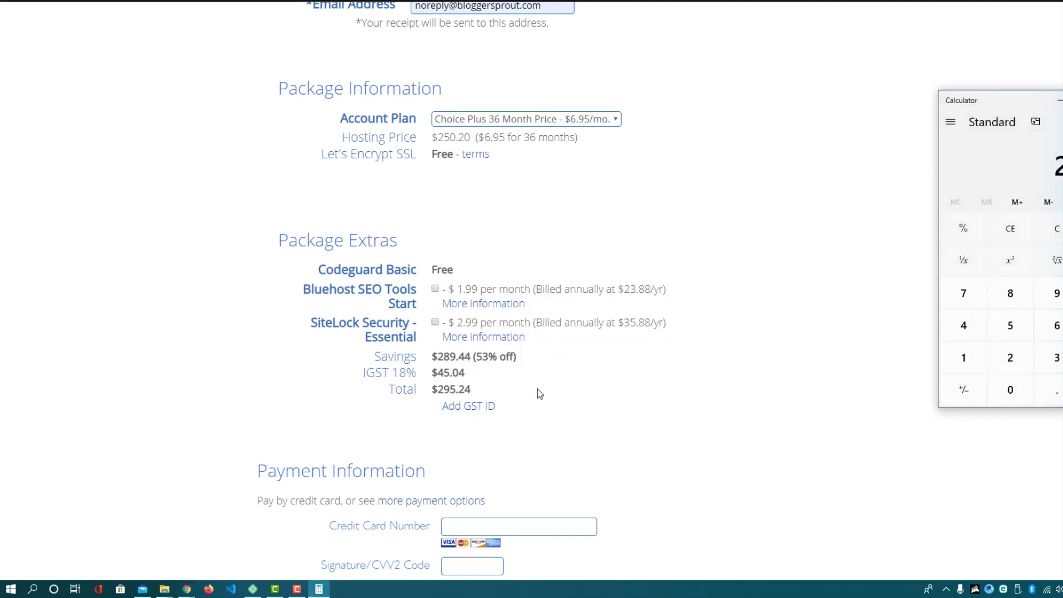
# Fill in the credit card number and accept the terms of service to finish the purchase
pyautogui.scroll(-1, 539, 388)
pyautogui.scroll(-4, 542, 383)
pyautogui.click(475, 287)
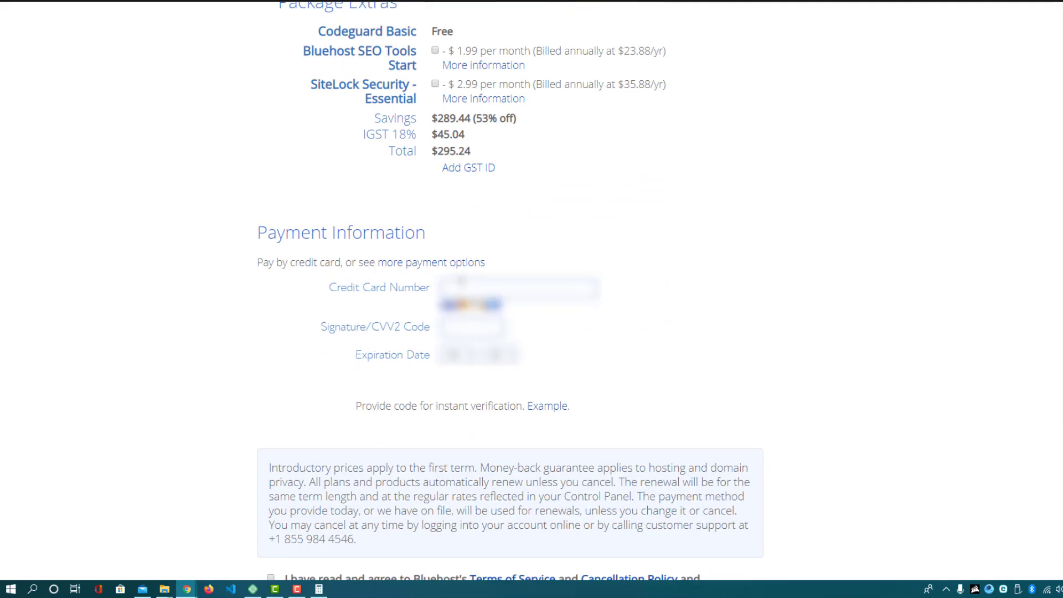
pyautogui.scroll(-1, 462, 284)
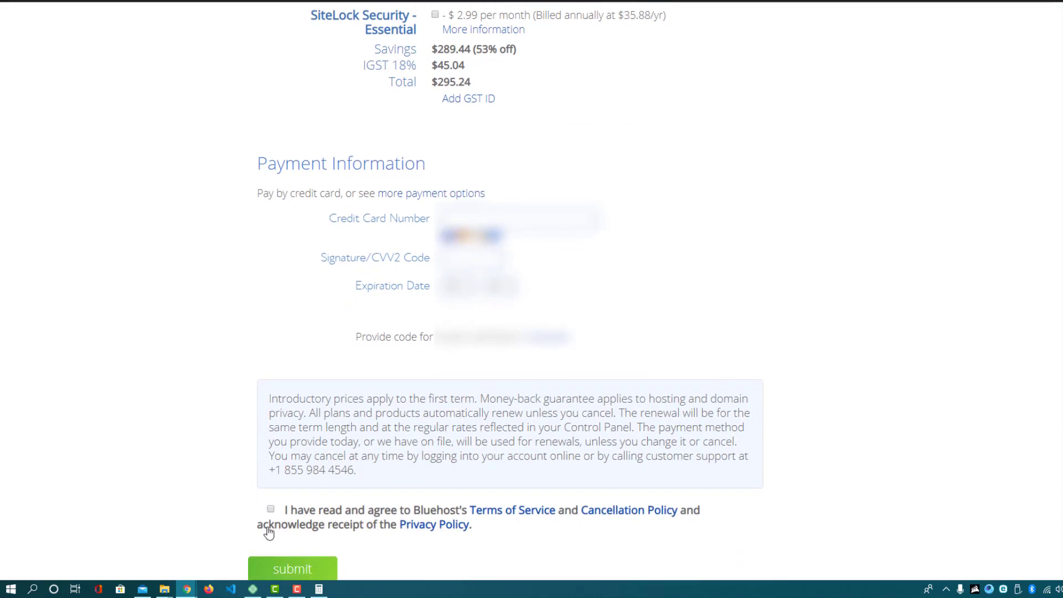
pyautogui.click(270, 510)
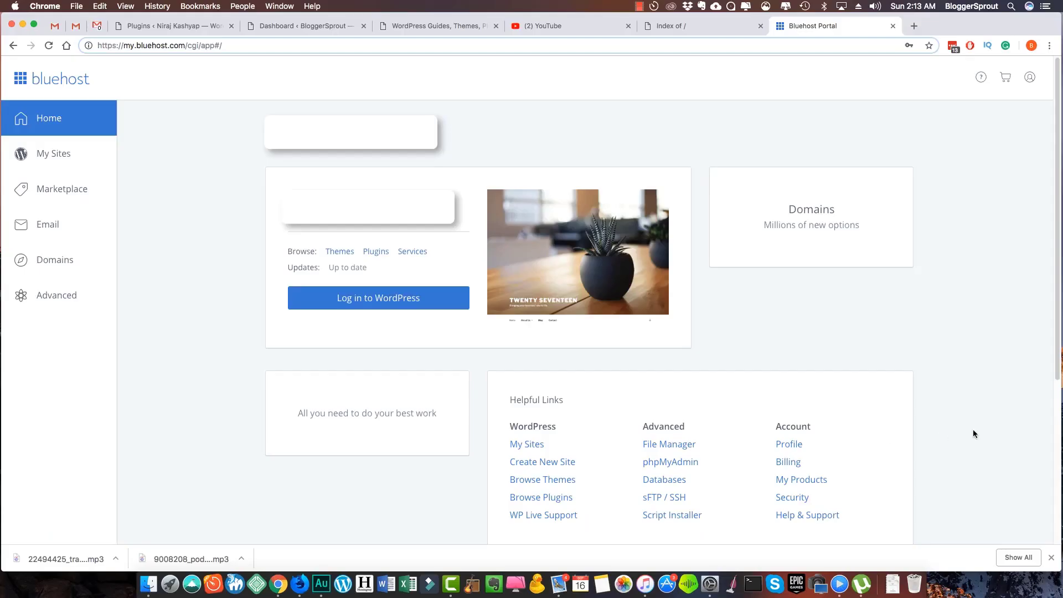
# Start a new WordPress site named AMZSellerGuru, checking its domain name on the site tab
pyautogui.scroll(-5, 972, 430)
pyautogui.scroll(5, 969, 427)
pyautogui.scroll(-3, 339, 407)
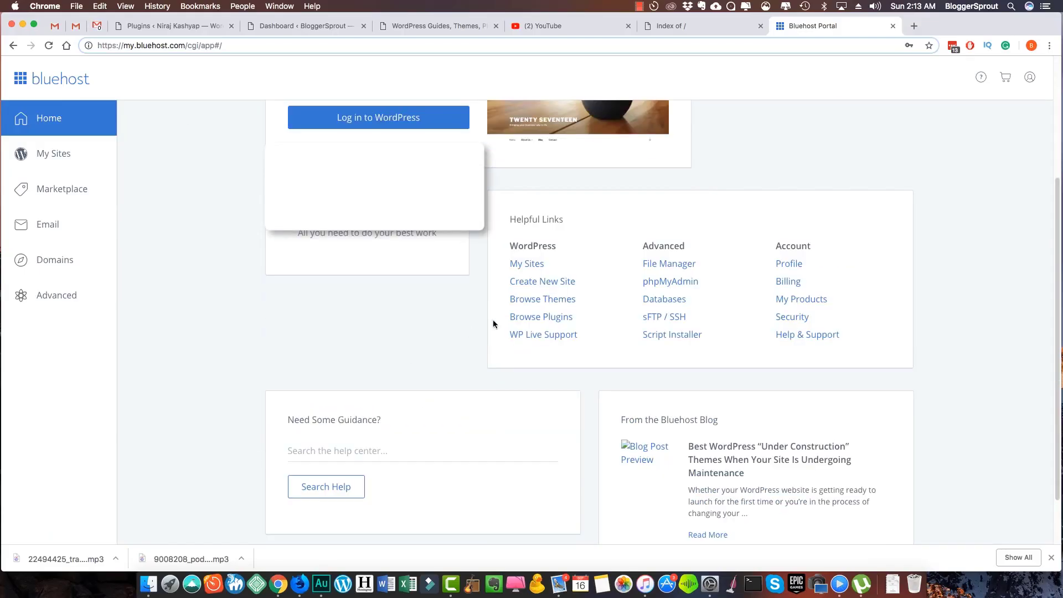
pyautogui.click(544, 284)
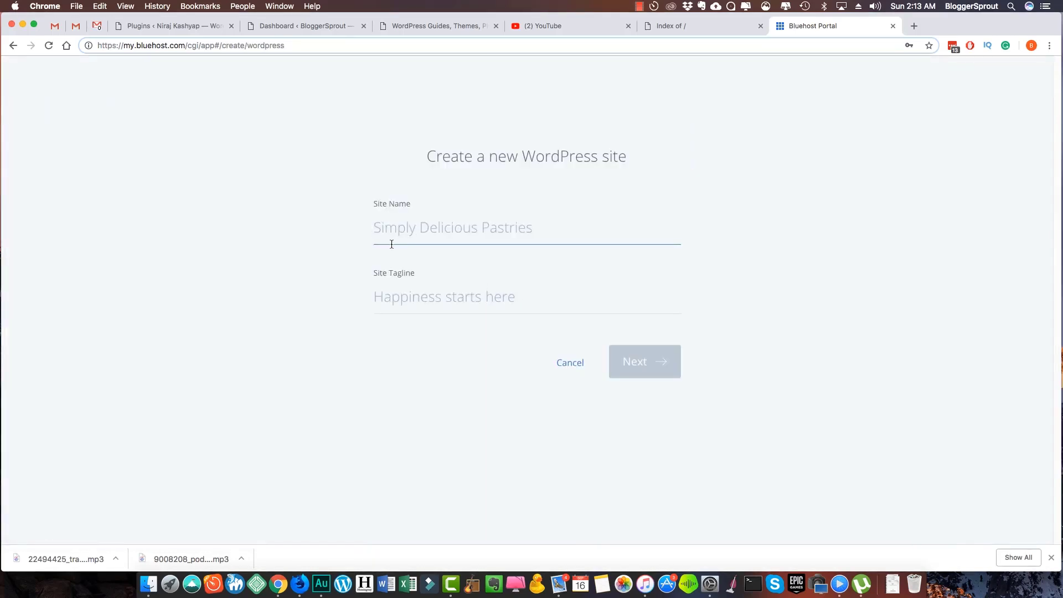
pyautogui.write('AMZ')
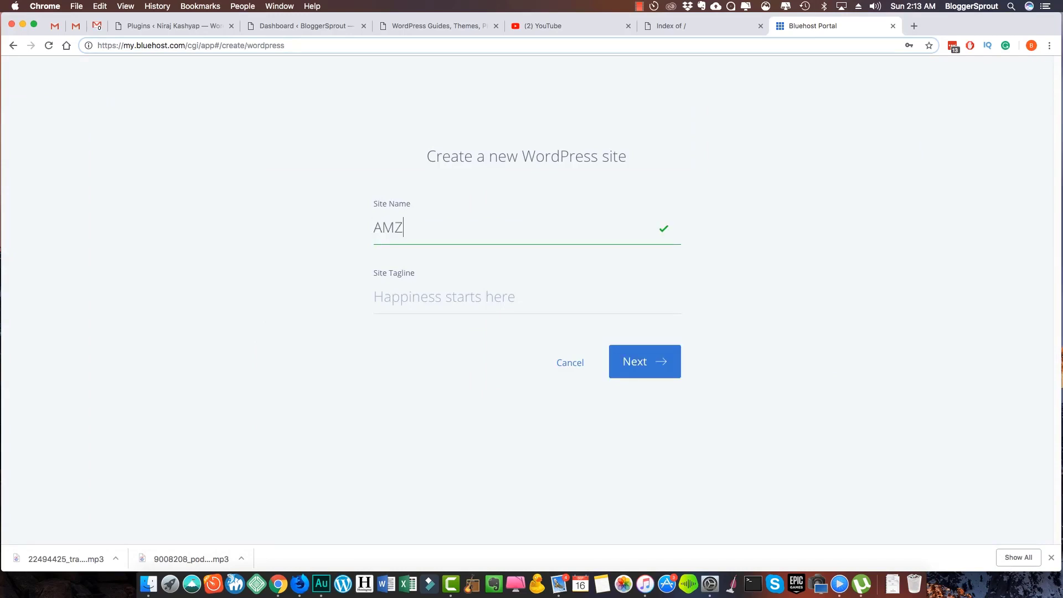
pyautogui.write('SellerGuru')
pyautogui.click(671, 25)
pyautogui.moveTo(158, 45); pyautogui.dragTo(213, 69)
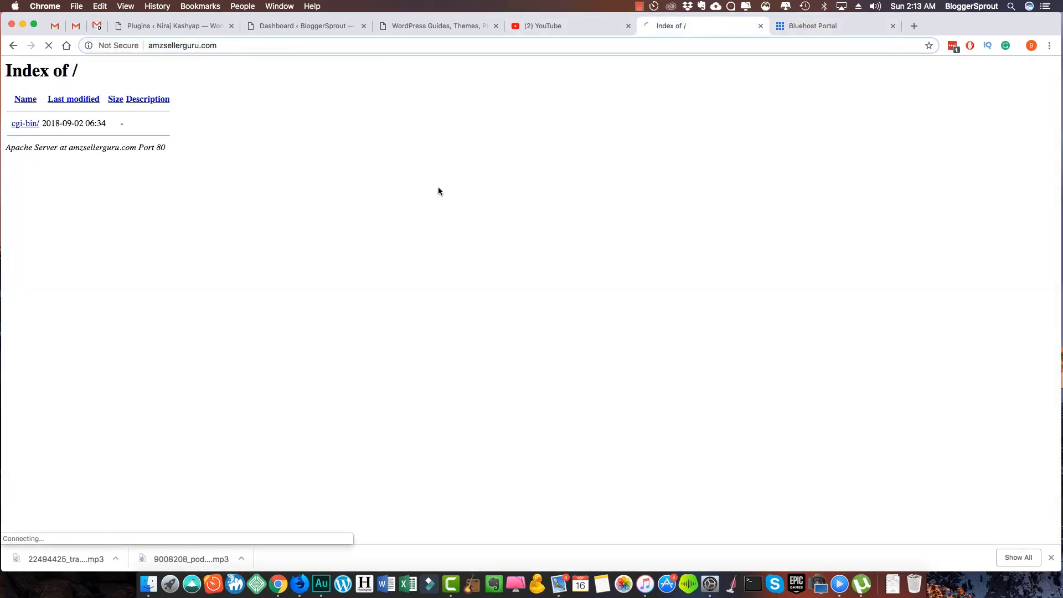
pyautogui.click(815, 25)
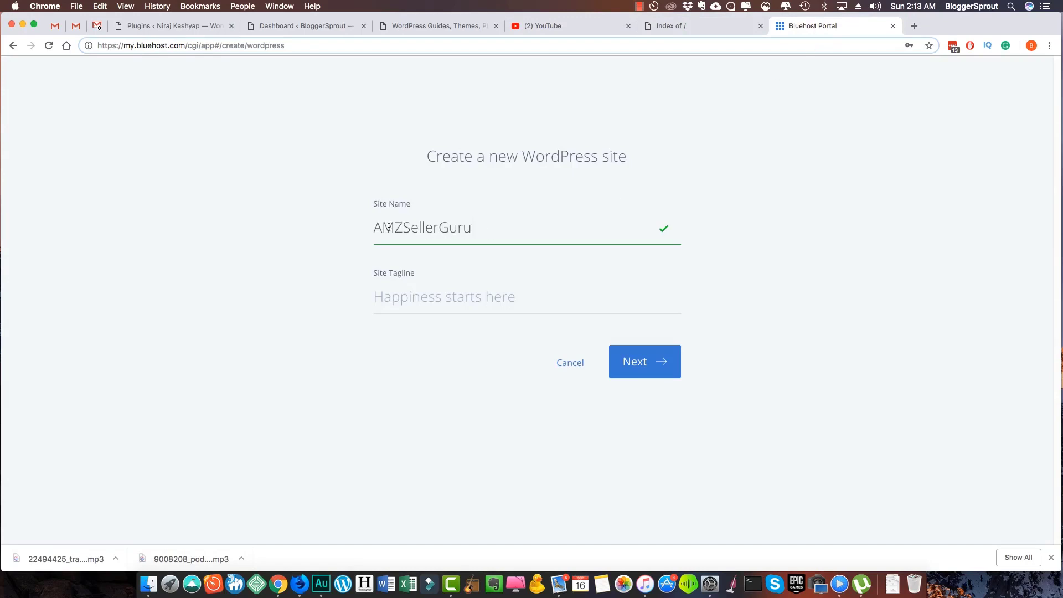
# Add the tagline 'The Best Community for AMZ Sellers in India' and continue to domain choice
pyautogui.click(424, 300)
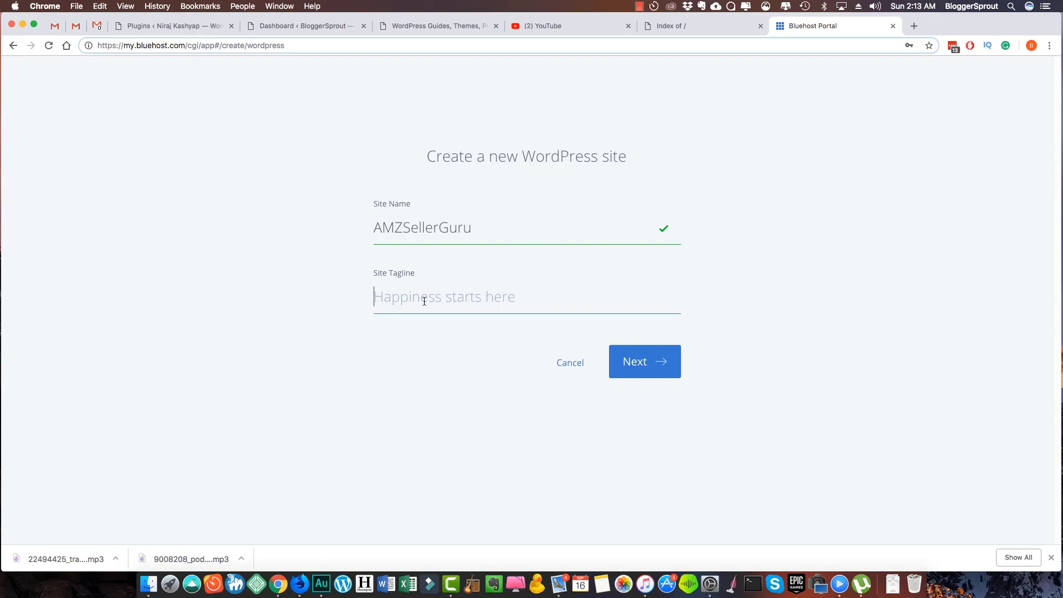
pyautogui.write('The Be')
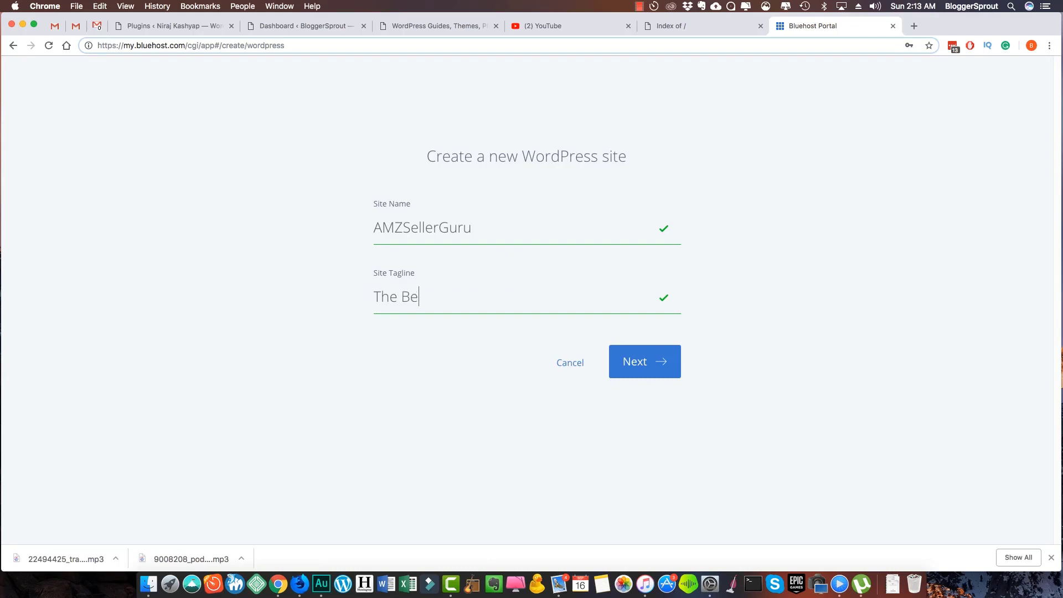
pyautogui.write('st Community for AMZ')
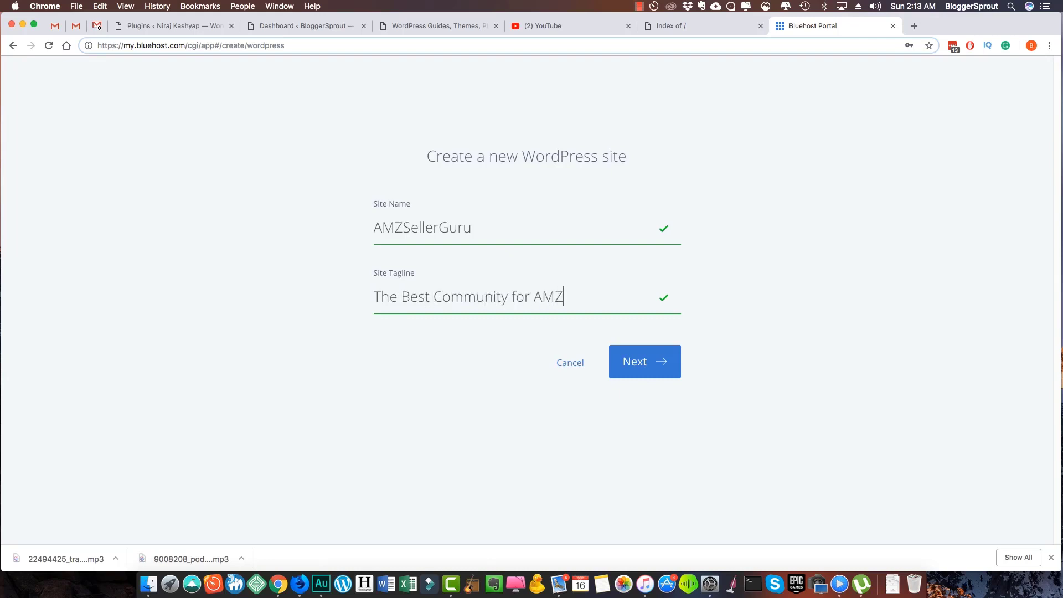
pyautogui.write(' Sellers in Infiadia')
pyautogui.click(644, 362)
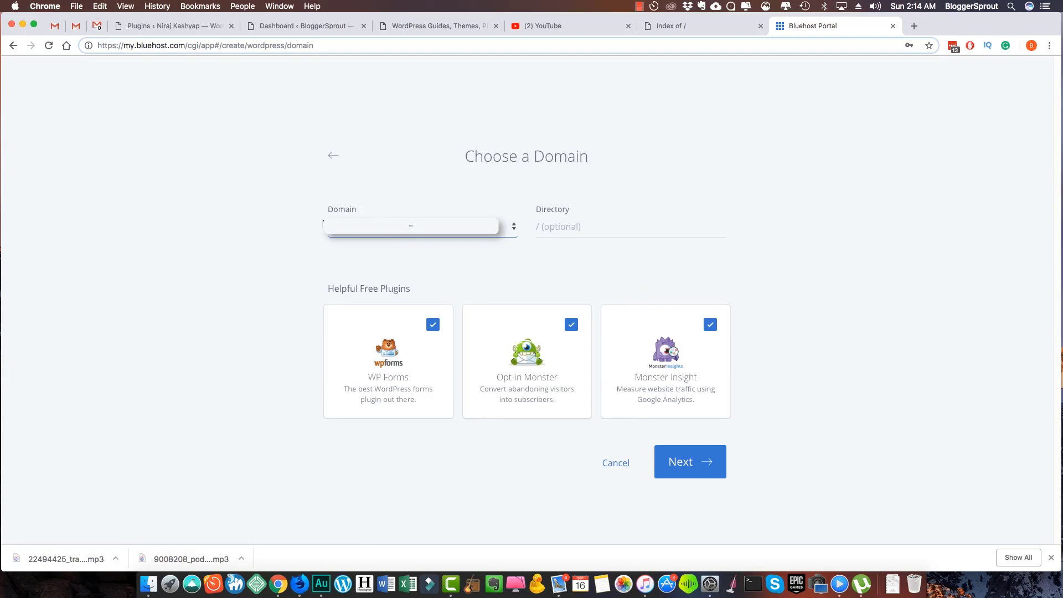
# Choose amzsellerguru.com as the site's domain and check what that address currently shows
pyautogui.click(412, 226)
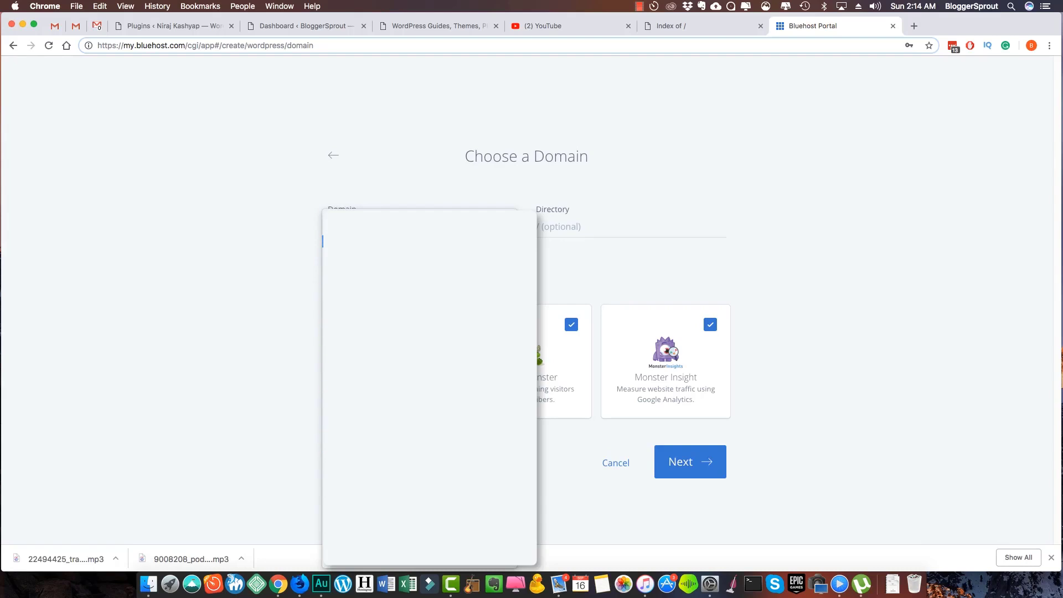
pyautogui.click(351, 233)
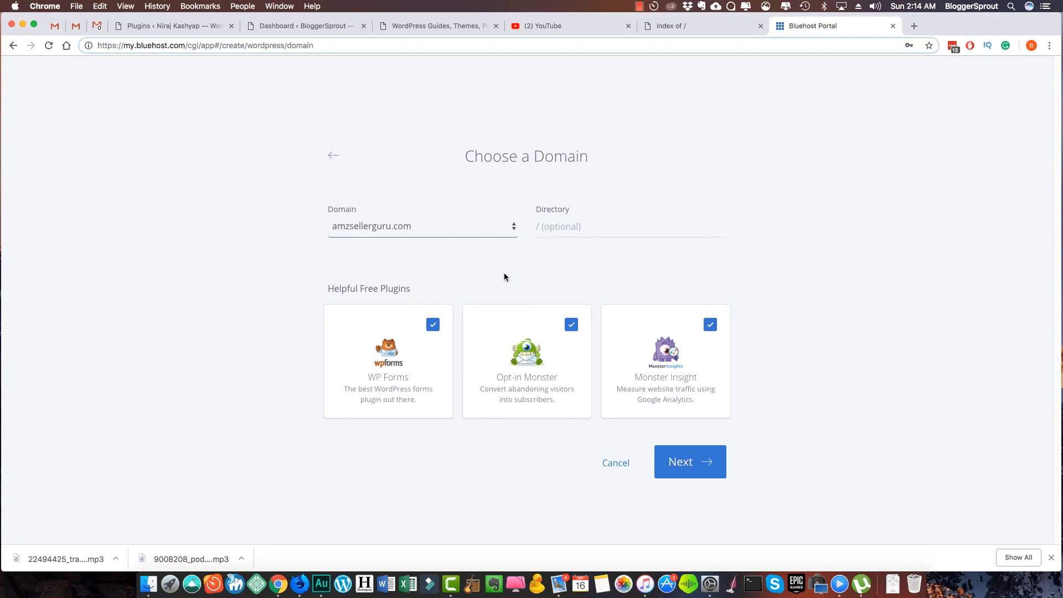
pyautogui.click(683, 23)
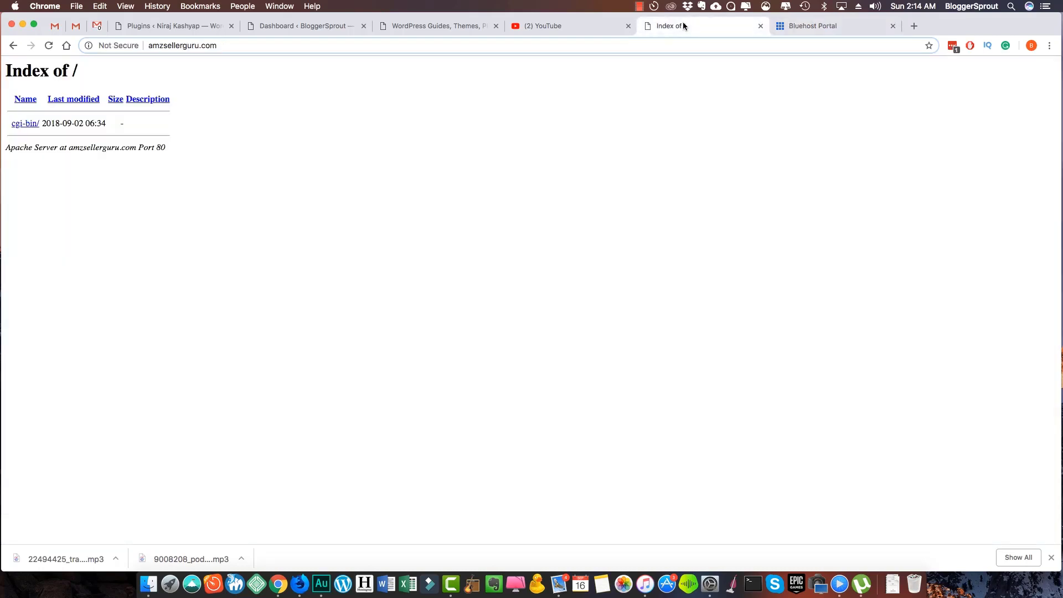
pyautogui.moveTo(161, 51); pyautogui.dragTo(216, 48)
pyautogui.click(200, 98)
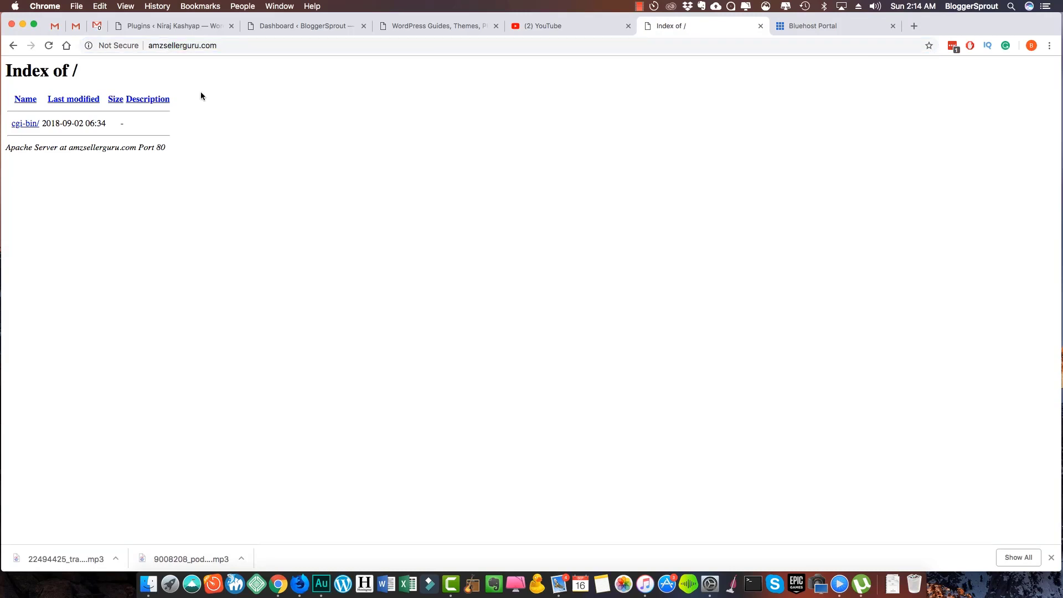
pyautogui.hotkey('ctrl', 'Tab')
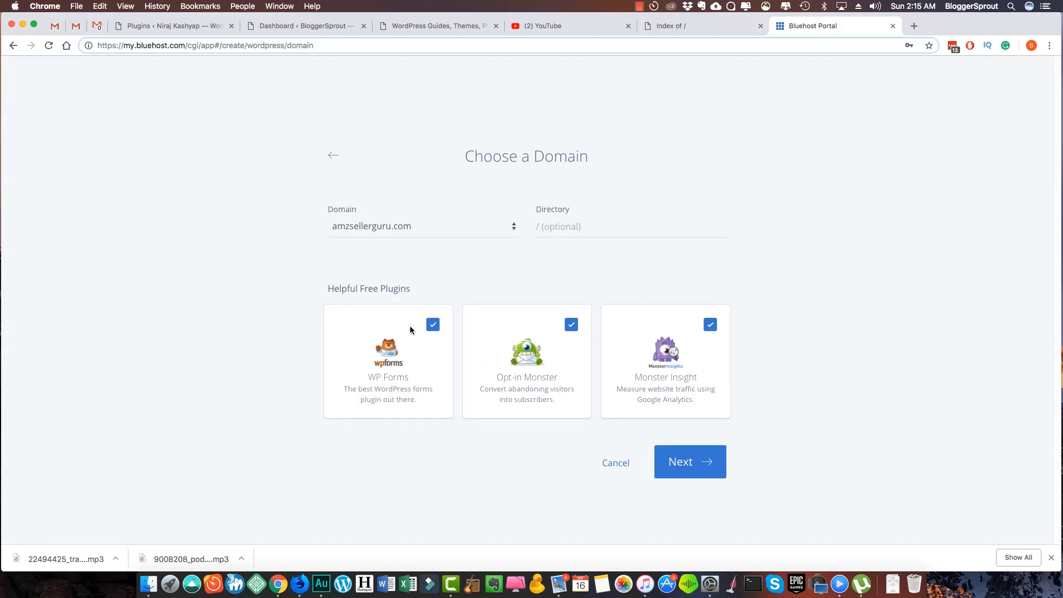
# Leave out the WP Forms and Opt-in Monster plugins and start the WordPress installation
pyautogui.click(432, 326)
pyautogui.click(571, 324)
pyautogui.click(687, 464)
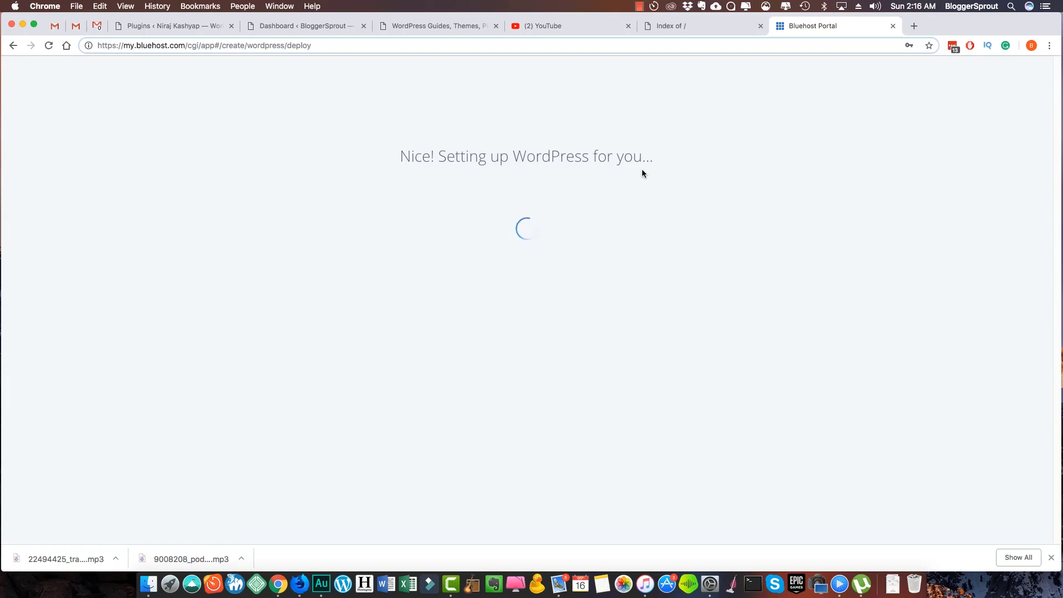
# Check whether the blog address is live while setup runs, then bring up the Mail inbox
pyautogui.click(673, 26)
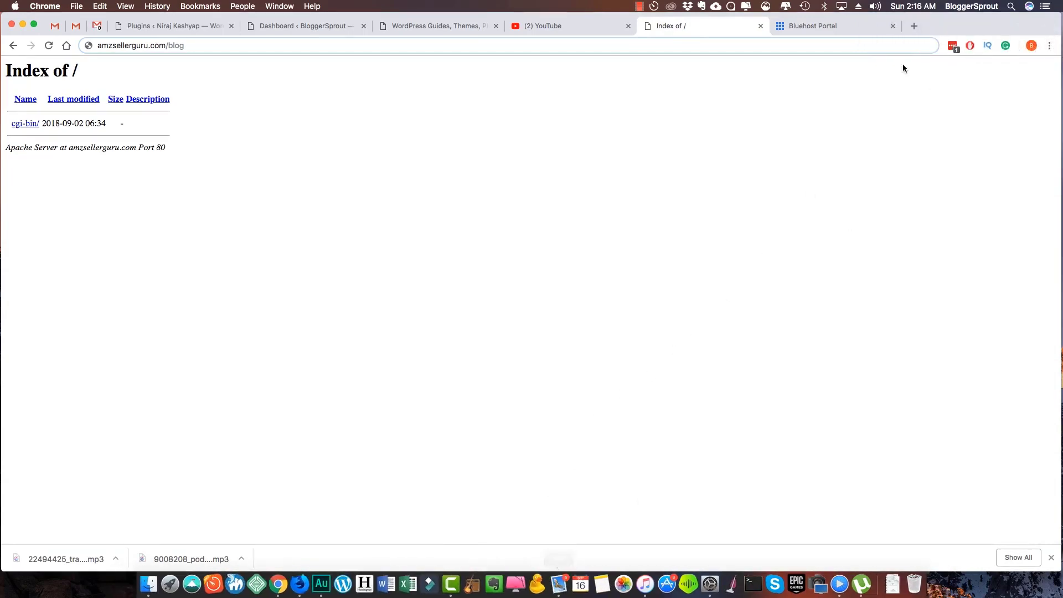
pyautogui.click(813, 25)
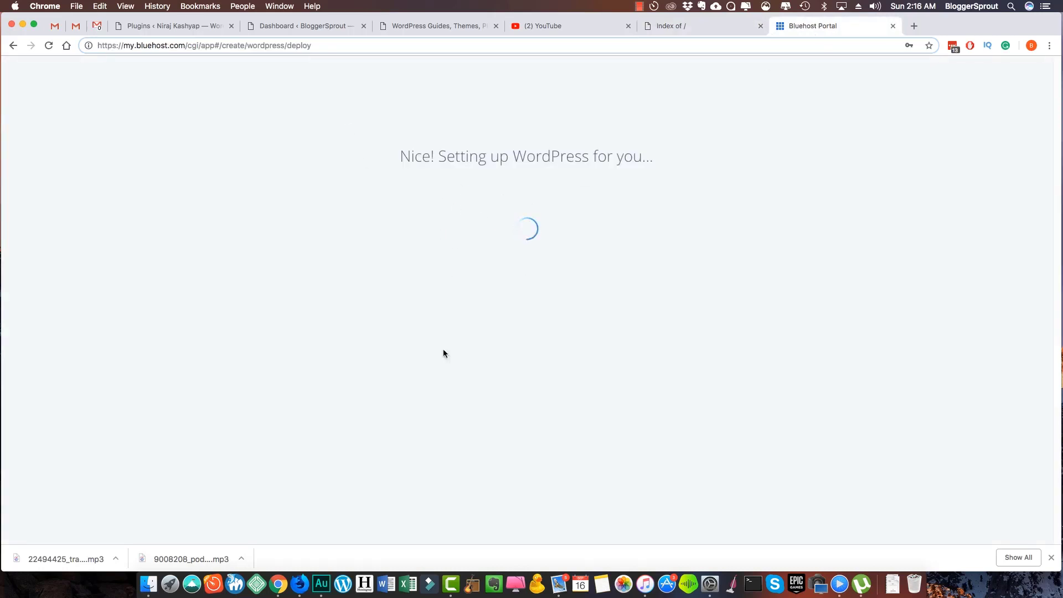
pyautogui.click(553, 594)
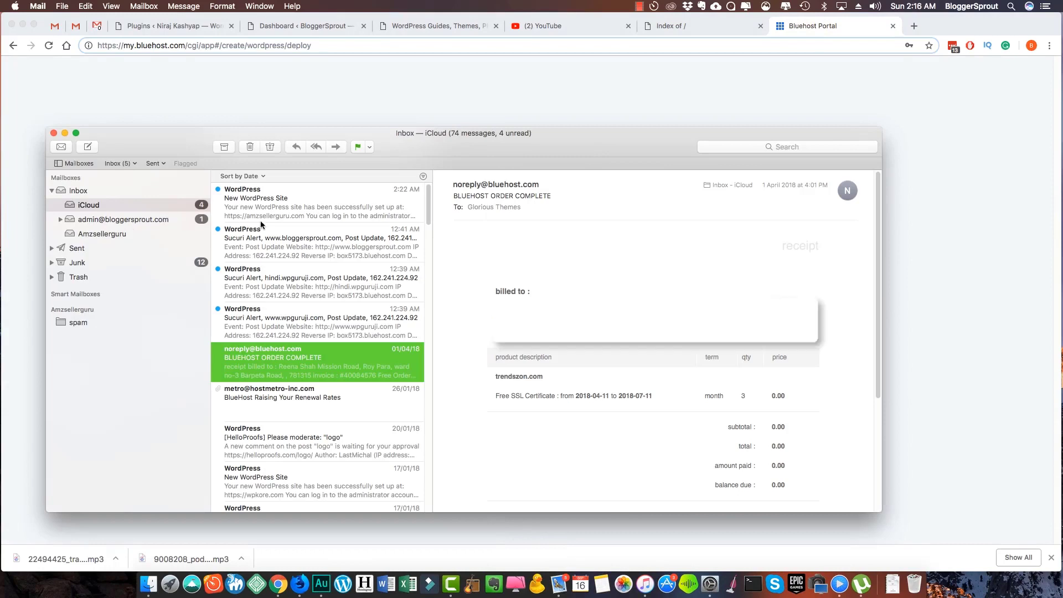
# Read the login details in the New WordPress Site email, then return to the amzsellerguru.com listing
pyautogui.click(300, 208)
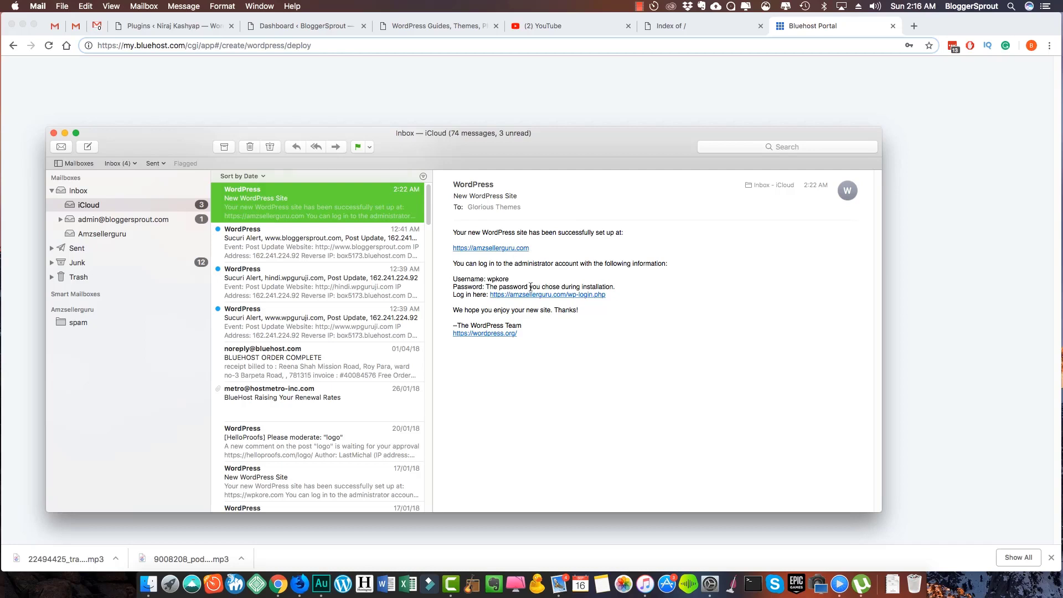
pyautogui.moveTo(531, 287); pyautogui.dragTo(606, 286)
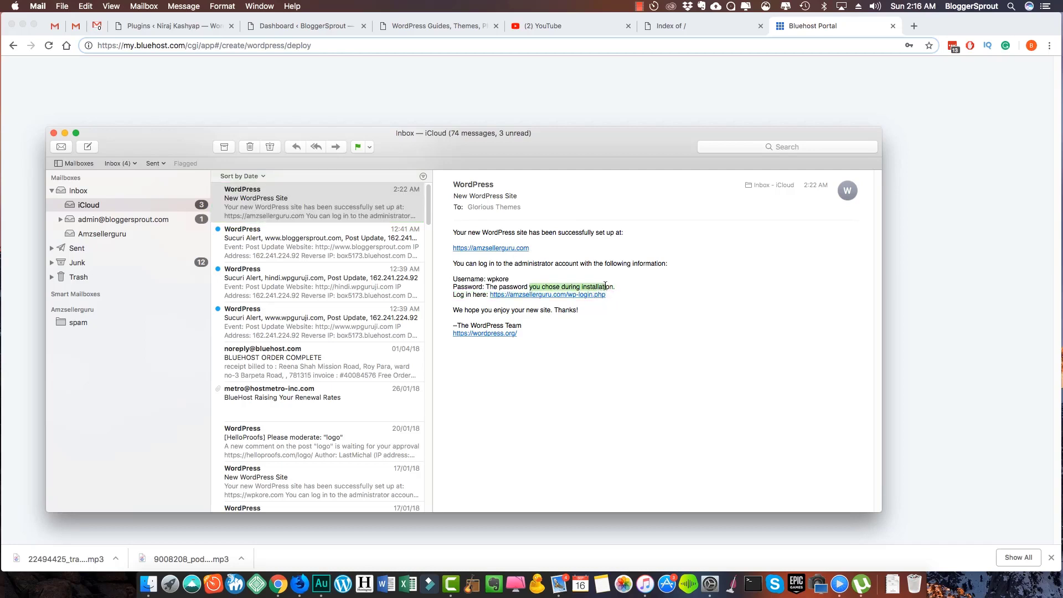
pyautogui.press('super+Tab')
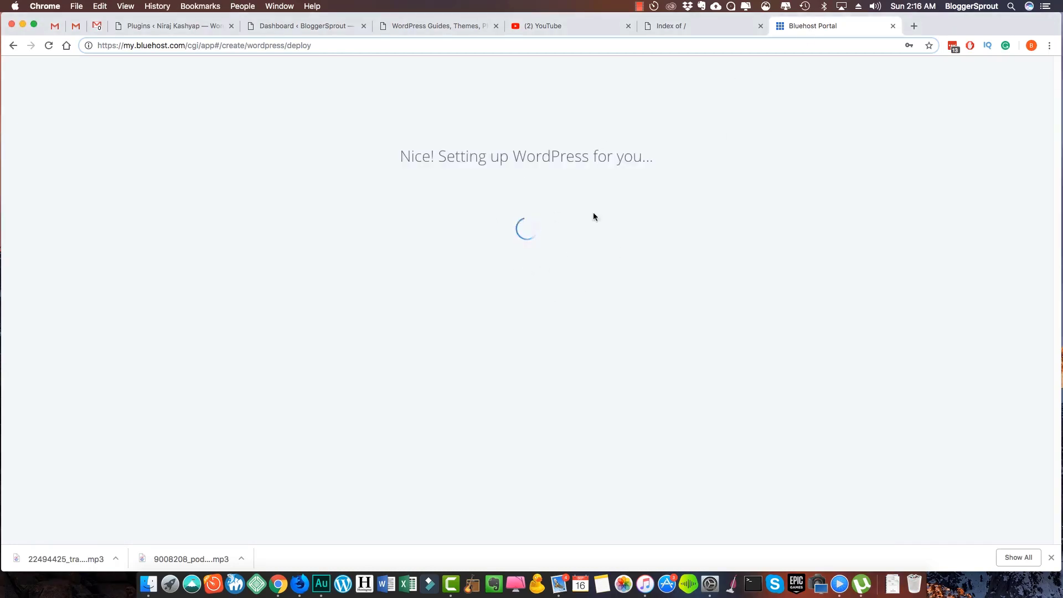
pyautogui.click(560, 585)
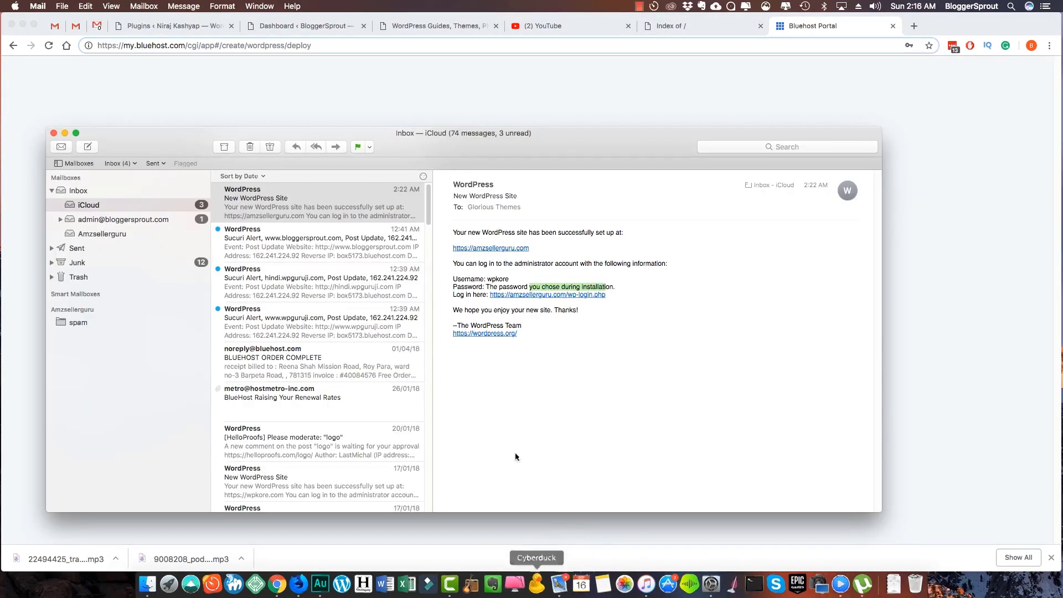
pyautogui.click(946, 281)
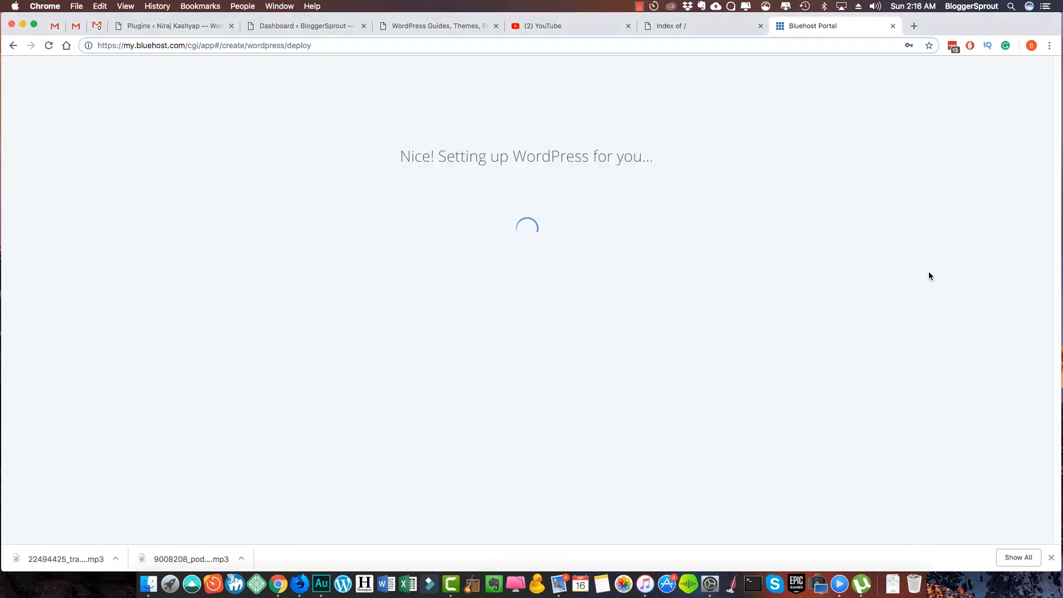
pyautogui.click(693, 29)
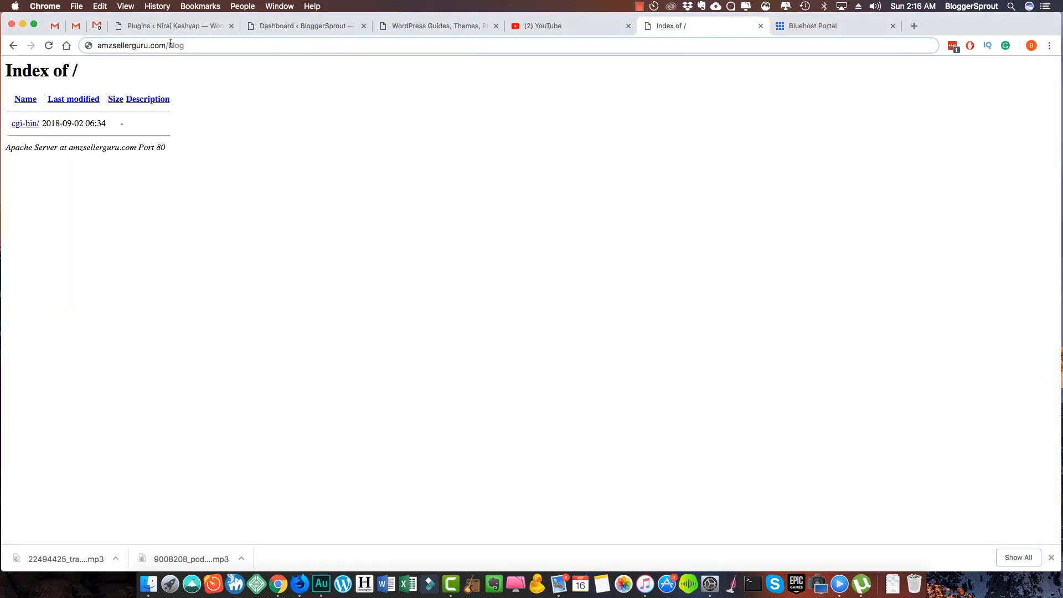
# Load amzsellerguru.com without /blog, open its Admin Login, and return to Bluehost's installation details
pyautogui.press('BackSpace')
pyautogui.press('Return')
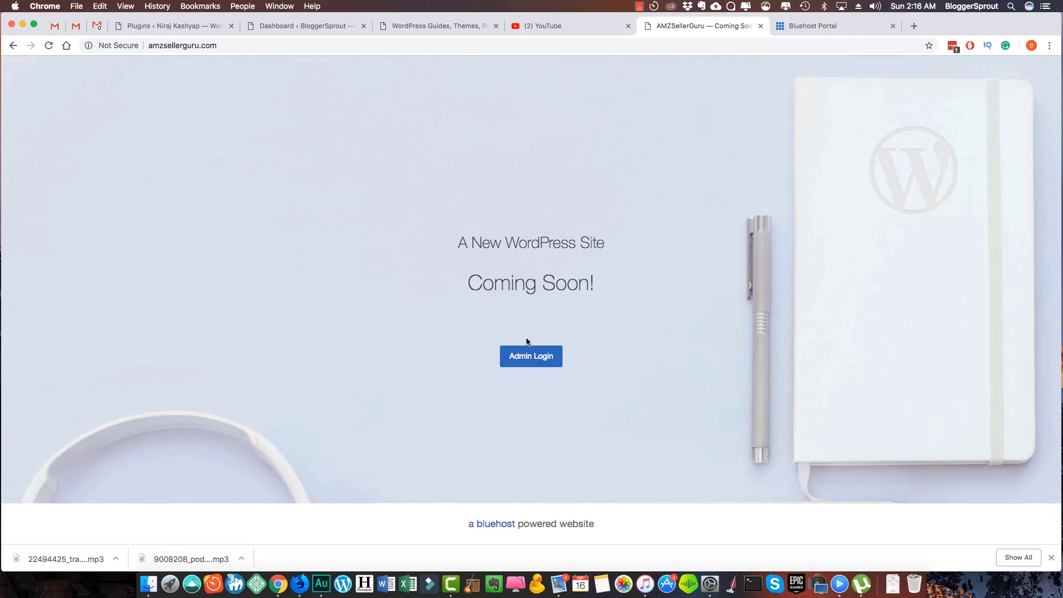
pyautogui.click(554, 350)
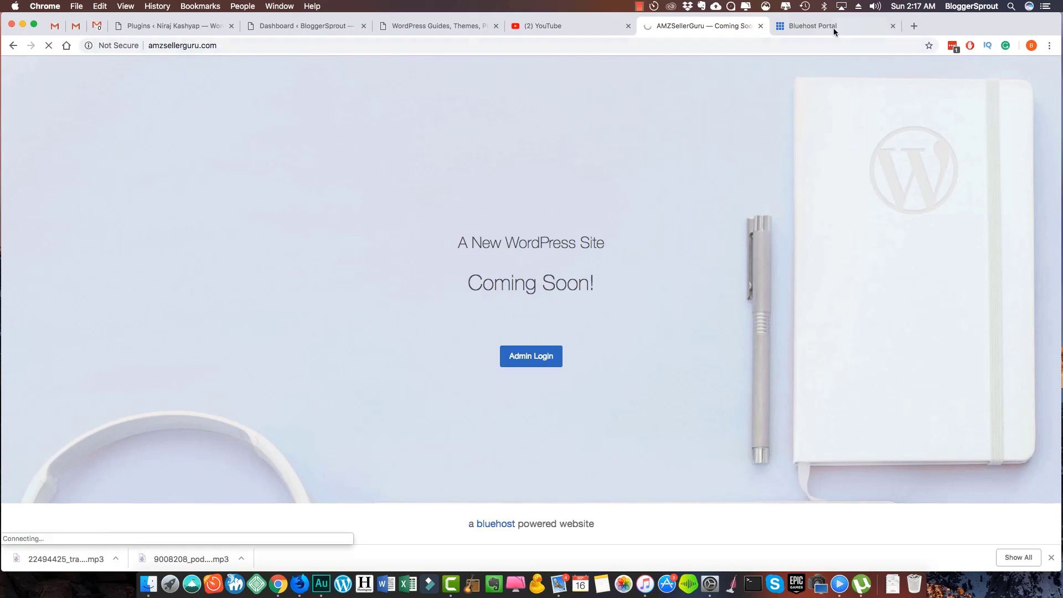
pyautogui.click(833, 26)
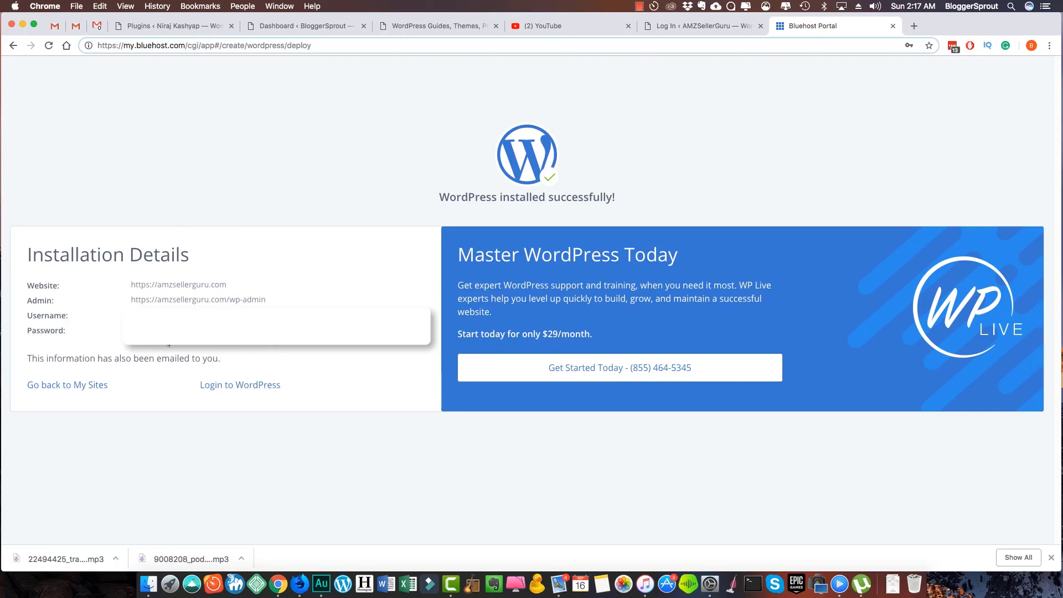
# Copy the installation password and log in to the new site's admin with Remember Me ticked
pyautogui.rightClick(230, 331)
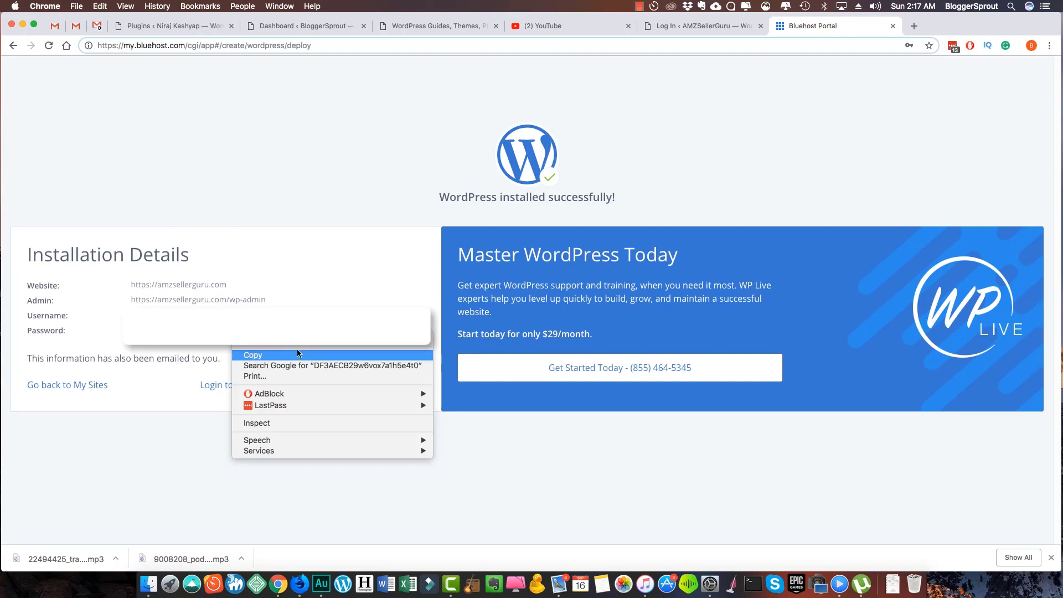
pyautogui.click(253, 354)
pyautogui.click(693, 26)
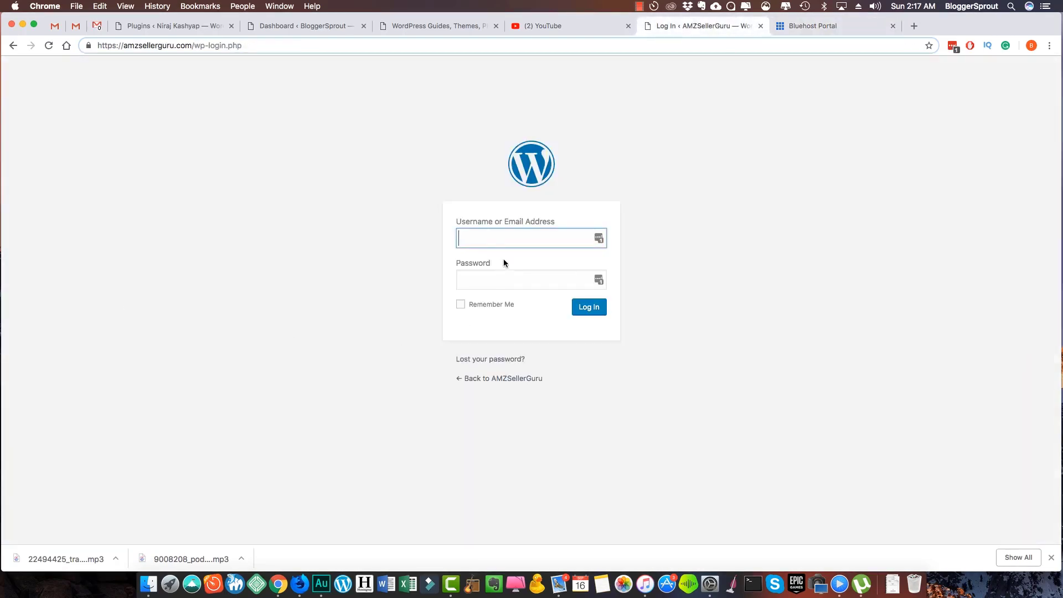
pyautogui.press('super+v')
pyautogui.click(523, 280)
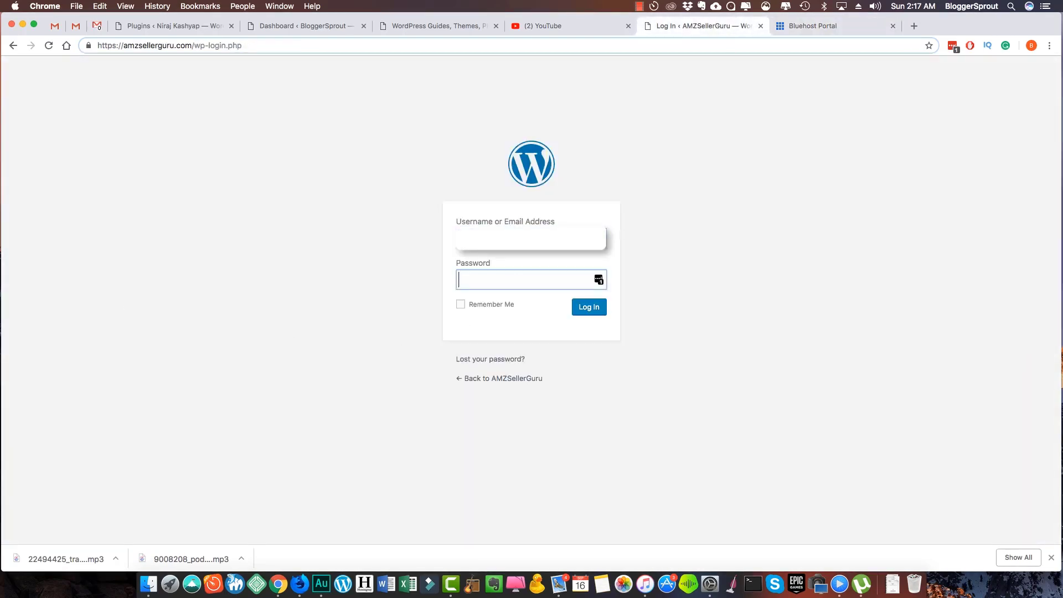
pyautogui.press('super+v')
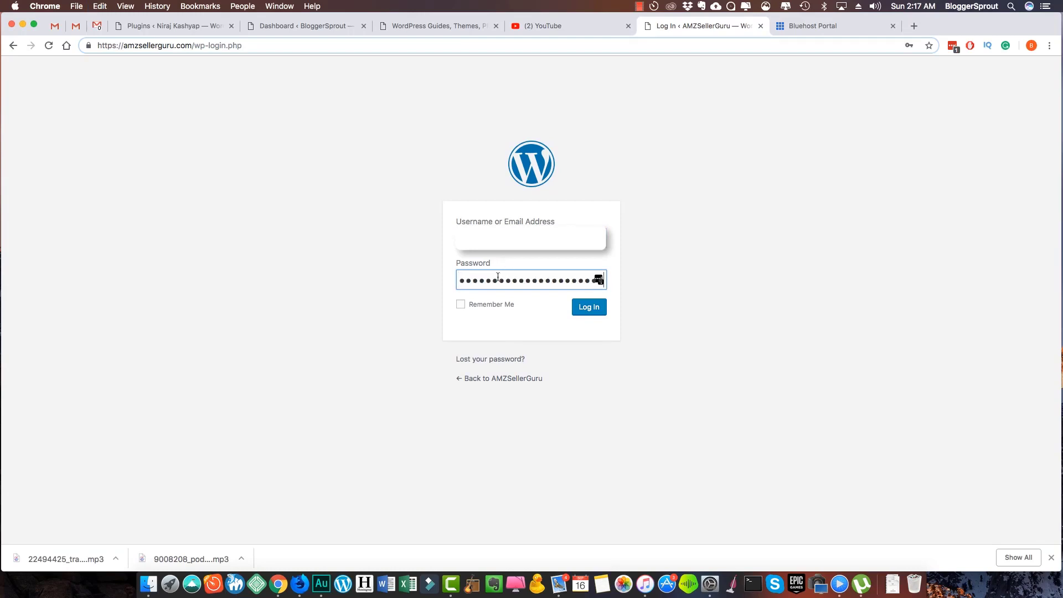
pyautogui.click(478, 305)
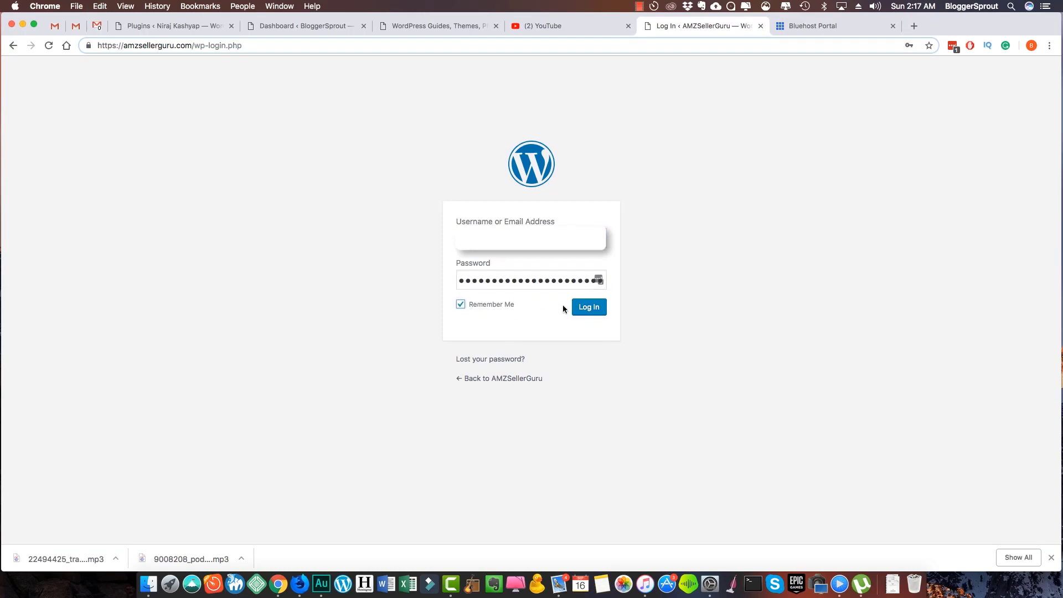
pyautogui.click(596, 307)
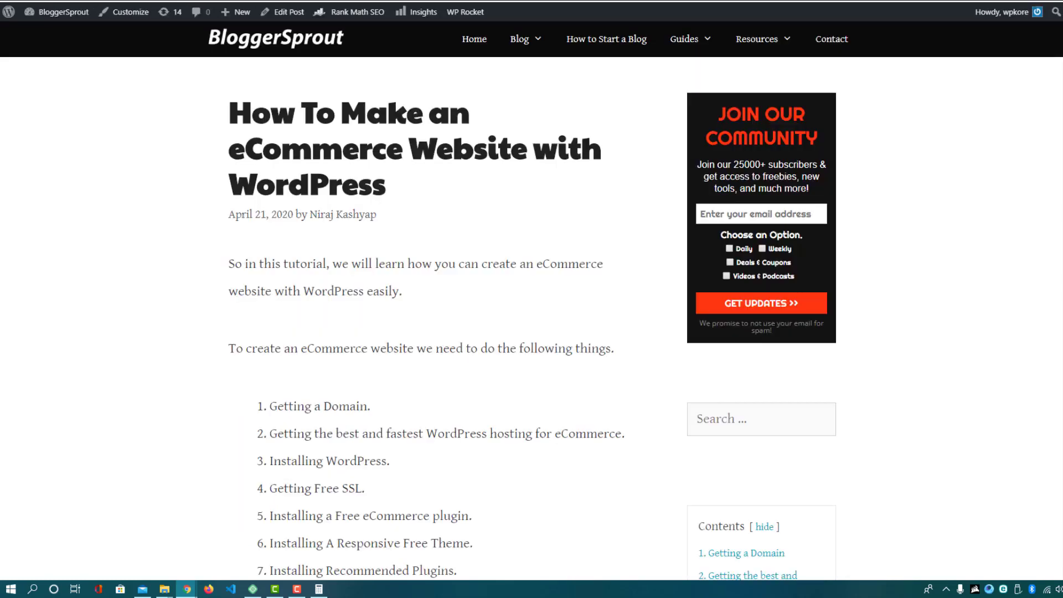
pyautogui.scroll(-5, 472, 209)
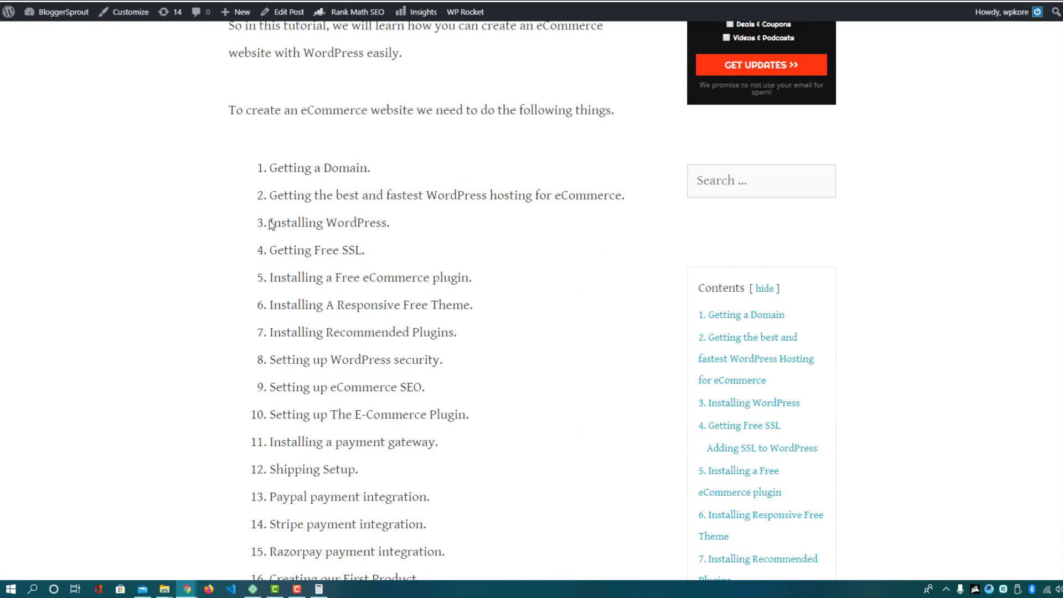
pyautogui.moveTo(282, 222); pyautogui.dragTo(381, 240)
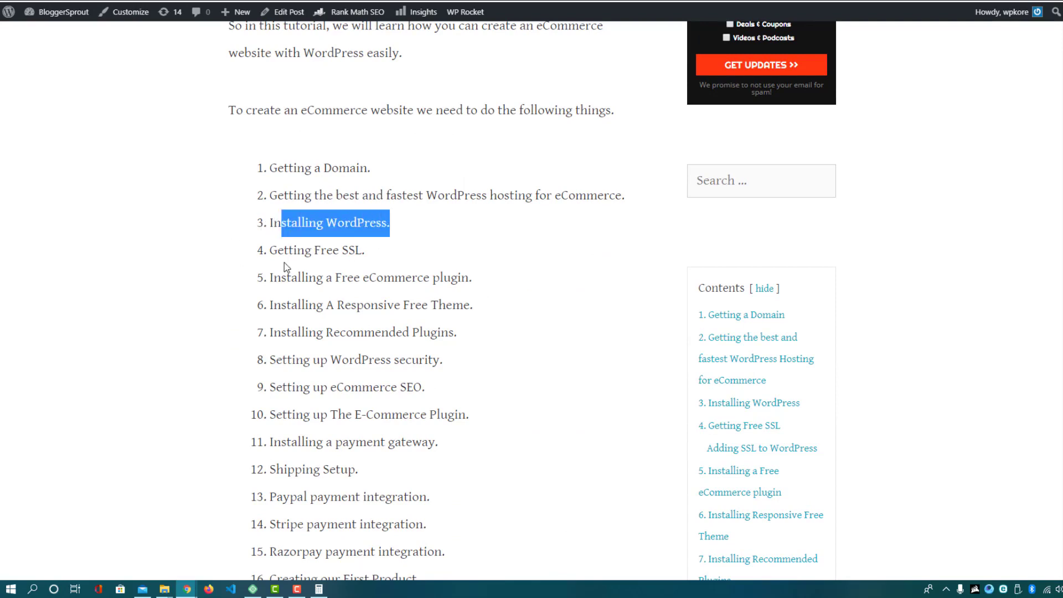
pyautogui.moveTo(283, 251); pyautogui.dragTo(339, 252)
pyautogui.click(350, 250)
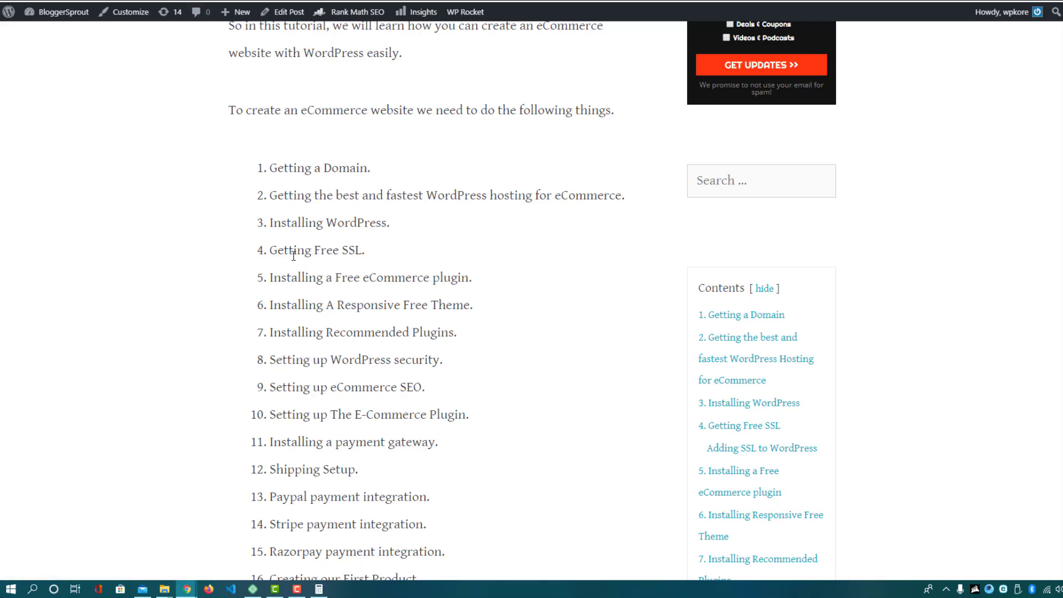
pyautogui.moveTo(267, 277); pyautogui.dragTo(274, 276)
pyautogui.click(282, 281)
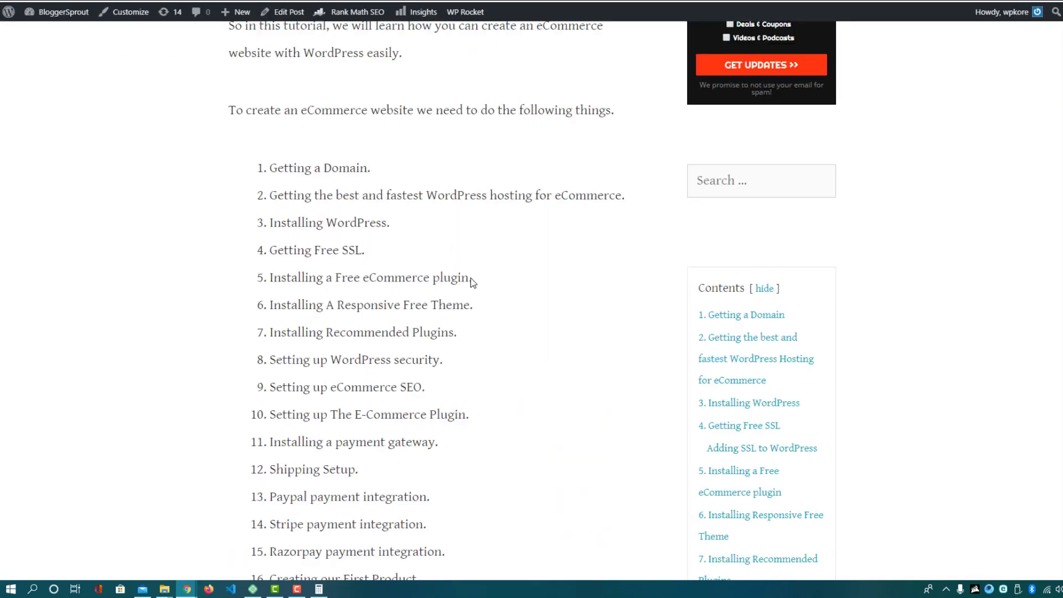
pyautogui.scroll(-20, 470, 282)
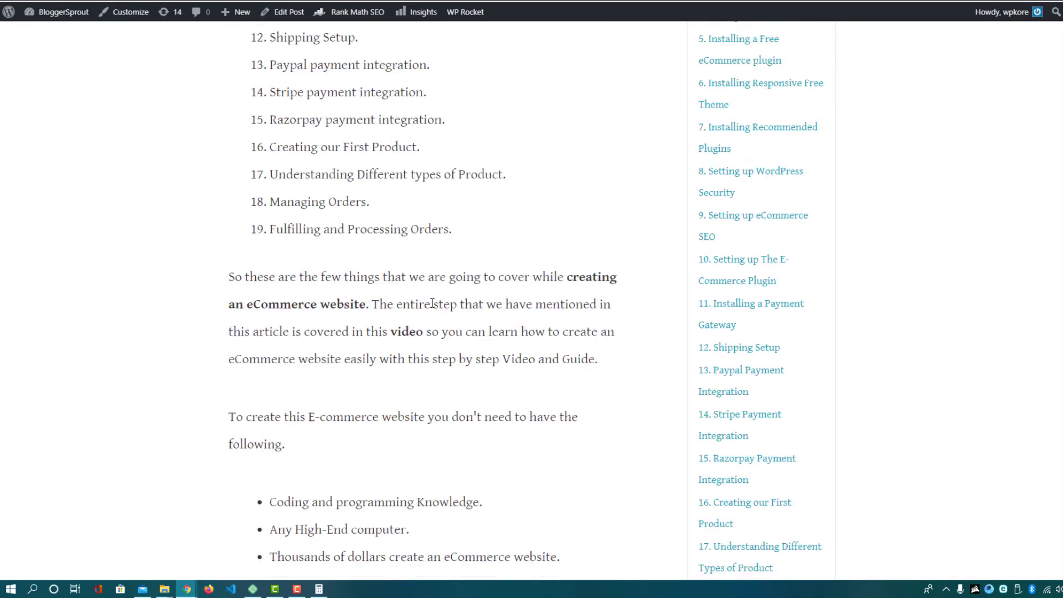
pyautogui.scroll(-17, 433, 305)
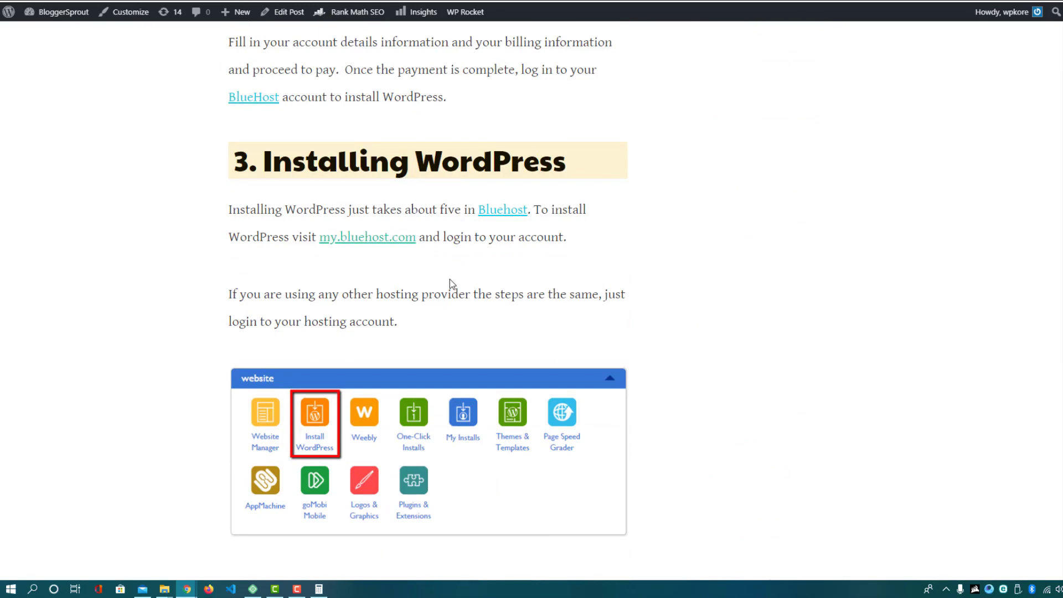
pyautogui.scroll(-20, 450, 279)
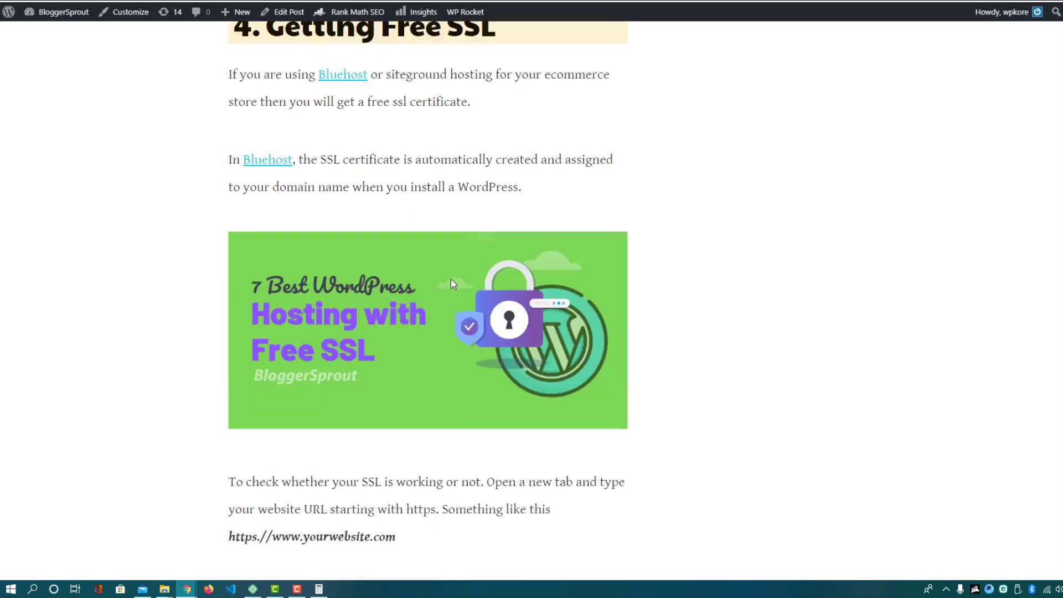
pyautogui.scroll(8, 451, 280)
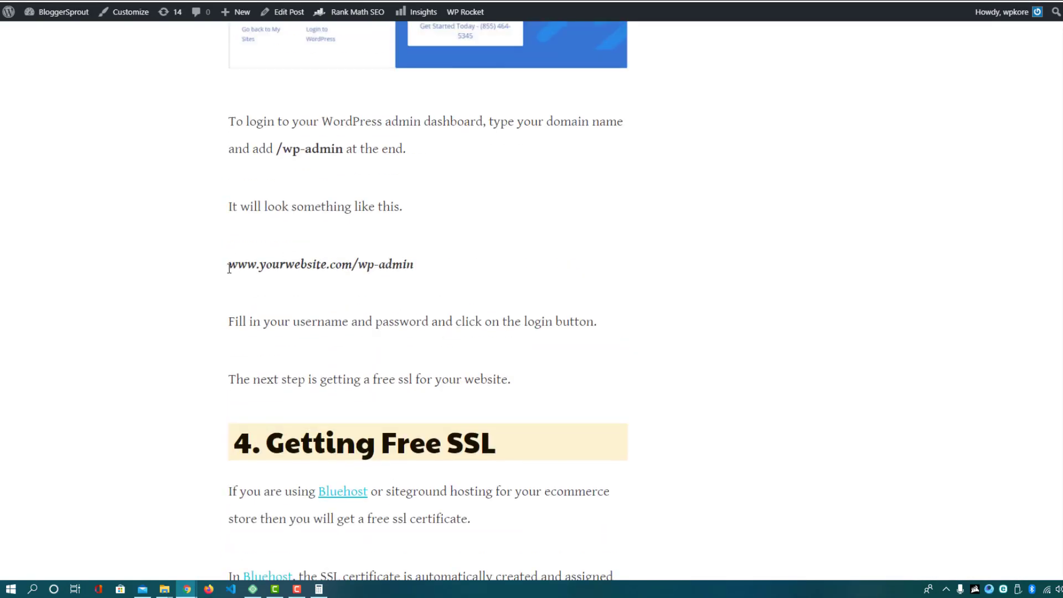
pyautogui.moveTo(230, 264); pyautogui.dragTo(421, 275)
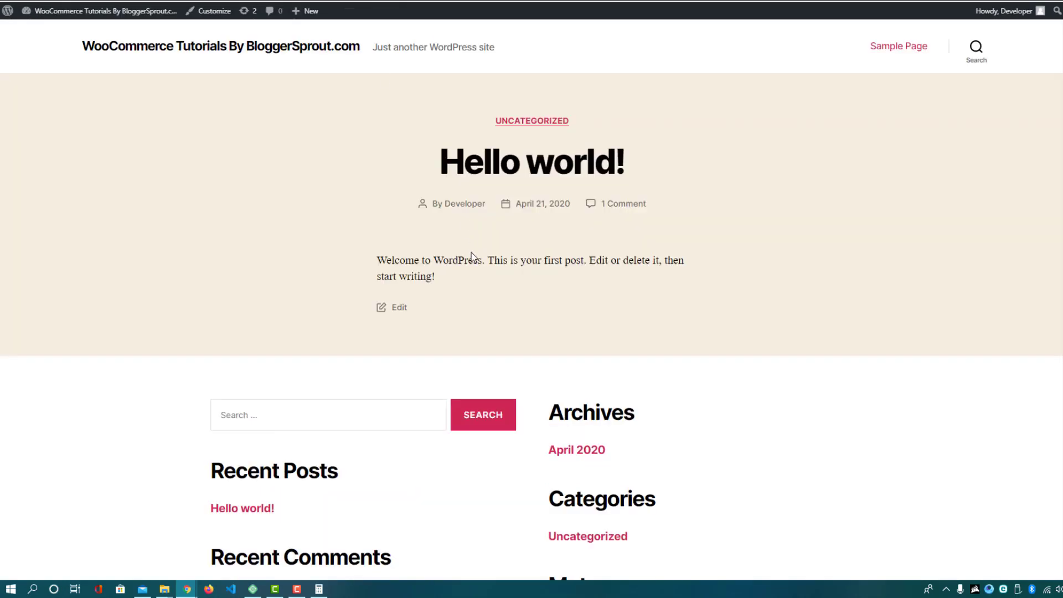
pyautogui.scroll(-4, 471, 253)
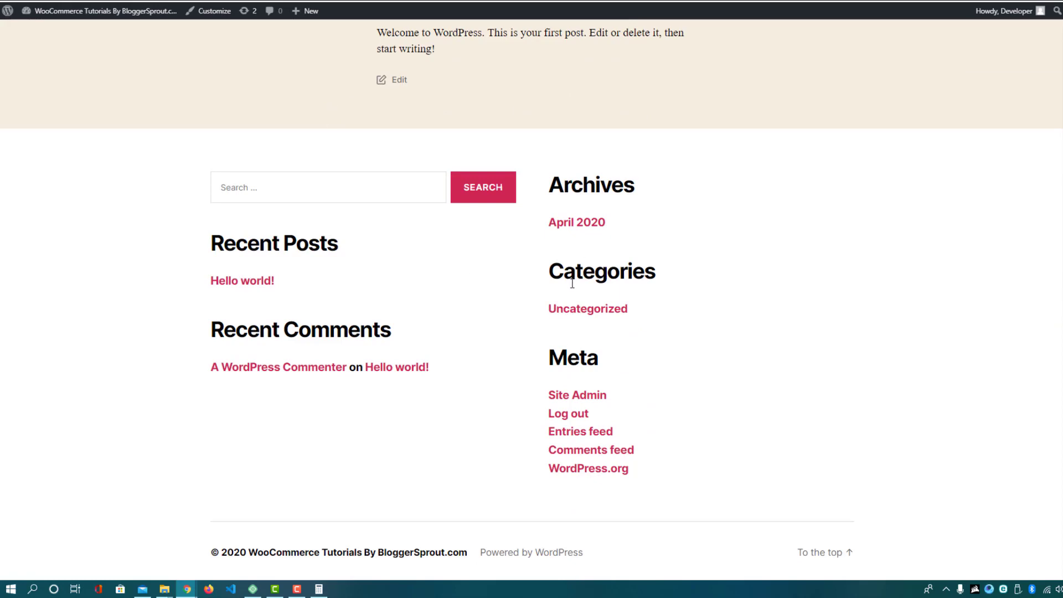
pyautogui.scroll(4, 235, 81)
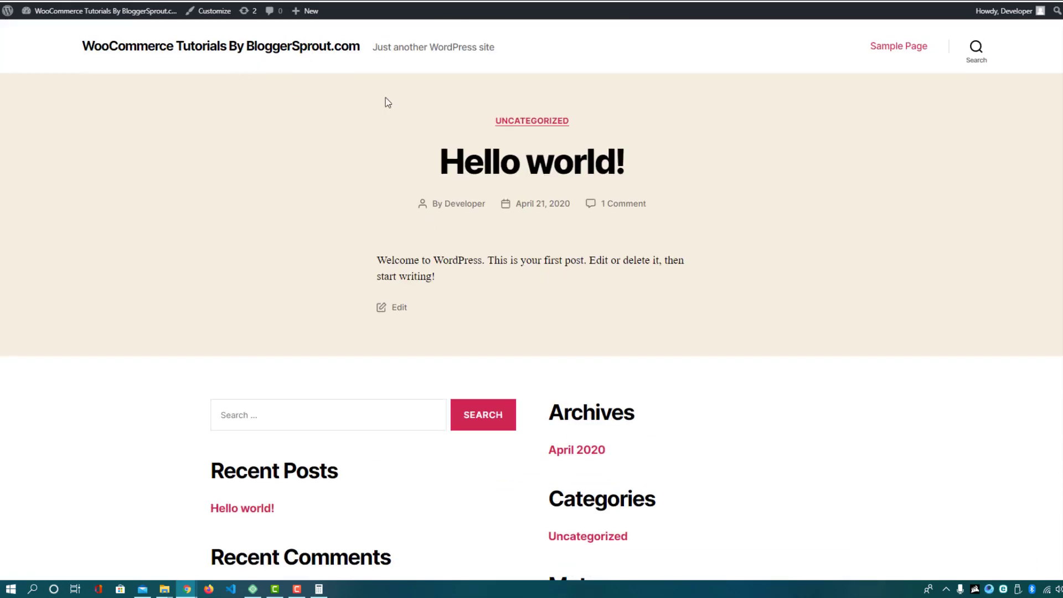
pyautogui.scroll(-4, 480, 146)
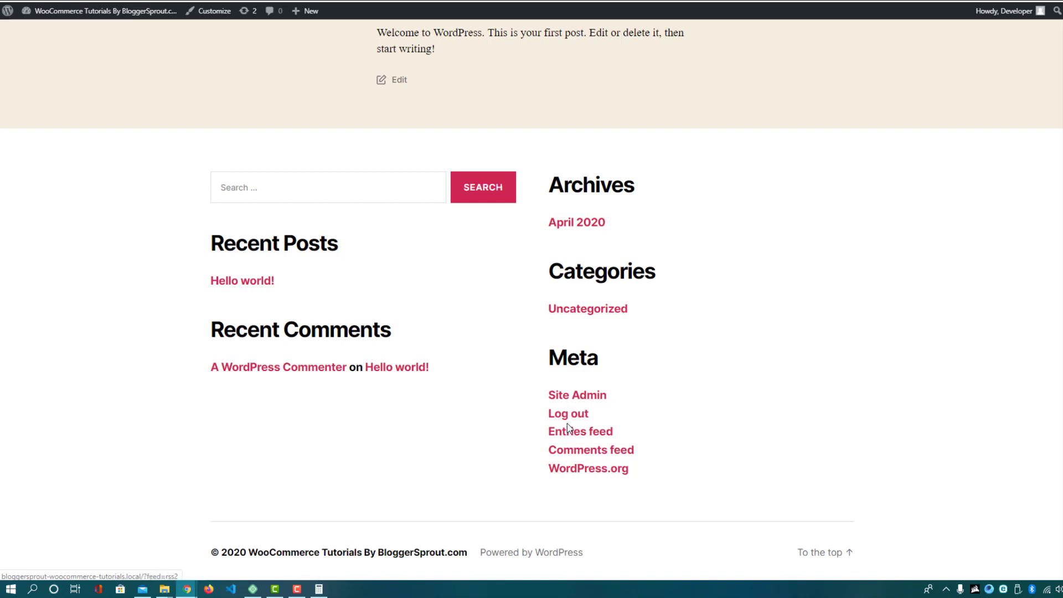
# Hide the Site Health, At a Glance, Activity, Quick Draft, Events and News, and Welcome dashboard boxes
pyautogui.click(566, 399)
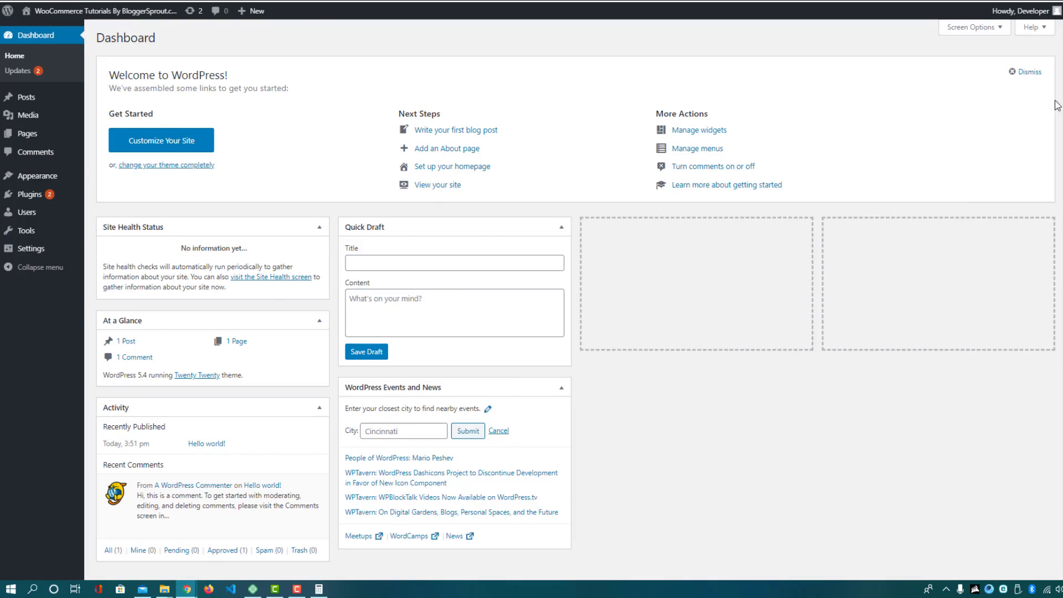
pyautogui.click(976, 29)
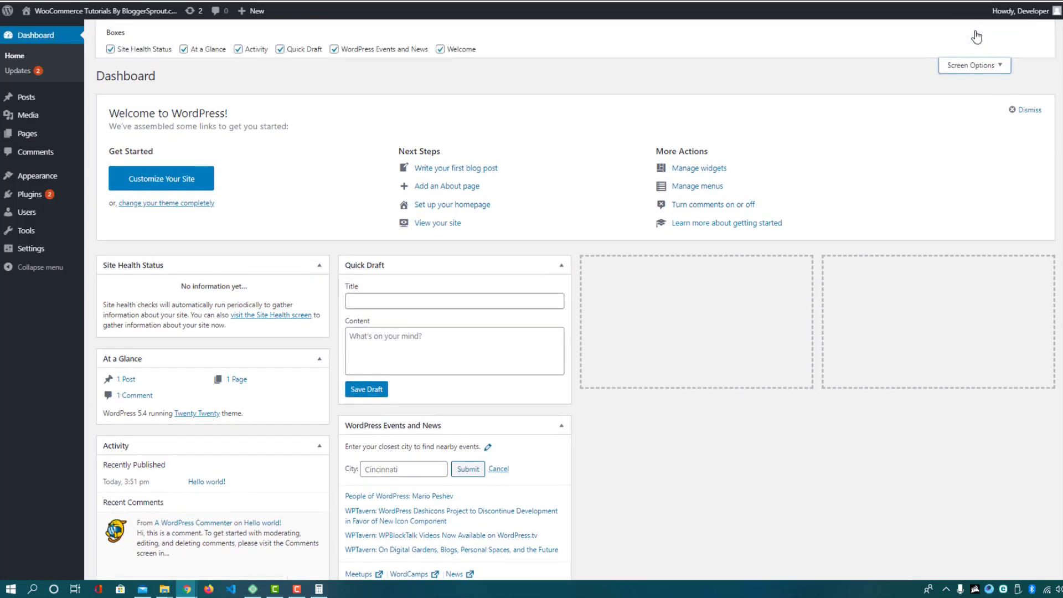
pyautogui.click(155, 49)
pyautogui.click(194, 50)
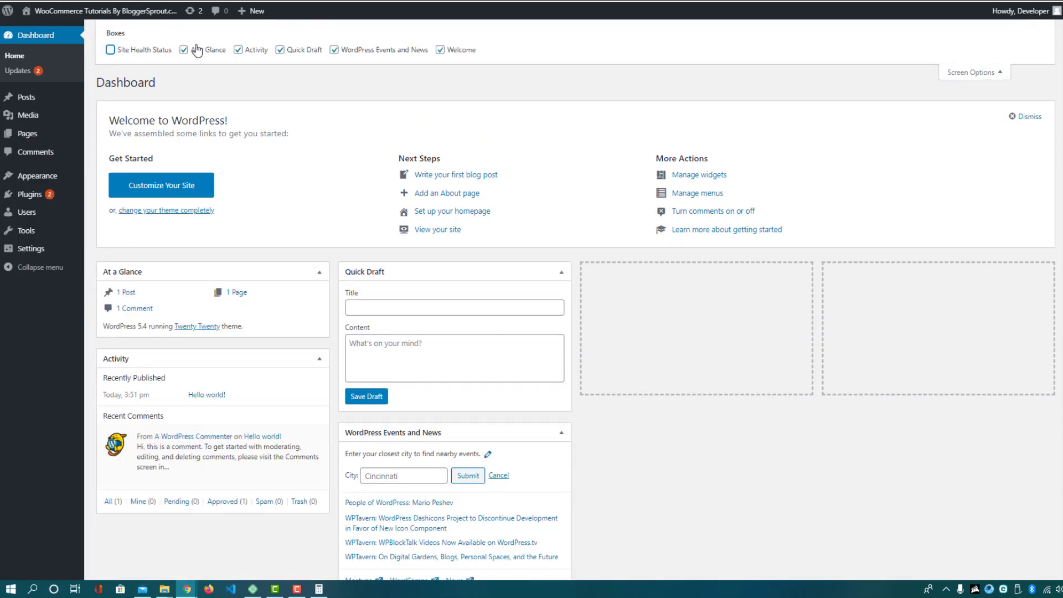
pyautogui.click(244, 49)
pyautogui.click(302, 51)
pyautogui.click(340, 52)
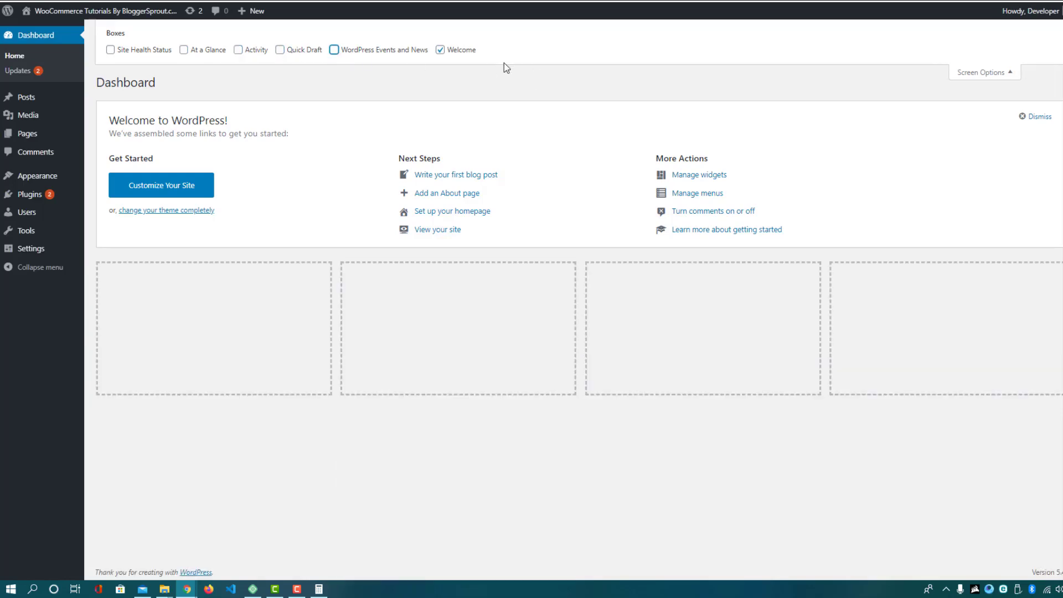
pyautogui.click(462, 51)
pyautogui.click(972, 73)
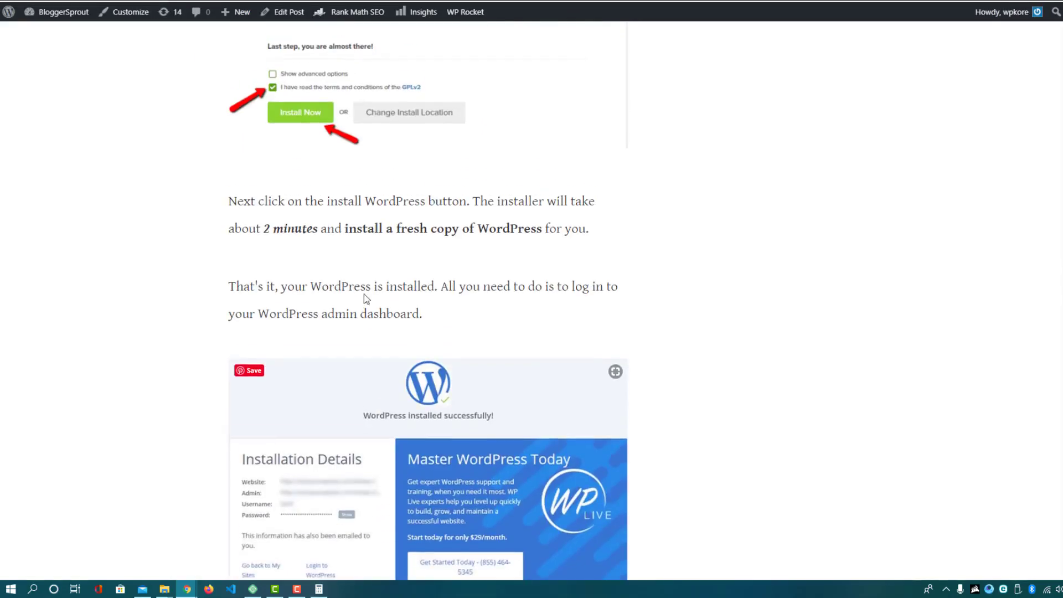
pyautogui.scroll(15, 760, 166)
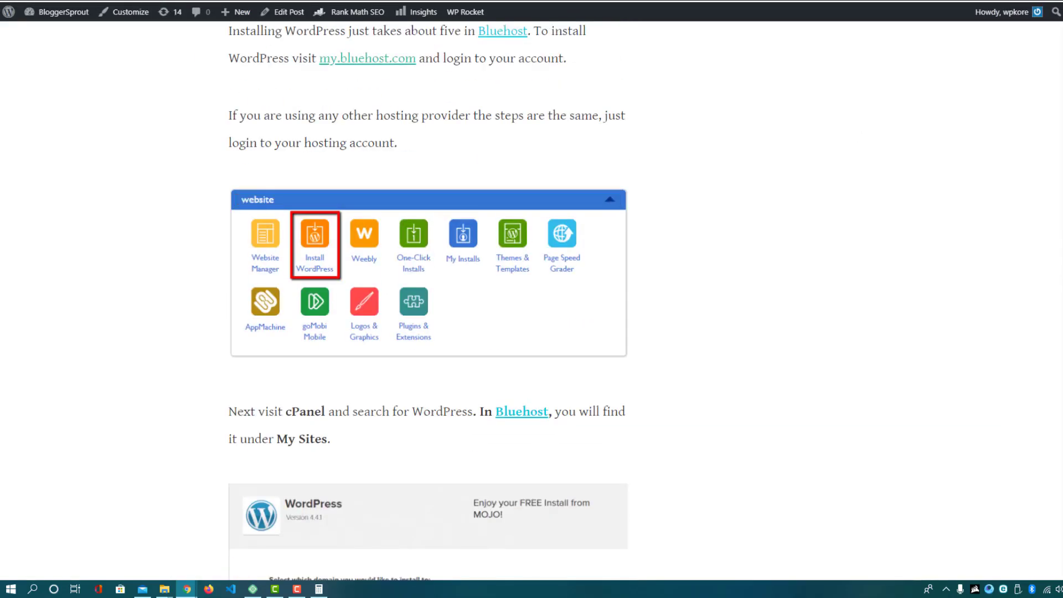
pyautogui.scroll(20, 1047, 43)
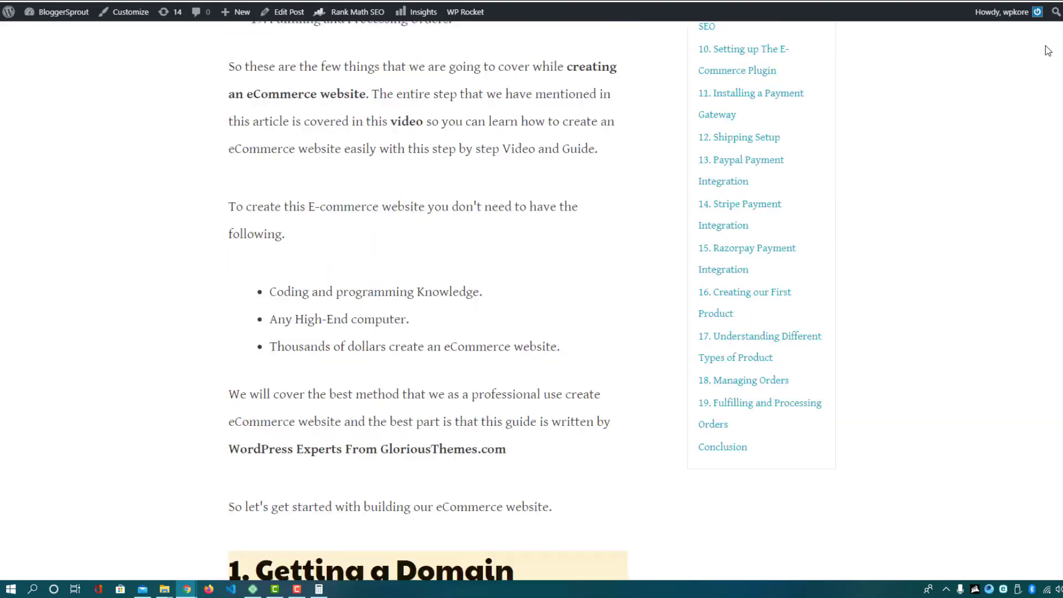
pyautogui.scroll(4, 1045, 39)
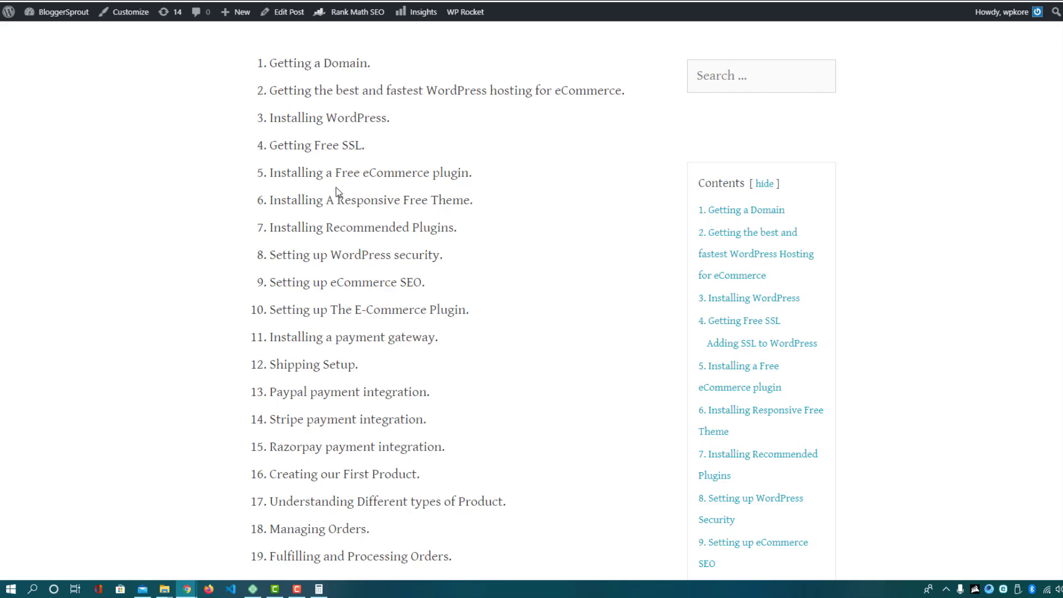
# Highlight the article's fifth setup step about the eCommerce plugin
pyautogui.moveTo(273, 176); pyautogui.dragTo(404, 172)
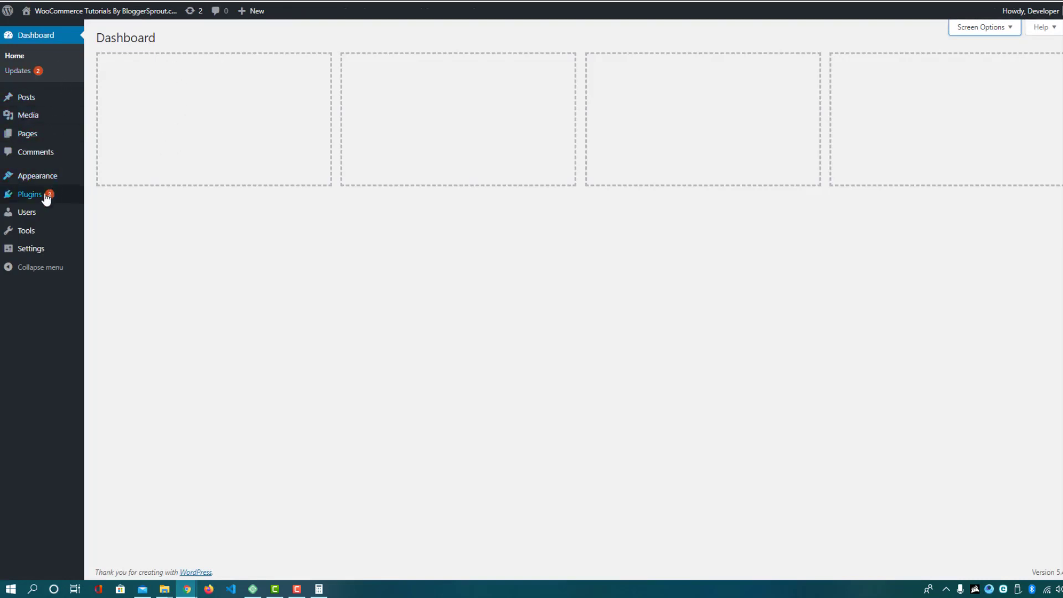
# Search the plugin directory for 'woocommerce' from Plugins > Add New
pyautogui.moveTo(38, 203)
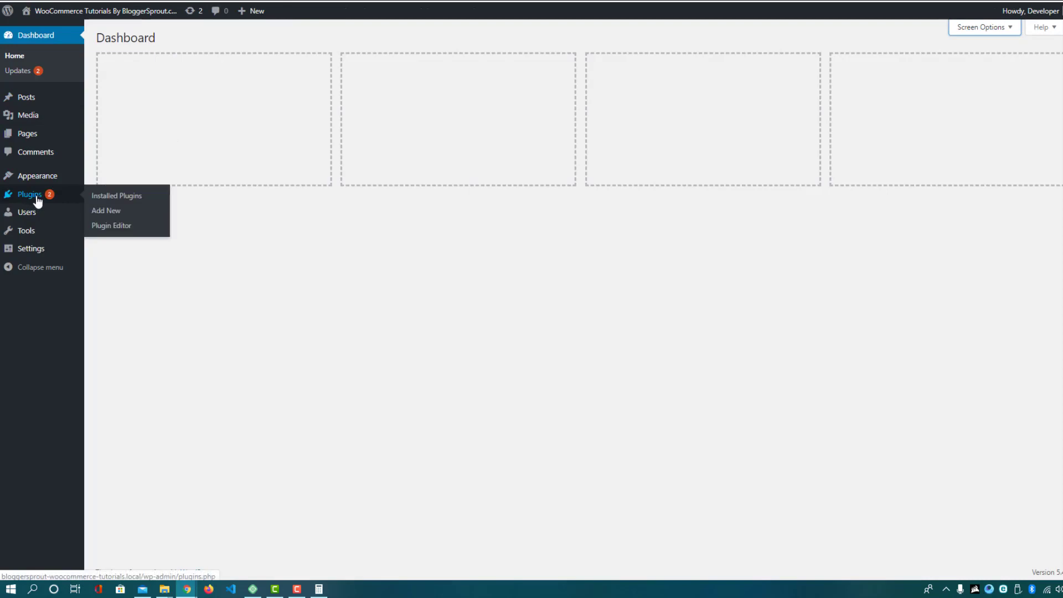
pyautogui.click(110, 214)
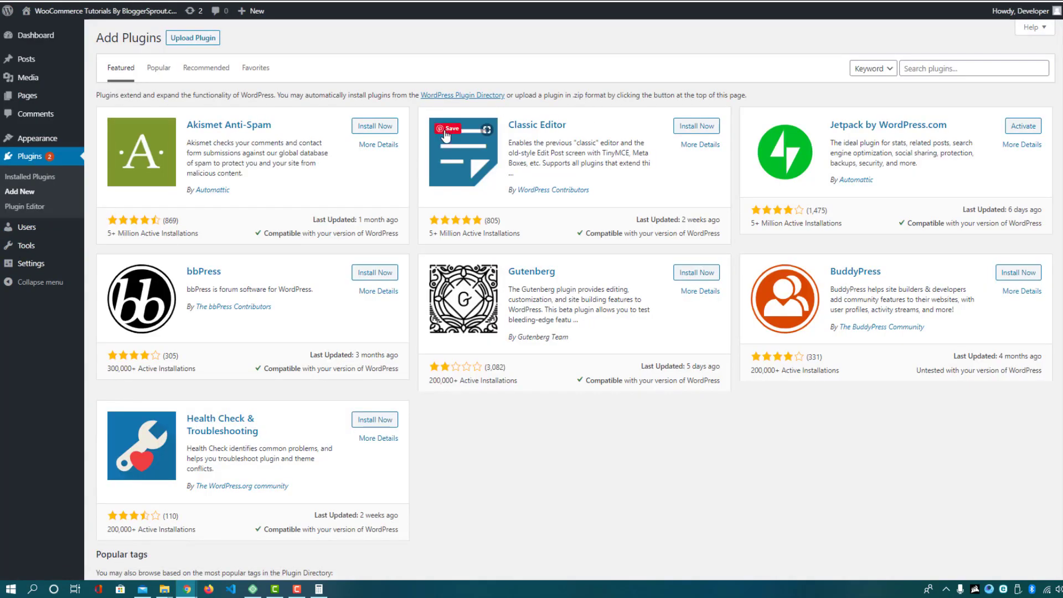
pyautogui.click(934, 70)
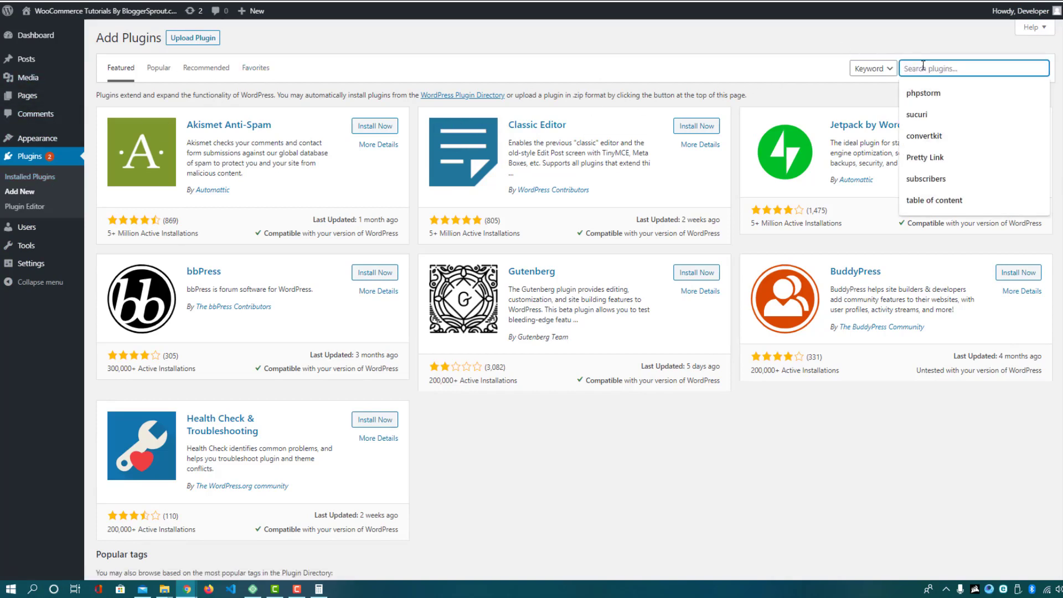
pyautogui.write('wooco')
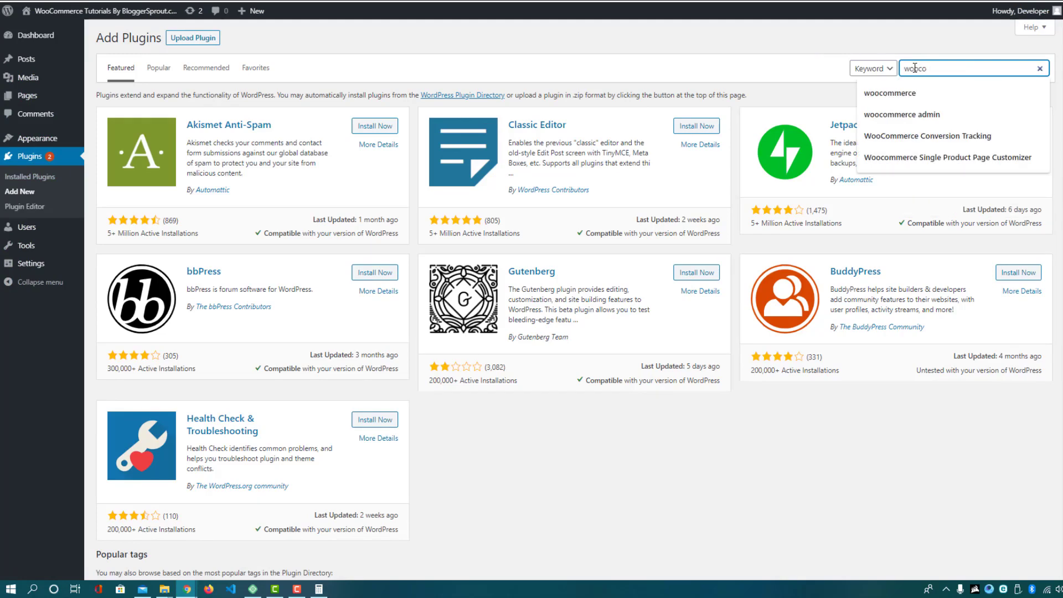
pyautogui.press('Down')
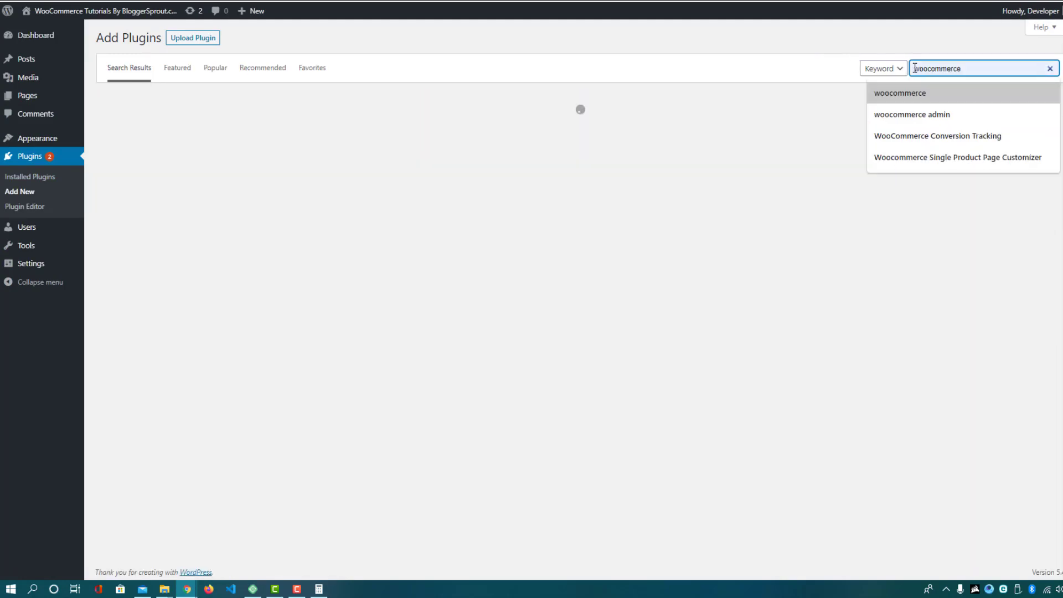
pyautogui.press('Return')
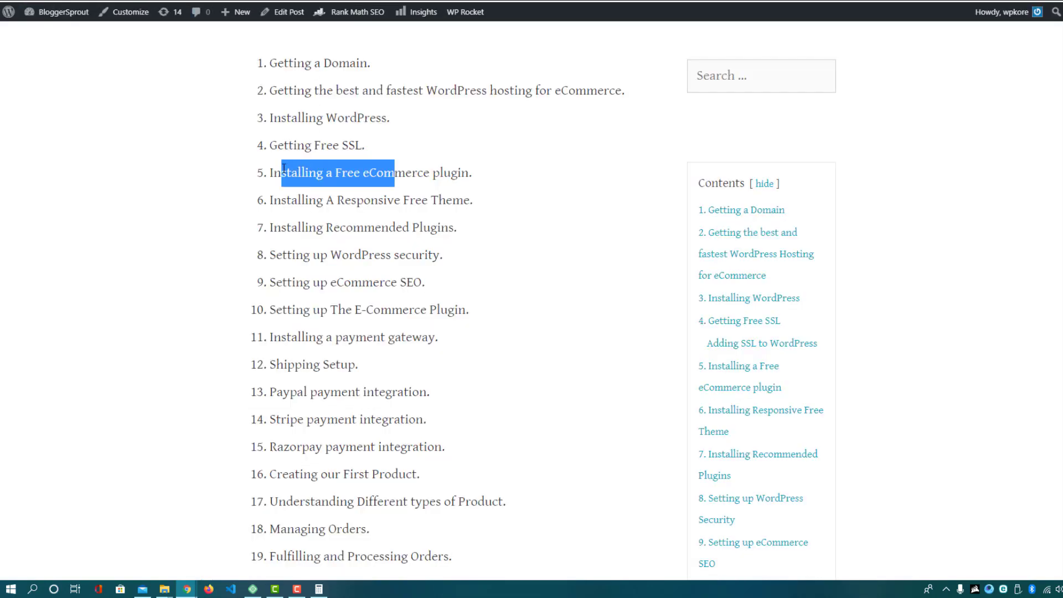
# Highlight the fifth and sixth steps about the eCommerce plugin and responsive theme
pyautogui.click(271, 171)
pyautogui.moveTo(282, 172); pyautogui.dragTo(451, 175)
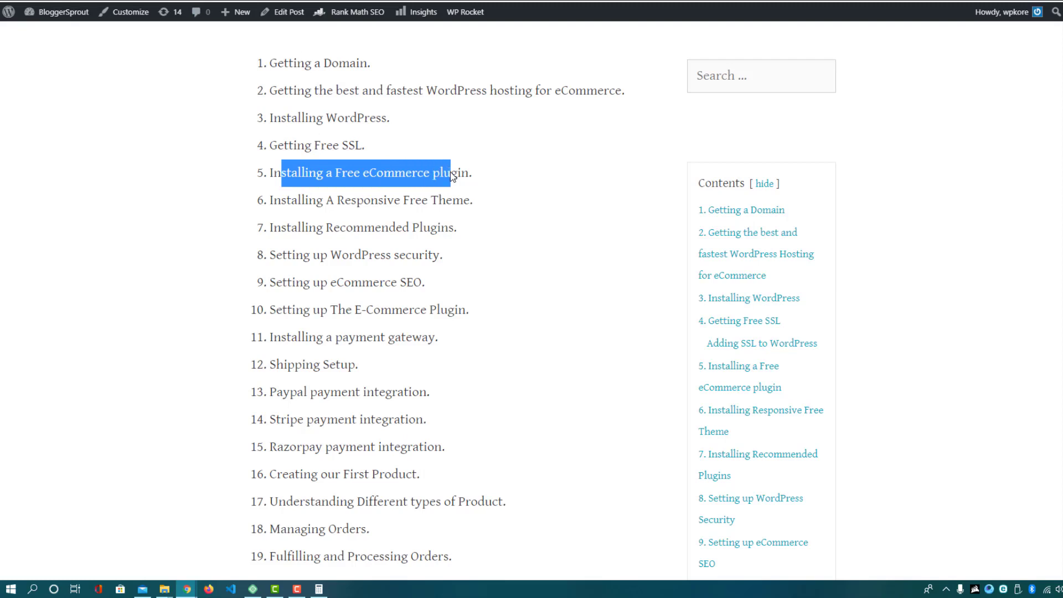
pyautogui.click(309, 218)
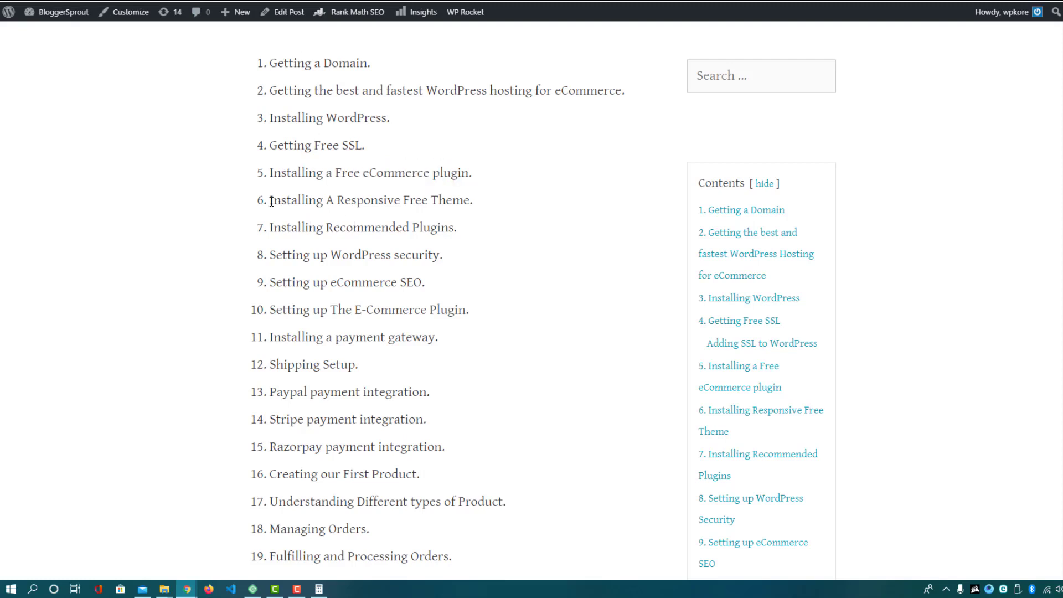
pyautogui.moveTo(281, 199); pyautogui.dragTo(466, 201)
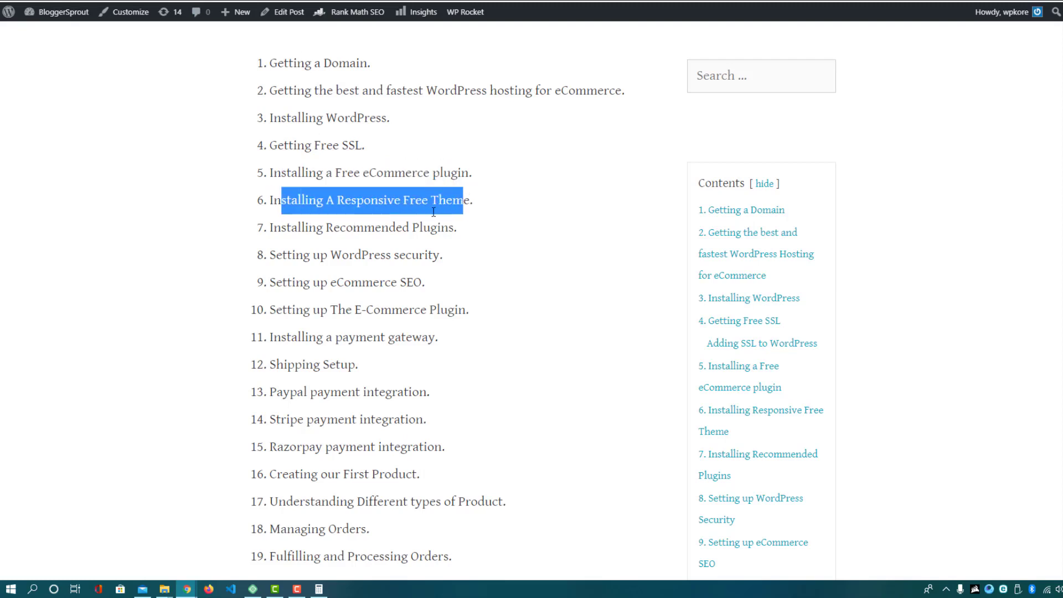
# Scroll to and highlight the '6. Installing Responsive Free Theme' heading, then read on
pyautogui.scroll(-10, 352, 221)
pyautogui.scroll(-20, 357, 224)
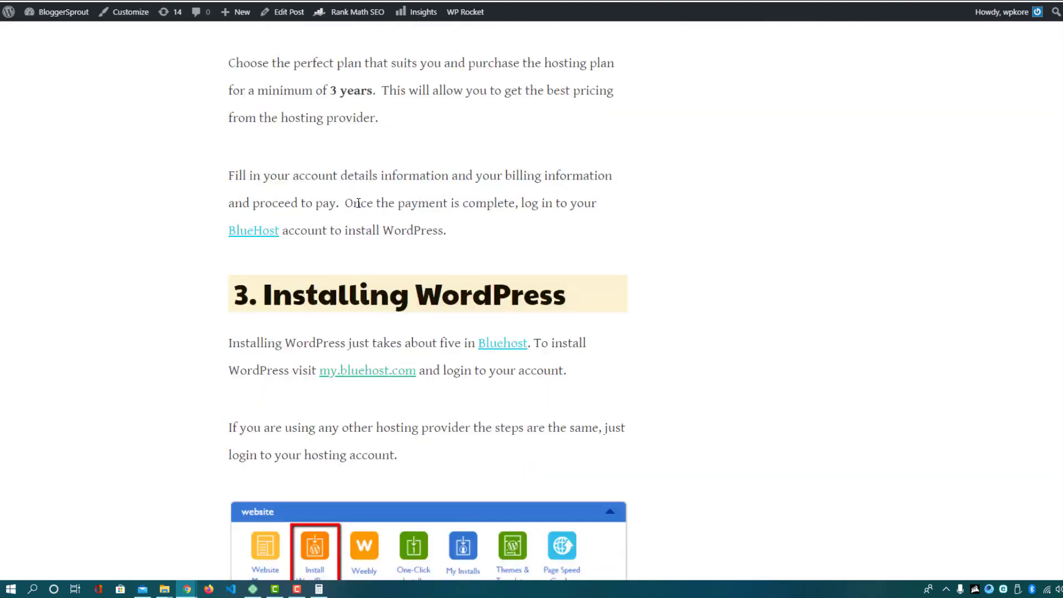
pyautogui.scroll(-15, 375, 224)
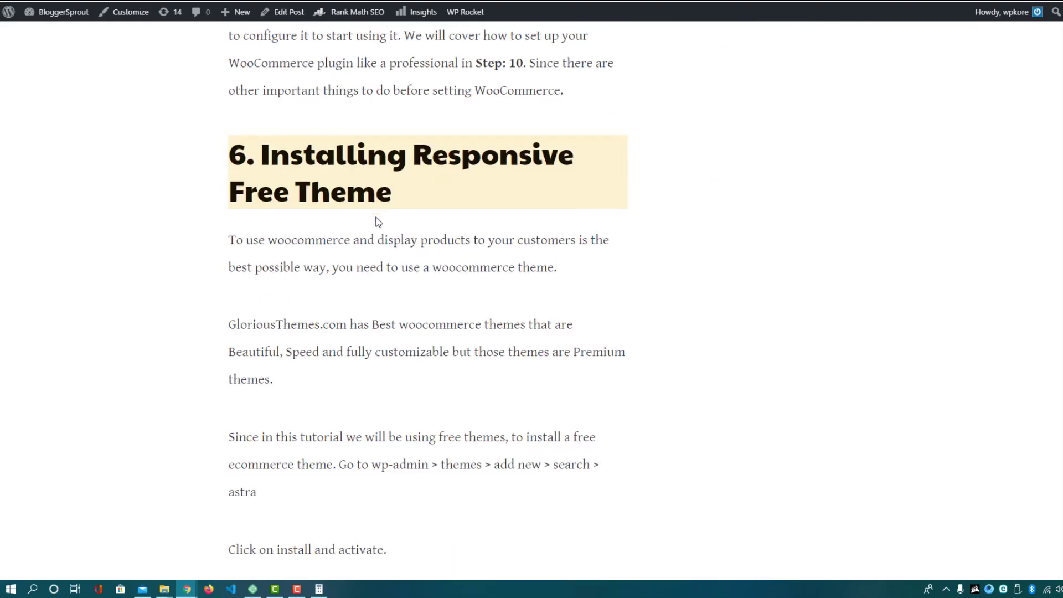
pyautogui.scroll(1, 332, 232)
pyautogui.moveTo(261, 219); pyautogui.dragTo(399, 252)
pyautogui.scroll(-15, 398, 252)
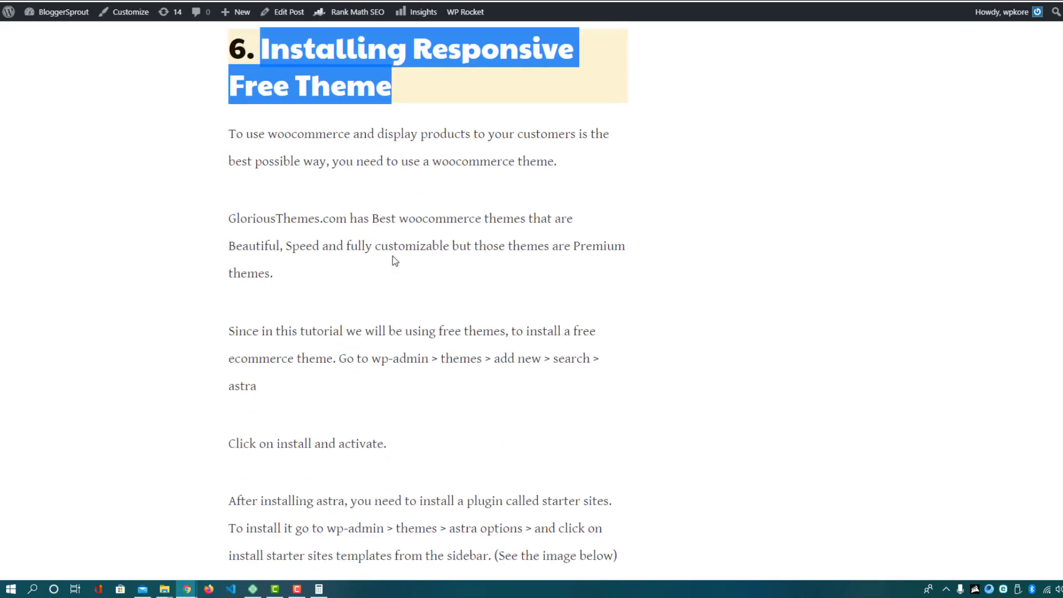
pyautogui.scroll(-2, 395, 257)
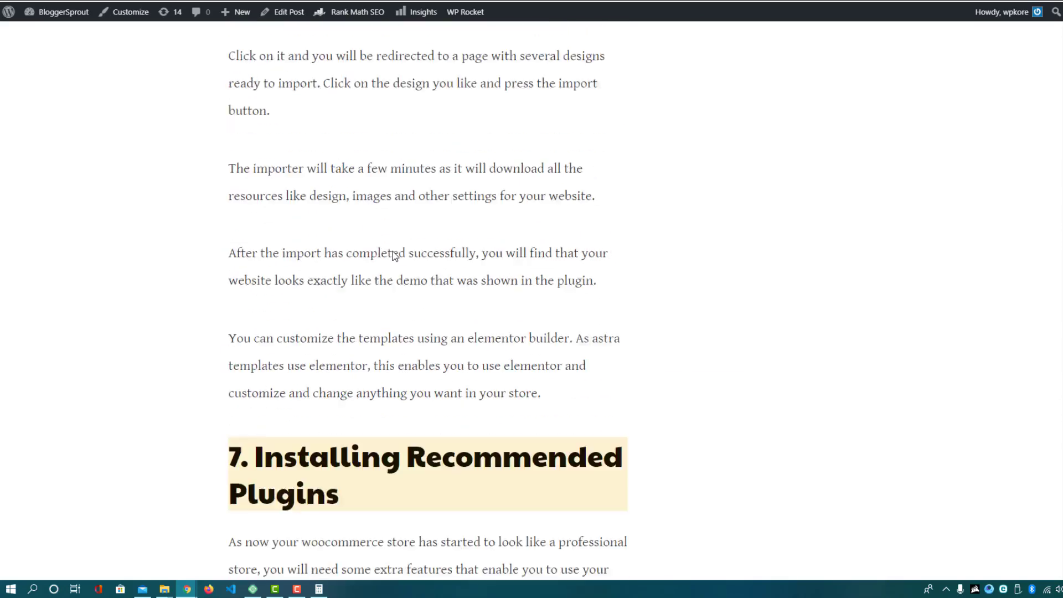
pyautogui.scroll(1, 395, 258)
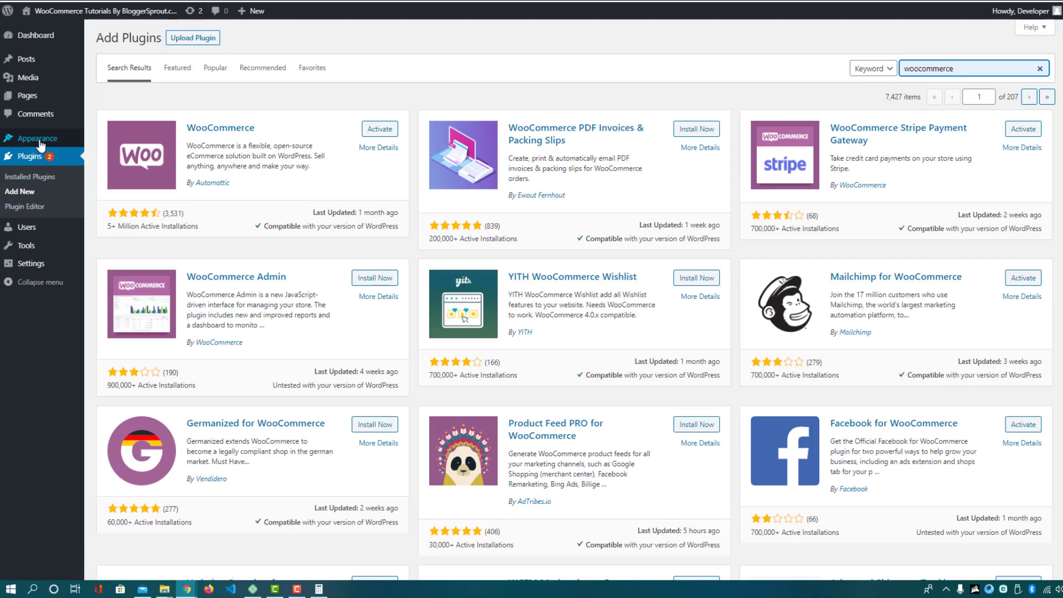
# Search the theme directory for 'astra' under Appearance > Themes > Add New
pyautogui.moveTo(30, 143)
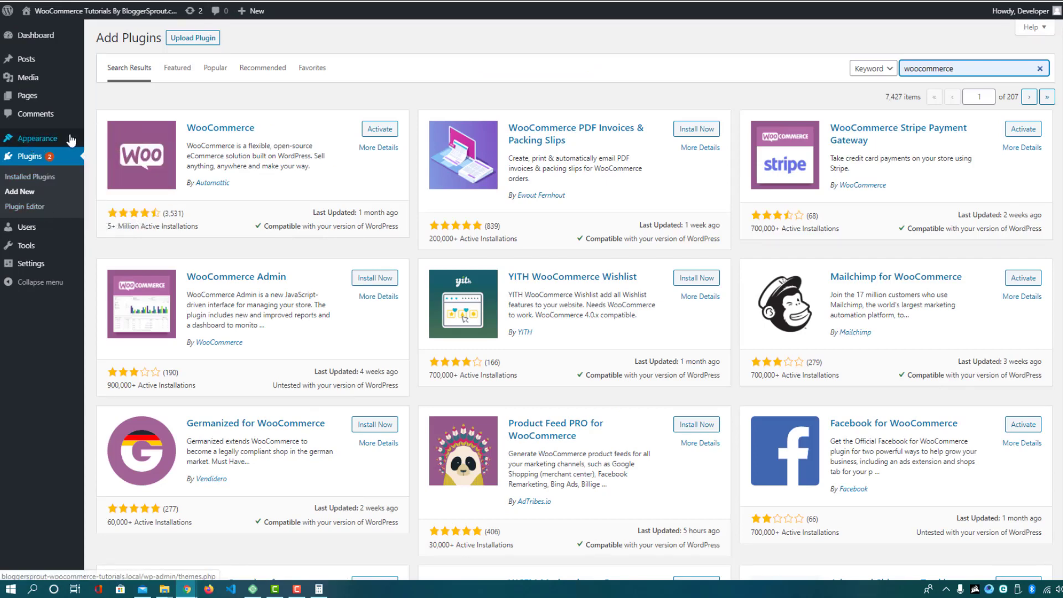
pyautogui.click(112, 144)
pyautogui.click(112, 144)
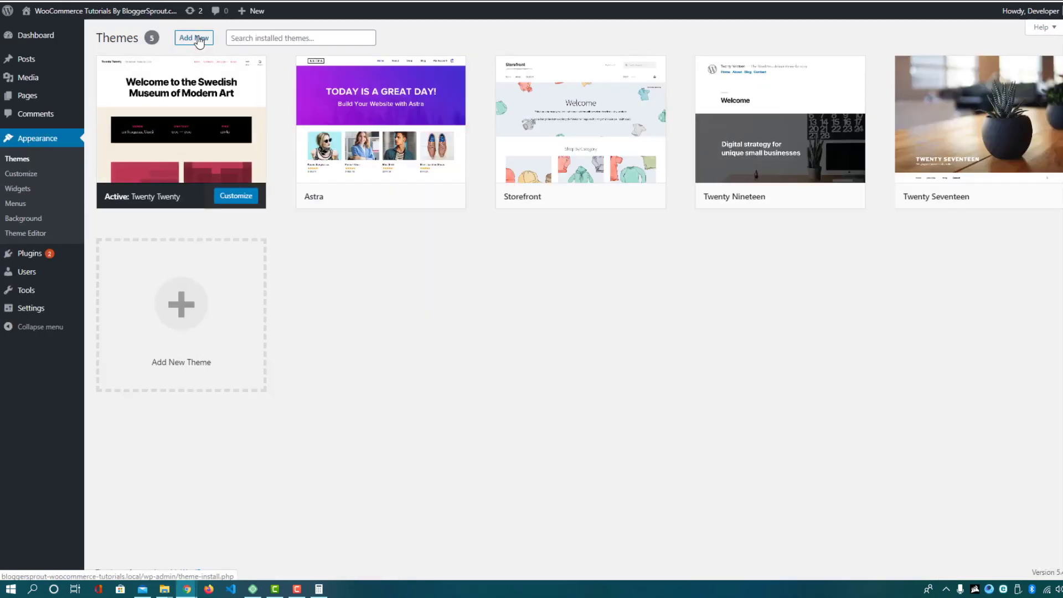
pyautogui.click(200, 39)
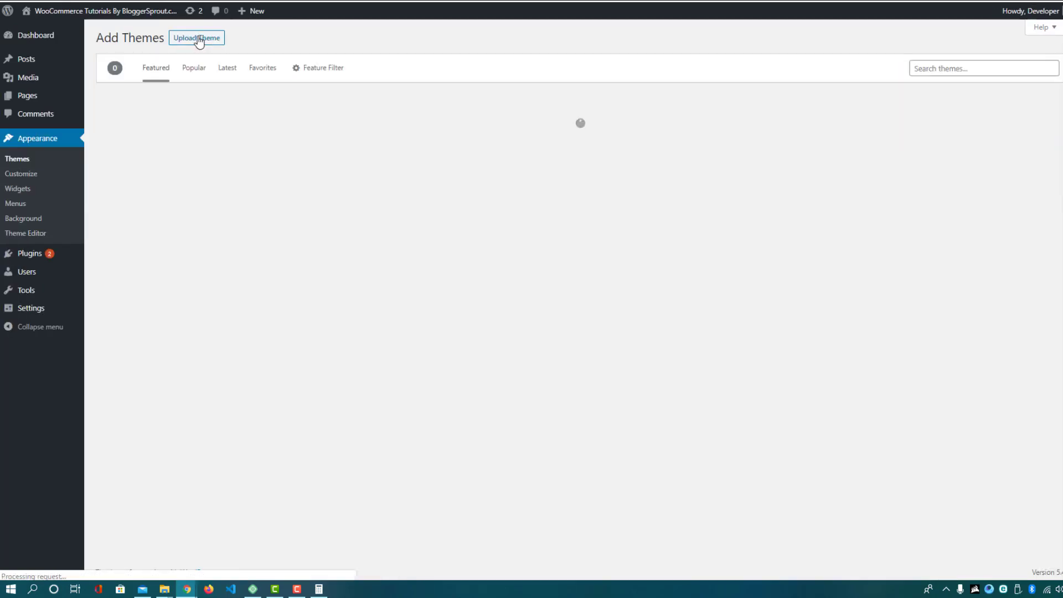
pyautogui.click(941, 75)
pyautogui.click(919, 90)
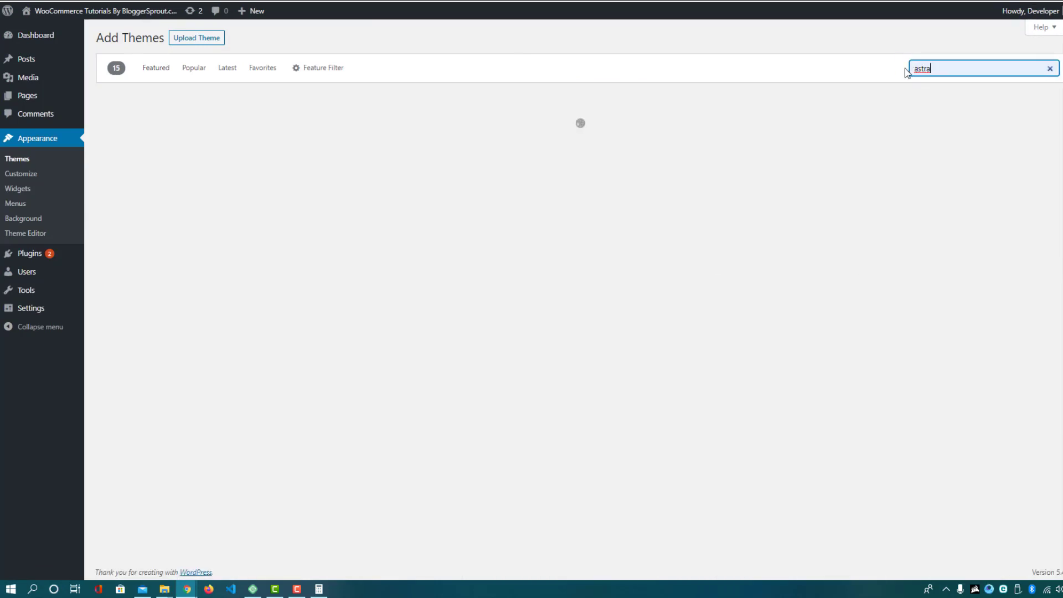
# Activate the Astra theme
pyautogui.moveTo(184, 188)
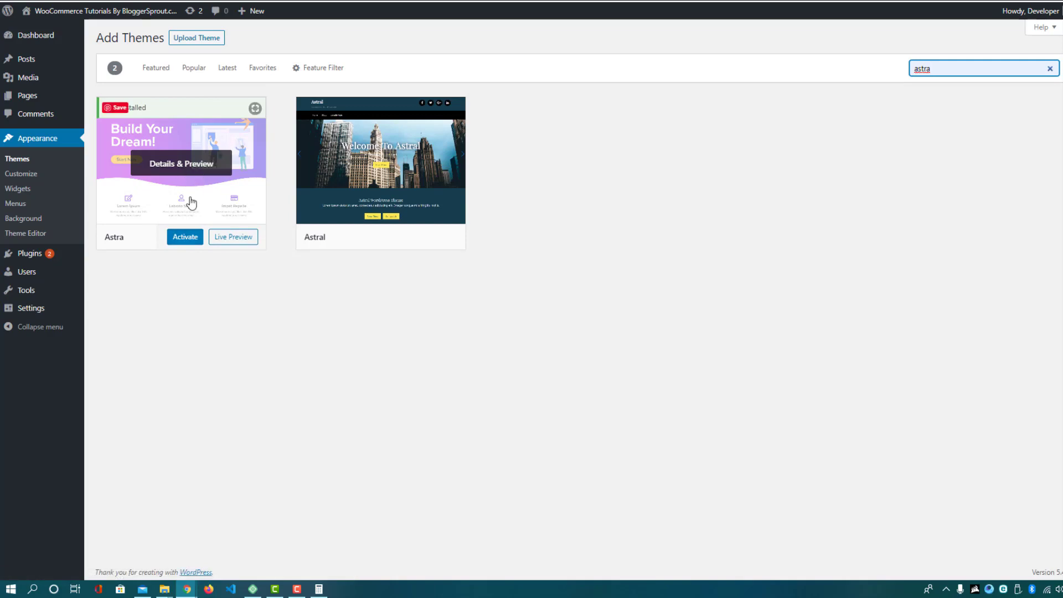
pyautogui.click(186, 243)
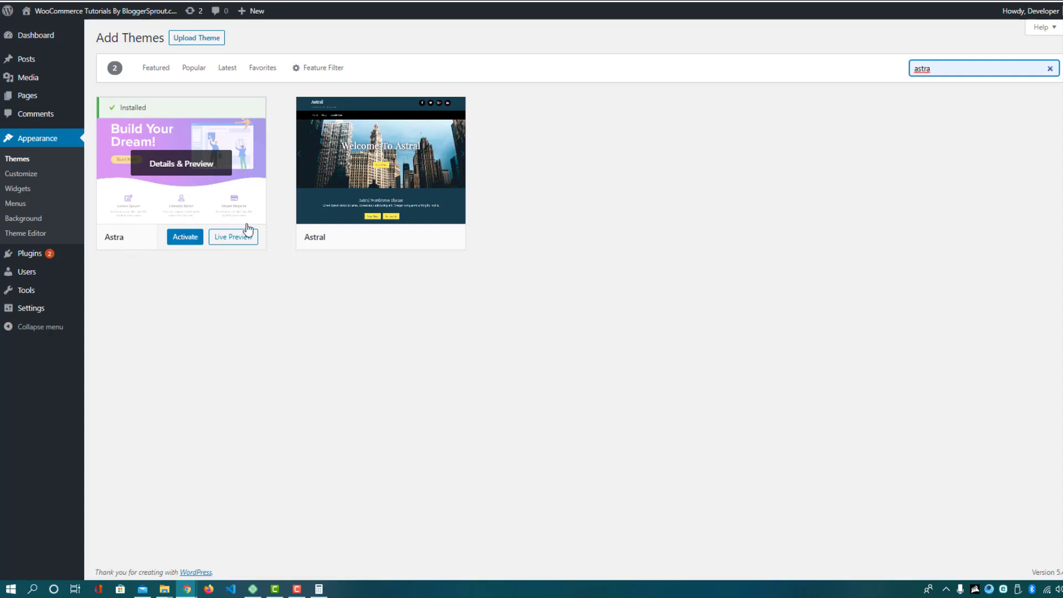
pyautogui.click(180, 249)
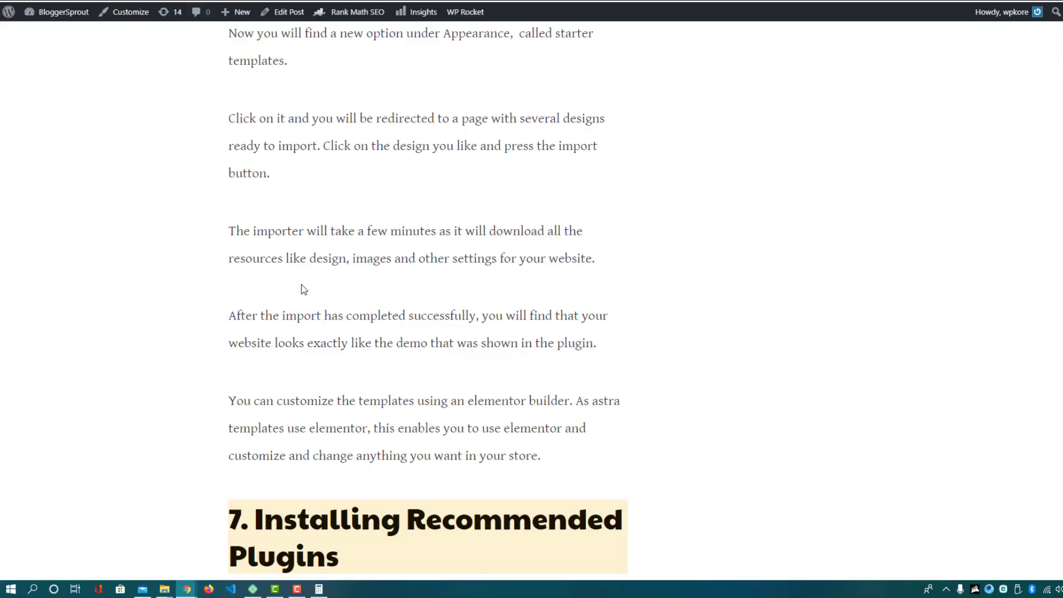
# Find the starter templates paragraph and highlight 'called starter templates'
pyautogui.scroll(4, 289, 368)
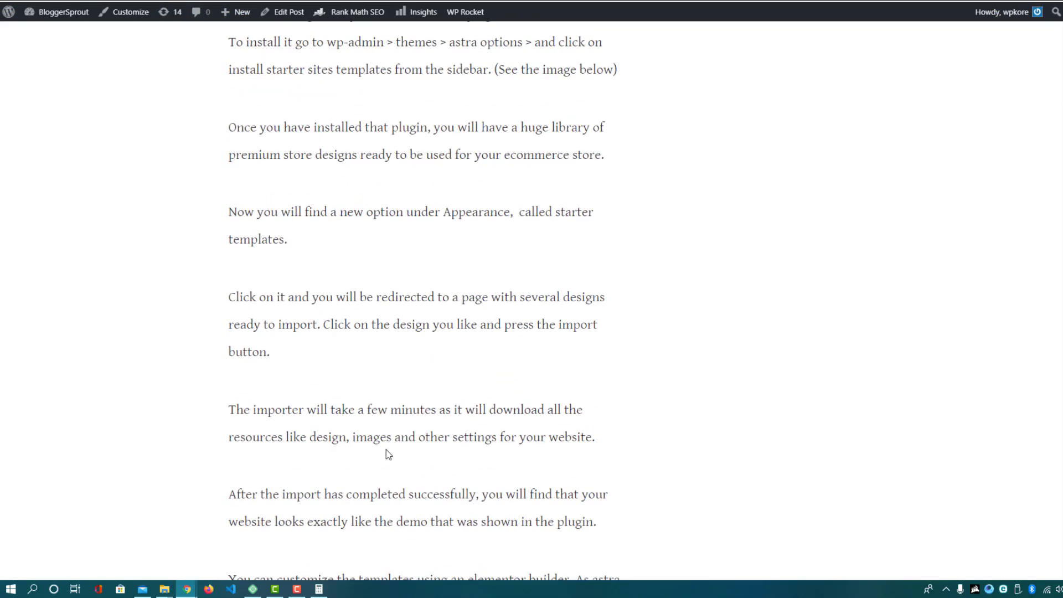
pyautogui.scroll(3, 238, 64)
pyautogui.scroll(-6, 332, 344)
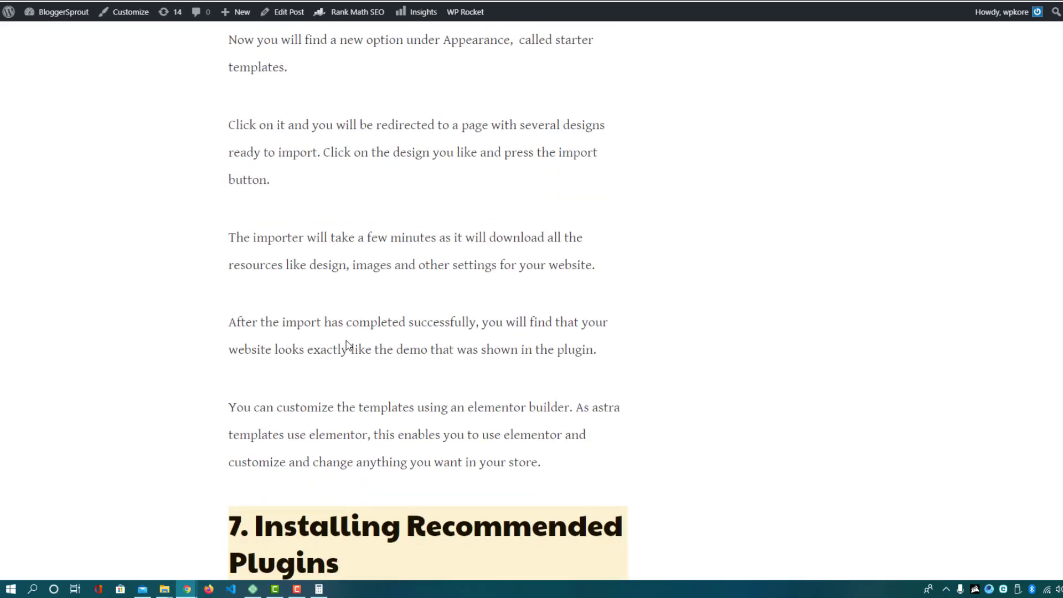
pyautogui.scroll(2, 325, 338)
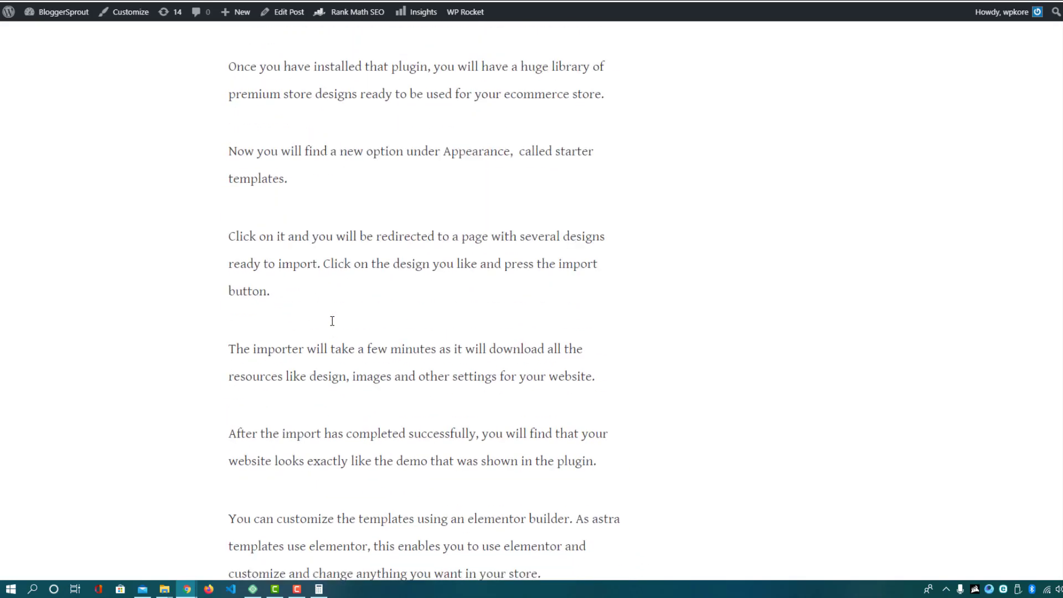
pyautogui.moveTo(519, 155); pyautogui.dragTo(603, 159)
pyautogui.moveTo(223, 179); pyautogui.dragTo(285, 181)
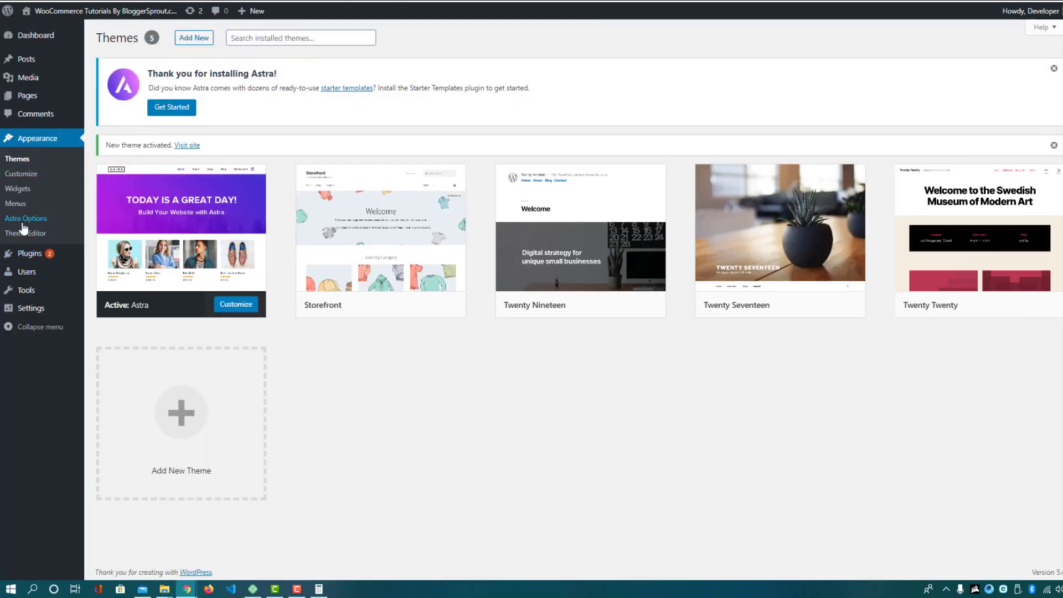
# Activate the Starter Templates importer plugin from Astra Options
pyautogui.click(18, 221)
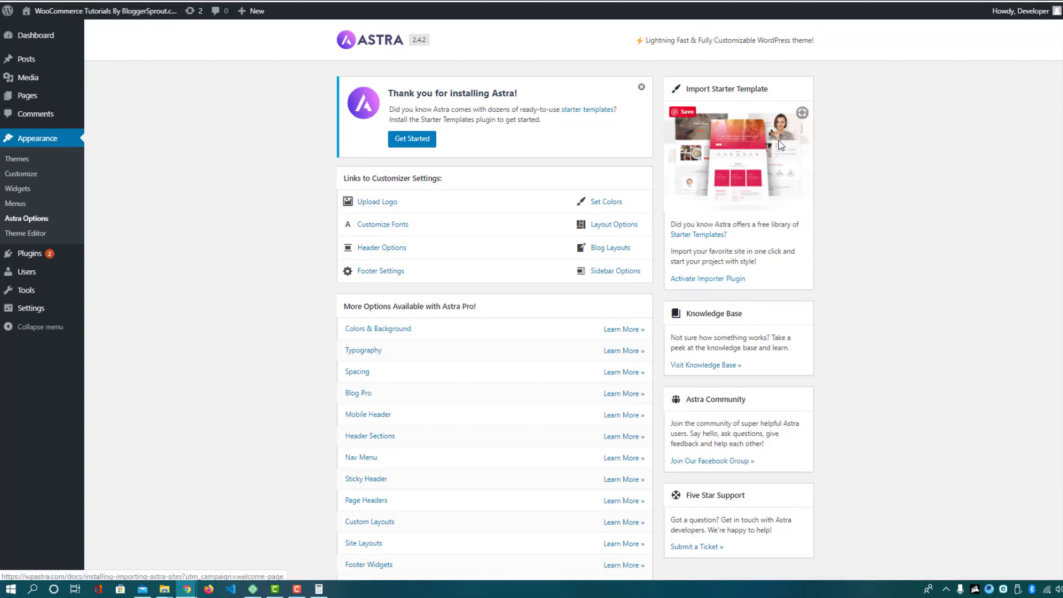
pyautogui.click(696, 280)
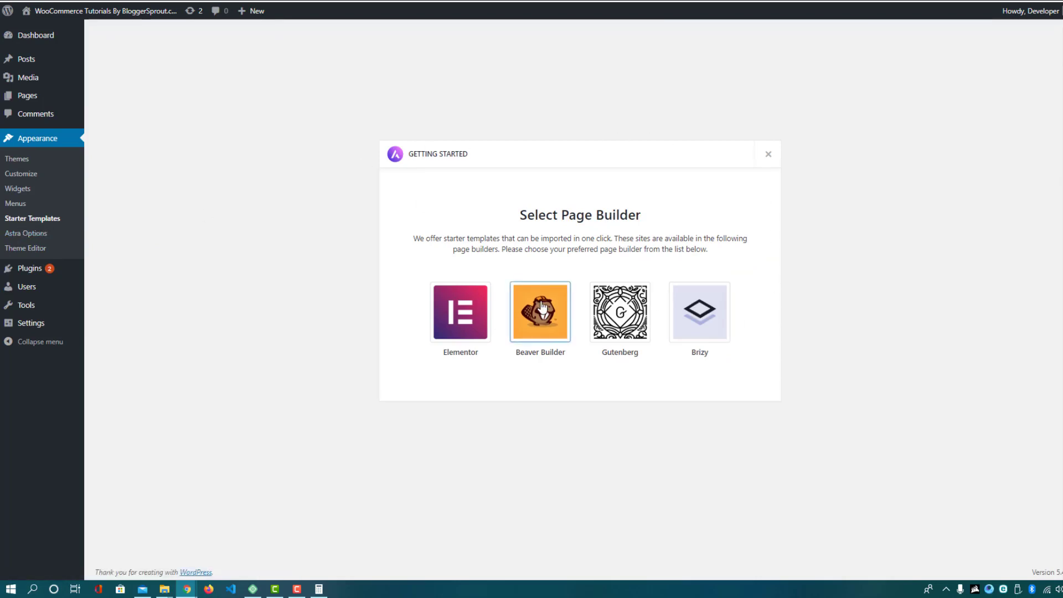
# Choose Elementor as the page builder to browse the starter templates
pyautogui.click(488, 330)
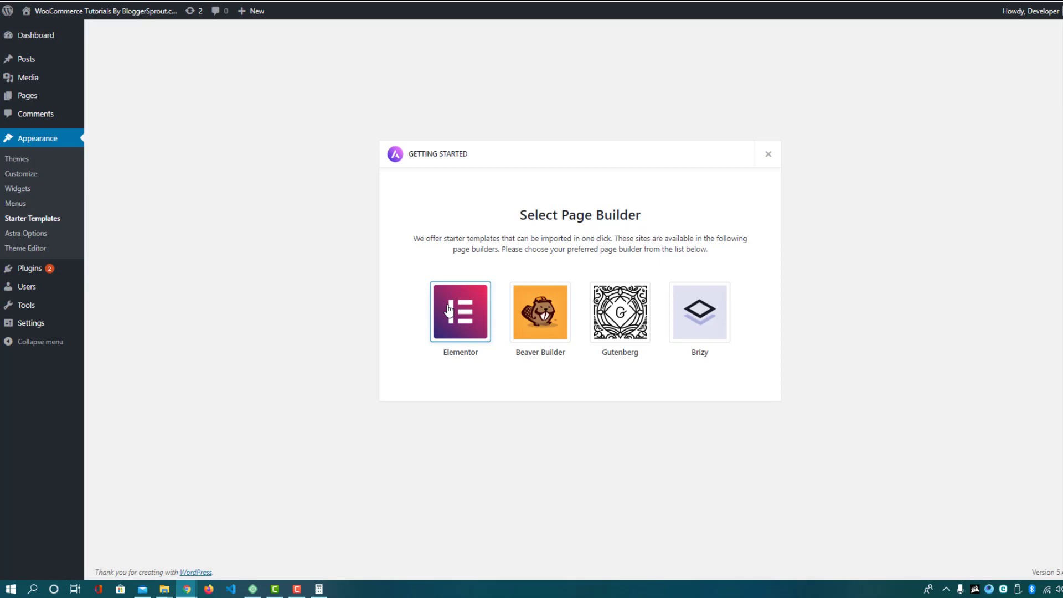
pyautogui.click(467, 317)
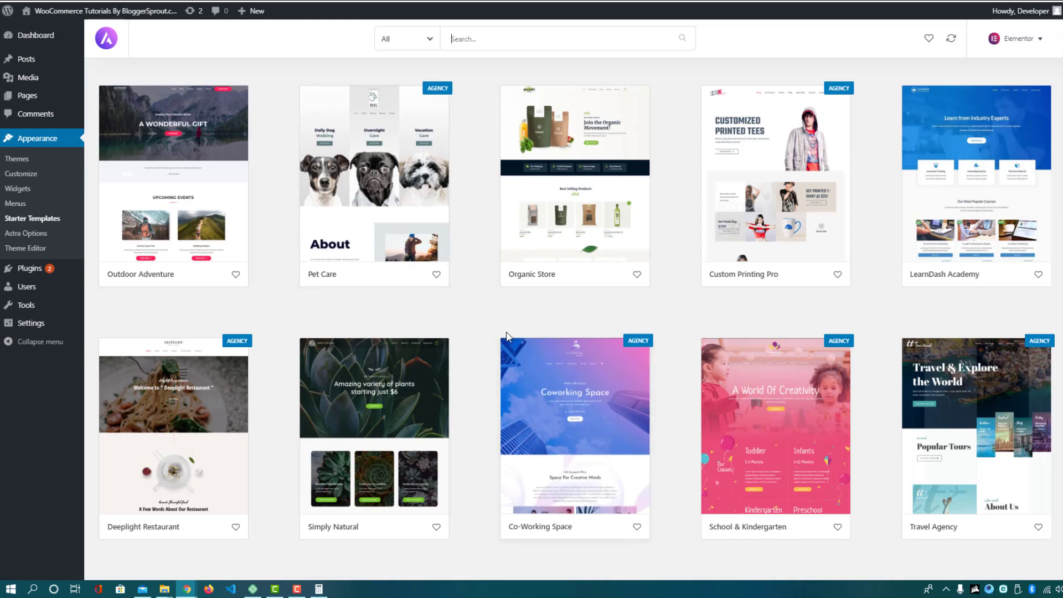
# Filter the templates to eCommerce and open the Brandstore template
pyautogui.click(405, 44)
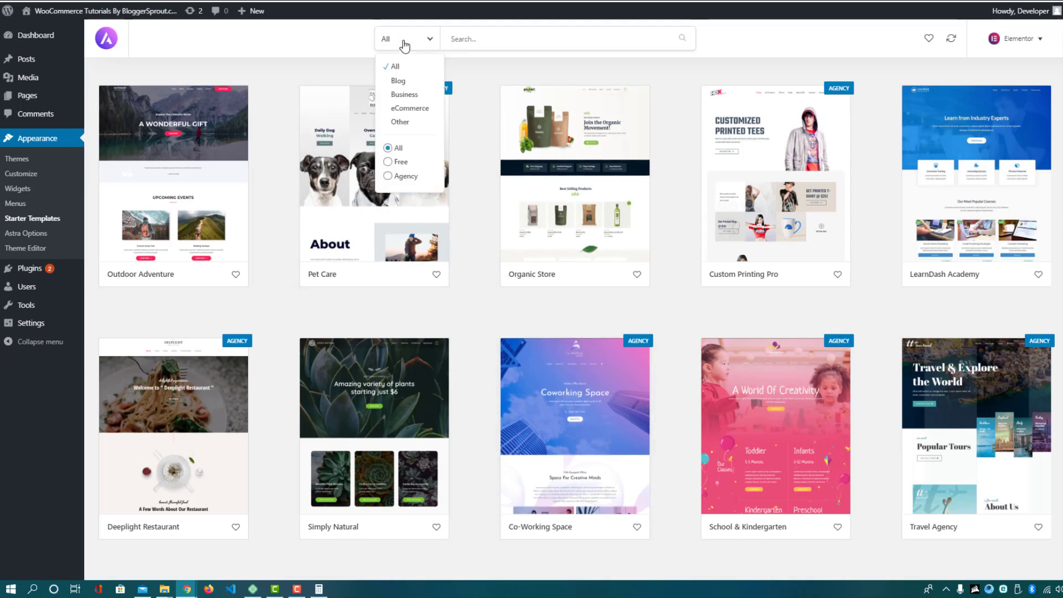
pyautogui.click(404, 110)
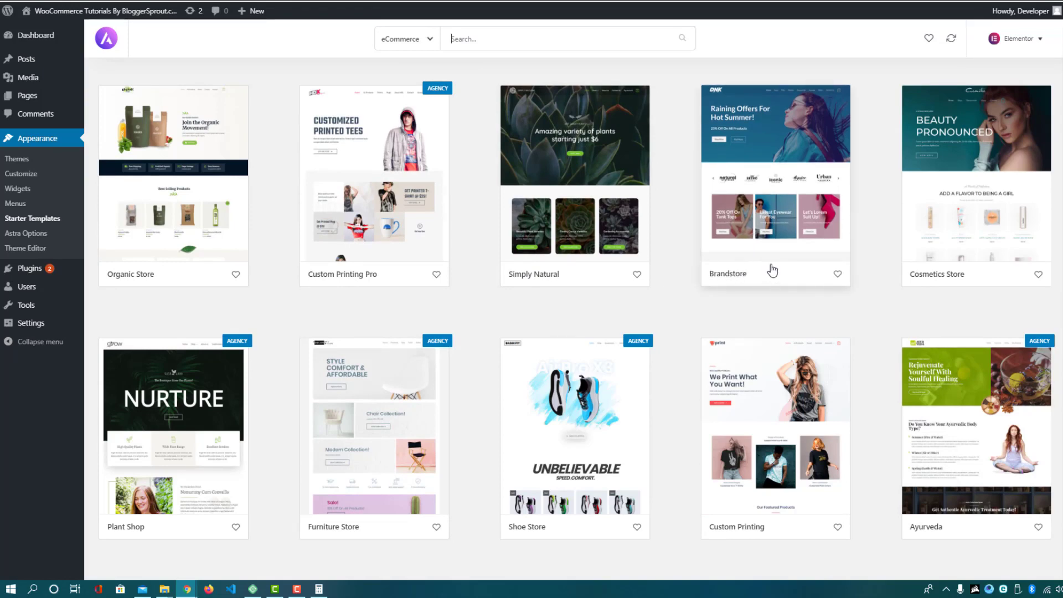
pyautogui.click(760, 215)
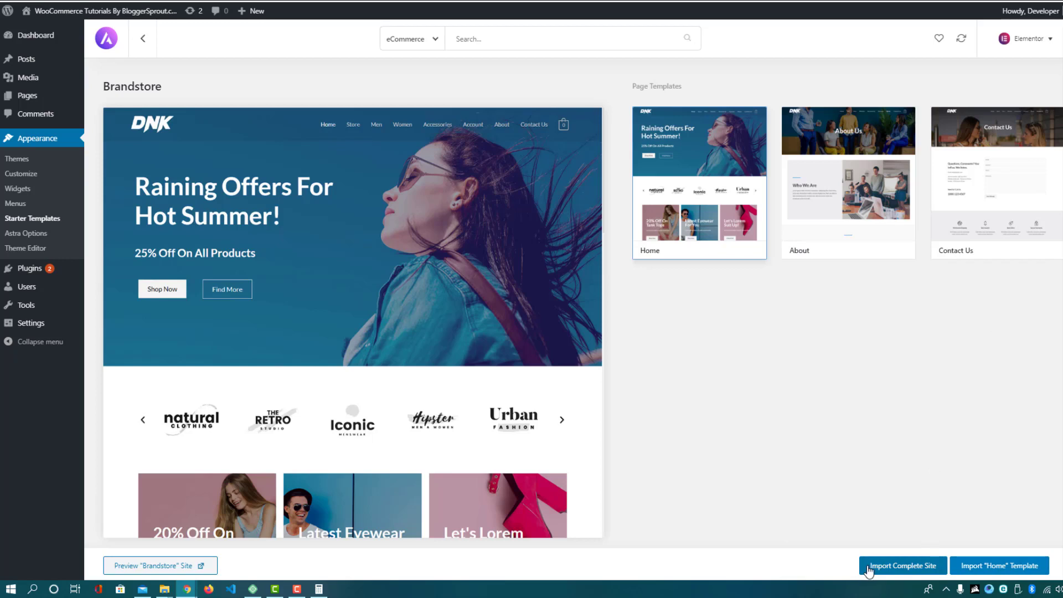
# Import the complete Brandstore site, skipping the update and deleting the previously imported site
pyautogui.click(901, 567)
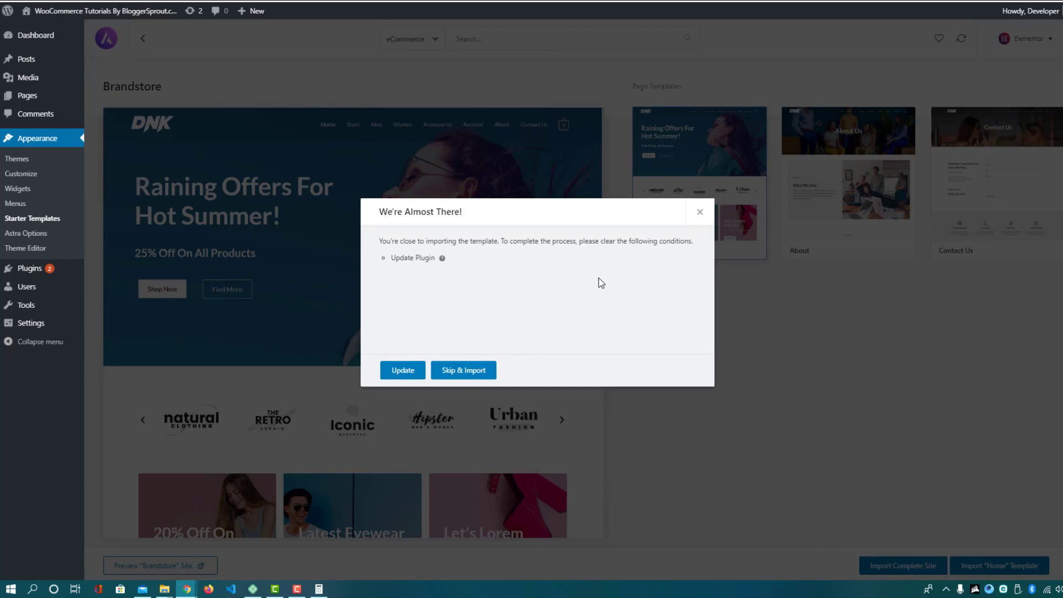
pyautogui.click(477, 371)
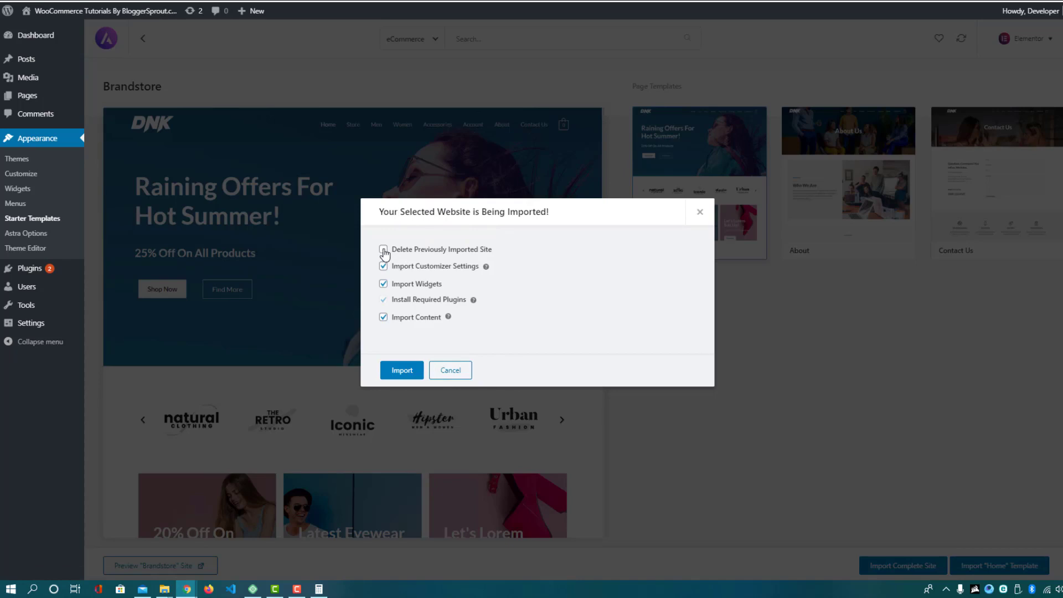
pyautogui.click(384, 252)
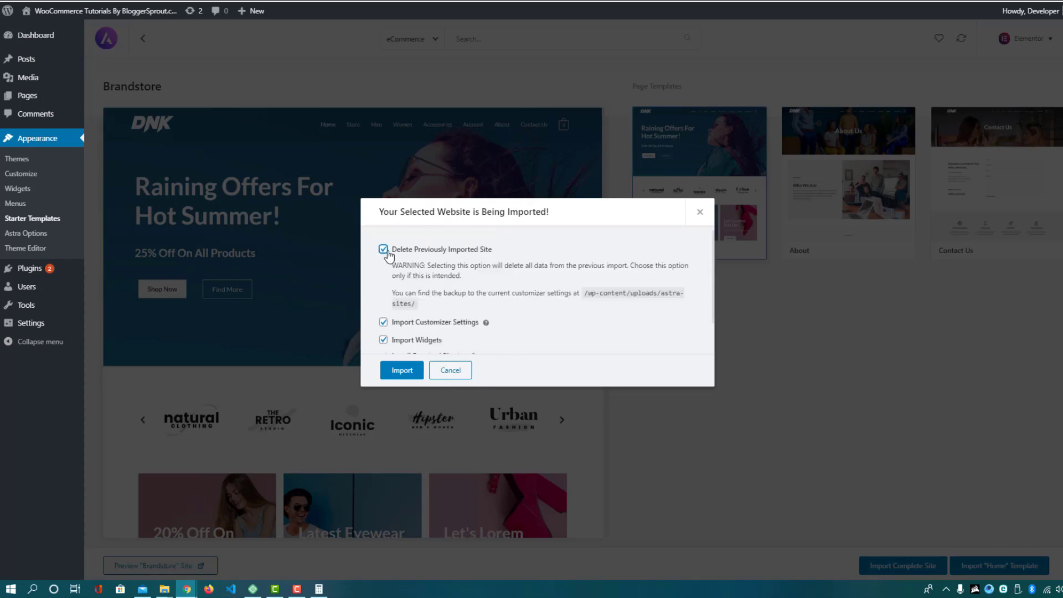
pyautogui.click(384, 250)
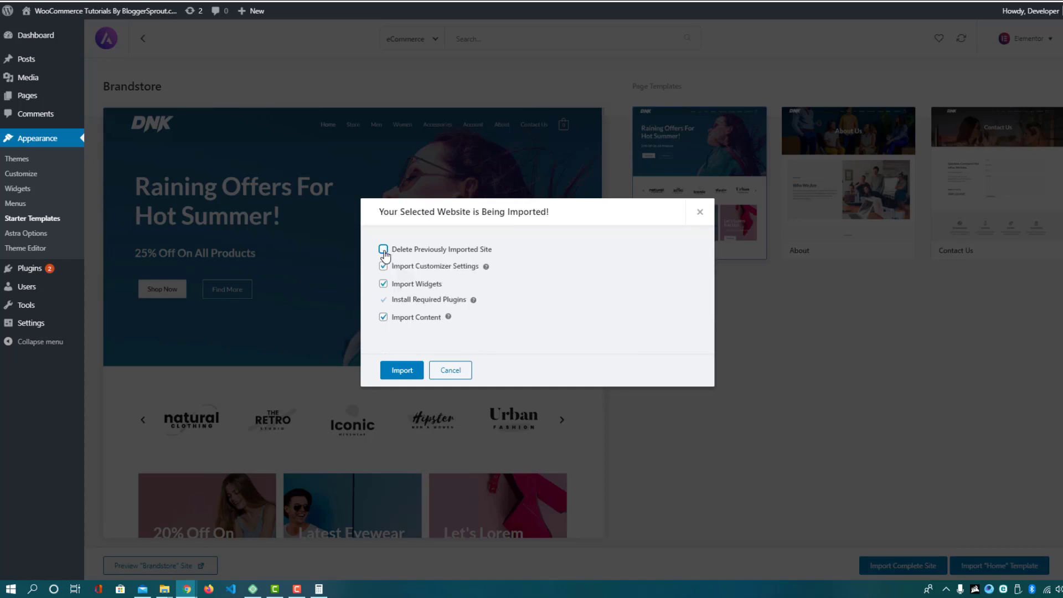
pyautogui.click(384, 250)
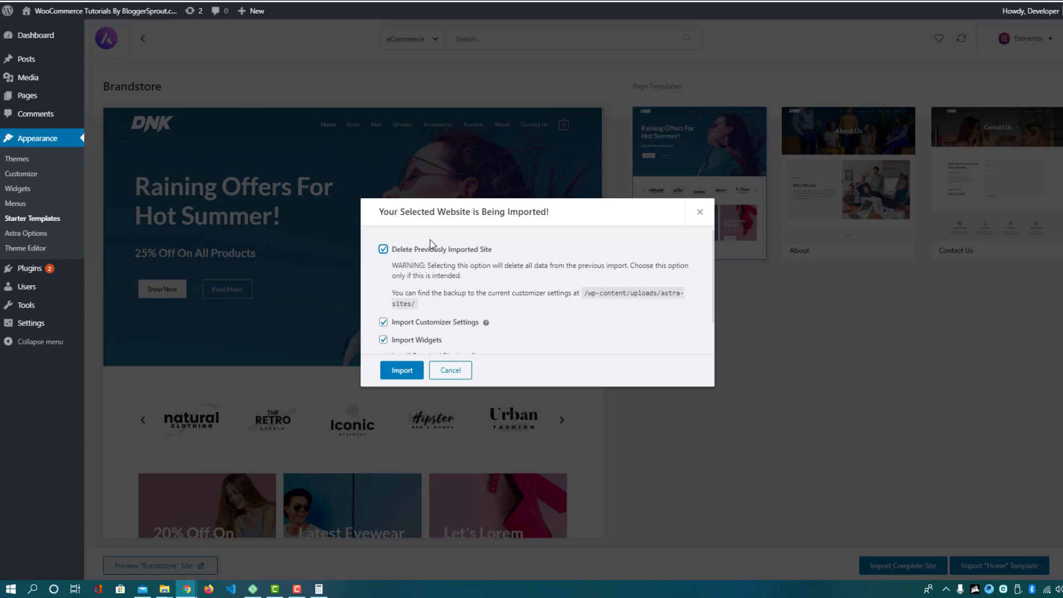
pyautogui.scroll(-2, 437, 255)
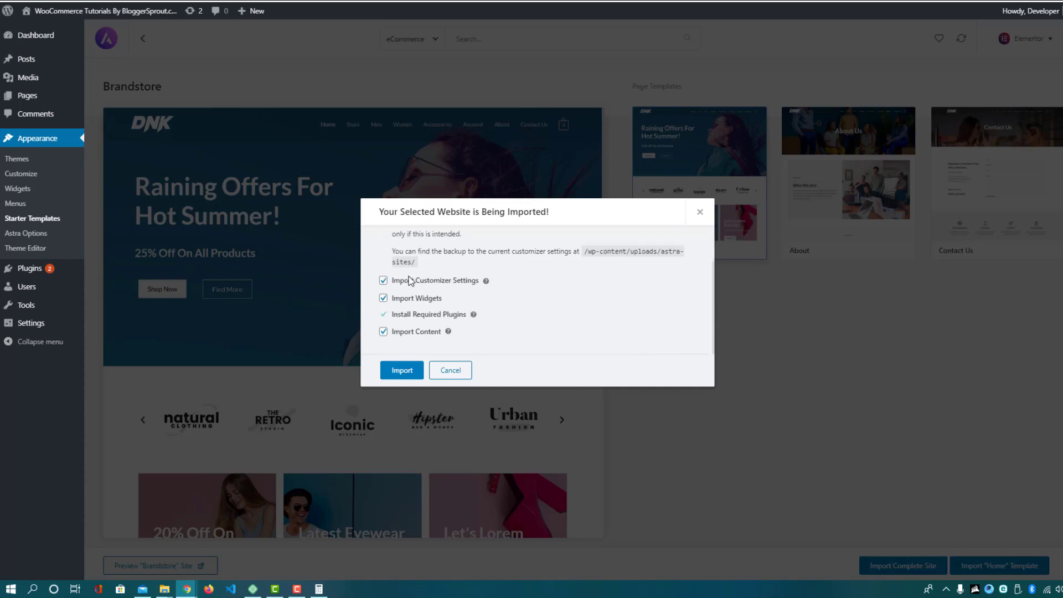
pyautogui.click(396, 372)
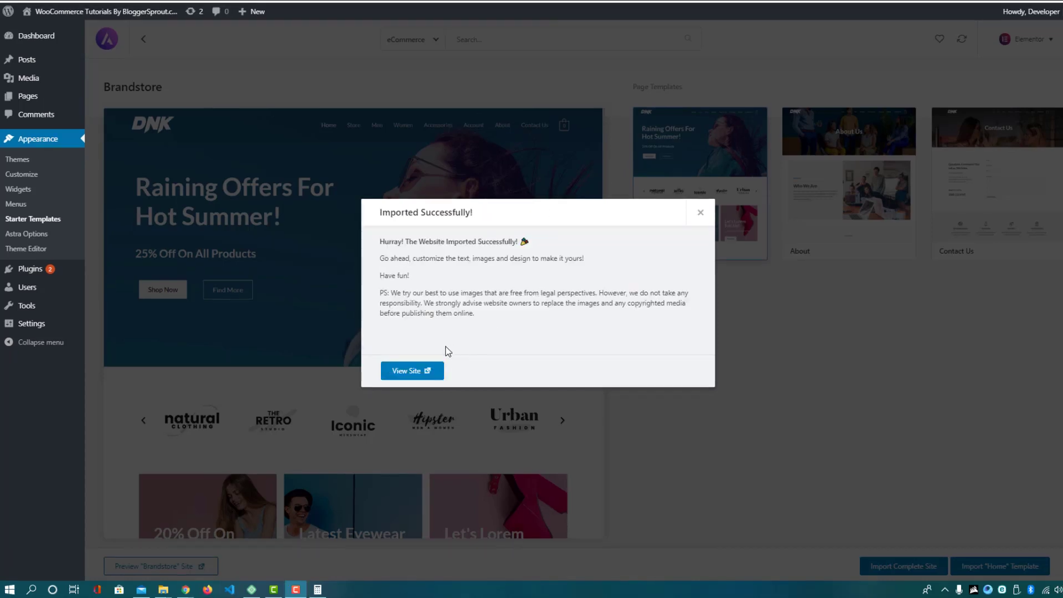
# Open the imported DNK store site in a new tab and switch to it
pyautogui.rightClick(406, 375)
pyautogui.click(426, 382)
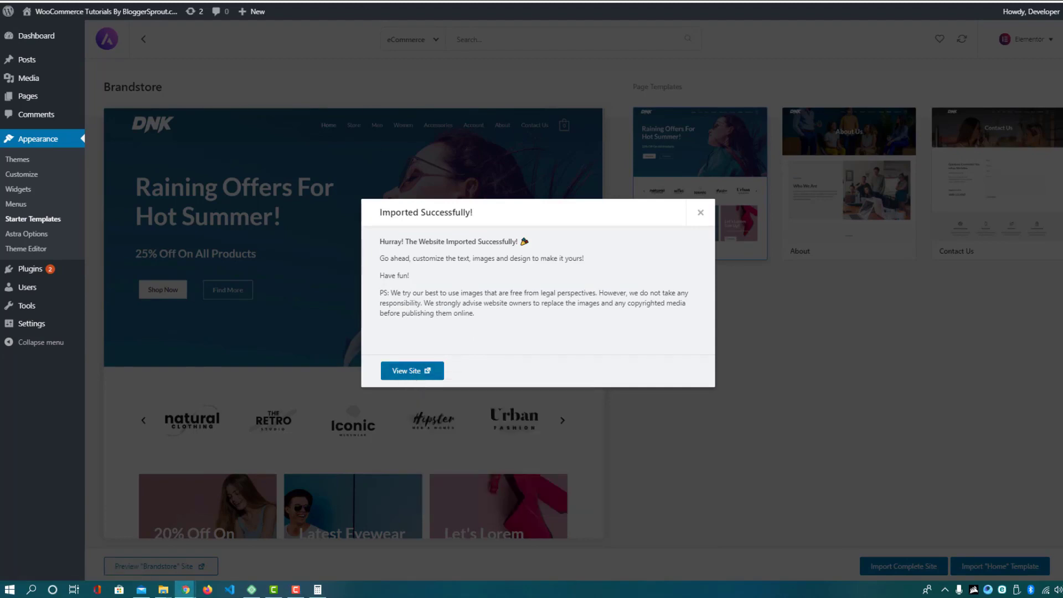
pyautogui.hotkey('ctrl', 'Tab')
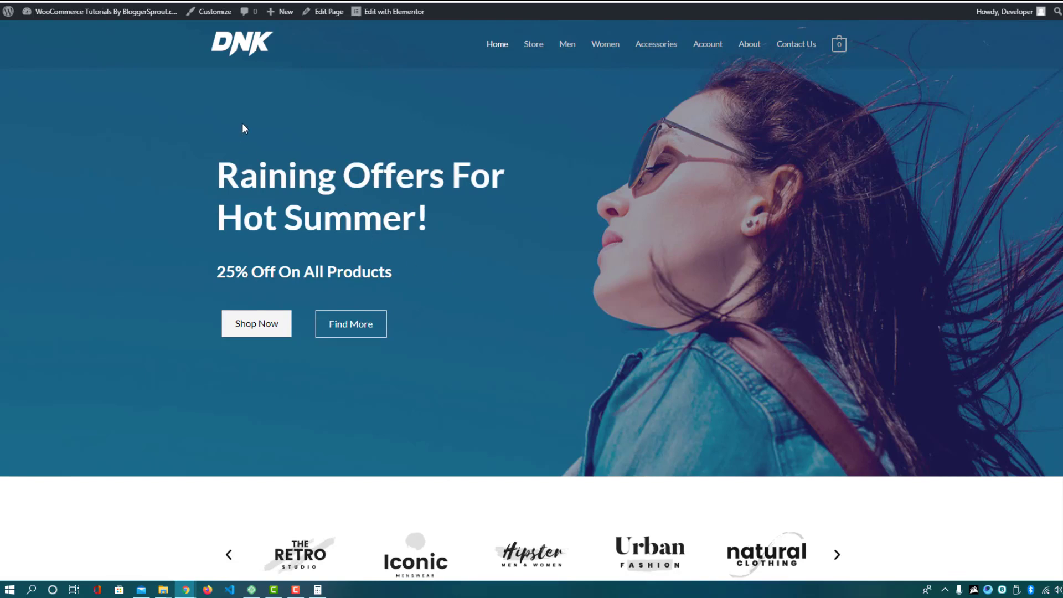
# Browse the Featured Products and open the Dark Brown Jeans product page
pyautogui.scroll(-4, 266, 175)
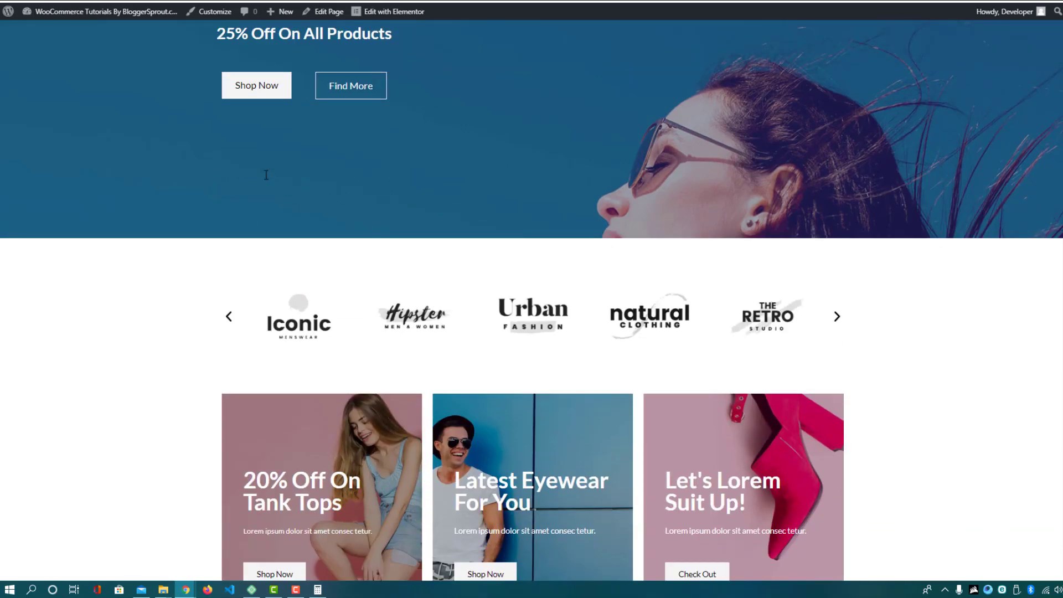
pyautogui.scroll(4, 268, 184)
pyautogui.scroll(-15, 298, 198)
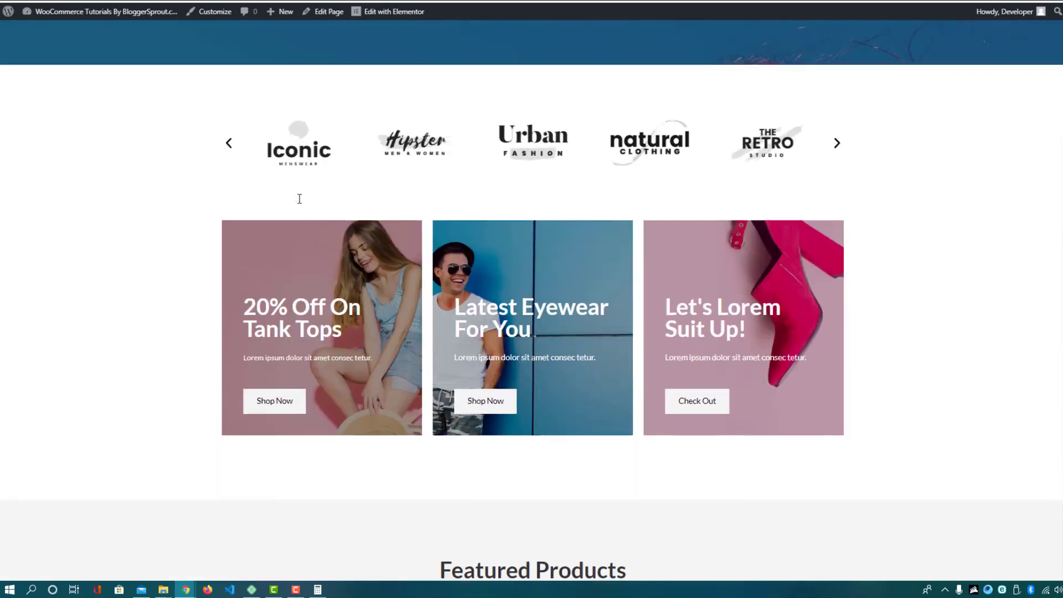
pyautogui.scroll(-3, 298, 198)
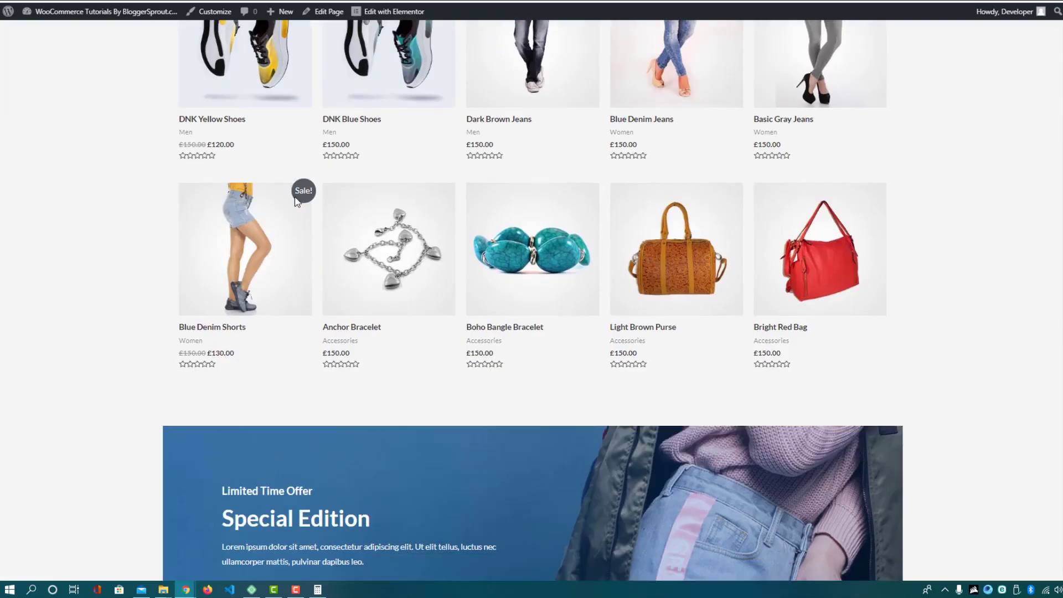
pyautogui.scroll(2, 299, 201)
pyautogui.scroll(-9, 802, 270)
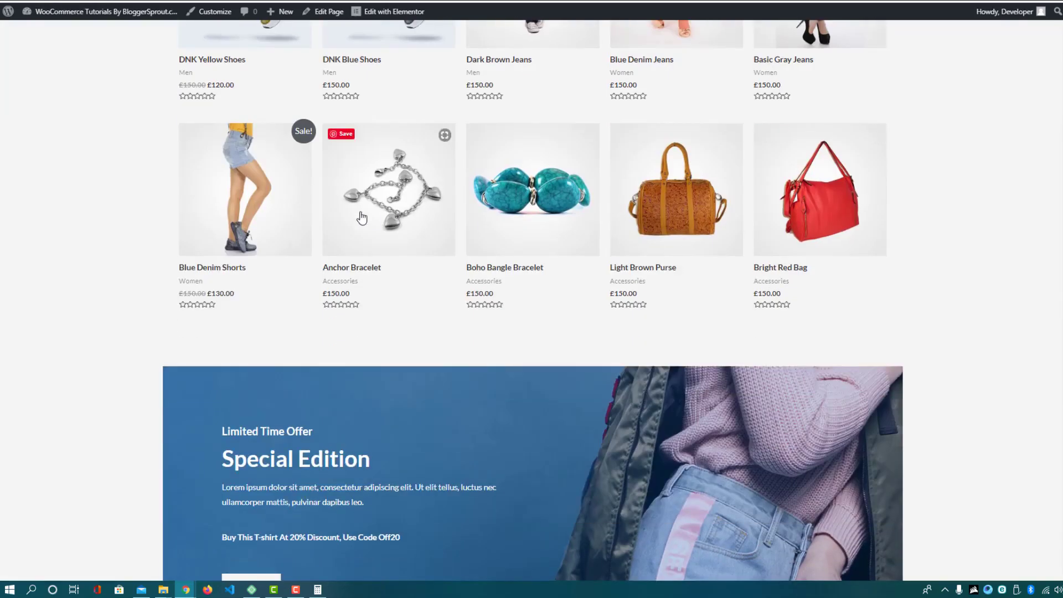
pyautogui.scroll(9, 677, 276)
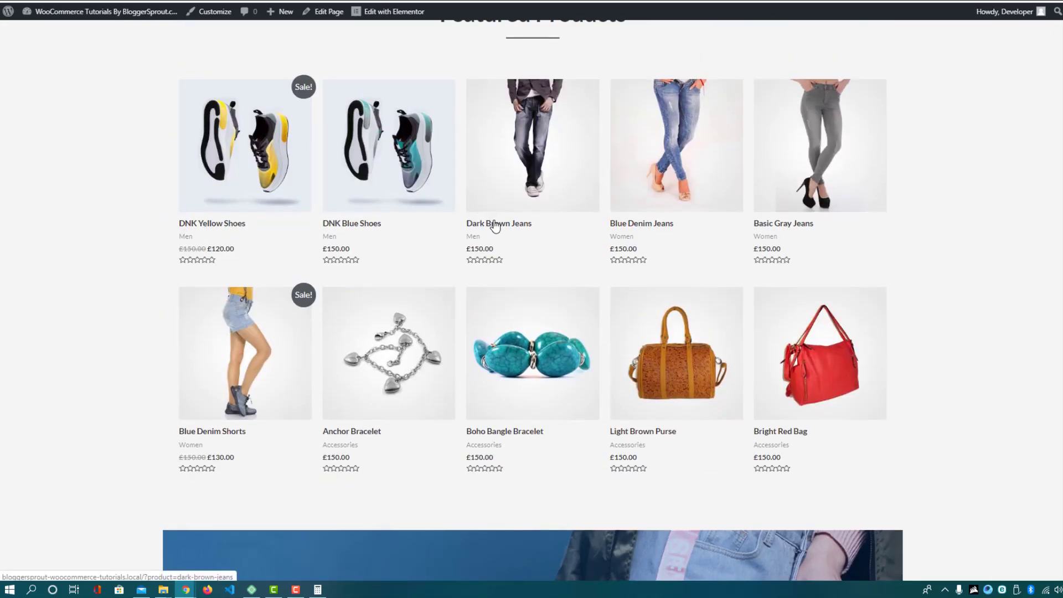
pyautogui.click(521, 170)
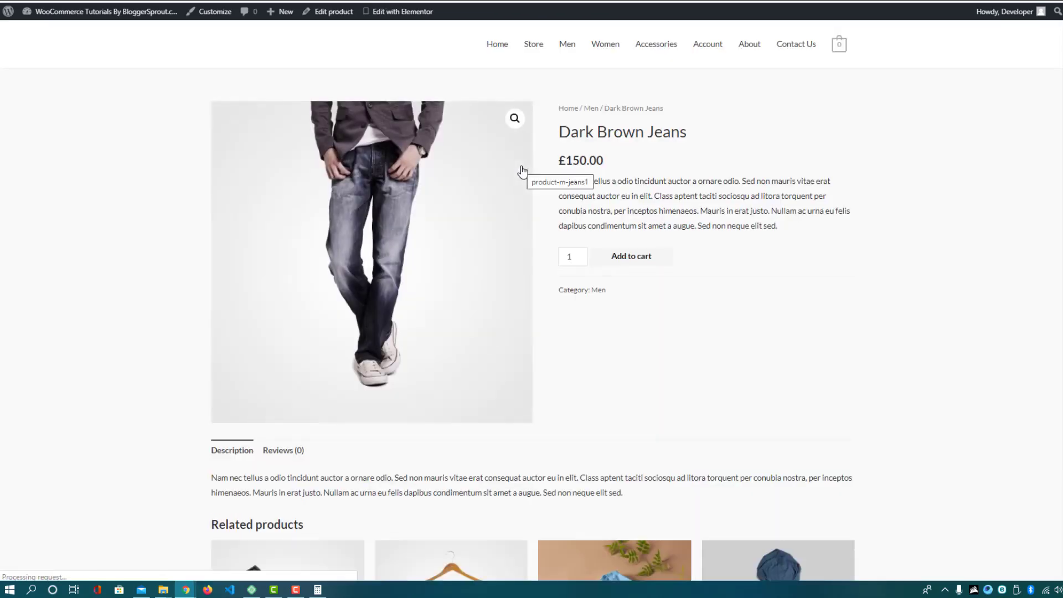
# Add the £150.00 Dark Brown Jeans to the cart and view the cart
pyautogui.click(635, 262)
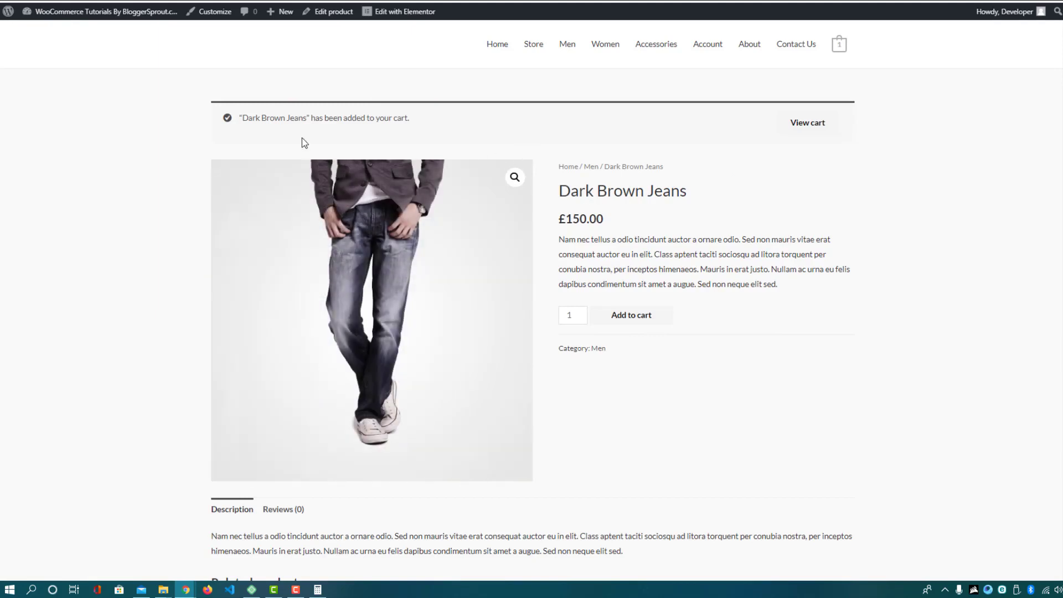
pyautogui.click(811, 125)
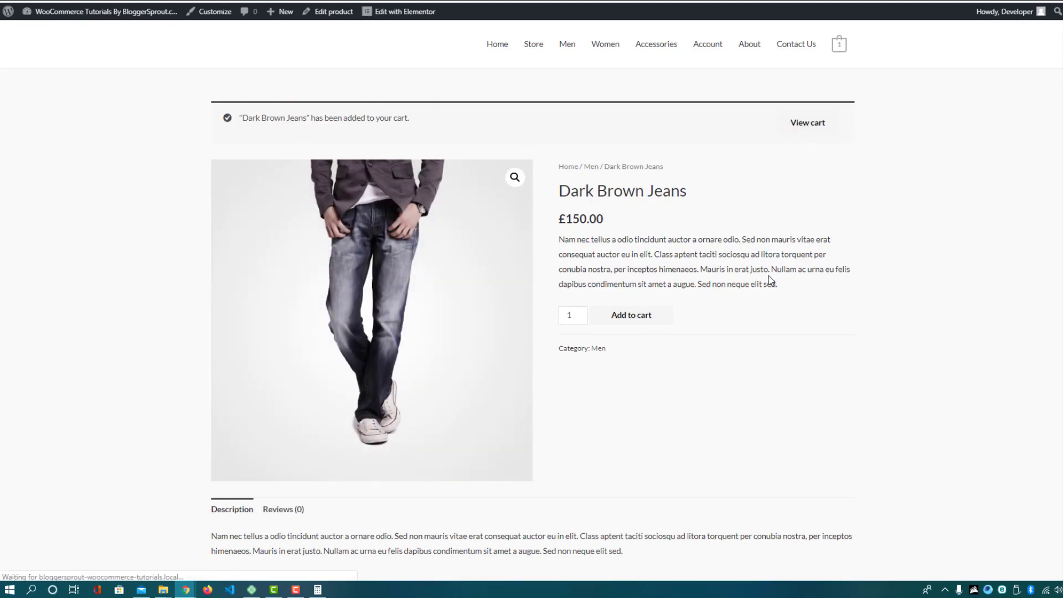
pyautogui.scroll(-3, 672, 333)
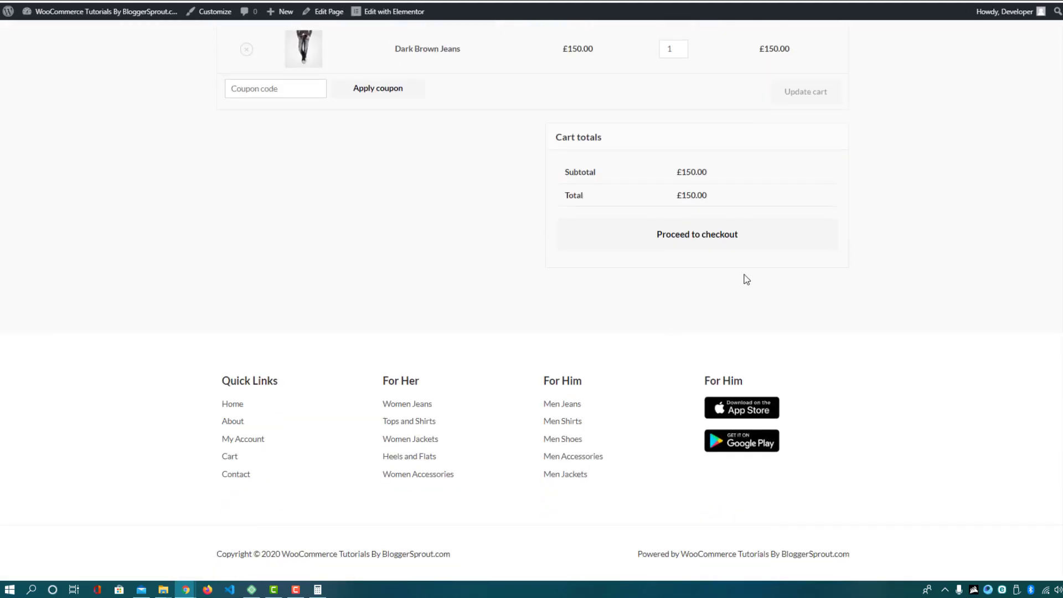
# Proceed to checkout and review the billing form and the no-payment-methods notice
pyautogui.click(737, 244)
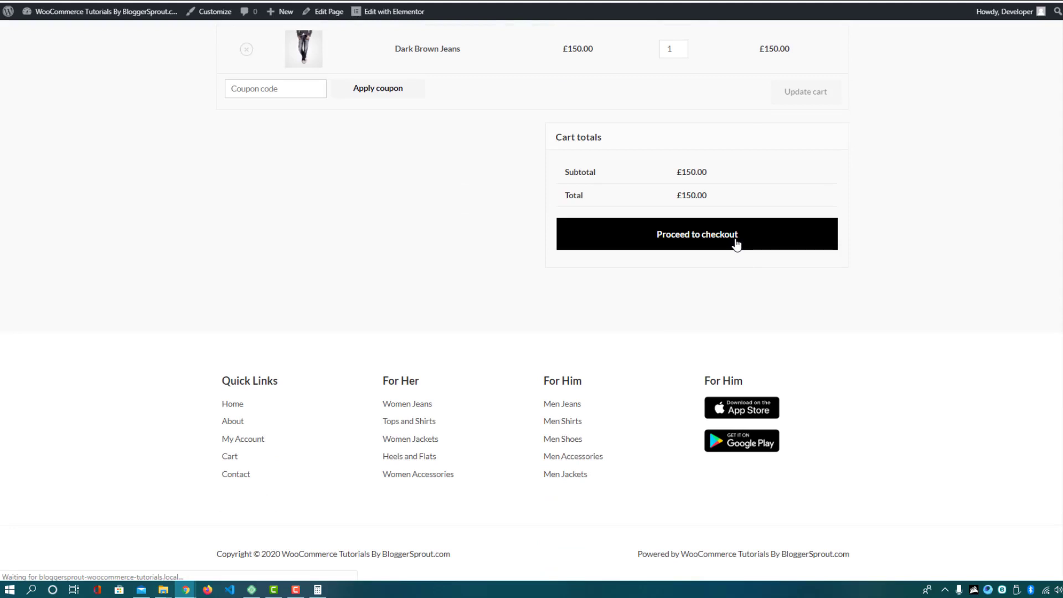
pyautogui.scroll(-3, 464, 297)
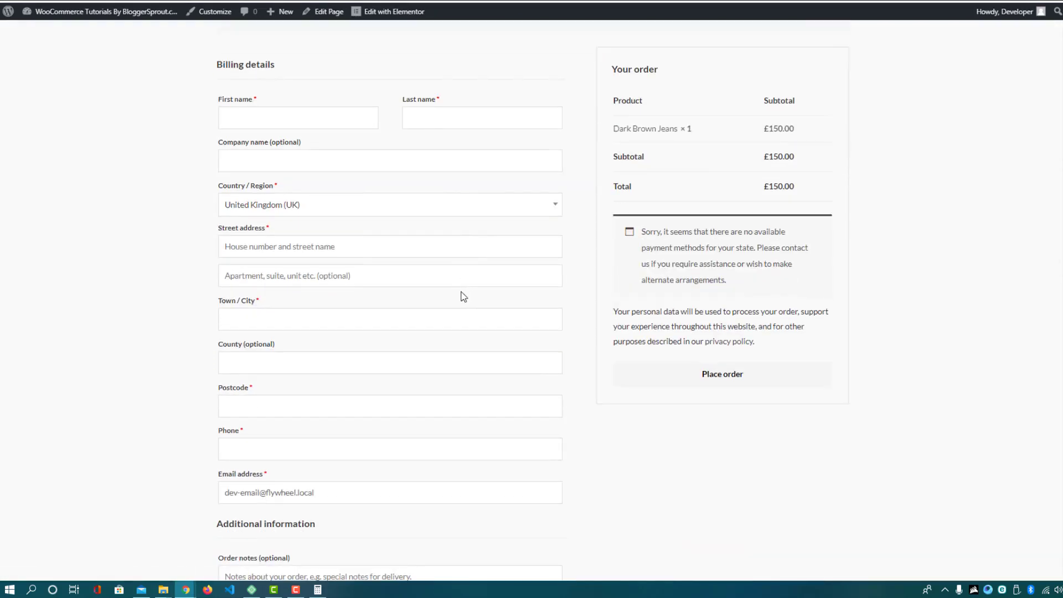
pyautogui.scroll(-6, 361, 258)
pyautogui.scroll(7, 339, 214)
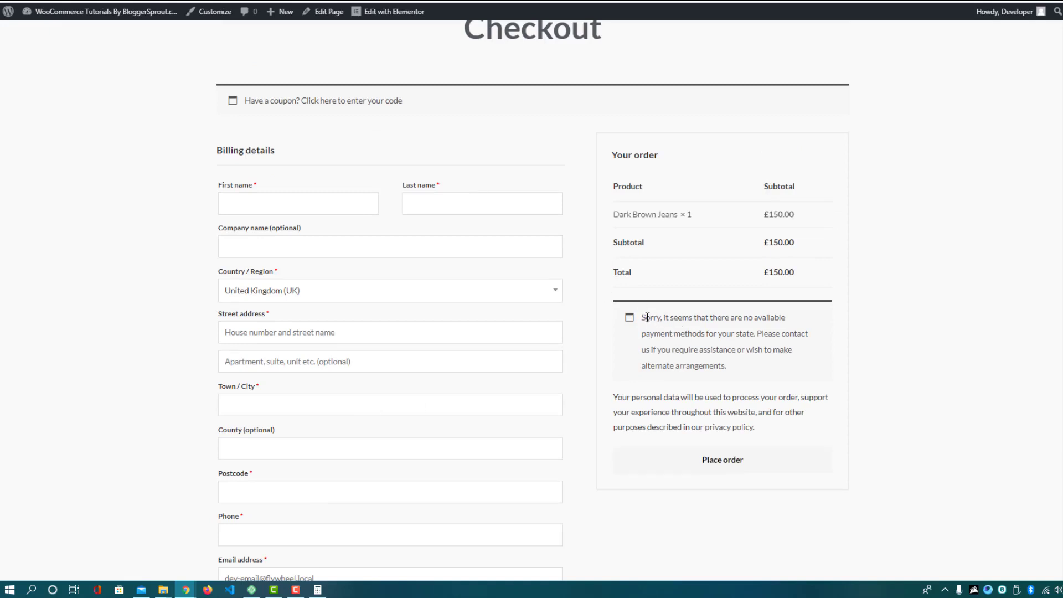
pyautogui.moveTo(644, 319); pyautogui.dragTo(683, 337)
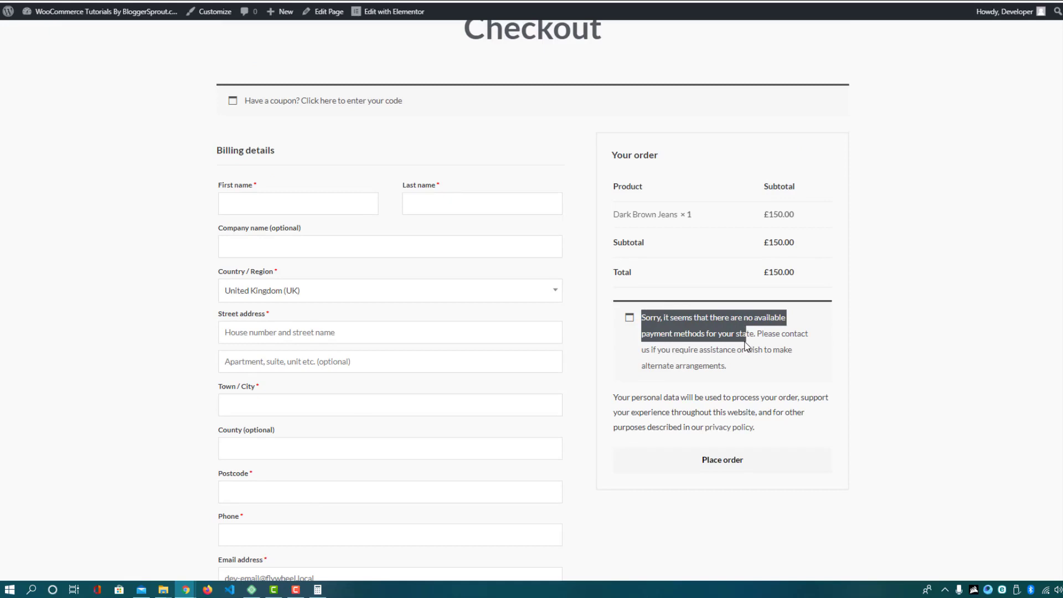
pyautogui.click(918, 345)
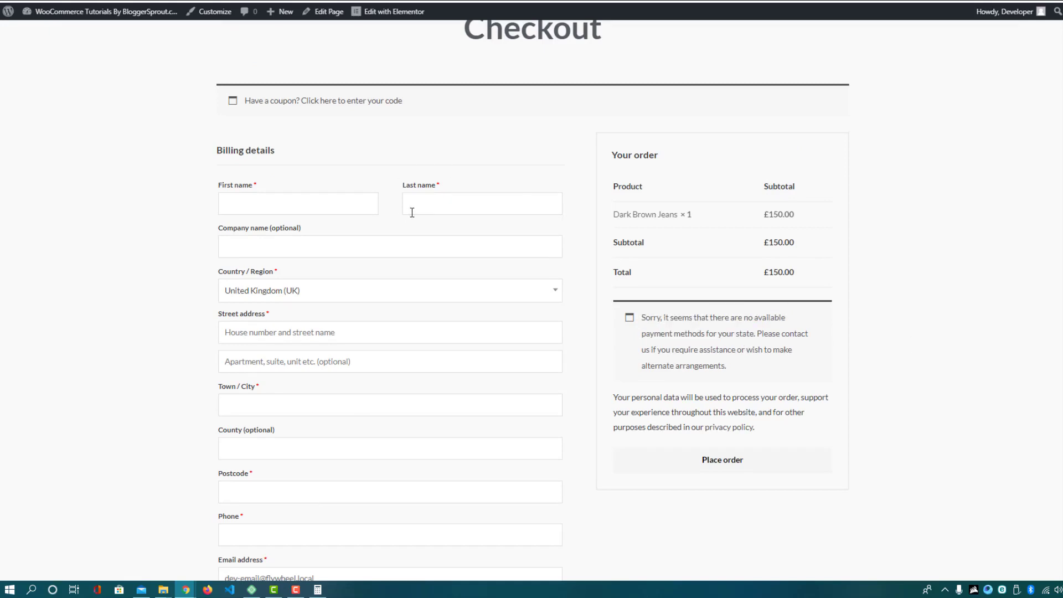
# Return to the DNK store homepage from the menu's Home link
pyautogui.scroll(2, 407, 209)
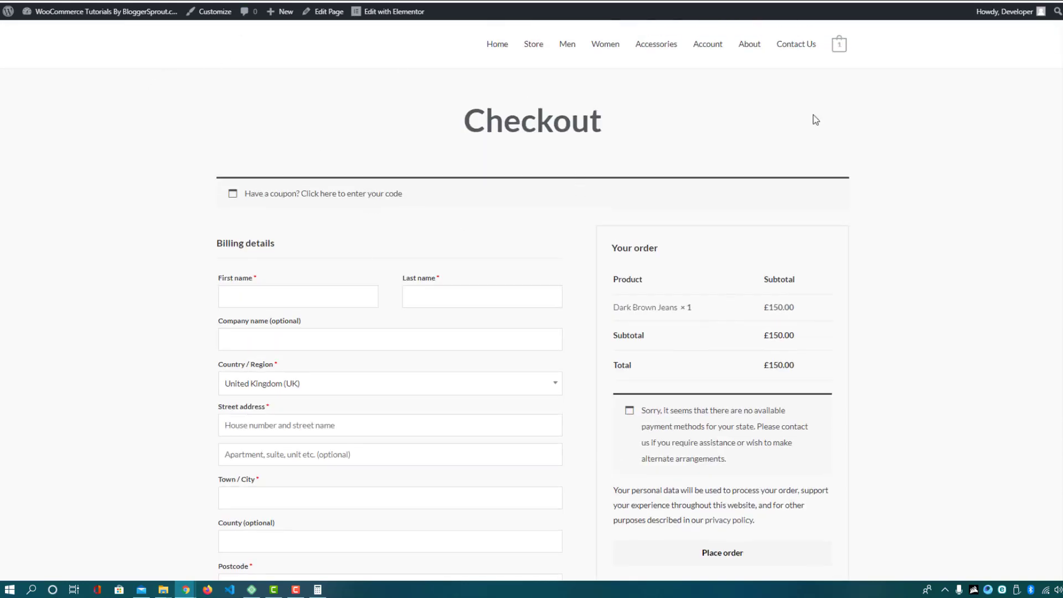
pyautogui.scroll(-4, 408, 183)
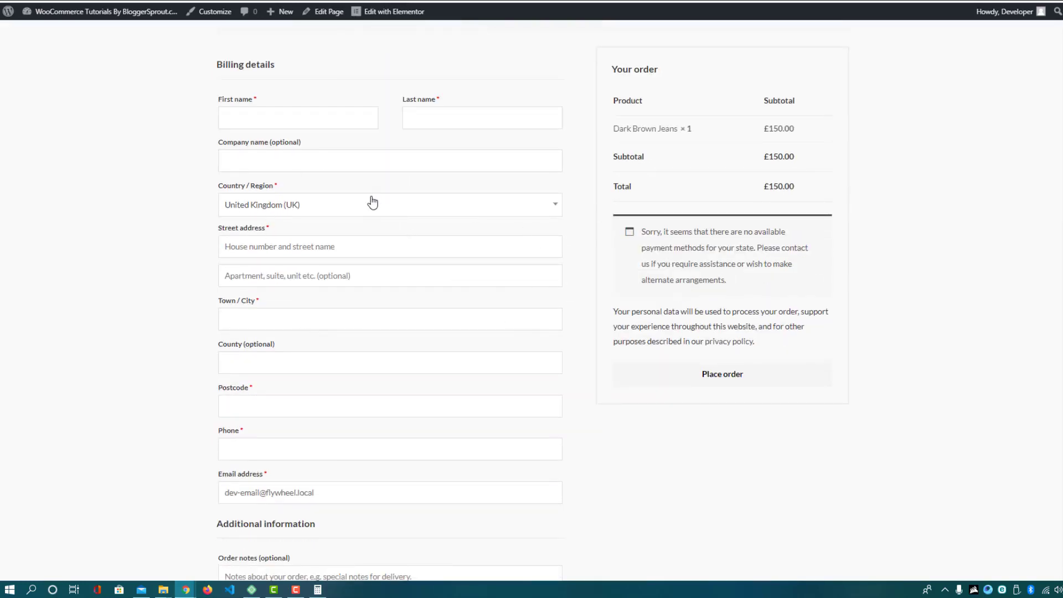
pyautogui.scroll(4, 381, 271)
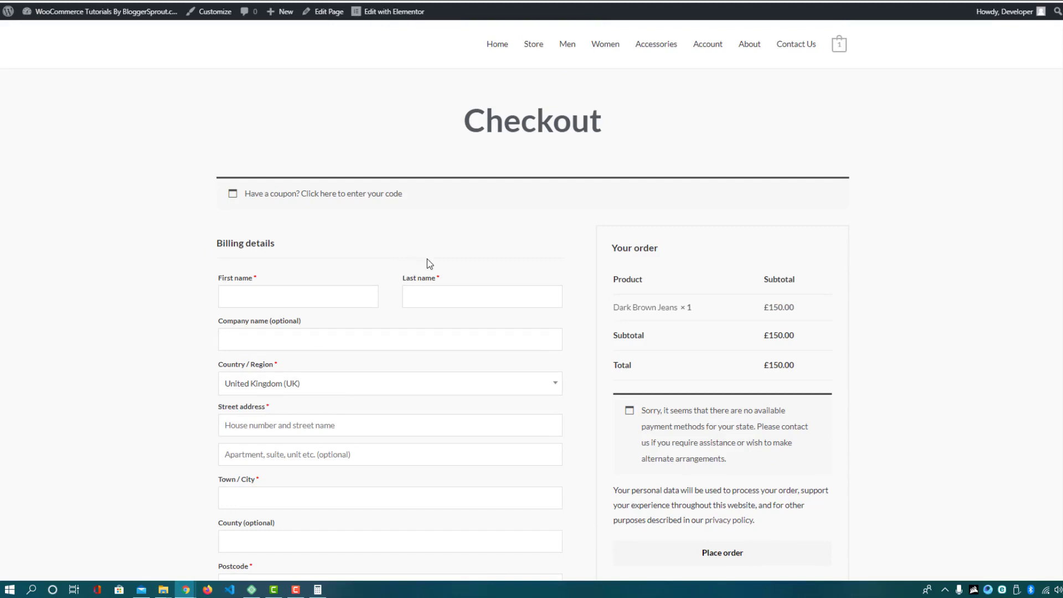
pyautogui.click(493, 47)
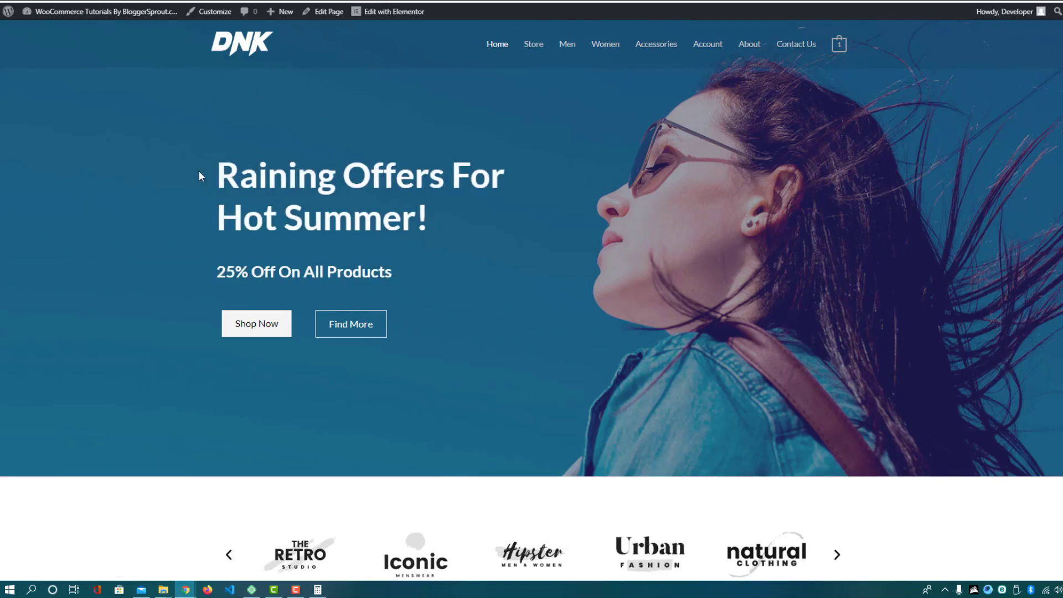
# Dismiss the 'Imported Successfully!' message to get back to the Brandstore starter templates
pyautogui.scroll(-8, 405, 209)
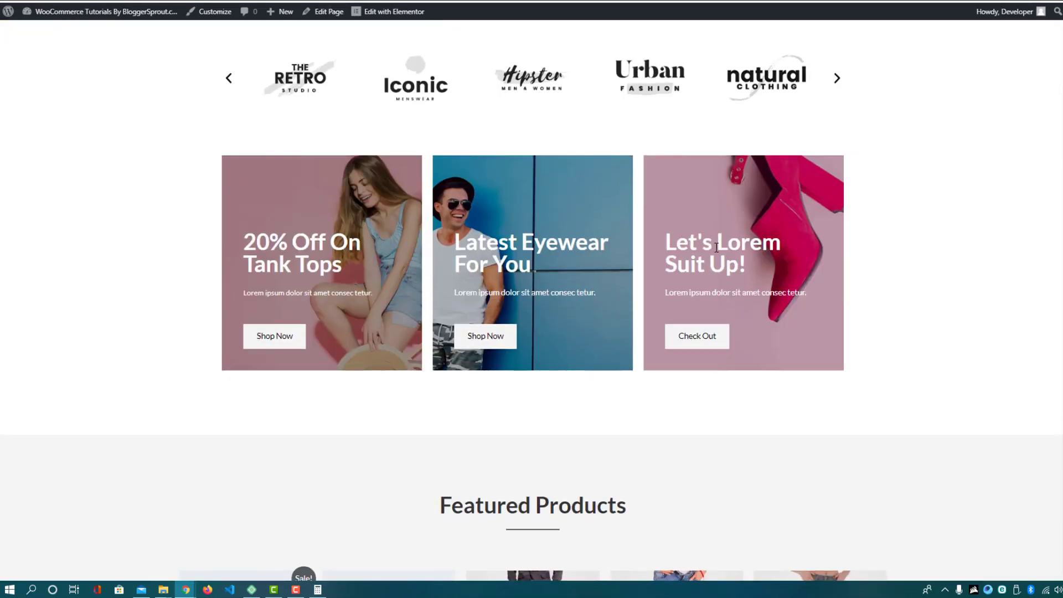
pyautogui.scroll(-4, 717, 247)
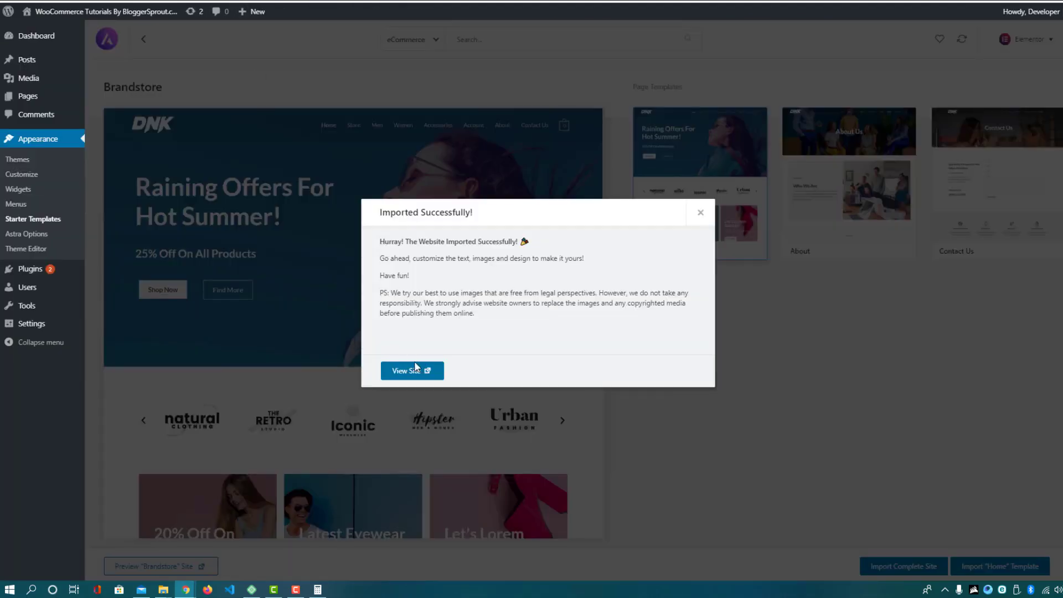
pyautogui.click(701, 213)
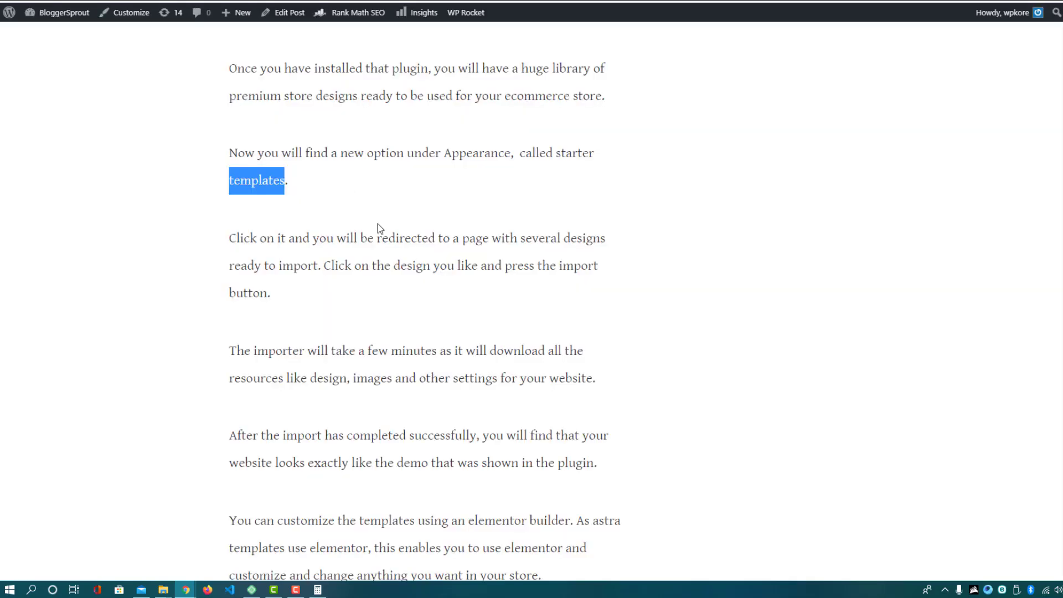
pyautogui.scroll(-5, 378, 222)
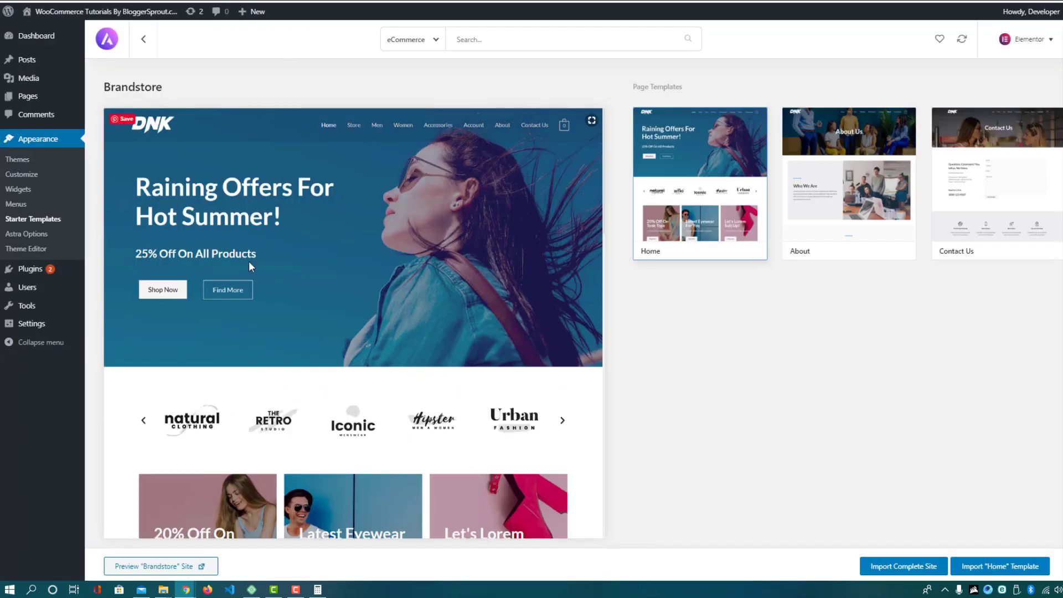
pyautogui.moveTo(55, 270)
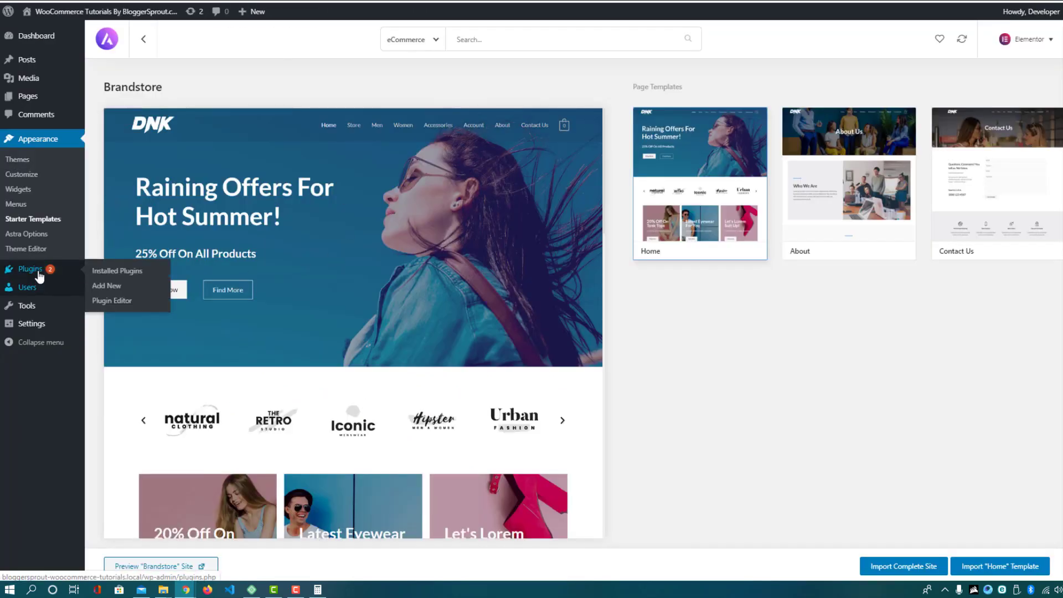
# Open Add New Plugins and search the directory for 'Akismet' copied from the article
pyautogui.click(111, 292)
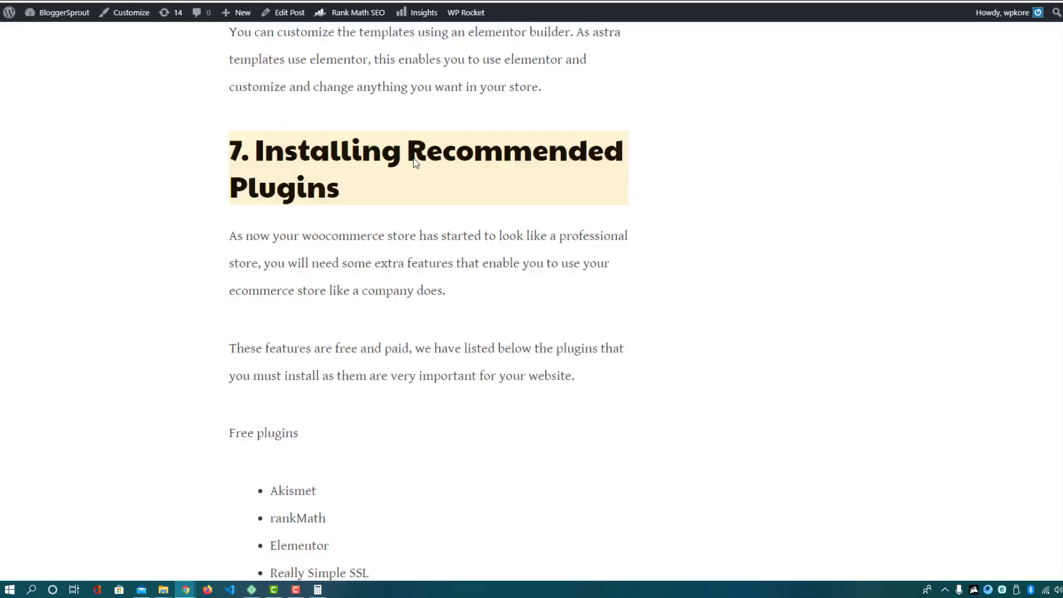
pyautogui.scroll(-6, 415, 163)
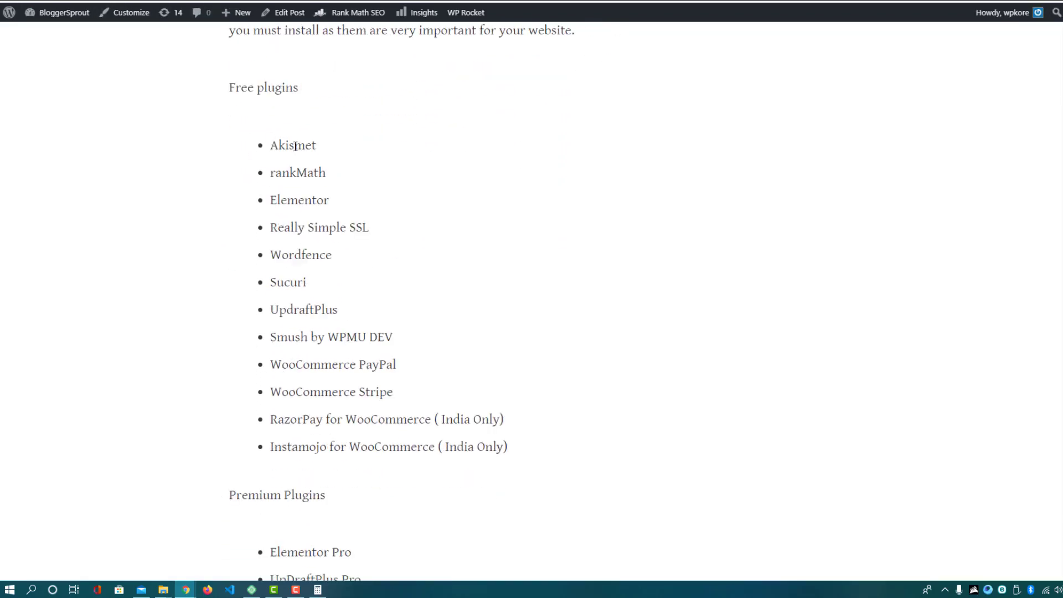
pyautogui.doubleClick(297, 143)
pyautogui.hotkey('ctrl', 'c')
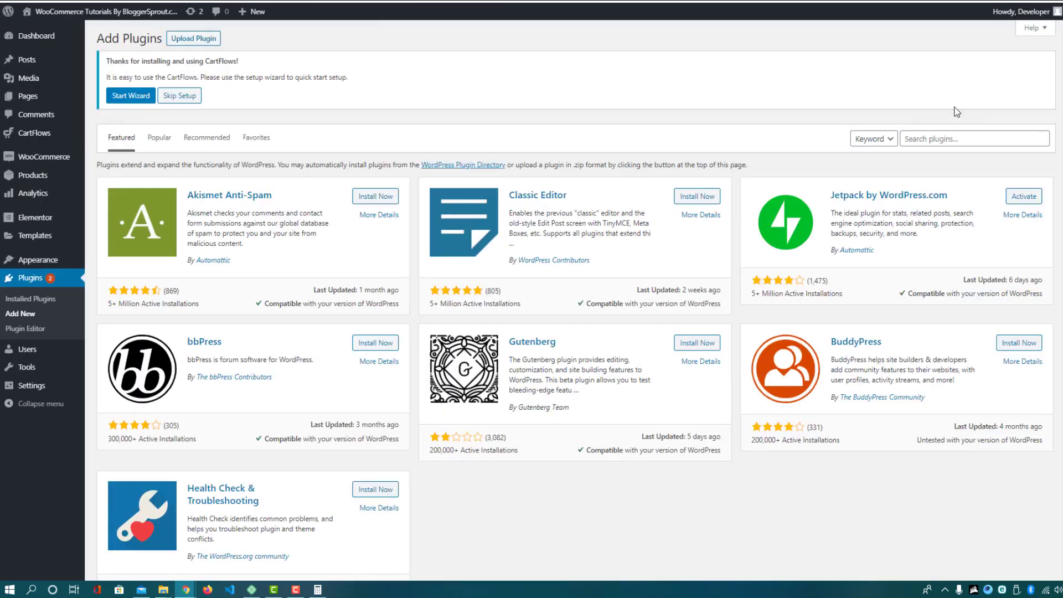
pyautogui.click(928, 139)
pyautogui.hotkey('ctrl', 'v')
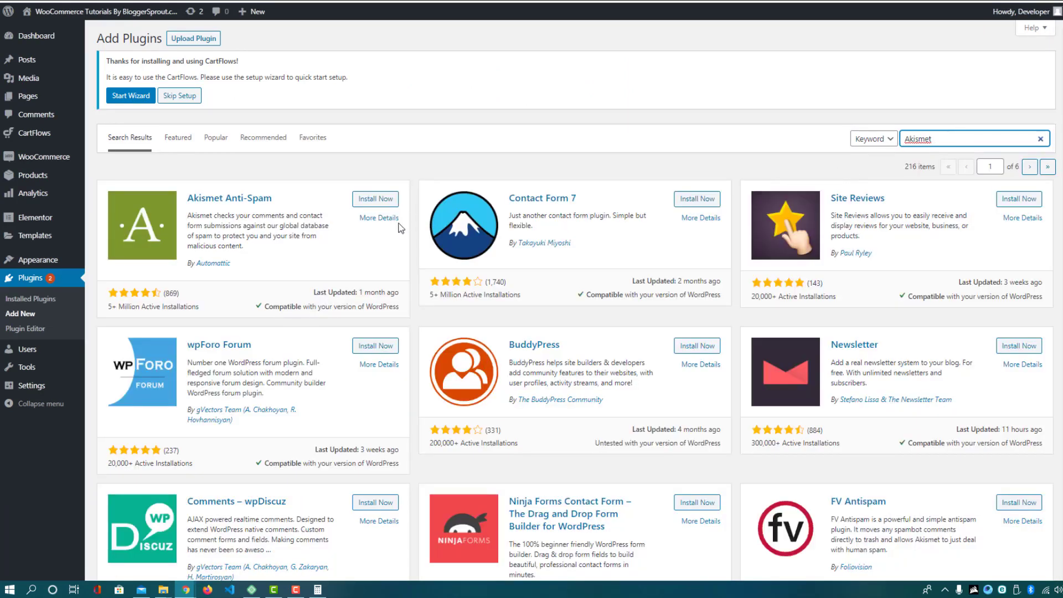
# Install Akismet Anti-Spam, then pick rankMath from the article's plugin list
pyautogui.moveTo(225, 215); pyautogui.dragTo(261, 235)
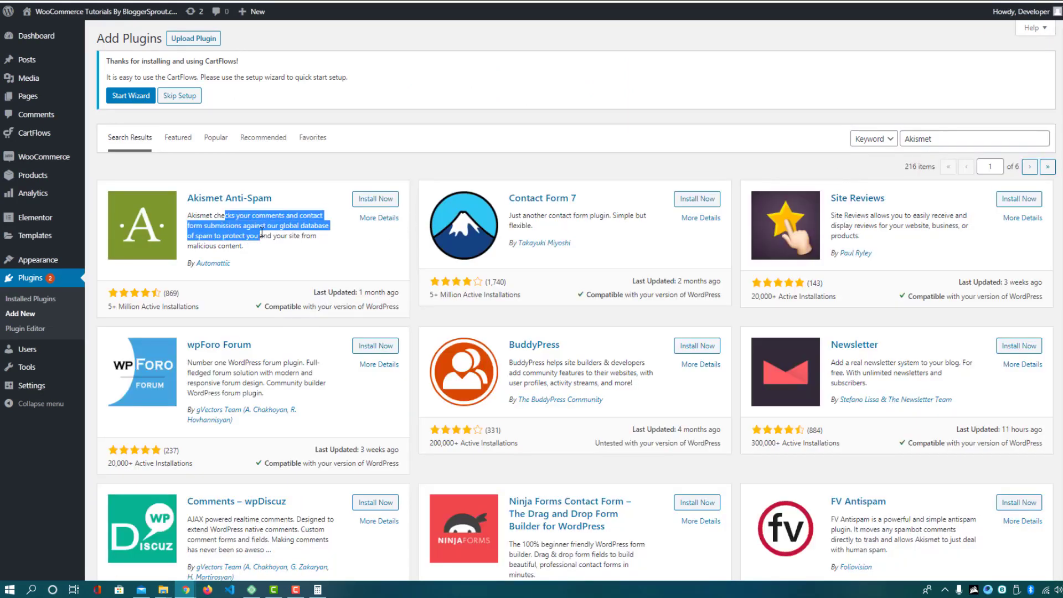
pyautogui.click(272, 235)
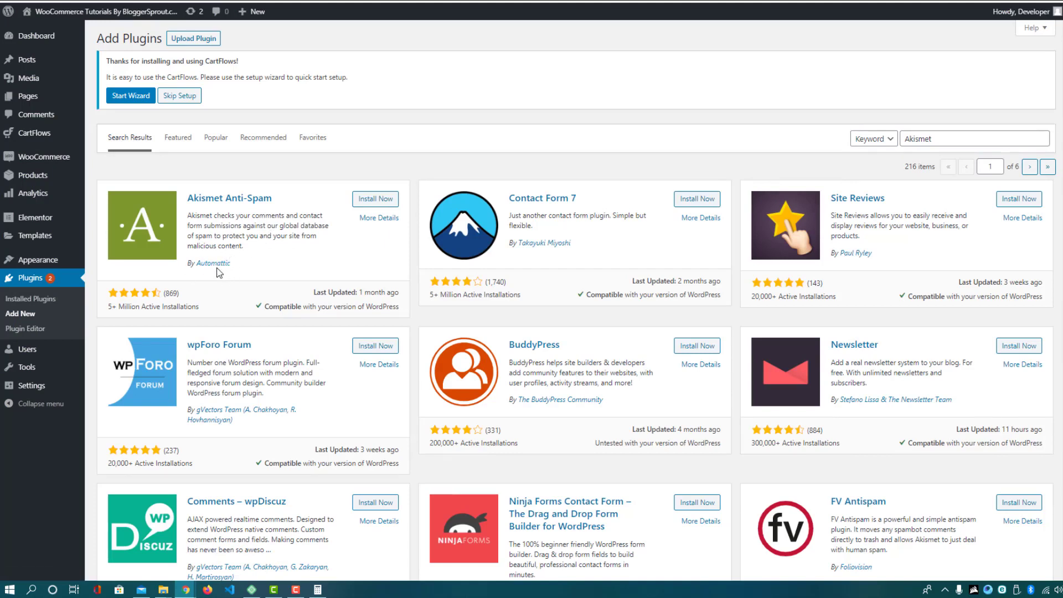
pyautogui.click(372, 204)
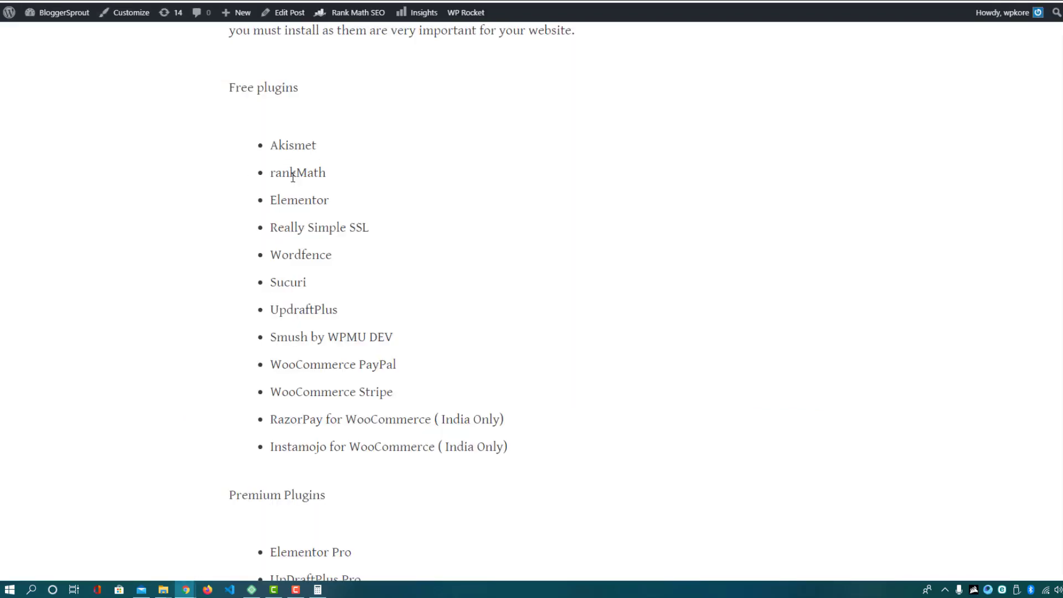
pyautogui.doubleClick(293, 174)
pyautogui.hotkey('ctrl', 'c')
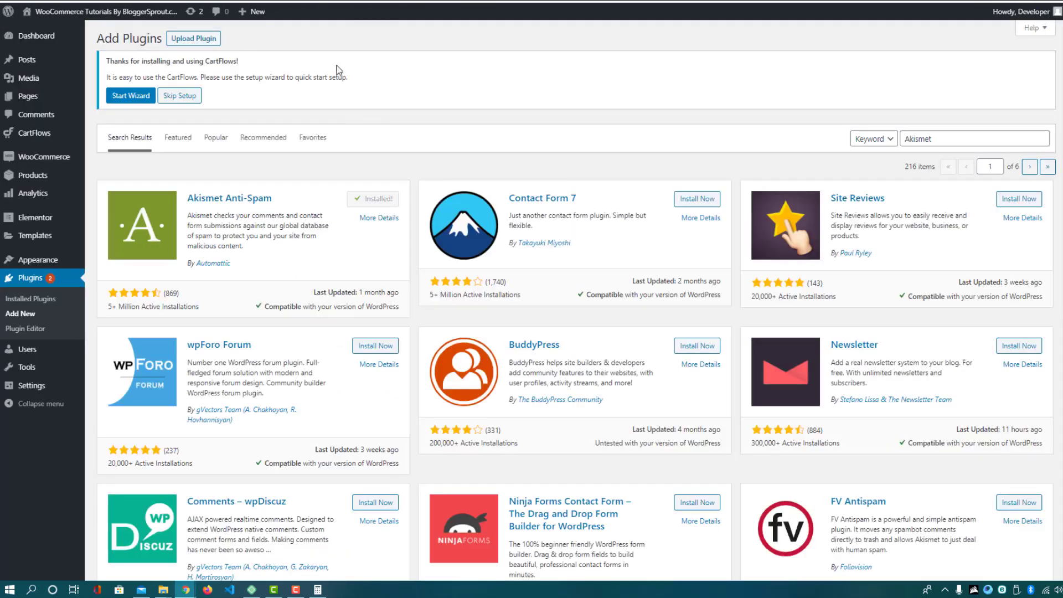
# Search plugins for 'rankMath' and install Rank Math SEO
pyautogui.tripleClick(961, 133)
pyautogui.hotkey('ctrl', 'v')
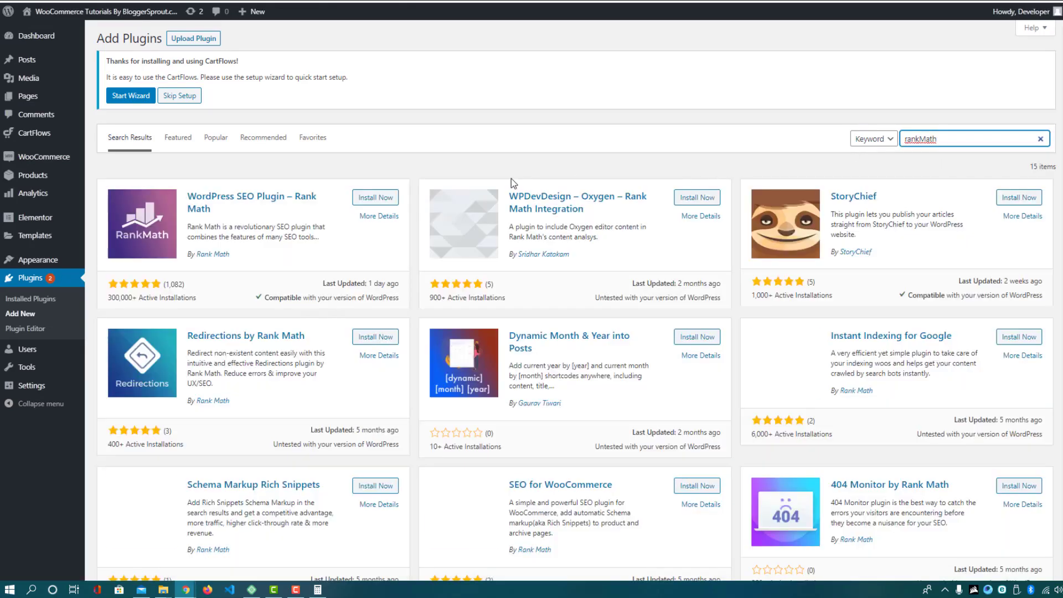
pyautogui.click(387, 203)
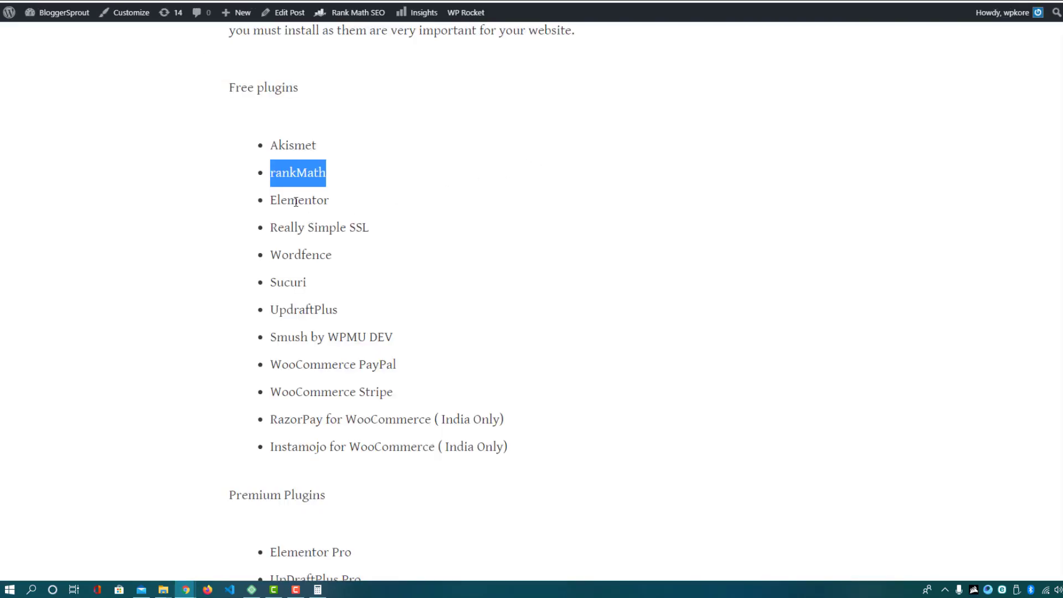
# Copy 'Really Simple SSL' from the article and search the plugin directory for it
pyautogui.doubleClick(296, 202)
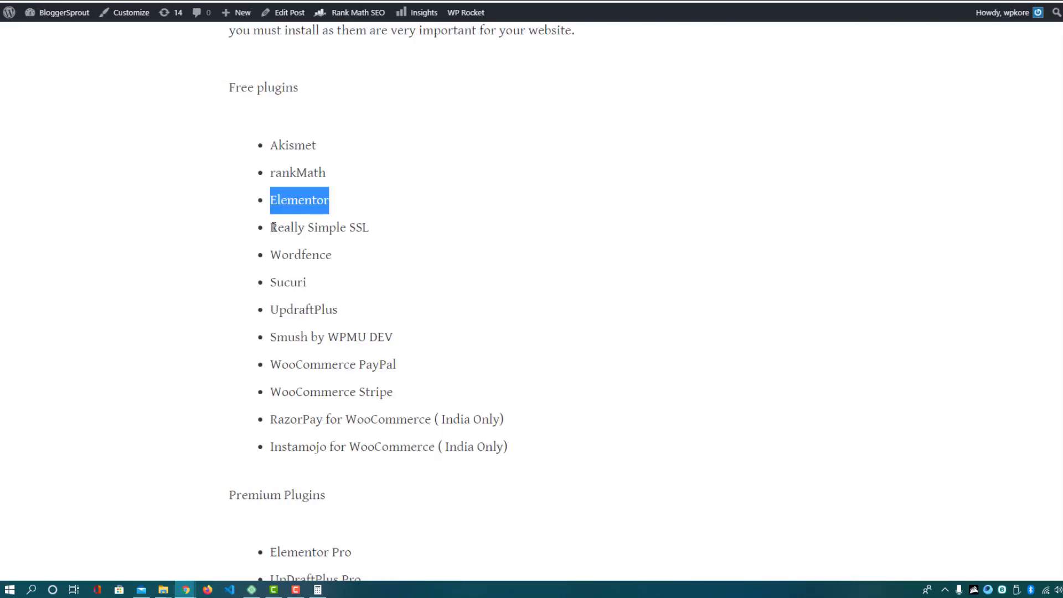
pyautogui.moveTo(272, 228); pyautogui.dragTo(368, 224)
pyautogui.hotkey('ctrl', 'c')
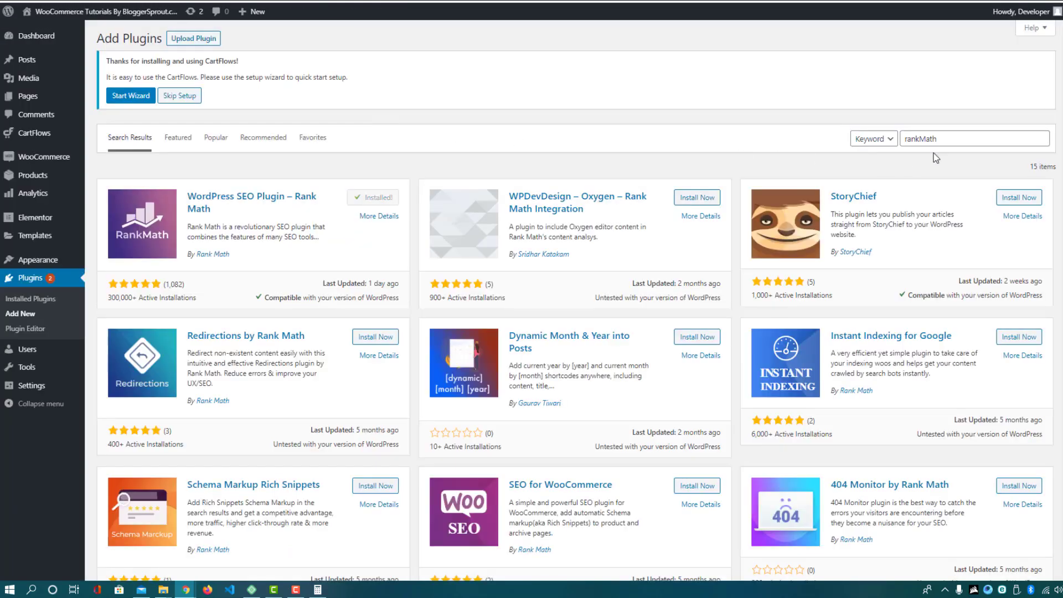
pyautogui.moveTo(937, 139); pyautogui.dragTo(888, 129)
pyautogui.hotkey('ctrl', 'v')
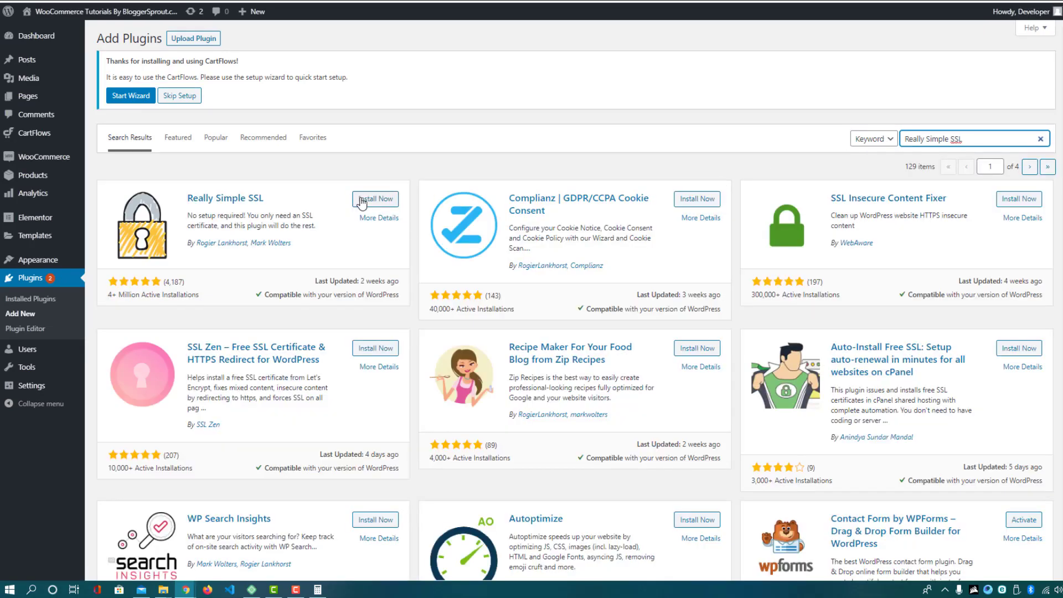
# Install Really Simple SSL, then search for and install Wordfence Security
pyautogui.click(362, 203)
pyautogui.hotkey('ctrl', 'Tab')
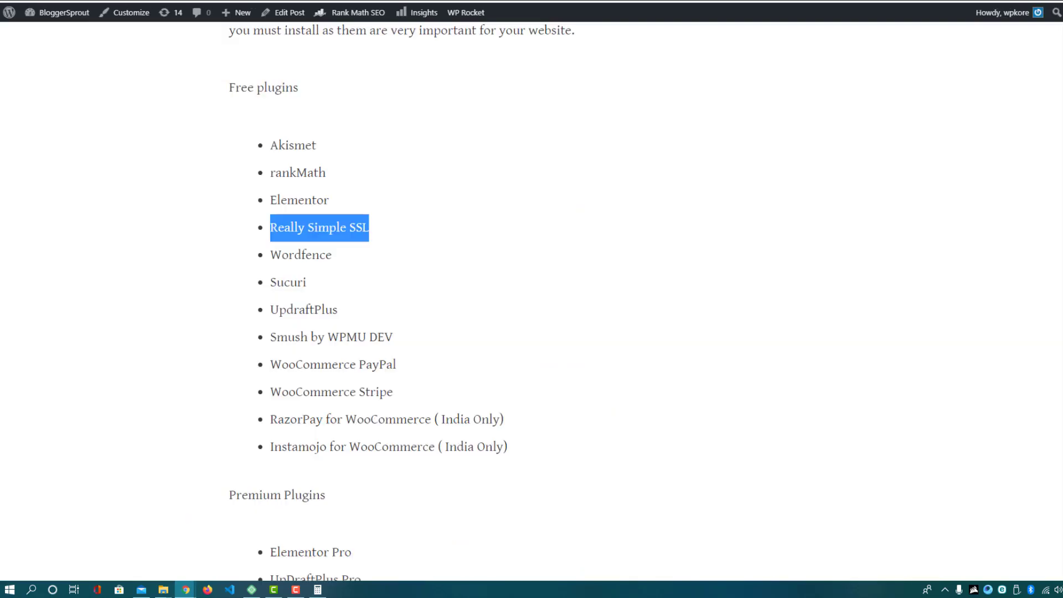
pyautogui.doubleClick(301, 255)
pyautogui.hotkey('ctrl', 'c')
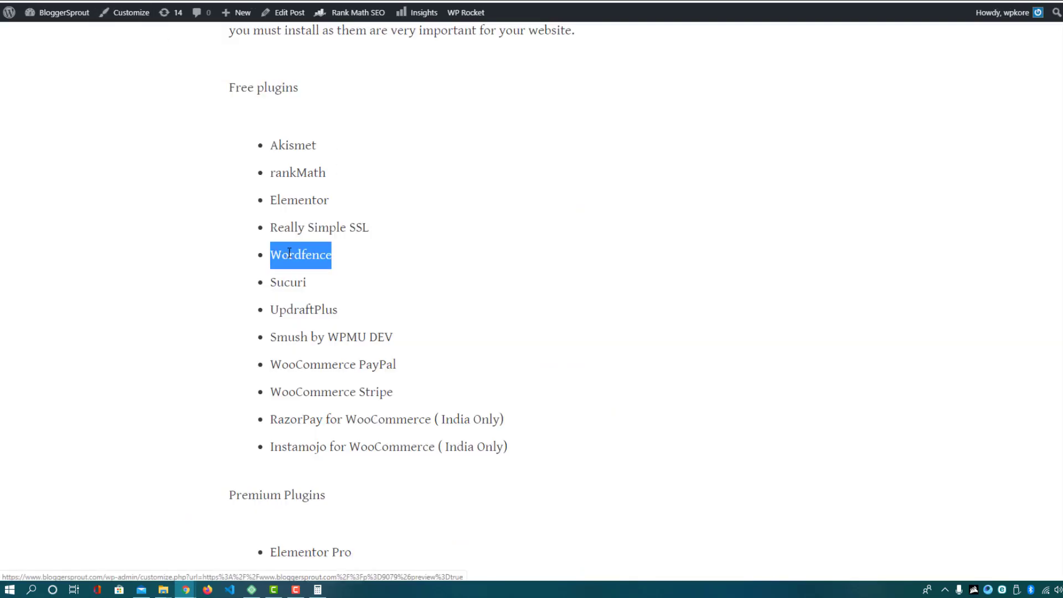
pyautogui.hotkey('ctrl', 'shift', 'Tab')
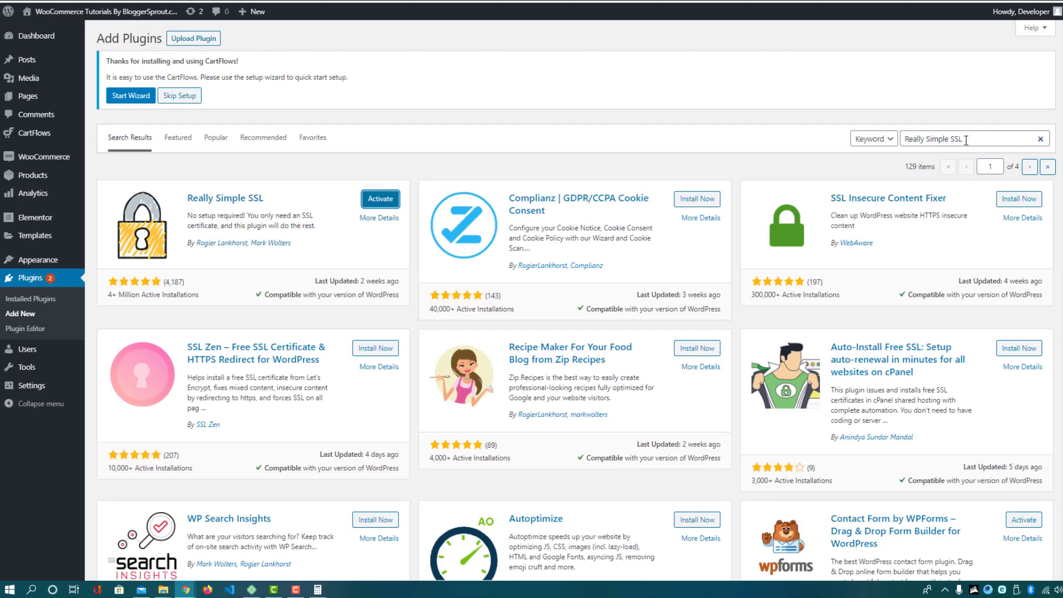
pyautogui.moveTo(967, 141); pyautogui.dragTo(891, 138)
pyautogui.hotkey('ctrl', 'v')
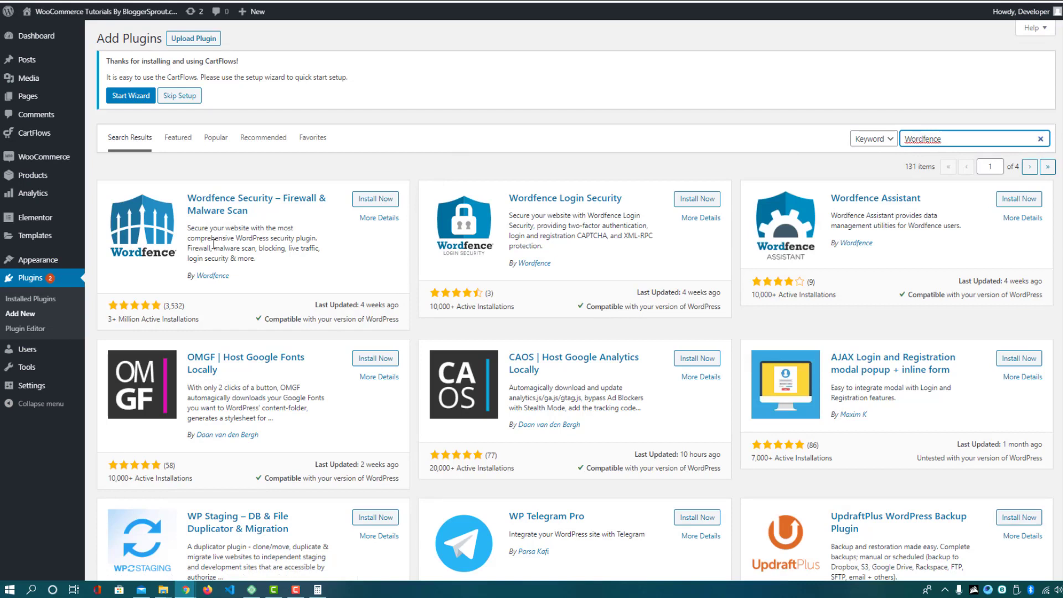
pyautogui.moveTo(194, 252); pyautogui.dragTo(242, 258)
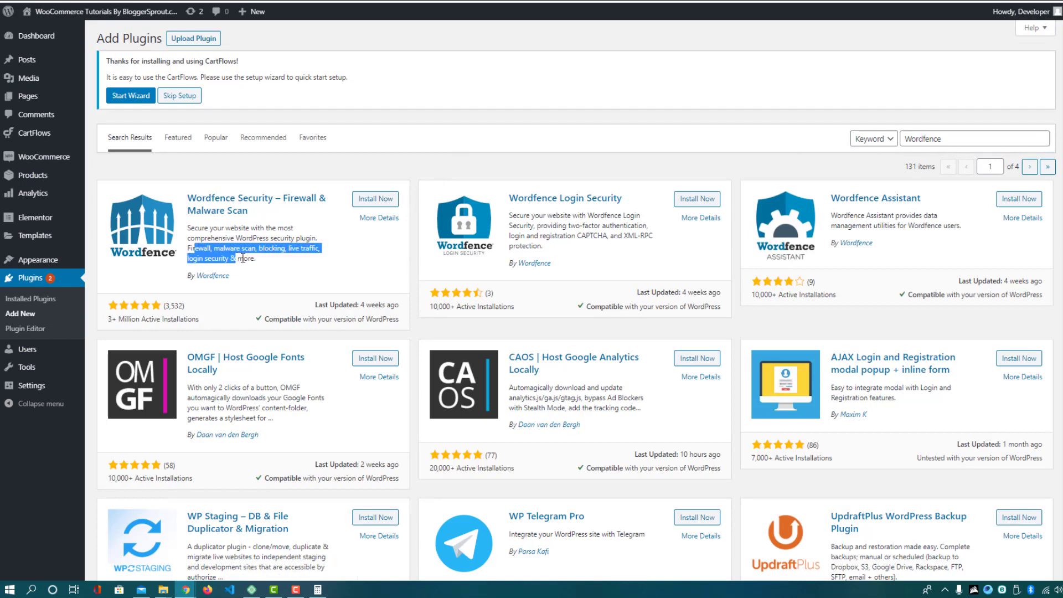
pyautogui.click(373, 198)
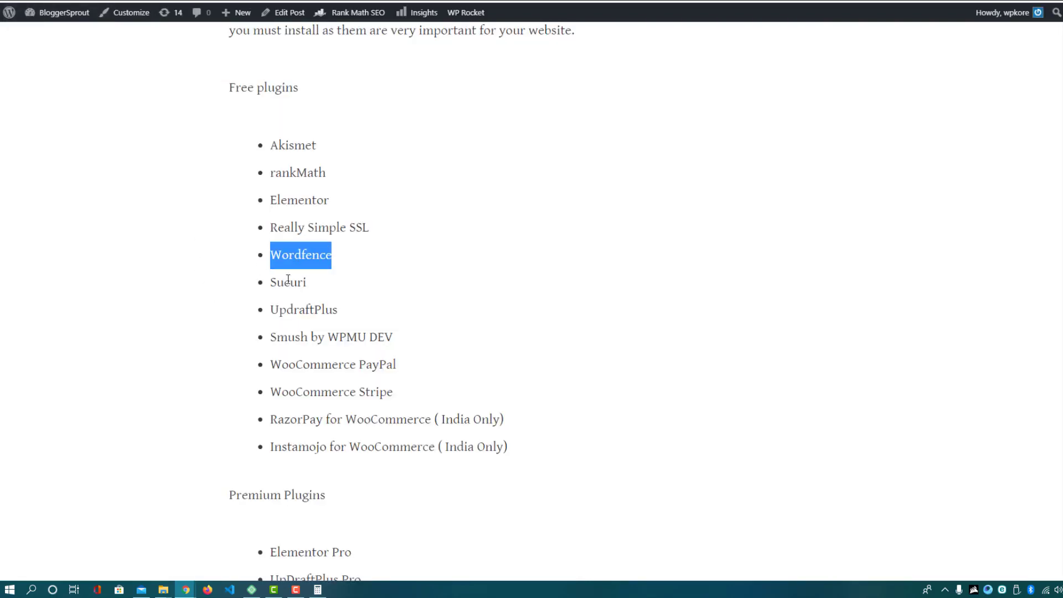
# Point out Sucuri, rankMath and Elementor in the article, then search plugins for 'Sucuri'
pyautogui.doubleClick(288, 281)
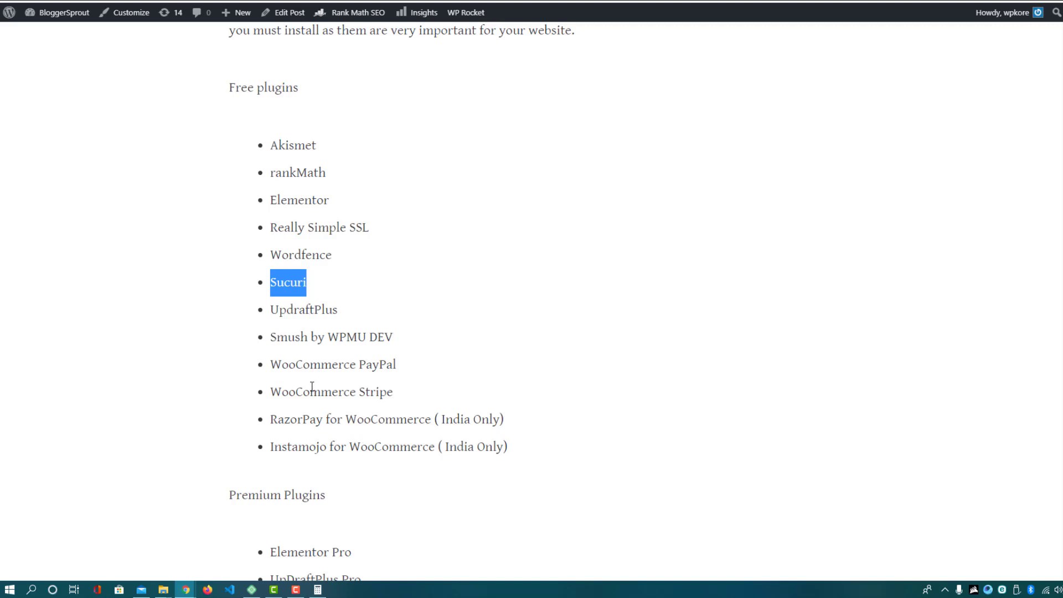
pyautogui.doubleClick(289, 175)
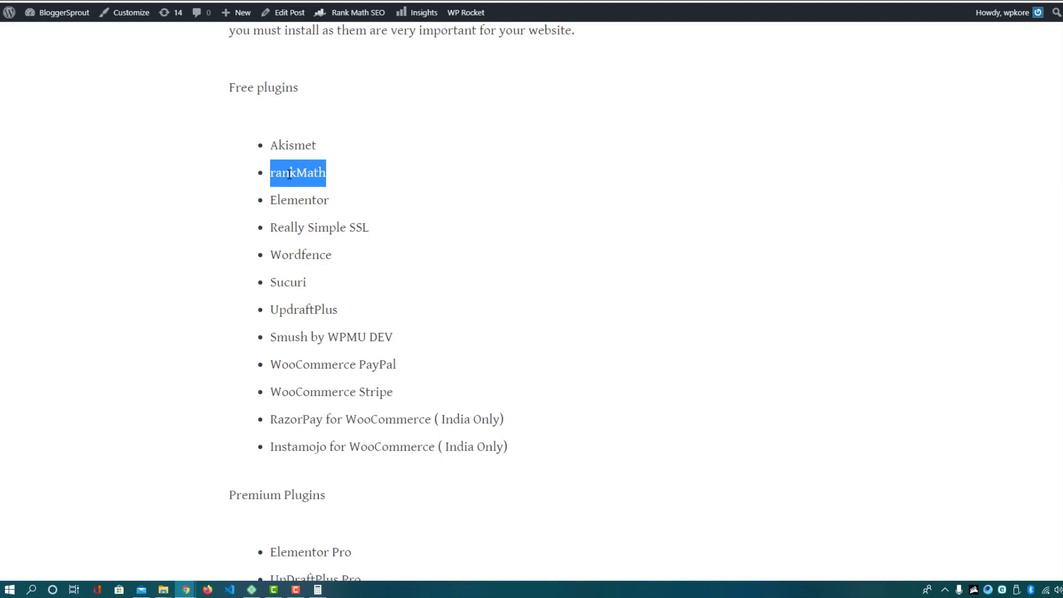
pyautogui.doubleClick(286, 202)
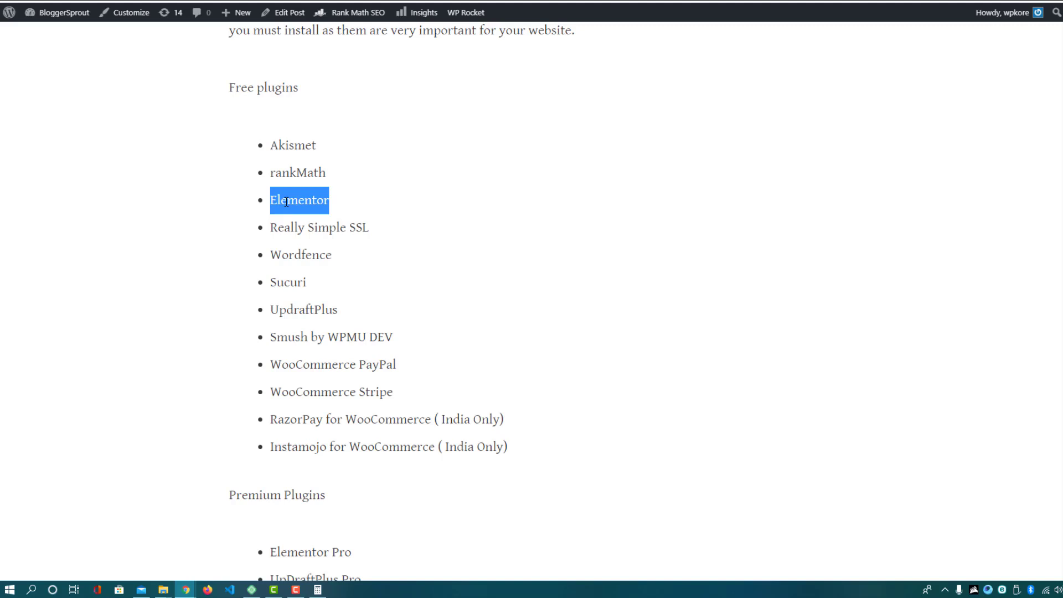
pyautogui.doubleClick(289, 280)
pyautogui.hotkey('ctrl', 'c')
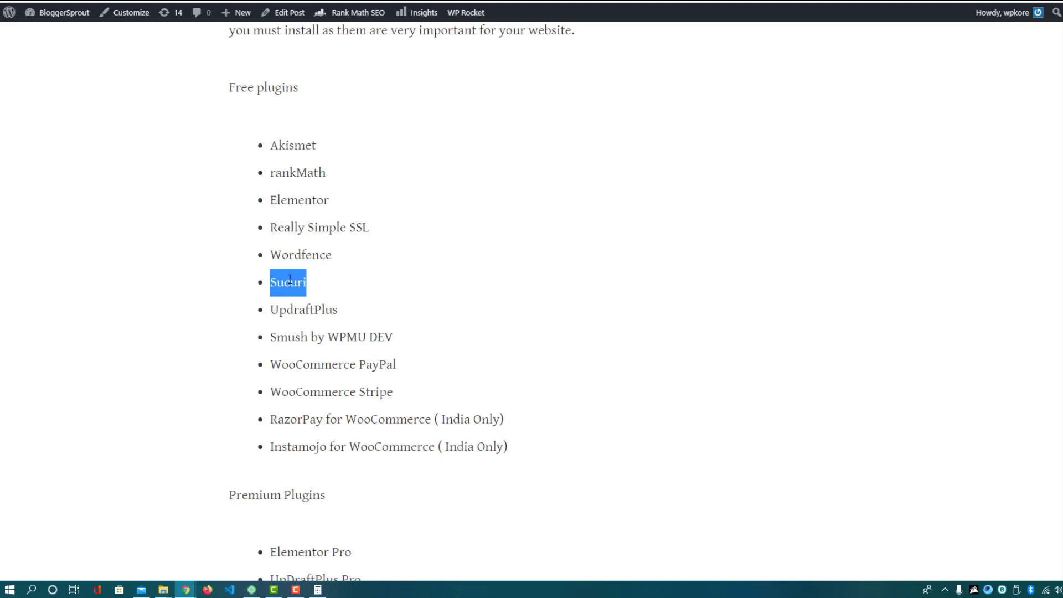
pyautogui.hotkey('alt', 'Tab')
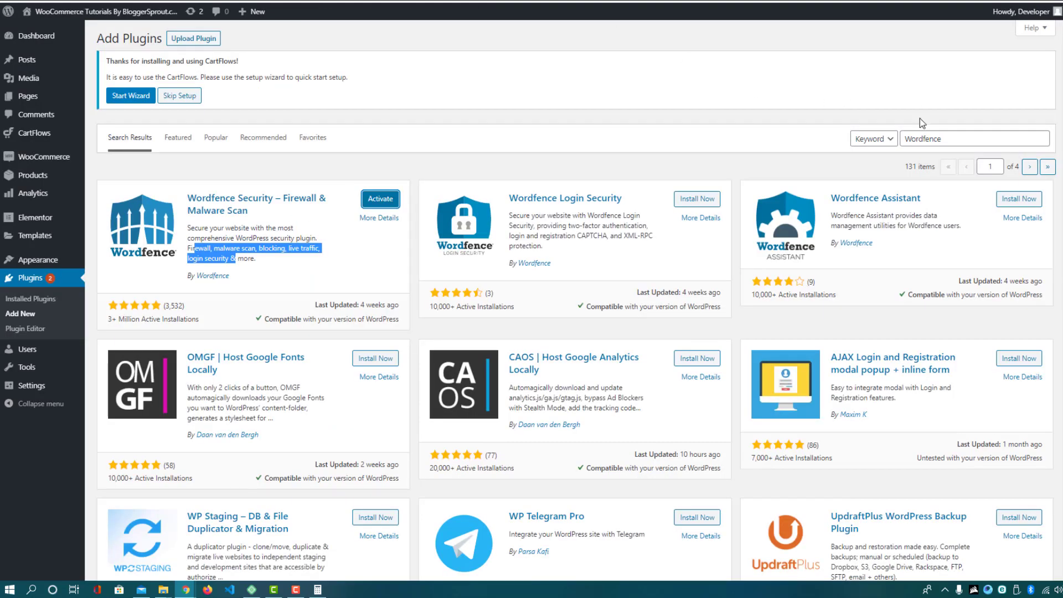
pyautogui.doubleClick(942, 138)
pyautogui.hotkey('ctrl', 'v')
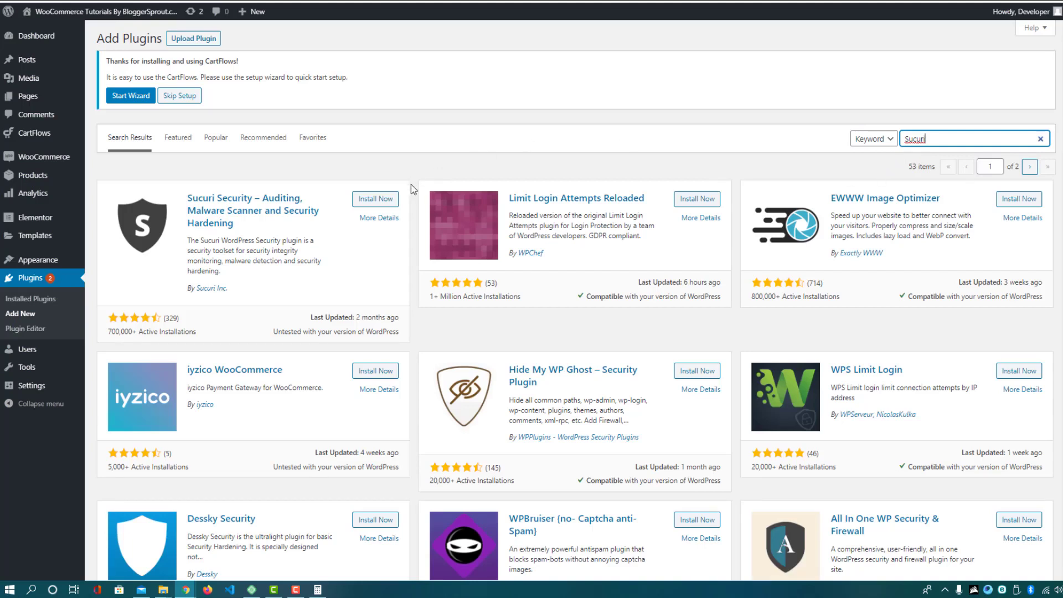
# Install Sucuri Security, then search for and install UpdraftPlus
pyautogui.click(388, 201)
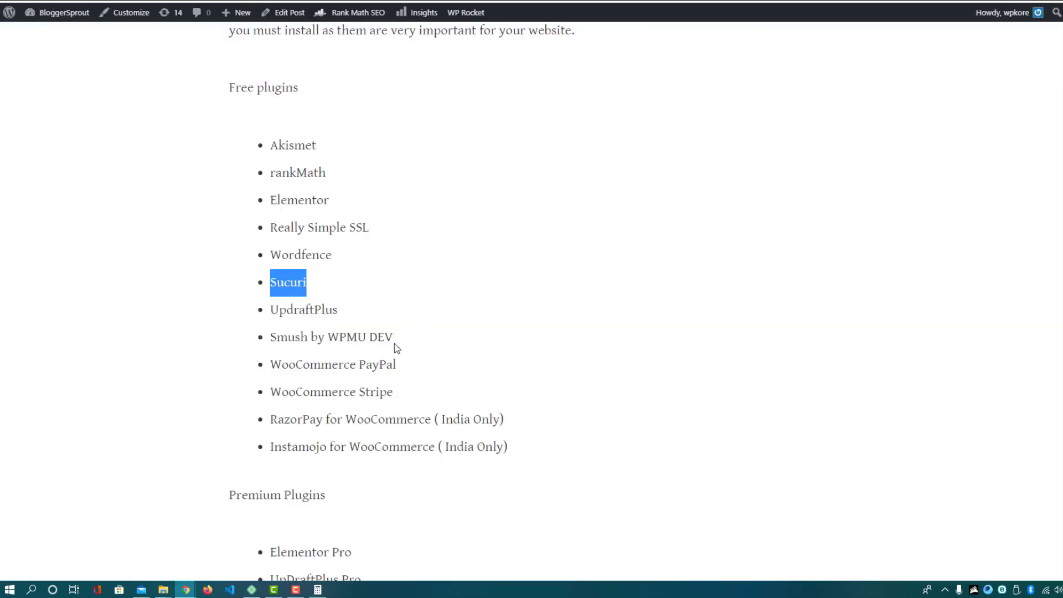
pyautogui.doubleClick(312, 309)
pyautogui.hotkey('ctrl', 'c')
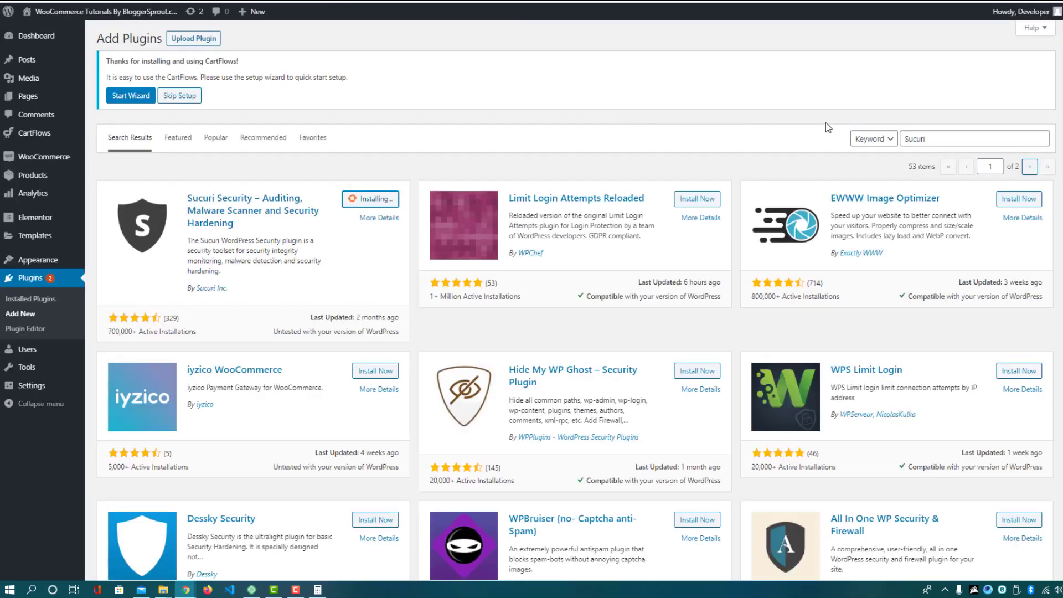
pyautogui.click(945, 138)
pyautogui.hotkey('ctrl', 'a')
pyautogui.hotkey('ctrl', 'v')
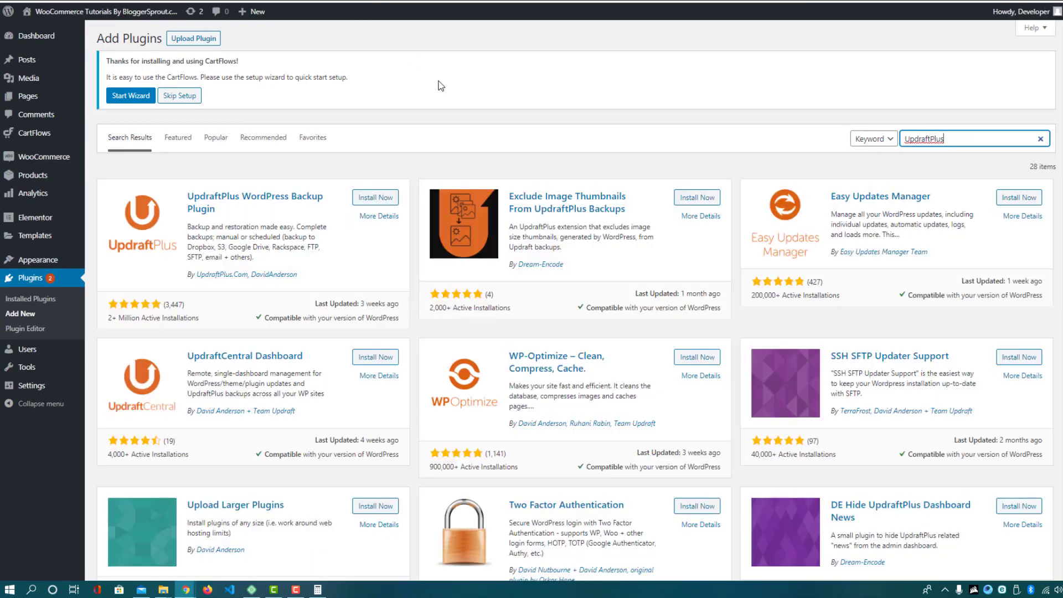
pyautogui.click(388, 198)
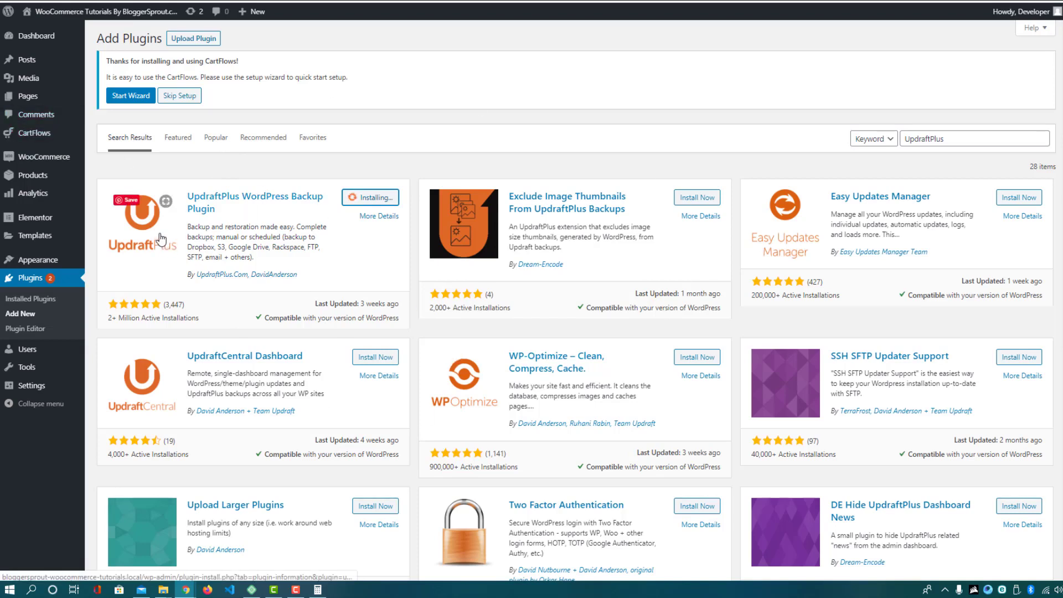
# Copy 'Smush by WPMU DEV' from the article and search the plugin directory for it
pyautogui.moveTo(75, 159)
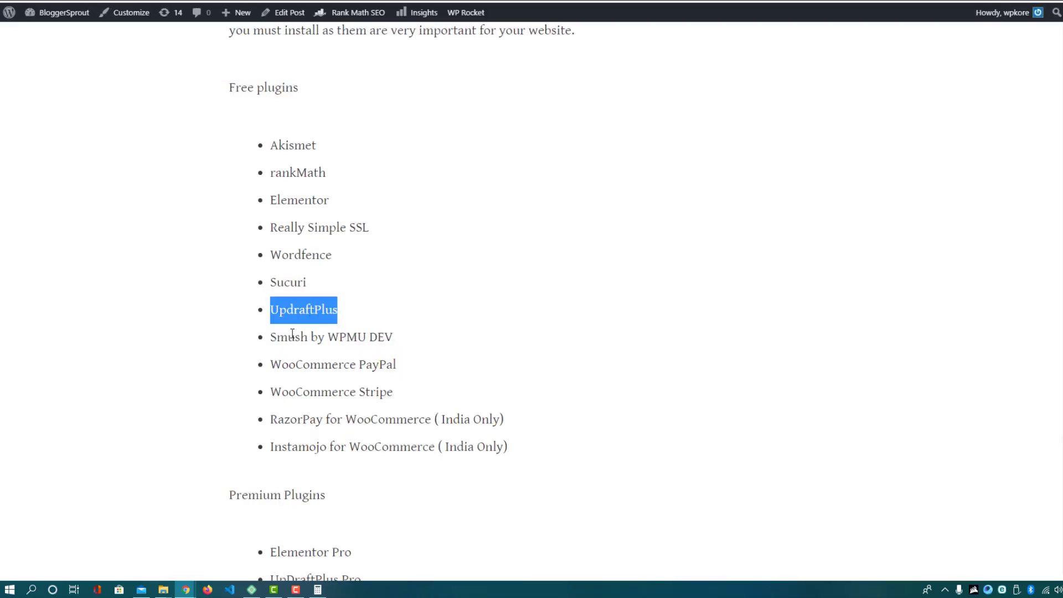
pyautogui.click(273, 340)
pyautogui.moveTo(272, 340); pyautogui.dragTo(396, 335)
pyautogui.hotkey('ctrl', 'c')
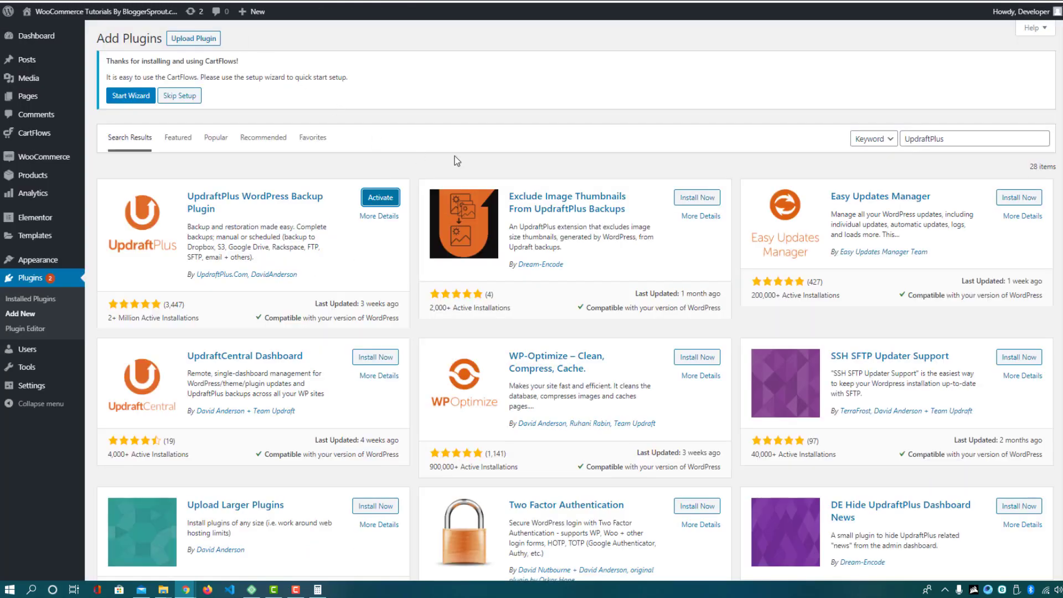
pyautogui.moveTo(958, 139); pyautogui.dragTo(889, 142)
pyautogui.hotkey('ctrl', 'v')
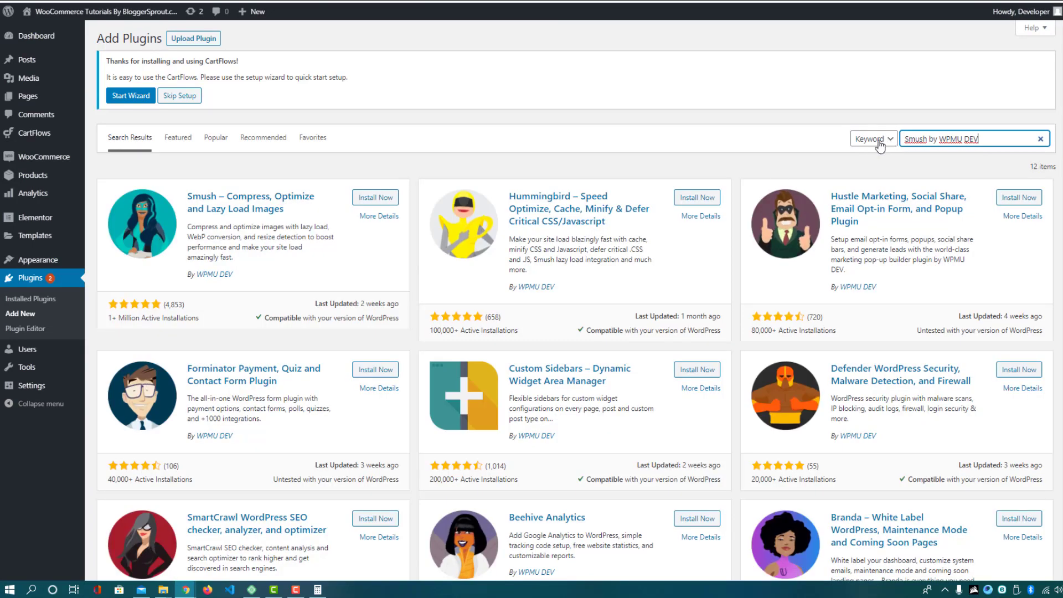
# Install Smush, then search plugins for 'WooCommerce PayPal' copied from the article
pyautogui.click(381, 198)
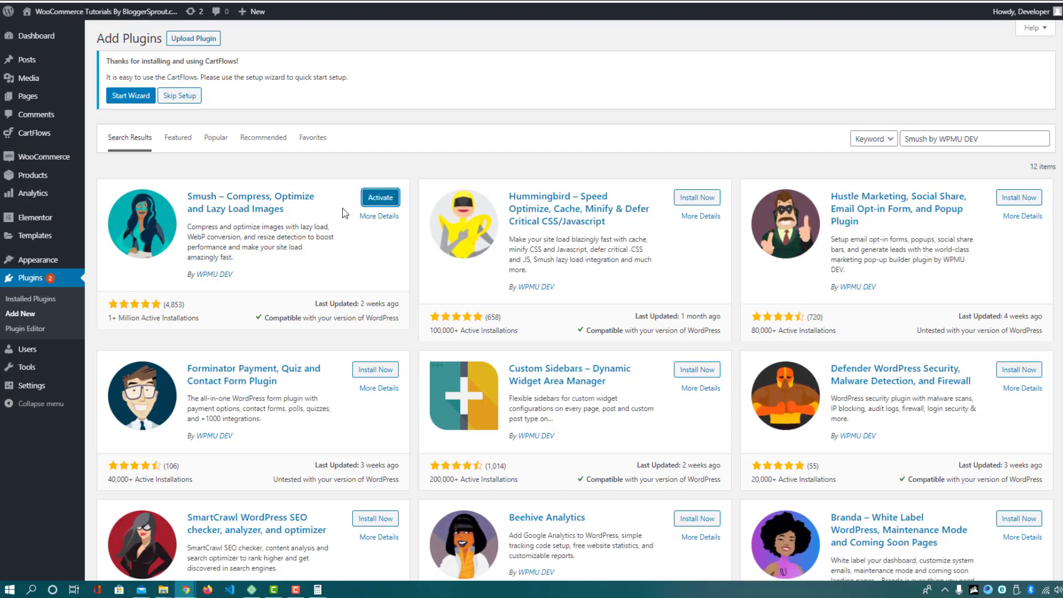
pyautogui.hotkey('ctrl', 'Tab')
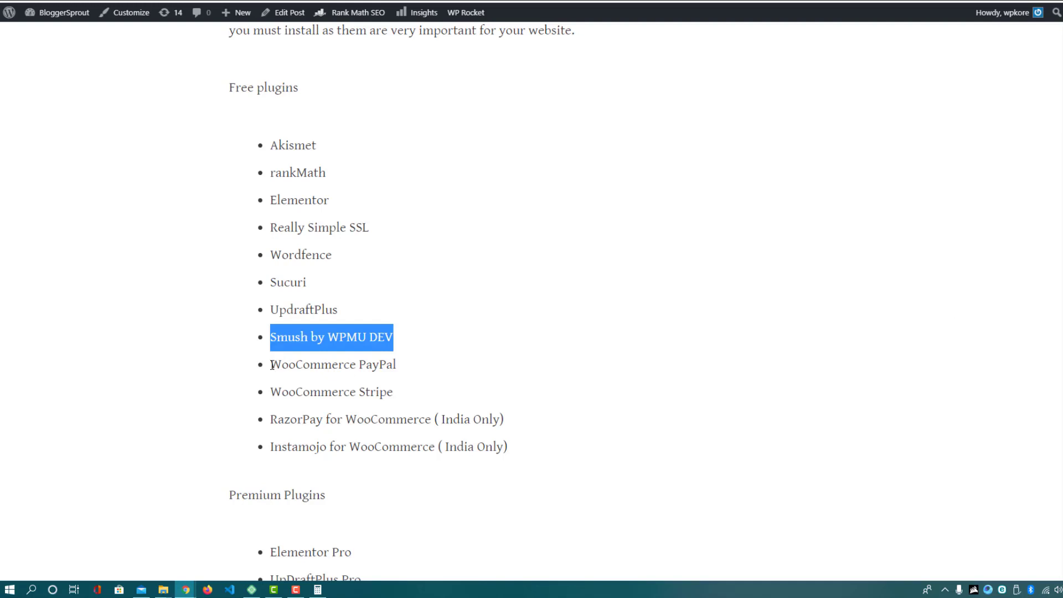
pyautogui.moveTo(269, 364); pyautogui.dragTo(420, 360)
pyautogui.hotkey('ctrl', 'c')
pyautogui.hotkey('ctrl', 'shift', 'Tab')
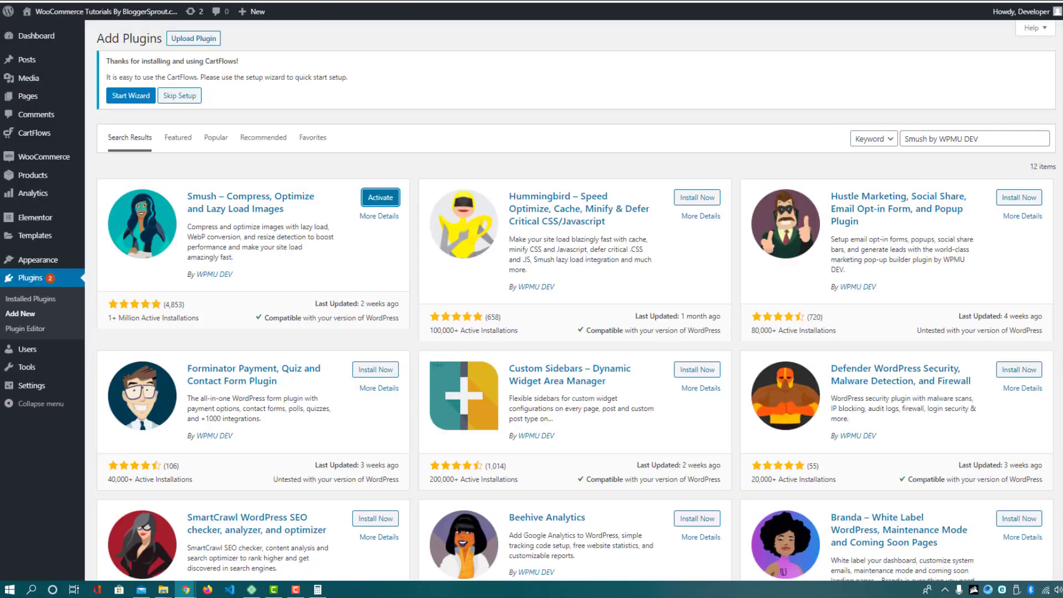
pyautogui.hotkey('ctrl', 'a')
pyautogui.hotkey('ctrl', 'v')
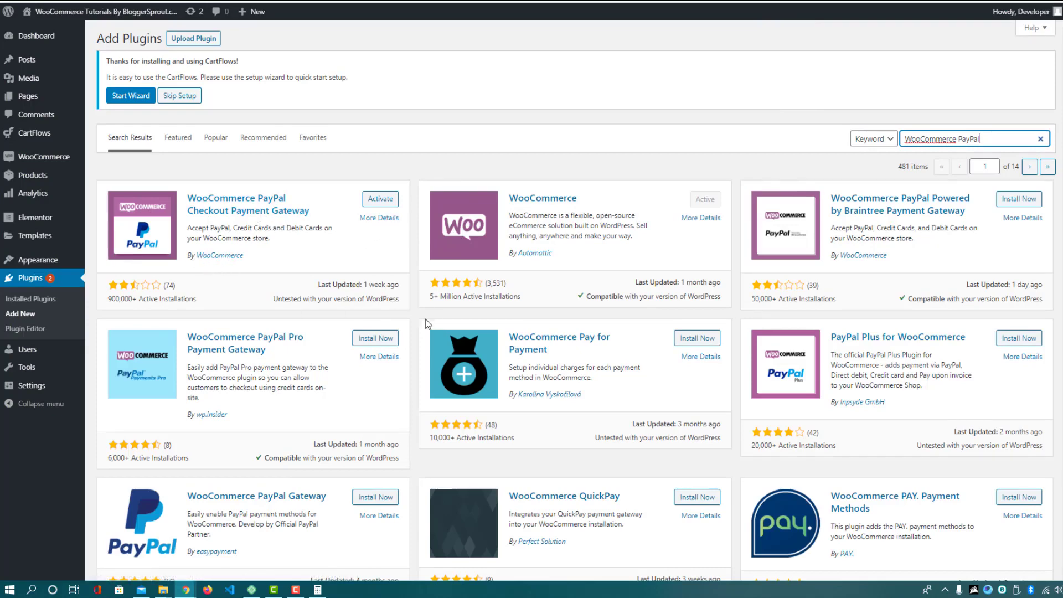
# Search the plugin directory for 'WooCommerce Stripe' using the word copied from the article
pyautogui.hotkey('ctrl', 'Tab')
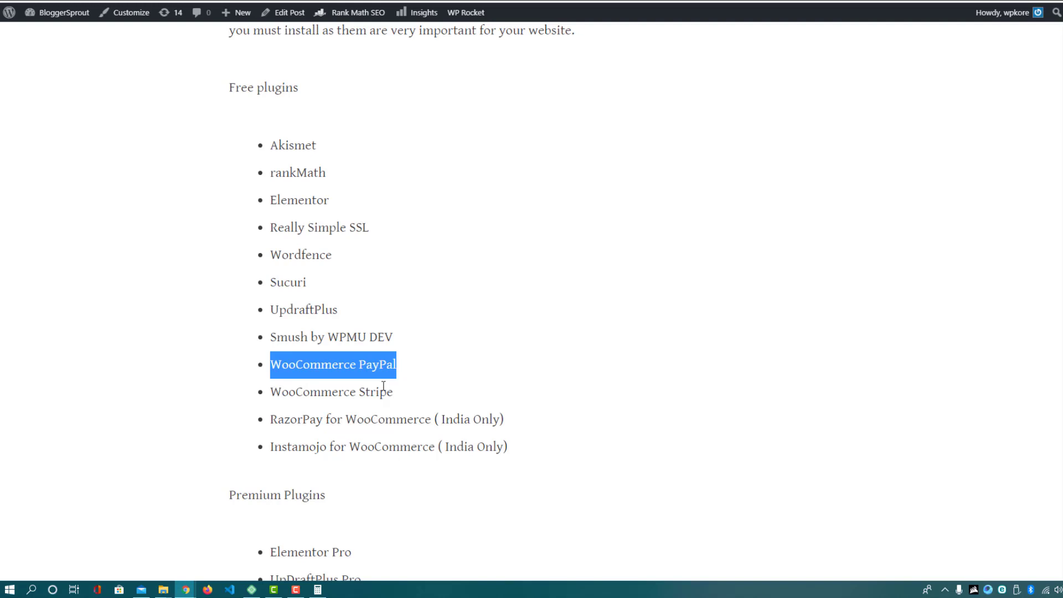
pyautogui.doubleClick(371, 394)
pyautogui.hotkey('ctrl', 'c')
pyautogui.hotkey('ctrl', 'Tab')
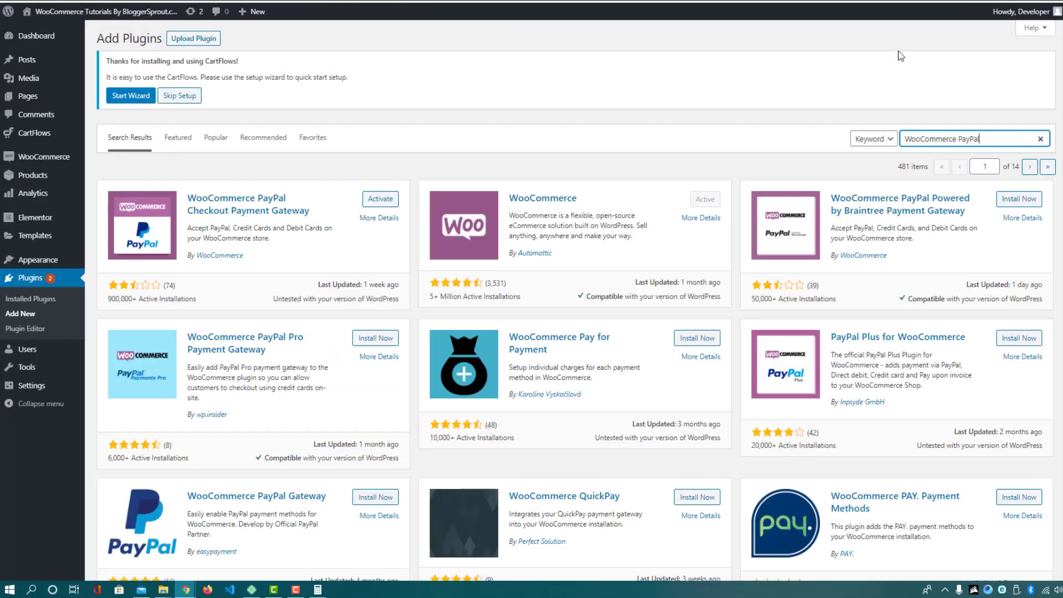
pyautogui.doubleClick(965, 138)
pyautogui.hotkey('ctrl', 'v')
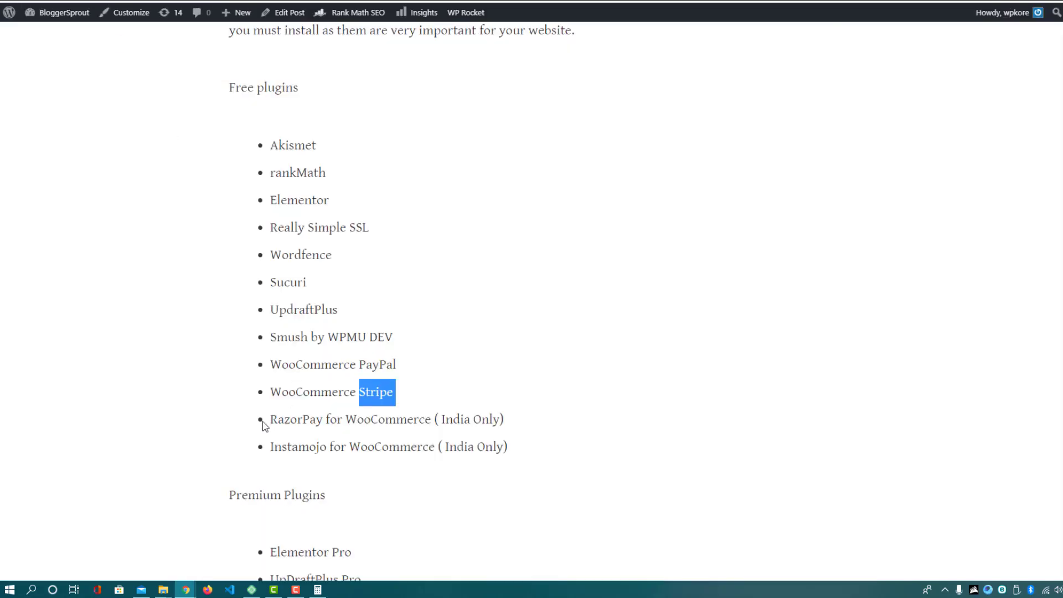
# Search for 'RazorPay for WooCommerce', install it, and return to the article
pyautogui.moveTo(272, 420); pyautogui.dragTo(431, 418)
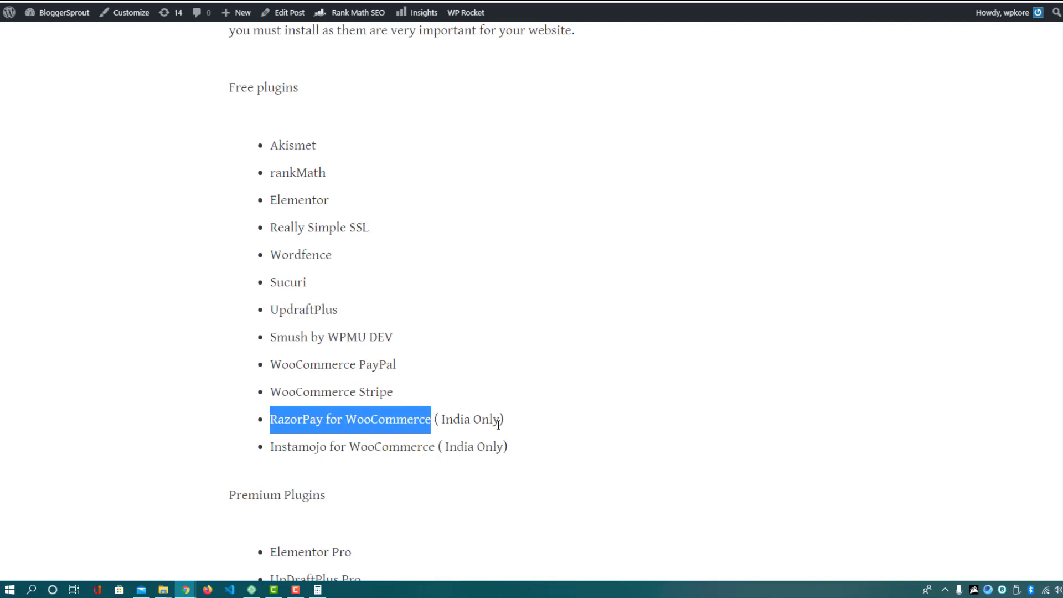
pyautogui.hotkey('ctrl', 'c')
pyautogui.hotkey('ctrl', 'Tab')
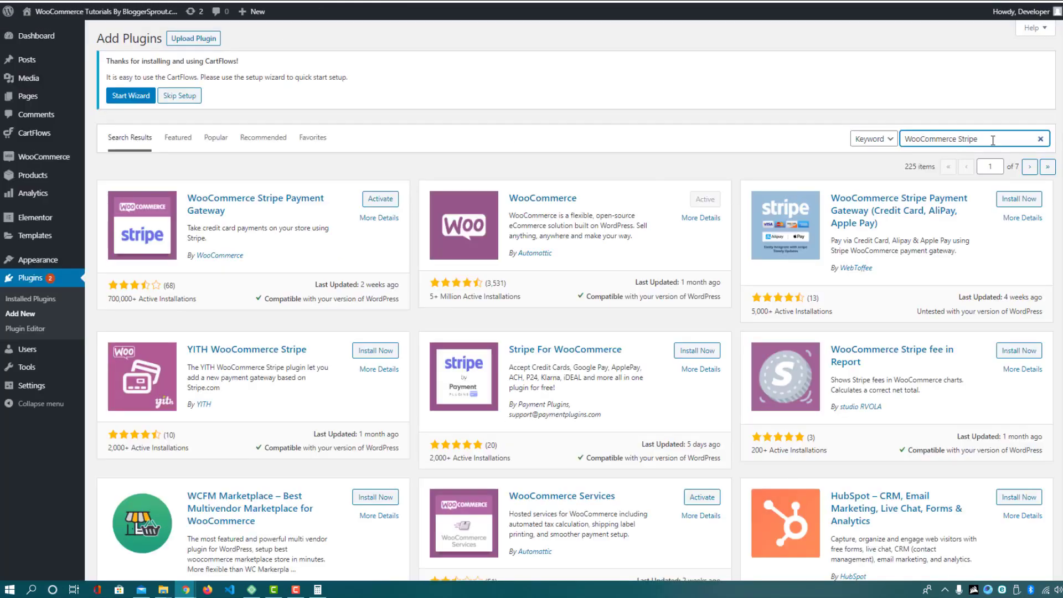
pyautogui.tripleClick(991, 139)
pyautogui.hotkey('ctrl', 'v')
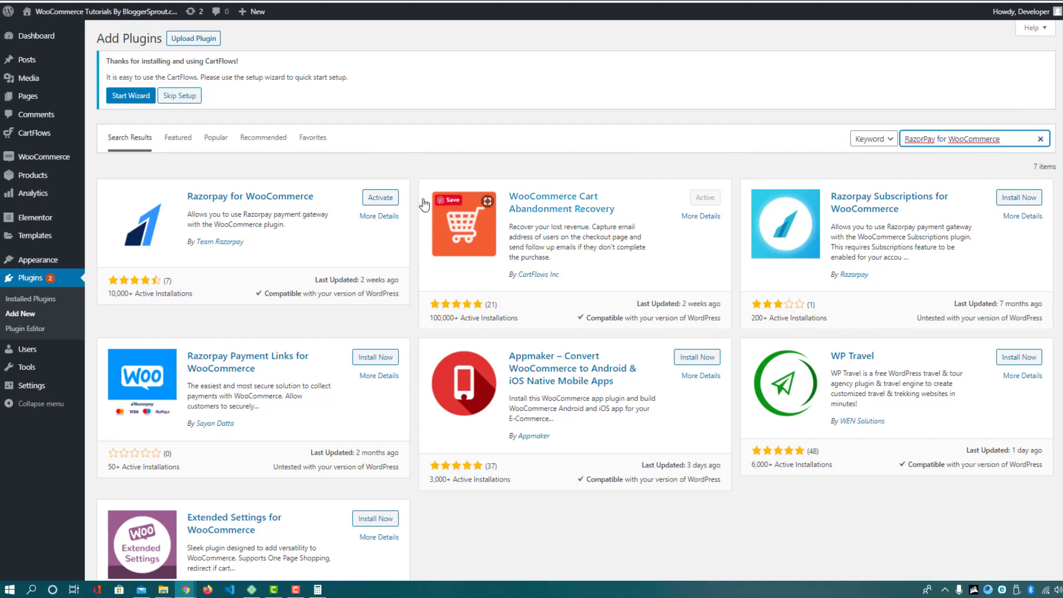
pyautogui.click(365, 203)
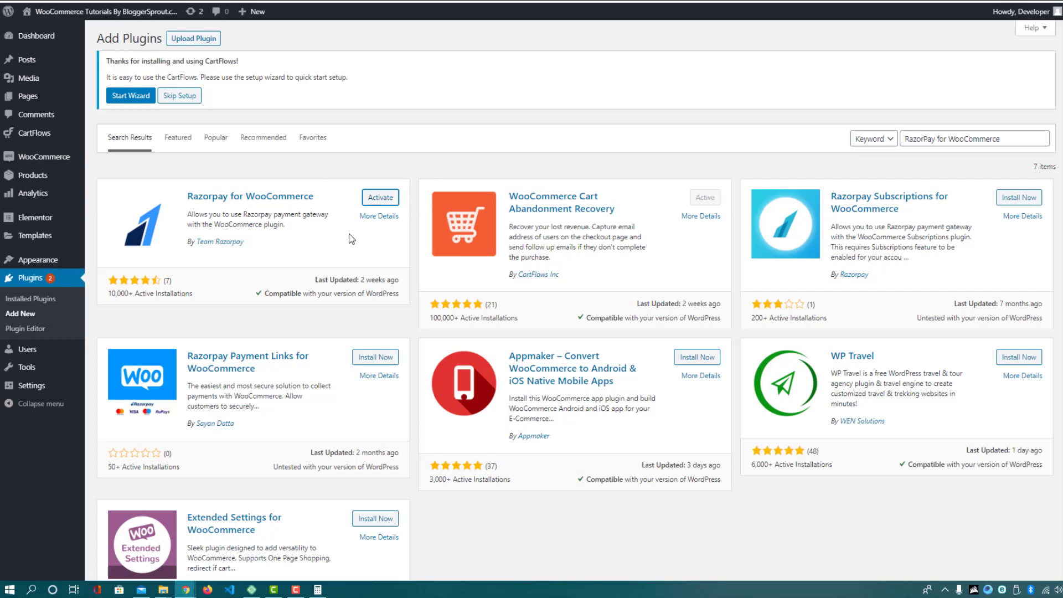
pyautogui.hotkey('ctrl', 'Tab')
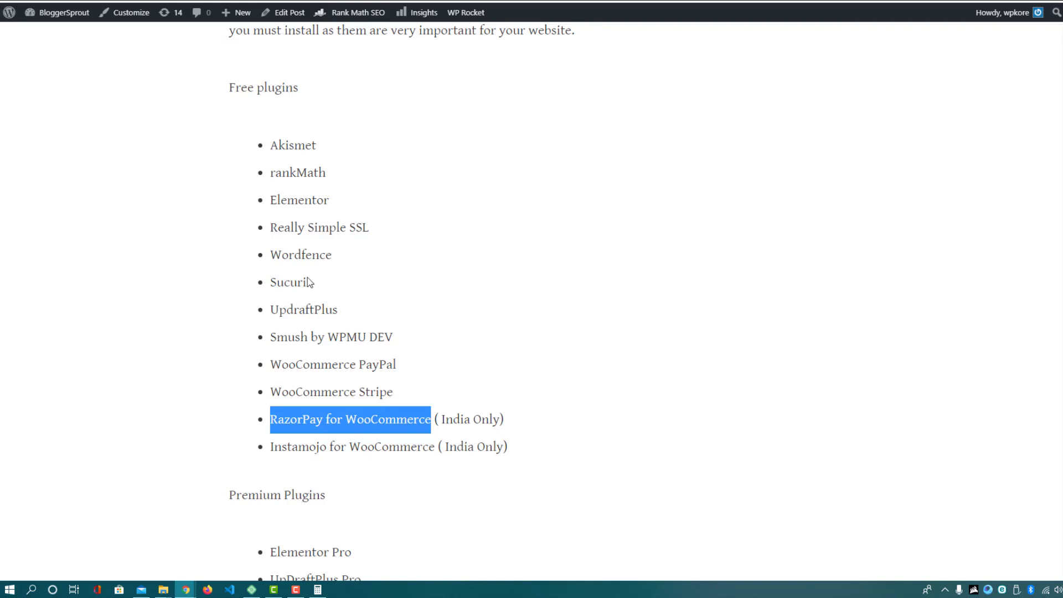
pyautogui.click(293, 149)
pyautogui.doubleClick(292, 149)
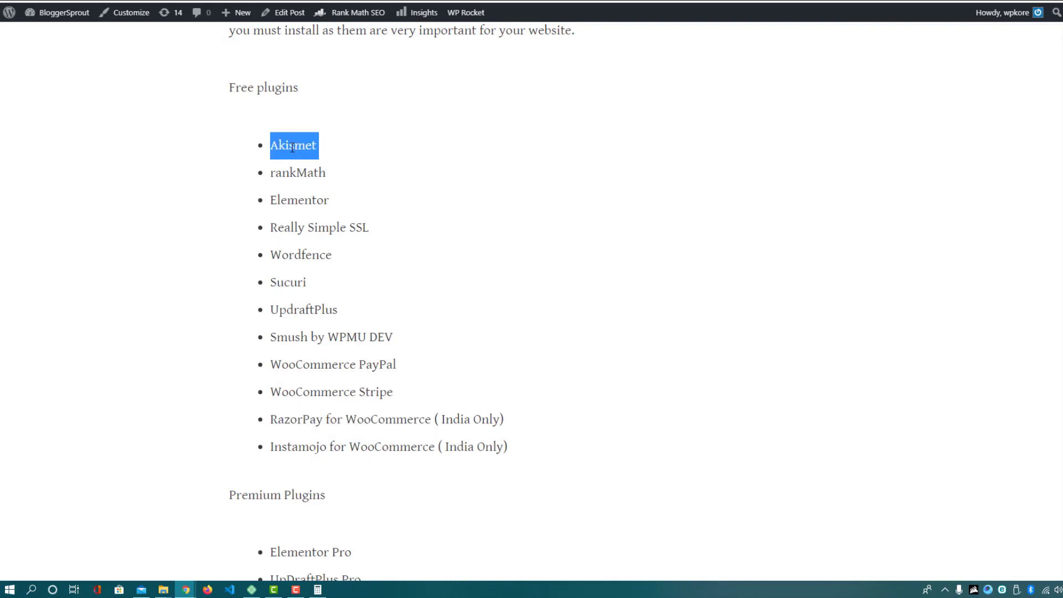
pyautogui.doubleClick(294, 176)
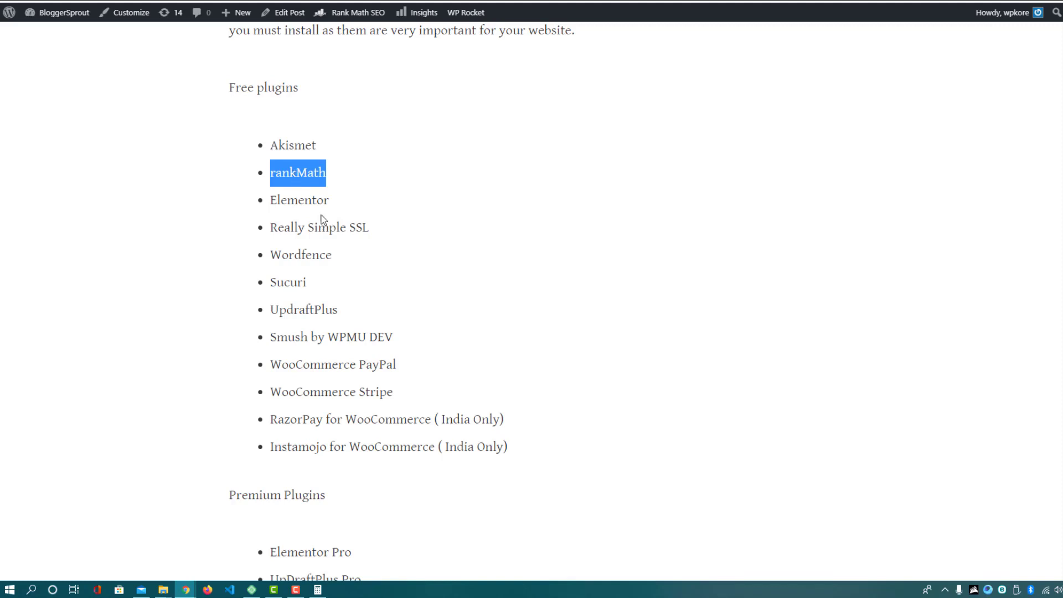
pyautogui.doubleClick(299, 198)
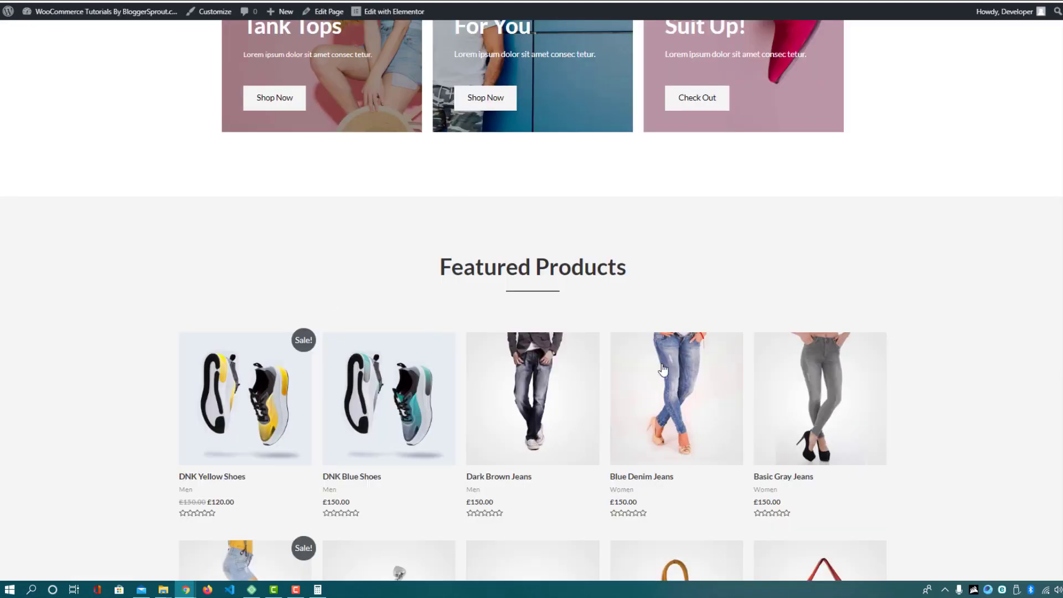
pyautogui.scroll(10, 515, 105)
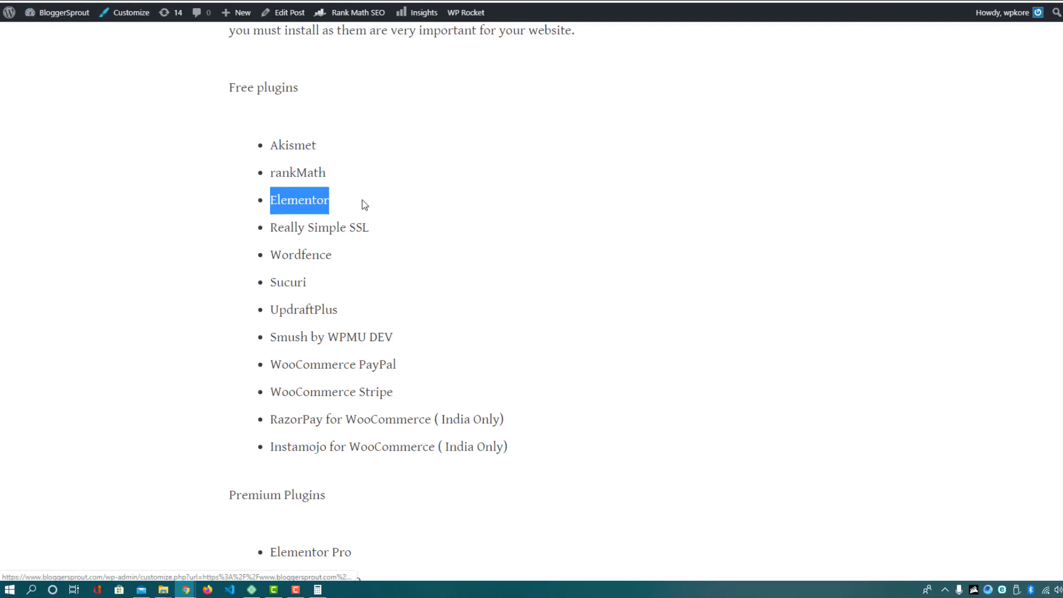
pyautogui.moveTo(270, 228); pyautogui.dragTo(377, 229)
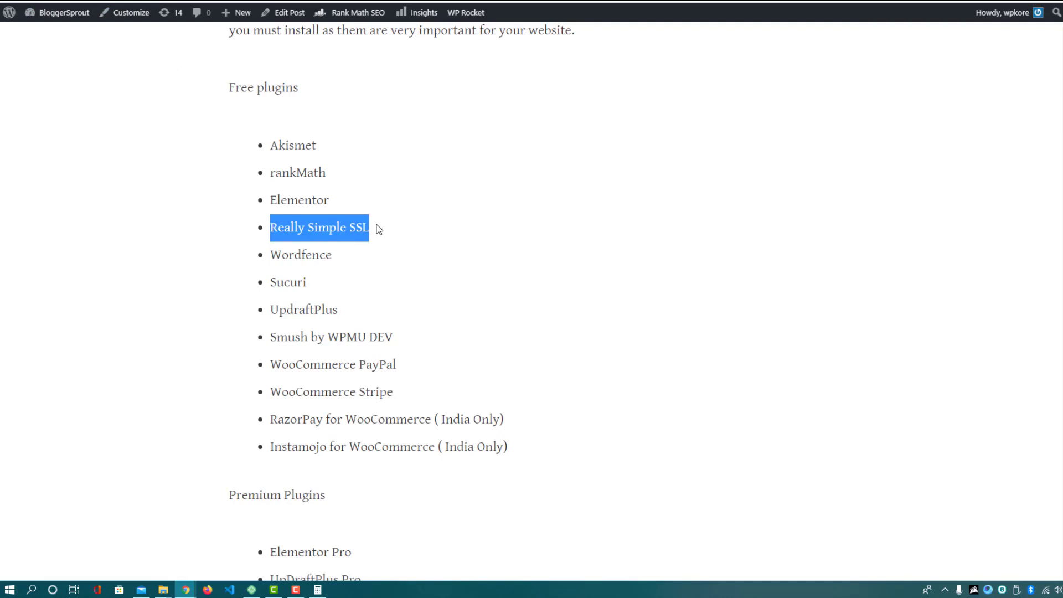
pyautogui.doubleClick(292, 256)
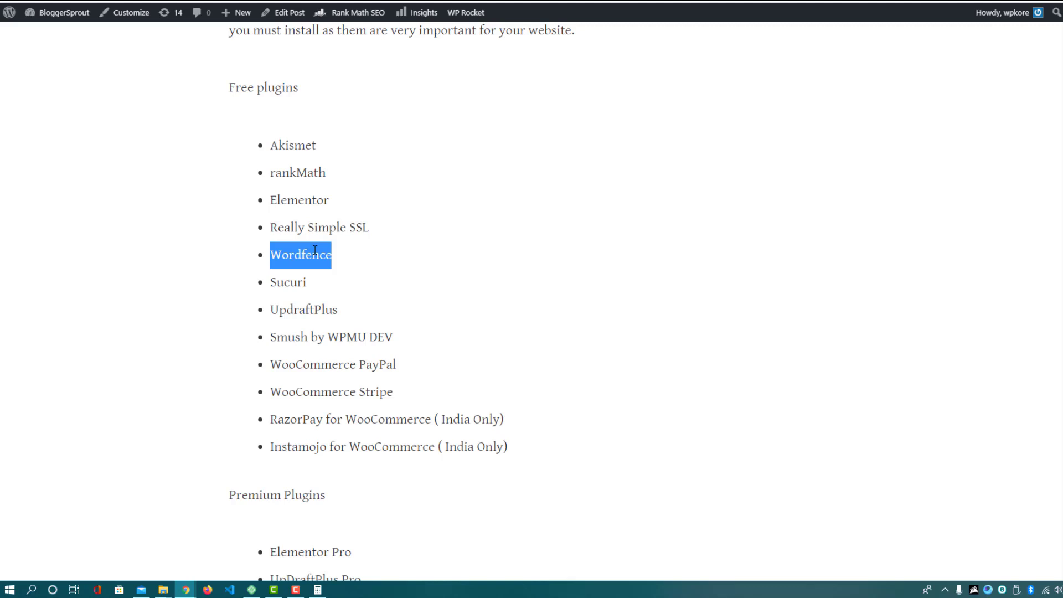
# Highlight Sucuri, UpdraftPlus, Smush, WooCommerce PayPal, Stripe and RazorPay in the free plugins list
pyautogui.doubleClick(293, 281)
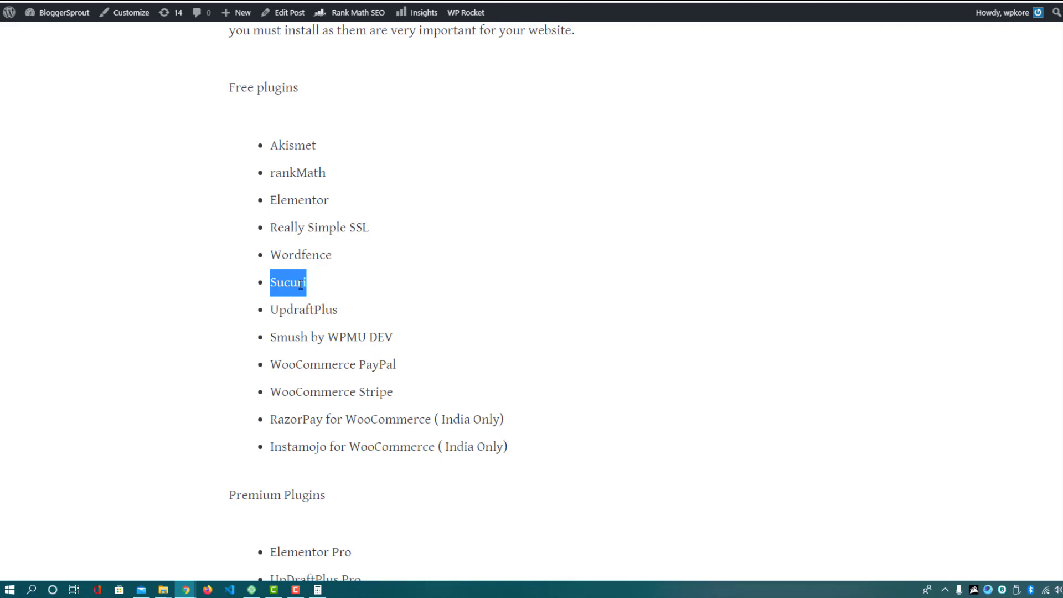
pyautogui.doubleClick(299, 310)
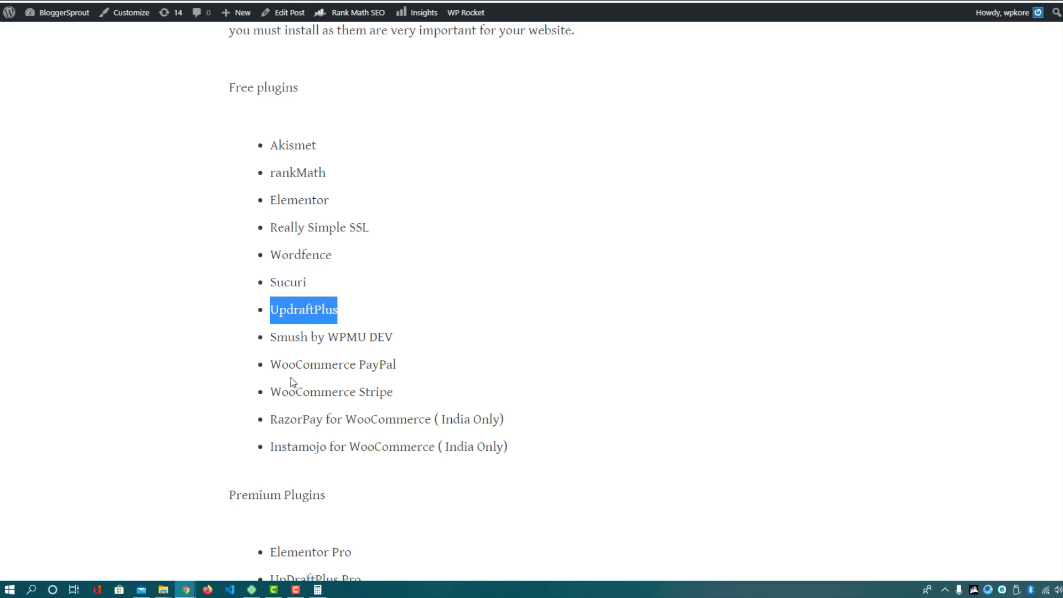
pyautogui.doubleClick(291, 338)
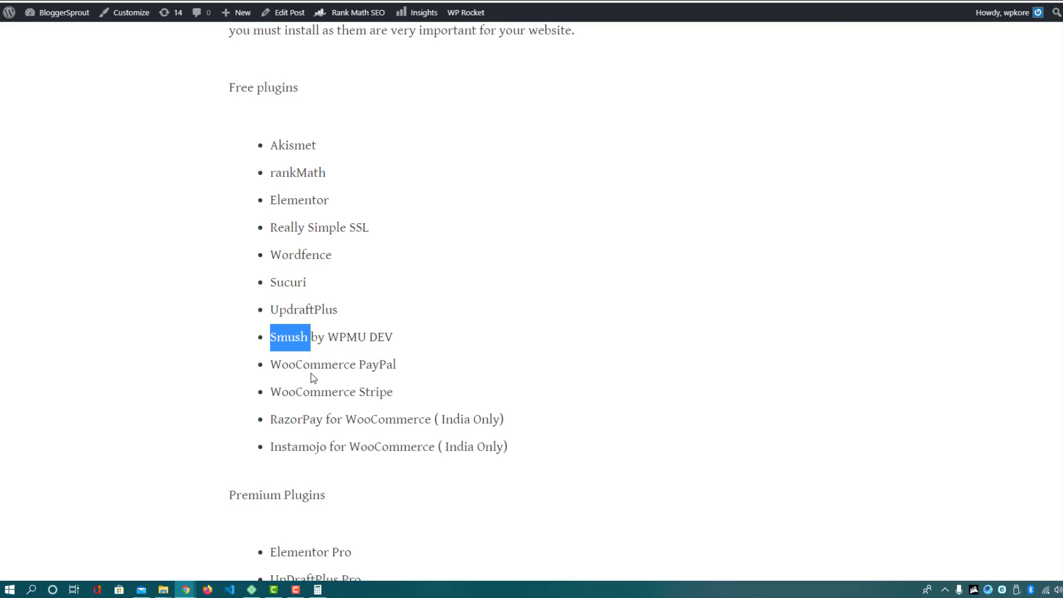
pyautogui.moveTo(271, 365); pyautogui.dragTo(399, 370)
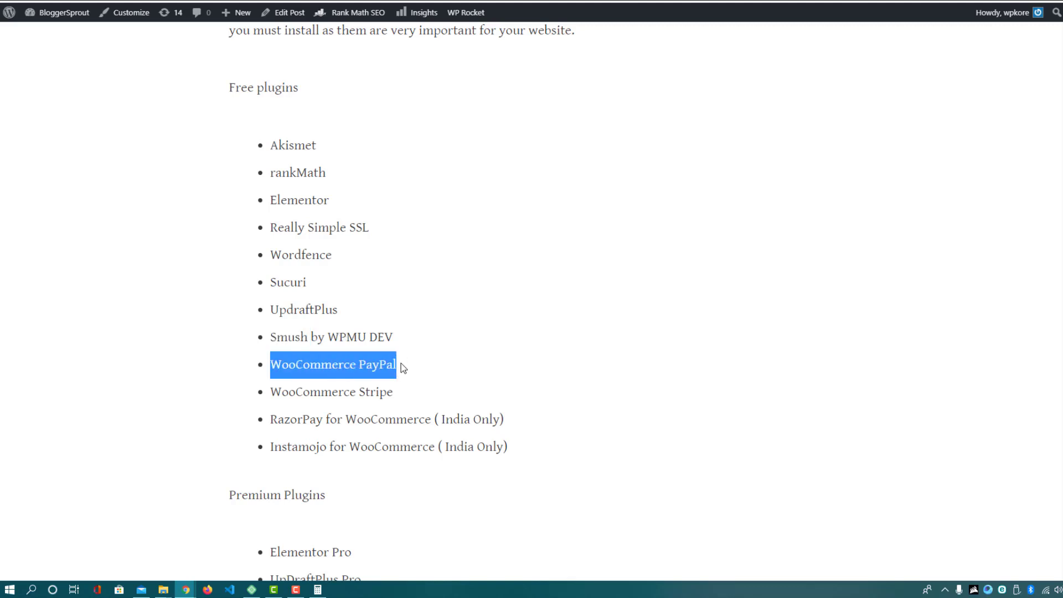
pyautogui.click(380, 364)
pyautogui.doubleClick(380, 365)
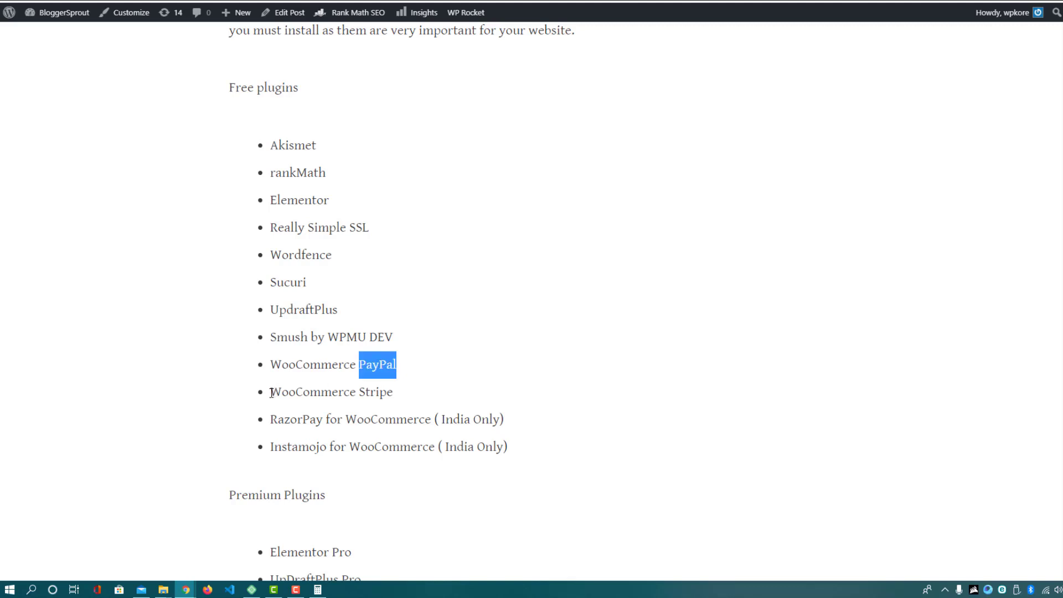
pyautogui.moveTo(271, 391); pyautogui.dragTo(389, 392)
pyautogui.click(393, 388)
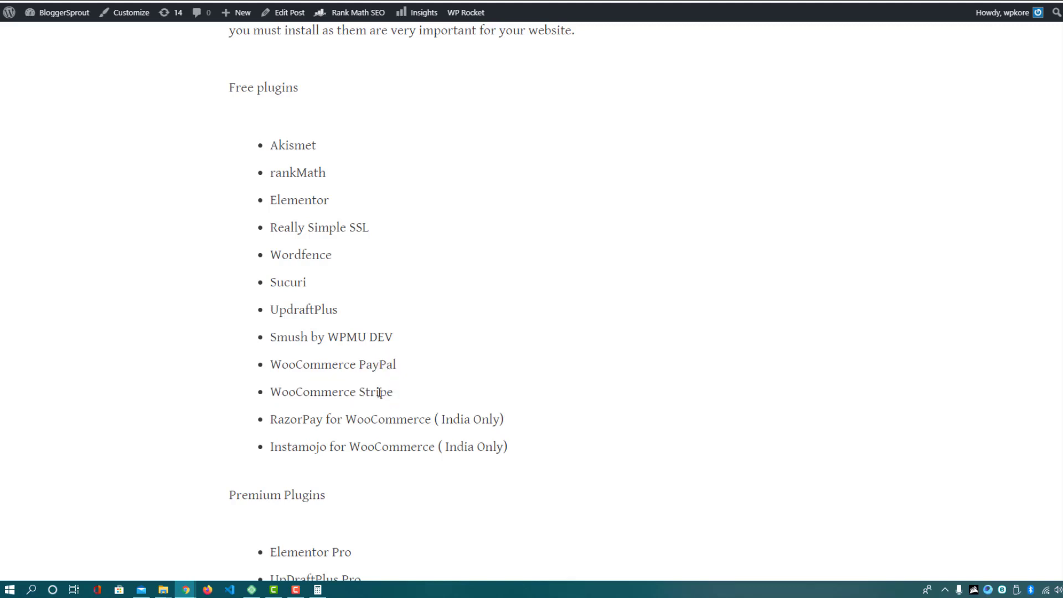
pyautogui.doubleClick(379, 394)
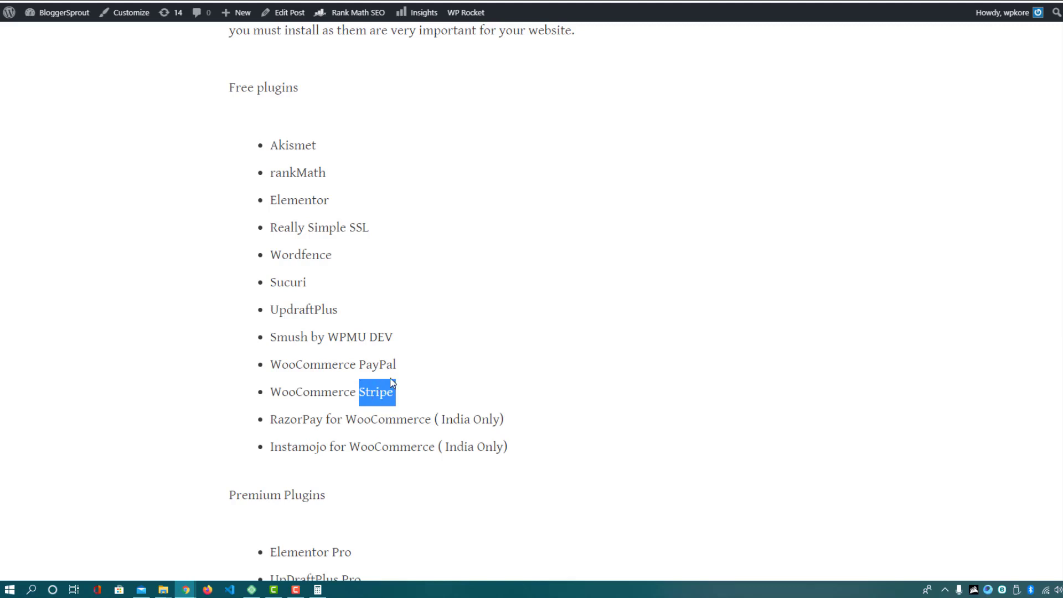
pyautogui.click(325, 416)
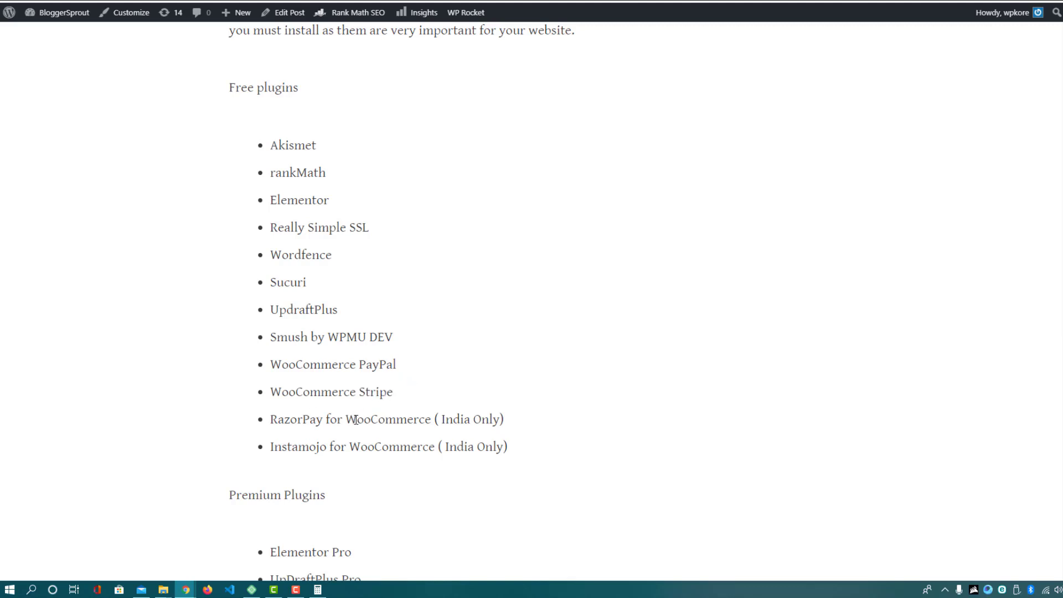
pyautogui.doubleClick(296, 419)
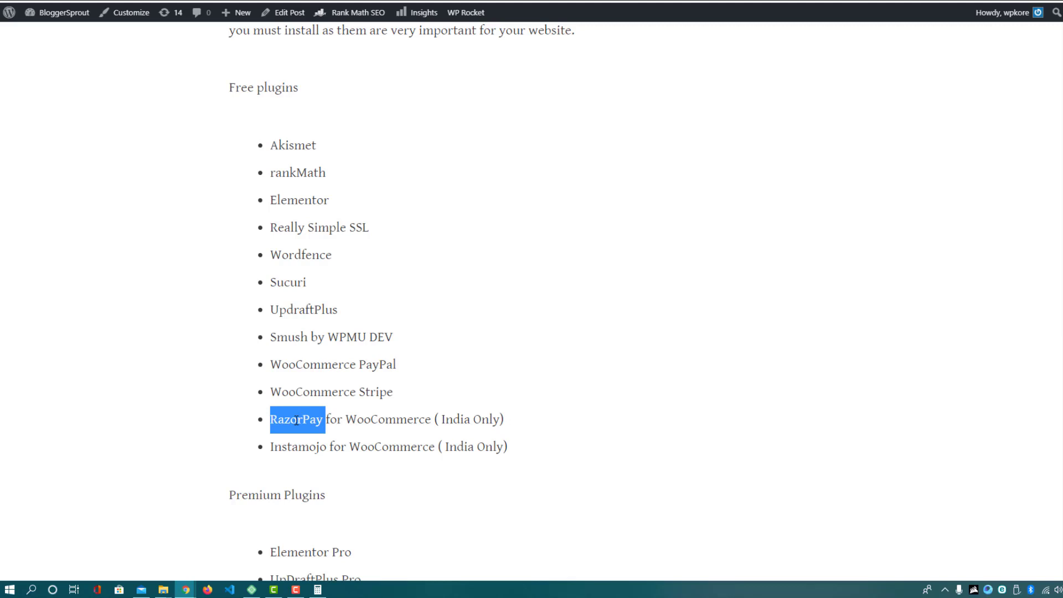
pyautogui.click(403, 365)
# Highlight UpDraftPlus Pro in the premium list and bring the promotion page window forward
pyautogui.scroll(-4, 303, 207)
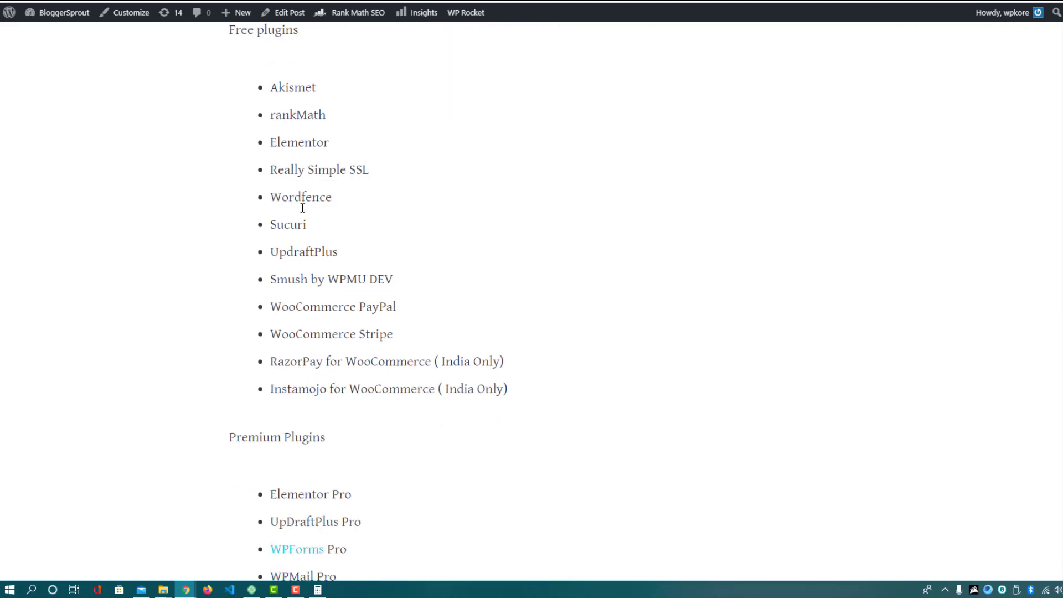
pyautogui.scroll(-3, 303, 207)
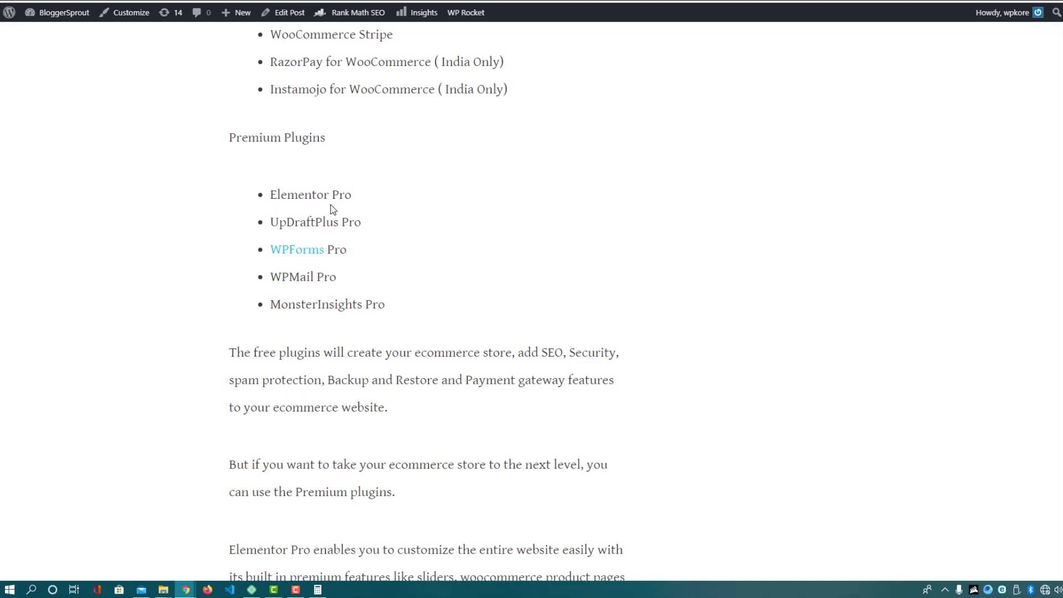
pyautogui.doubleClick(314, 221)
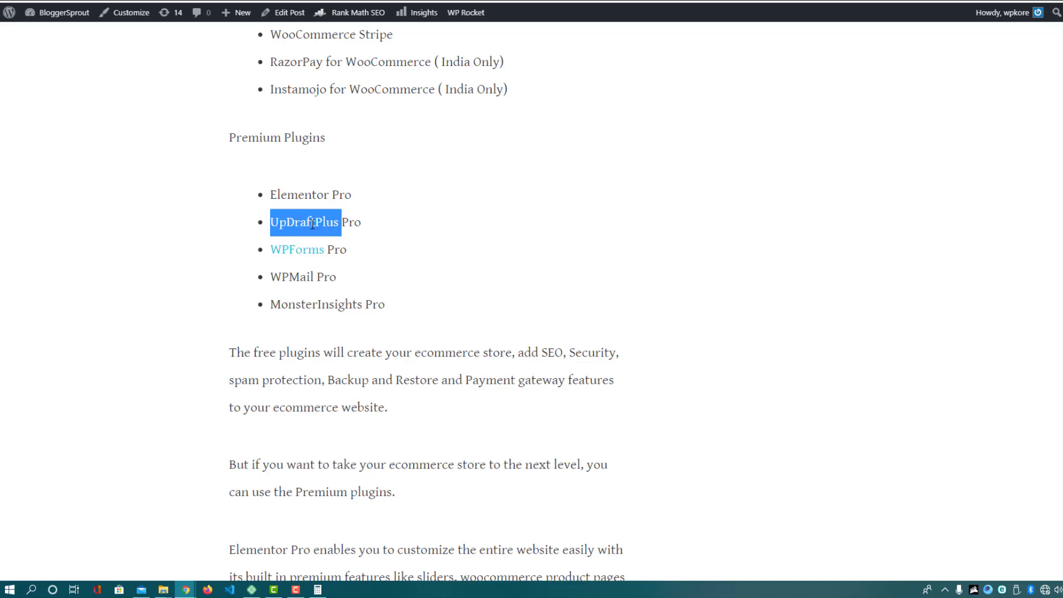
pyautogui.moveTo(355, 221); pyautogui.dragTo(324, 221)
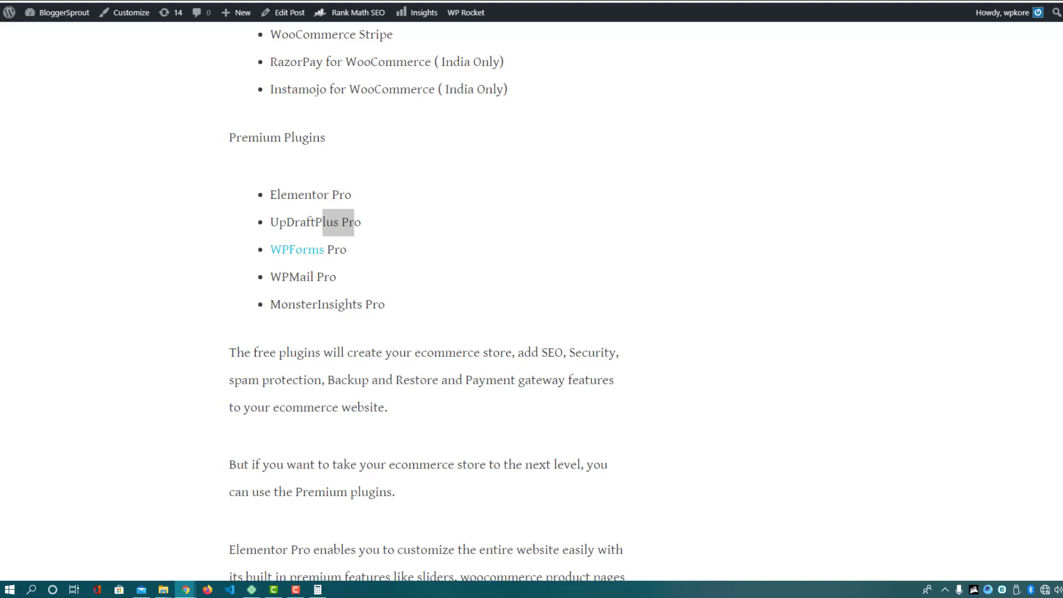
pyautogui.moveTo(1062, 39); pyautogui.dragTo(254, 4)
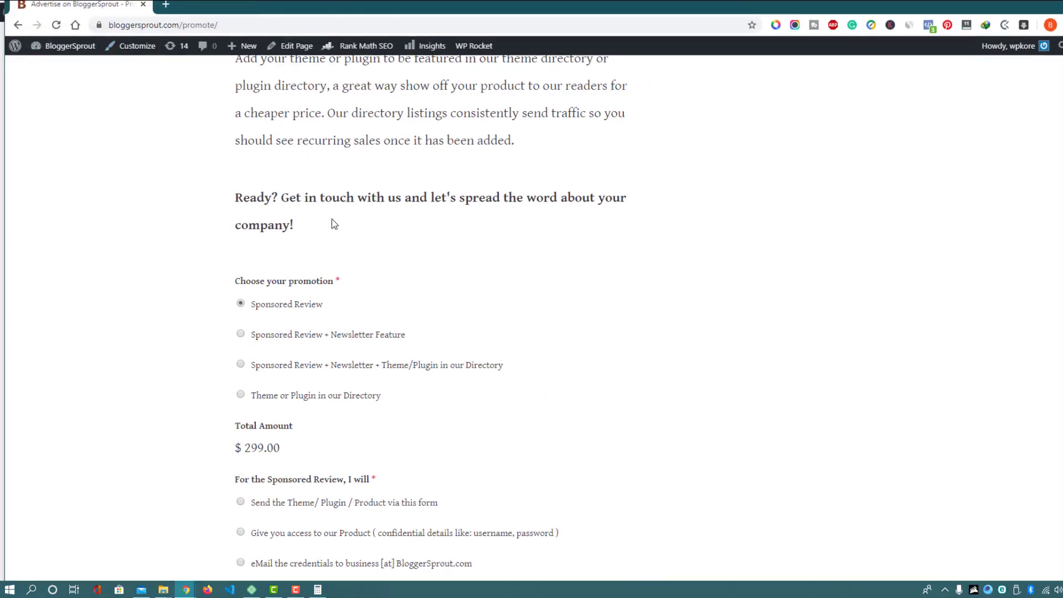
# Compare the promotion packages and settle on plain Sponsored Review at $299.00
pyautogui.scroll(6, 330, 222)
pyautogui.scroll(6, 330, 223)
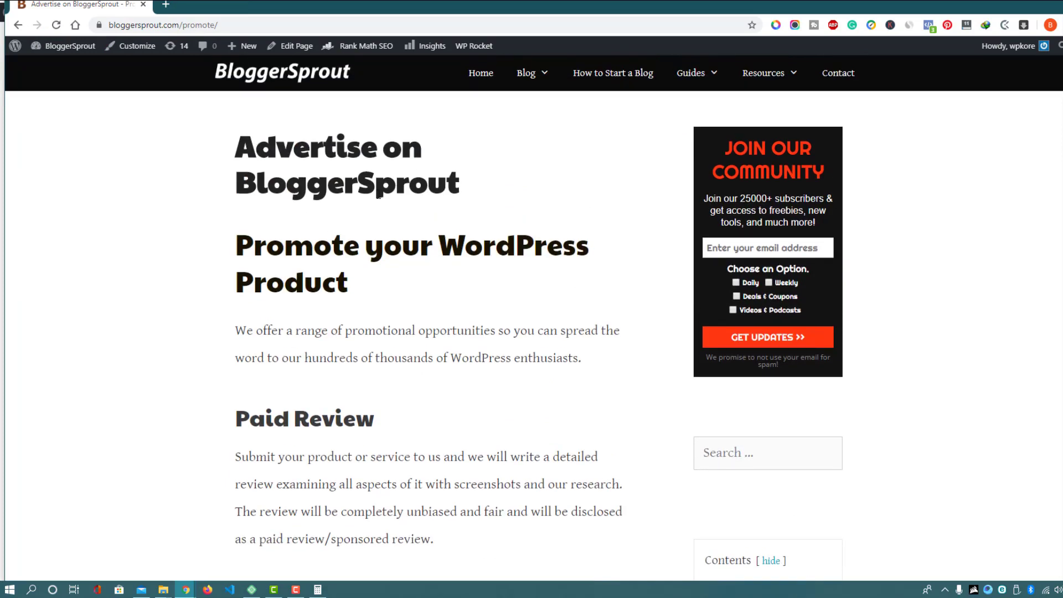
pyautogui.scroll(-8, 395, 233)
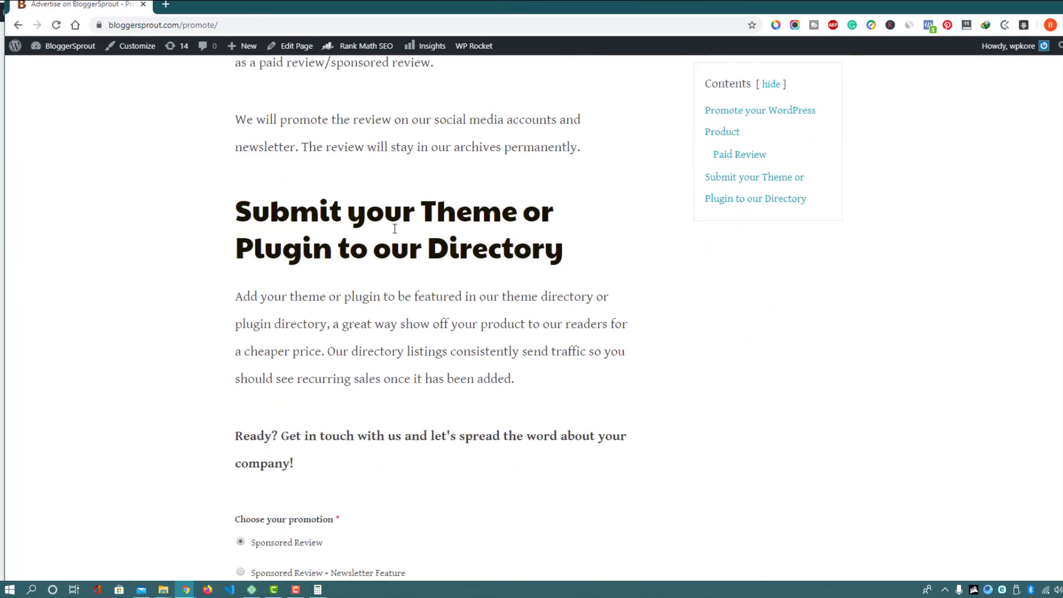
pyautogui.scroll(-4, 394, 228)
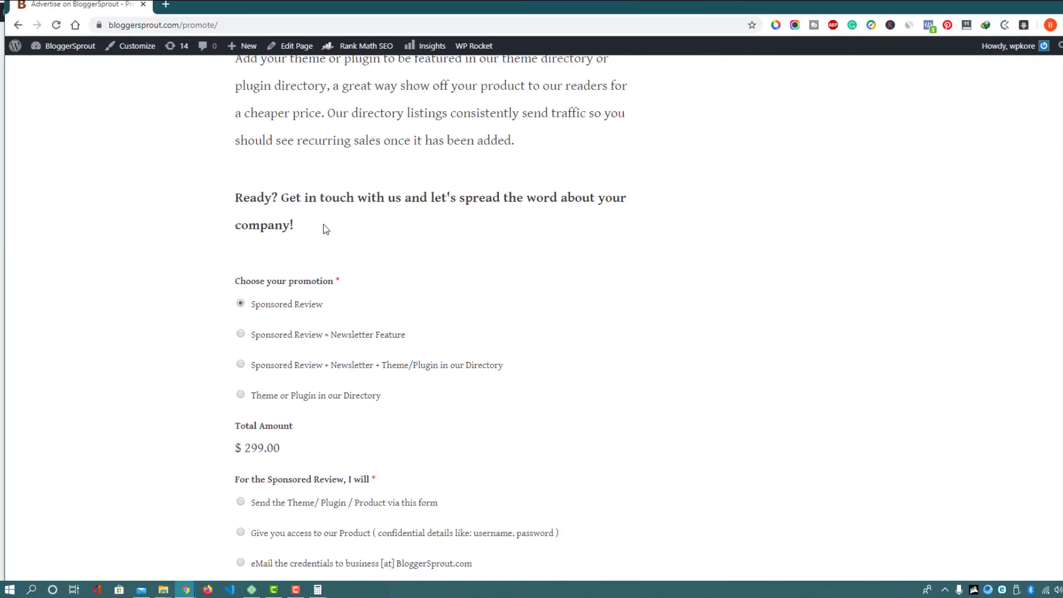
pyautogui.scroll(-2, 313, 319)
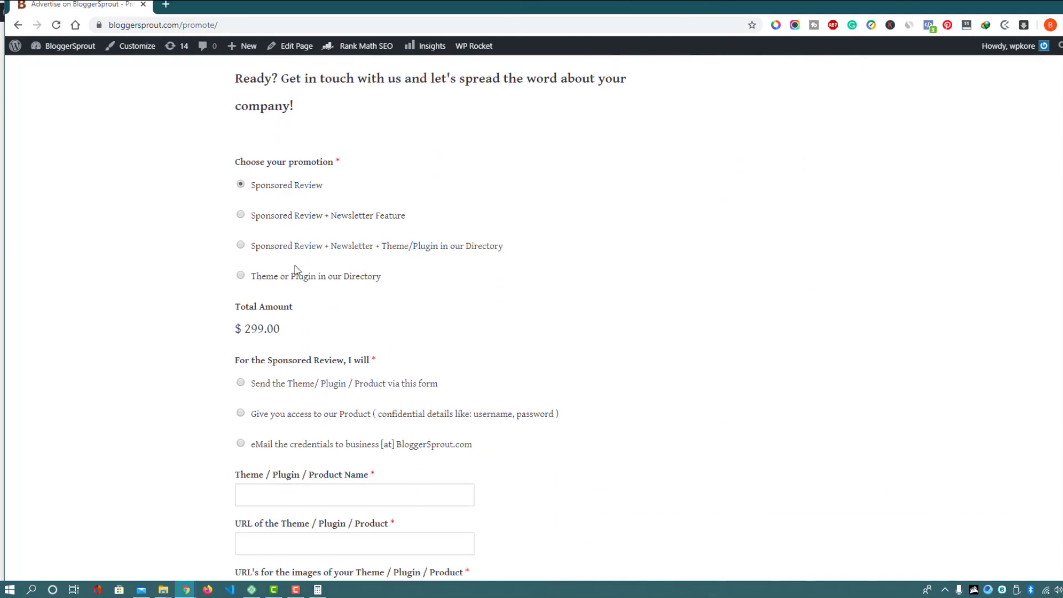
pyautogui.click(241, 215)
pyautogui.click(241, 245)
pyautogui.click(241, 275)
pyautogui.click(241, 216)
pyautogui.click(241, 276)
pyautogui.click(241, 184)
# Choose e-mailing the credentials as the Sponsored Review product delivery option
pyautogui.scroll(-4, 242, 185)
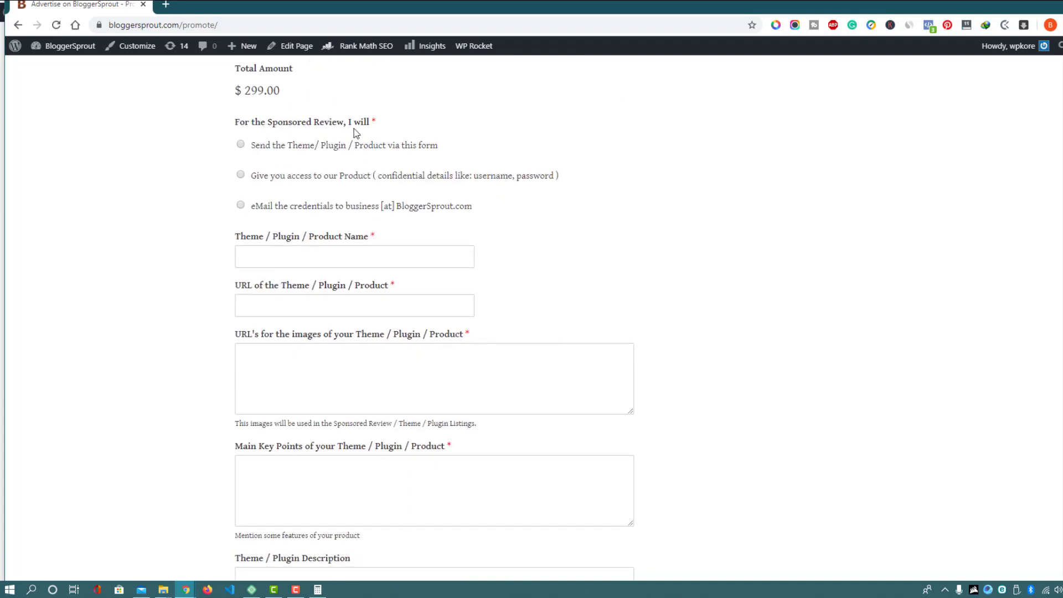
pyautogui.click(241, 145)
pyautogui.click(241, 175)
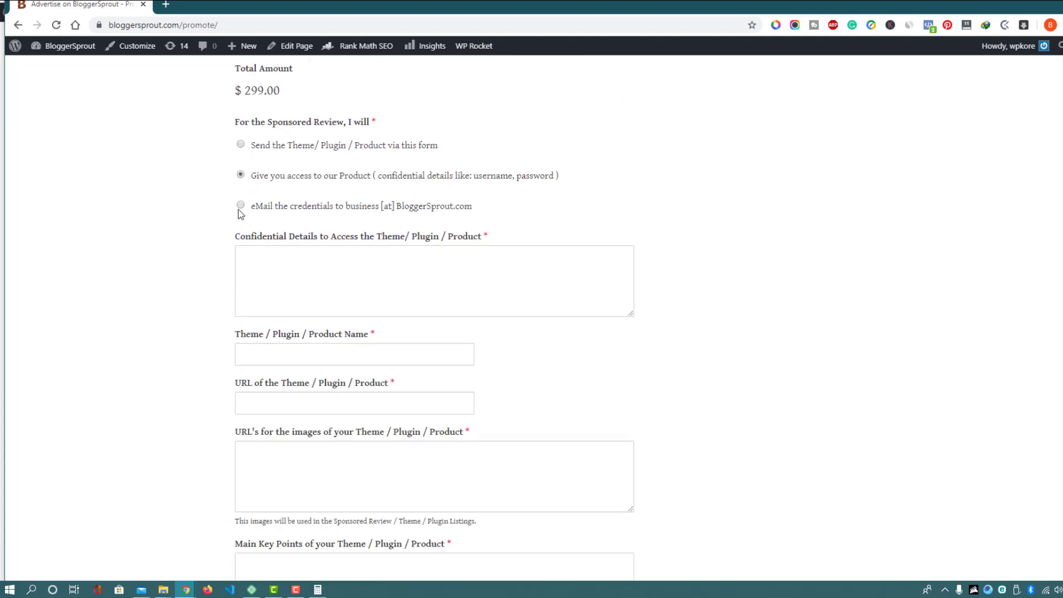
pyautogui.click(242, 206)
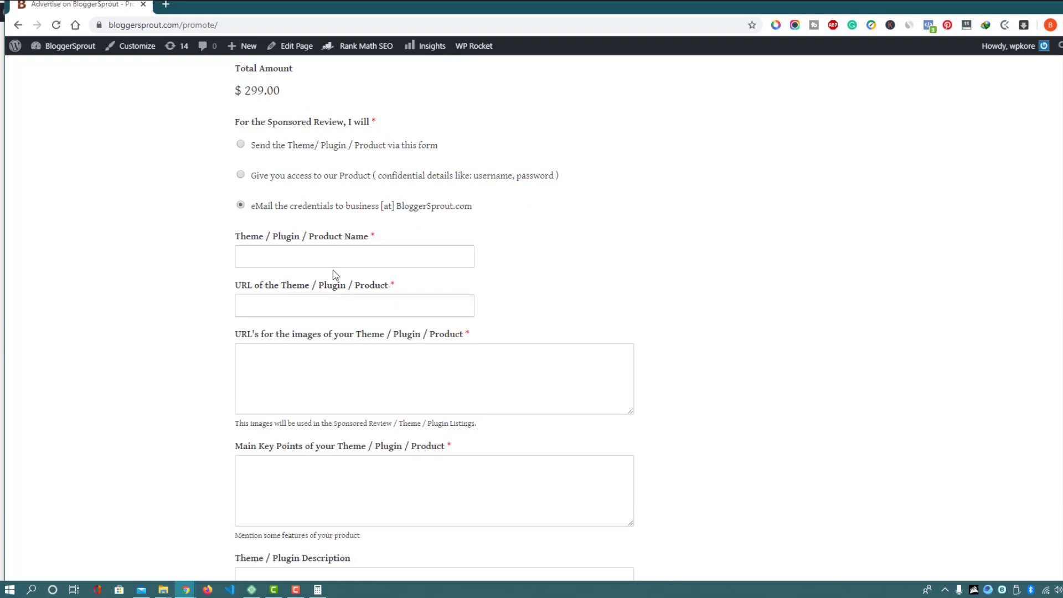
pyautogui.scroll(-10, 334, 266)
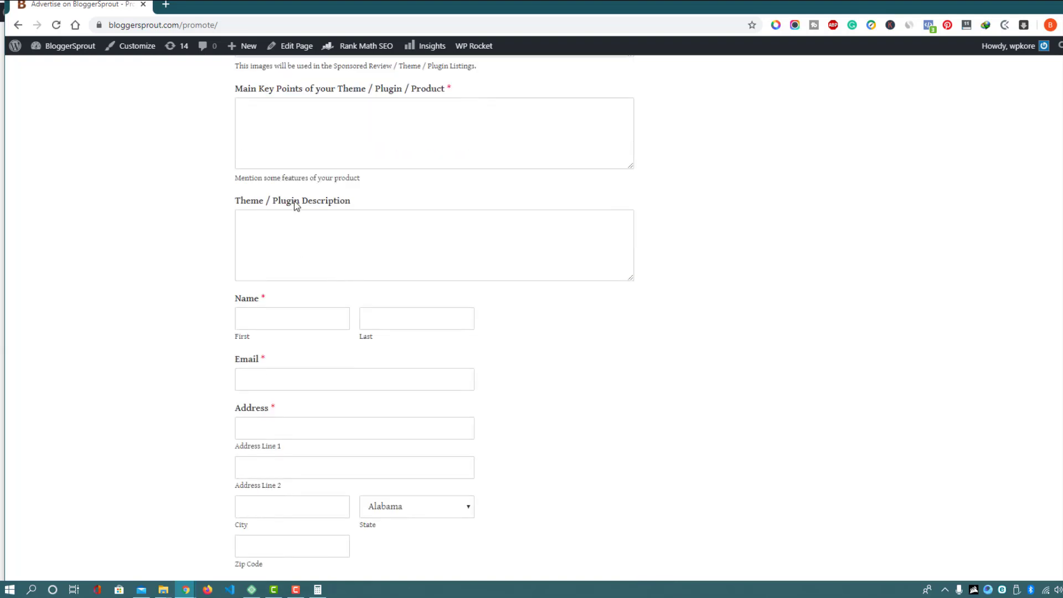
pyautogui.scroll(3, 304, 267)
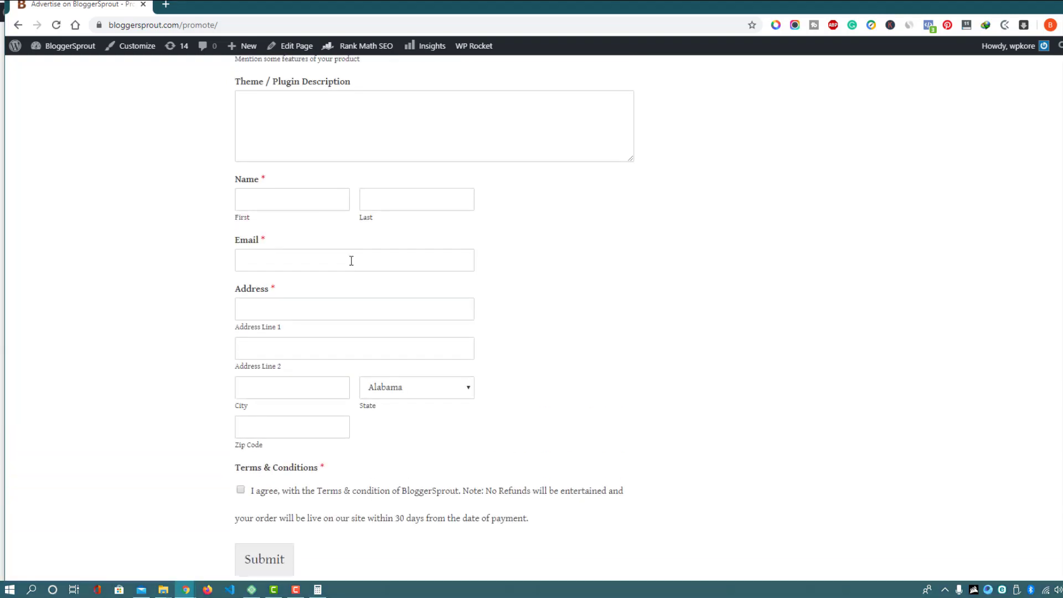
pyautogui.scroll(-2, 324, 421)
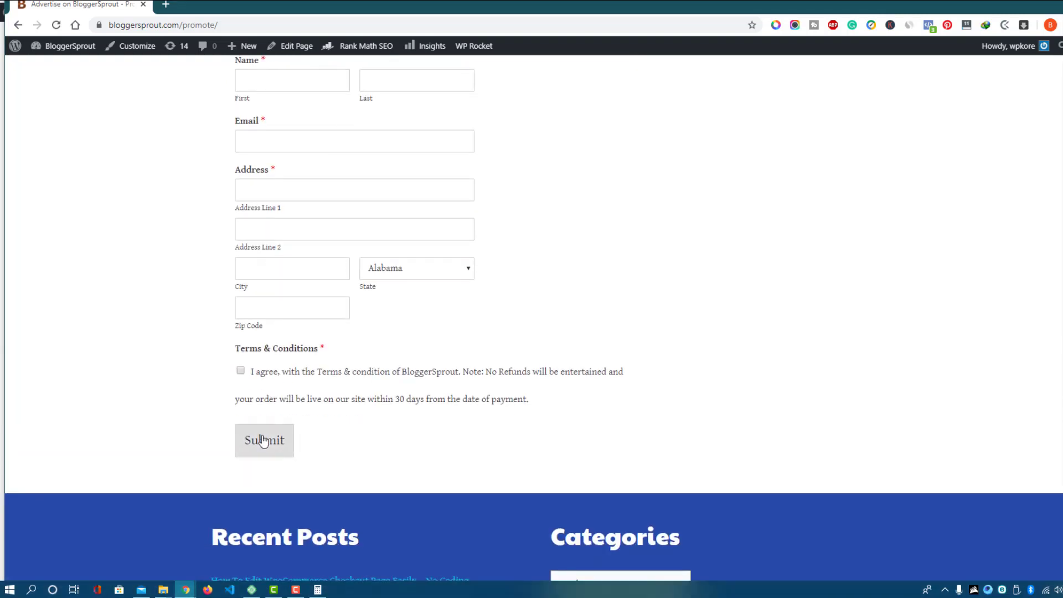
pyautogui.scroll(5, 351, 397)
pyautogui.scroll(14, 383, 391)
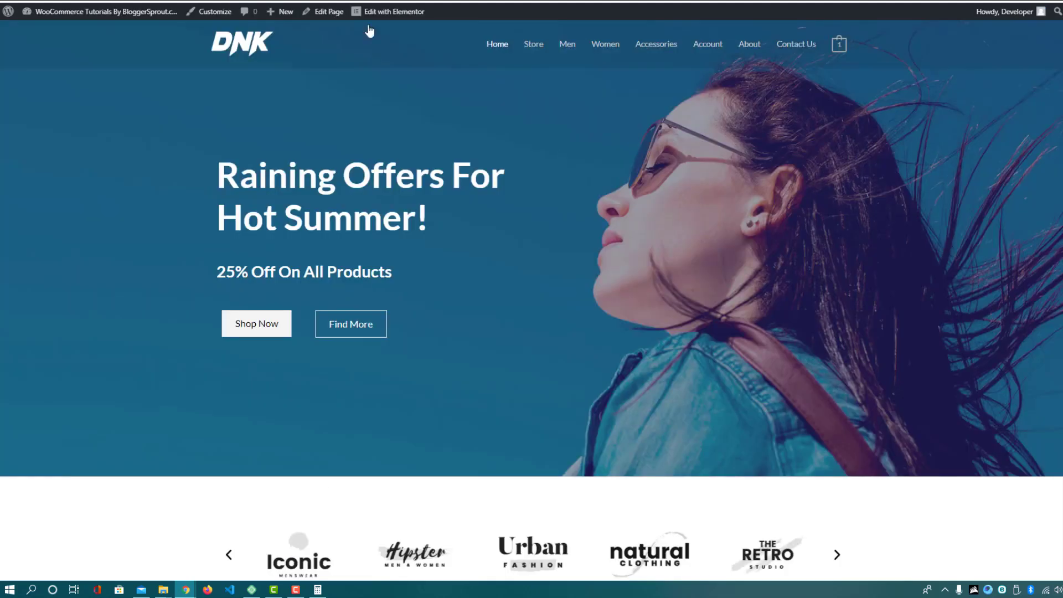
pyautogui.scroll(-15, 430, 230)
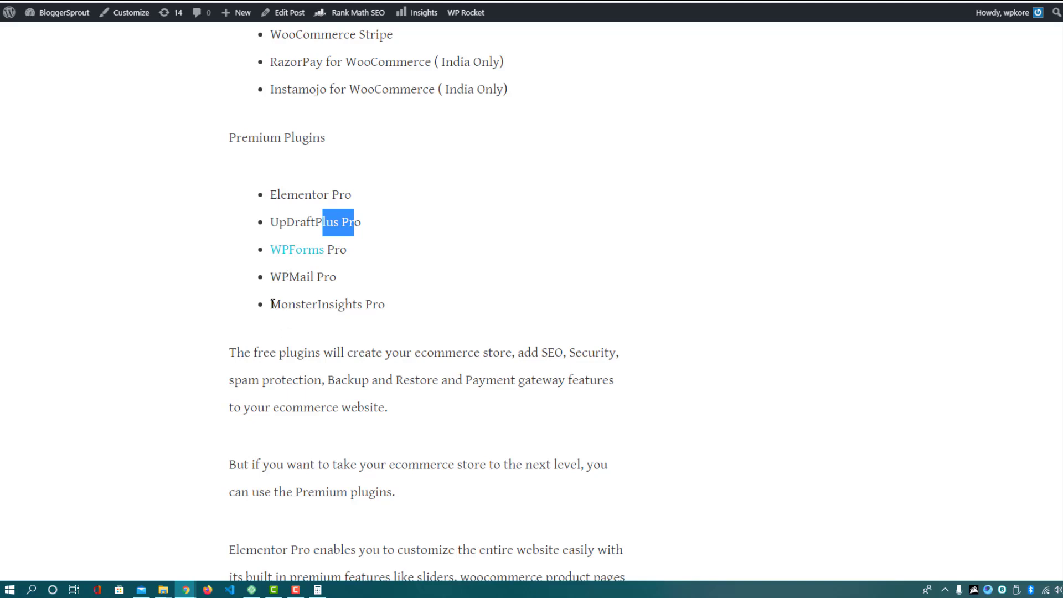
pyautogui.moveTo(272, 304); pyautogui.dragTo(391, 306)
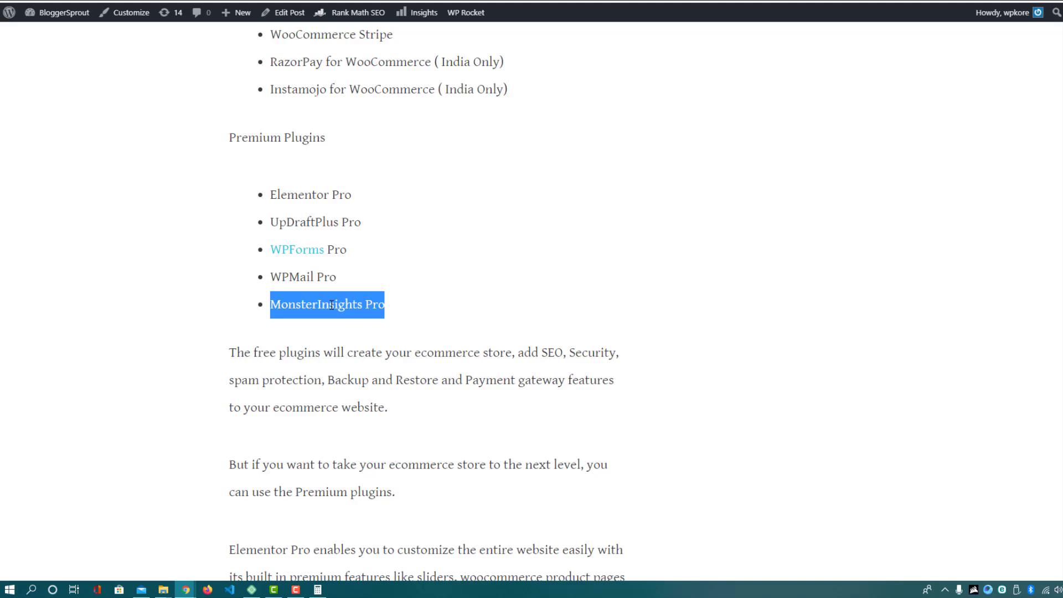
# Scroll the BloggerSprout article to section 8 and highlight its Setting up WordPress Security heading
pyautogui.scroll(-1, 294, 283)
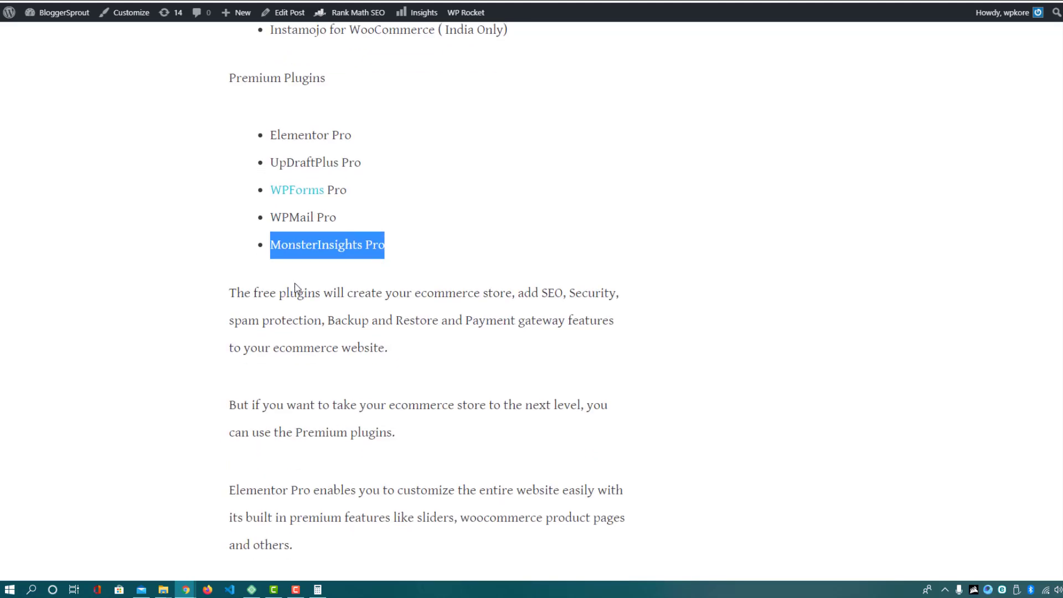
pyautogui.scroll(-5, 295, 287)
pyautogui.scroll(4, 297, 299)
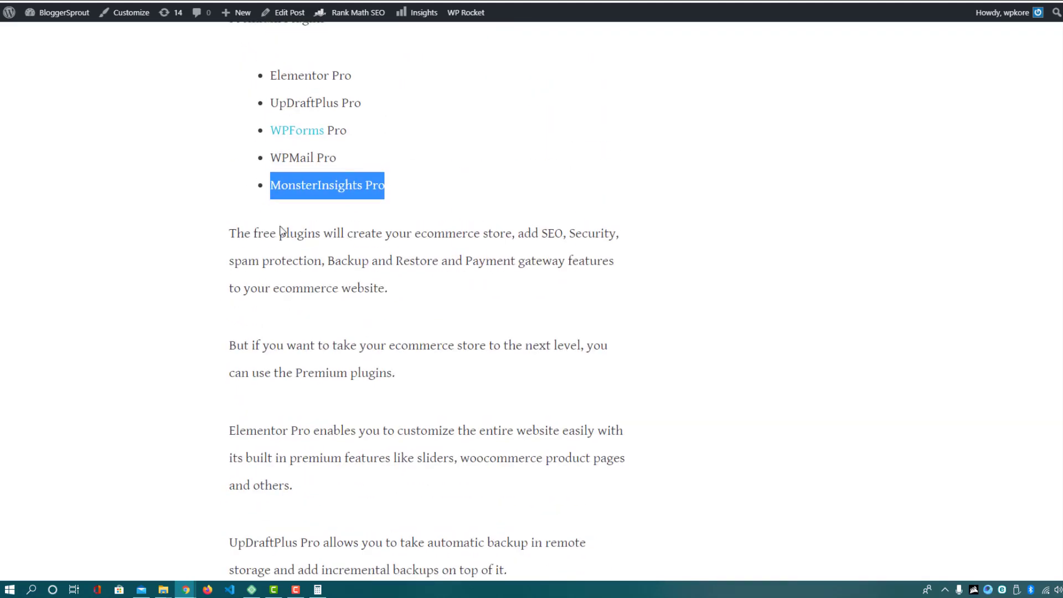
pyautogui.scroll(-5, 288, 249)
pyautogui.scroll(4, 410, 296)
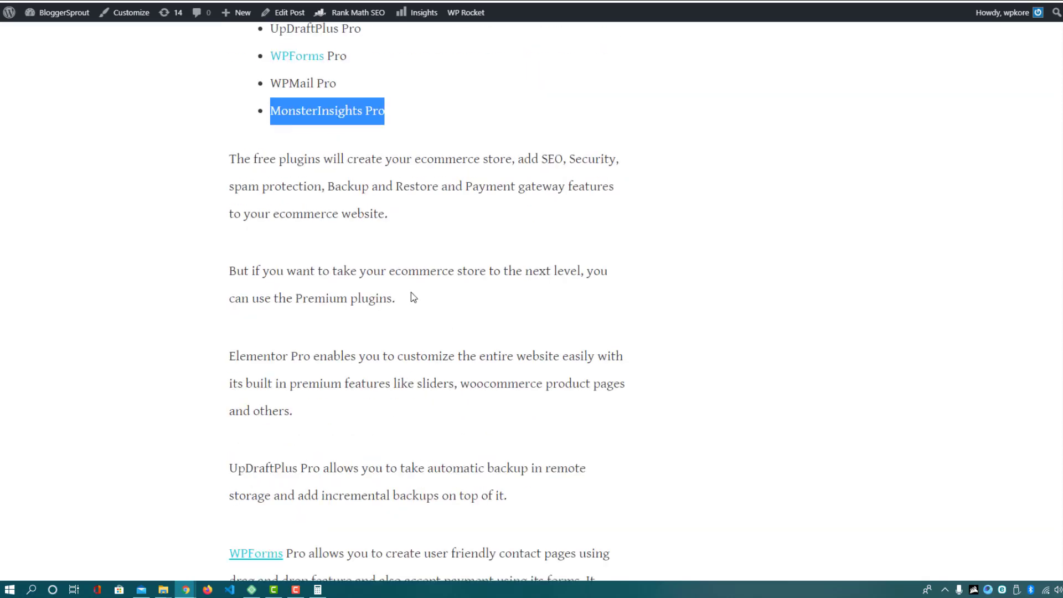
pyautogui.scroll(1, 304, 119)
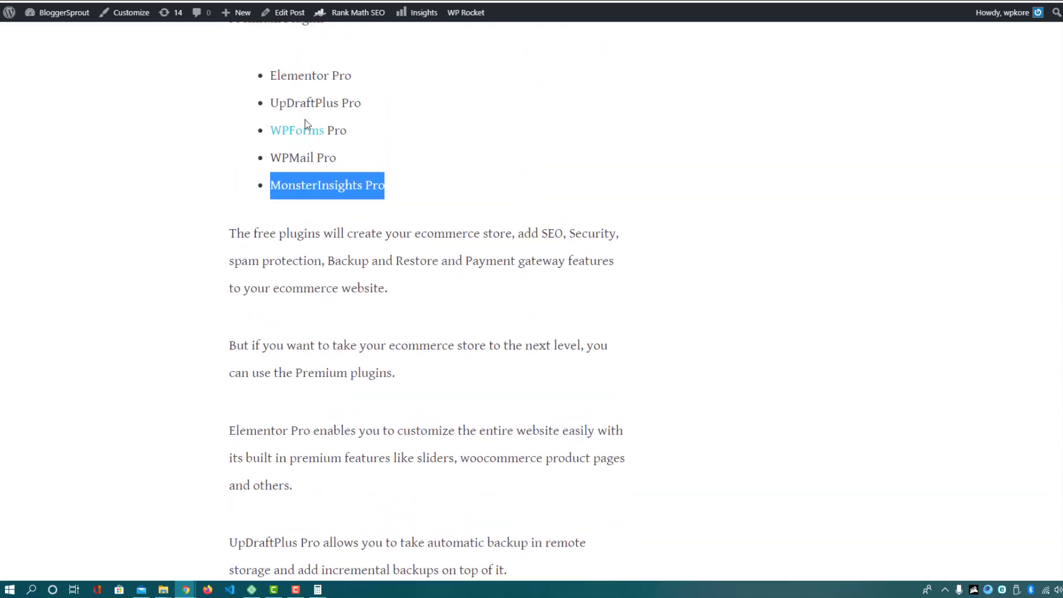
pyautogui.scroll(-6, 307, 136)
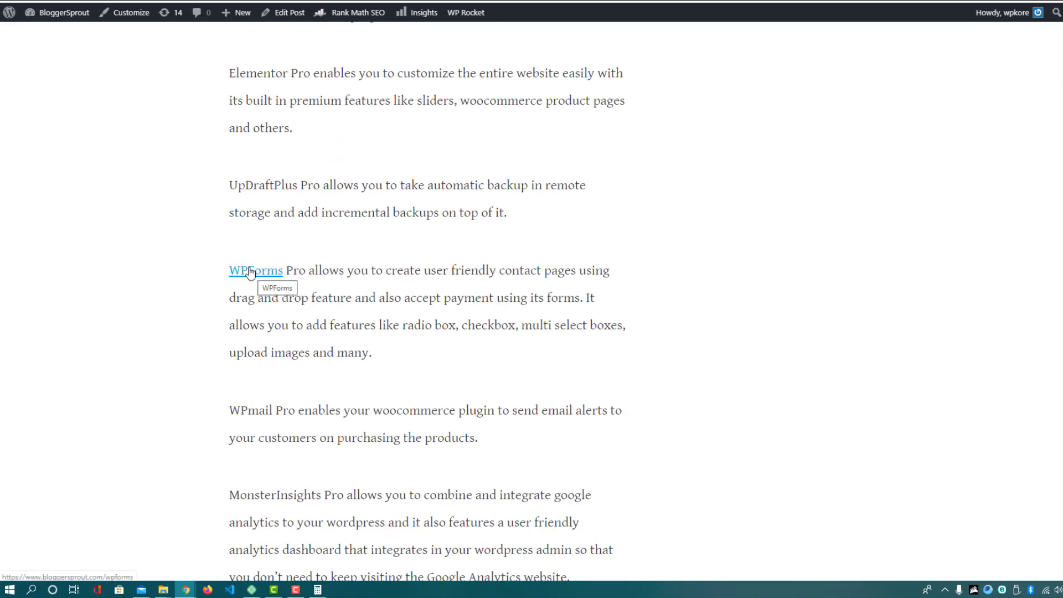
pyautogui.scroll(-5, 252, 249)
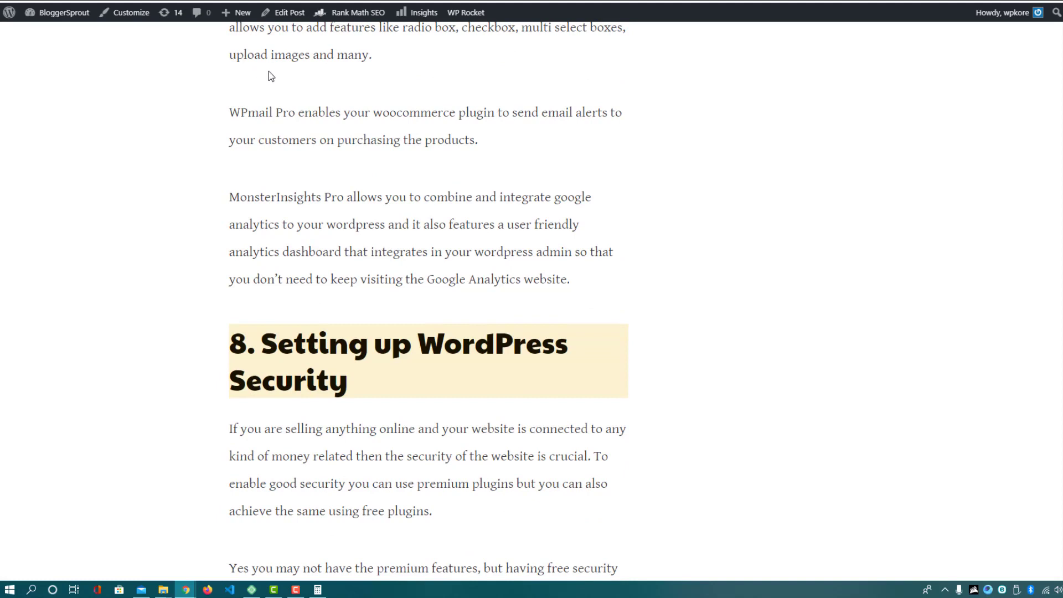
pyautogui.scroll(-2, 312, 174)
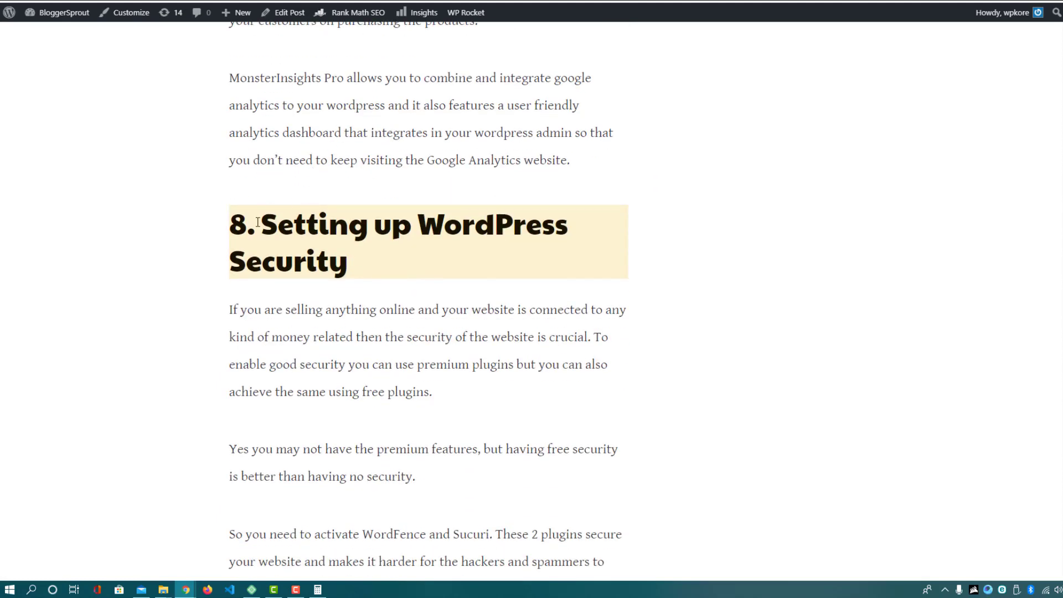
pyautogui.moveTo(246, 223); pyautogui.dragTo(357, 225)
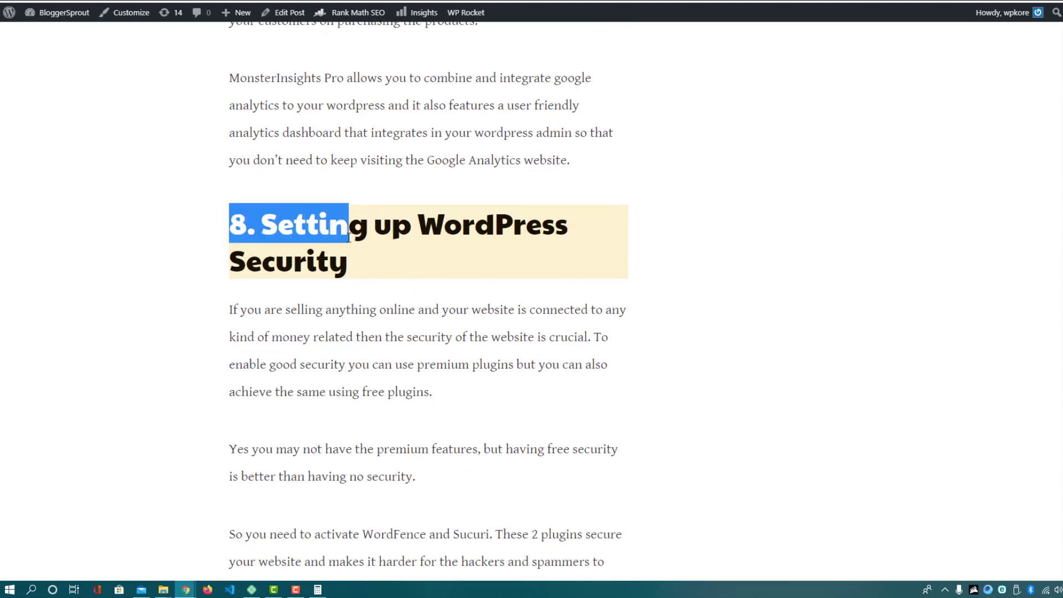
pyautogui.moveTo(348, 261); pyautogui.dragTo(278, 233)
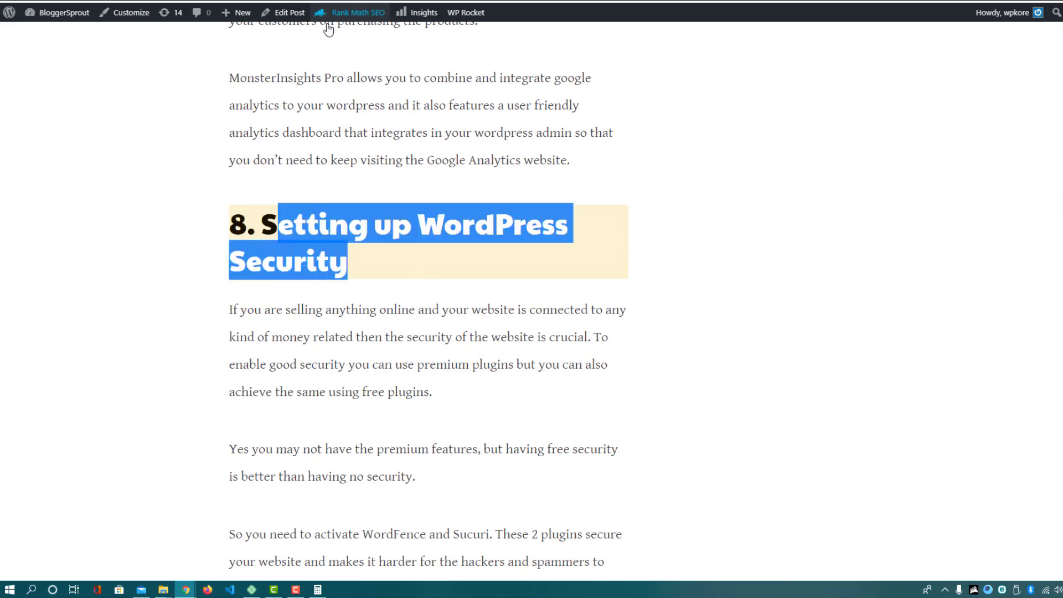
pyautogui.moveTo(322, 11)
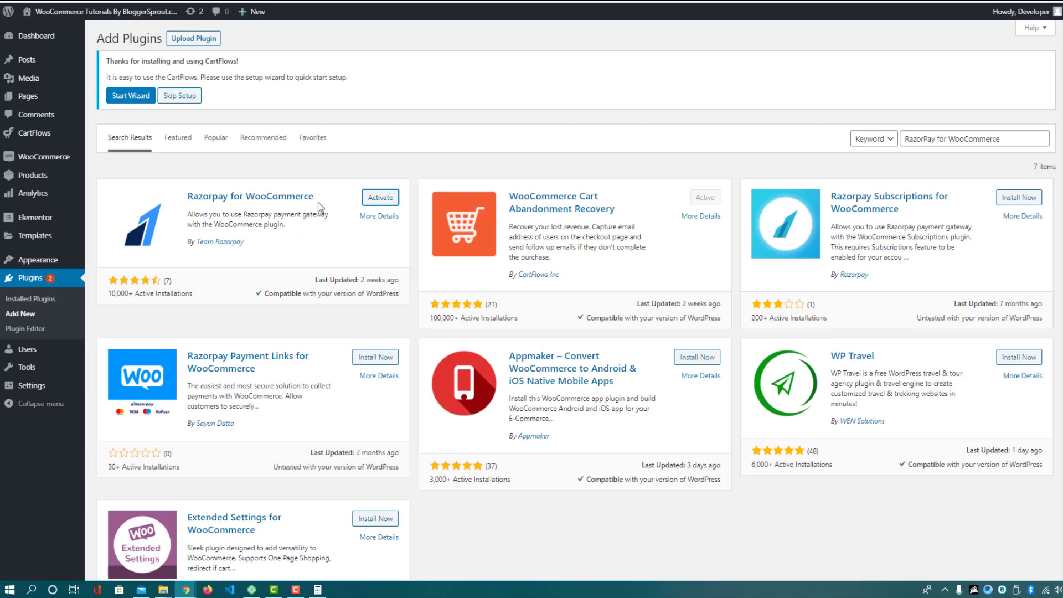
# Activate Sucuri Security from Installed Plugins and open its Settings page
pyautogui.click(28, 299)
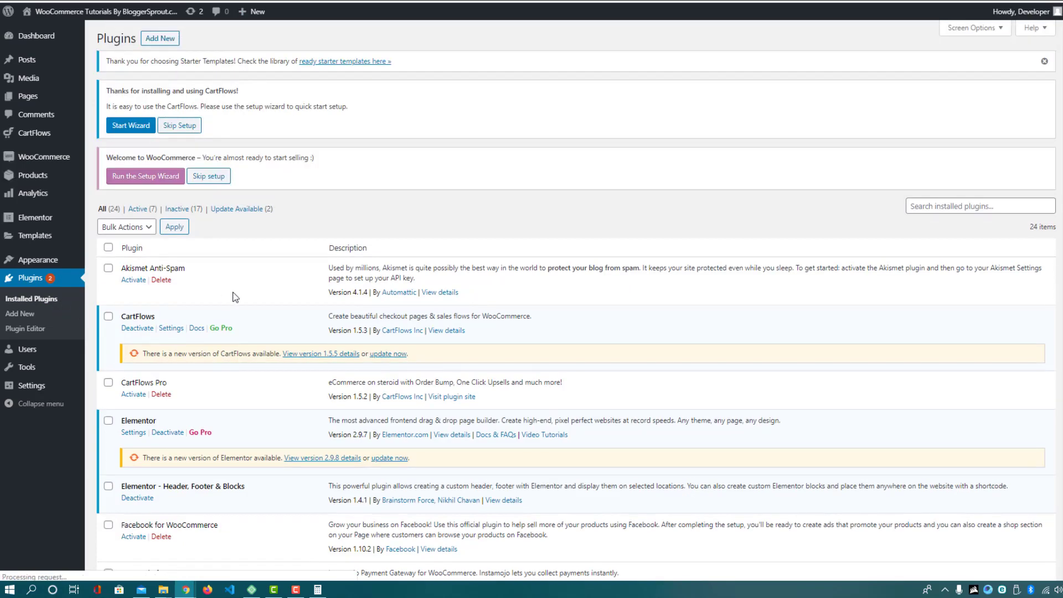
pyautogui.scroll(-15, 235, 297)
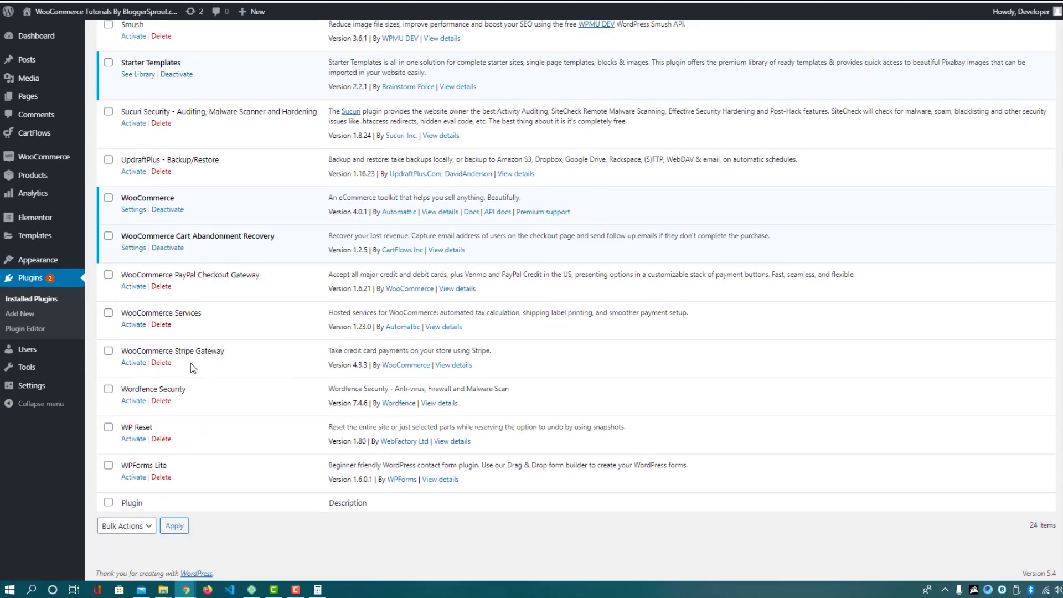
pyautogui.scroll(1, 191, 364)
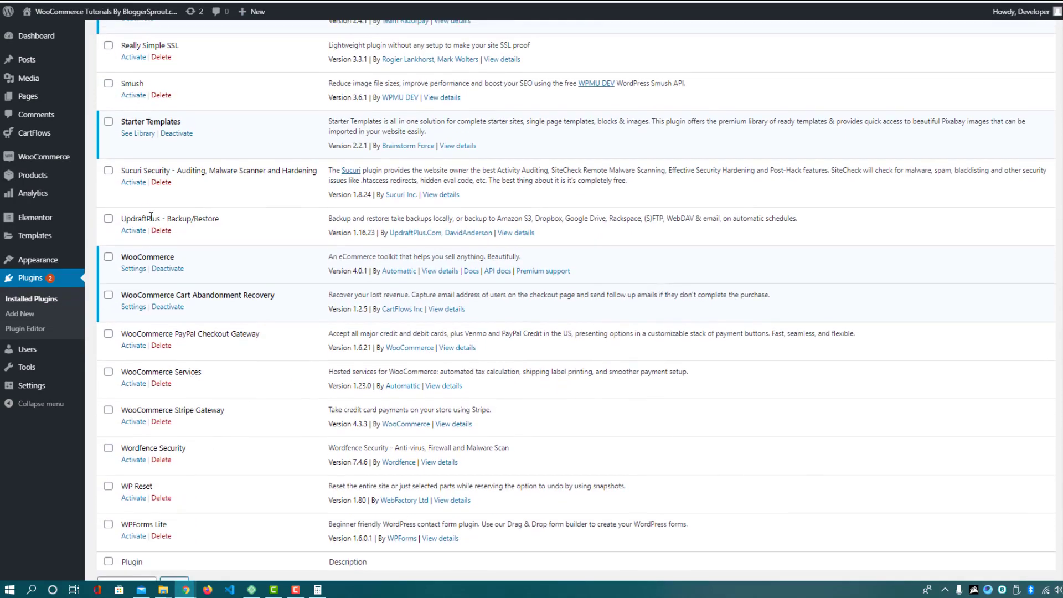
pyautogui.click(133, 184)
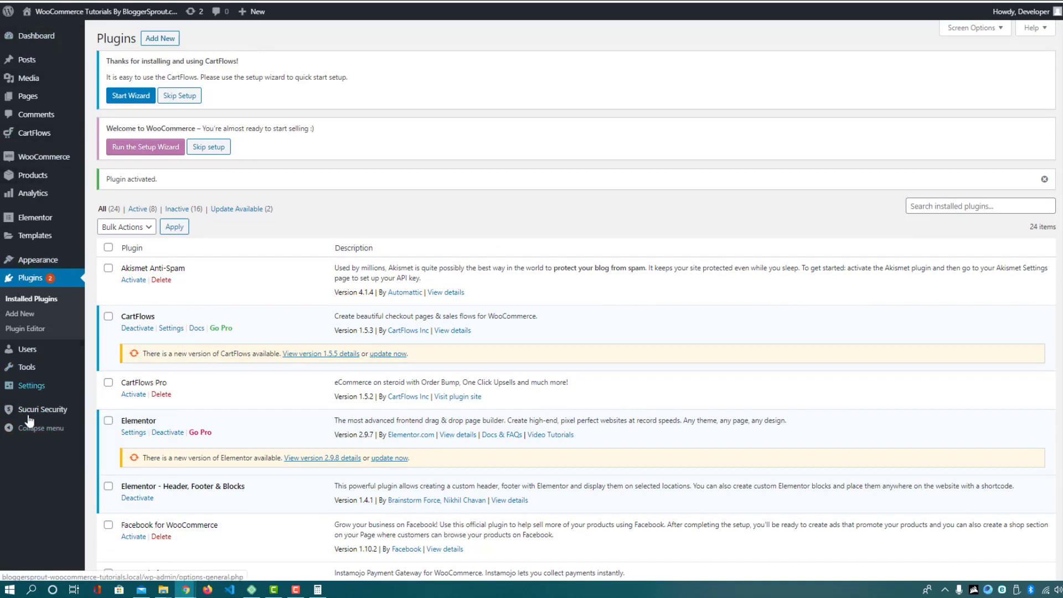
pyautogui.moveTo(42, 411)
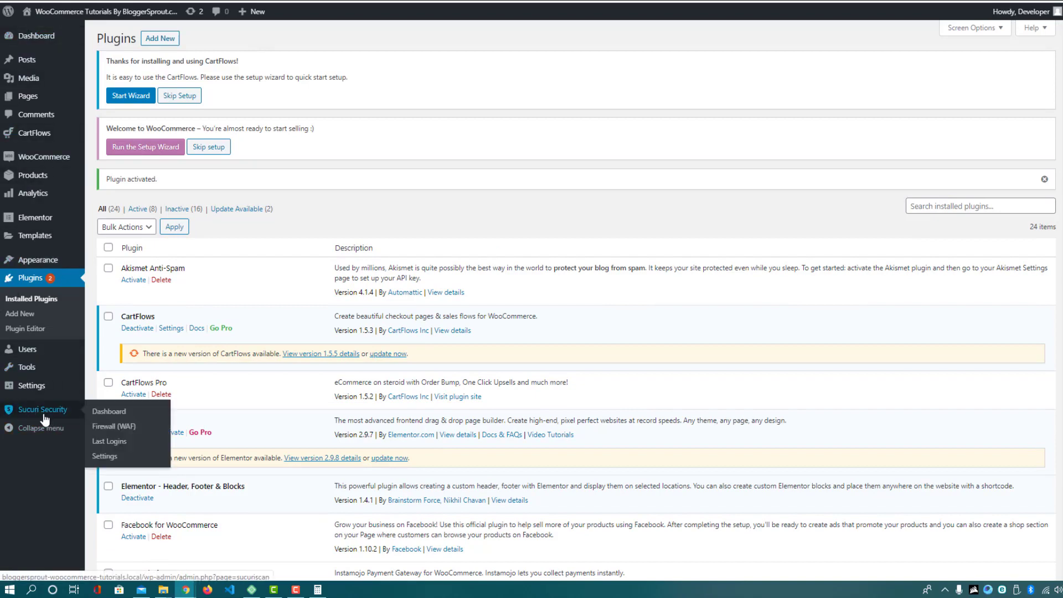
pyautogui.click(105, 457)
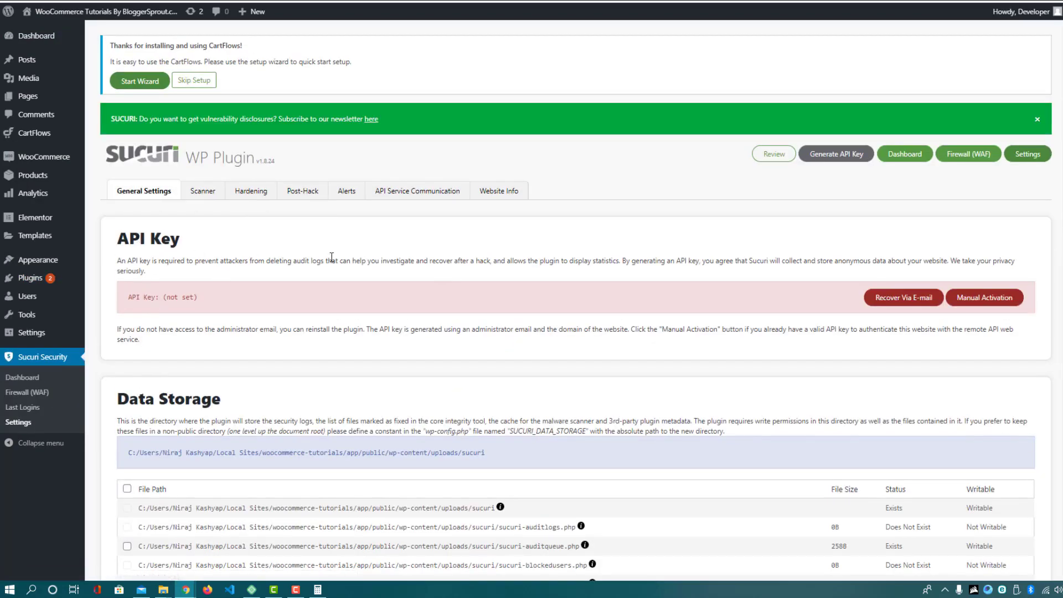
# Attempt Sucuri API key generation, agreeing to the Terms of Service and Privacy Policy
pyautogui.click(831, 158)
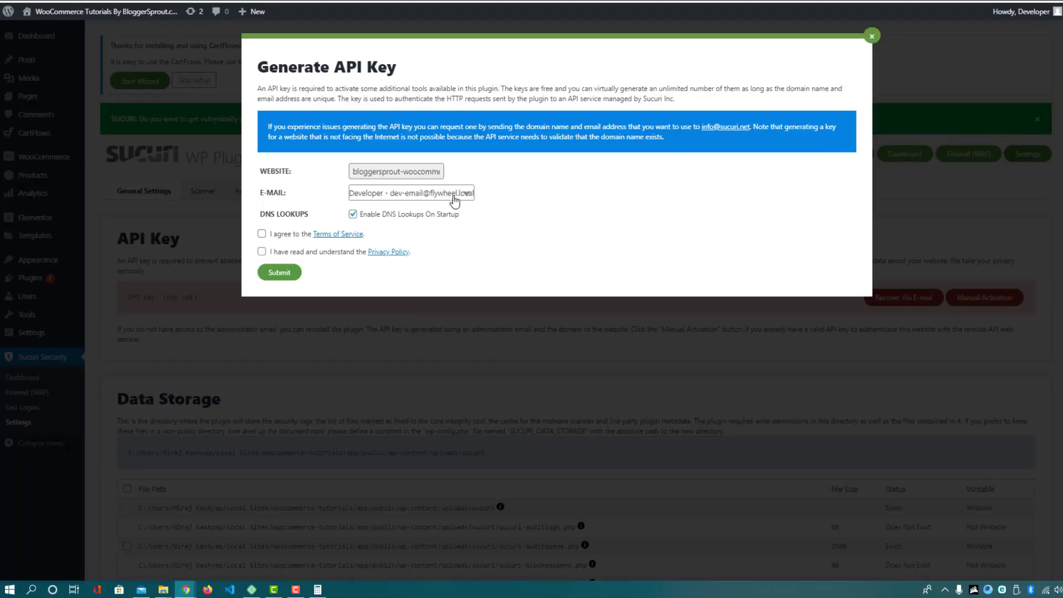
pyautogui.click(262, 234)
pyautogui.click(262, 253)
pyautogui.hotkey('alt', 'Tab')
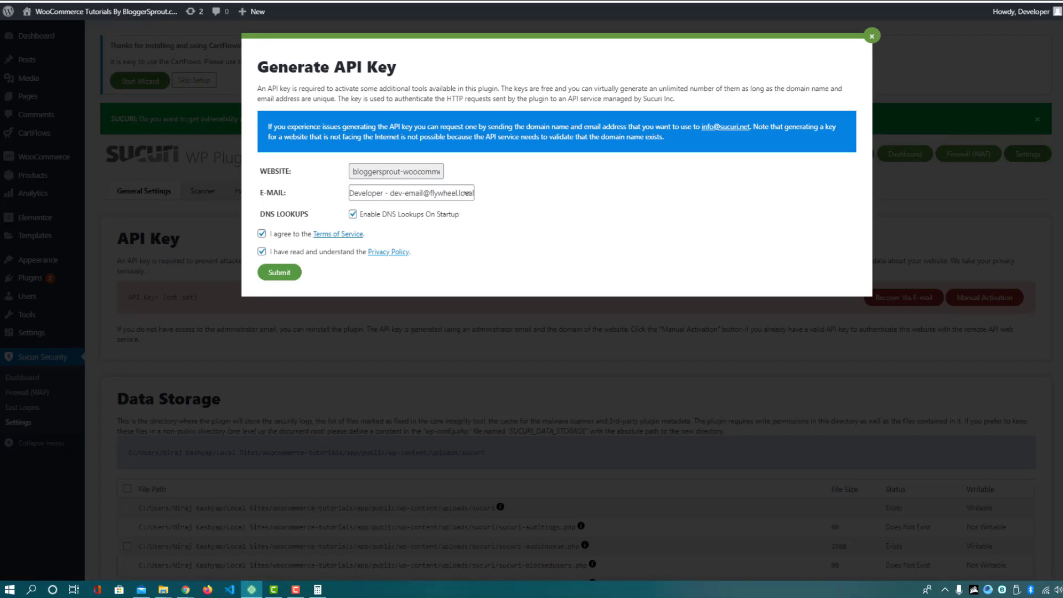
pyautogui.hotkey('alt', 'Tab')
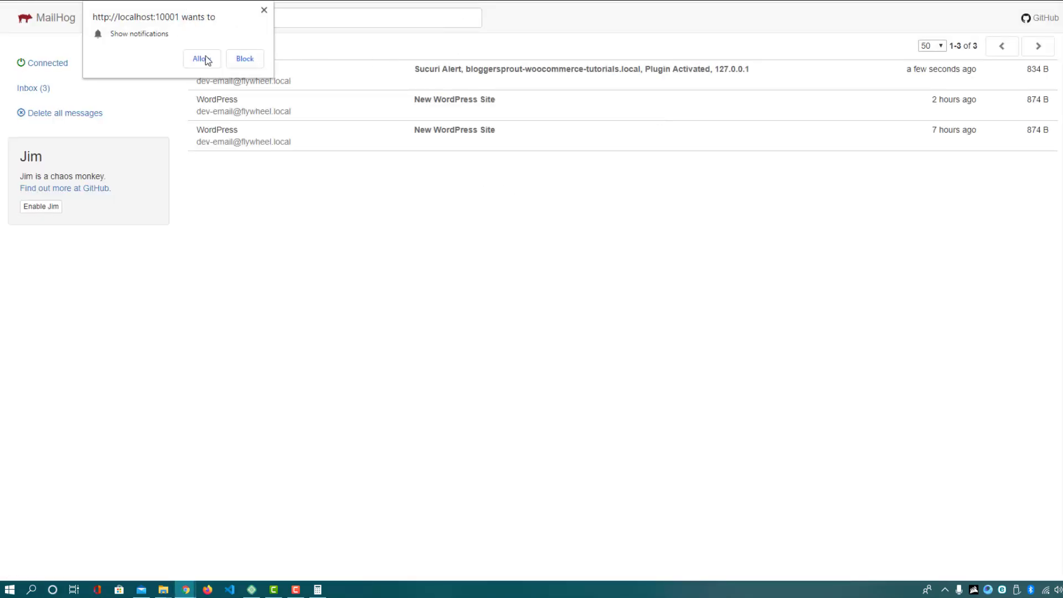
pyautogui.click(264, 10)
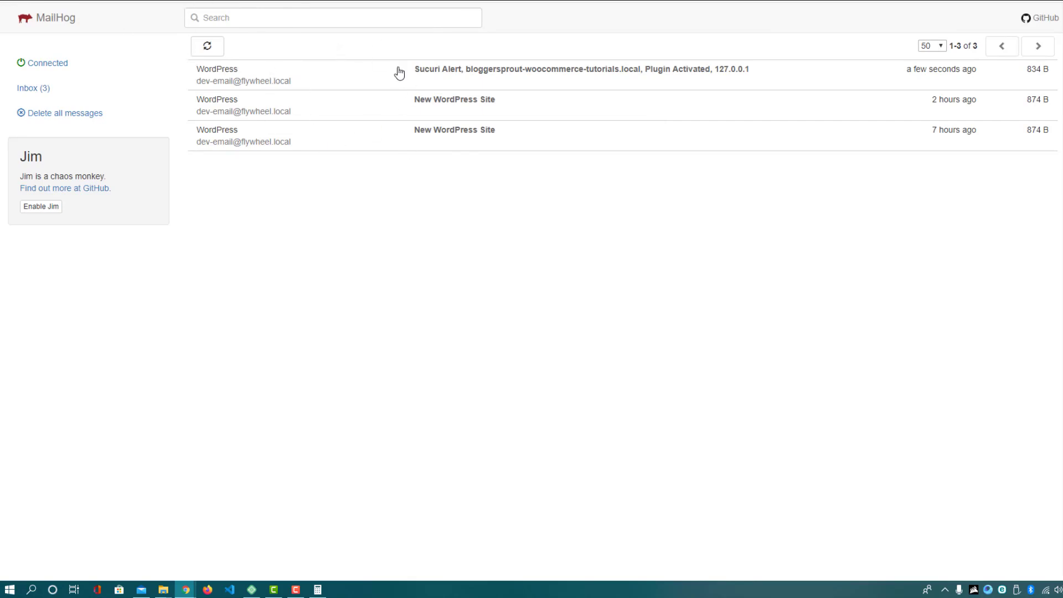
pyautogui.hotkey('ctrl', 'Tab')
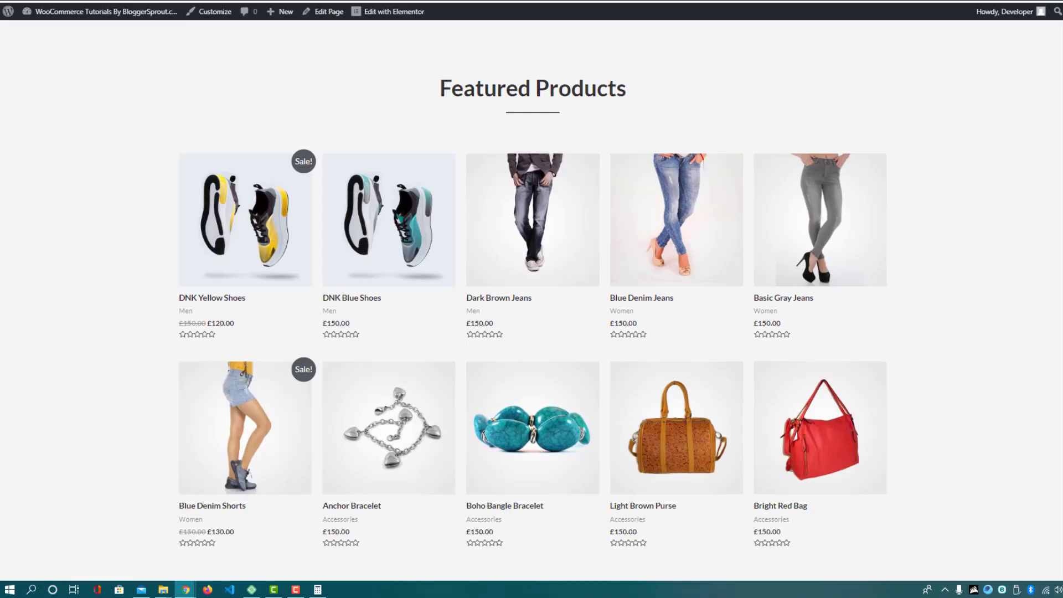
pyautogui.hotkey('ctrl', 'Tab')
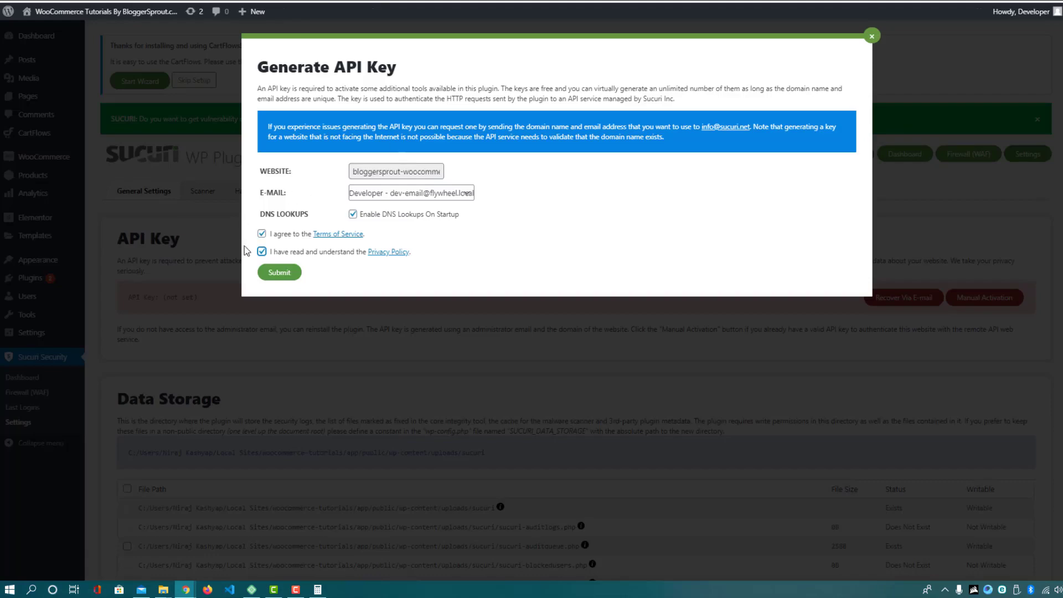
pyautogui.click(280, 272)
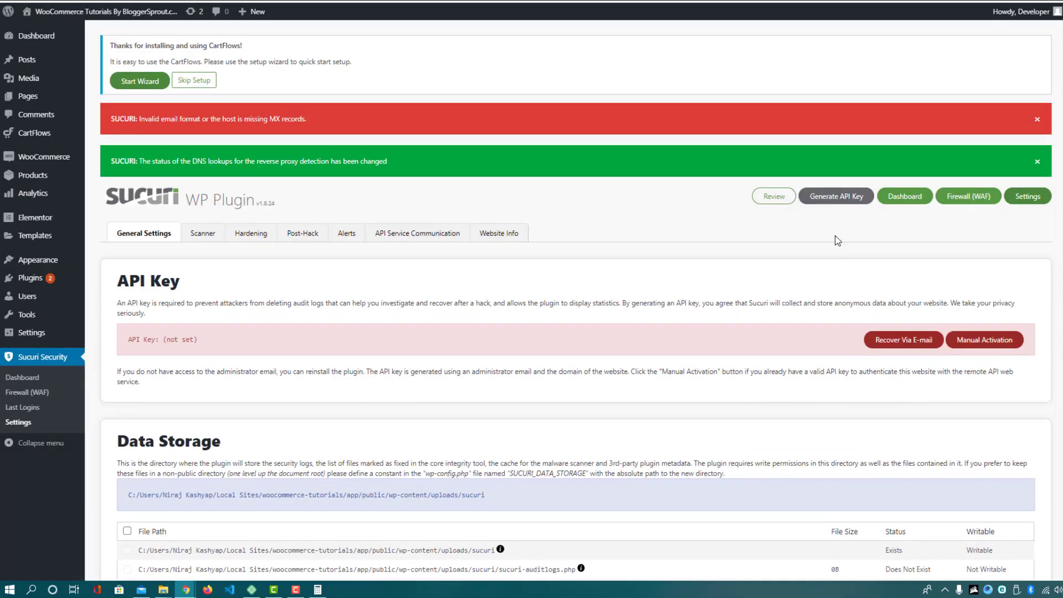
pyautogui.click(837, 198)
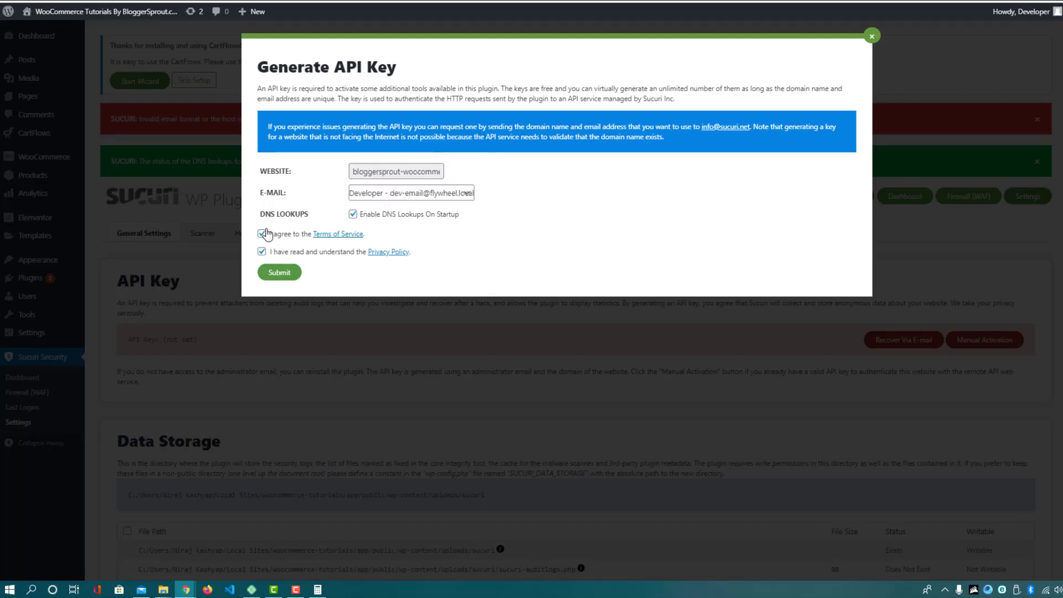
pyautogui.click(871, 37)
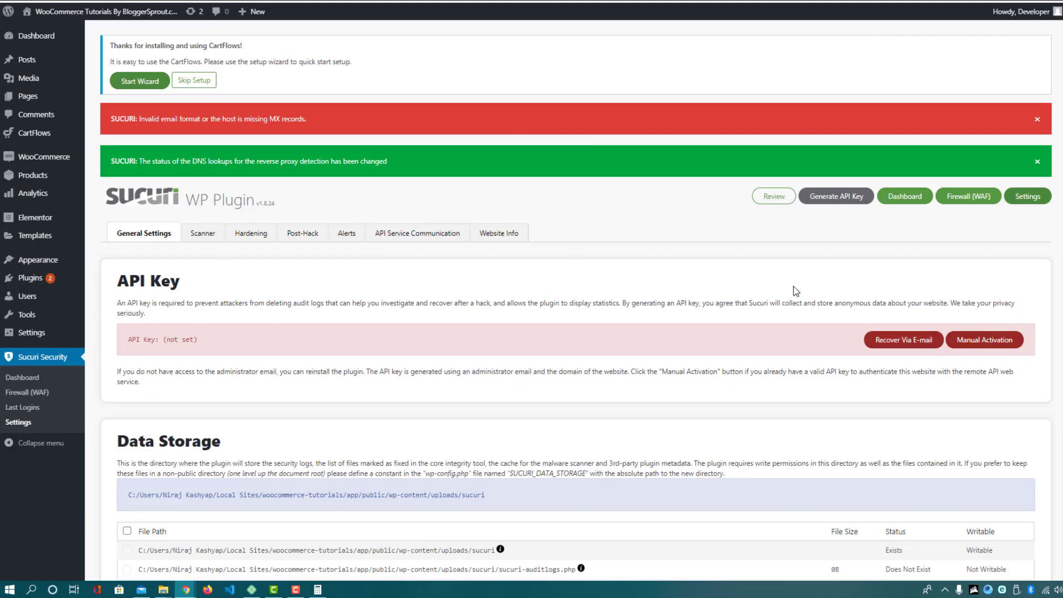
# Enable the WordPress Integrity Diff Utility in Sucuri's Scanner settings
pyautogui.scroll(-13, 406, 310)
pyautogui.scroll(-14, 408, 312)
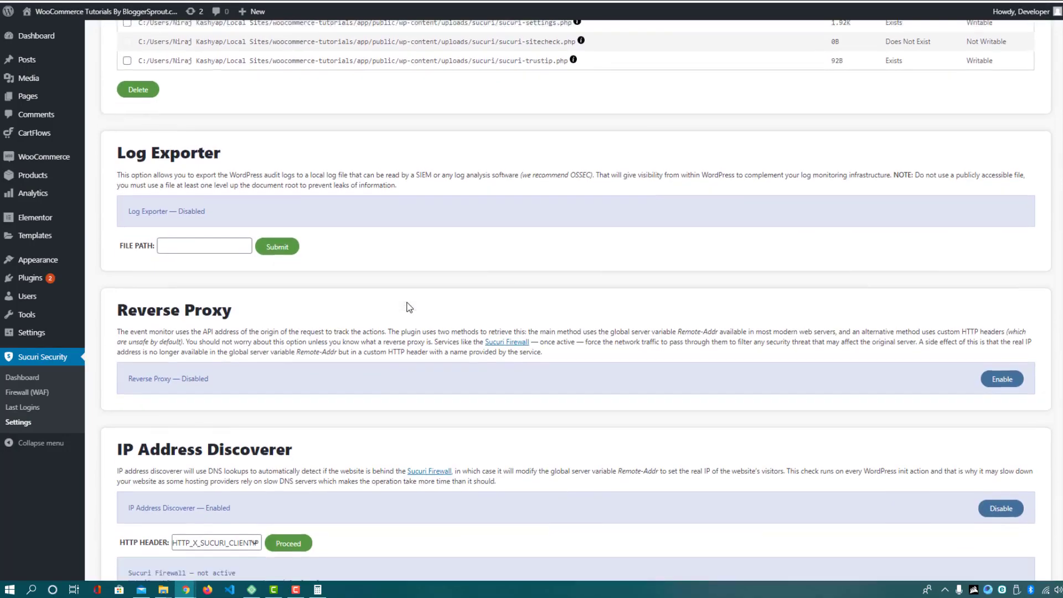
pyautogui.scroll(20, 410, 308)
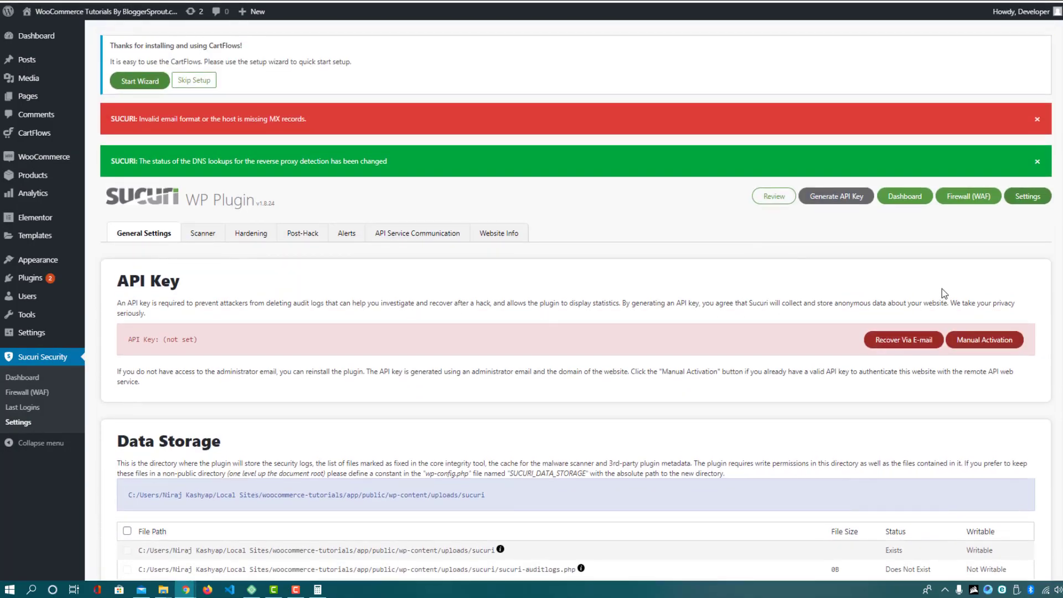
pyautogui.click(201, 238)
pyautogui.scroll(-12, 204, 244)
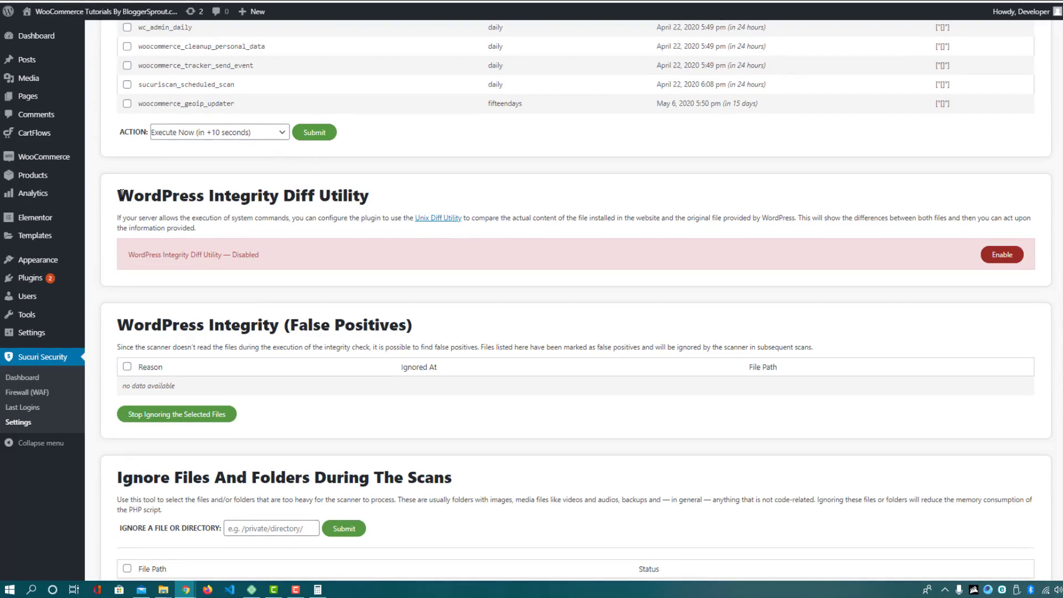
pyautogui.moveTo(118, 195); pyautogui.dragTo(371, 195)
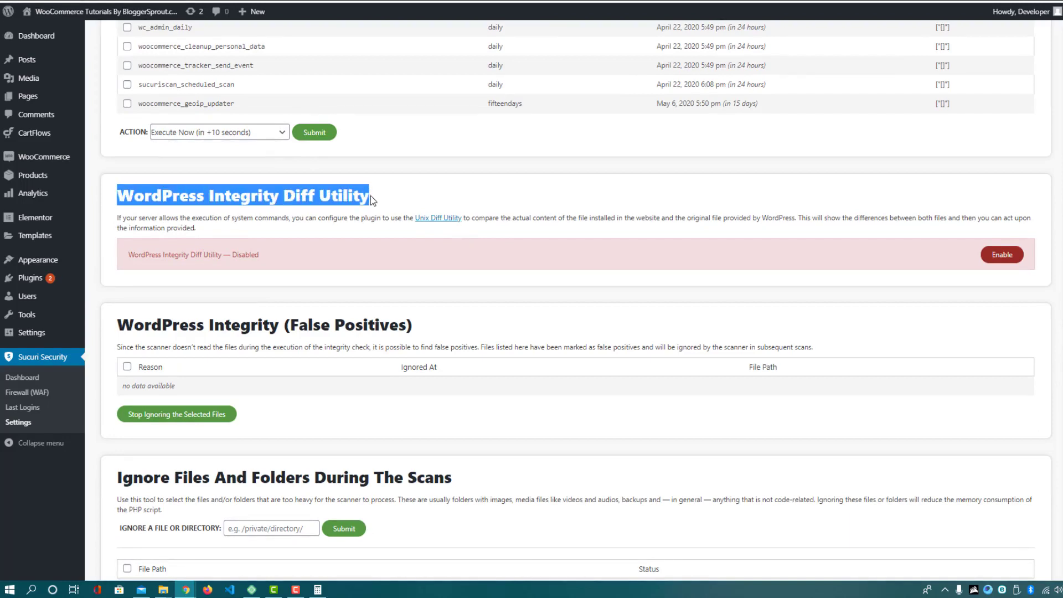
pyautogui.click(1001, 259)
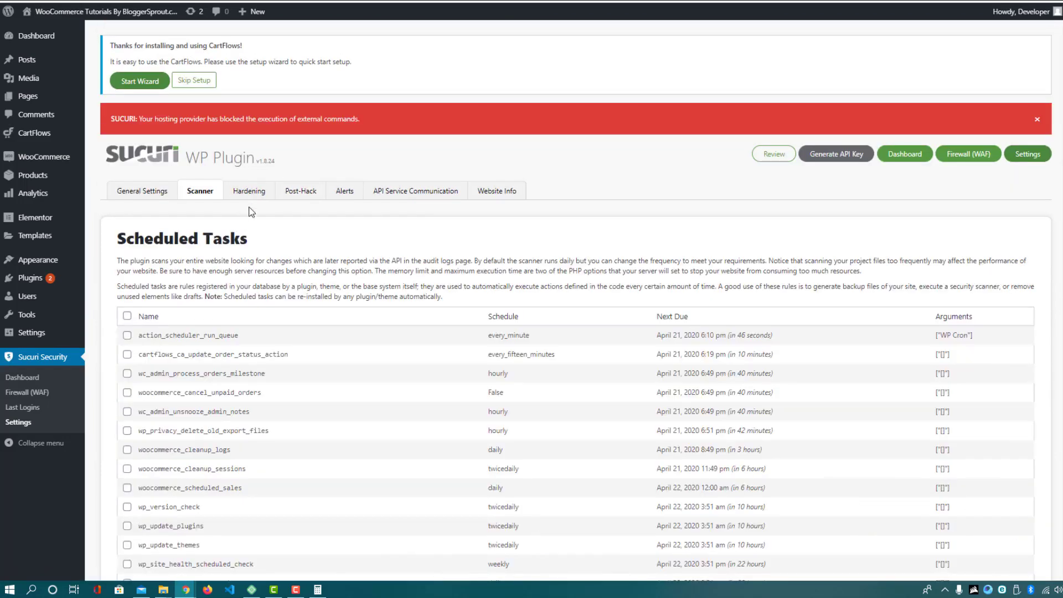
pyautogui.click(251, 198)
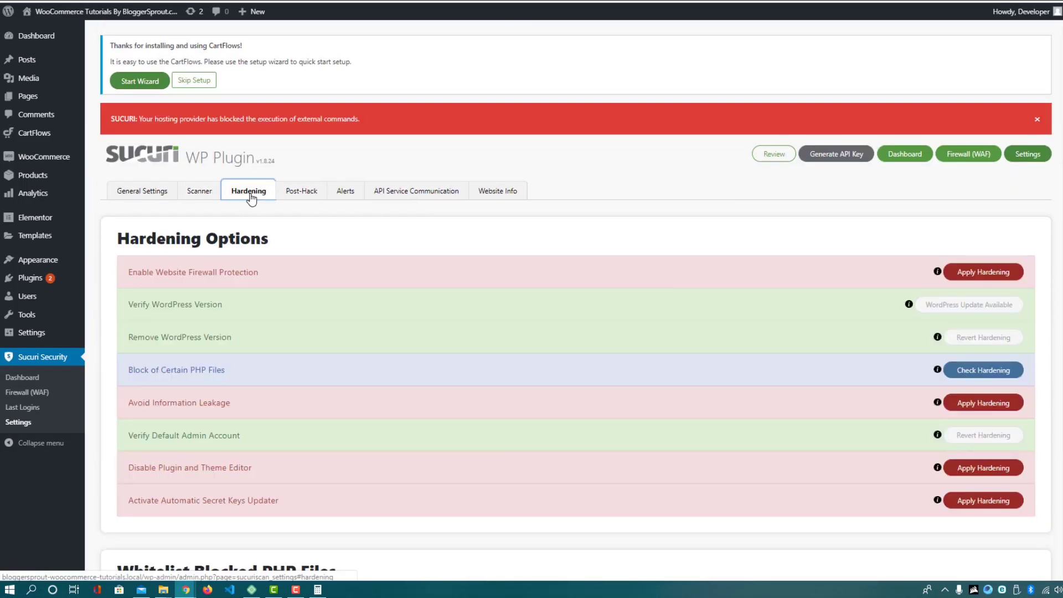
pyautogui.scroll(-1, 250, 199)
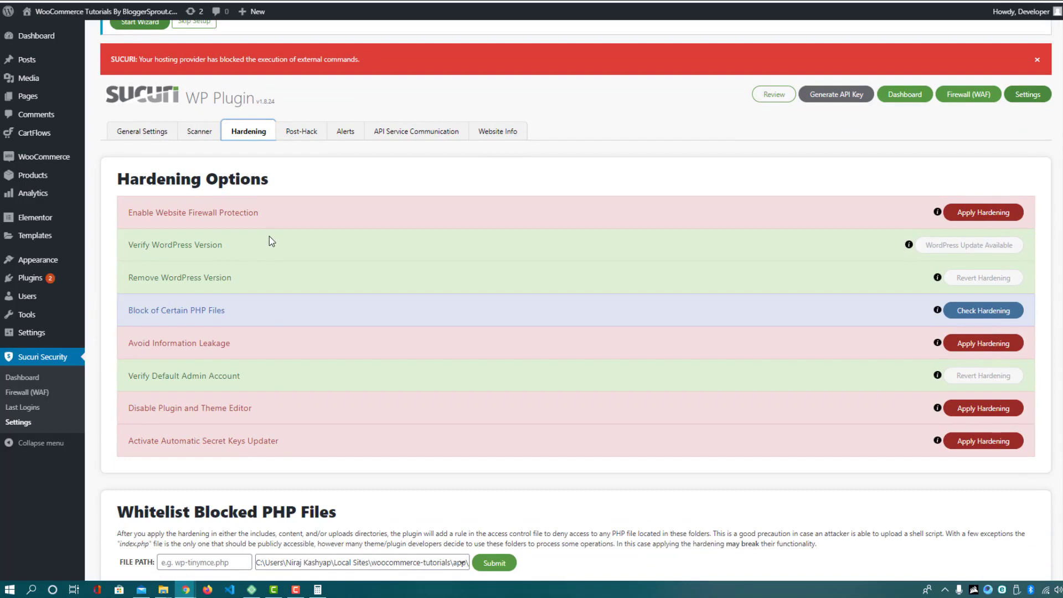
pyautogui.moveTo(137, 213); pyautogui.dragTo(245, 211)
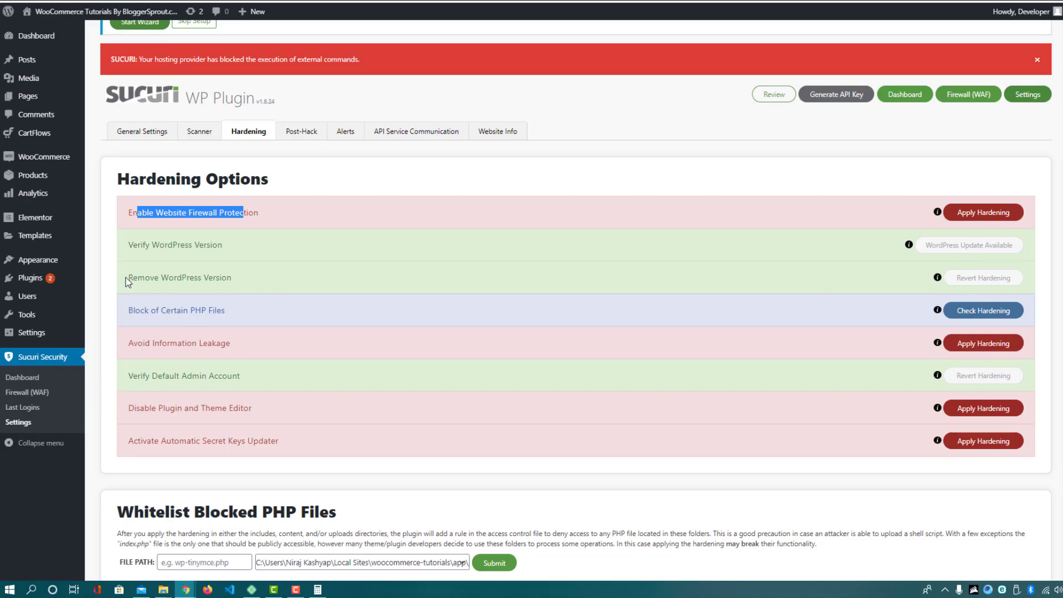
pyautogui.moveTo(127, 278); pyautogui.dragTo(251, 285)
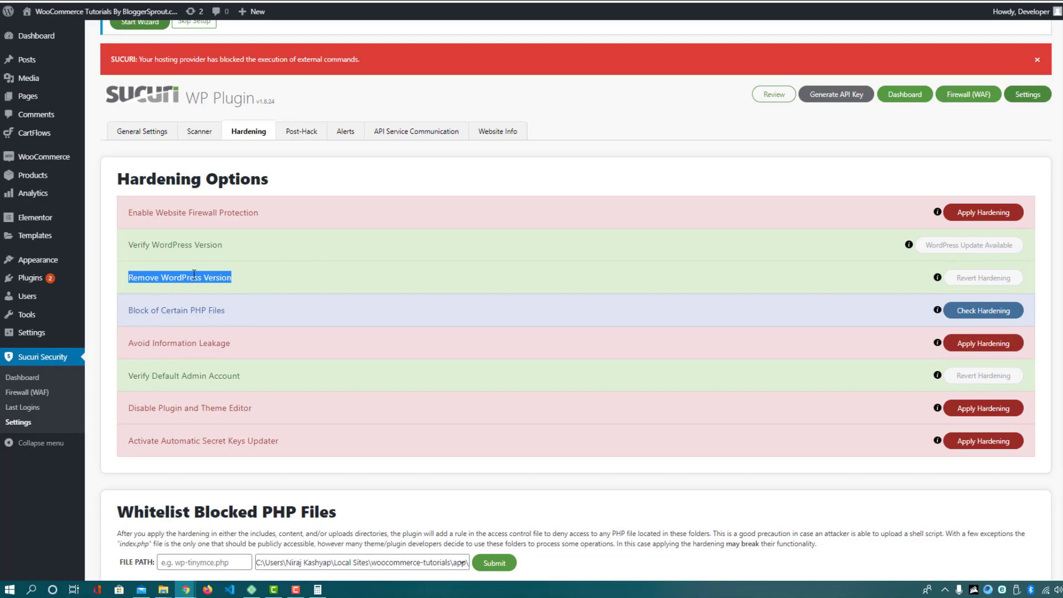
pyautogui.moveTo(128, 311); pyautogui.dragTo(231, 312)
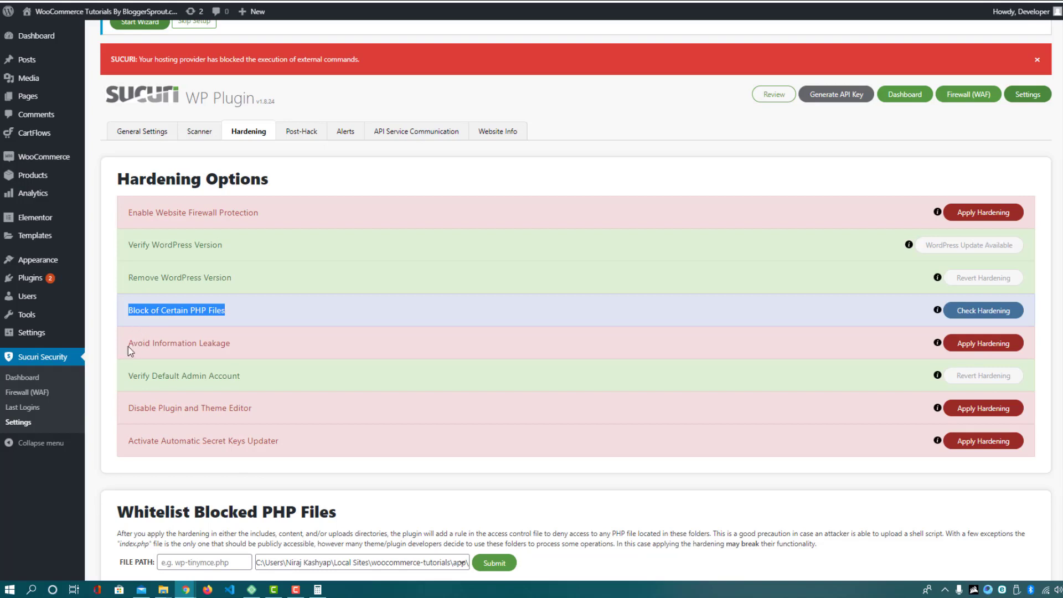
pyautogui.moveTo(130, 347); pyautogui.dragTo(231, 343)
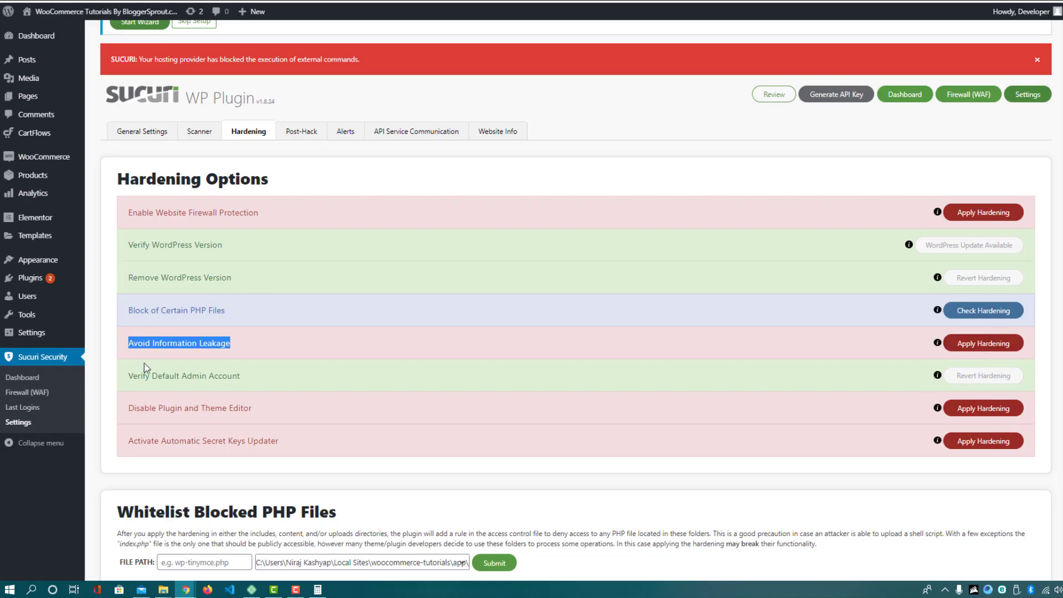
pyautogui.moveTo(129, 375); pyautogui.dragTo(224, 377)
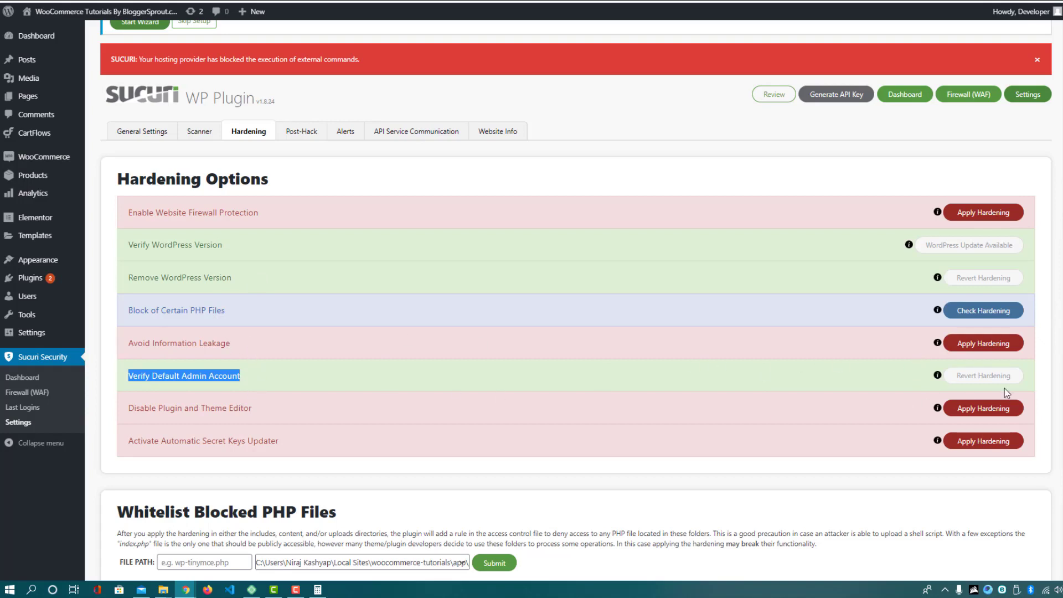
pyautogui.moveTo(128, 410); pyautogui.dragTo(255, 415)
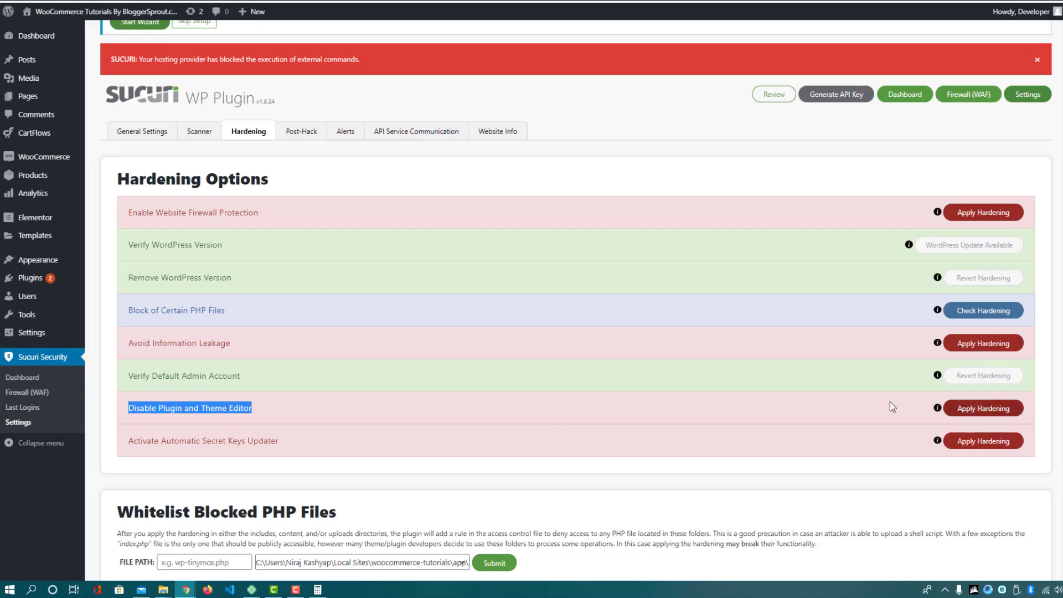
pyautogui.moveTo(131, 442); pyautogui.dragTo(280, 450)
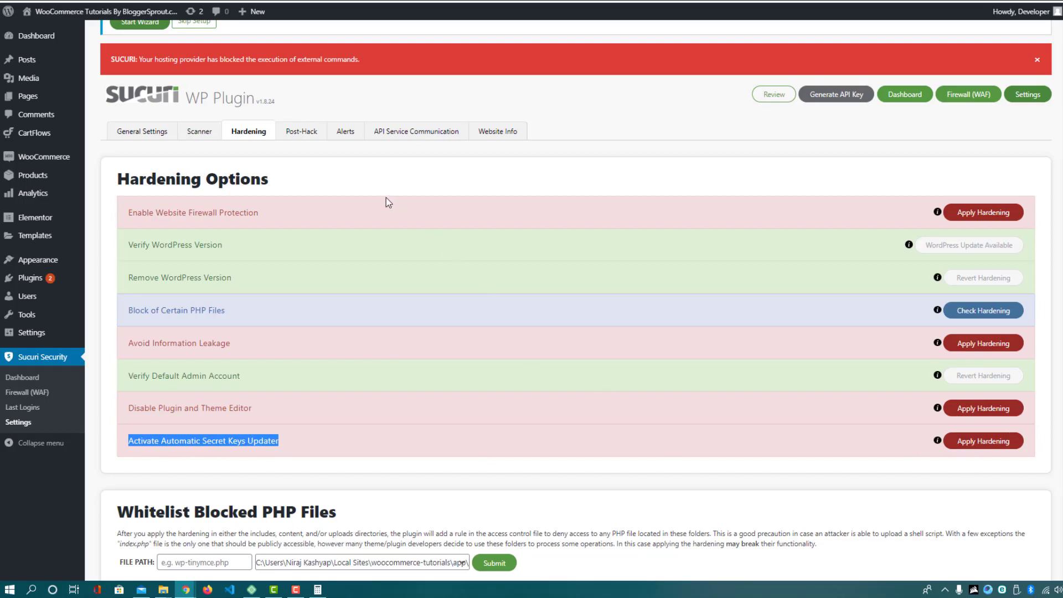
pyautogui.scroll(-3, 386, 199)
pyautogui.scroll(4, 299, 294)
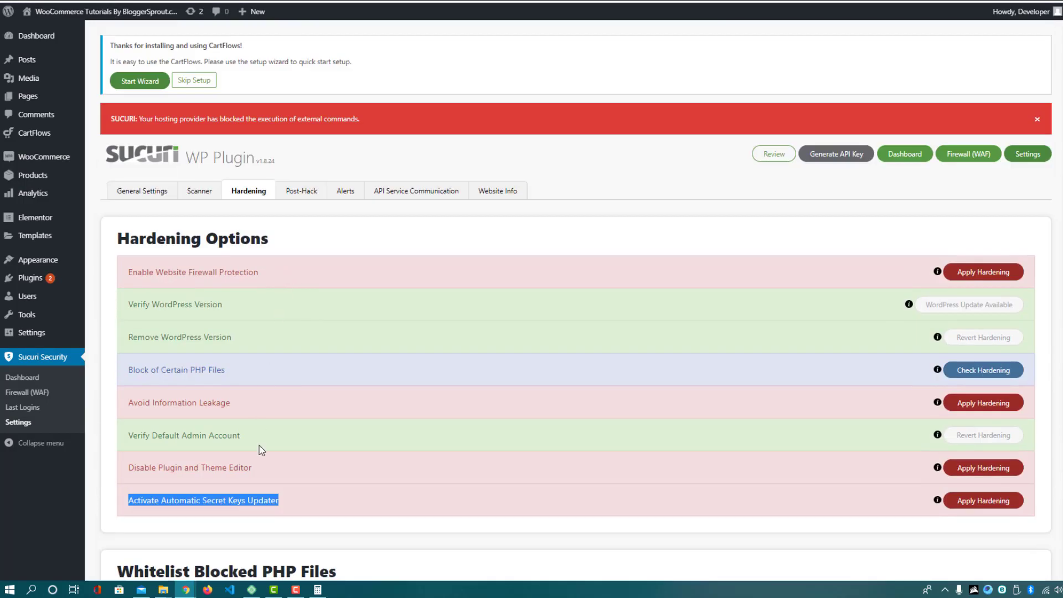
pyautogui.scroll(-4, 277, 267)
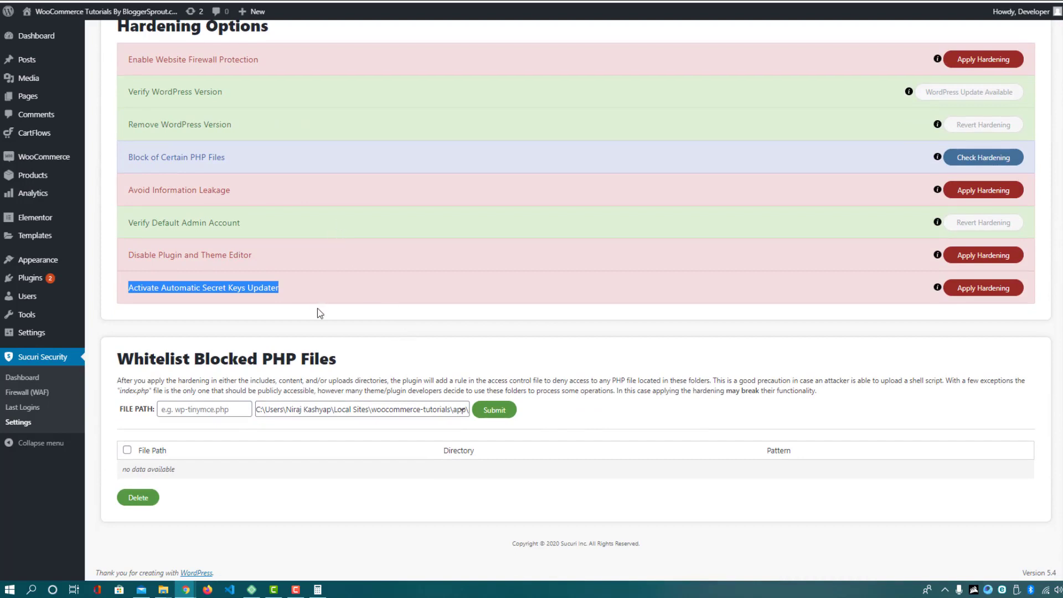
pyautogui.scroll(4, 325, 330)
pyautogui.click(186, 127)
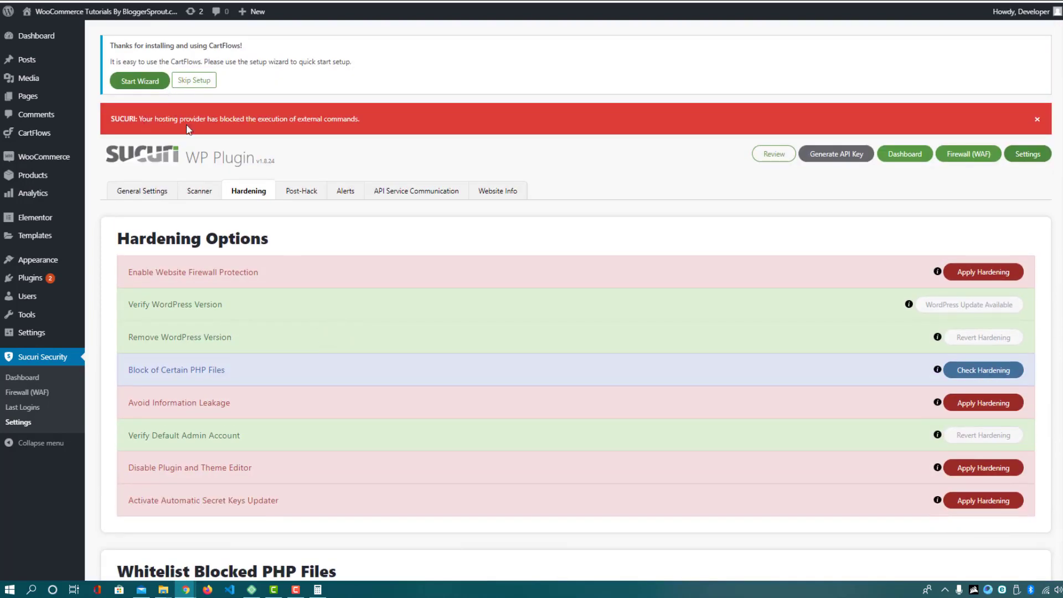
pyautogui.moveTo(139, 119); pyautogui.dragTo(275, 162)
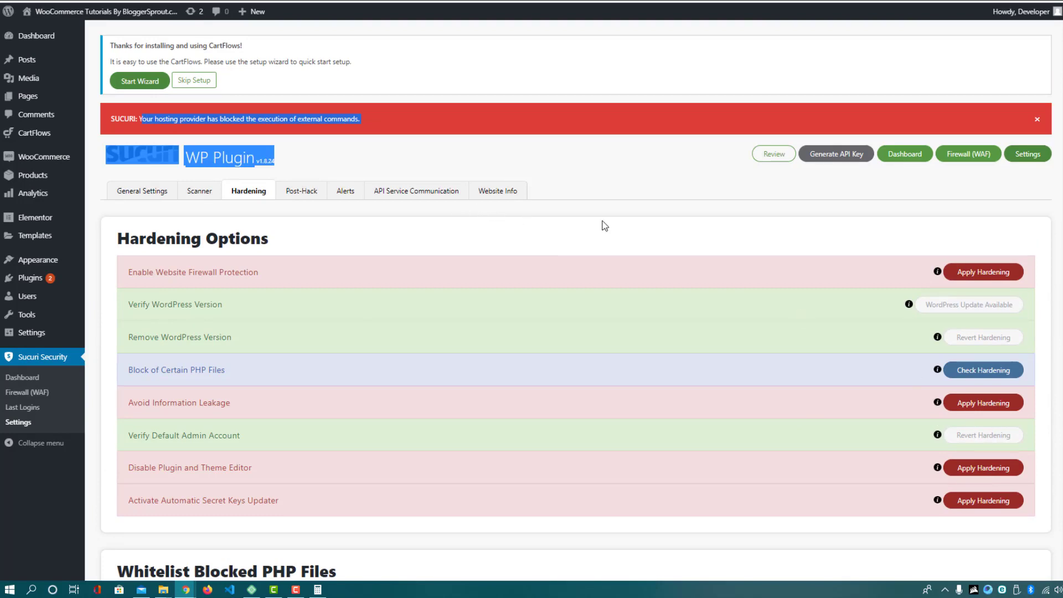
pyautogui.click(589, 194)
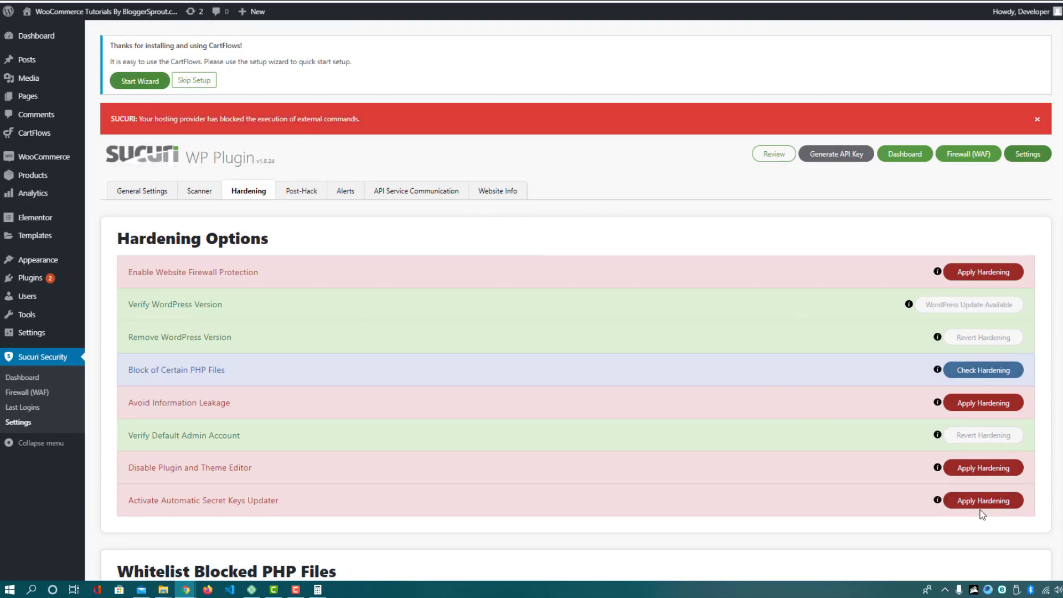
# Browse the Post-Hack tab's Update Secret Keys, Reset User Password and Reset Installed Plugins sections
pyautogui.click(292, 195)
pyautogui.scroll(-5, 284, 165)
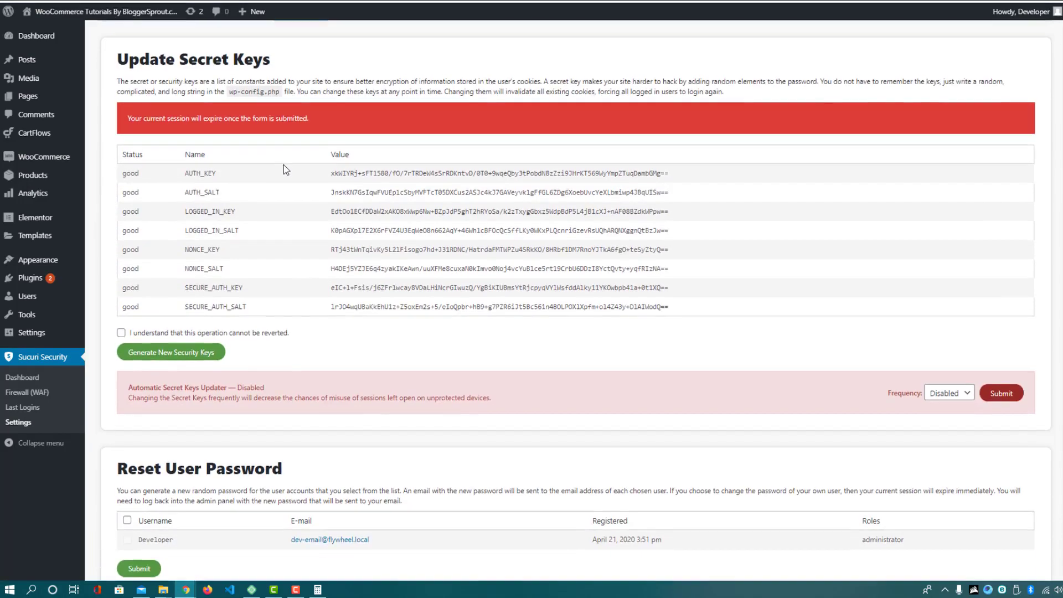
pyautogui.scroll(-12, 283, 166)
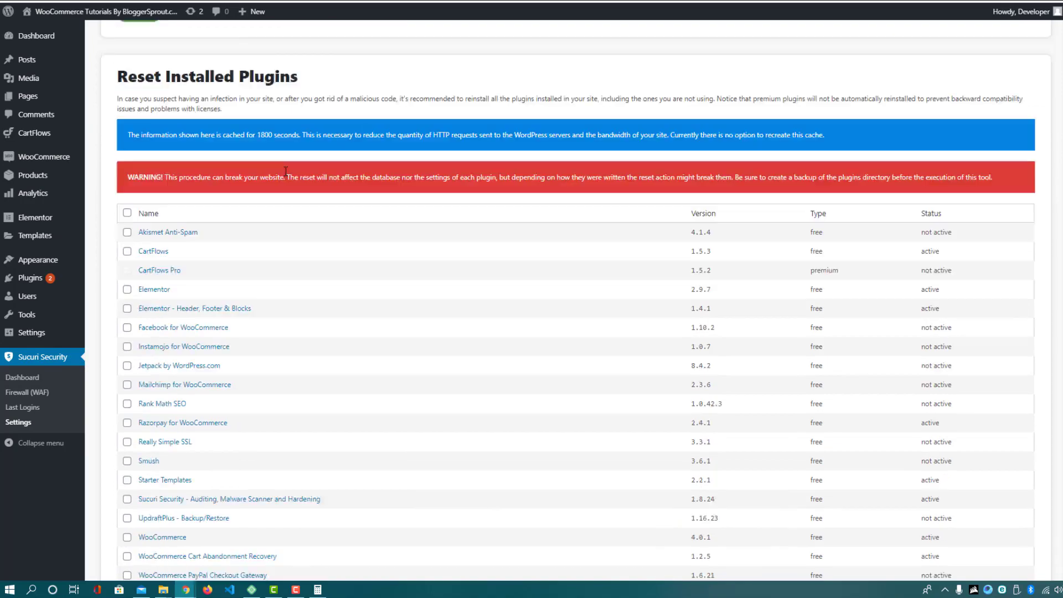
pyautogui.scroll(15, 503, 408)
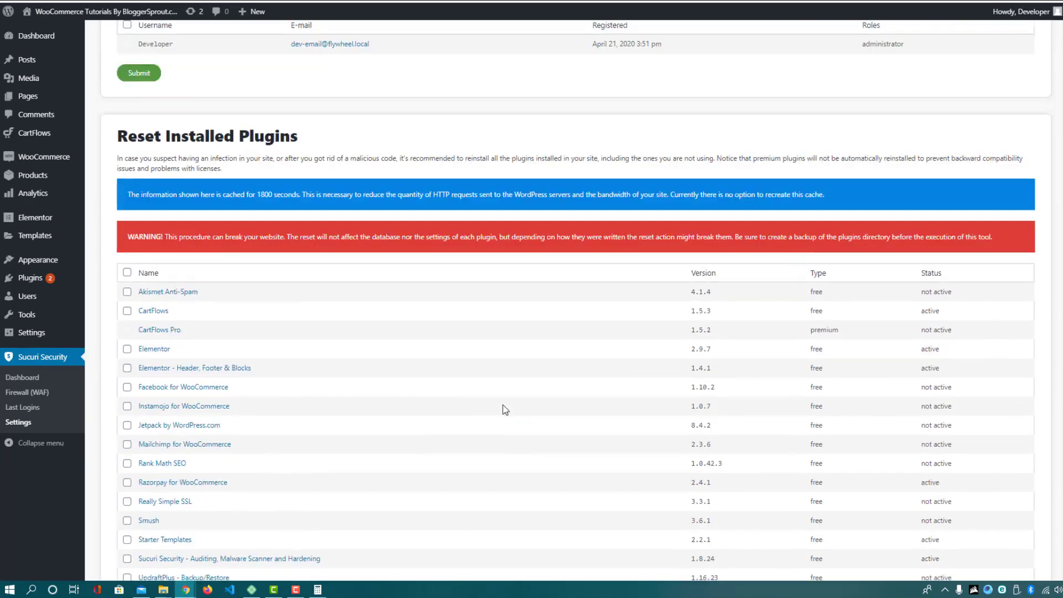
pyautogui.scroll(4, 644, 331)
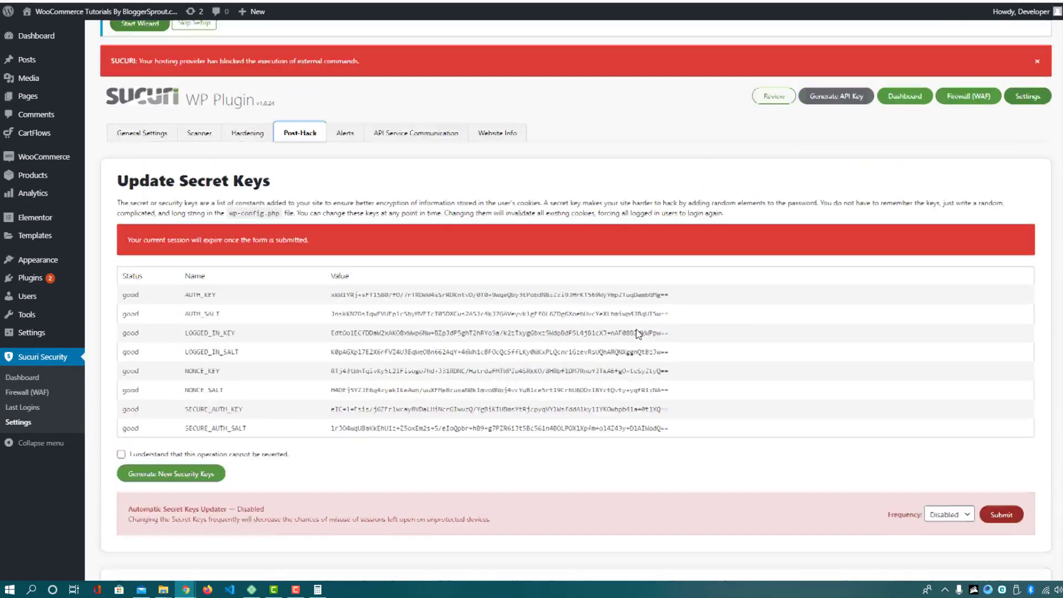
# Open Sucuri's Alerts tab and highlight the alert recipient's e-mail address
pyautogui.click(345, 172)
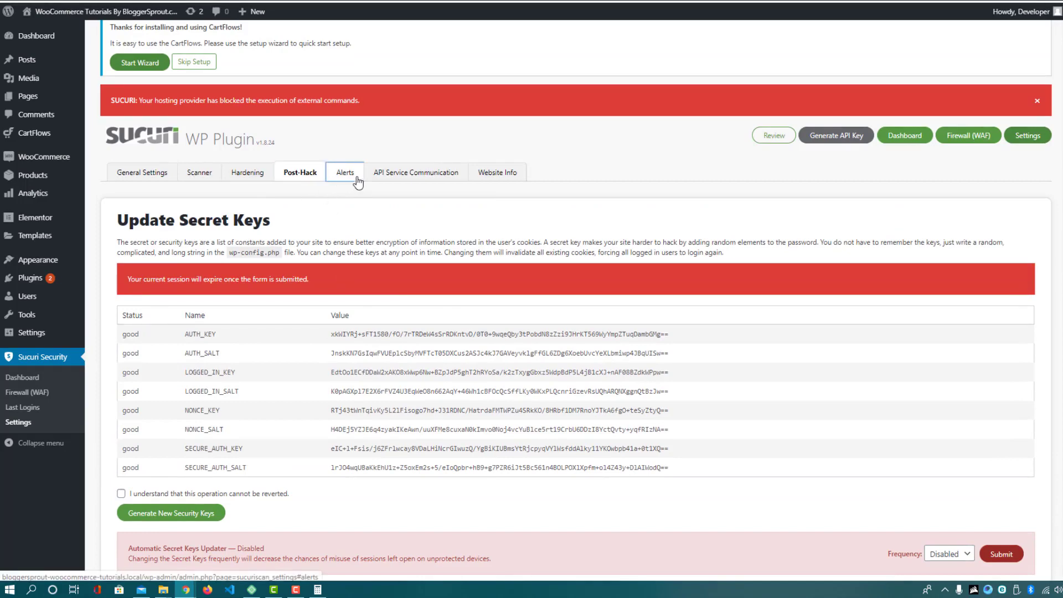
pyautogui.scroll(-3, 141, 165)
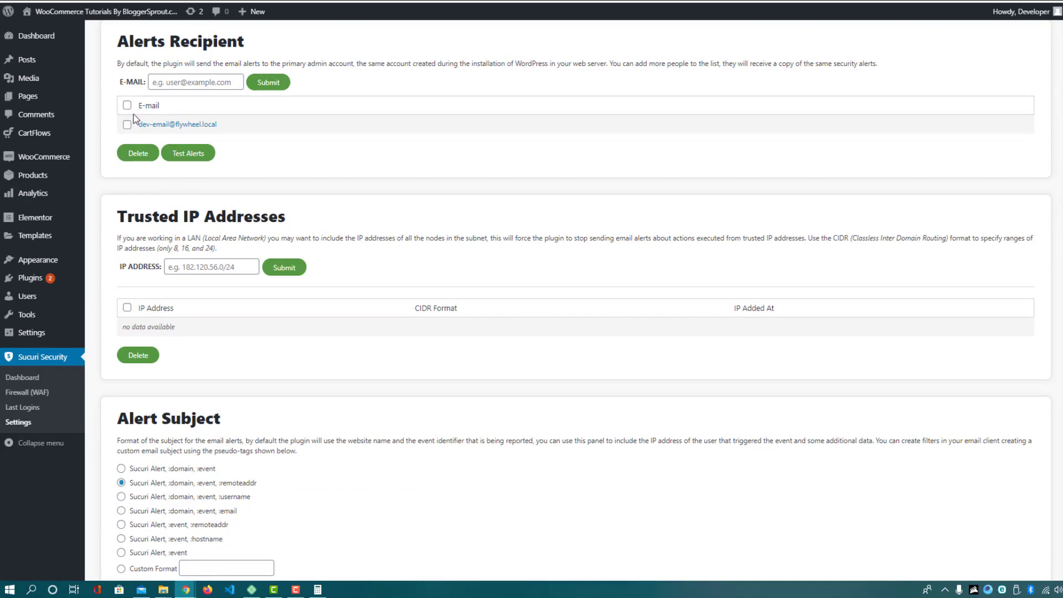
pyautogui.moveTo(233, 127); pyautogui.dragTo(137, 125)
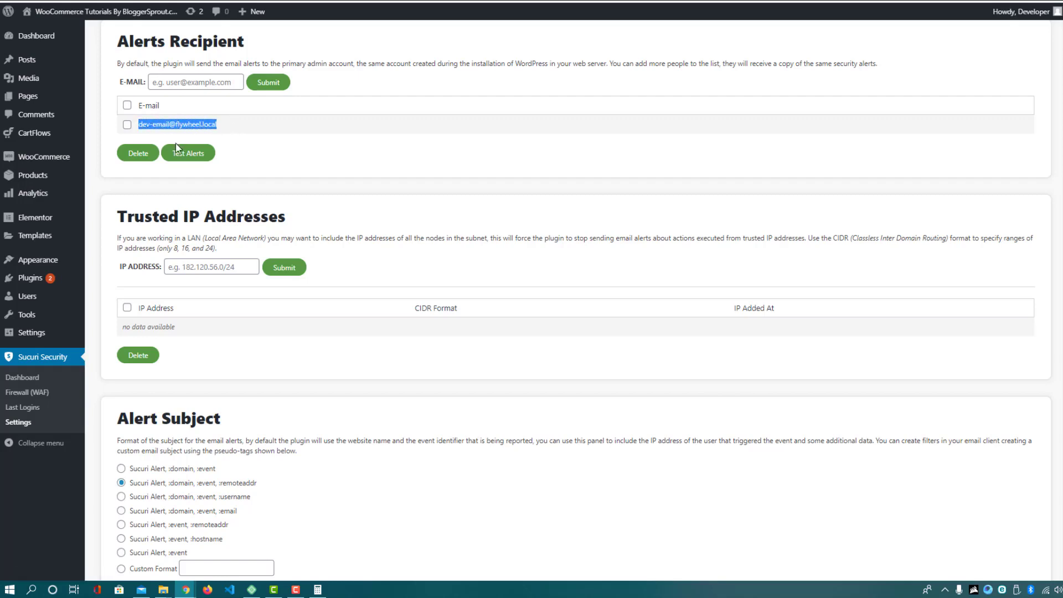
pyautogui.click(224, 134)
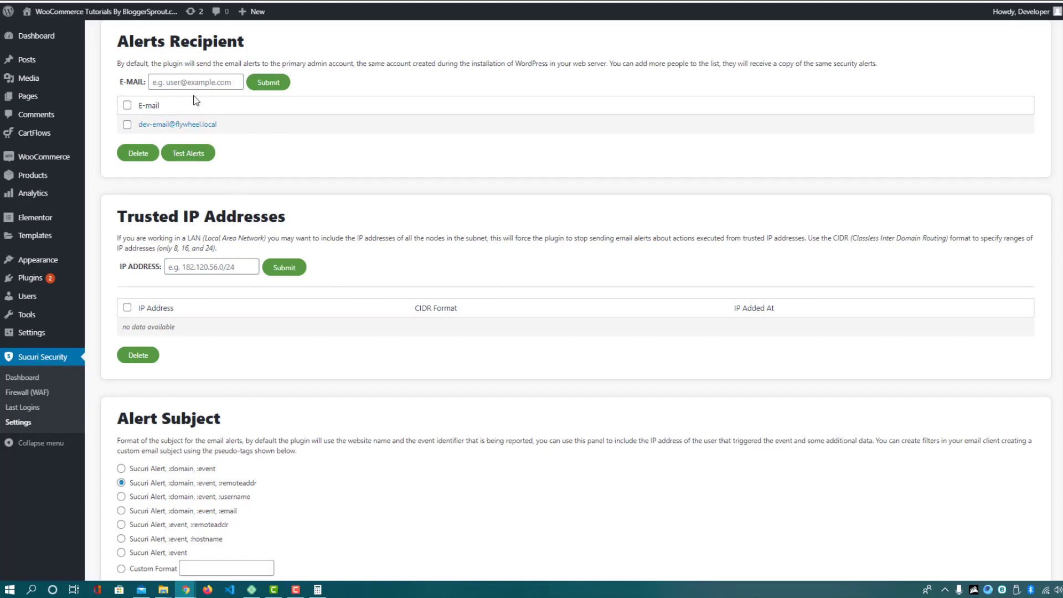
# Review the Security Alerts events, highlighting the plugin-installed and password-guessing options
pyautogui.scroll(-3, 328, 331)
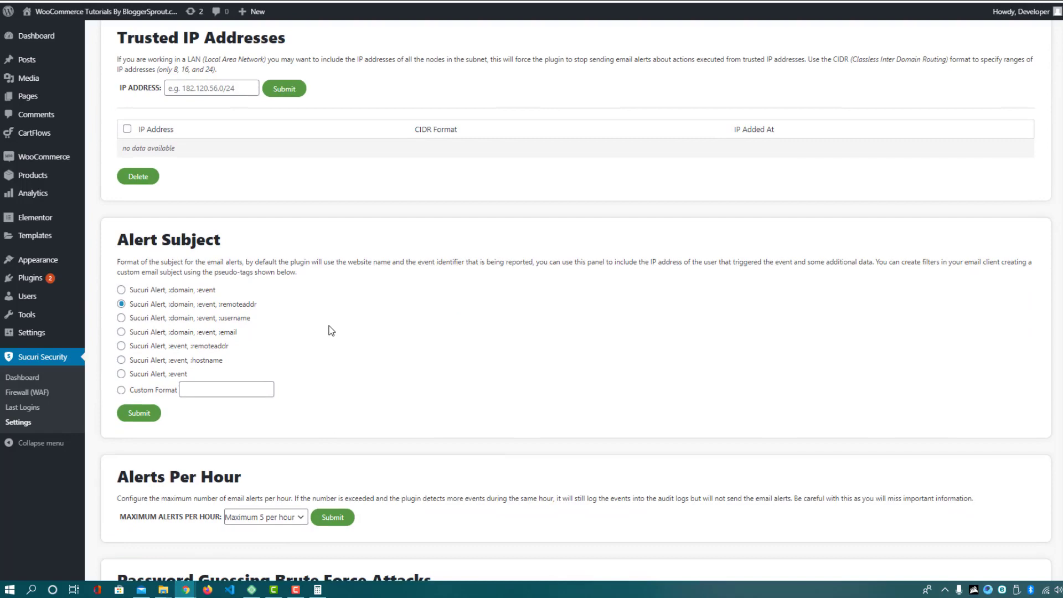
pyautogui.scroll(-6, 330, 329)
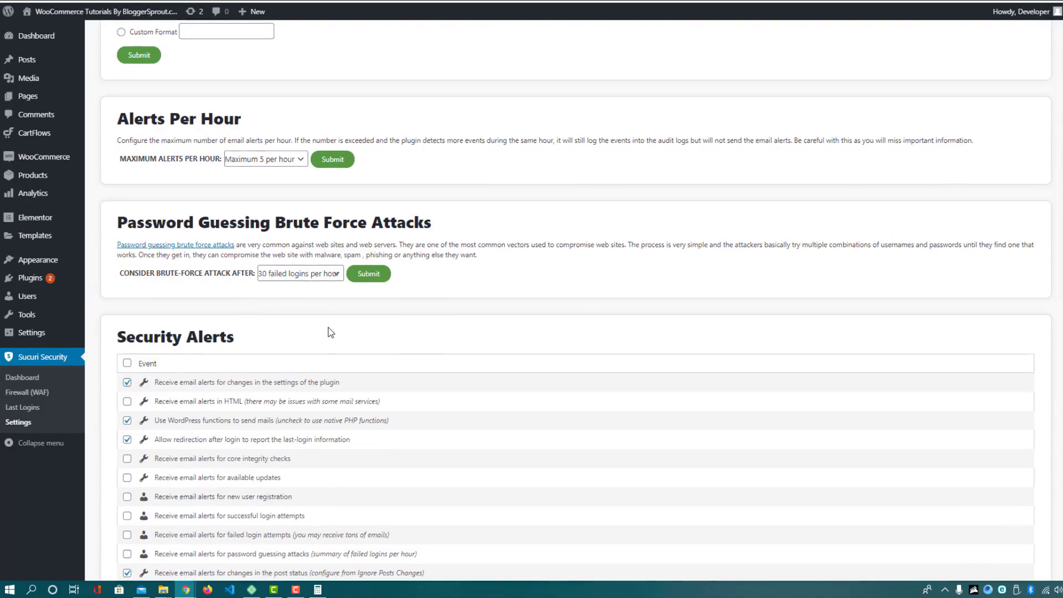
pyautogui.scroll(-3, 250, 299)
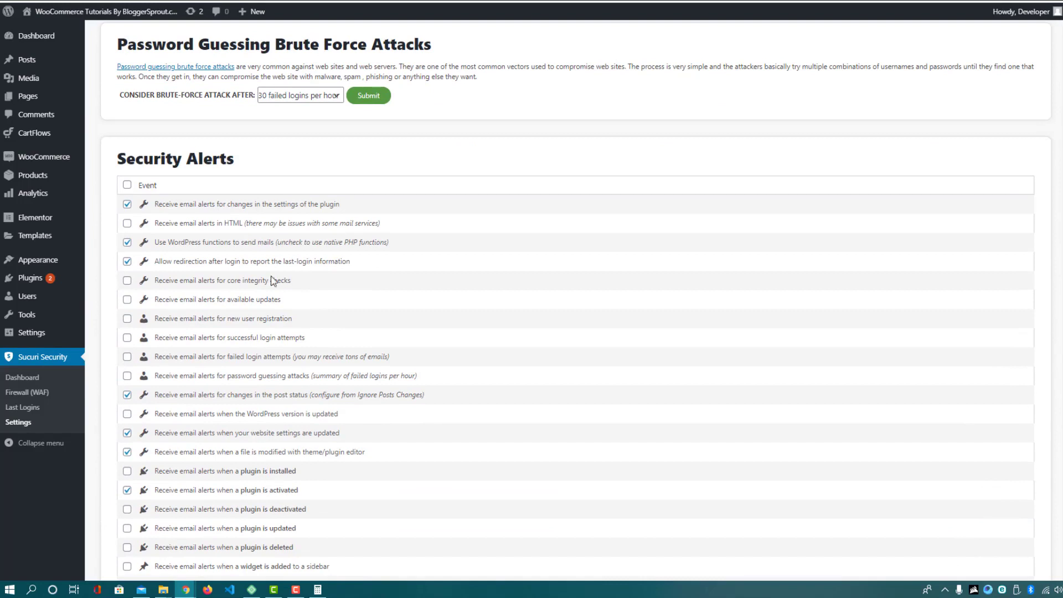
pyautogui.scroll(-2, 232, 399)
pyautogui.moveTo(229, 352); pyautogui.dragTo(296, 353)
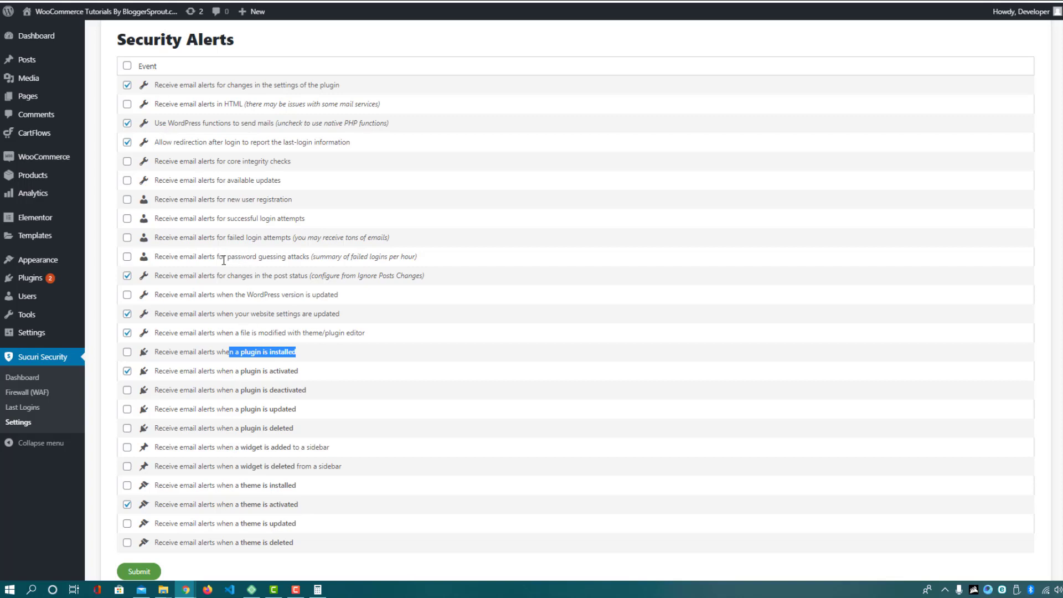
pyautogui.moveTo(224, 260); pyautogui.dragTo(281, 270)
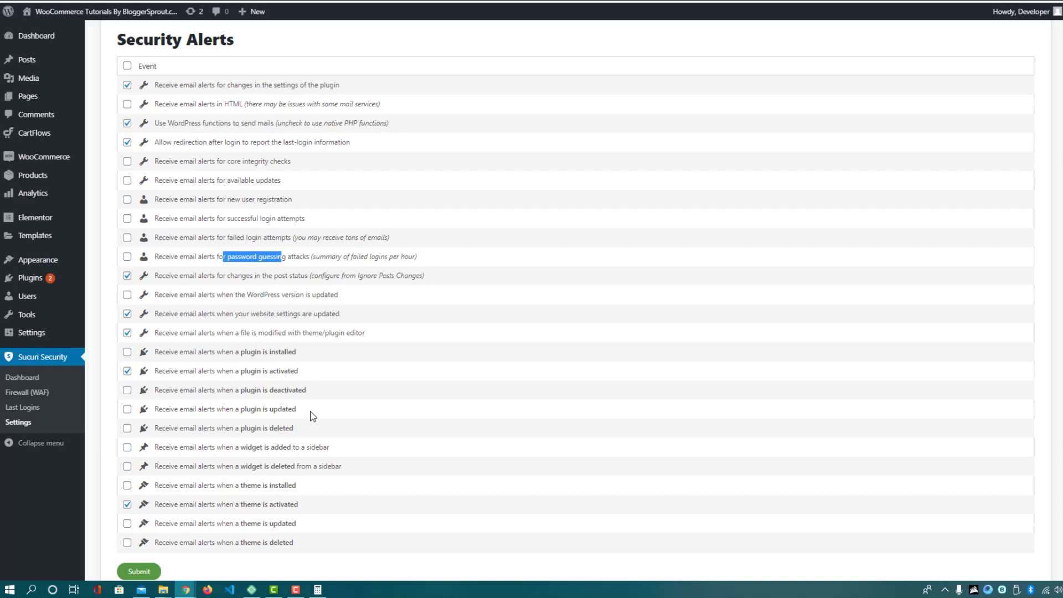
pyautogui.scroll(-3, 310, 413)
pyautogui.scroll(-1, 309, 408)
pyautogui.scroll(6, 309, 405)
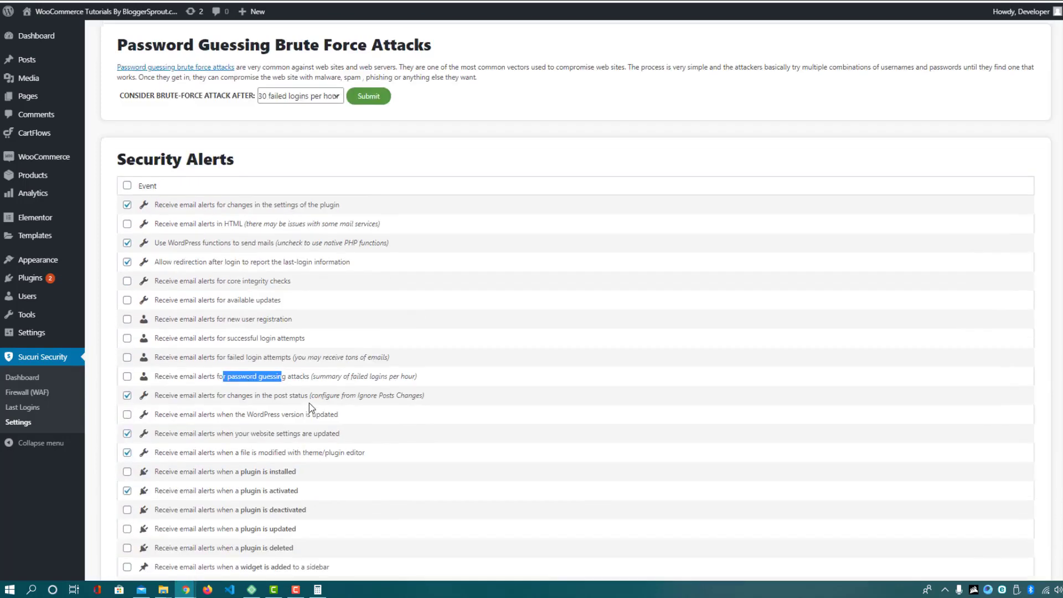
pyautogui.scroll(15, 309, 403)
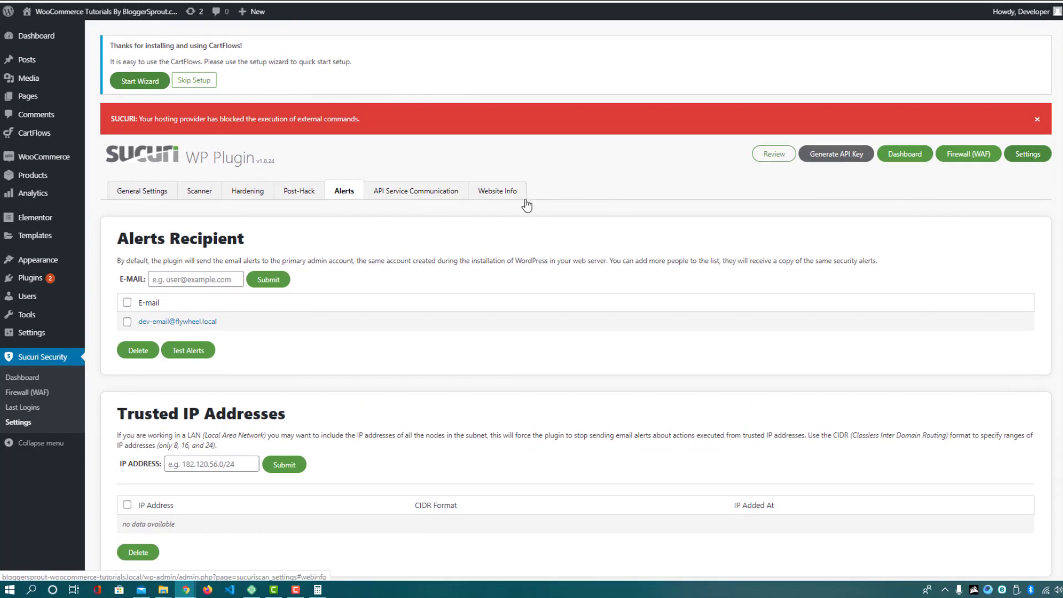
# Check the unset API key in Sucuri's General Settings, then view the Sucuri dashboard
pyautogui.click(1018, 161)
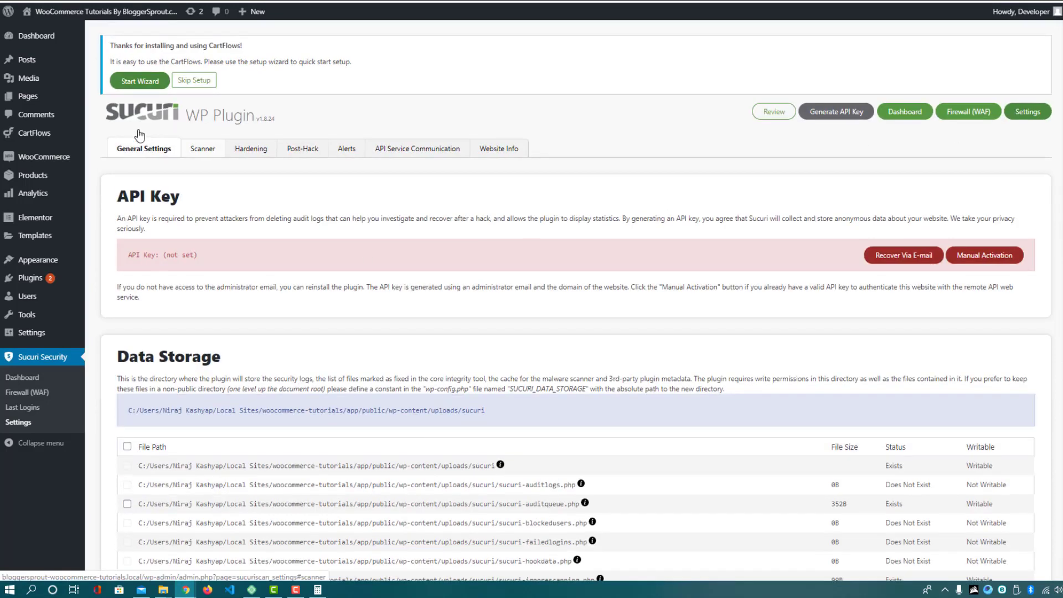
pyautogui.moveTo(114, 248); pyautogui.dragTo(309, 255)
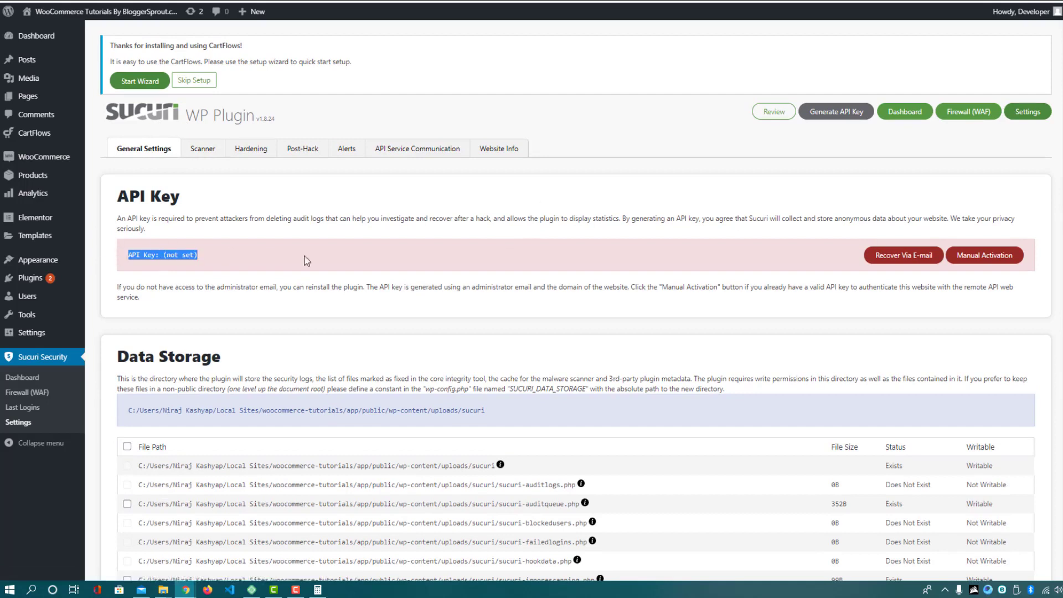
pyautogui.click(417, 244)
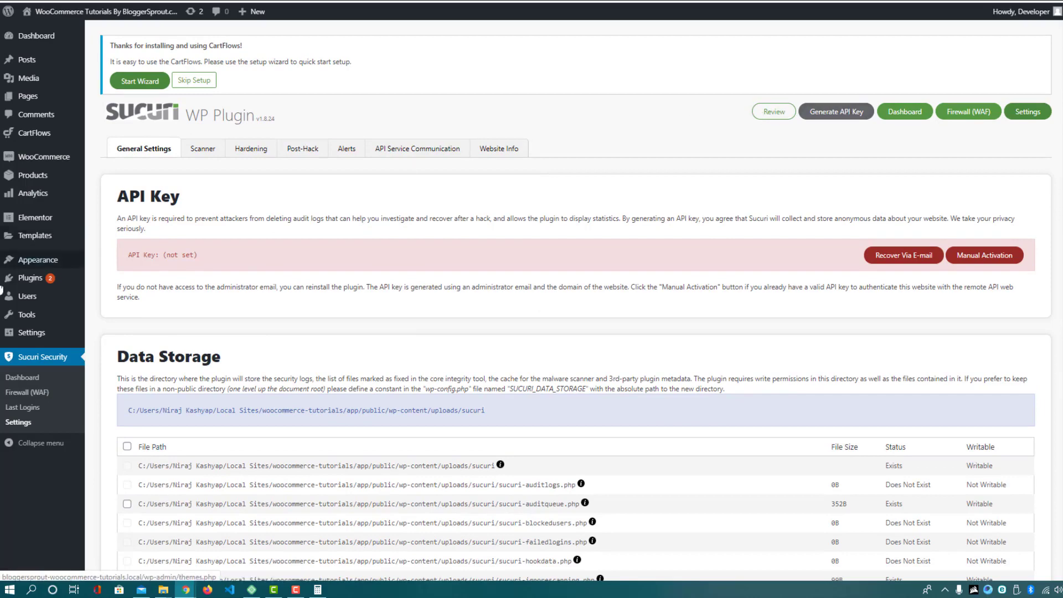
pyautogui.click(30, 383)
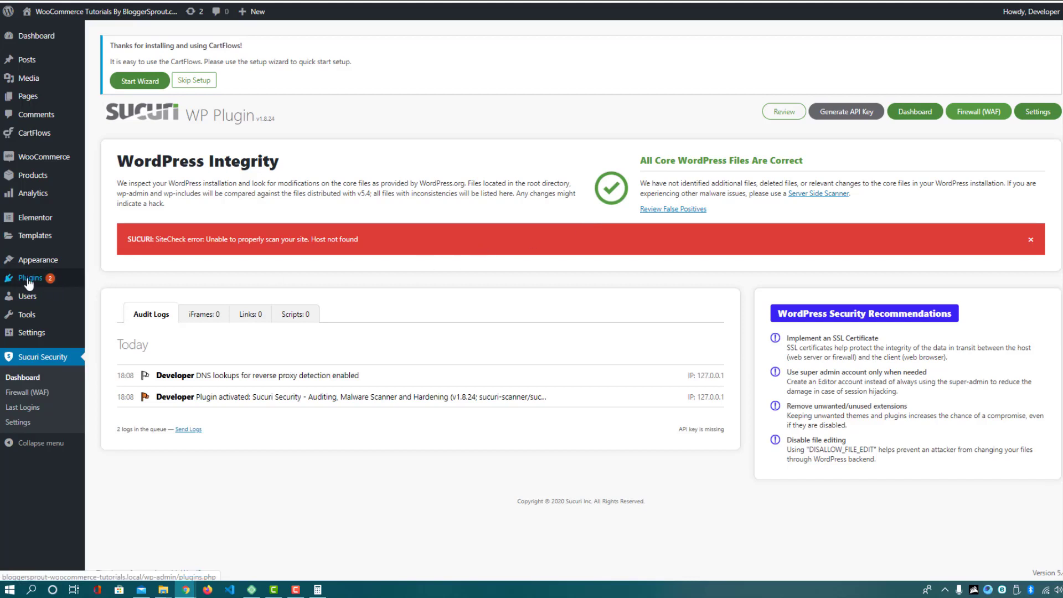
# Activate Wordfence Security from the Installed Plugins list
pyautogui.moveTo(29, 283)
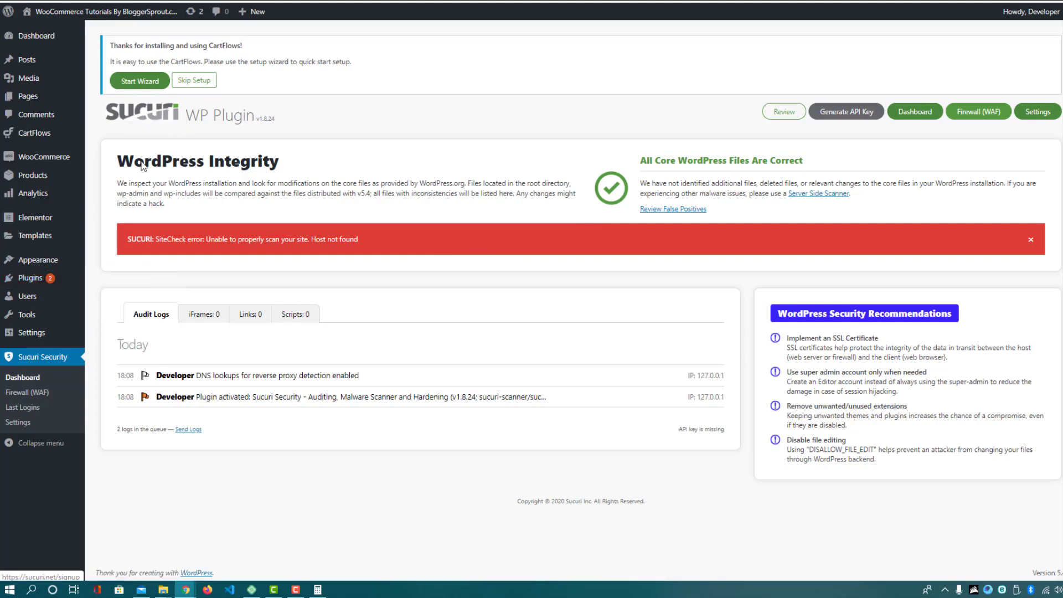
pyautogui.click(44, 279)
pyautogui.scroll(-15, 311, 277)
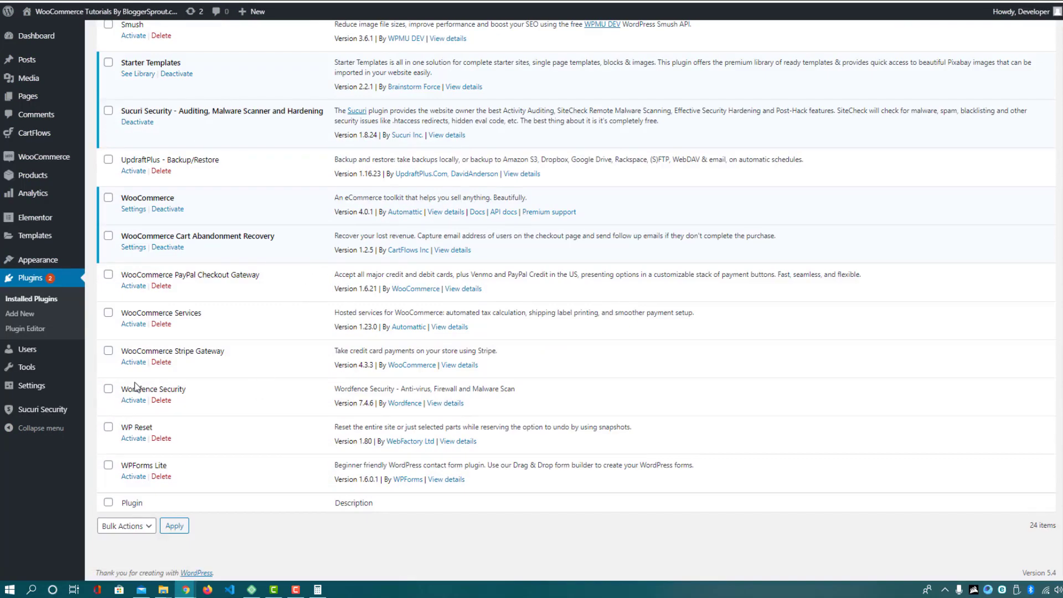
pyautogui.click(132, 405)
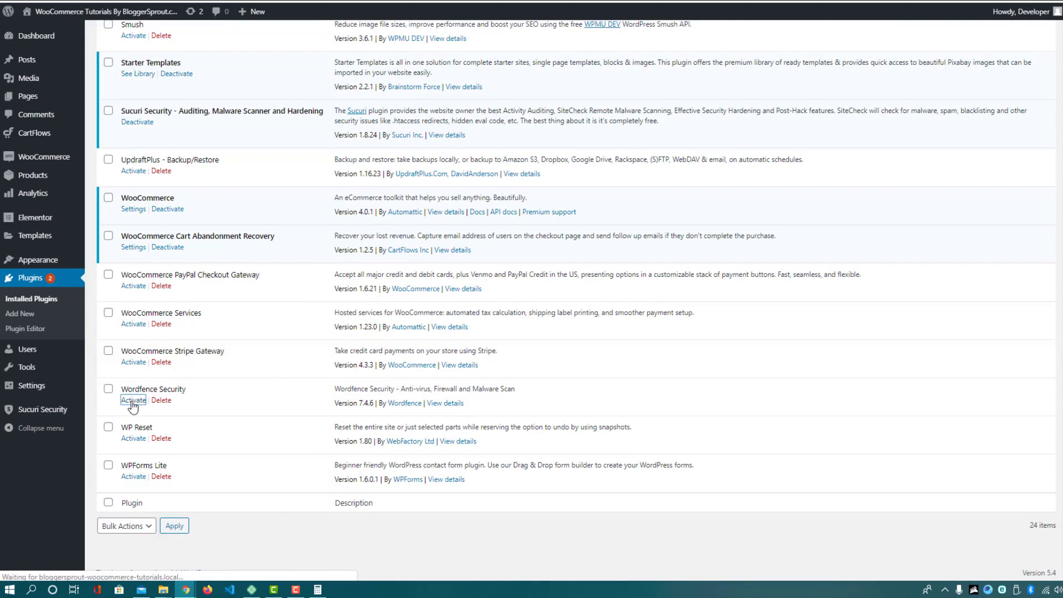
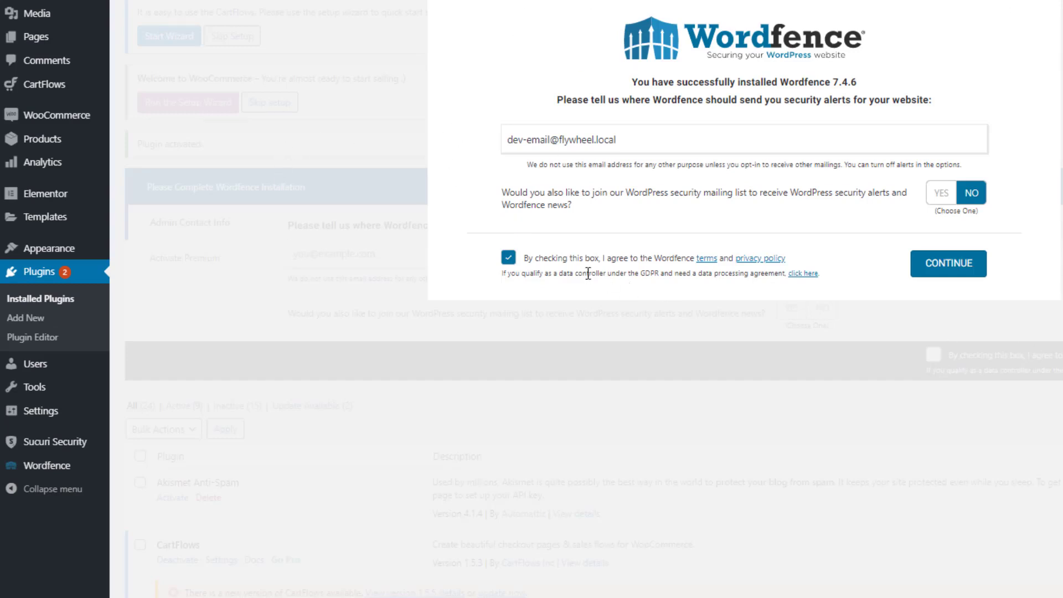
# Complete Wordfence setup: keep the alert e-mail, accept the terms, skip the premium licence key
pyautogui.click(652, 143)
pyautogui.click(945, 270)
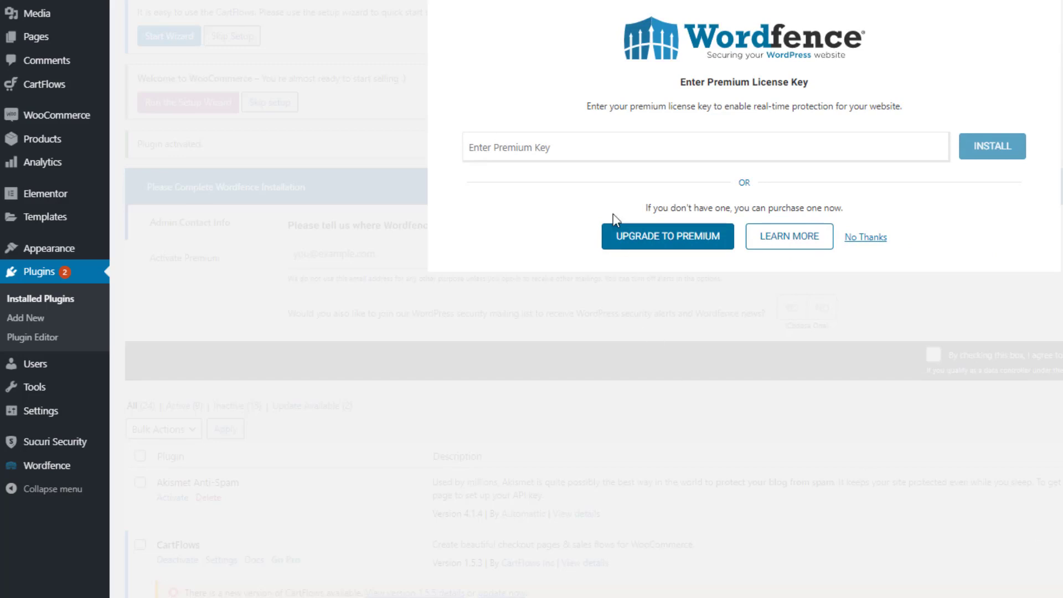
pyautogui.click(495, 147)
pyautogui.click(859, 238)
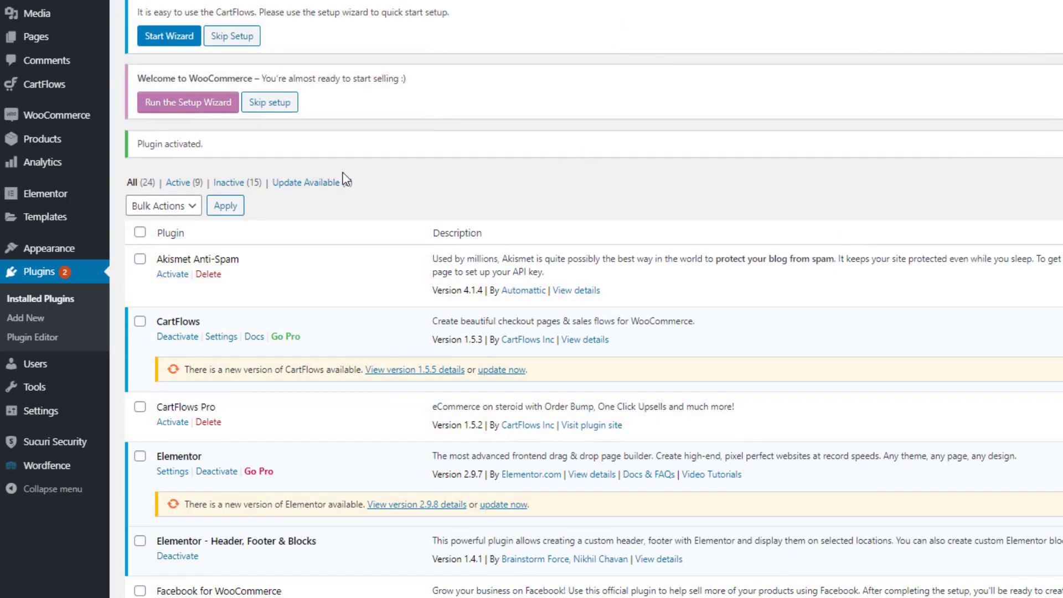
pyautogui.moveTo(69, 471)
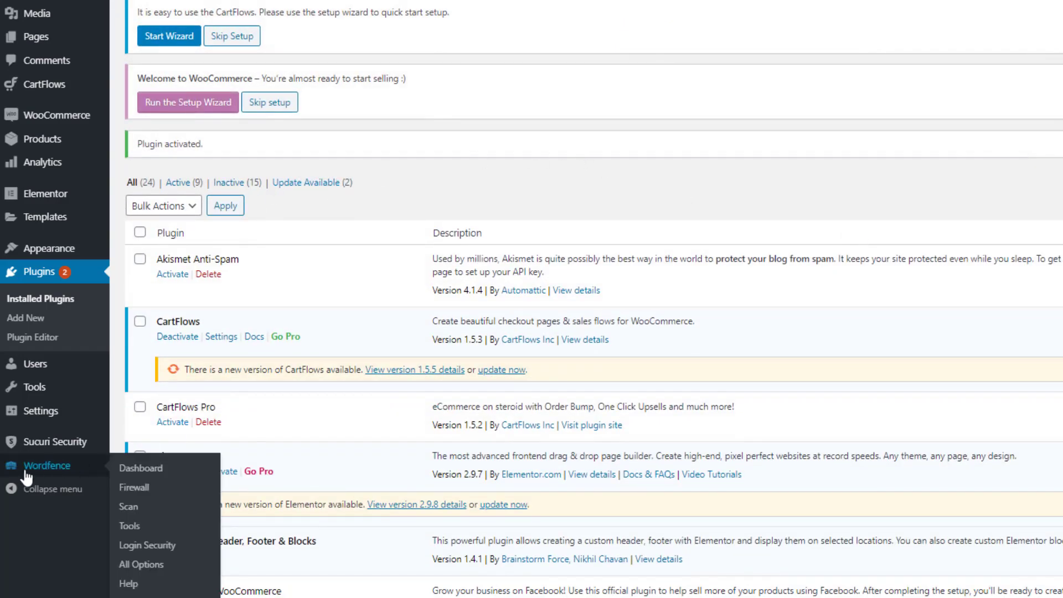
# Open Wordfence's All Options with every section expanded and look over the licence key
pyautogui.click(137, 567)
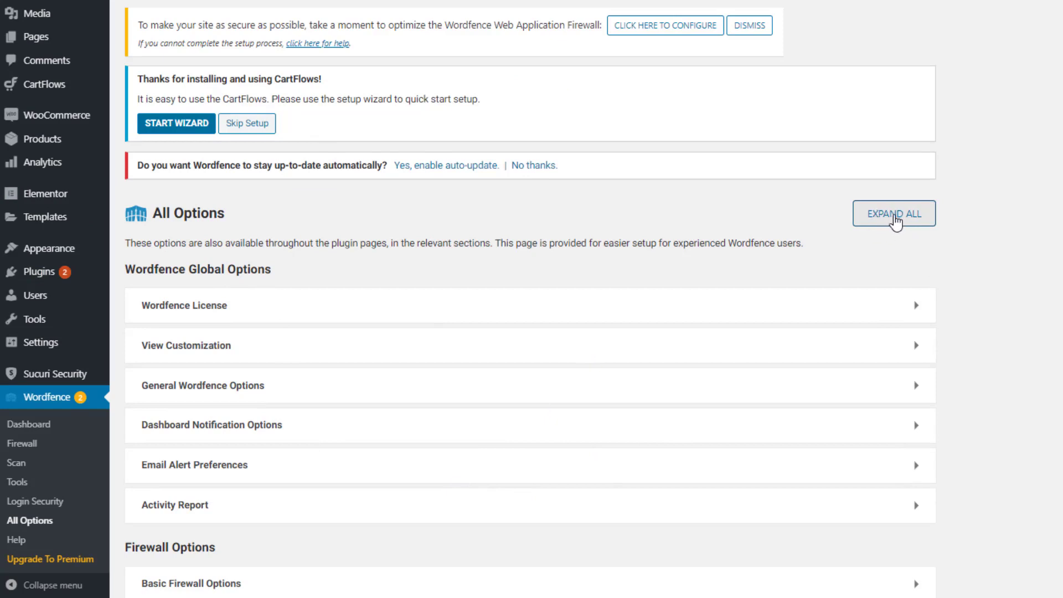
pyautogui.click(895, 216)
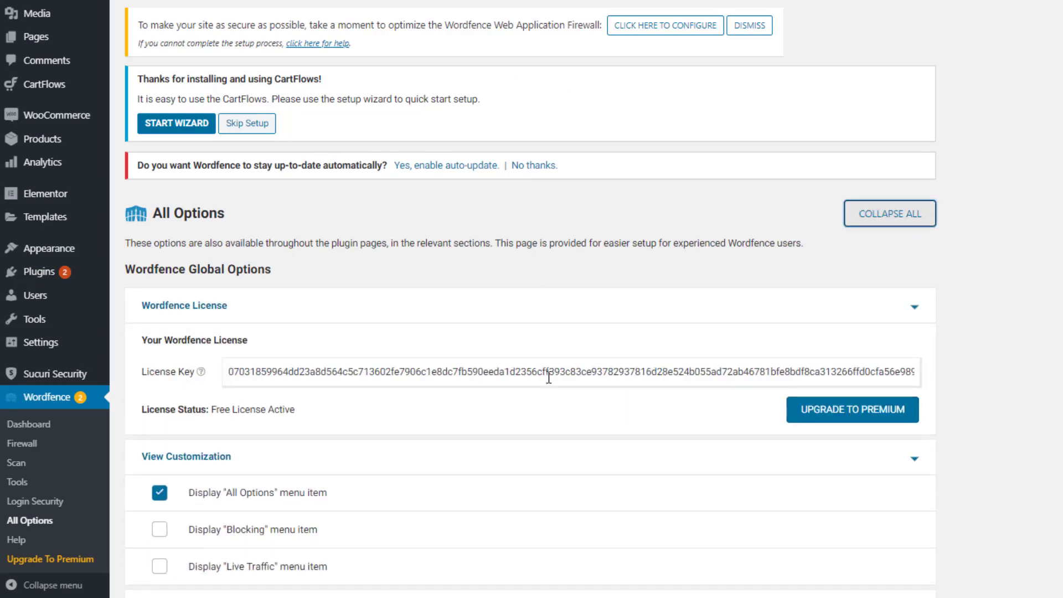
pyautogui.scroll(-1, 340, 281)
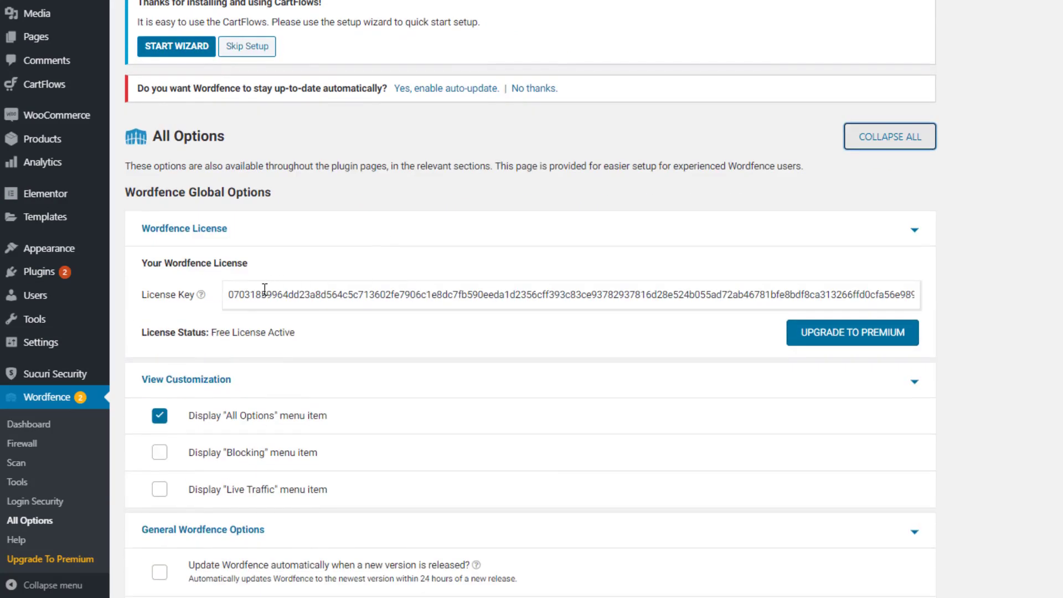
pyautogui.moveTo(229, 295); pyautogui.dragTo(511, 292)
pyautogui.click(511, 292)
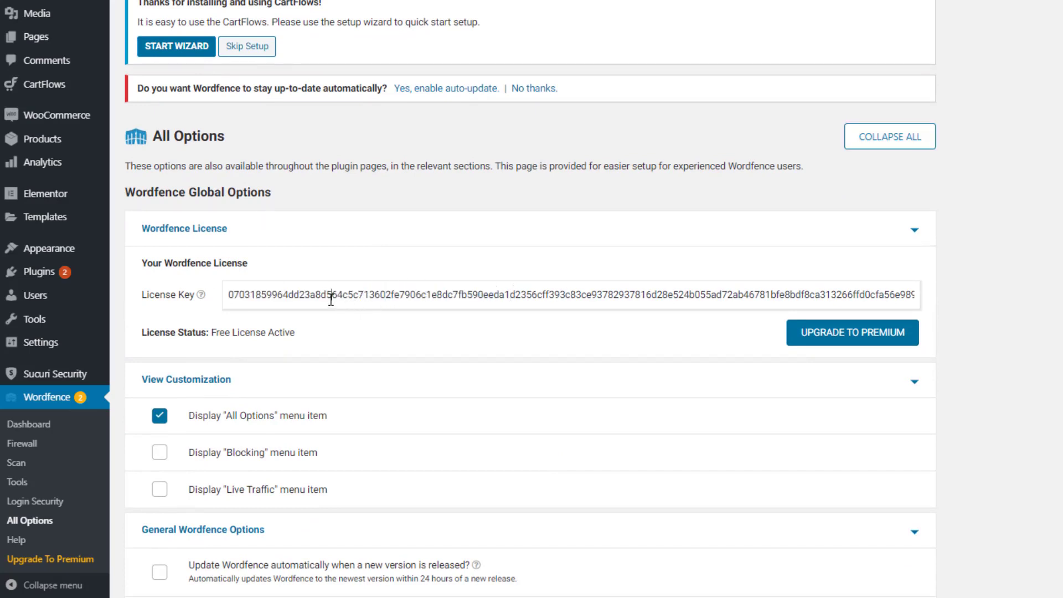
pyautogui.moveTo(330, 294); pyautogui.dragTo(509, 293)
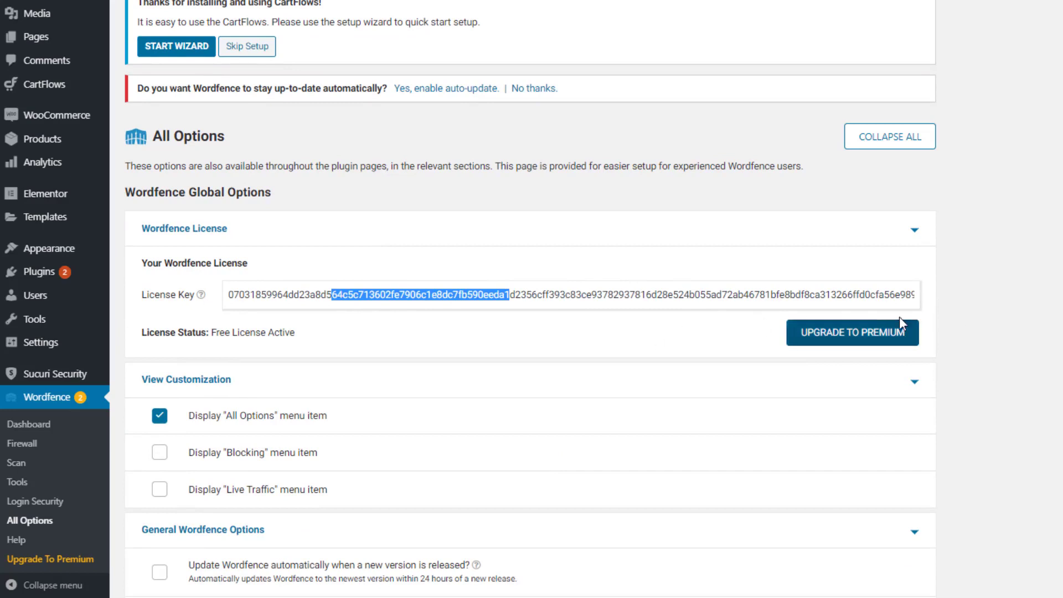
pyautogui.click(1053, 350)
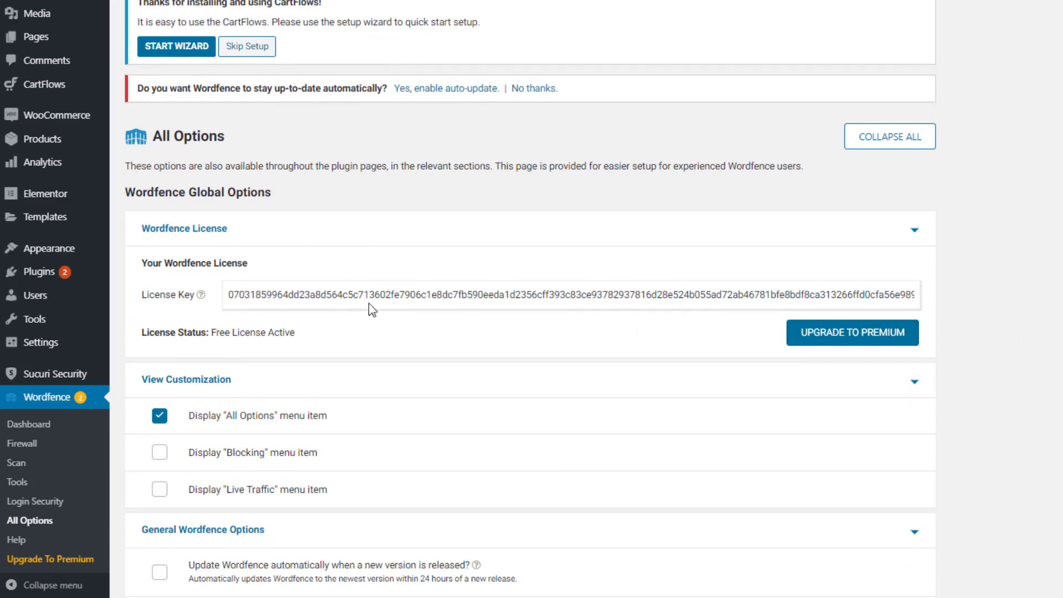
pyautogui.moveTo(228, 293); pyautogui.dragTo(488, 295)
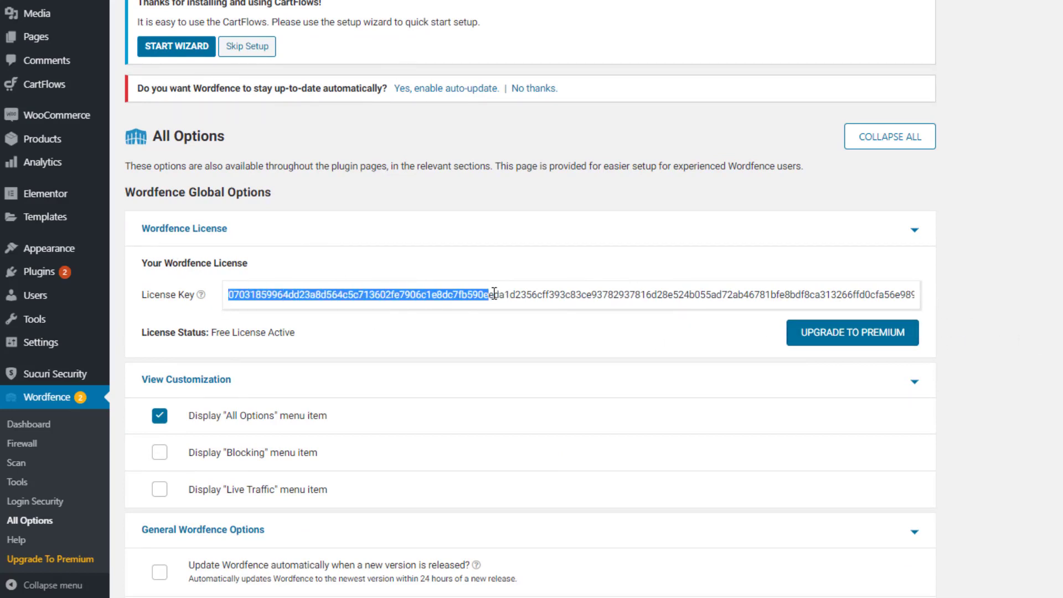
pyautogui.scroll(-3, 1034, 365)
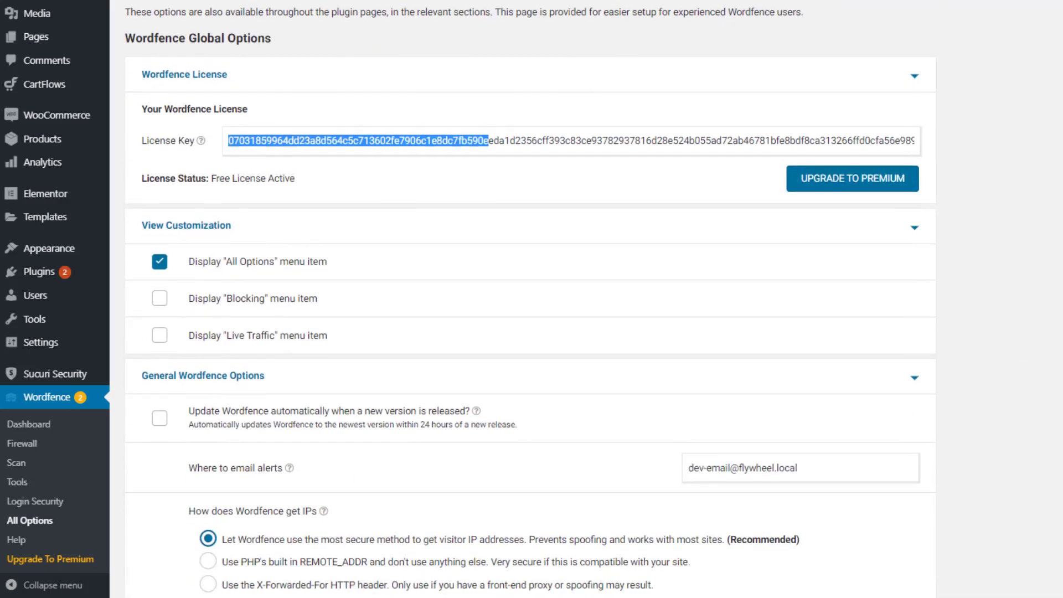
pyautogui.click(521, 127)
pyautogui.keyDown('shift'); pyautogui.click(468, 143); pyautogui.keyUp('shift')
pyautogui.moveTo(488, 143); pyautogui.dragTo(515, 149)
pyautogui.click(763, 216)
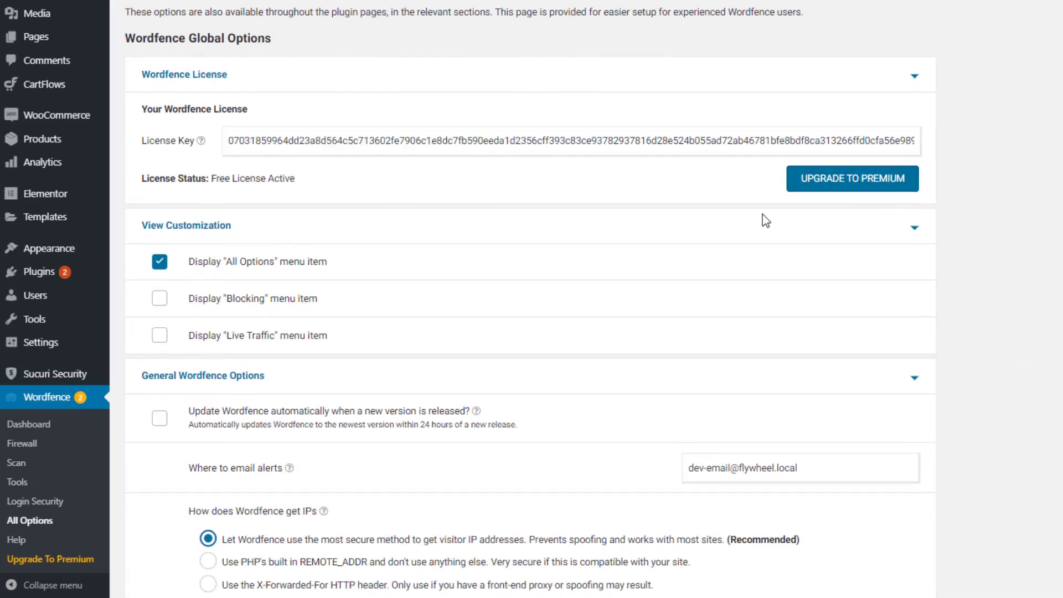
pyautogui.scroll(-3, 413, 261)
pyautogui.scroll(1, 269, 150)
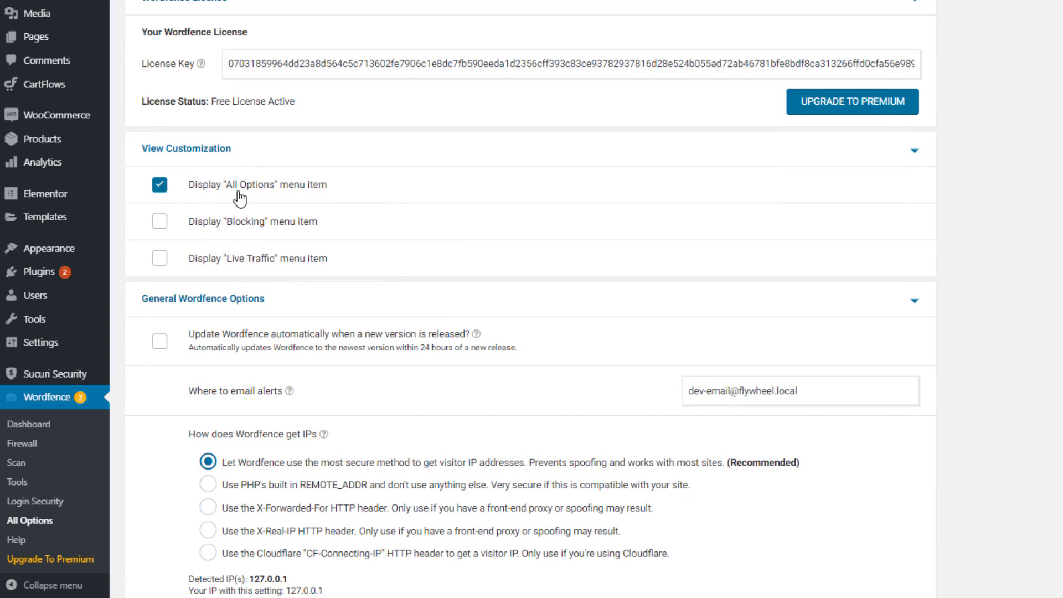
pyautogui.scroll(-2, 255, 199)
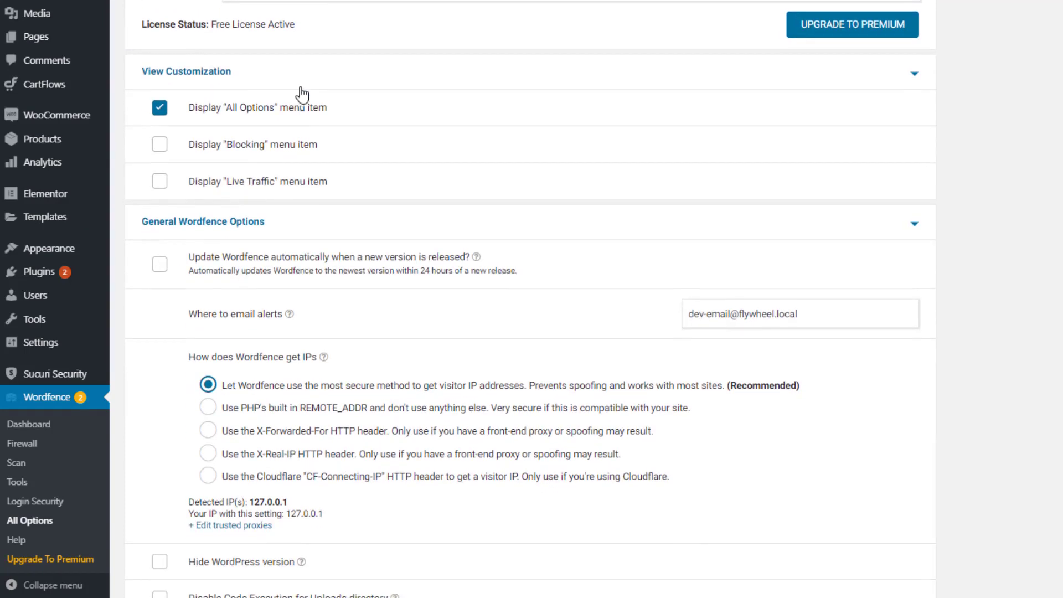
# Collapse View Customization, enable automatic Wordfence updates, and review the recommended IP detection option
pyautogui.click(302, 86)
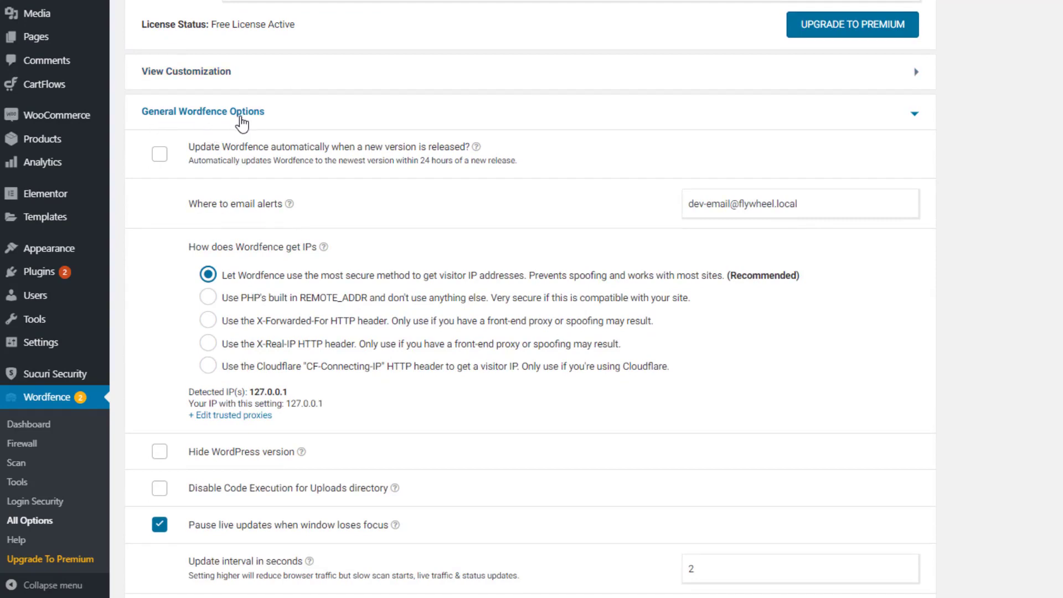
pyautogui.click(158, 159)
pyautogui.moveTo(216, 244); pyautogui.dragTo(313, 245)
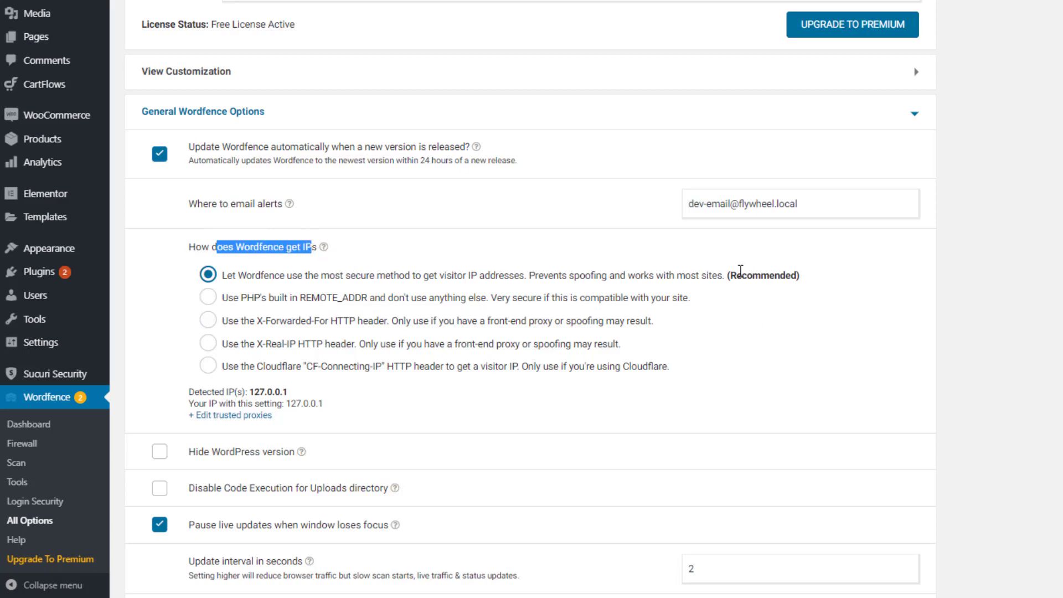
pyautogui.moveTo(730, 276); pyautogui.dragTo(789, 277)
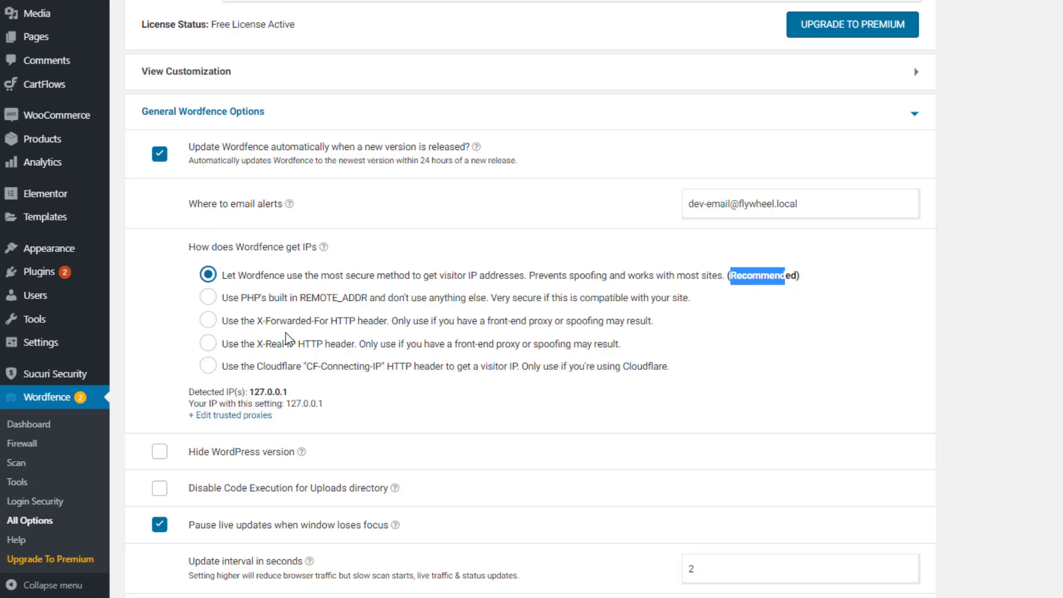
pyautogui.moveTo(730, 280); pyautogui.dragTo(802, 278)
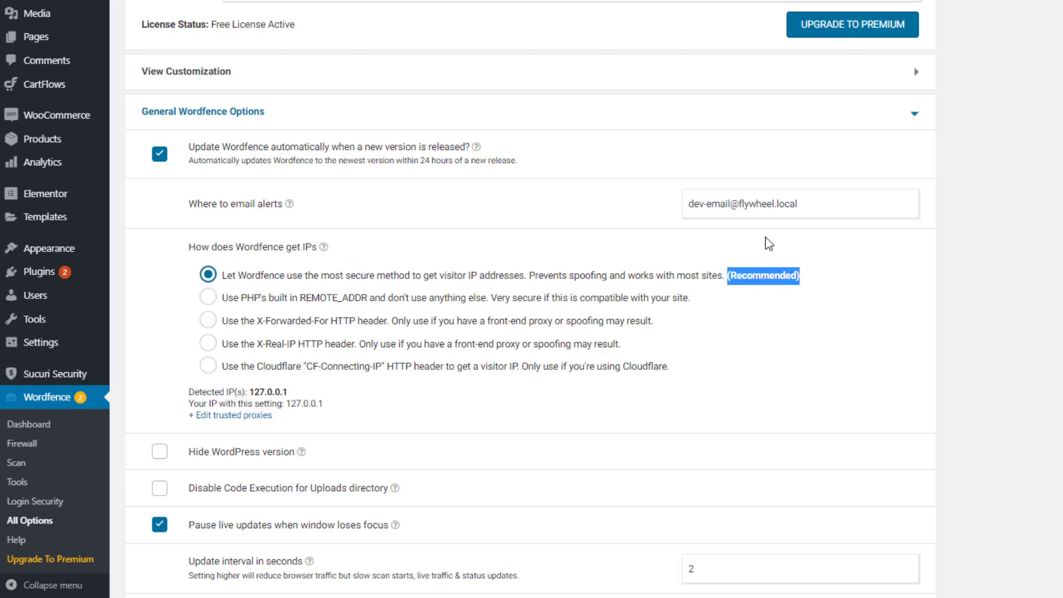
# Hide the WordPress version, disable code execution for uploads, and email on Wordfence auto-updates
pyautogui.scroll(-5, 659, 292)
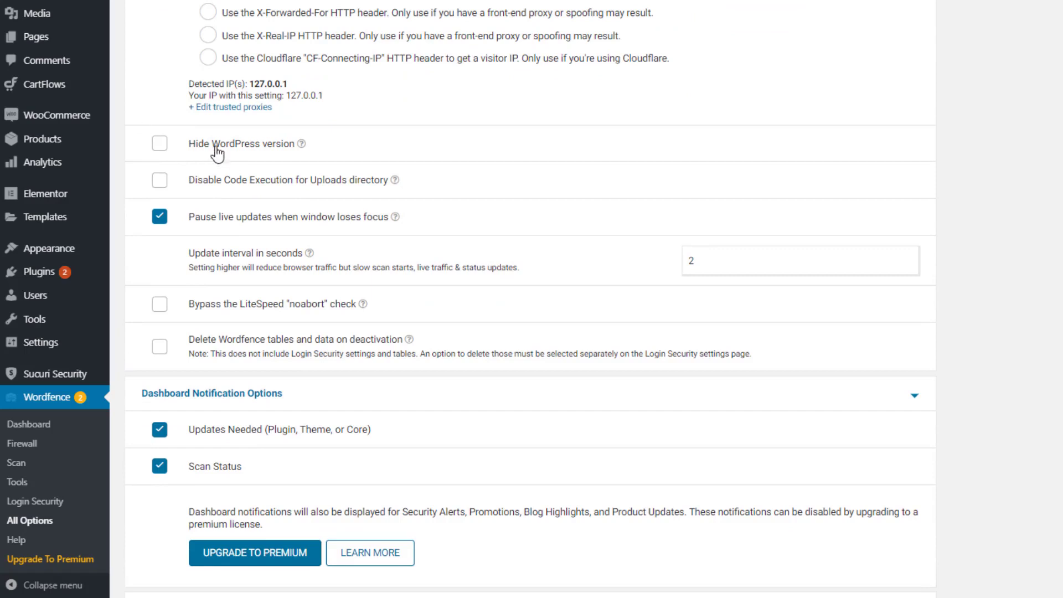
pyautogui.click(159, 144)
pyautogui.click(160, 181)
pyautogui.scroll(-3, 299, 200)
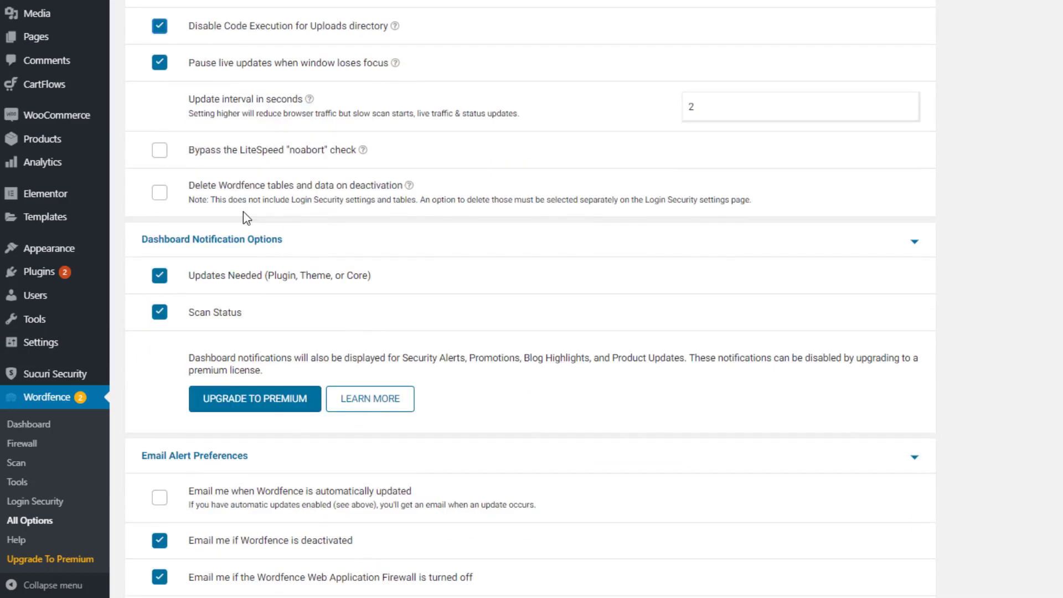
pyautogui.scroll(-3, 243, 212)
pyautogui.scroll(-2, 243, 211)
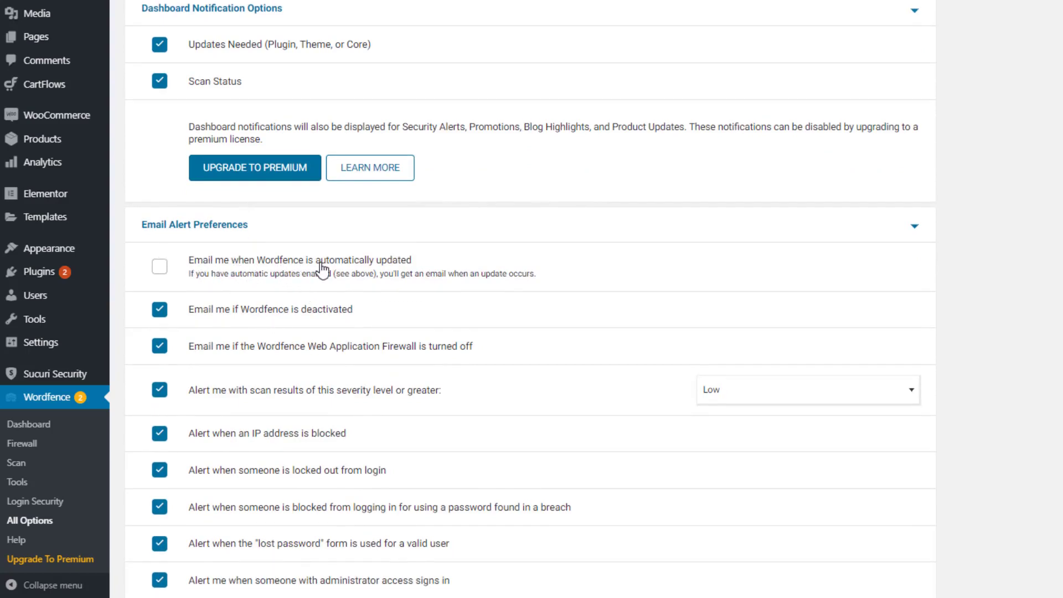
pyautogui.click(161, 268)
# Alert only on new-device admin sign-ins and also on non-admin sign-ins
pyautogui.scroll(-3, 340, 280)
pyautogui.scroll(-4, 299, 276)
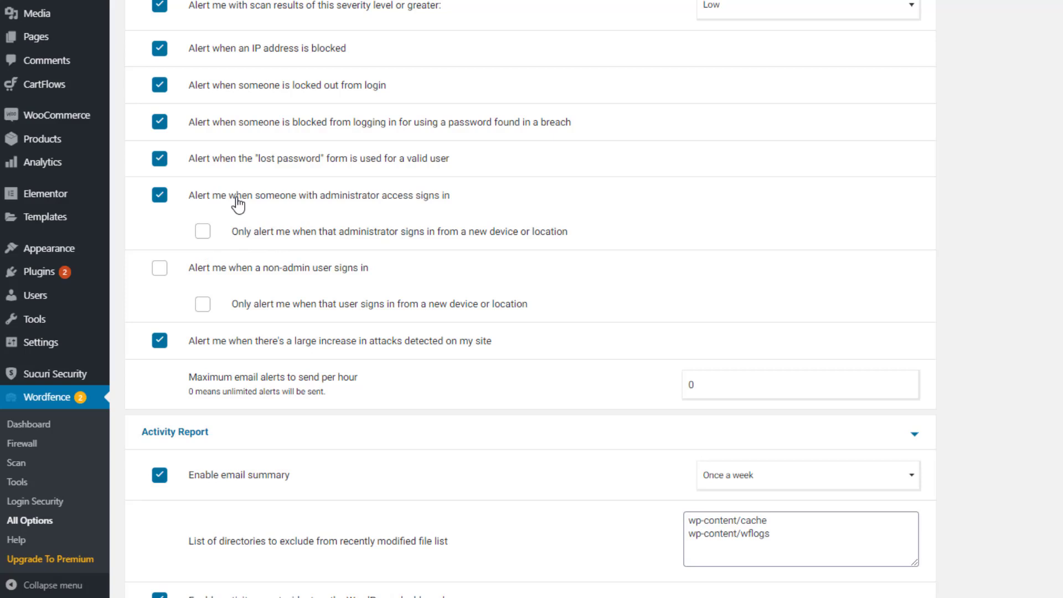
pyautogui.click(204, 237)
pyautogui.click(163, 272)
pyautogui.scroll(-7, 313, 294)
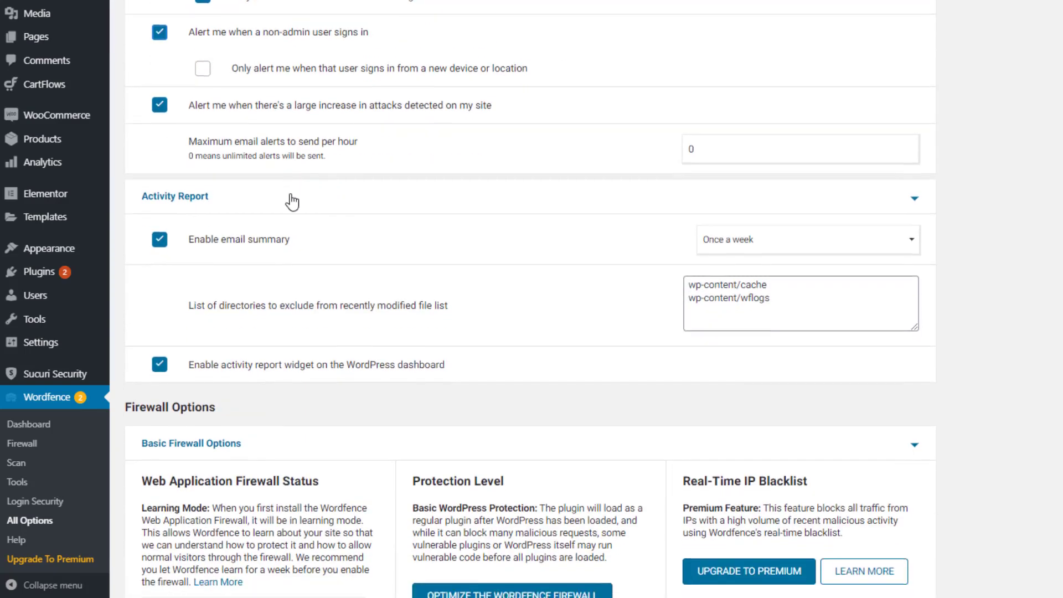
pyautogui.scroll(-1, 290, 191)
pyautogui.scroll(-1, 198, 211)
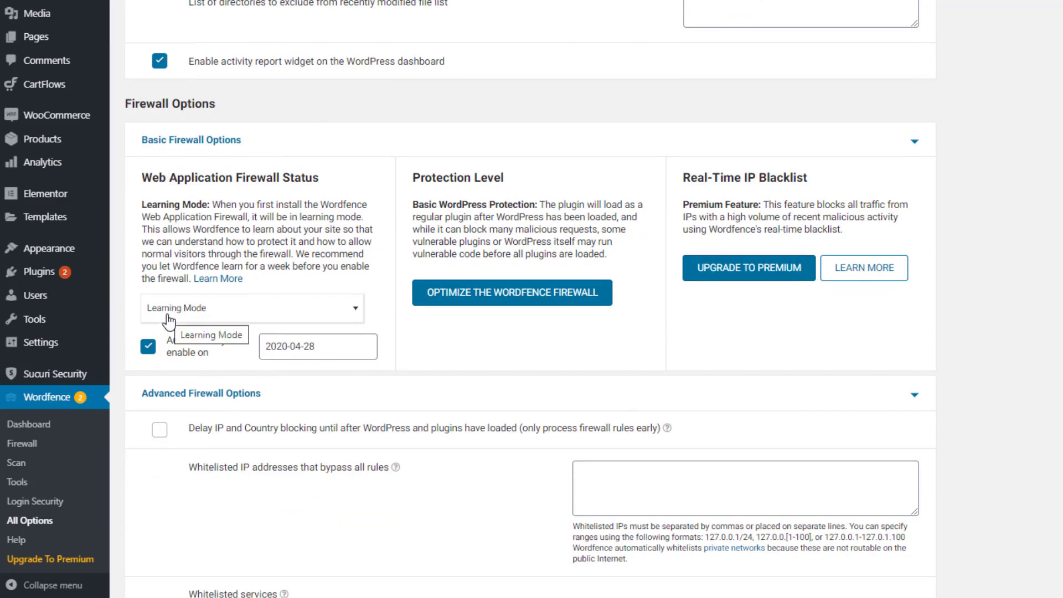
pyautogui.click(222, 320)
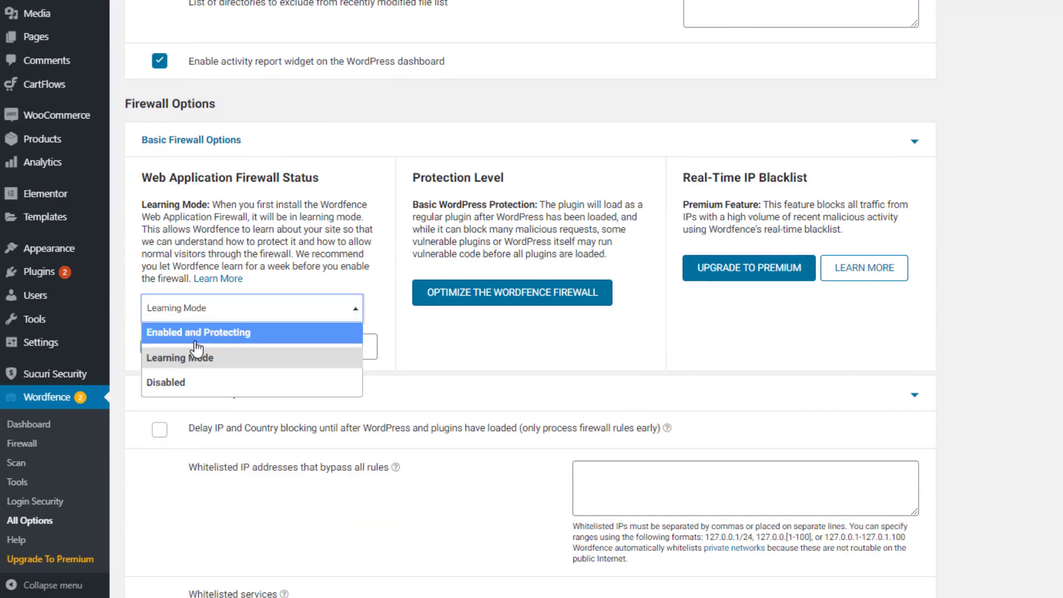
pyautogui.click(241, 335)
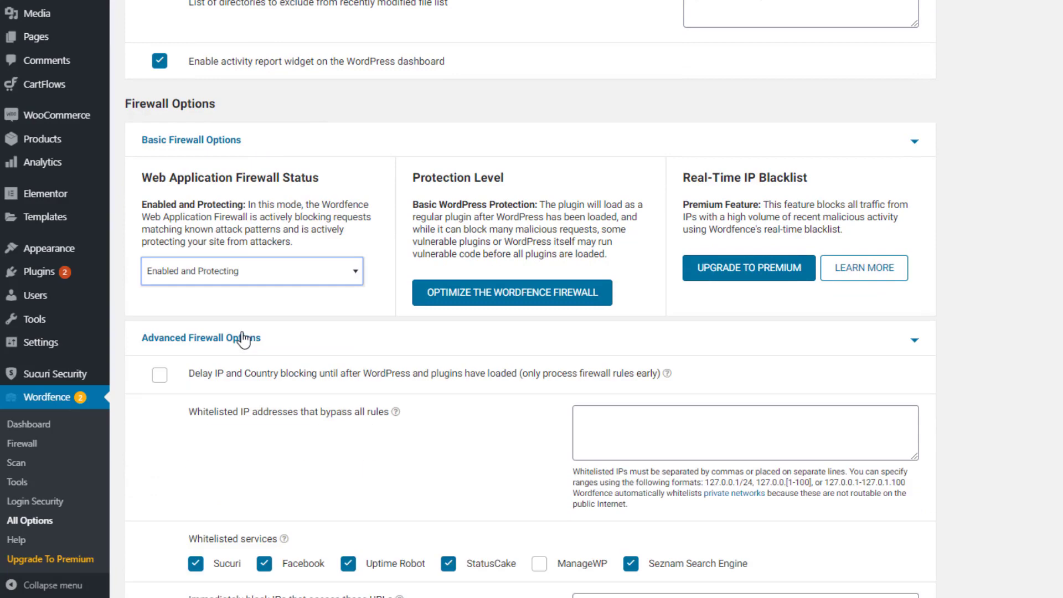
pyautogui.scroll(-8, 403, 280)
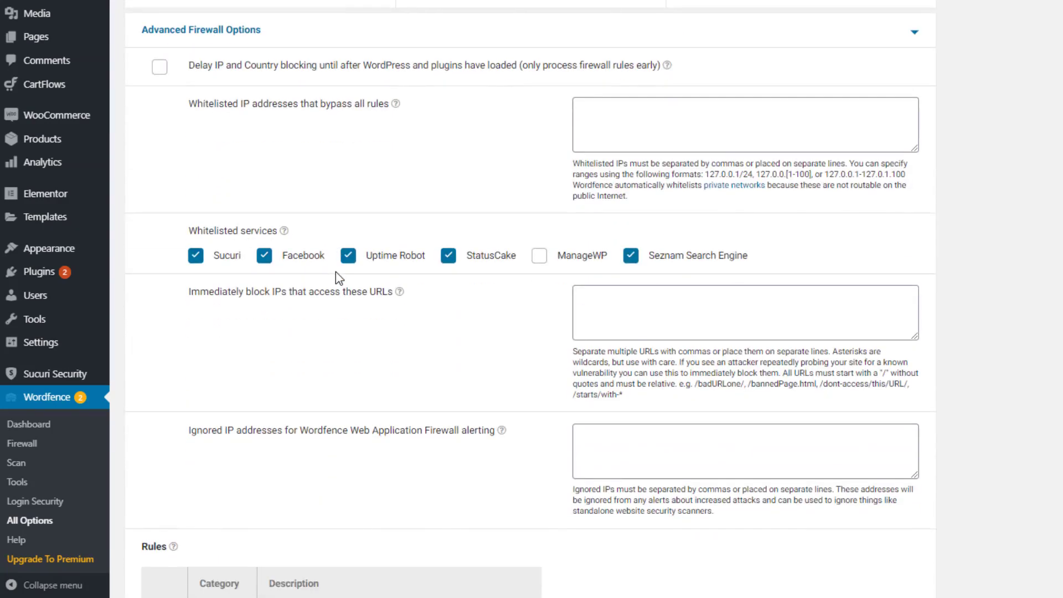
pyautogui.scroll(-12, 336, 271)
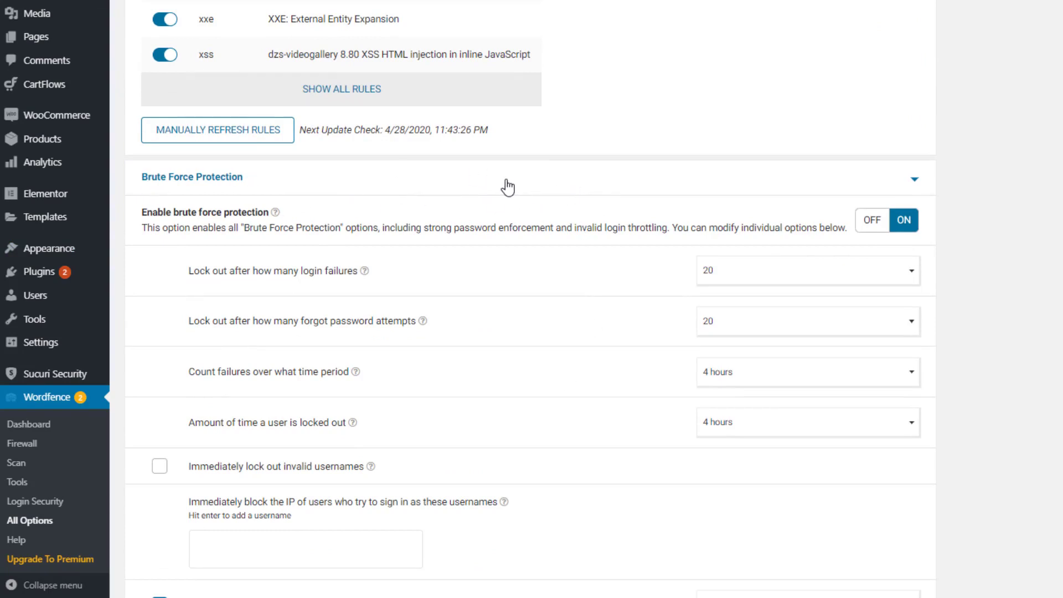
pyautogui.scroll(-7, 505, 189)
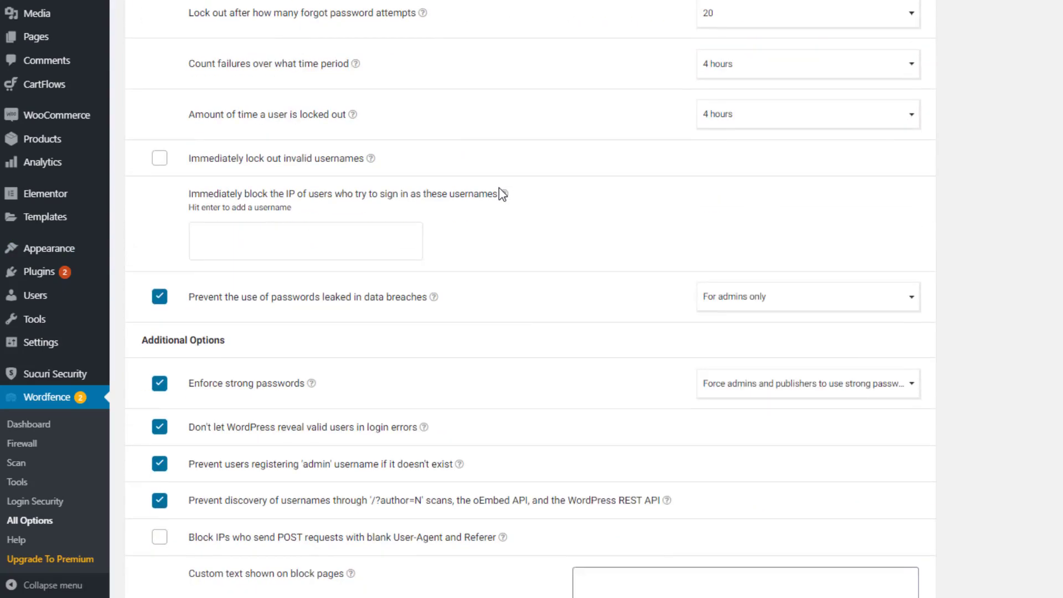
pyautogui.scroll(-7, 502, 195)
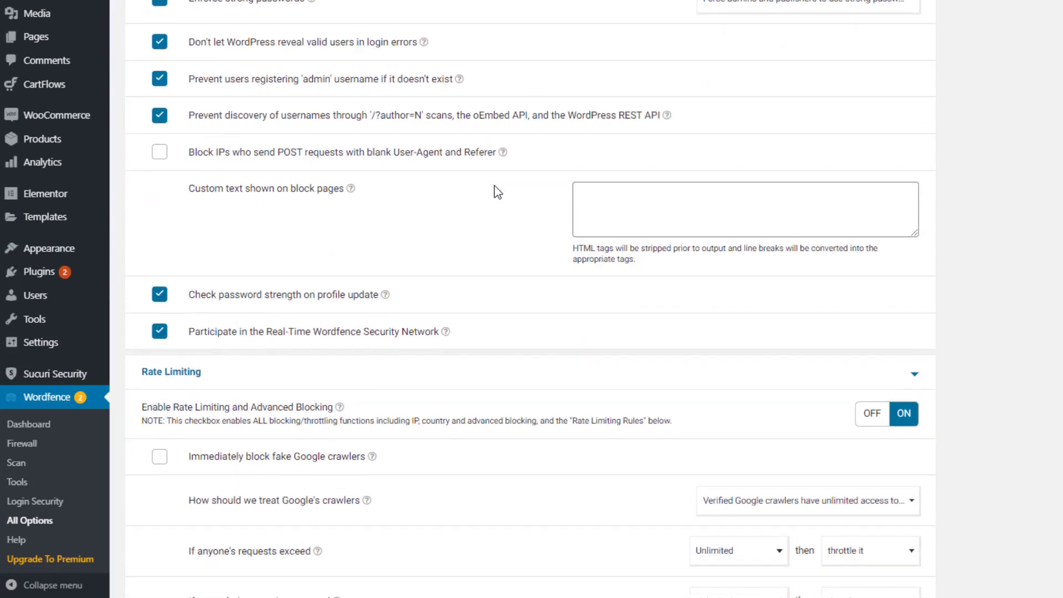
pyautogui.scroll(-9, 498, 192)
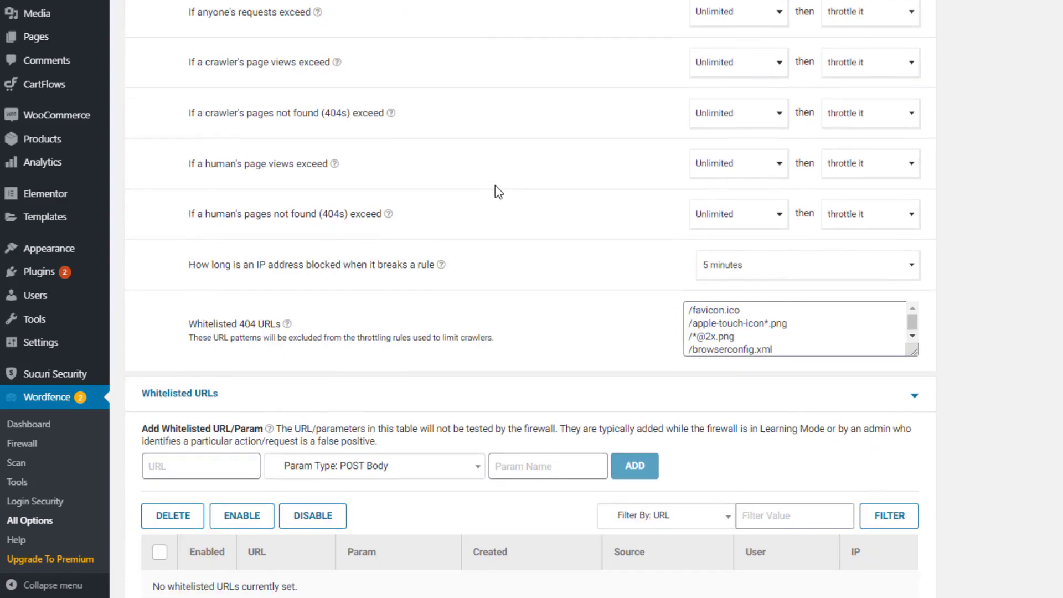
pyautogui.scroll(-13, 498, 191)
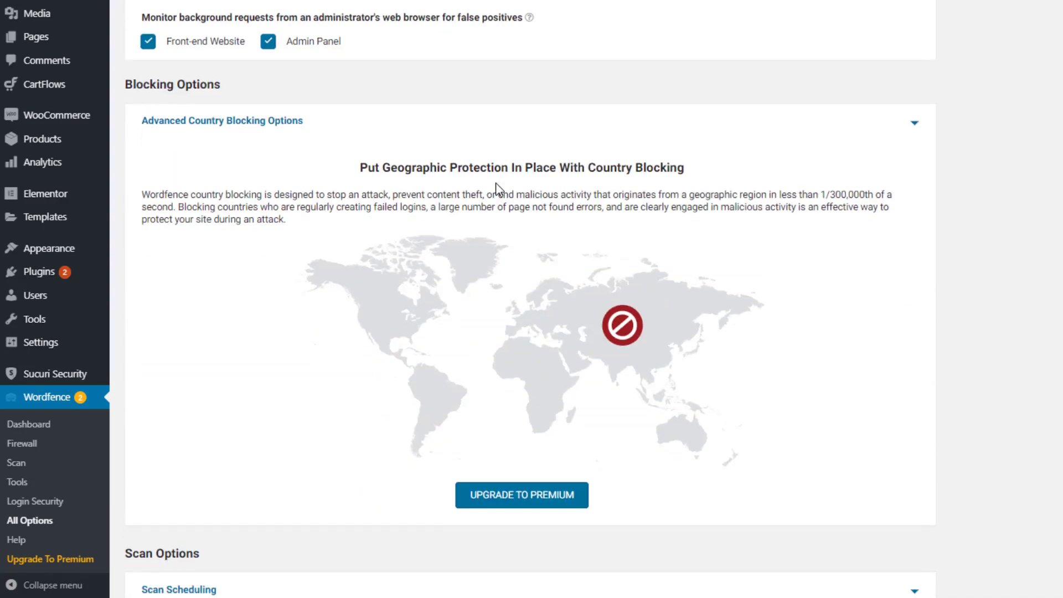
pyautogui.scroll(-5, 498, 190)
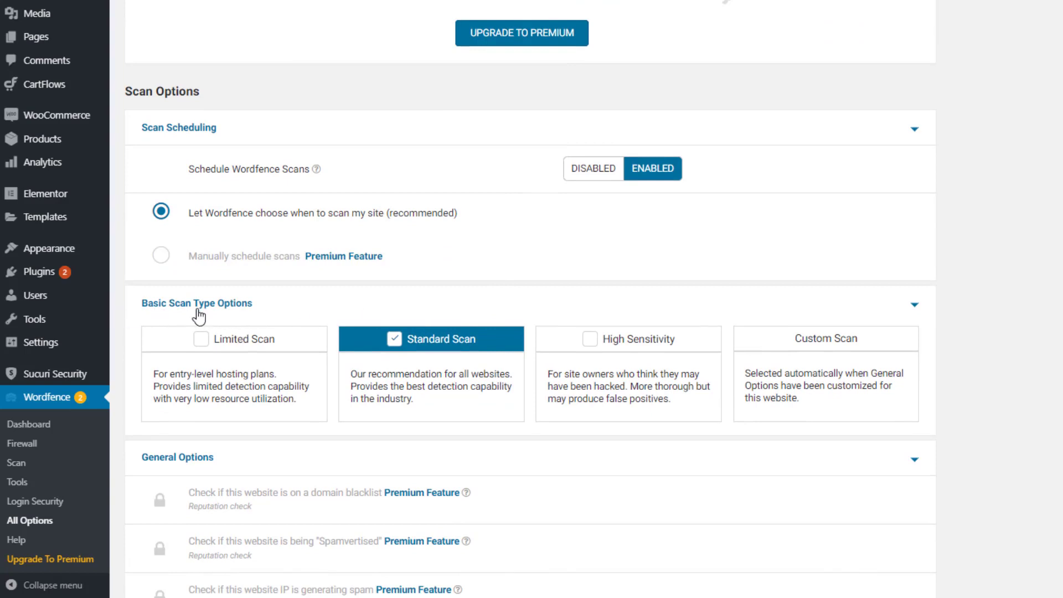
# Include theme, plugin, outside-install and image files in Wordfence scans
pyautogui.scroll(-1, 393, 333)
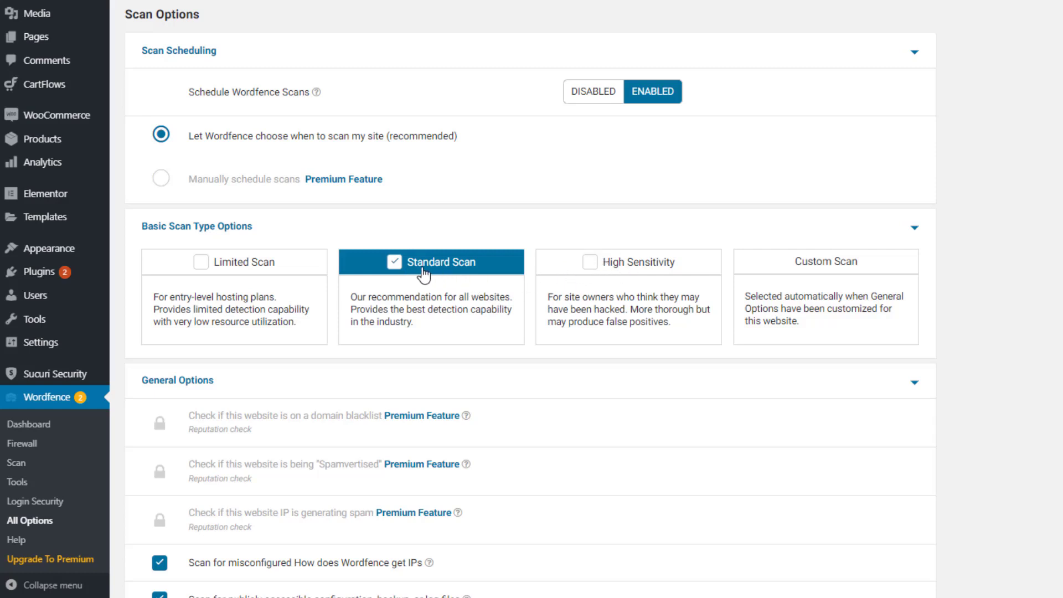
pyautogui.scroll(-4, 445, 273)
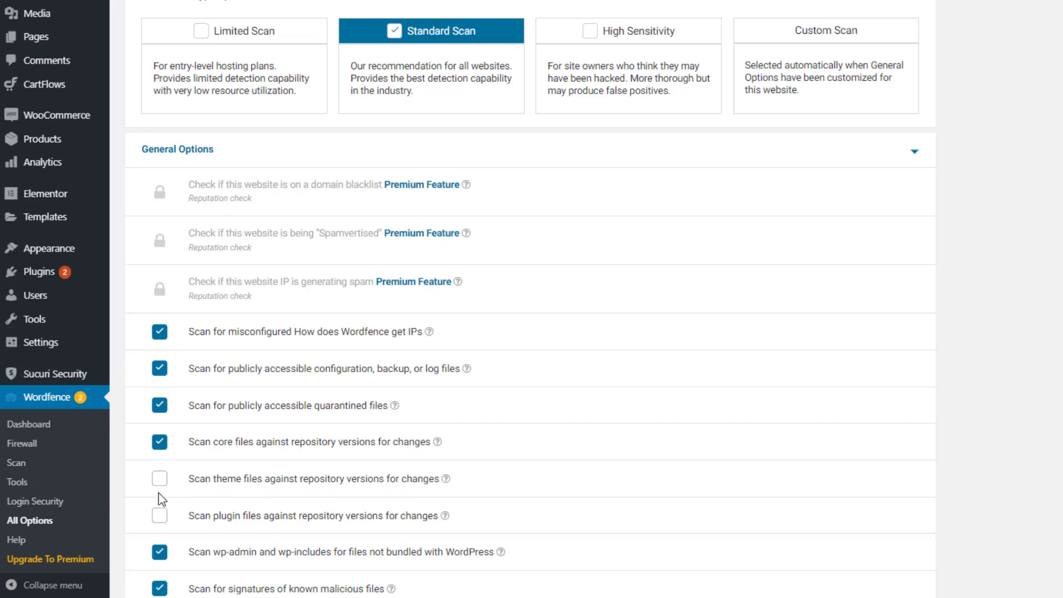
pyautogui.click(159, 478)
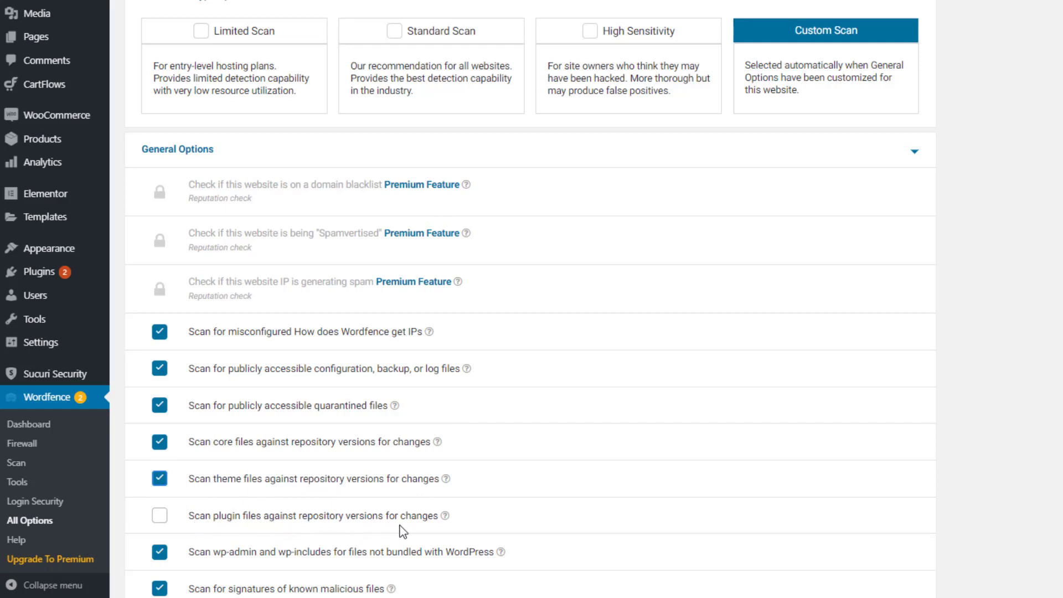
pyautogui.click(161, 516)
pyautogui.scroll(-15, 338, 299)
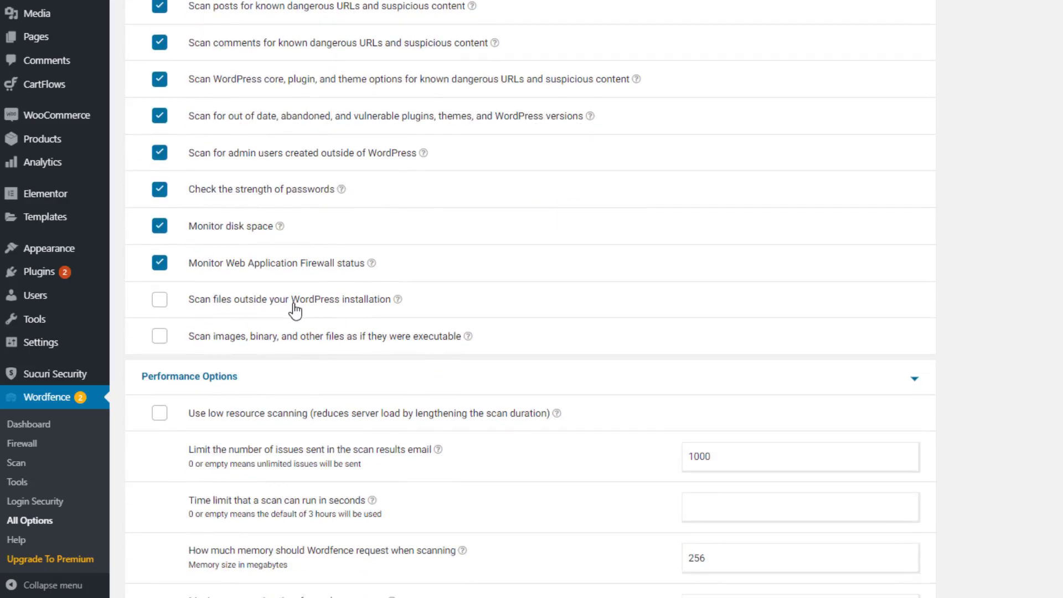
pyautogui.click(159, 302)
pyautogui.click(160, 337)
pyautogui.scroll(-4, 305, 359)
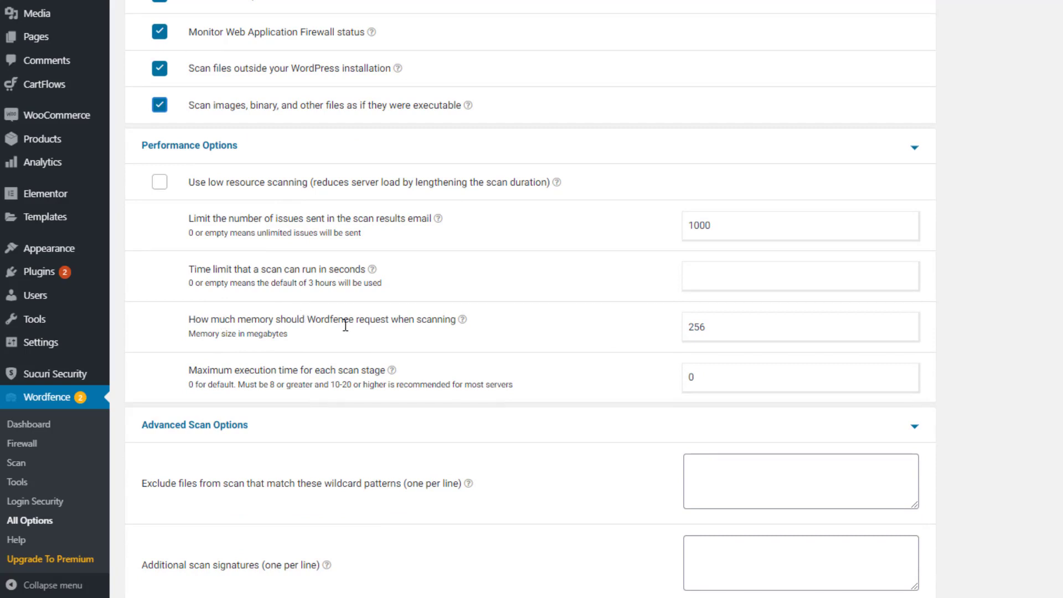
# Set scan memory to 1256 MB and maximum execution time to 60 seconds, then save
pyautogui.moveTo(343, 322); pyautogui.dragTo(188, 322)
pyautogui.click(686, 330)
pyautogui.hotkey('ctrl', 'a')
pyautogui.press('Tab')
pyautogui.moveTo(724, 377); pyautogui.dragTo(676, 381)
pyautogui.scroll(-10, 557, 399)
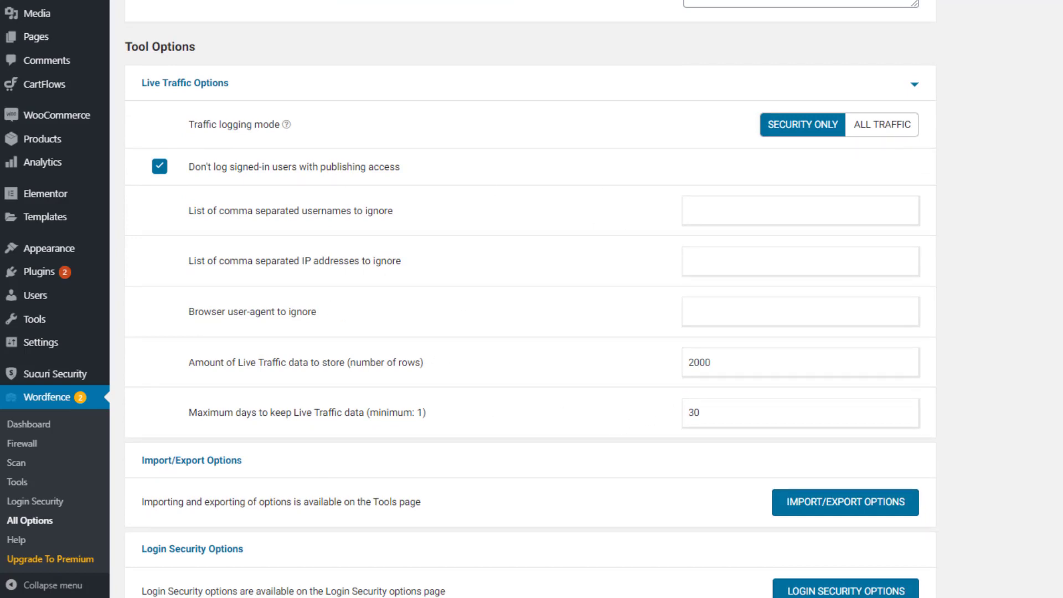
pyautogui.scroll(6, 814, 432)
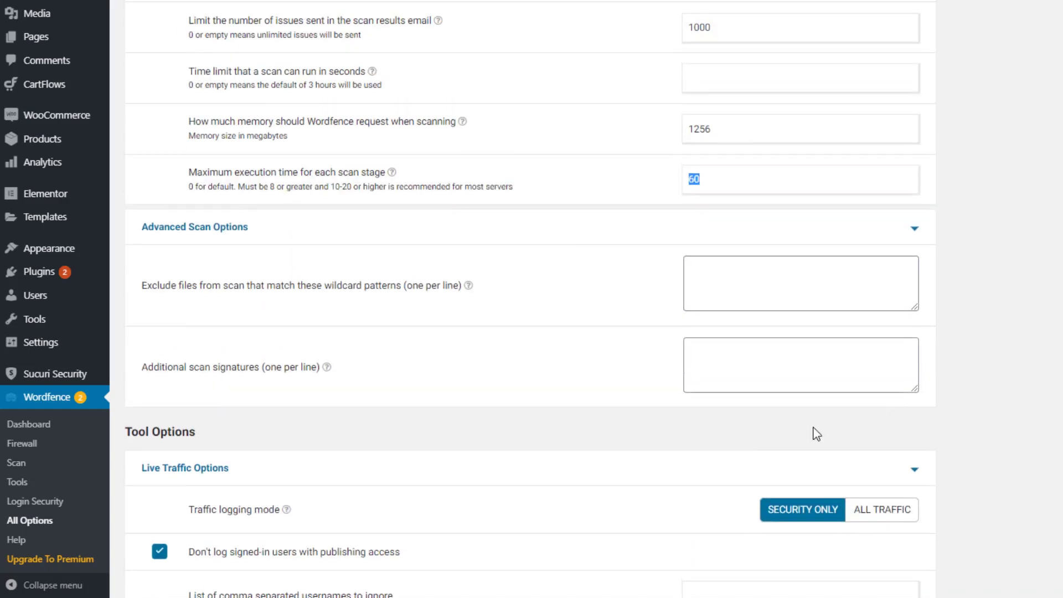
pyautogui.scroll(7, 579, 275)
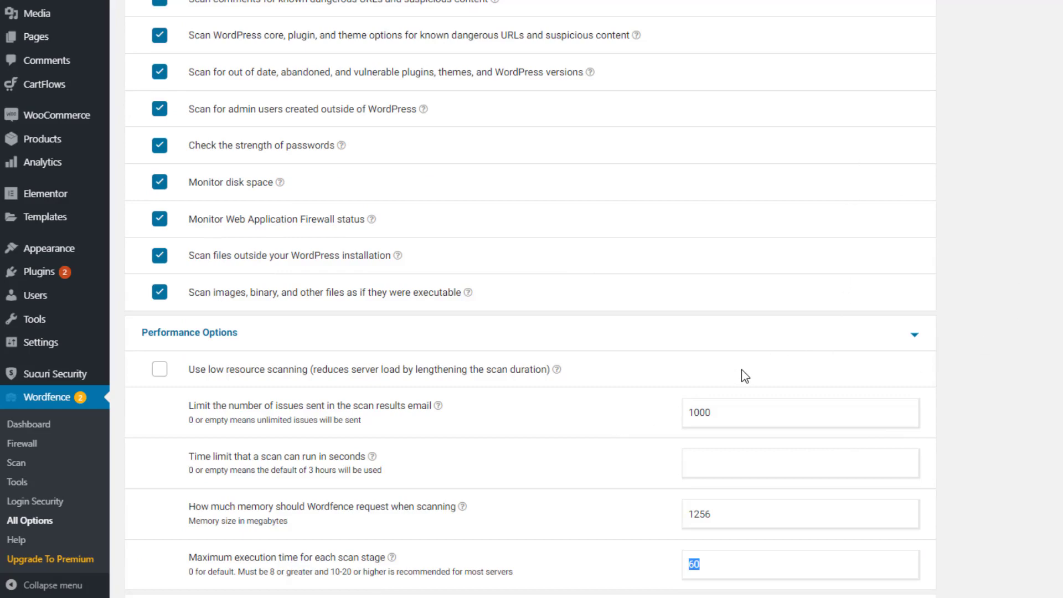
pyautogui.scroll(-15, 775, 299)
pyautogui.scroll(10, 541, 256)
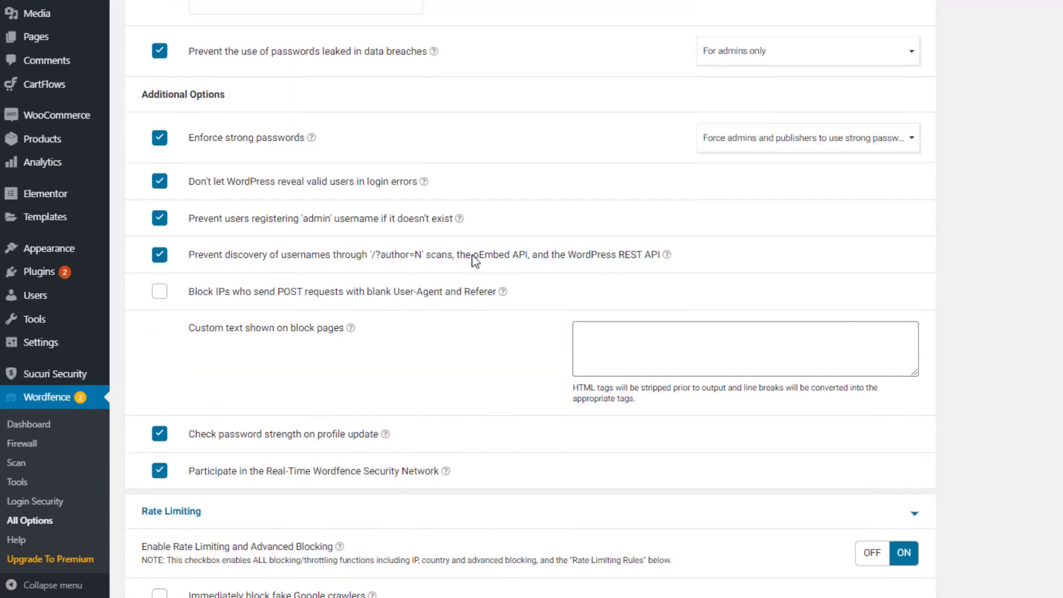
pyautogui.scroll(10, 446, 277)
pyautogui.scroll(-15, 477, 270)
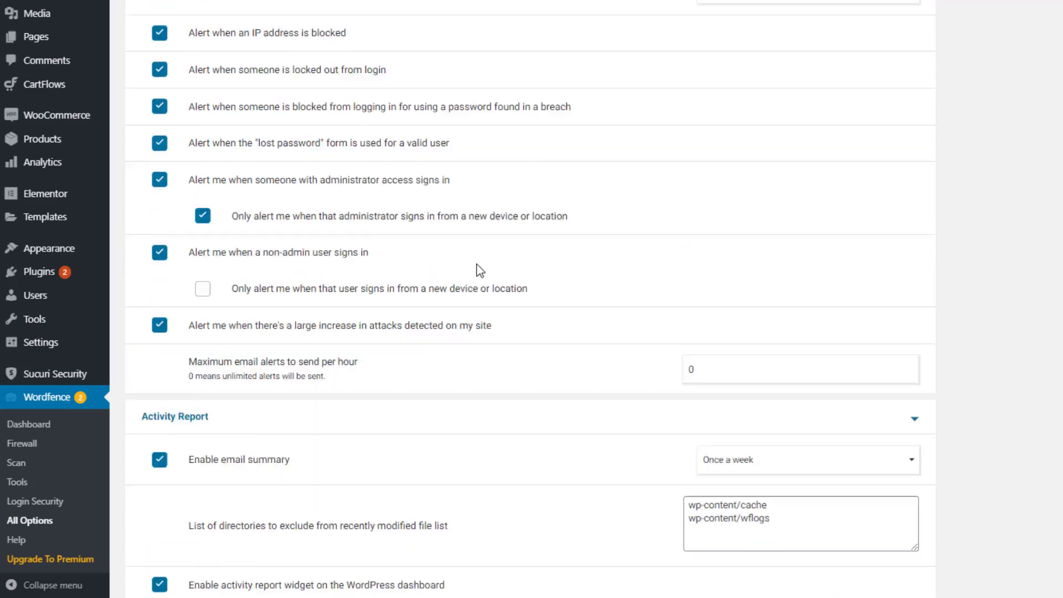
pyautogui.scroll(6, 482, 273)
pyautogui.scroll(15, 479, 266)
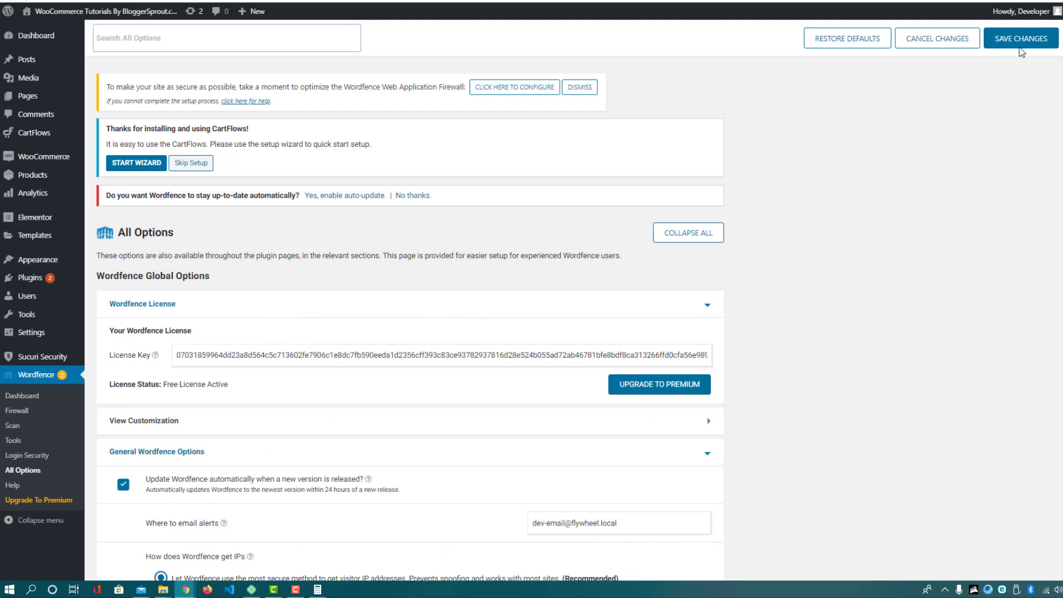
pyautogui.click(1020, 46)
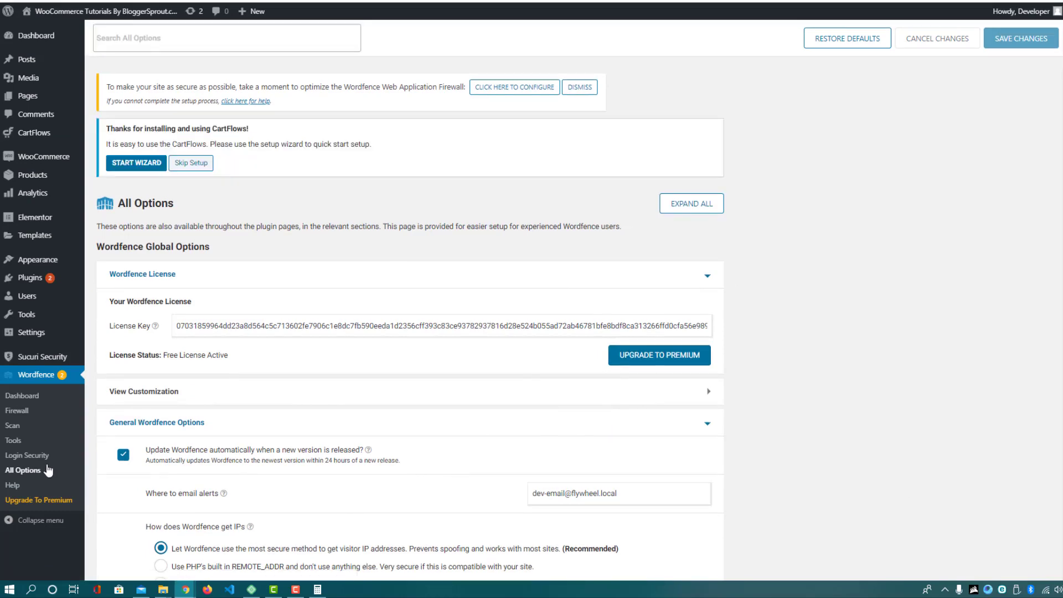
pyautogui.click(25, 456)
# Dismiss the 'Introducing the New Wordfence 2FA' popup to view the Two-Factor Authentication setup
pyautogui.scroll(-1, 20, 467)
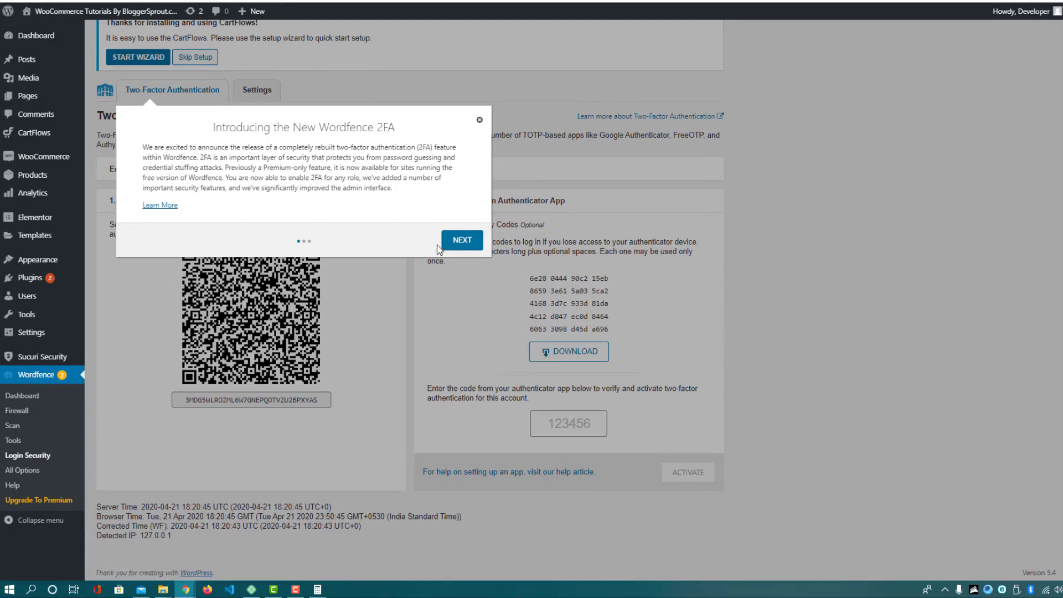
pyautogui.click(480, 121)
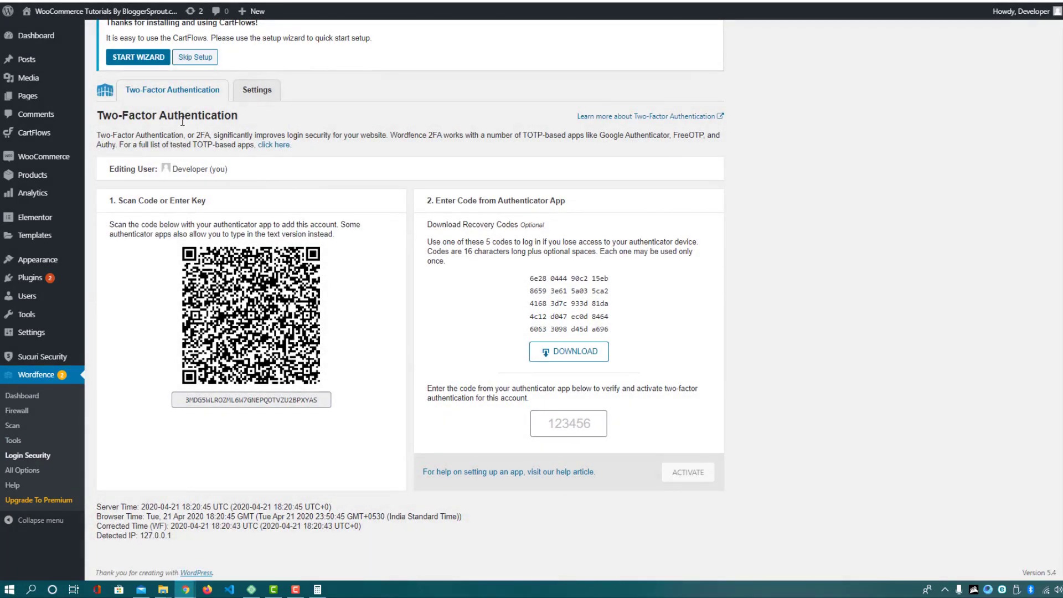
pyautogui.moveTo(123, 110); pyautogui.dragTo(204, 115)
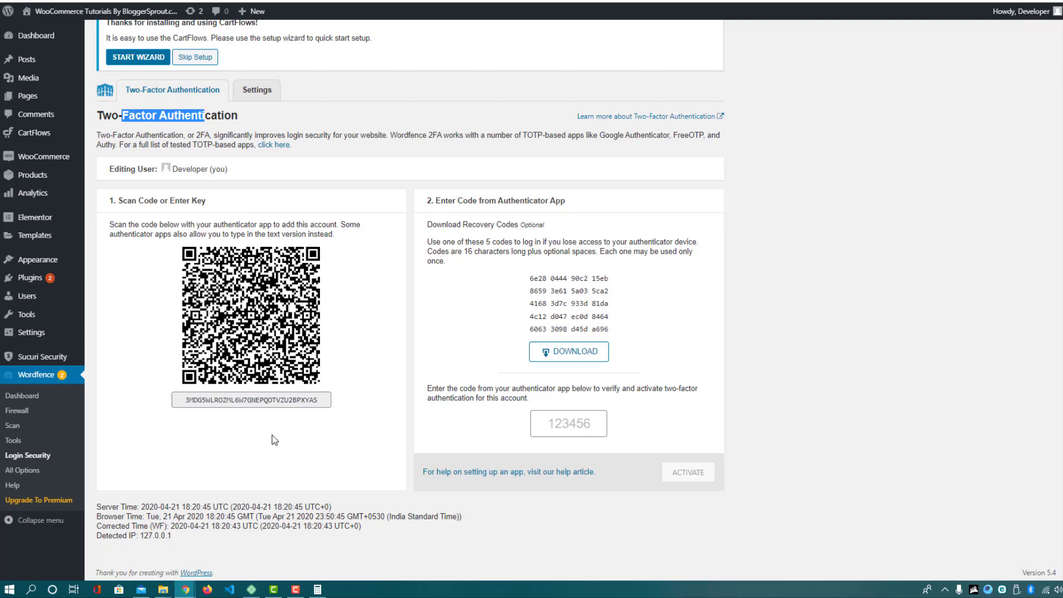
pyautogui.click(35, 471)
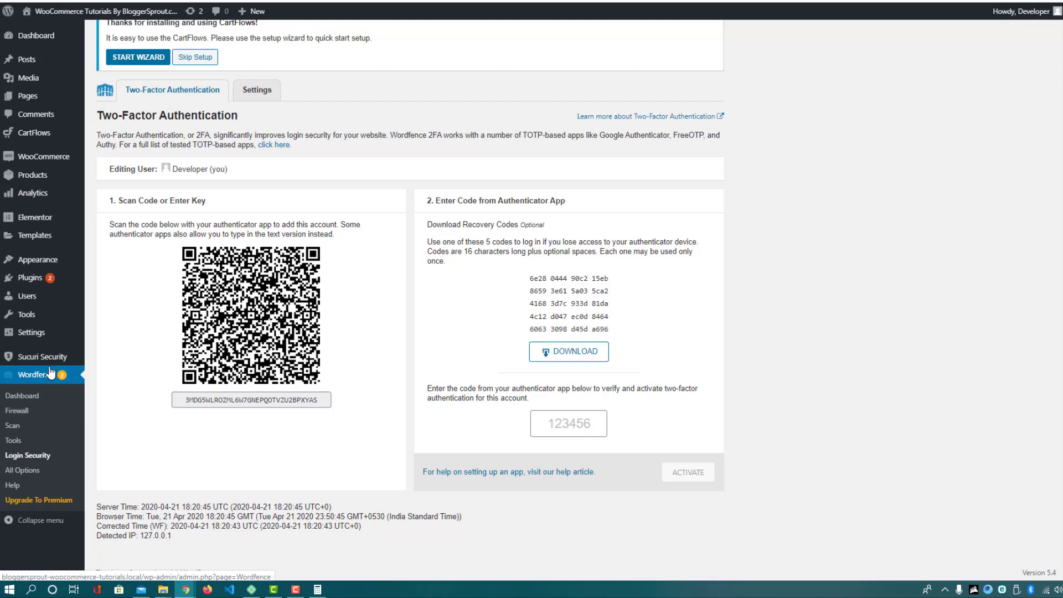
pyautogui.moveTo(54, 363)
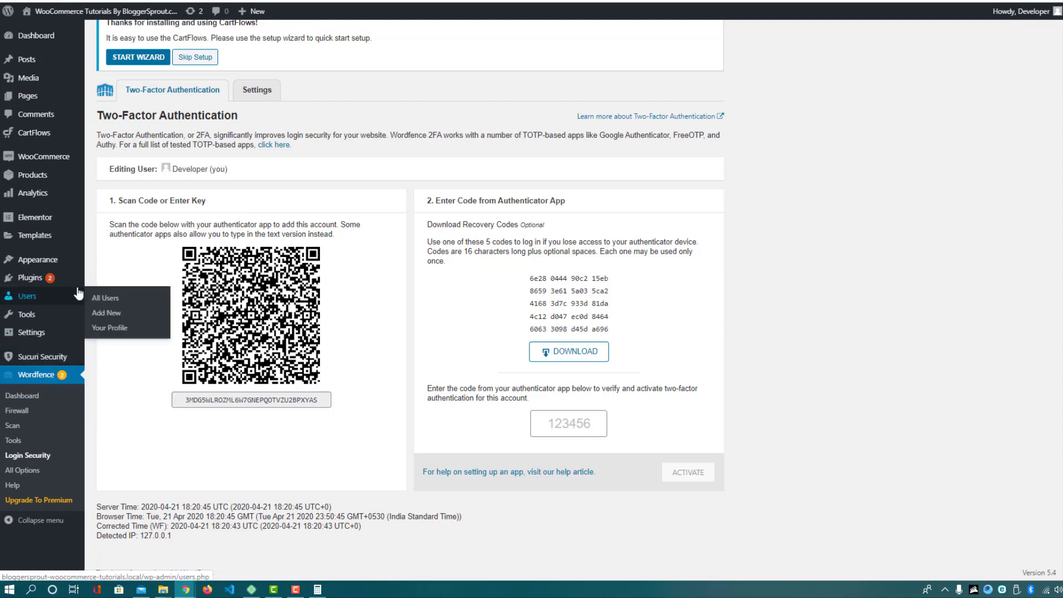
# Activate Akismet Anti-Spam from the Installed Plugins list
pyautogui.click(31, 284)
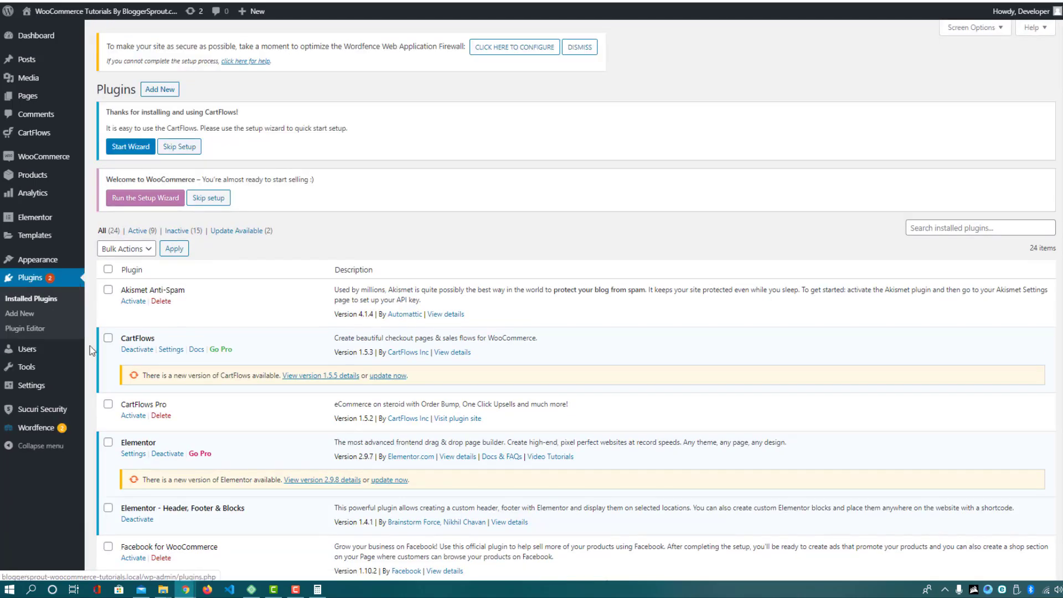
pyautogui.click(134, 304)
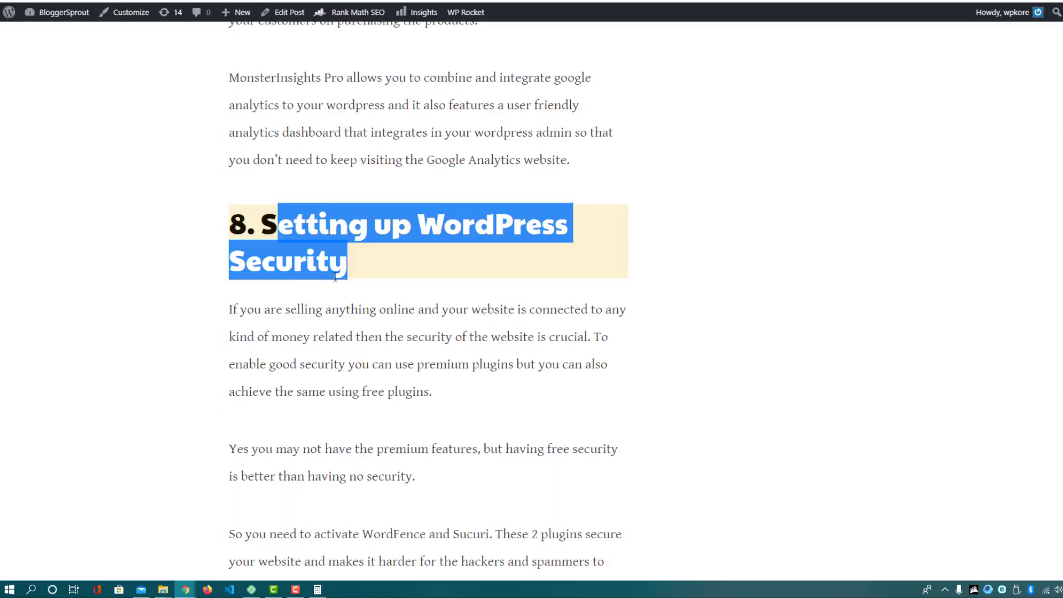
# Activate Rank Math SEO from the Installed Plugins list
pyautogui.scroll(-8, 330, 277)
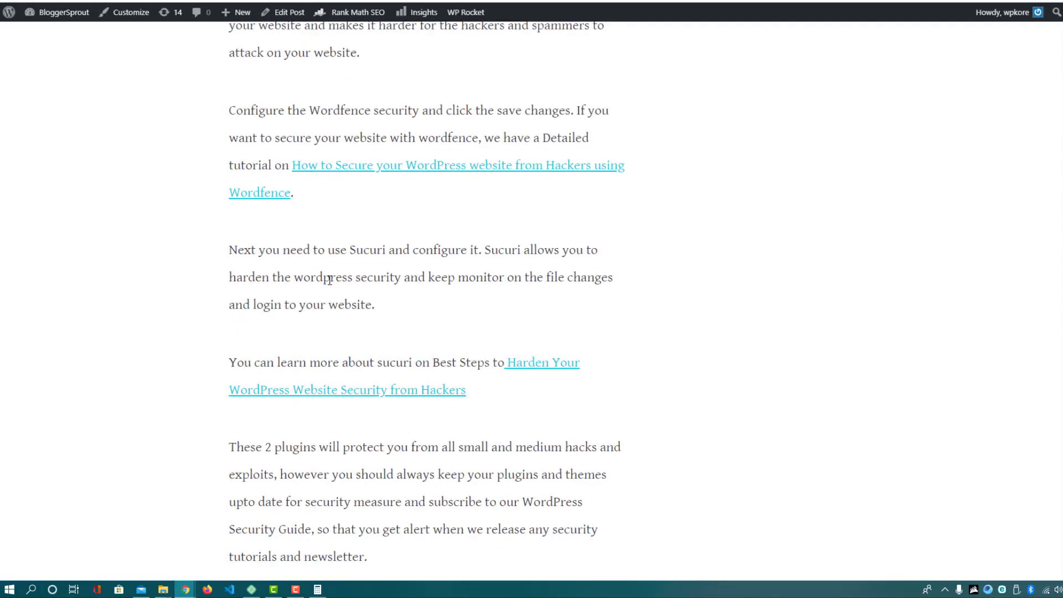
pyautogui.scroll(-7, 329, 280)
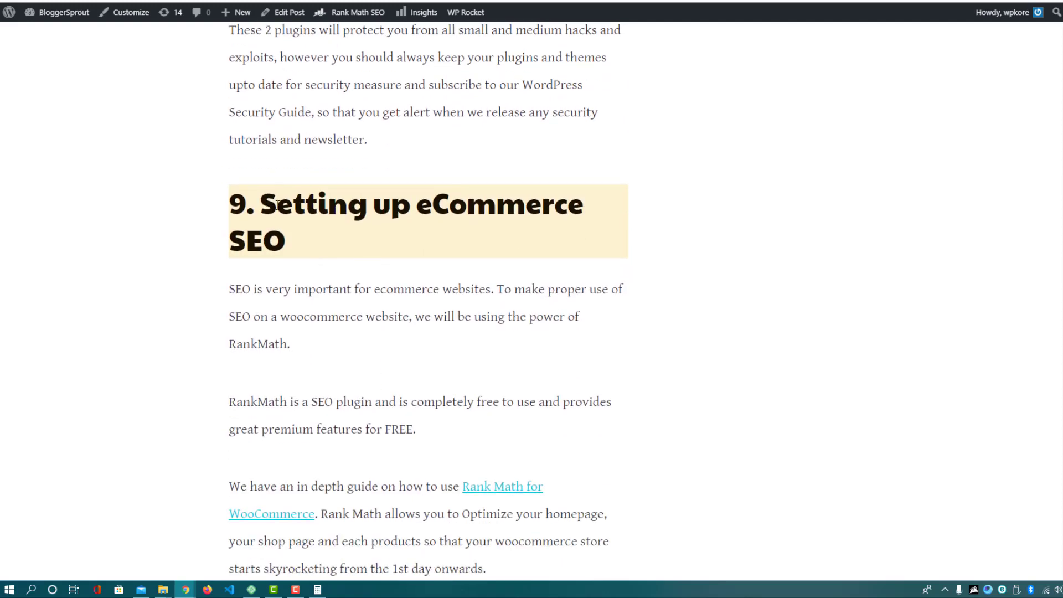
pyautogui.moveTo(260, 204); pyautogui.dragTo(305, 243)
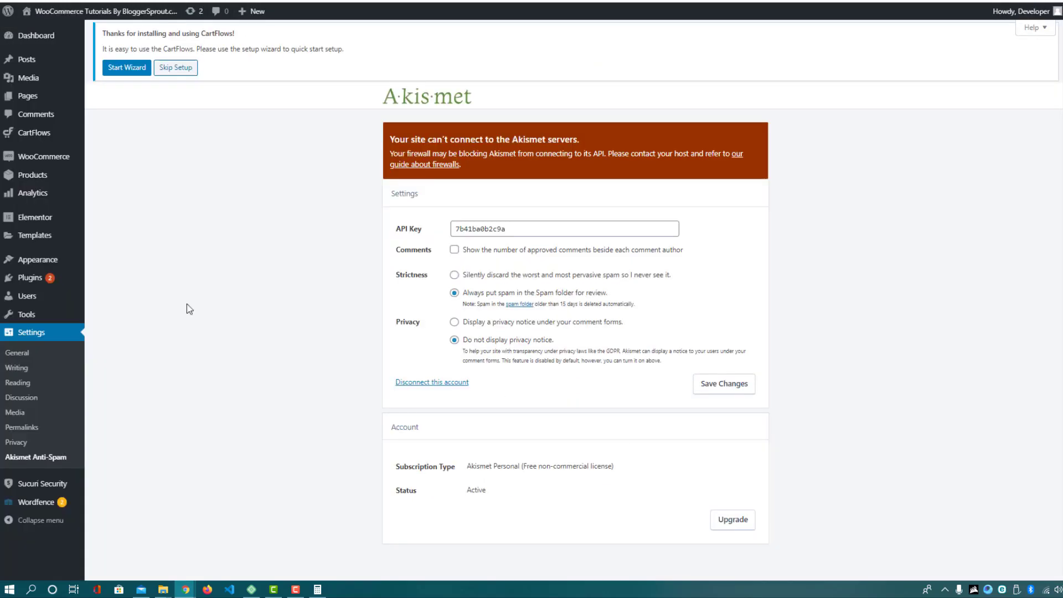
pyautogui.moveTo(28, 284)
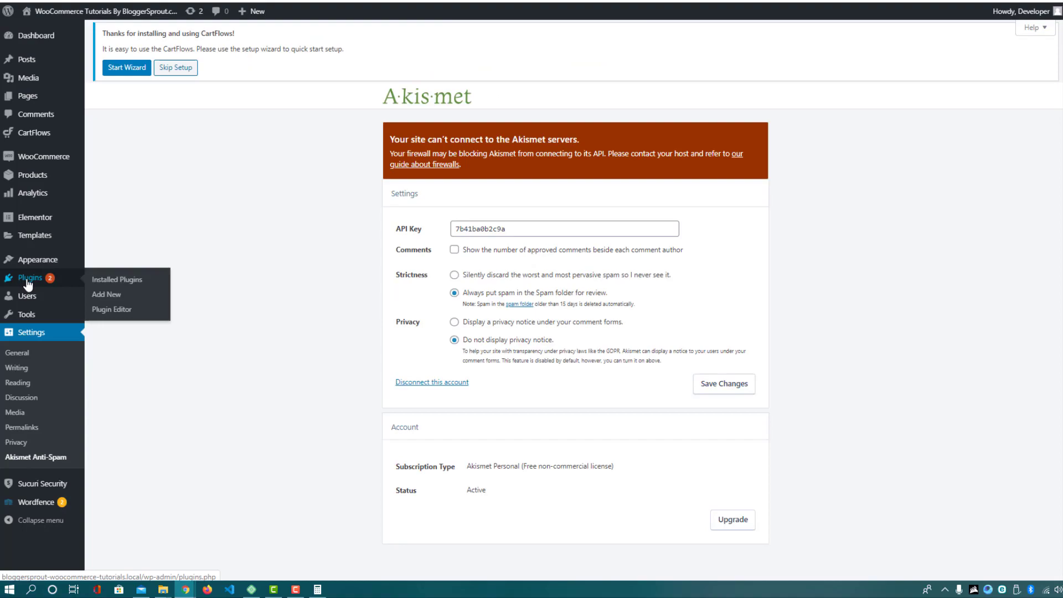
pyautogui.click(108, 282)
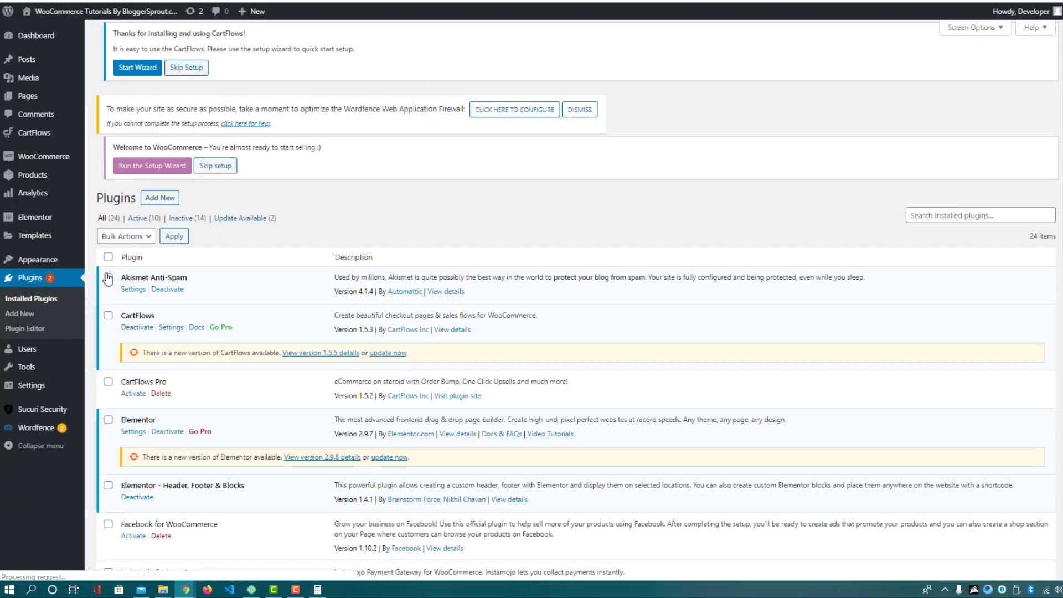
pyautogui.scroll(-10, 324, 308)
pyautogui.scroll(-1, 324, 308)
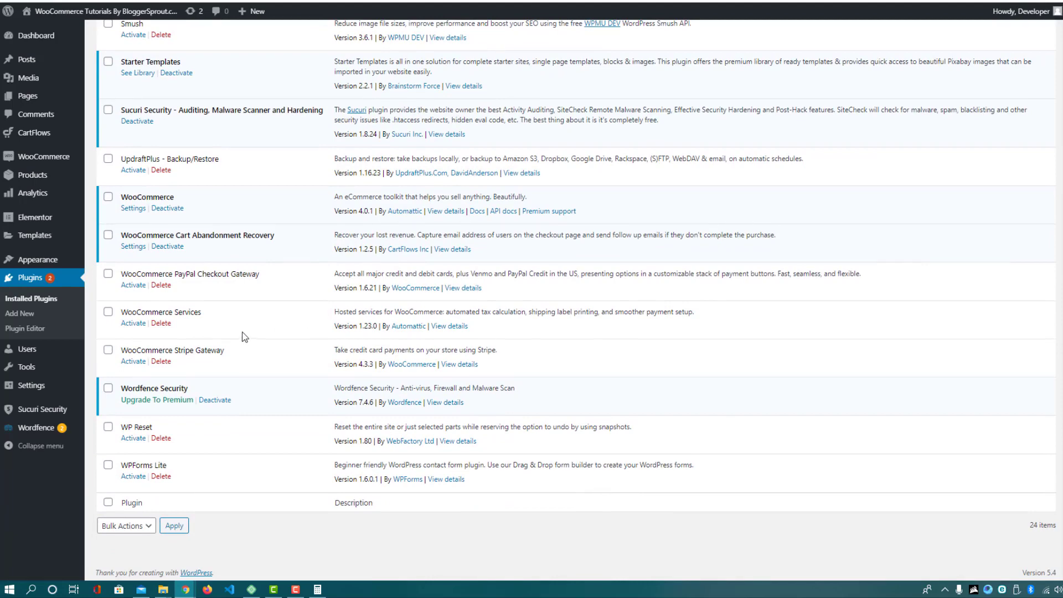
pyautogui.scroll(2, 215, 315)
pyautogui.scroll(3, 133, 161)
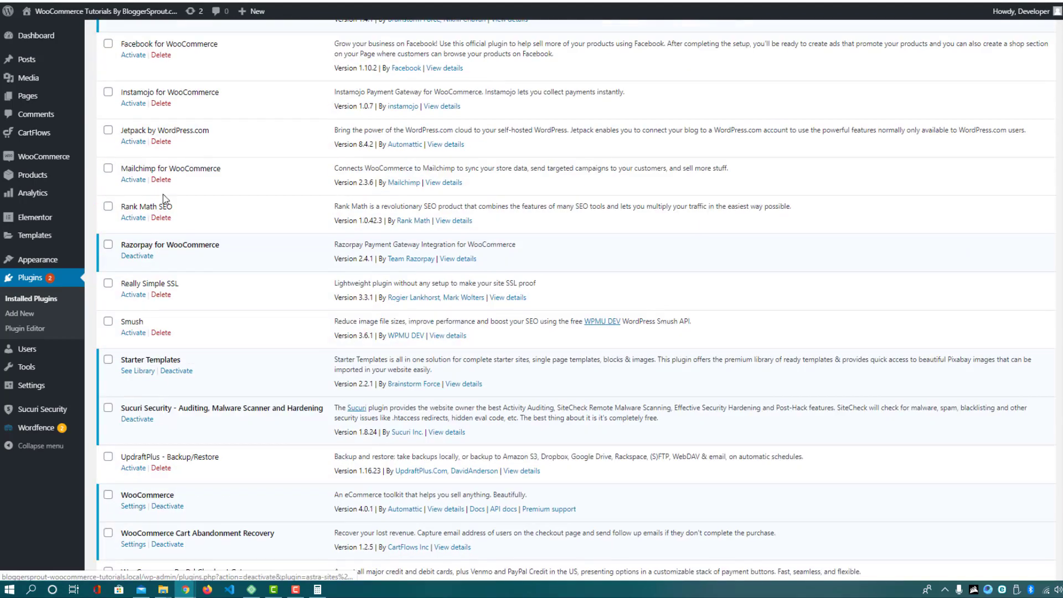
pyautogui.click(133, 218)
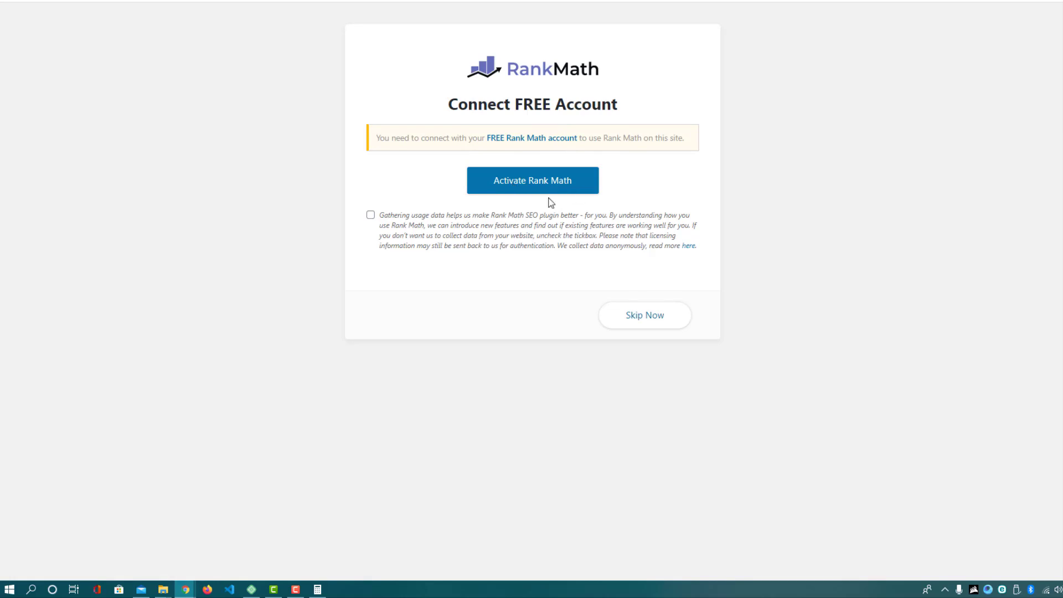
# Connect Rank Math to a free account via Google sign-in and load the setup wizard
pyautogui.click(519, 190)
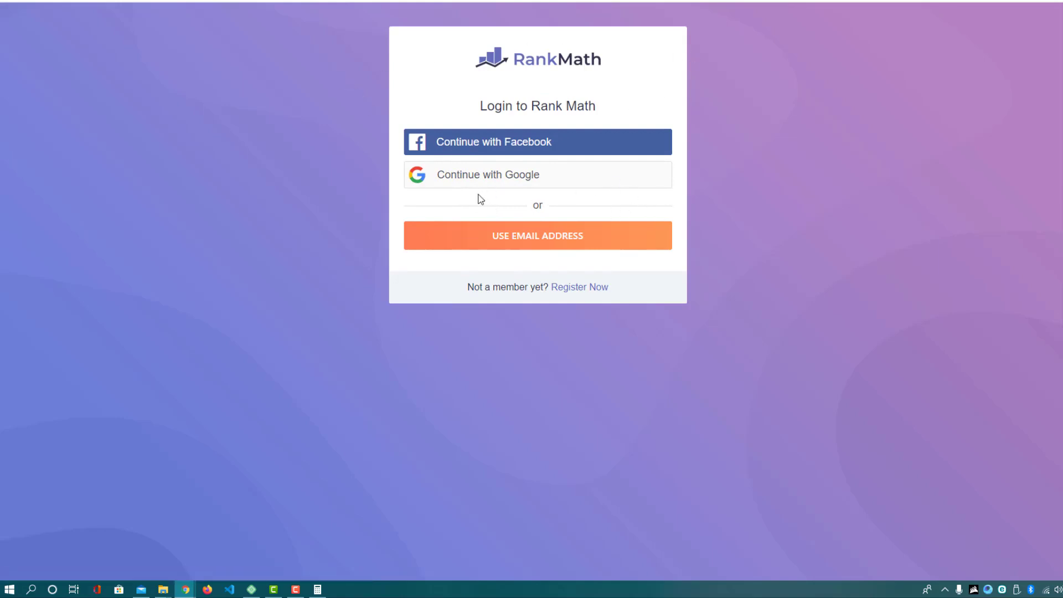
pyautogui.click(499, 187)
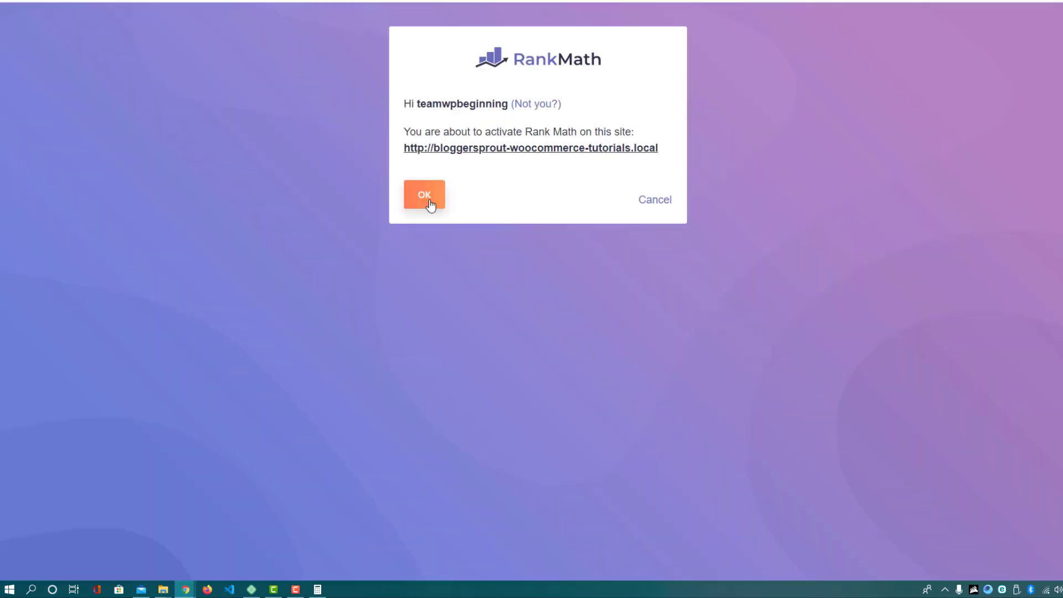
pyautogui.click(430, 203)
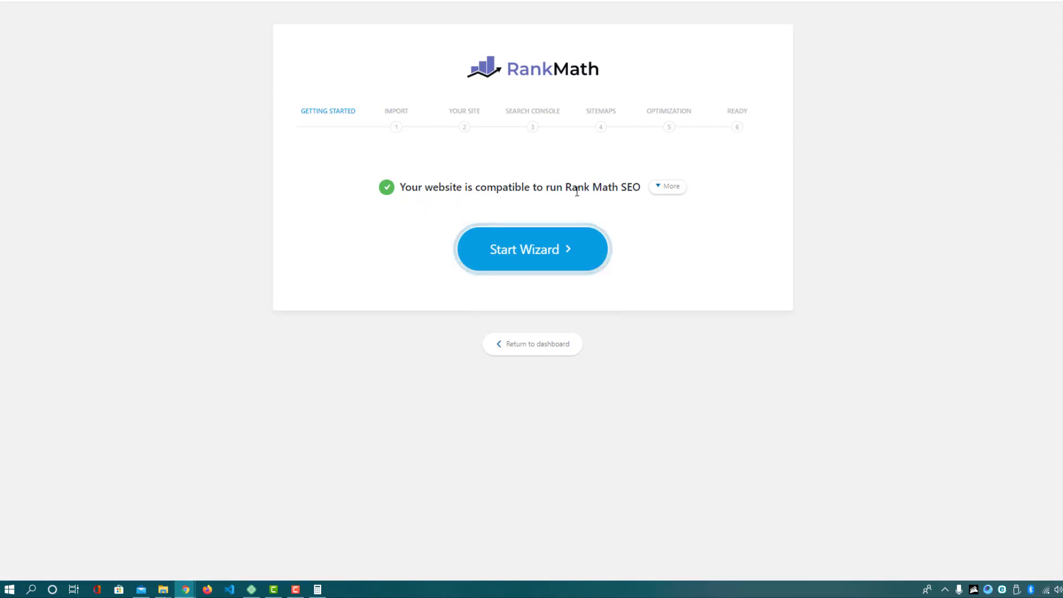
pyautogui.moveTo(573, 191); pyautogui.dragTo(641, 252)
# Skip the Yoast import and save the site type as Webshop, keeping the existing company name
pyautogui.click(541, 253)
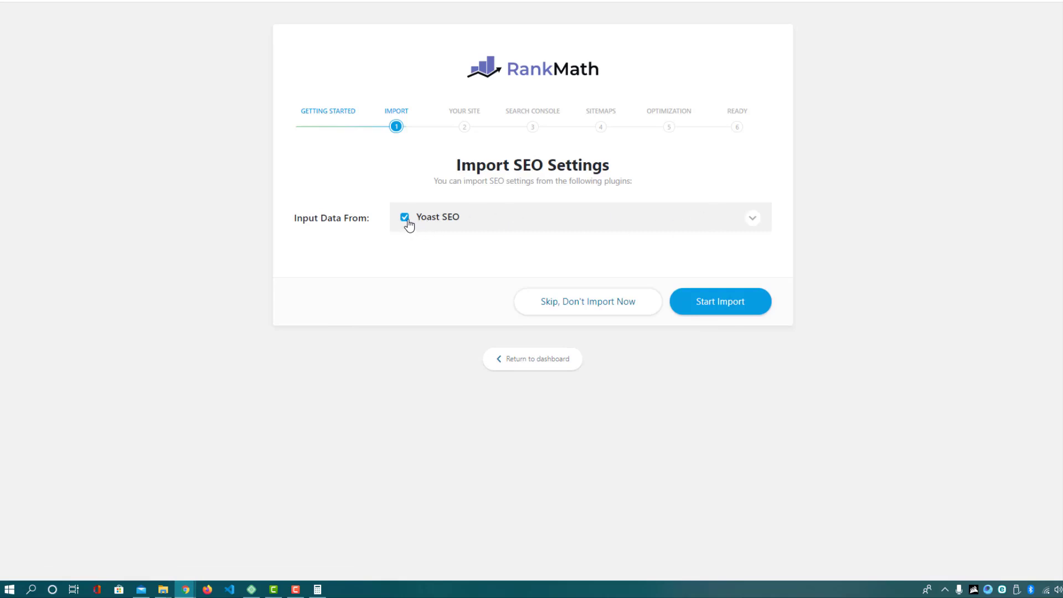
pyautogui.click(585, 312)
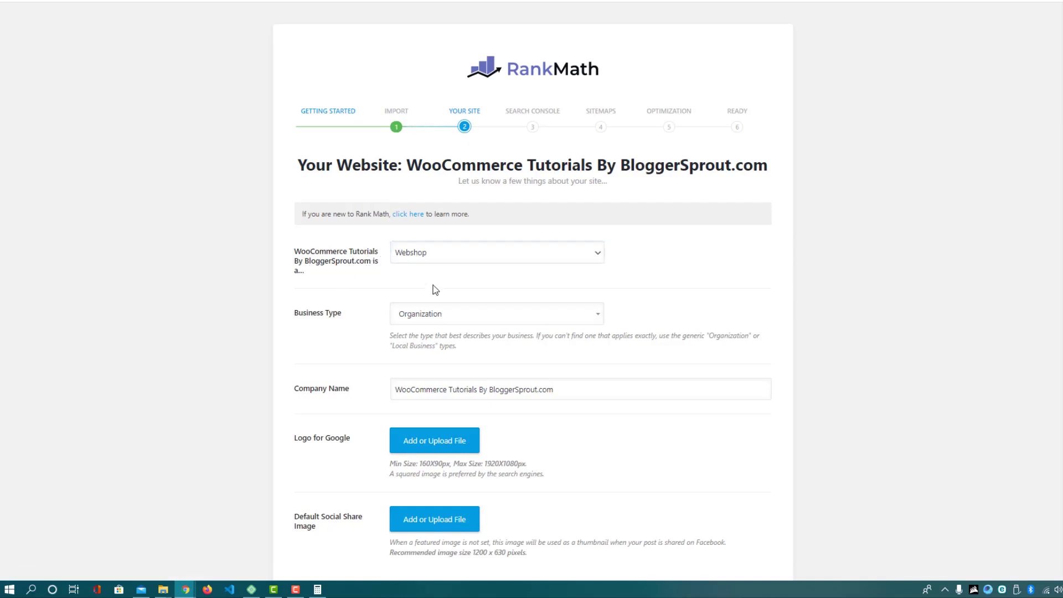
pyautogui.click(436, 252)
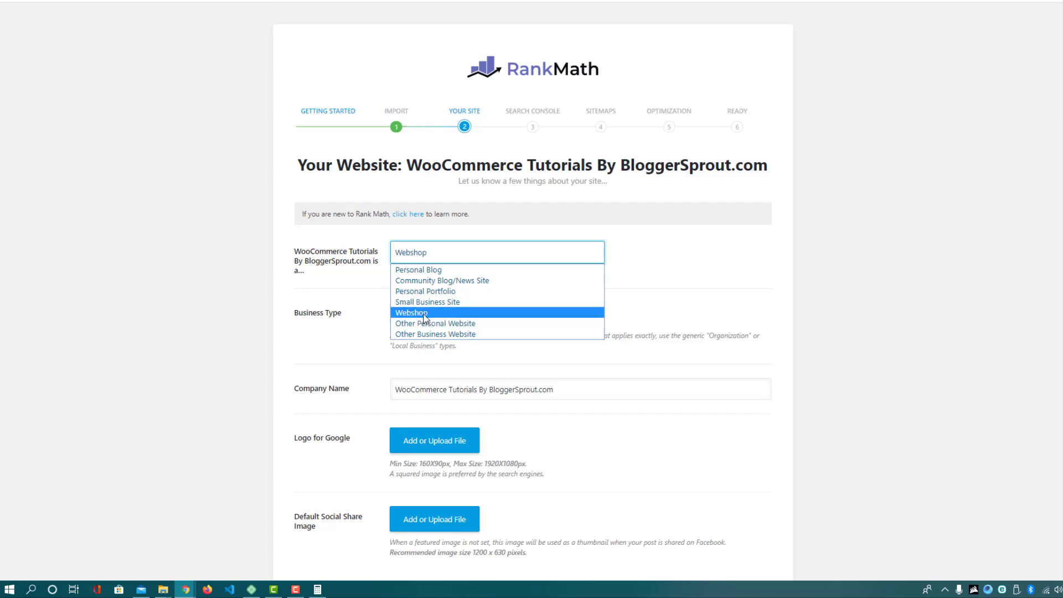
pyautogui.click(416, 313)
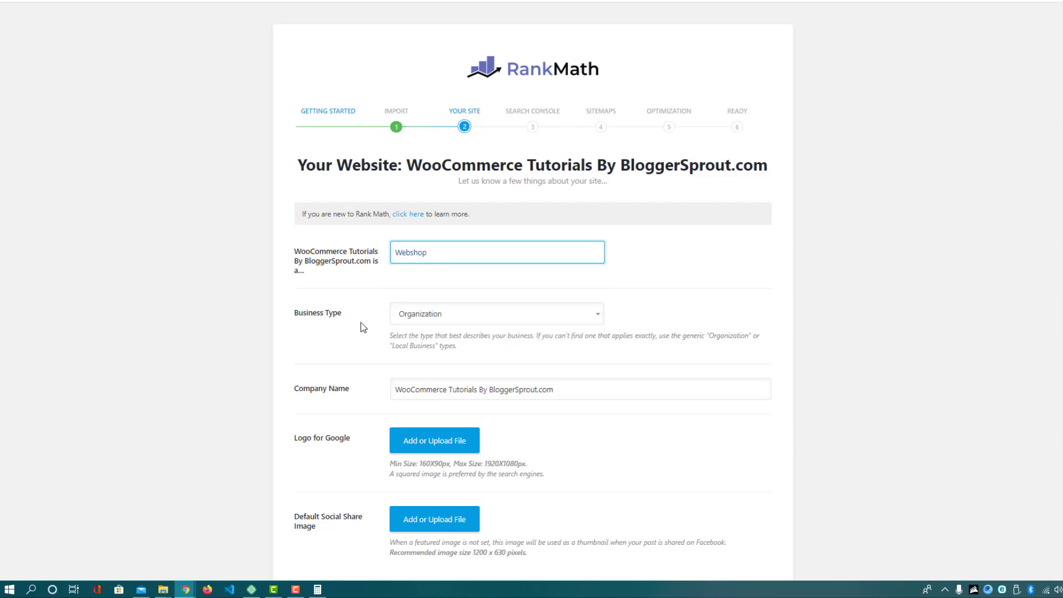
pyautogui.click(332, 386)
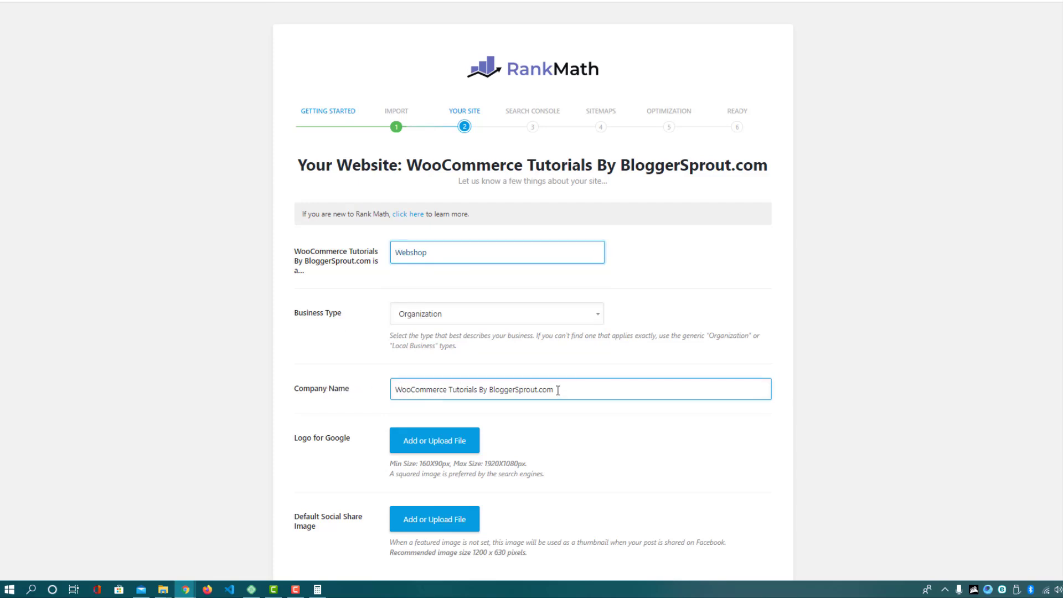
pyautogui.moveTo(559, 391); pyautogui.dragTo(421, 386)
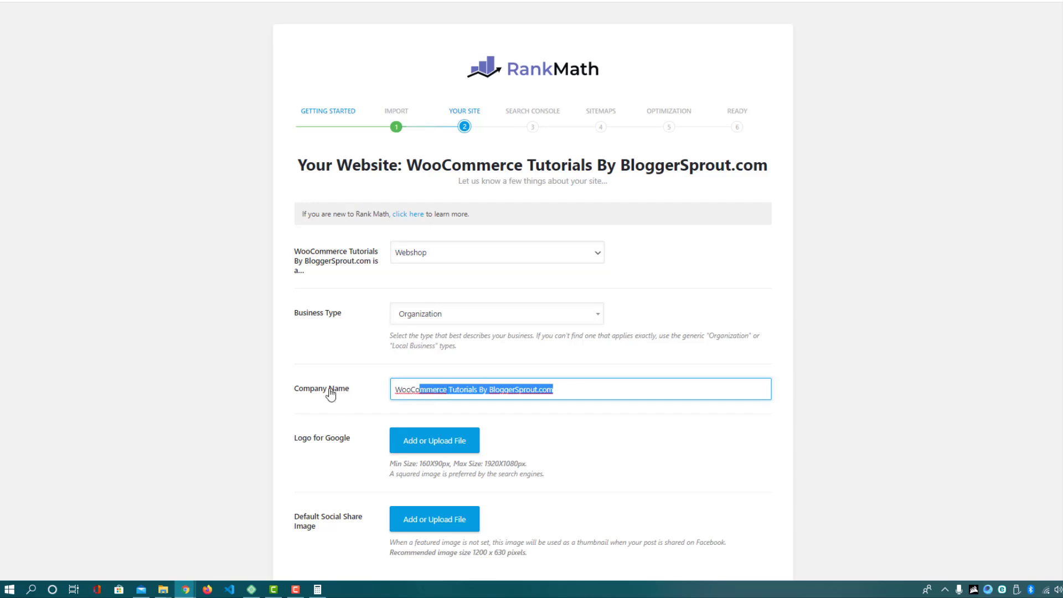
pyautogui.click(395, 419)
pyautogui.scroll(-3, 395, 418)
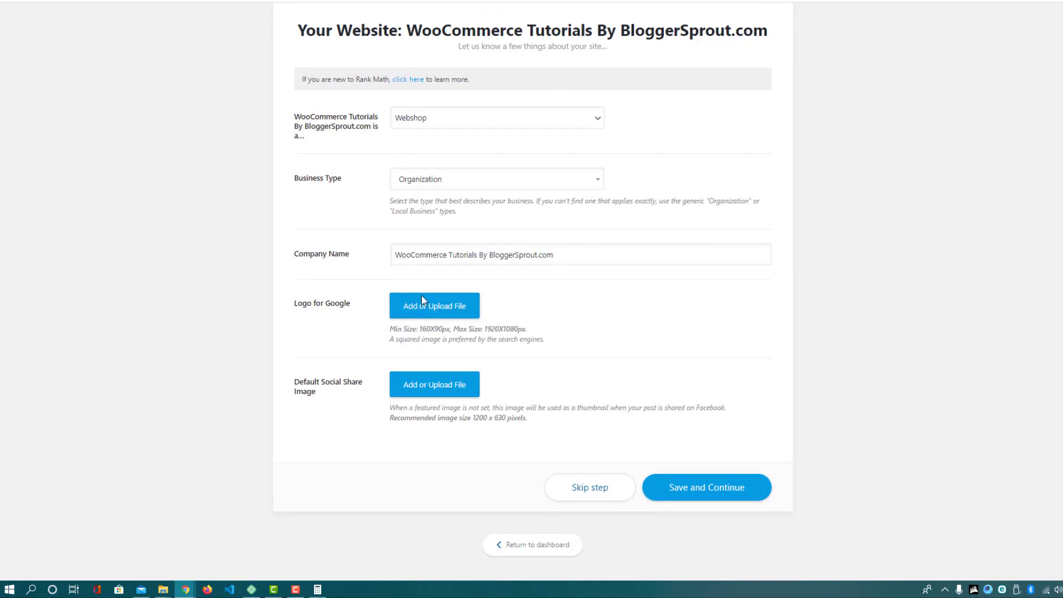
pyautogui.click(689, 492)
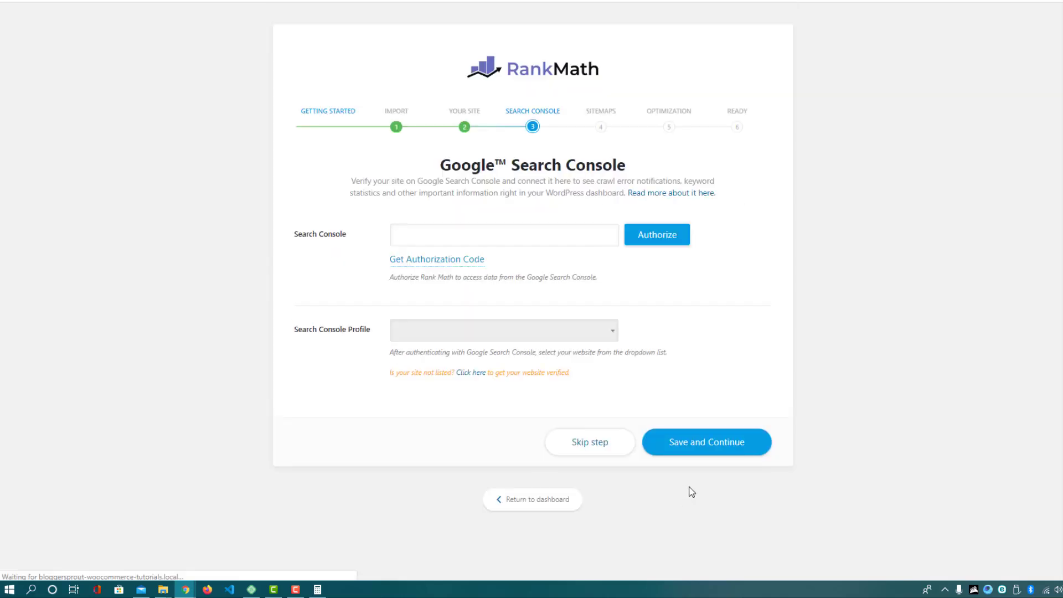
# Skip Search Console, drop Header Footers Template and Steps from sitemaps, add Product categories, accept SEO tweaks
pyautogui.click(422, 235)
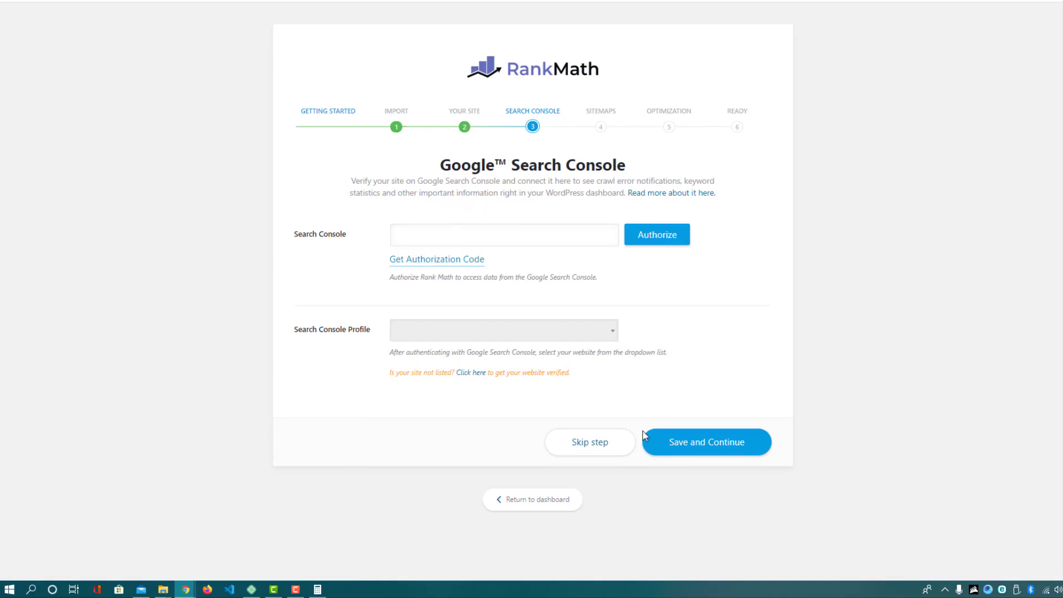
pyautogui.click(586, 447)
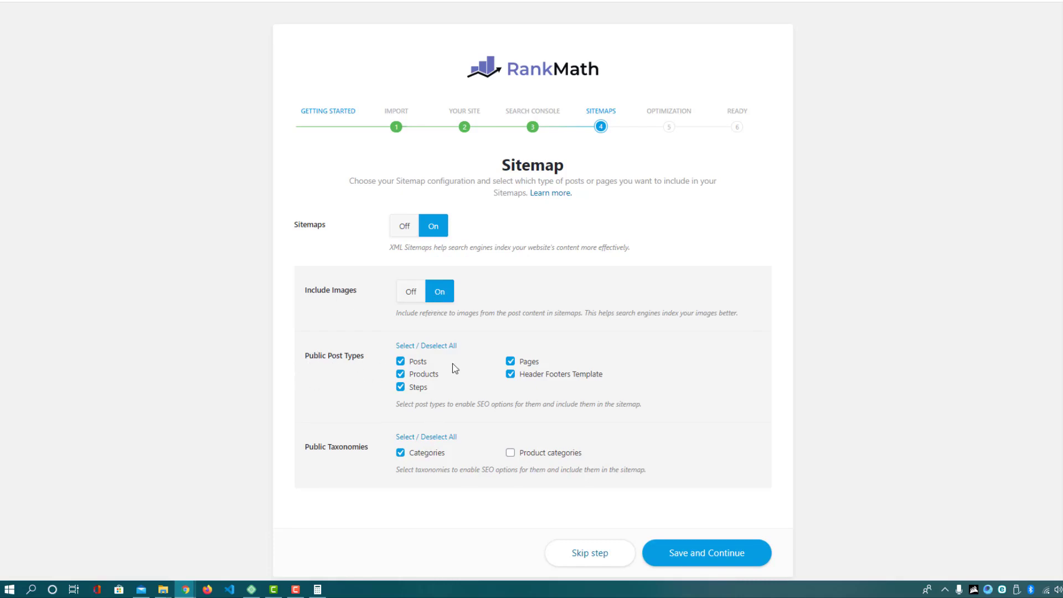
pyautogui.click(510, 377)
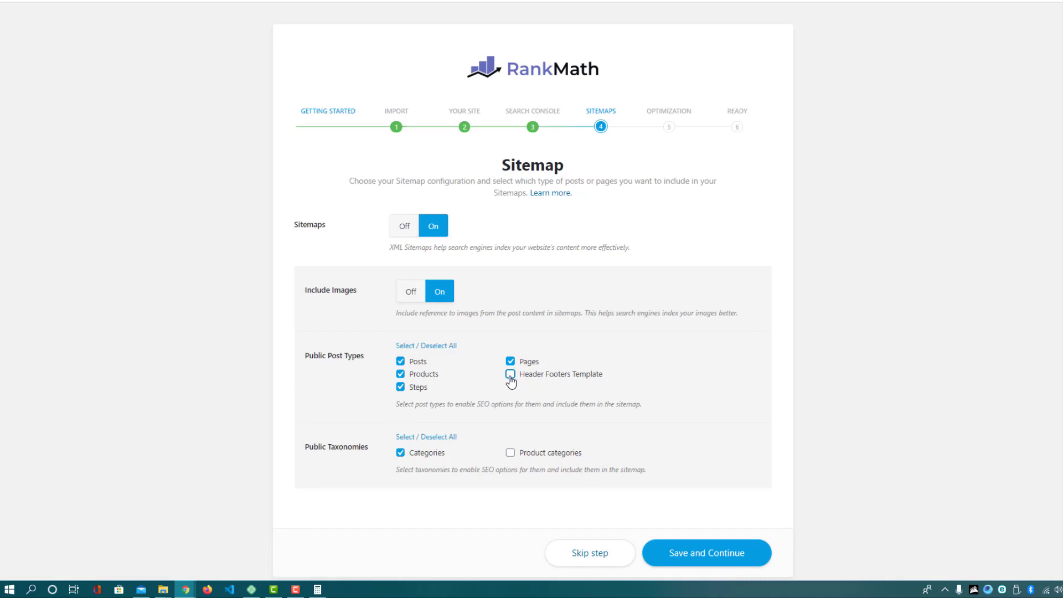
pyautogui.click(401, 388)
pyautogui.click(510, 453)
pyautogui.click(687, 561)
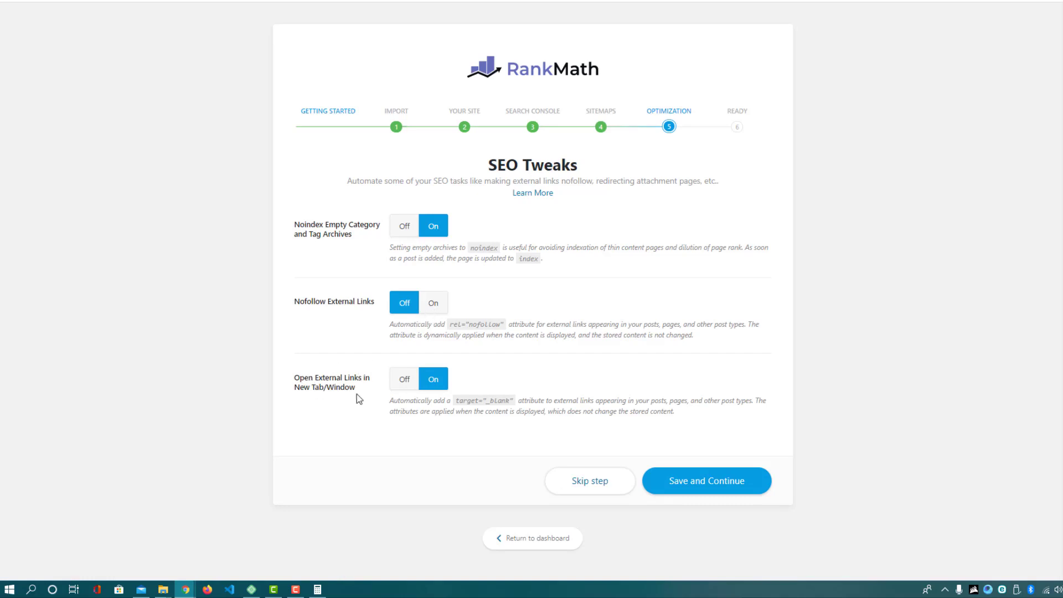
pyautogui.click(682, 487)
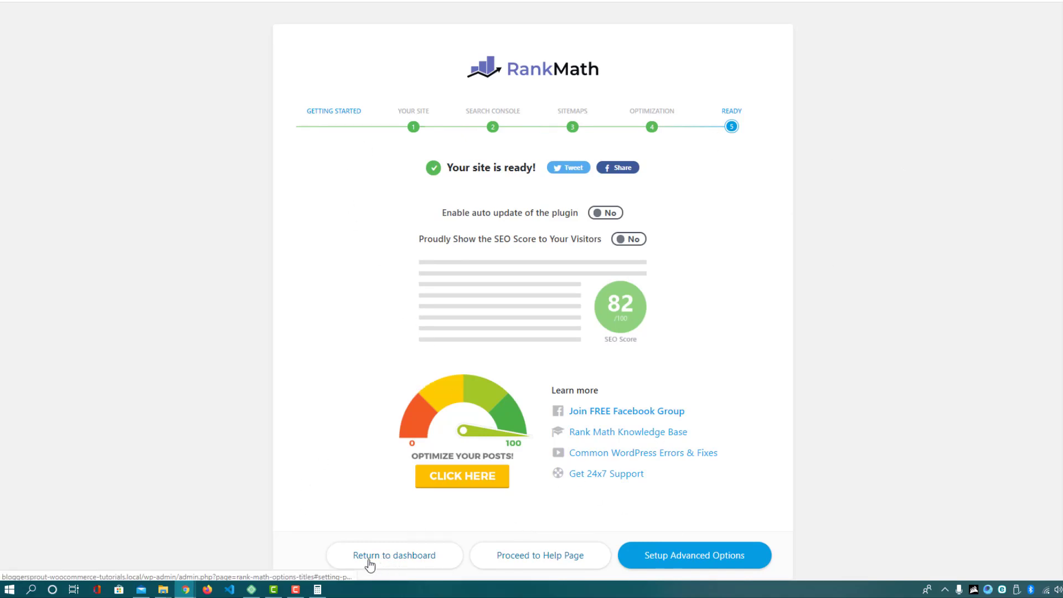
# Leave the wizard for the Local SEO settings, keeping the Email field empty
pyautogui.click(409, 561)
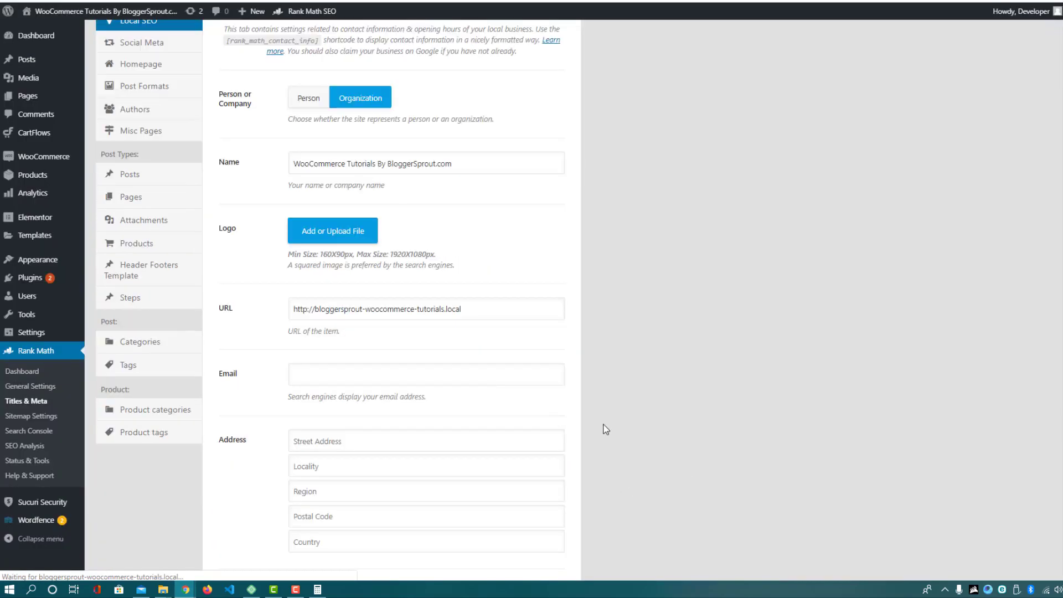
pyautogui.click(499, 381)
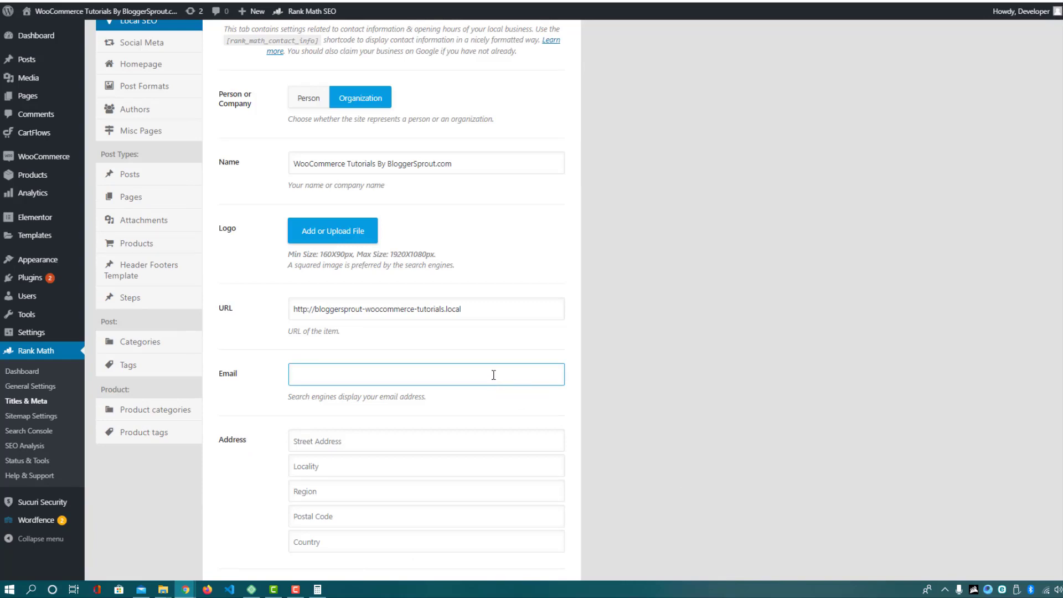
pyautogui.click(362, 329)
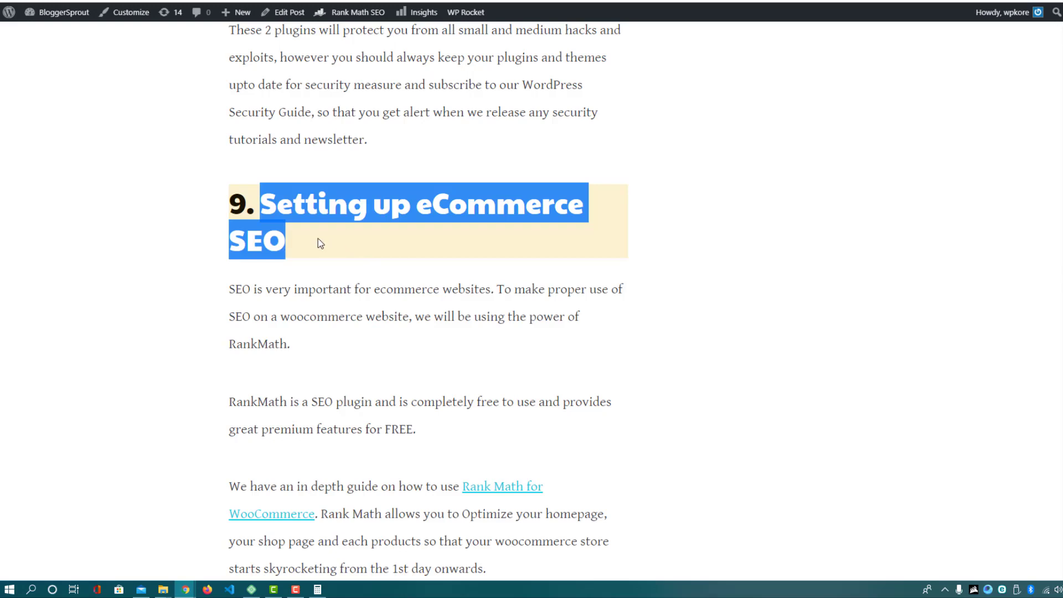
# Check the guide's 'Setting up eCommerce SEO' heading, then go to the Pages list
pyautogui.click(318, 238)
pyautogui.tripleClick(288, 239)
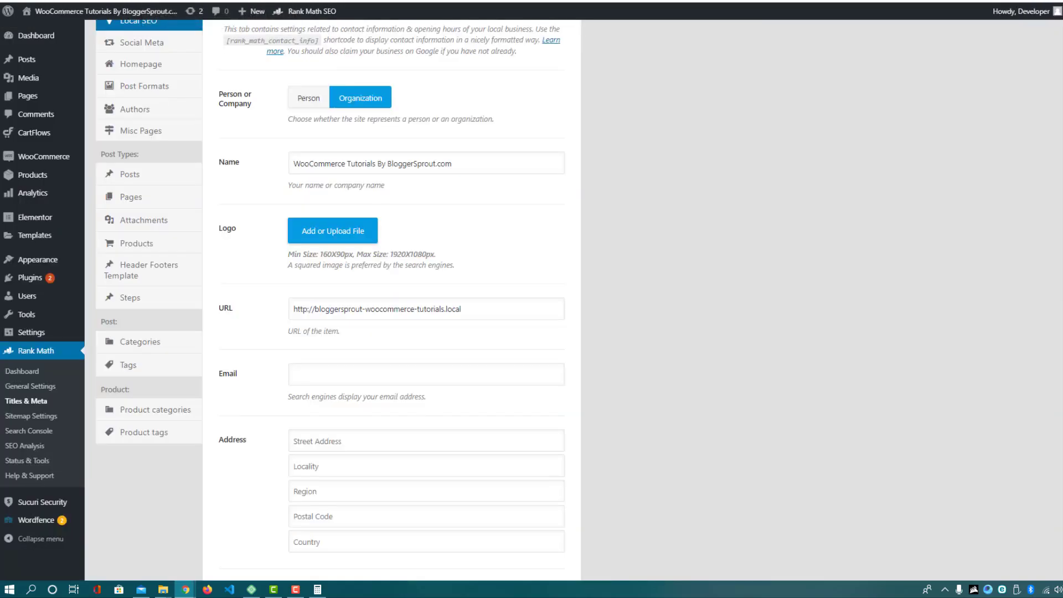
pyautogui.scroll(4, 263, 280)
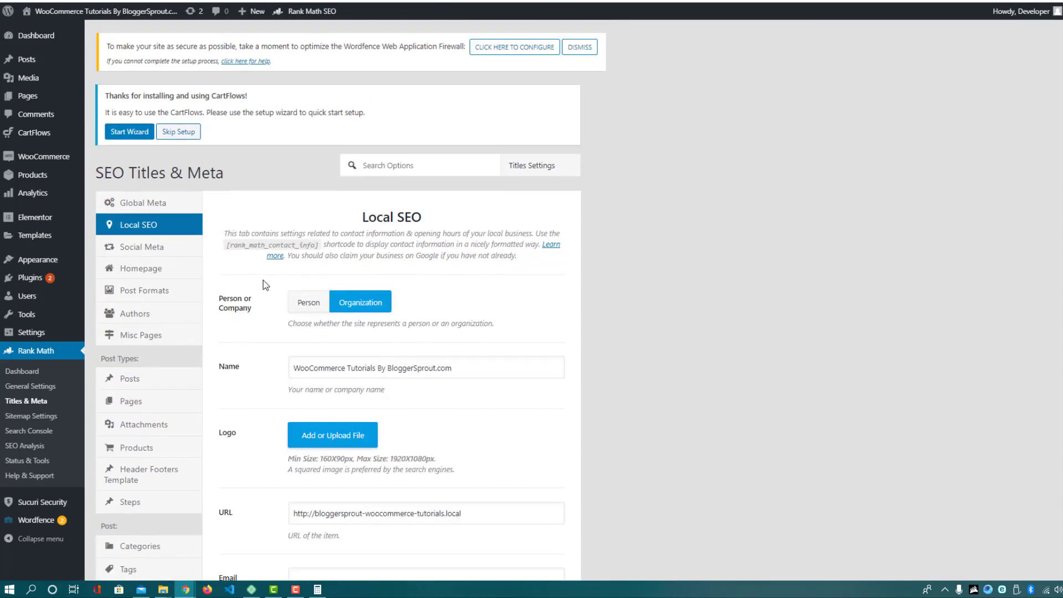
pyautogui.click(28, 96)
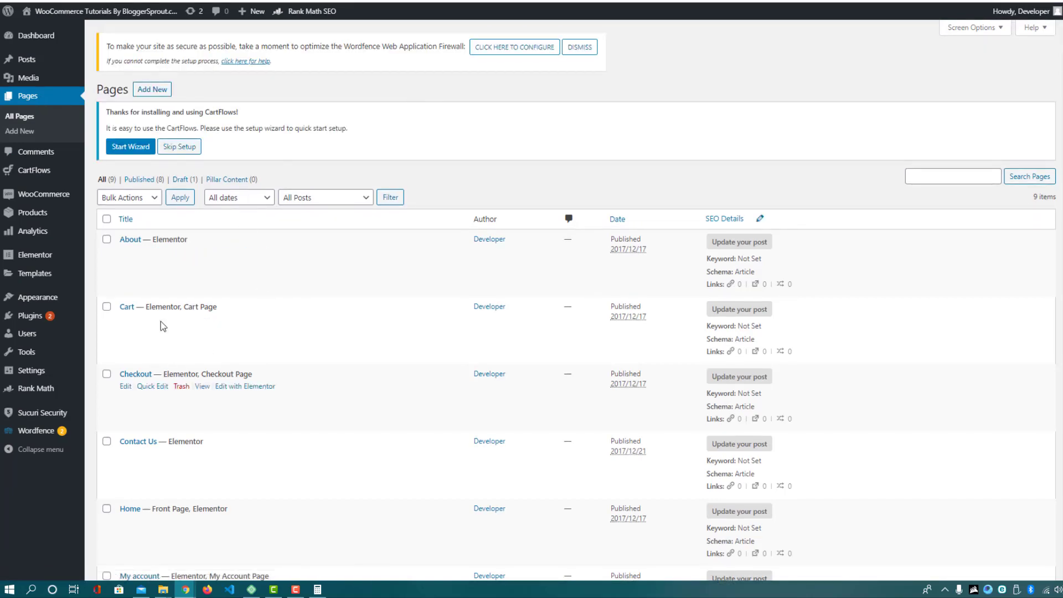
# Edit the Home page in the block editor with the welcome guide closed
pyautogui.scroll(-2, 153, 322)
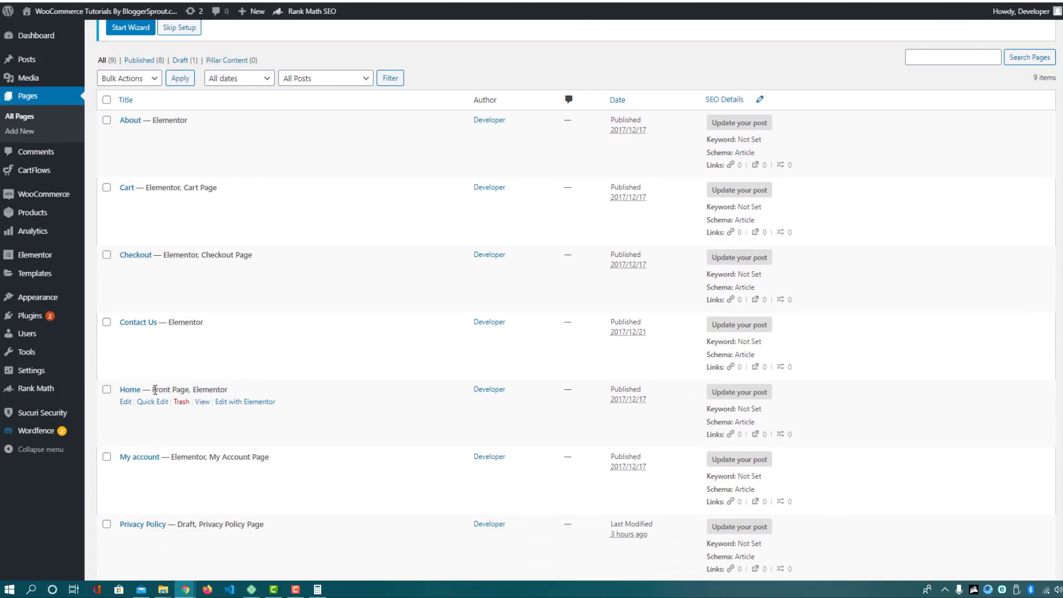
pyautogui.moveTo(155, 389); pyautogui.dragTo(185, 393)
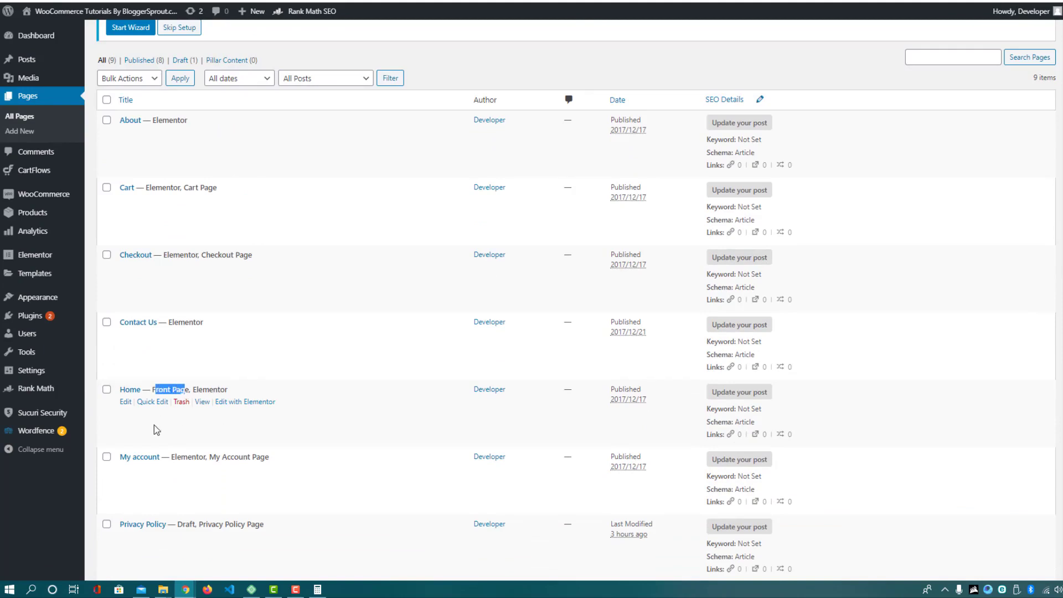
pyautogui.click(127, 402)
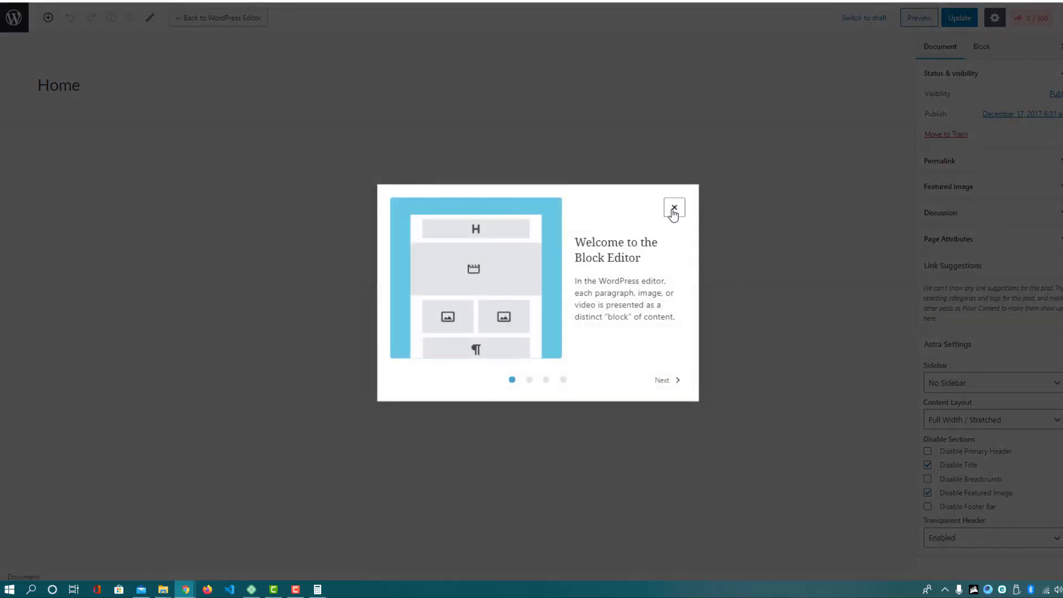
pyautogui.click(674, 207)
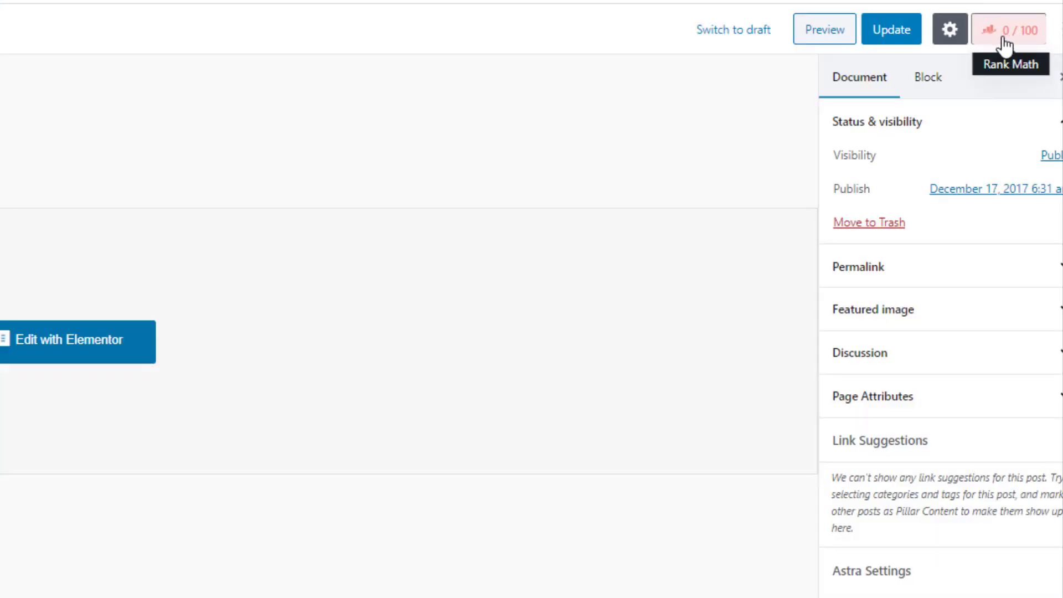
pyautogui.click(1023, 39)
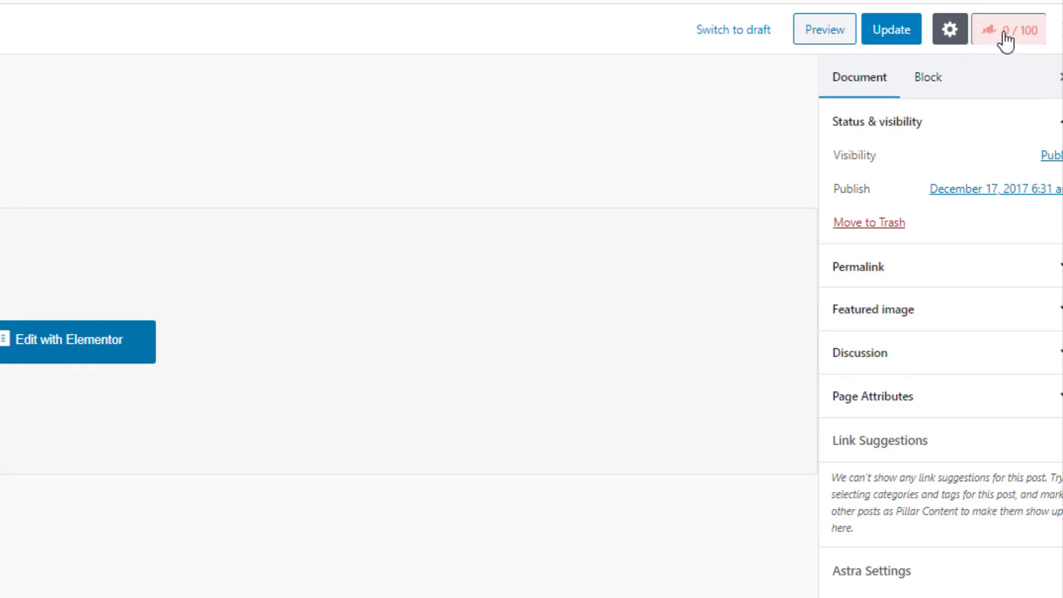
# Show the Home page's Rank Math 0/100 panel and open Edit Snippet
pyautogui.click(1008, 40)
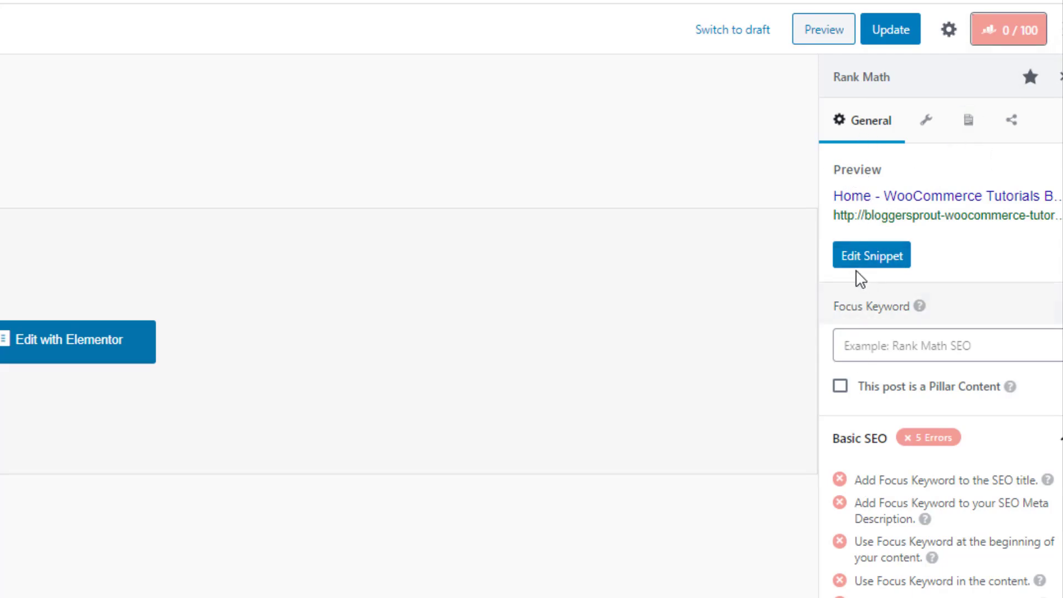
pyautogui.click(879, 260)
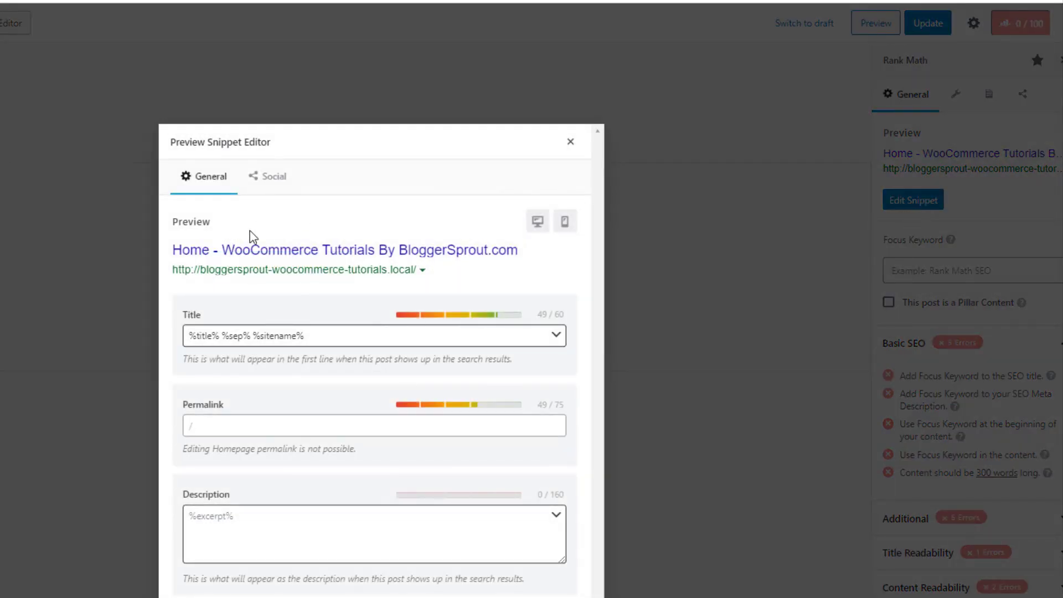
# Replace the SEO title template with 'AwesomeStoreX - Beautiful eCommerce Store'
pyautogui.click(260, 335)
pyautogui.moveTo(345, 334); pyautogui.dragTo(190, 331)
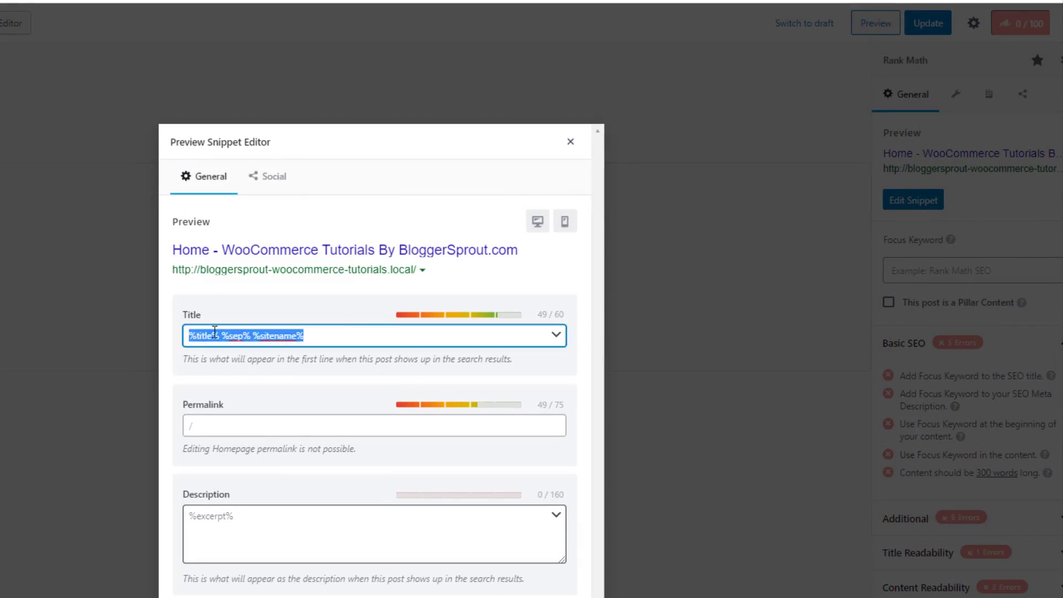
pyautogui.write('Aw')
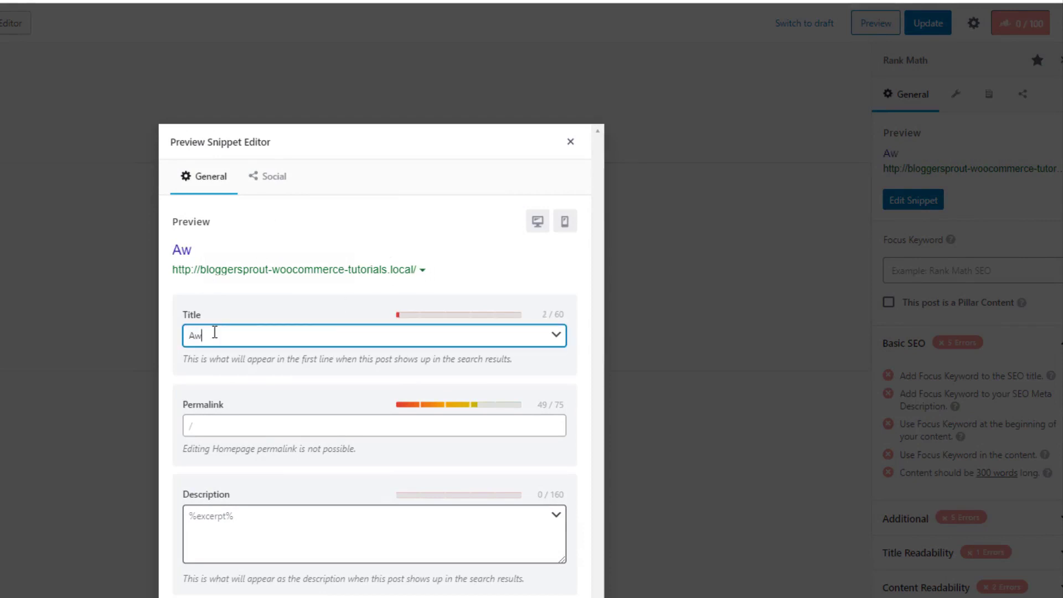
pyautogui.write('esomeStoreX')
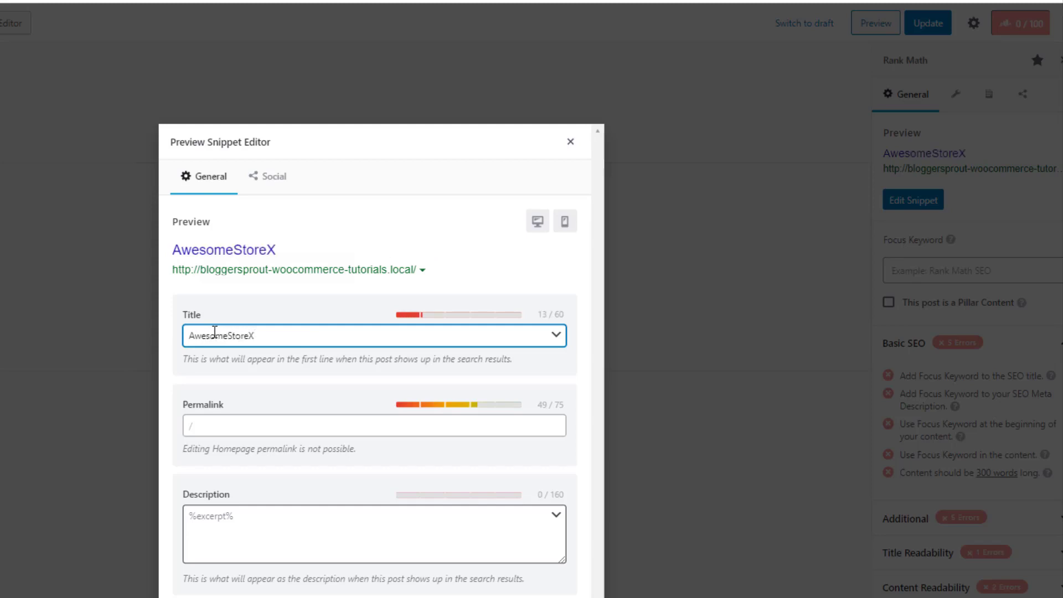
pyautogui.write(' - Beautiful')
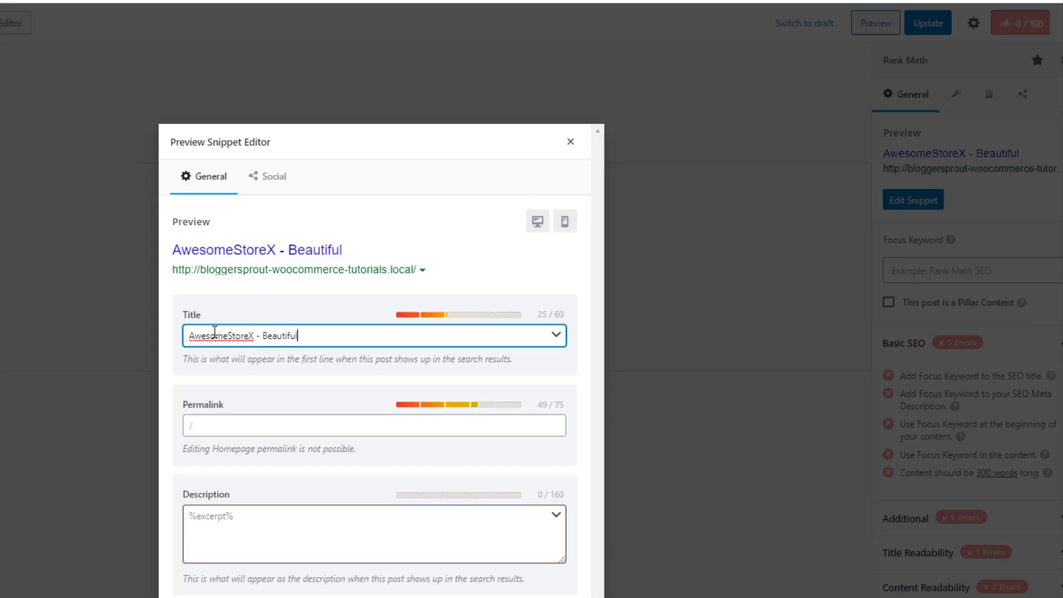
pyautogui.write(' eCommerce ')
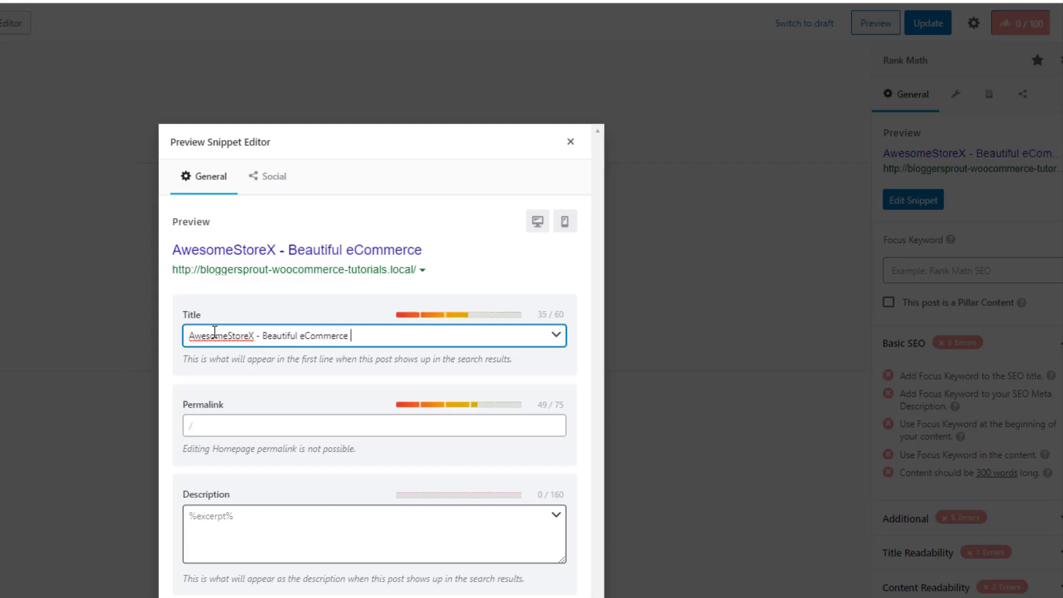
pyautogui.write('Store')
# Set the description to 'AwesomeStoreX sells awesome looking tshirts and sneakers for young generations'
pyautogui.click(244, 515)
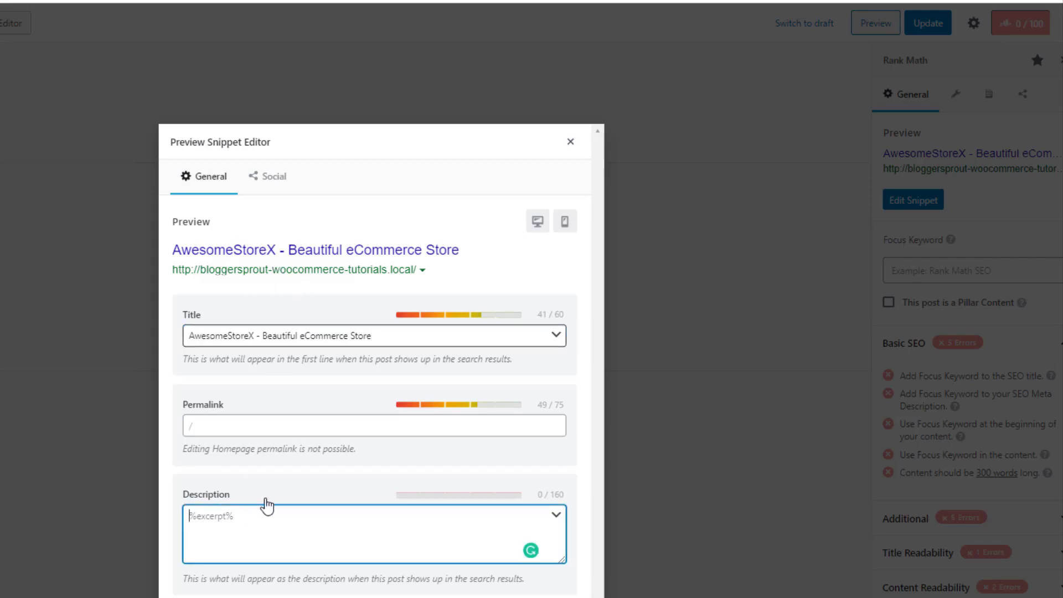
pyautogui.write('We ar')
pyautogui.press('BackSpace')
pyautogui.press('BackSpace')
pyautogui.press('BackSpace')
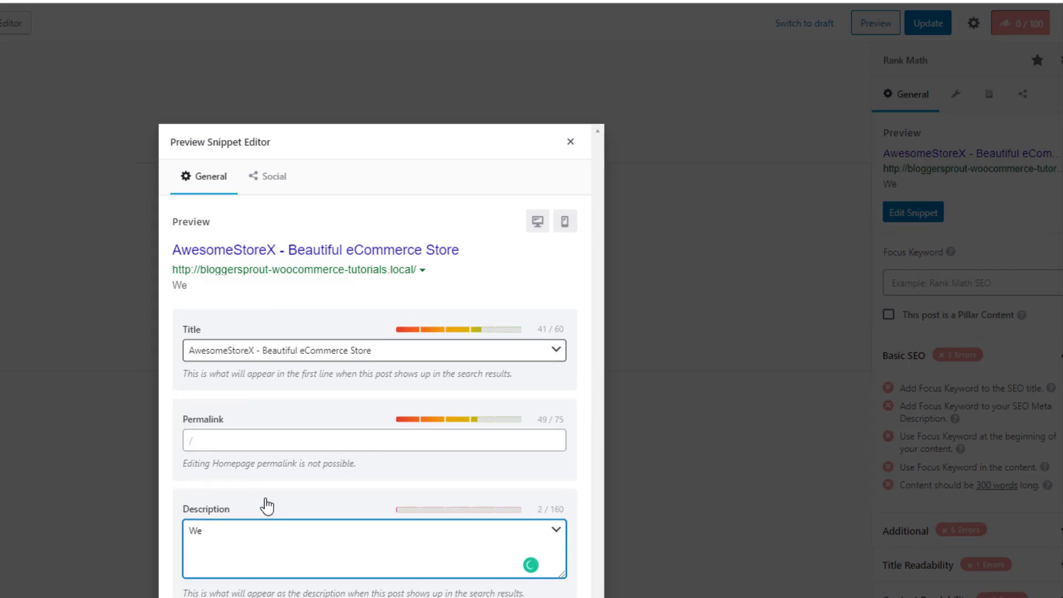
pyautogui.press('BackSpace')
pyautogui.press('BackSpace')
pyautogui.write('Awesome')
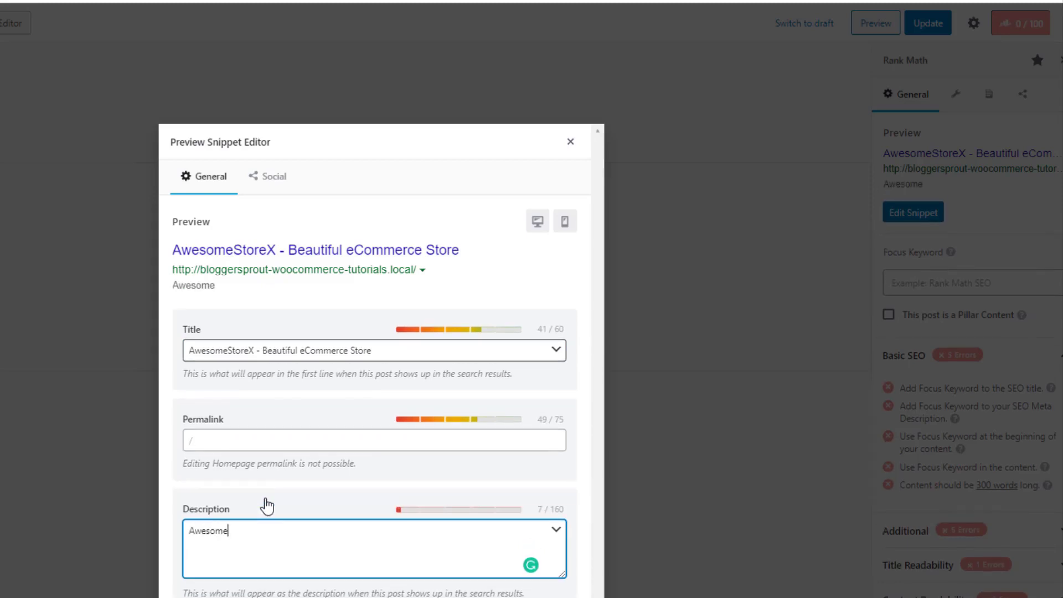
pyautogui.write('StoreX s')
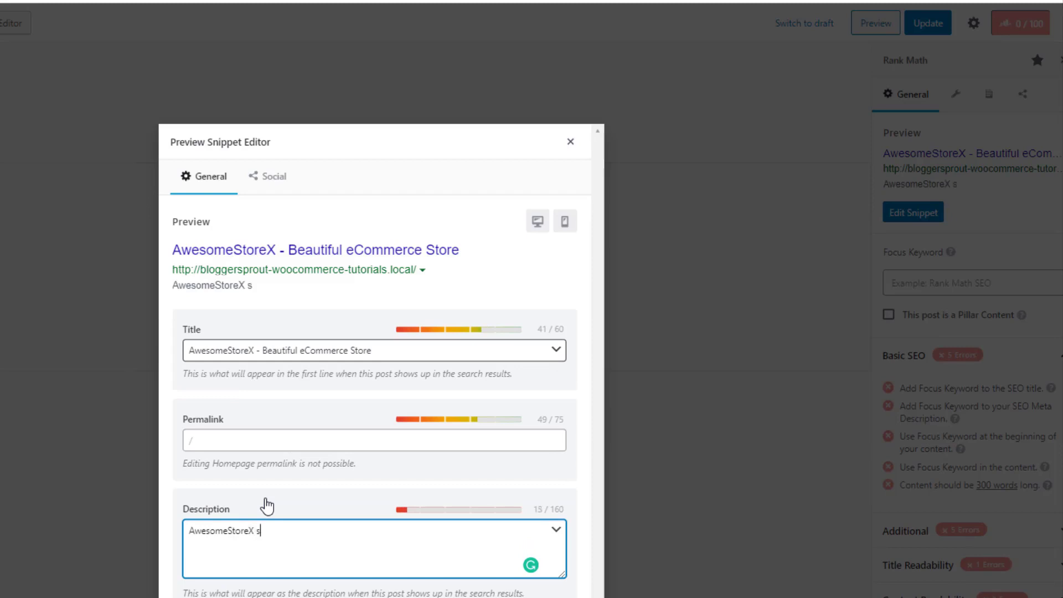
pyautogui.write('ells awesome looking t')
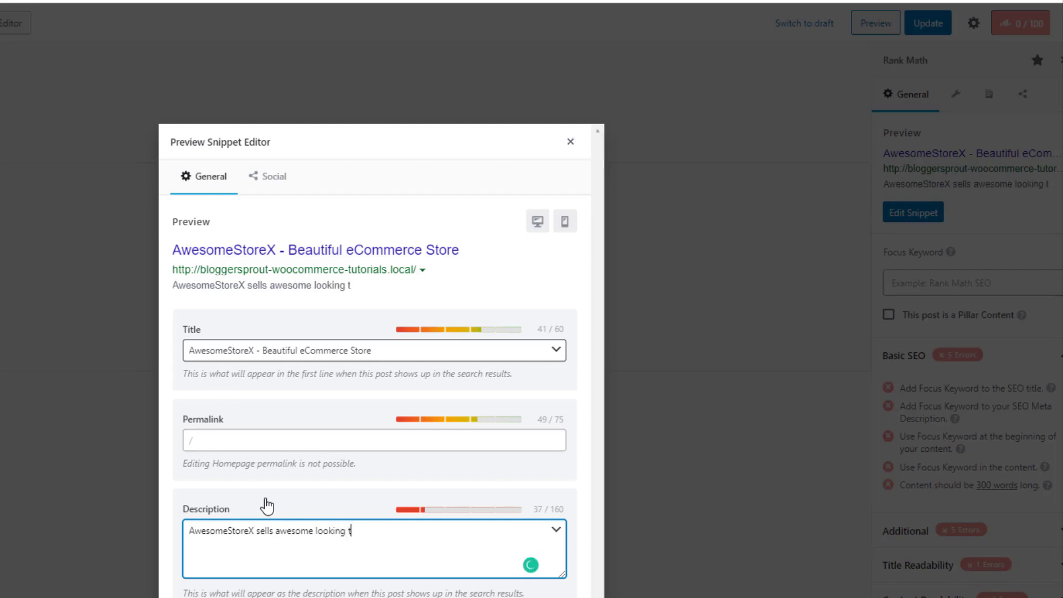
pyautogui.write('shirts and ')
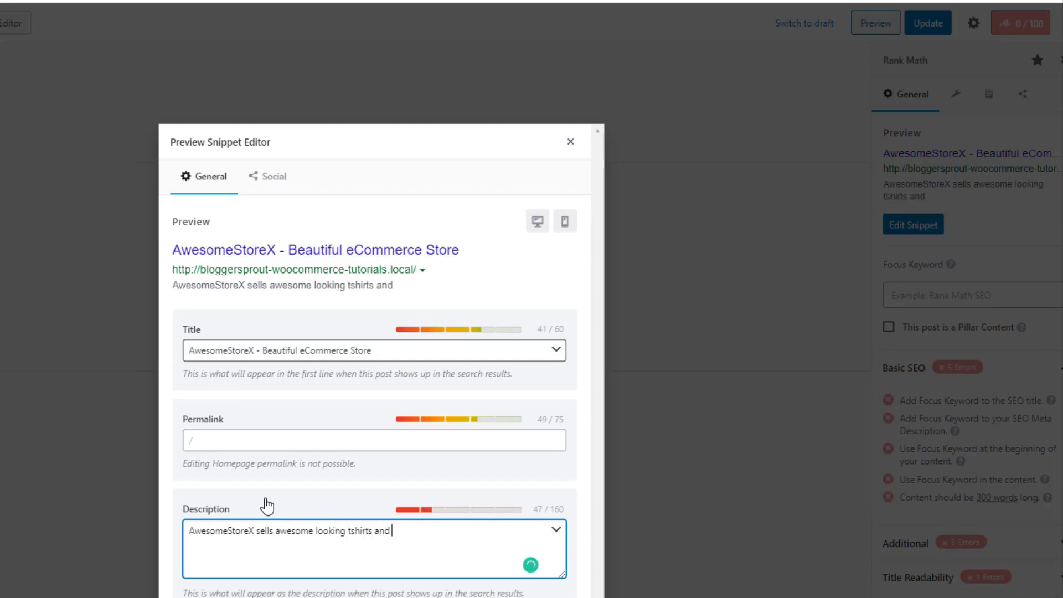
pyautogui.write('sneakers fo')
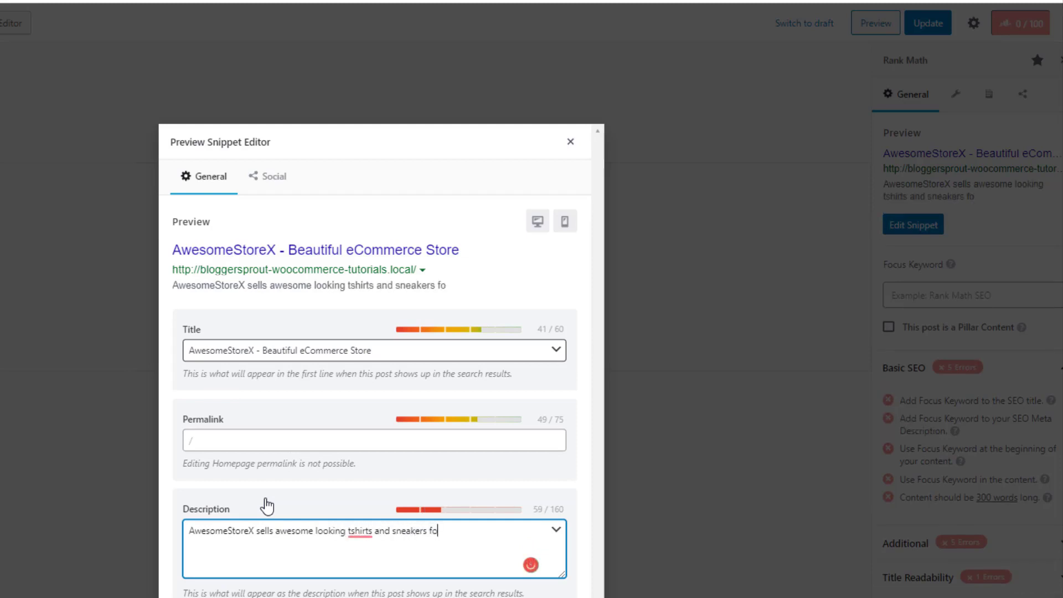
pyautogui.write('r young generati')
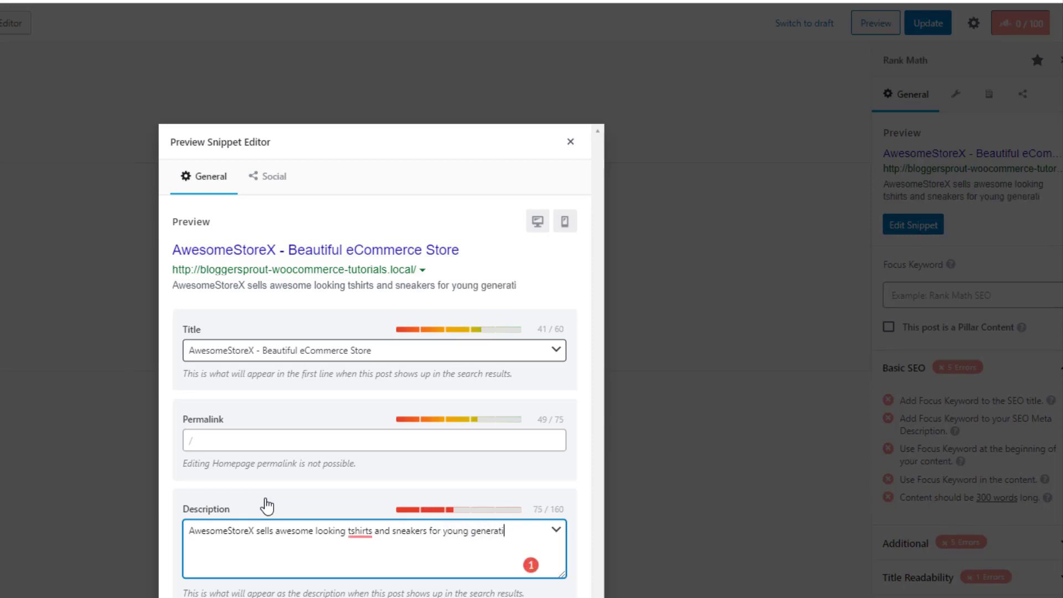
pyautogui.write('ons.')
# Check the 79 / 160 description character count and close the snippet editor
pyautogui.moveTo(536, 509); pyautogui.dragTo(565, 517)
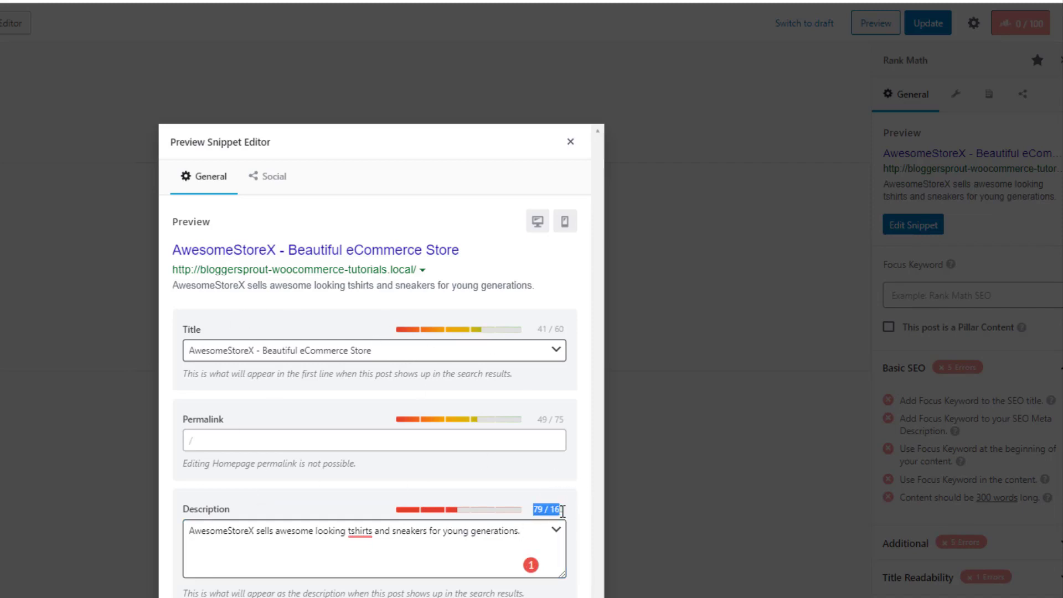
pyautogui.click(569, 521)
pyautogui.tripleClick(565, 513)
pyautogui.doubleClick(555, 510)
pyautogui.moveTo(532, 510); pyautogui.dragTo(540, 513)
pyautogui.click(571, 142)
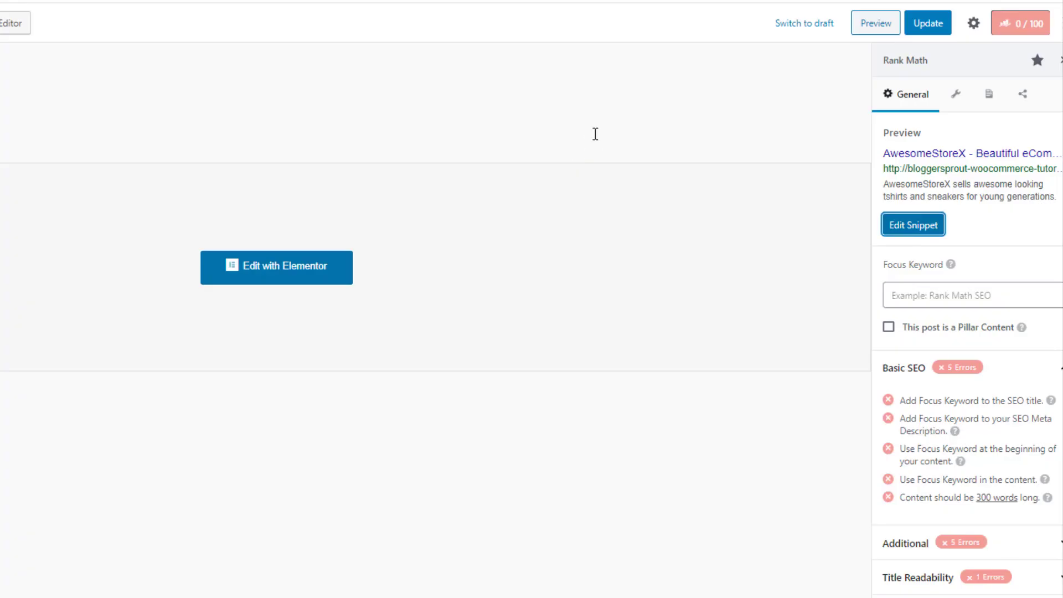
# Update the Home page and choose 'woocommerce' from the suggestions as its focus keyword
pyautogui.click(940, 25)
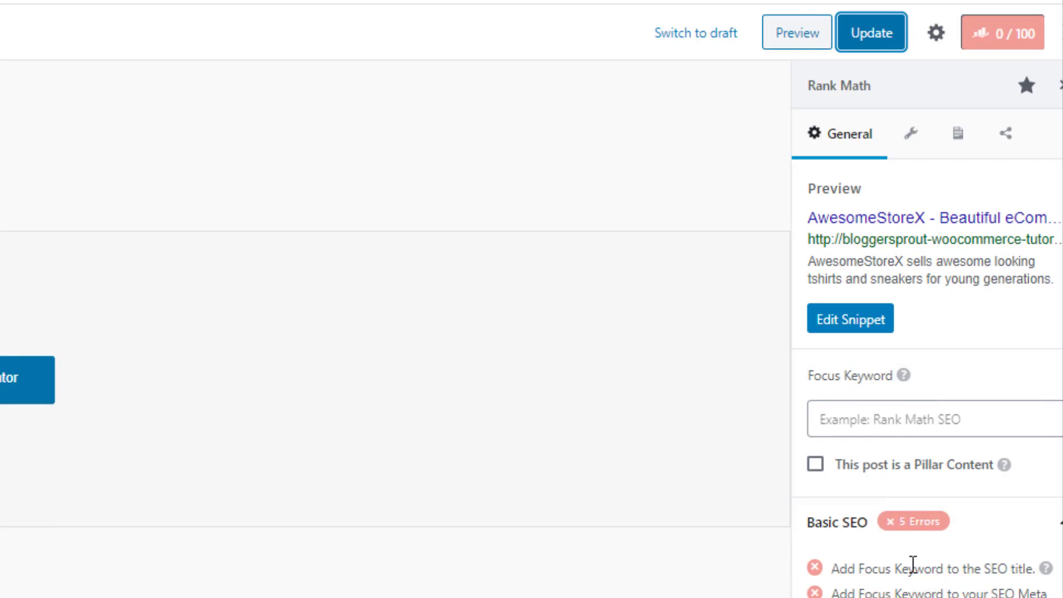
pyautogui.click(896, 417)
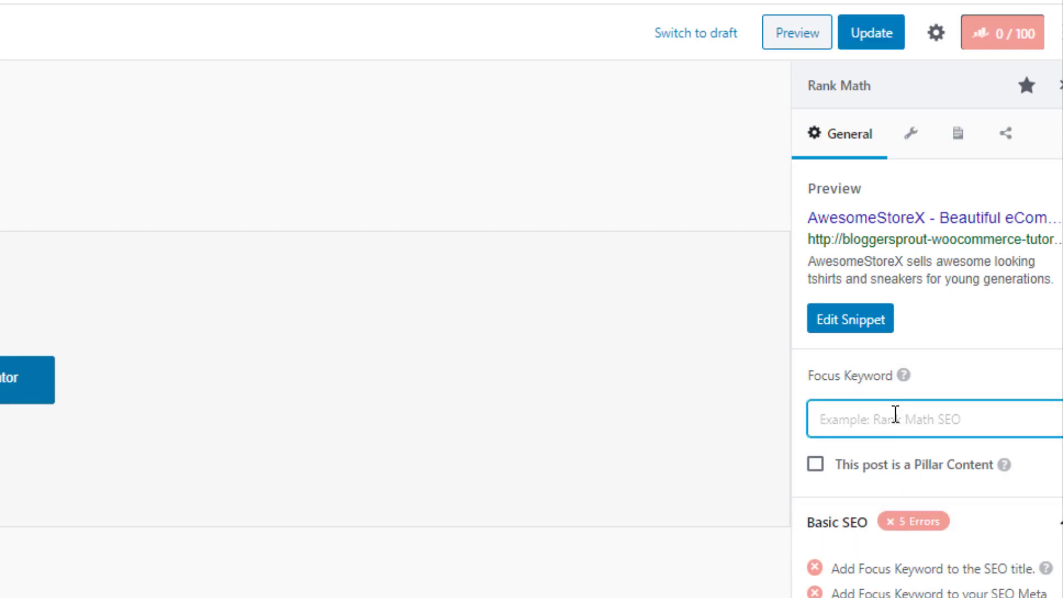
pyautogui.write('Awes')
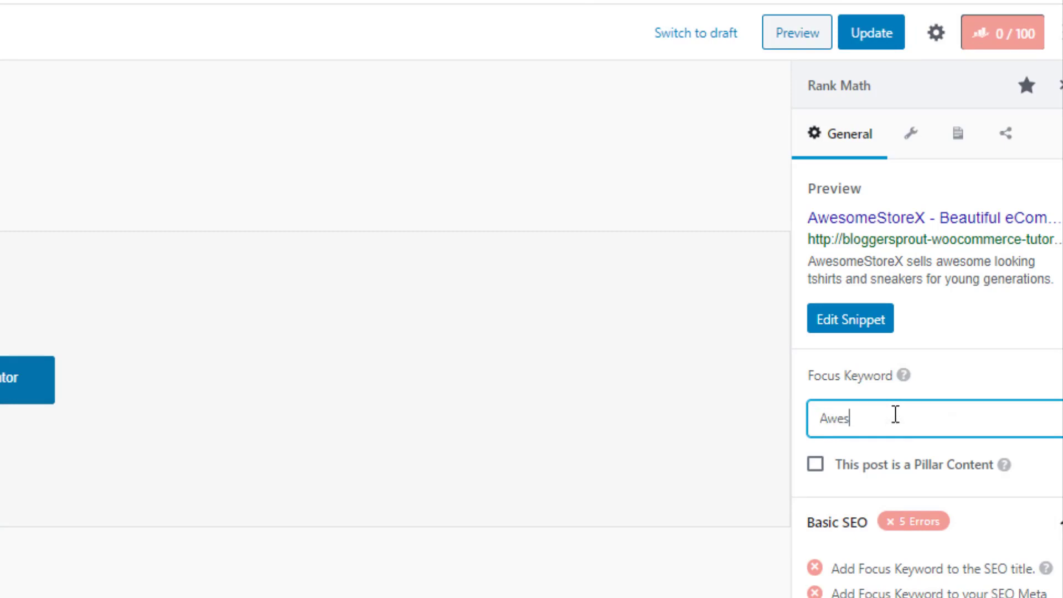
pyautogui.write('omeStoreX')
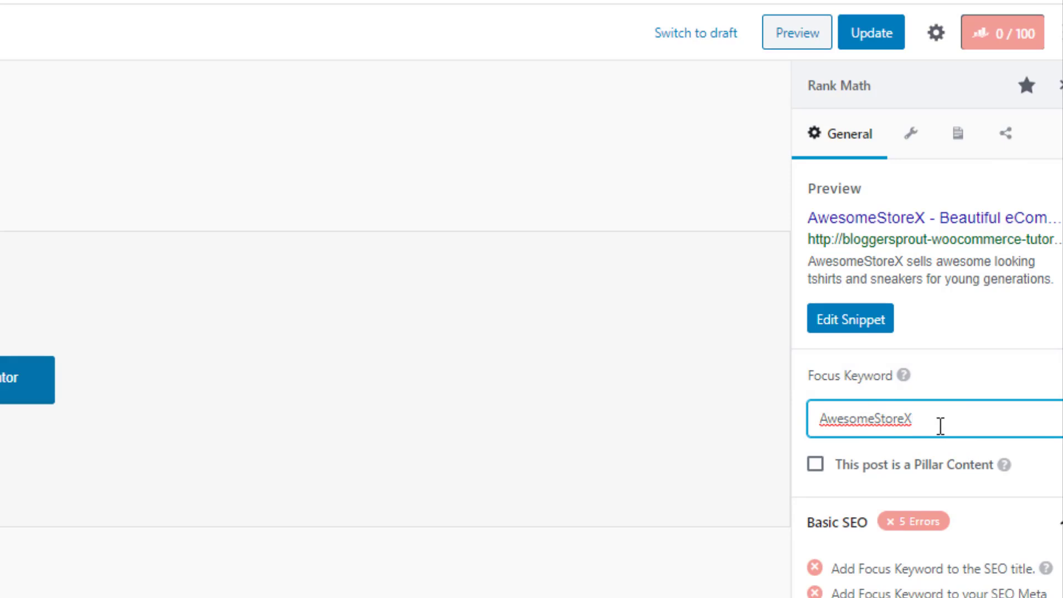
pyautogui.moveTo(923, 419); pyautogui.dragTo(828, 417)
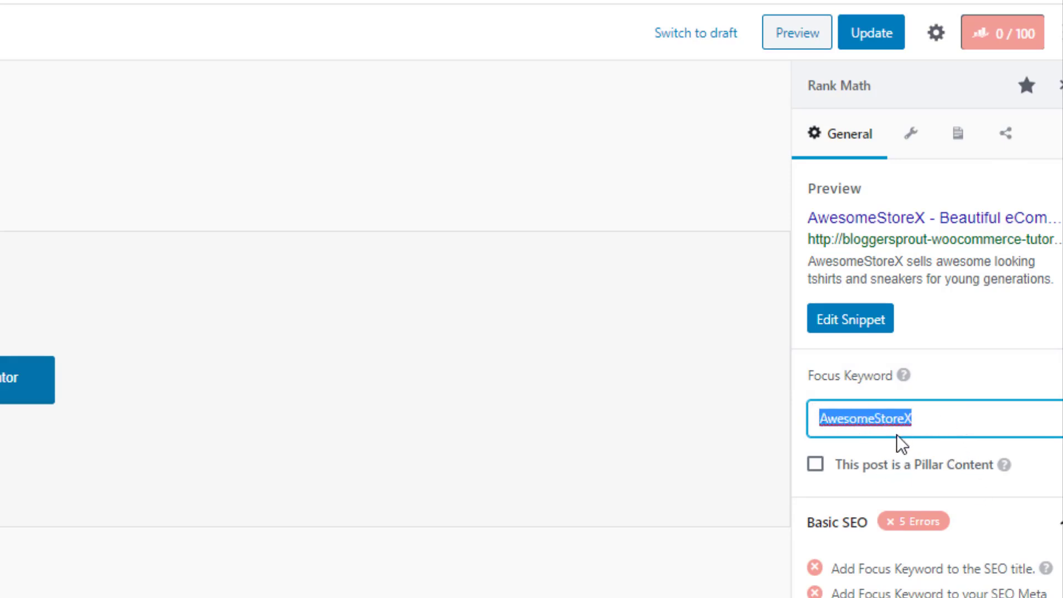
pyautogui.write('Woo')
pyautogui.press('BackSpace')
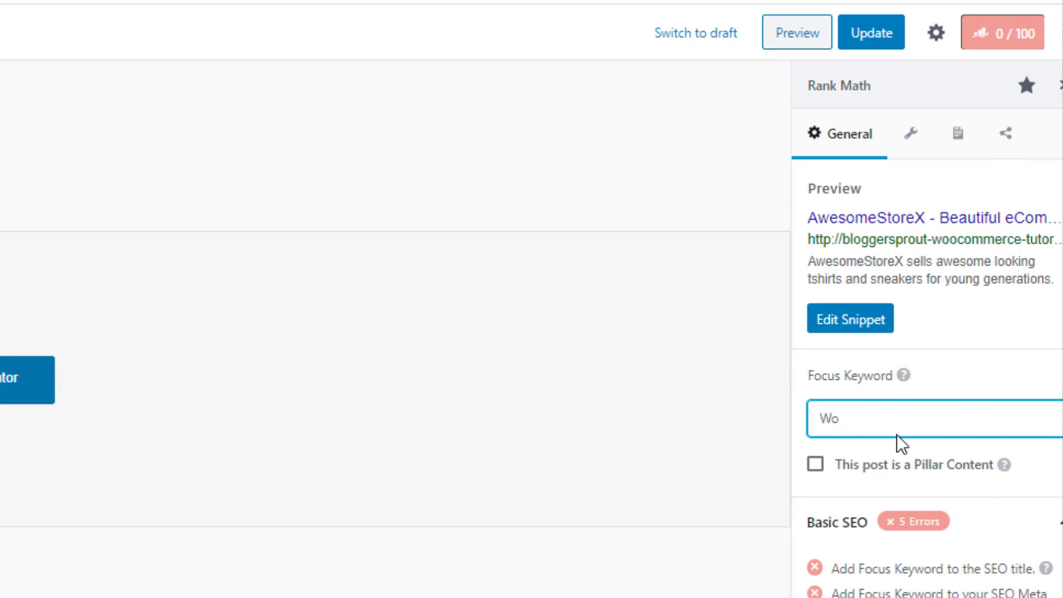
pyautogui.write('ocommerce')
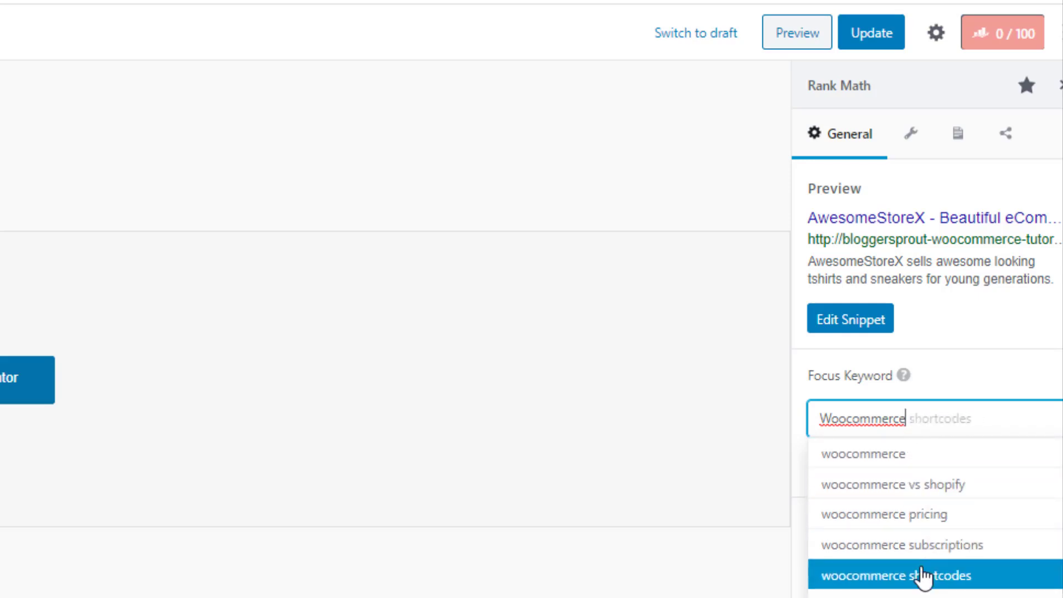
pyautogui.click(875, 457)
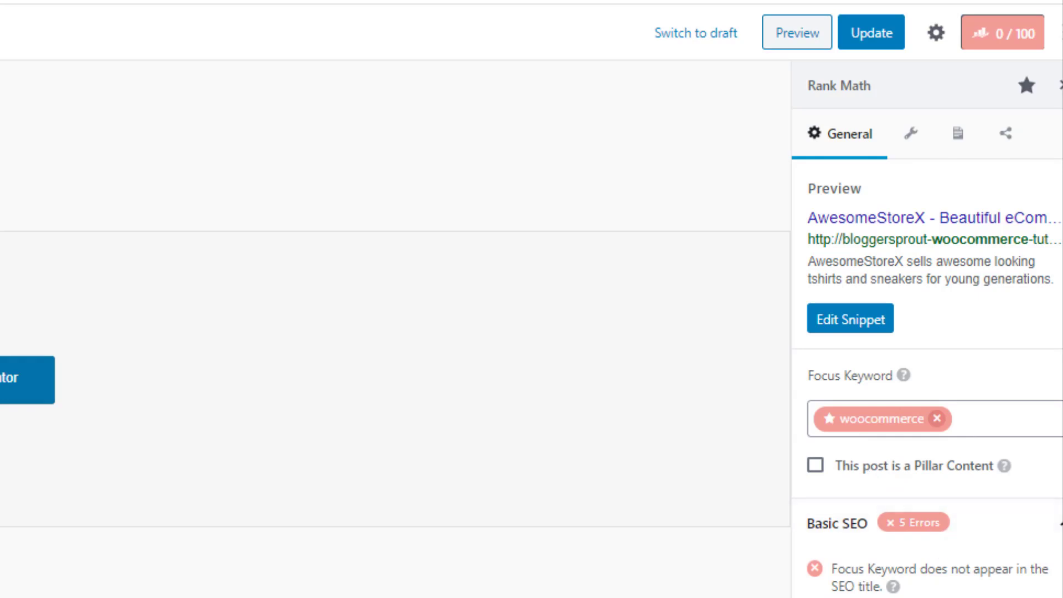
pyautogui.scroll(-2, 895, 537)
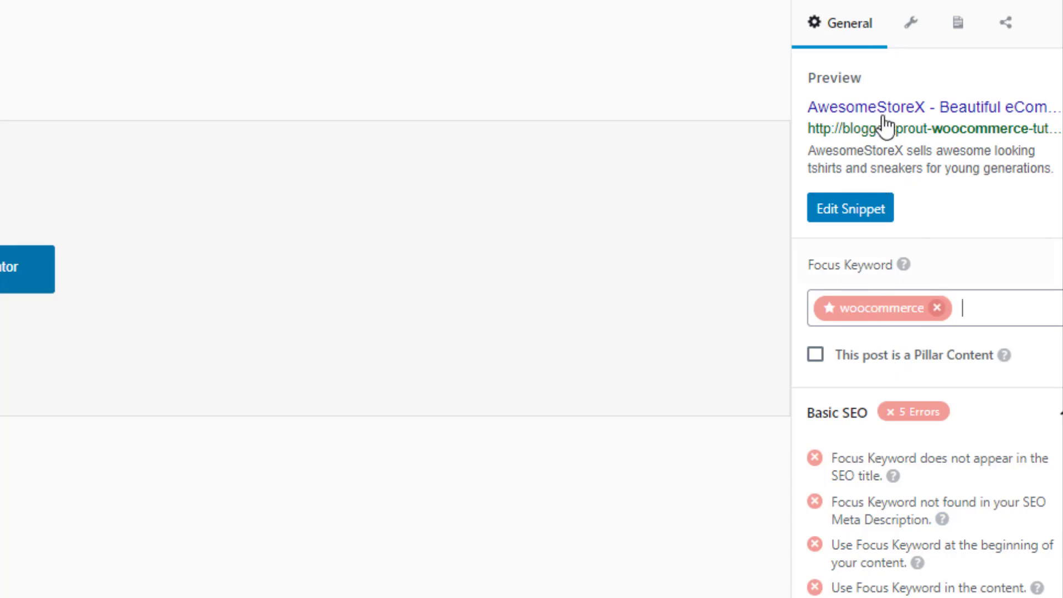
# Save the Home page with Ctrl+S and find section 10, 'Setting up The E-Commerce Plugin'
pyautogui.hotkey('ctrl', 's')
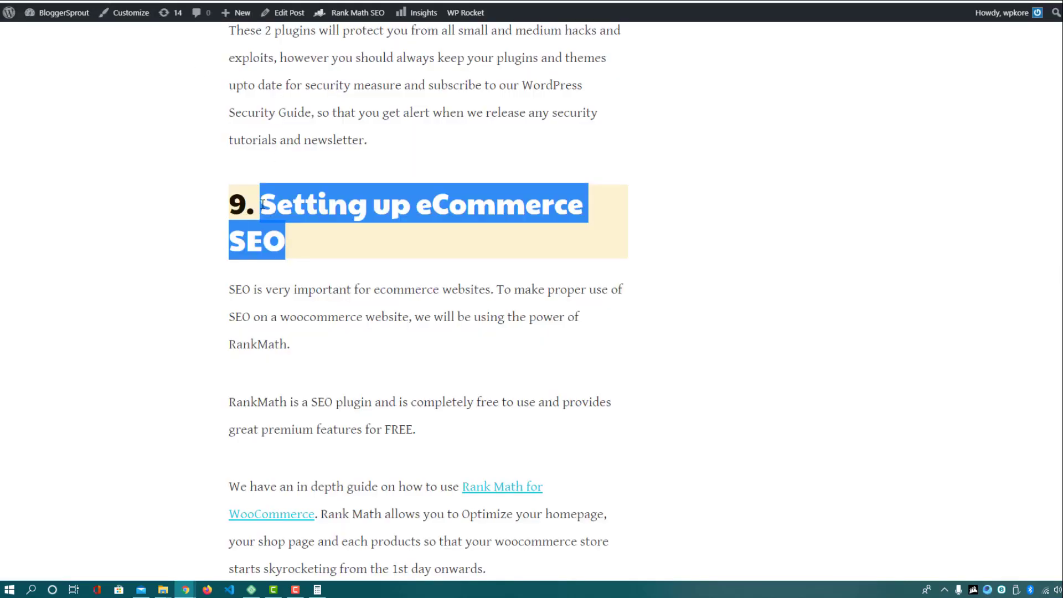
pyautogui.scroll(-10, 469, 216)
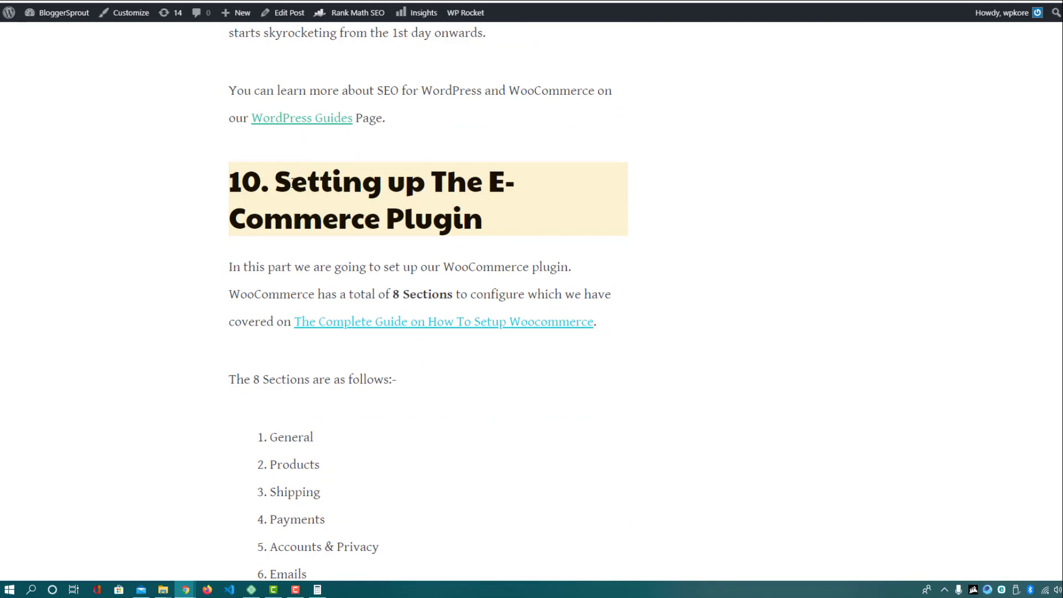
pyautogui.moveTo(275, 183); pyautogui.dragTo(507, 221)
pyautogui.click(263, 47)
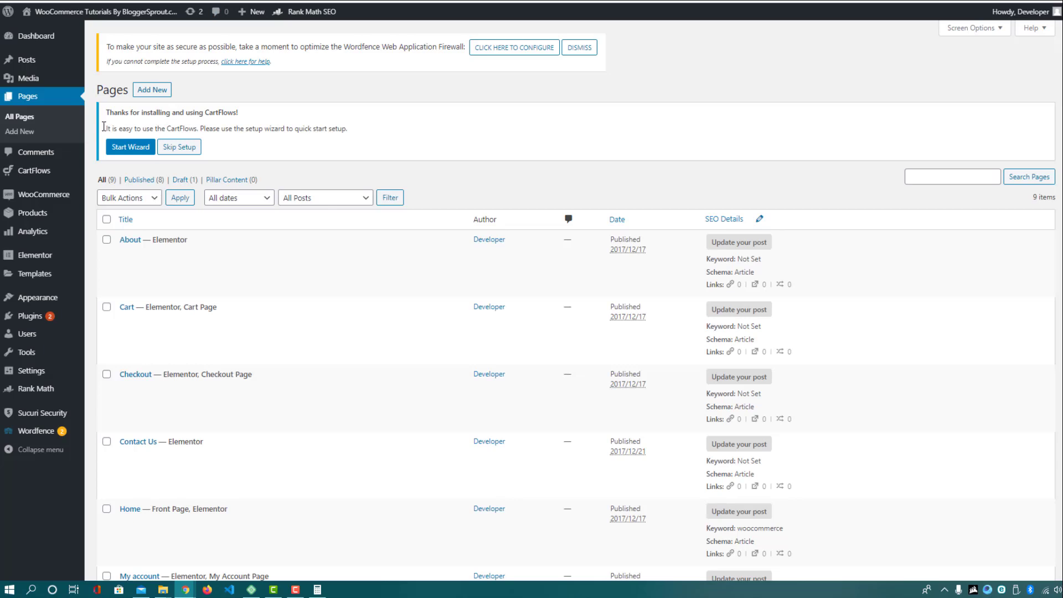
# From the Dashboard, run the setup wizard offered in the Welcome to WooCommerce notice
pyautogui.click(36, 39)
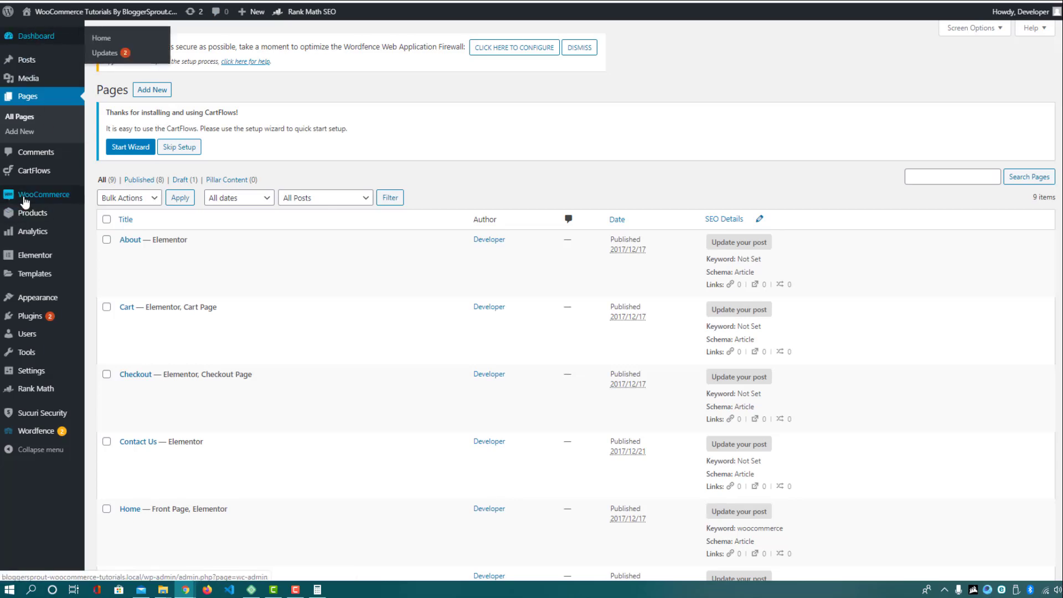
pyautogui.moveTo(25, 195)
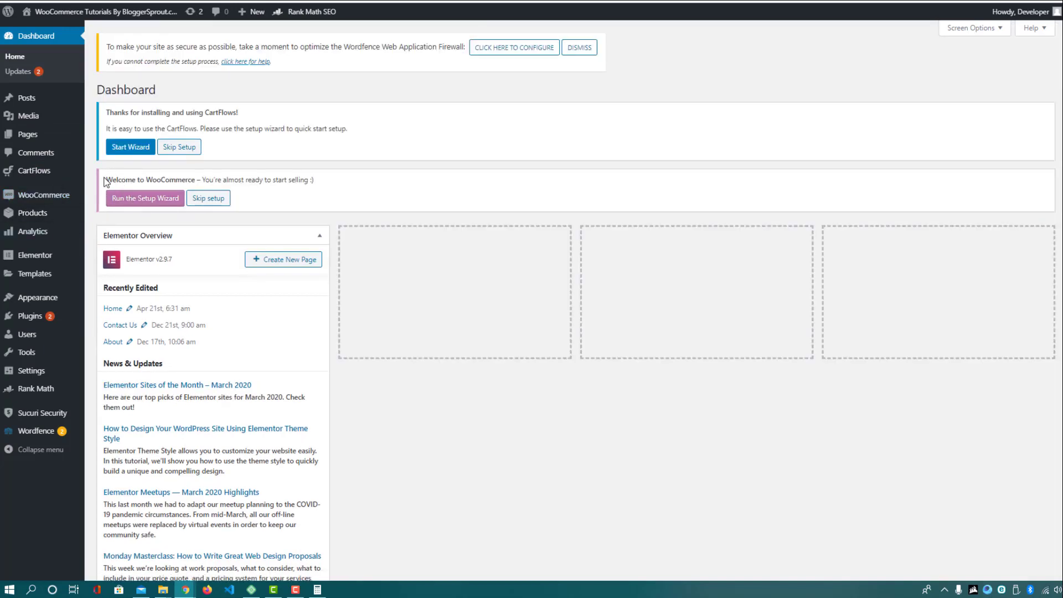
pyautogui.moveTo(105, 180); pyautogui.dragTo(195, 176)
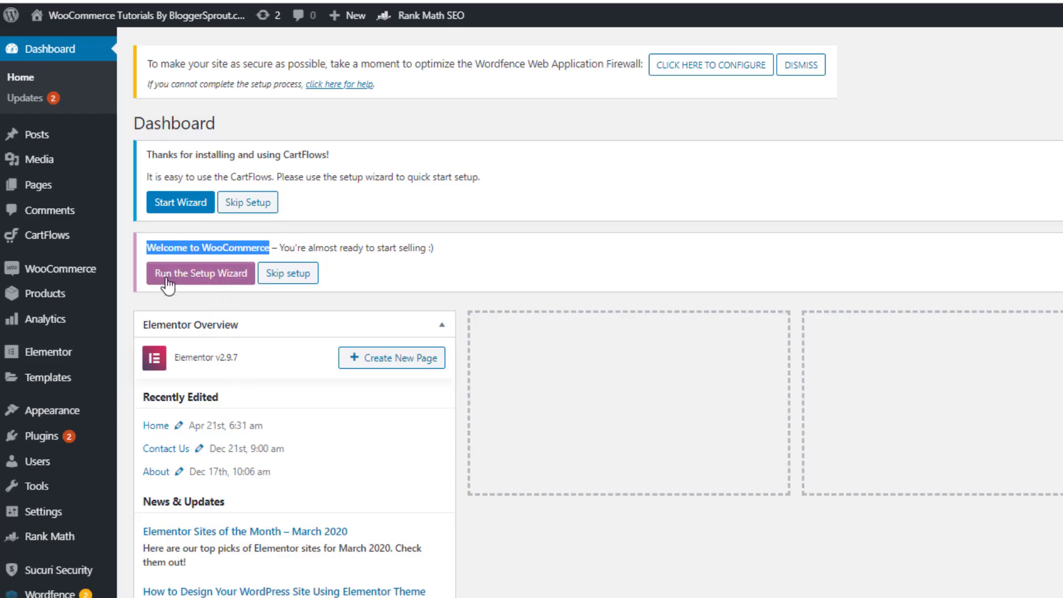
pyautogui.click(227, 287)
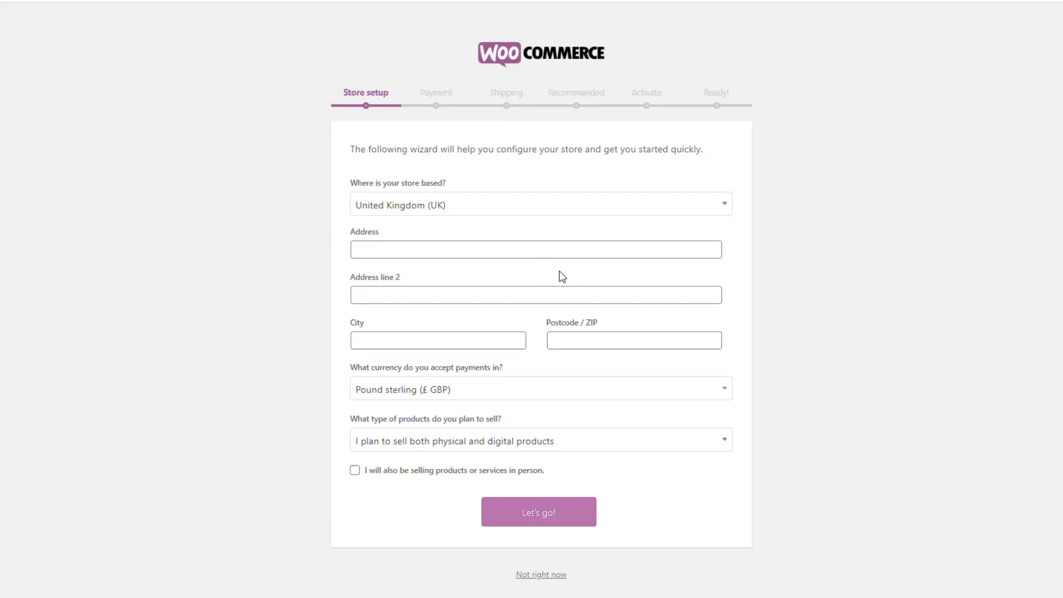
# Choose the store country and fill the address fields from a saved entry
pyautogui.click(397, 210)
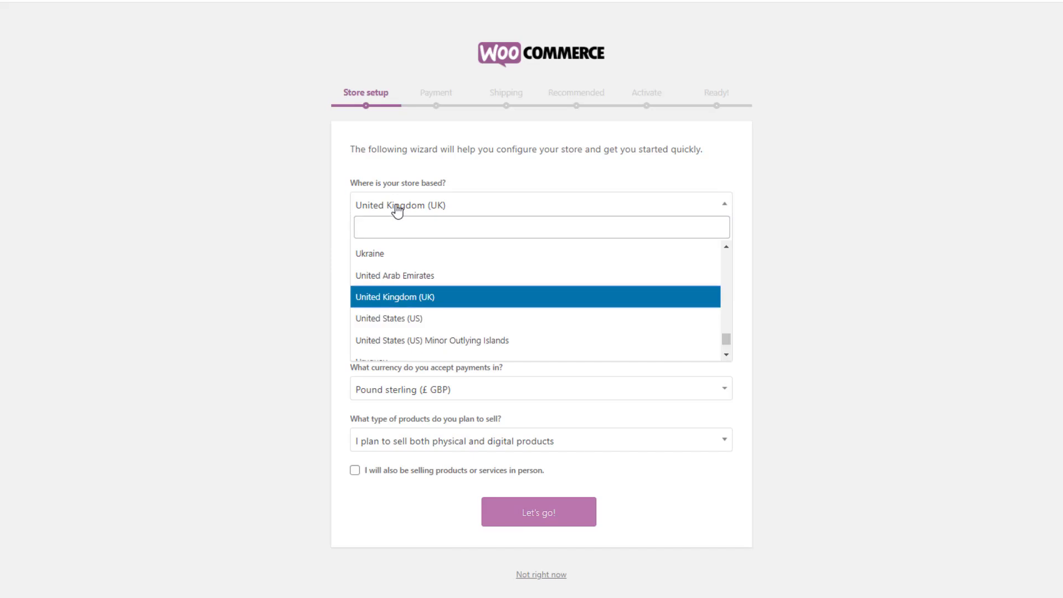
pyautogui.click(418, 318)
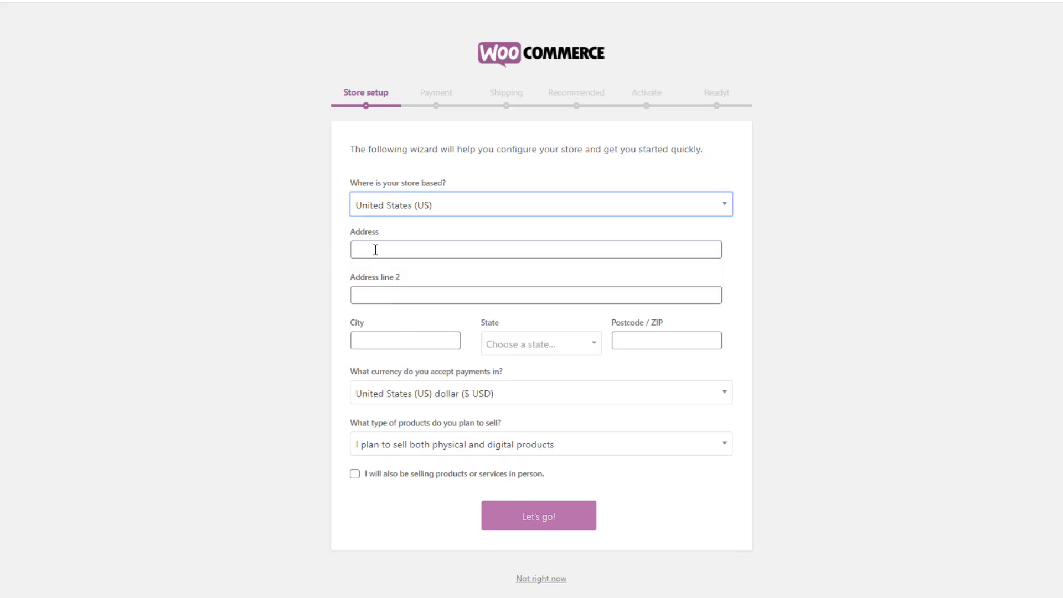
pyautogui.click(352, 249)
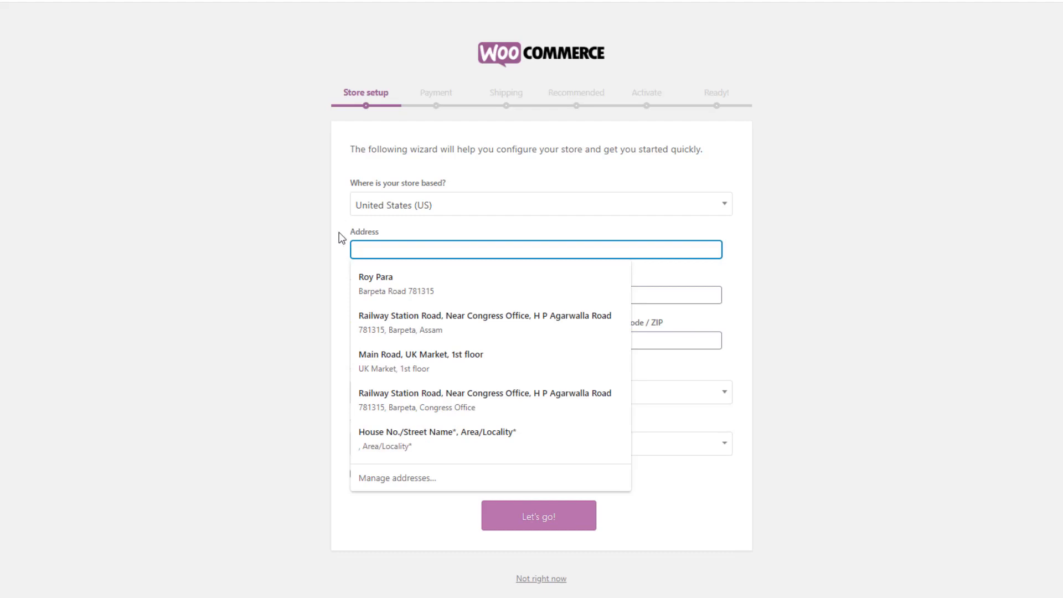
pyautogui.click(341, 238)
pyautogui.click(365, 244)
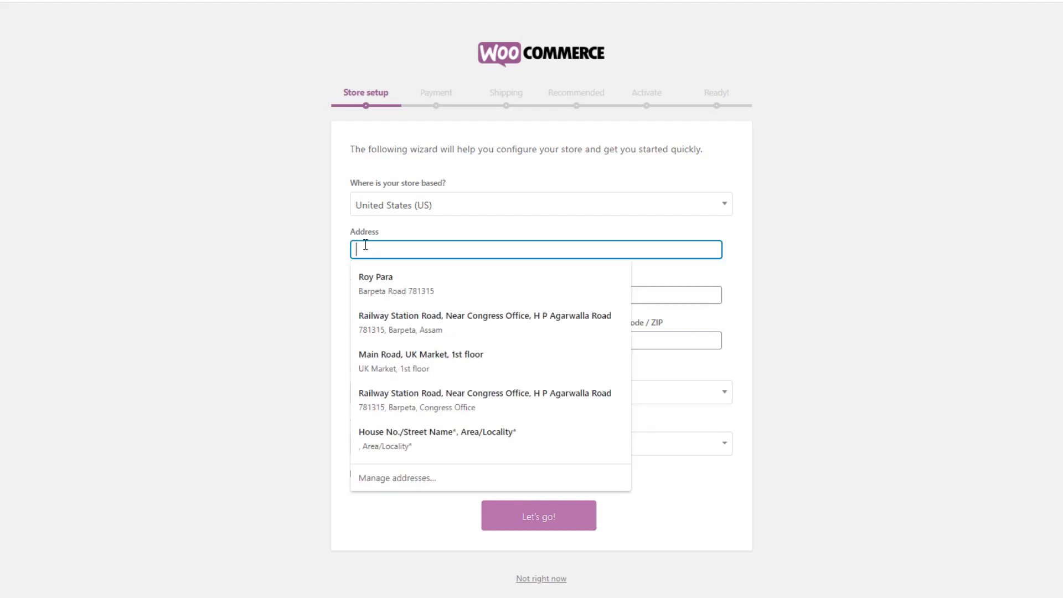
pyautogui.click(421, 443)
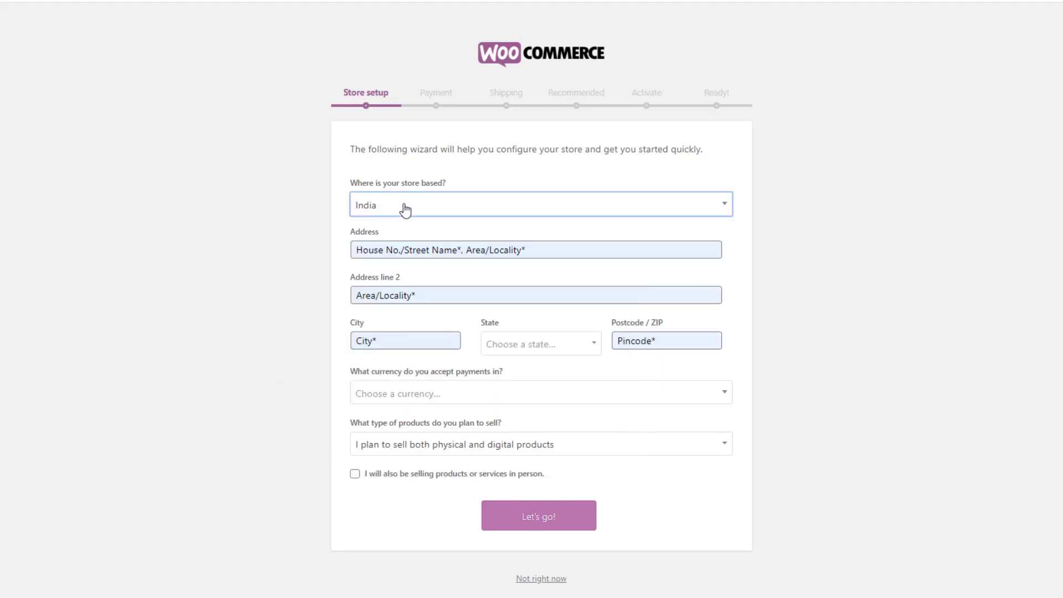
# Set state to Assam, currency to US dollar, physical products only, and submit store setup
pyautogui.click(508, 344)
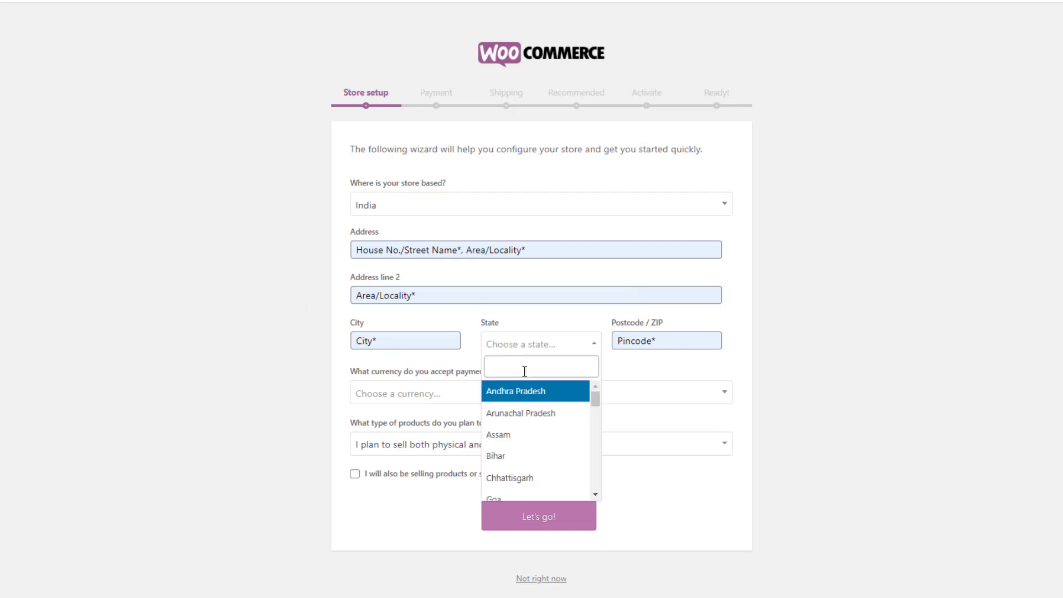
pyautogui.click(522, 437)
pyautogui.click(382, 403)
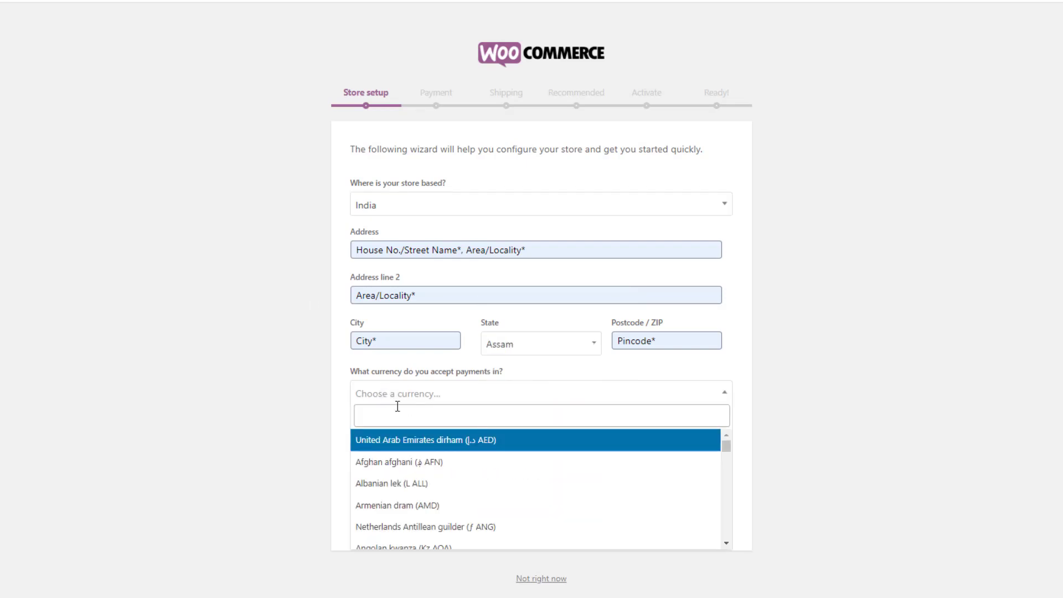
pyautogui.write('usd')
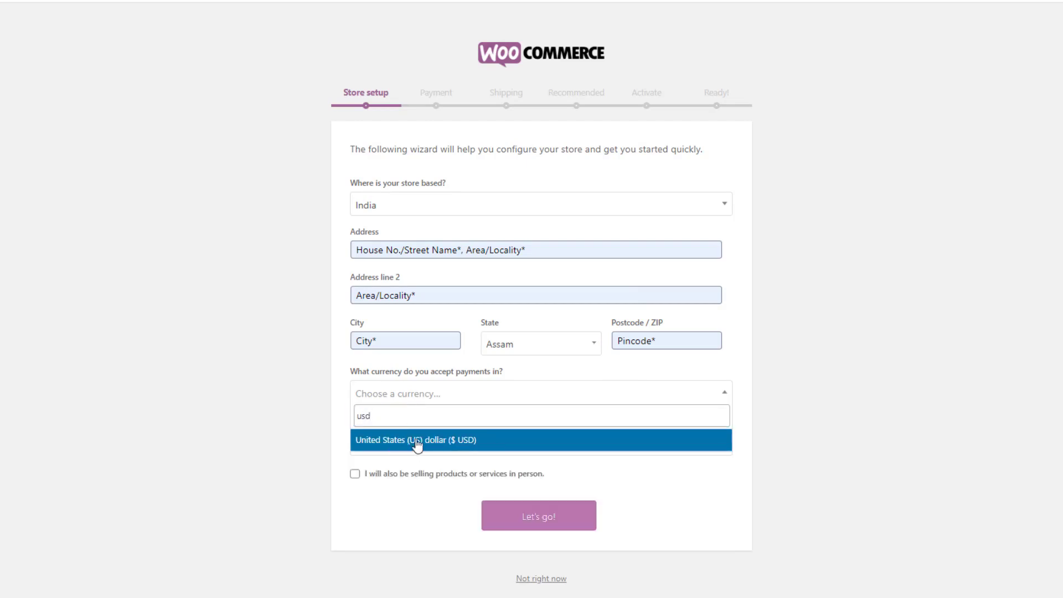
pyautogui.click(459, 449)
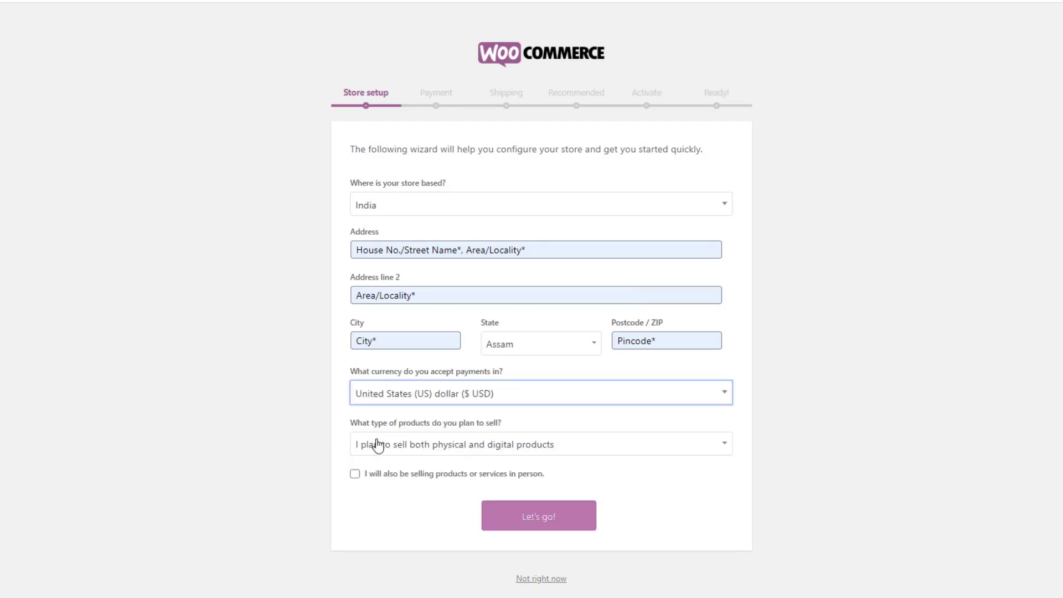
pyautogui.click(451, 448)
pyautogui.click(420, 486)
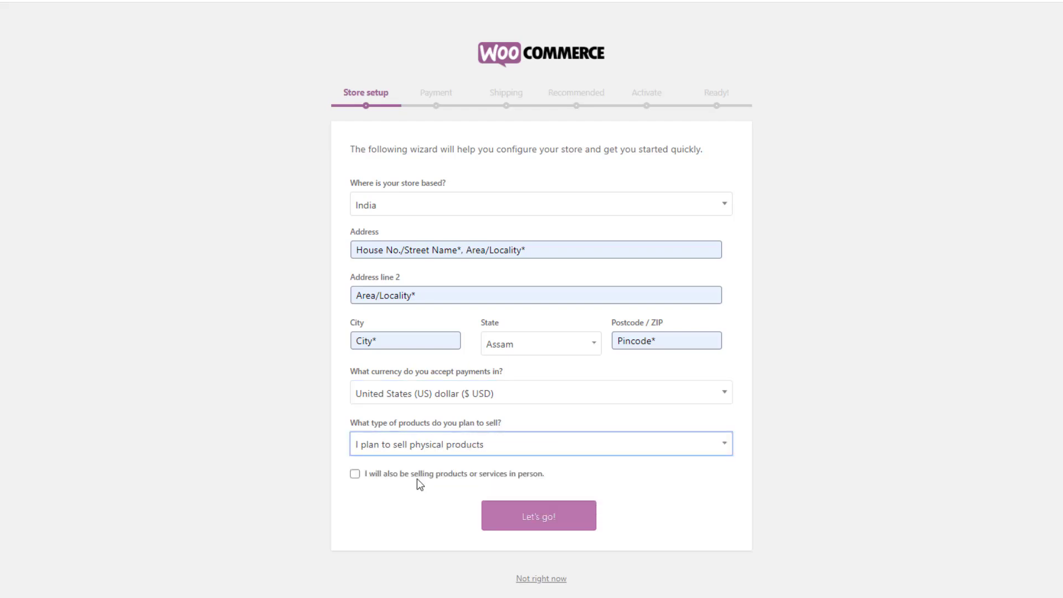
pyautogui.click(549, 524)
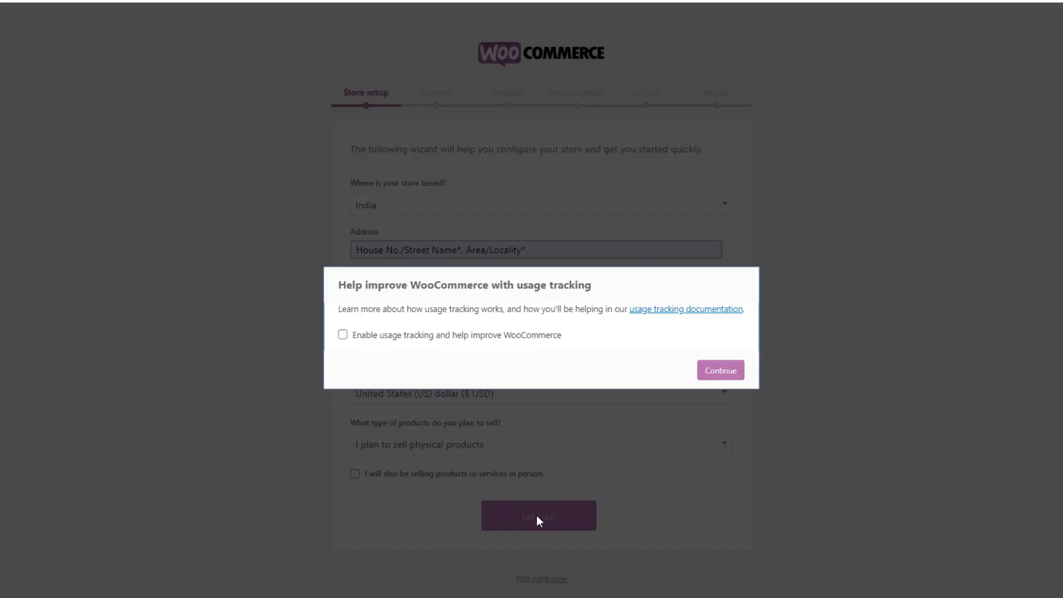
# Continue past the usage-tracking prompt with tracking left off
pyautogui.click(730, 375)
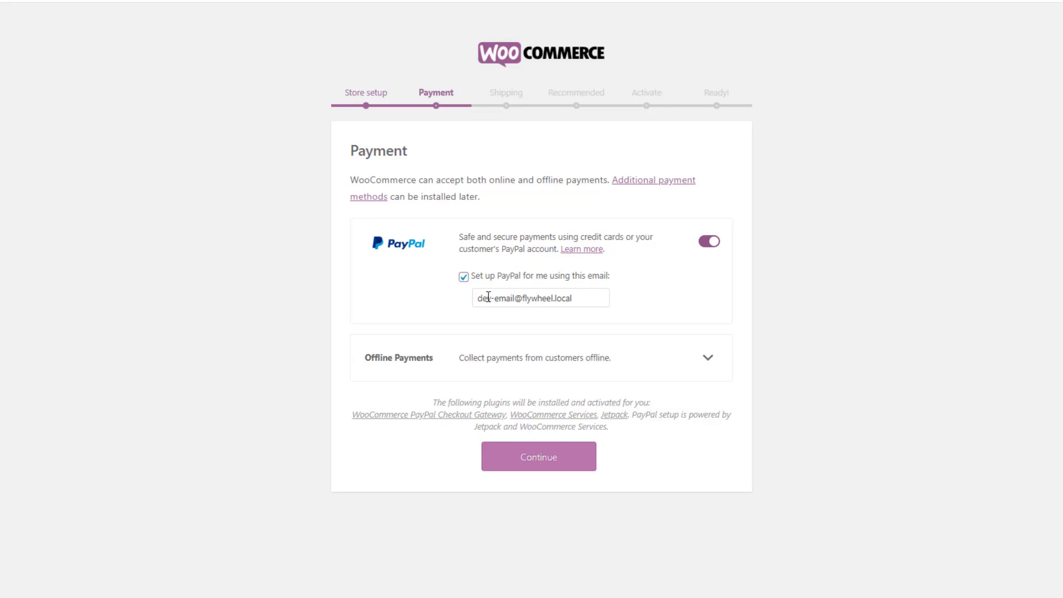
# Confirm the PayPal setup email address and continue from Payment to Shipping
pyautogui.moveTo(480, 298); pyautogui.dragTo(601, 298)
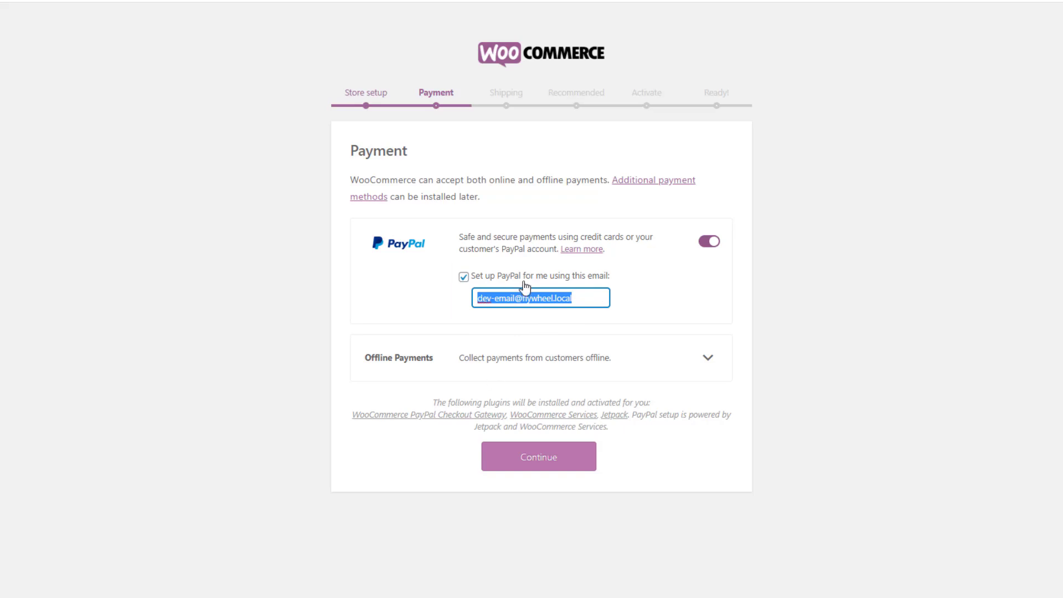
pyautogui.click(548, 460)
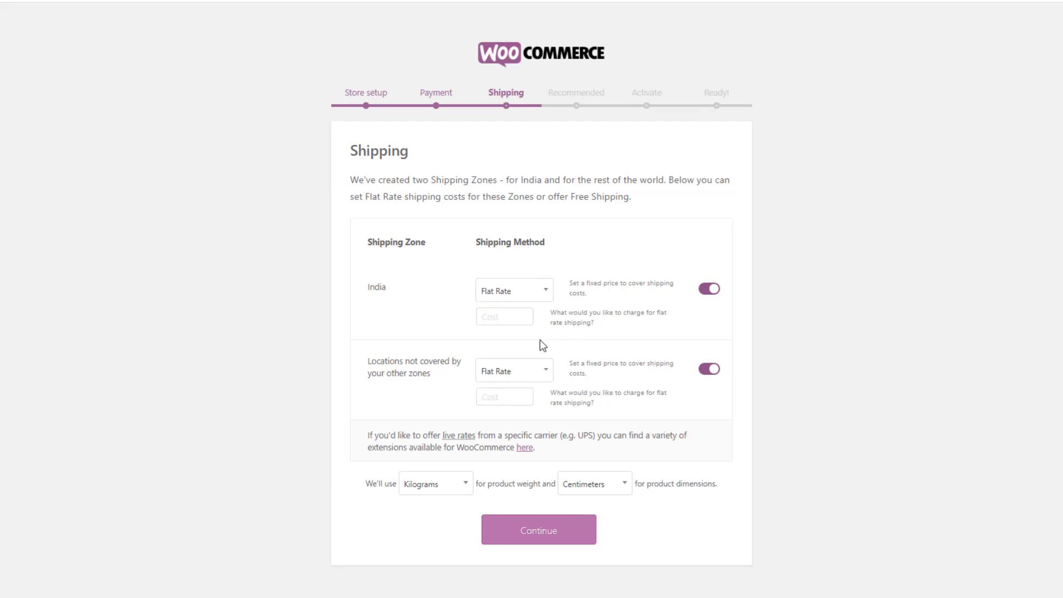
# Set flat-rate shipping to 60 for India and 120 for all other locations
pyautogui.click(494, 316)
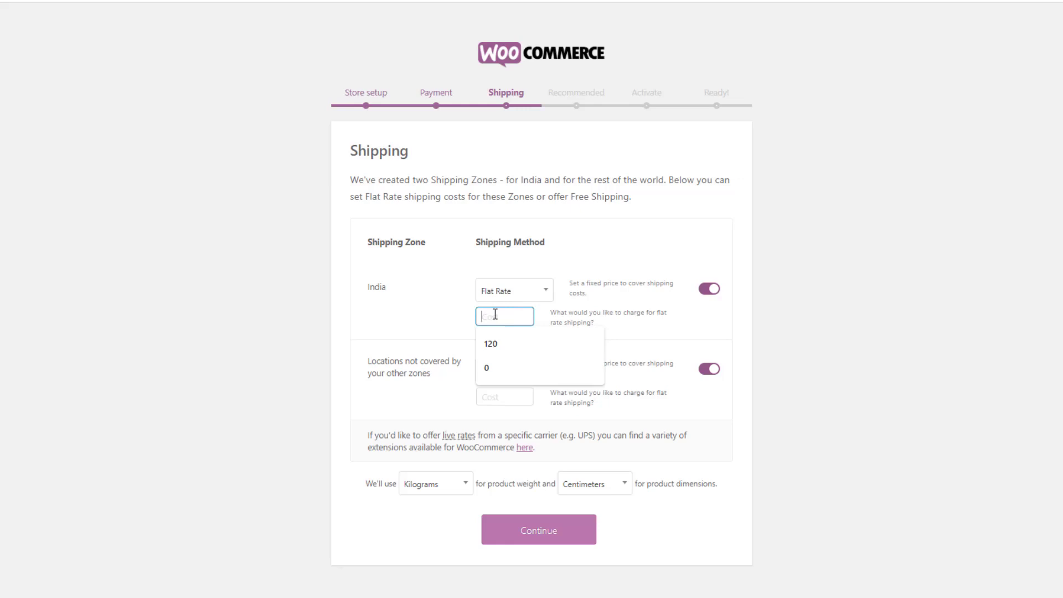
pyautogui.write('60')
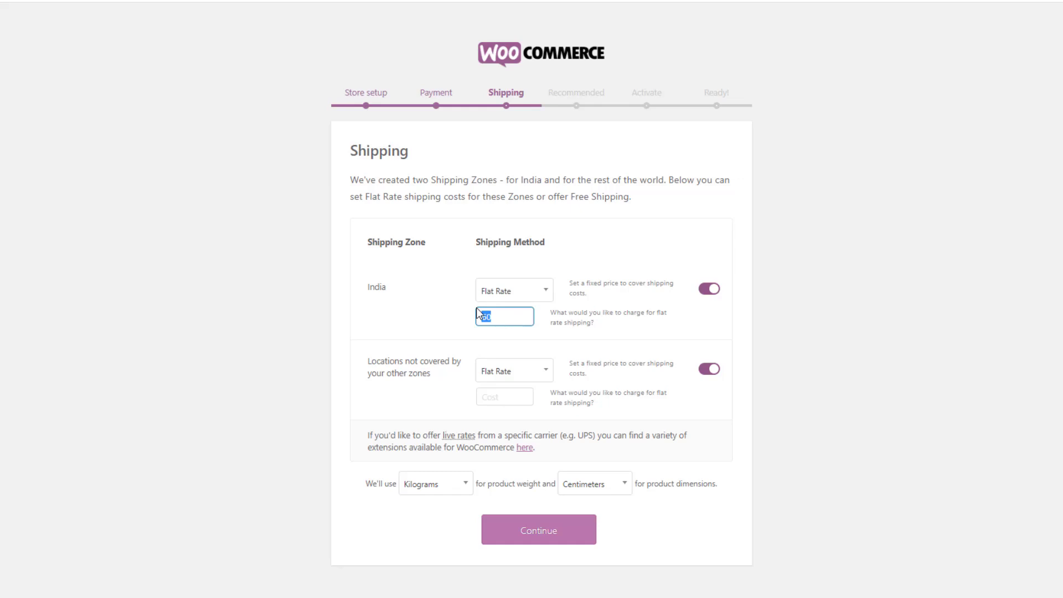
pyautogui.click(505, 313)
pyautogui.click(403, 360)
pyautogui.moveTo(402, 360); pyautogui.dragTo(445, 378)
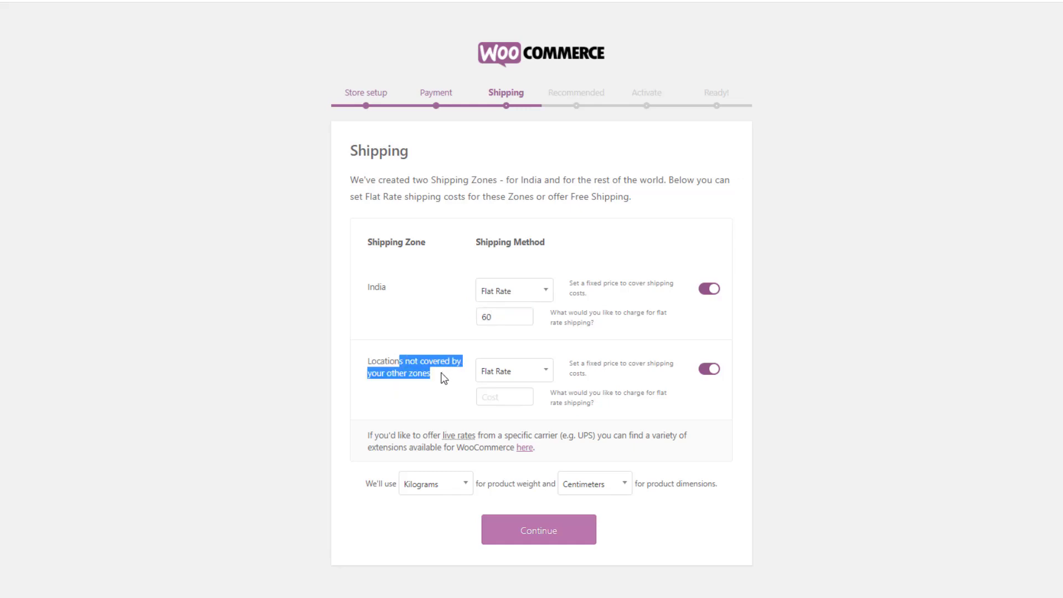
pyautogui.click(504, 394)
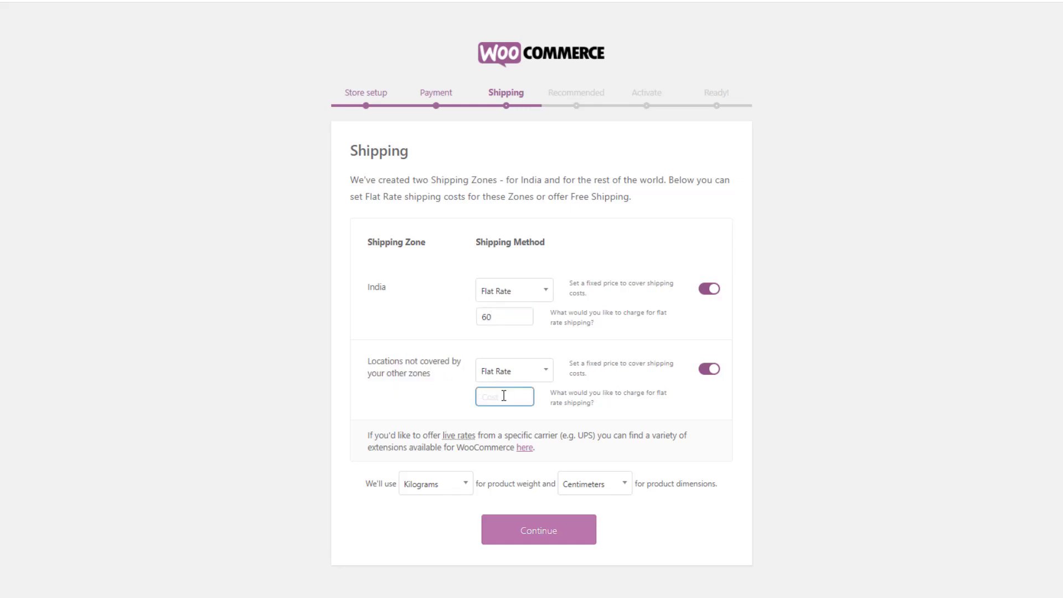
pyautogui.write('120')
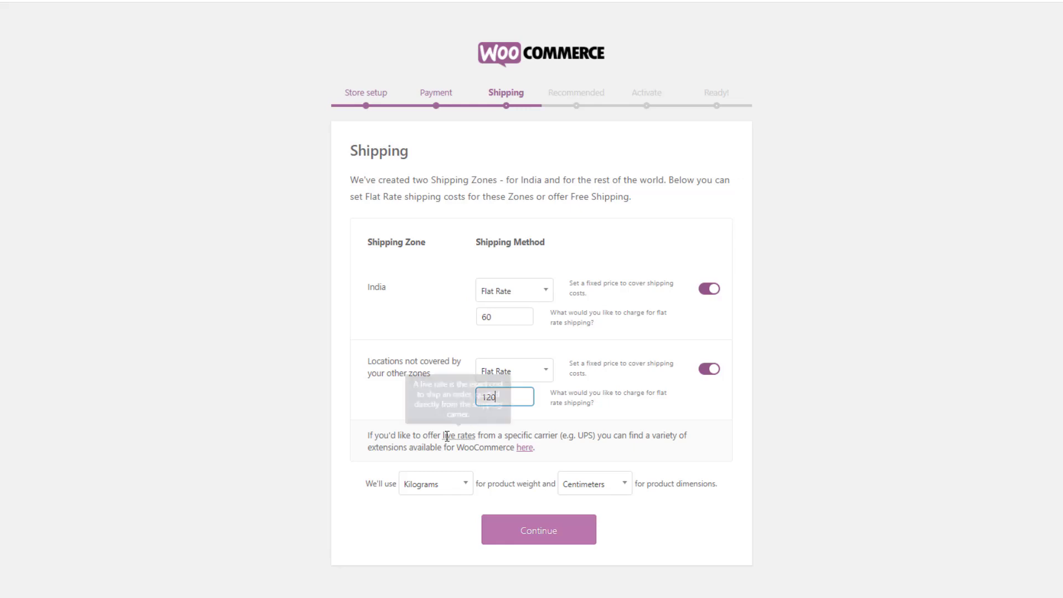
# Keep kilograms as the weight unit and continue to the recommendations step
pyautogui.click(414, 489)
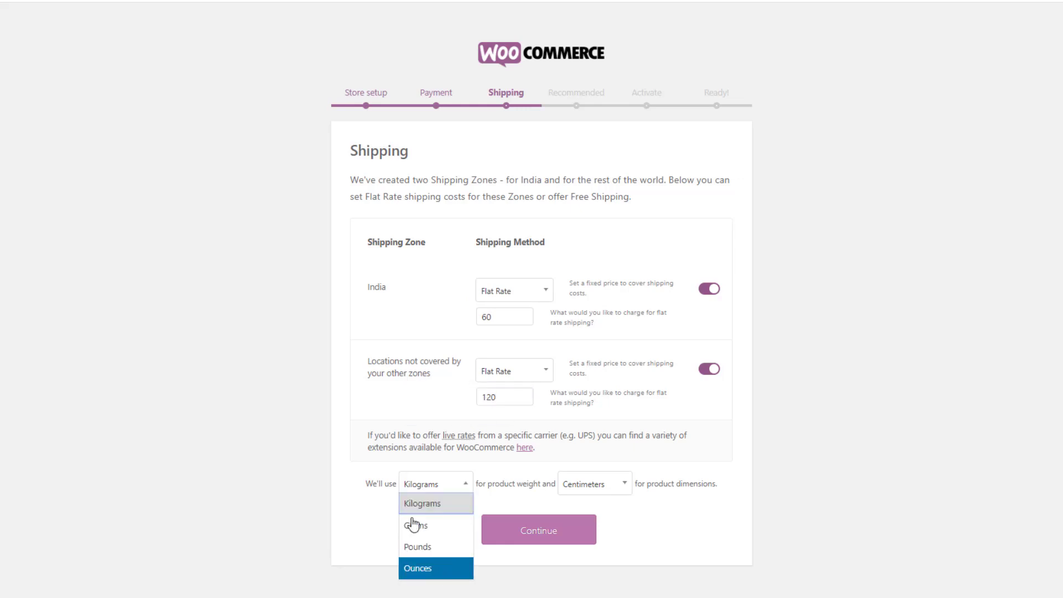
pyautogui.click(363, 511)
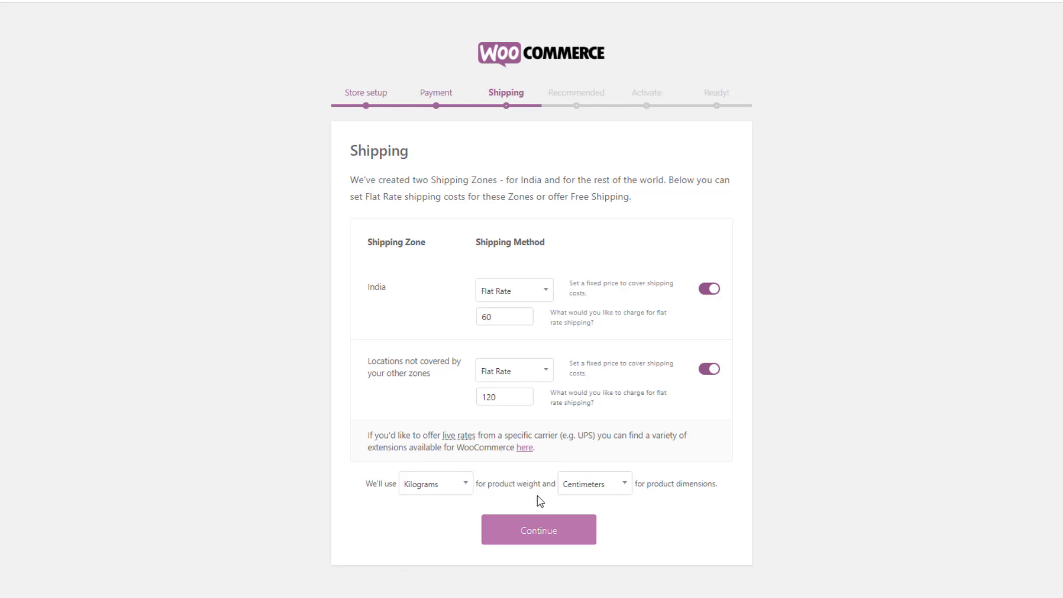
pyautogui.click(547, 535)
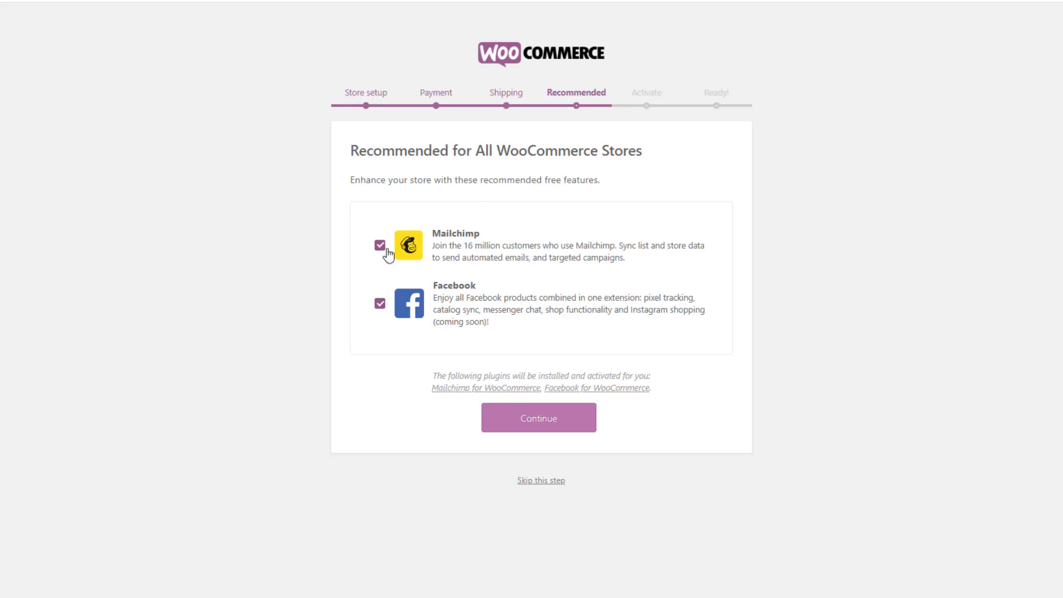
# Accept the recommended Mailchimp and Facebook plugins and continue to the Jetpack step
pyautogui.click(509, 422)
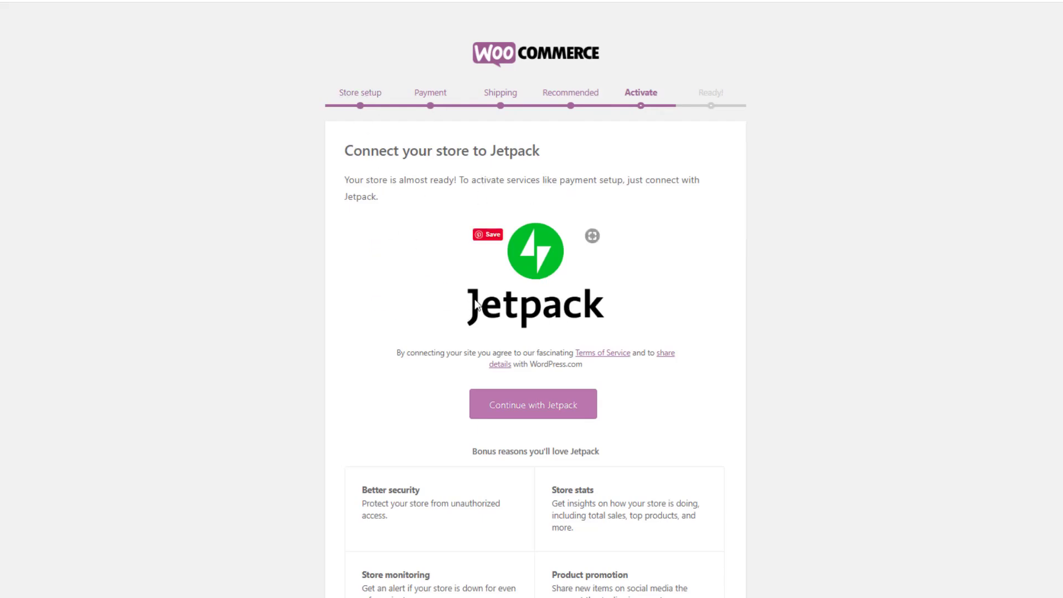
# Go past the Jetpack page to the 'You're ready to start selling!' screen
pyautogui.scroll(-1, 617, 323)
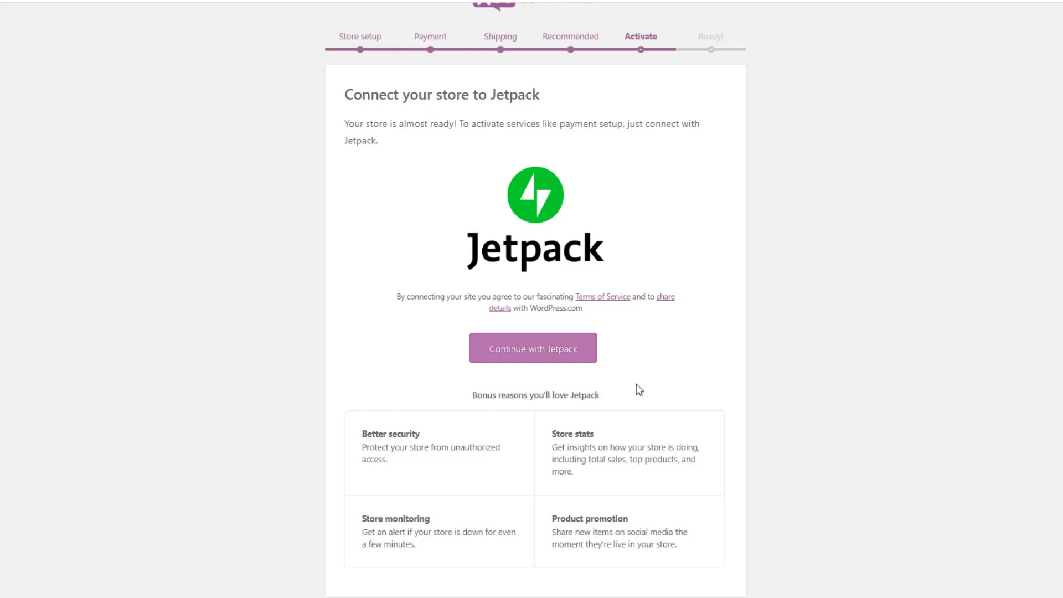
pyautogui.moveTo(552, 434); pyautogui.dragTo(594, 435)
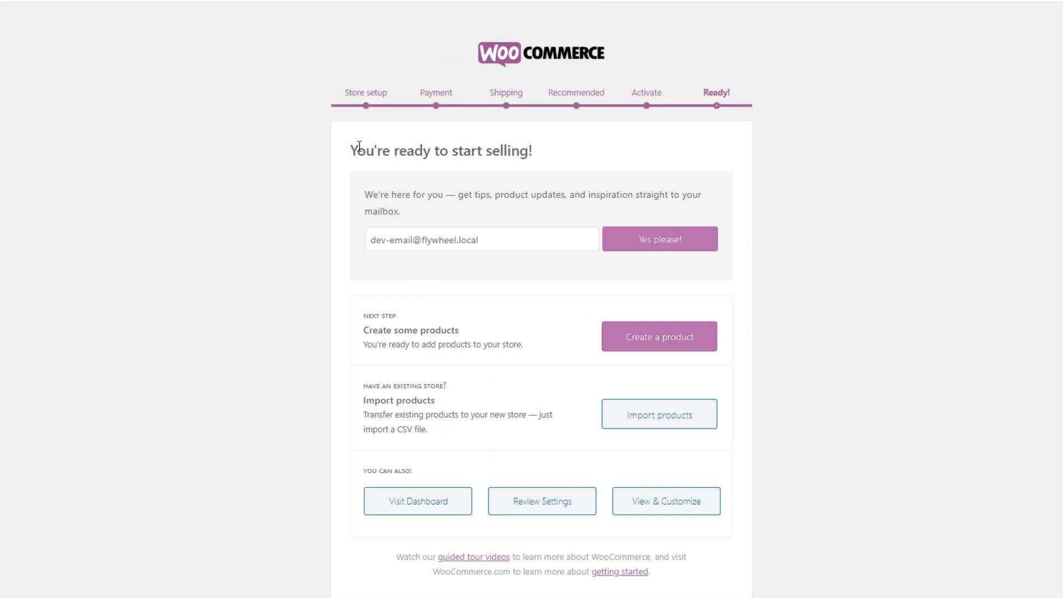
pyautogui.moveTo(360, 146); pyautogui.dragTo(553, 161)
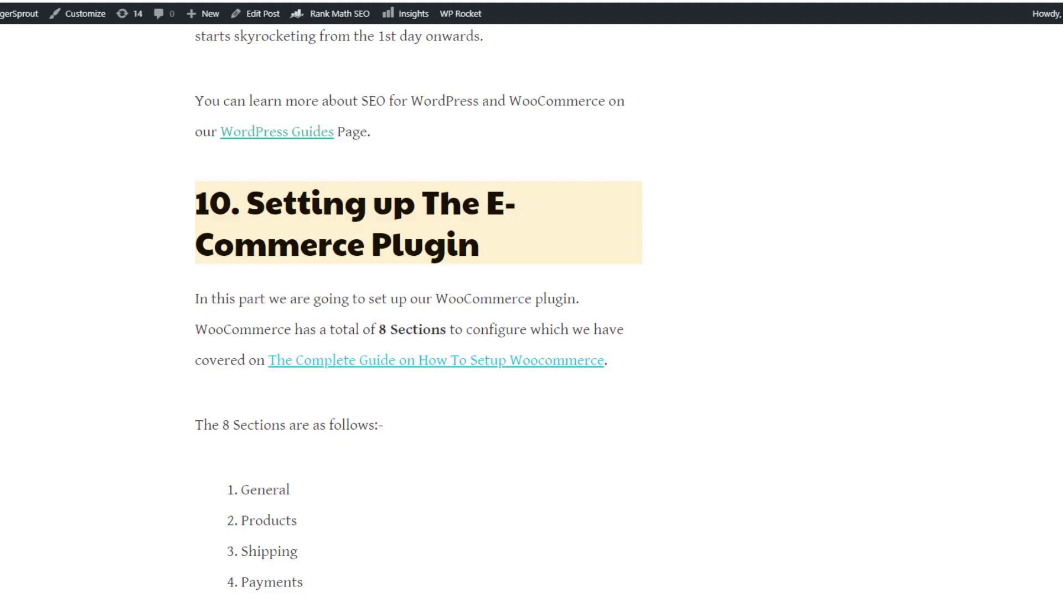
# Read through the guide's eight WooCommerce settings sections and its first-time activation note
pyautogui.scroll(-2, 289, 252)
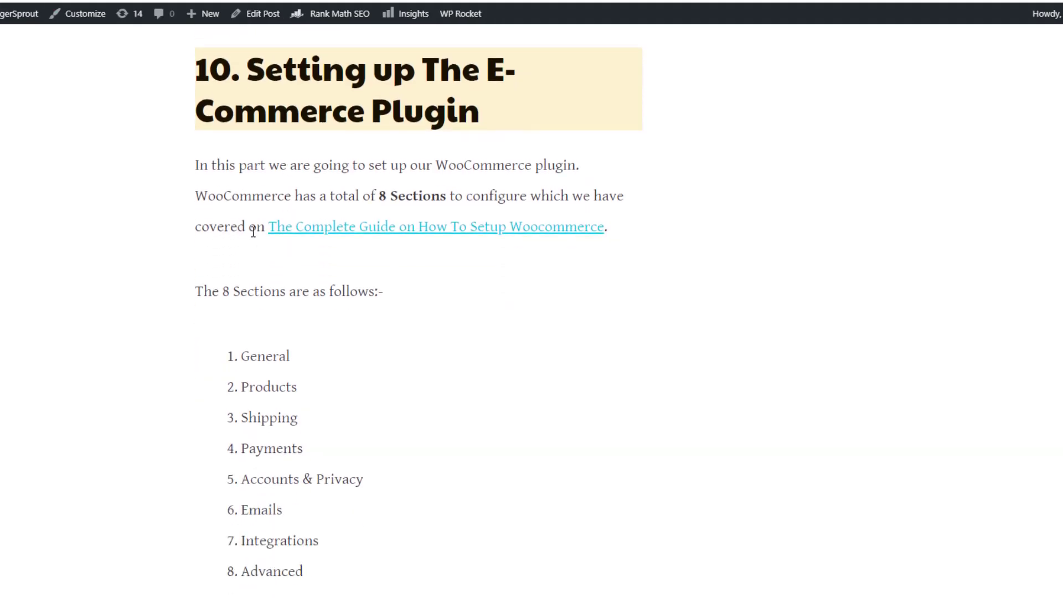
pyautogui.moveTo(249, 356); pyautogui.dragTo(325, 569)
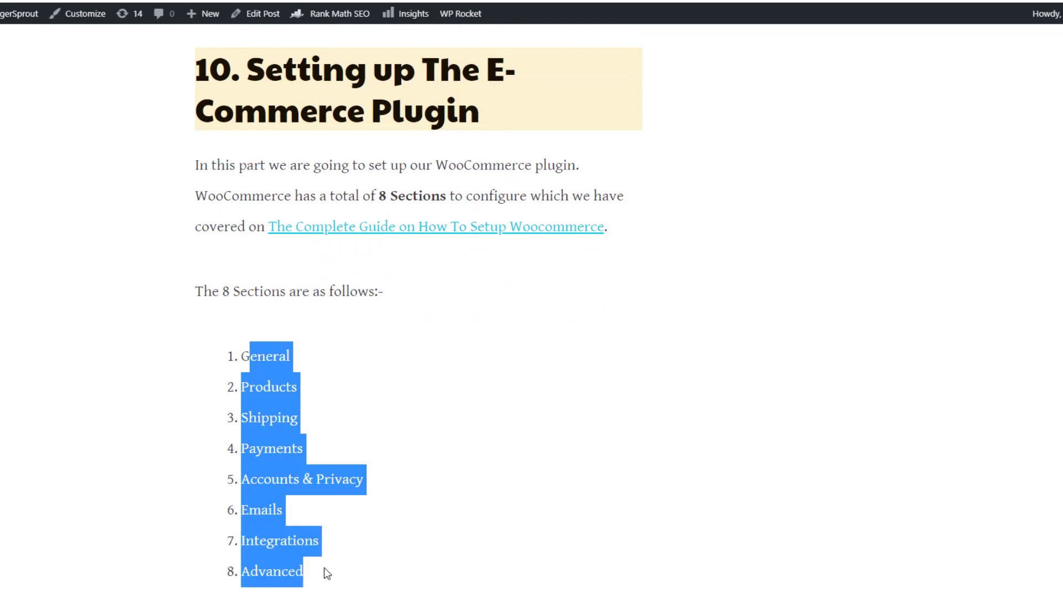
pyautogui.scroll(-6, 336, 335)
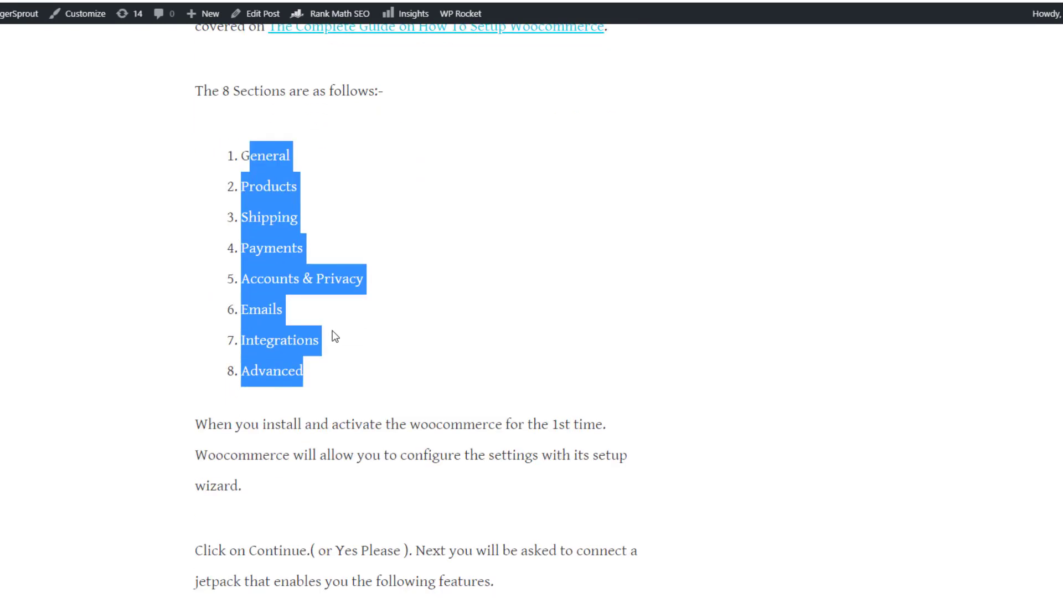
pyautogui.moveTo(217, 223); pyautogui.dragTo(576, 228)
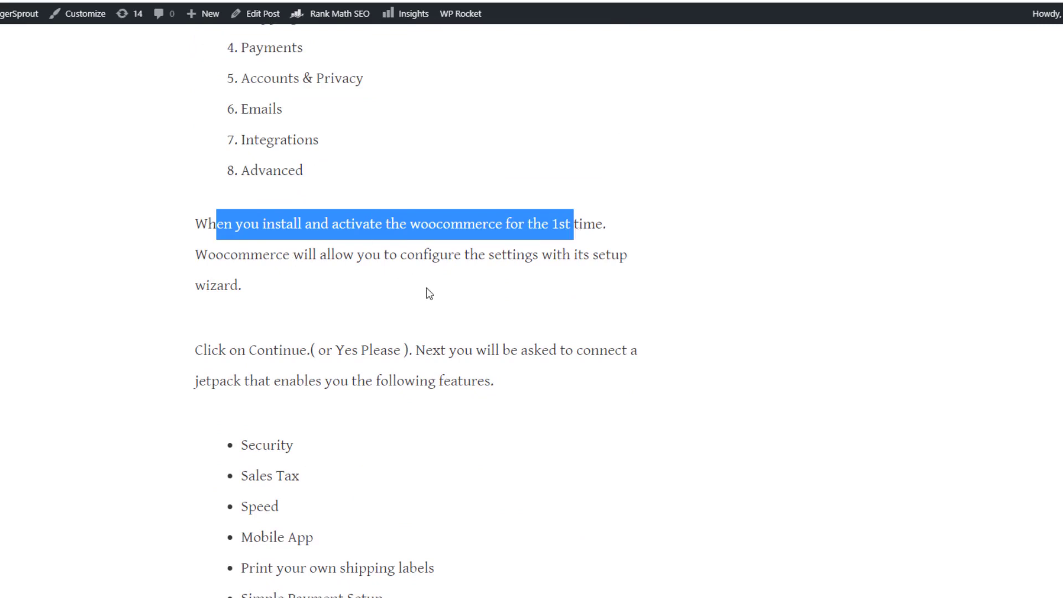
pyautogui.scroll(-3, 288, 199)
pyautogui.scroll(-4, 277, 238)
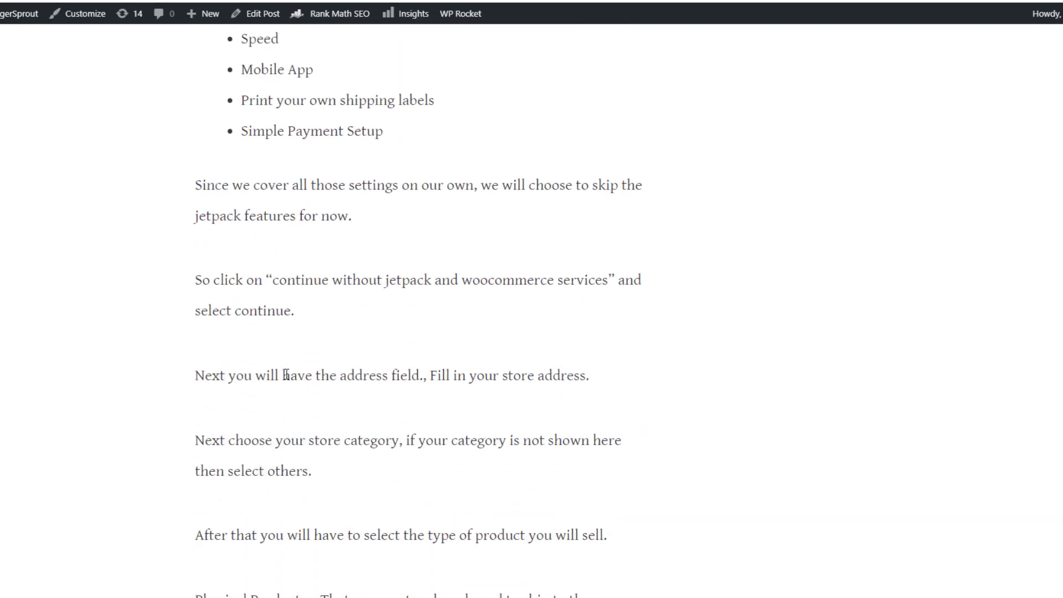
pyautogui.scroll(-8, 286, 376)
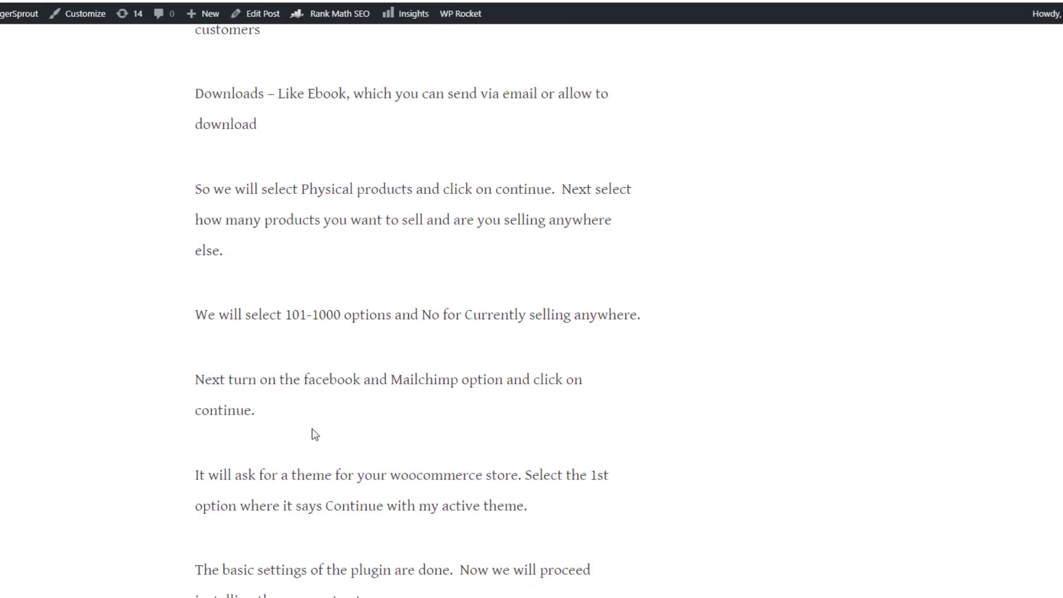
pyautogui.scroll(-4, 315, 434)
pyautogui.scroll(3, 315, 427)
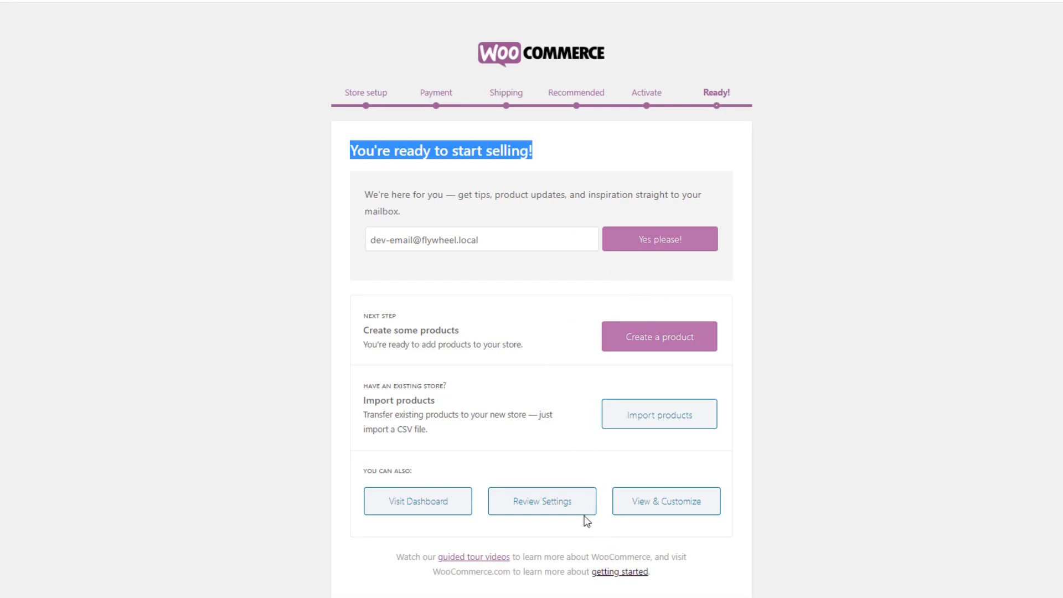
# Leave the wizard for the admin Dashboard and show the WooCommerce sidebar flyout
pyautogui.click(421, 510)
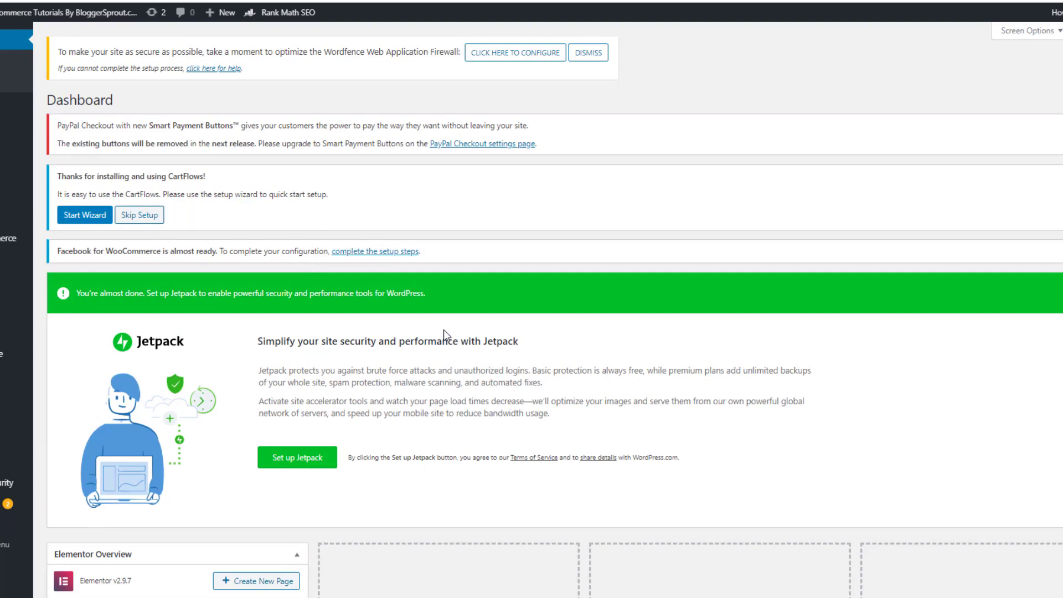
pyautogui.moveTo(1, 239)
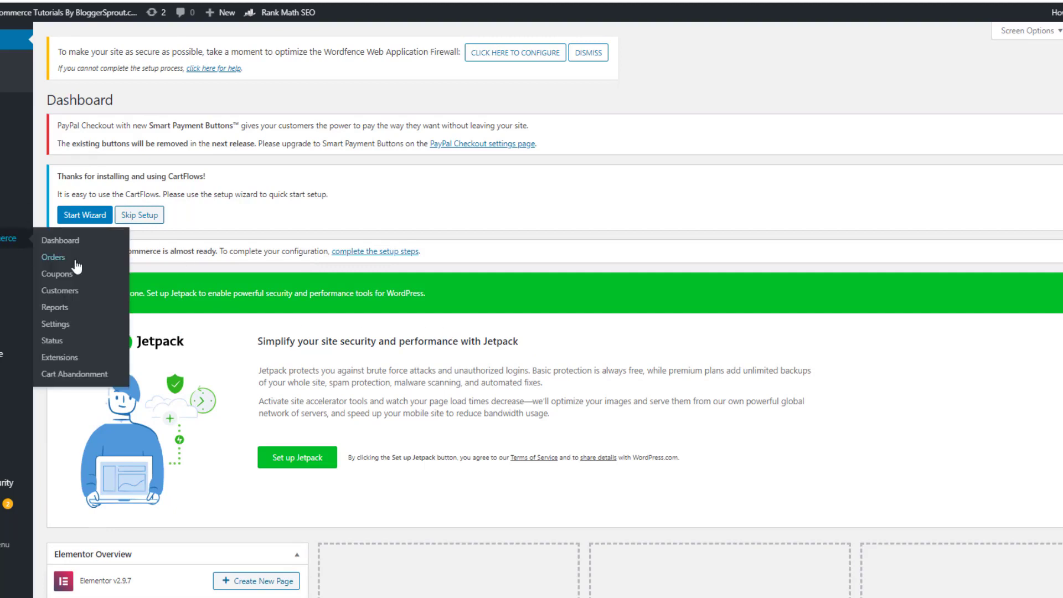
# In General settings, try selling only to United States, then remove it again
pyautogui.click(56, 326)
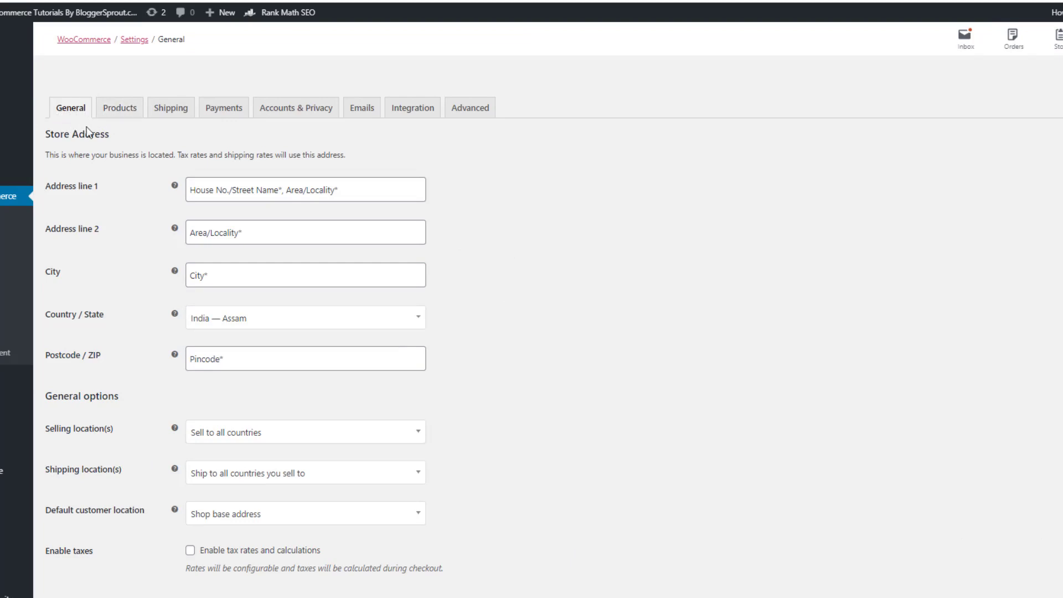
pyautogui.scroll(-3, 407, 282)
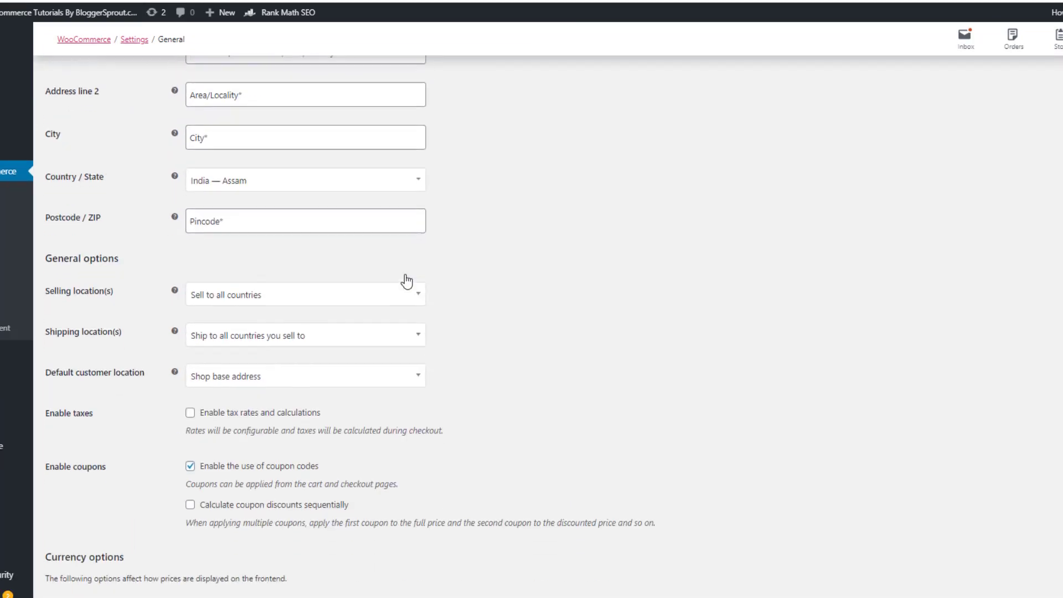
pyautogui.scroll(-1, 407, 281)
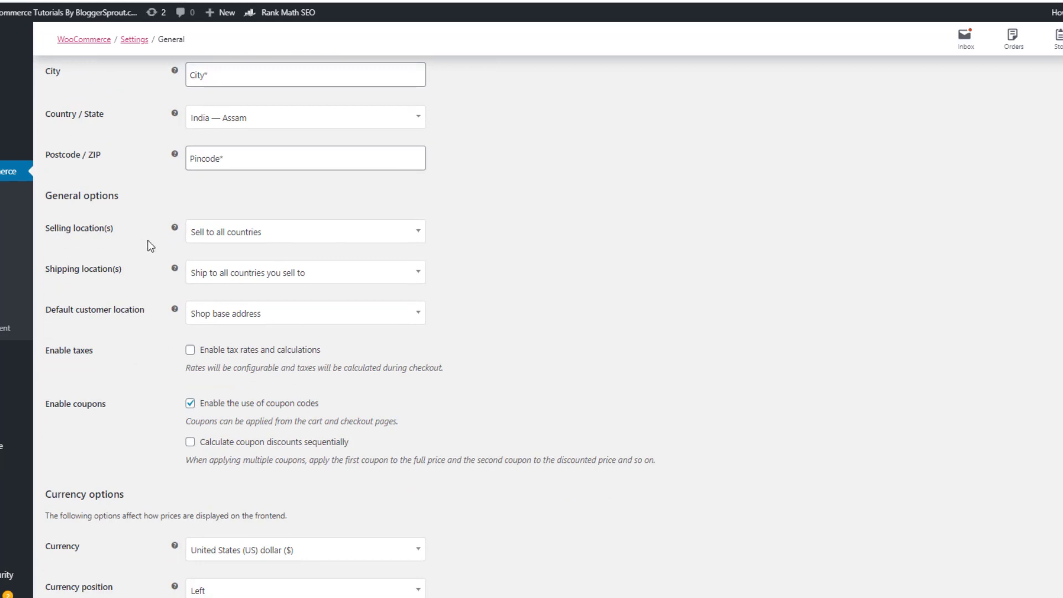
pyautogui.click(258, 237)
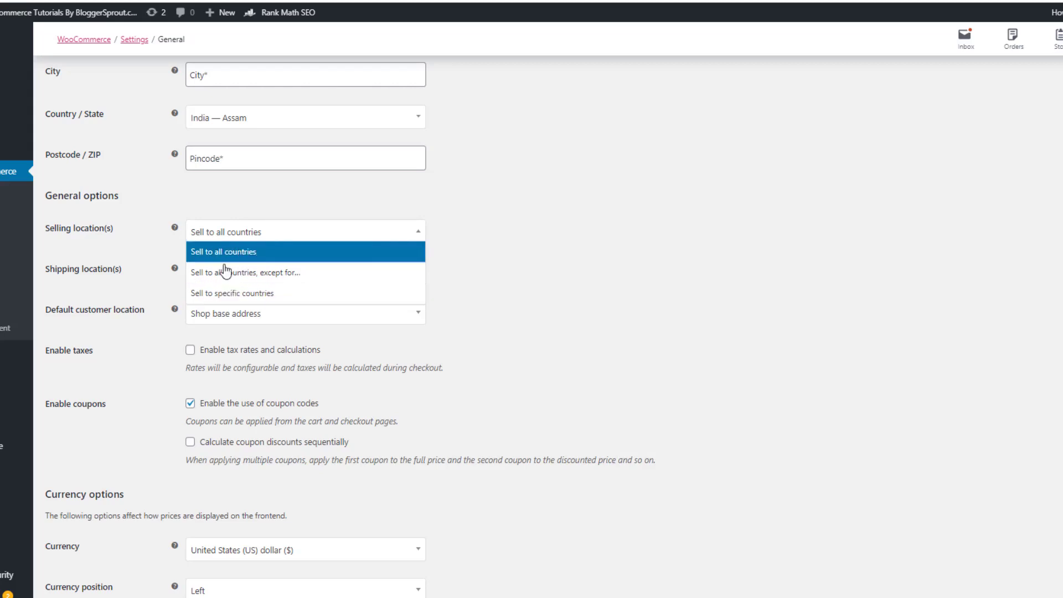
pyautogui.click(233, 300)
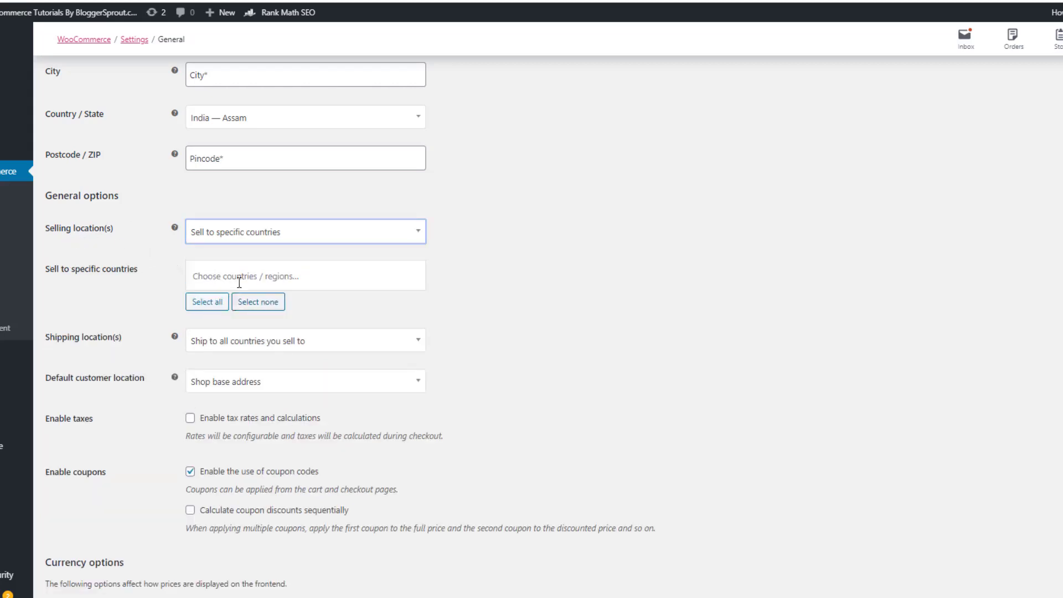
pyautogui.click(240, 276)
pyautogui.write('united s')
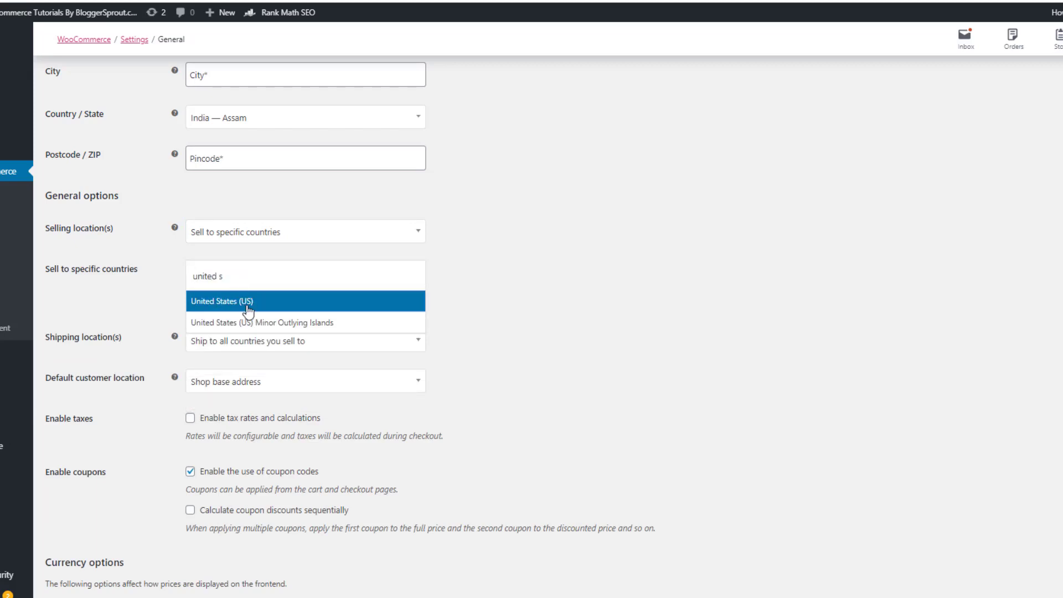
pyautogui.click(247, 302)
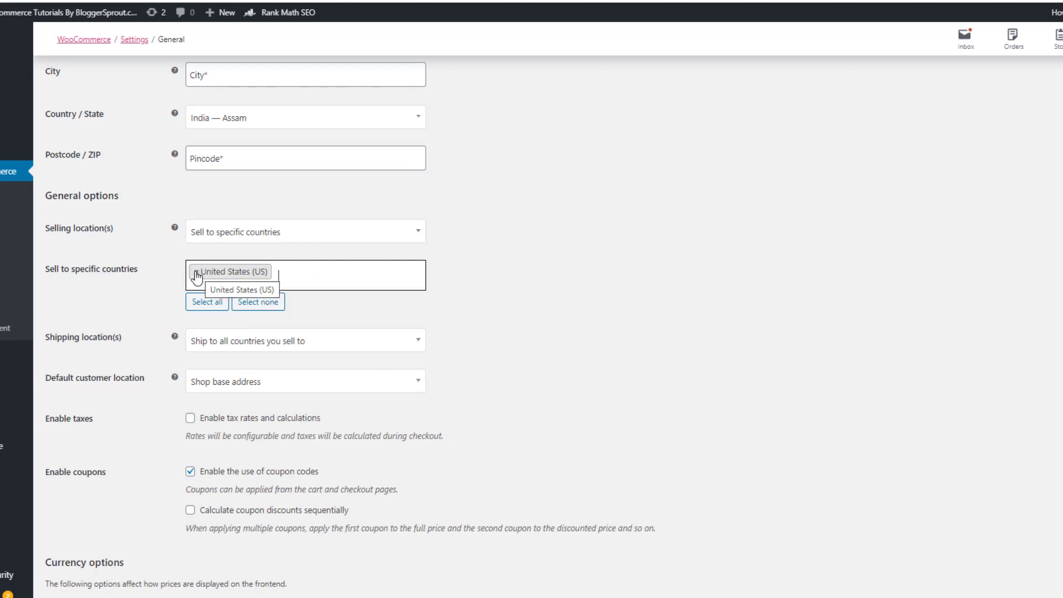
pyautogui.click(196, 274)
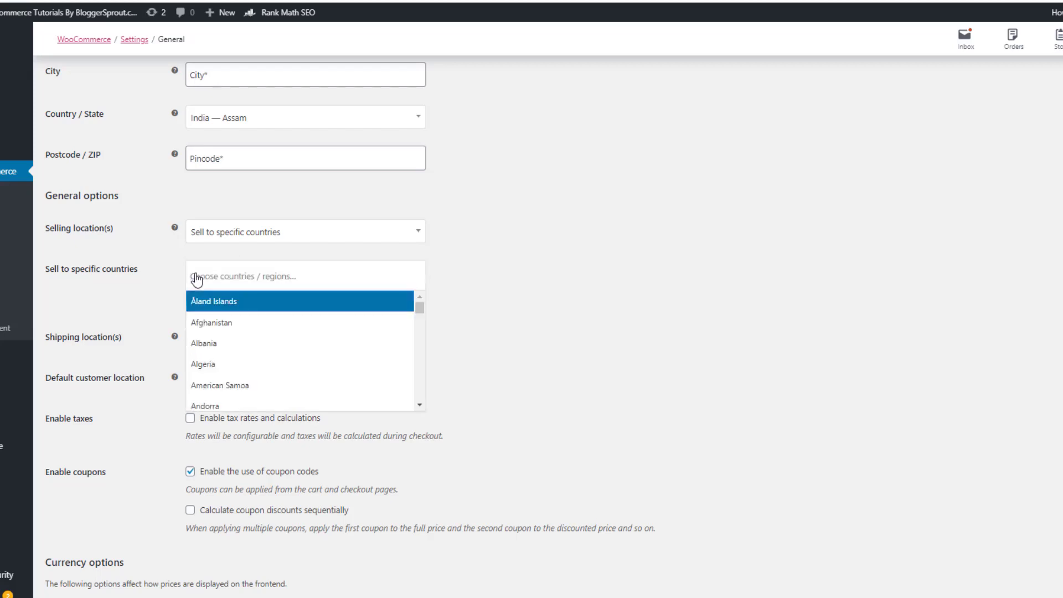
pyautogui.click(562, 316)
# Restore Sell to all countries, keep shipping locations unchanged, and enable tax rates and calculations
pyautogui.click(245, 232)
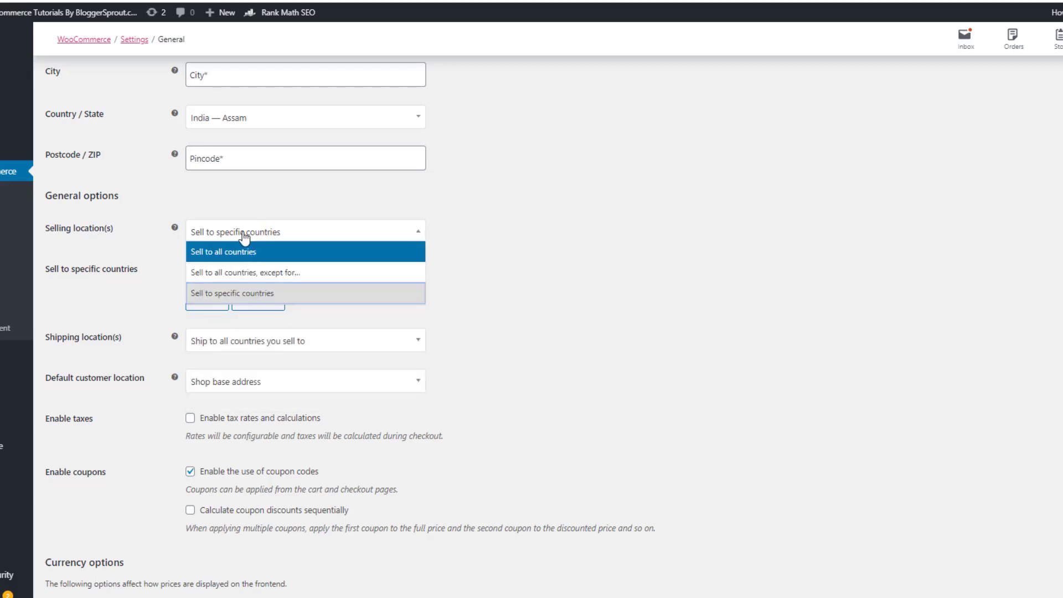
pyautogui.click(244, 236)
pyautogui.click(244, 235)
pyautogui.click(238, 252)
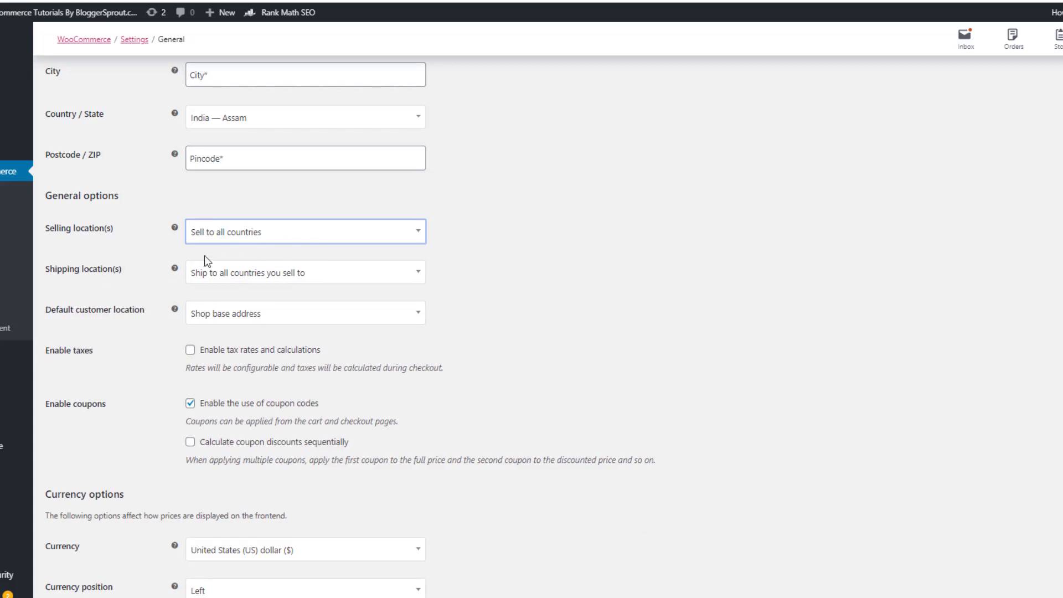
pyautogui.click(206, 272)
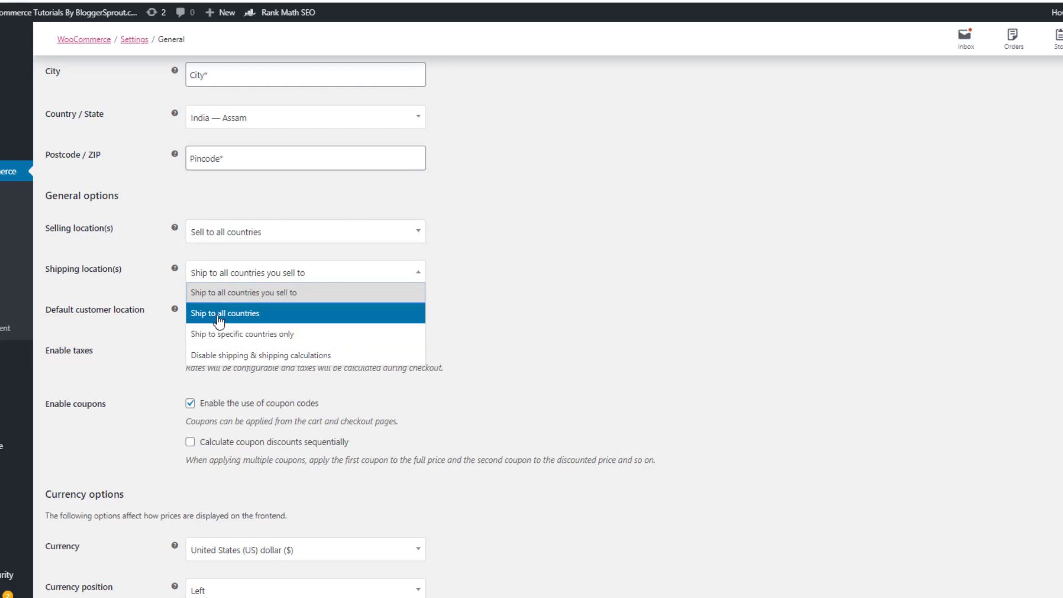
pyautogui.click(520, 314)
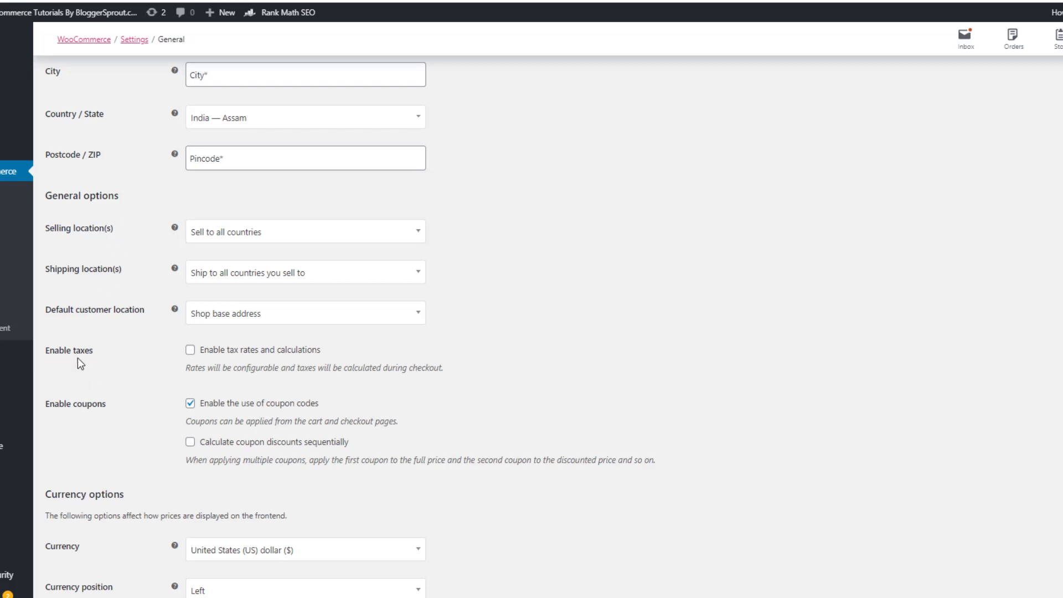
pyautogui.click(191, 350)
pyautogui.scroll(-3, 397, 331)
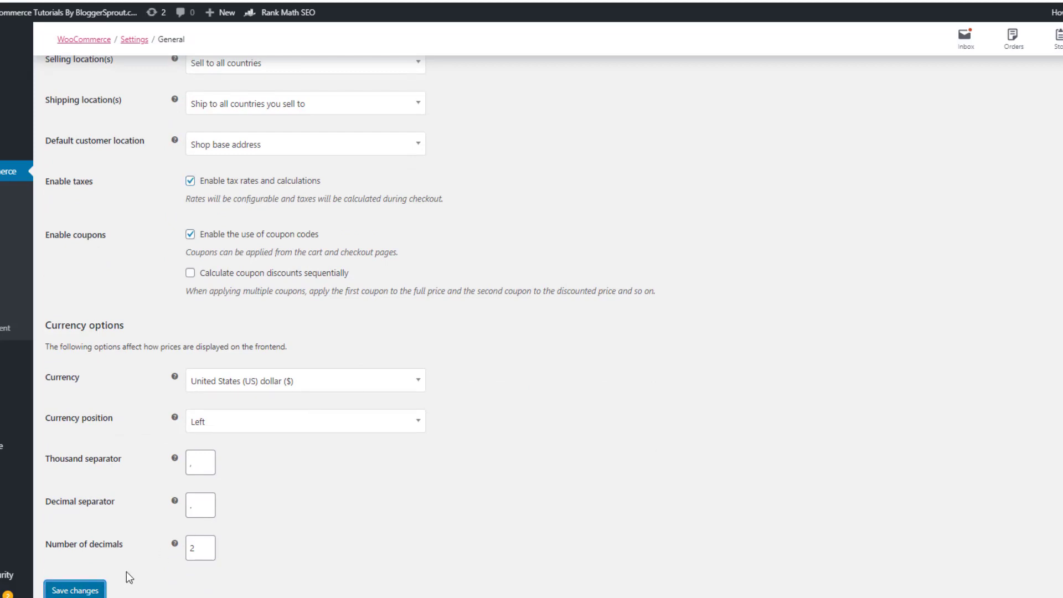
pyautogui.scroll(7, 280, 526)
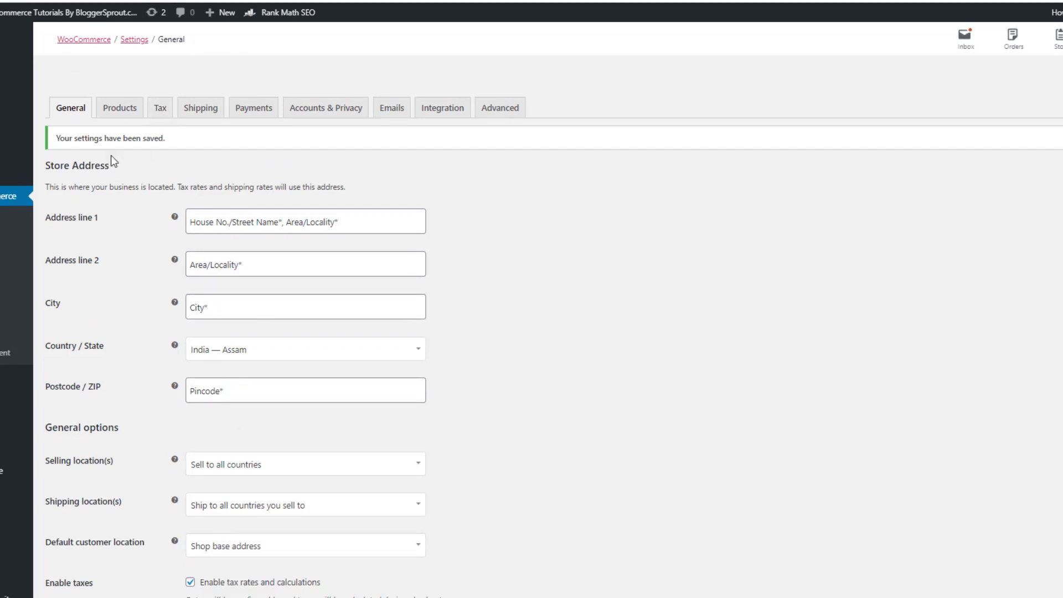
# Switch to the Products settings tab, showing Store as shop page with kg and cm units
pyautogui.click(117, 109)
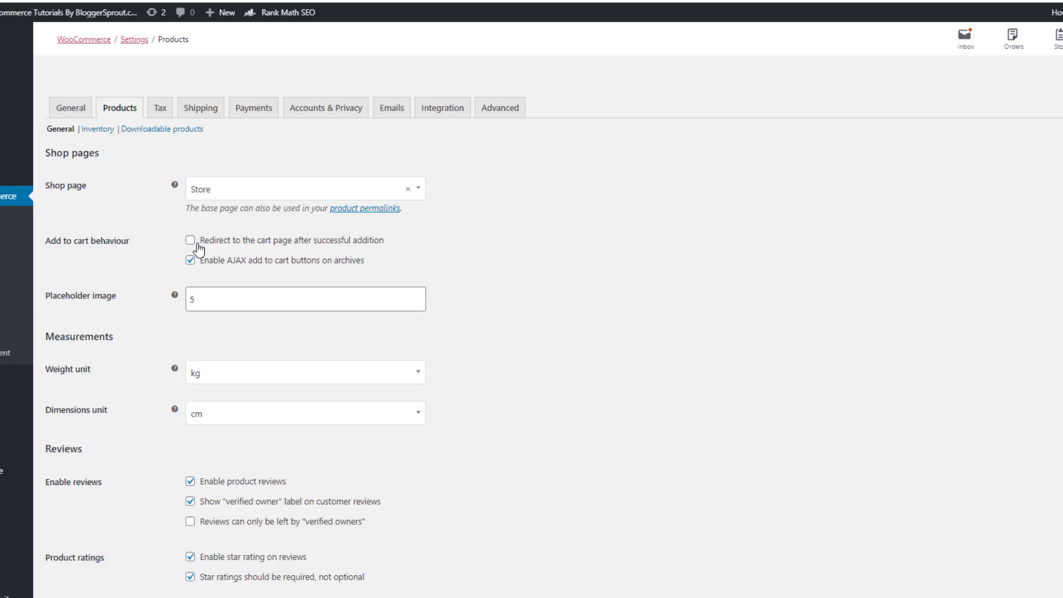
# Enable redirecting to the cart after adding a product, then view the Inventory settings
pyautogui.click(191, 243)
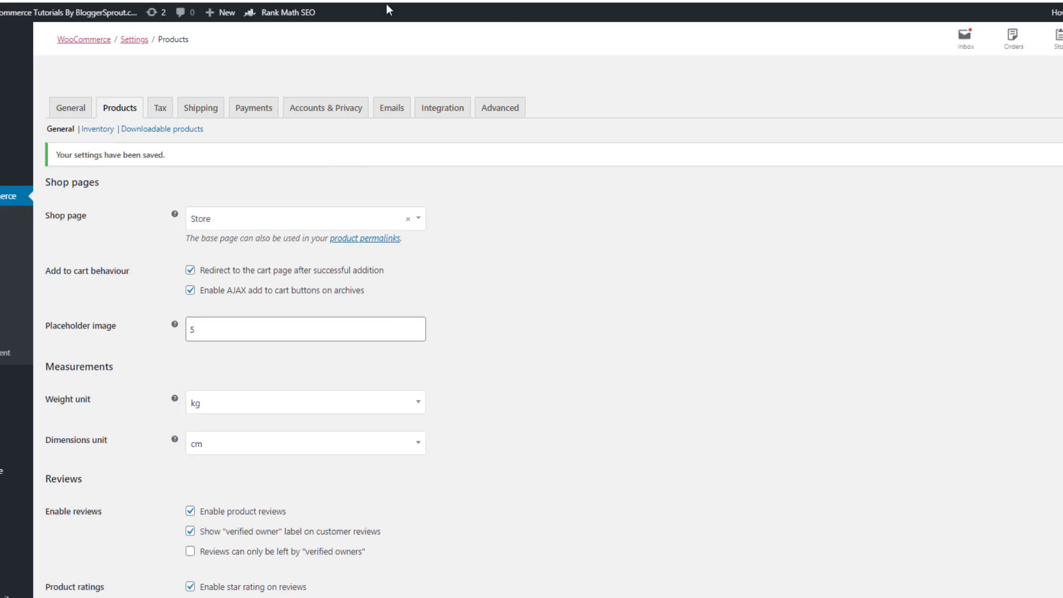
pyautogui.click(103, 131)
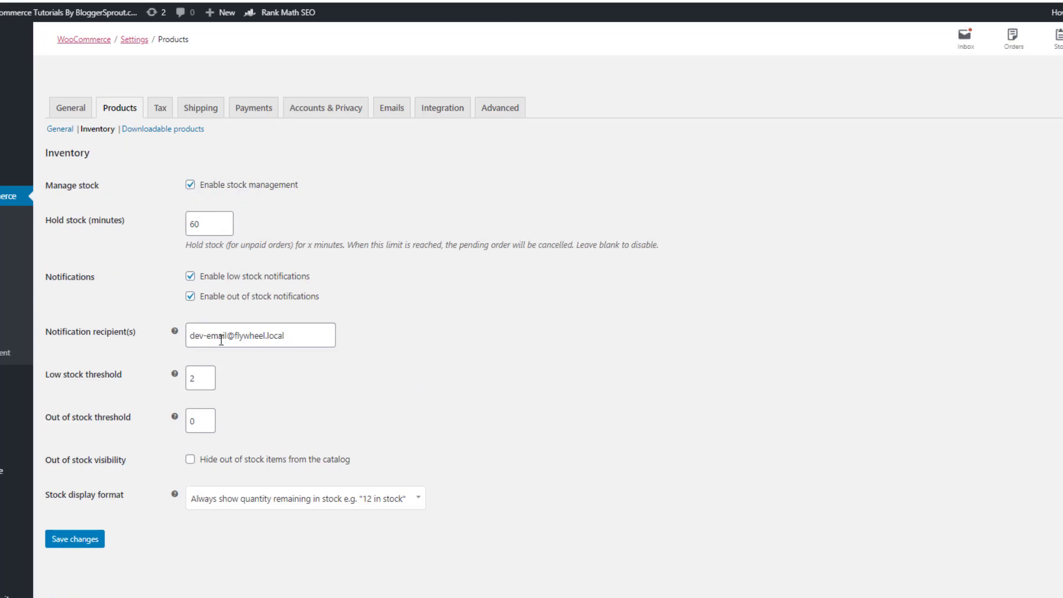
# Review the inventory settings and notification recipient field, then go to the Tax options
pyautogui.moveTo(310, 336); pyautogui.dragTo(188, 336)
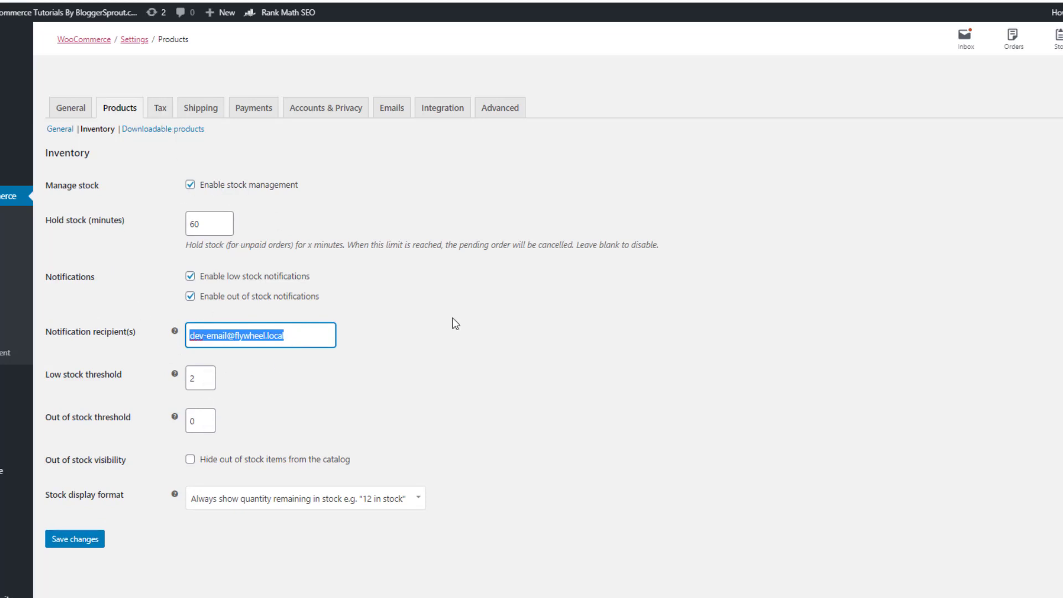
pyautogui.click(161, 108)
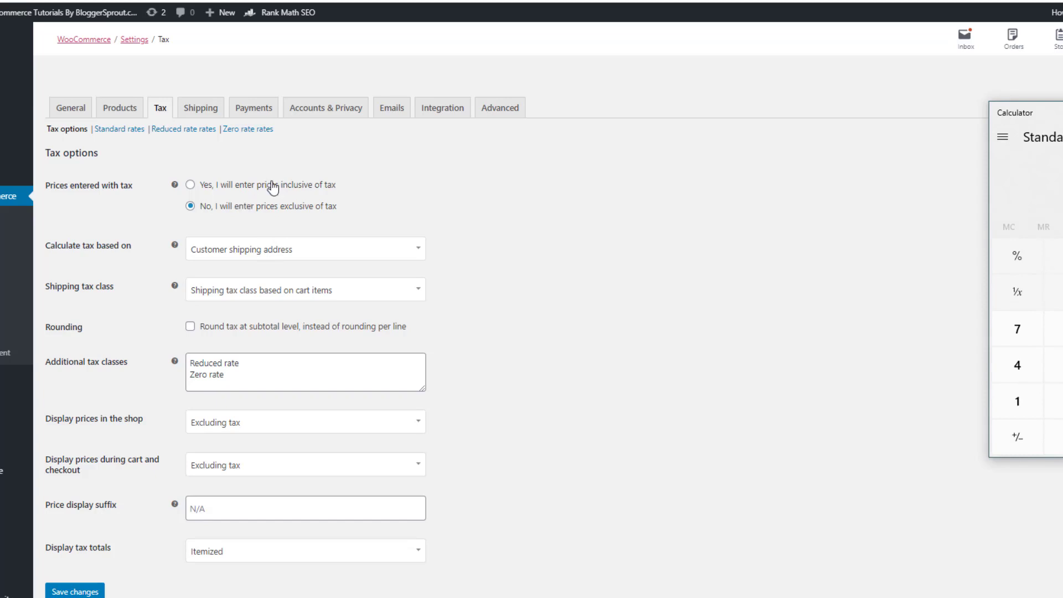
# Enter a digit in the calculator beside the Tax options, then return to the browser
pyautogui.press('4')
pyautogui.click(238, 186)
# Enter prices inclusive of tax, base tax on shipping address, use Standard shipping tax class, round at subtotal, and save
pyautogui.click(203, 188)
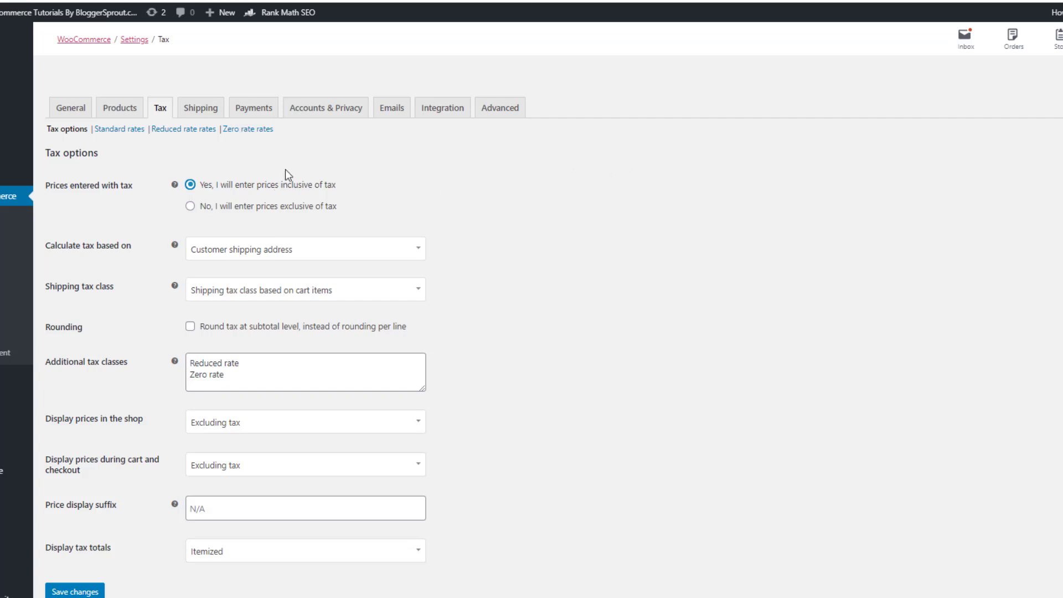
pyautogui.click(238, 252)
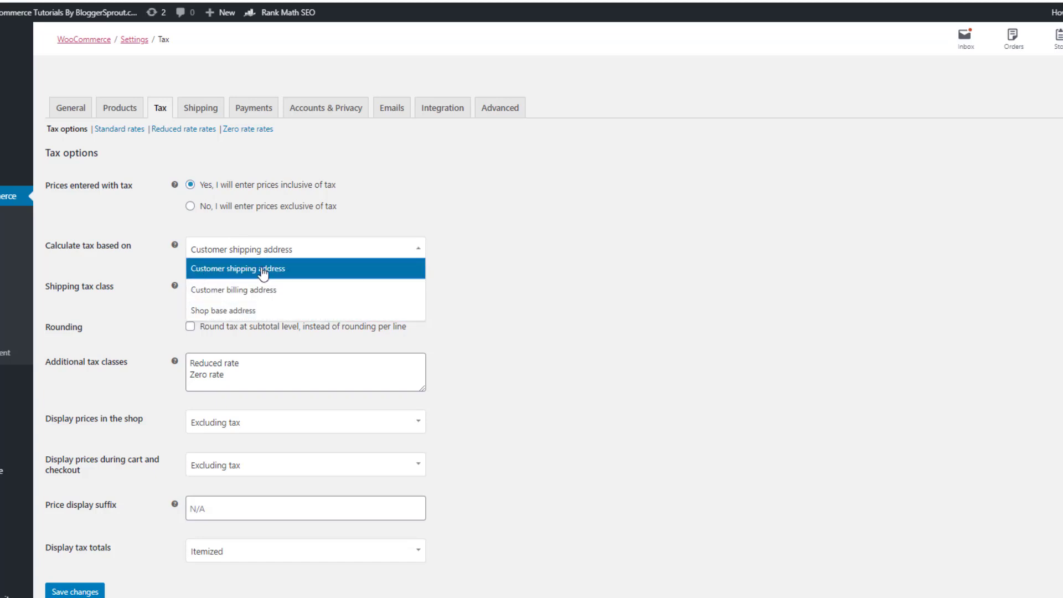
pyautogui.click(290, 269)
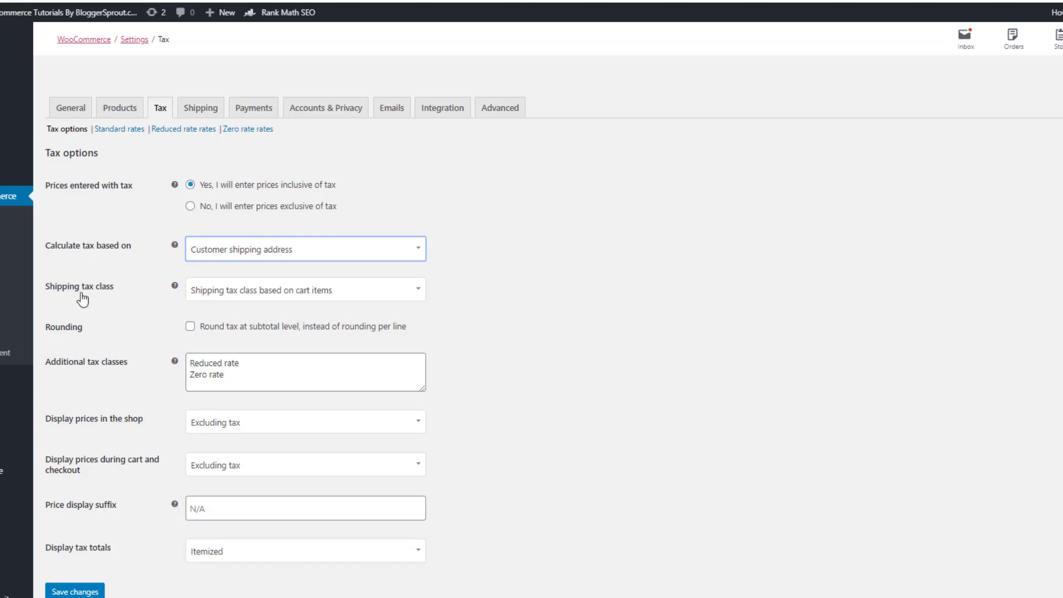
pyautogui.click(217, 291)
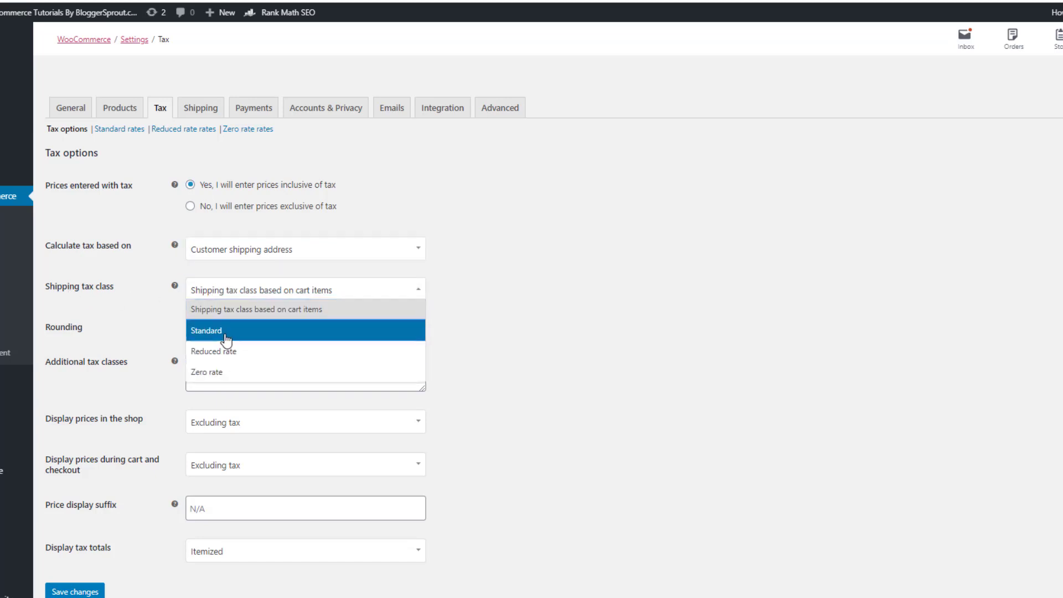
pyautogui.click(221, 334)
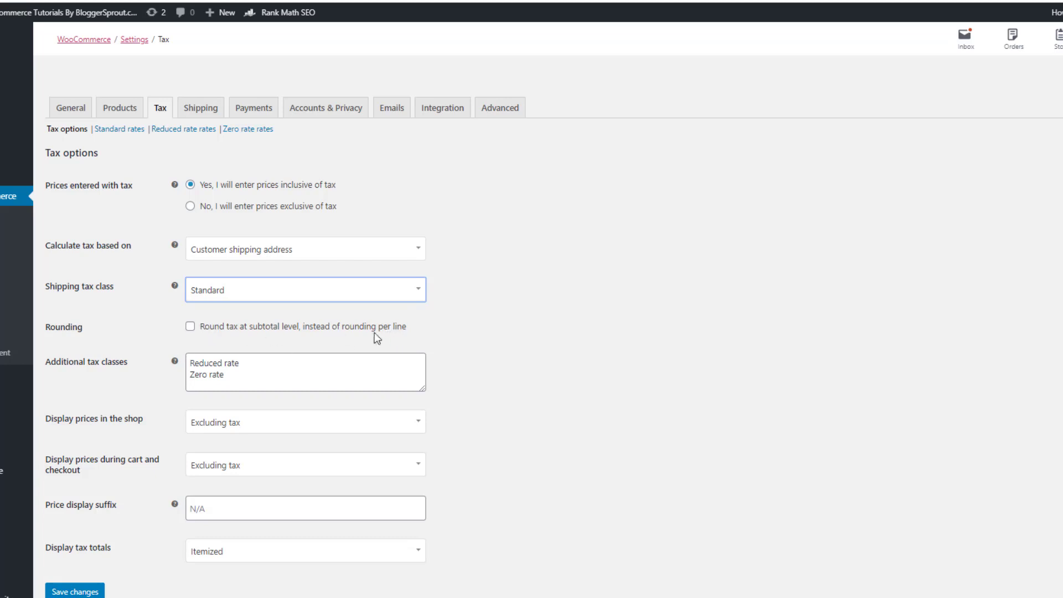
pyautogui.click(191, 327)
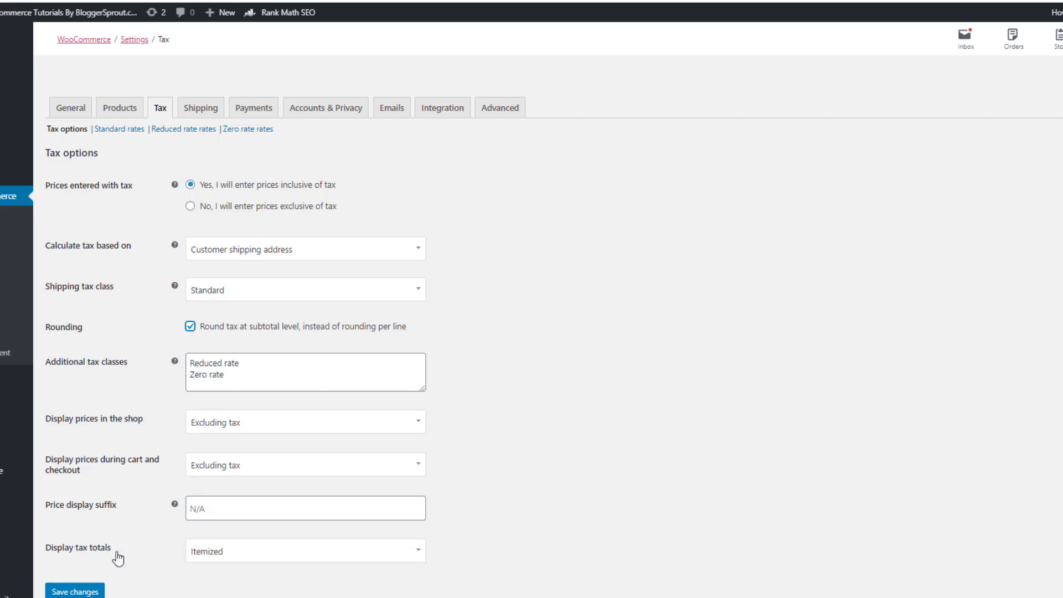
pyautogui.click(85, 590)
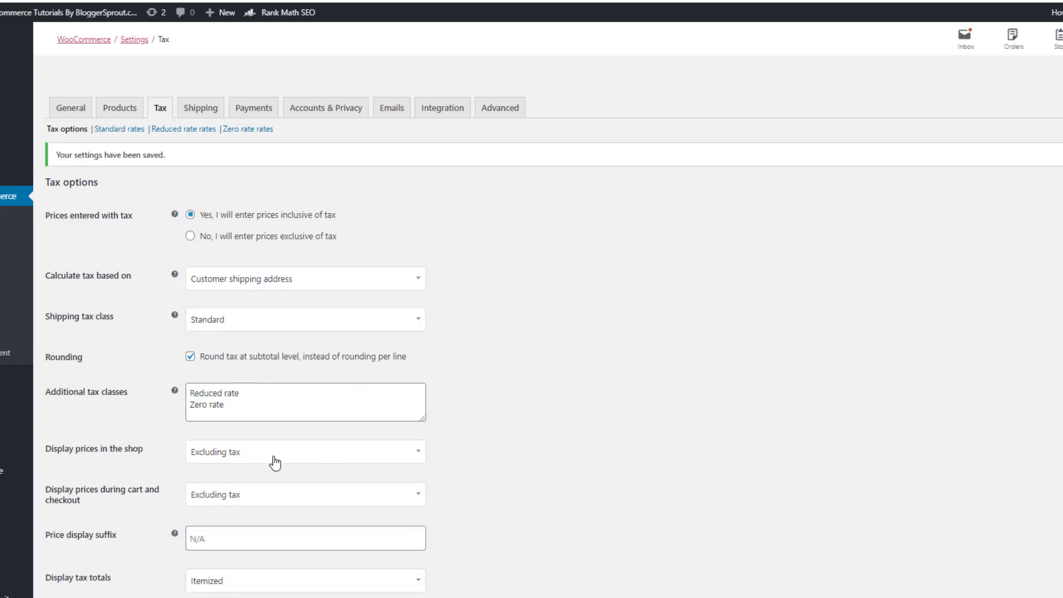
# Display shop and cart/checkout prices including tax, then bring up the empty Standard rates table
pyautogui.click(244, 455)
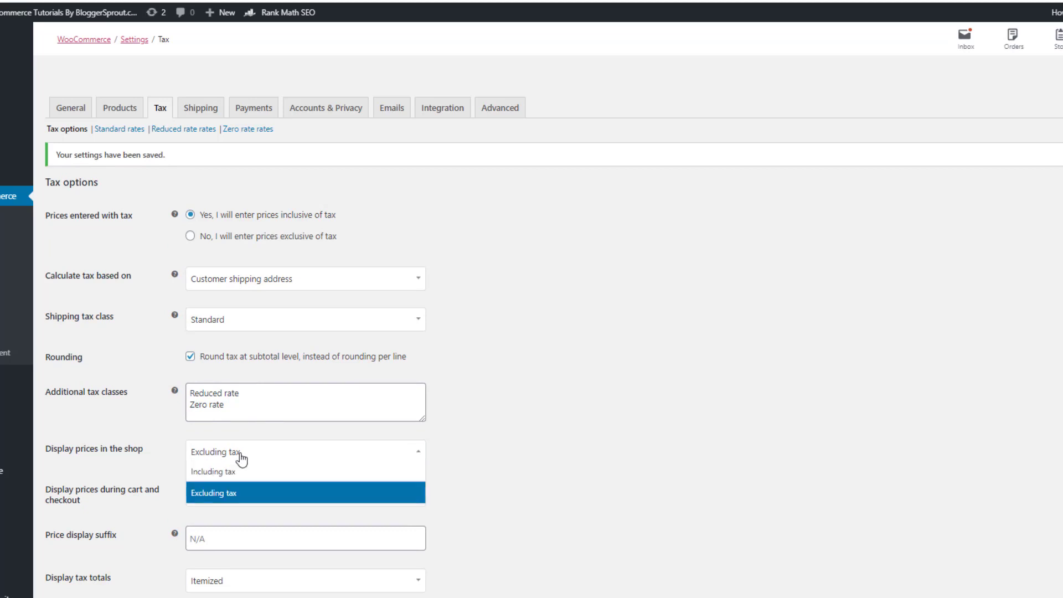
pyautogui.click(215, 476)
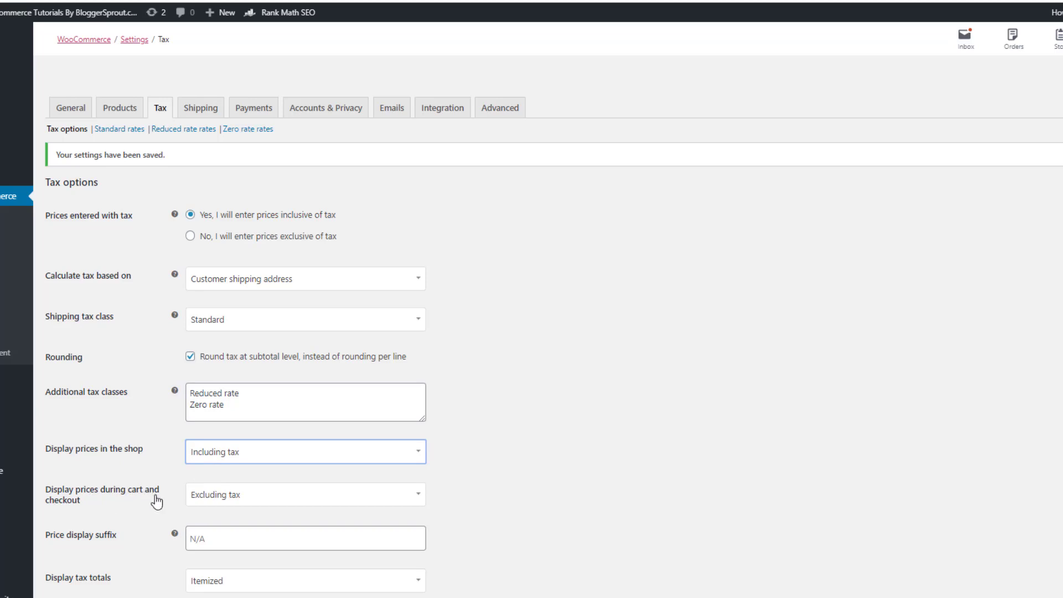
pyautogui.click(235, 499)
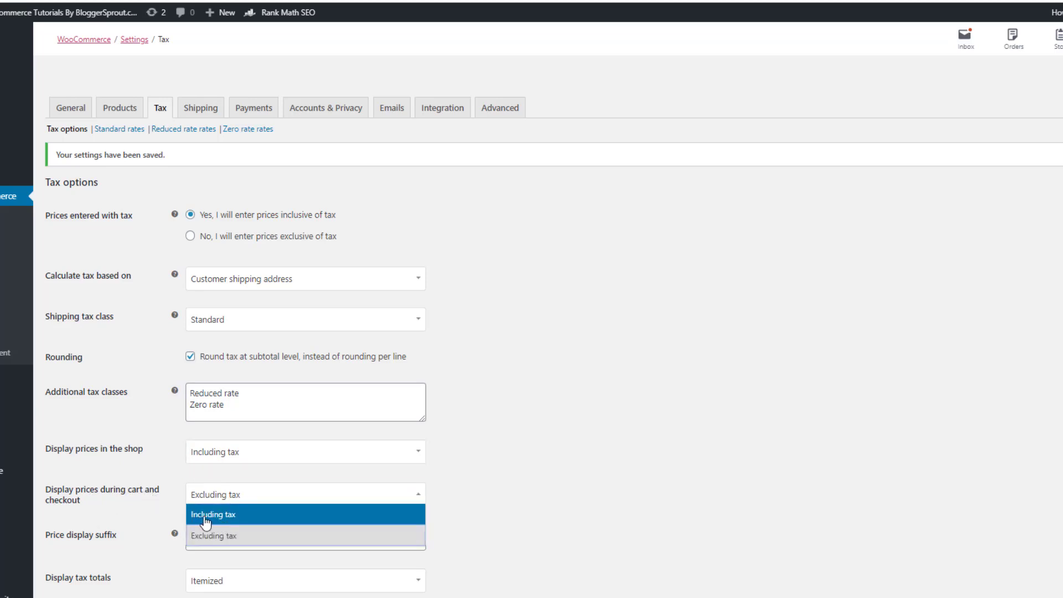
pyautogui.click(207, 517)
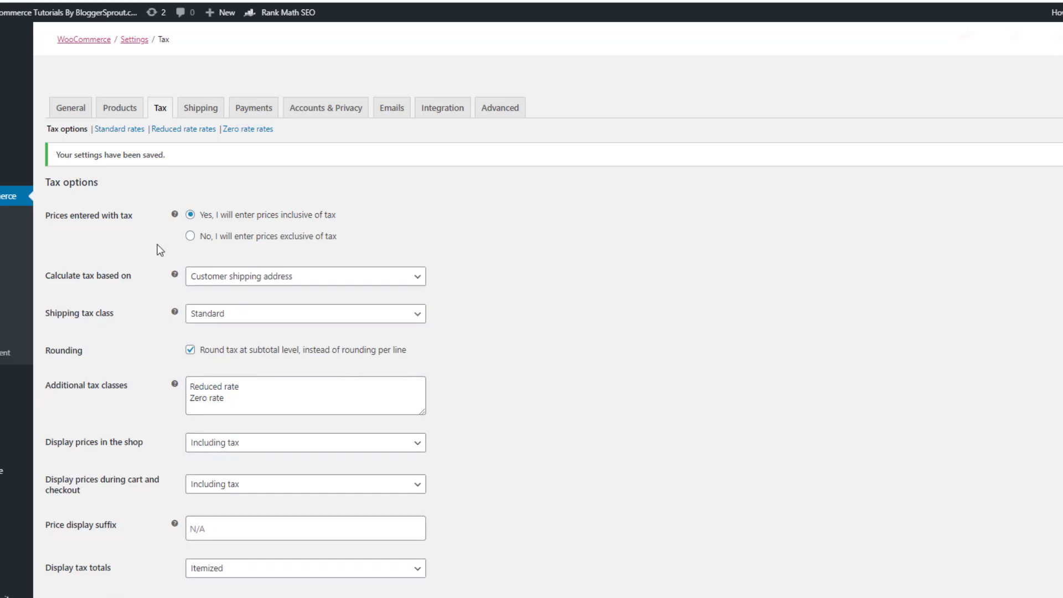
pyautogui.click(125, 131)
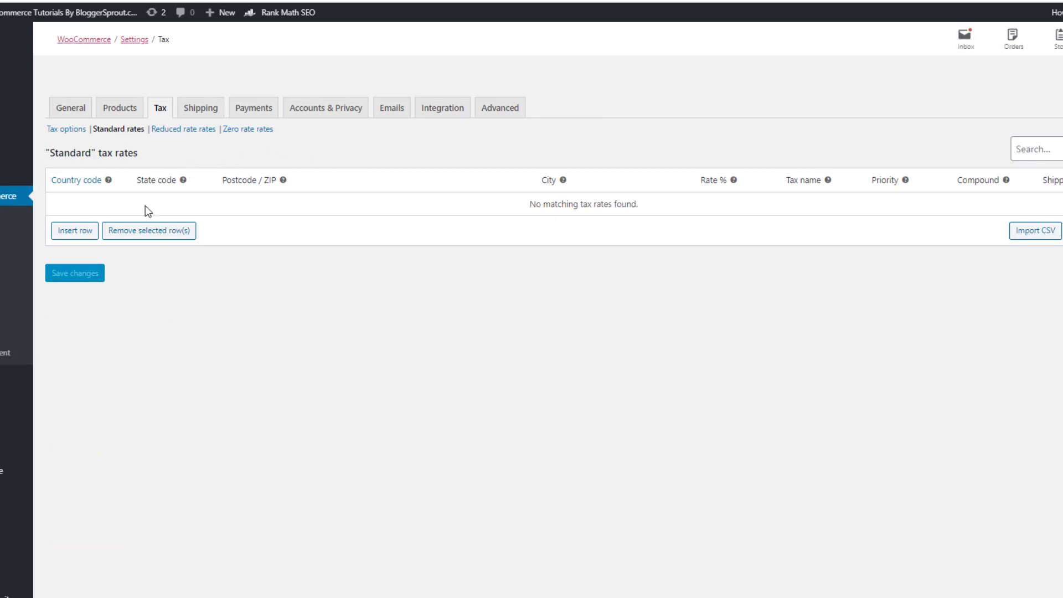
# Add and save a 20% standard rate named Tax for US, CA, postcode 54710, California
pyautogui.click(61, 235)
pyautogui.click(80, 205)
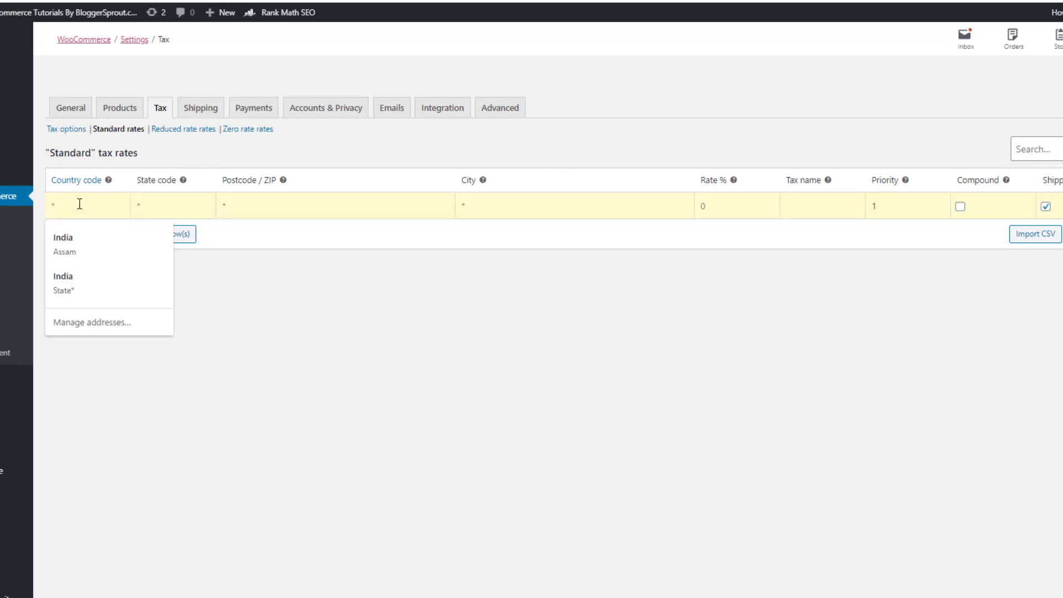
pyautogui.write('US')
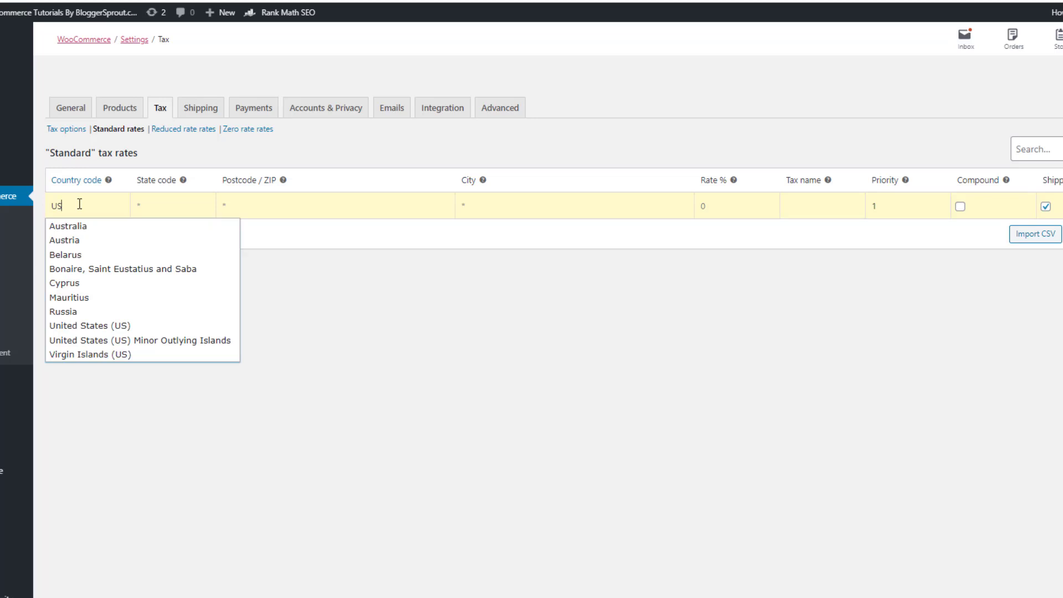
pyautogui.click(175, 329)
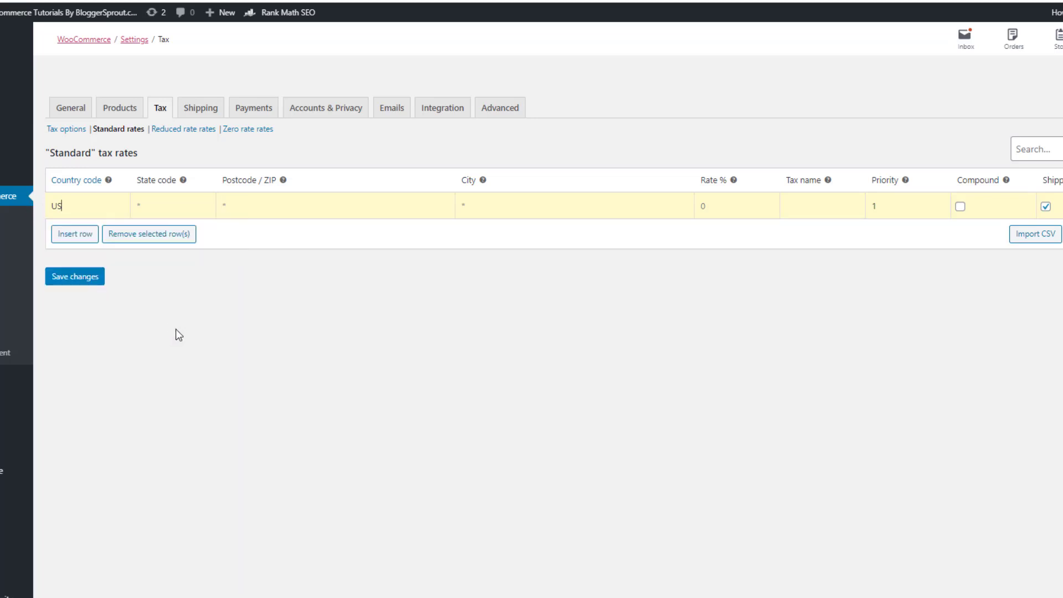
pyautogui.click(175, 204)
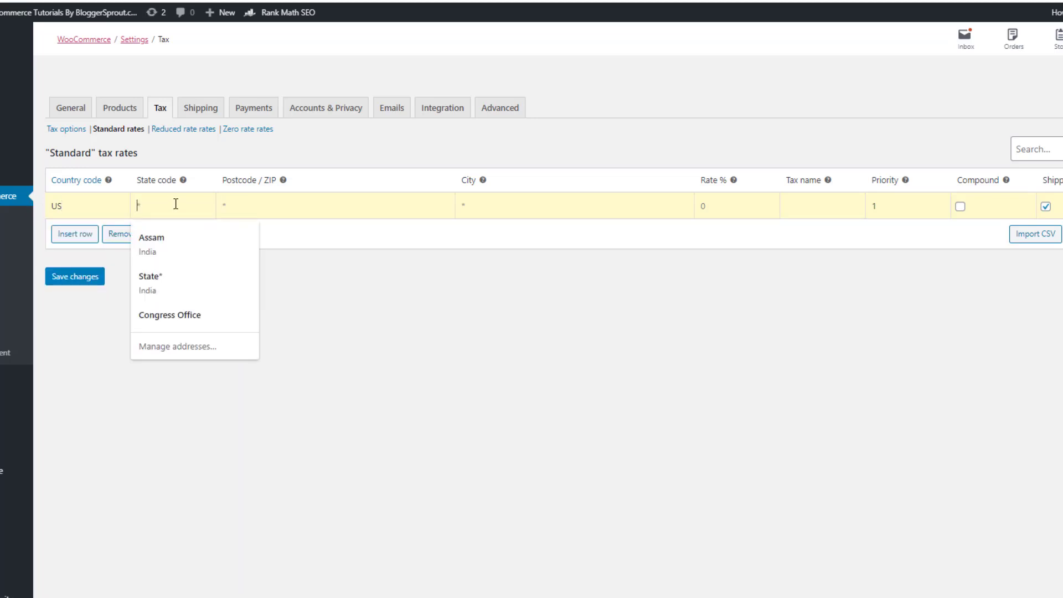
pyautogui.write('CA')
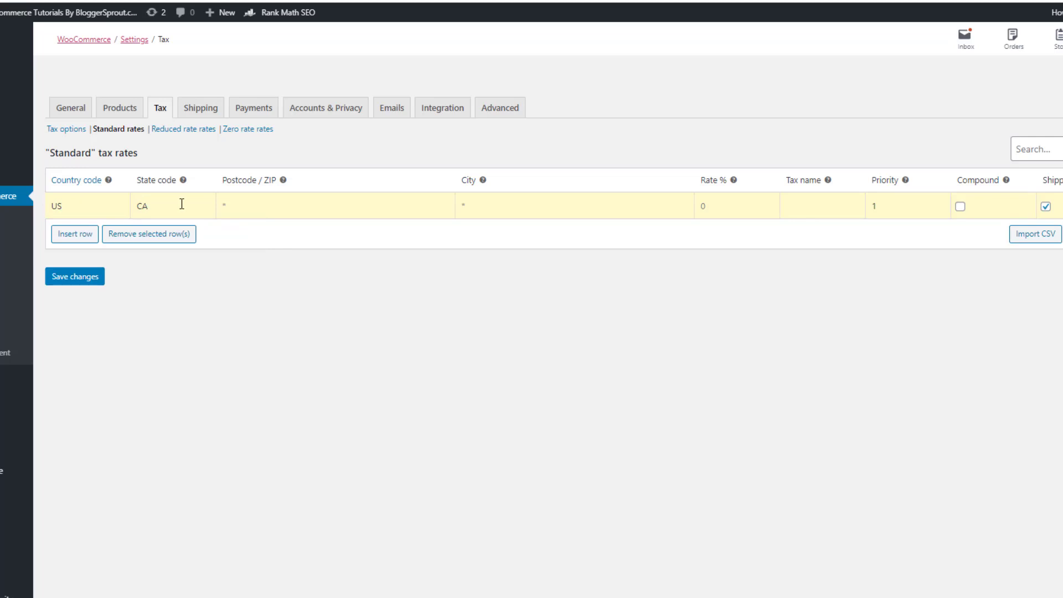
pyautogui.click(258, 209)
pyautogui.write('54710 ')
pyautogui.write('California ')
pyautogui.write('20')
pyautogui.press('Tab')
pyautogui.press('Tab')
pyautogui.click(83, 277)
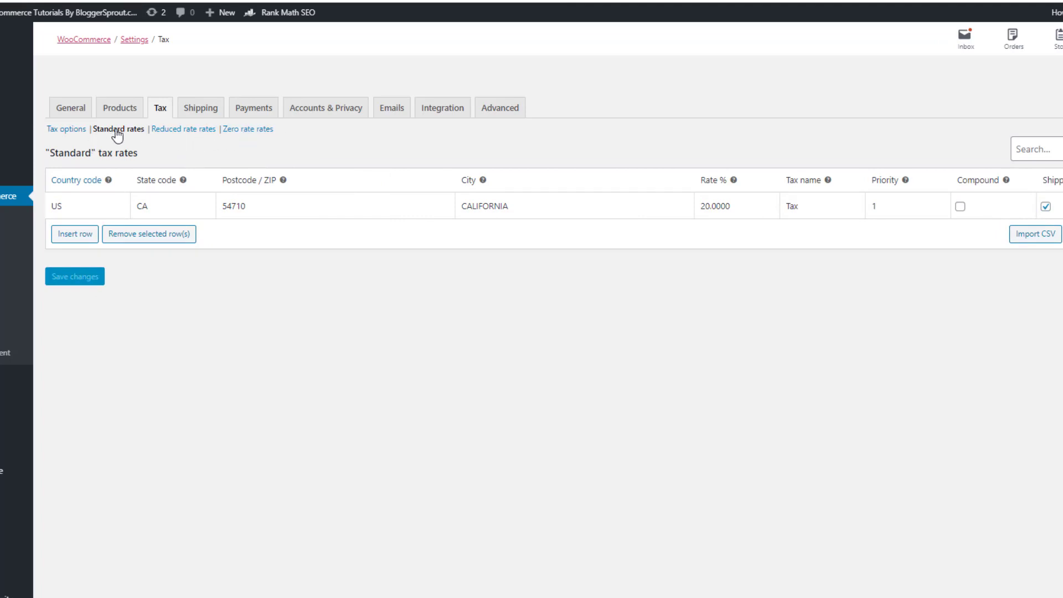
pyautogui.click(208, 112)
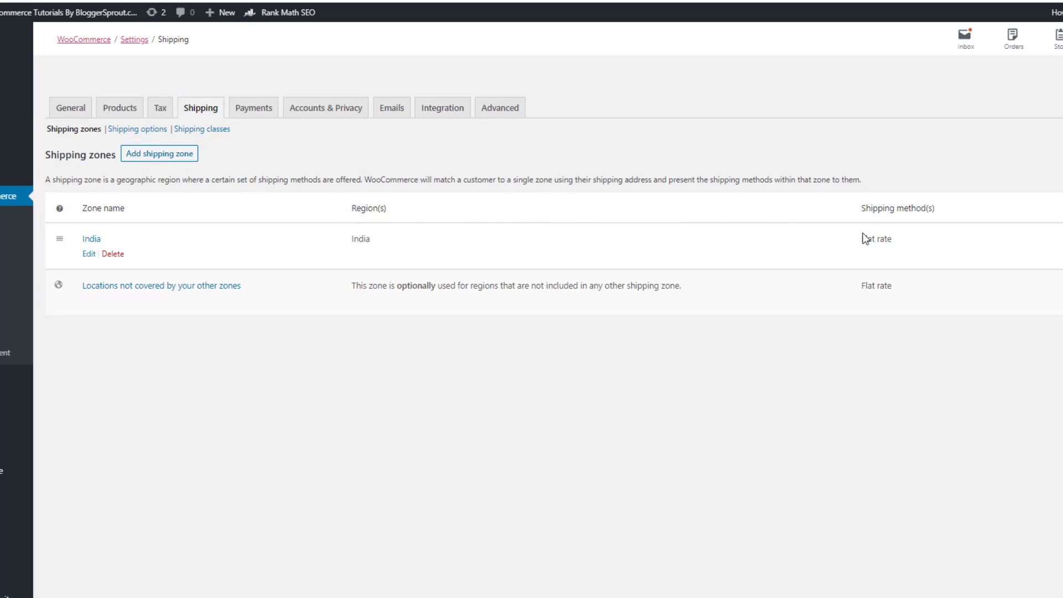
# Keep the India zone's Flat rate taxable with cost 60 and save it
pyautogui.click(88, 254)
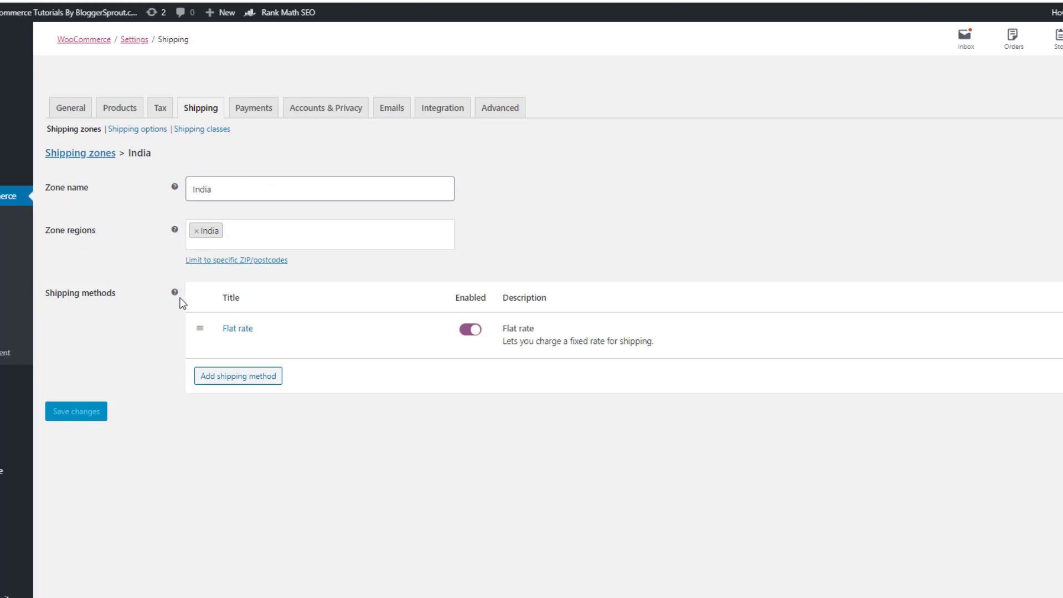
pyautogui.moveTo(307, 349)
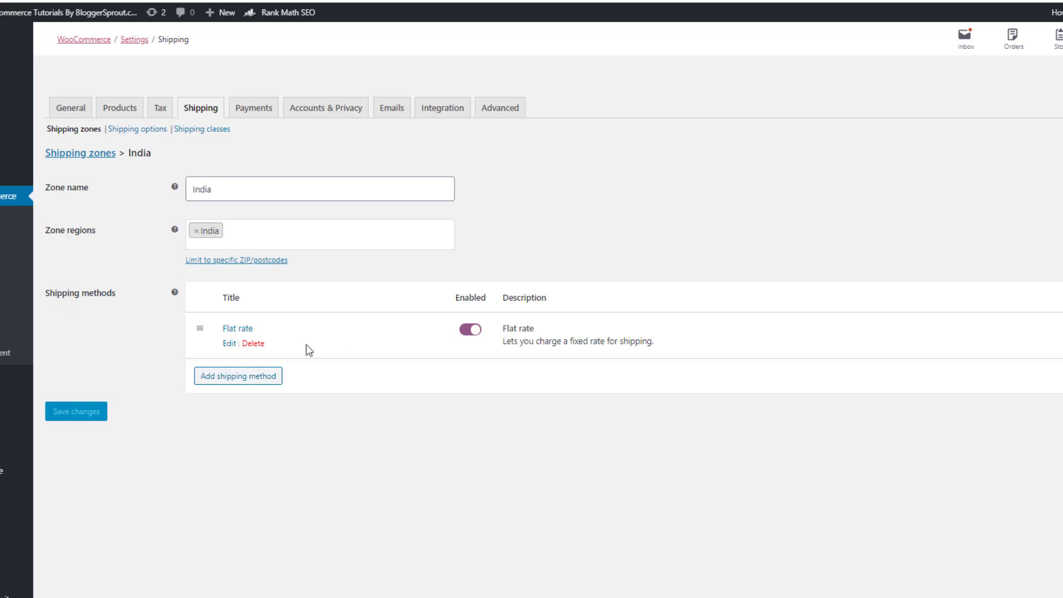
pyautogui.click(229, 344)
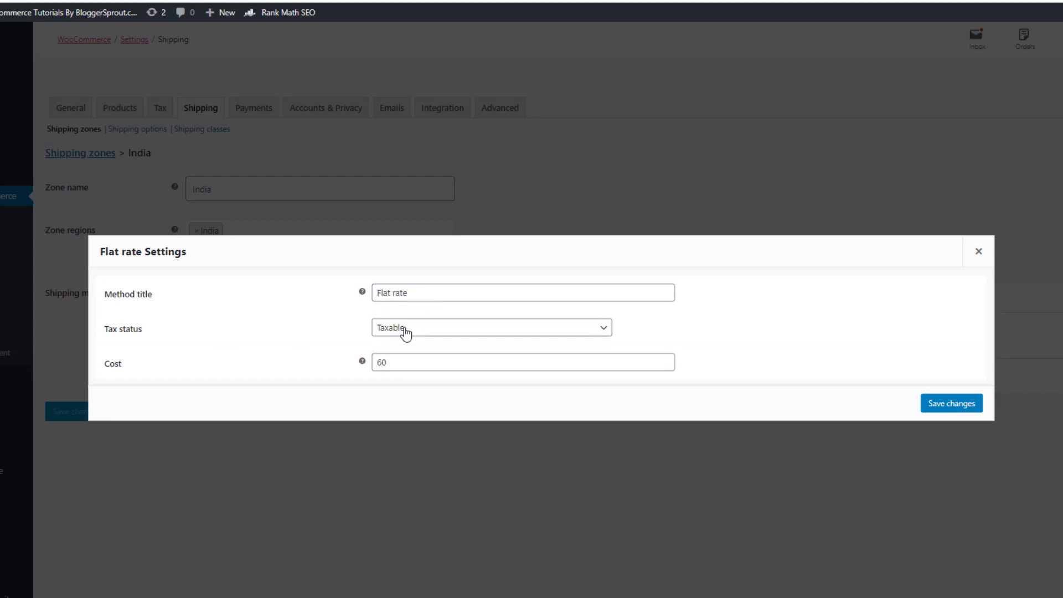
pyautogui.click(426, 368)
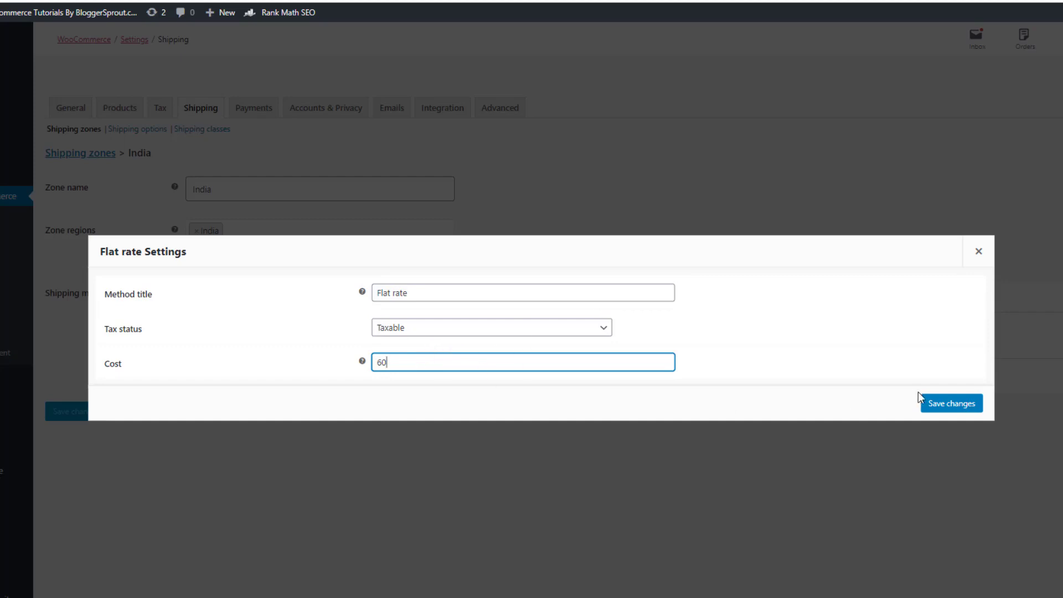
pyautogui.click(958, 407)
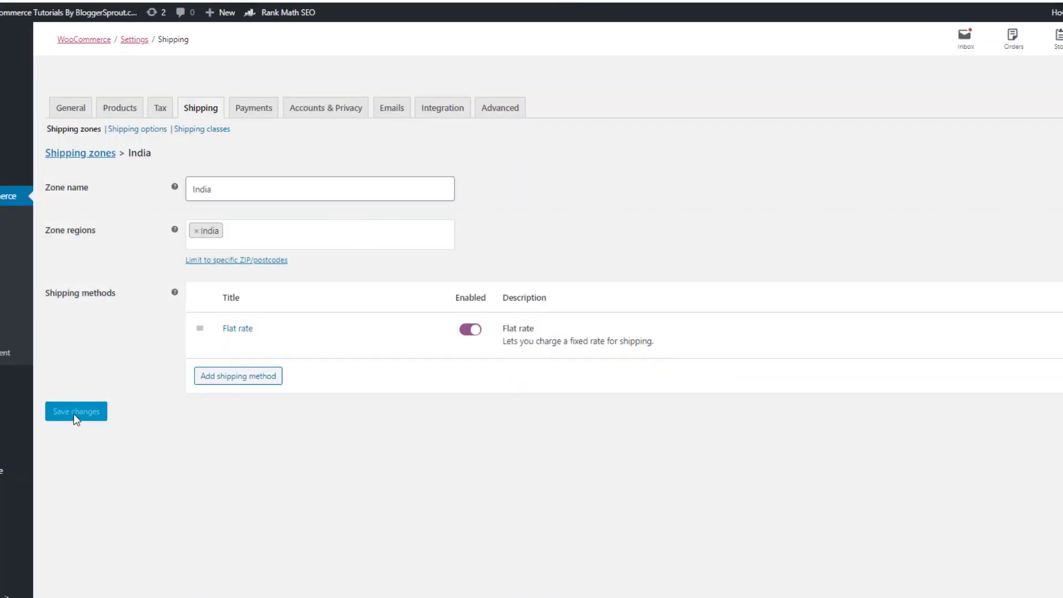
pyautogui.click(143, 129)
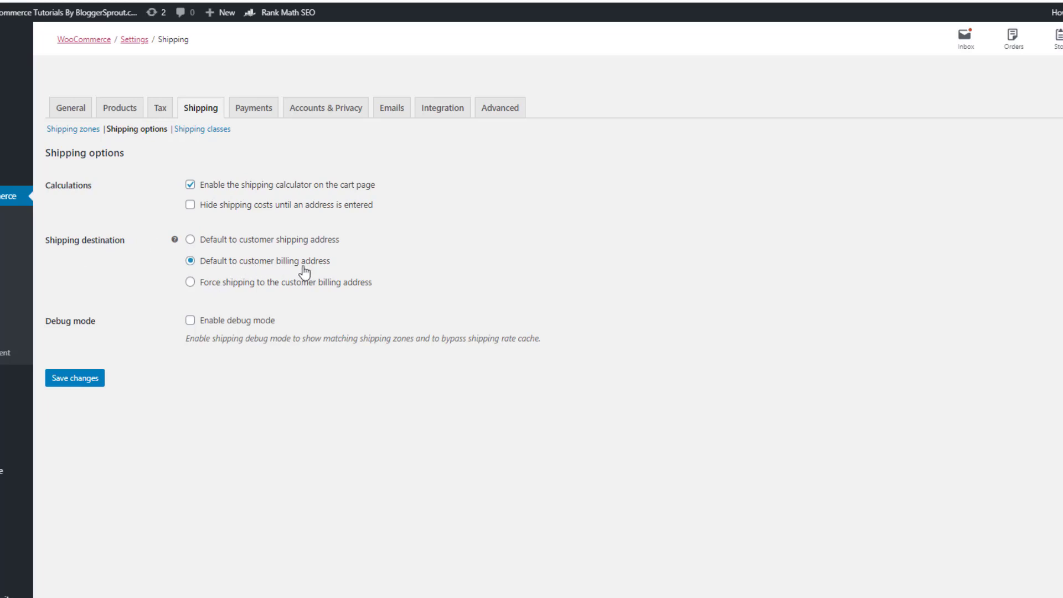
# Set the shipping destination to default to the customer shipping address and save
pyautogui.click(190, 244)
pyautogui.click(89, 380)
# Add a Priority Shipping class with slug priority
pyautogui.click(187, 133)
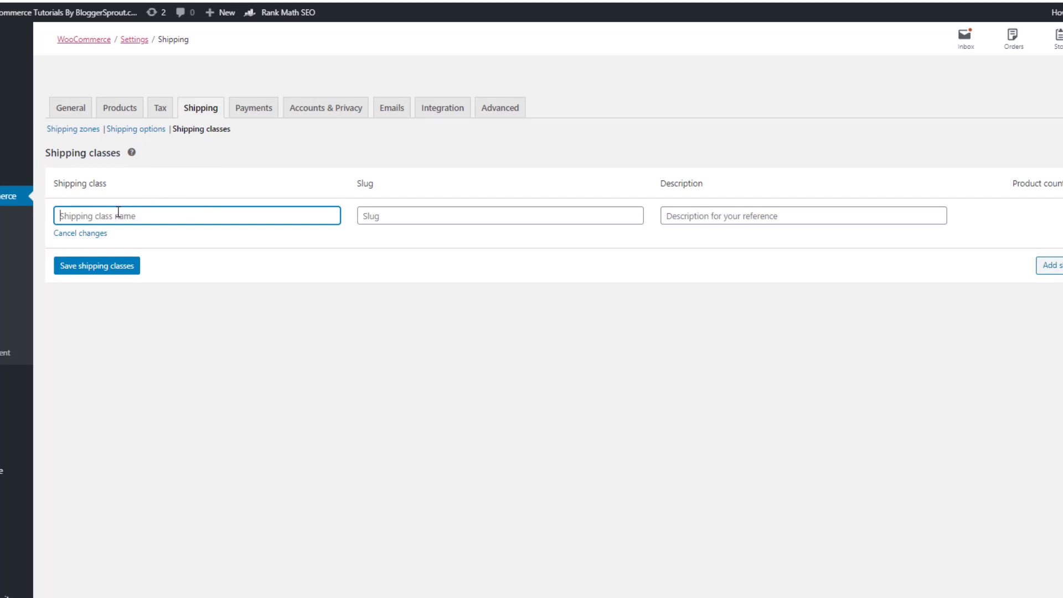
pyautogui.write('Priority Shipping')
pyautogui.press('Tab')
pyautogui.press('Tab')
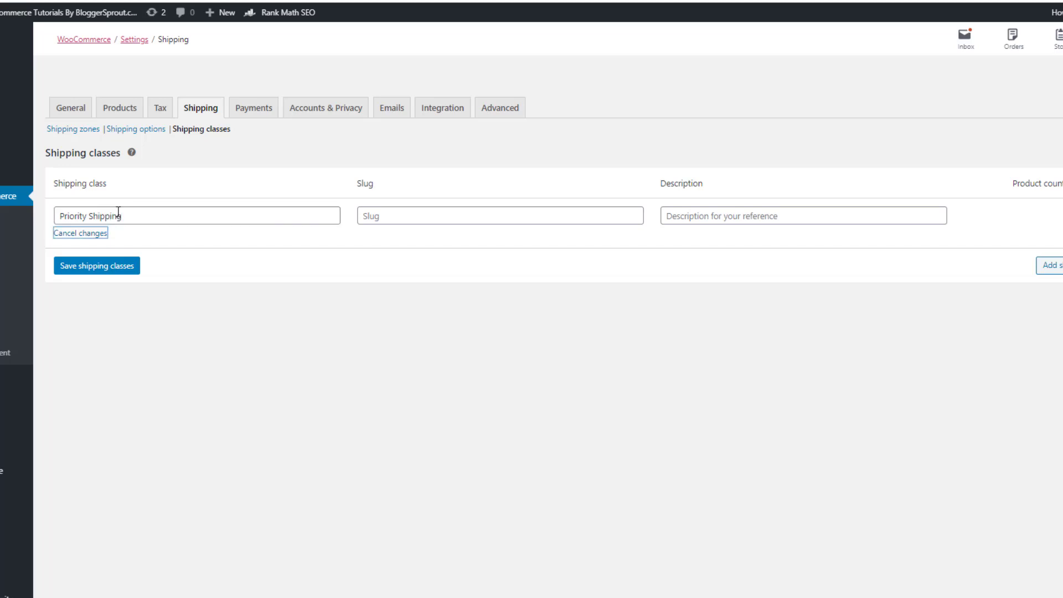
pyautogui.write('prio')
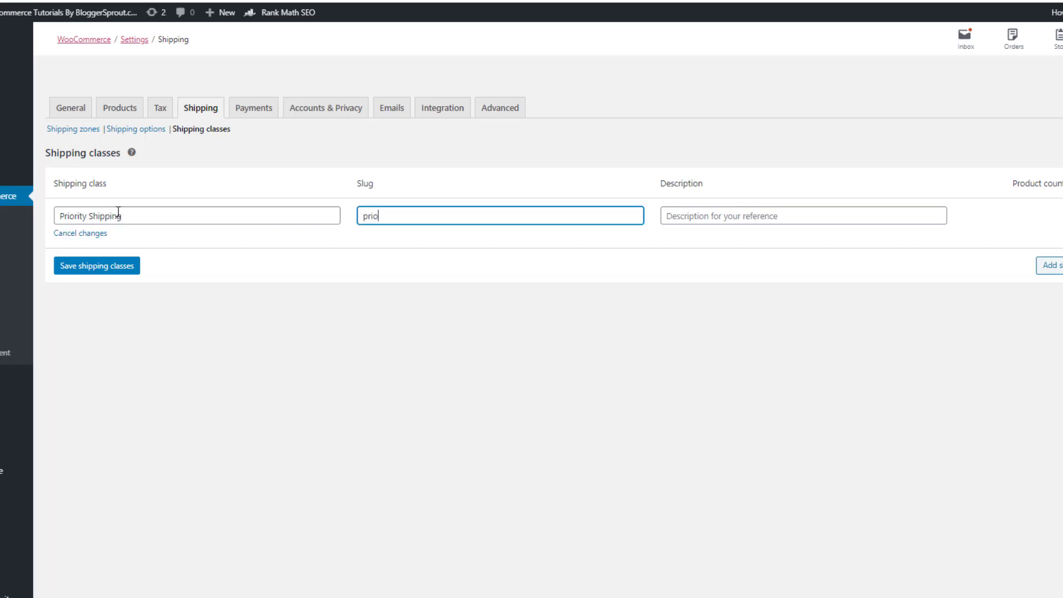
pyautogui.write('rity')
pyautogui.press('Tab')
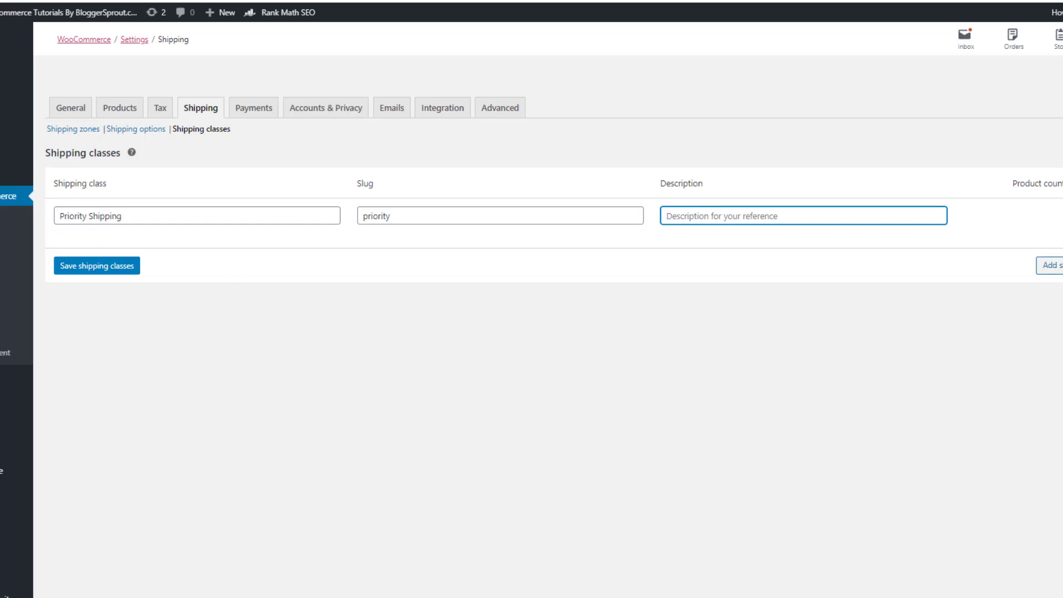
# Add a Normal Shipping class with slug normal and save both classes
pyautogui.click(1049, 265)
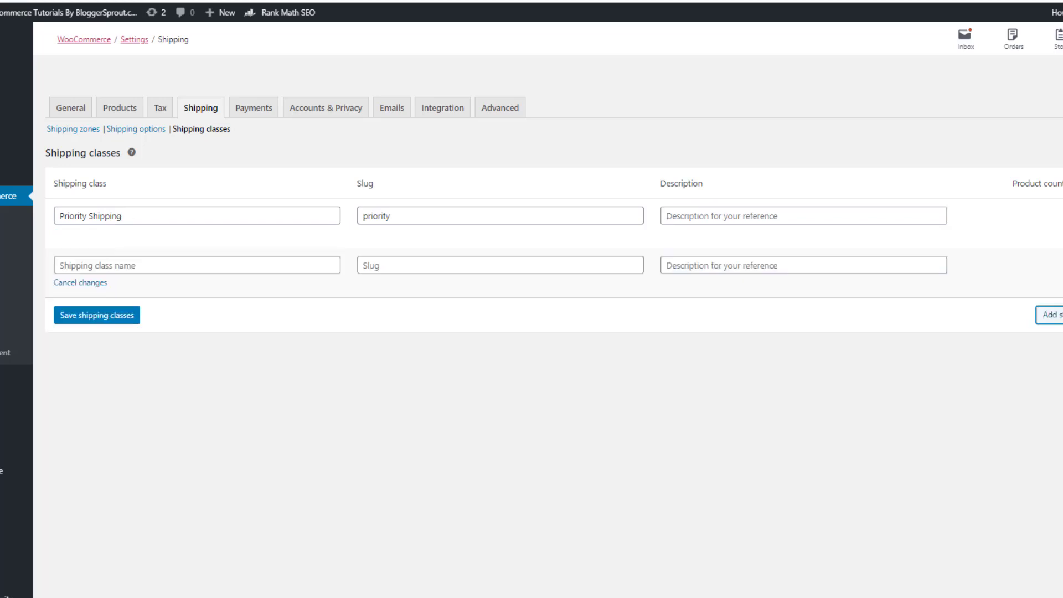
pyautogui.click(92, 266)
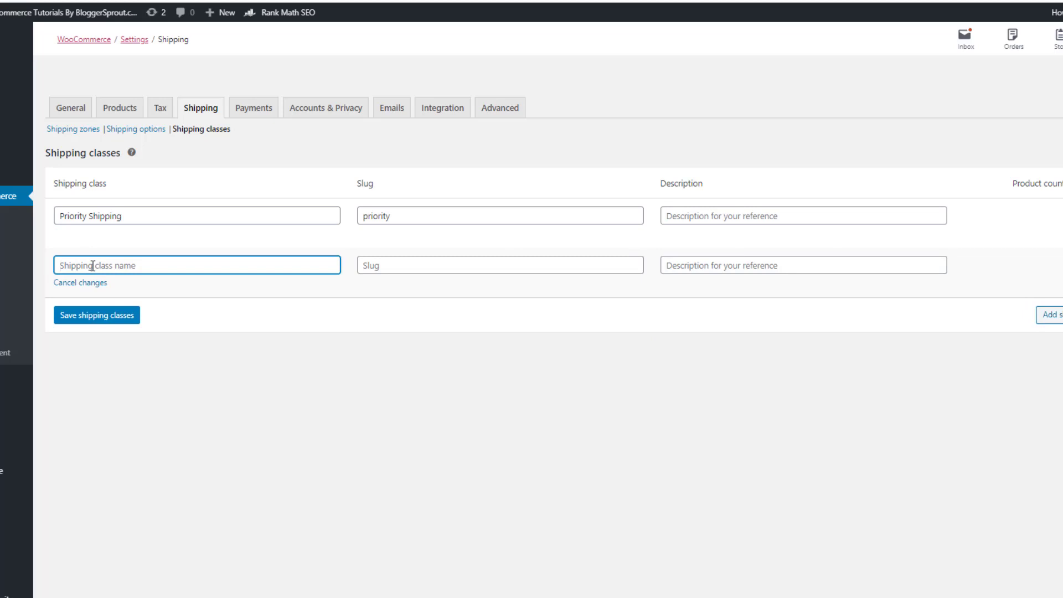
pyautogui.write('Normal Shipping')
pyautogui.press('Tab')
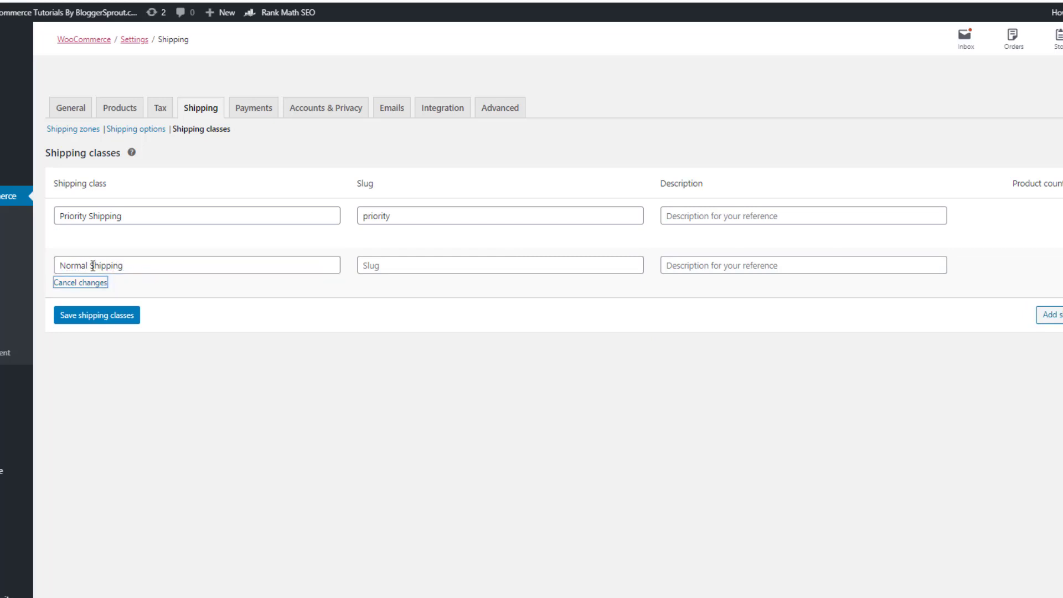
pyautogui.press('Tab')
pyautogui.write('no')
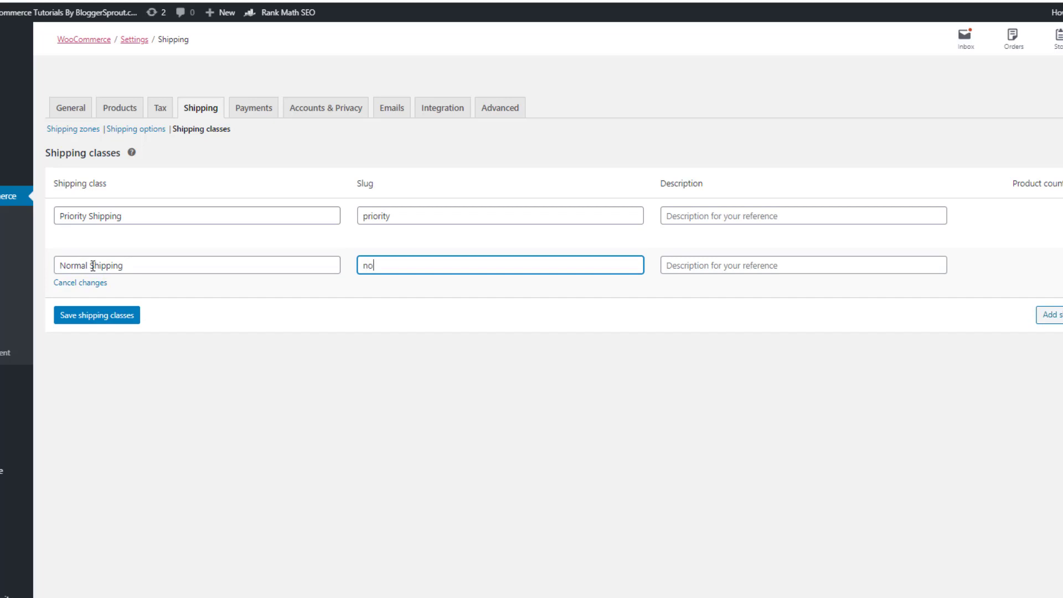
pyautogui.write('rmal')
pyautogui.click(114, 317)
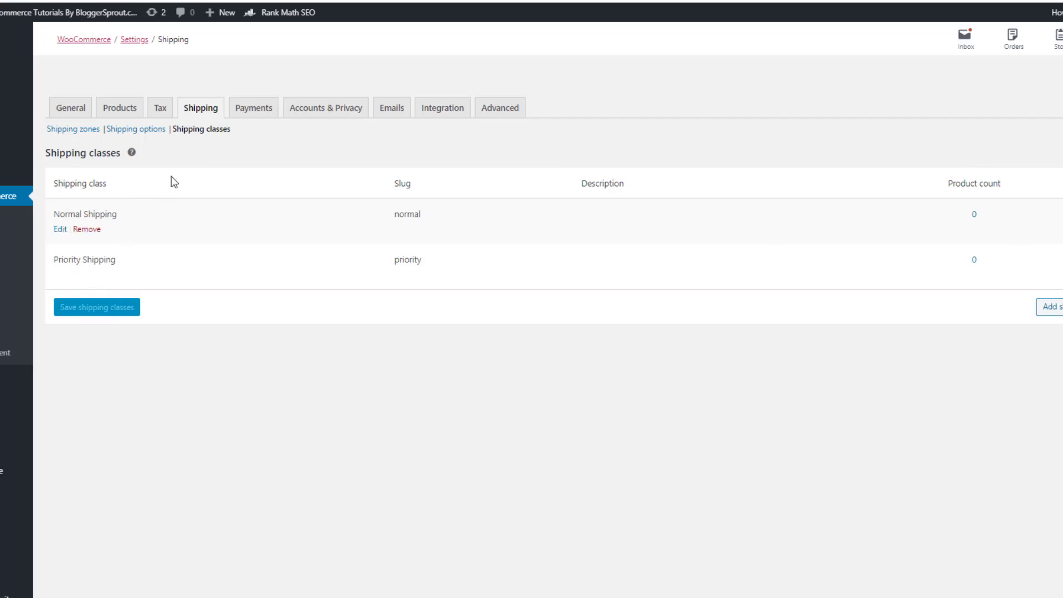
# Review the payment methods, including the Installing a Payment Gateway section
pyautogui.click(261, 117)
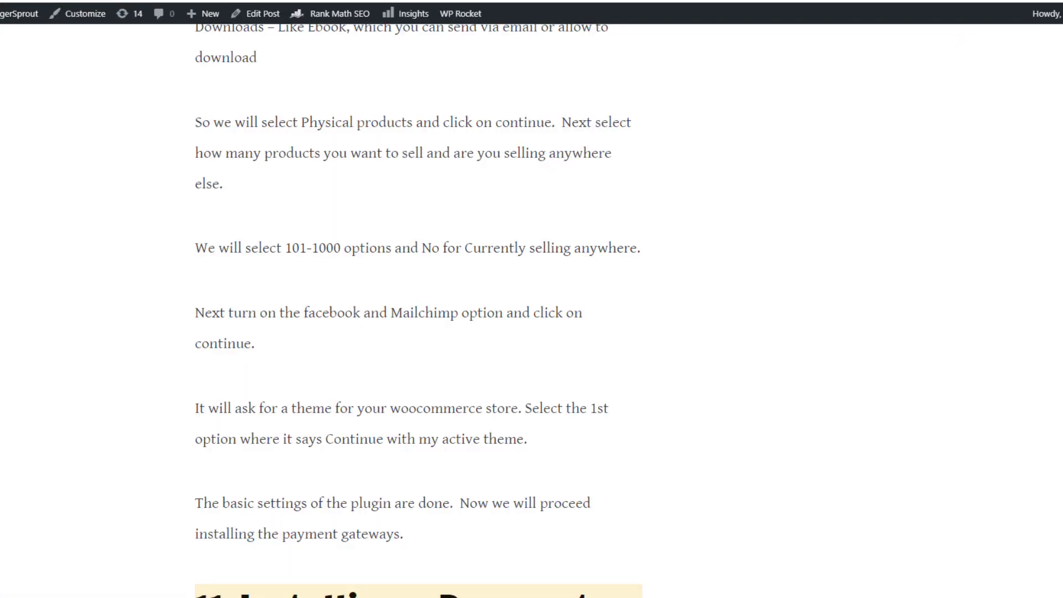
pyautogui.scroll(-5, 244, 285)
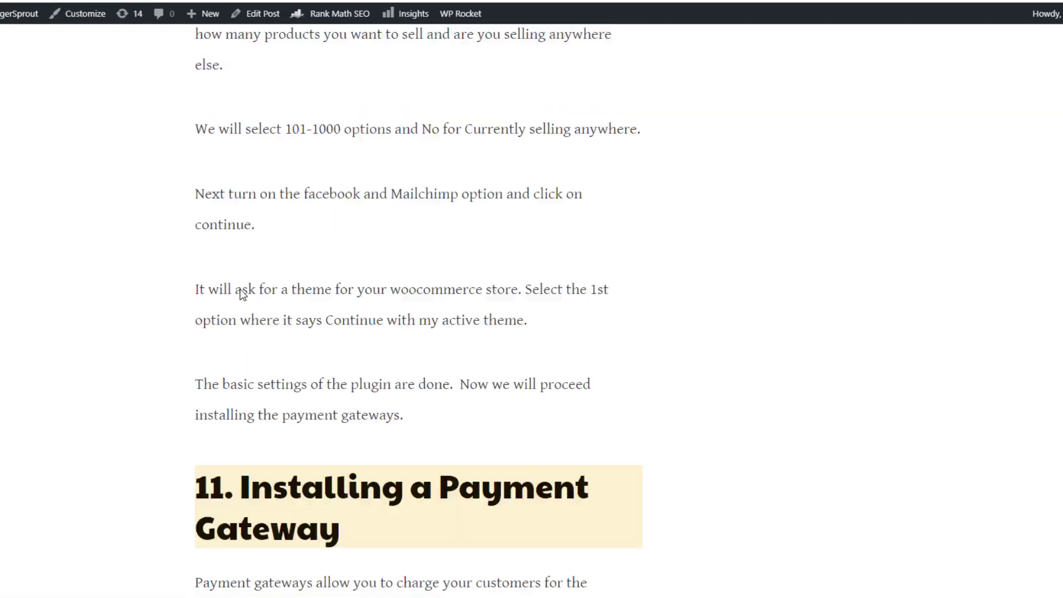
pyautogui.moveTo(276, 347); pyautogui.dragTo(366, 372)
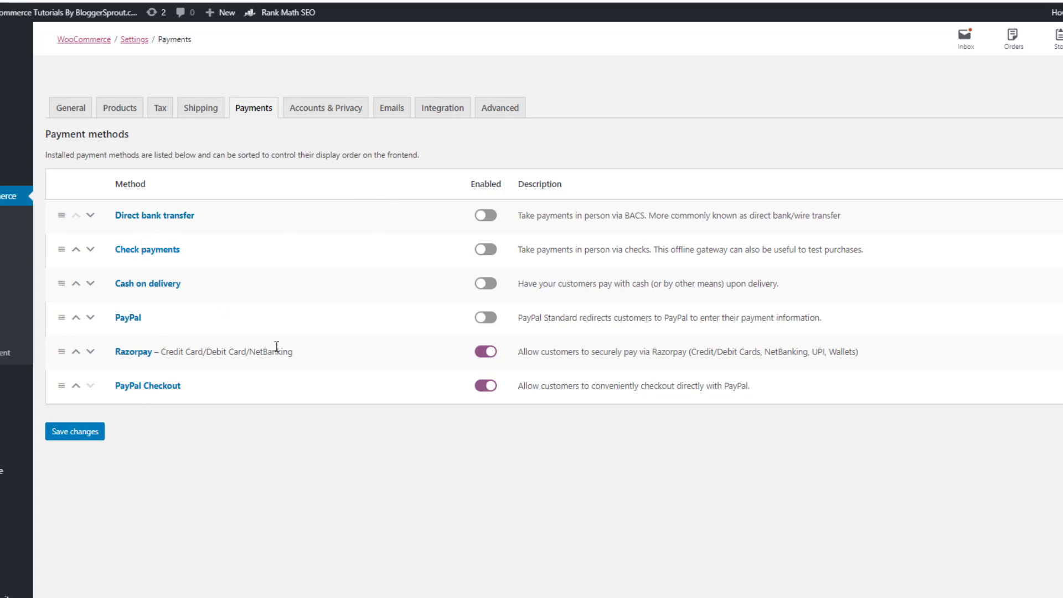
# Allow customers to create an account during checkout
pyautogui.click(318, 115)
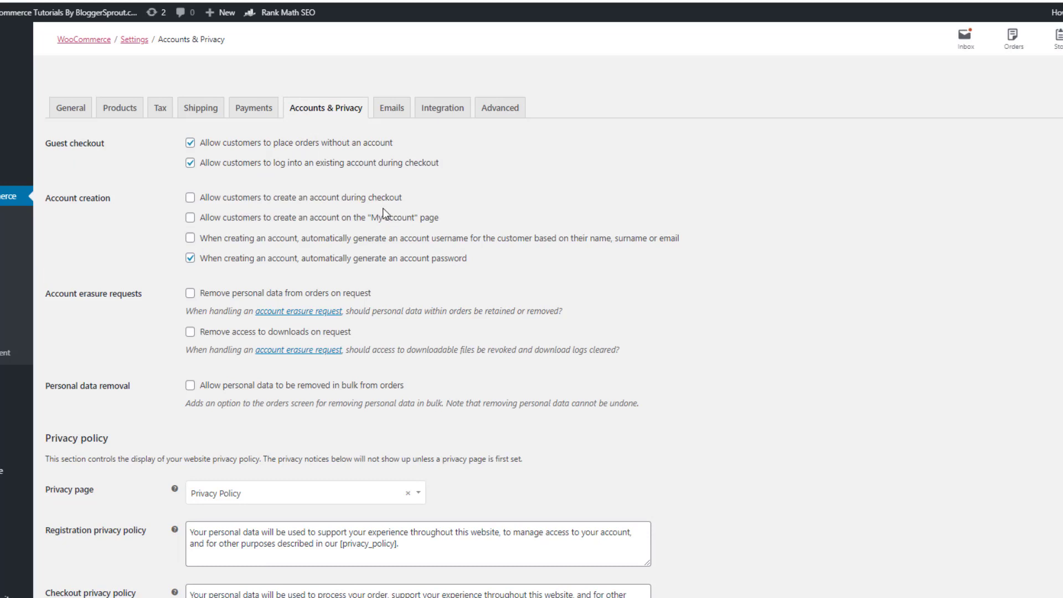
pyautogui.click(190, 199)
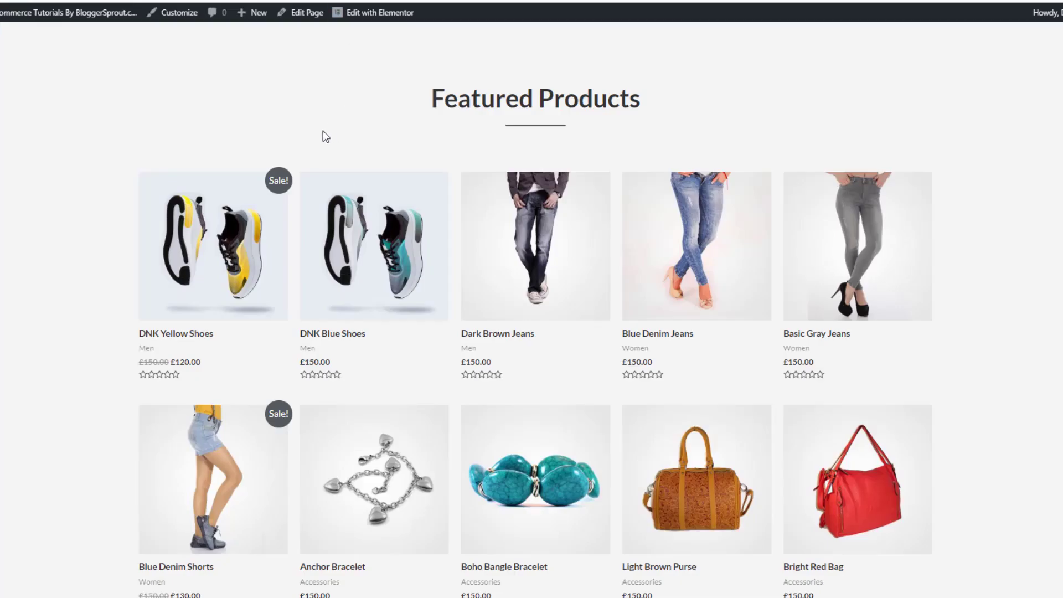
pyautogui.scroll(12, 324, 133)
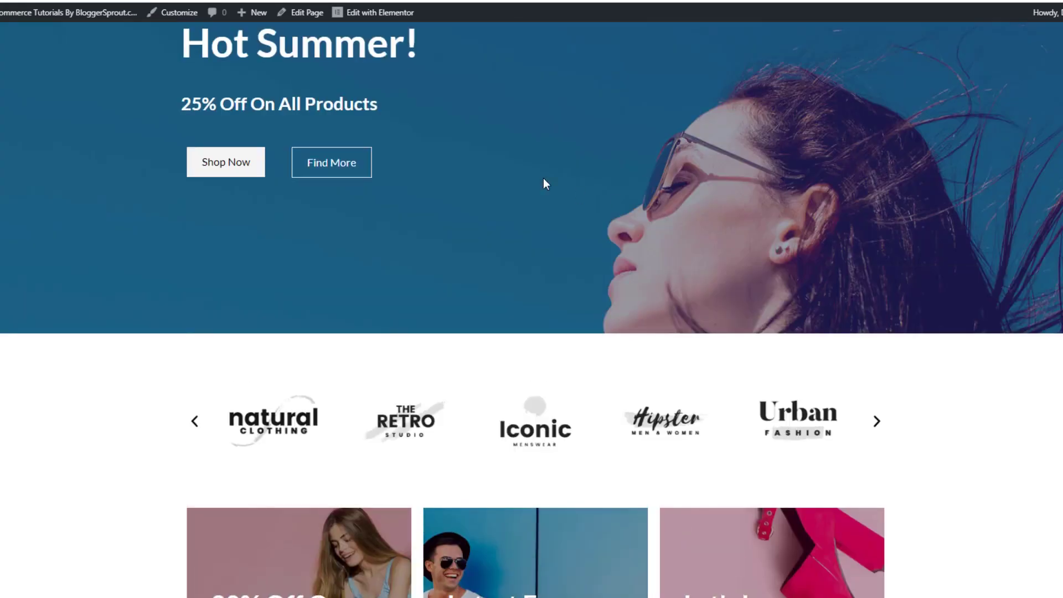
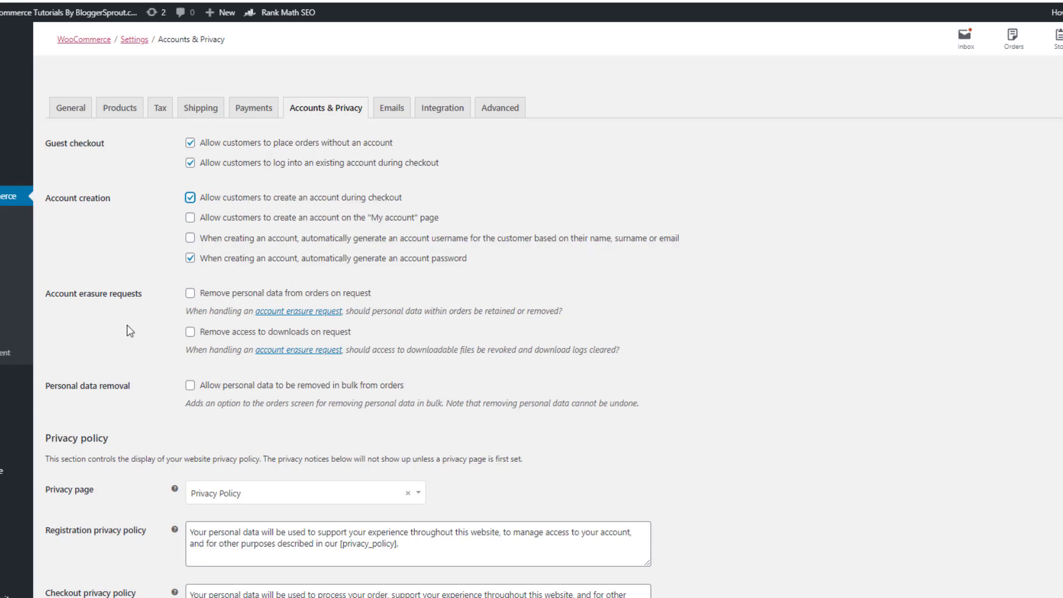
# Save the Accounts & Privacy settings and view the eleven email notifications
pyautogui.scroll(-4, 200, 313)
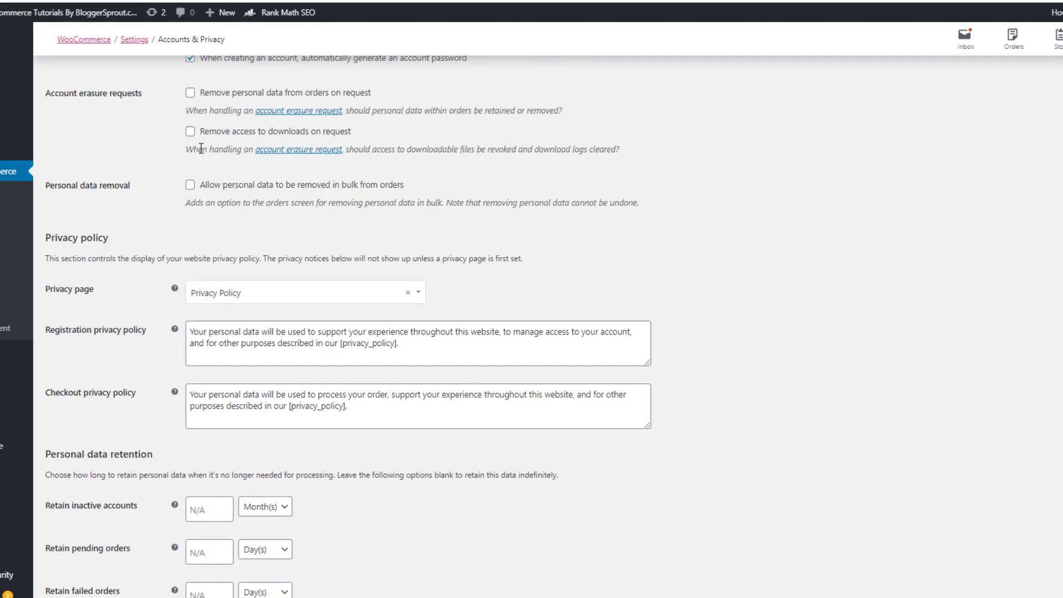
pyautogui.scroll(-2, 193, 151)
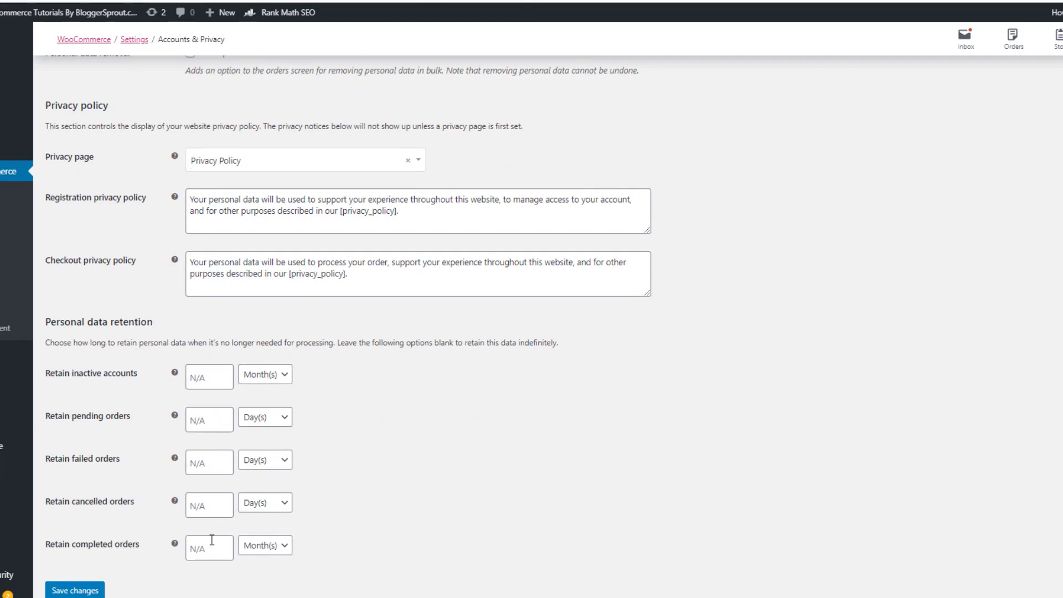
pyautogui.click(97, 591)
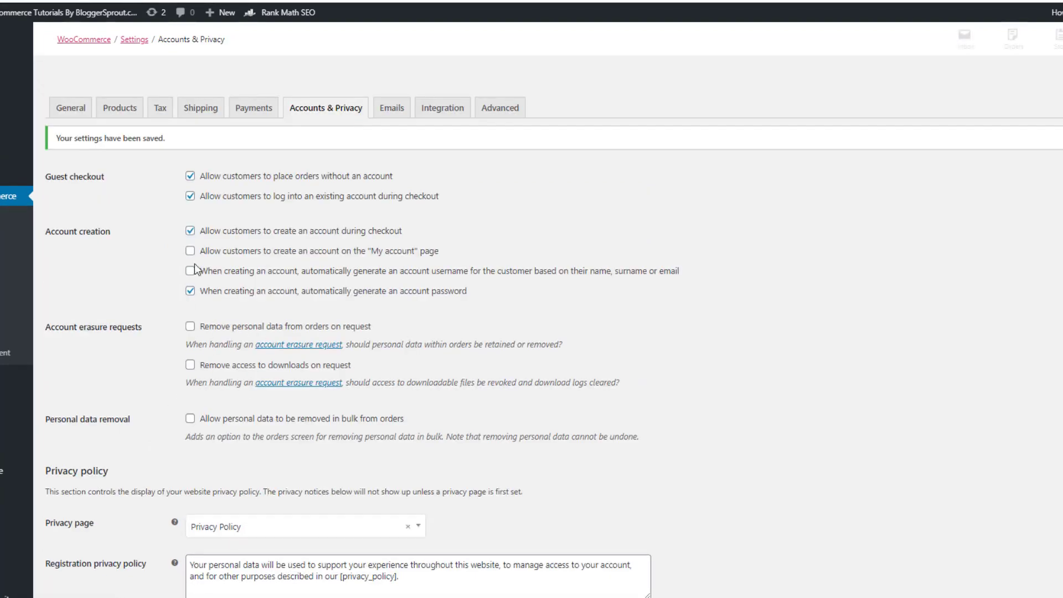
pyautogui.click(399, 110)
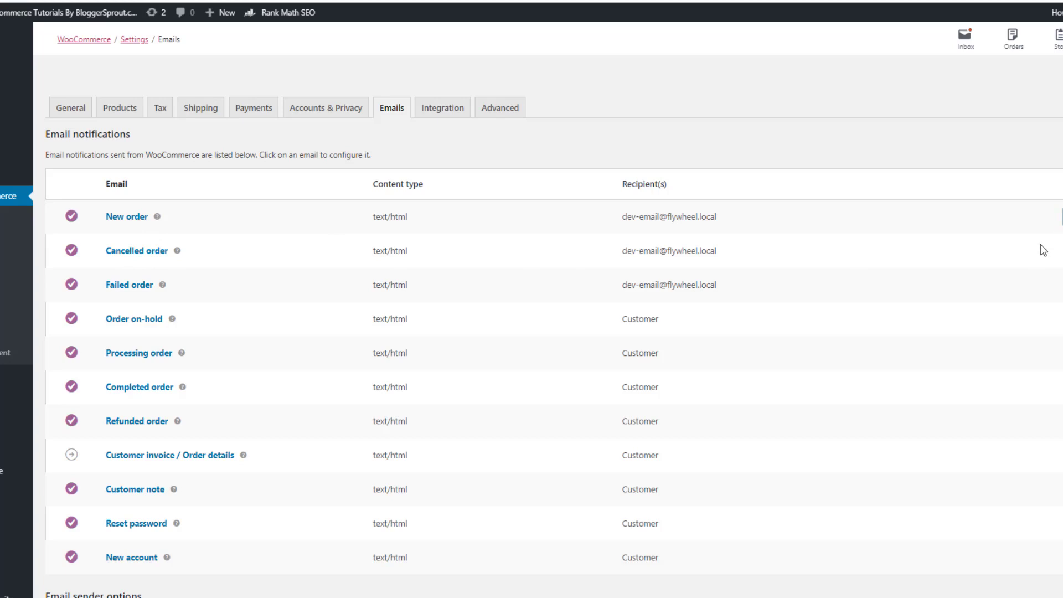
# Look over the New order email and the sender name and address fields
pyautogui.click(284, 217)
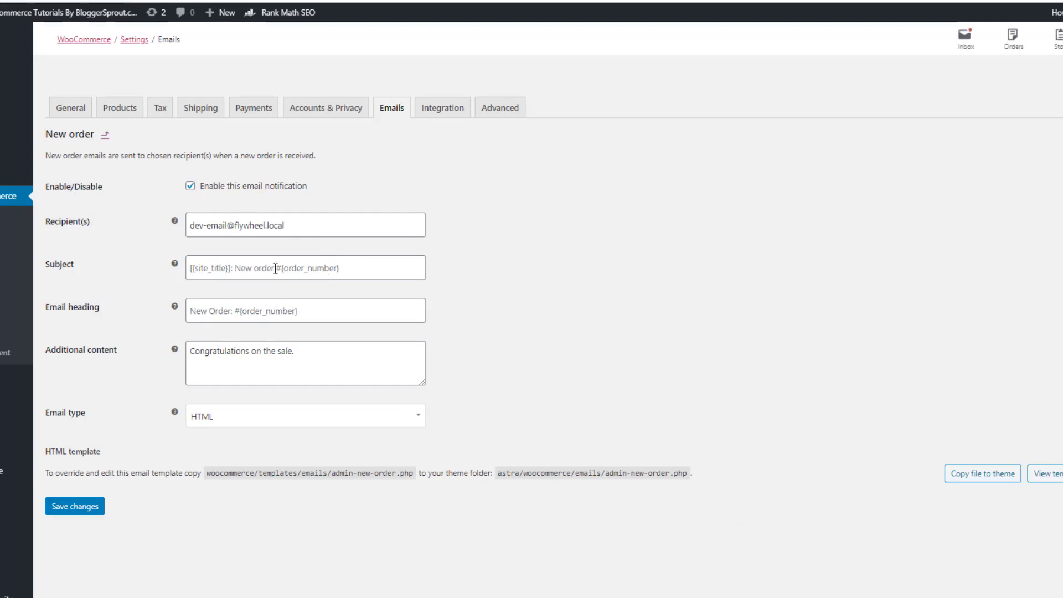
pyautogui.click(294, 351)
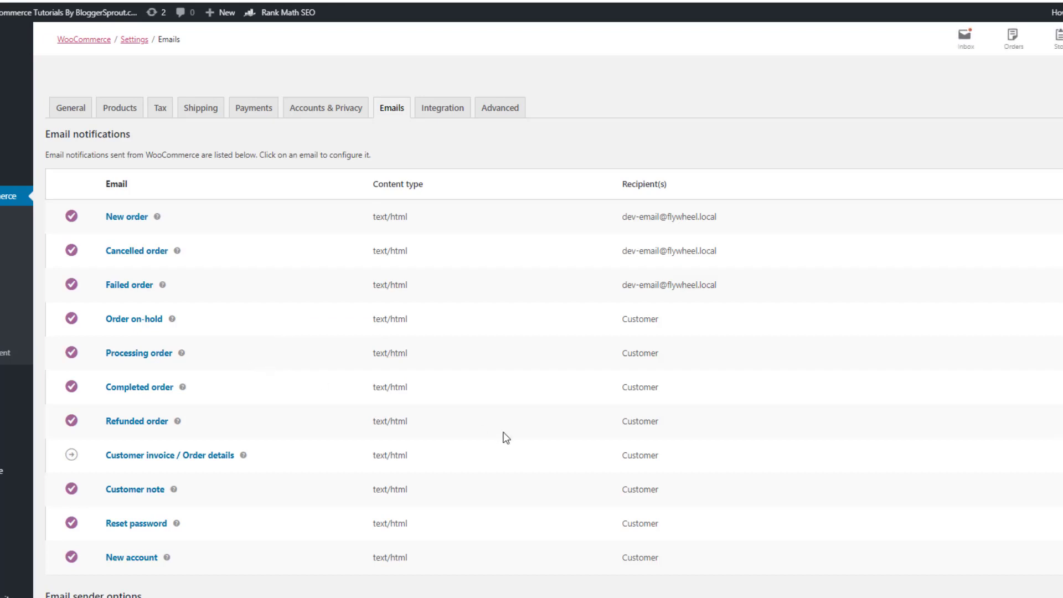
pyautogui.scroll(-6, 505, 427)
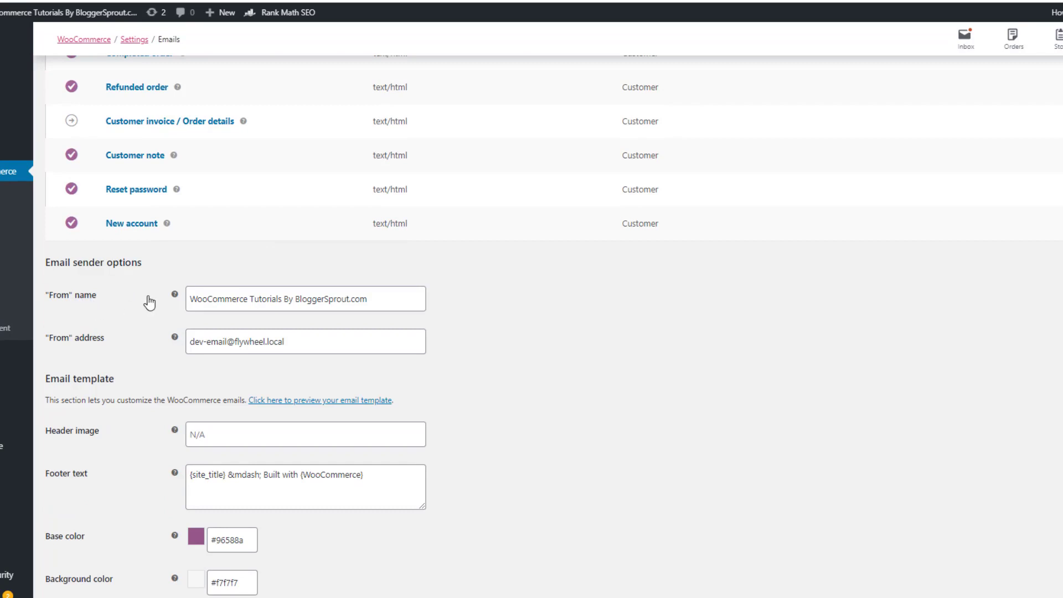
pyautogui.moveTo(302, 300); pyautogui.dragTo(229, 297)
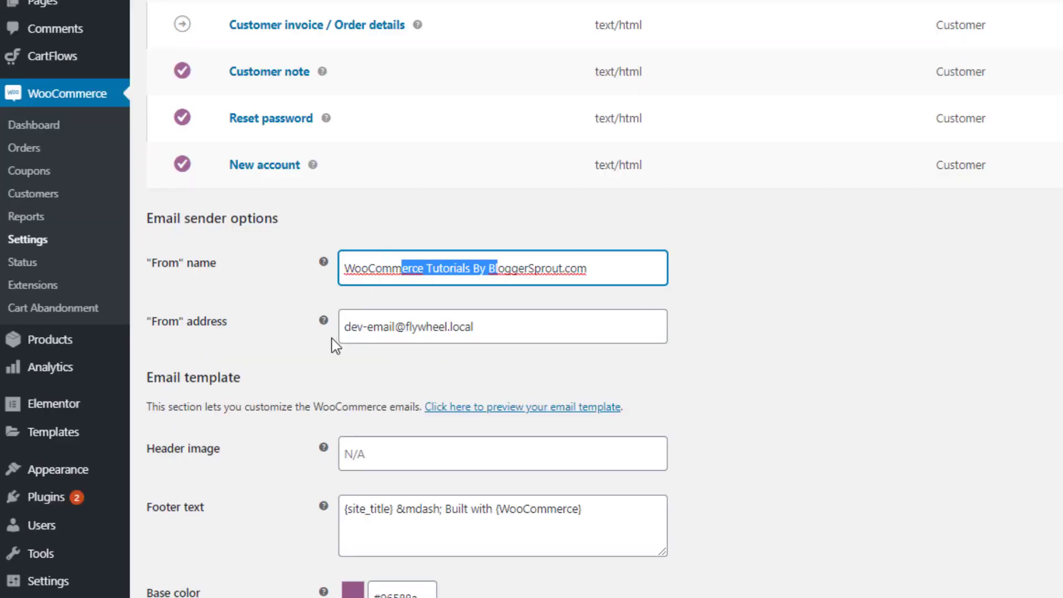
pyautogui.moveTo(480, 326); pyautogui.dragTo(340, 310)
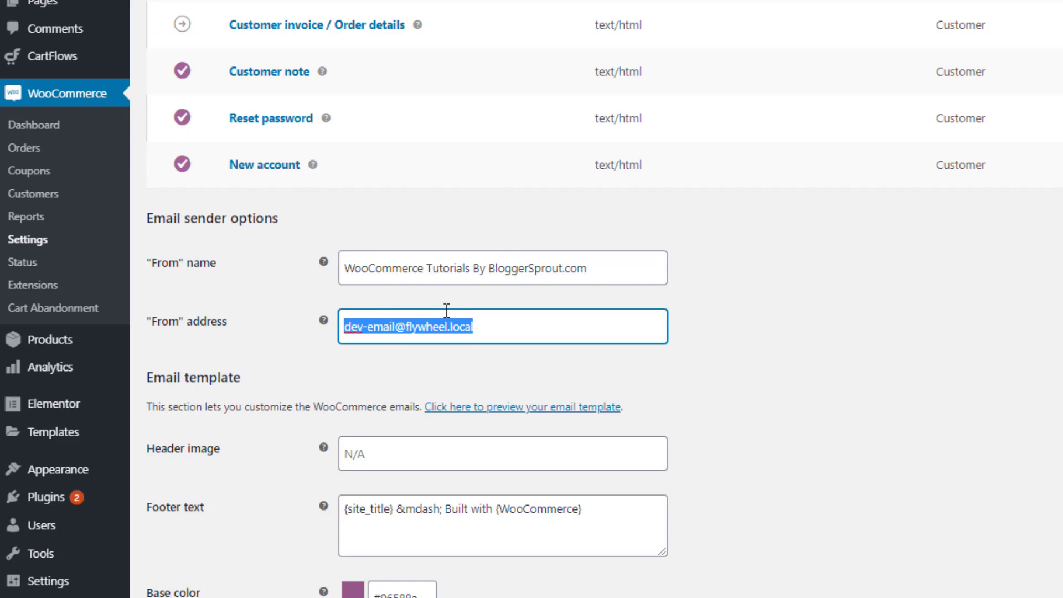
pyautogui.scroll(-3, 296, 368)
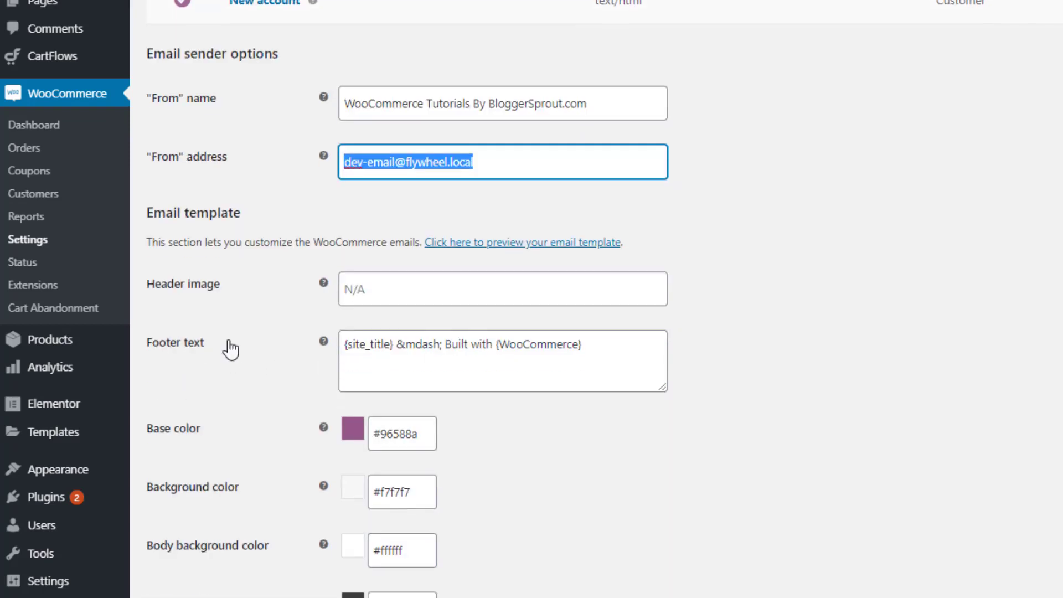
# Replace the footer's 'Built with {WooCommerce}' wording with AwesomeStoreX.com
pyautogui.moveTo(608, 341); pyautogui.dragTo(446, 331)
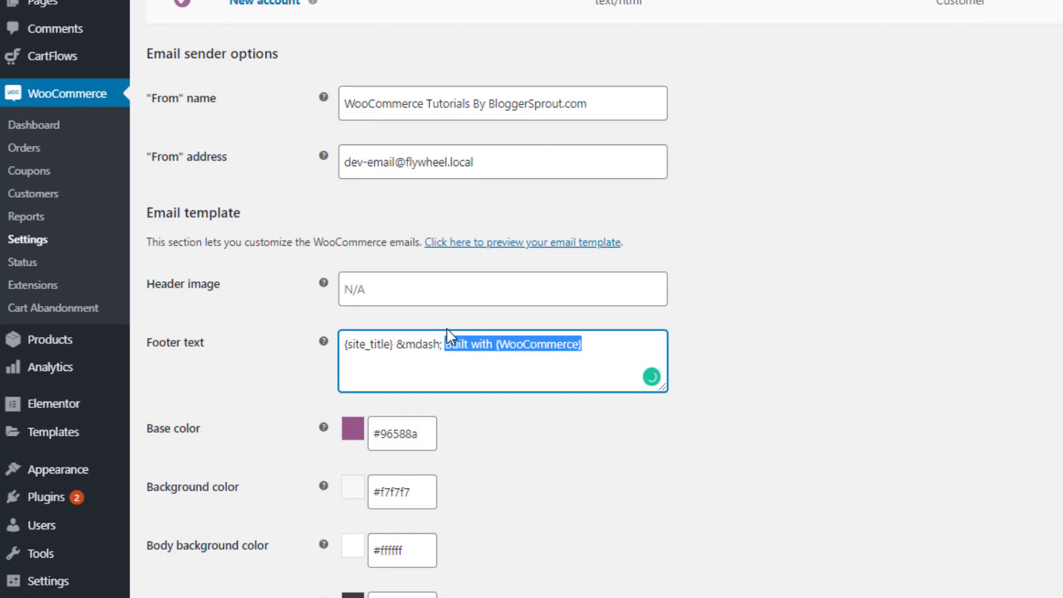
pyautogui.write('Aweso')
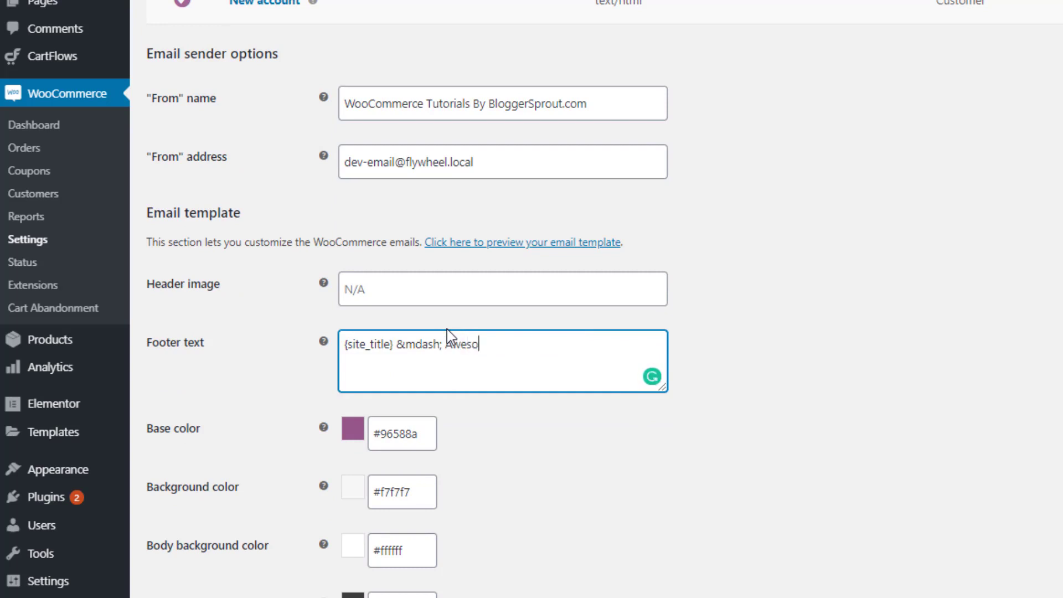
pyautogui.write('meSA')
pyautogui.press('BackSpace')
pyautogui.write('toreX.com')
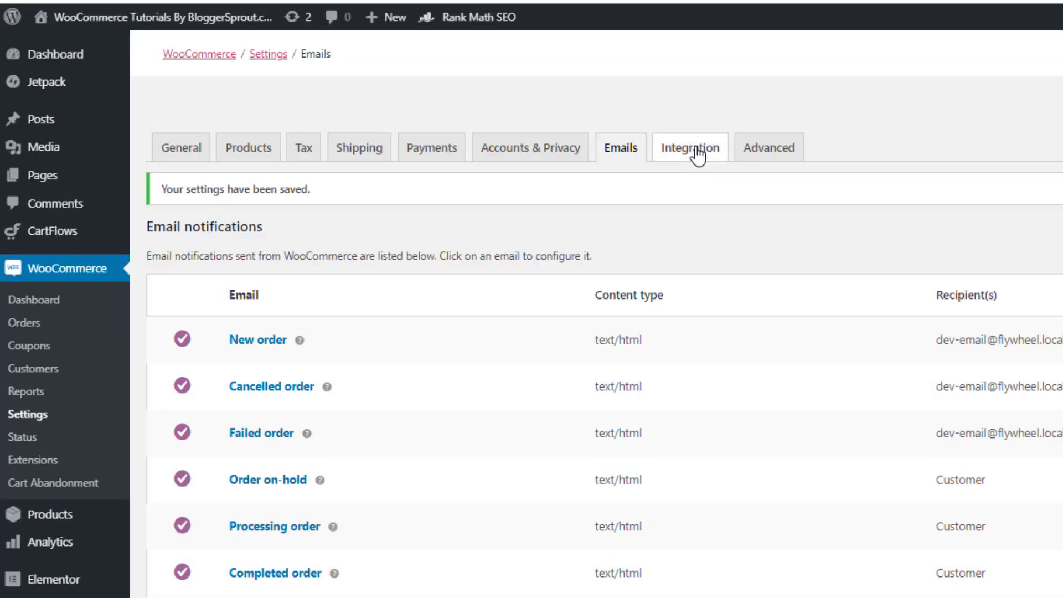
# Check the Facebook for WooCommerce integration, then move to the Advanced page settings
pyautogui.click(697, 12)
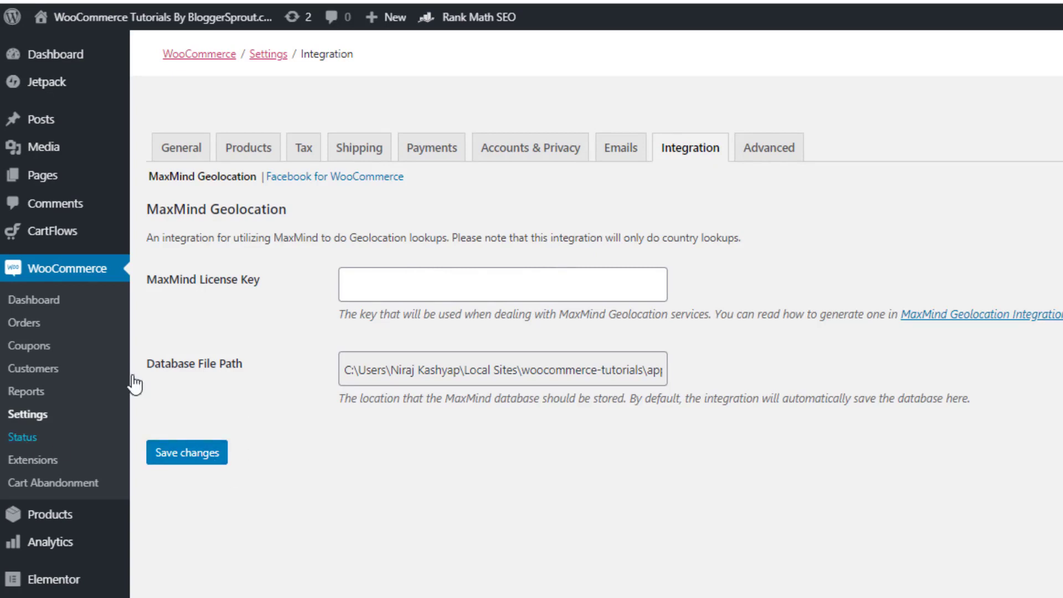
pyautogui.click(337, 178)
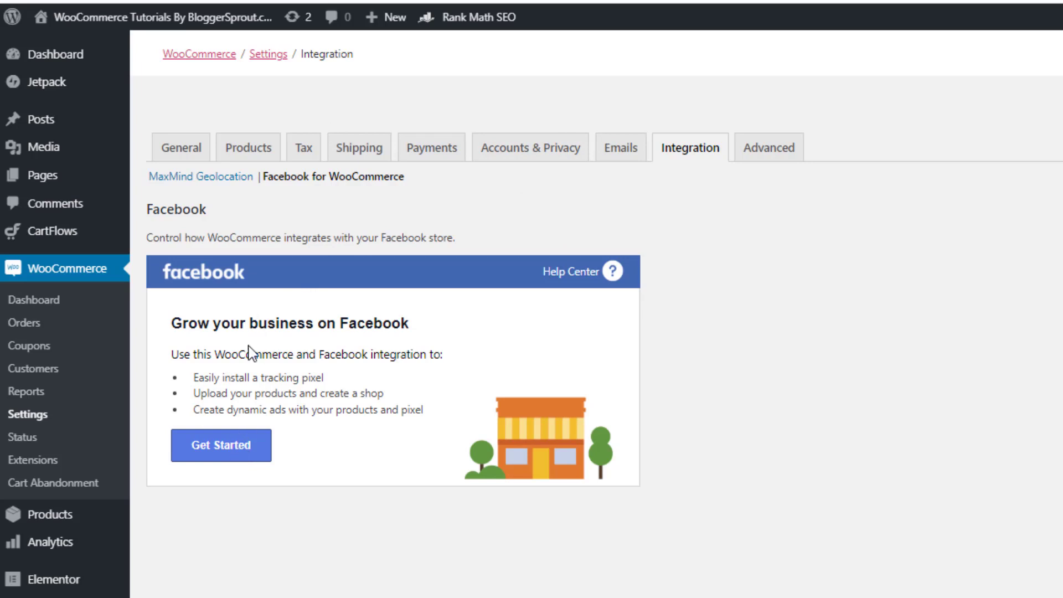
pyautogui.click(773, 160)
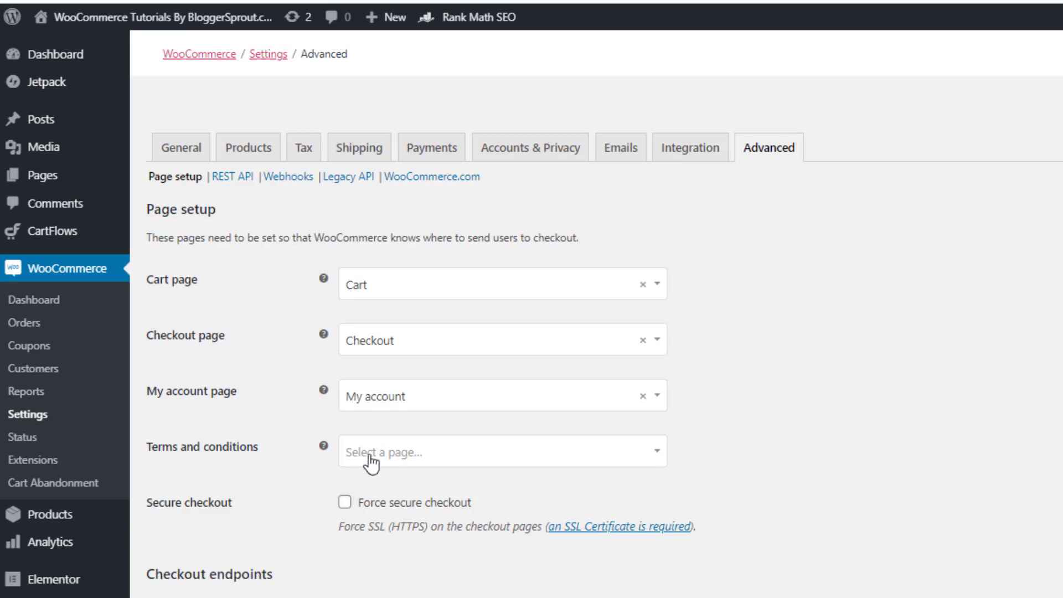
# Choose Sample Page as the Terms and conditions page
pyautogui.click(388, 459)
pyautogui.scroll(-1, 460, 511)
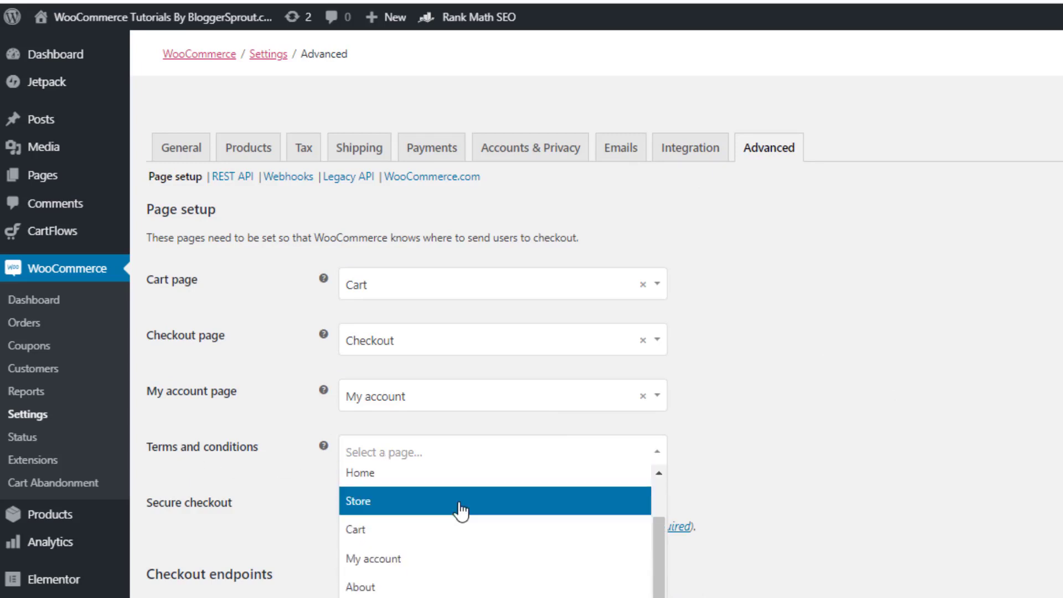
pyautogui.scroll(1, 449, 548)
pyautogui.scroll(1, 449, 549)
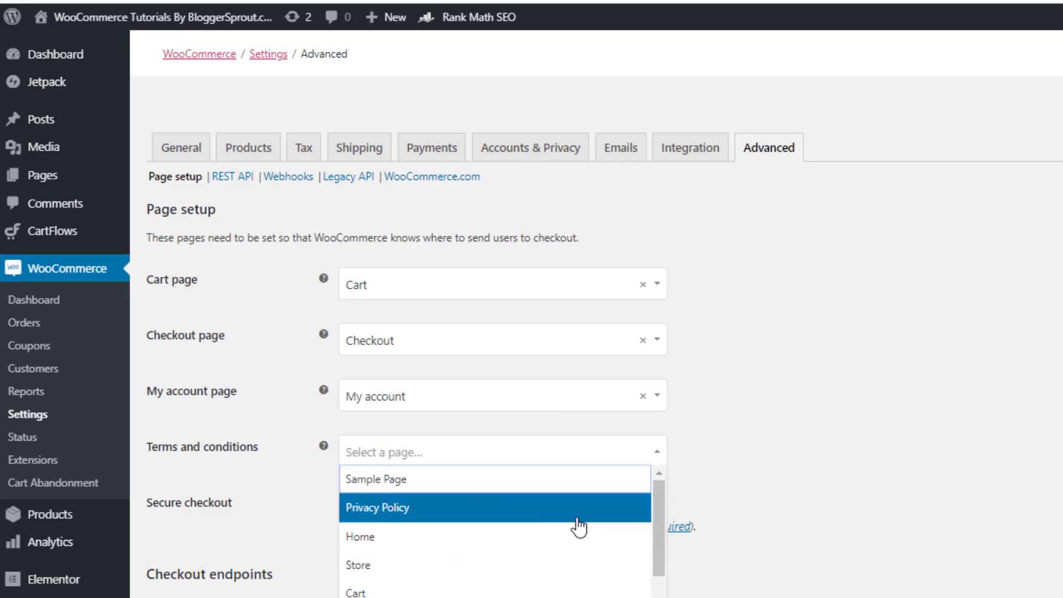
pyautogui.click(368, 486)
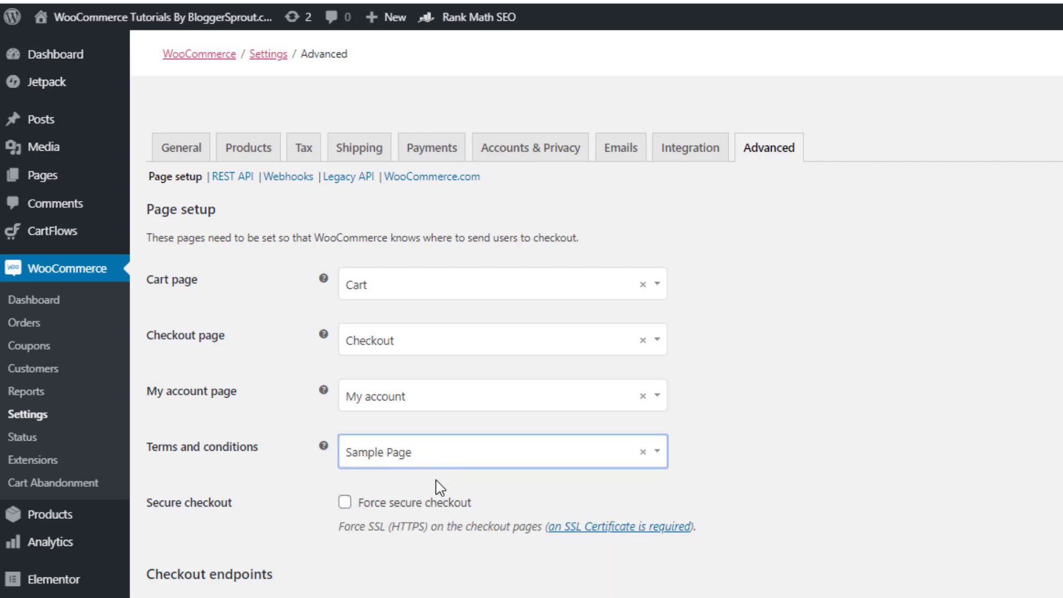
# Try forcing secure checkout and HTTP after checkout, then leave secure checkout unforced
pyautogui.click(345, 502)
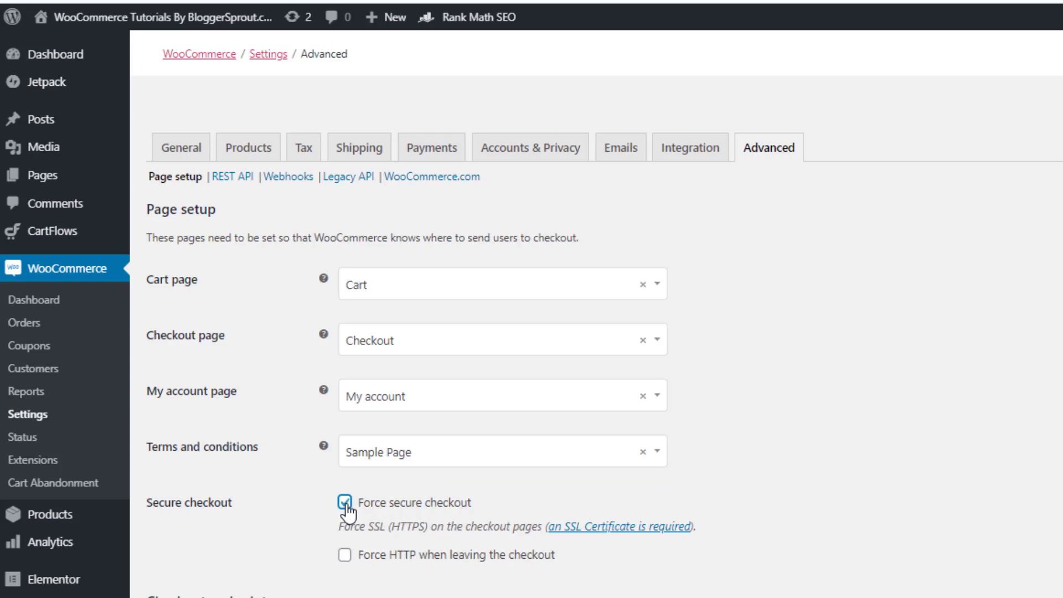
pyautogui.click(345, 554)
pyautogui.scroll(-9, 1032, 418)
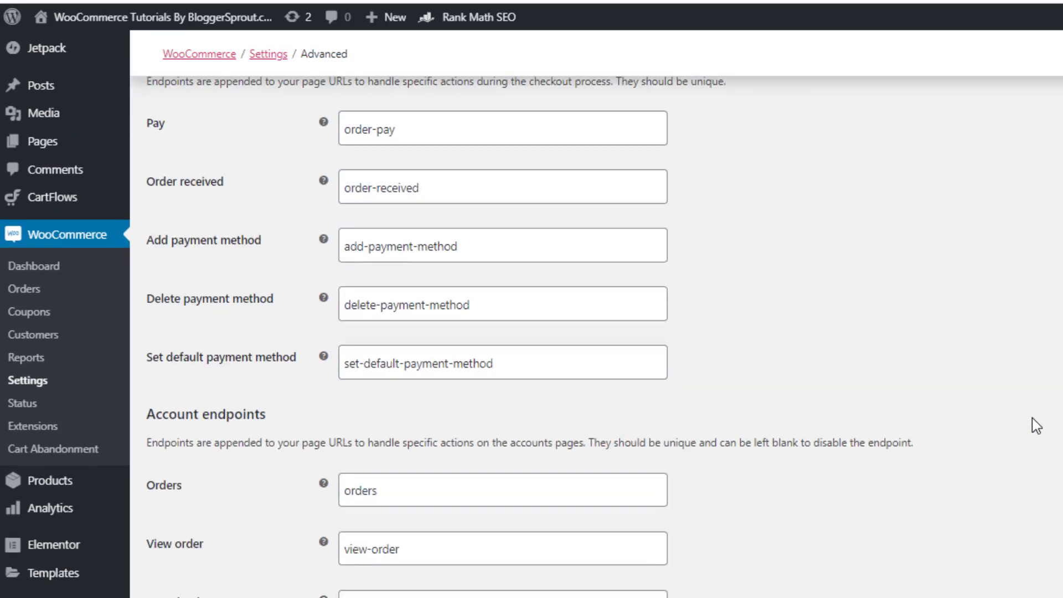
pyautogui.scroll(8, 1022, 433)
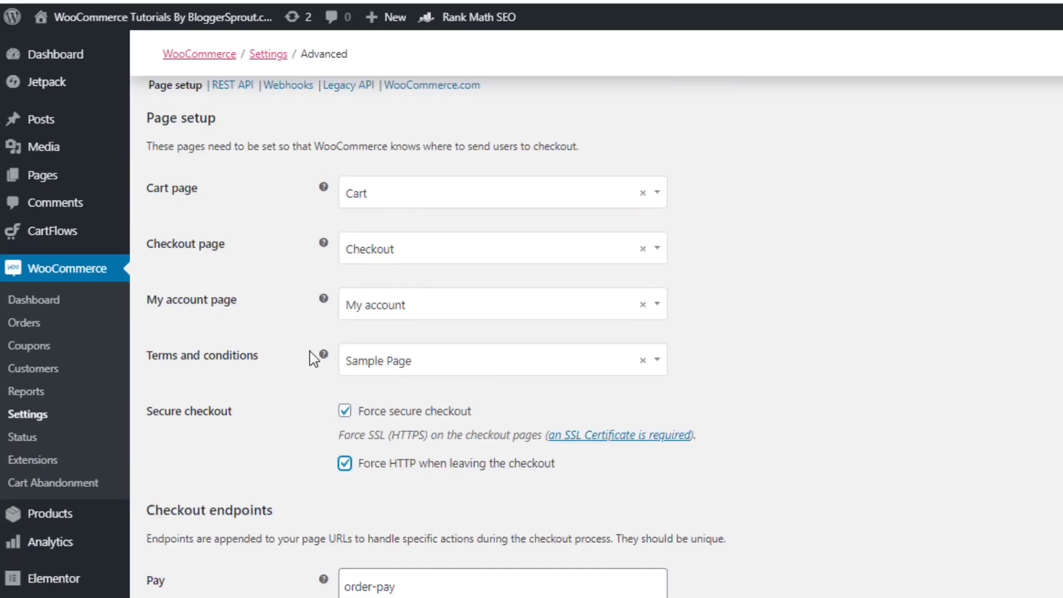
pyautogui.click(343, 413)
pyautogui.scroll(-8, 924, 527)
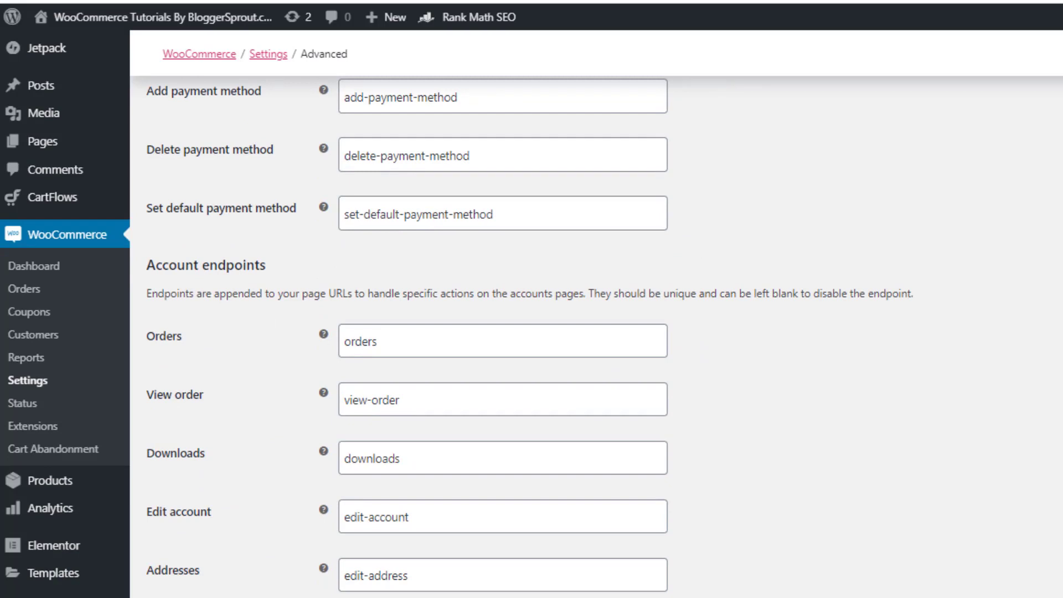
pyautogui.scroll(10, 597, 332)
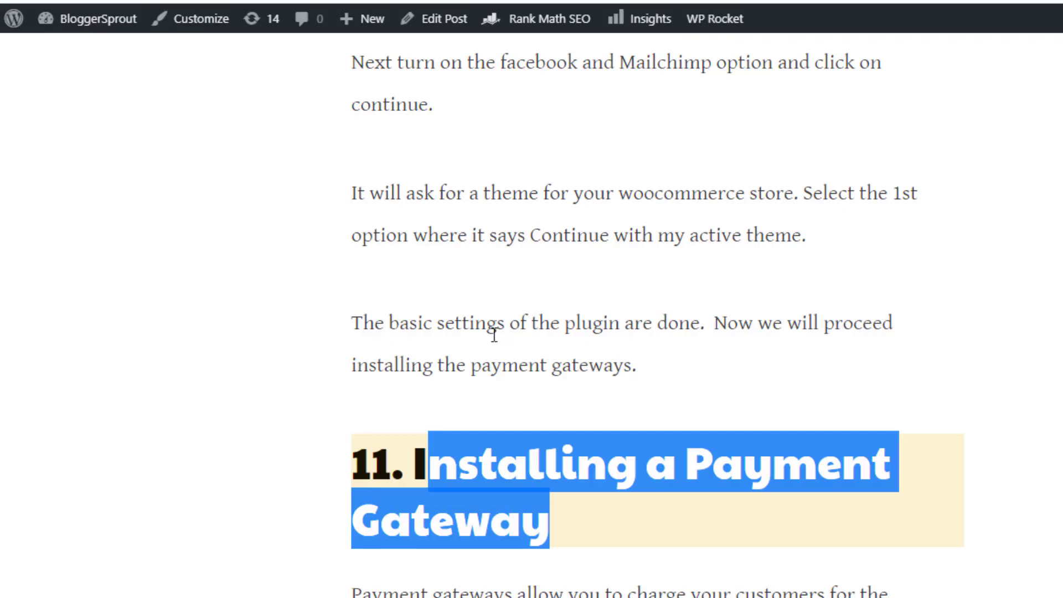
# Highlight the 'Installing a Payment Gateway' heading in the guide article
pyautogui.scroll(20, 492, 349)
pyautogui.scroll(5, 506, 430)
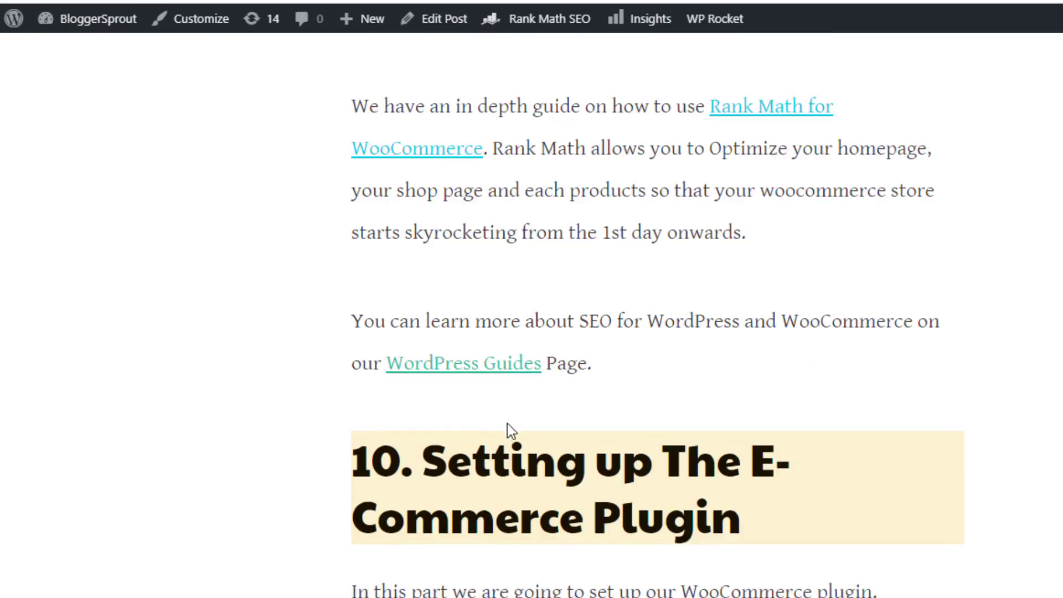
pyautogui.moveTo(293, 304); pyautogui.dragTo(489, 340)
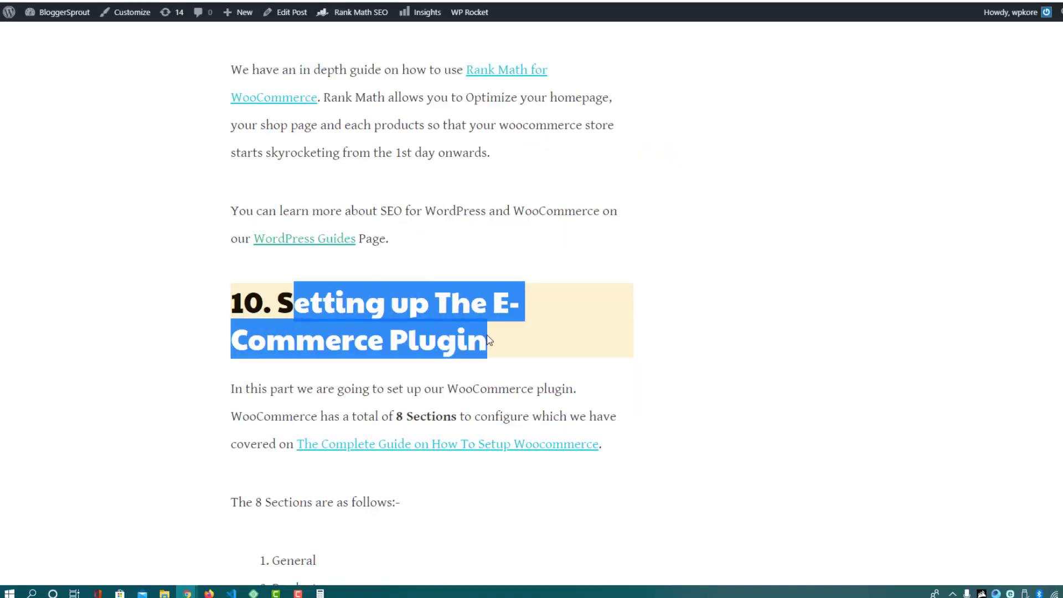
pyautogui.click(514, 345)
pyautogui.scroll(-20, 450, 346)
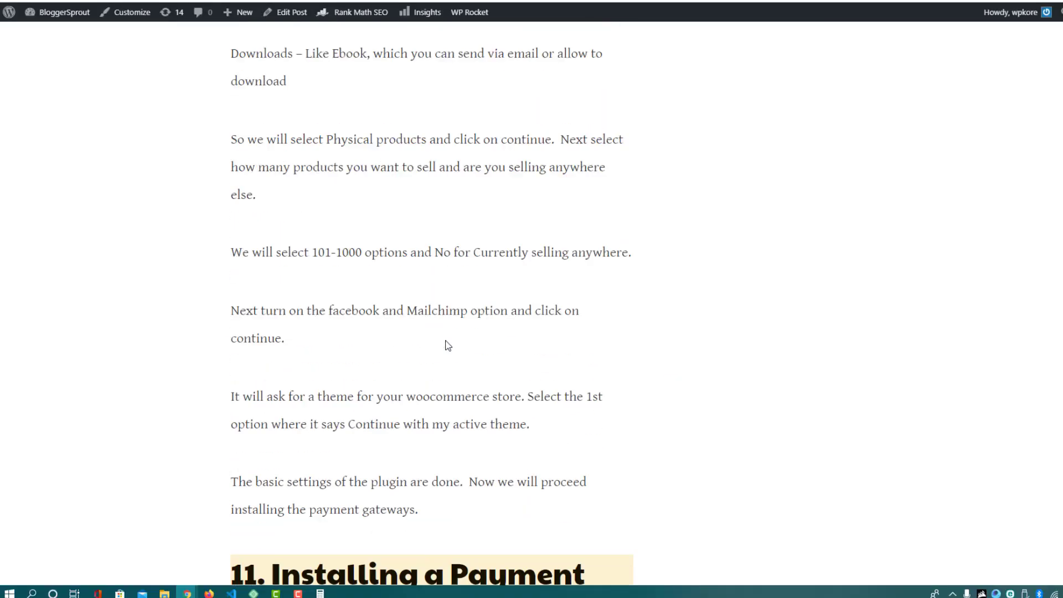
pyautogui.scroll(-6, 448, 345)
pyautogui.moveTo(272, 242); pyautogui.dragTo(378, 289)
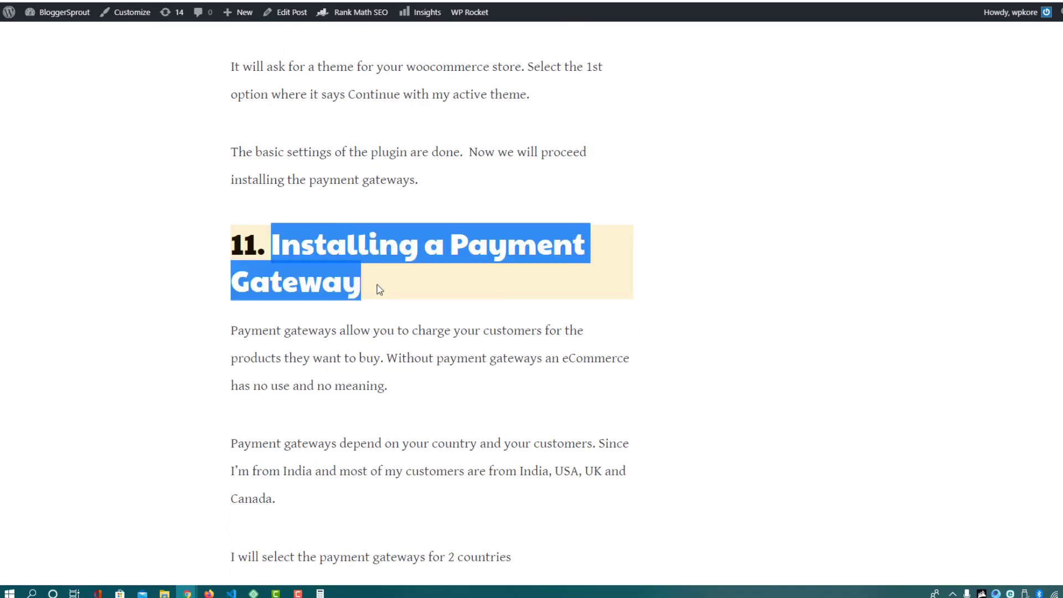
pyautogui.scroll(-6, 310, 159)
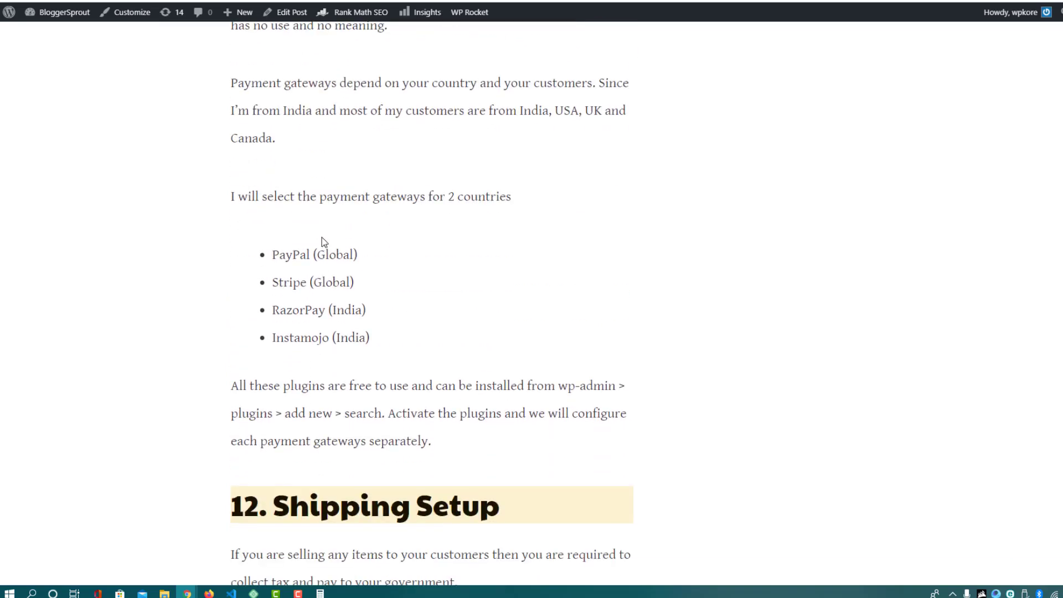
# Highlight PayPal, Stripe and RazorPay in the article's gateway list
pyautogui.doubleClick(278, 255)
pyautogui.doubleClick(288, 283)
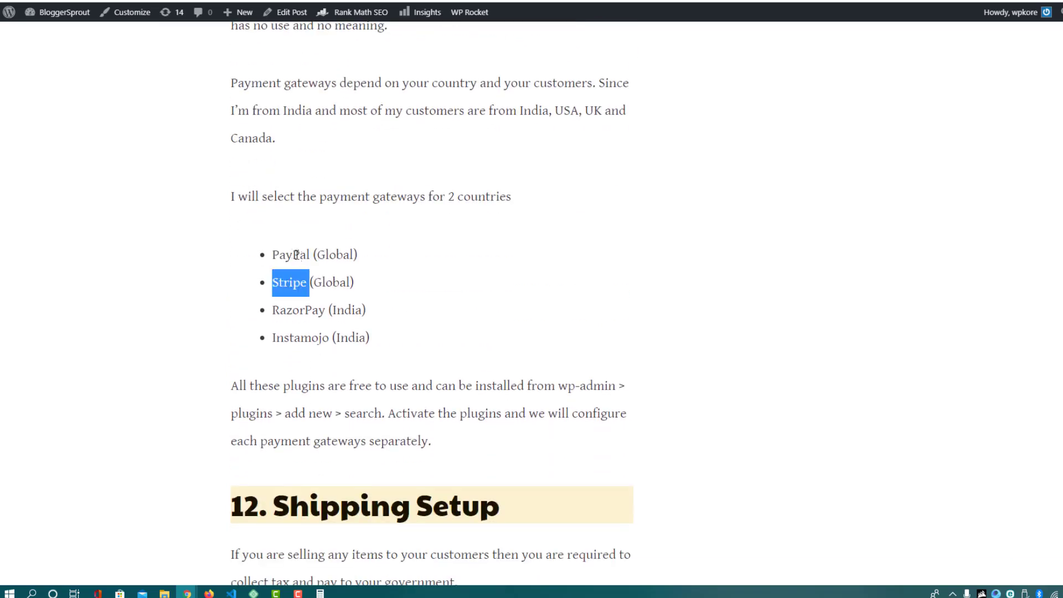
pyautogui.moveTo(272, 254); pyautogui.dragTo(312, 256)
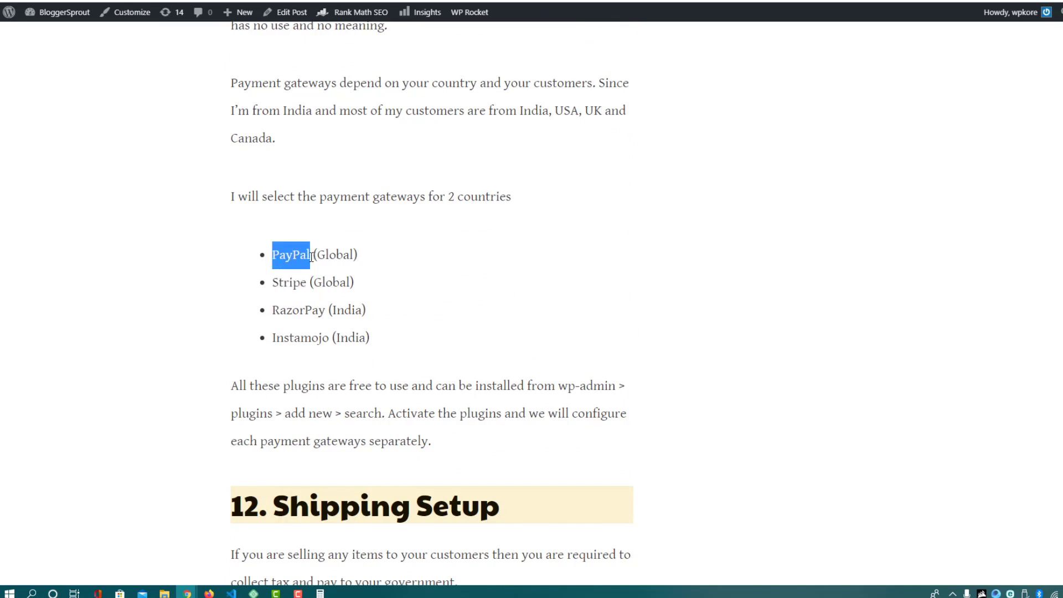
pyautogui.doubleClick(290, 284)
pyautogui.click(292, 306)
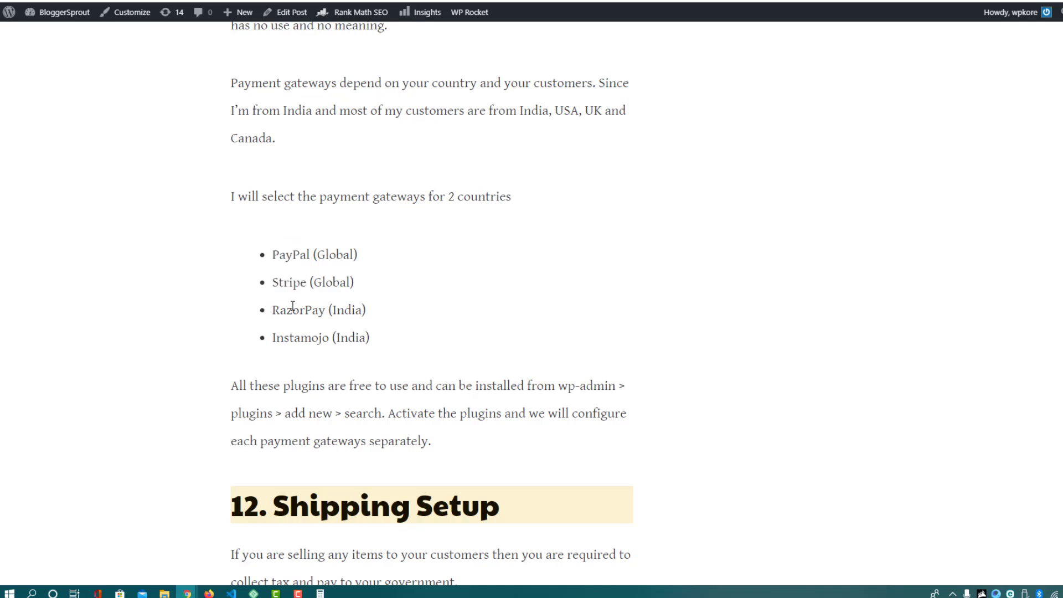
pyautogui.doubleClick(294, 308)
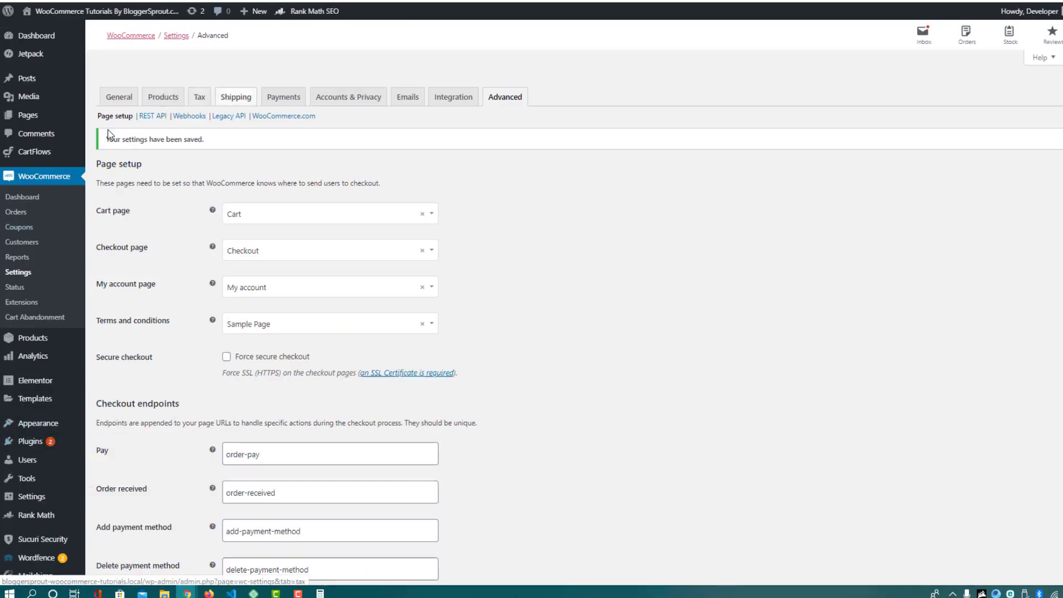
# Enable PayPal in the Payments tab and bring up PayPal Standard's settings
pyautogui.click(272, 100)
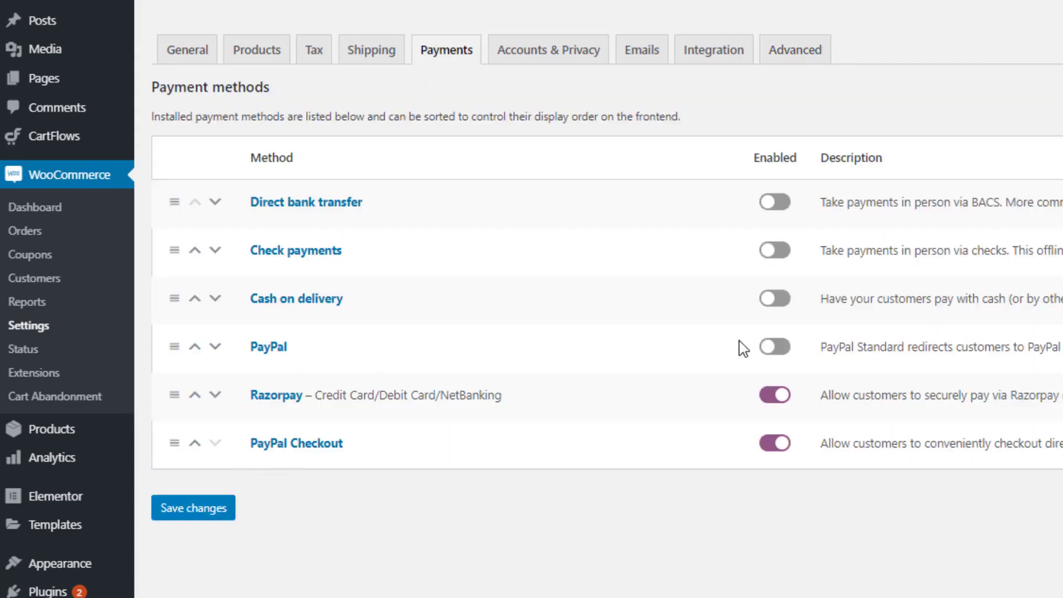
pyautogui.click(777, 354)
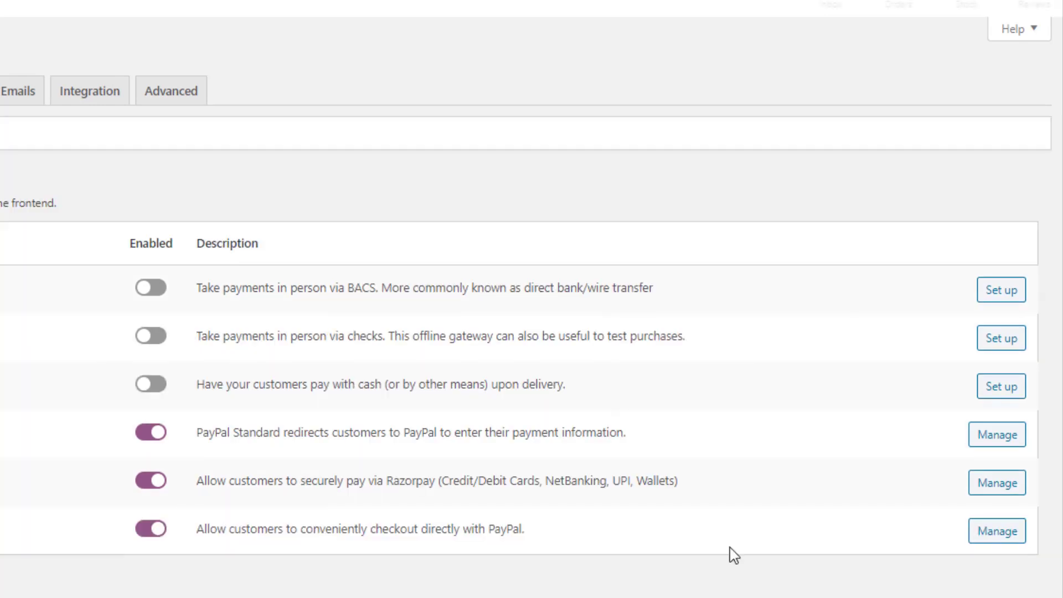
pyautogui.click(995, 443)
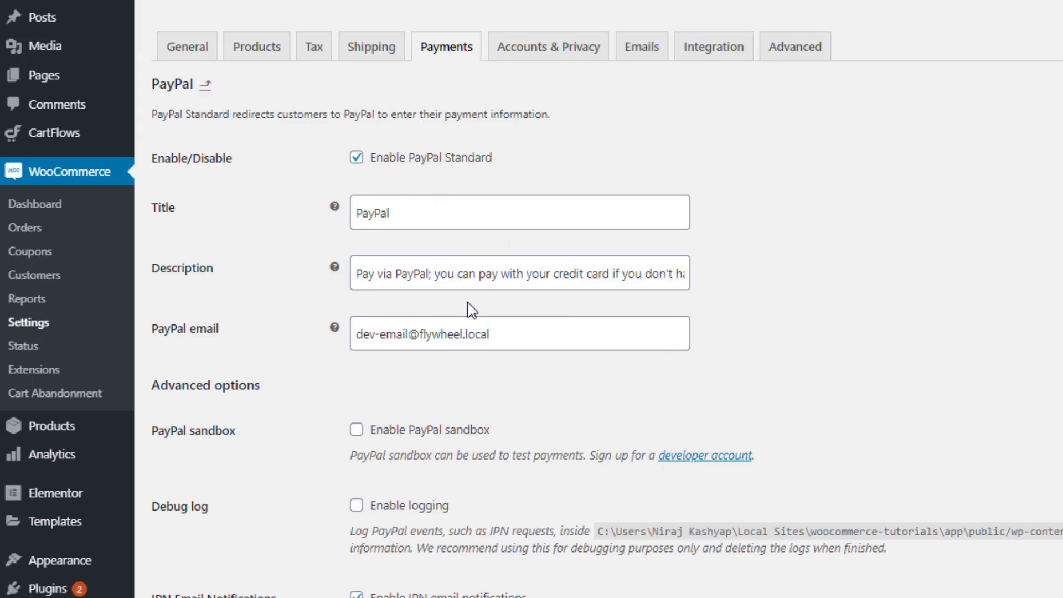
# Scroll through the PayPal Standard settings, including the Live API credential fields
pyautogui.scroll(-2, 468, 306)
pyautogui.scroll(-2, 465, 266)
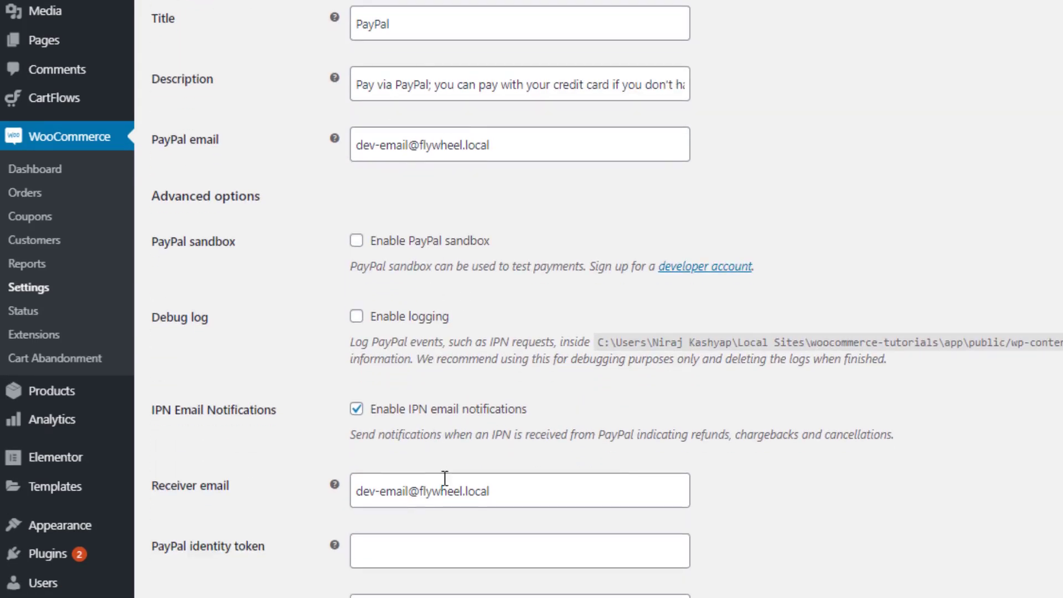
pyautogui.scroll(-4, 344, 210)
pyautogui.scroll(8, 441, 289)
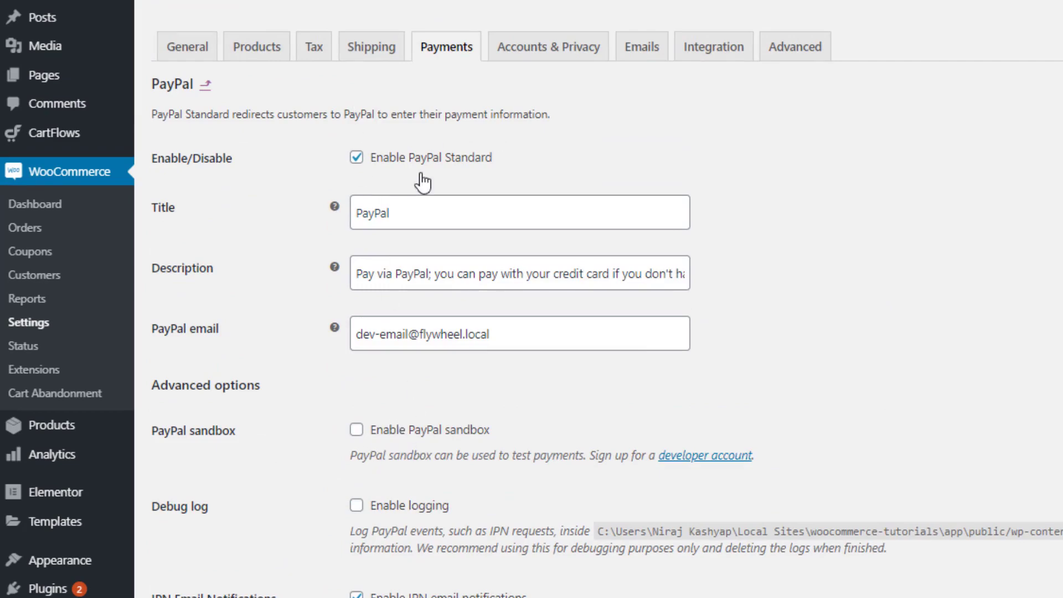
pyautogui.scroll(-12, 434, 166)
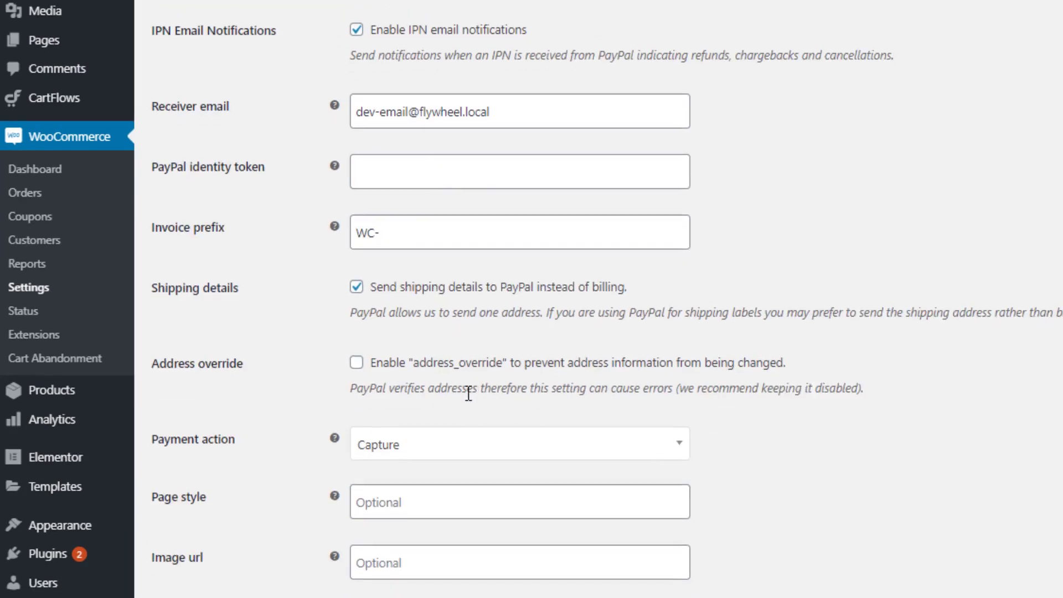
pyautogui.scroll(-3, 387, 433)
pyautogui.scroll(-1, 226, 494)
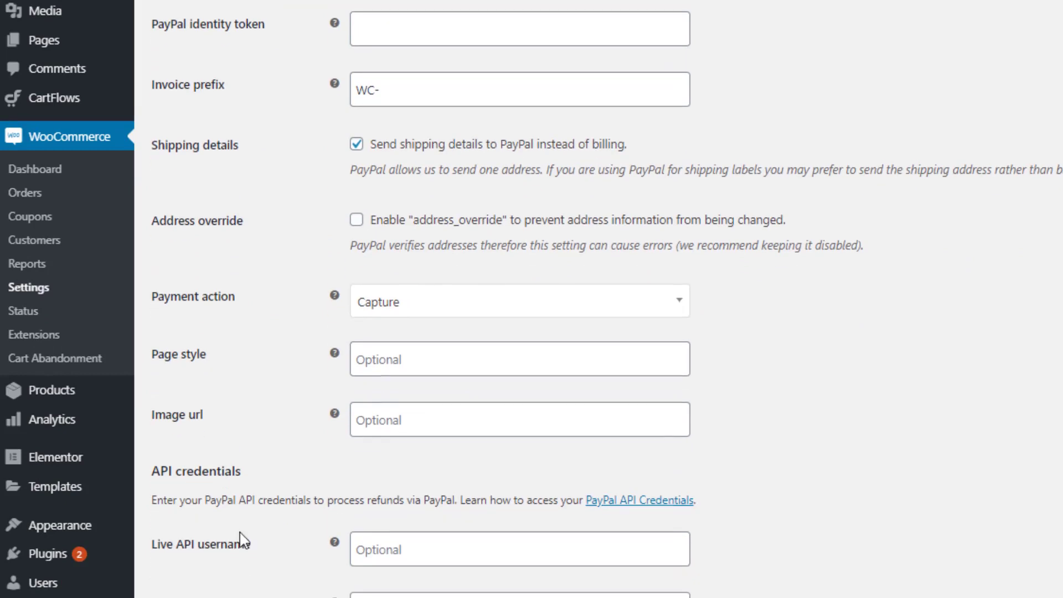
pyautogui.click(427, 552)
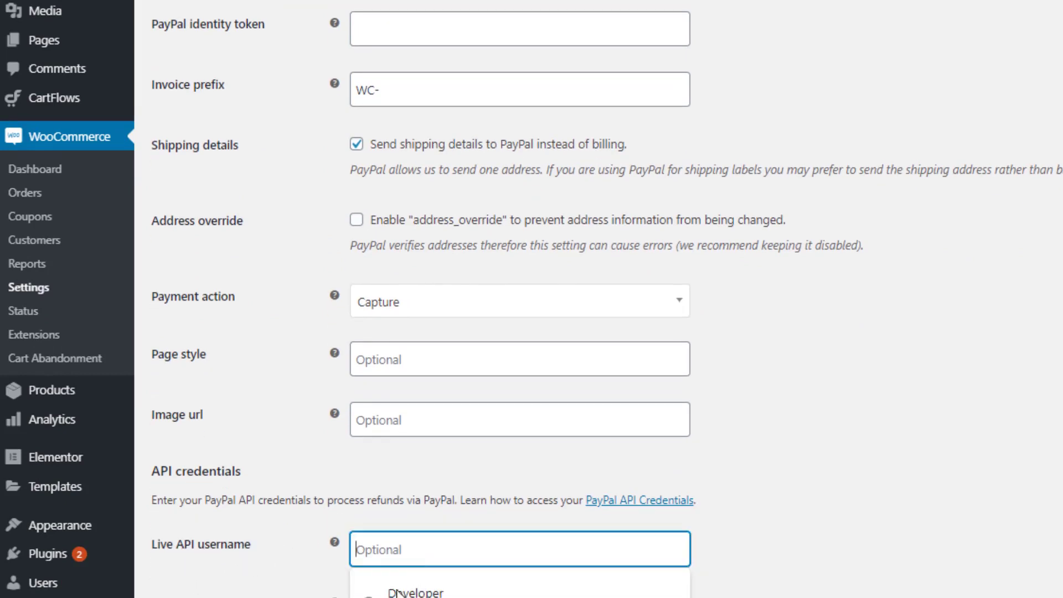
pyautogui.scroll(-4, 775, 563)
pyautogui.click(776, 564)
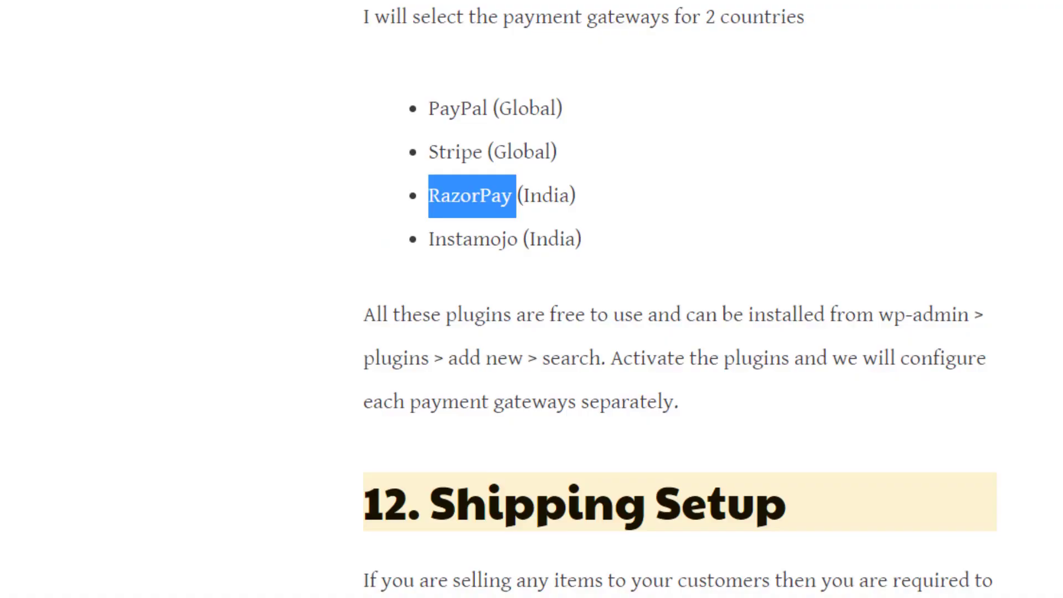
pyautogui.scroll(-10, 451, 158)
pyautogui.scroll(10, 452, 155)
pyautogui.scroll(7, 565, 49)
pyautogui.scroll(-15, 560, 396)
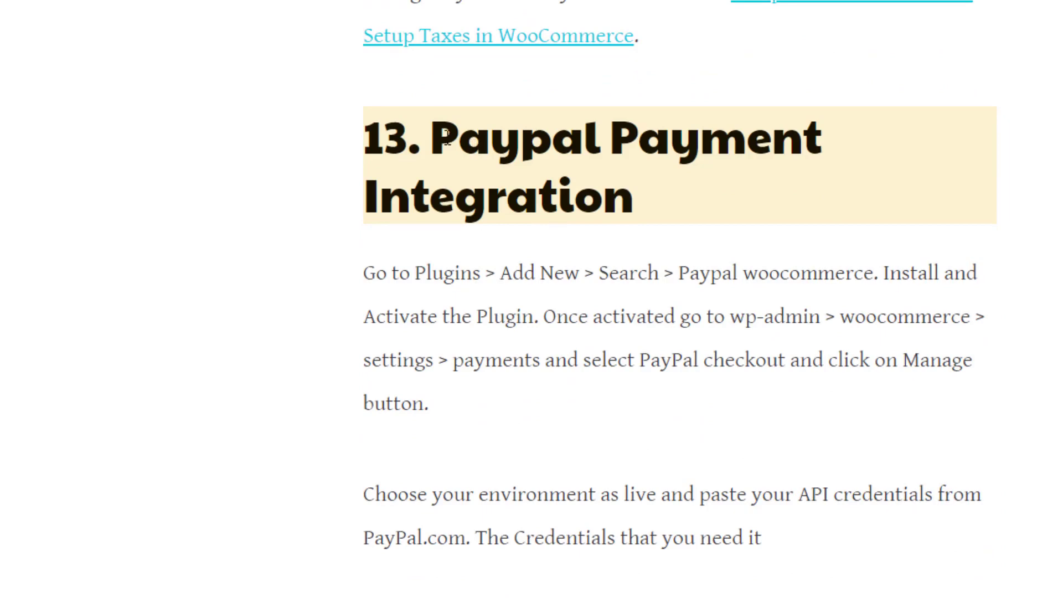
pyautogui.moveTo(448, 135); pyautogui.dragTo(632, 213)
pyautogui.scroll(10, 683, 399)
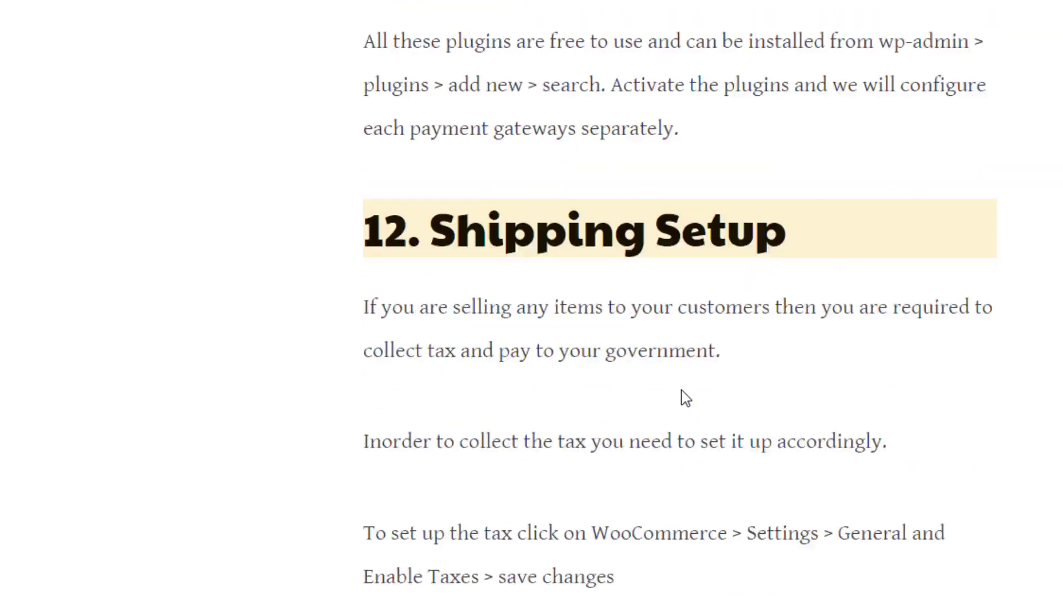
pyautogui.scroll(6, 687, 398)
pyautogui.moveTo(428, 205); pyautogui.dragTo(482, 249)
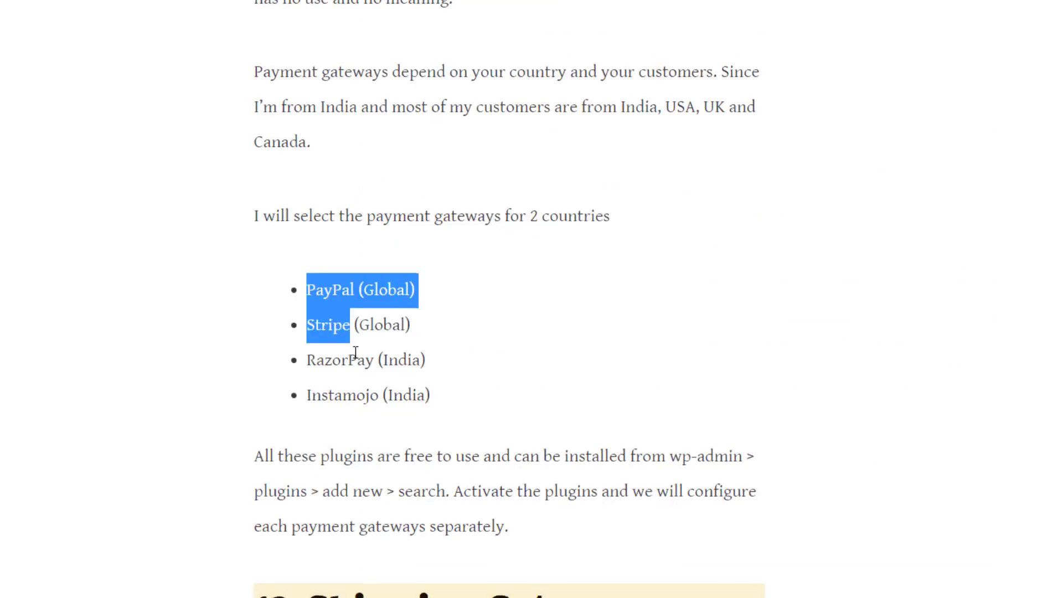
pyautogui.scroll(-8, 571, 105)
pyautogui.moveTo(293, 73); pyautogui.dragTo(601, 86)
pyautogui.scroll(-10, 349, 99)
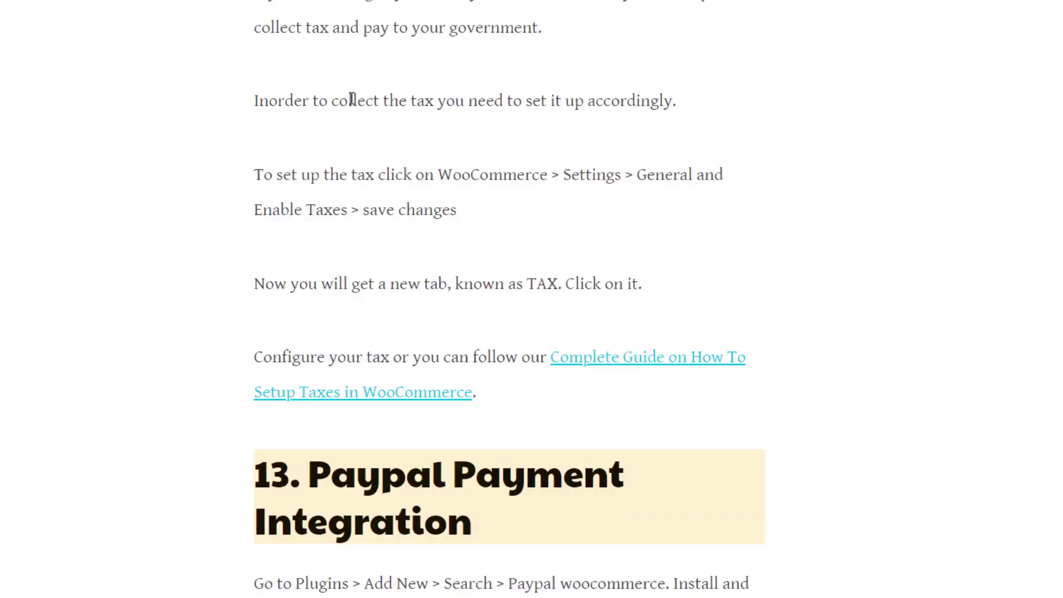
pyautogui.moveTo(308, 86); pyautogui.dragTo(528, 144)
pyautogui.scroll(-4, 308, 349)
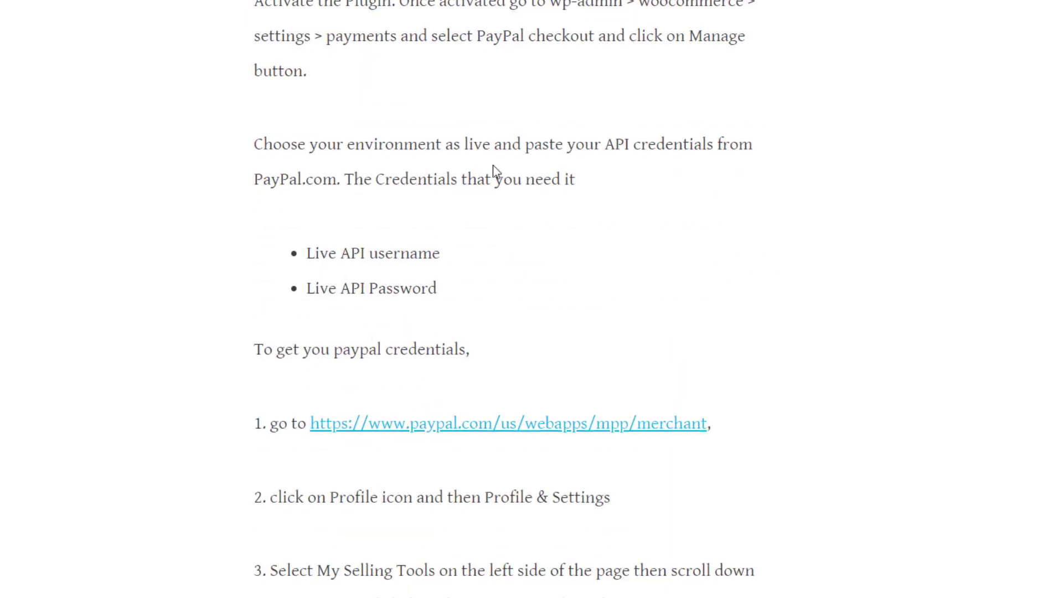
pyautogui.scroll(-5, 496, 172)
pyautogui.moveTo(269, 191)
pyautogui.mouseDown()
pyautogui.moveTo(373, 287)
pyautogui.moveTo(431, 405)
pyautogui.mouseUp()
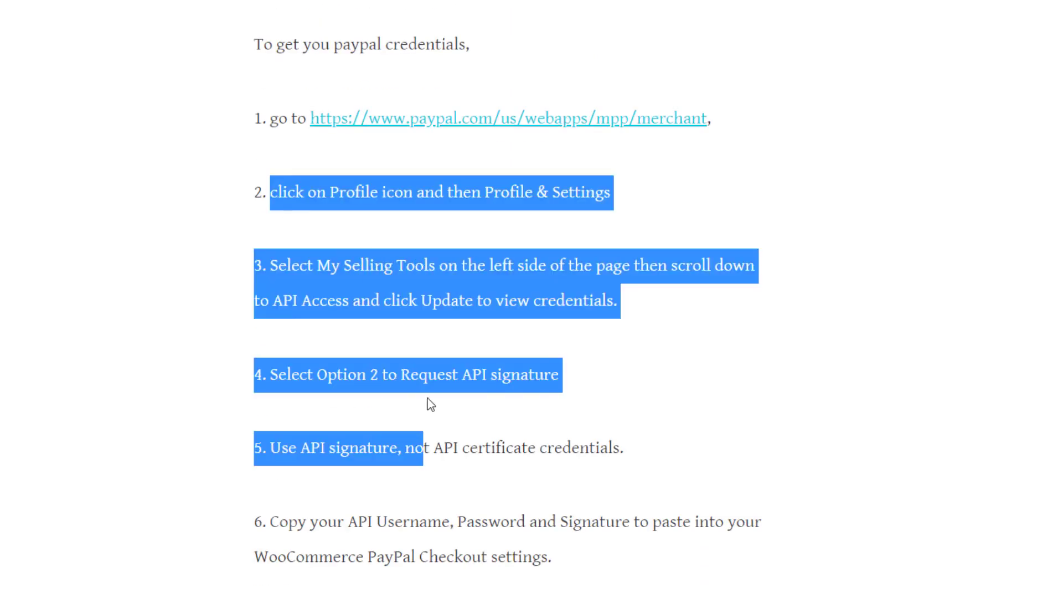
pyautogui.click(483, 414)
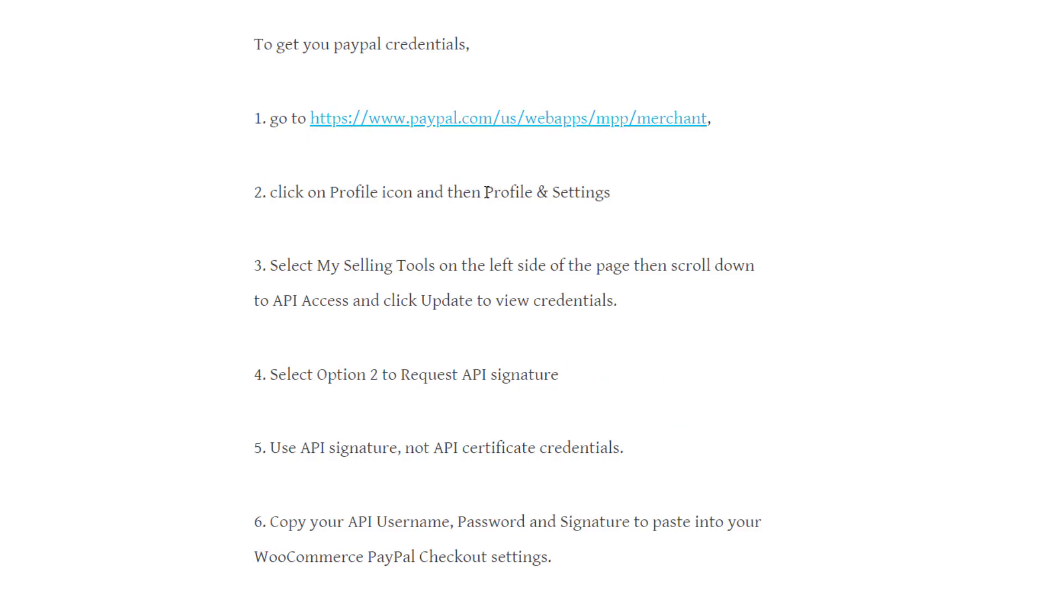
pyautogui.moveTo(485, 192); pyautogui.dragTo(611, 194)
pyautogui.moveTo(271, 192)
pyautogui.mouseDown()
pyautogui.moveTo(415, 266)
pyautogui.moveTo(497, 362)
pyautogui.moveTo(495, 354)
pyautogui.moveTo(504, 400)
pyautogui.moveTo(487, 102)
pyautogui.moveTo(544, 381)
pyautogui.moveTo(560, 408)
pyautogui.mouseUp()
pyautogui.scroll(-3, 496, 357)
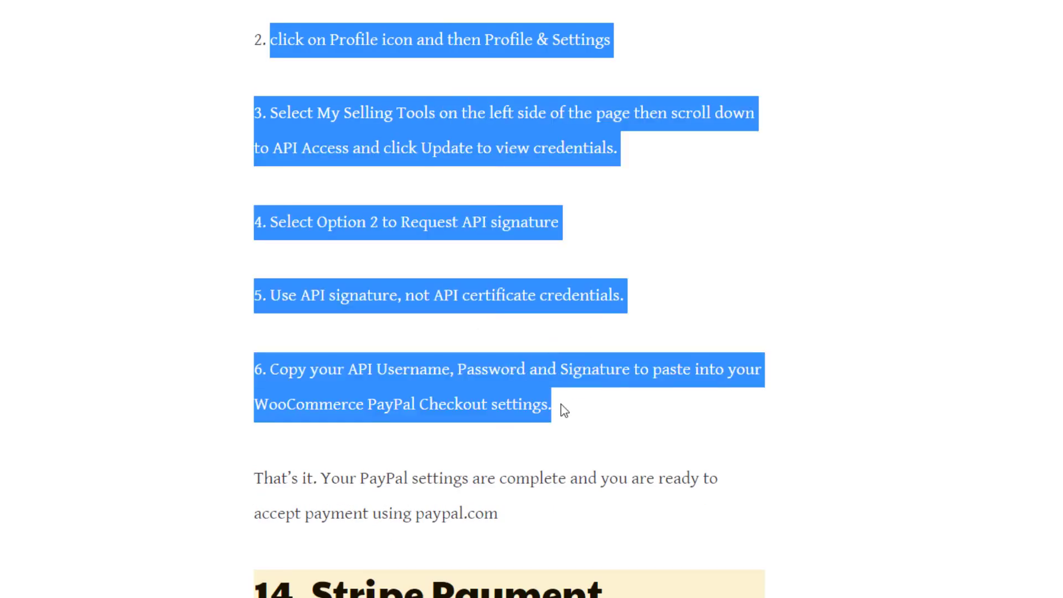
pyautogui.scroll(4, 559, 408)
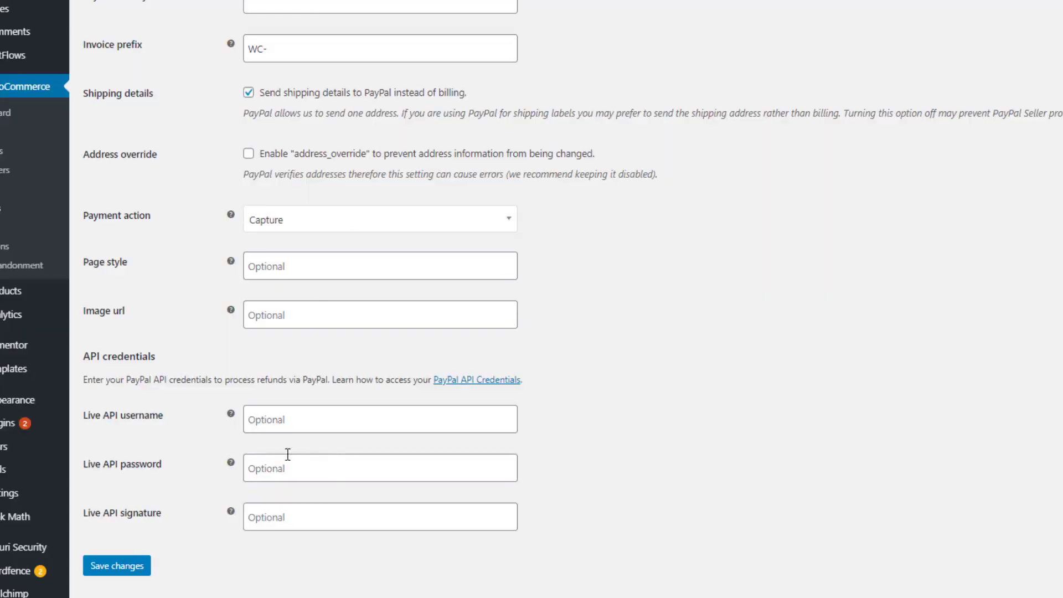
# Save PayPal Standard with the Live API username and password left blank
pyautogui.click(292, 419)
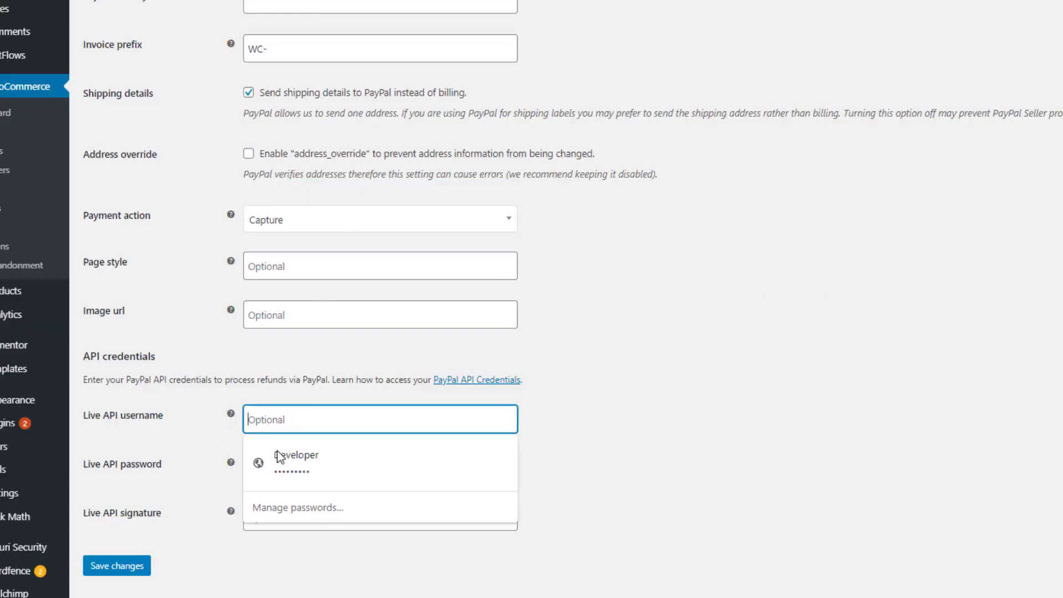
pyautogui.press('Tab')
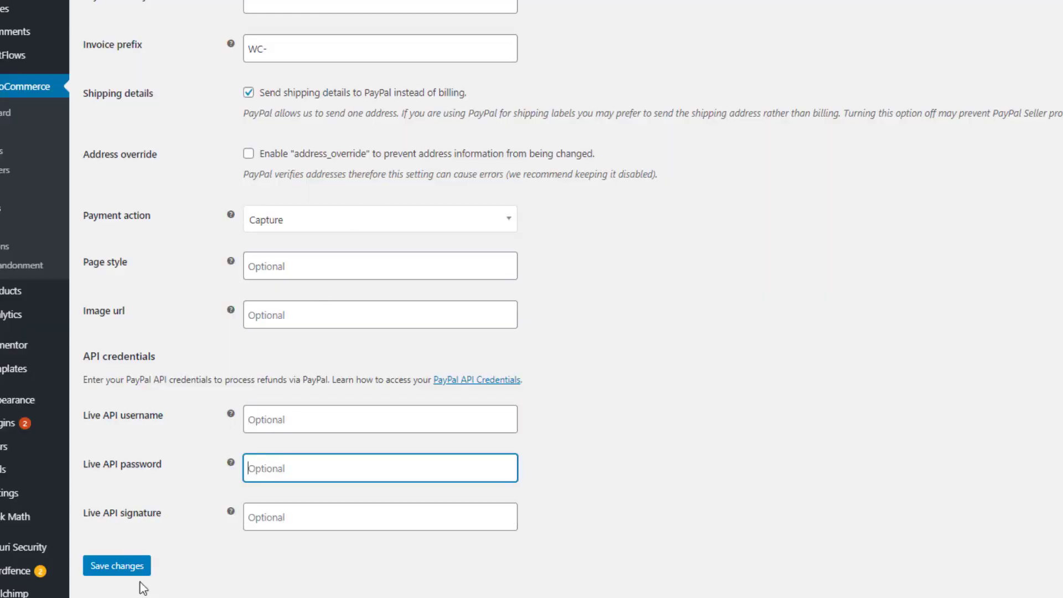
pyautogui.click(127, 572)
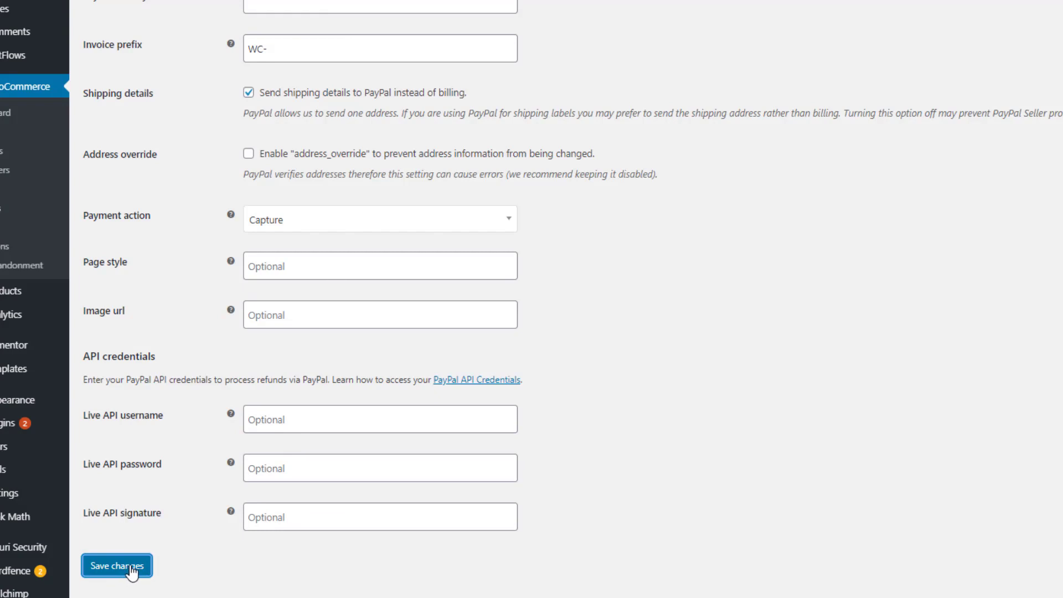
pyautogui.click(317, 15)
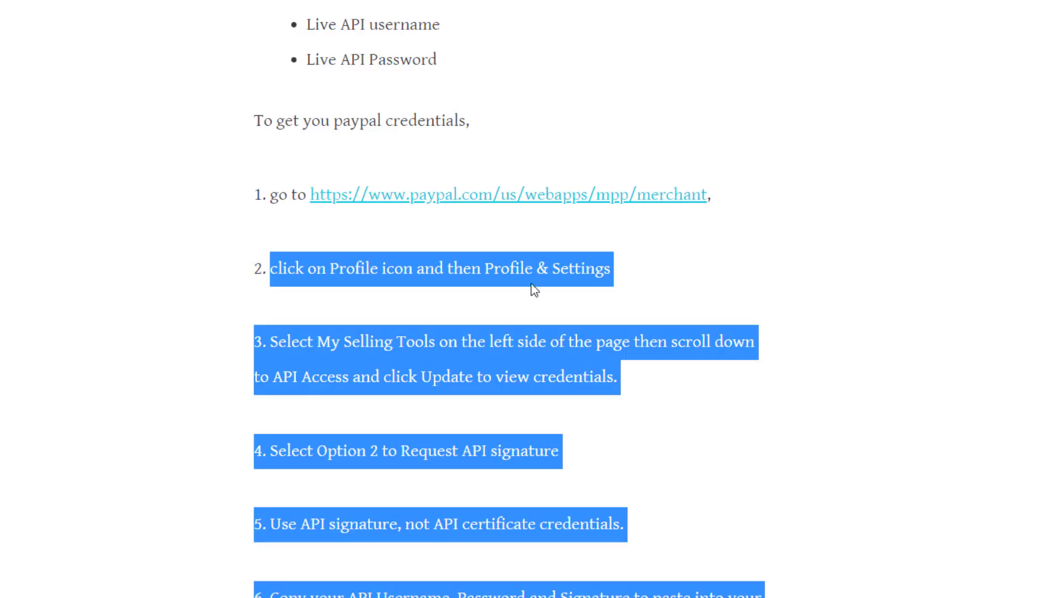
# Highlight the Stripe Payment Integration heading in the guide article
pyautogui.scroll(-10, 266, 288)
pyautogui.click(291, 99)
pyautogui.moveTo(311, 76); pyautogui.dragTo(472, 97)
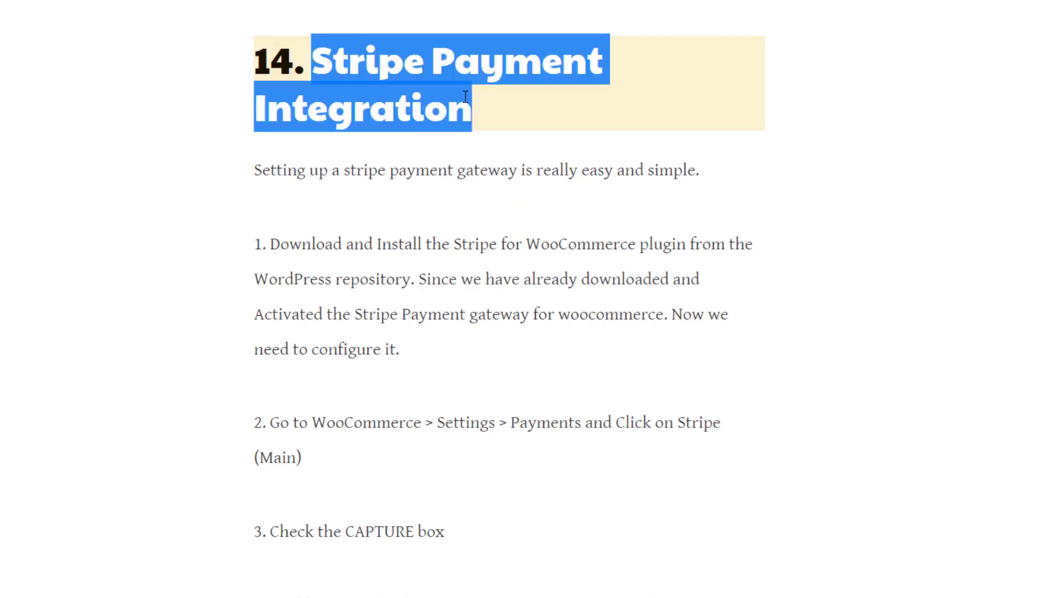
pyautogui.click(481, 252)
pyautogui.scroll(-5, 482, 259)
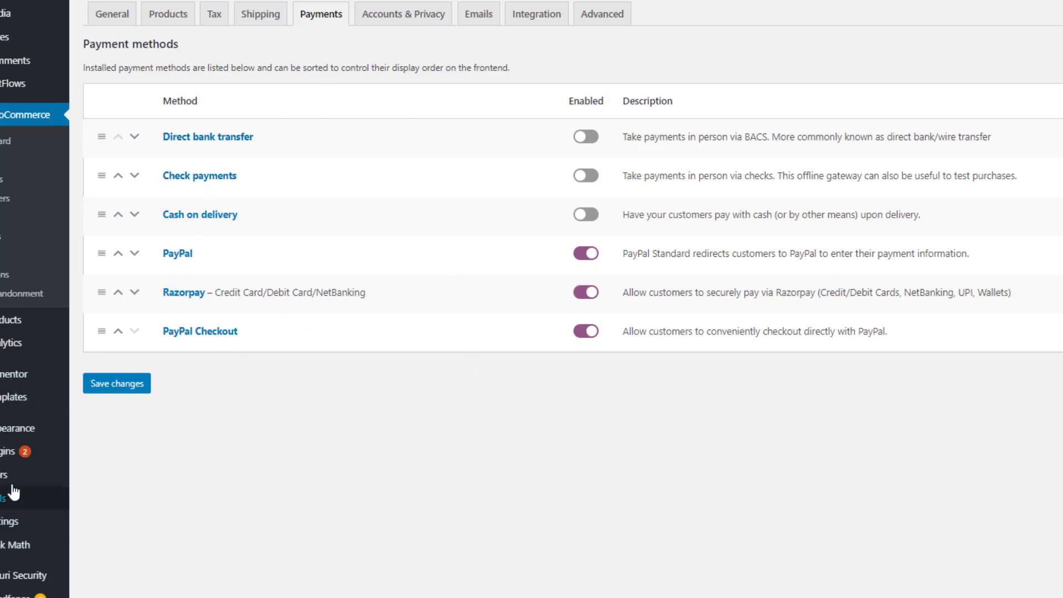
# Activate the WooCommerce Stripe Gateway plugin from Installed Plugins
pyautogui.moveTo(5, 460)
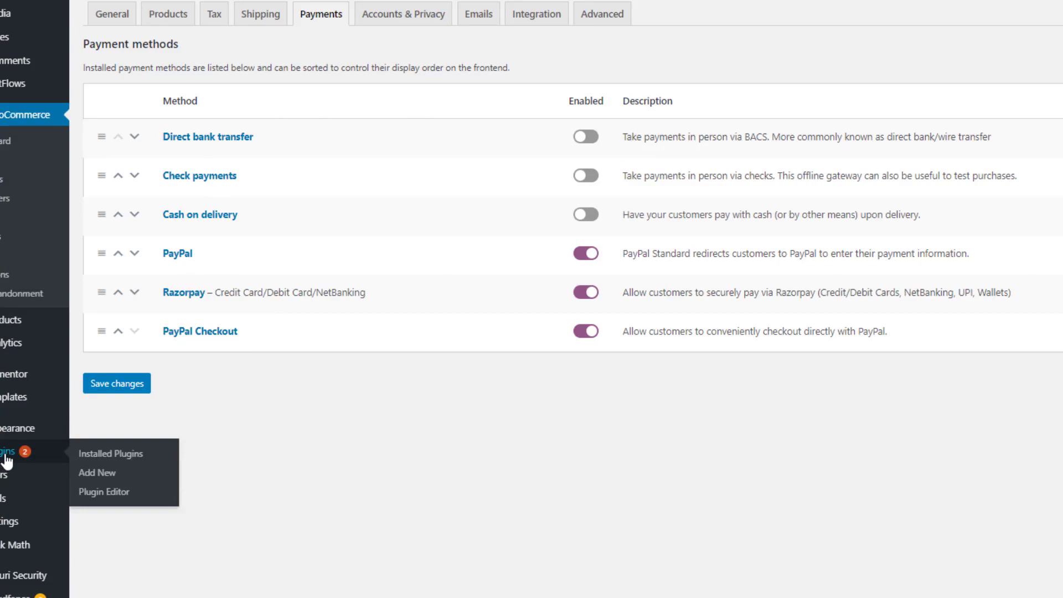
pyautogui.click(7, 459)
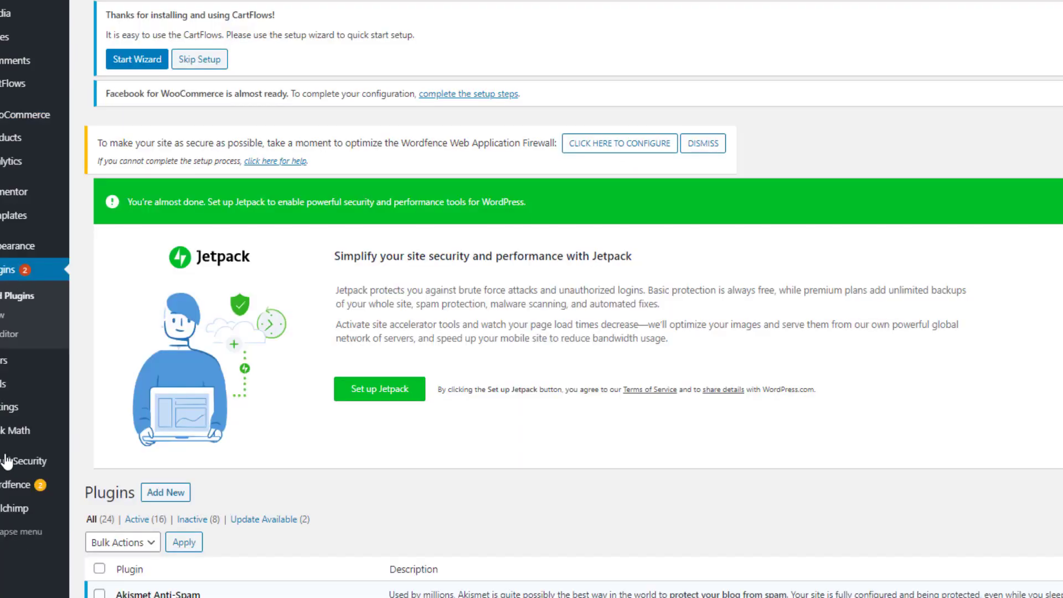
pyautogui.scroll(-15, 148, 456)
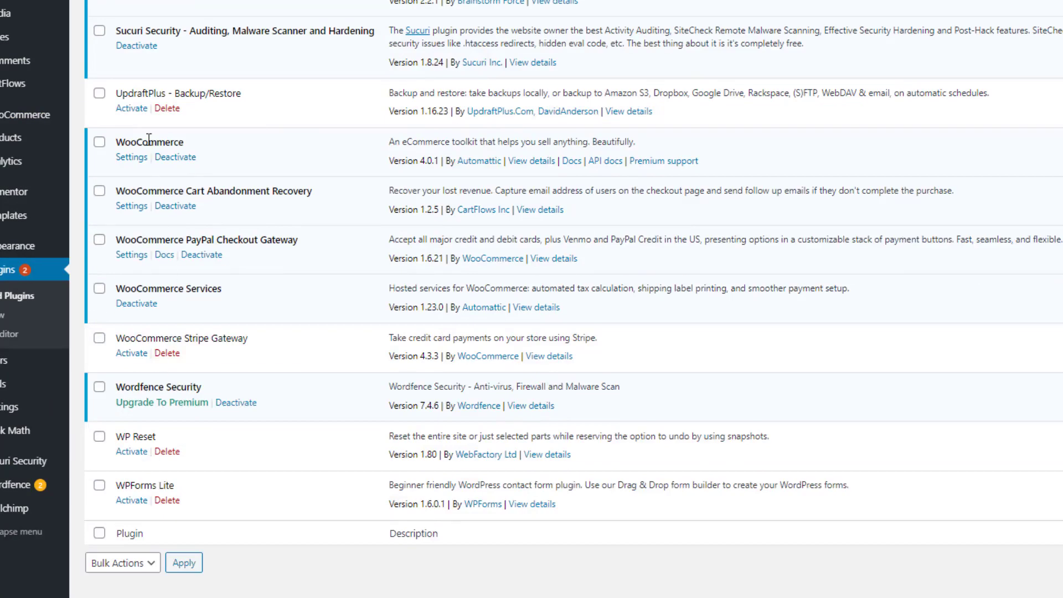
pyautogui.moveTo(185, 340); pyautogui.dragTo(217, 339)
pyautogui.press('Tab')
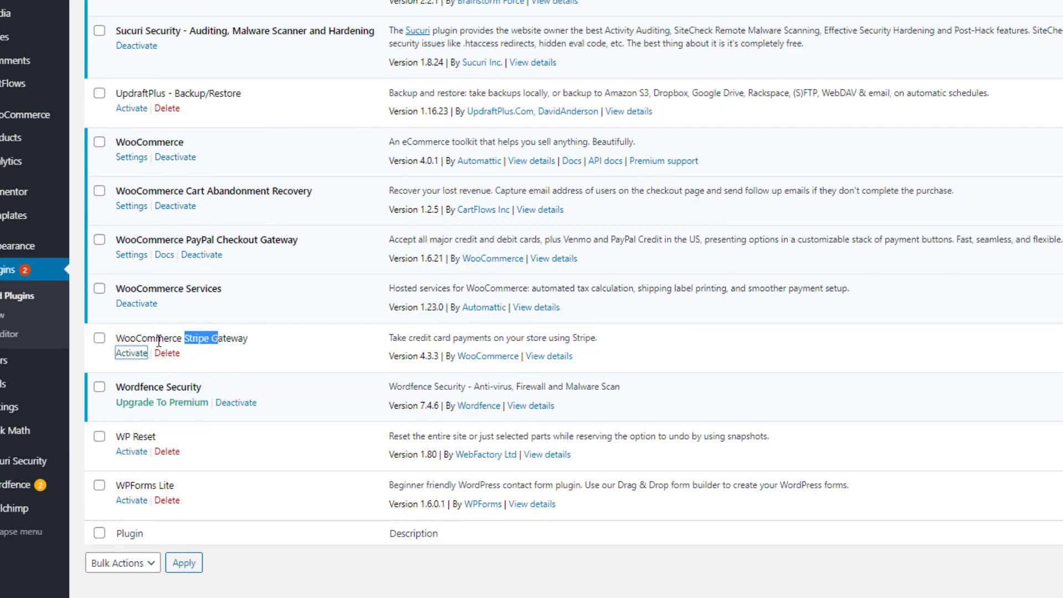
pyautogui.press('Return')
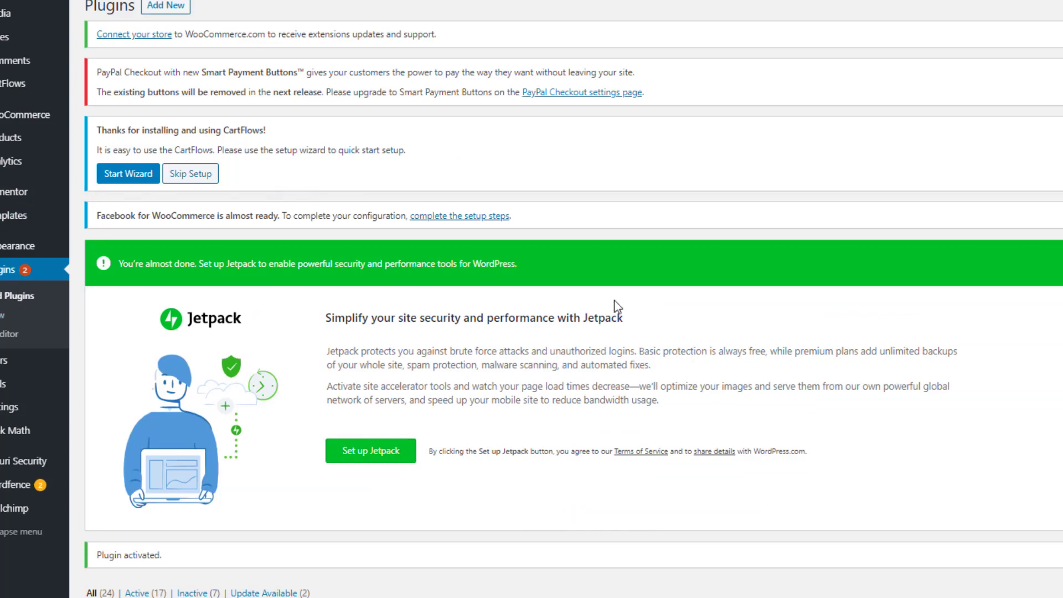
pyautogui.scroll(-10, 612, 304)
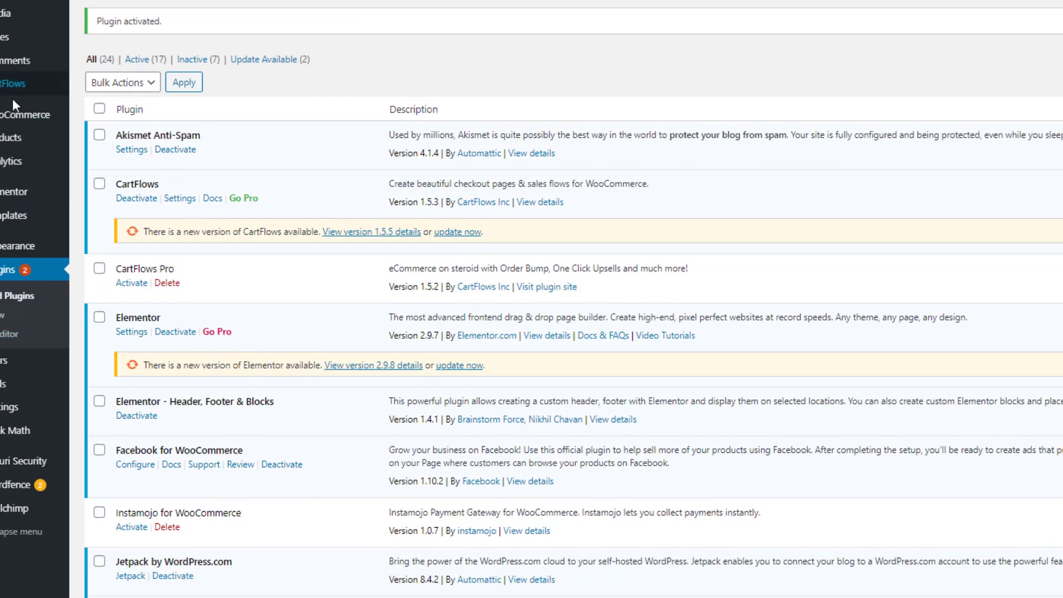
pyautogui.moveTo(33, 114)
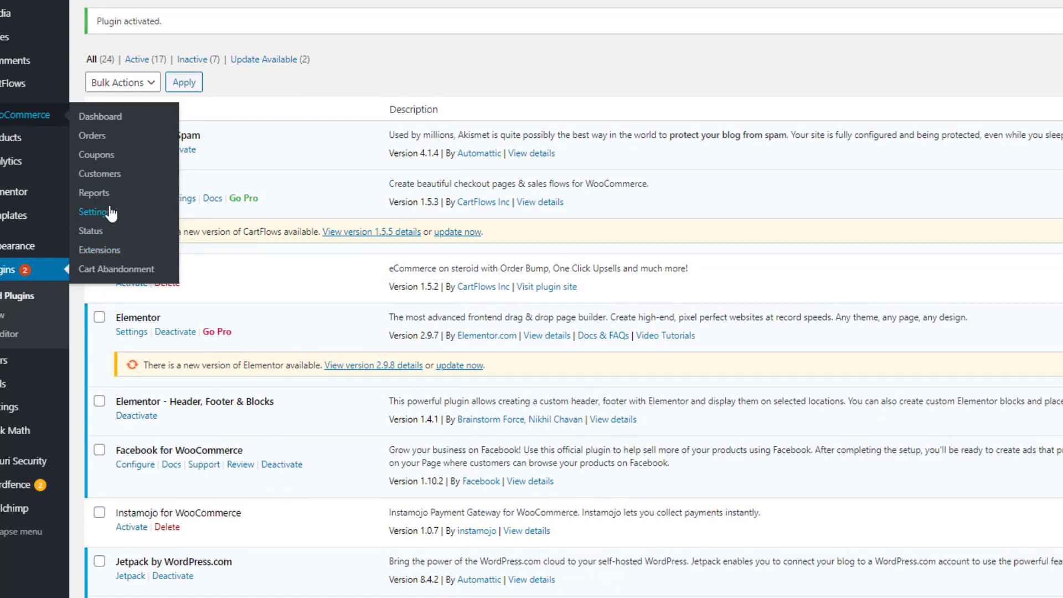
# Switch on Stripe credit card payments in WooCommerce Payments and save
pyautogui.click(109, 212)
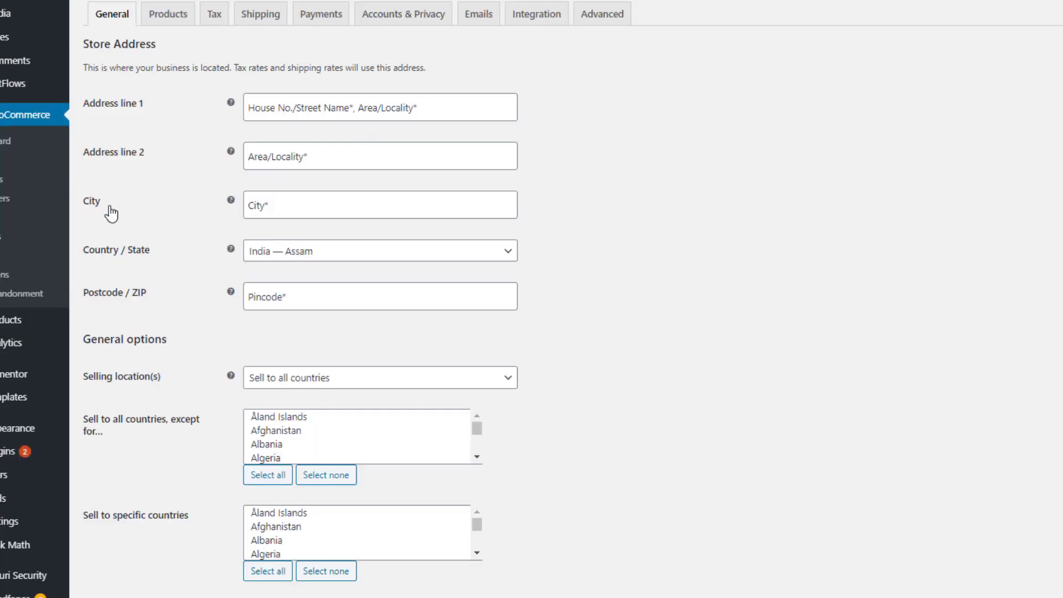
pyautogui.click(331, 17)
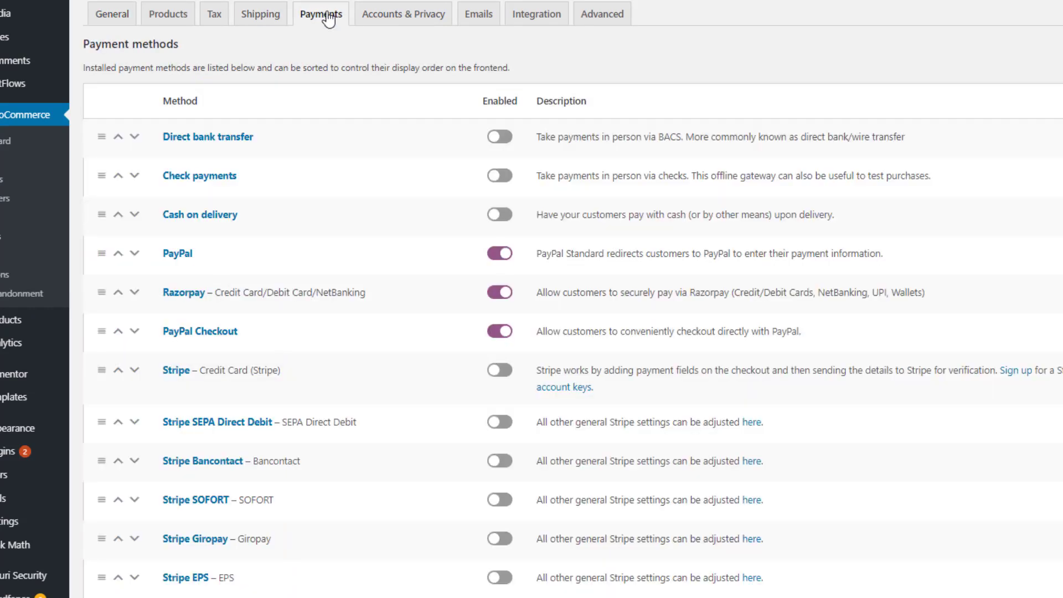
pyautogui.scroll(-3, 238, 155)
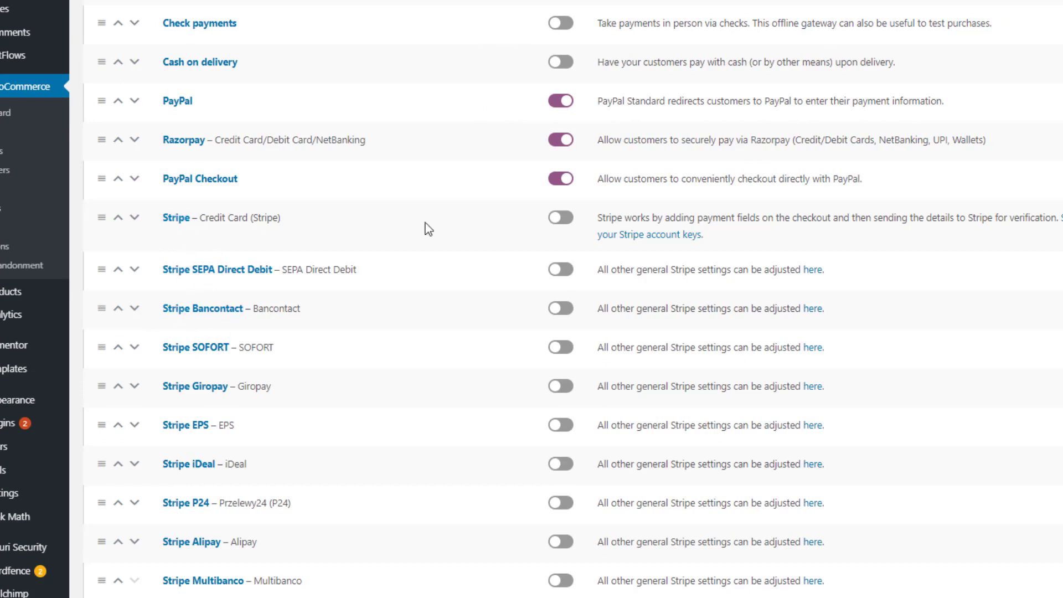
pyautogui.click(561, 217)
pyautogui.scroll(-1, 529, 265)
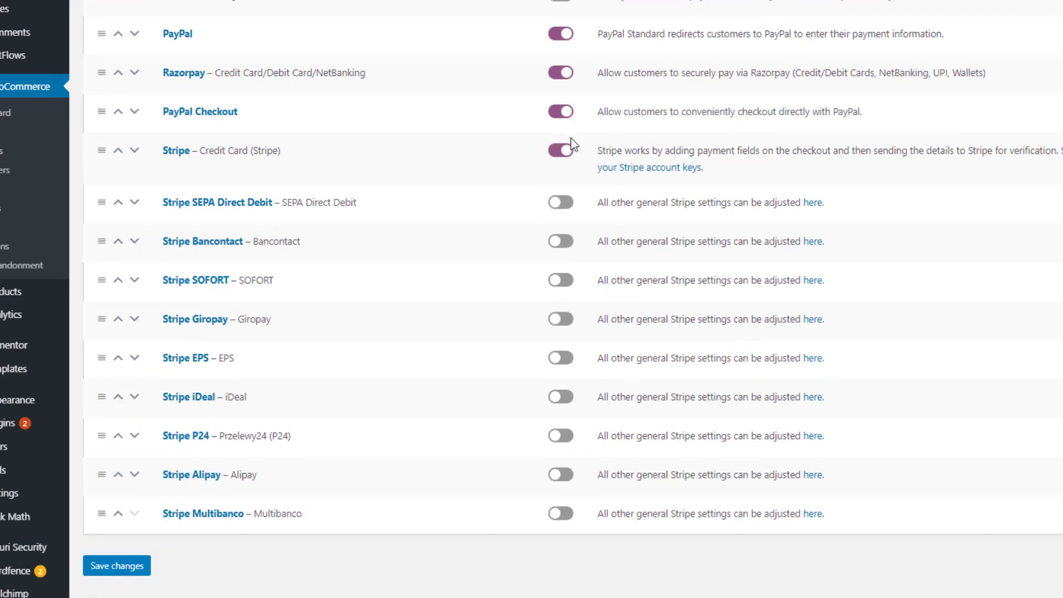
pyautogui.click(118, 569)
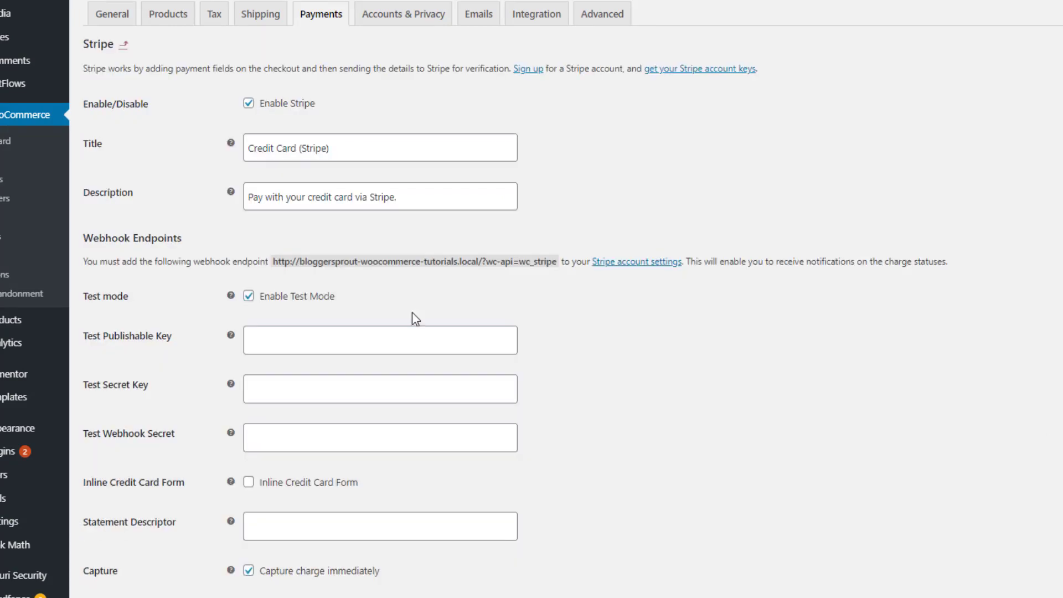
# Save Stripe's settings in test mode, leaving the test publishable and secret keys empty
pyautogui.scroll(-4, 442, 426)
pyautogui.click(318, 111)
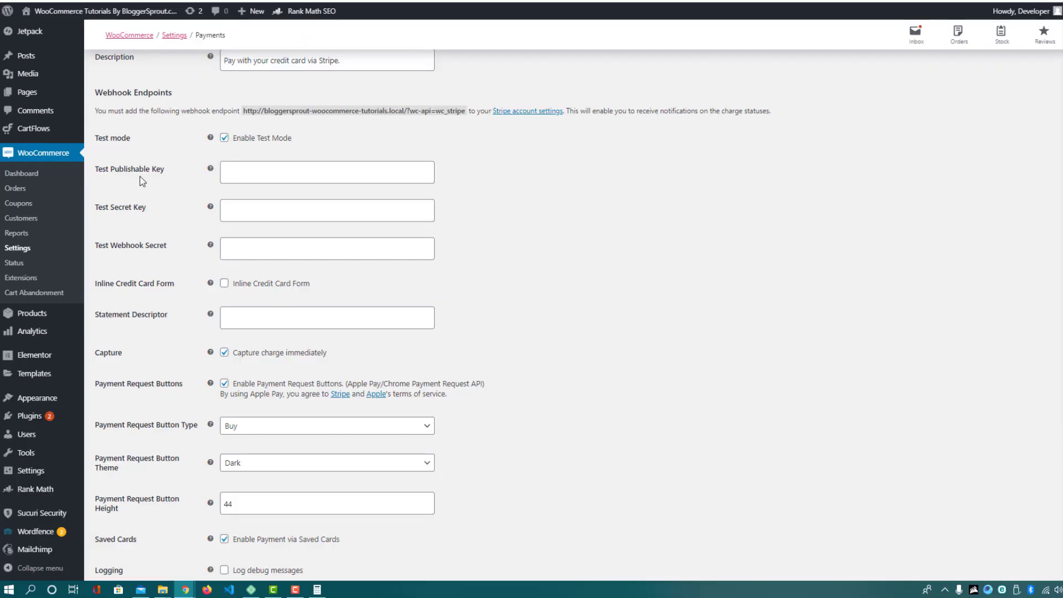
pyautogui.click(242, 172)
pyautogui.click(150, 211)
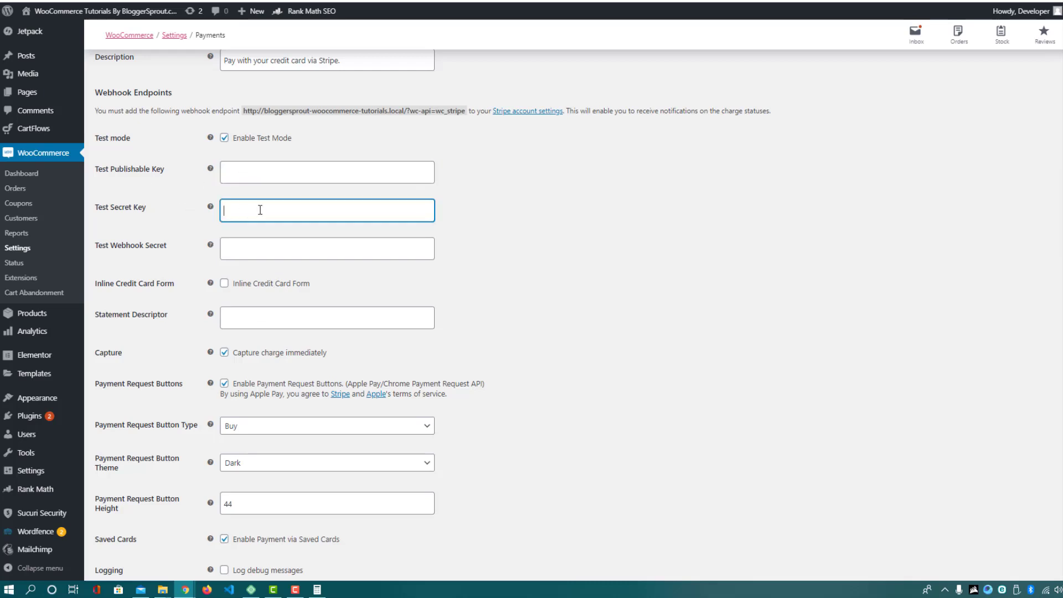
pyautogui.click(260, 210)
pyautogui.click(612, 273)
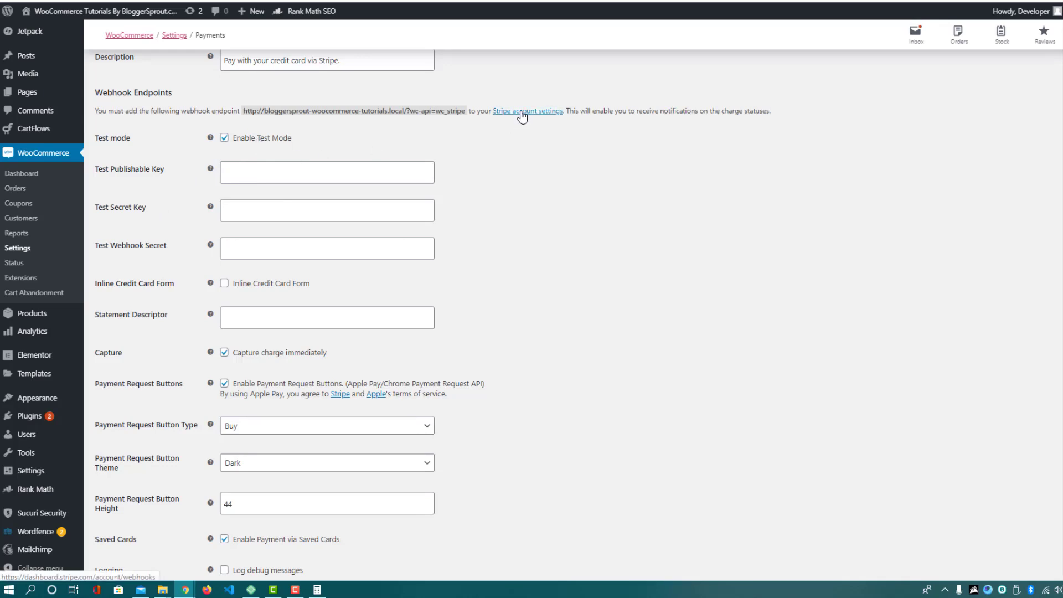
pyautogui.click(258, 173)
pyautogui.click(498, 211)
pyautogui.click(355, 218)
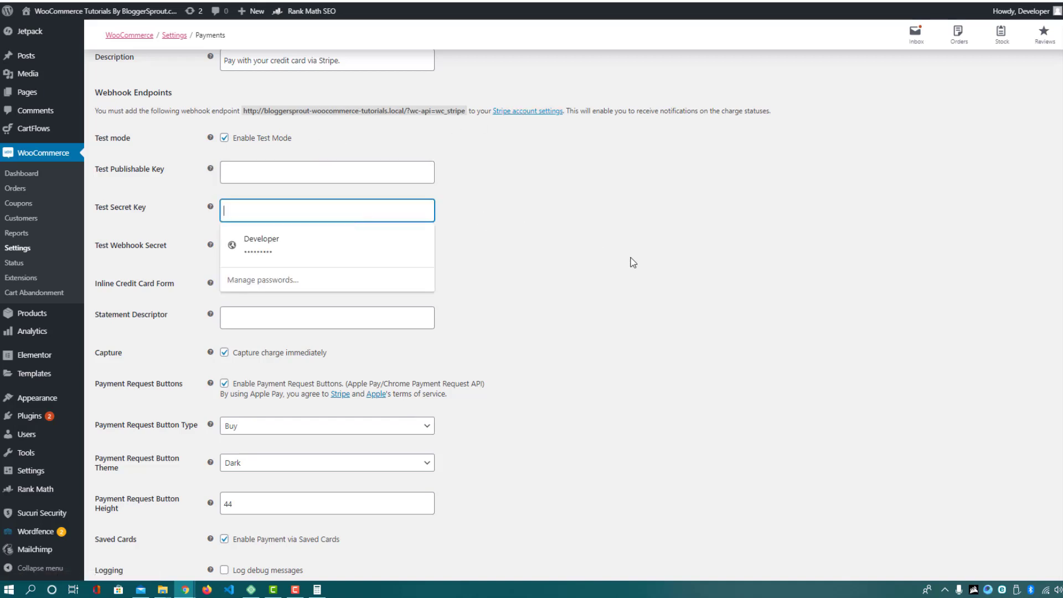
pyautogui.click(634, 263)
pyautogui.scroll(-2, 555, 292)
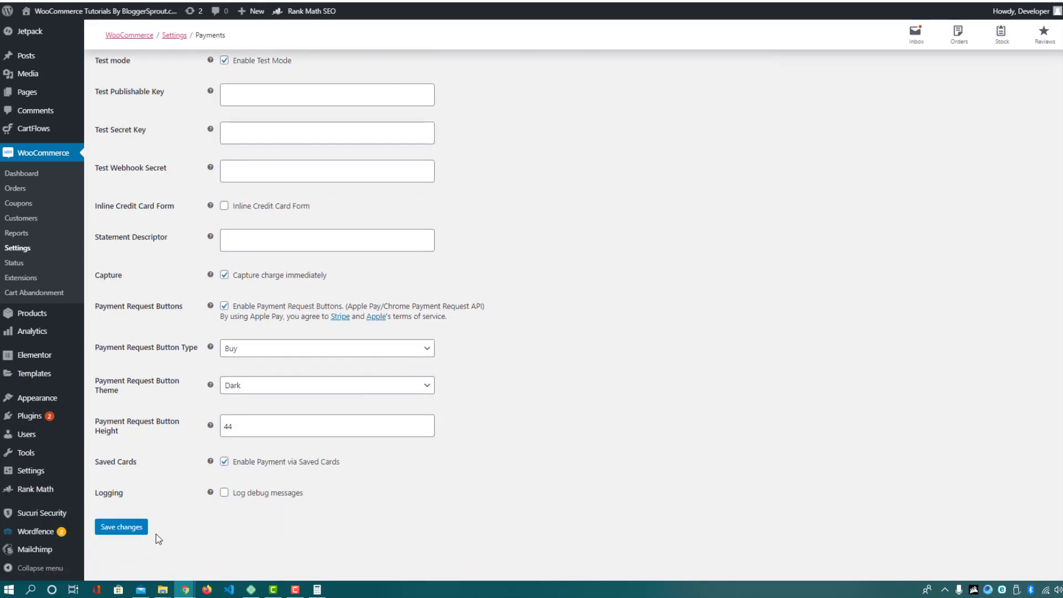
pyautogui.click(135, 533)
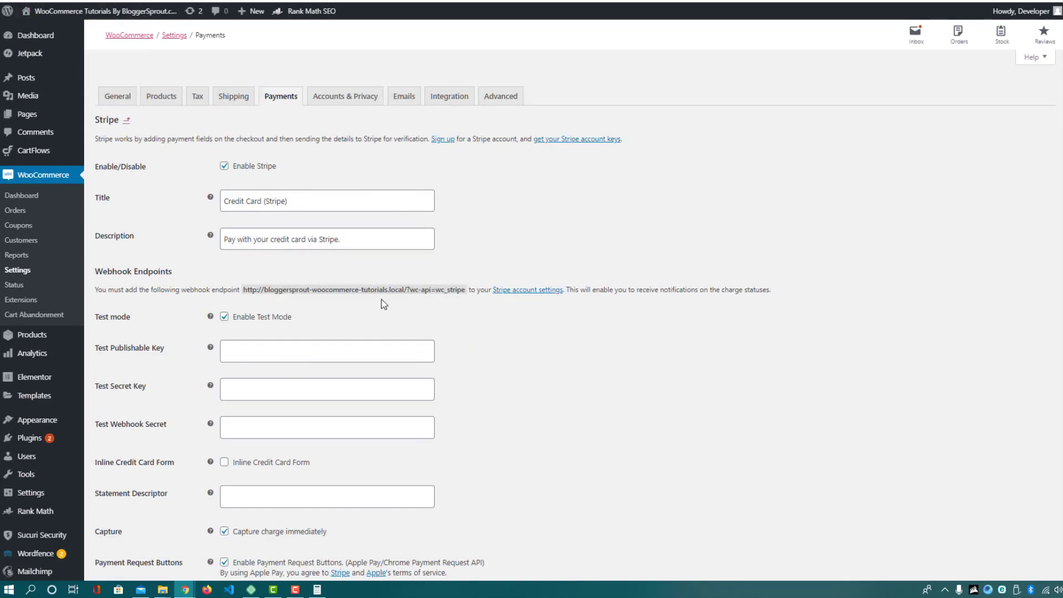
# Read the tutorial's Stripe Payment Integration section, highlighting its setup steps 3 to 6
pyautogui.hotkey('ctrl', 'Tab')
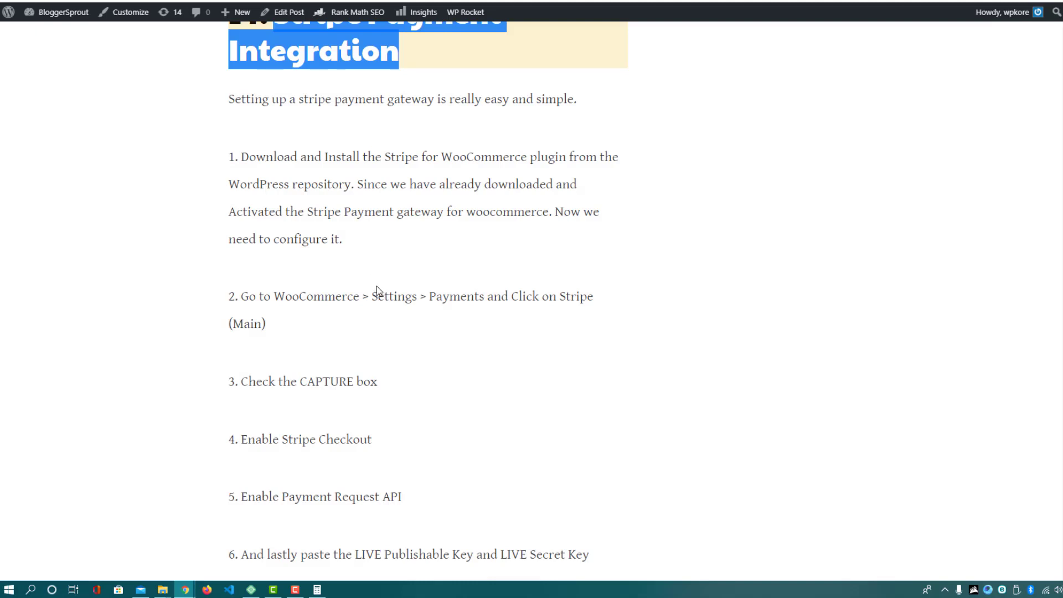
pyautogui.scroll(2, 218, 103)
pyautogui.scroll(-4, 377, 366)
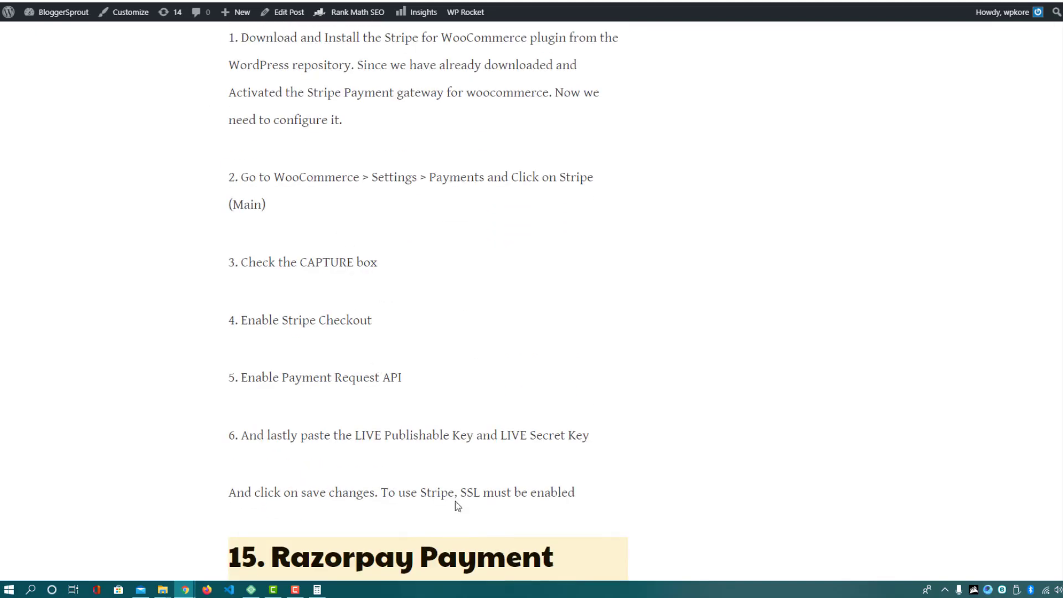
pyautogui.scroll(5, 455, 505)
pyautogui.moveTo(376, 394); pyautogui.dragTo(402, 424)
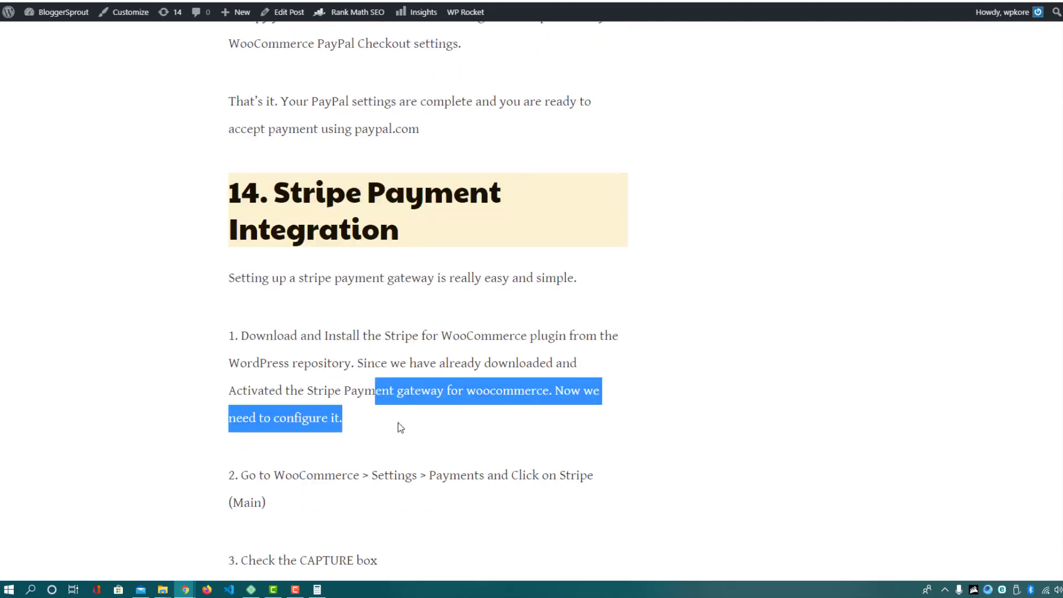
pyautogui.scroll(-4, 363, 359)
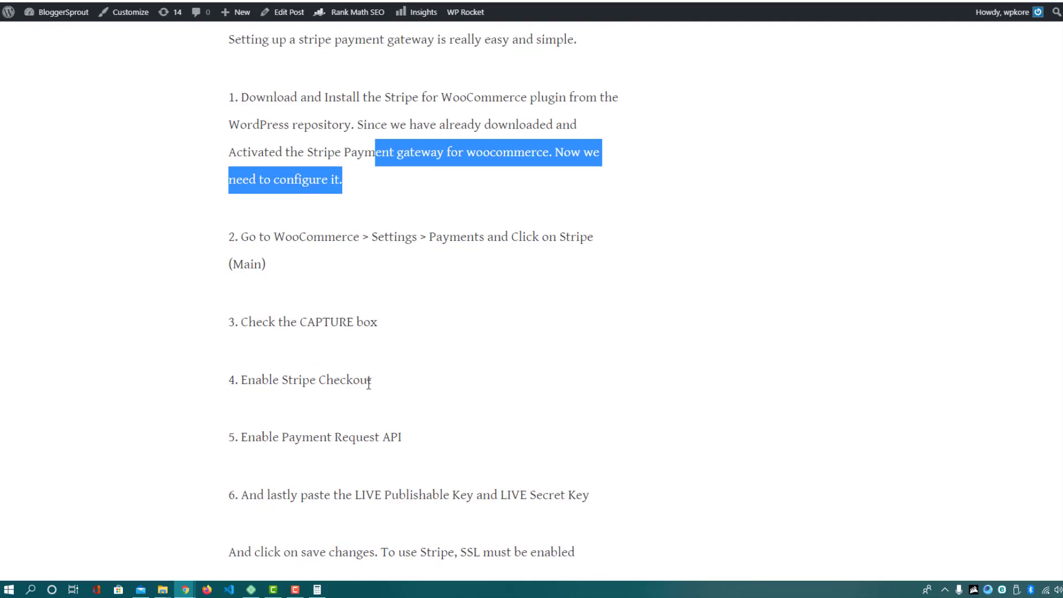
pyautogui.scroll(5, 379, 271)
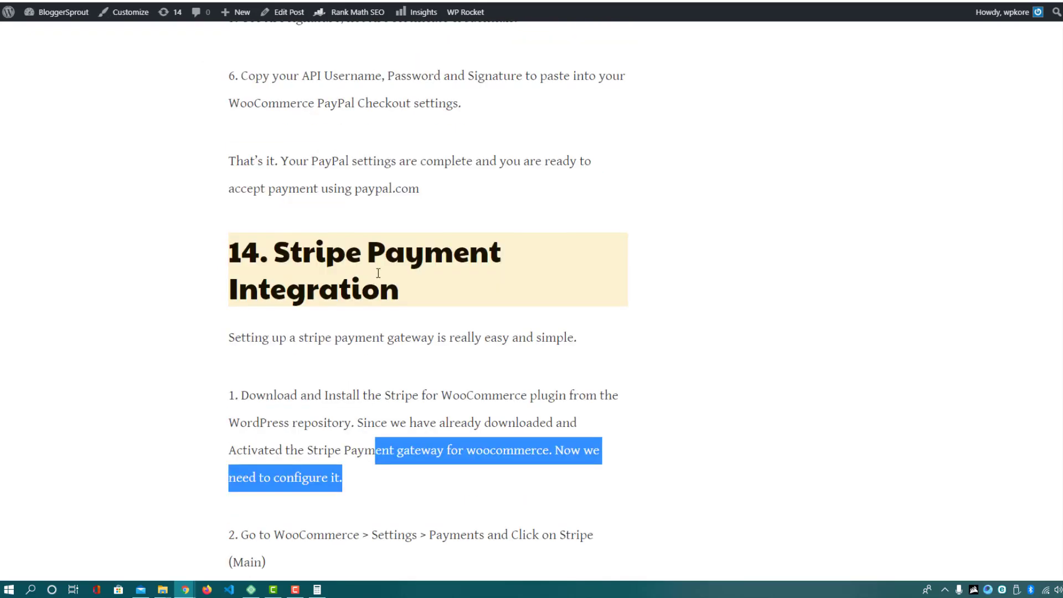
pyautogui.moveTo(360, 249); pyautogui.dragTo(397, 285)
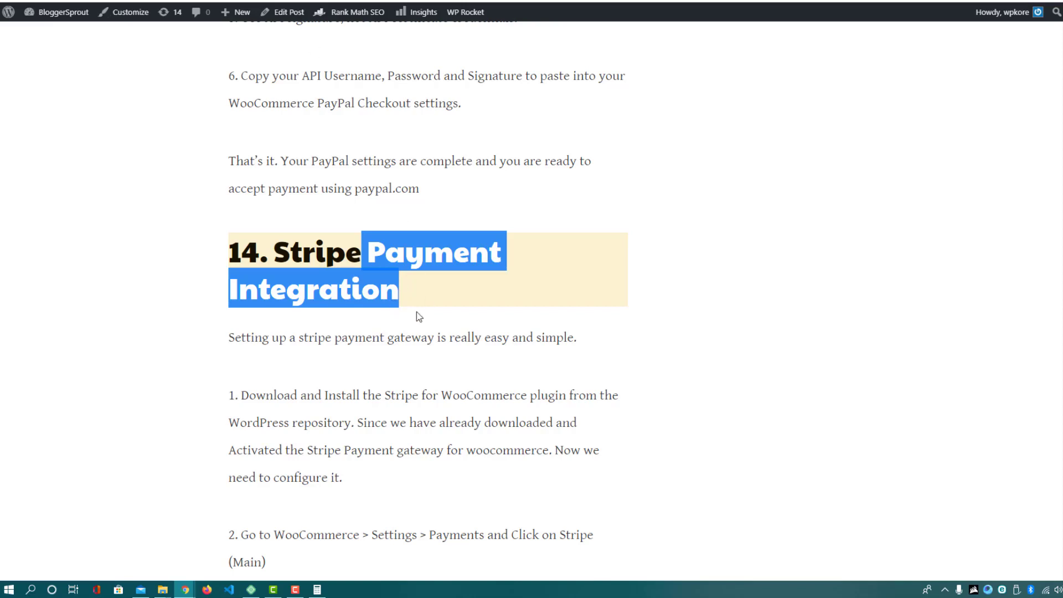
pyautogui.scroll(-3, 417, 337)
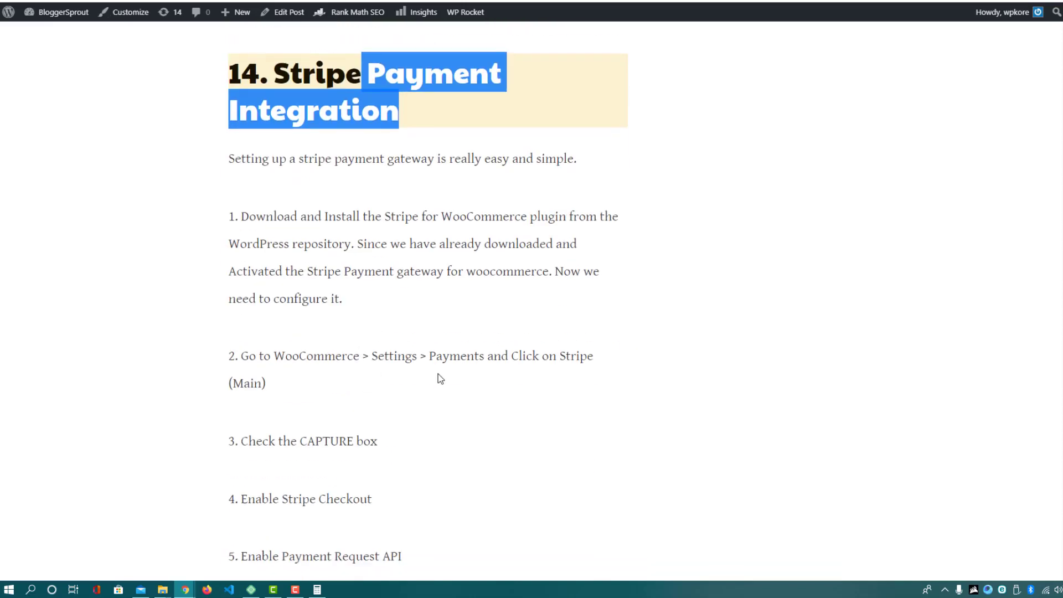
pyautogui.scroll(-2, 387, 332)
pyautogui.scroll(-3, 332, 255)
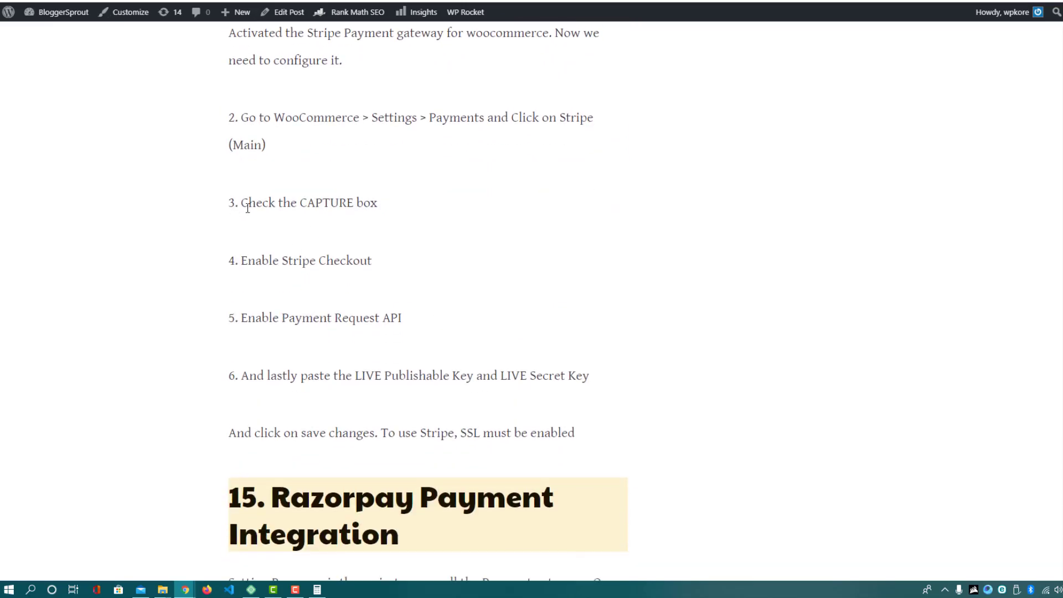
pyautogui.moveTo(235, 202); pyautogui.dragTo(609, 425)
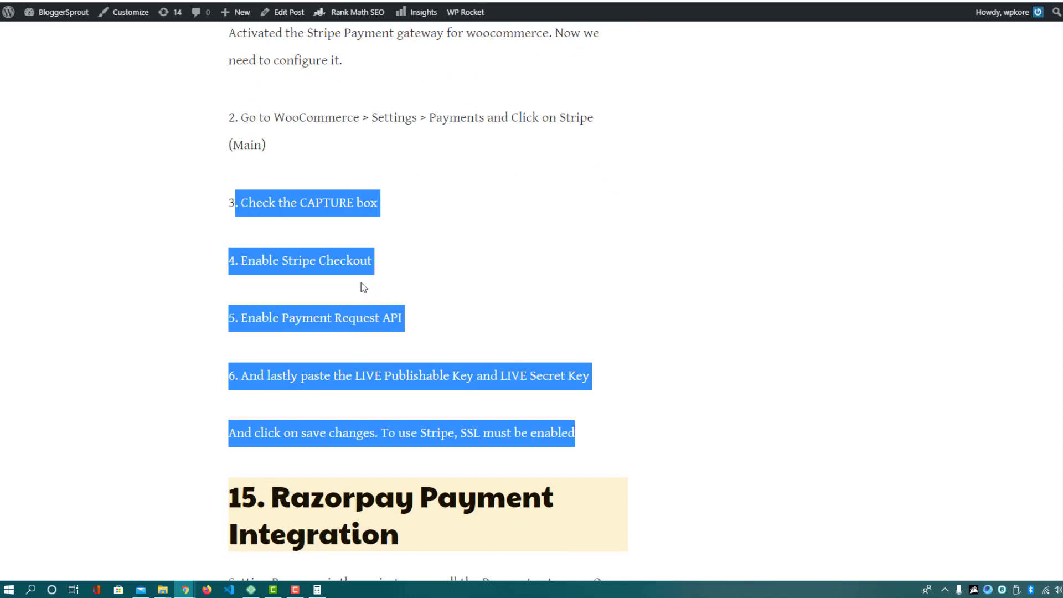
pyautogui.click(268, 215)
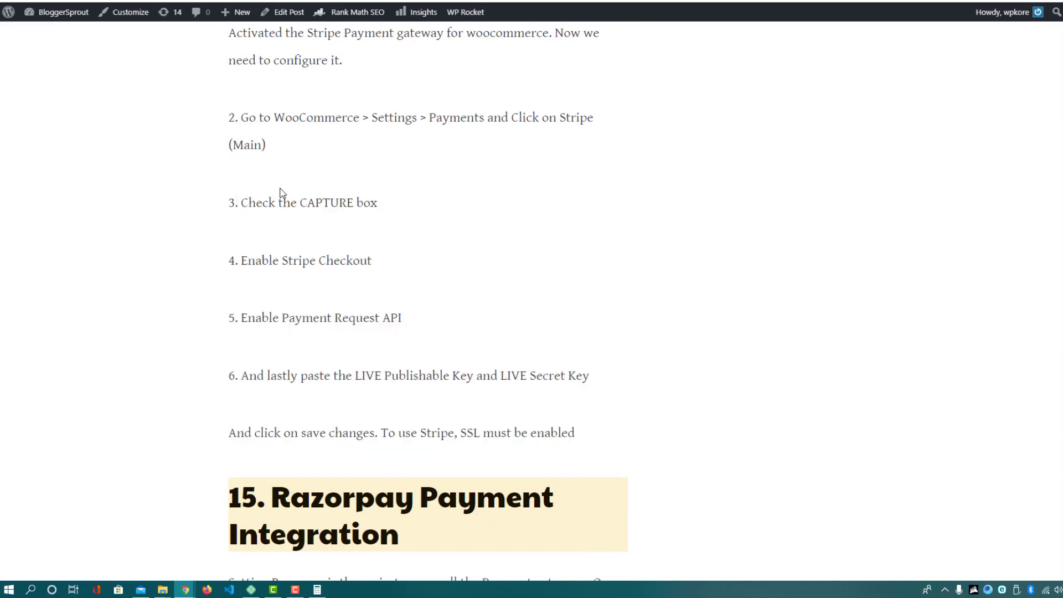
# Read the Razorpay Payment Integration steps, highlighting ID, Key and Save Changes
pyautogui.scroll(-2, 282, 216)
pyautogui.scroll(-3, 271, 222)
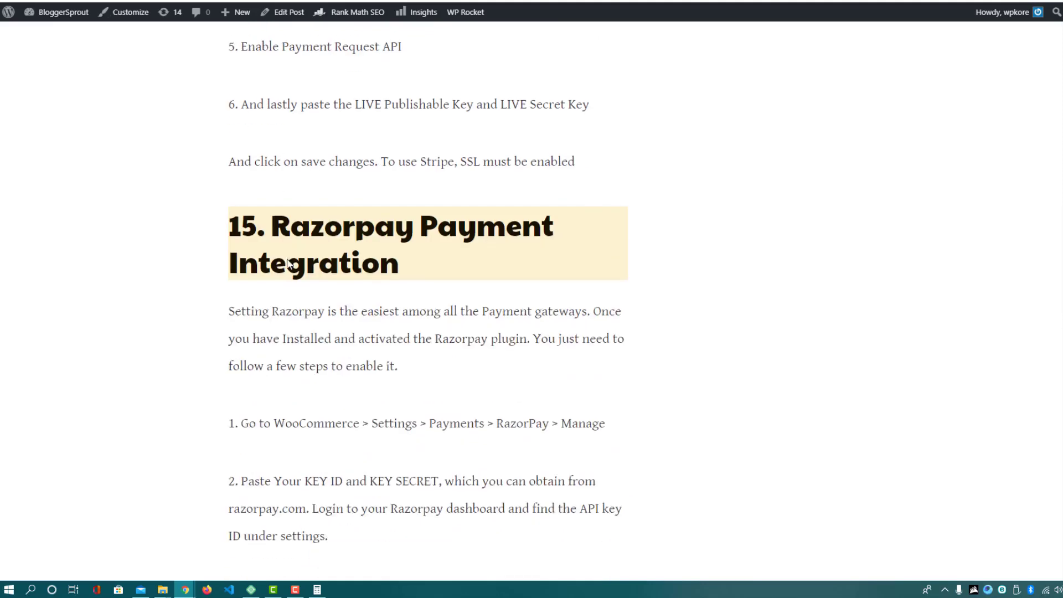
pyautogui.moveTo(271, 200); pyautogui.dragTo(409, 284)
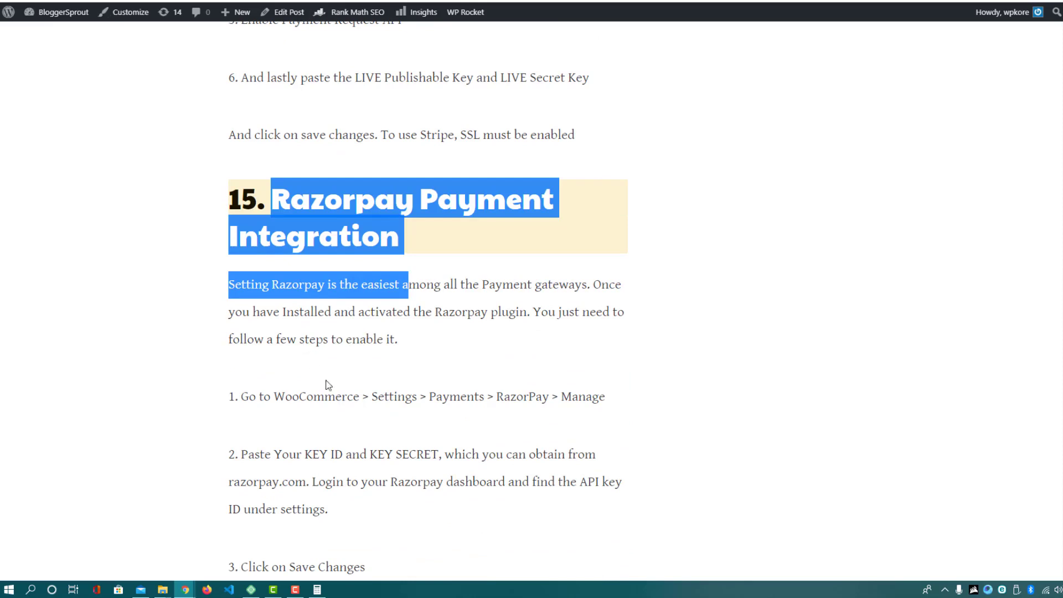
pyautogui.click(328, 455)
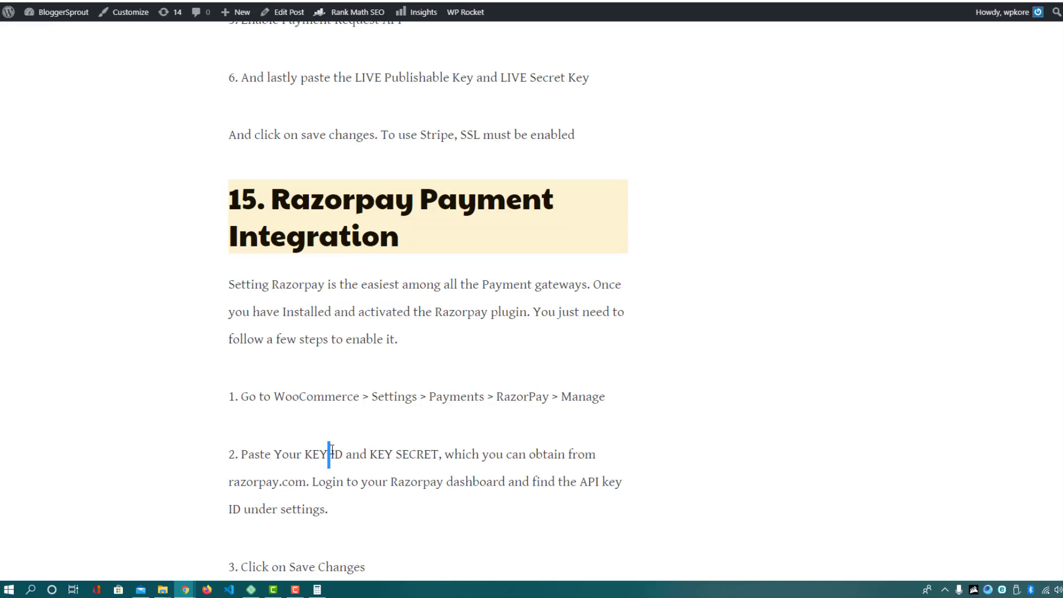
pyautogui.doubleClick(340, 455)
pyautogui.doubleClick(460, 77)
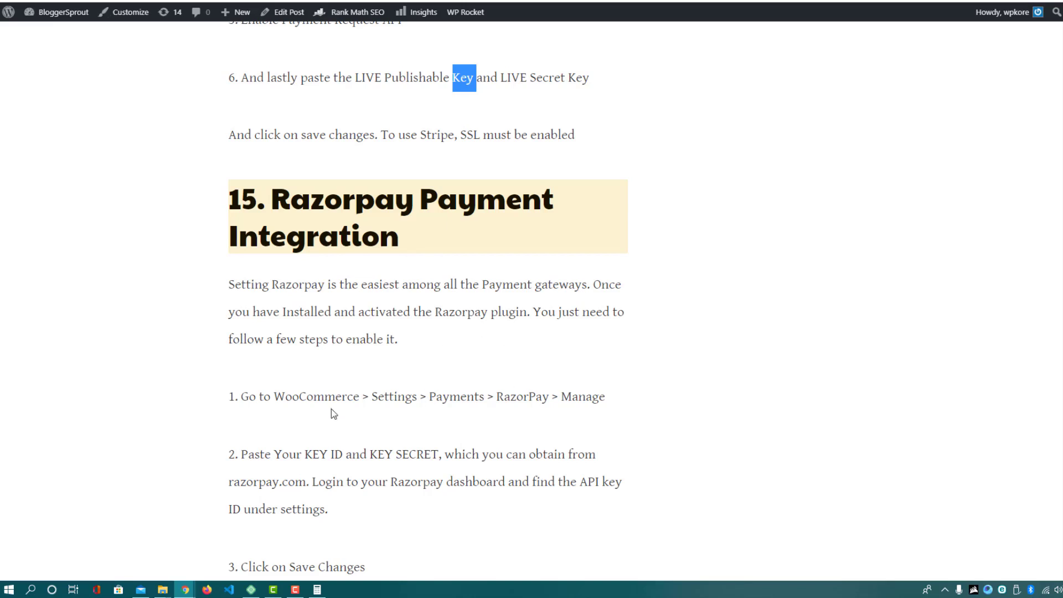
pyautogui.scroll(-2, 332, 412)
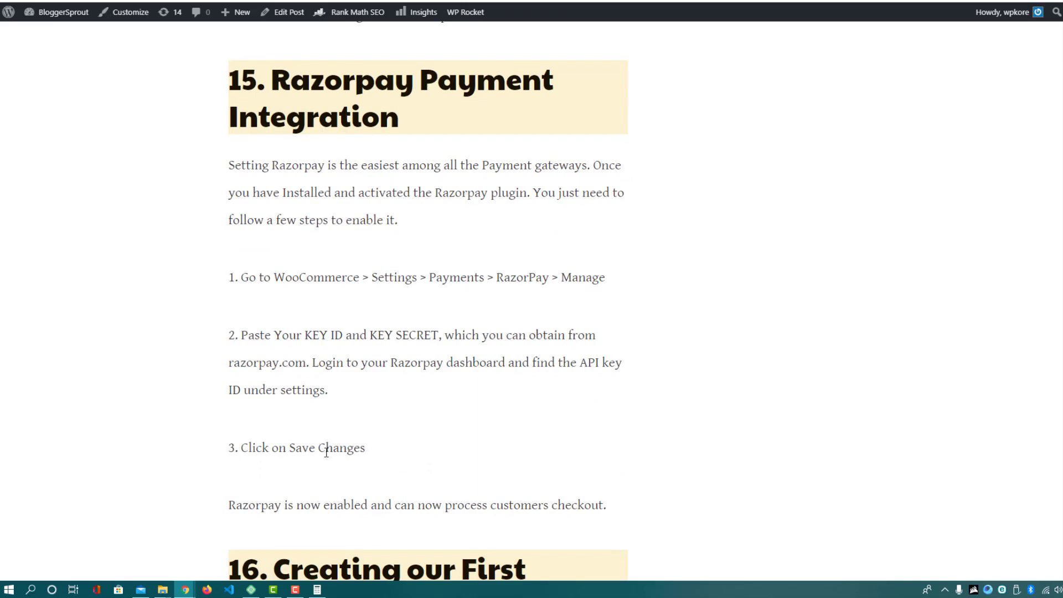
pyautogui.moveTo(290, 448); pyautogui.dragTo(415, 465)
pyautogui.scroll(-8, 617, 330)
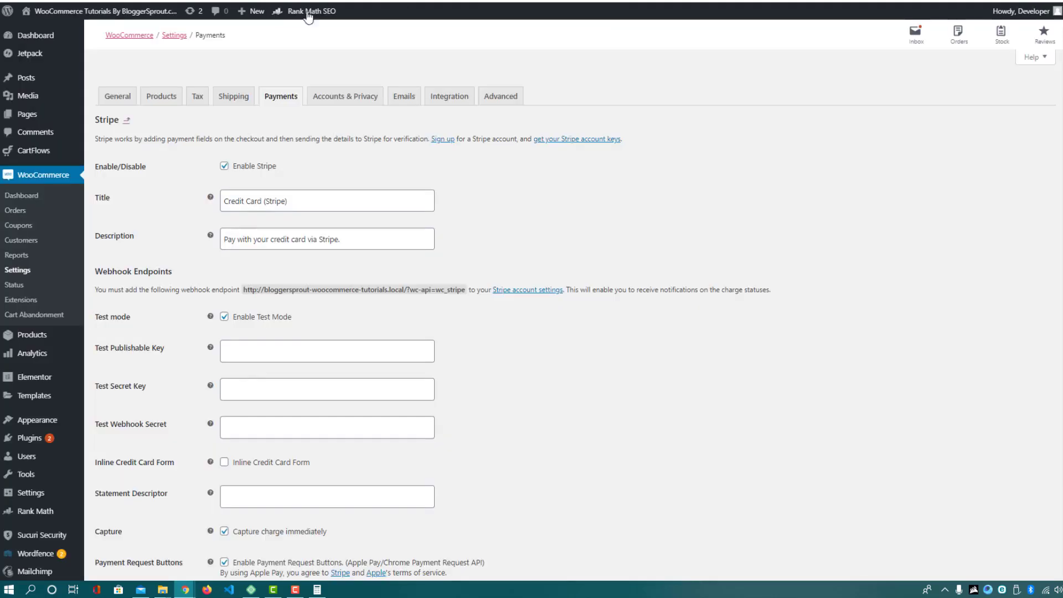
# Go to Products > All Products and open DNK Black Shoes in the product editor
pyautogui.moveTo(34, 339)
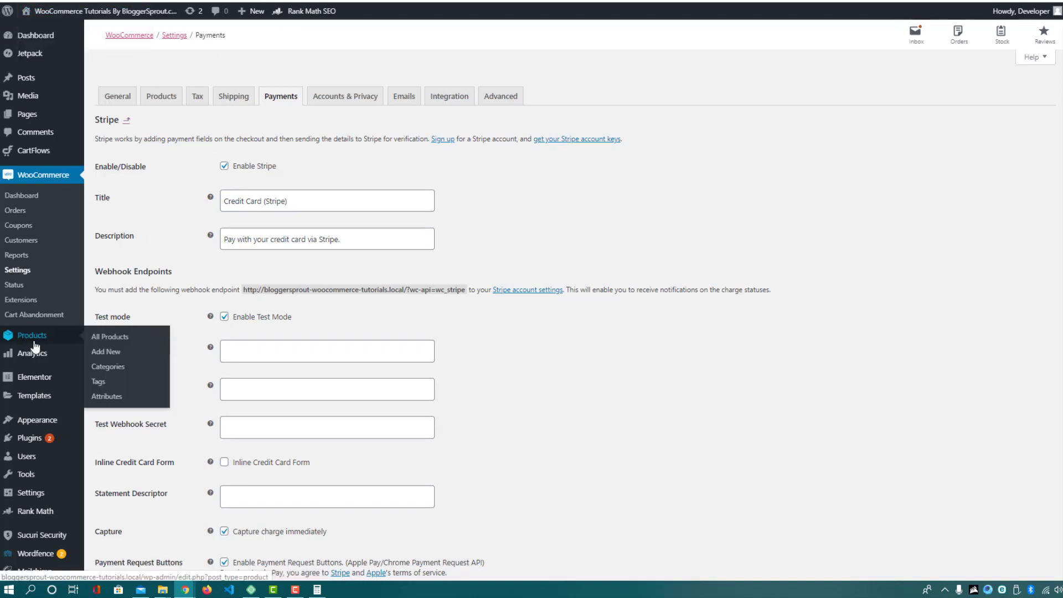
pyautogui.click(124, 342)
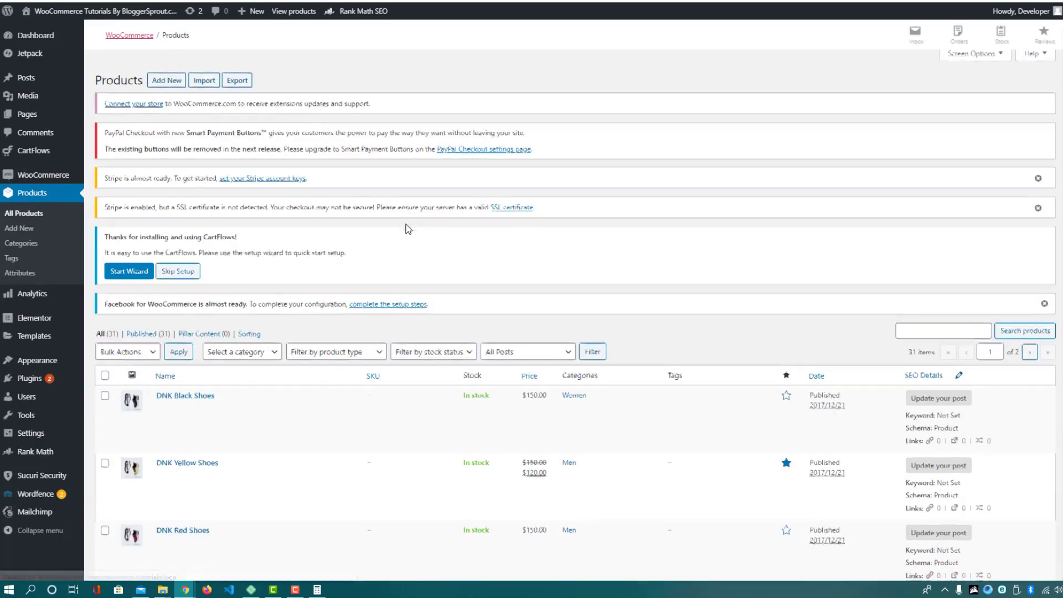
pyautogui.scroll(-8, 408, 229)
pyautogui.scroll(8, 447, 280)
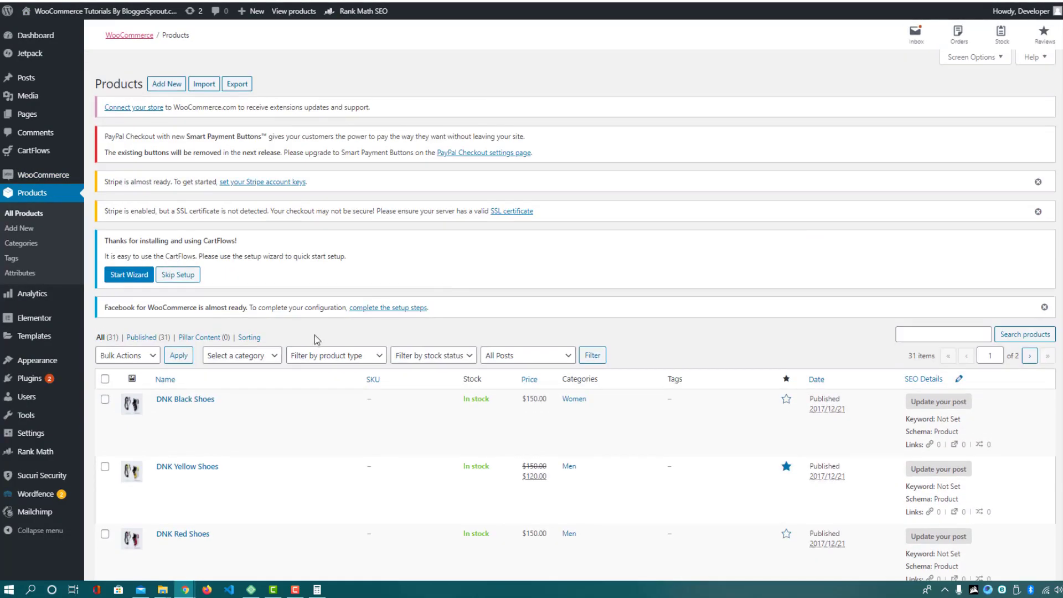
pyautogui.click(190, 411)
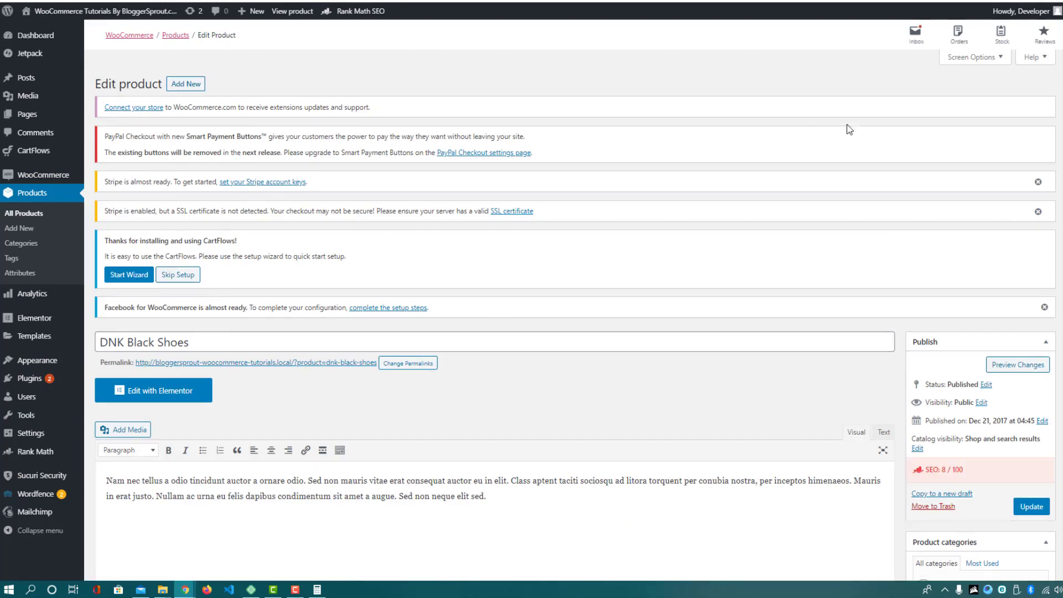
# Review the DNK Black Shoes edit screen and open its permalink in a new tab
pyautogui.scroll(-4, 518, 106)
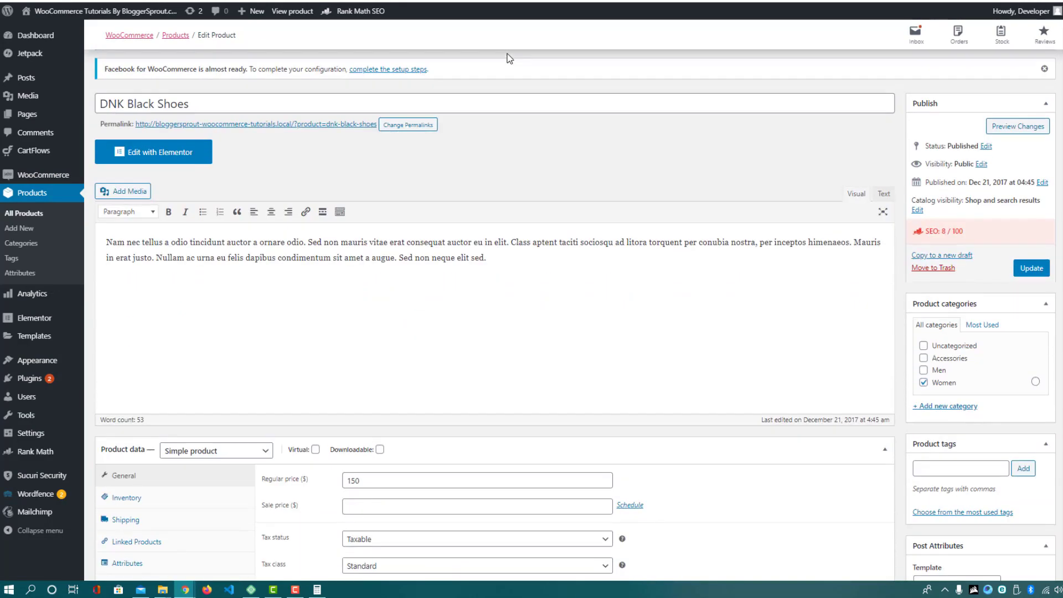
pyautogui.scroll(-1, 518, 316)
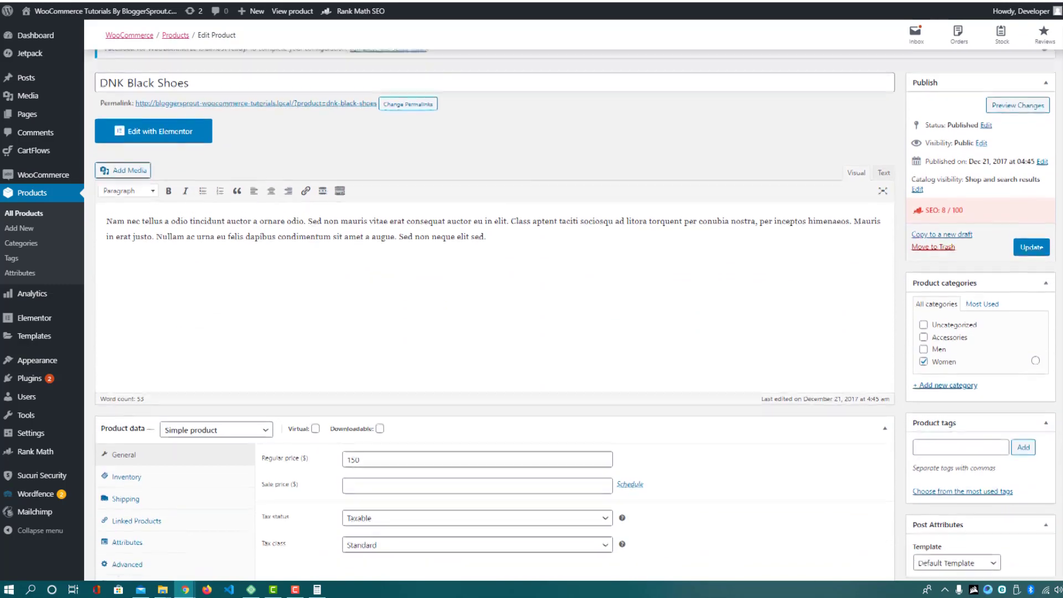
pyautogui.scroll(1, 612, 106)
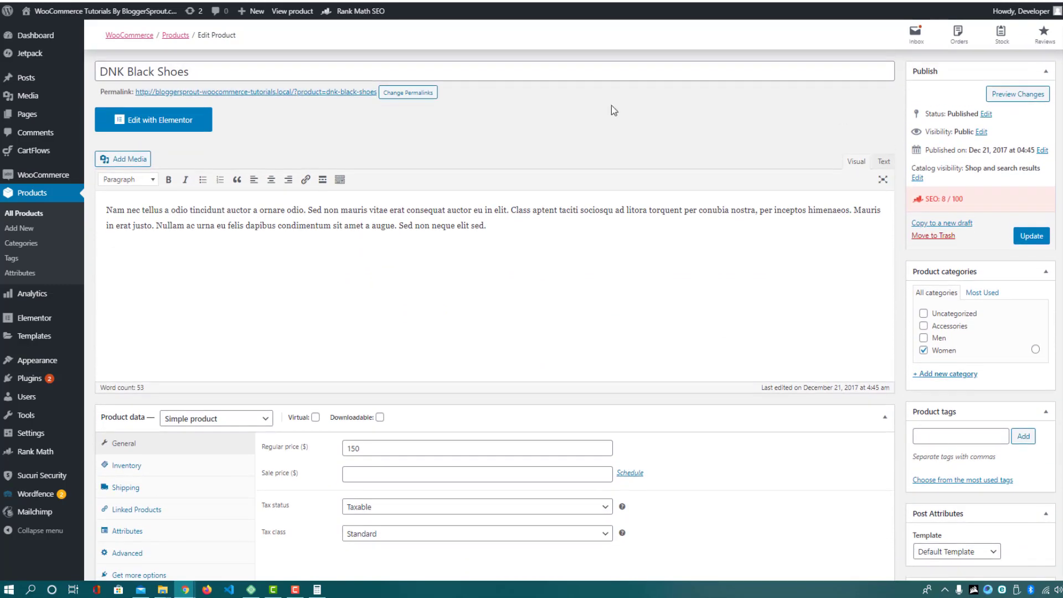
pyautogui.moveTo(211, 69); pyautogui.dragTo(98, 73)
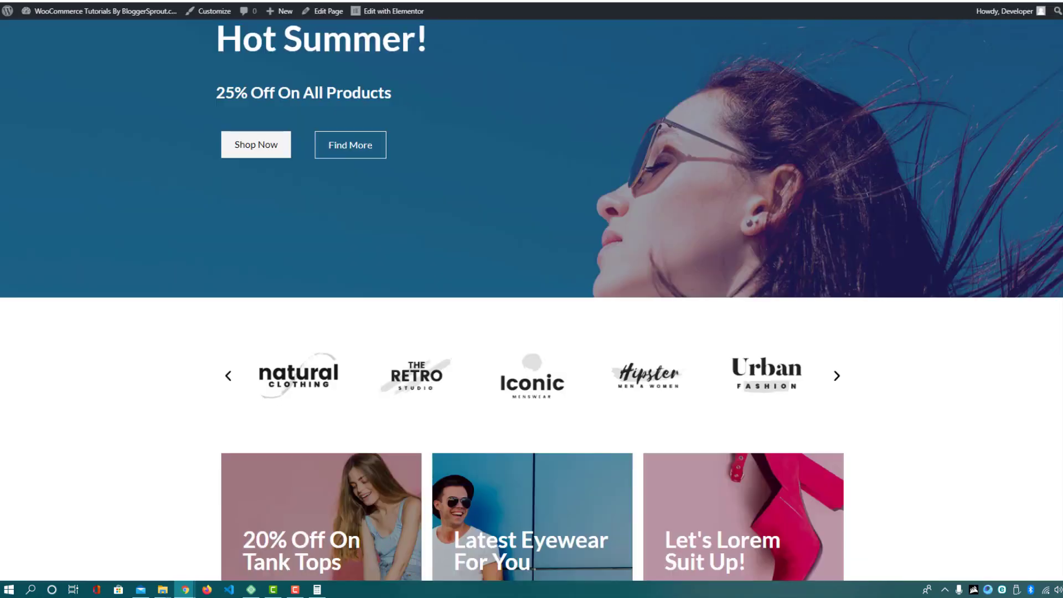
pyautogui.scroll(-8, 355, 217)
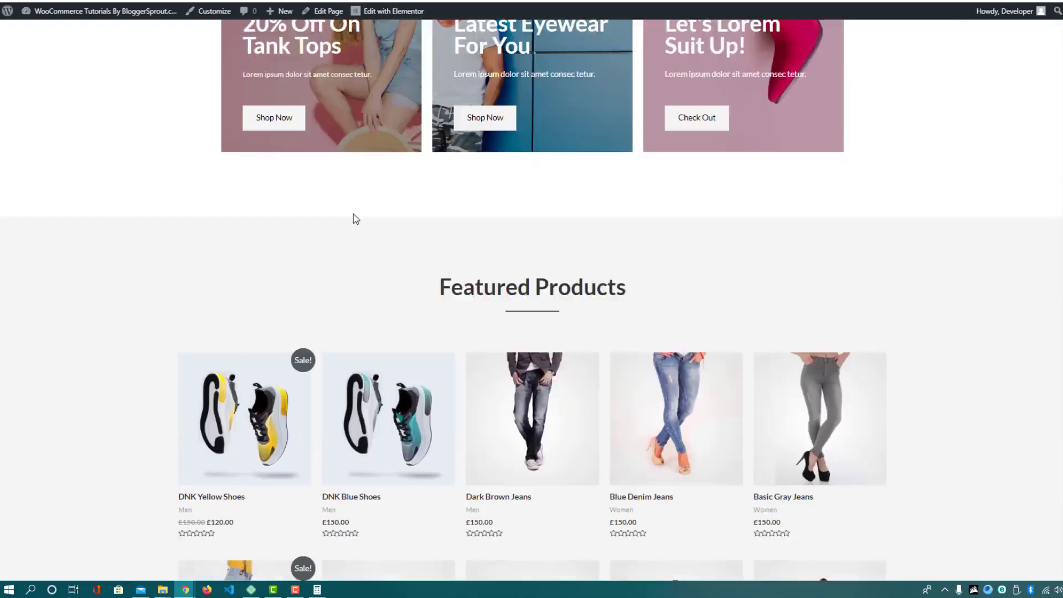
pyautogui.scroll(-3, 355, 219)
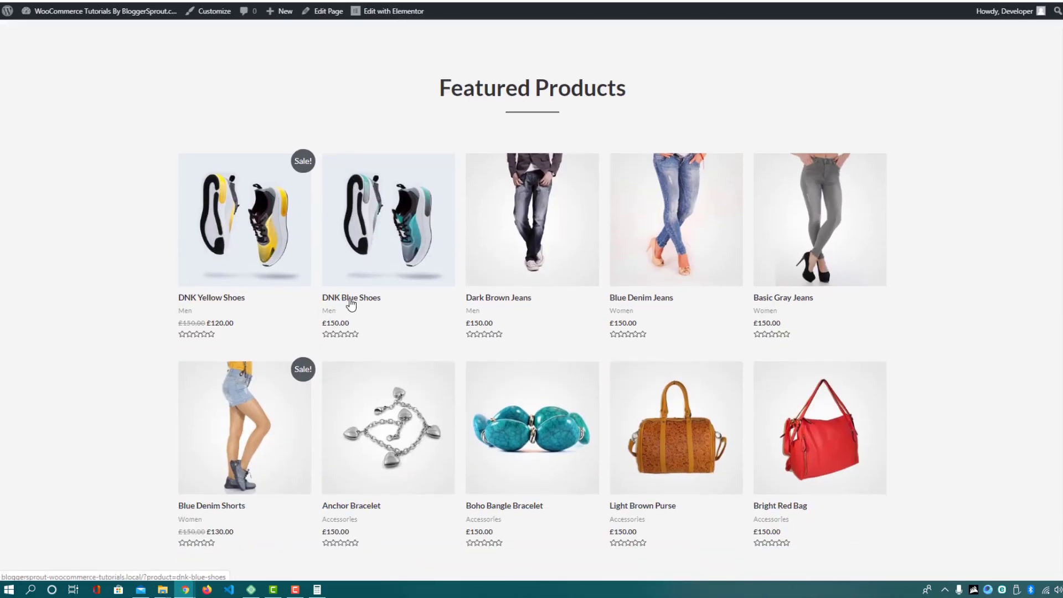
pyautogui.scroll(-3, 631, 324)
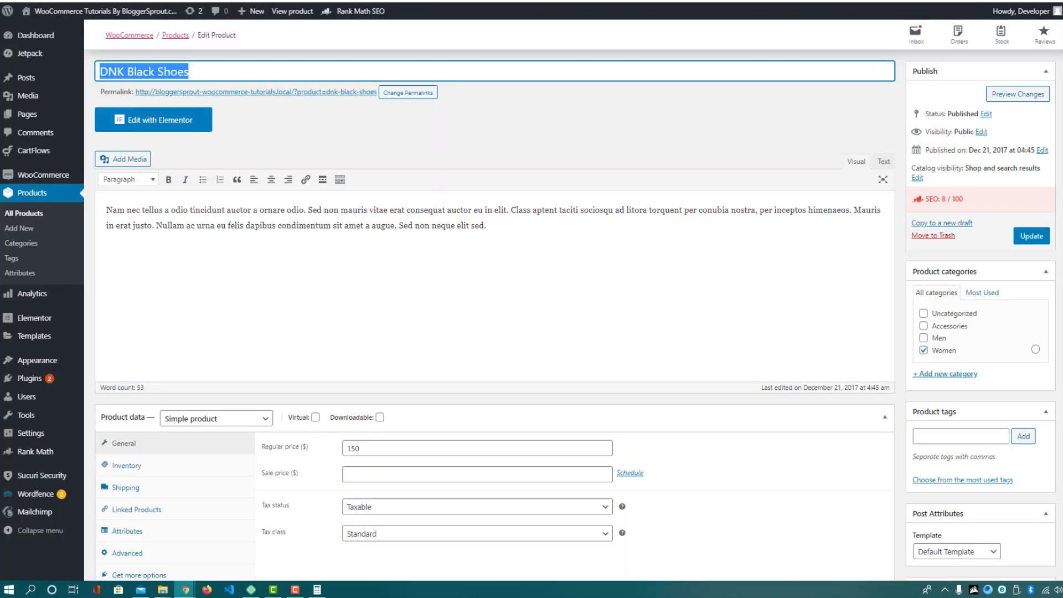
pyautogui.rightClick(316, 93)
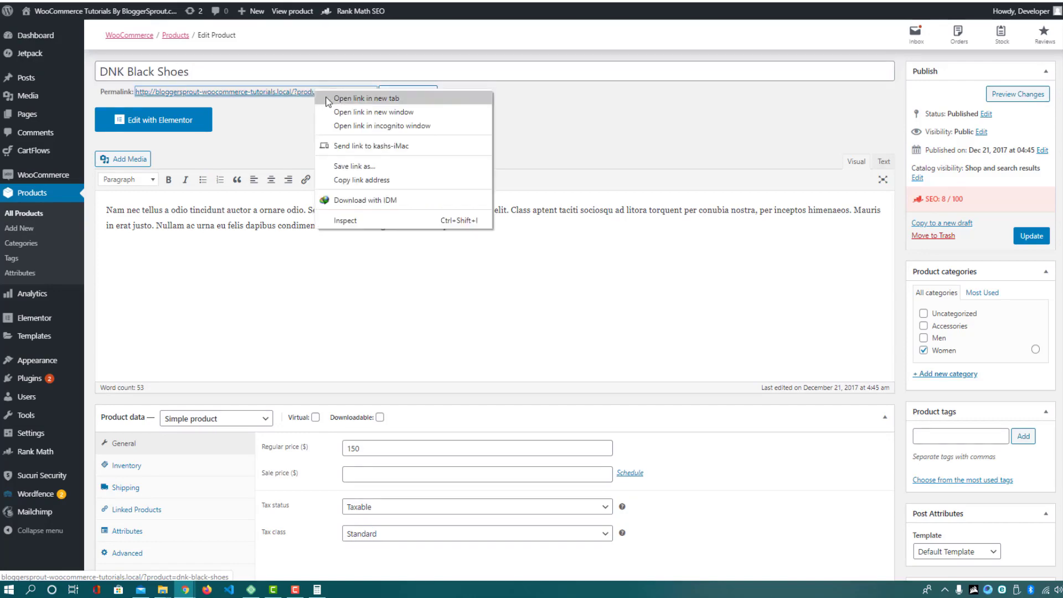
pyautogui.press('Escape')
pyautogui.click(320, 93)
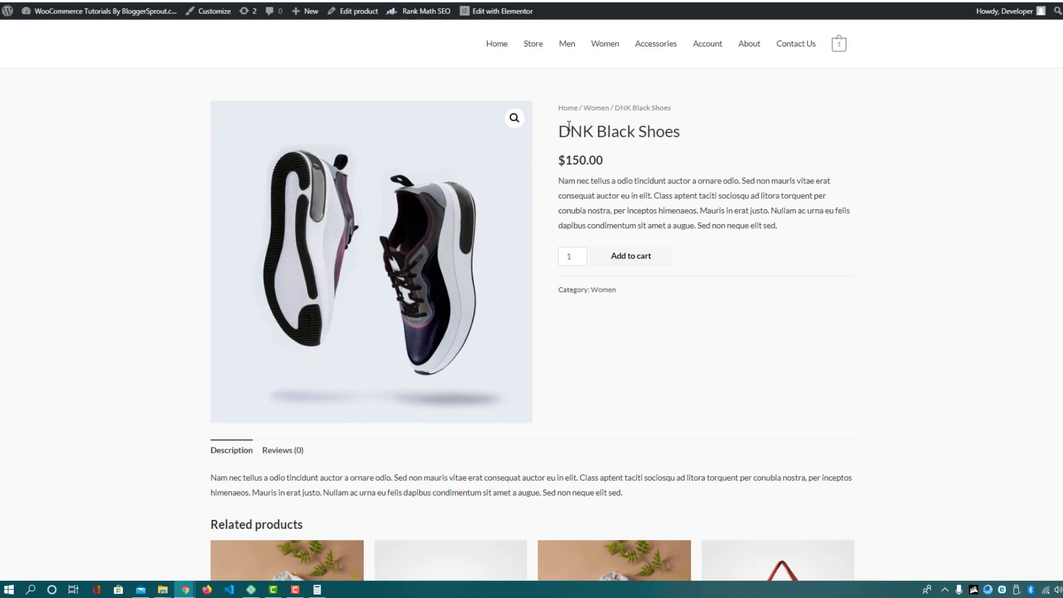
# Compare the storefront product name and description with the editor's title and description
pyautogui.moveTo(559, 131); pyautogui.dragTo(656, 133)
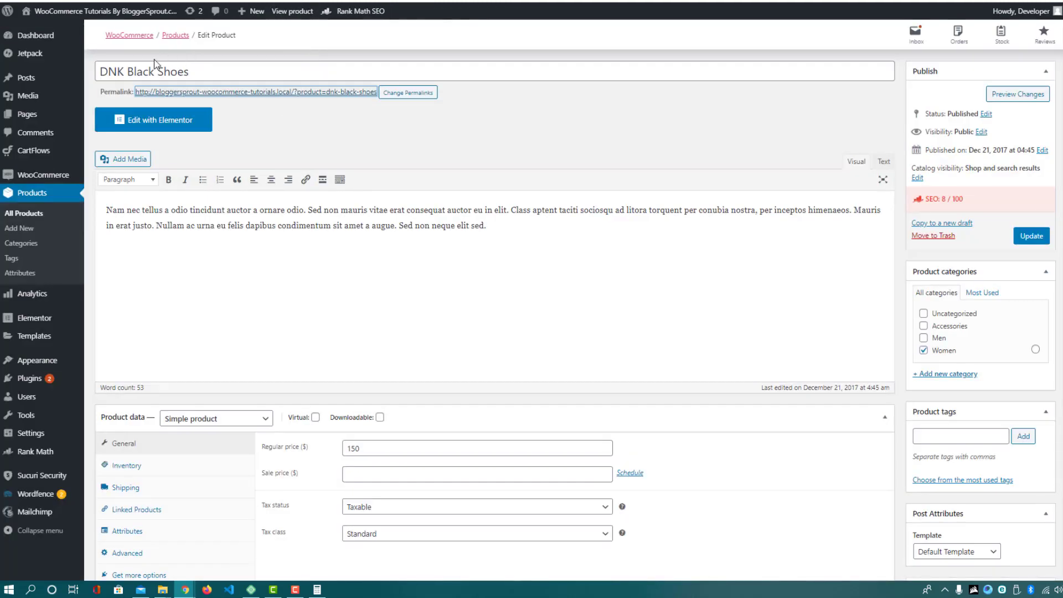
pyautogui.moveTo(102, 71); pyautogui.dragTo(221, 72)
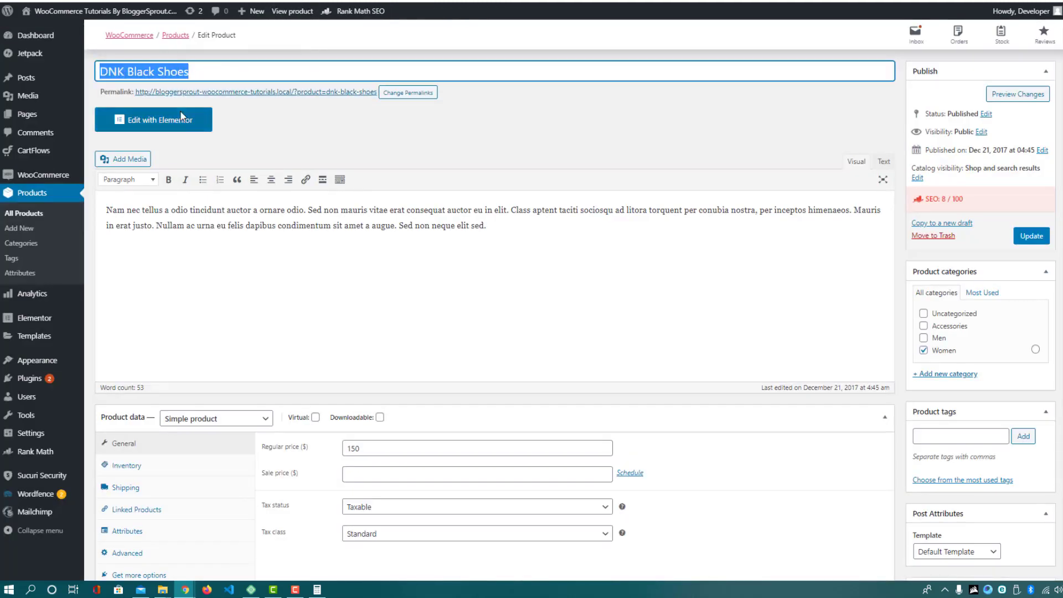
pyautogui.moveTo(102, 210); pyautogui.dragTo(517, 242)
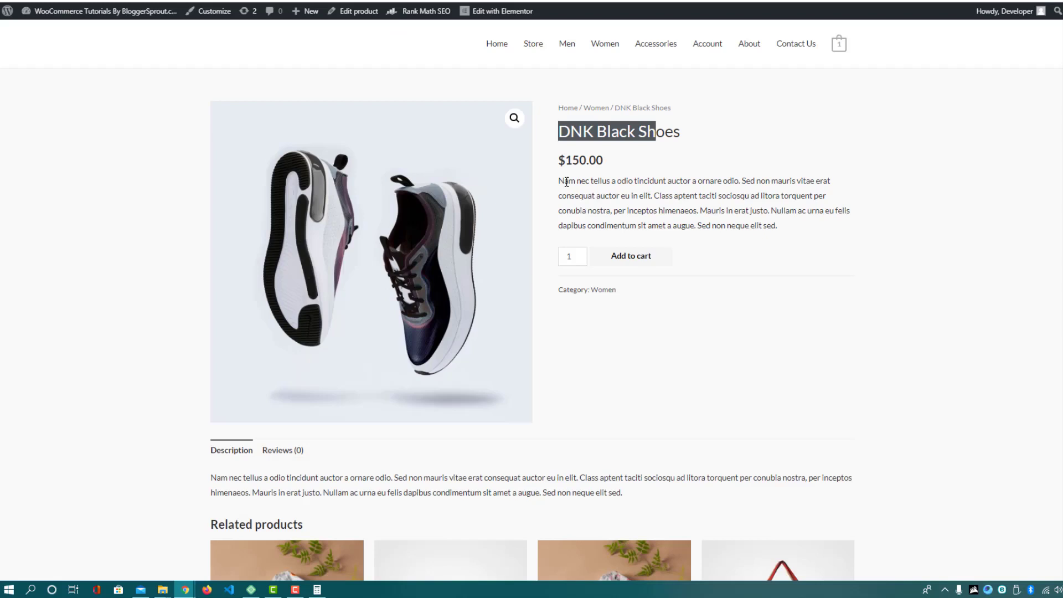
pyautogui.moveTo(566, 182); pyautogui.dragTo(715, 211)
pyautogui.click(778, 224)
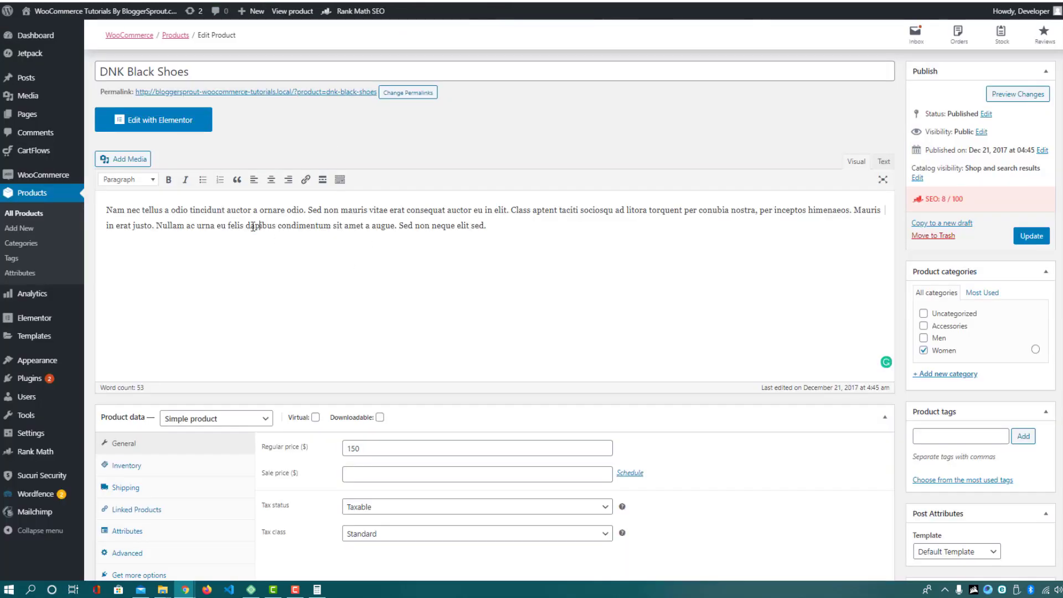
pyautogui.click(255, 225)
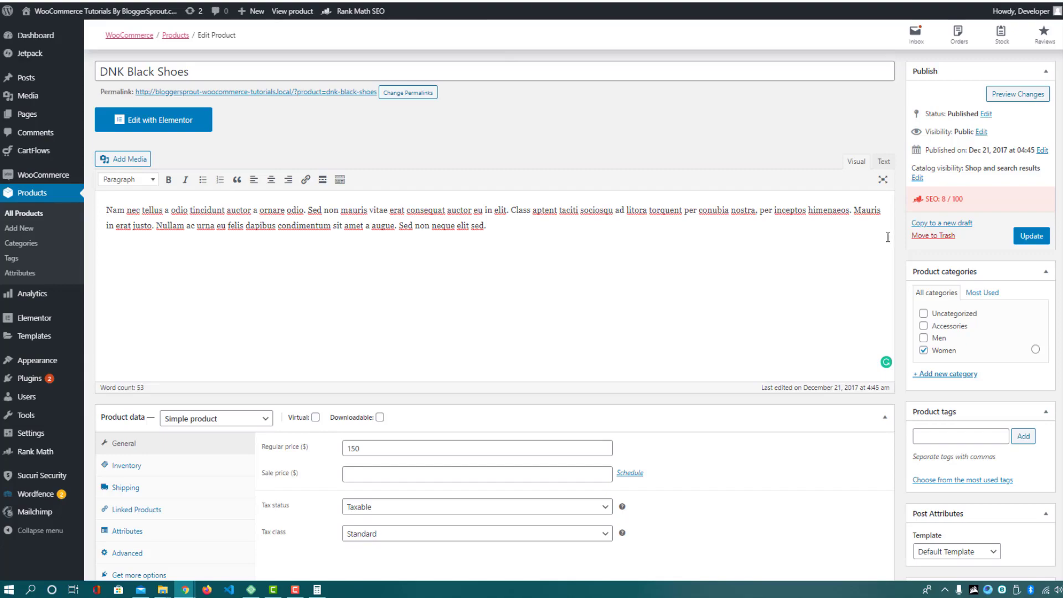
# Preview the live product page, then go back to the editor's Product data showing the 150 price
pyautogui.scroll(-4, 888, 237)
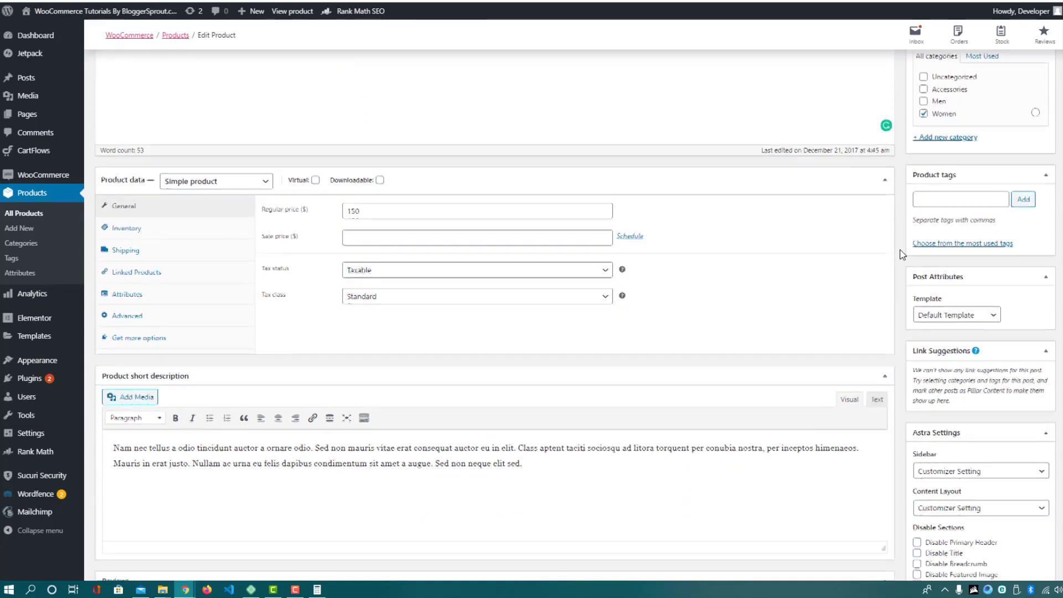
pyautogui.scroll(-4, 994, 256)
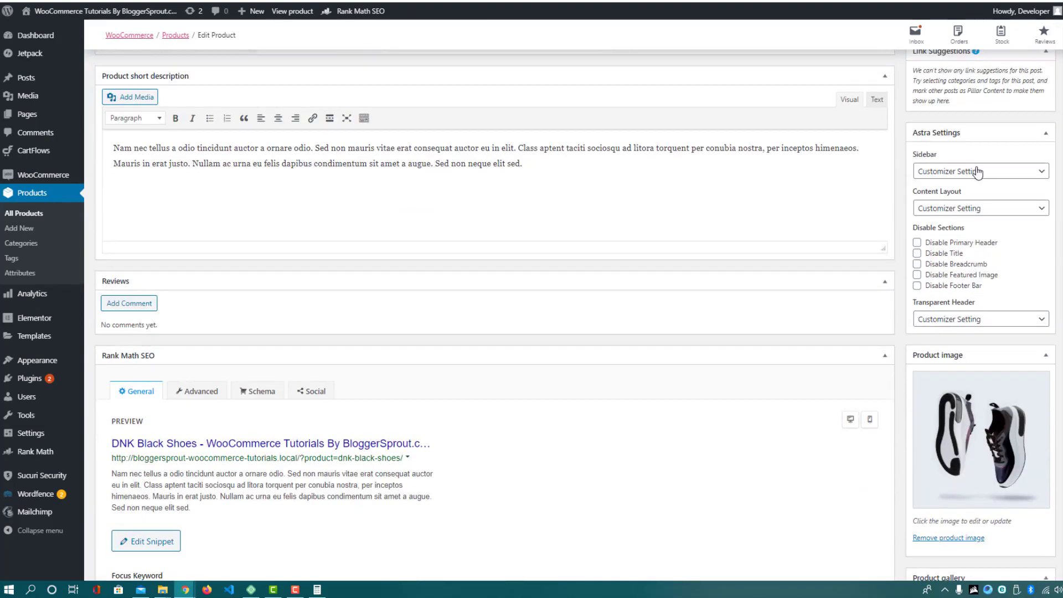
pyautogui.scroll(-4, 966, 139)
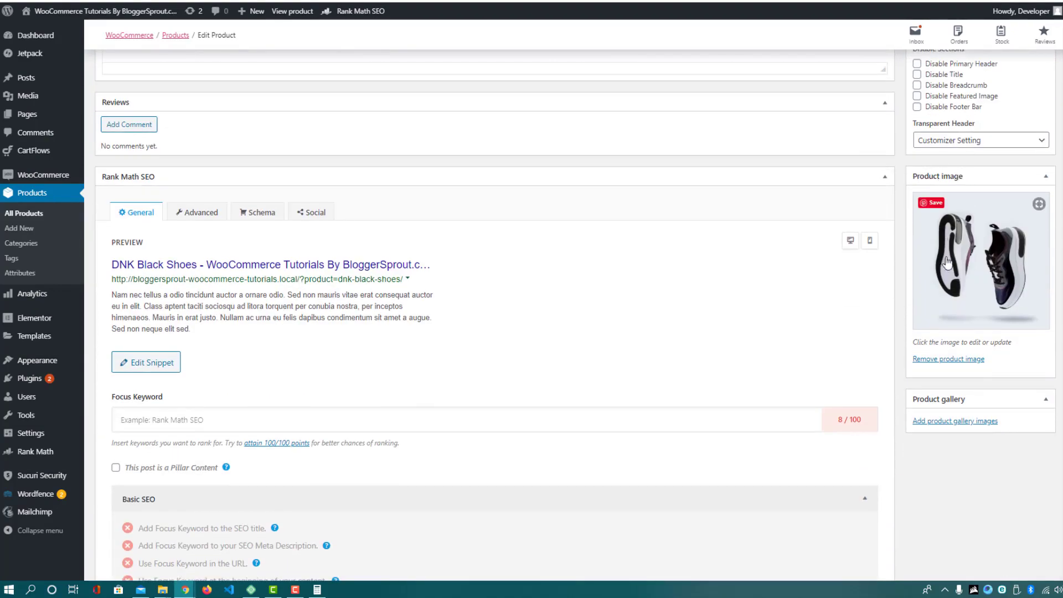
pyautogui.click(292, 11)
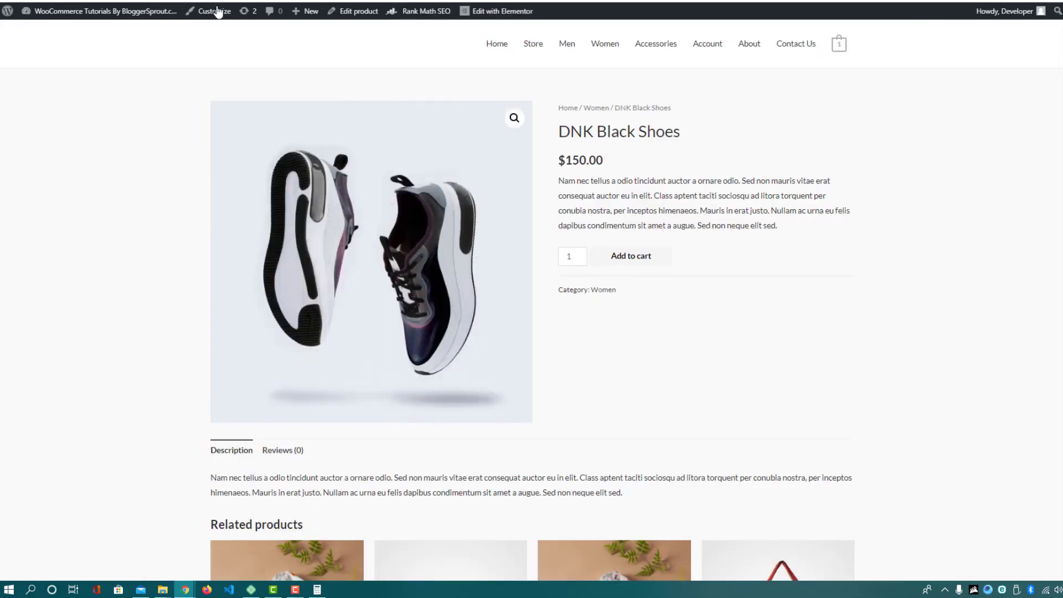
pyautogui.hotkey('alt', 'Left')
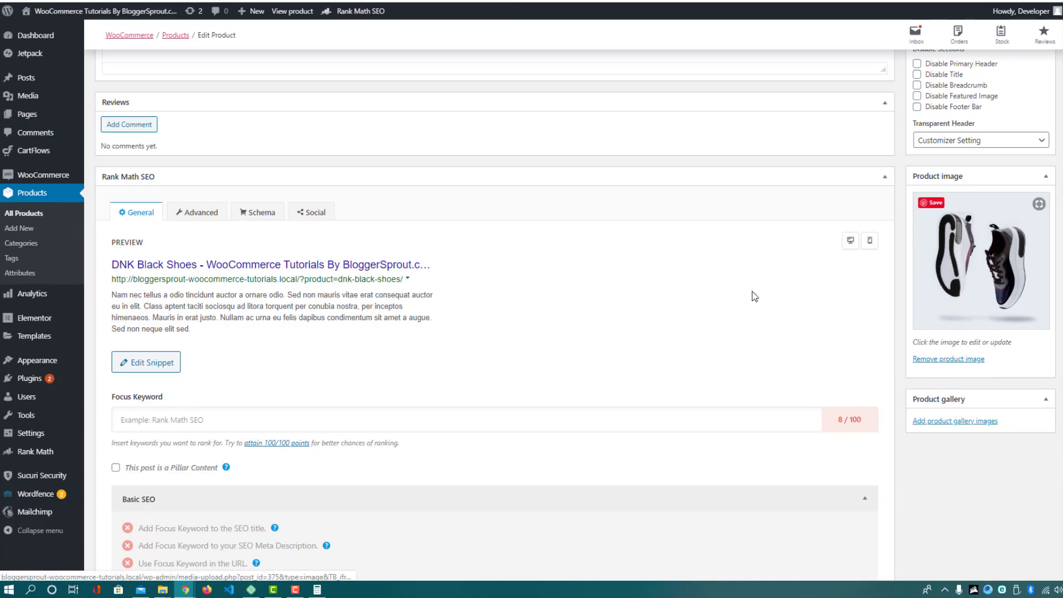
pyautogui.scroll(8, 755, 296)
pyautogui.scroll(1, 461, 240)
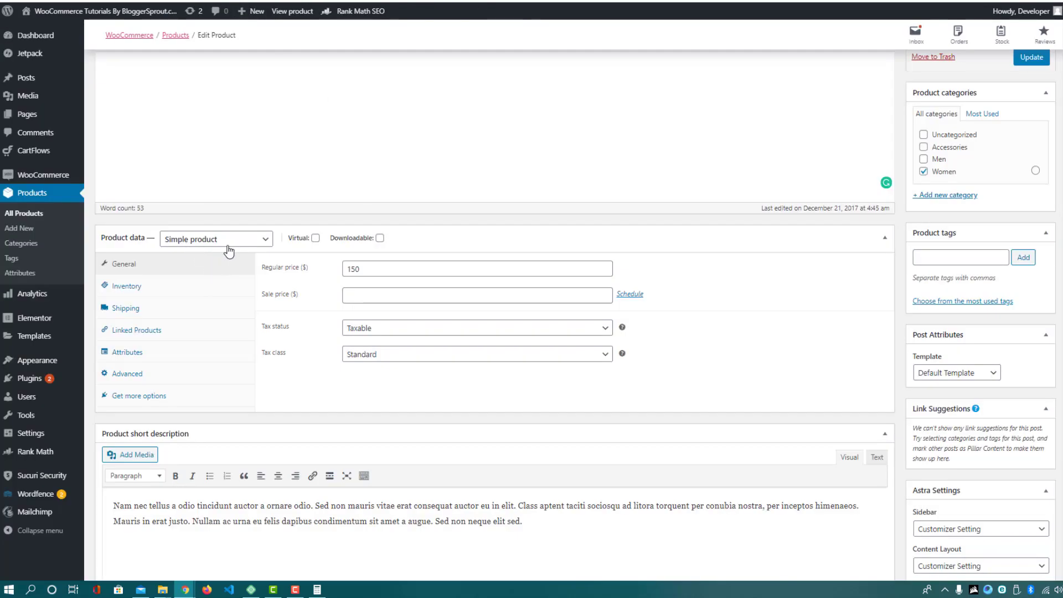
# Enter a sale price of 110 and keep tax status Taxable with the Standard tax class
pyautogui.doubleClick(368, 267)
pyautogui.click(358, 297)
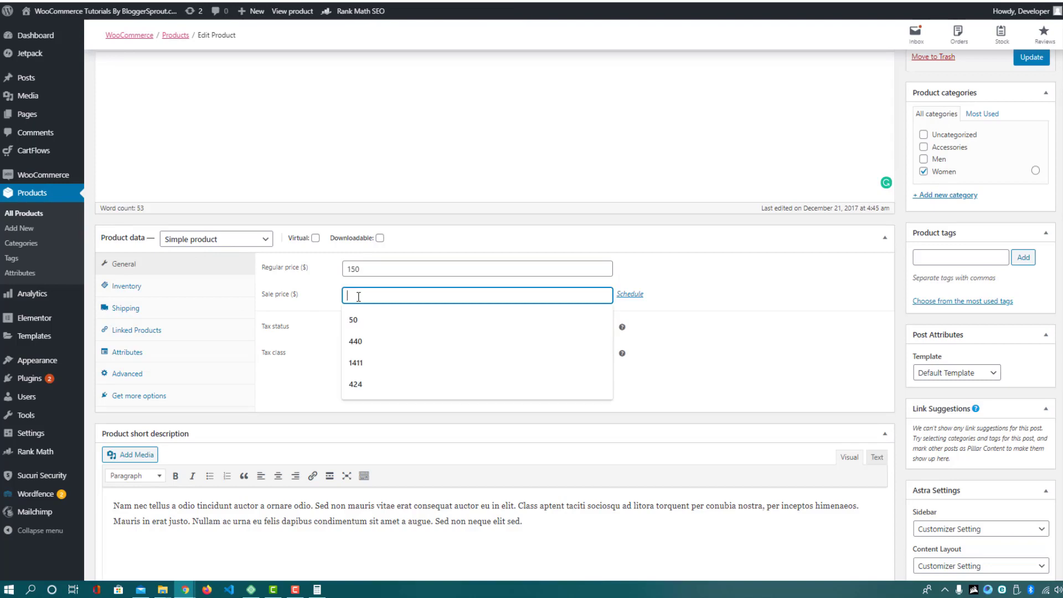
pyautogui.write('110')
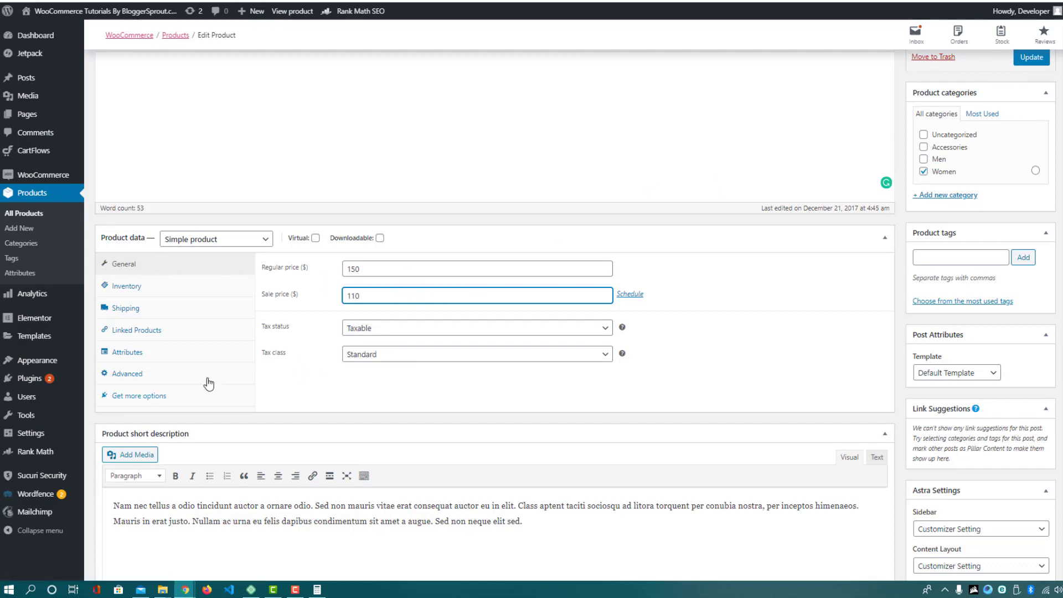
pyautogui.click(364, 331)
pyautogui.click(364, 343)
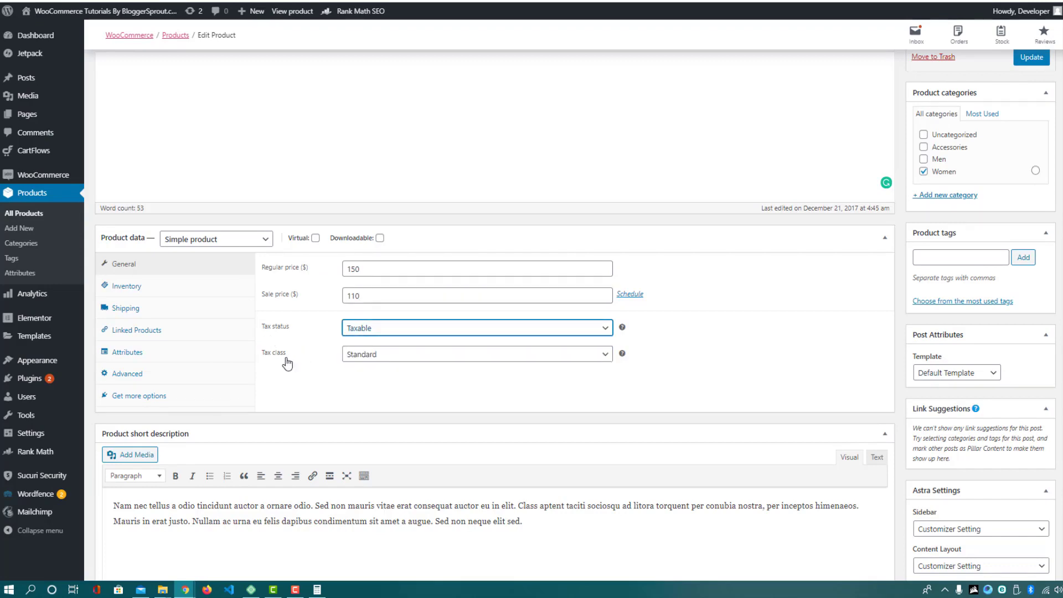
pyautogui.click(363, 357)
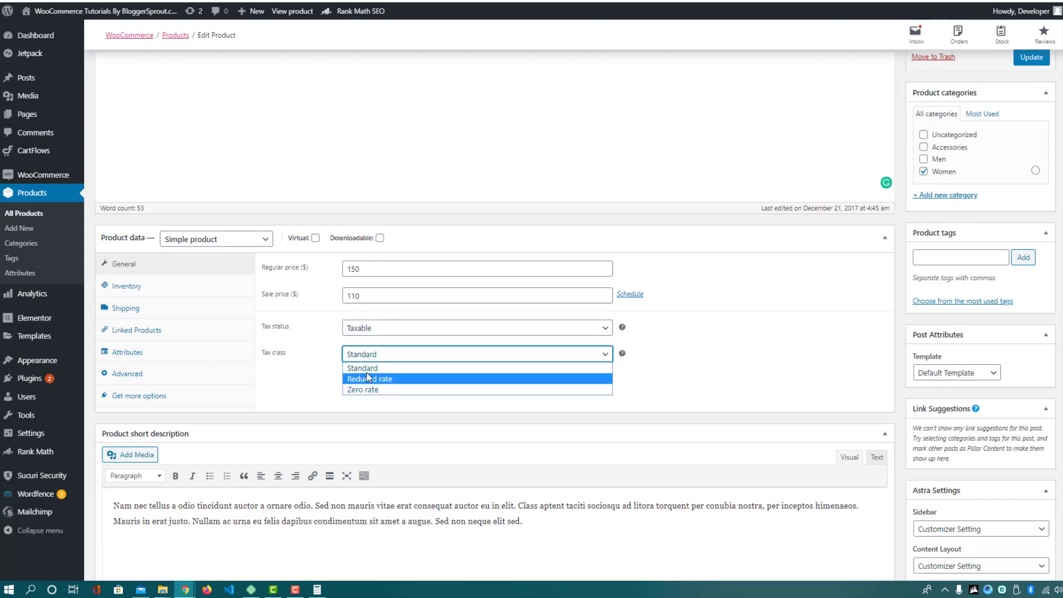
pyautogui.click(369, 368)
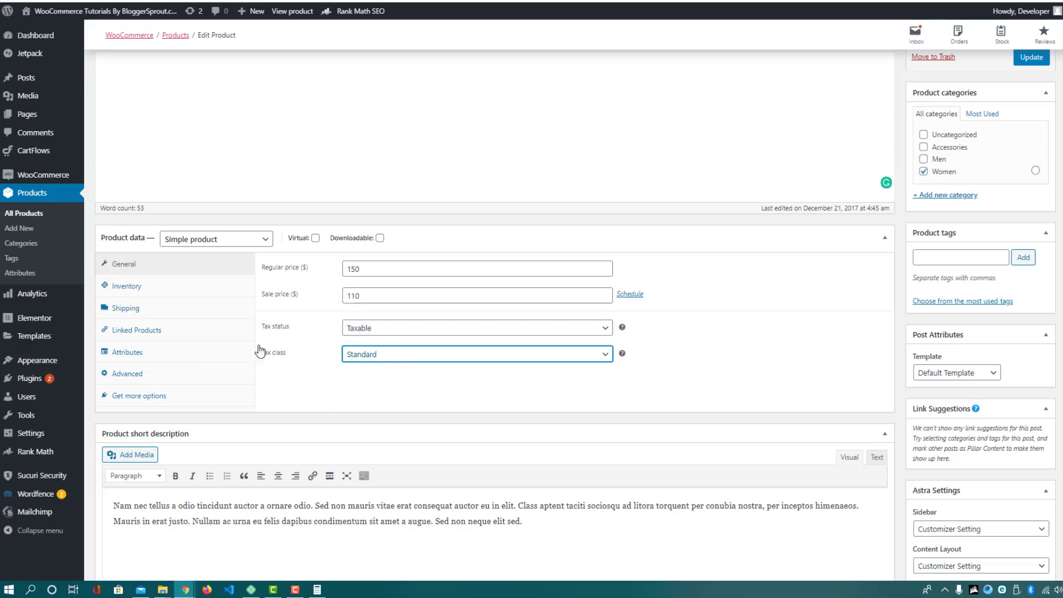
pyautogui.click(130, 293)
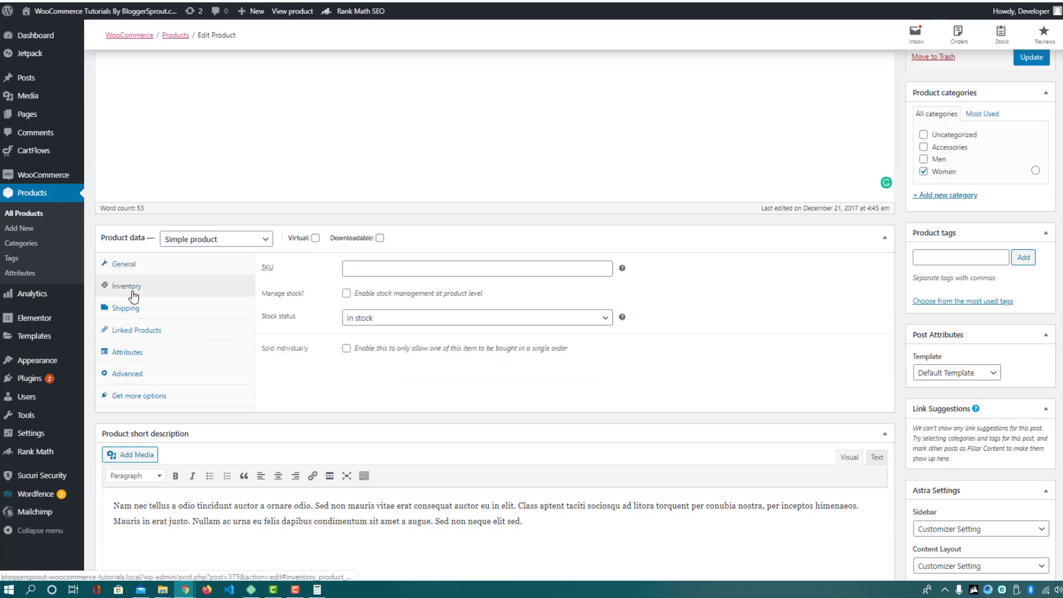
# Set the SKU to womessneakersblack, enable stock management, and enter stock quantity 50
pyautogui.click(356, 271)
pyautogui.write('womessneakersblack')
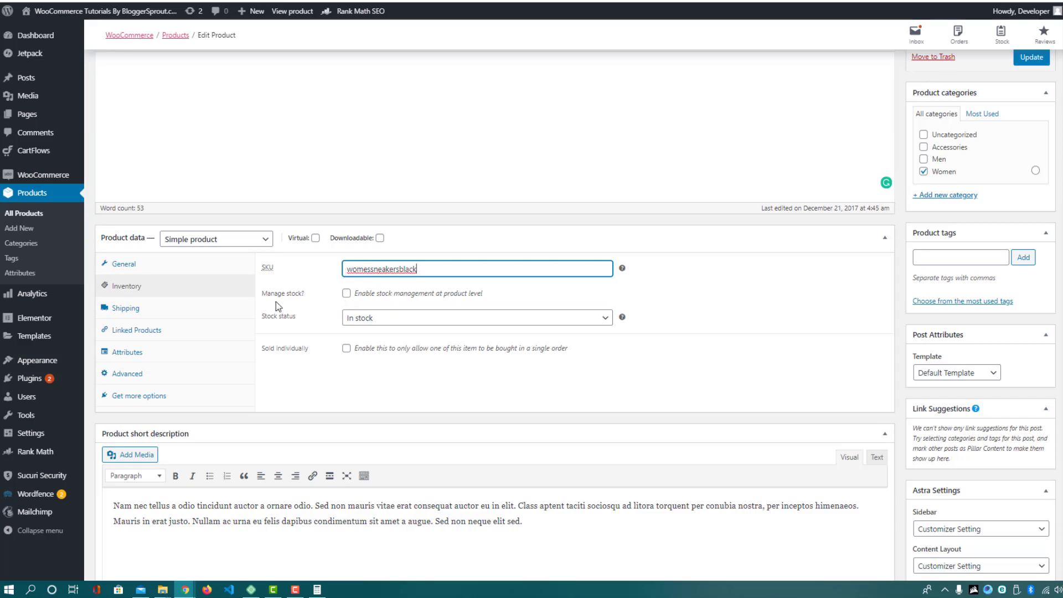
pyautogui.click(346, 294)
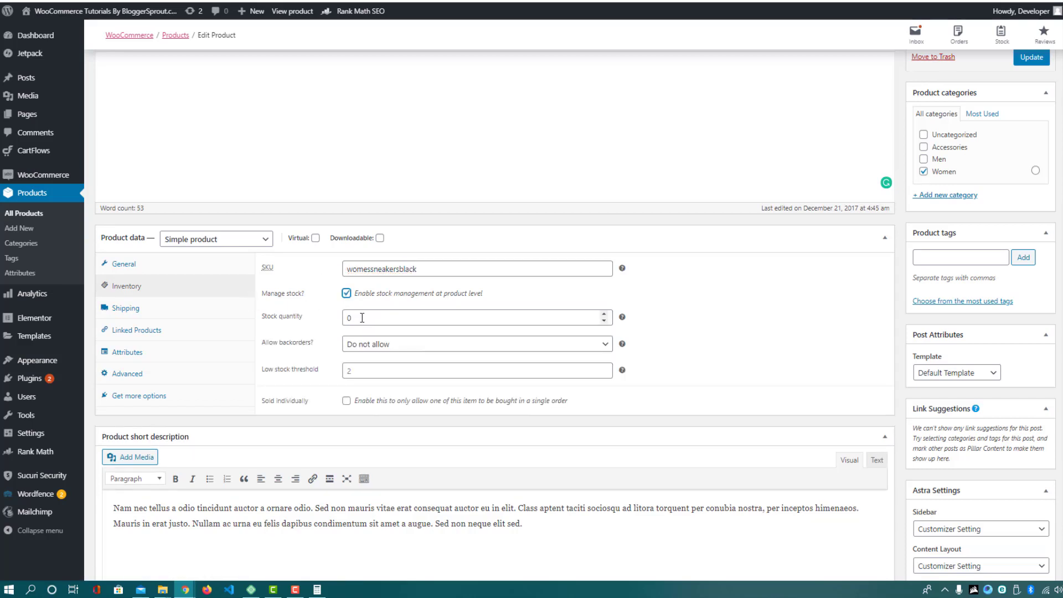
pyautogui.press('Tab')
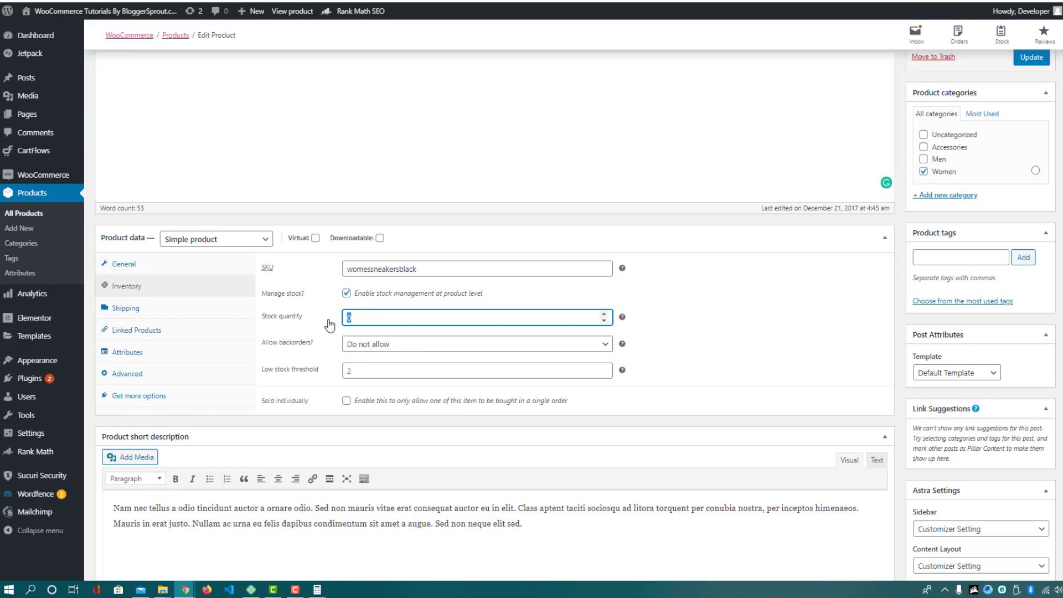
pyautogui.write('50')
# On the Shipping tab, enter package dimensions 25 × 18 × 30 cm
pyautogui.click(161, 313)
pyautogui.click(375, 270)
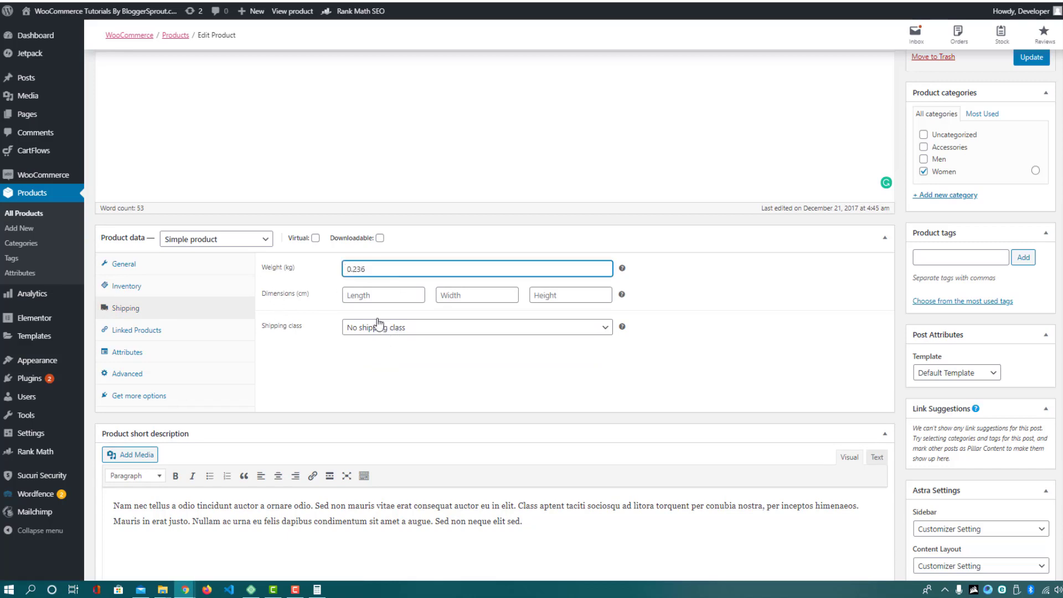
pyautogui.click(360, 291)
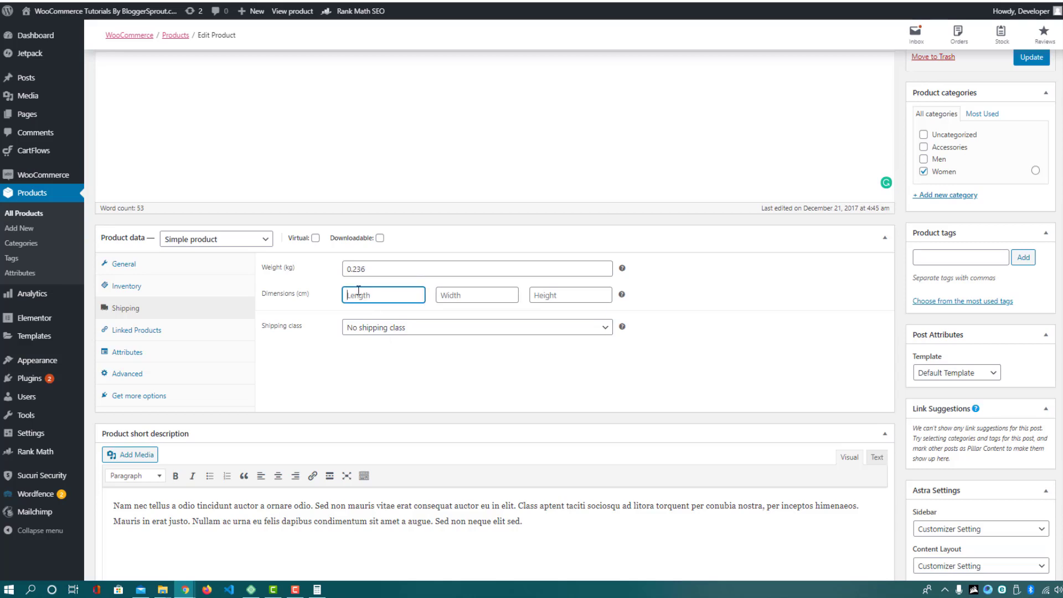
pyautogui.write('25')
pyautogui.click(476, 294)
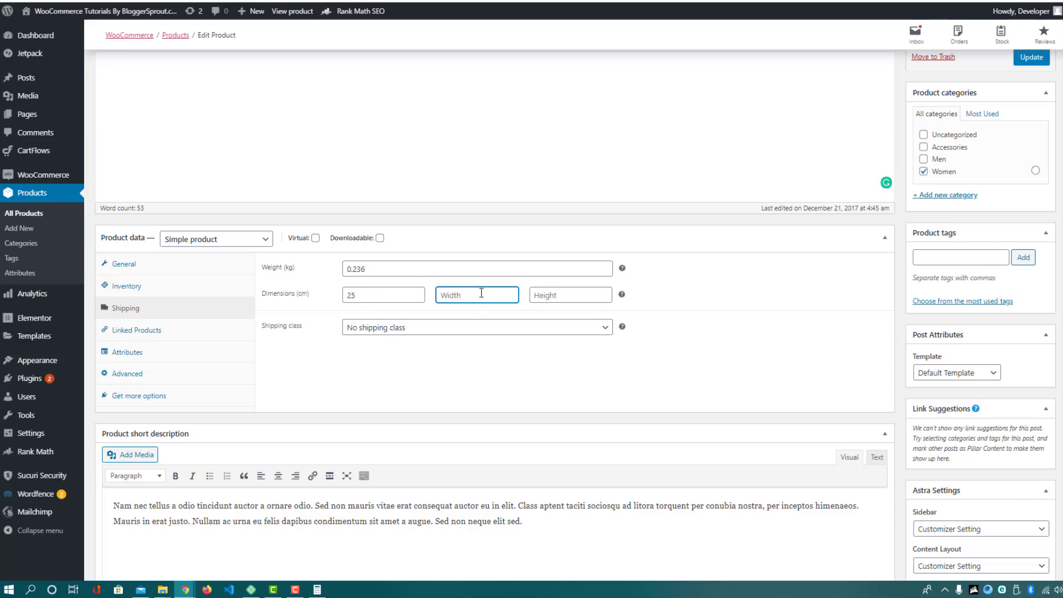
pyautogui.click(551, 295)
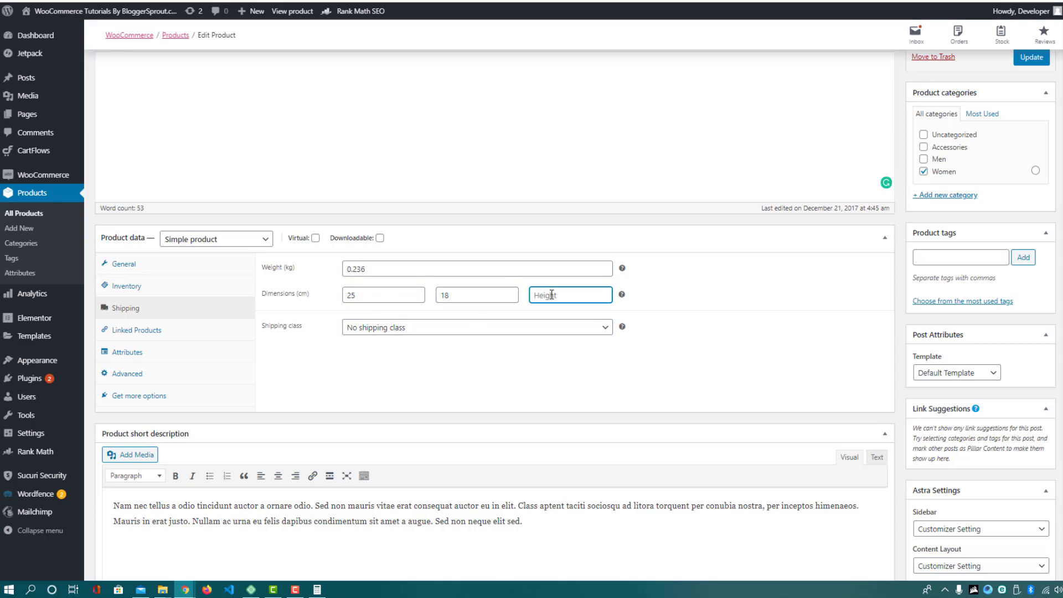
pyautogui.write('30')
pyautogui.click(548, 355)
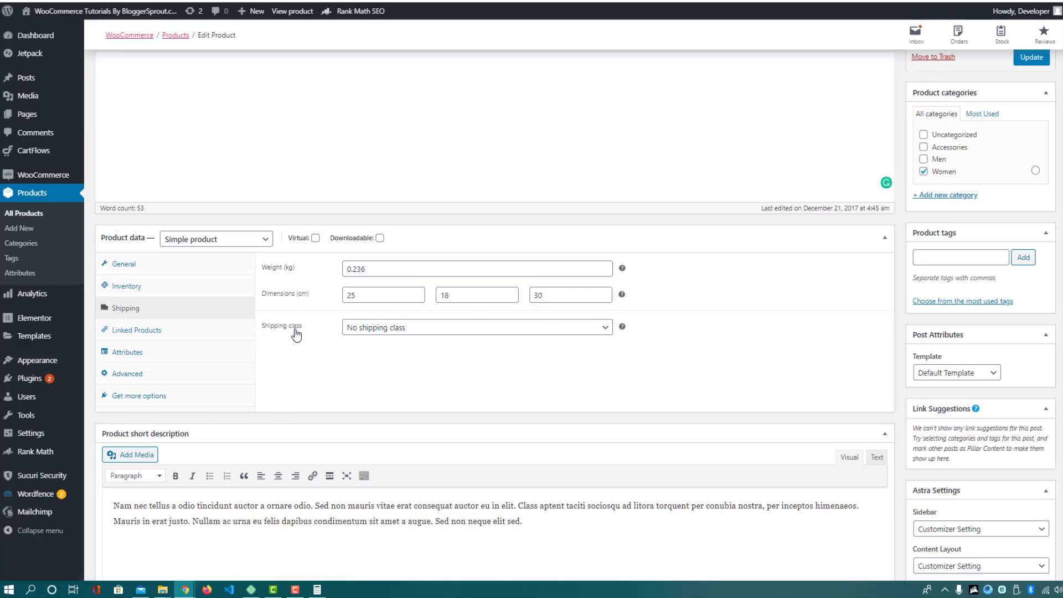
# Choose Priority Shipping as the shipping class and open Linked Products
pyautogui.click(390, 330)
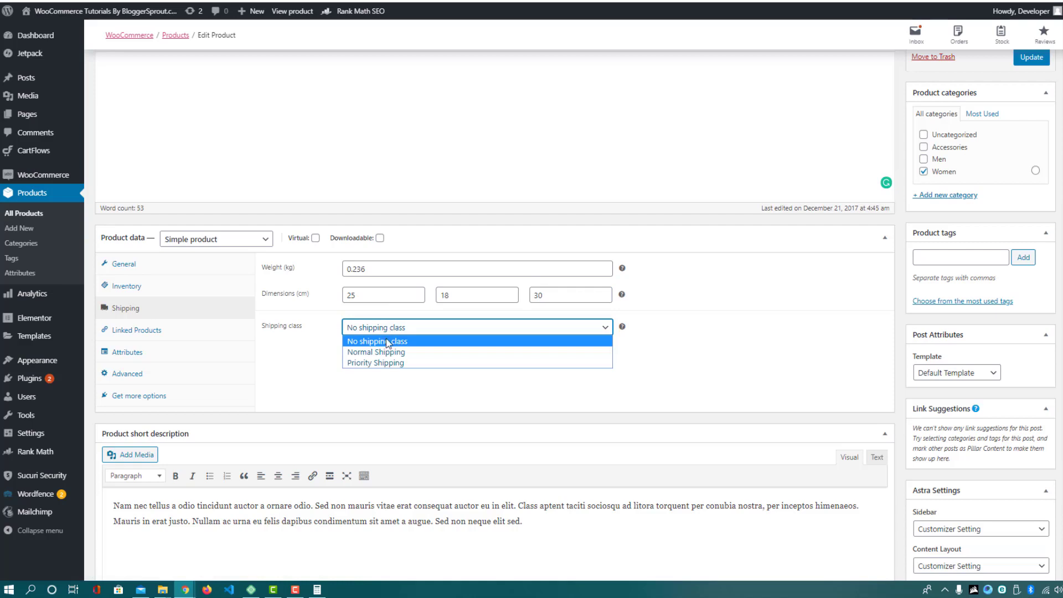
pyautogui.click(360, 364)
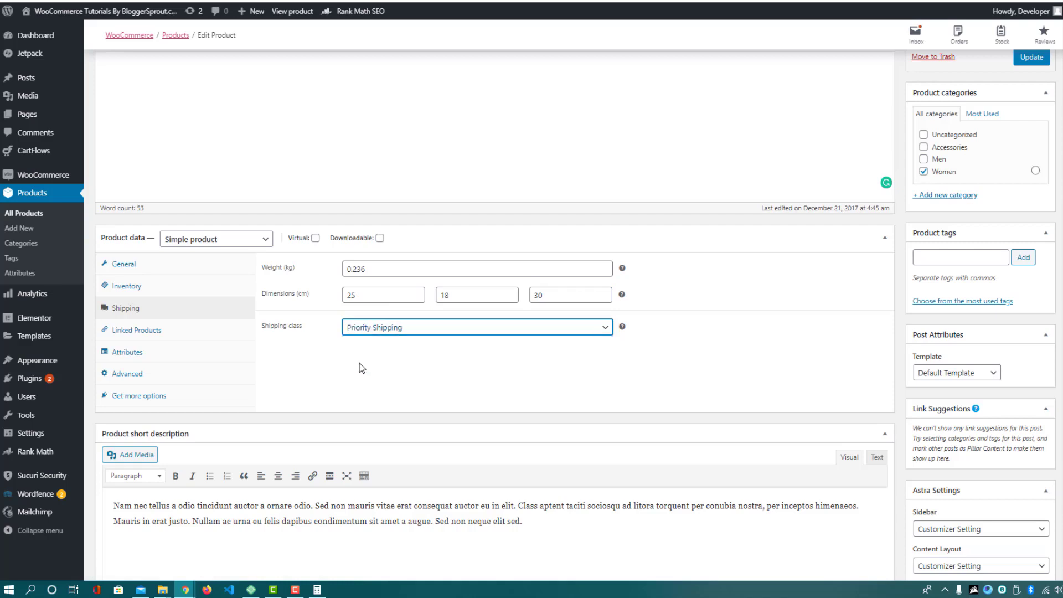
pyautogui.click(159, 334)
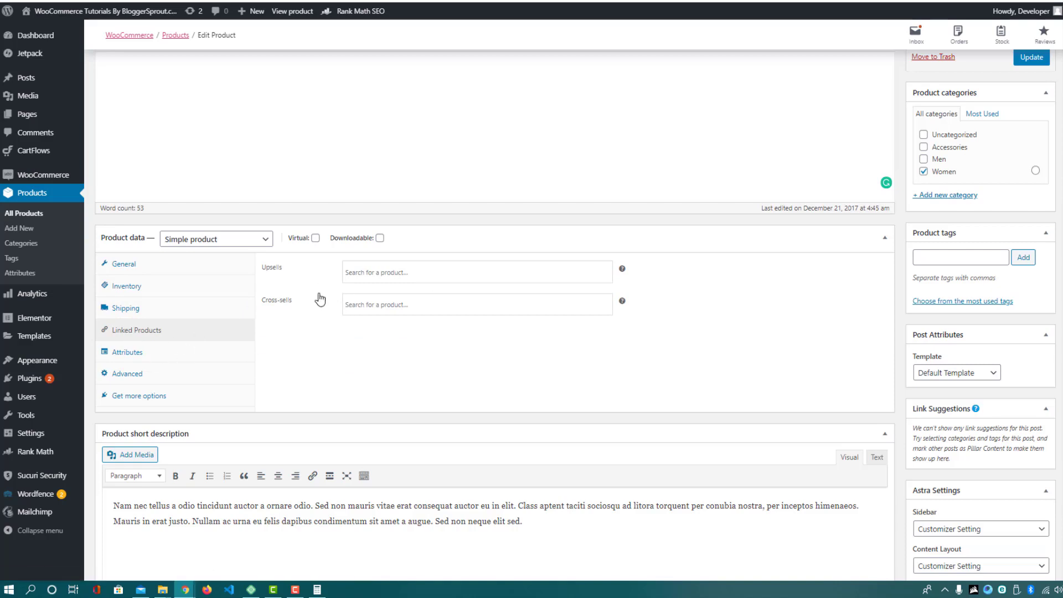
# Check the Attributes and Advanced tabs without changes, then save the product with Update
pyautogui.click(186, 355)
pyautogui.click(345, 271)
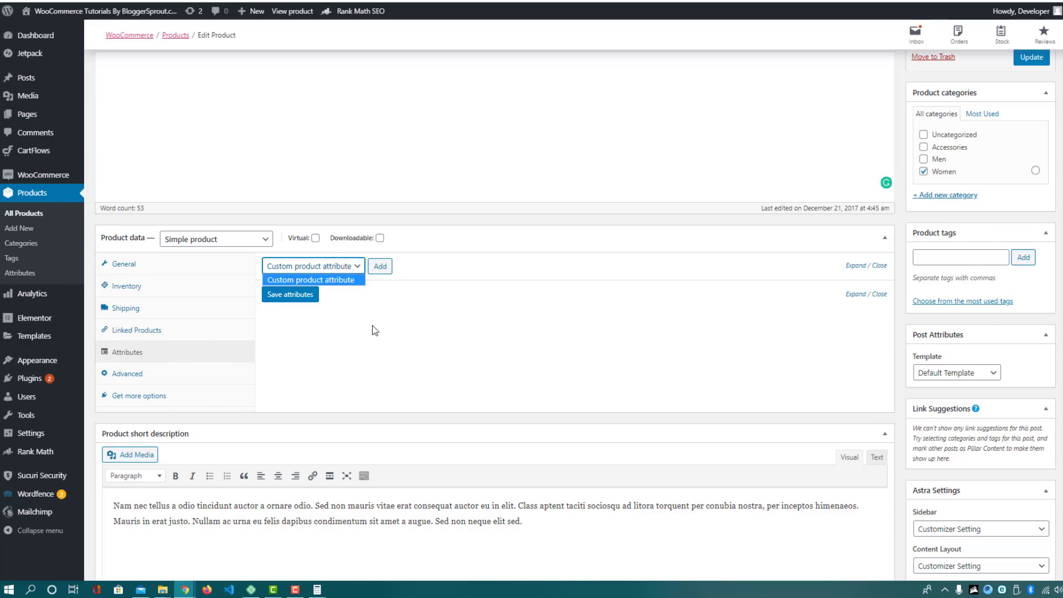
pyautogui.click(324, 299)
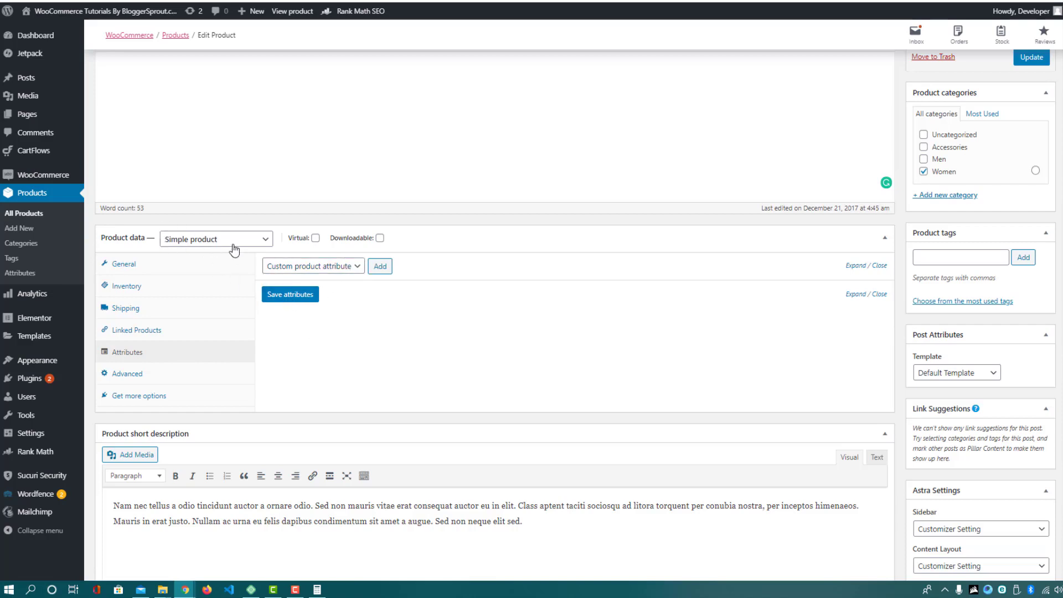
pyautogui.click(155, 378)
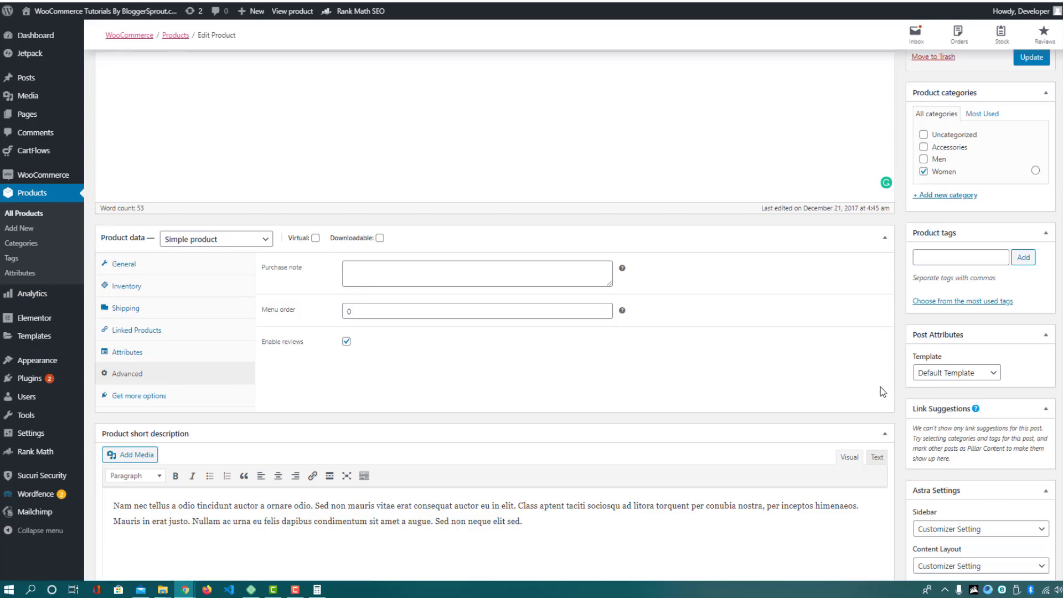
pyautogui.scroll(-8, 803, 334)
pyautogui.scroll(8, 726, 387)
pyautogui.click(1031, 61)
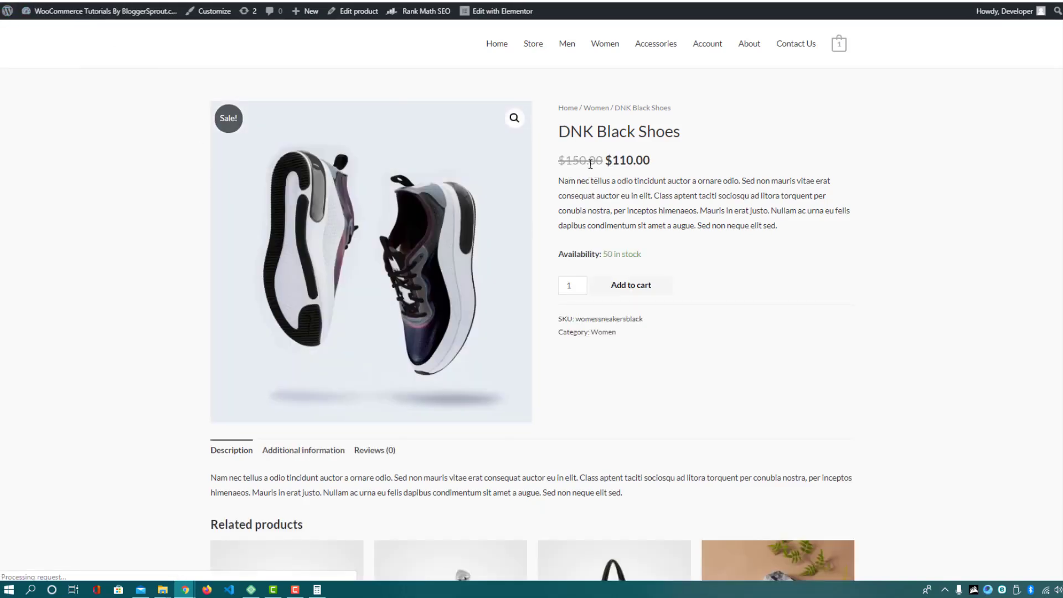
# Point out the $110.00 sale price, stock and SKU details on the live product page
pyautogui.moveTo(552, 161); pyautogui.dragTo(667, 164)
pyautogui.click(667, 164)
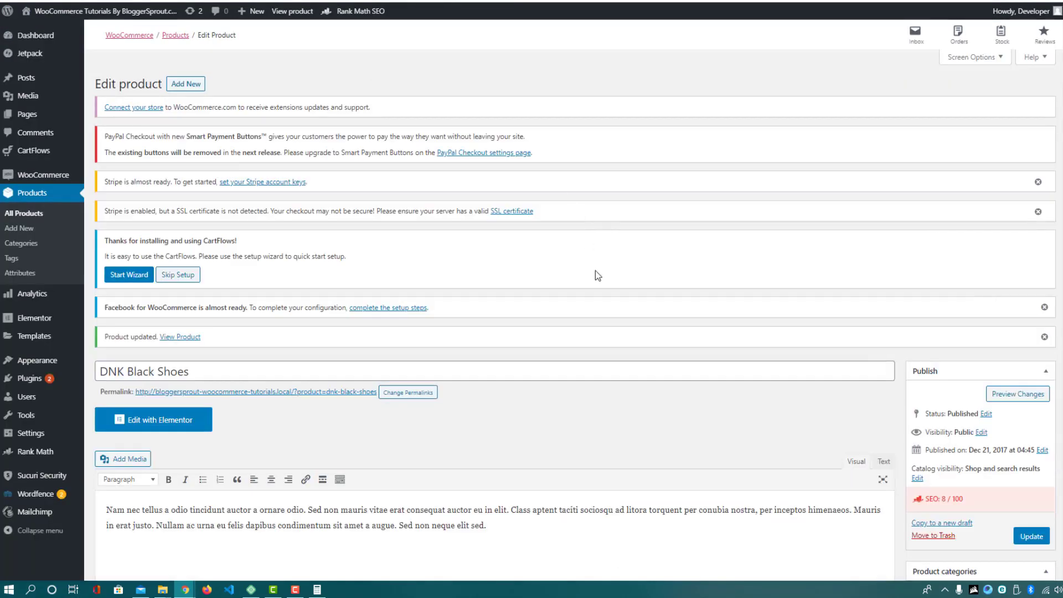
pyautogui.scroll(-20, 596, 271)
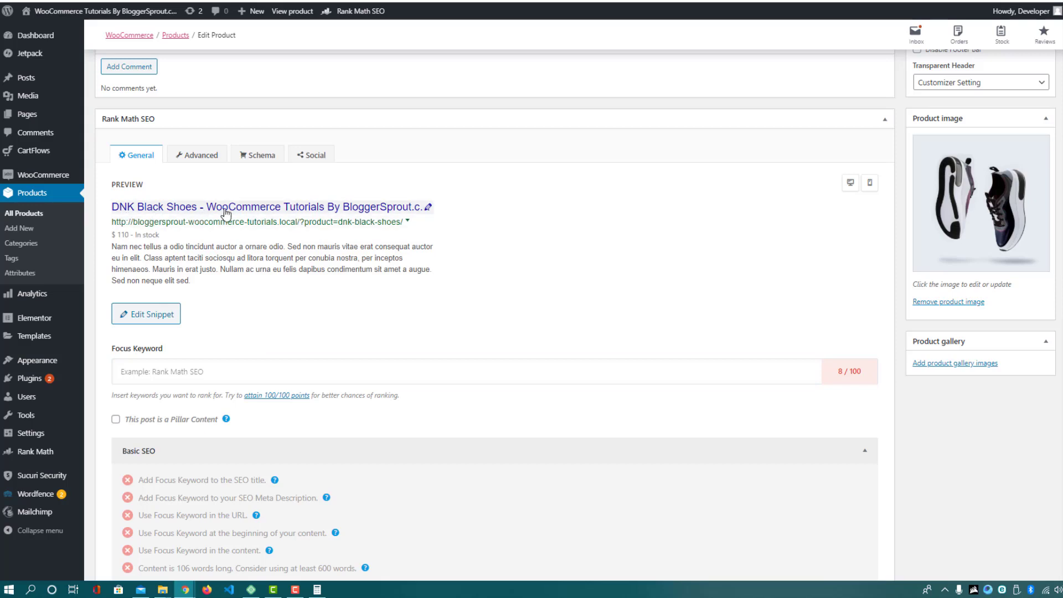
# Open the Rank Math snippet editor, preview as desktop, and delete '%sep% %sitename%' from the title
pyautogui.click(146, 321)
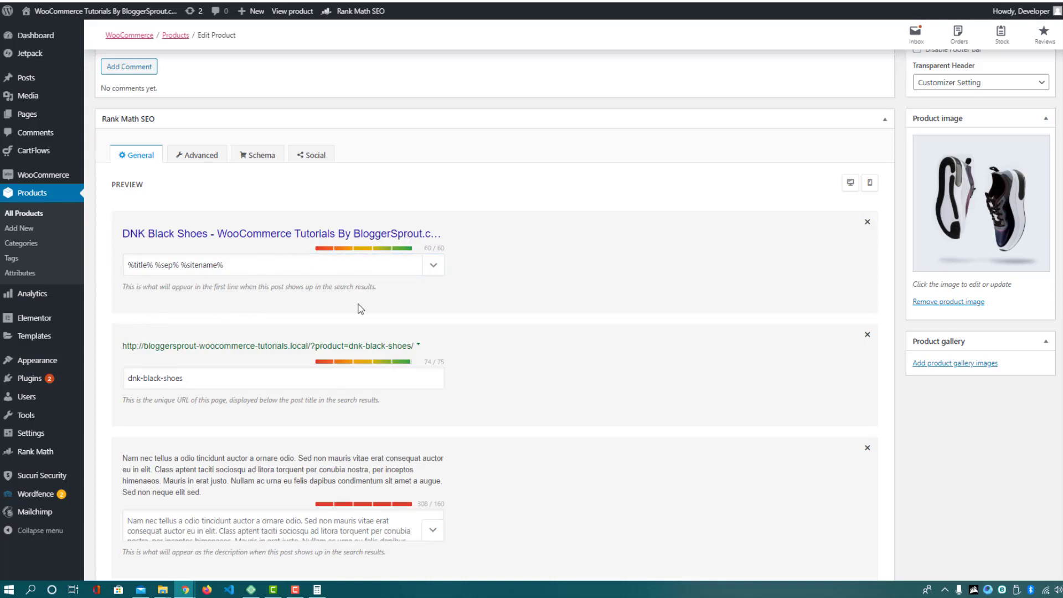
pyautogui.click(851, 185)
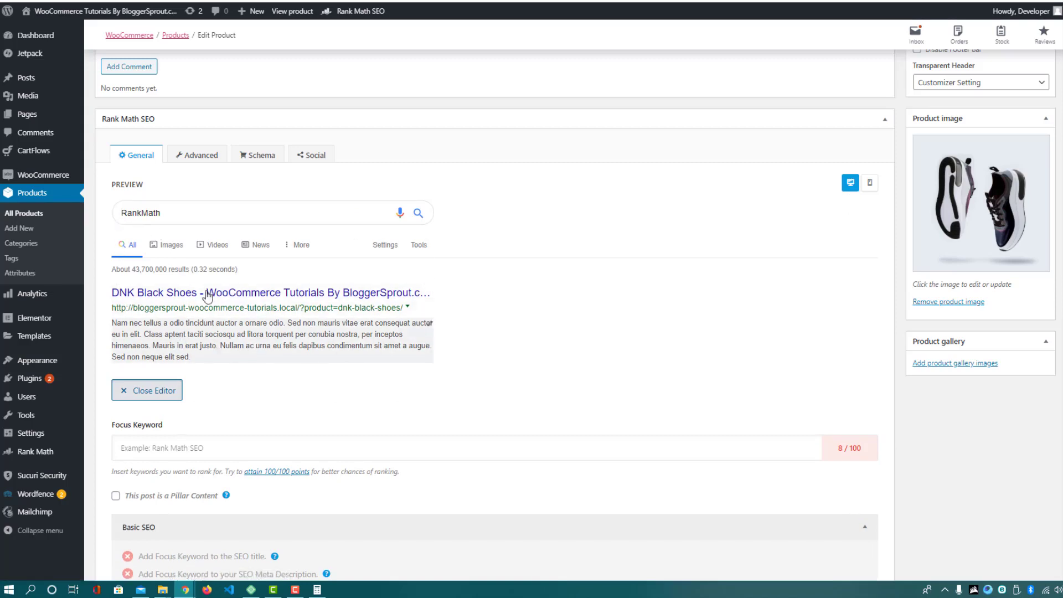
pyautogui.scroll(-2, 360, 432)
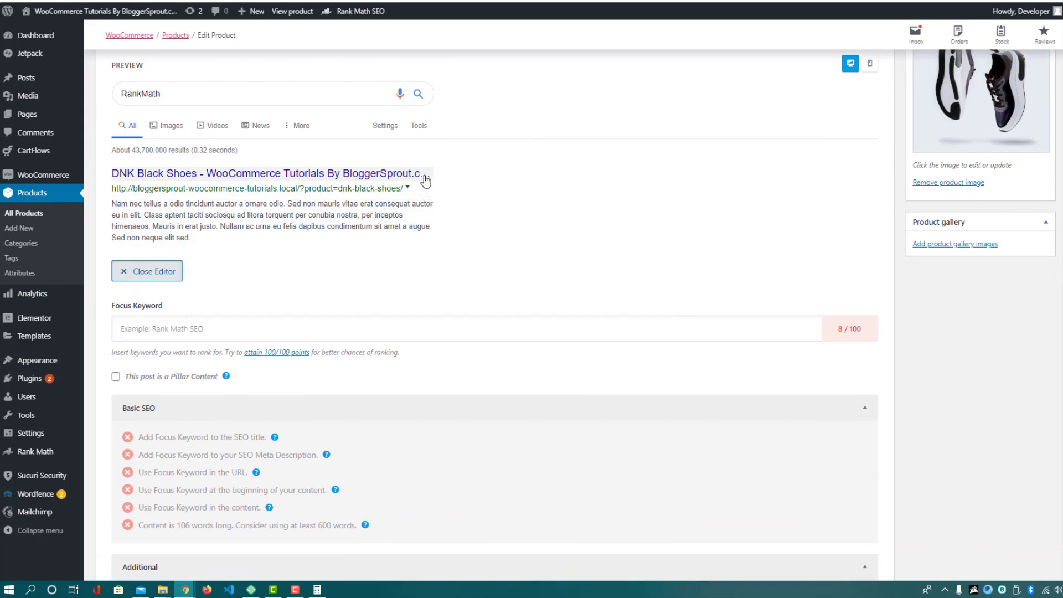
pyautogui.click(851, 63)
pyautogui.click(242, 145)
pyautogui.moveTo(242, 145); pyautogui.dragTo(158, 139)
pyautogui.press('BackSpace')
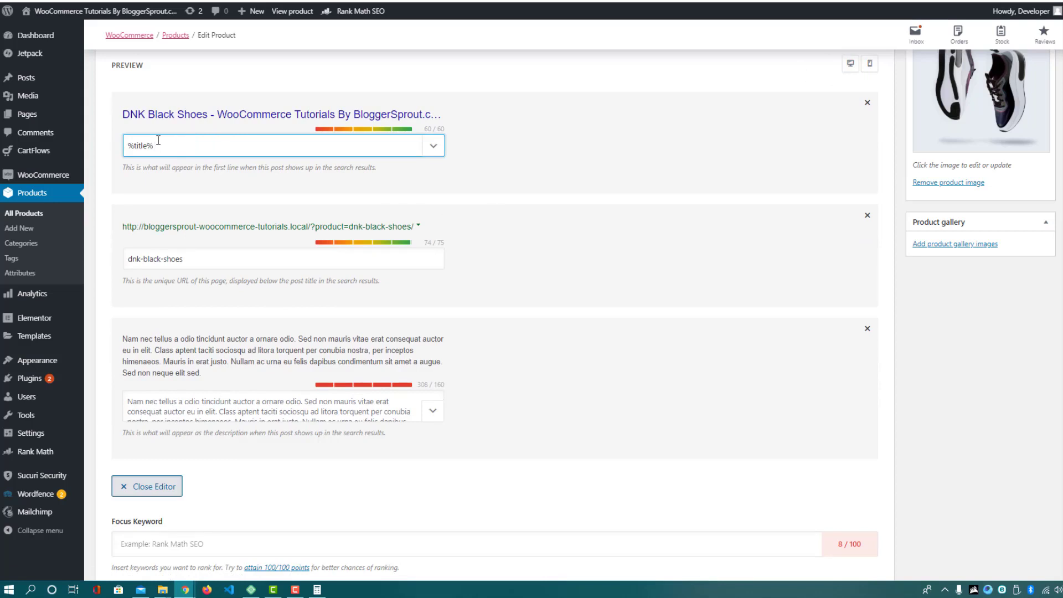
# Type 'Best Shoes For Females in 2020' into the SEO title and close the snippet editor
pyautogui.write('Best Shoes For F')
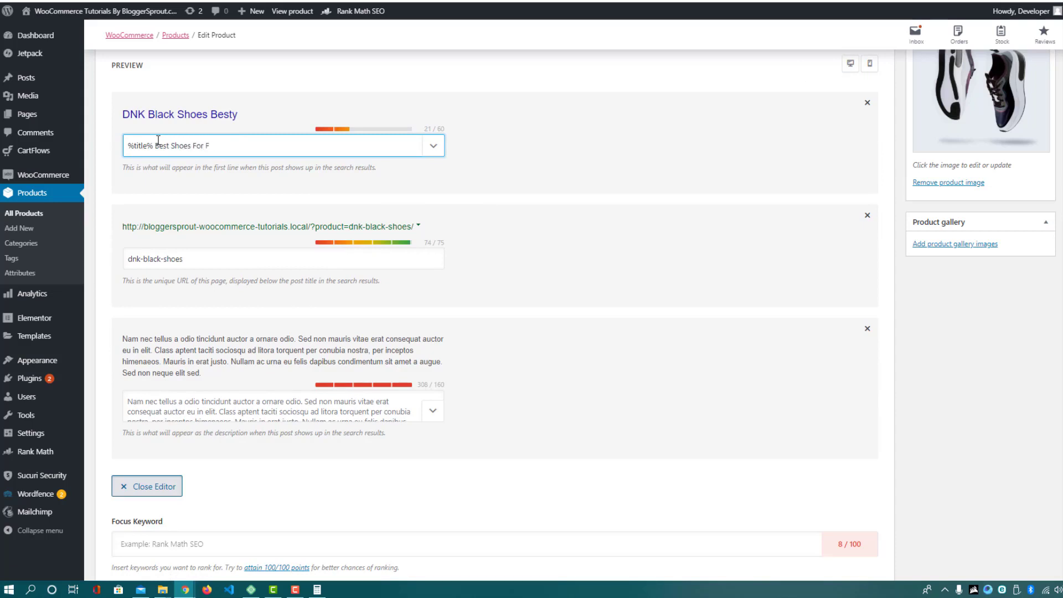
pyautogui.write('emae')
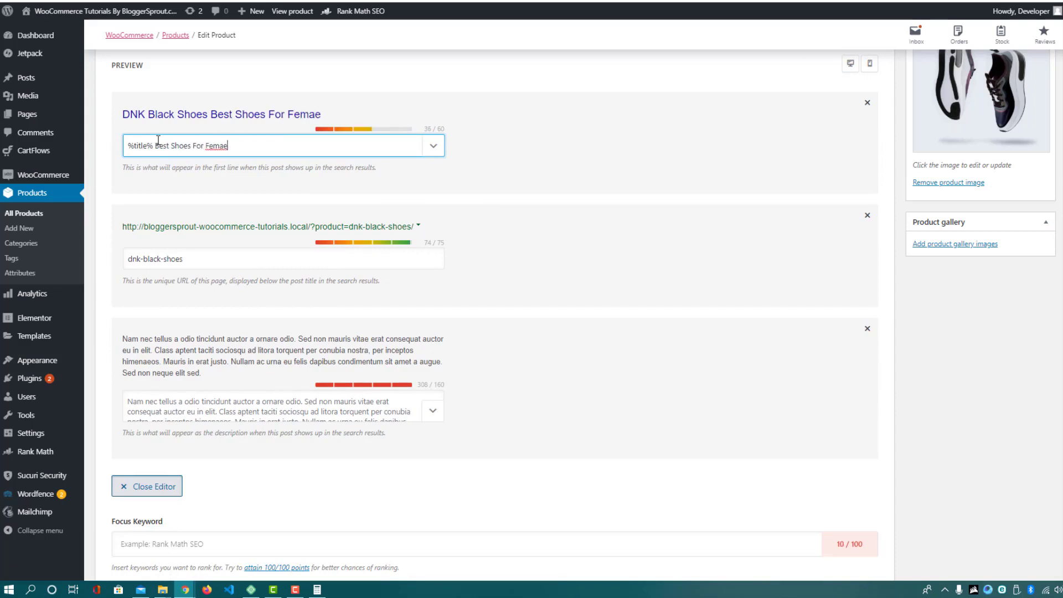
pyautogui.press('BackSpace')
pyautogui.write('les n')
pyautogui.press('BackSpace')
pyautogui.press('BackSpace')
pyautogui.write('in 102')
pyautogui.press('BackSpace')
pyautogui.press('BackSpace')
pyautogui.write('2020')
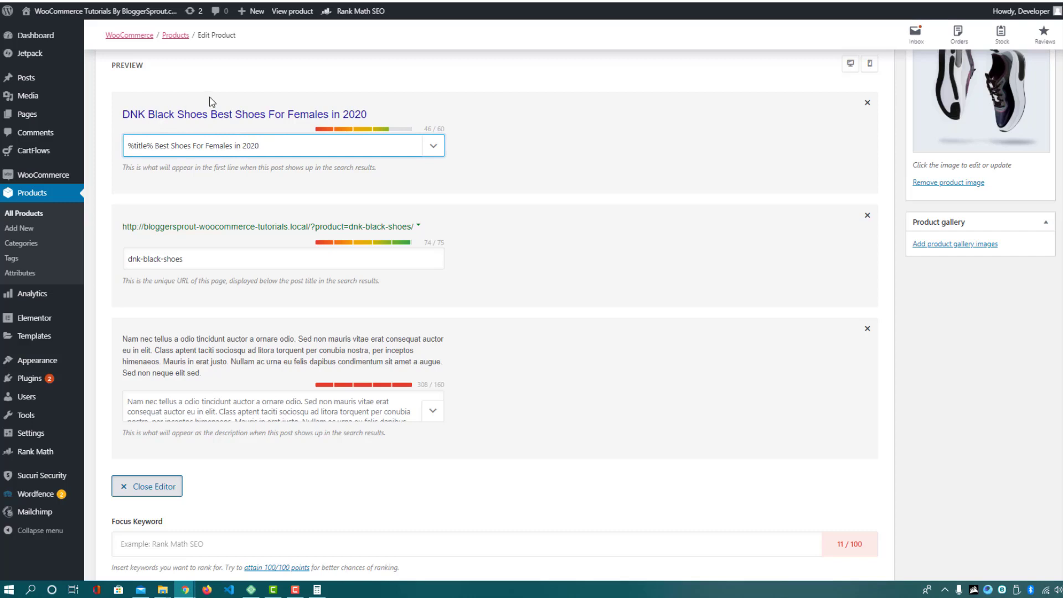
pyautogui.moveTo(220, 259); pyautogui.dragTo(104, 281)
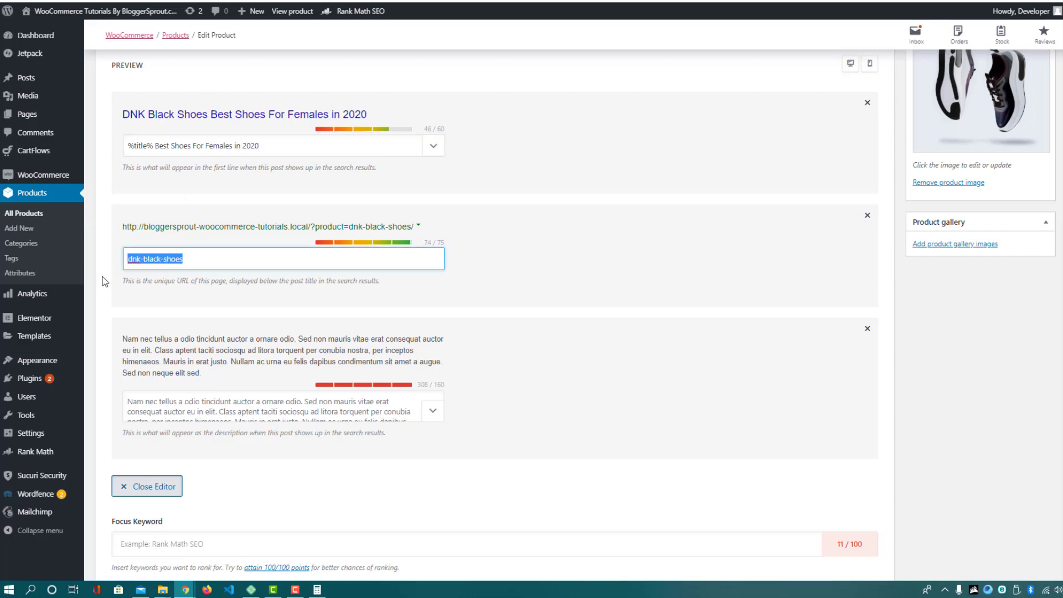
pyautogui.click(145, 487)
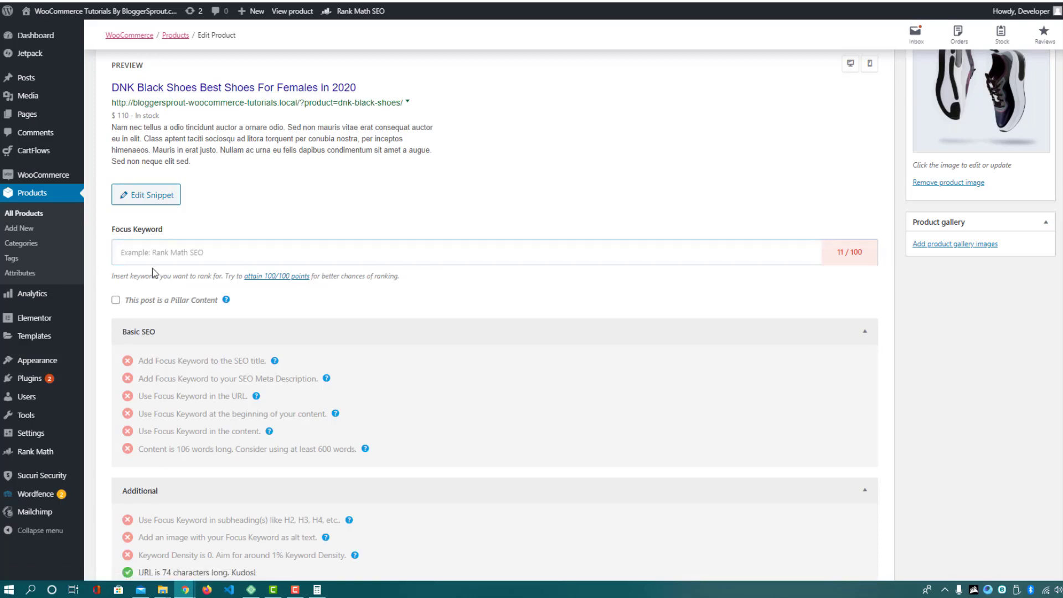
# Collapse the snippet editor and delete DNK Black Shoes from the Focus Keyword field
pyautogui.click(153, 251)
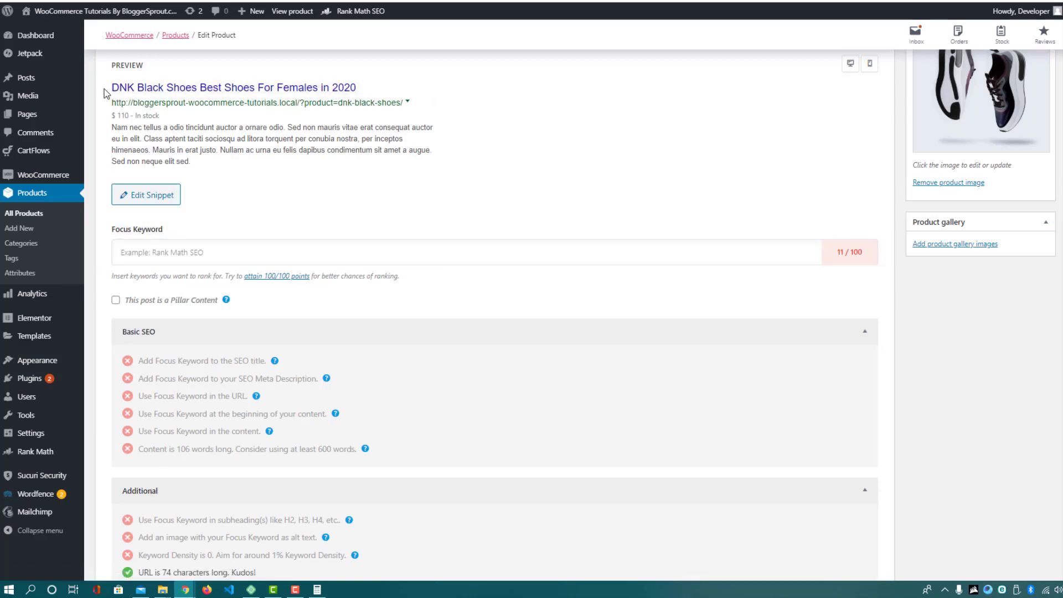
pyautogui.moveTo(110, 87); pyautogui.dragTo(196, 95)
pyautogui.hotkey('ctrl', 'c')
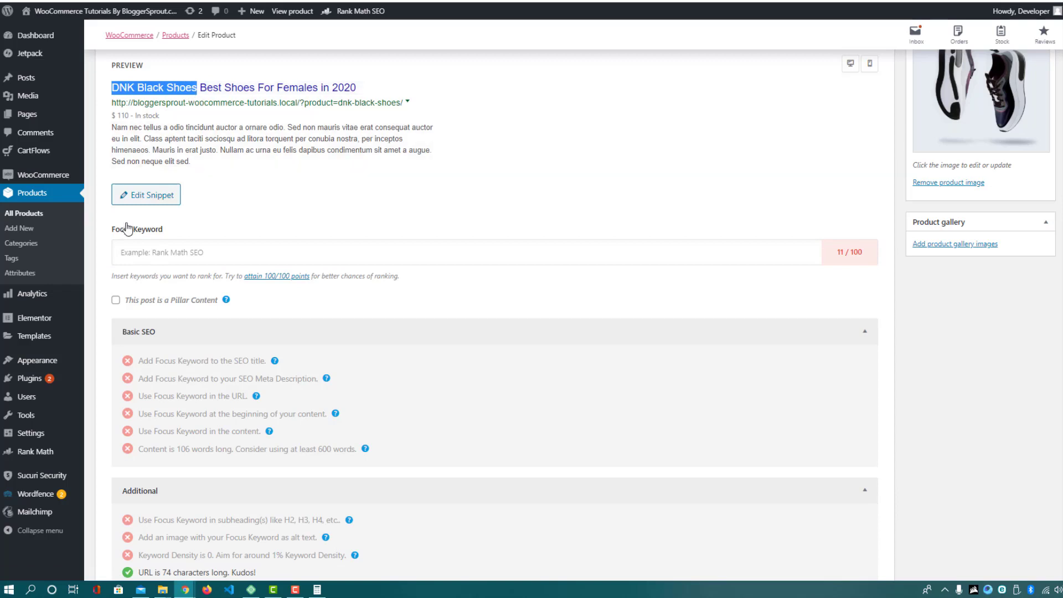
pyautogui.click(160, 244)
pyautogui.hotkey('ctrl', 'v')
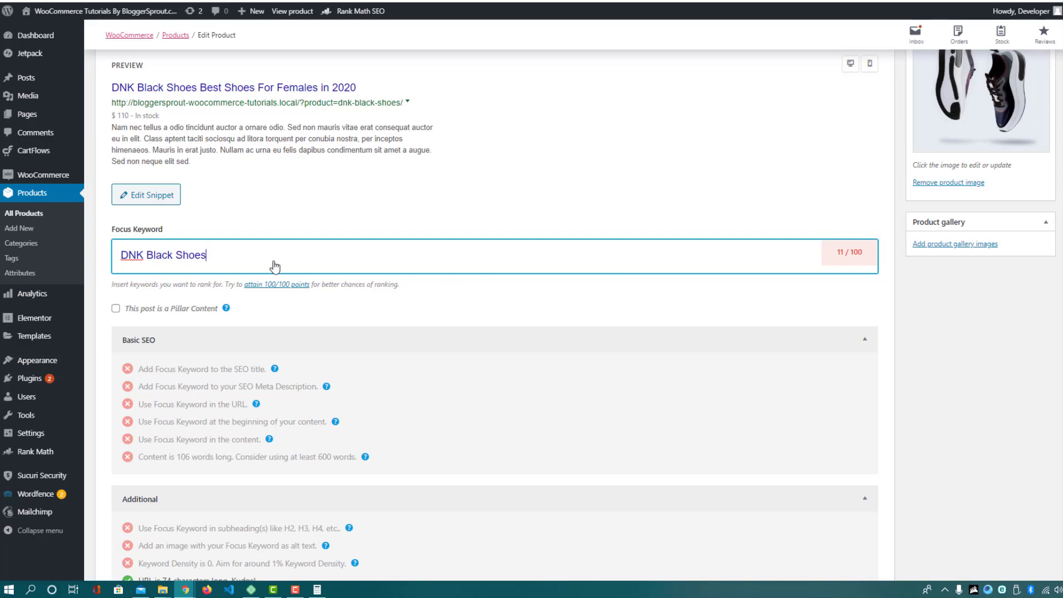
pyautogui.moveTo(221, 260); pyautogui.dragTo(117, 256)
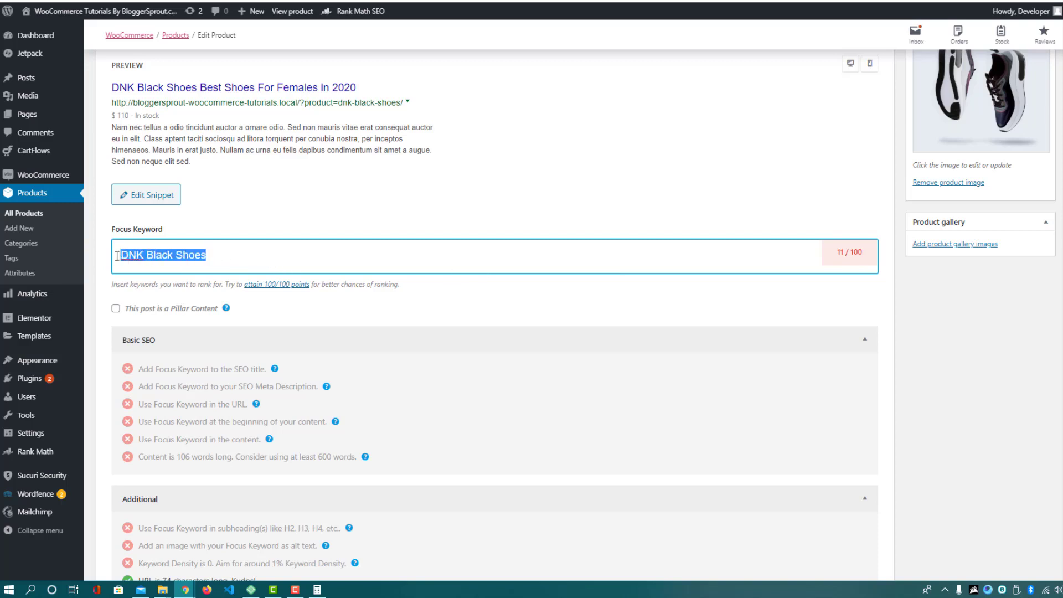
pyautogui.press('BackSpace')
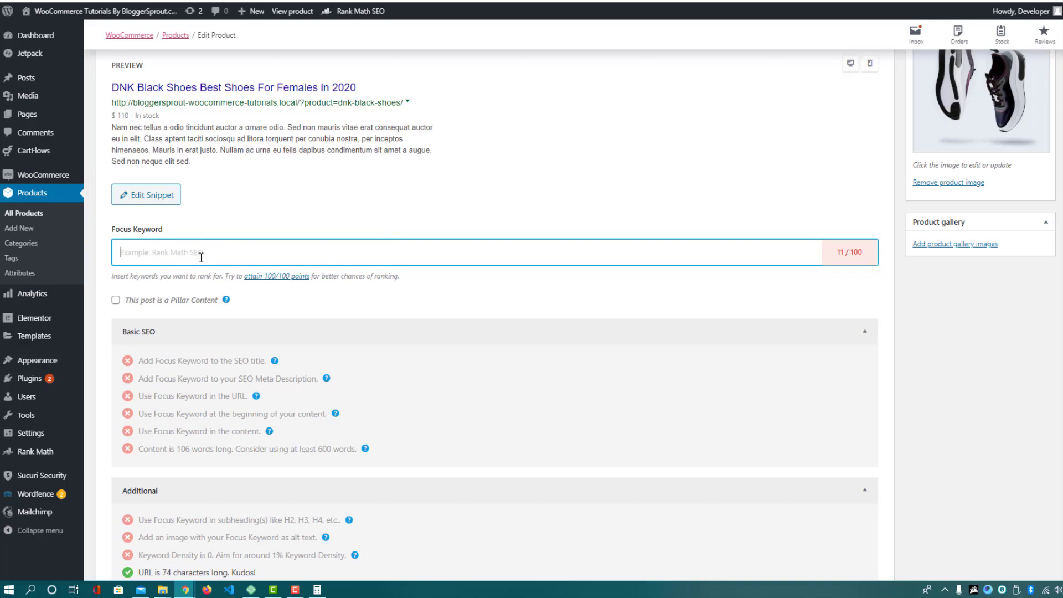
# Highlight the keyword-in-SEO-title check, the product title, and the title sentiment readability check
pyautogui.scroll(-4, 208, 330)
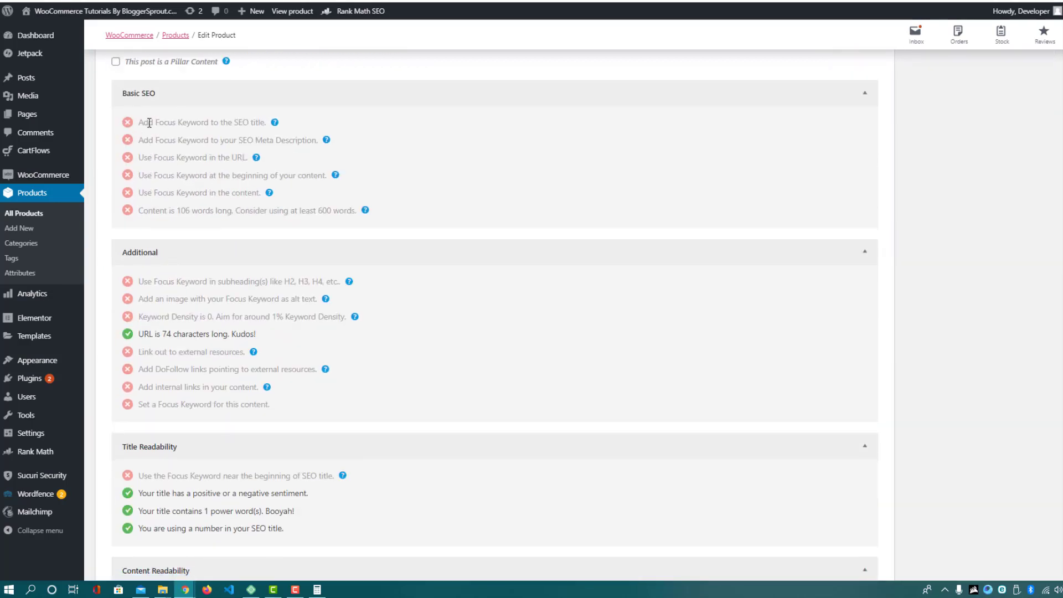
pyautogui.moveTo(149, 123); pyautogui.dragTo(264, 125)
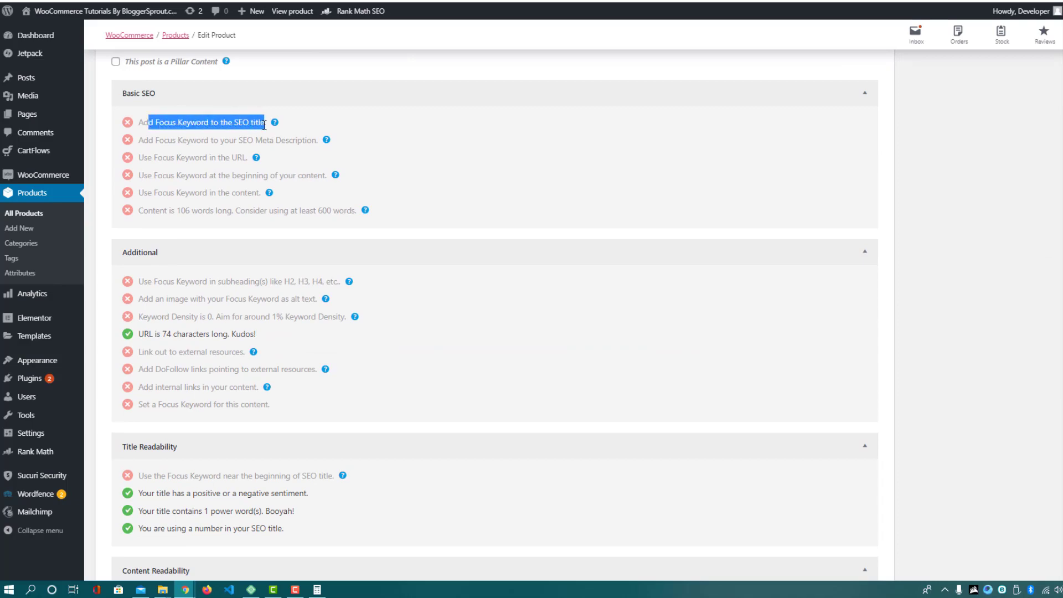
pyautogui.scroll(20, 273, 232)
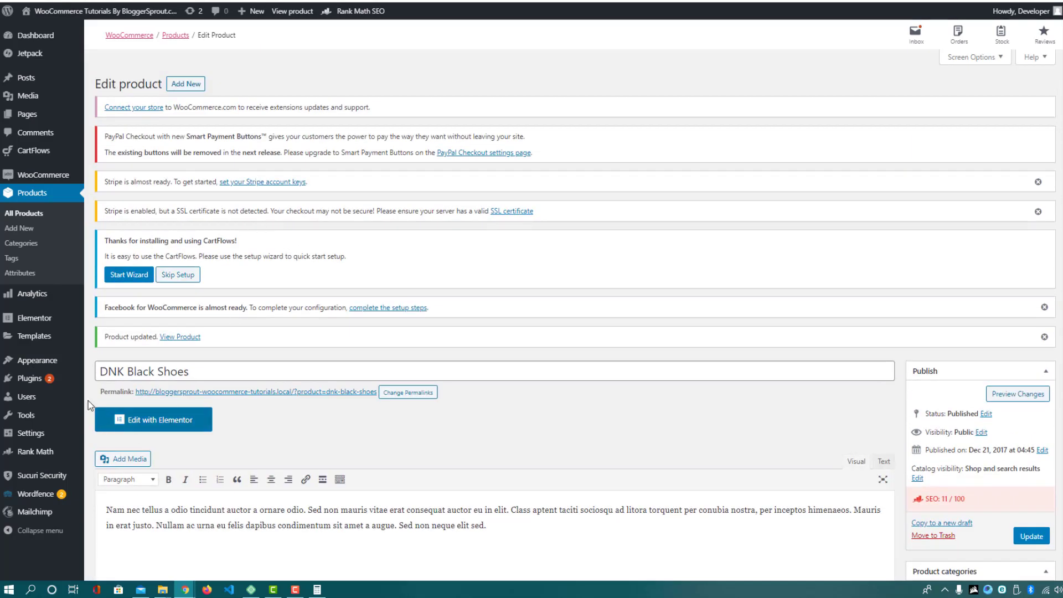
pyautogui.moveTo(105, 371); pyautogui.dragTo(197, 368)
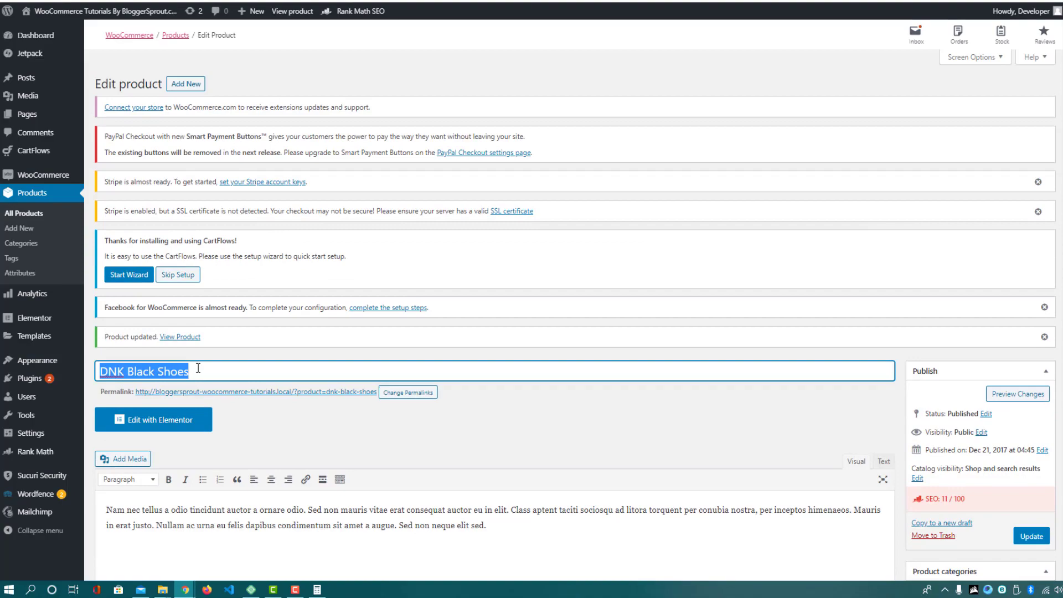
pyautogui.scroll(-15, 199, 368)
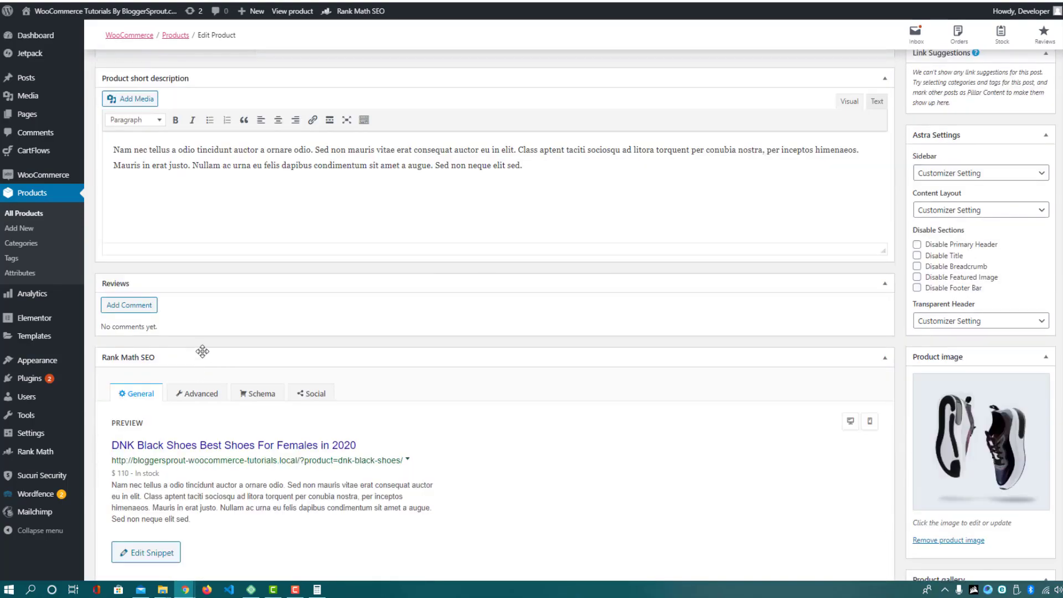
pyautogui.scroll(4, 222, 354)
pyautogui.scroll(-15, 240, 355)
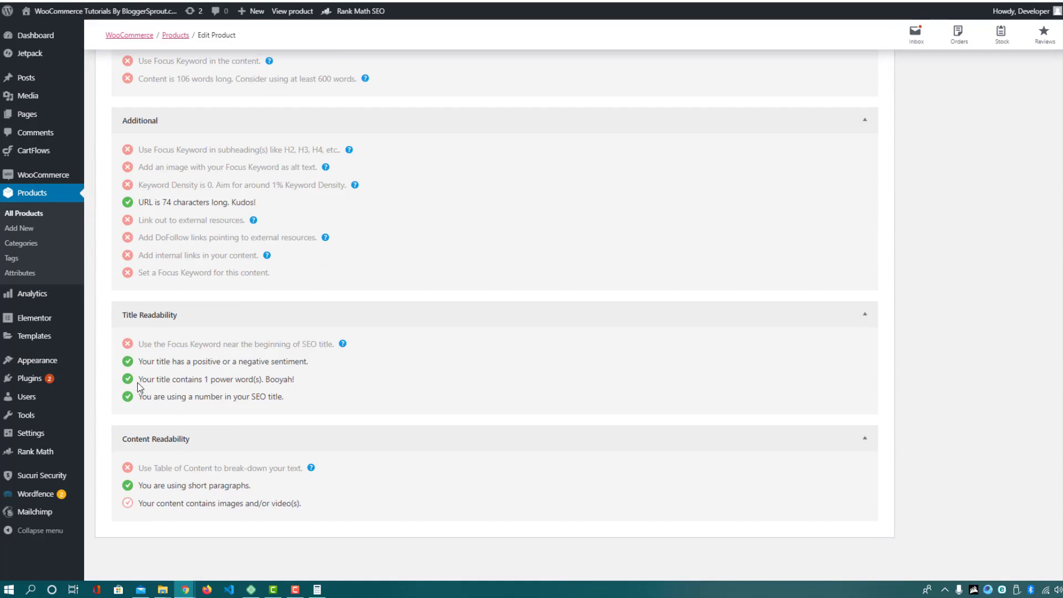
pyautogui.moveTo(138, 361); pyautogui.dragTo(316, 369)
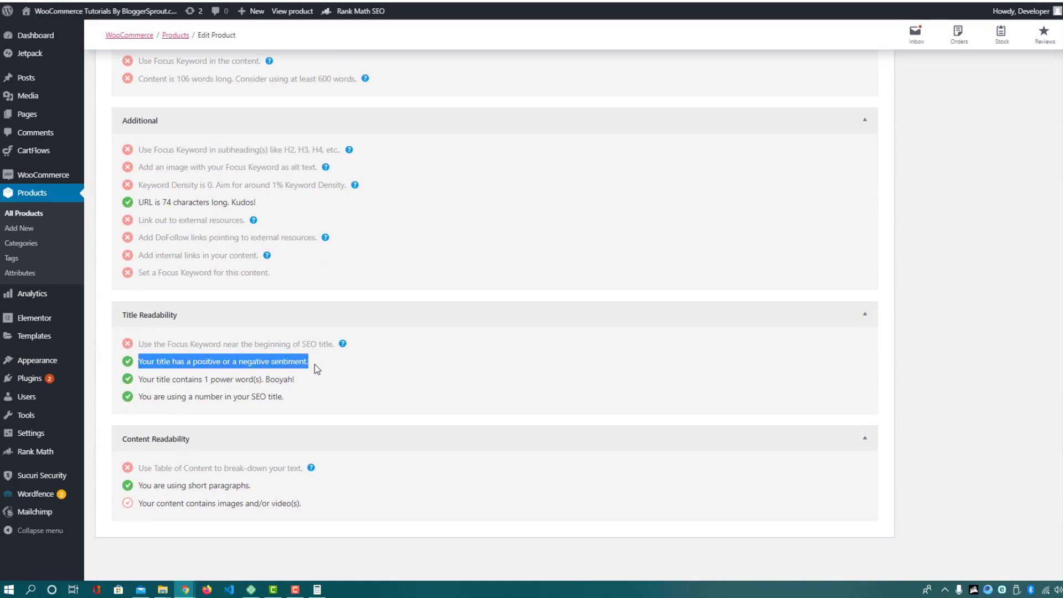
pyautogui.scroll(2, 208, 421)
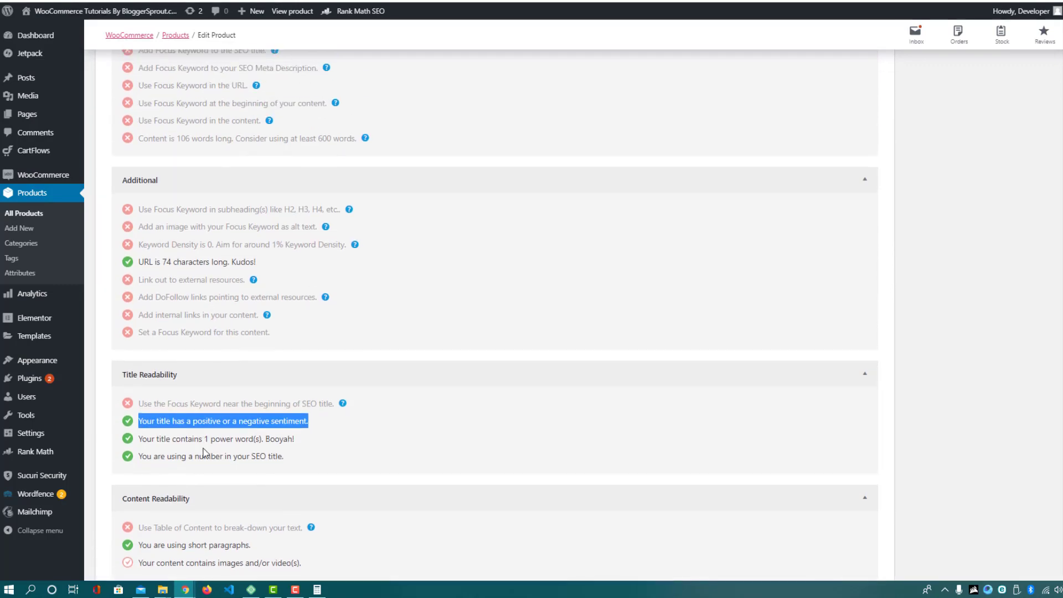
pyautogui.scroll(15, 199, 450)
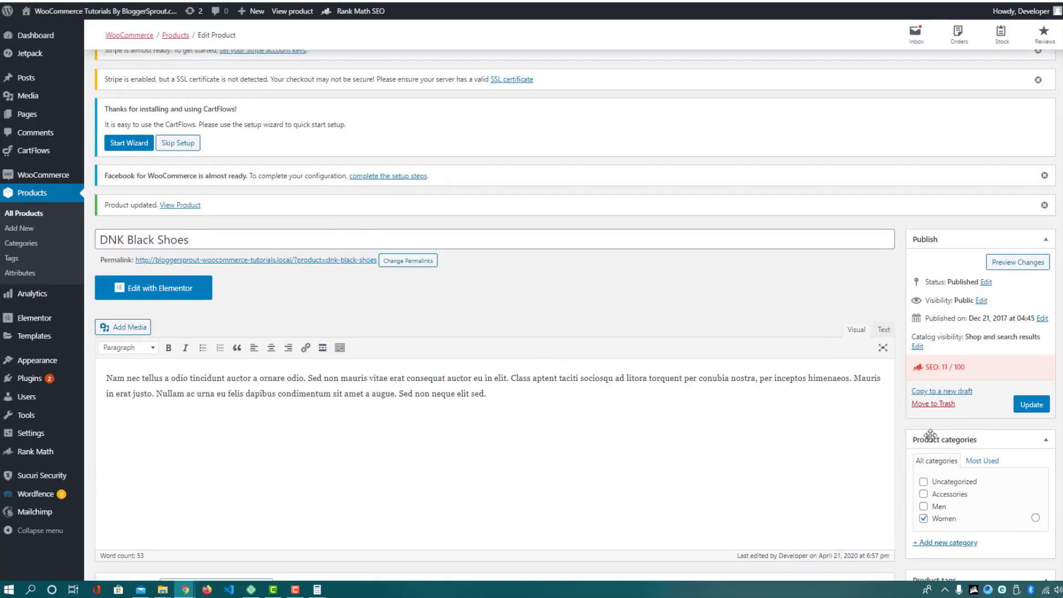
# Save the product changes with Update
pyautogui.click(1036, 407)
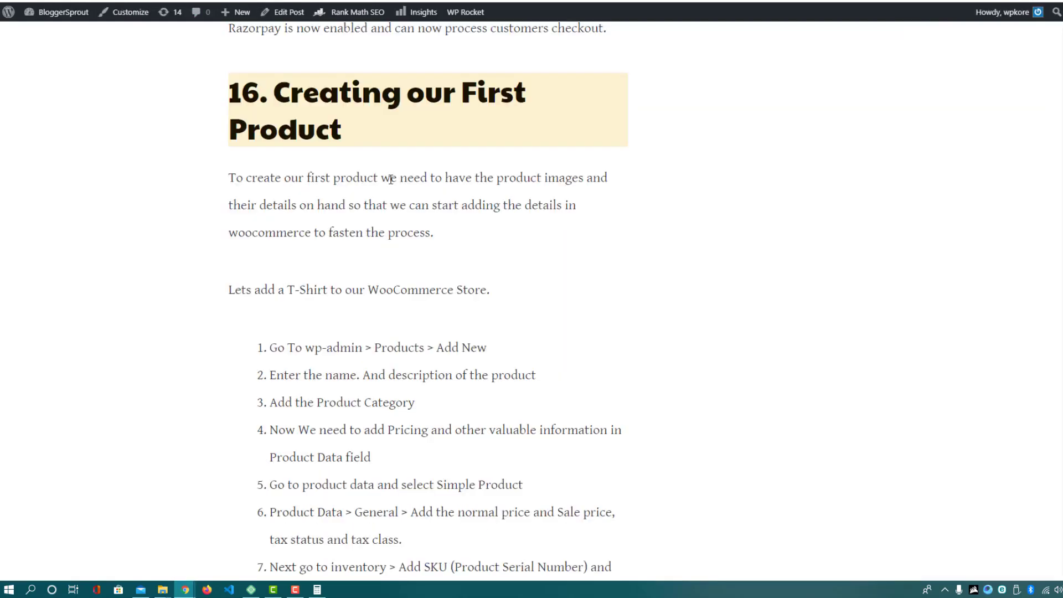
pyautogui.scroll(-6, 332, 190)
pyautogui.scroll(10, 337, 190)
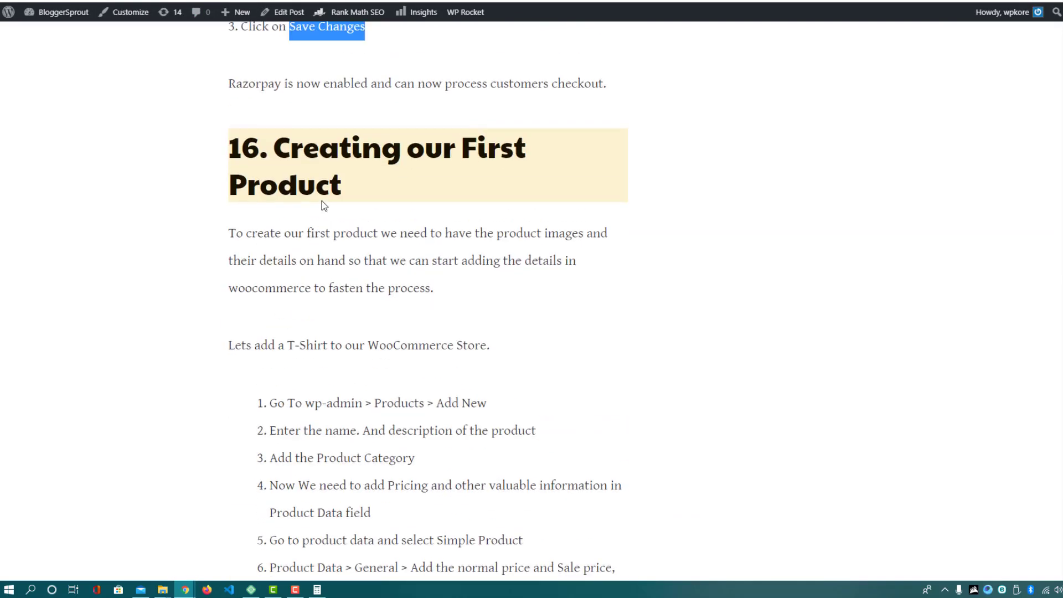
pyautogui.moveTo(274, 154); pyautogui.dragTo(352, 178)
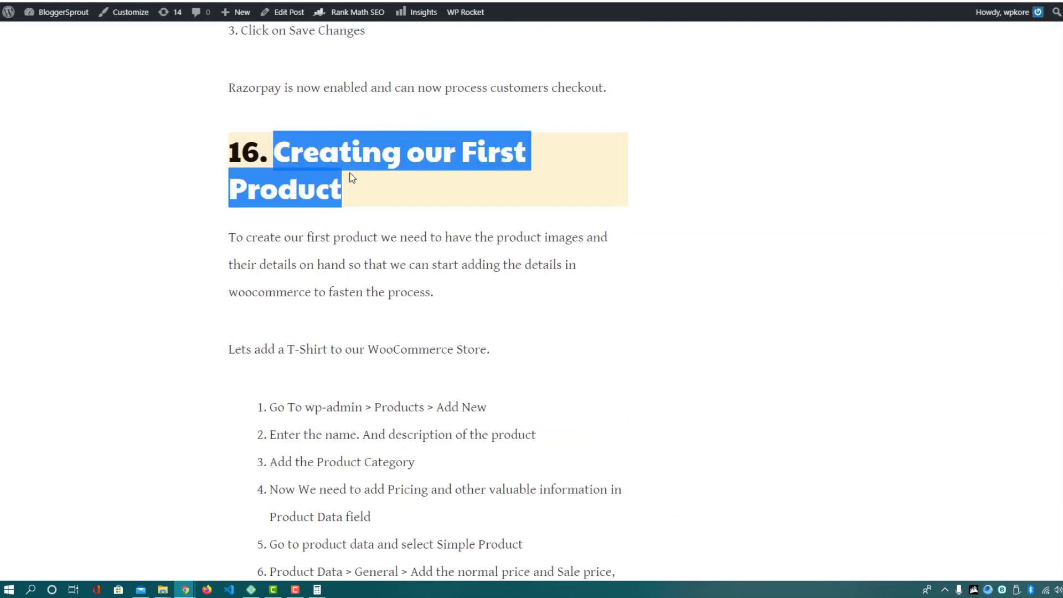
pyautogui.scroll(-5, 495, 285)
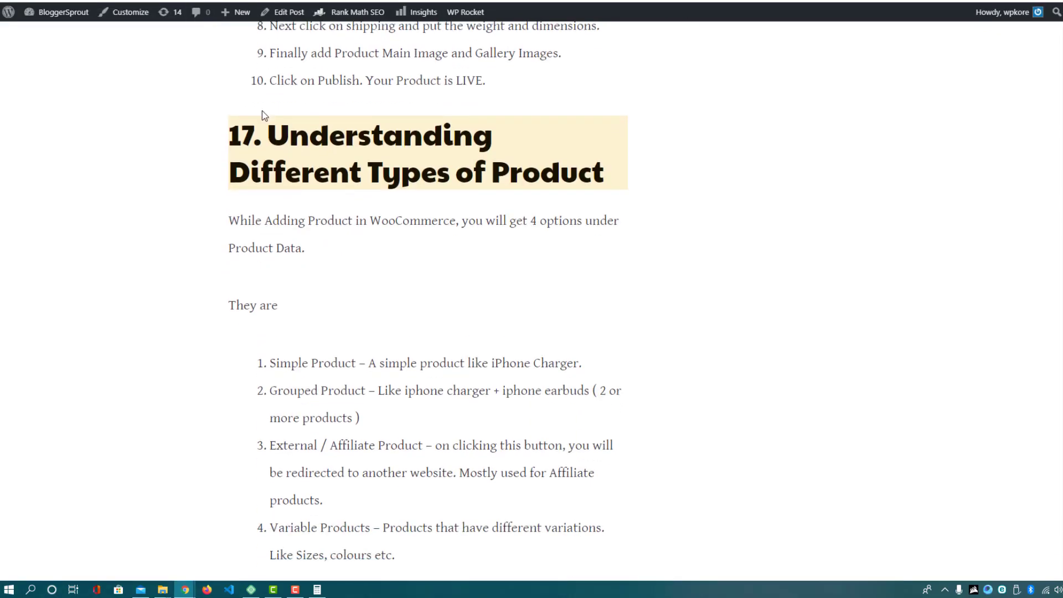
pyautogui.moveTo(268, 136); pyautogui.dragTo(609, 159)
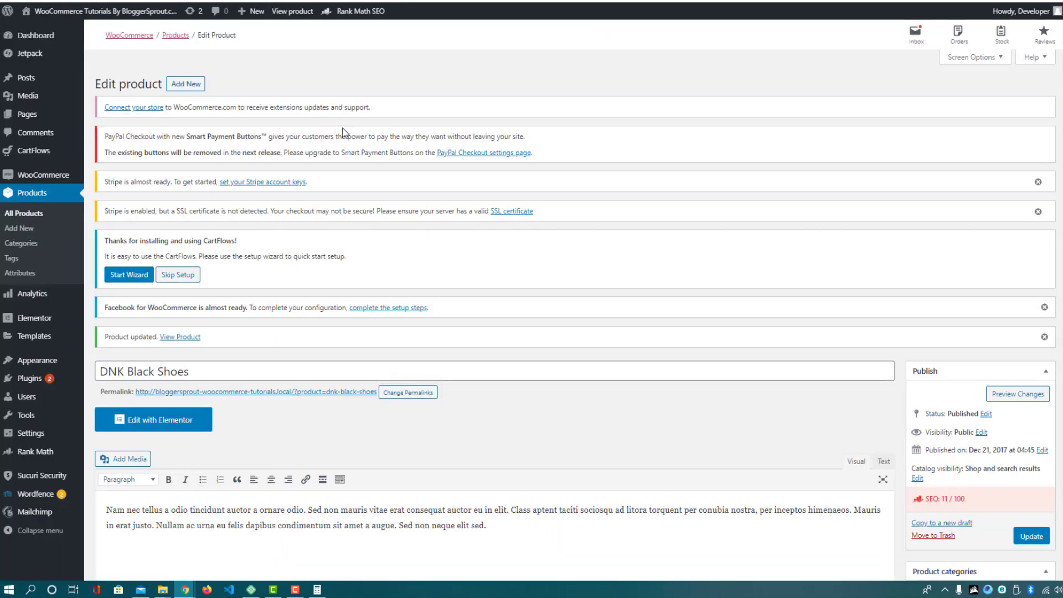
pyautogui.scroll(-5, 330, 352)
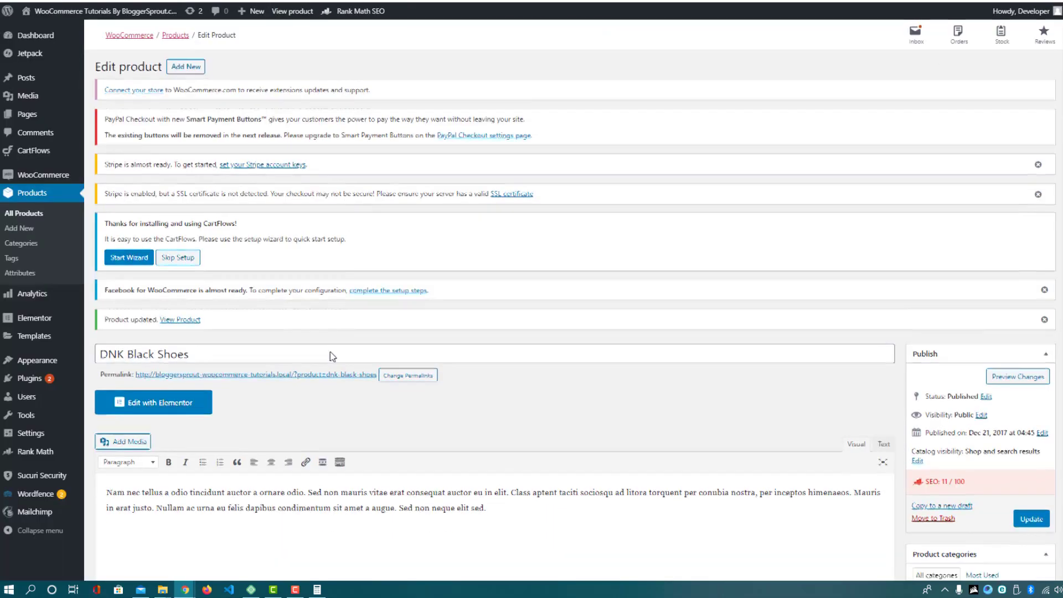
pyautogui.scroll(-5, 314, 343)
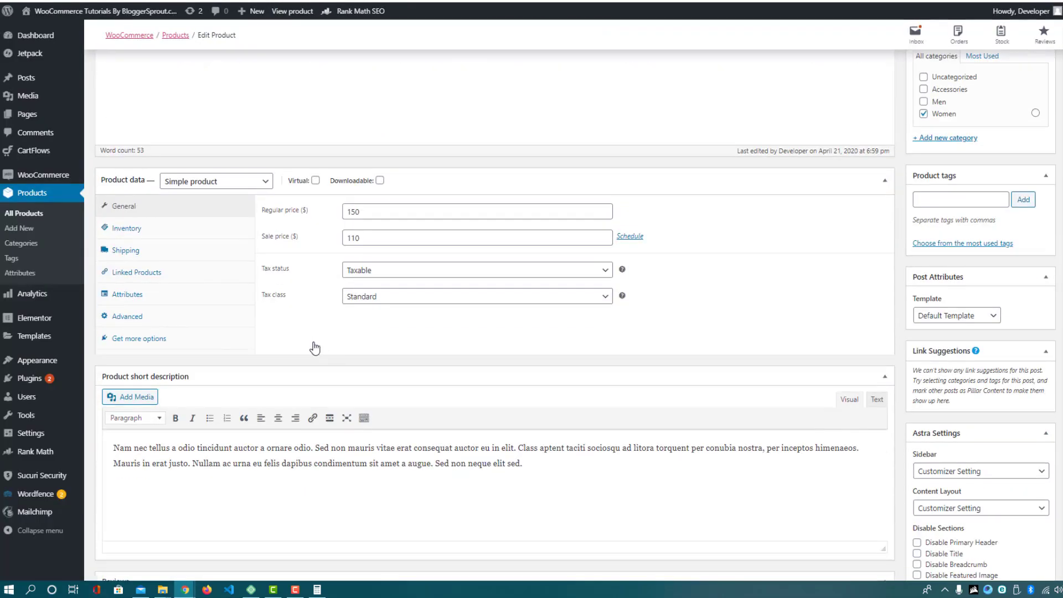
pyautogui.click(211, 184)
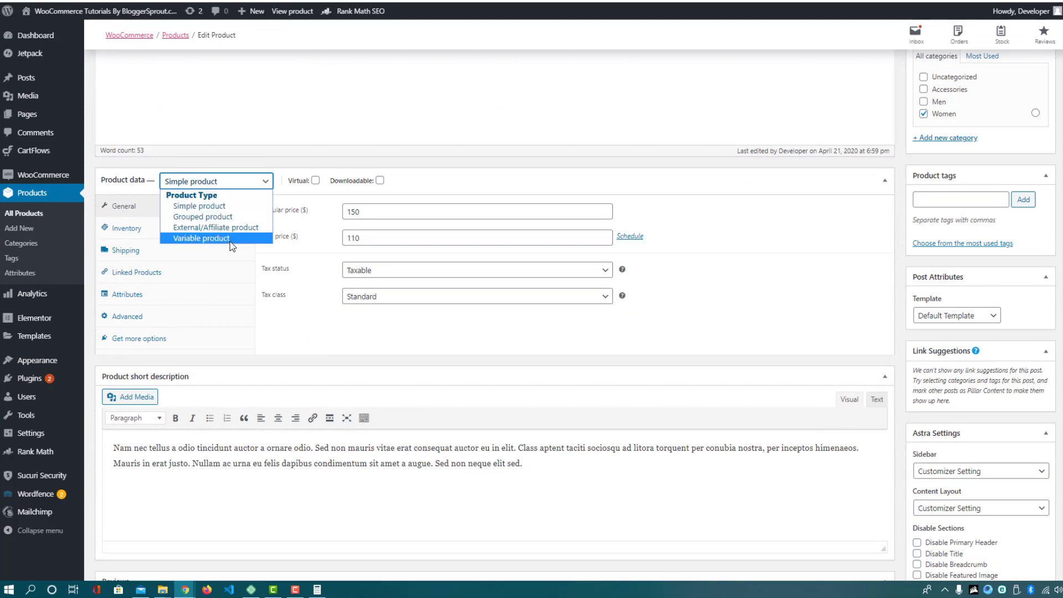
pyautogui.click(285, 306)
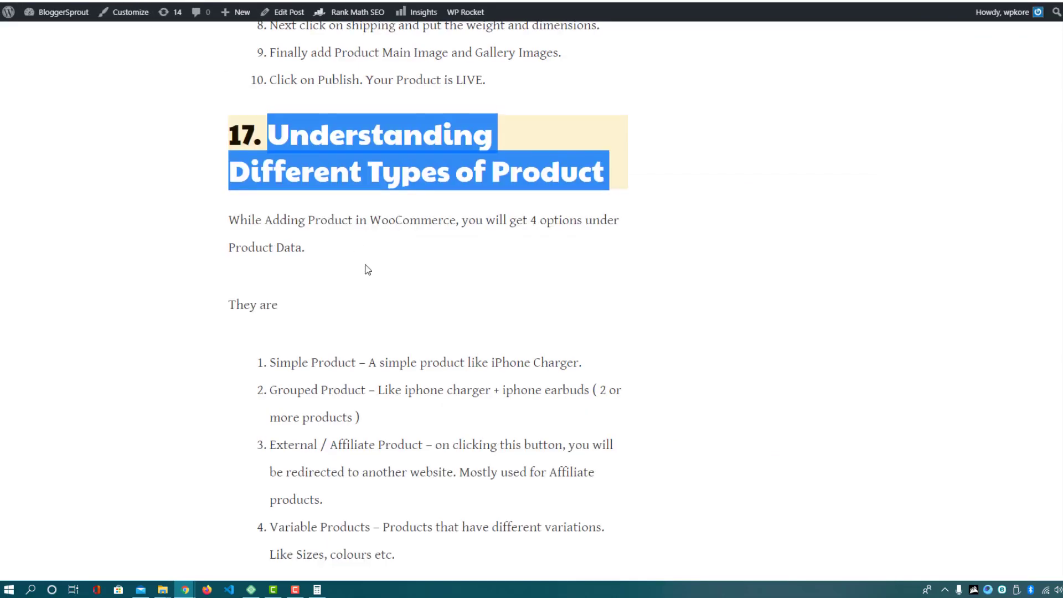
pyautogui.scroll(-2, 365, 268)
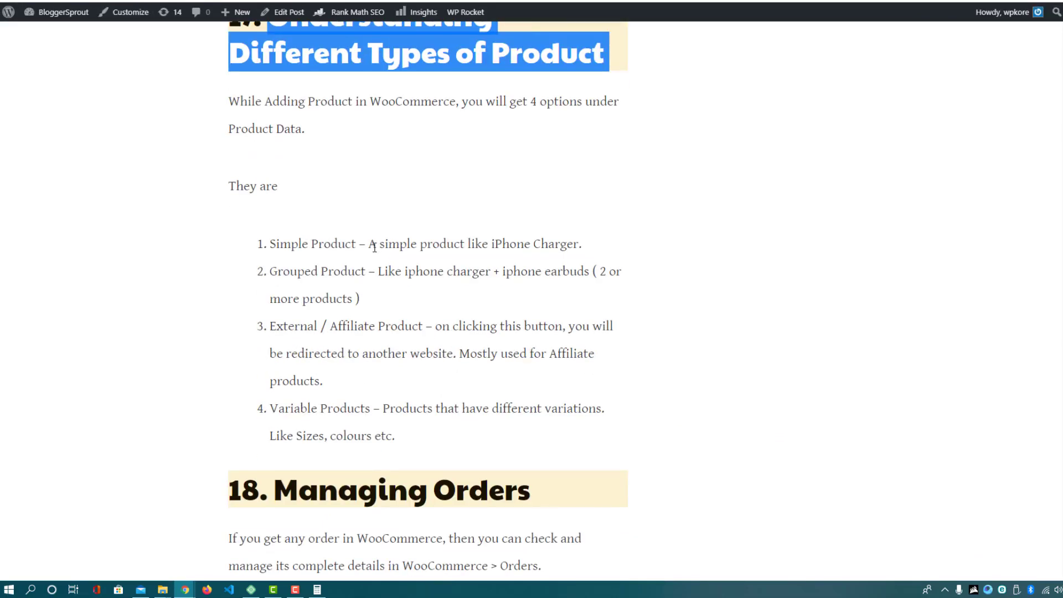
# Highlight the Simple, Grouped and Variable product type items in the tutorial post
pyautogui.moveTo(370, 246); pyautogui.dragTo(576, 244)
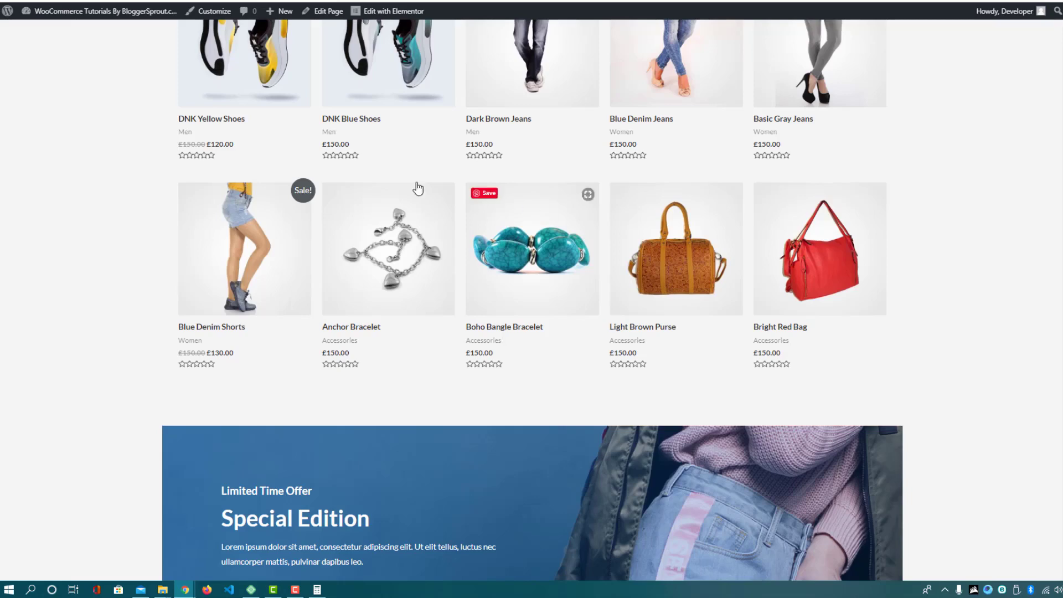
pyautogui.scroll(5, 275, 271)
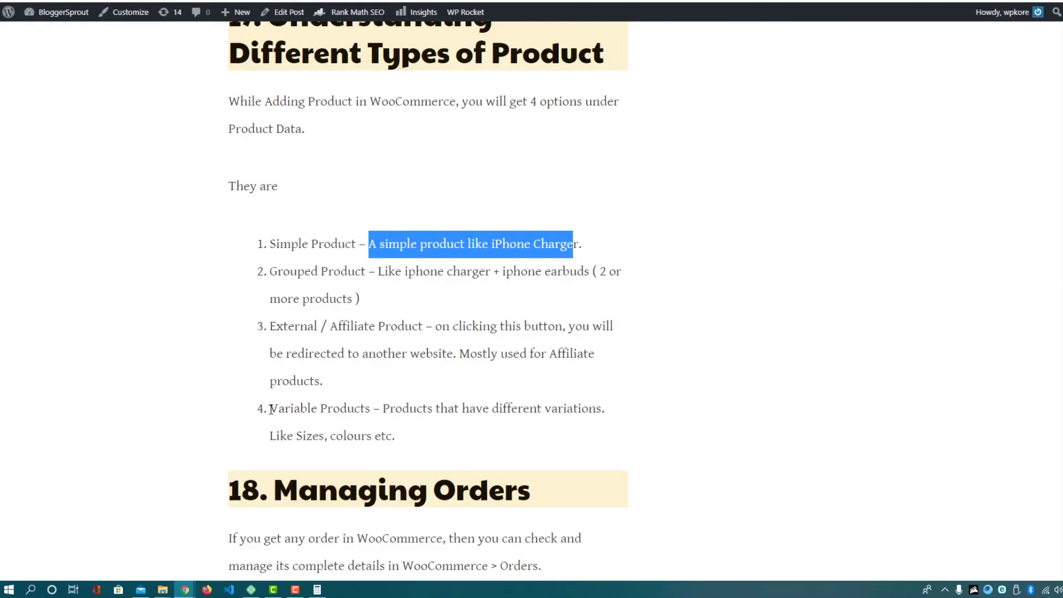
pyautogui.moveTo(271, 410); pyautogui.dragTo(365, 410)
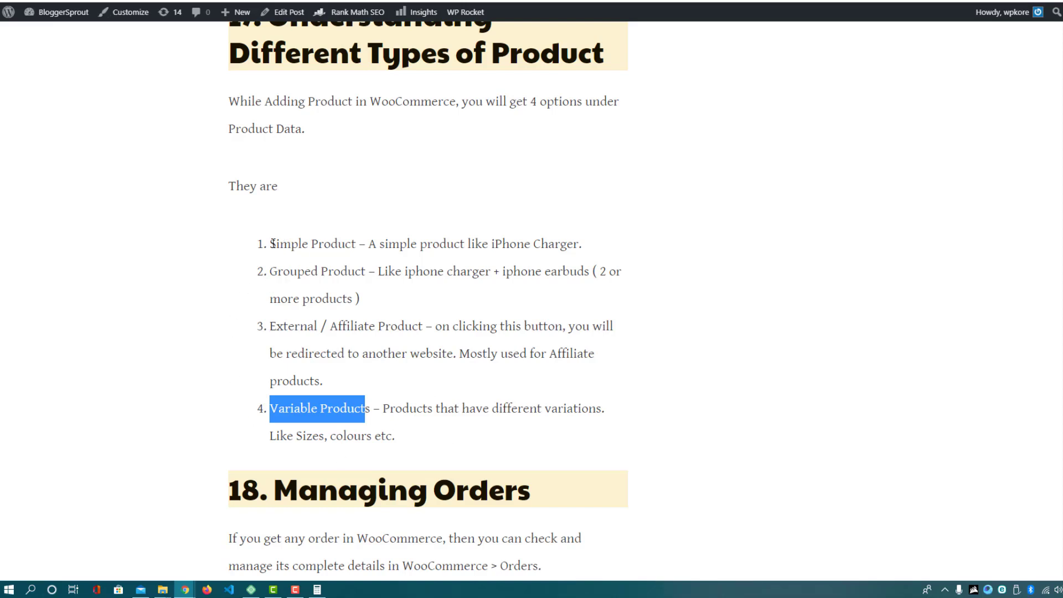
pyautogui.moveTo(272, 244); pyautogui.dragTo(358, 236)
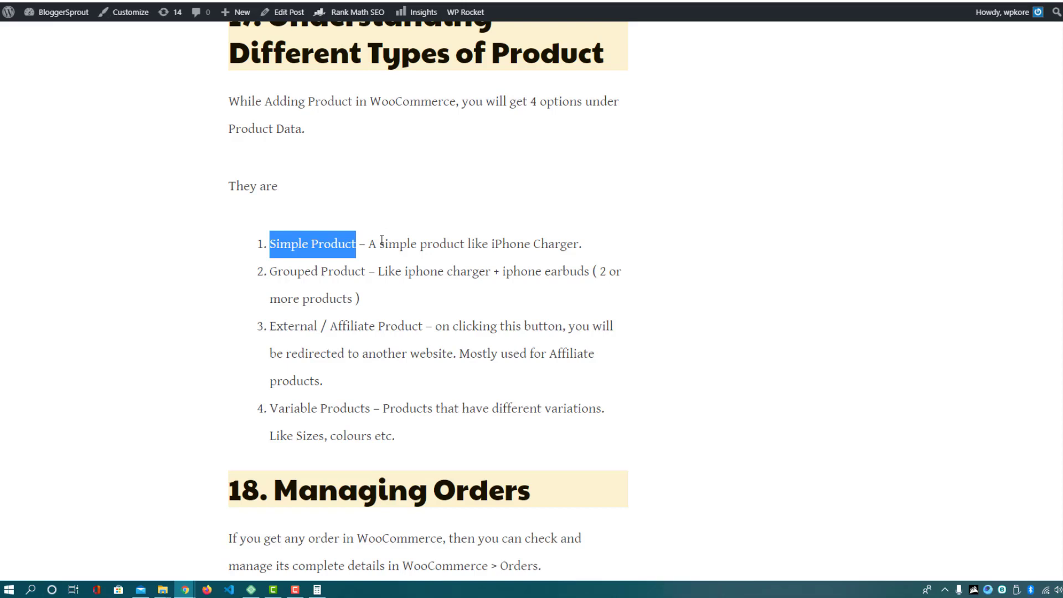
pyautogui.moveTo(308, 409); pyautogui.dragTo(391, 435)
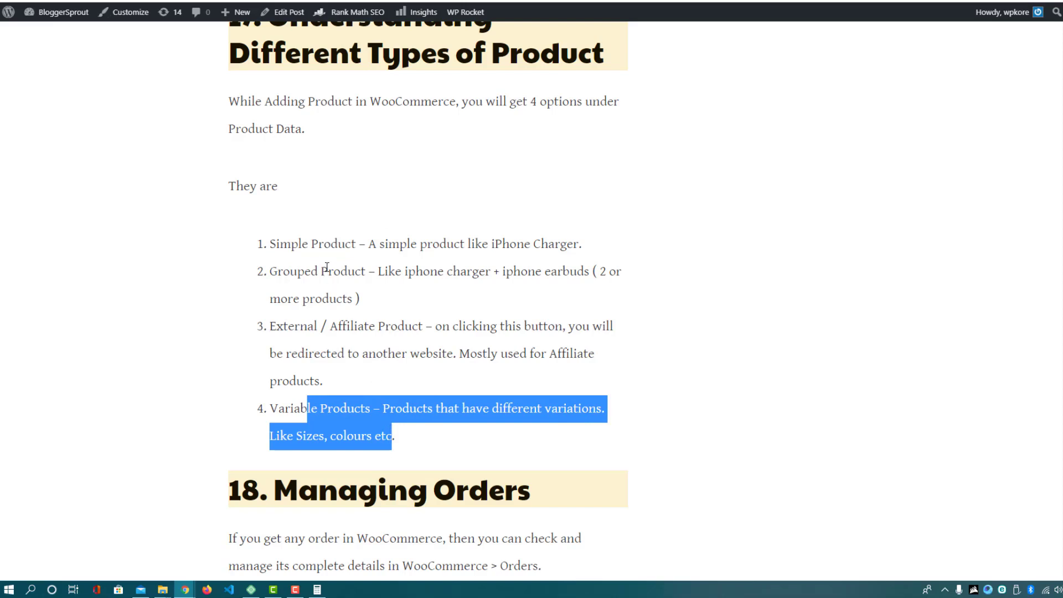
pyautogui.moveTo(273, 272); pyautogui.dragTo(340, 273)
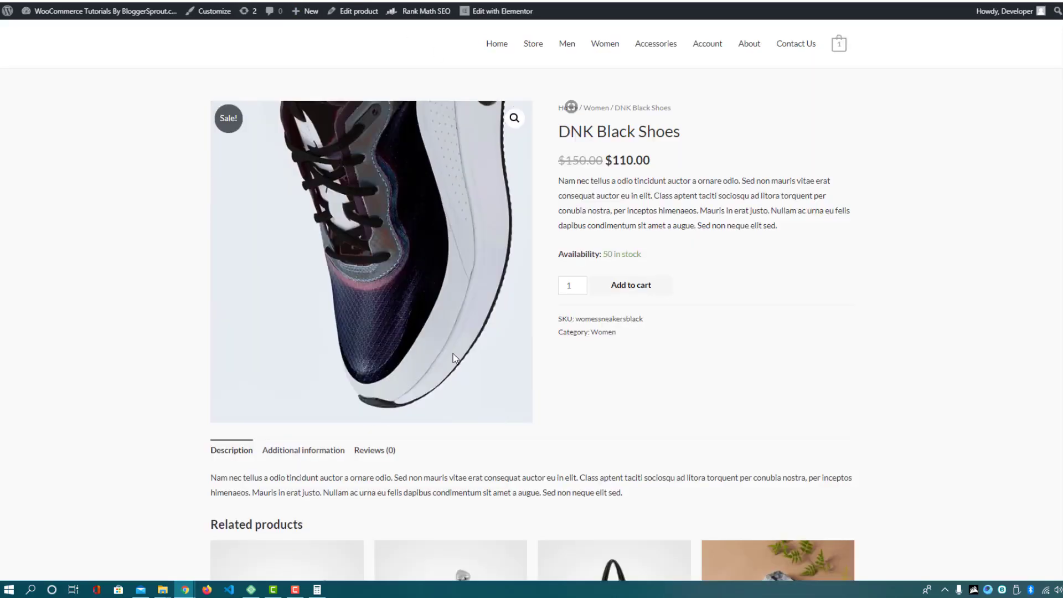
# Return to the admin tab and highlight 'Product' and 'Affiliate' in the product-type list
pyautogui.scroll(-5, 546, 274)
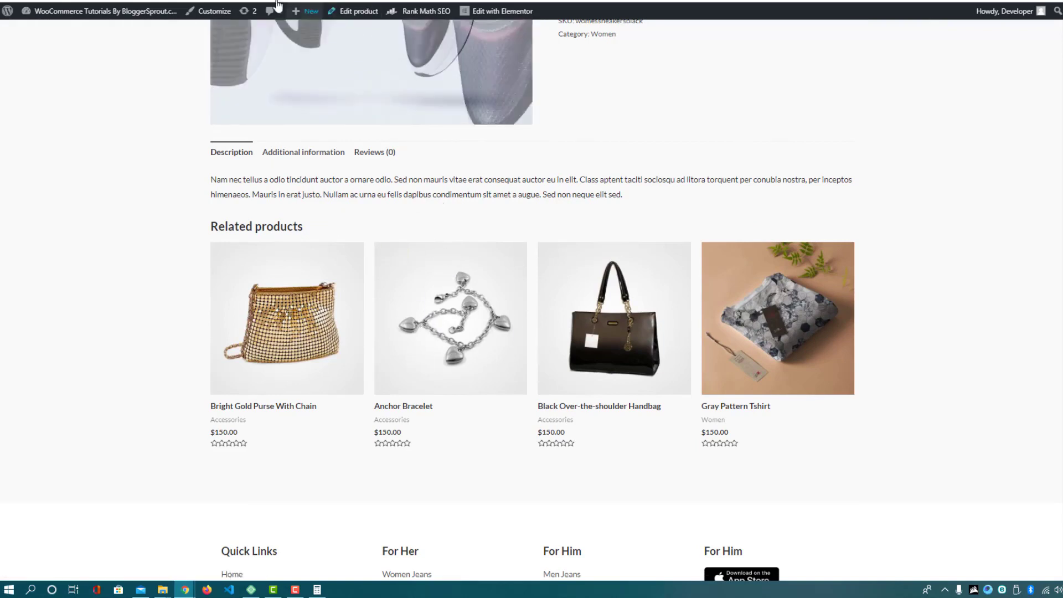
pyautogui.click(355, 11)
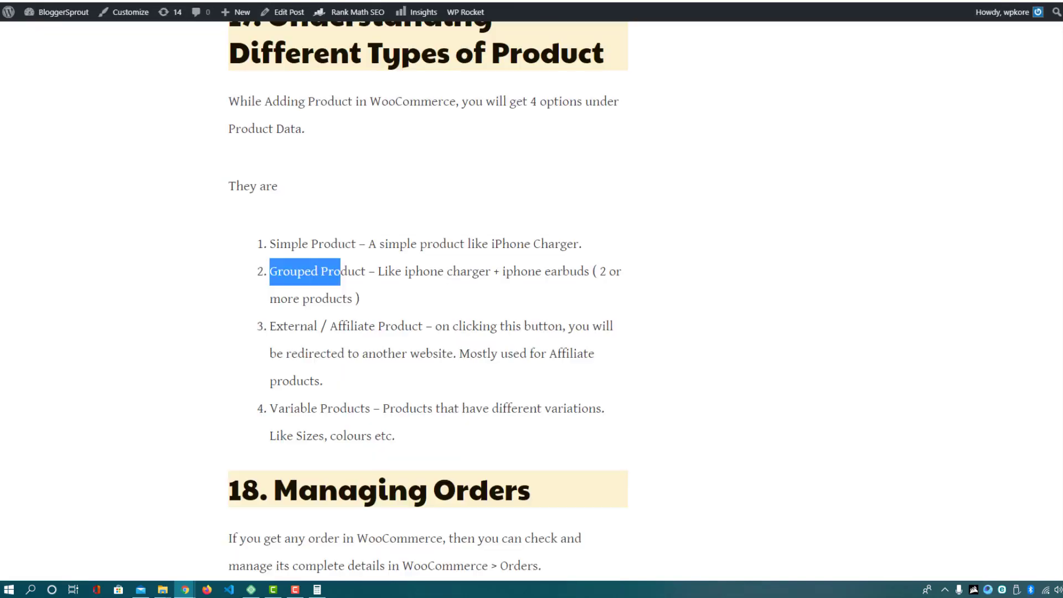
pyautogui.doubleClick(350, 269)
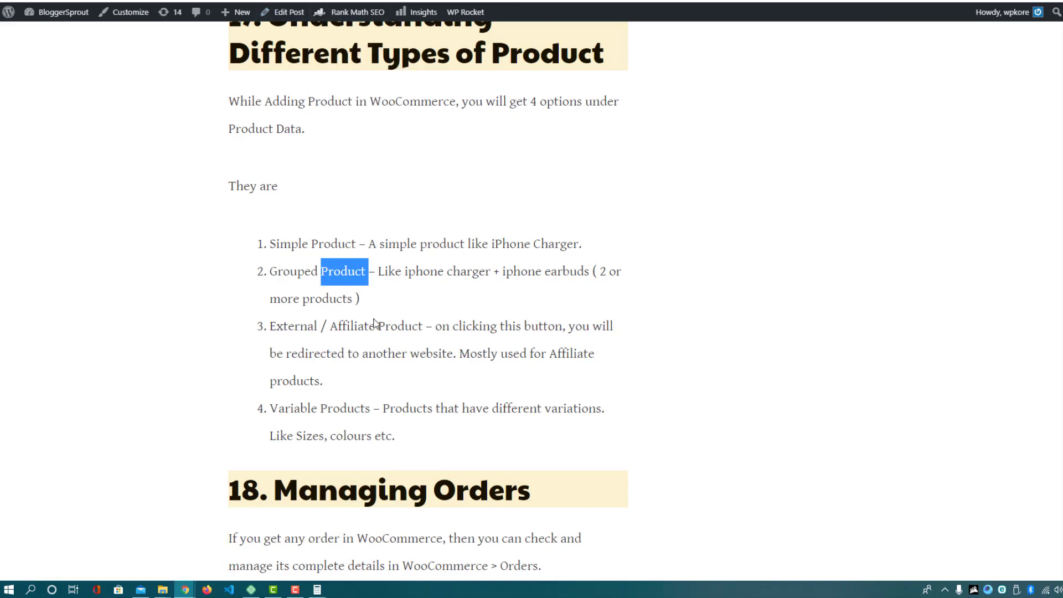
pyautogui.moveTo(547, 354); pyautogui.dragTo(588, 354)
pyautogui.scroll(-5, 376, 347)
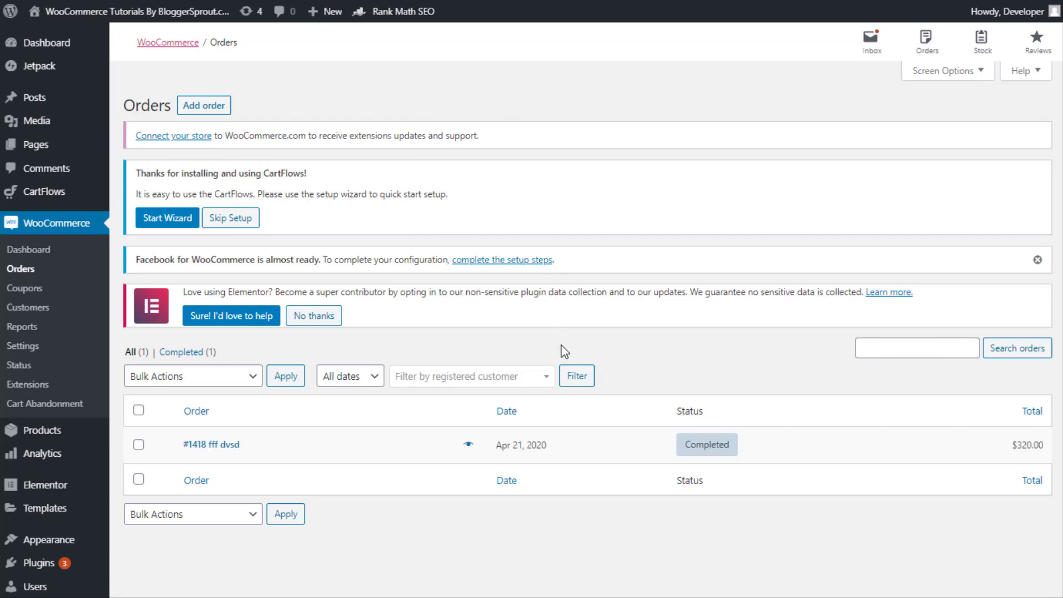
# Reload the WooCommerce Orders list and check its single Completed $320.00 order
pyautogui.click(34, 271)
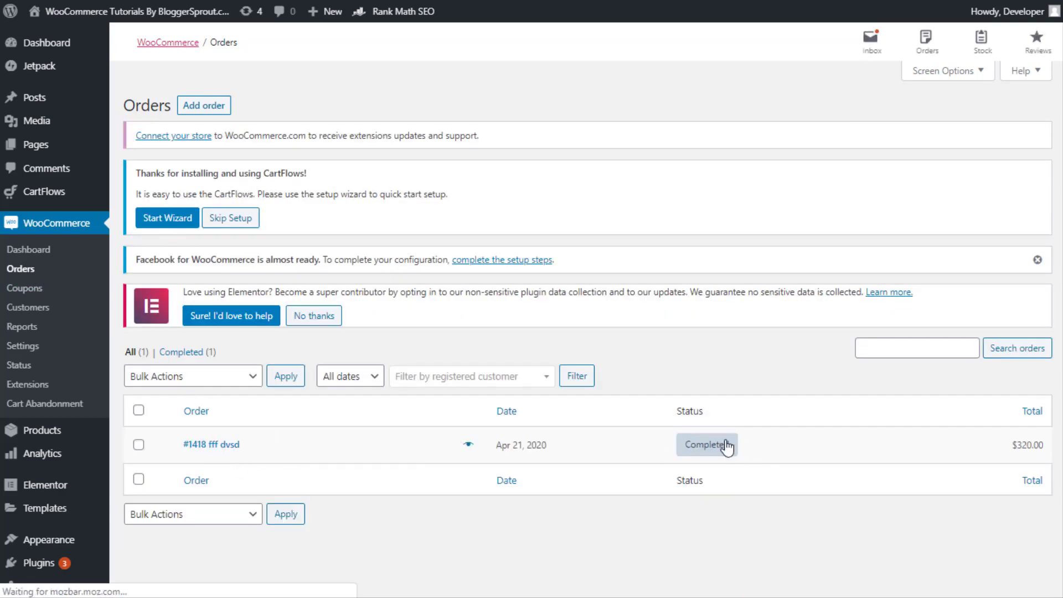
pyautogui.moveTo(717, 449)
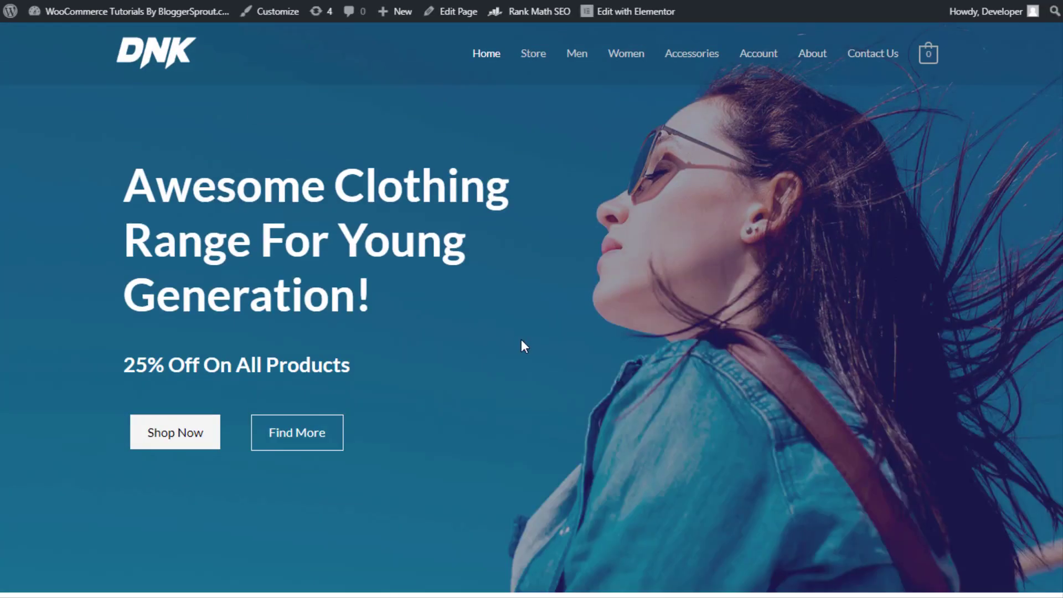
# Glance at the MailHog inbox, then add DNK Yellow Shoes to the cart from the shop
pyautogui.scroll(-15, 523, 347)
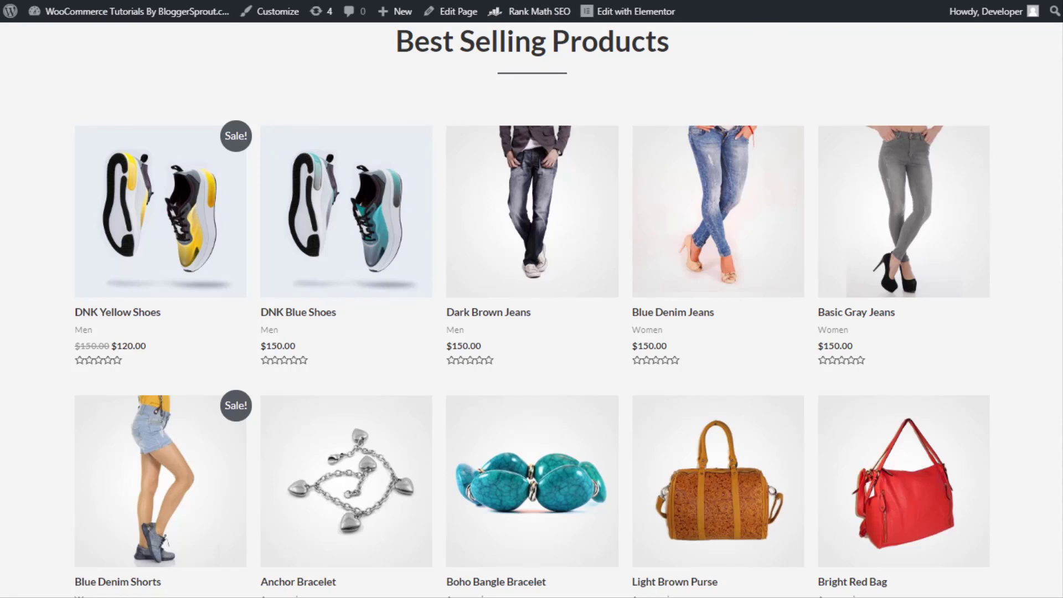
pyautogui.hotkey('ctrl', 'Tab')
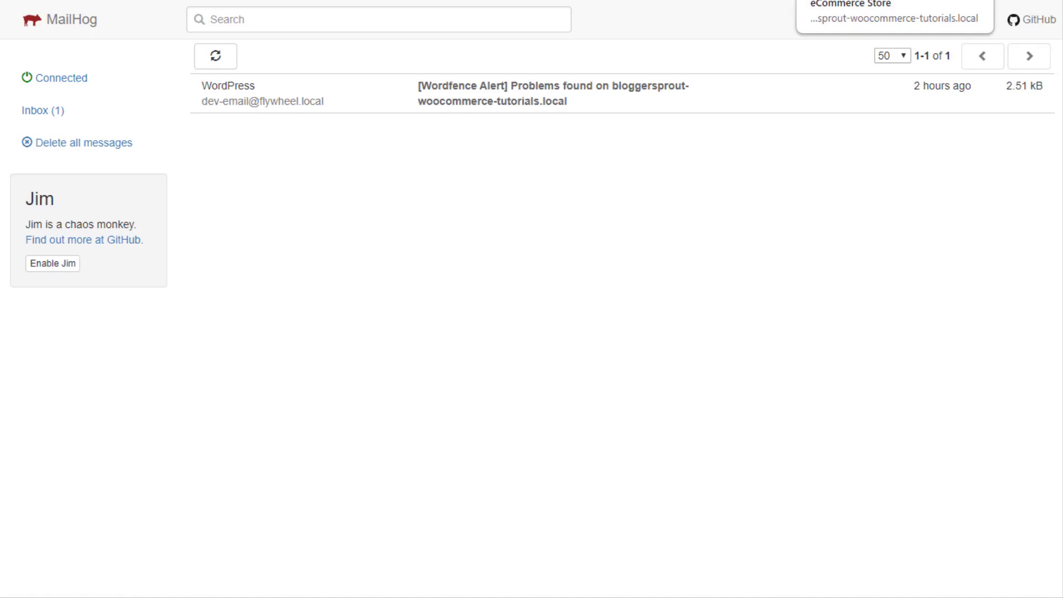
pyautogui.hotkey('ctrl', 'Tab')
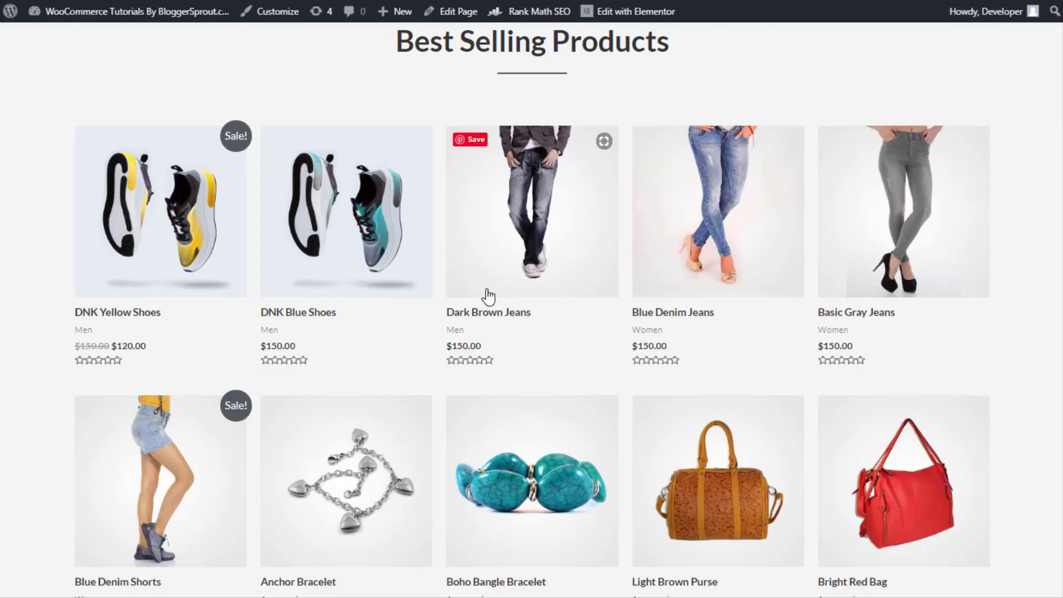
pyautogui.scroll(4, 486, 297)
pyautogui.scroll(-1, 549, 452)
pyautogui.scroll(-2, 548, 451)
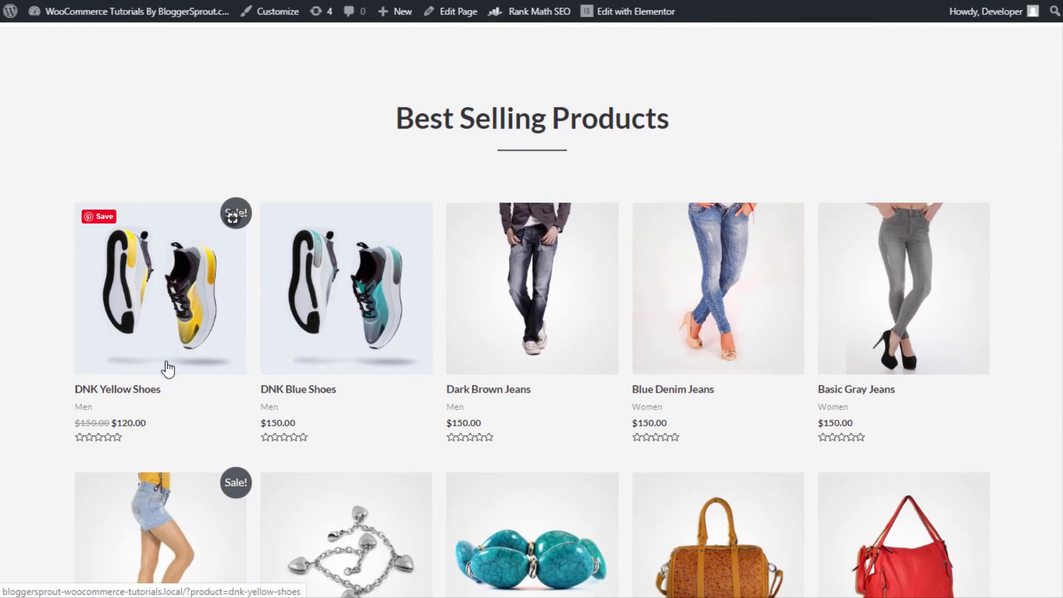
pyautogui.click(166, 367)
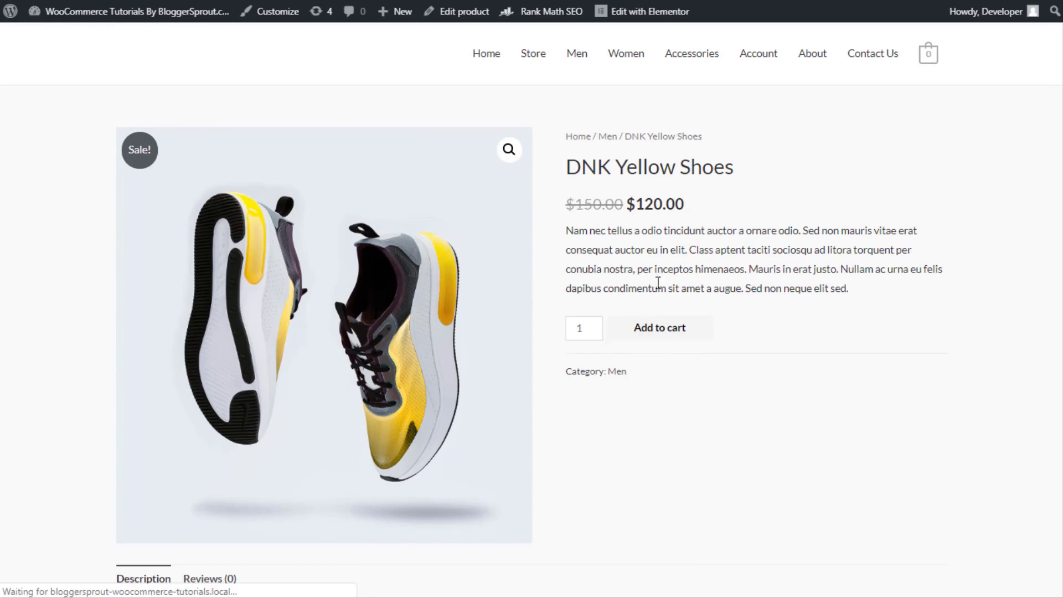
pyautogui.click(658, 338)
# At checkout, ship to the billing address only and review the cash on delivery note
pyautogui.scroll(-8, 485, 365)
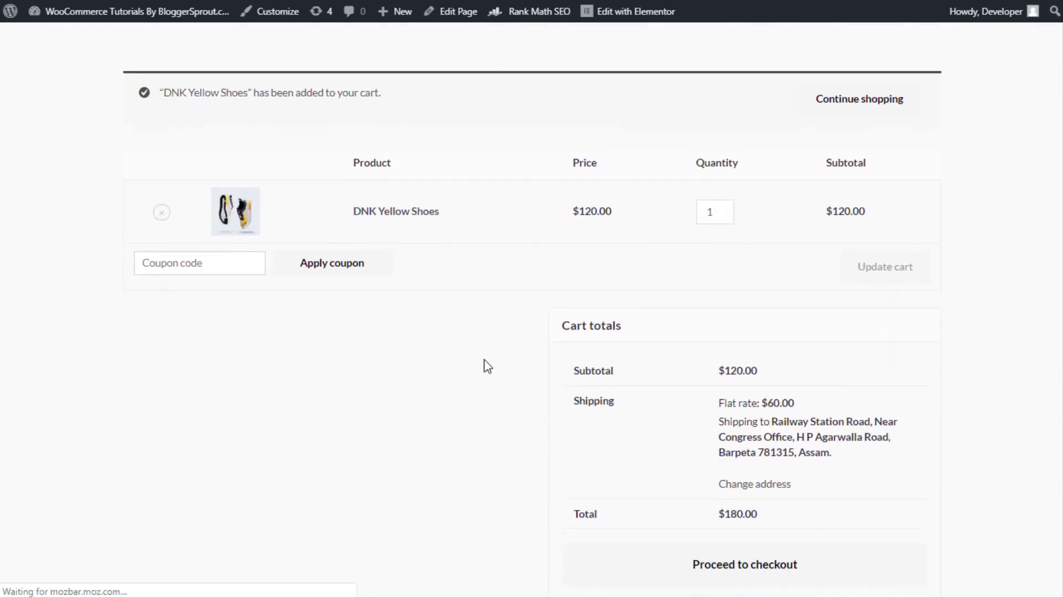
pyautogui.click(755, 256)
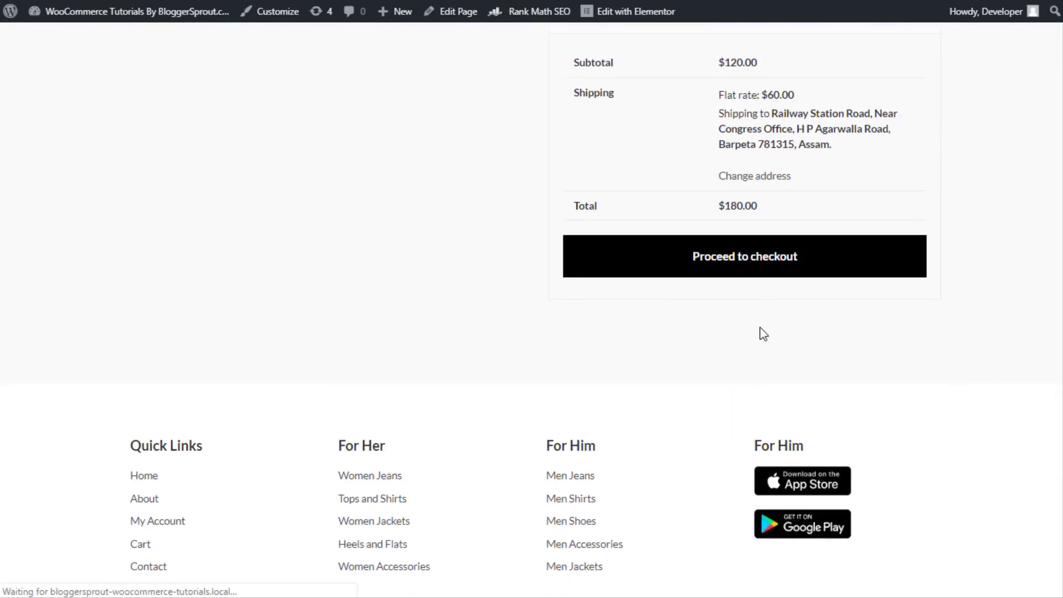
pyautogui.scroll(-5, 773, 338)
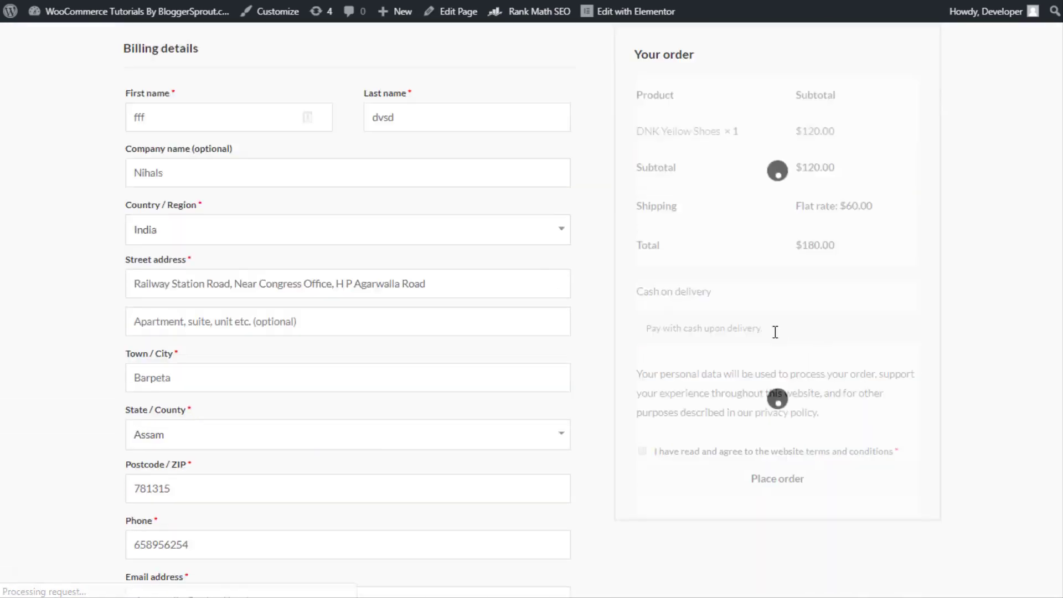
pyautogui.scroll(-6, 225, 395)
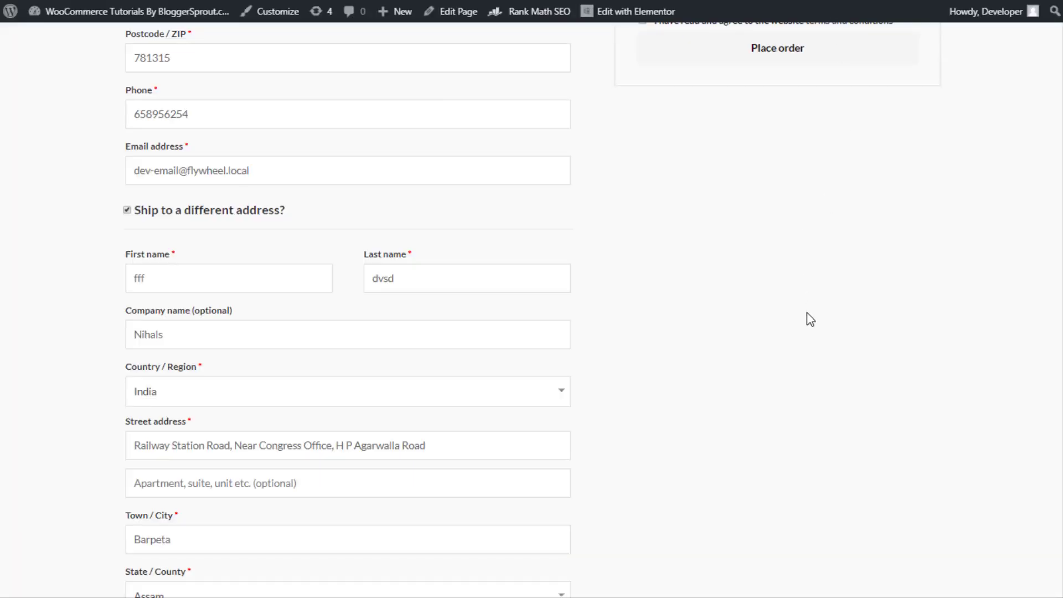
pyautogui.scroll(9, 806, 313)
pyautogui.scroll(-4, 705, 274)
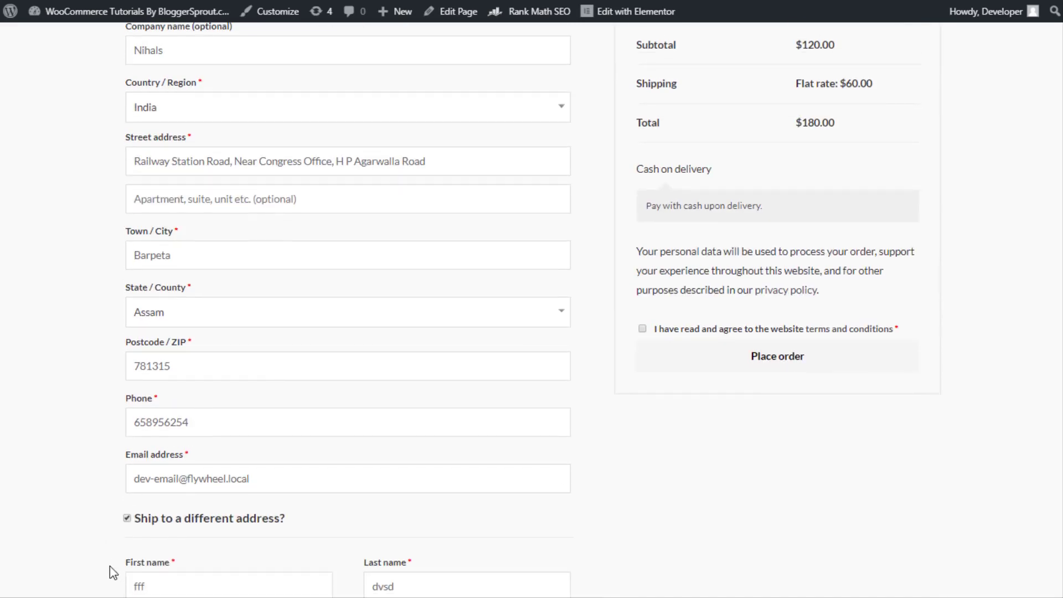
pyautogui.click(127, 518)
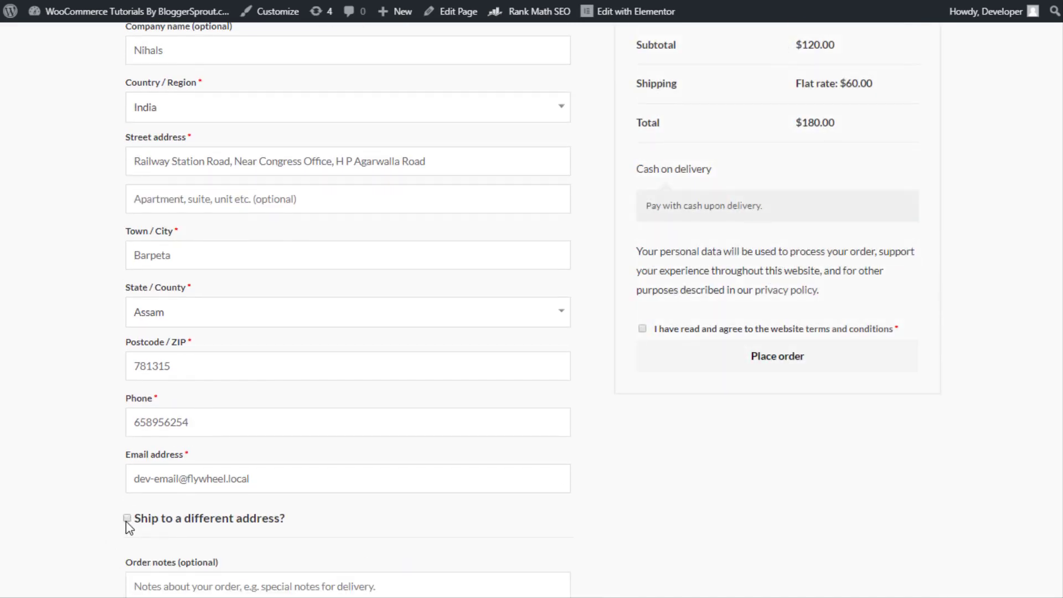
pyautogui.scroll(3, 797, 311)
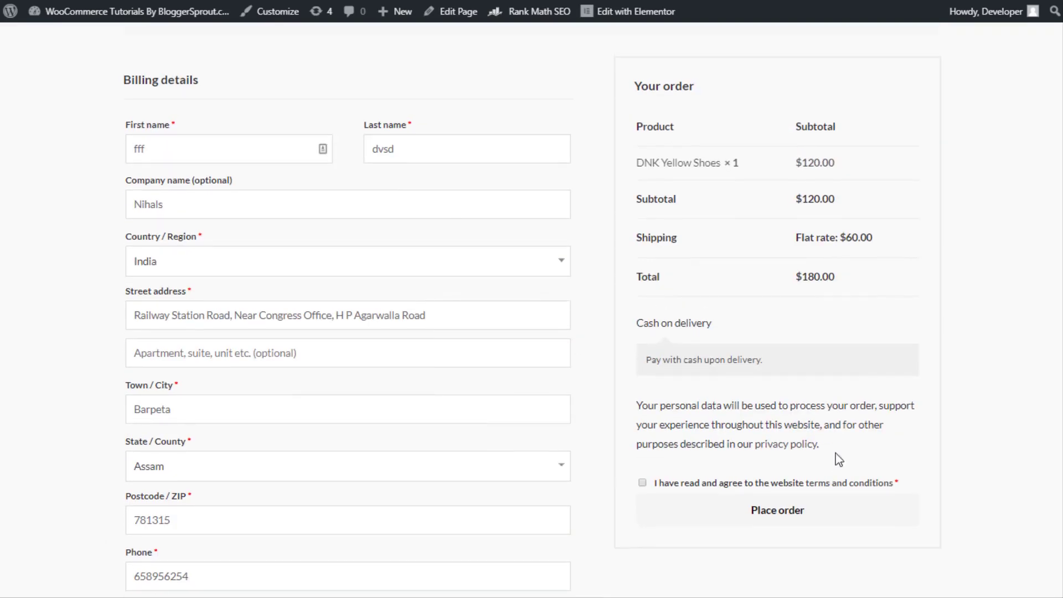
pyautogui.moveTo(650, 361); pyautogui.dragTo(764, 351)
pyautogui.scroll(5, 703, 287)
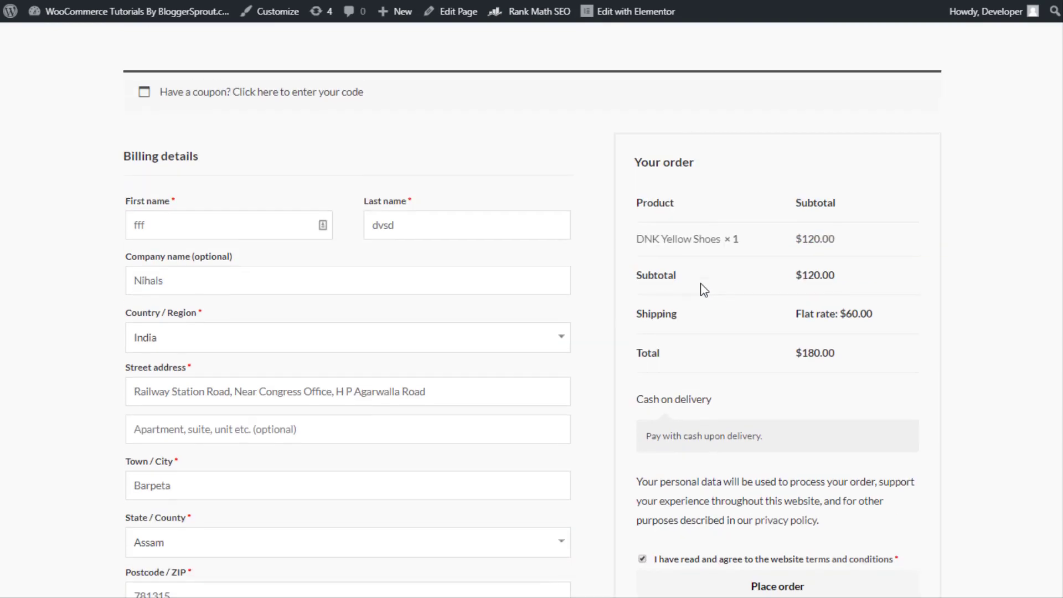
pyautogui.scroll(-7, 701, 289)
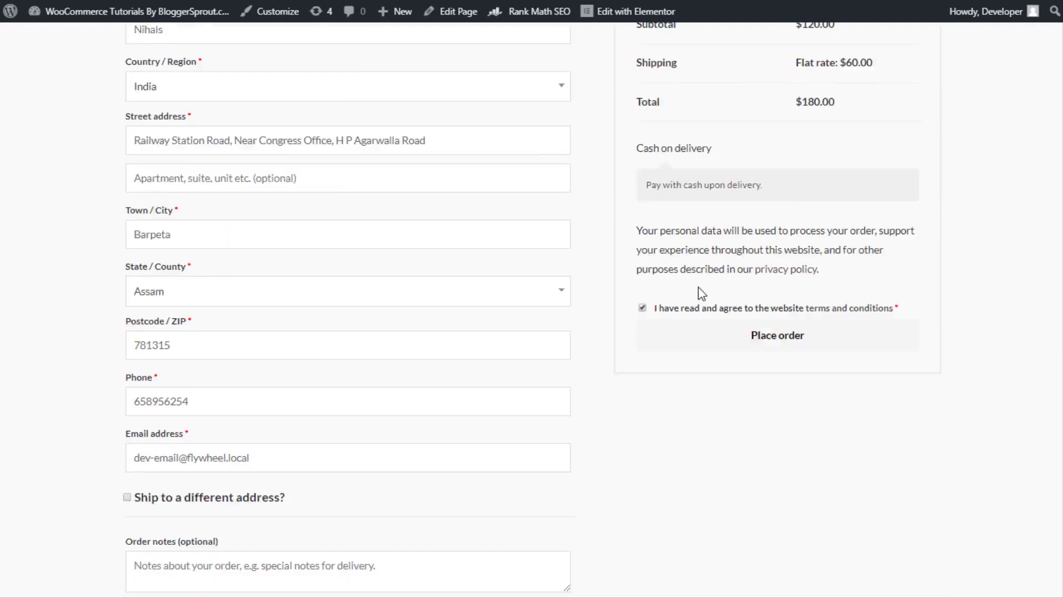
pyautogui.scroll(3, 723, 320)
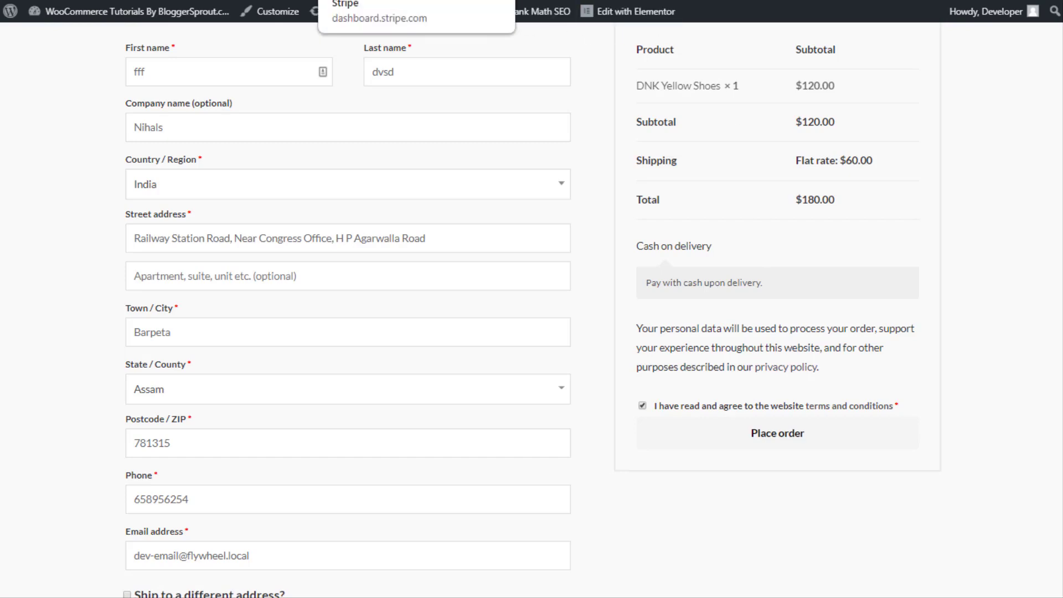
# Turn on View test data in the Stripe Dashboard, then return to checkout
pyautogui.click(360, 0)
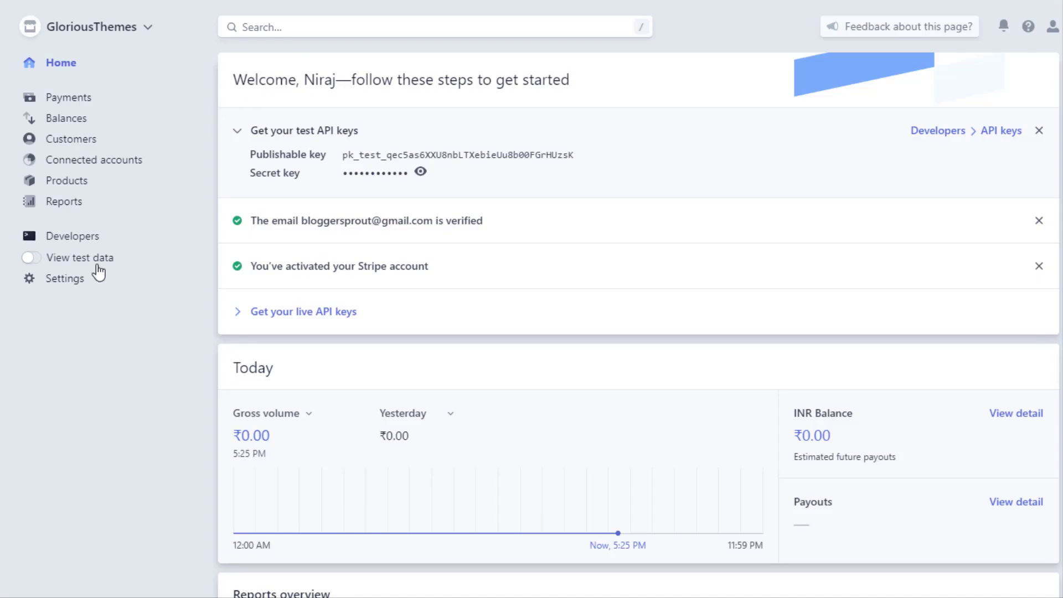
pyautogui.click(49, 265)
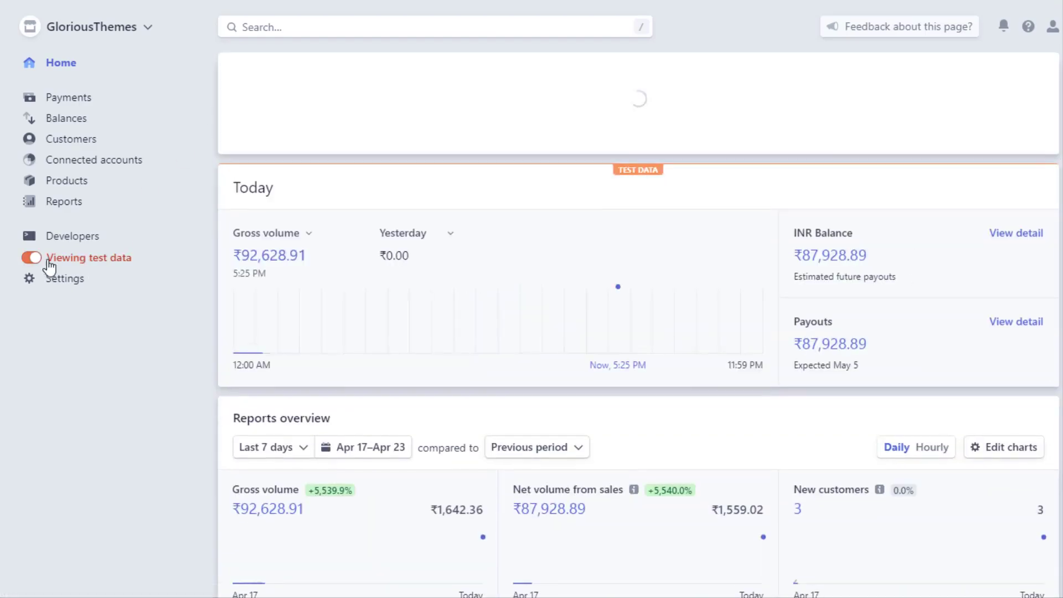
pyautogui.scroll(-1, 542, 351)
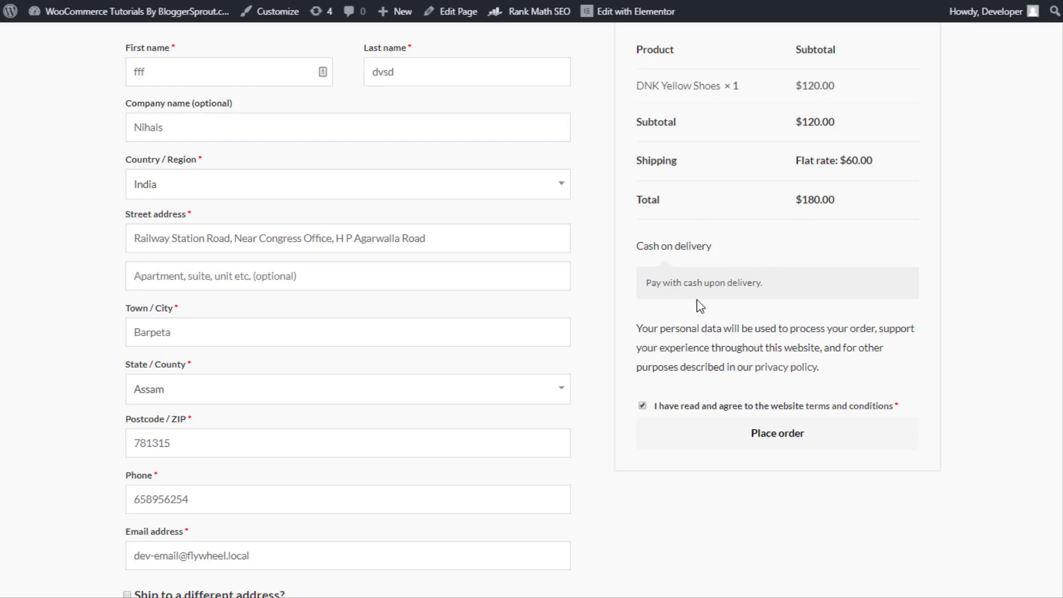
# Place the order and check the order-received confirmation and $180 total
pyautogui.click(766, 442)
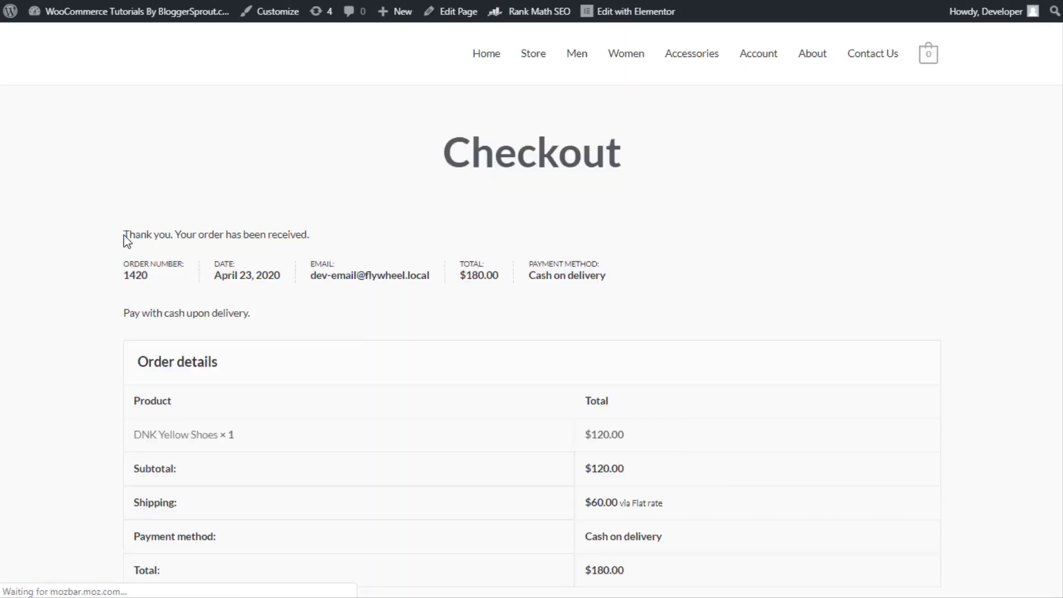
pyautogui.moveTo(124, 239); pyautogui.dragTo(327, 235)
pyautogui.moveTo(461, 275); pyautogui.dragTo(486, 274)
pyautogui.scroll(-4, 476, 308)
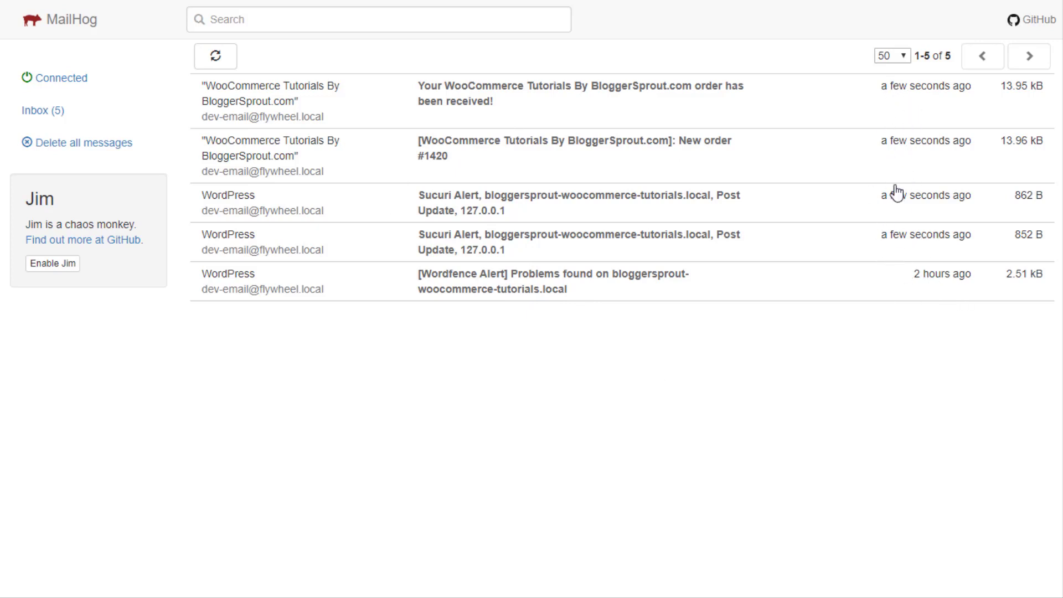
# Open and trash each of the two Sucuri Alert emails in MailHog
pyautogui.click(874, 245)
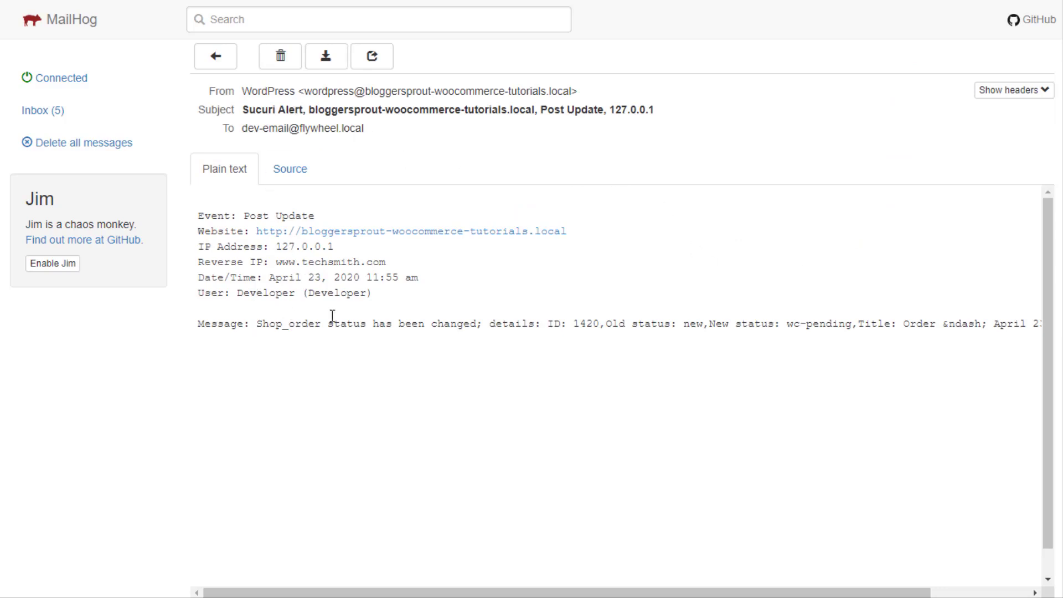
pyautogui.moveTo(256, 324); pyautogui.dragTo(466, 320)
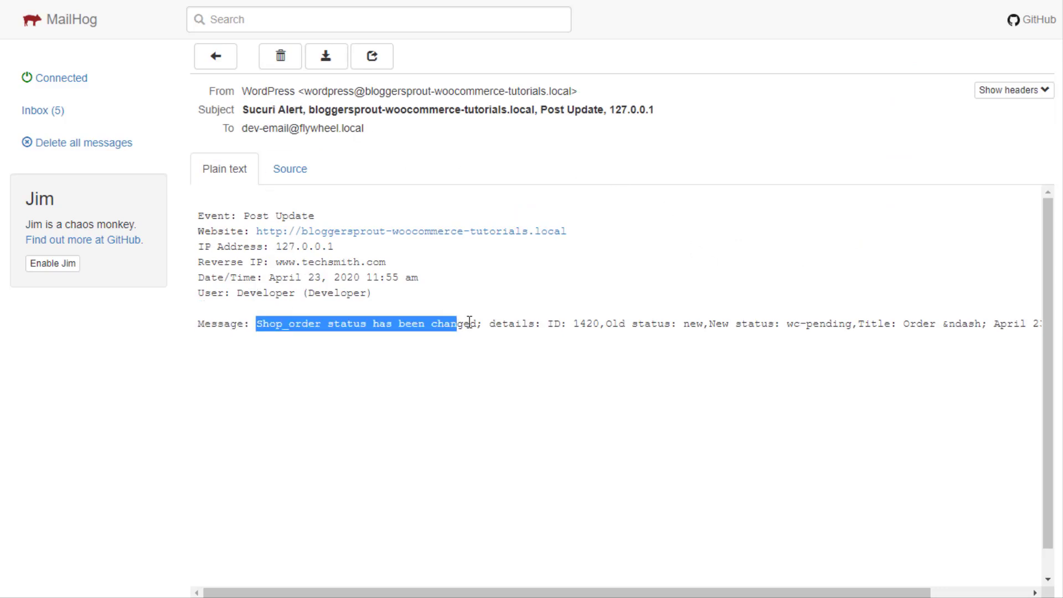
pyautogui.click(291, 63)
pyautogui.click(728, 215)
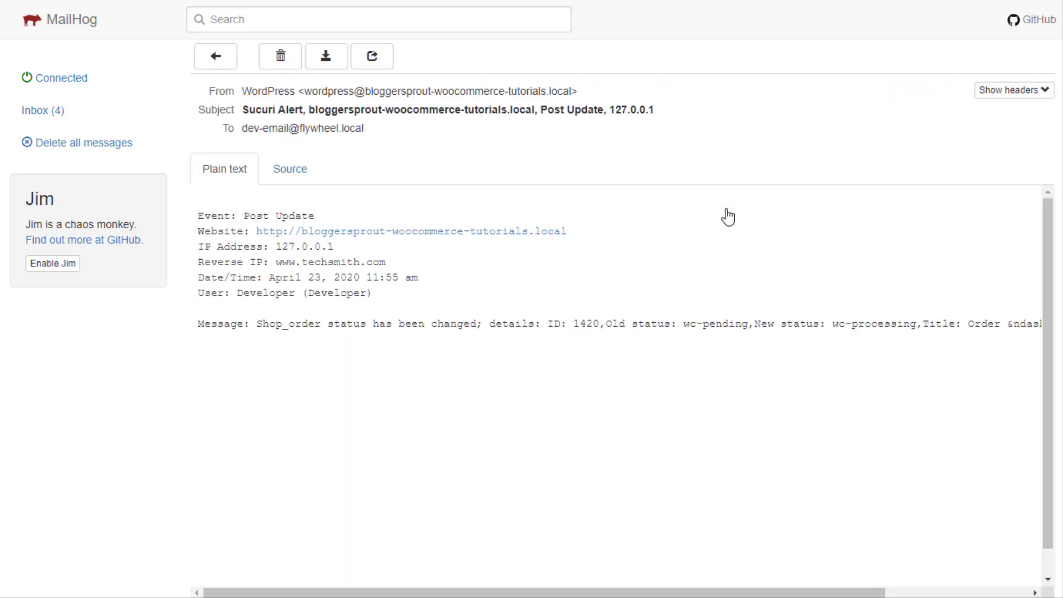
pyautogui.click(292, 63)
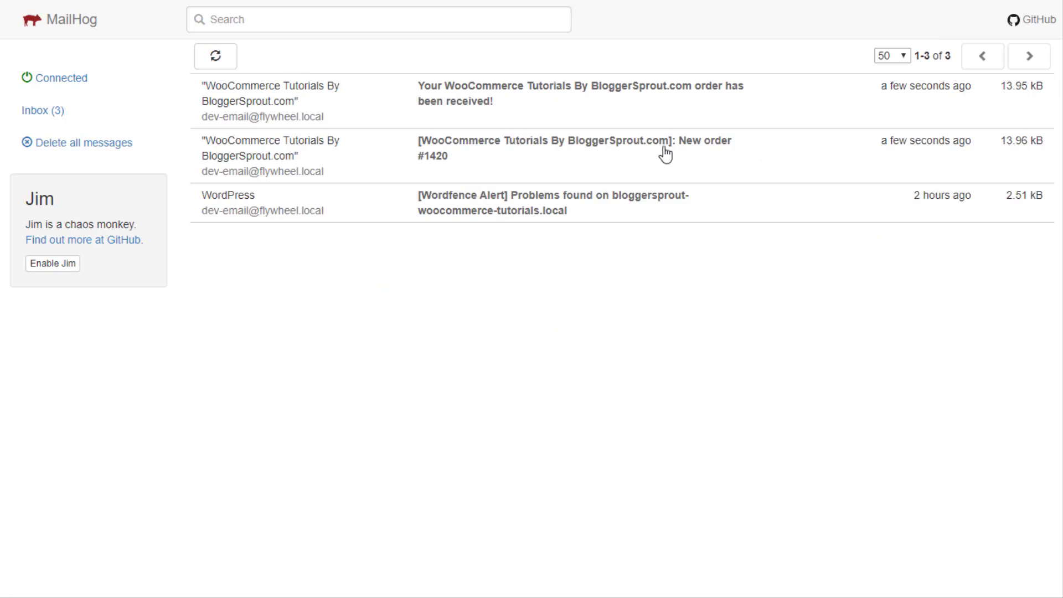
# Open the New order #1420 email and highlight its heading and order number
pyautogui.click(505, 169)
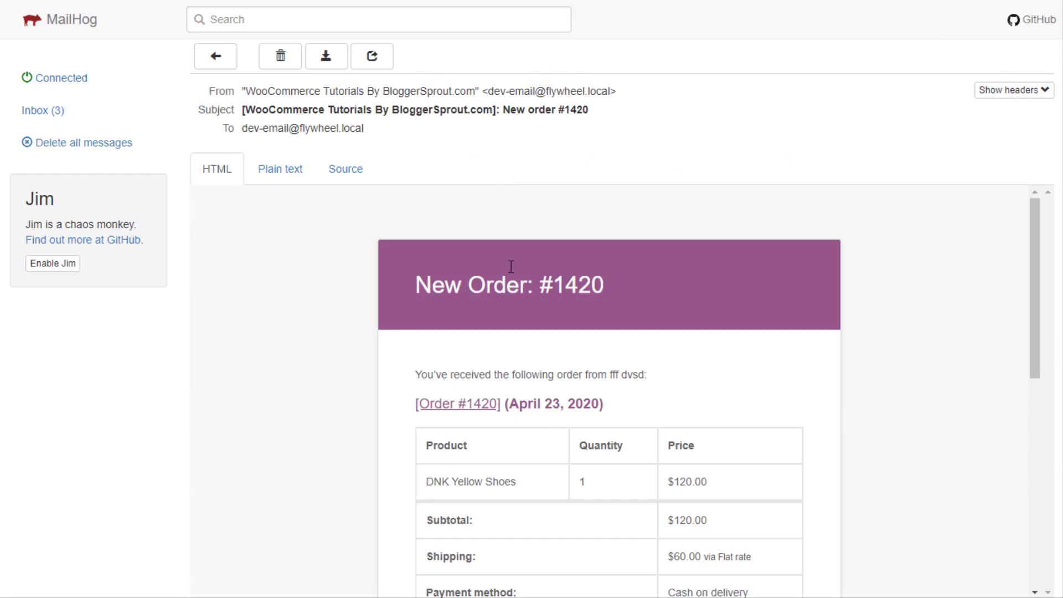
pyautogui.scroll(-3, 447, 196)
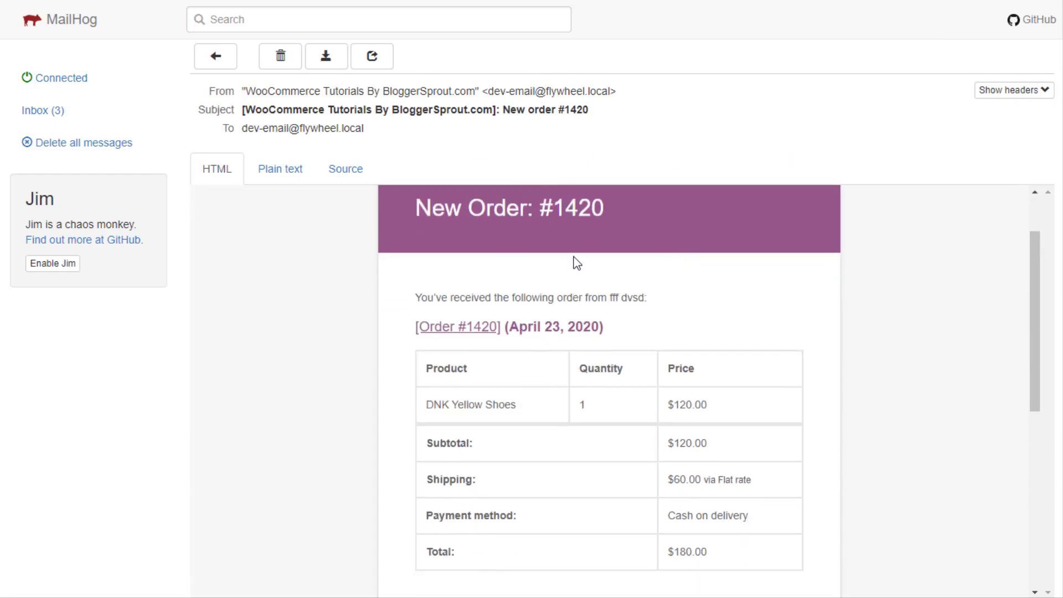
pyautogui.scroll(3, 719, 284)
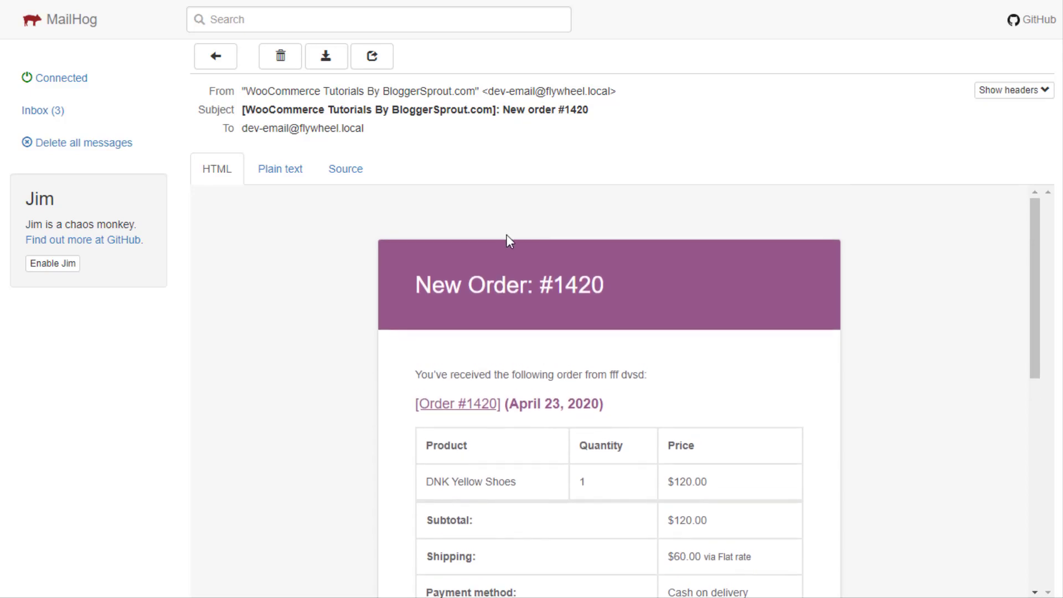
pyautogui.scroll(-2, 421, 222)
pyautogui.scroll(2, 424, 225)
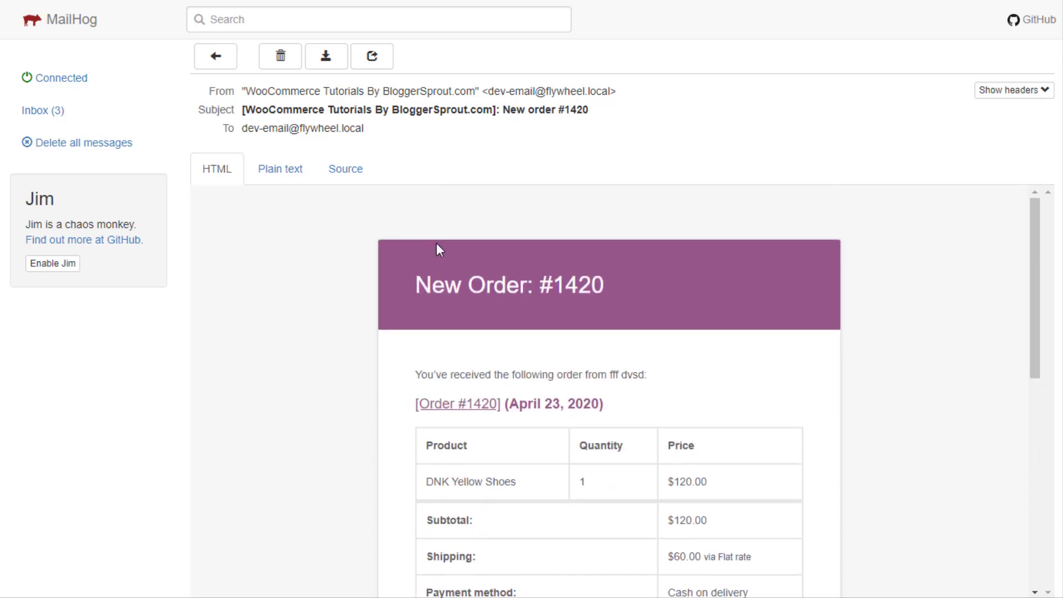
pyautogui.moveTo(417, 286); pyautogui.dragTo(618, 292)
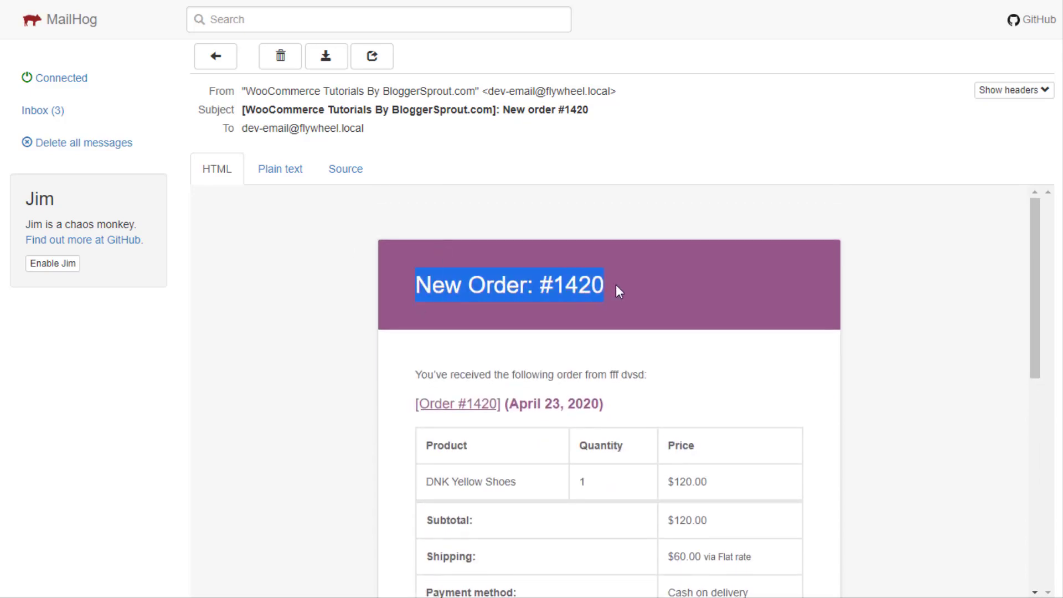
pyautogui.doubleClick(564, 287)
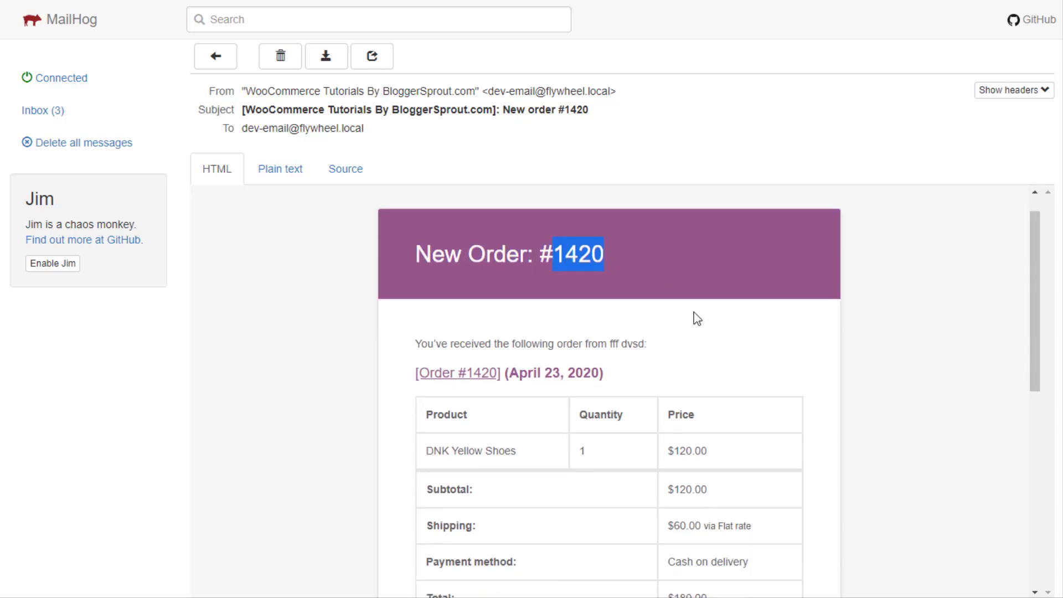
# Check DNK Yellow Shoes, quantity 1, shipping and addresses, then return to the inbox
pyautogui.scroll(-6, 495, 330)
pyautogui.moveTo(421, 329); pyautogui.dragTo(533, 332)
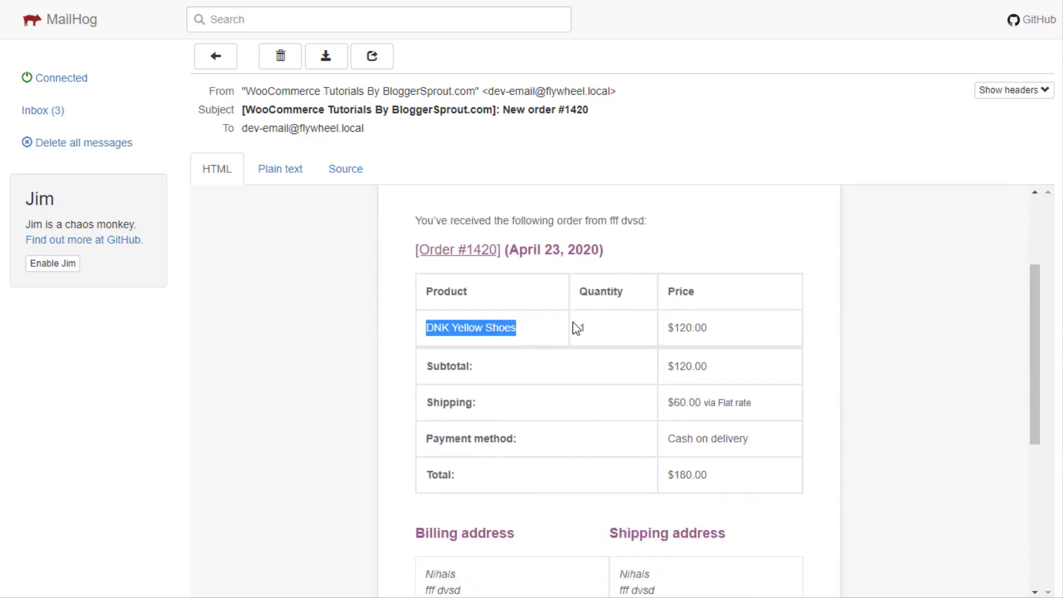
pyautogui.doubleClick(582, 327)
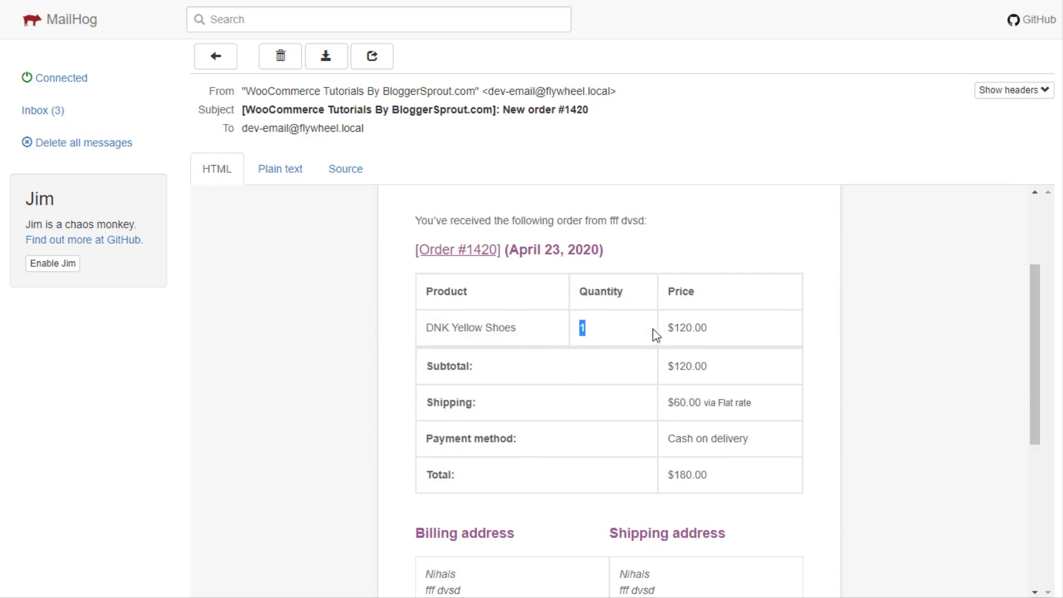
pyautogui.scroll(-3, 698, 324)
pyautogui.moveTo(606, 328); pyautogui.dragTo(762, 363)
pyautogui.scroll(-3, 650, 354)
pyautogui.moveTo(453, 366); pyautogui.dragTo(454, 410)
pyautogui.moveTo(629, 344); pyautogui.dragTo(546, 454)
pyautogui.scroll(-2, 554, 437)
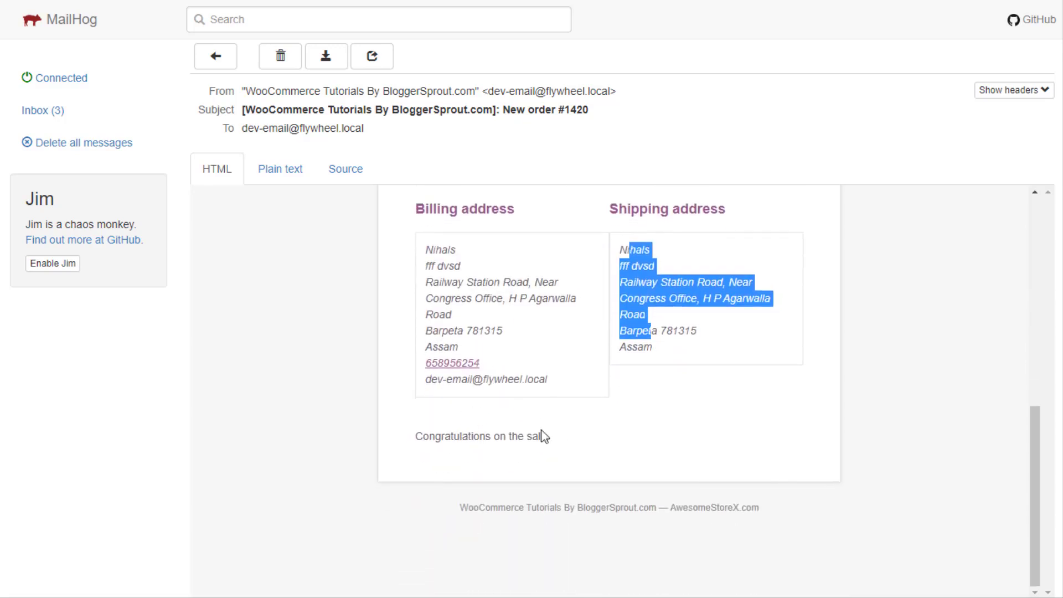
pyautogui.moveTo(417, 435); pyautogui.dragTo(652, 443)
pyautogui.scroll(10, 653, 443)
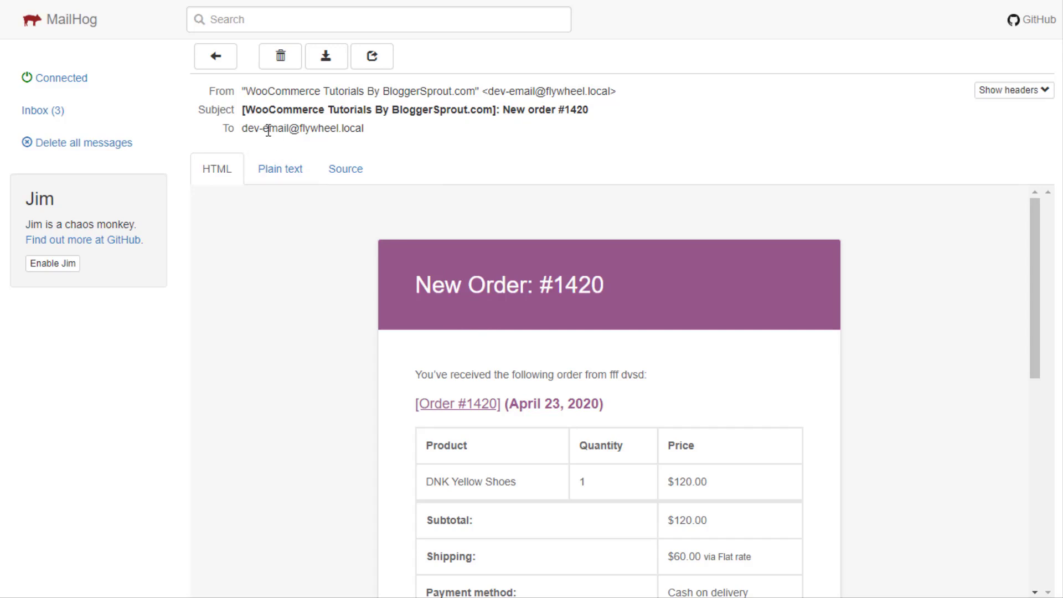
pyautogui.click(217, 57)
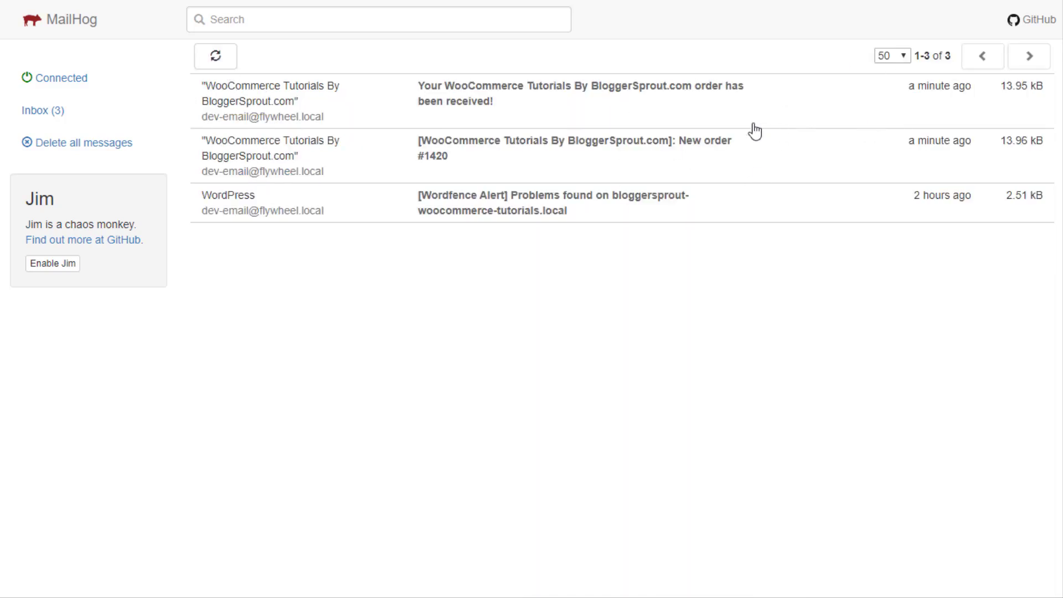
# Read the customer's order-received email confirming order #1420
pyautogui.click(717, 114)
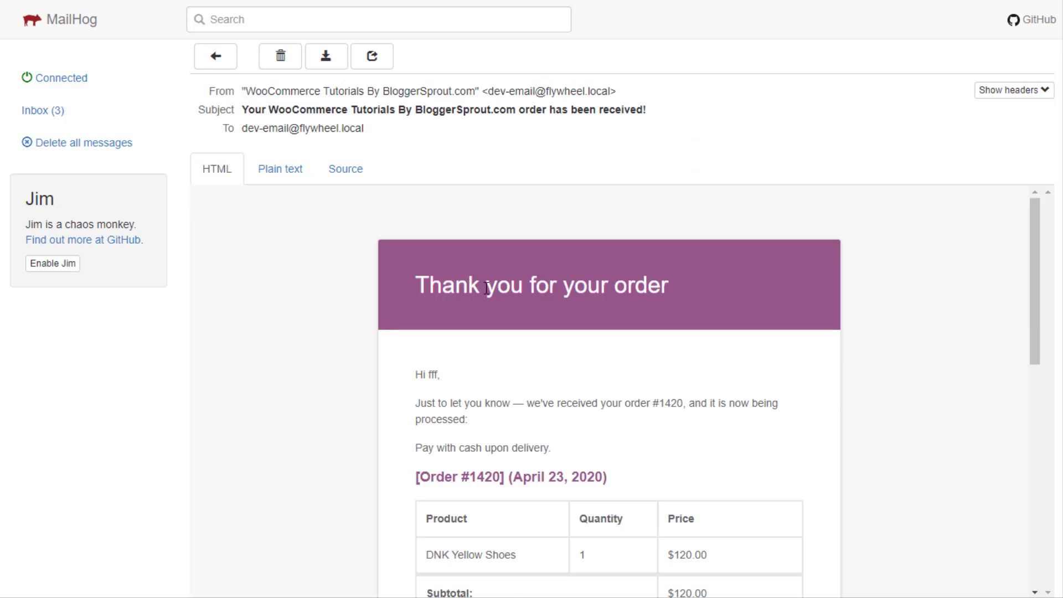
pyautogui.moveTo(530, 285); pyautogui.dragTo(662, 285)
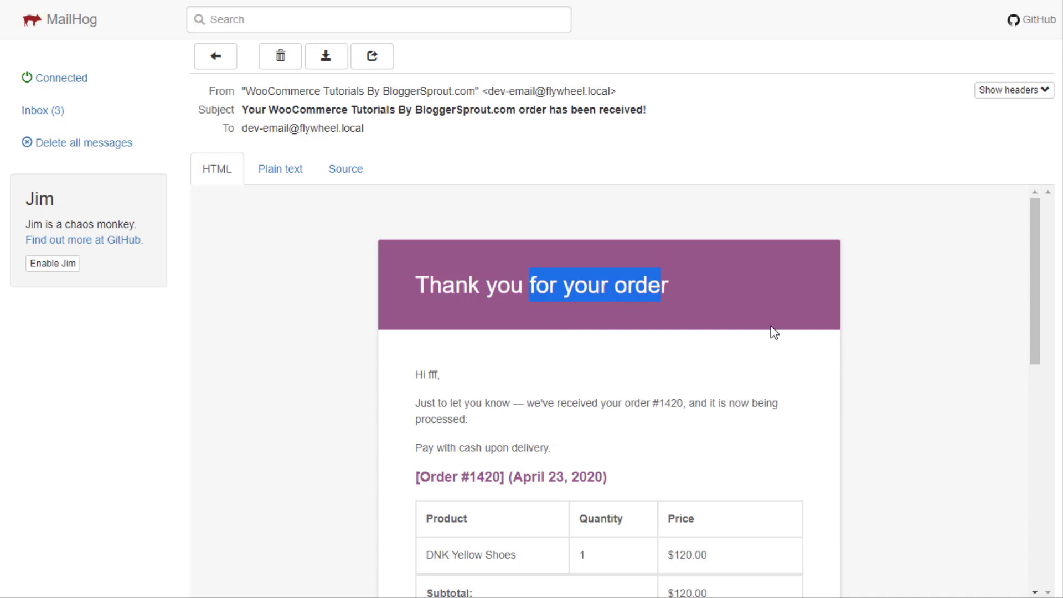
pyautogui.scroll(-3, 710, 327)
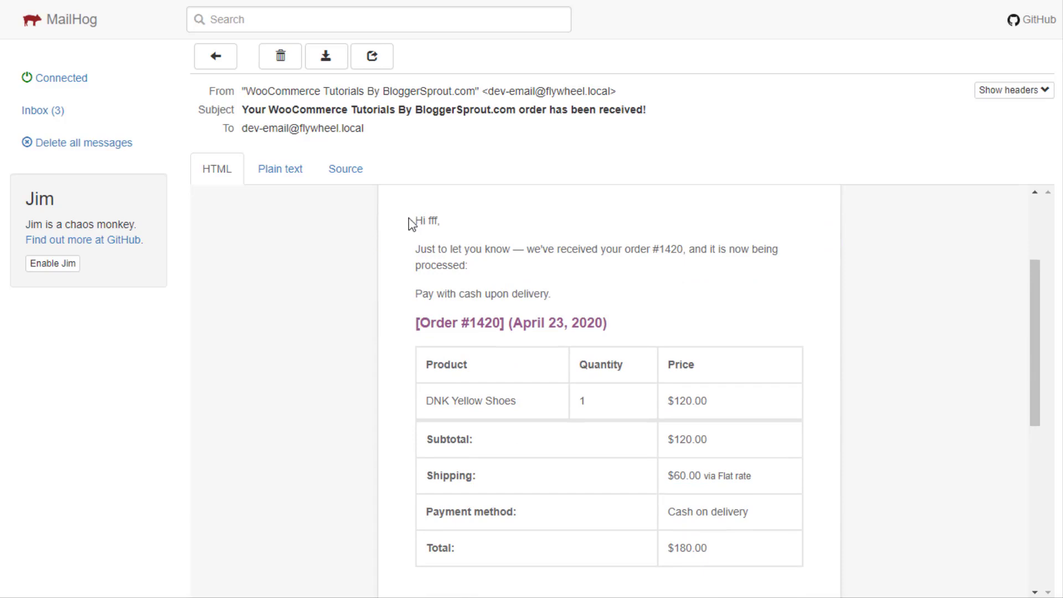
pyautogui.doubleClick(432, 220)
pyautogui.moveTo(416, 253); pyautogui.dragTo(784, 246)
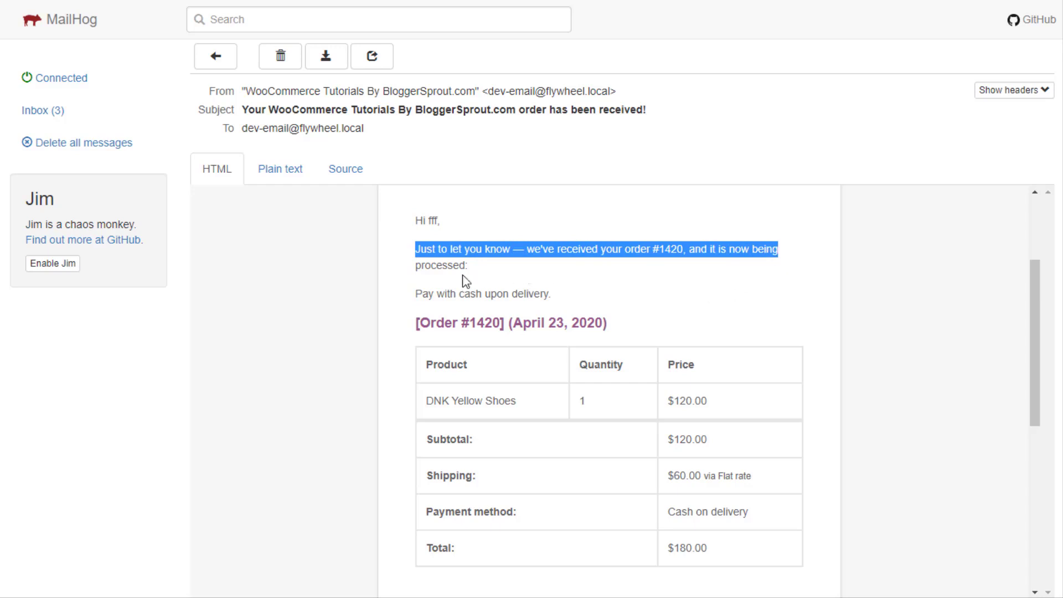
pyautogui.scroll(-2, 517, 354)
pyautogui.scroll(-5, 513, 309)
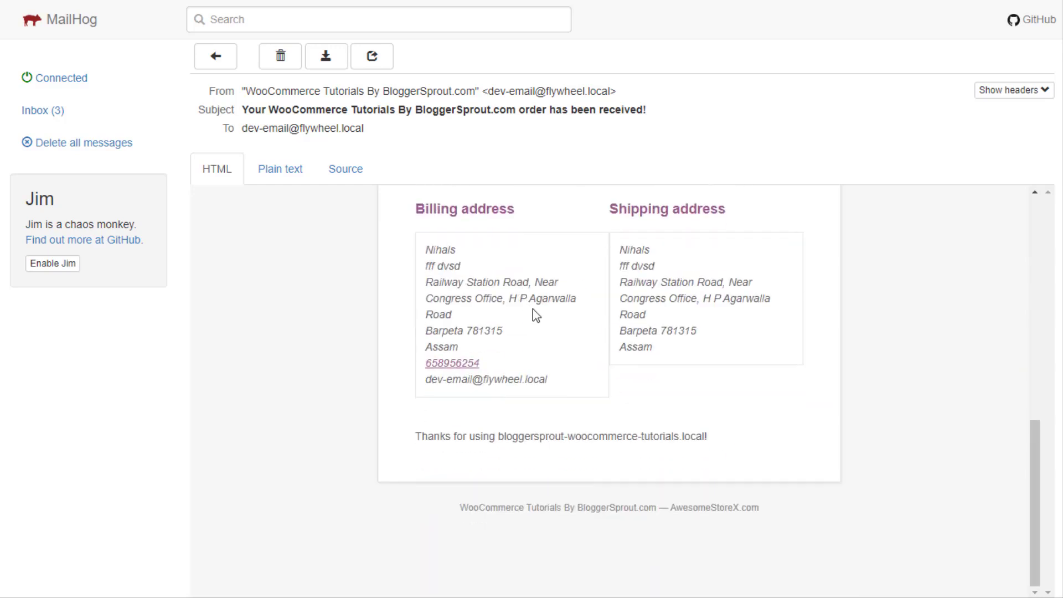
pyautogui.scroll(10, 582, 471)
pyautogui.scroll(-4, 444, 403)
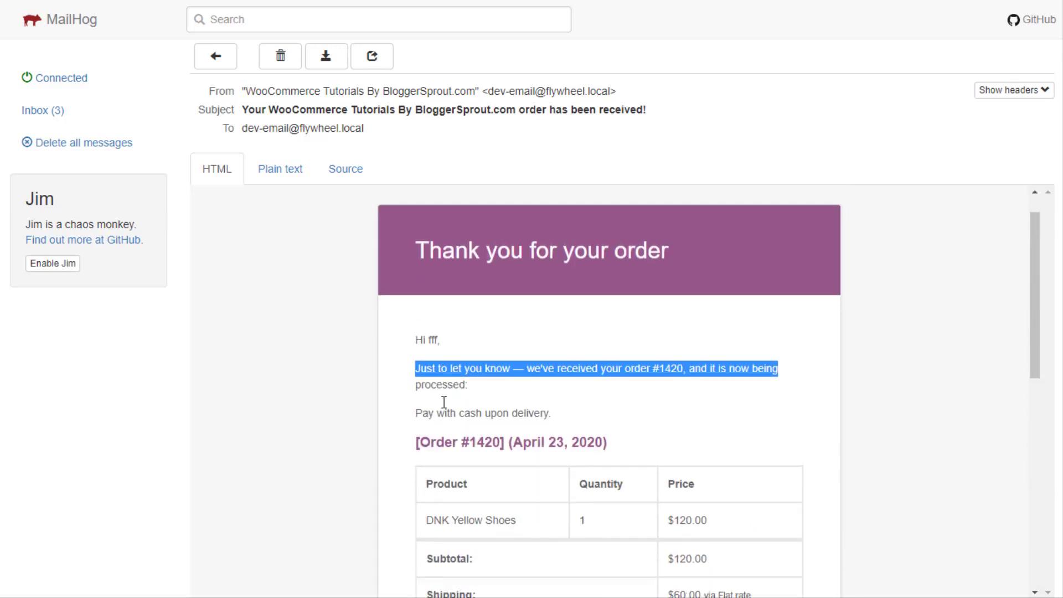
pyautogui.scroll(2, 416, 266)
pyautogui.click(413, 304)
pyautogui.moveTo(413, 304); pyautogui.dragTo(523, 354)
pyautogui.click(523, 363)
# Delete the order-received, new order #1420 and Wordfence alert emails, emptying the inbox
pyautogui.click(281, 56)
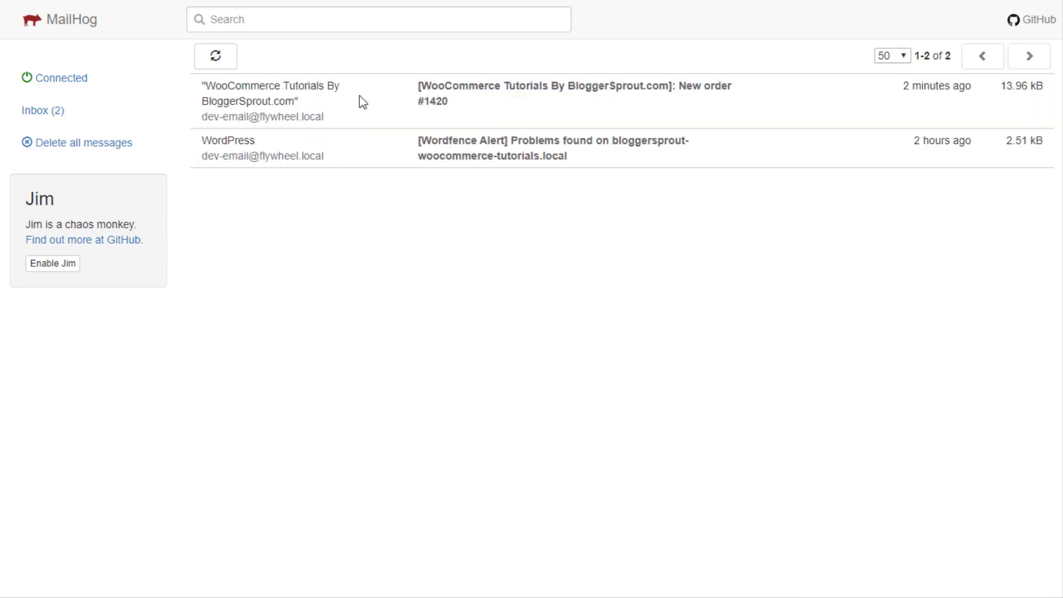
pyautogui.click(363, 102)
pyautogui.click(279, 56)
pyautogui.click(344, 86)
pyautogui.click(277, 56)
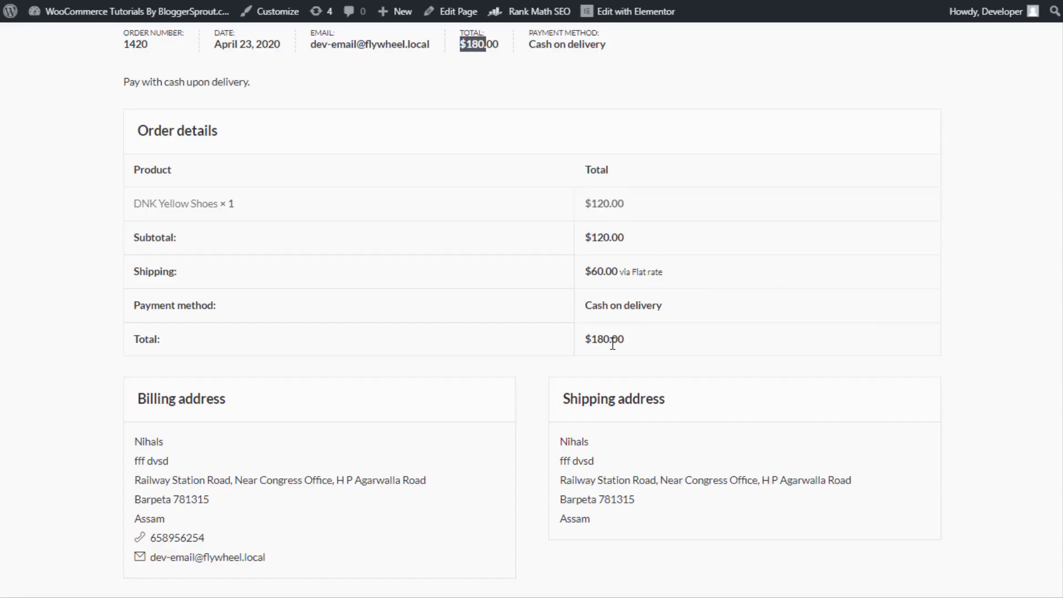
pyautogui.scroll(4, 613, 344)
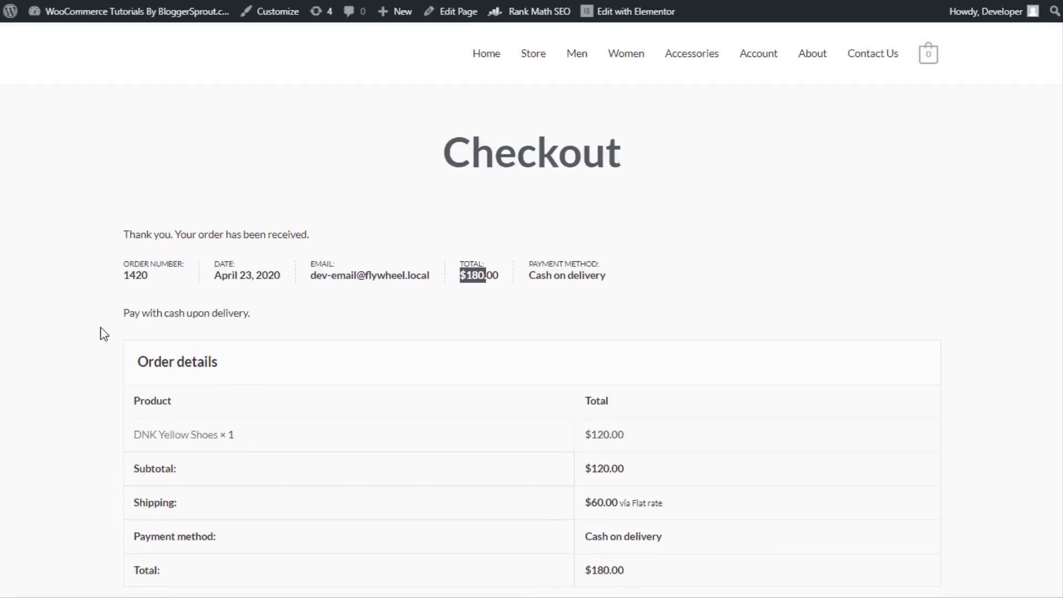
pyautogui.scroll(-5, 598, 294)
pyautogui.scroll(3, 669, 363)
pyautogui.scroll(2, 668, 363)
# Reload the WooCommerce orders list to show order #1420 at $180.00 as Processing
pyautogui.hotkey('ctrl', 'Tab')
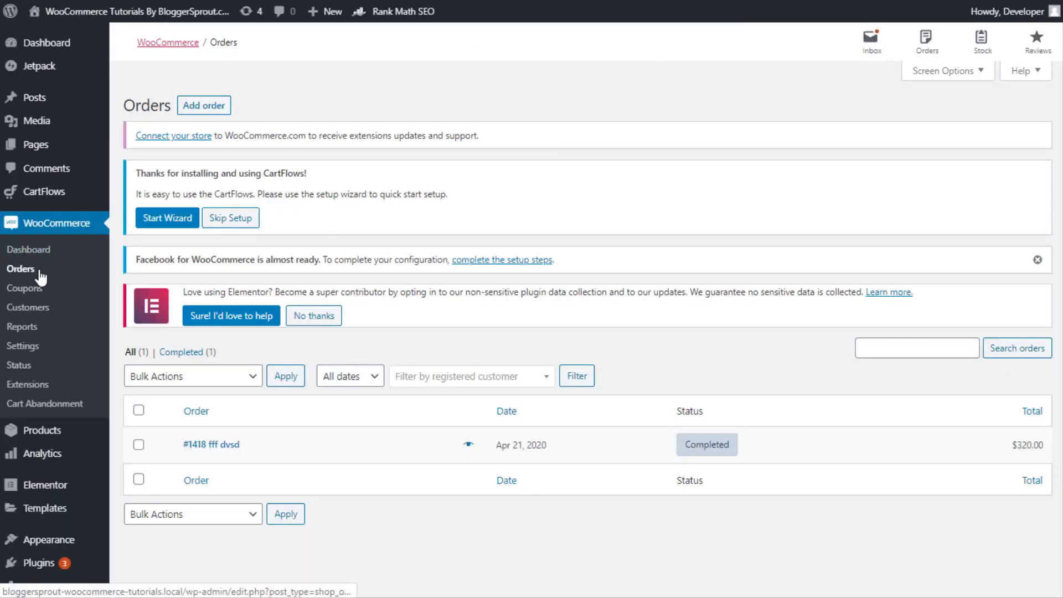
pyautogui.press('F5')
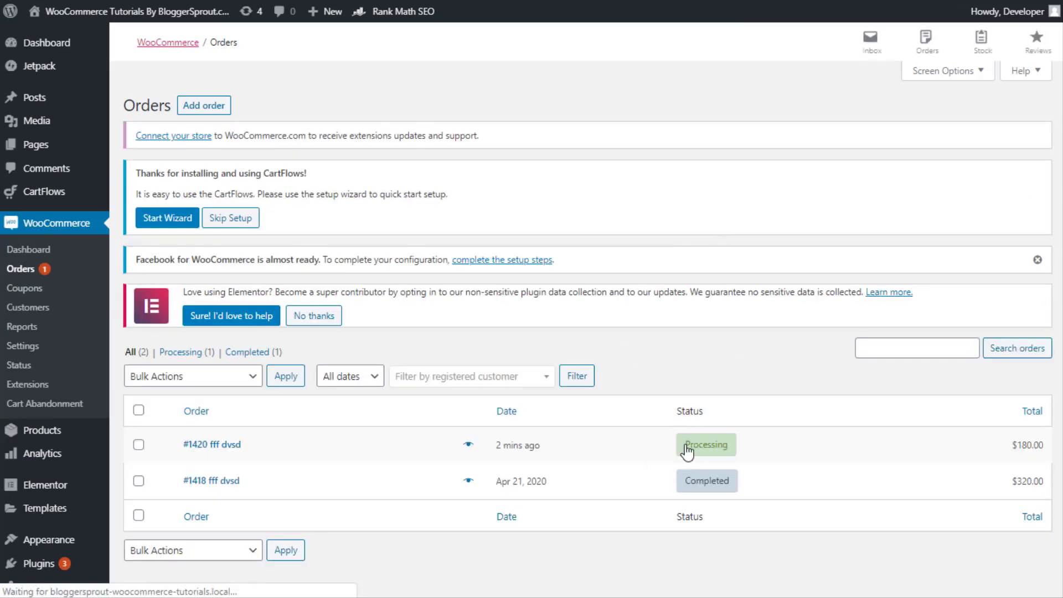
pyautogui.moveTo(702, 449)
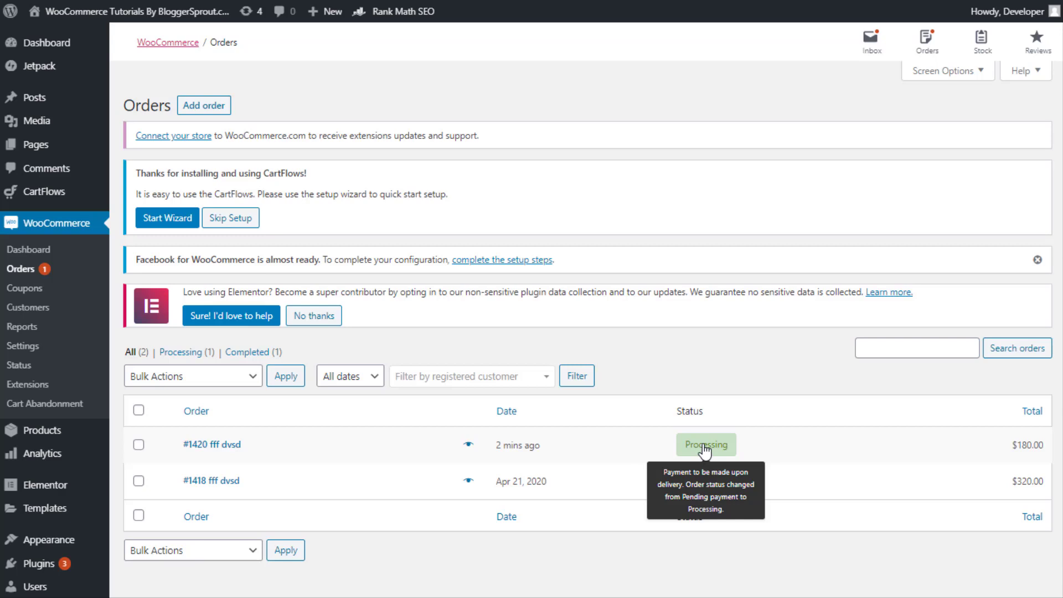
# Open order #1420 for editing and collapse its Custom Fields box
pyautogui.click(234, 446)
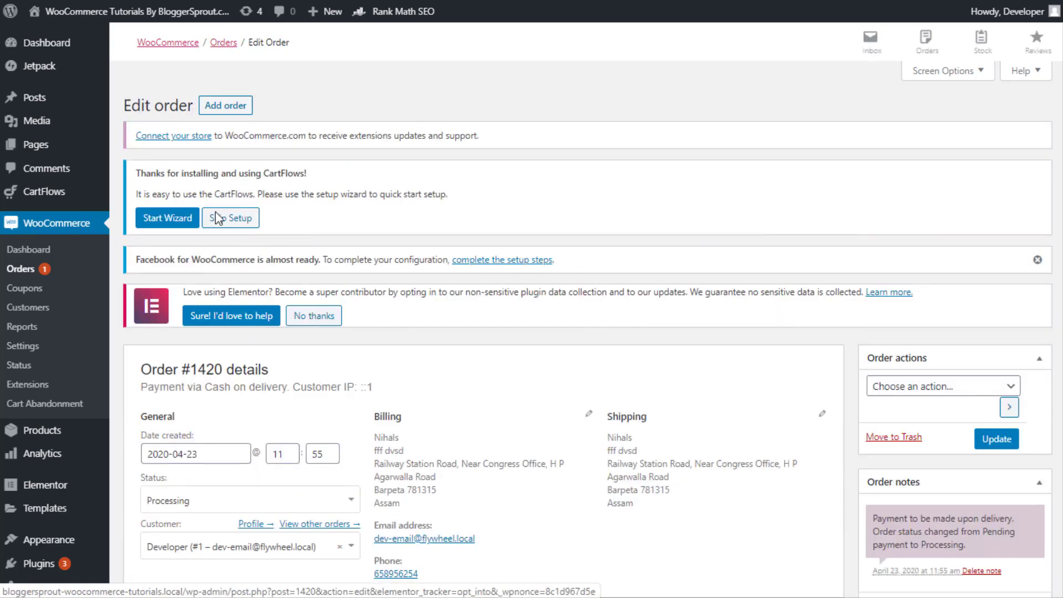
pyautogui.scroll(-1, 572, 271)
pyautogui.scroll(-5, 307, 219)
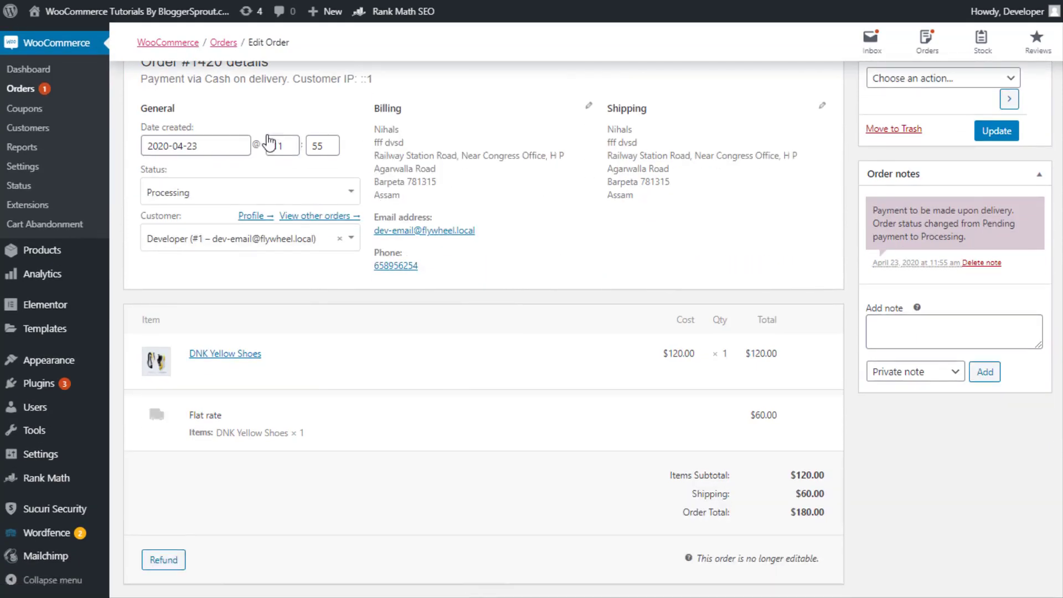
pyautogui.scroll(2, 239, 177)
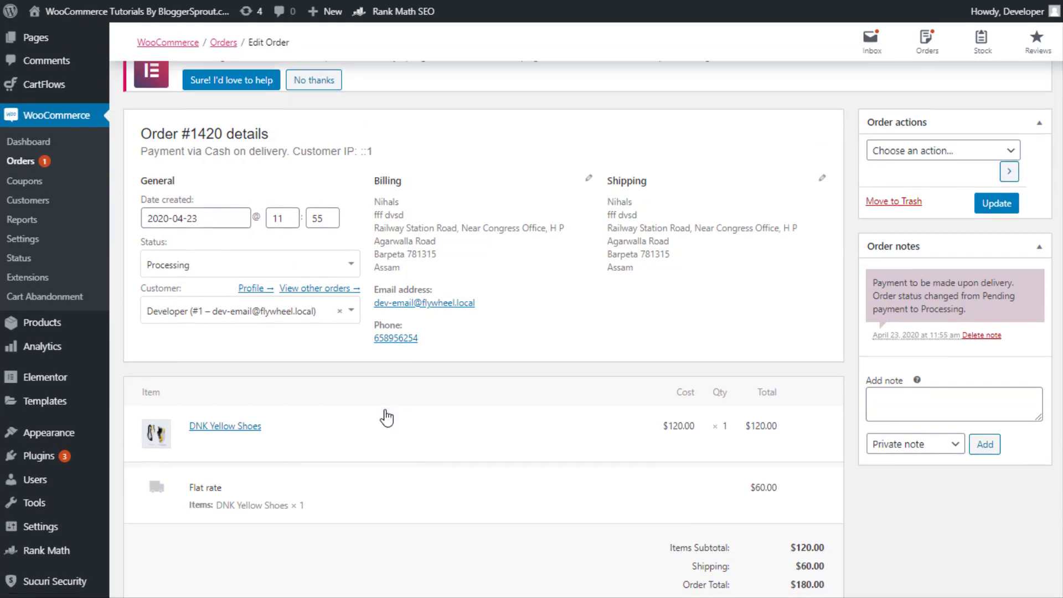
pyautogui.scroll(-2, 310, 416)
pyautogui.scroll(-6, 828, 439)
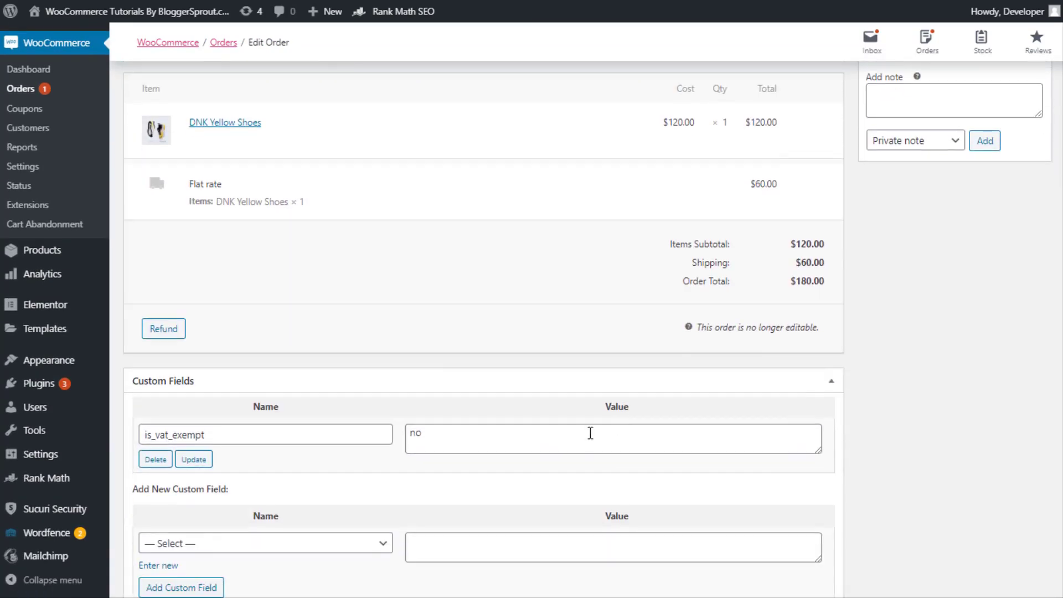
pyautogui.click(828, 235)
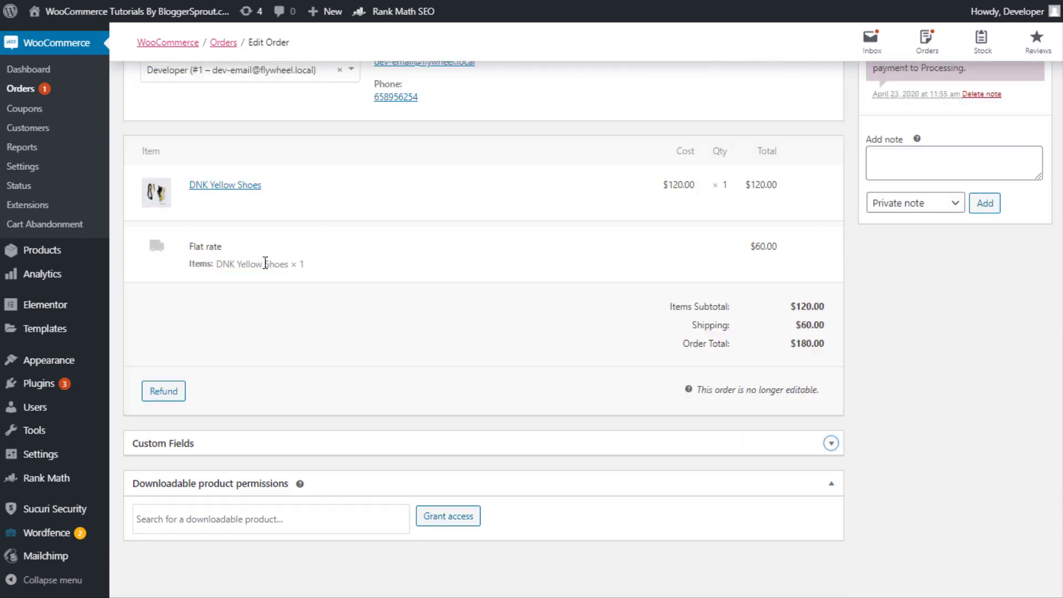
pyautogui.scroll(8, 415, 480)
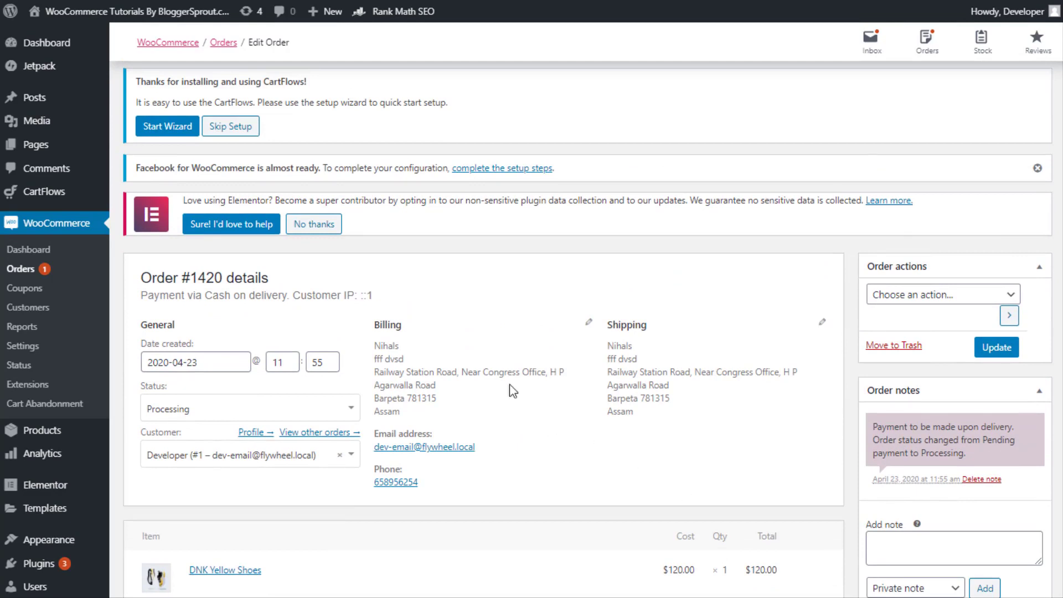
pyautogui.scroll(-2, 334, 376)
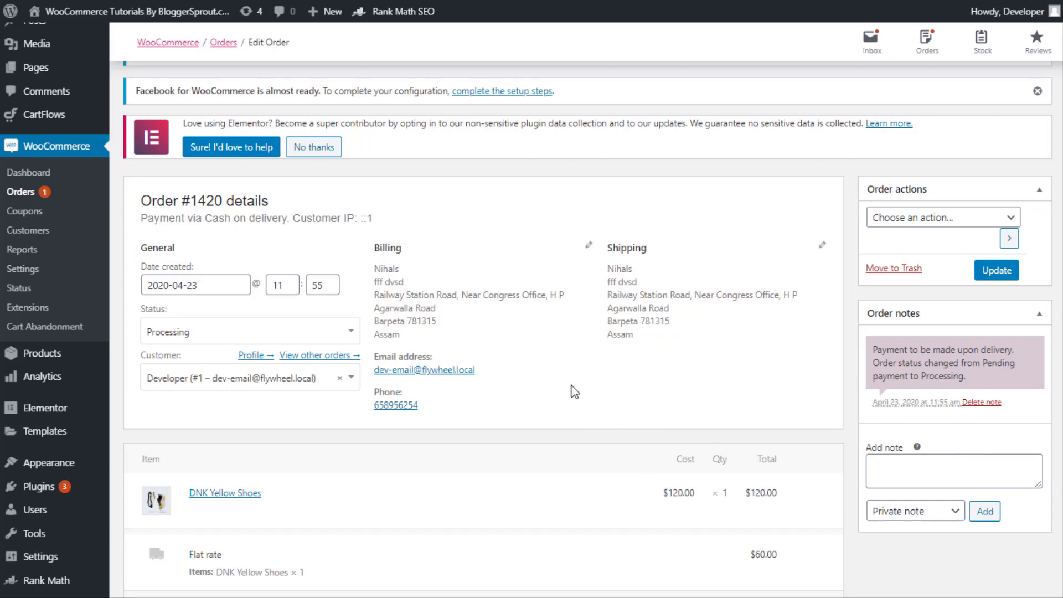
# Set the order note type to Note to customer and start writing in the Add note box
pyautogui.click(896, 514)
pyautogui.click(893, 544)
pyautogui.click(910, 472)
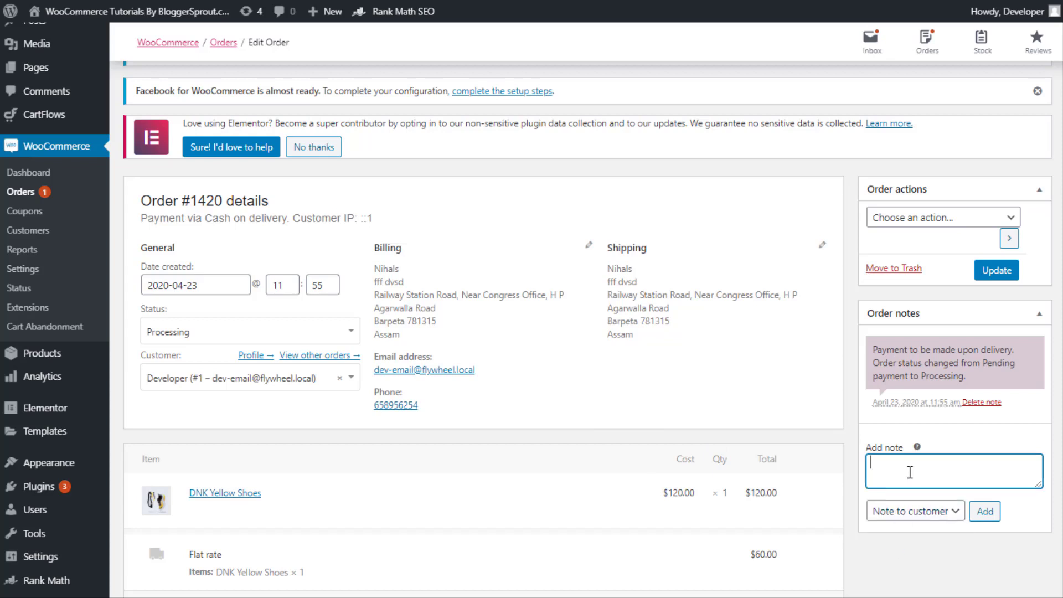
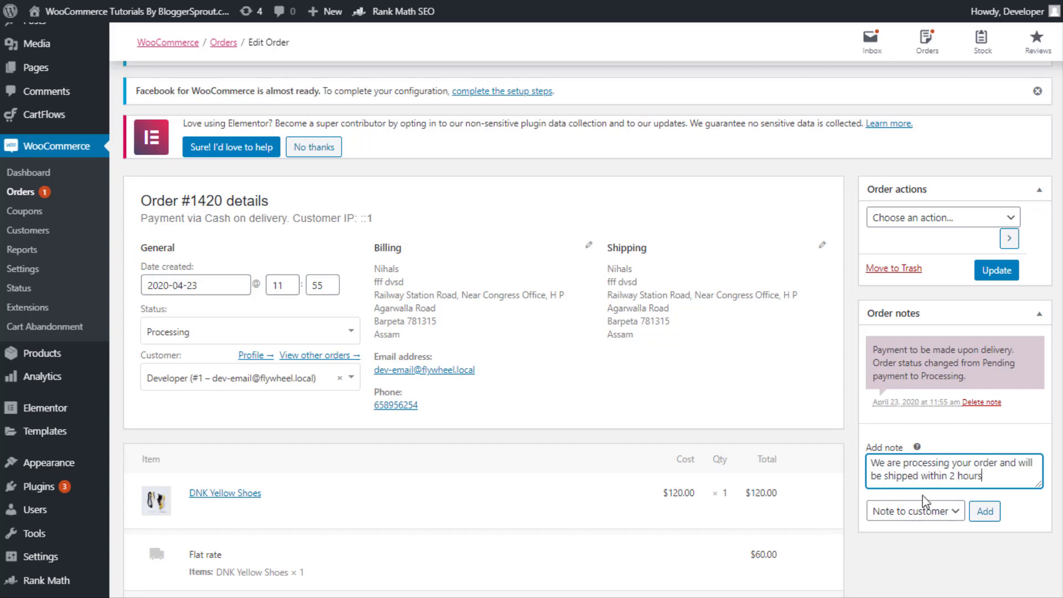
# Post the customer note 'We are processing your order and will be shipped within 2 hours' to order #1420
pyautogui.click(985, 511)
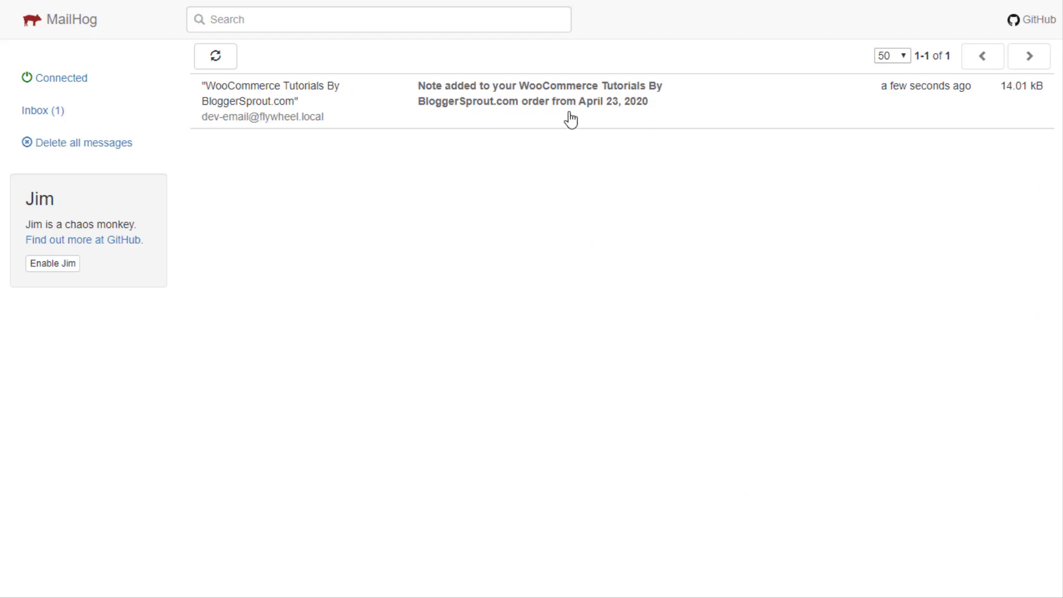
# Read the order #1420 note email with the 2-hour shipping message in MailHog, then delete it
pyautogui.click(550, 119)
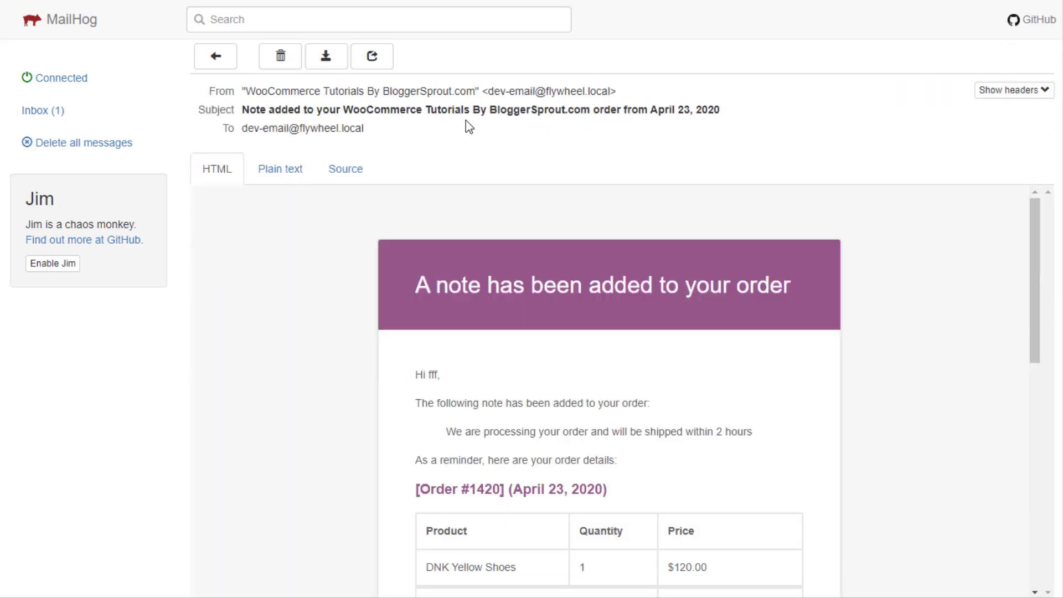
pyautogui.scroll(-3, 514, 245)
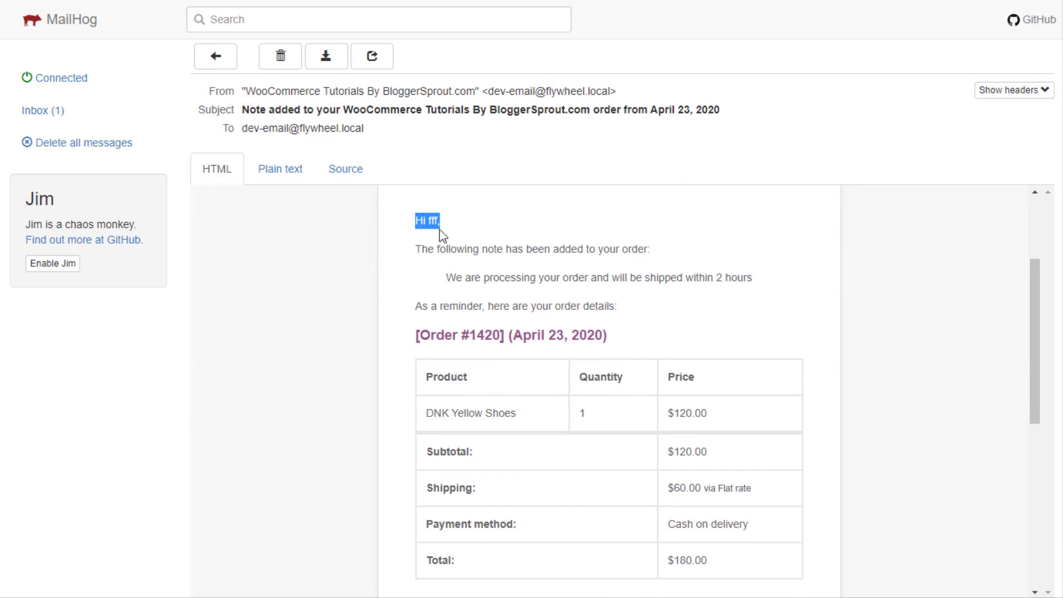
pyautogui.moveTo(415, 249); pyautogui.dragTo(663, 257)
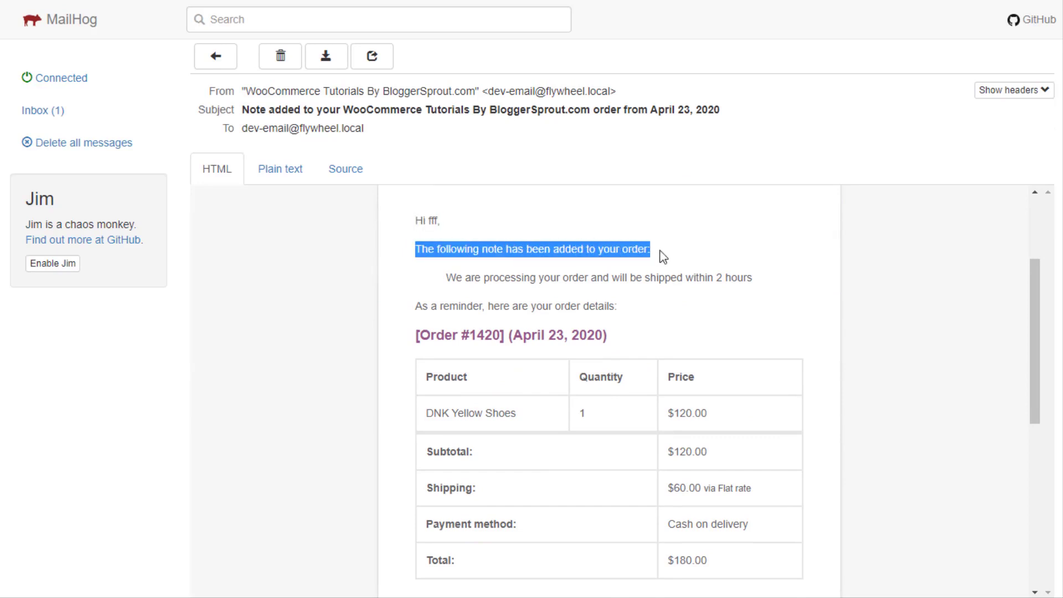
pyautogui.click(683, 247)
pyautogui.moveTo(448, 280); pyautogui.dragTo(764, 284)
pyautogui.click(664, 332)
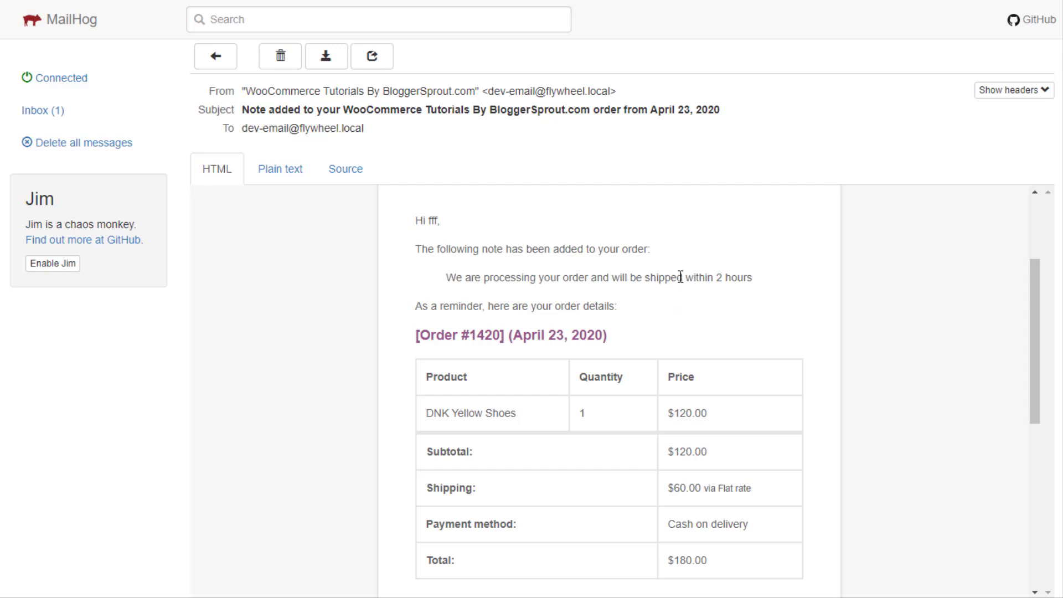
pyautogui.scroll(3, 487, 291)
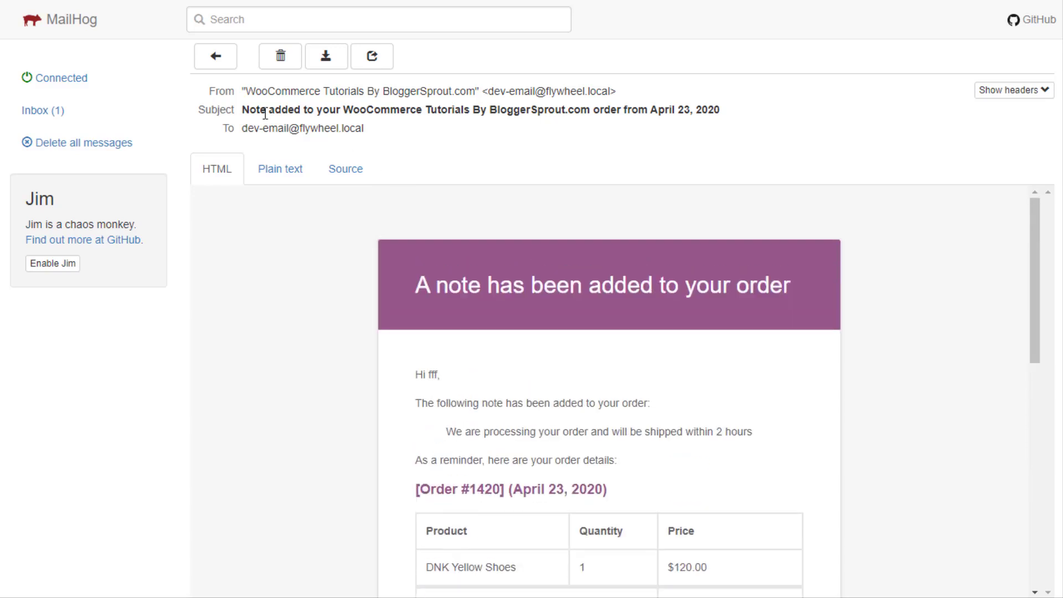
pyautogui.scroll(-3, 565, 265)
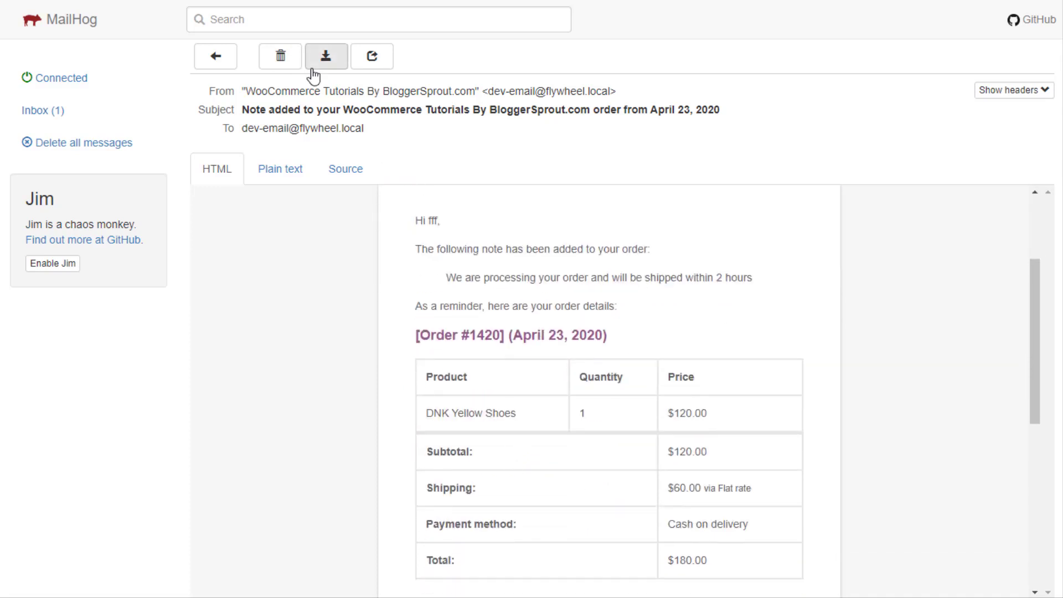
pyautogui.click(283, 60)
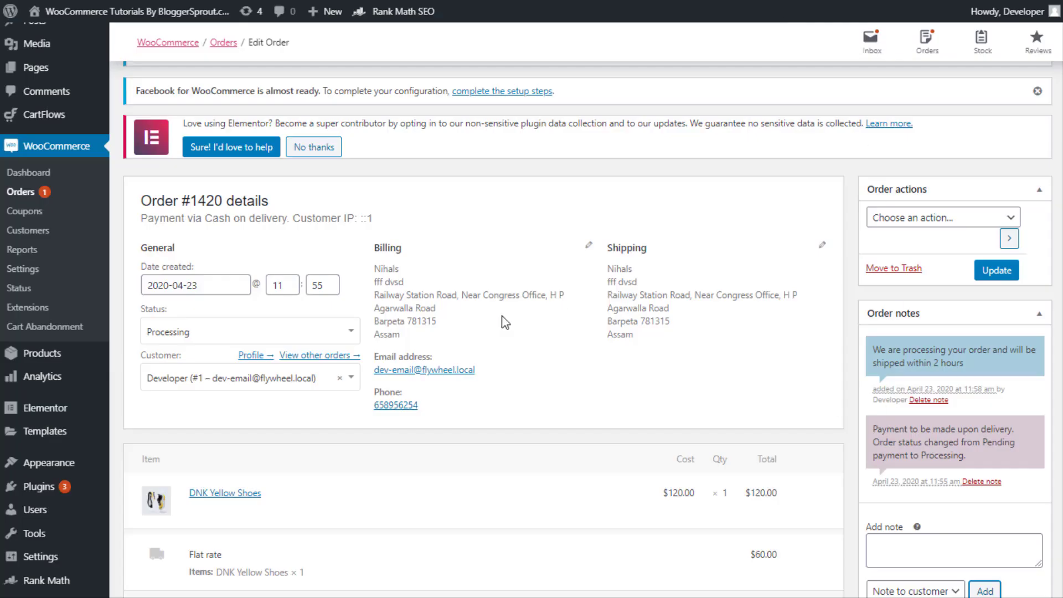
# Set order #1420's status to Completed and keep the note type as Note to customer
pyautogui.click(266, 335)
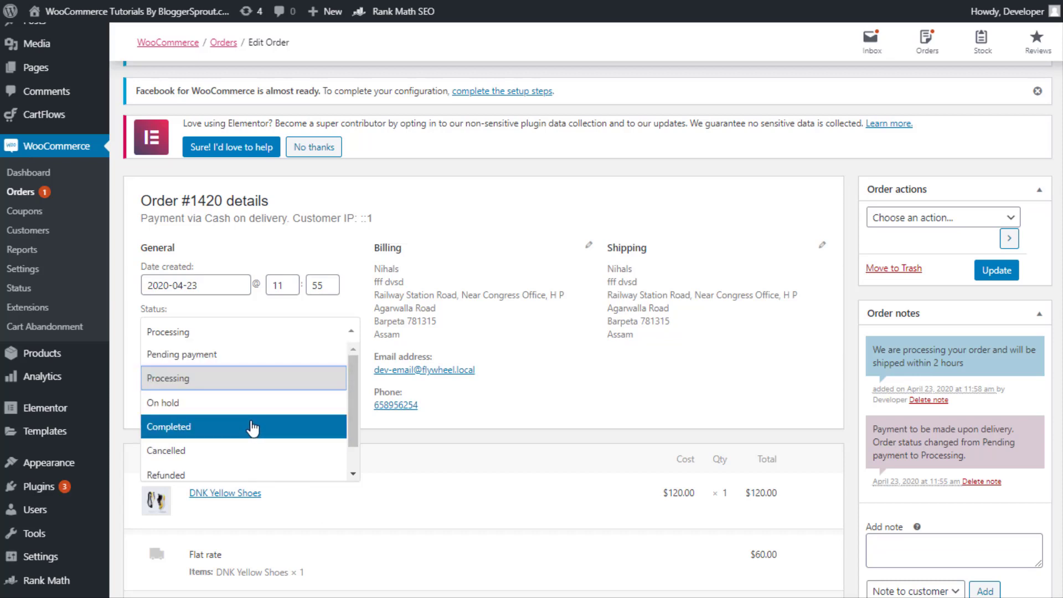
pyautogui.click(178, 432)
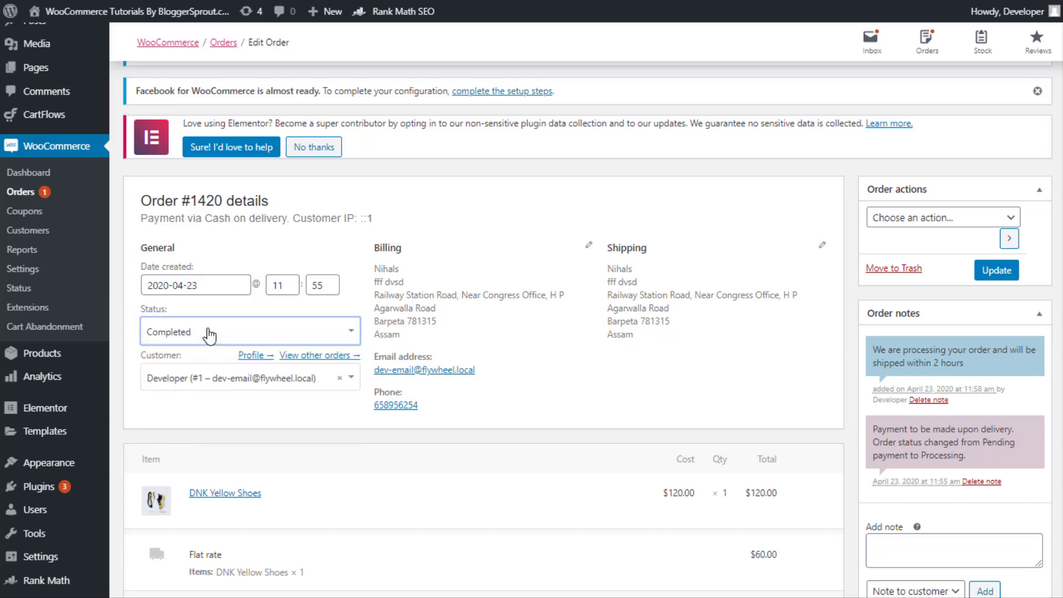
pyautogui.click(920, 555)
pyautogui.click(914, 591)
pyautogui.scroll(-3, 925, 477)
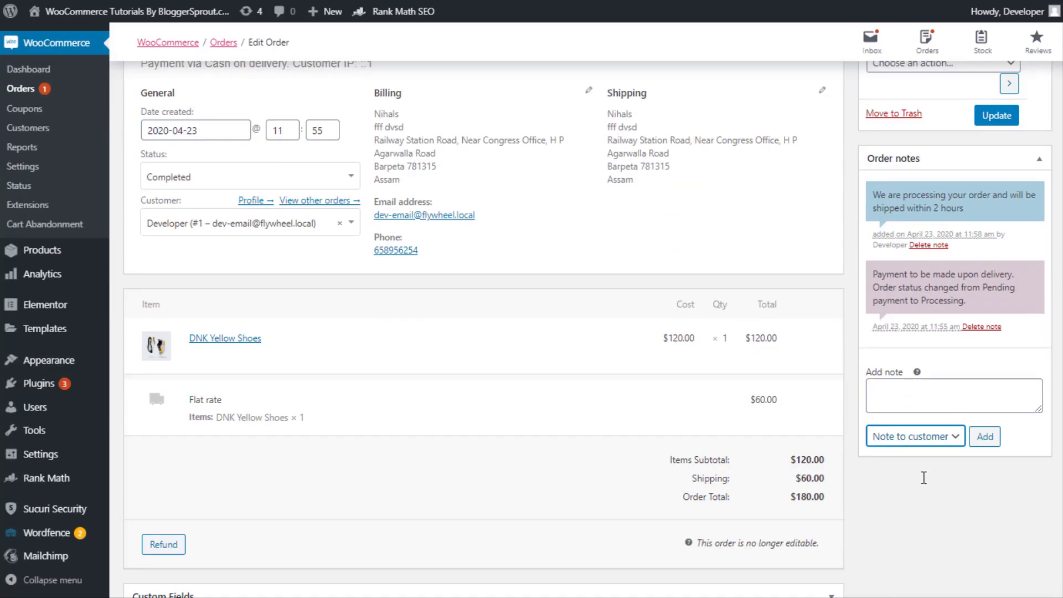
pyautogui.click(908, 438)
pyautogui.click(902, 465)
# Add a customer note saying the product has shipped and been marked completed, with its UPS tracking code
pyautogui.click(913, 390)
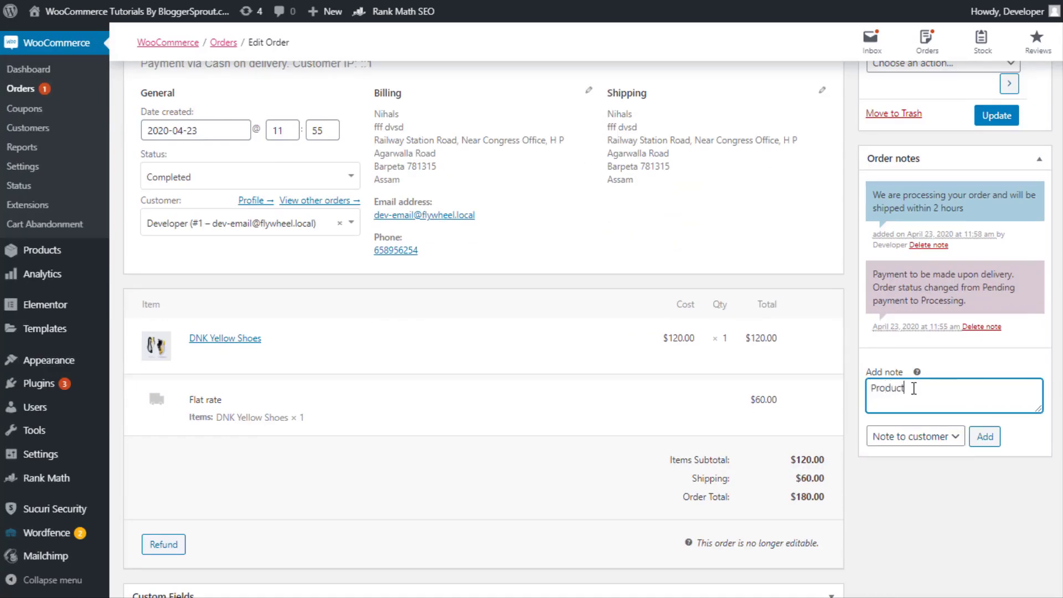
pyautogui.write('Product has been shipped and Marked completed . Sh')
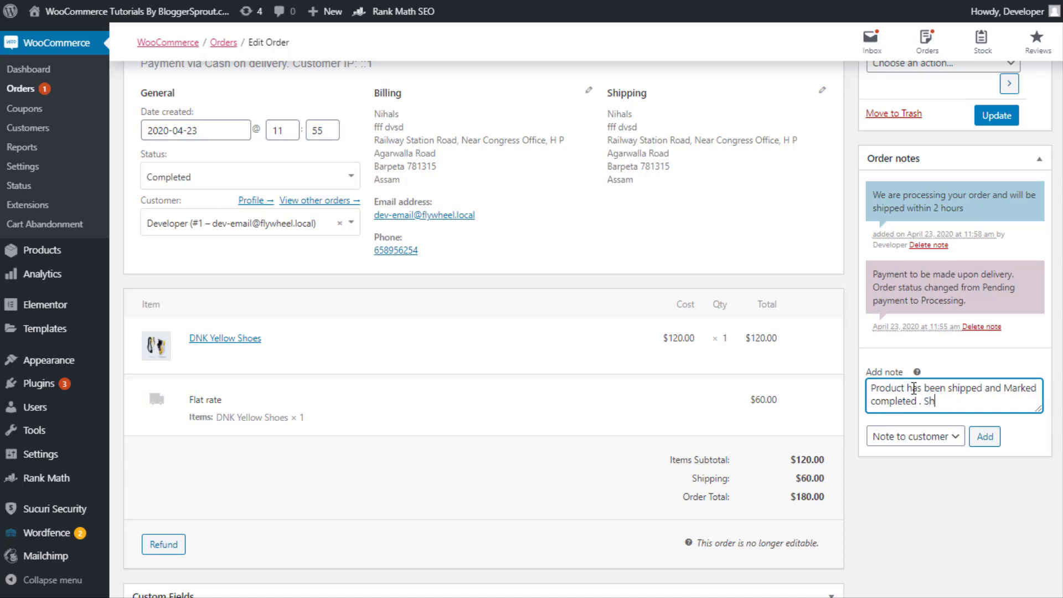
pyautogui.write('ipping tracking code')
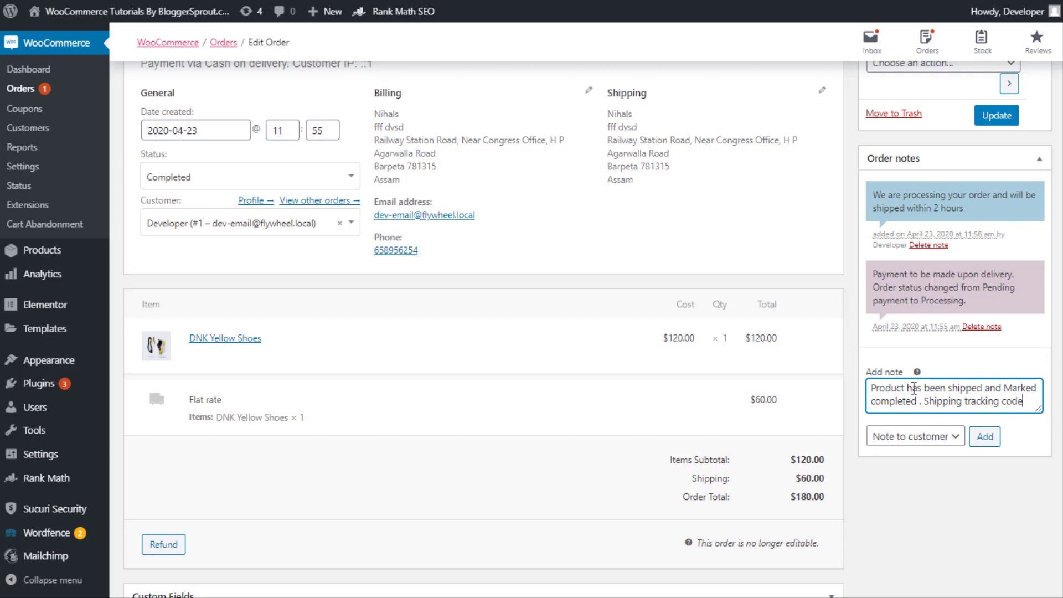
pyautogui.write(': UPS')
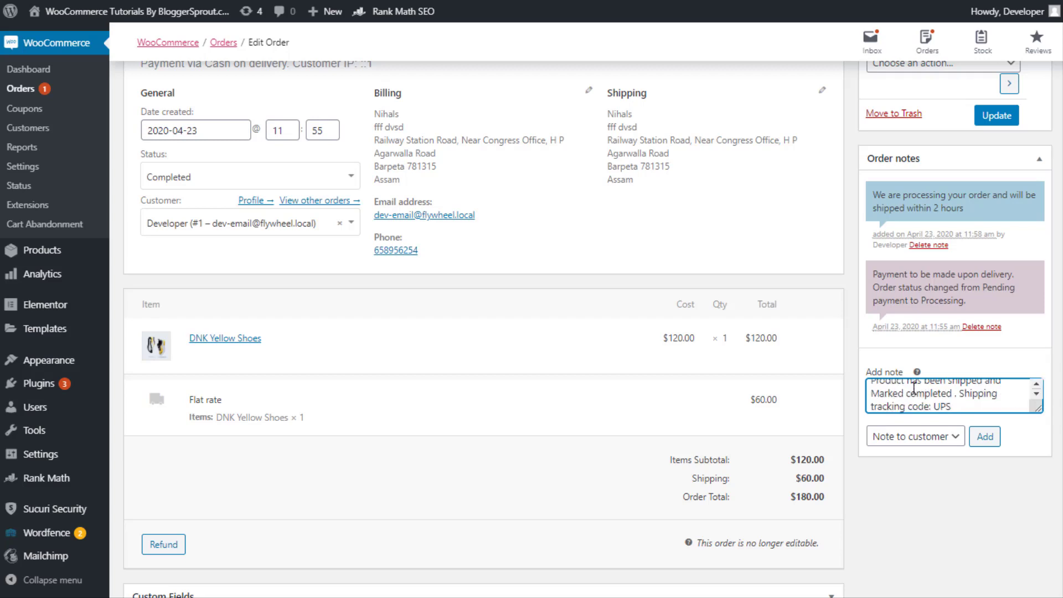
pyautogui.write('-2548576')
pyautogui.click(989, 431)
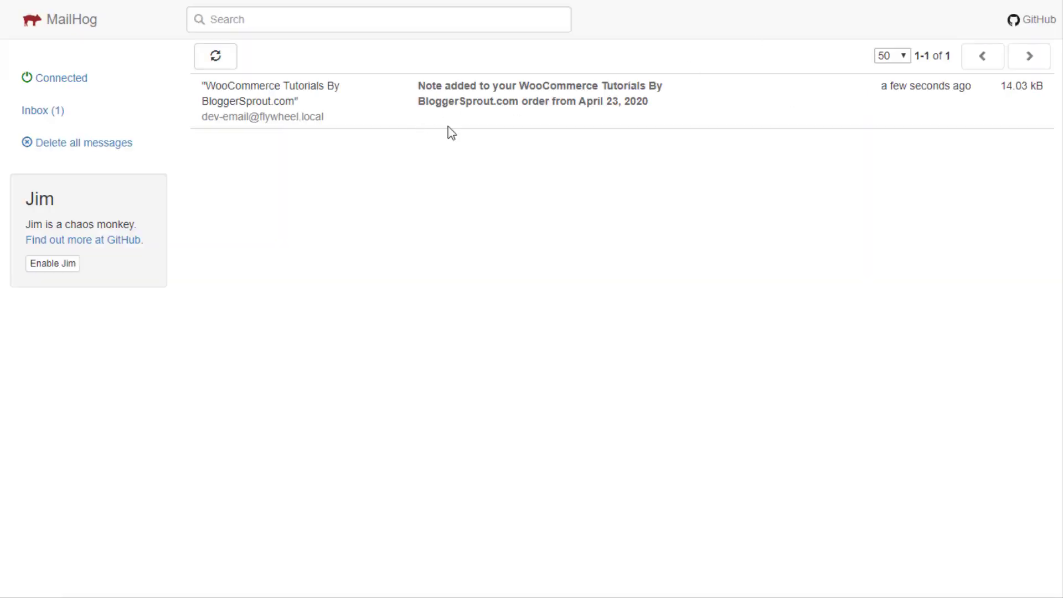
# Open the shipping-note email in MailHog and highlight its UPS tracking code
pyautogui.click(447, 127)
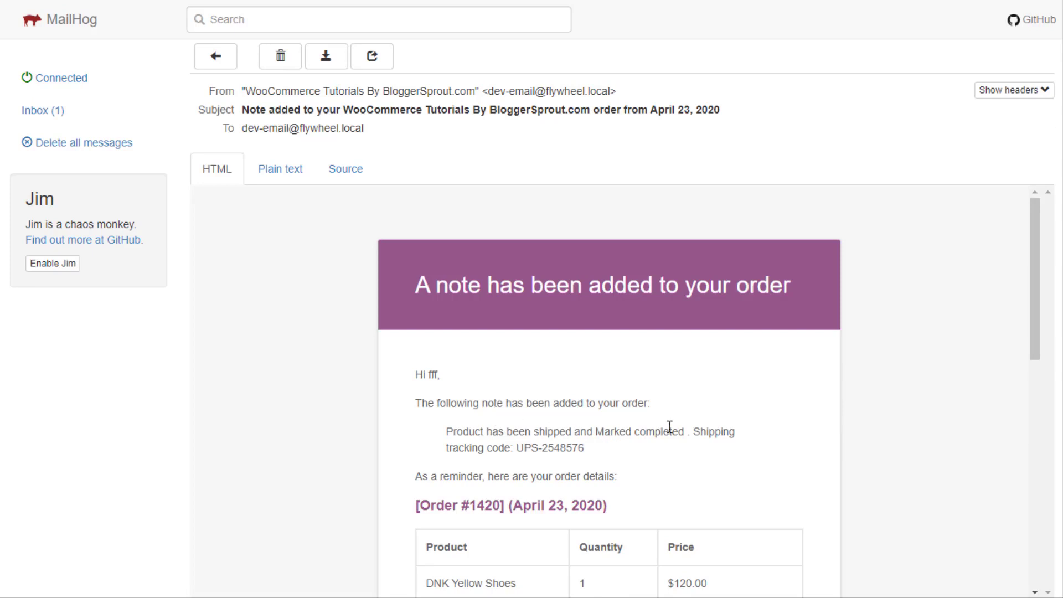
pyautogui.scroll(-1, 511, 453)
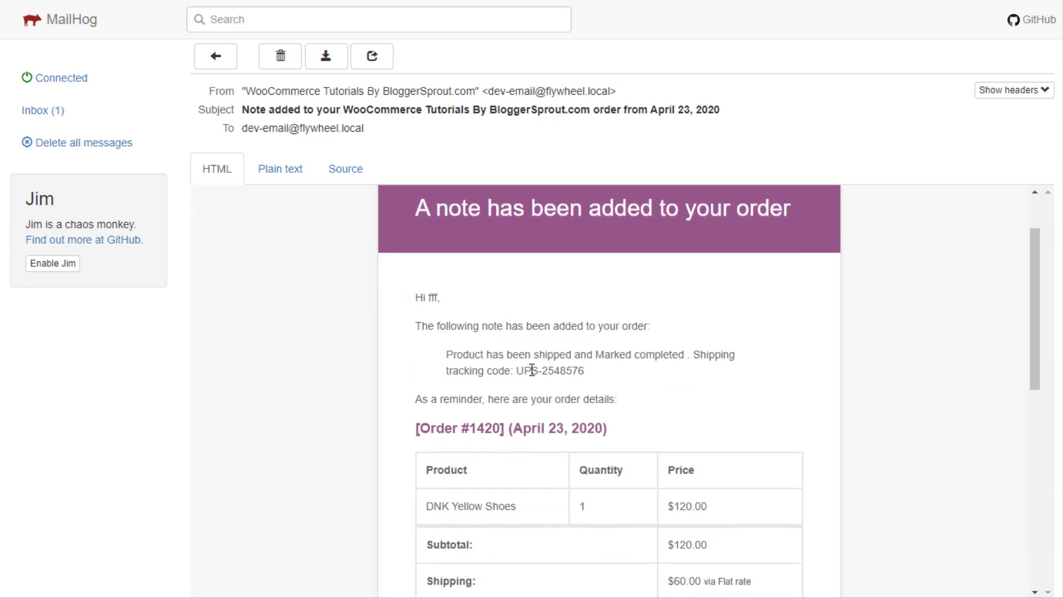
pyautogui.moveTo(518, 374); pyautogui.dragTo(601, 381)
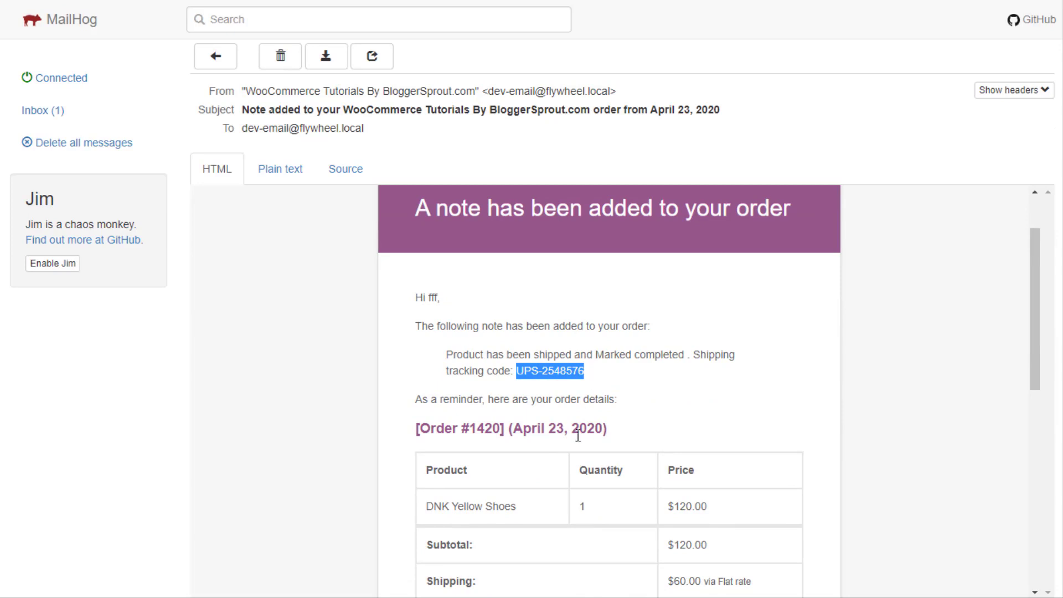
pyautogui.scroll(-4, 574, 440)
pyautogui.scroll(5, 574, 440)
pyautogui.scroll(-3, 594, 230)
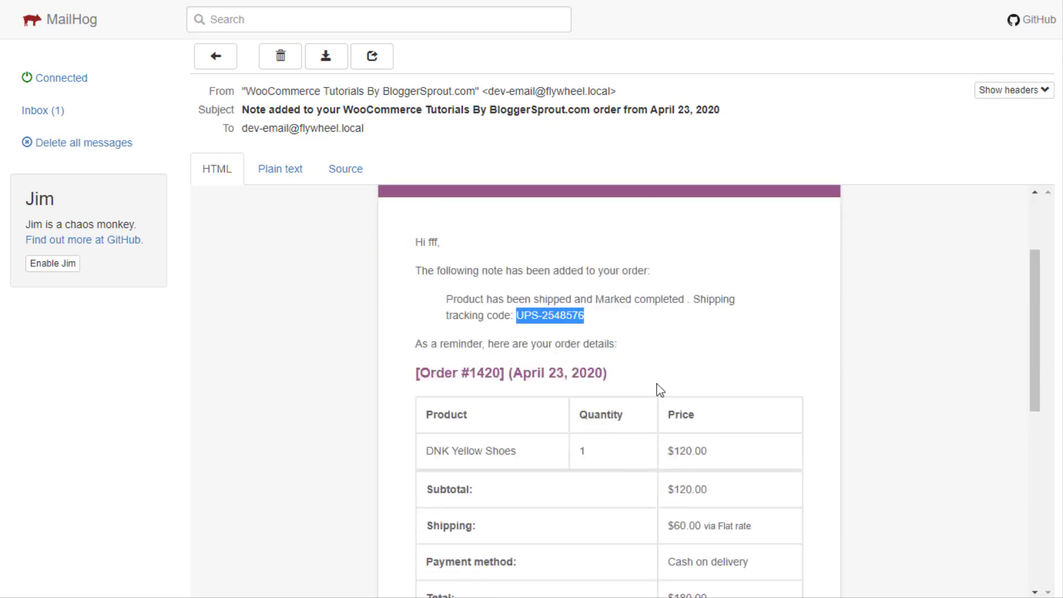
pyautogui.click(443, 317)
pyautogui.scroll(-4, 642, 499)
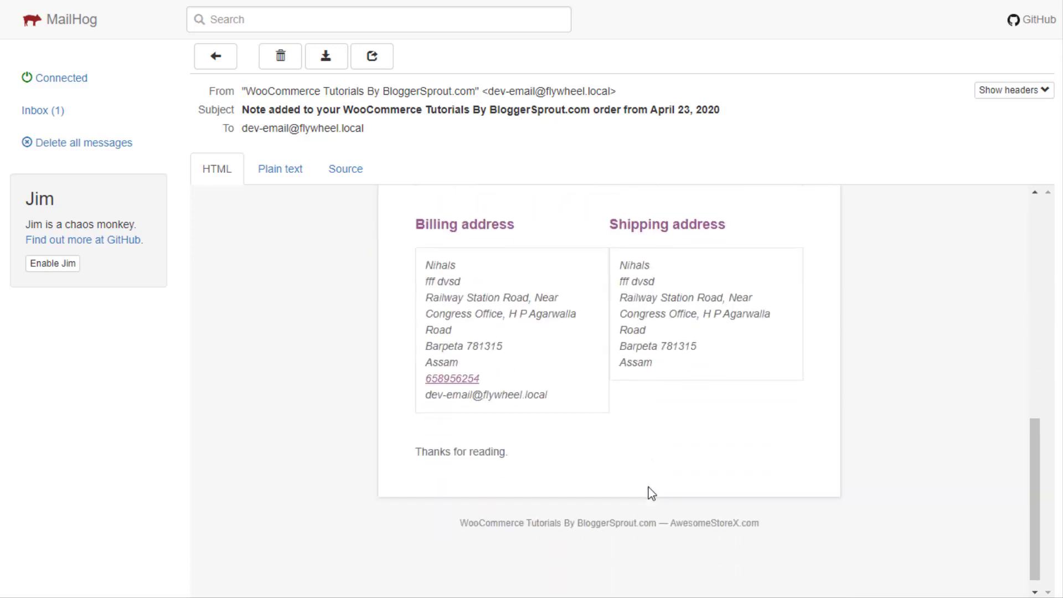
pyautogui.scroll(5, 622, 483)
pyautogui.scroll(-3, 619, 485)
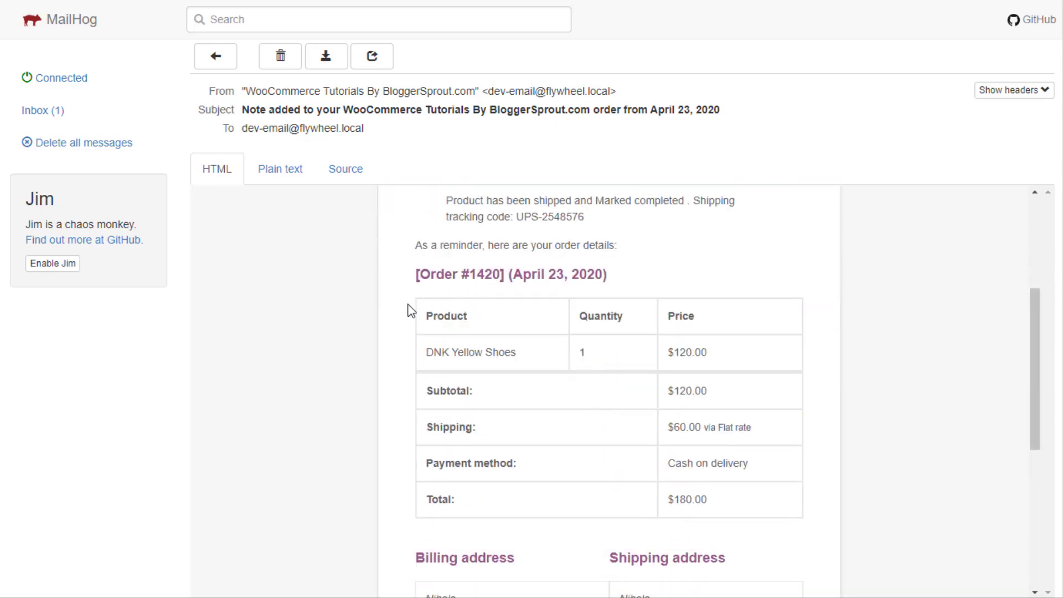
# Highlight the order details table and the tracking code in the email
pyautogui.moveTo(412, 308); pyautogui.dragTo(730, 515)
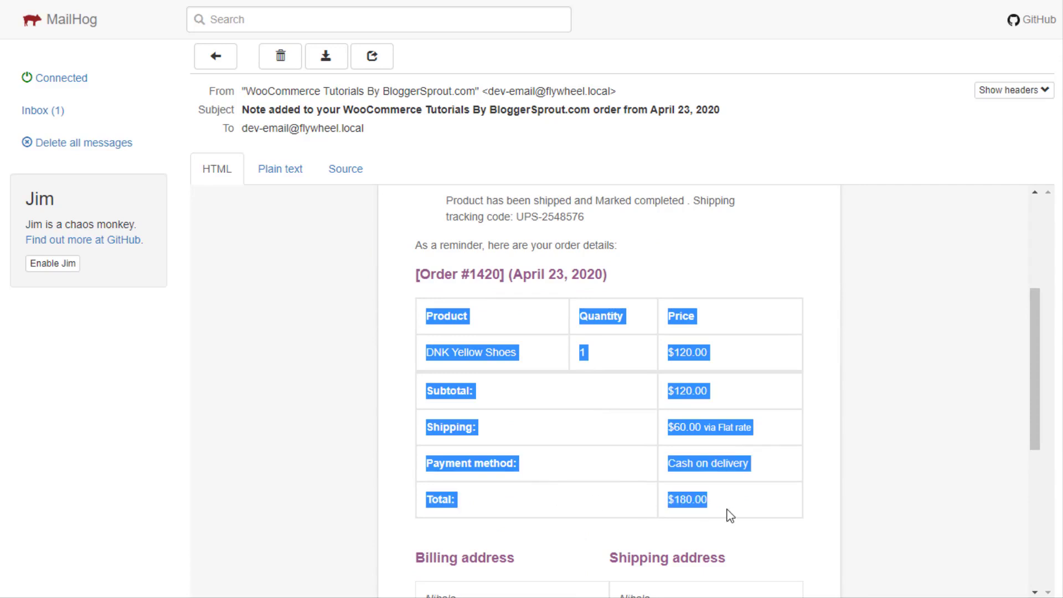
pyautogui.doubleClick(523, 218)
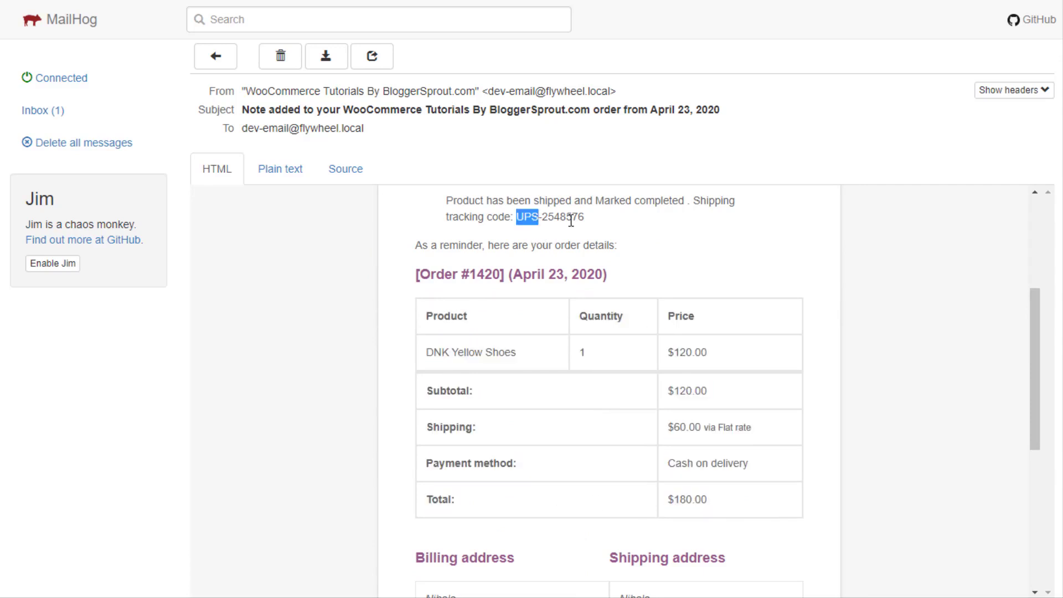
pyautogui.moveTo(571, 221); pyautogui.dragTo(591, 231)
pyautogui.scroll(-6, 550, 439)
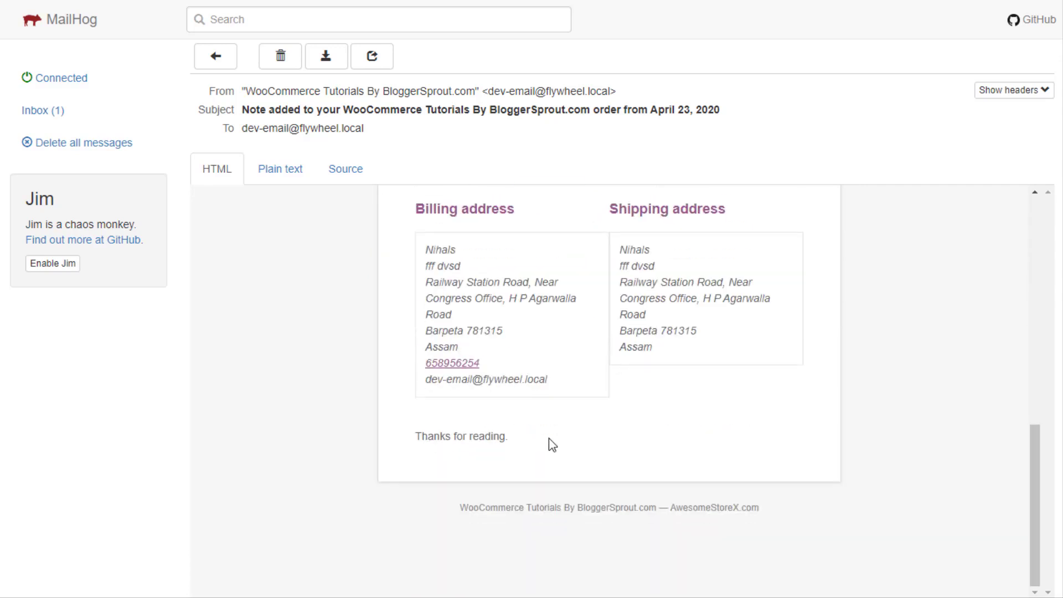
pyautogui.scroll(8, 549, 439)
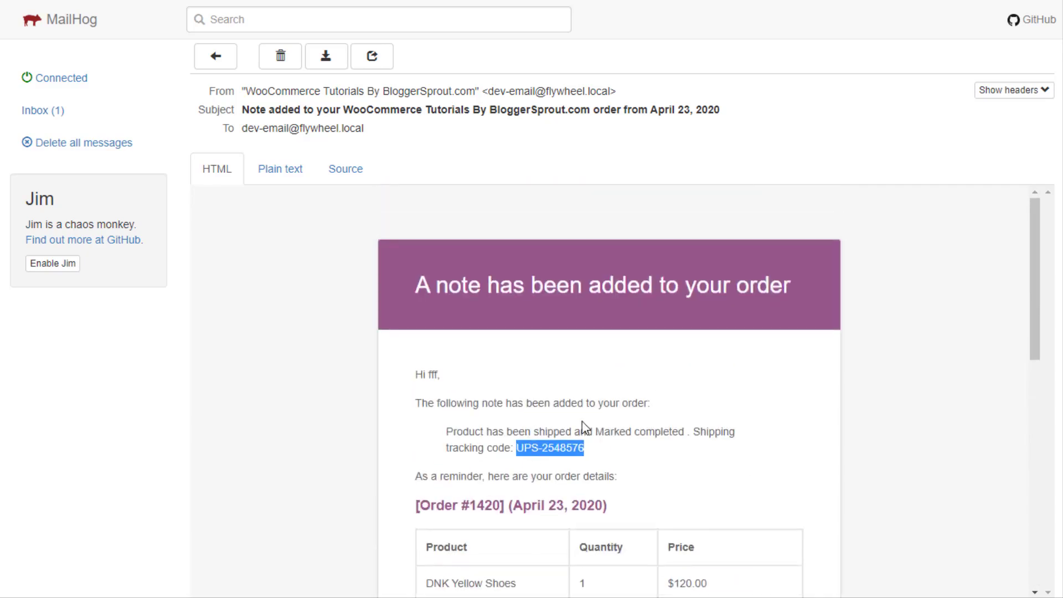
pyautogui.scroll(-4, 584, 427)
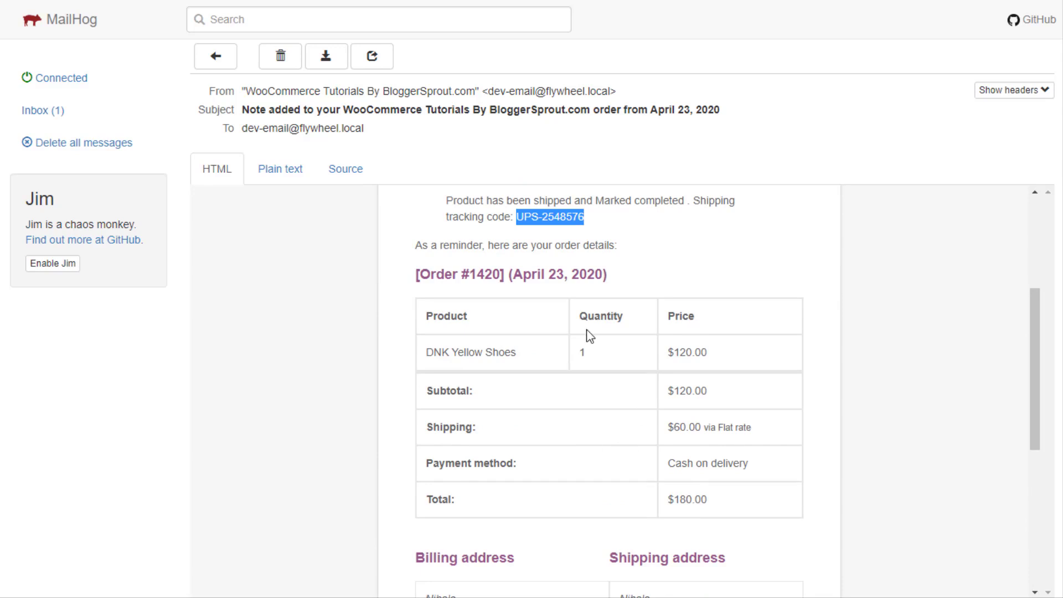
pyautogui.click(512, 229)
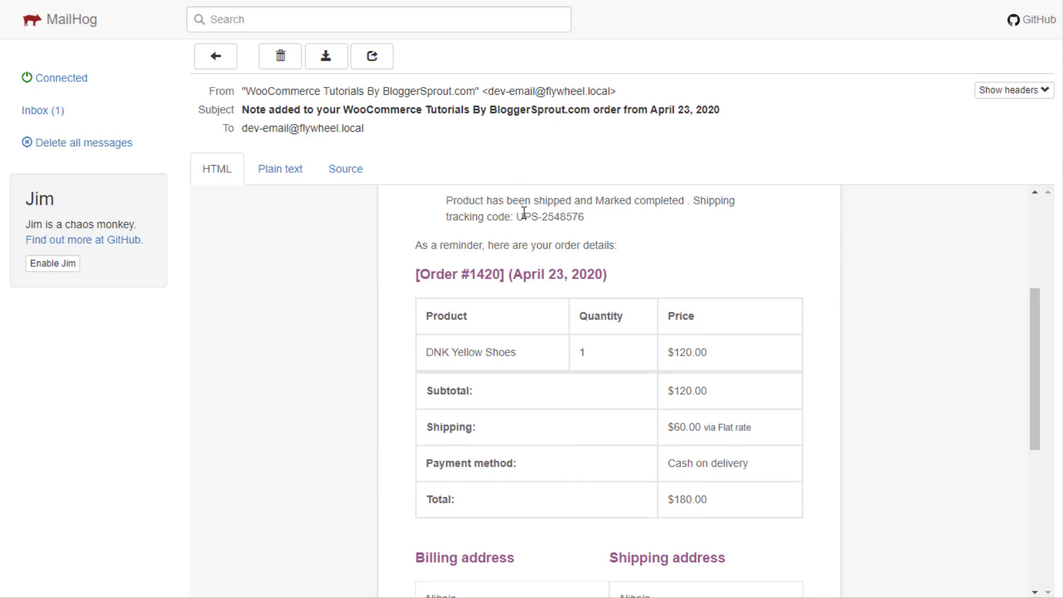
pyautogui.moveTo(520, 214); pyautogui.dragTo(584, 214)
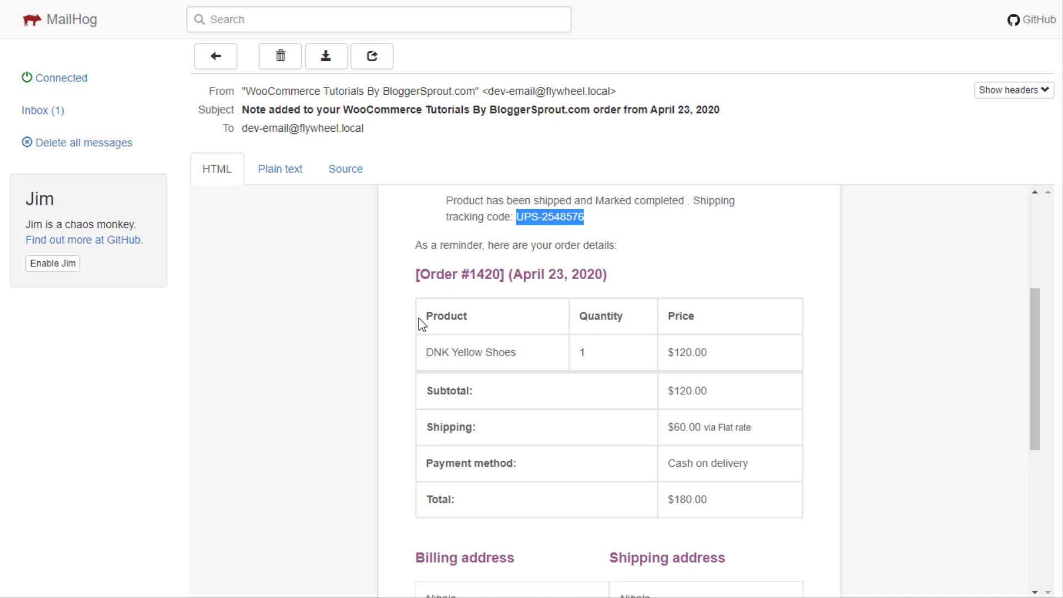
# Point out the order details table once more, then delete the email
pyautogui.moveTo(421, 318); pyautogui.dragTo(720, 517)
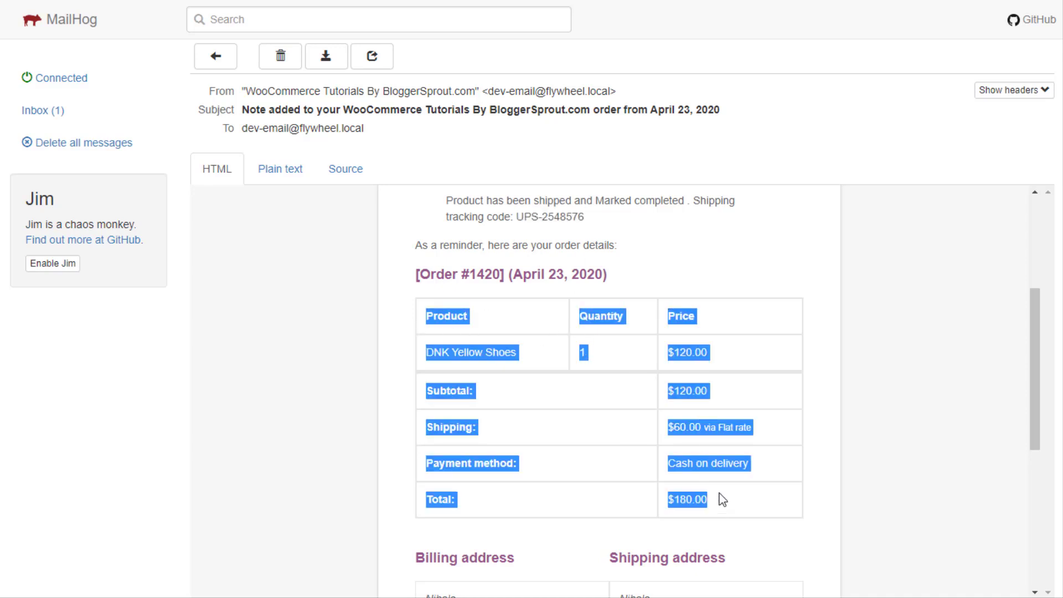
pyautogui.scroll(5, 520, 484)
pyautogui.click(271, 58)
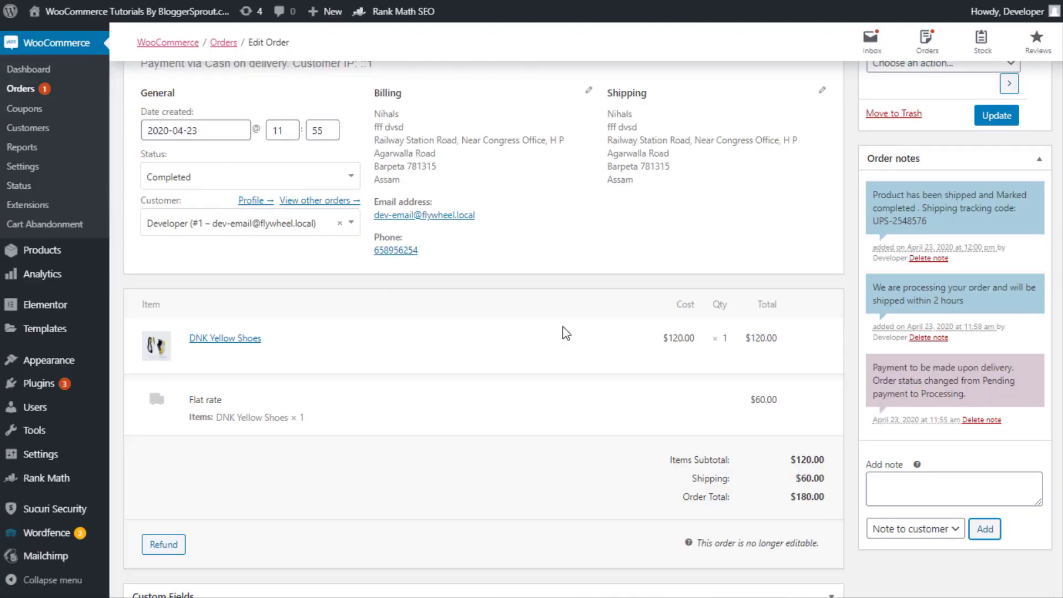
# Choose 'Email invoice / order details to customer' for order #1420, update it, and return to Orders
pyautogui.scroll(3, 563, 332)
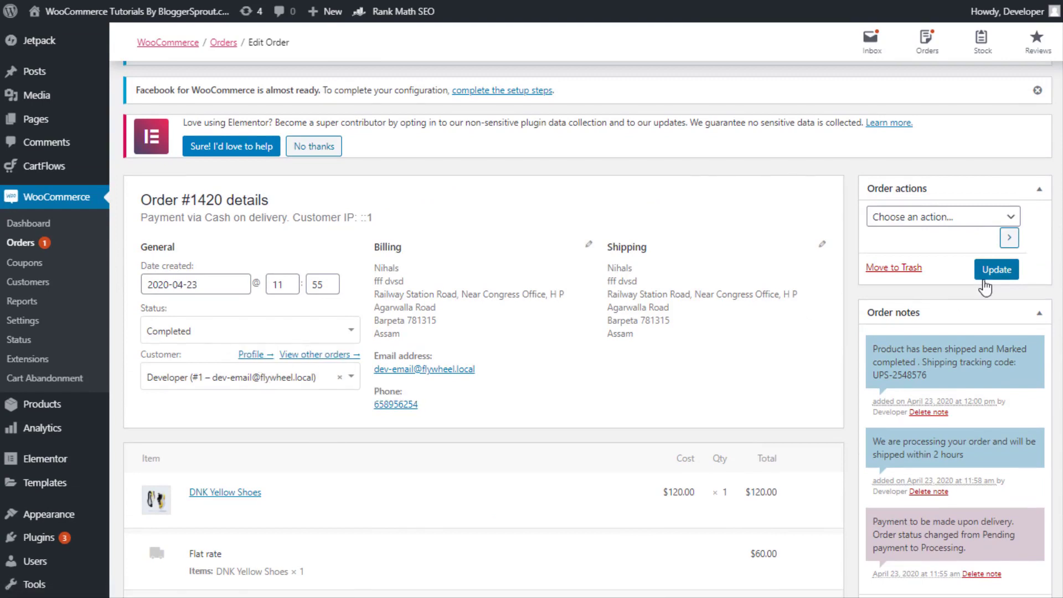
pyautogui.click(954, 220)
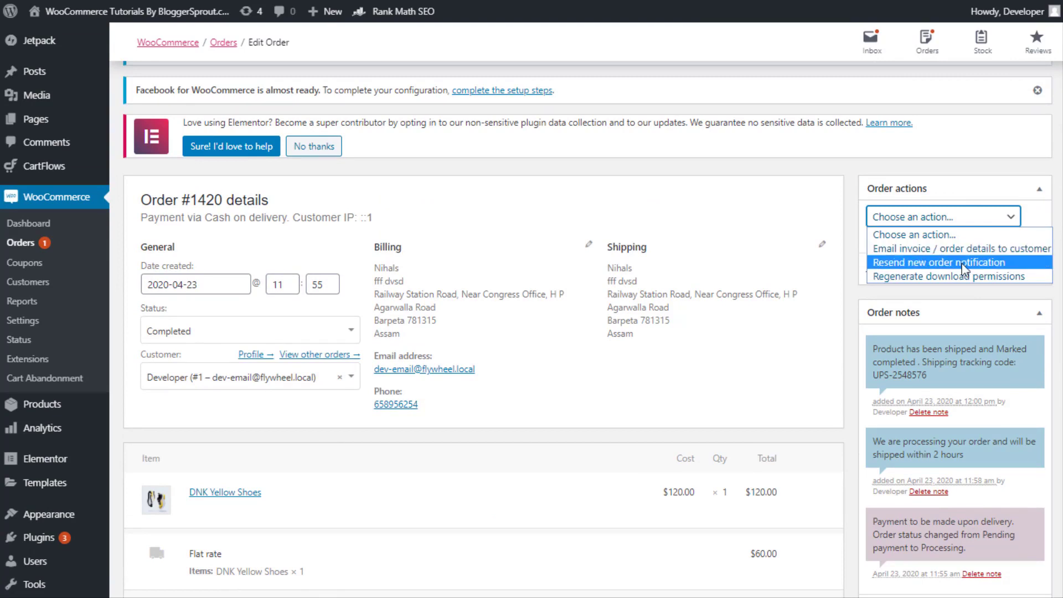
pyautogui.click(972, 249)
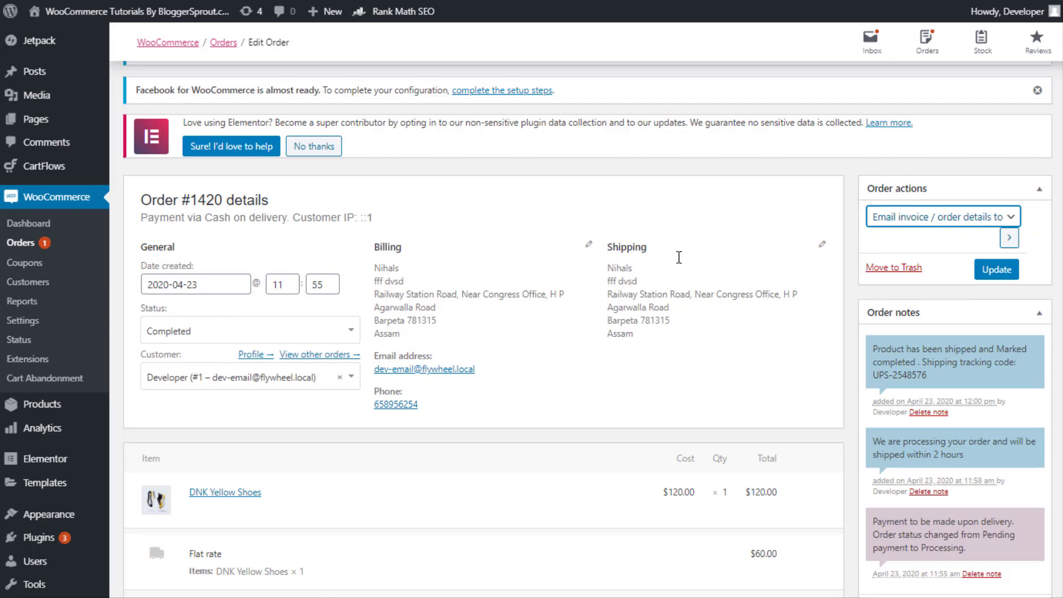
pyautogui.click(910, 225)
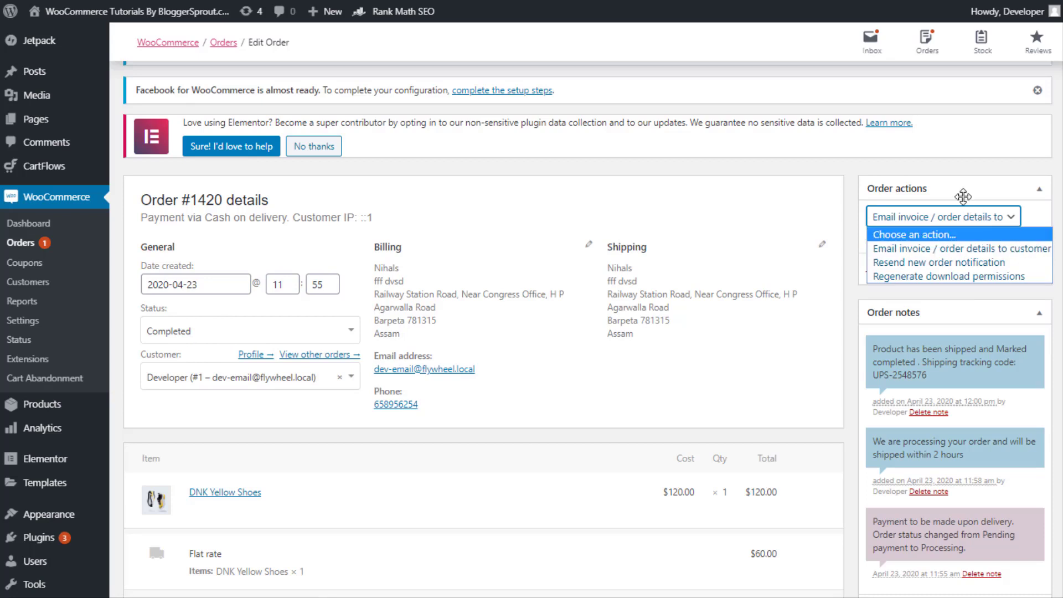
pyautogui.click(954, 179)
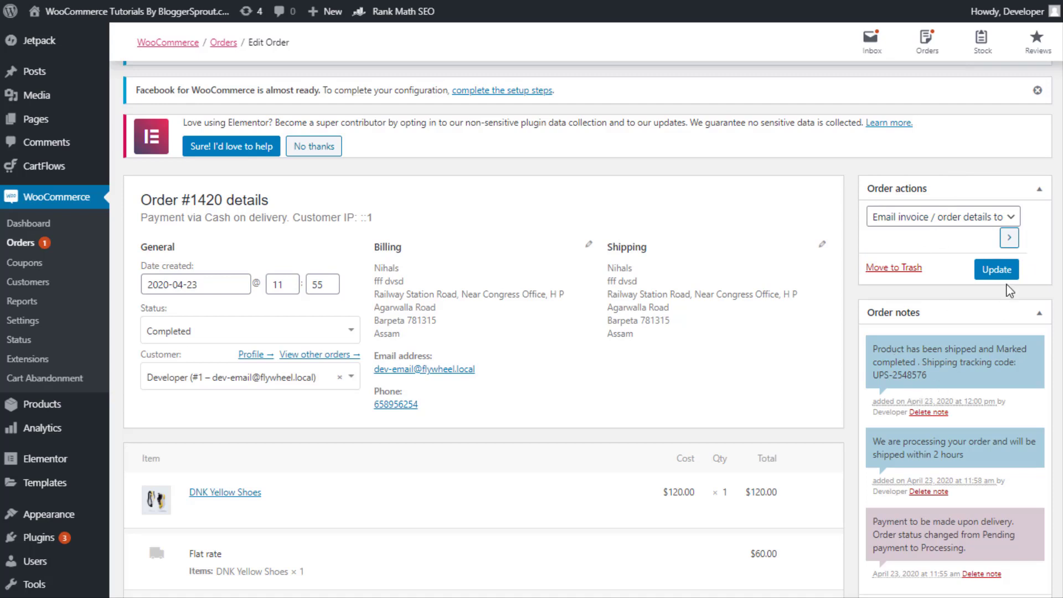
pyautogui.click(988, 277)
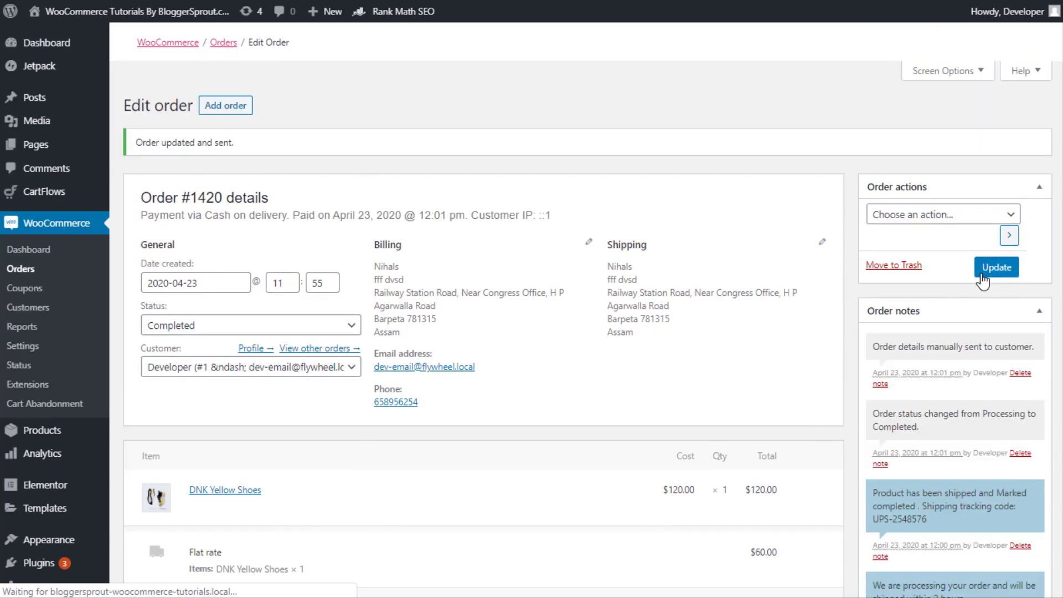
pyautogui.click(31, 269)
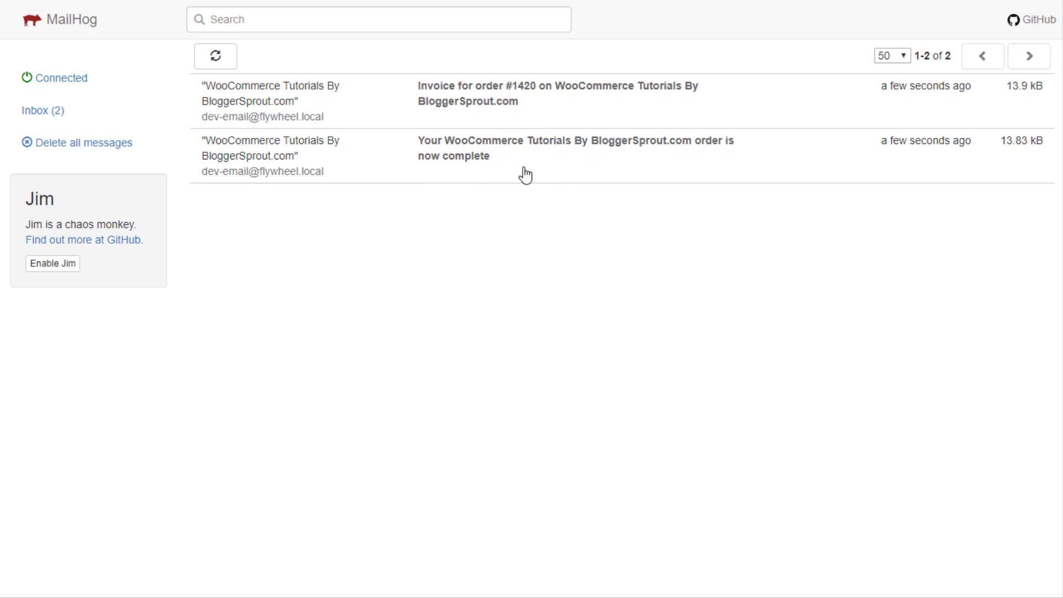
# Read the 'order is now complete' email, noting the cash-on-delivery line, then delete it
pyautogui.click(498, 172)
pyautogui.scroll(-1, 432, 346)
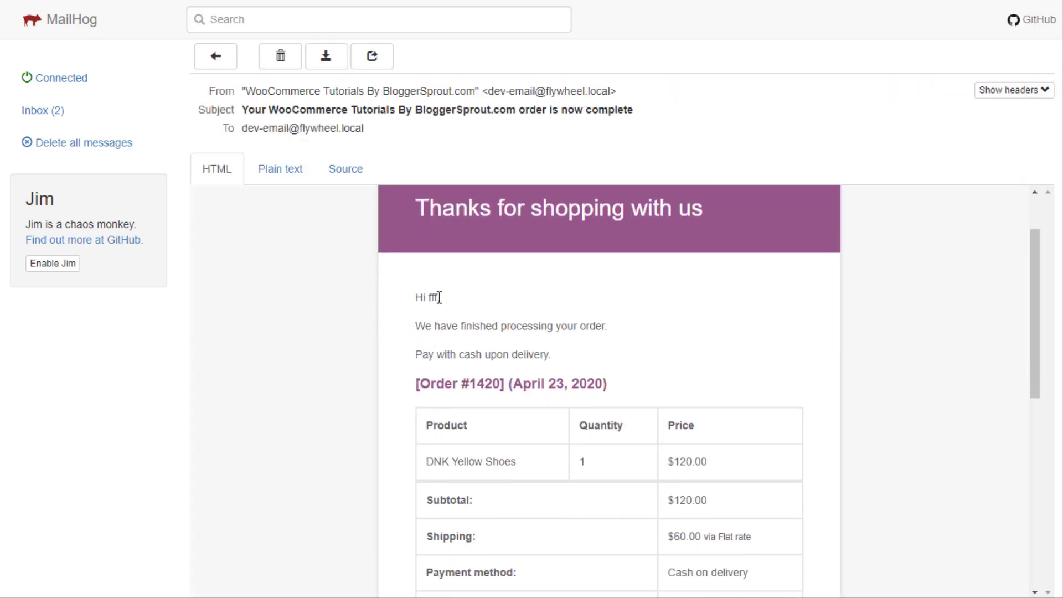
pyautogui.moveTo(414, 326); pyautogui.dragTo(620, 330)
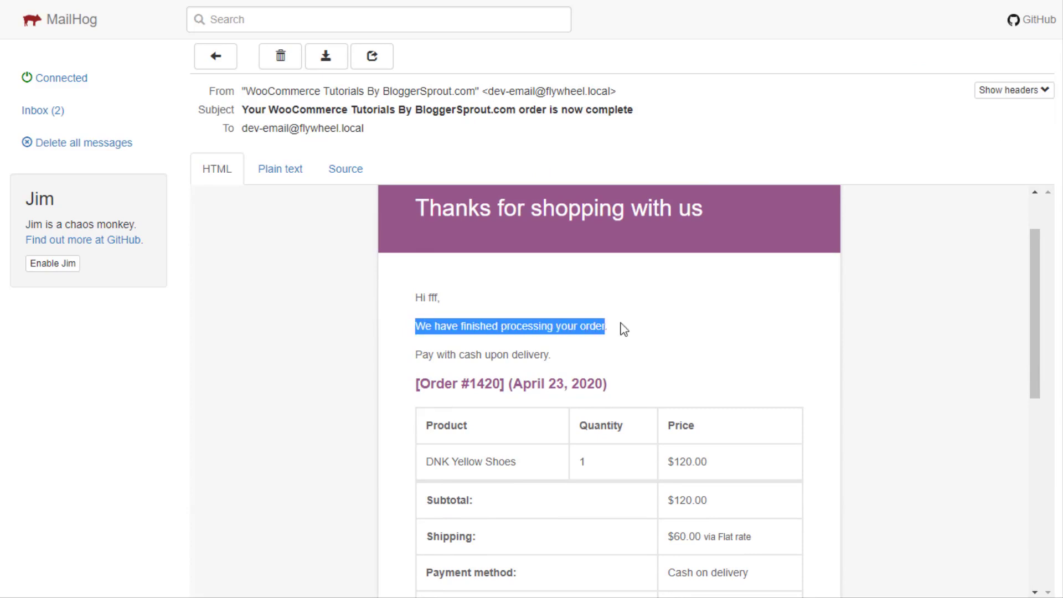
pyautogui.click(417, 363)
pyautogui.moveTo(416, 359); pyautogui.dragTo(633, 360)
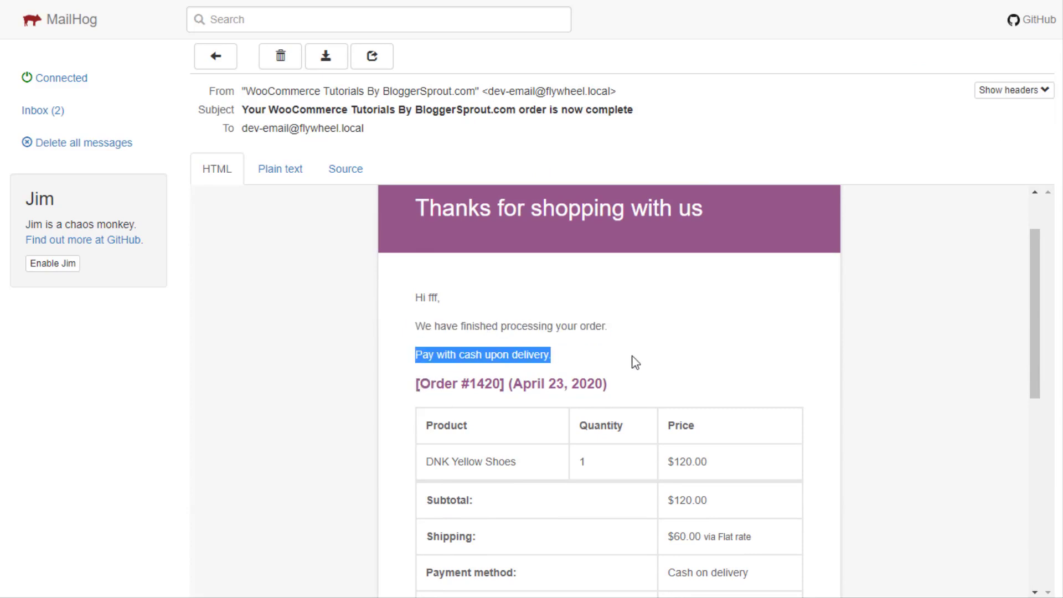
pyautogui.scroll(-10, 620, 372)
pyautogui.scroll(12, 589, 504)
pyautogui.scroll(-3, 613, 503)
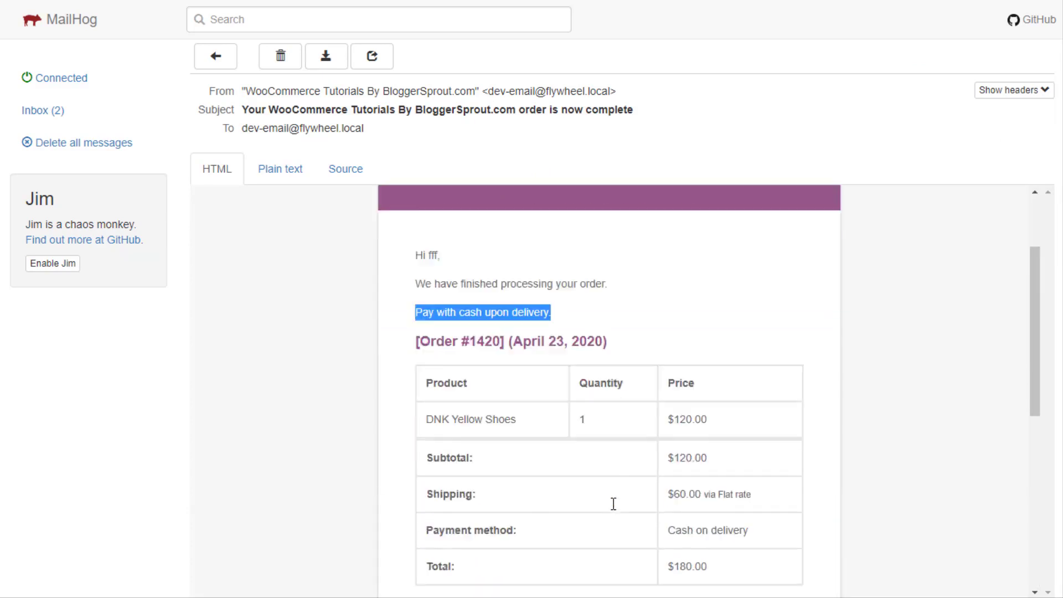
pyautogui.scroll(3, 613, 503)
pyautogui.scroll(-10, 576, 443)
pyautogui.scroll(10, 556, 367)
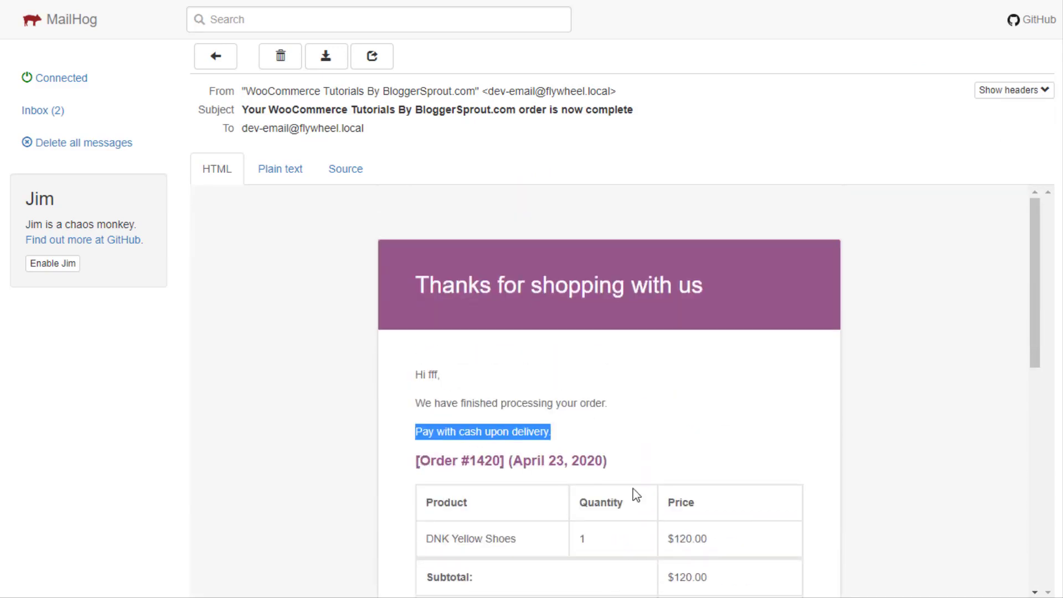
pyautogui.click(290, 63)
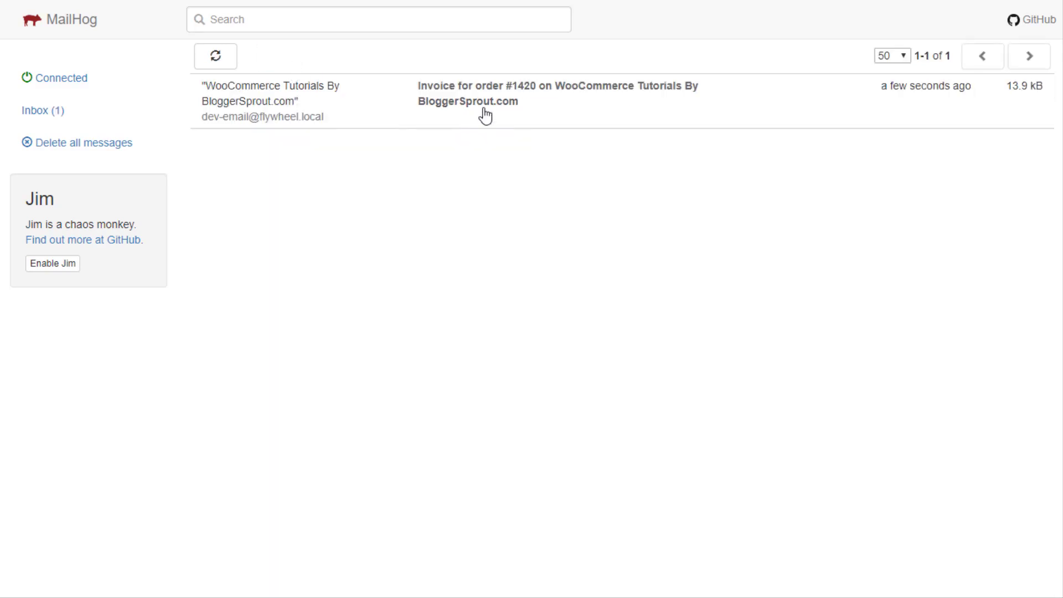
# Review the invoice for order #1420, pointing out its heading and order date, then delete it
pyautogui.click(481, 109)
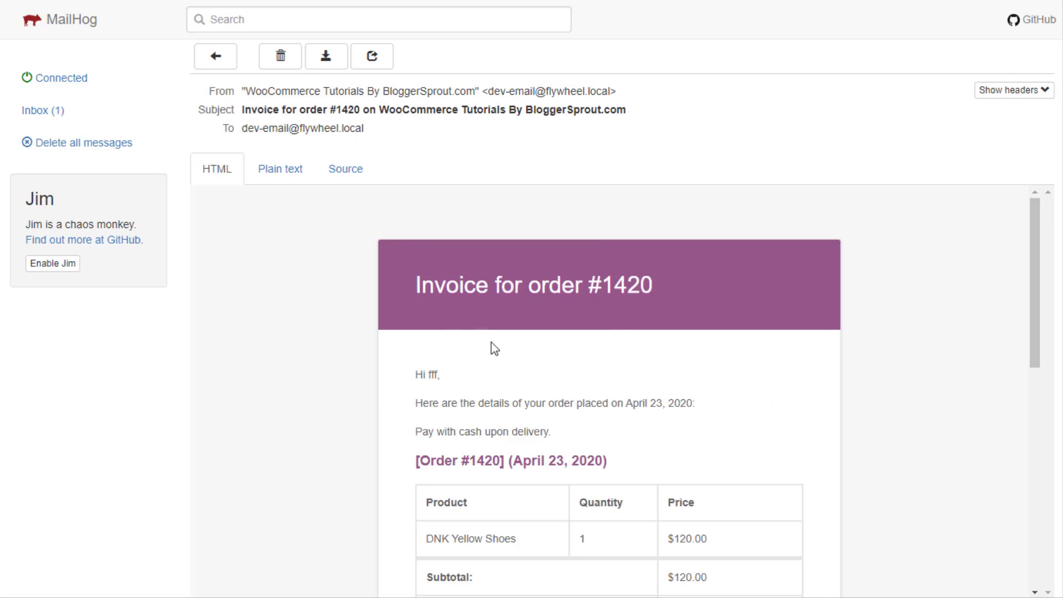
pyautogui.scroll(-4, 492, 349)
pyautogui.scroll(2, 321, 199)
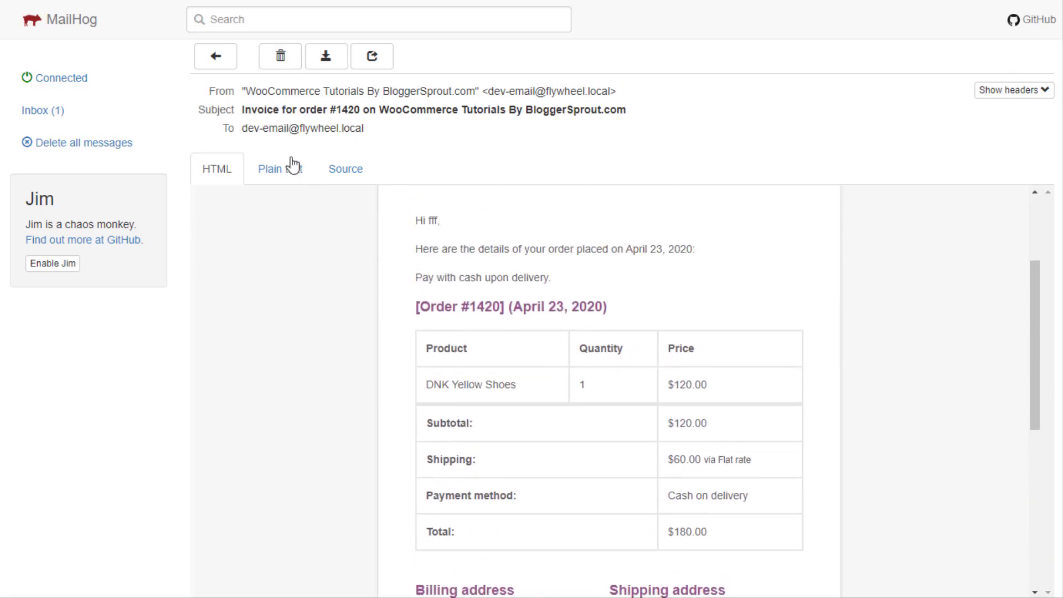
pyautogui.moveTo(293, 109); pyautogui.dragTo(497, 110)
pyautogui.scroll(-5, 580, 427)
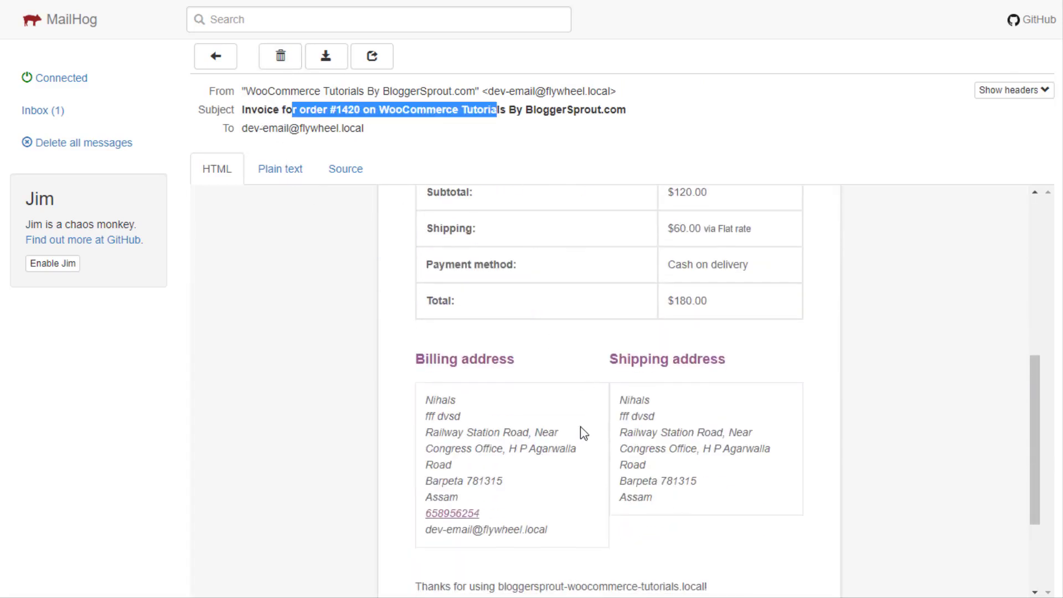
pyautogui.scroll(7, 551, 460)
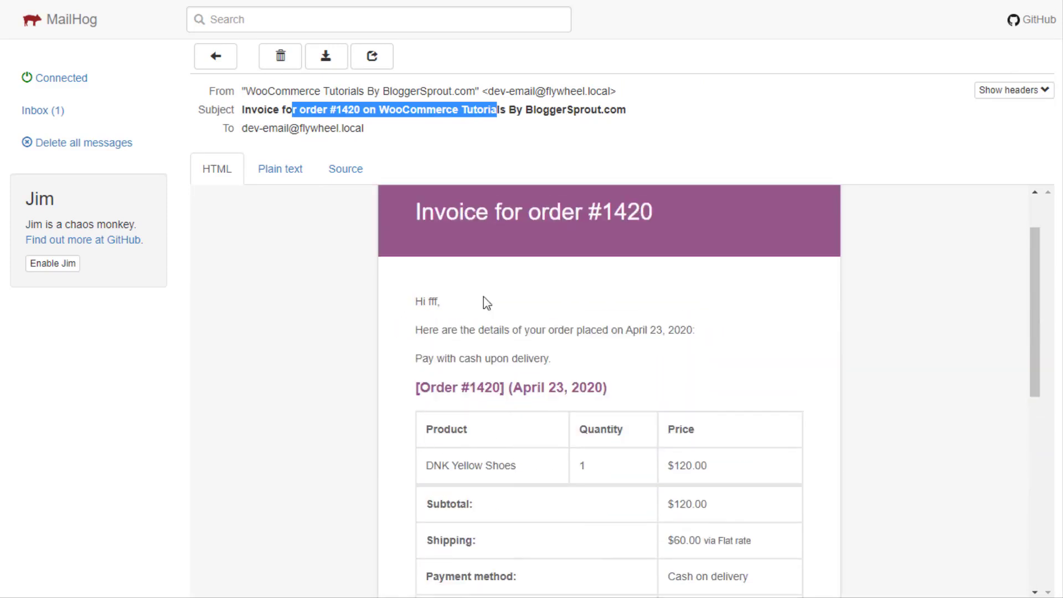
pyautogui.moveTo(433, 330); pyautogui.dragTo(676, 328)
pyautogui.moveTo(458, 358); pyautogui.dragTo(569, 359)
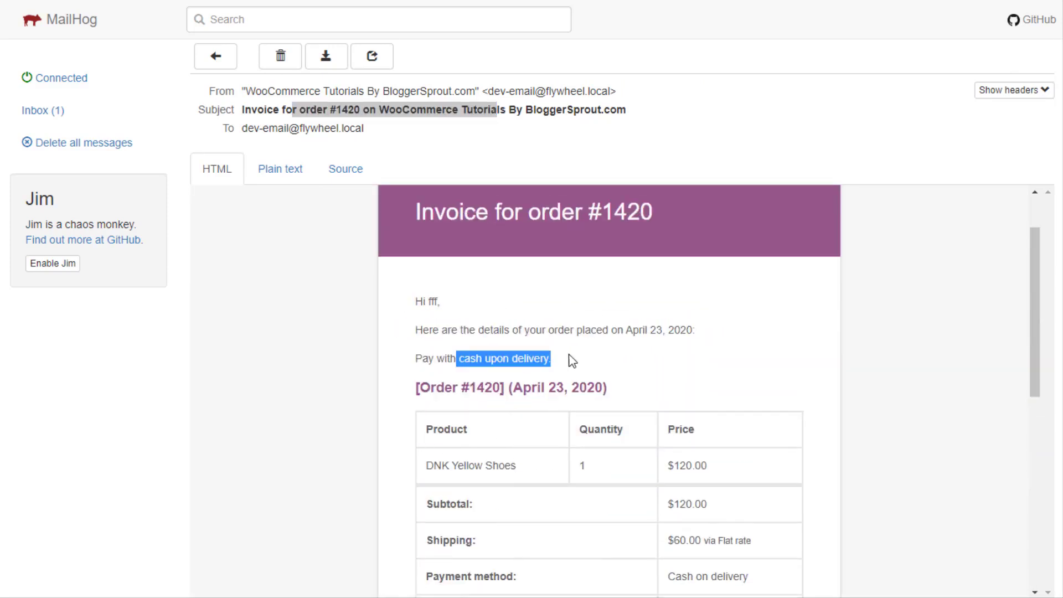
pyautogui.scroll(2, 492, 353)
pyautogui.moveTo(418, 285); pyautogui.dragTo(673, 285)
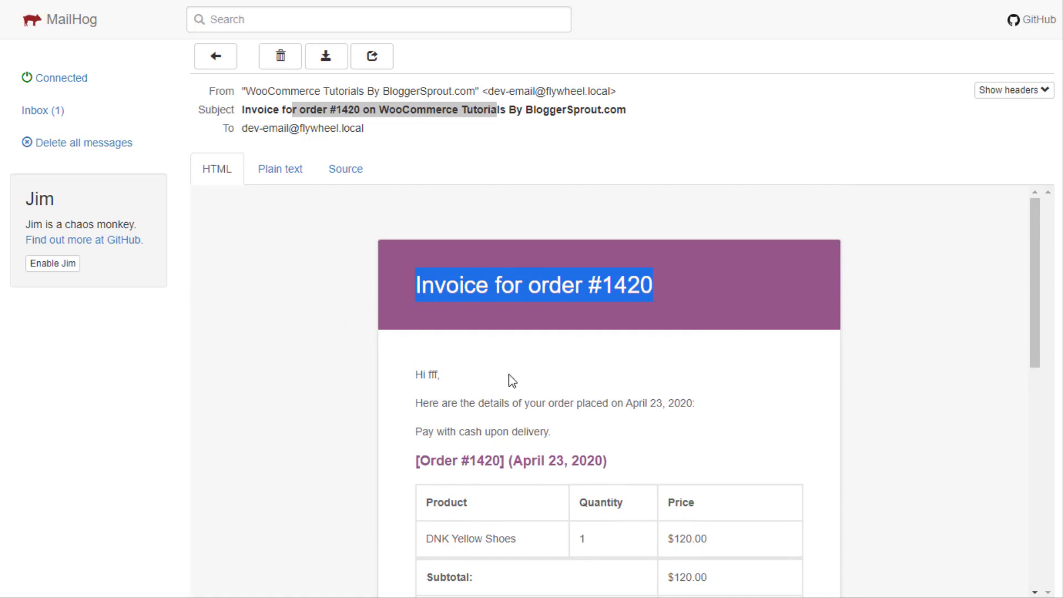
pyautogui.click(470, 320)
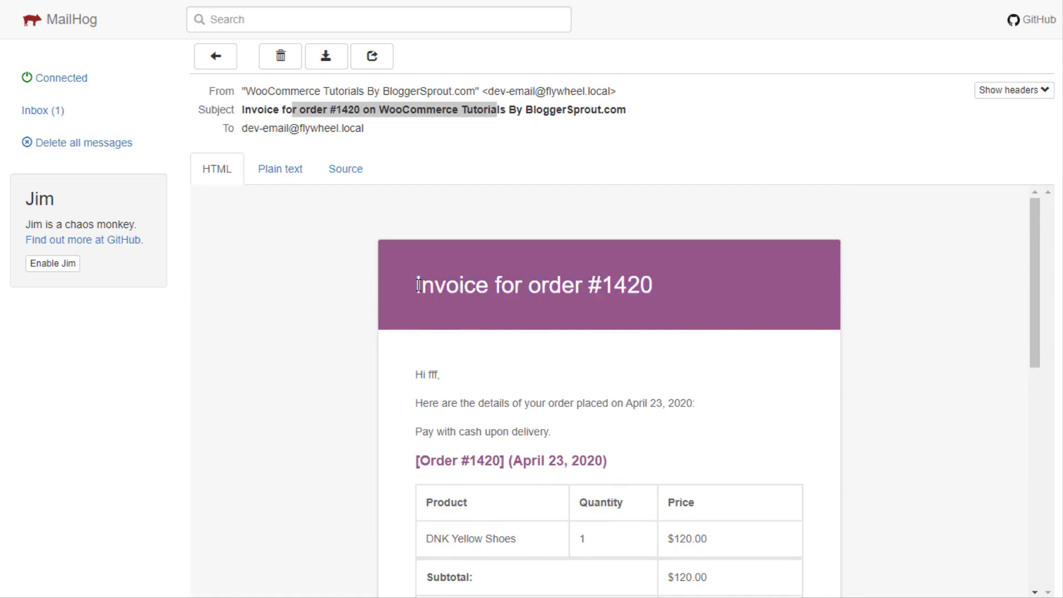
pyautogui.moveTo(418, 285); pyautogui.dragTo(487, 285)
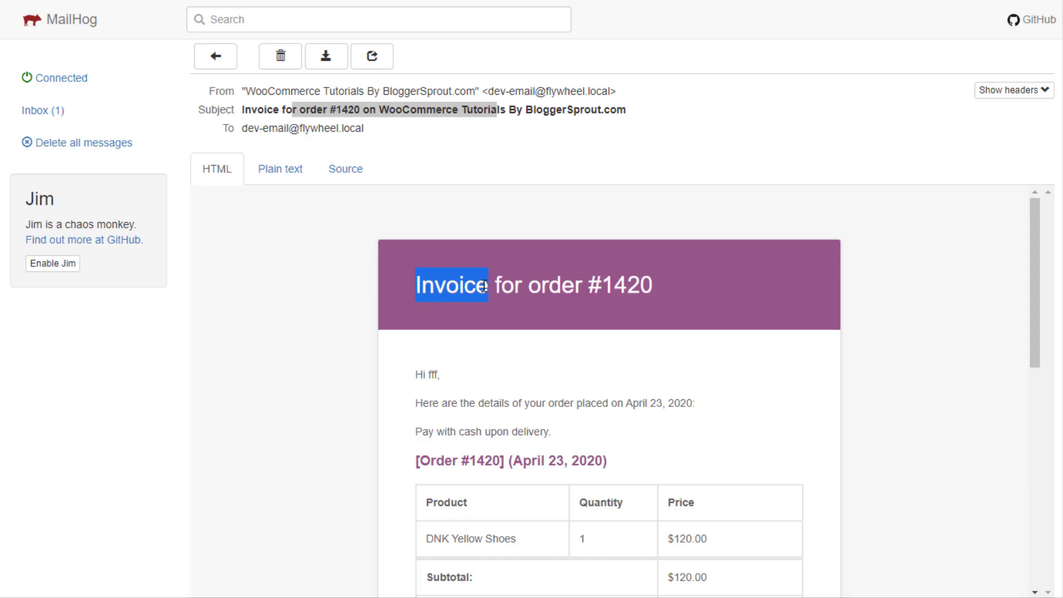
pyautogui.click(458, 422)
pyautogui.moveTo(413, 297); pyautogui.dragTo(658, 278)
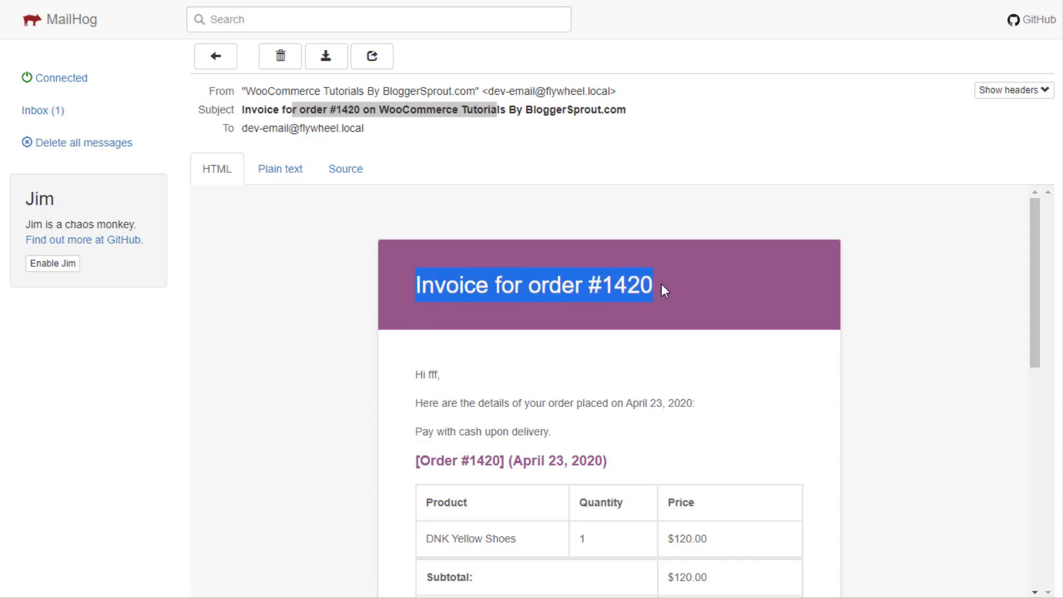
pyautogui.click(280, 55)
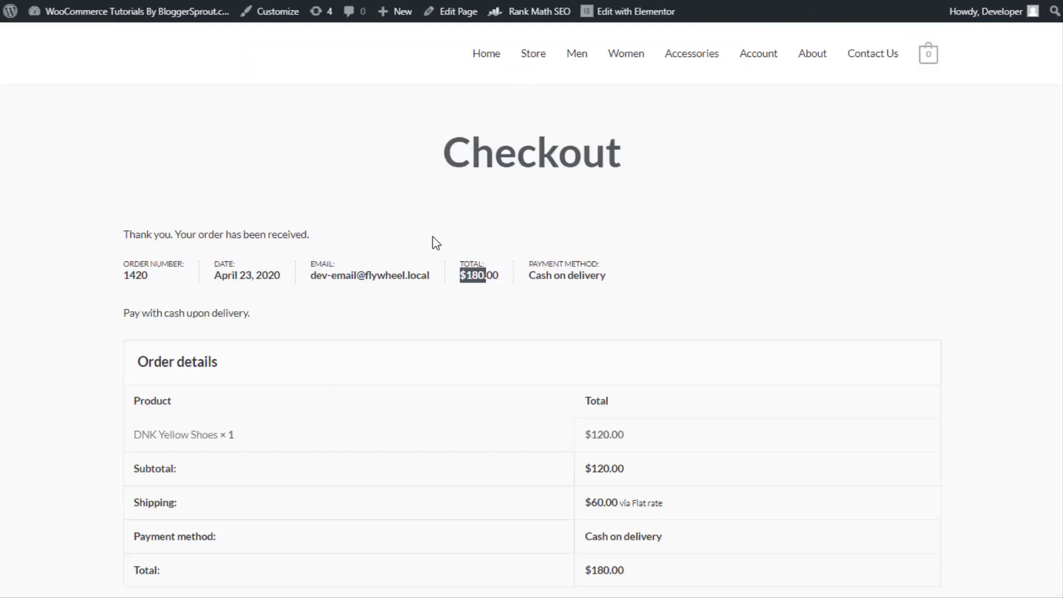
# Open the Light Brown Purse from the store home page and add it to the cart
pyautogui.scroll(-9, 446, 258)
pyautogui.scroll(9, 446, 258)
pyautogui.click(483, 66)
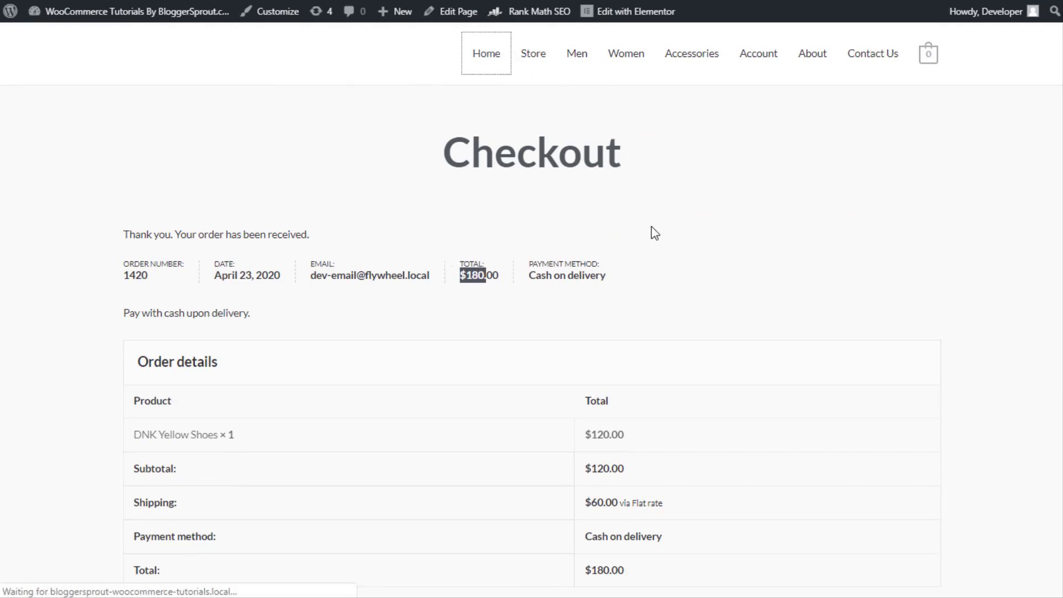
pyautogui.scroll(-15, 802, 280)
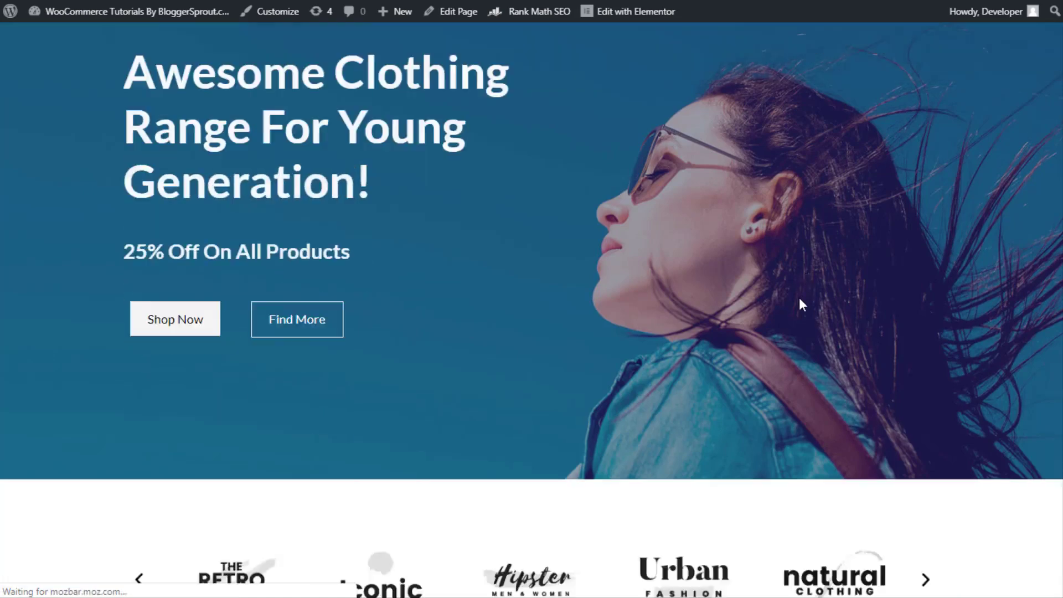
pyautogui.scroll(-5, 803, 302)
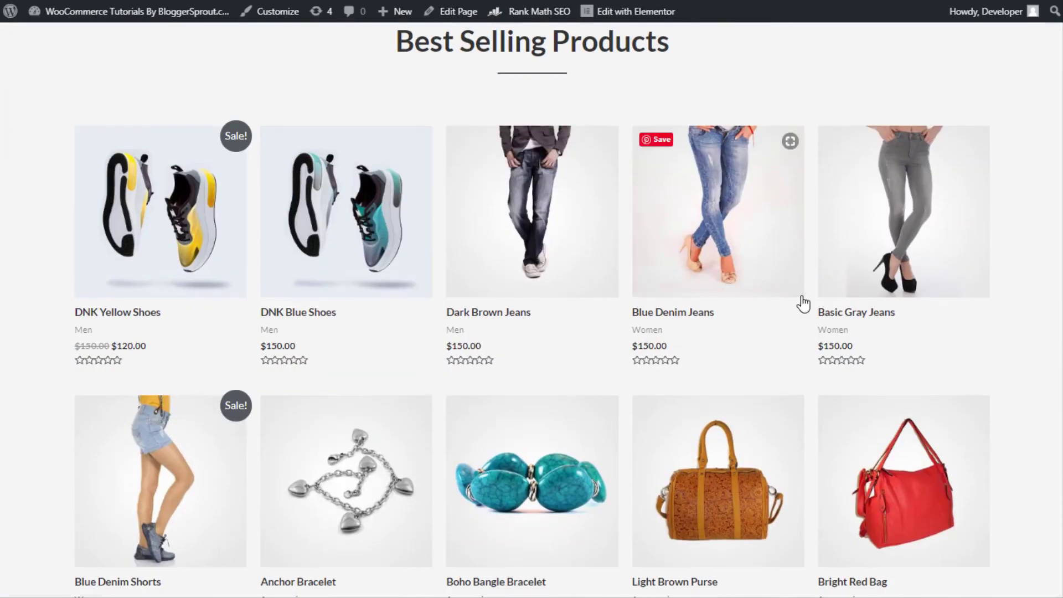
pyautogui.scroll(-2, 803, 302)
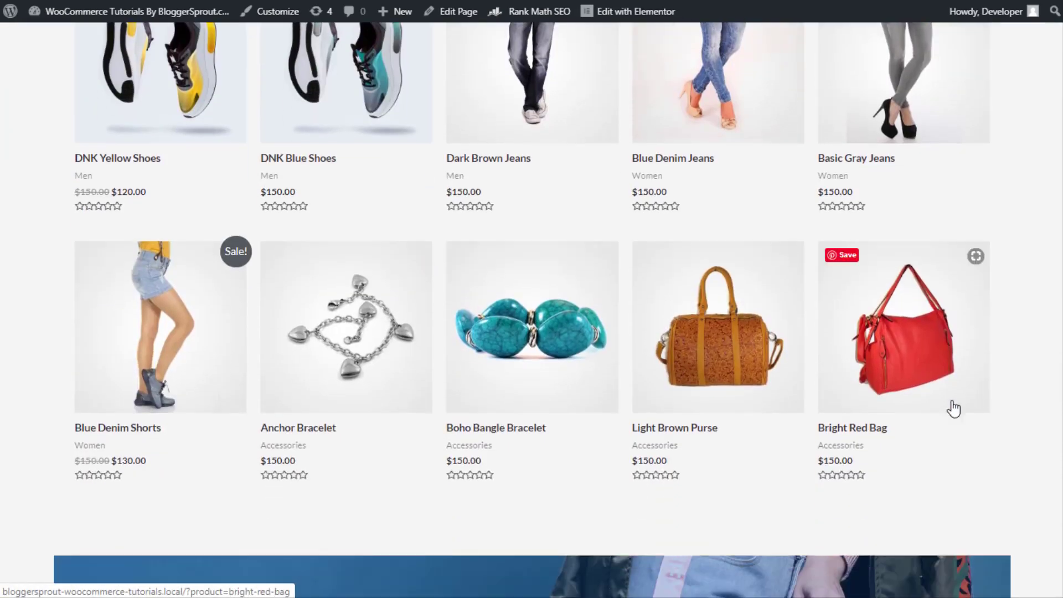
pyautogui.click(717, 359)
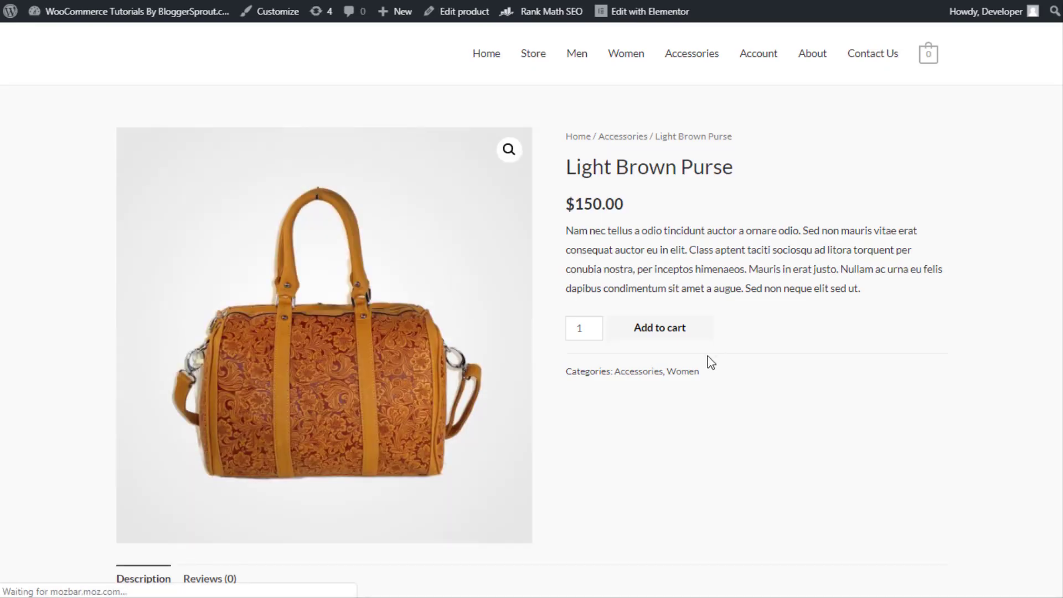
pyautogui.click(647, 340)
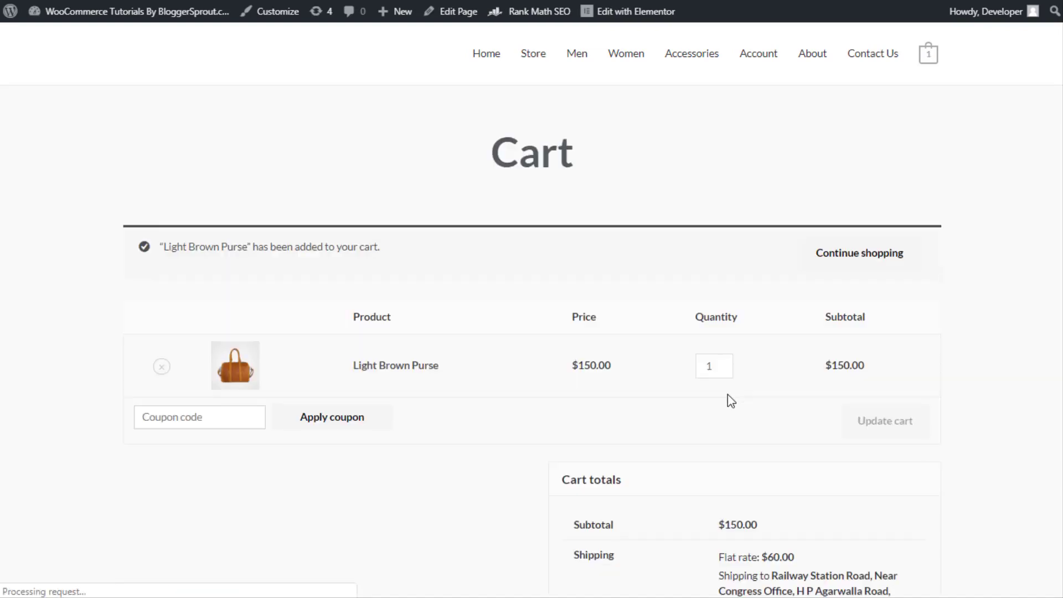
# Proceed to checkout and change the billing first and last name
pyautogui.scroll(-5, 348, 403)
pyautogui.scroll(-4, 348, 403)
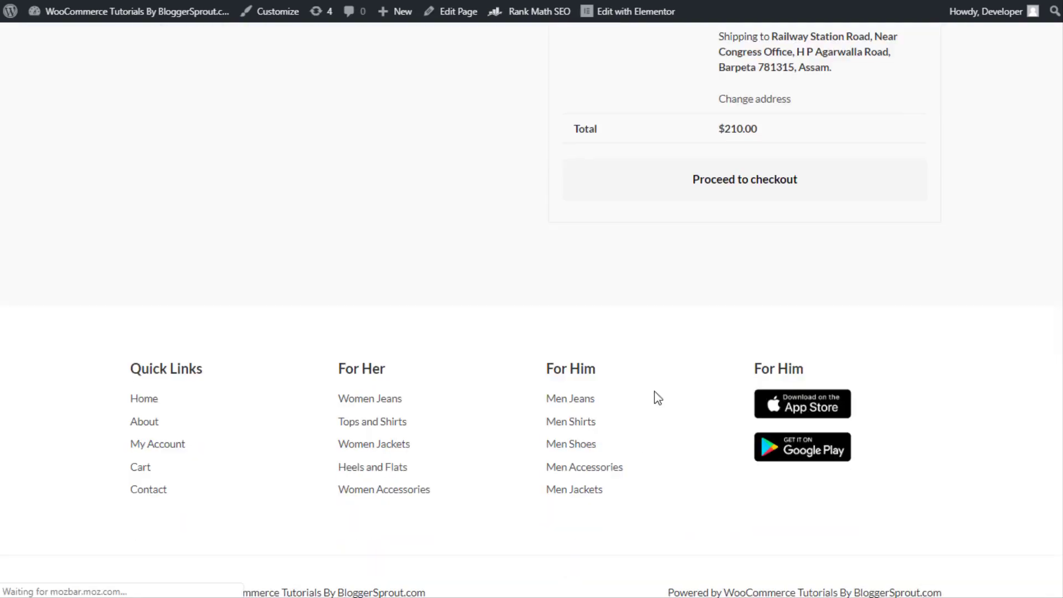
pyautogui.click(760, 189)
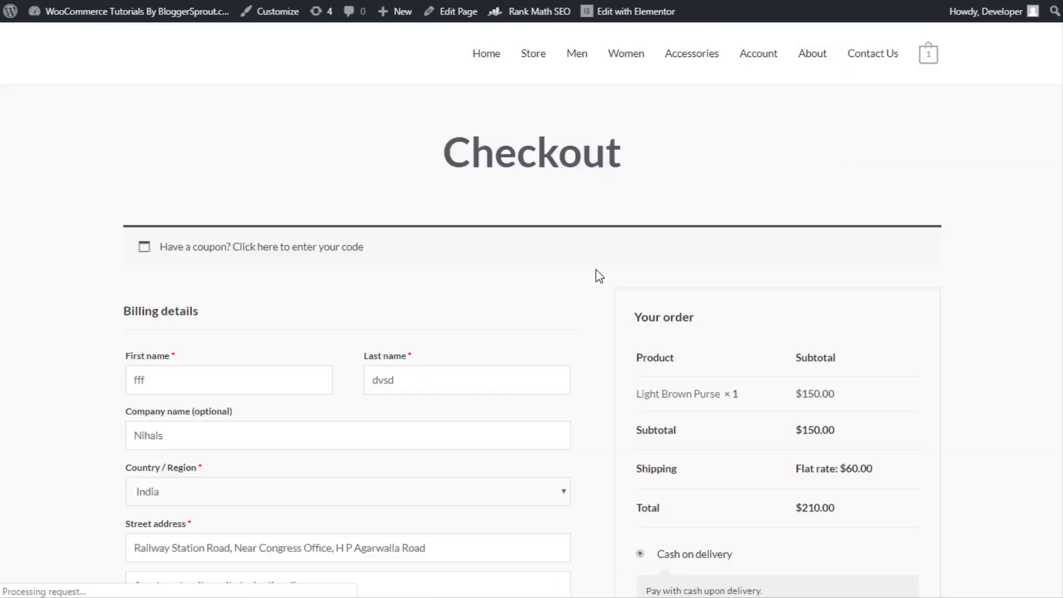
pyautogui.click(140, 370)
pyautogui.doubleClick(140, 368)
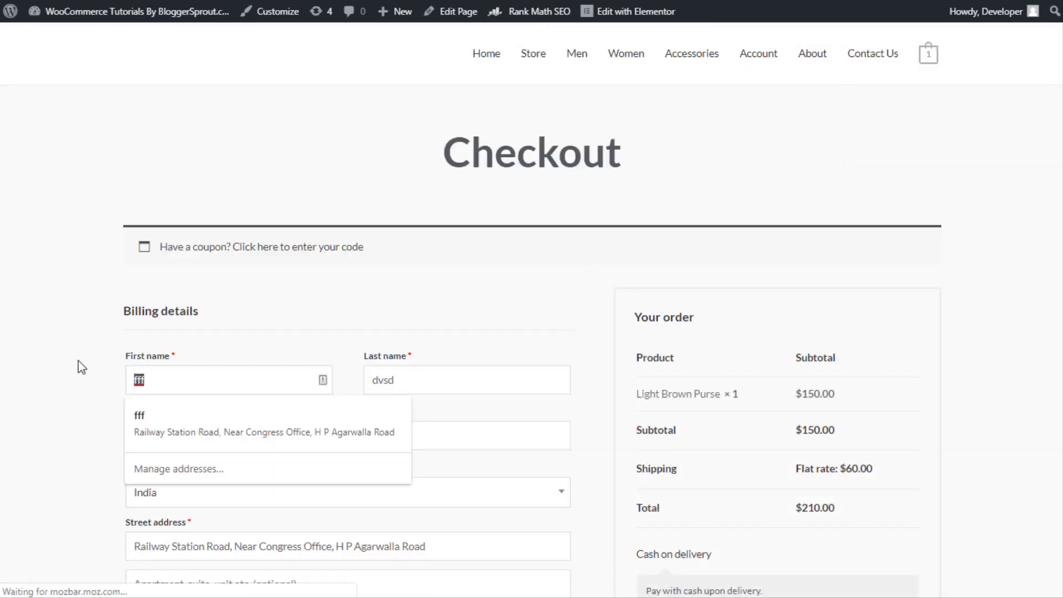
pyautogui.write('Miss')
pyautogui.press('Tab')
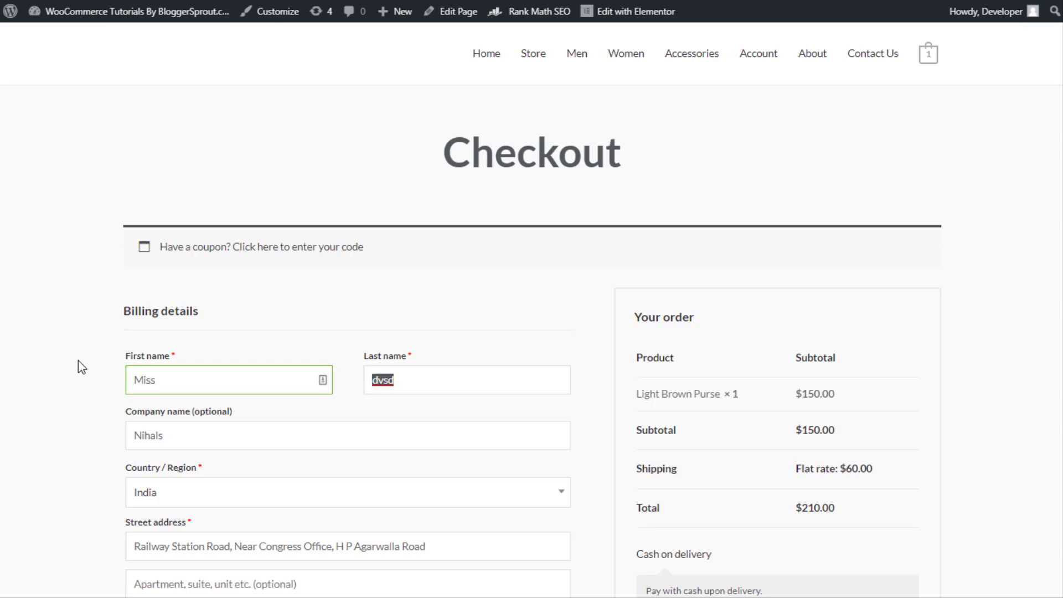
pyautogui.write('Jake')
# Accept the terms and conditions and place the $210.00 cash-on-delivery order
pyautogui.scroll(-7, 725, 305)
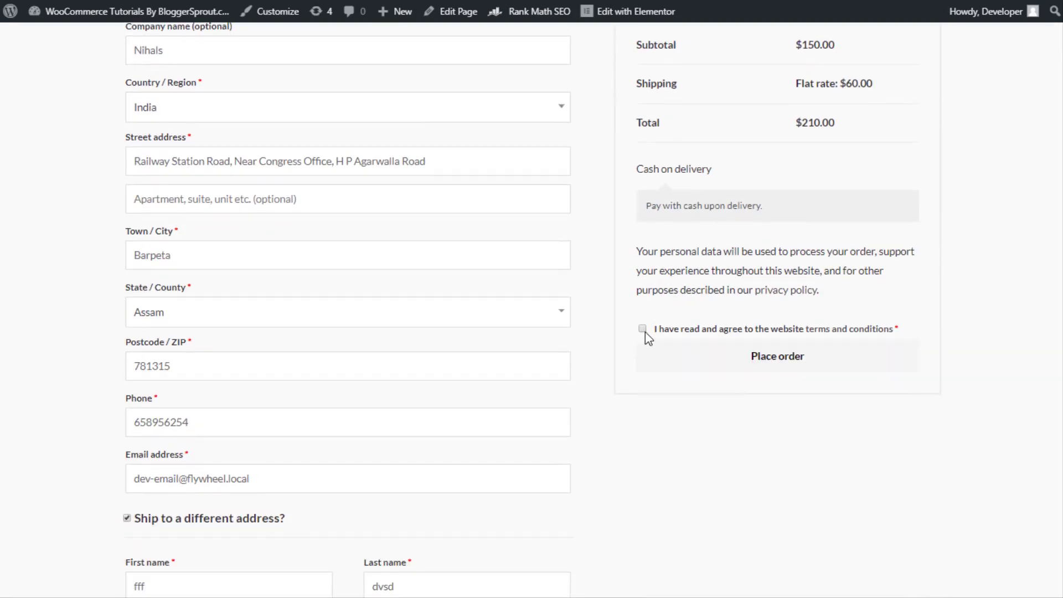
pyautogui.click(643, 329)
pyautogui.scroll(7, 436, 351)
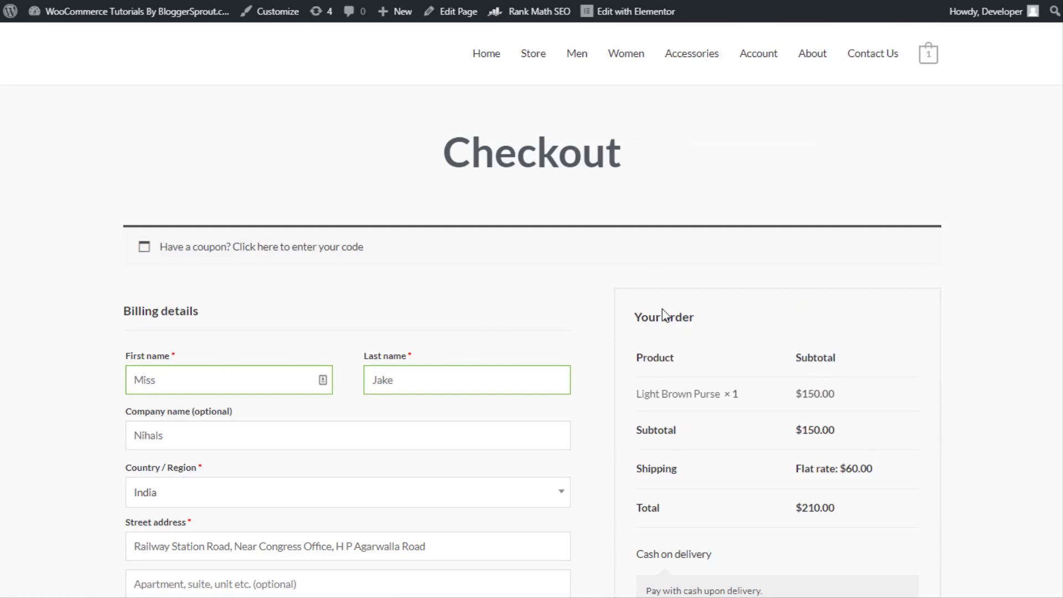
pyautogui.scroll(-4, 730, 310)
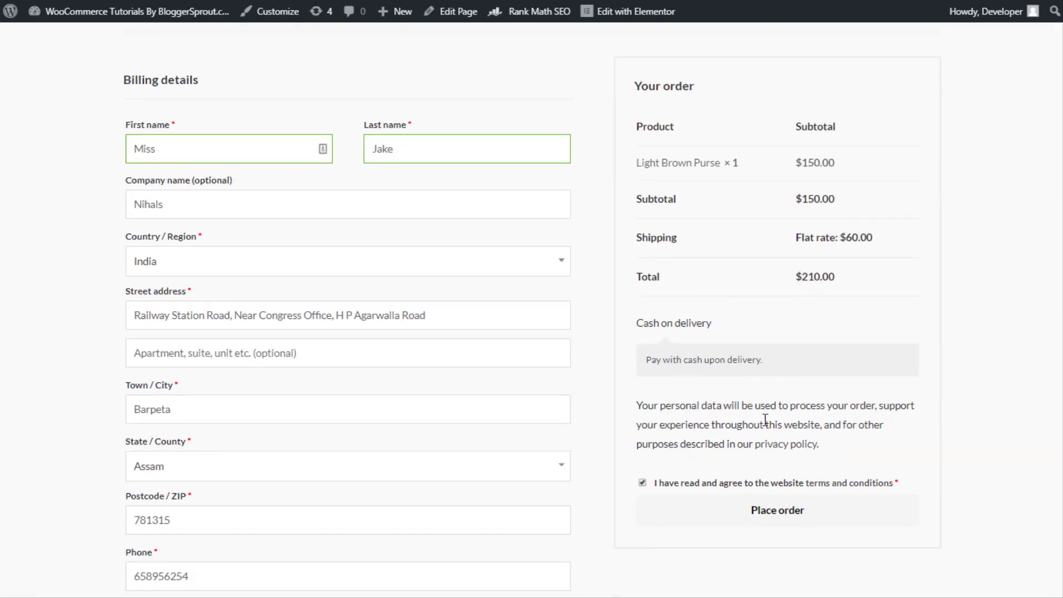
pyautogui.click(815, 514)
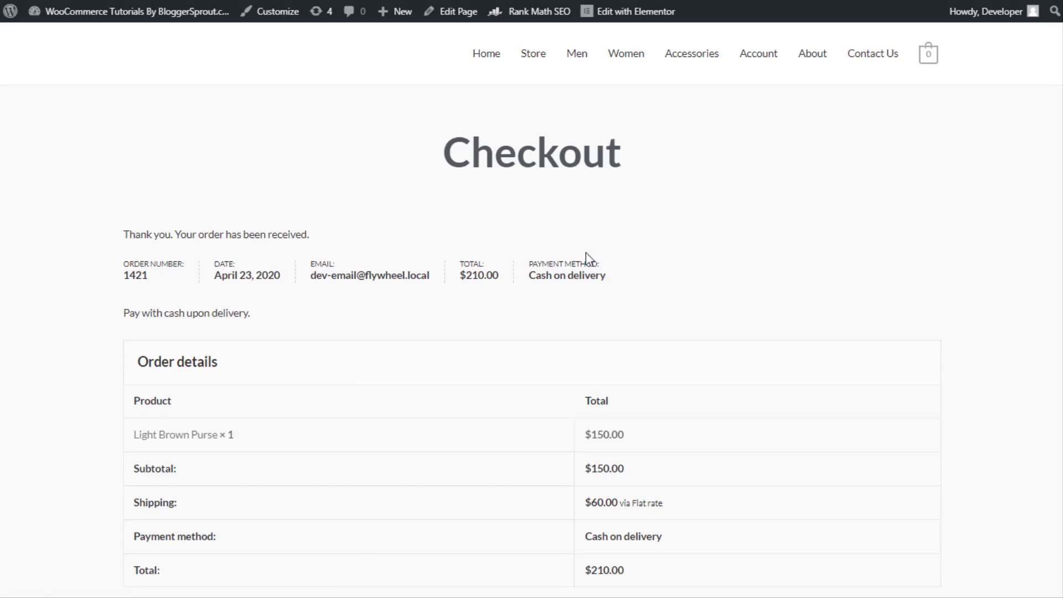
pyautogui.doubleClick(535, 278)
pyautogui.scroll(-5, 582, 426)
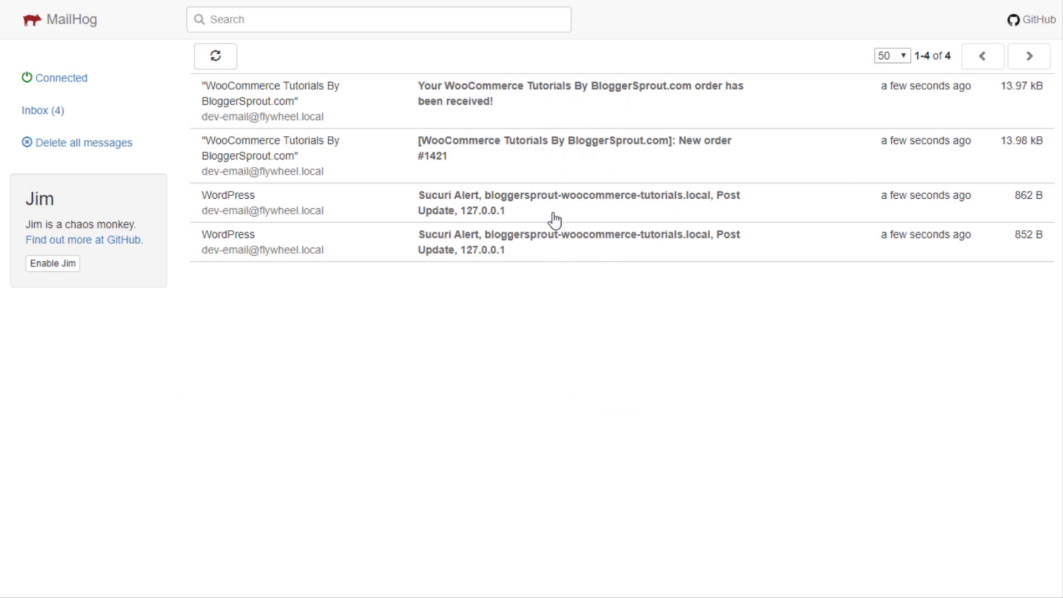
# Delete the order-received, new-order and alert emails for order #1421 one after another
pyautogui.click(540, 116)
pyautogui.scroll(-5, 517, 368)
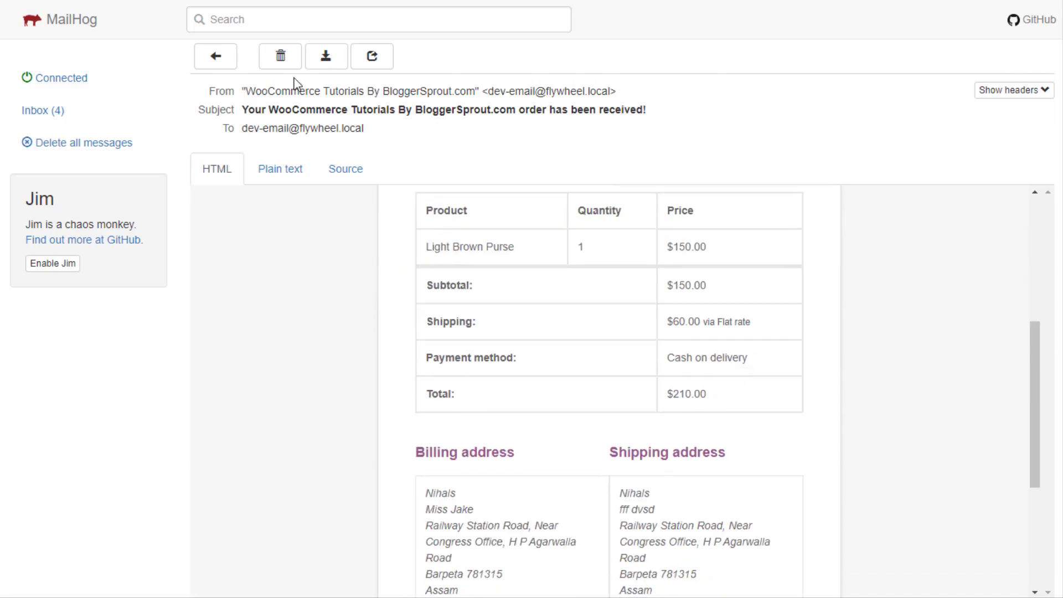
pyautogui.click(281, 55)
pyautogui.click(409, 88)
pyautogui.click(281, 57)
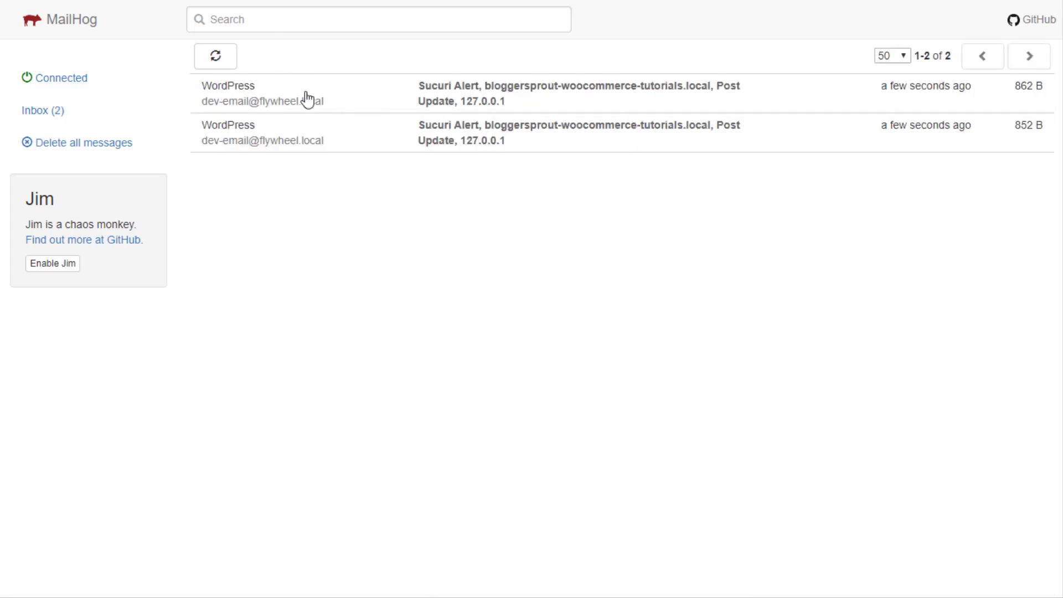
pyautogui.click(359, 90)
pyautogui.click(281, 57)
pyautogui.click(368, 100)
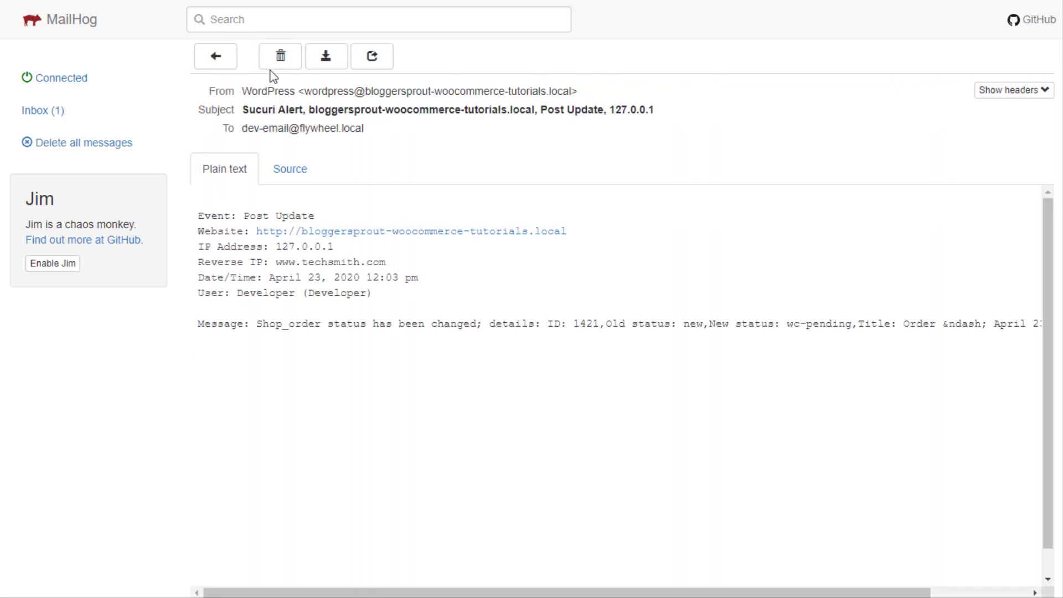
pyautogui.click(280, 56)
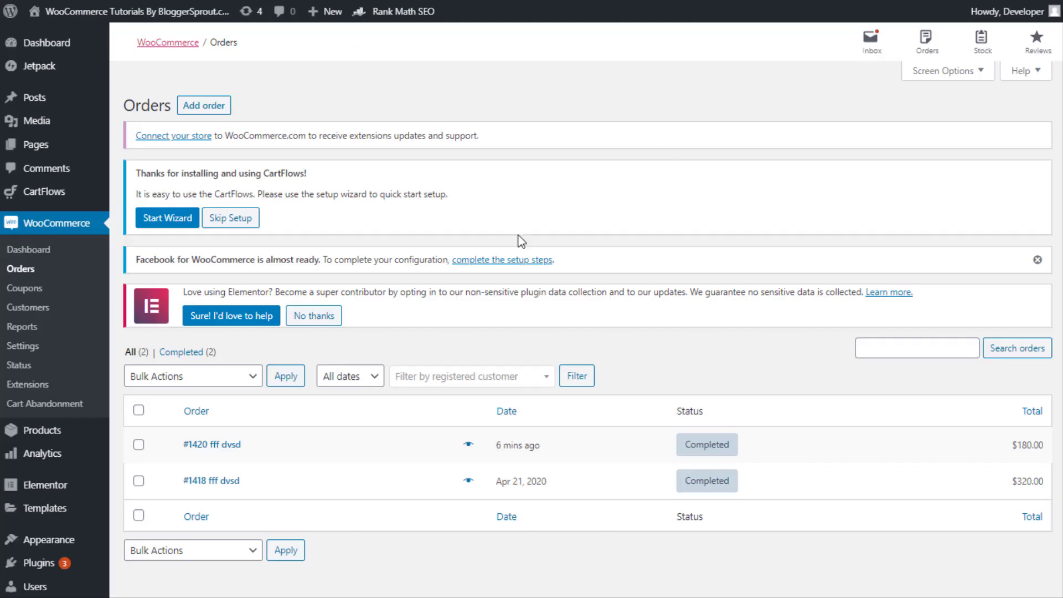
# Open order #1421 from the Orders list, set its status to On hold, and update it
pyautogui.click(42, 271)
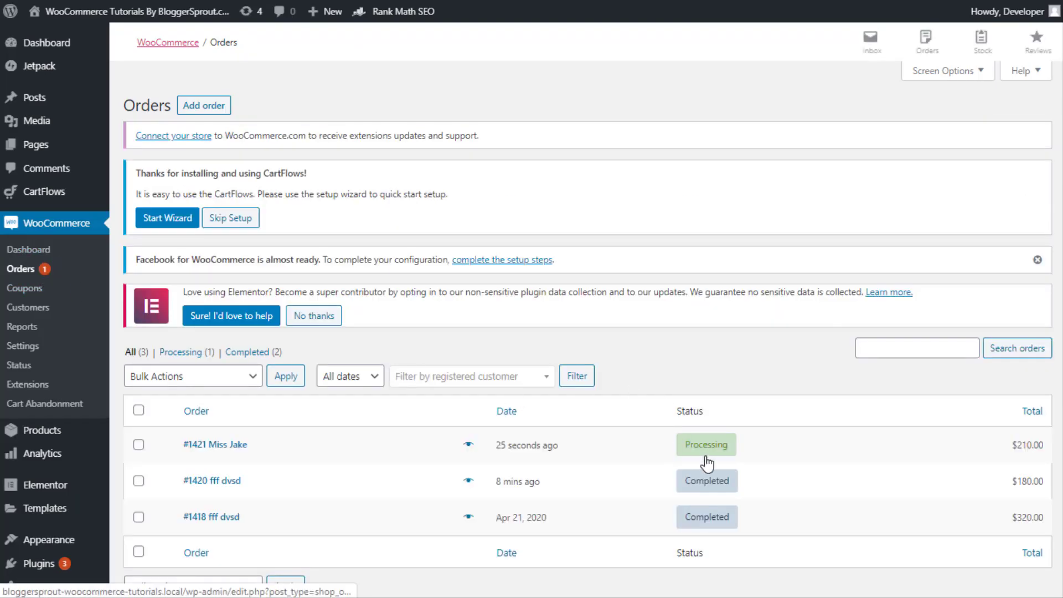
pyautogui.click(219, 450)
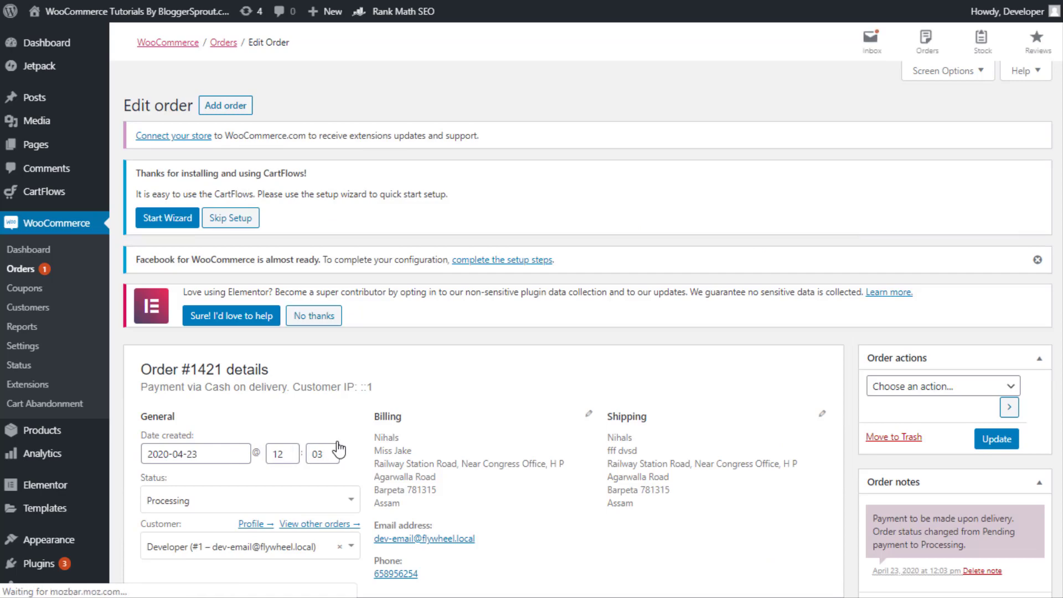
pyautogui.scroll(-5, 328, 454)
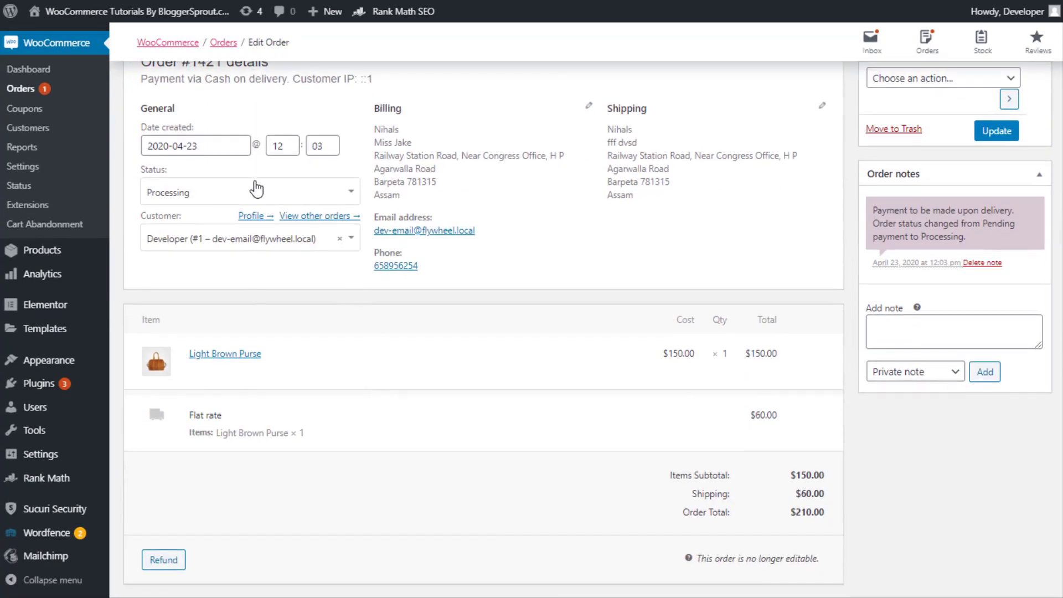
pyautogui.click(241, 200)
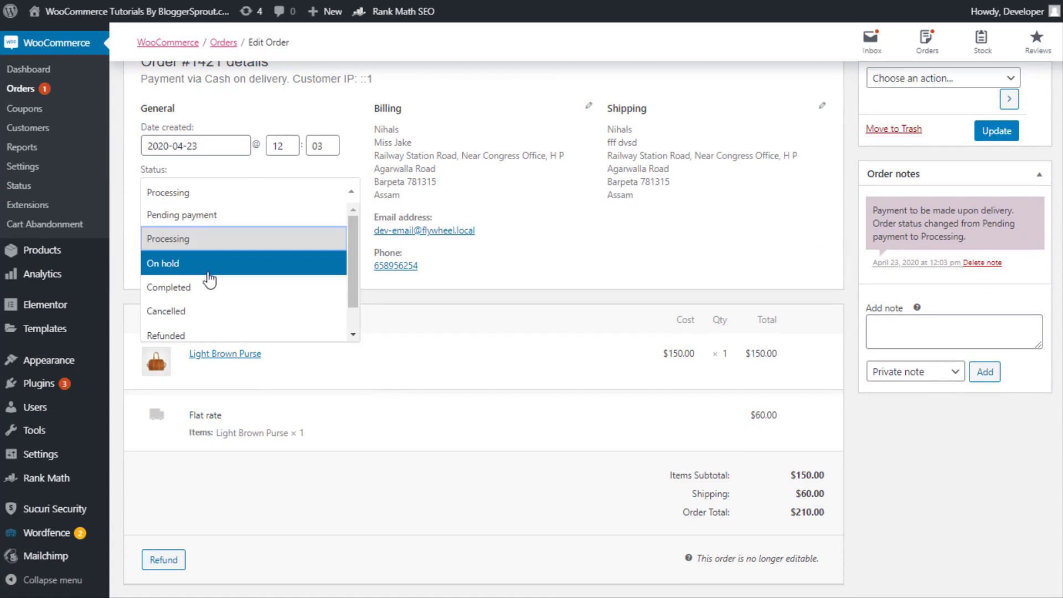
pyautogui.click(207, 265)
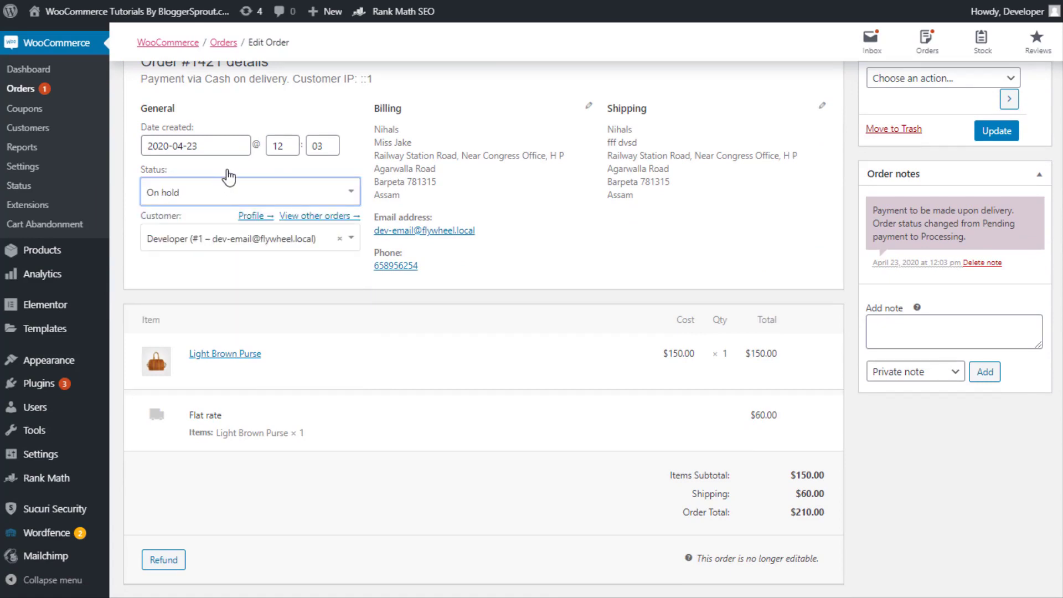
pyautogui.click(1000, 133)
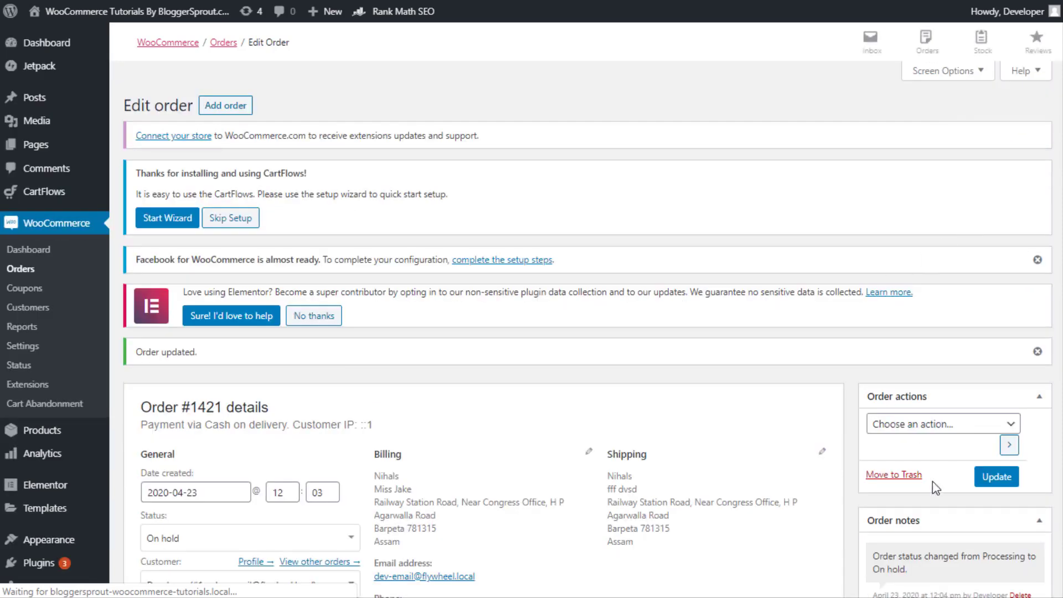
# Refresh the MailHog inbox to check for new mail, then return to the order page
pyautogui.hotkey('ctrl', 'Tab')
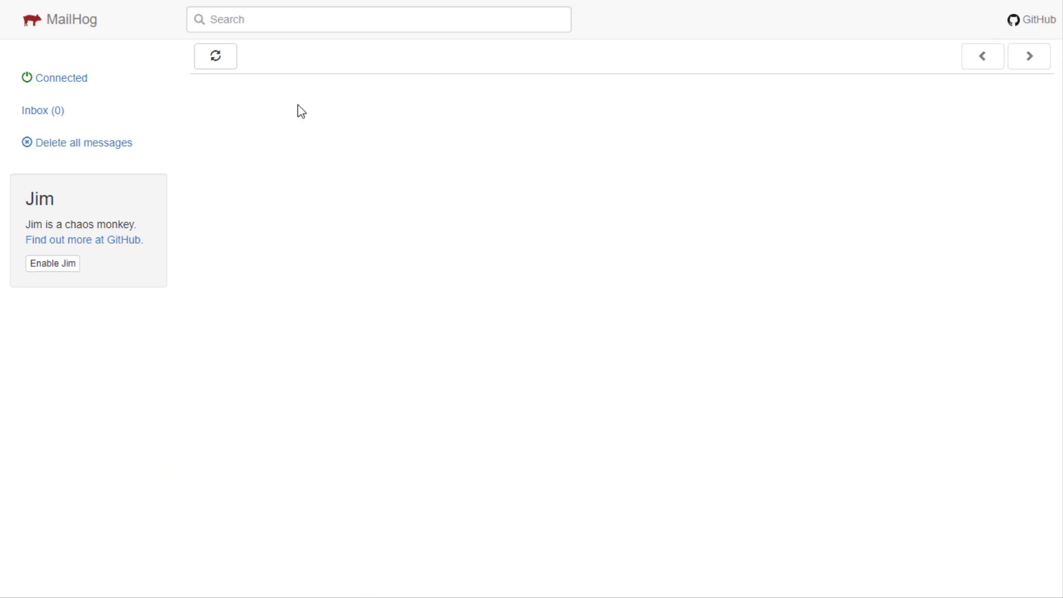
pyautogui.click(227, 71)
pyautogui.hotkey('ctrl', 'shift', 'Tab')
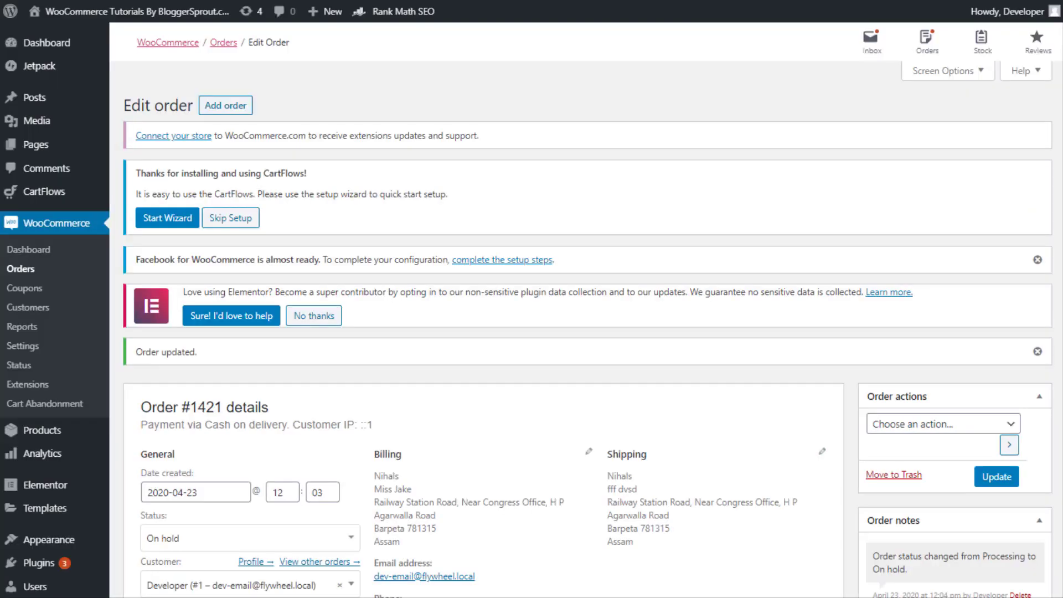
# Set order #1421's status to Cancelled
pyautogui.click(908, 426)
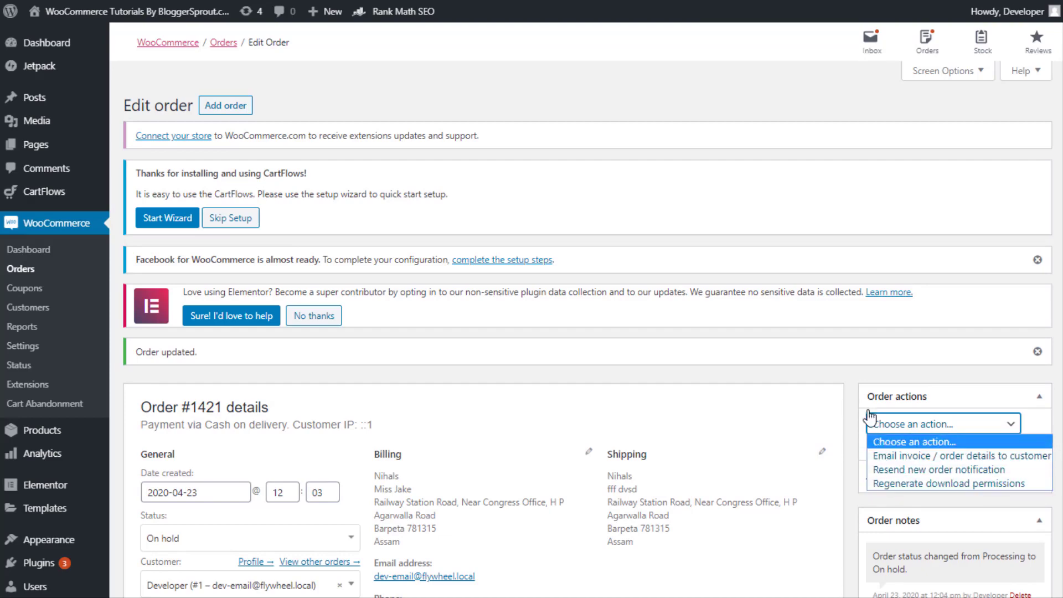
pyautogui.click(859, 383)
pyautogui.scroll(-5, 850, 371)
pyautogui.click(197, 230)
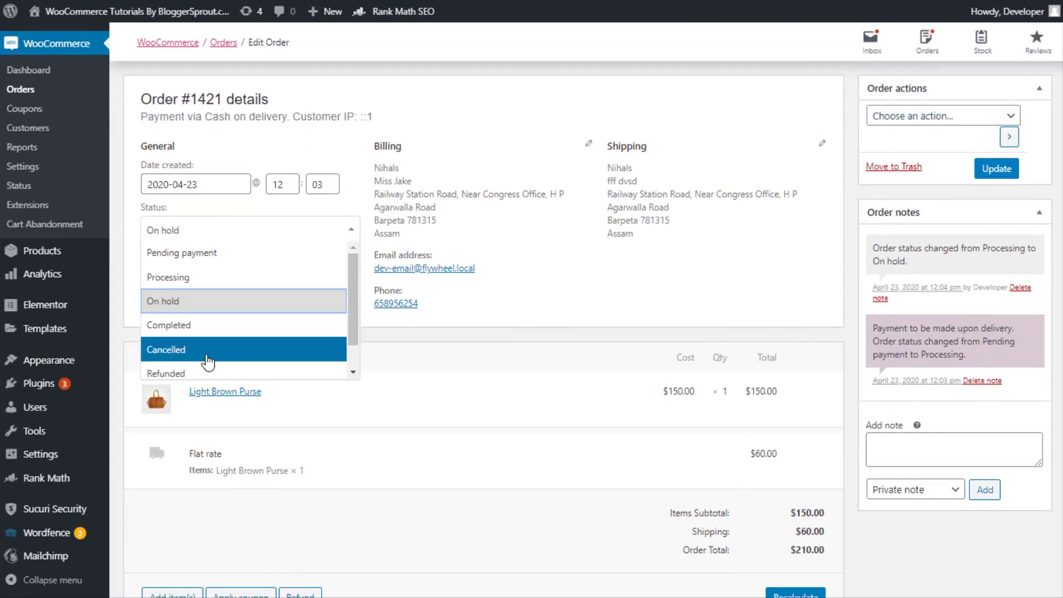
pyautogui.click(209, 357)
pyautogui.click(200, 231)
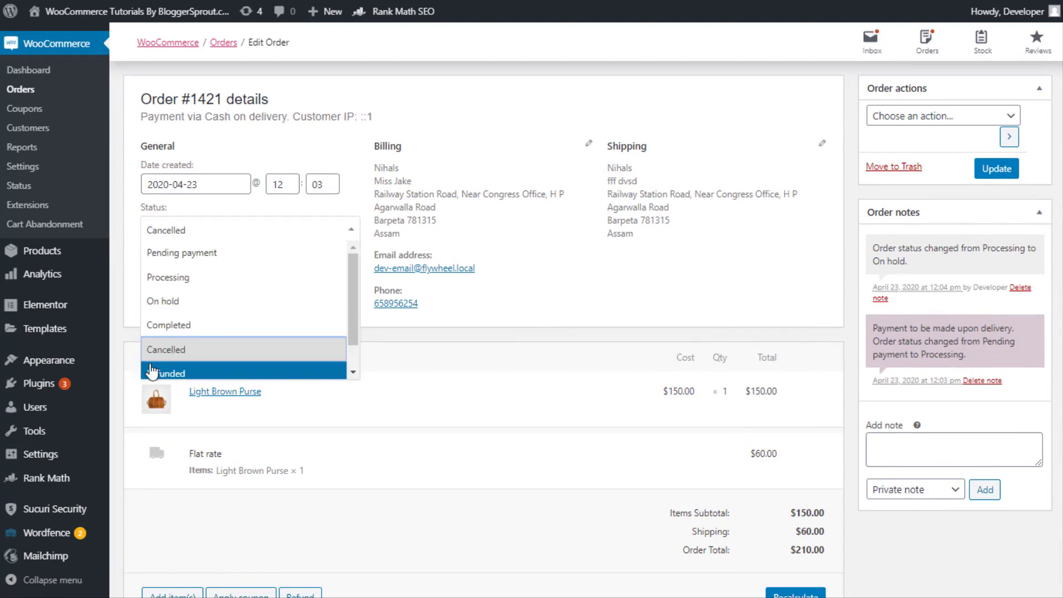
pyautogui.click(164, 350)
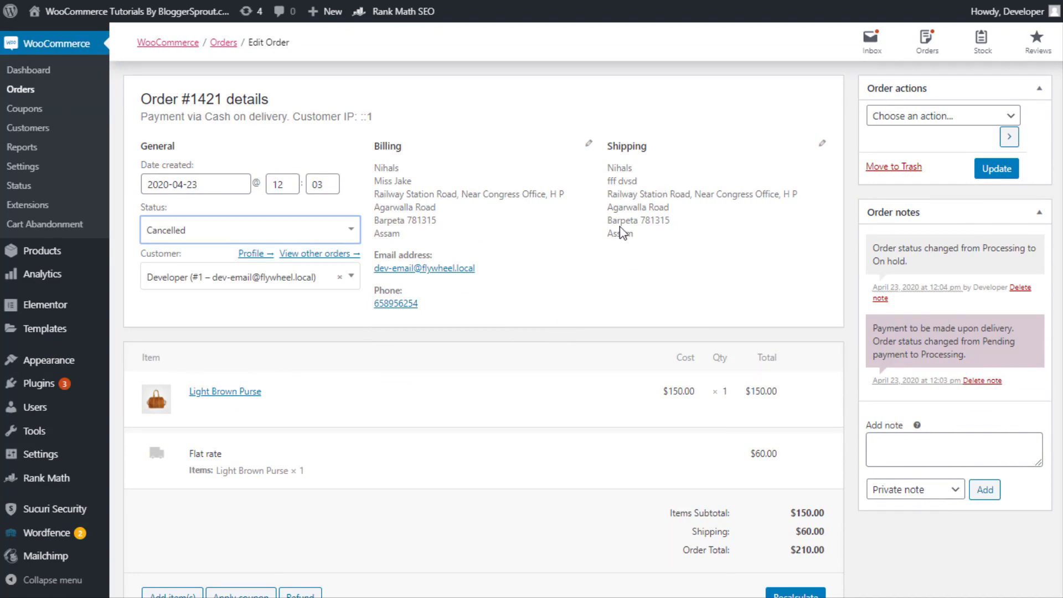
pyautogui.click(248, 230)
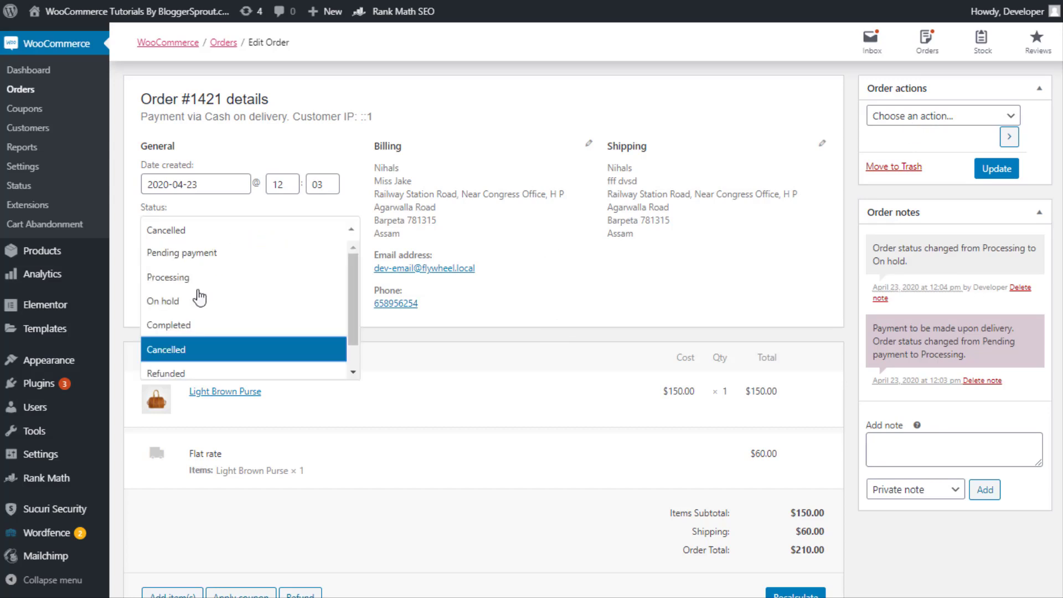
pyautogui.click(163, 353)
# Choose 'Email invoice / order details to customer', update the order, and switch to MailHog
pyautogui.click(906, 118)
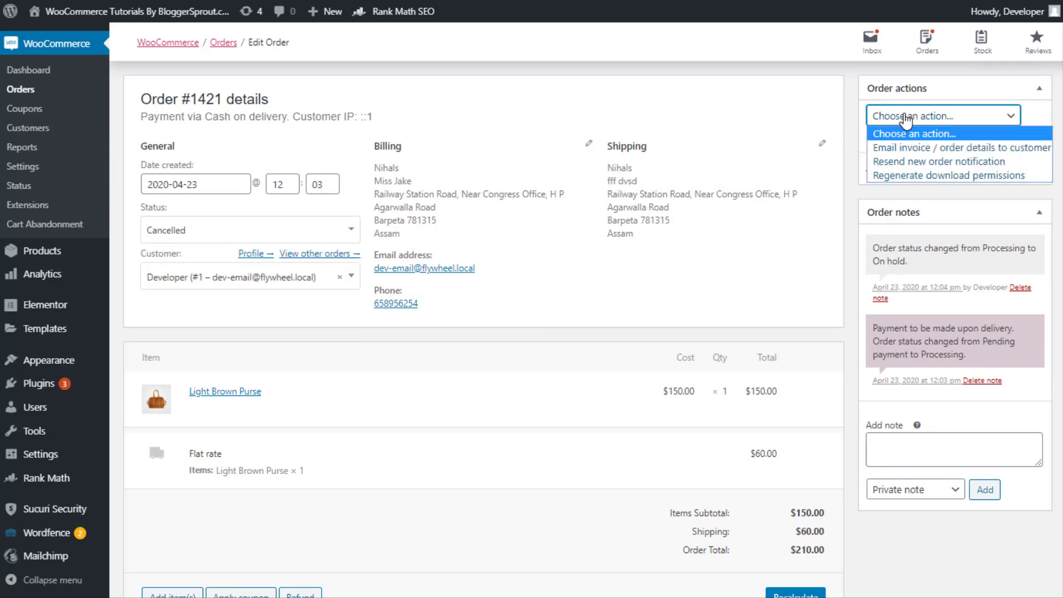
pyautogui.click(893, 149)
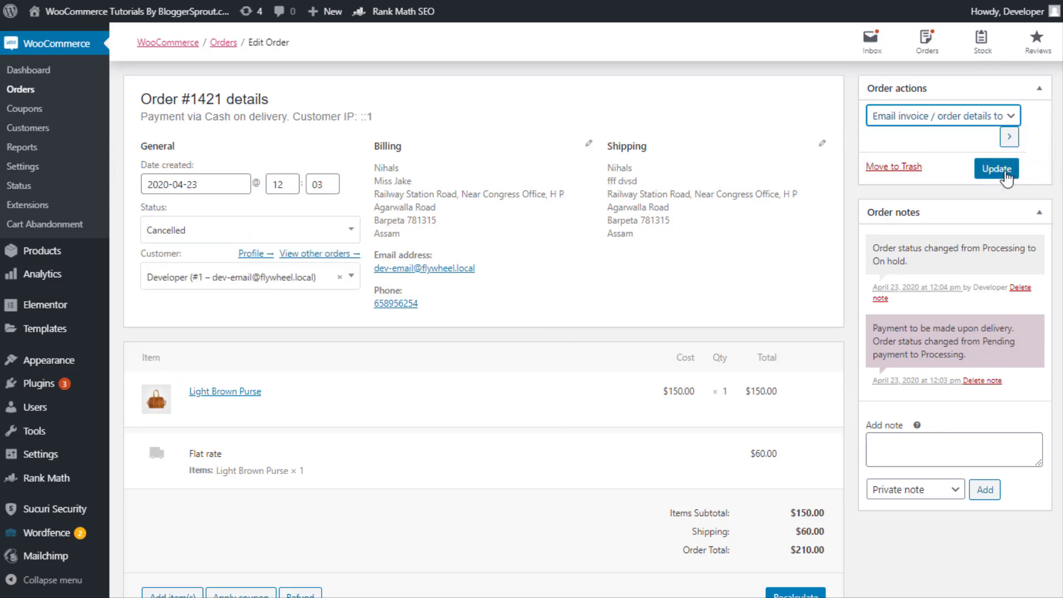
pyautogui.click(996, 169)
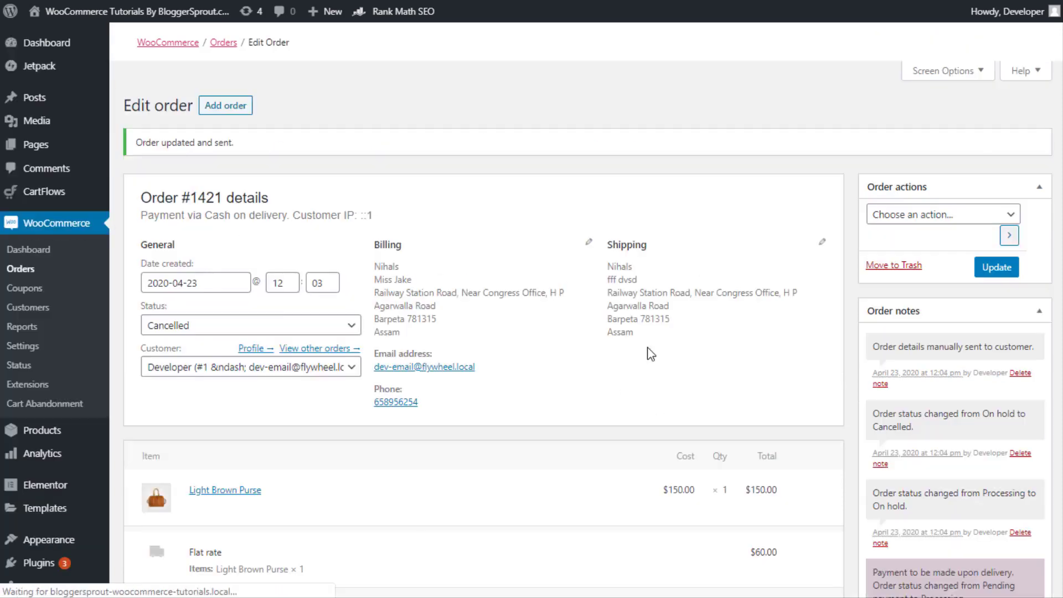
pyautogui.hotkey('ctrl', 'Tab')
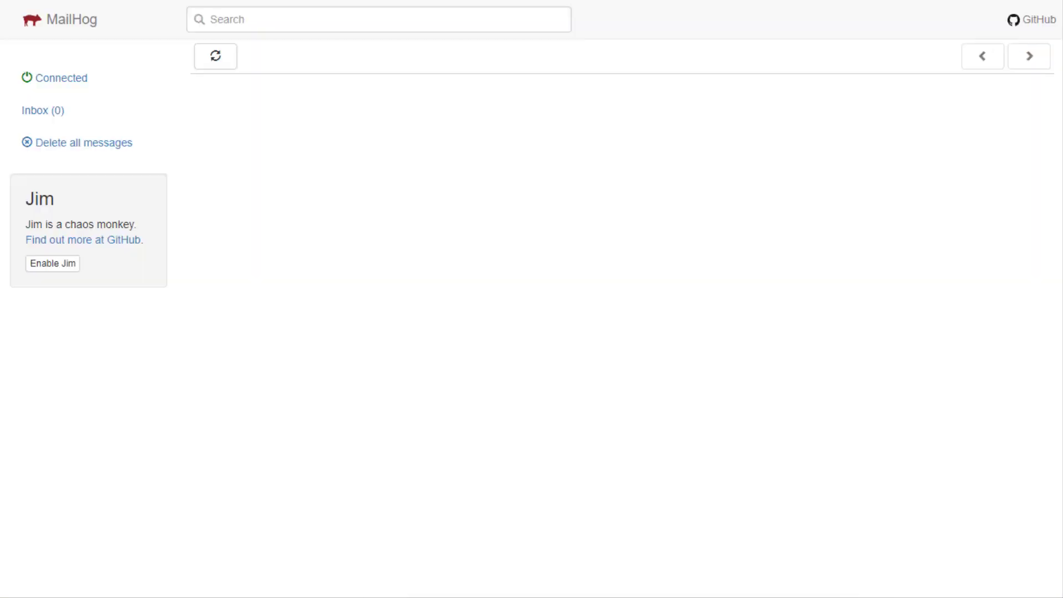
# Read the 'Order #1421 has been cancelled' email, then delete it
pyautogui.click(503, 166)
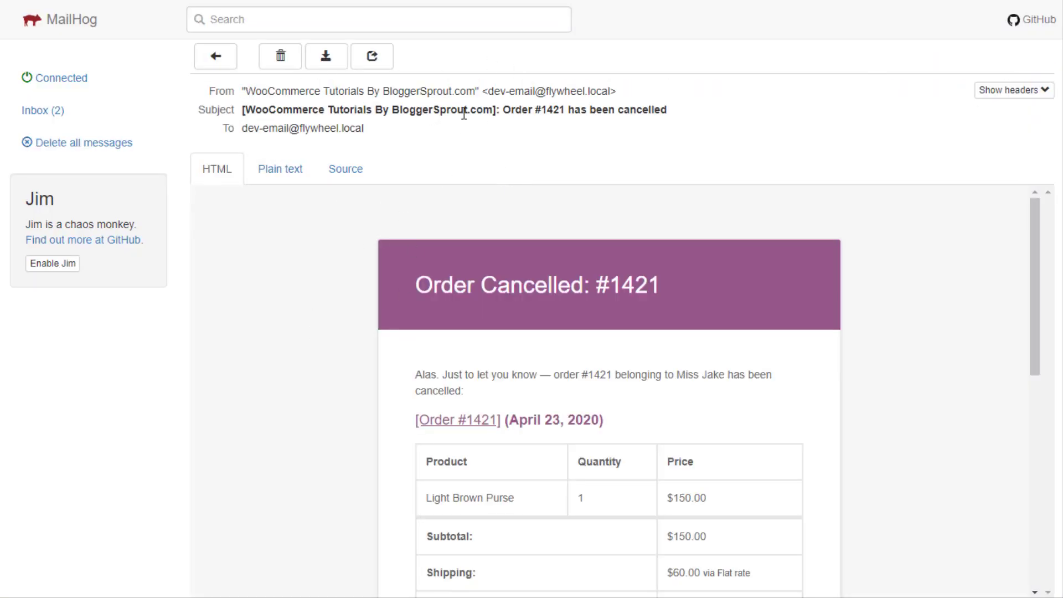
pyautogui.moveTo(512, 109); pyautogui.dragTo(686, 117)
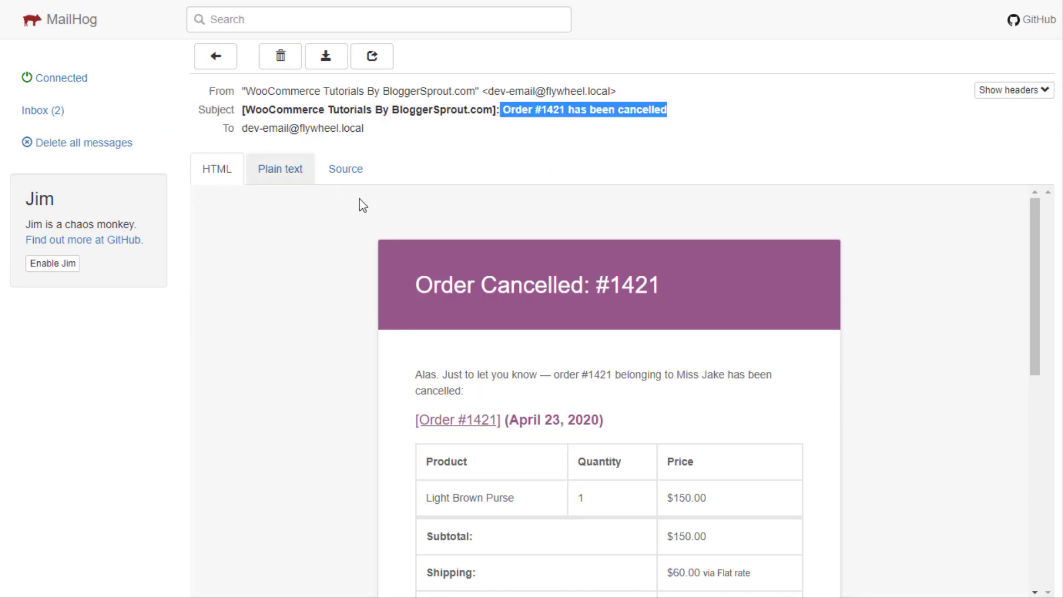
pyautogui.scroll(-4, 446, 225)
pyautogui.scroll(4, 468, 286)
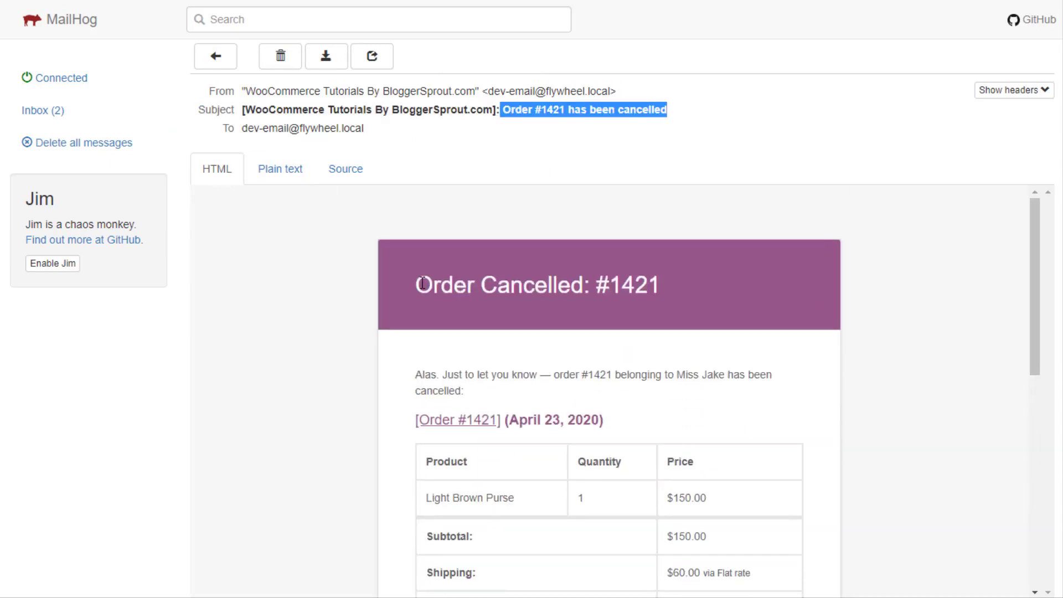
pyautogui.moveTo(423, 283); pyautogui.dragTo(675, 279)
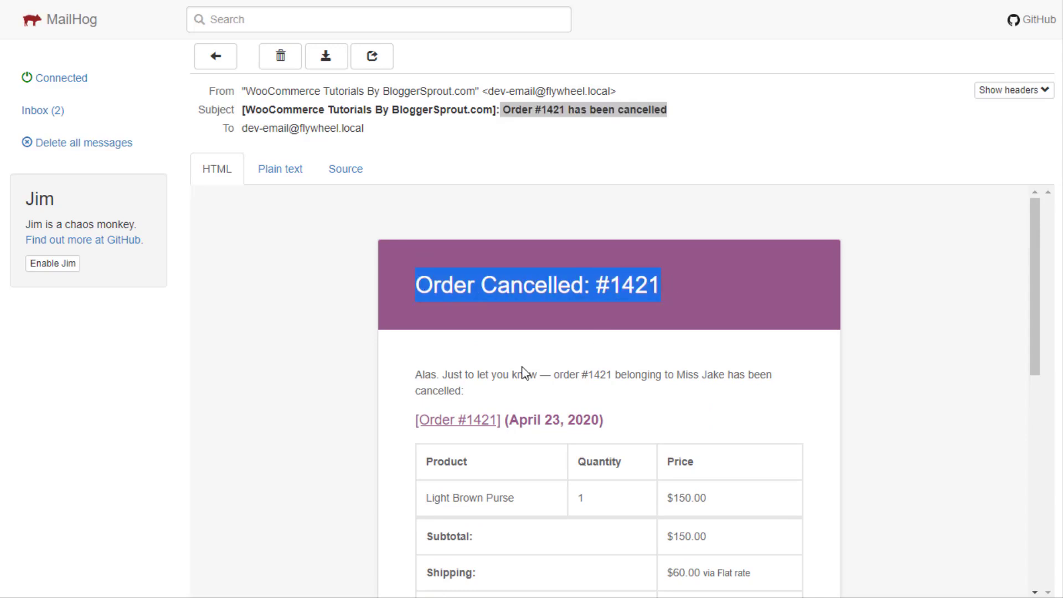
pyautogui.moveTo(443, 375); pyautogui.dragTo(721, 375)
pyautogui.scroll(-4, 501, 339)
pyautogui.scroll(-4, 510, 346)
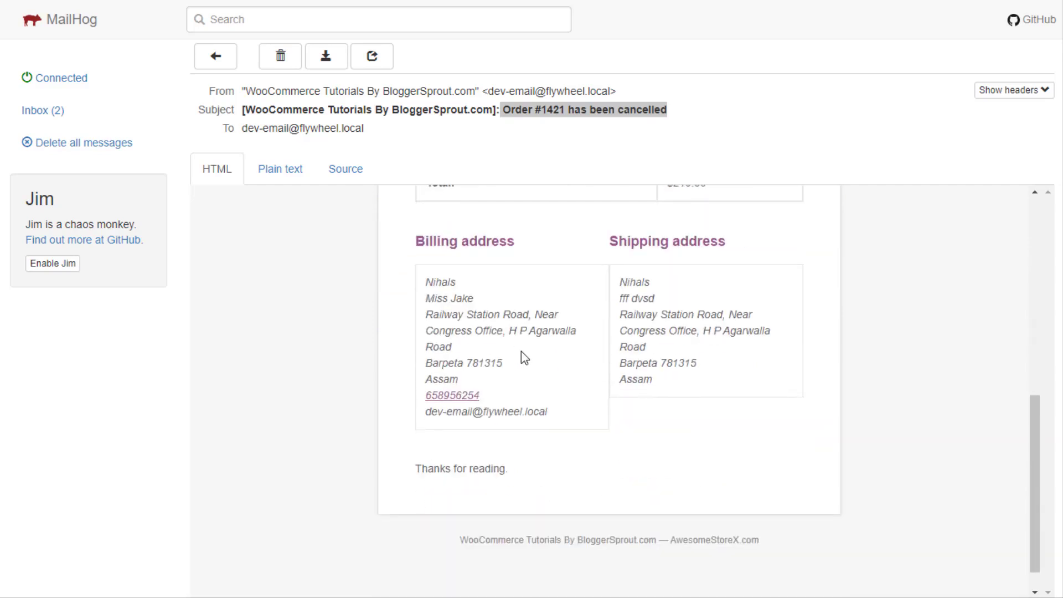
pyautogui.scroll(8, 522, 355)
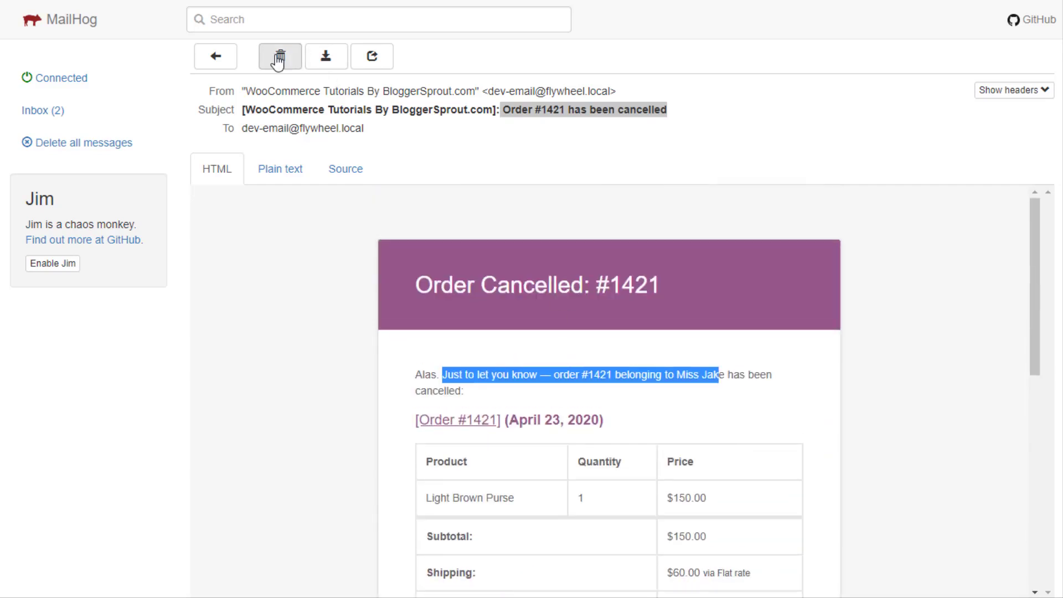
pyautogui.click(278, 58)
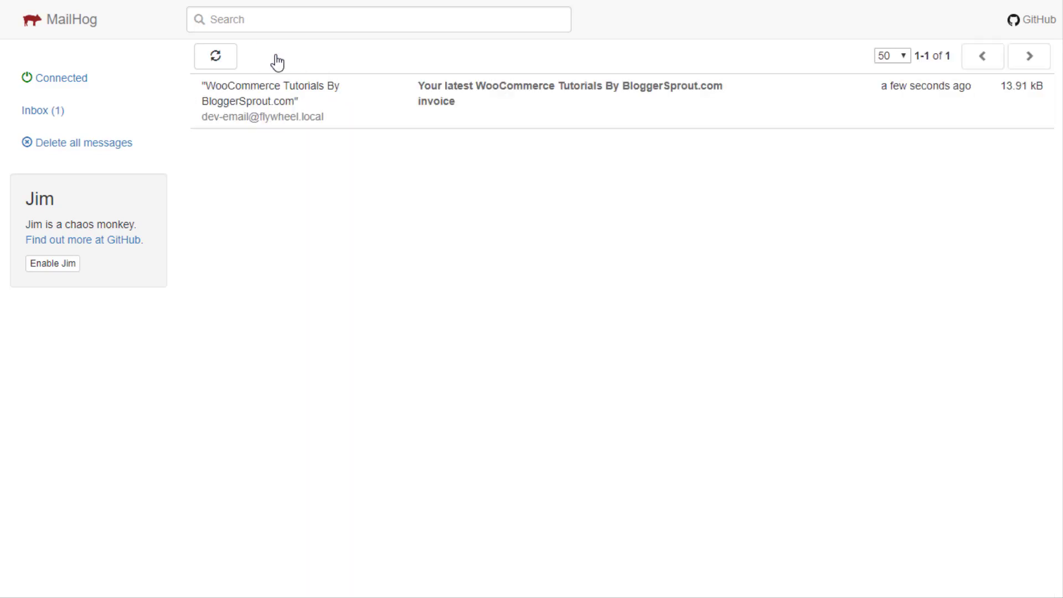
# Review the order #1421 invoice email for the $210.00 Light Brown Purse, then delete it
pyautogui.click(560, 120)
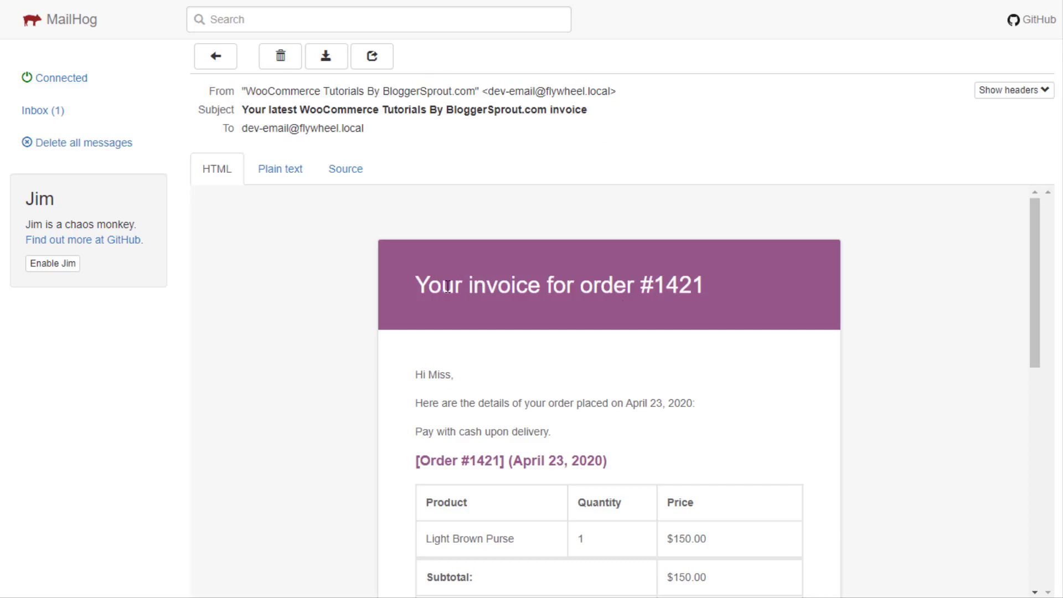
pyautogui.moveTo(447, 286); pyautogui.dragTo(759, 289)
pyautogui.scroll(-1, 720, 276)
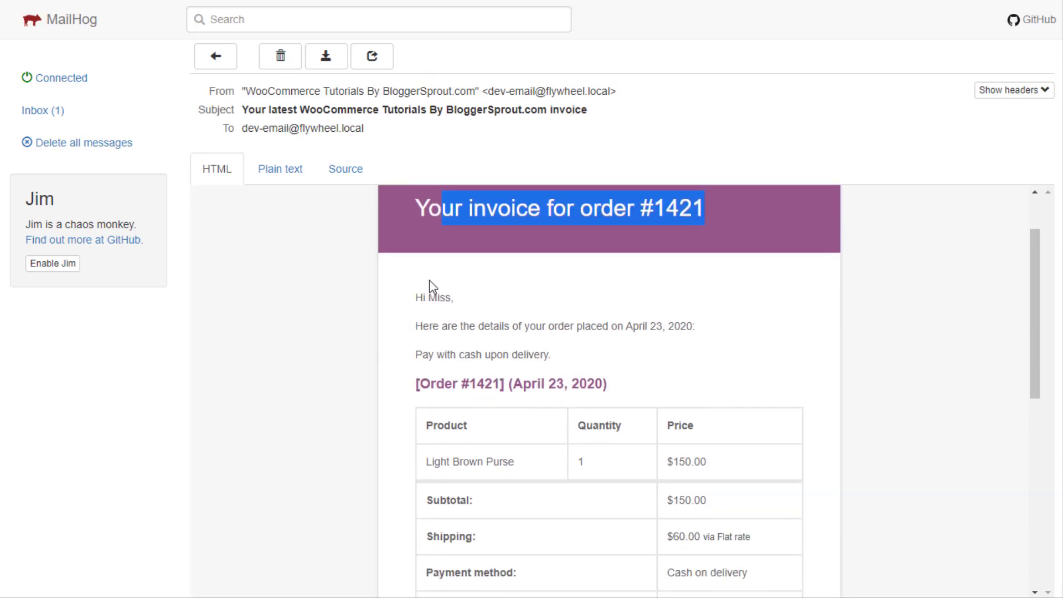
pyautogui.moveTo(414, 299); pyautogui.dragTo(609, 378)
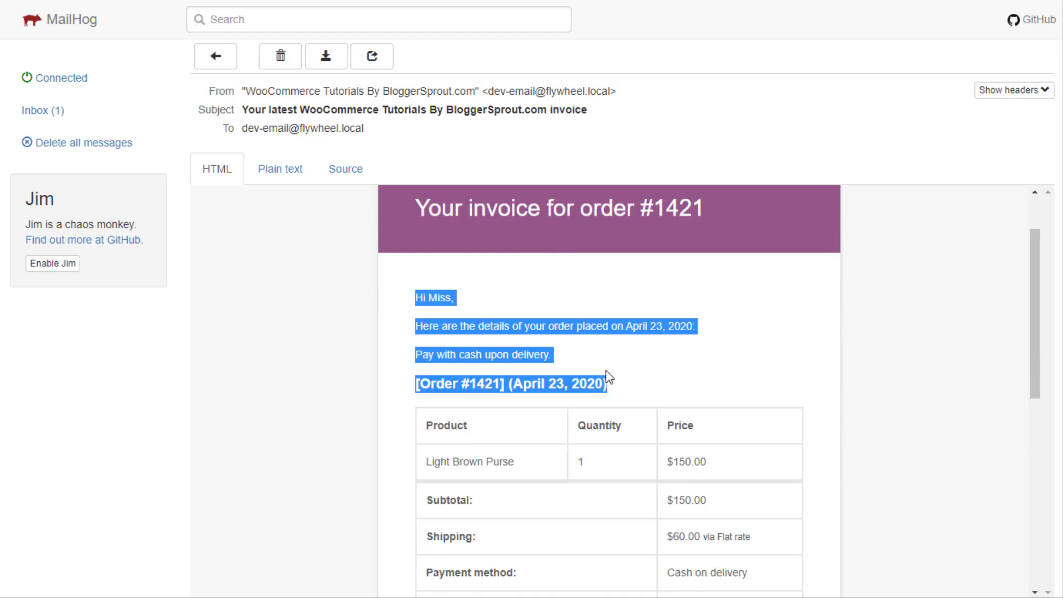
pyautogui.scroll(-4, 570, 387)
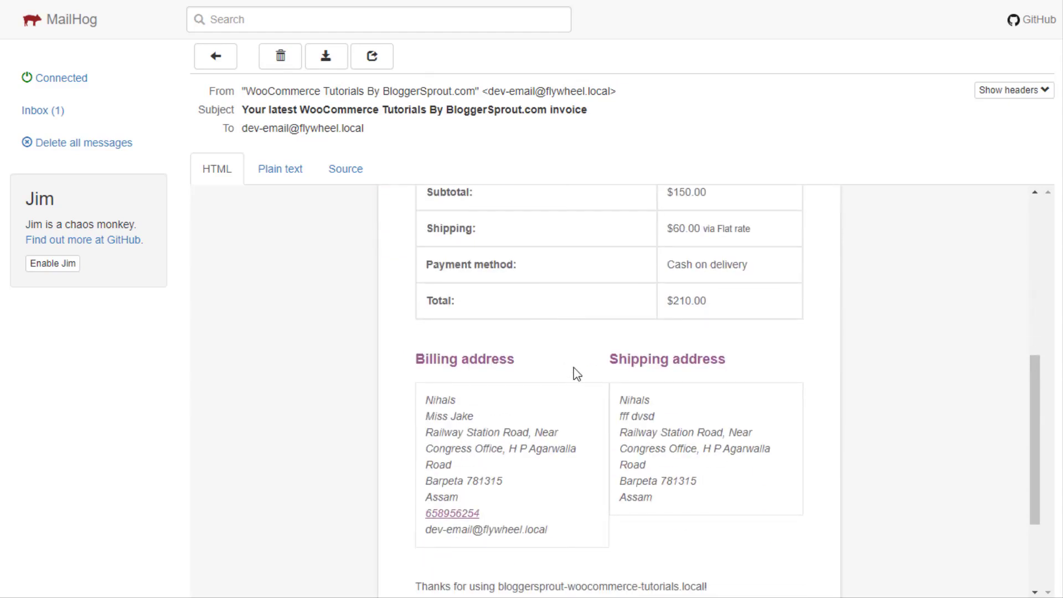
pyautogui.scroll(-2, 574, 368)
pyautogui.scroll(7, 578, 361)
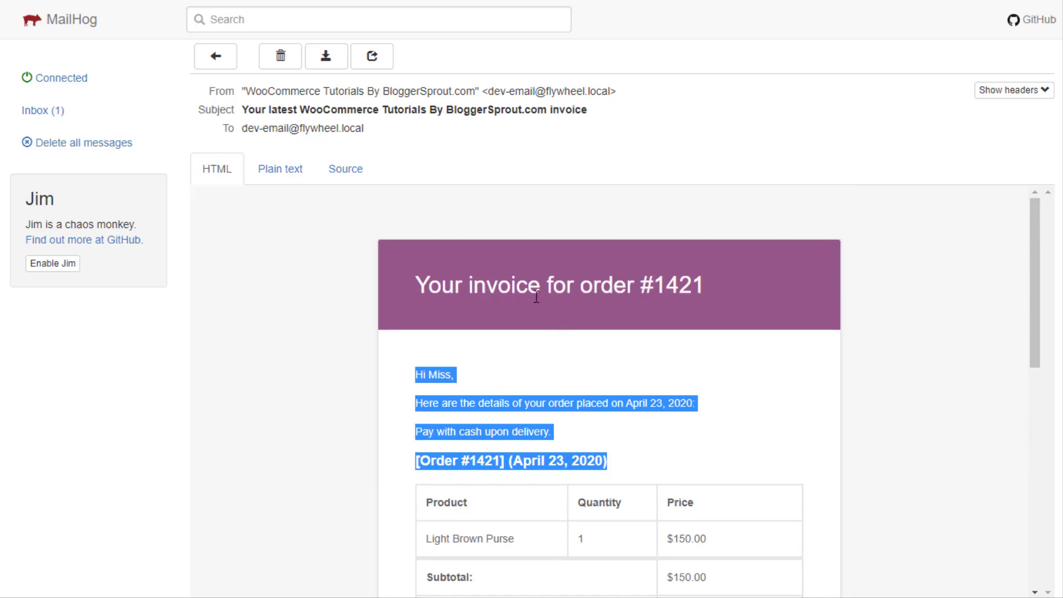
pyautogui.click(476, 413)
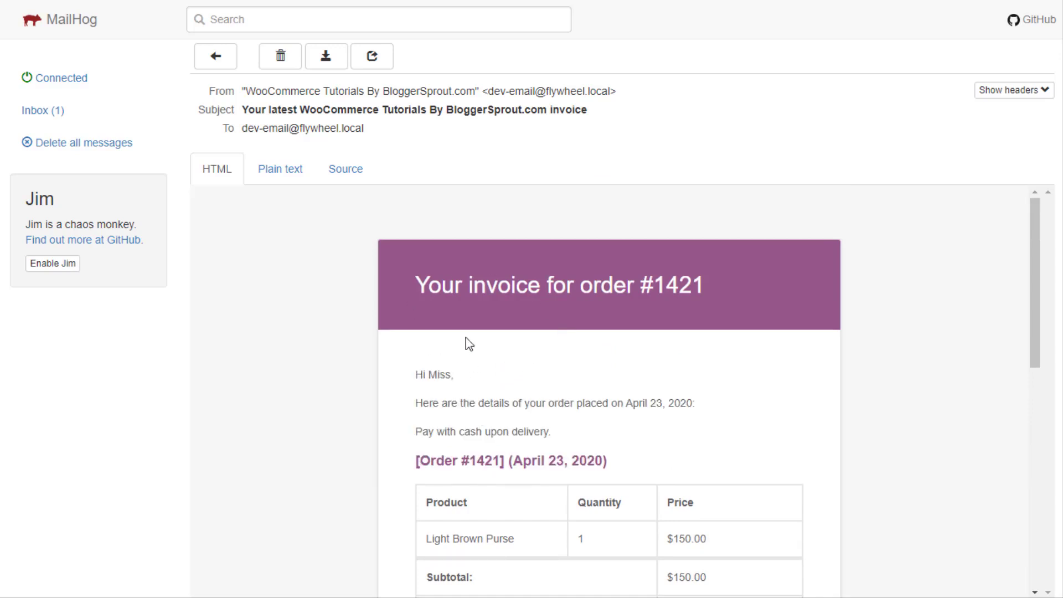
pyautogui.scroll(-5, 624, 339)
pyautogui.scroll(5, 622, 349)
pyautogui.click(280, 56)
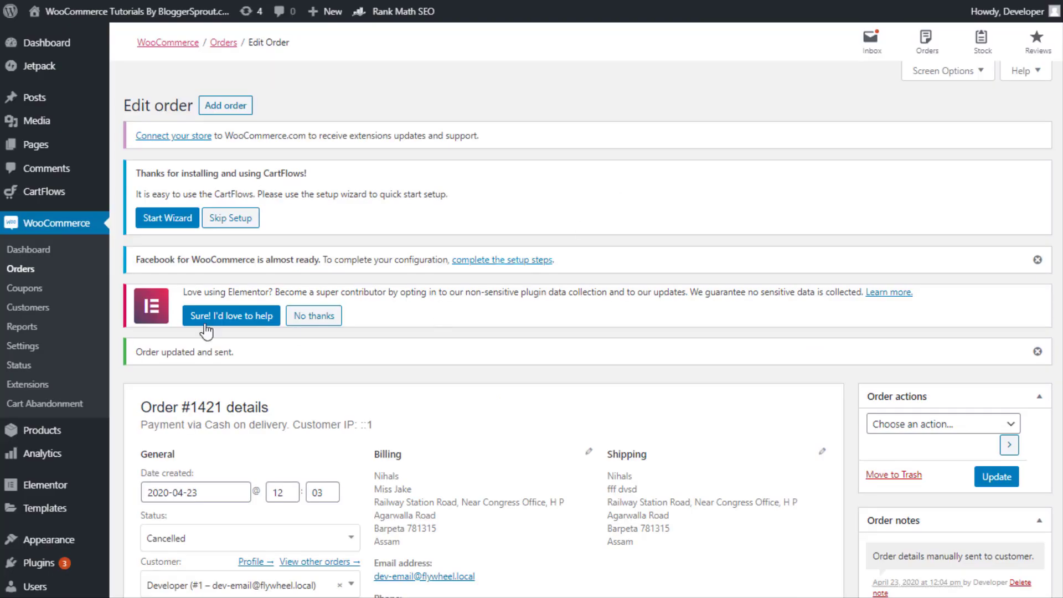
# Return to the WooCommerce orders list, where #1421 shows as Cancelled
pyautogui.click(18, 270)
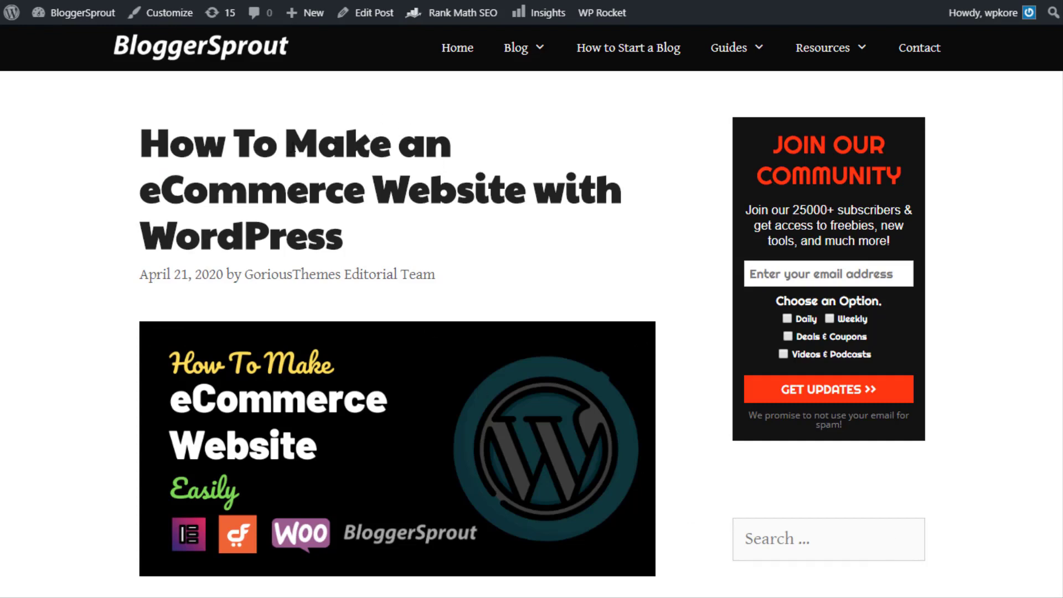
# Read the blog post's early steps, from getting a domain through plugins and security
pyautogui.moveTo(286, 143); pyautogui.dragTo(432, 230)
pyautogui.scroll(-10, 431, 227)
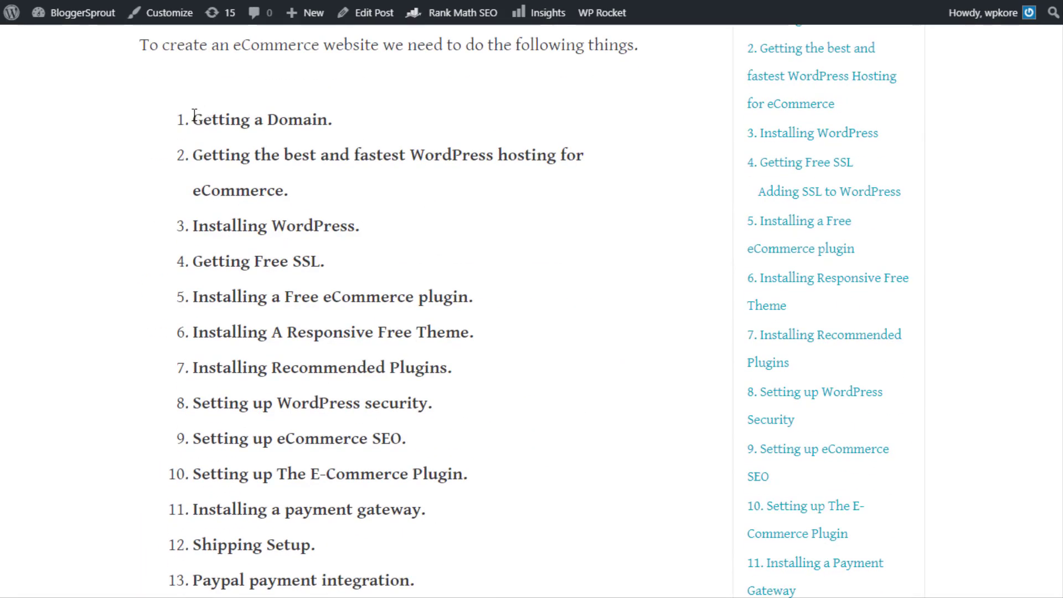
pyautogui.moveTo(194, 113); pyautogui.dragTo(214, 133)
pyautogui.scroll(-1, 291, 281)
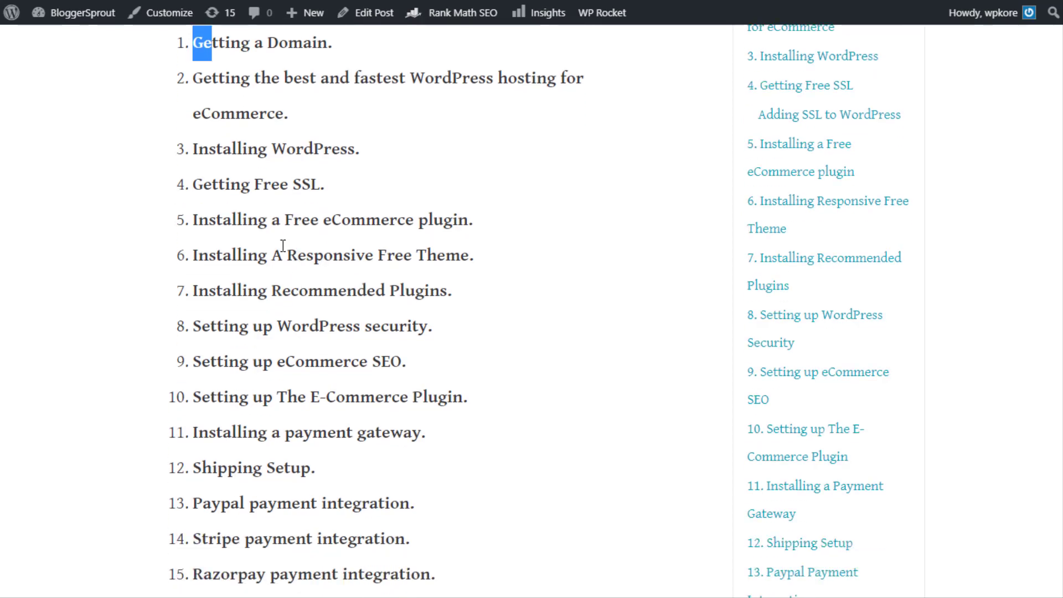
pyautogui.moveTo(259, 255); pyautogui.dragTo(478, 255)
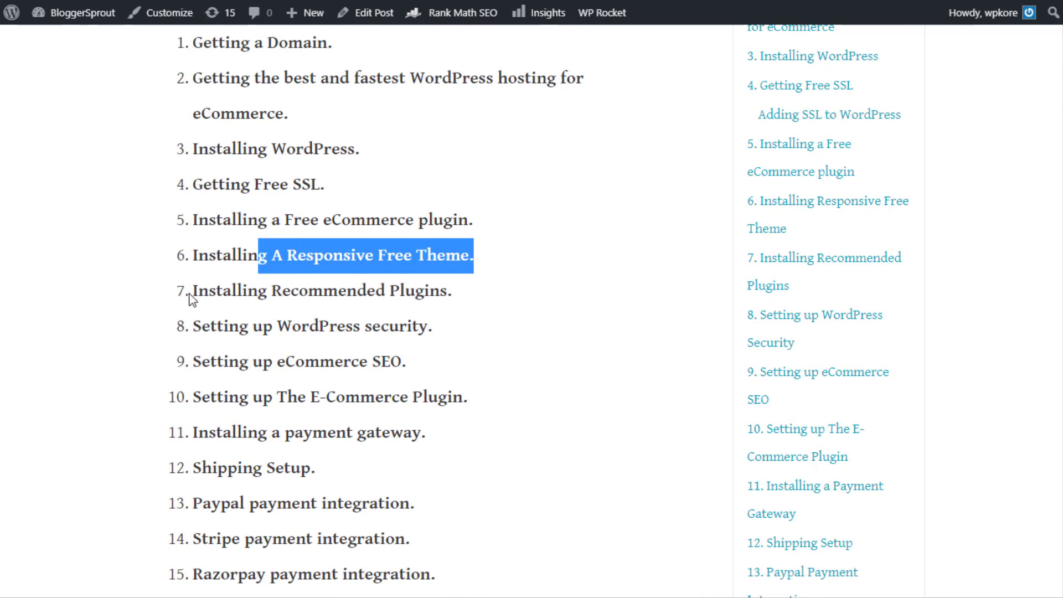
pyautogui.moveTo(209, 291); pyautogui.dragTo(450, 294)
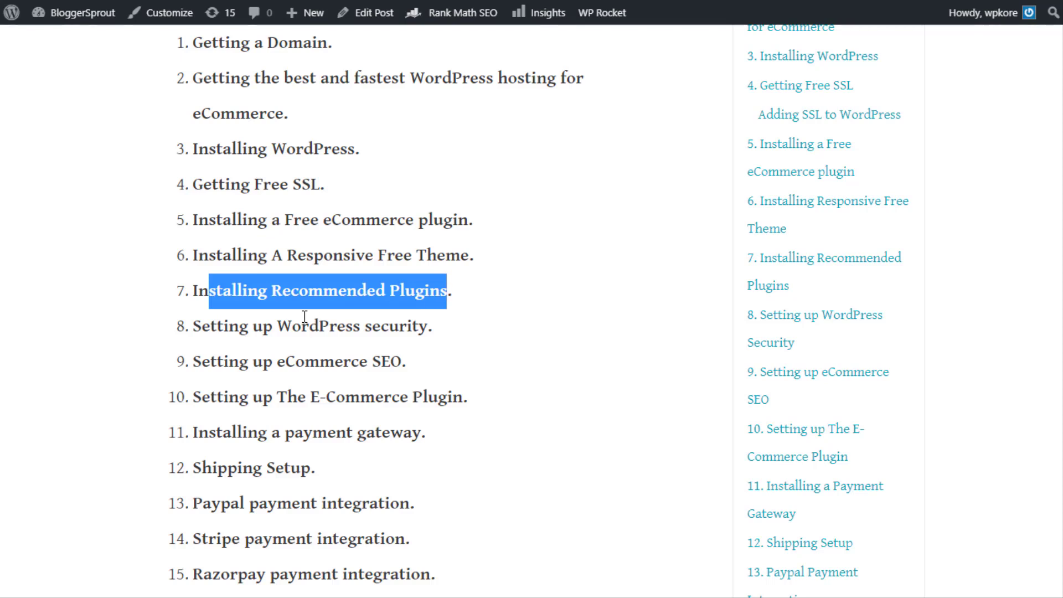
pyautogui.moveTo(239, 326); pyautogui.dragTo(387, 380)
pyautogui.moveTo(248, 396); pyautogui.dragTo(327, 440)
pyautogui.scroll(-3, 388, 421)
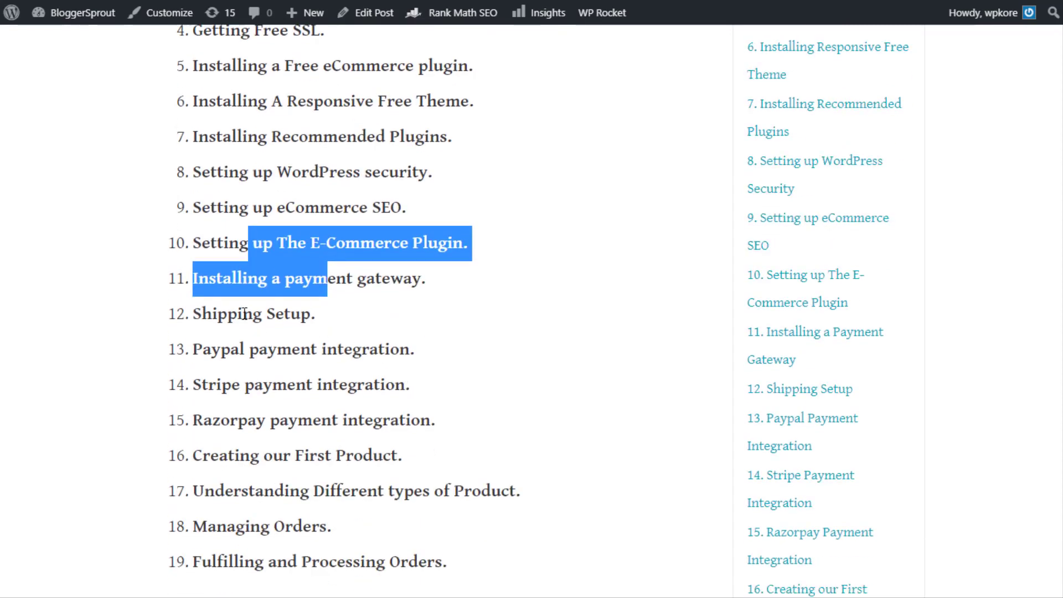
# Review the later steps on PayPal and Stripe payments, product types and managing orders
pyautogui.click(211, 350)
pyautogui.moveTo(211, 350); pyautogui.dragTo(406, 392)
pyautogui.scroll(-3, 407, 393)
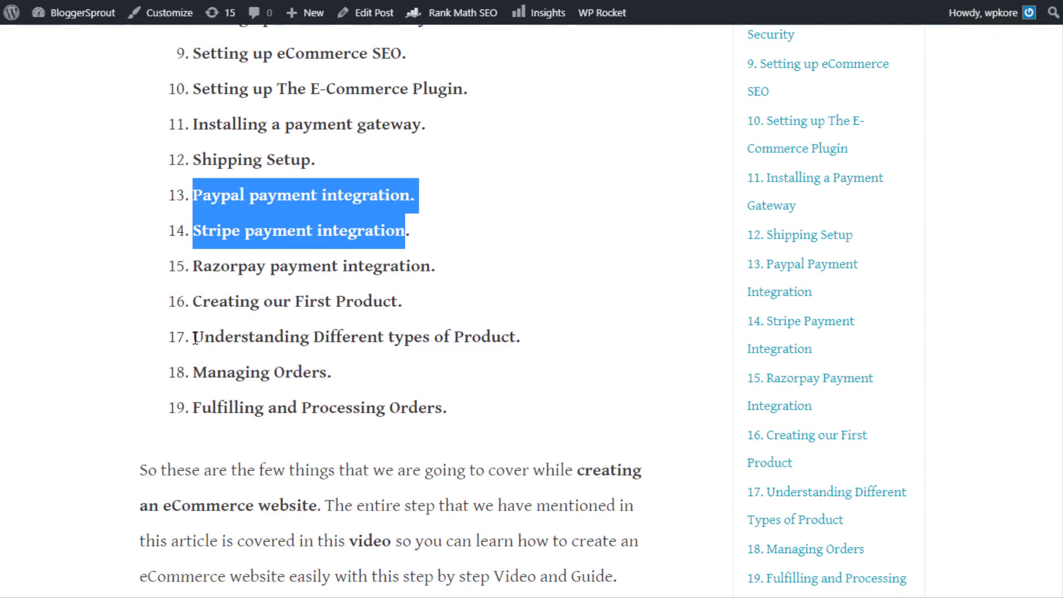
pyautogui.moveTo(195, 339); pyautogui.dragTo(517, 330)
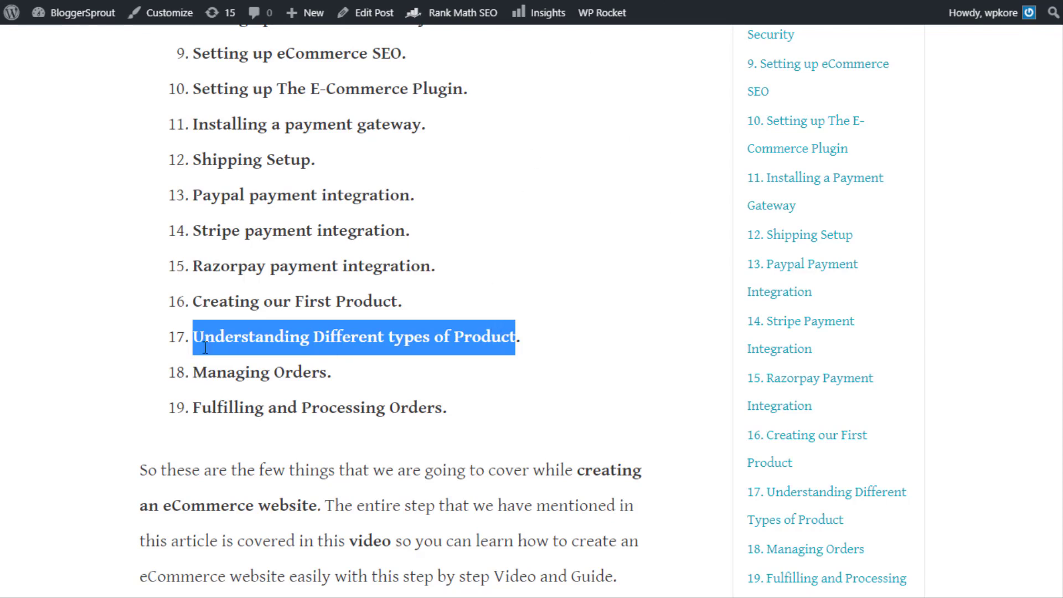
pyautogui.moveTo(195, 373); pyautogui.dragTo(441, 409)
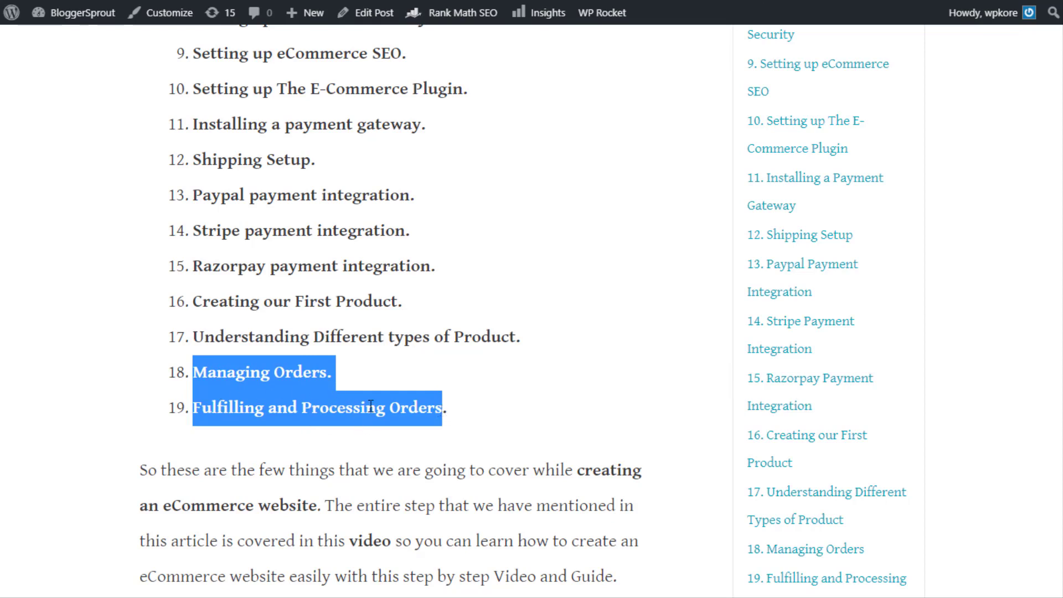
pyautogui.doubleClick(353, 412)
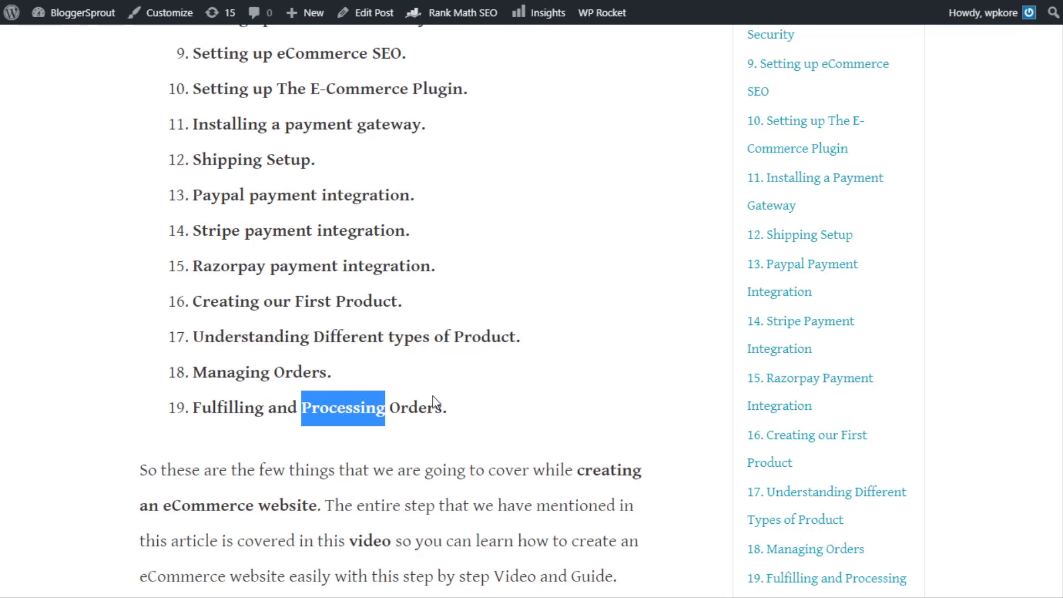
pyautogui.moveTo(193, 375); pyautogui.dragTo(452, 413)
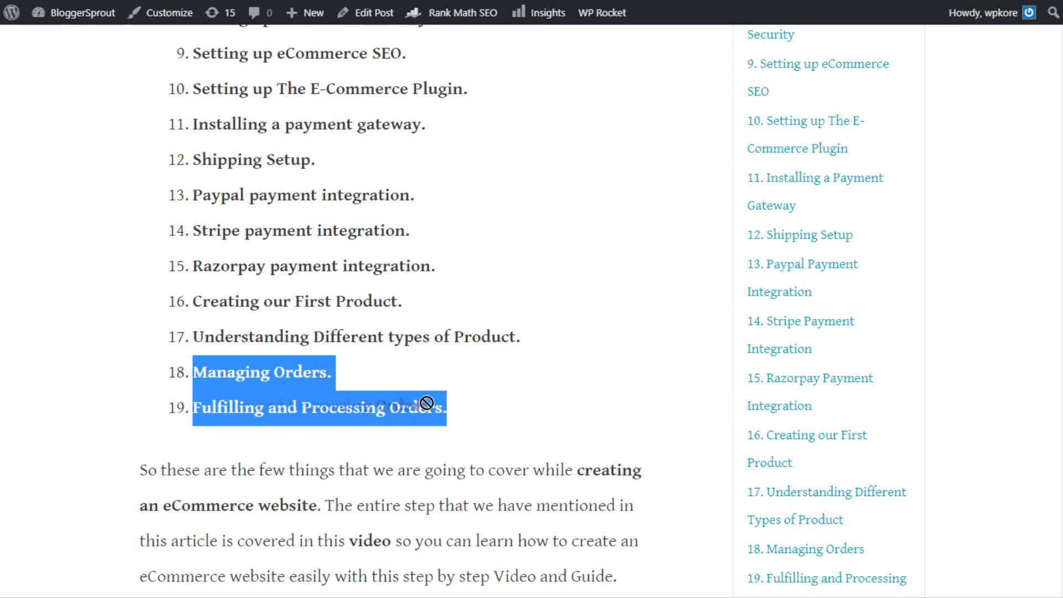
pyautogui.click(460, 405)
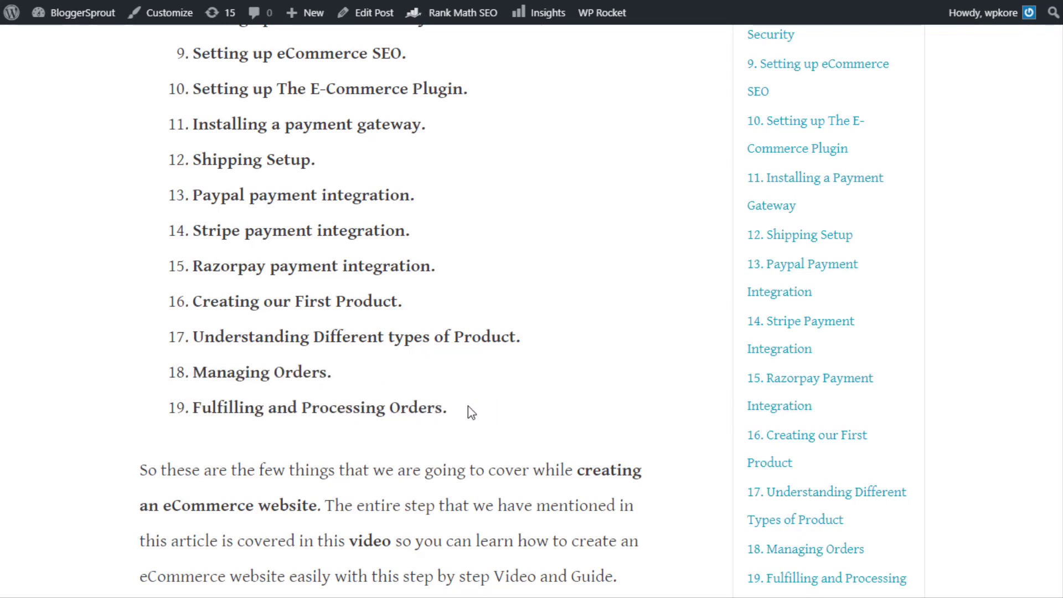
pyautogui.scroll(-6, 468, 407)
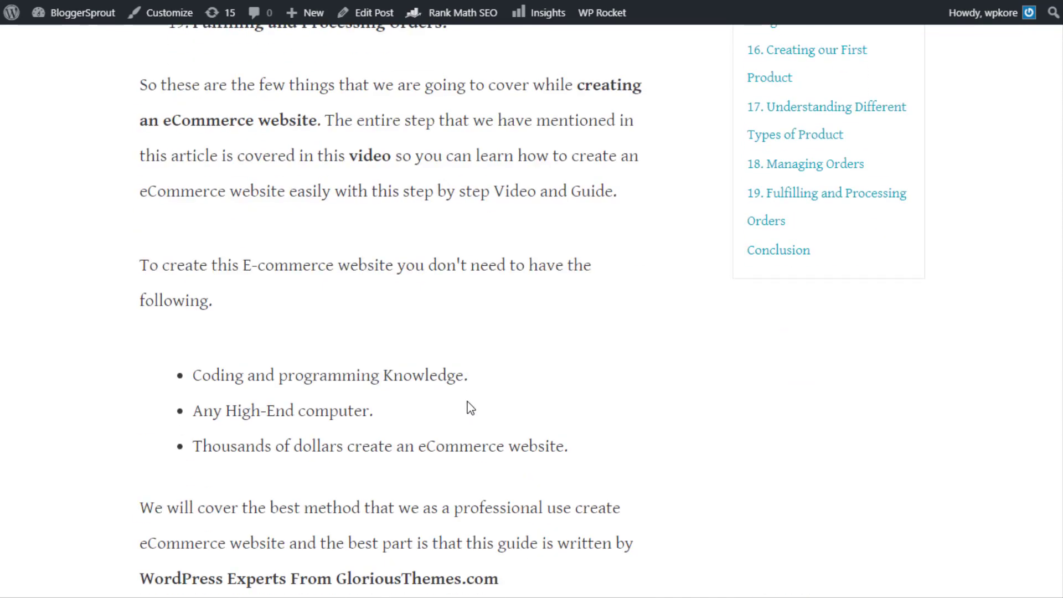
pyautogui.scroll(-5, 467, 401)
pyautogui.scroll(16, 467, 400)
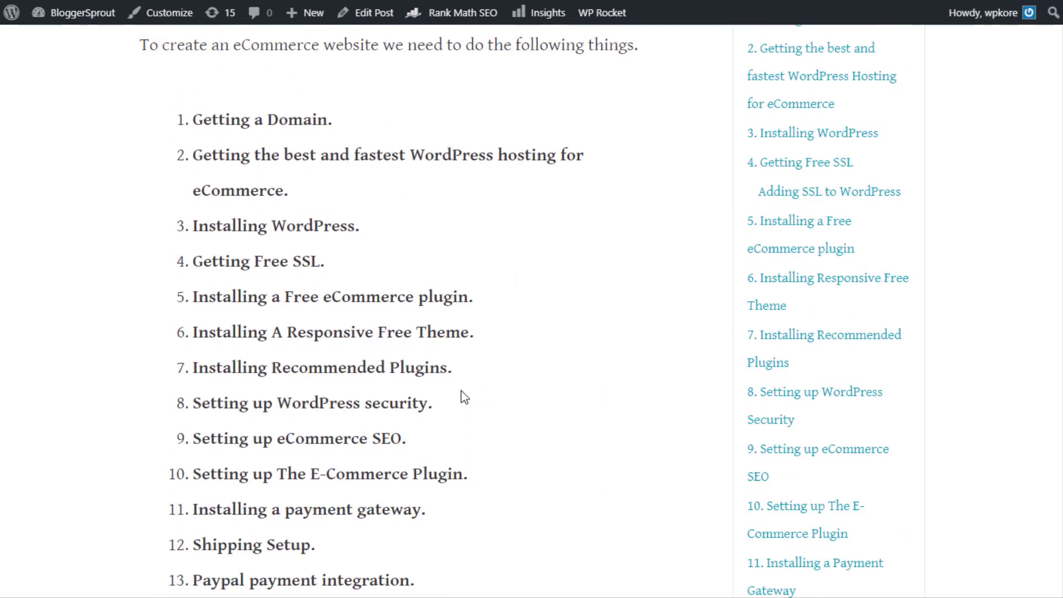
pyautogui.scroll(3, 742, 71)
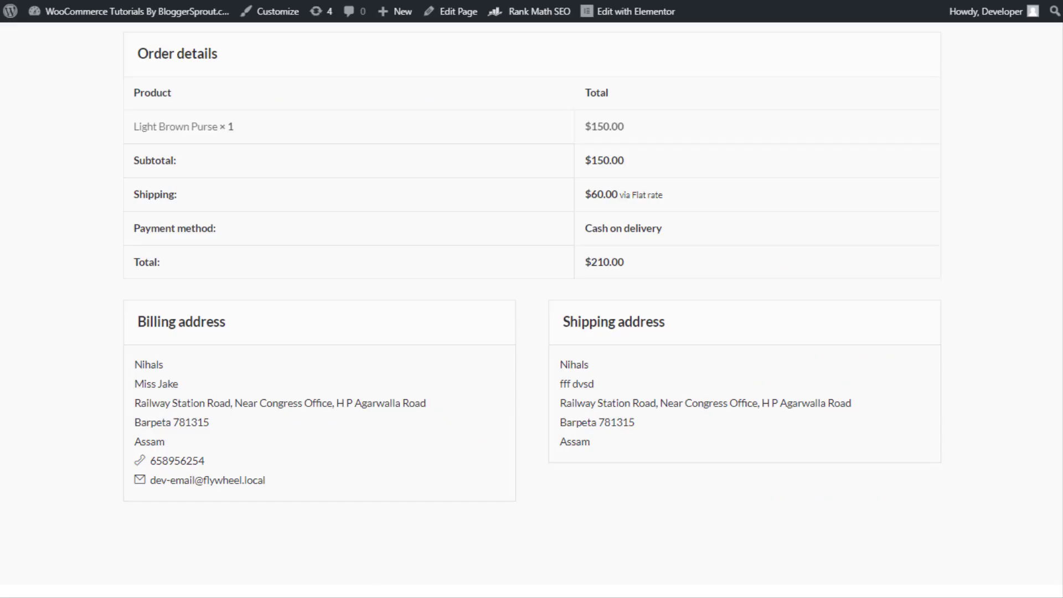
pyautogui.scroll(5, 562, 244)
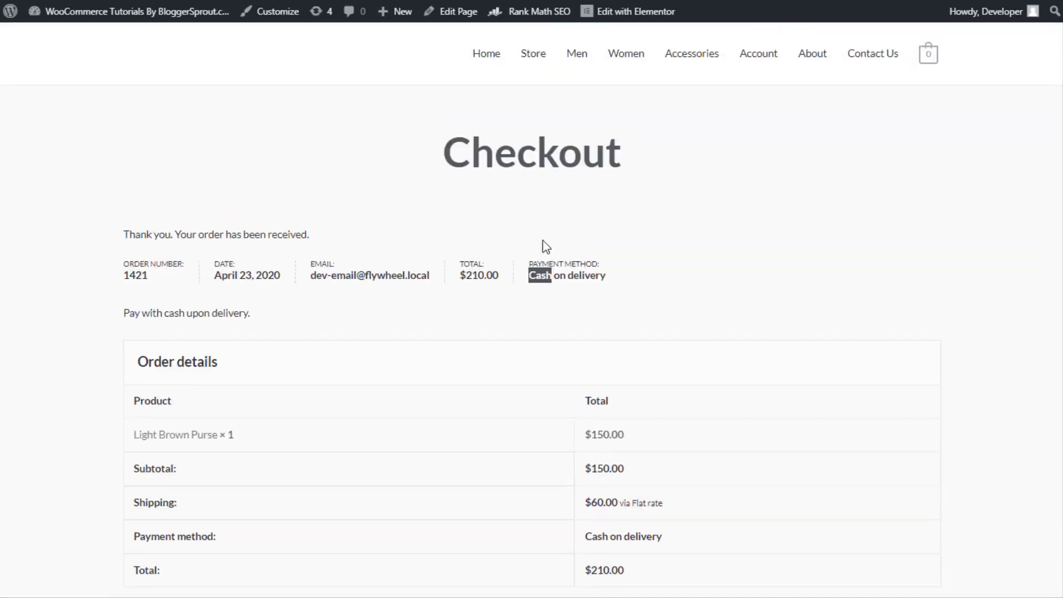
# Go to the store homepage and scroll down to the Special Edition banner and its description
pyautogui.click(493, 61)
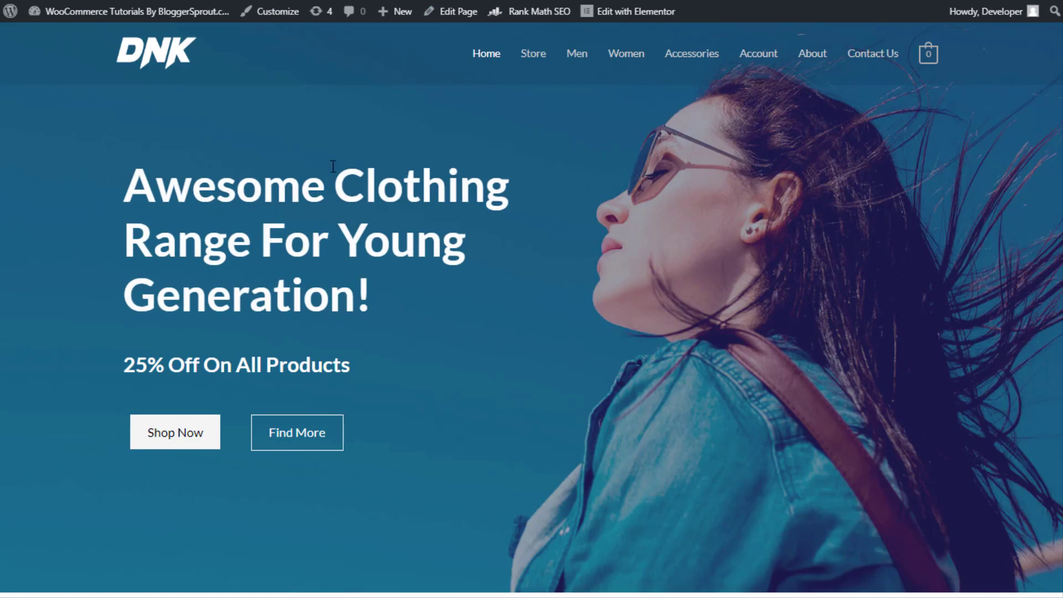
pyautogui.scroll(-8, 545, 255)
pyautogui.scroll(-6, 543, 243)
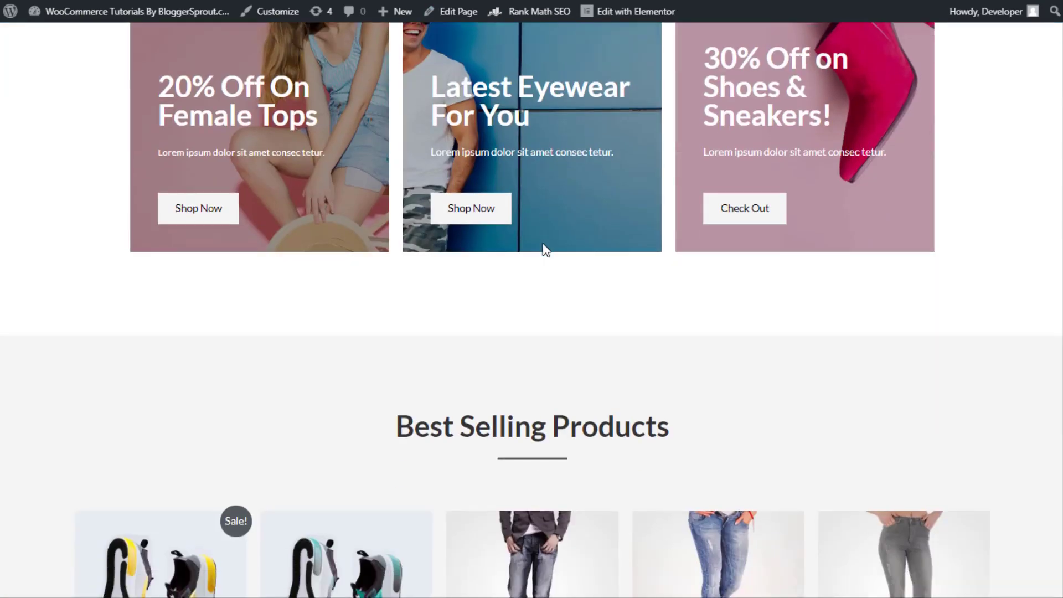
pyautogui.scroll(-15, 543, 244)
pyautogui.scroll(-4, 526, 261)
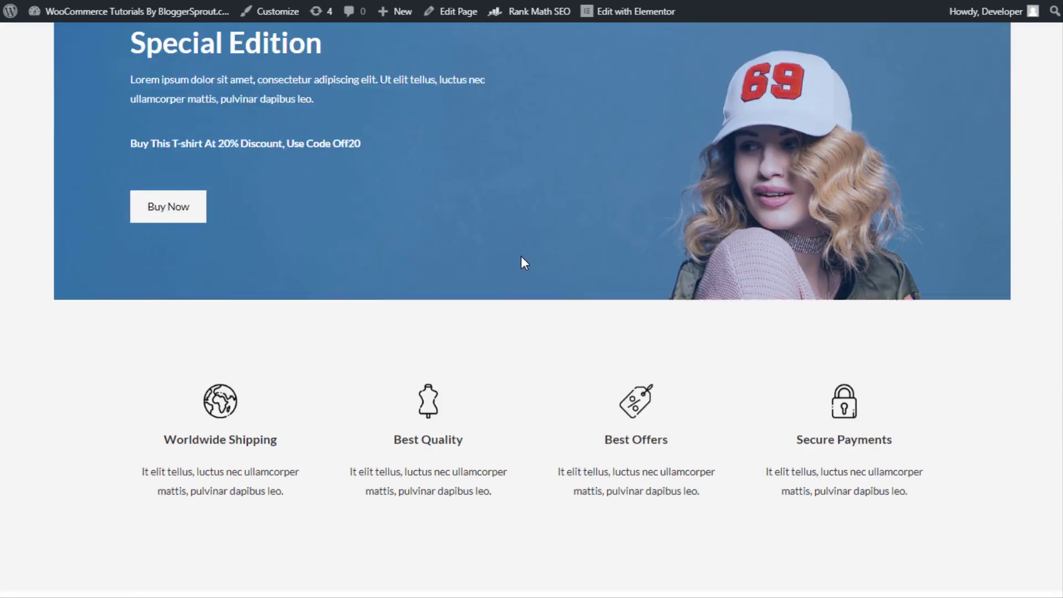
pyautogui.scroll(3, 523, 258)
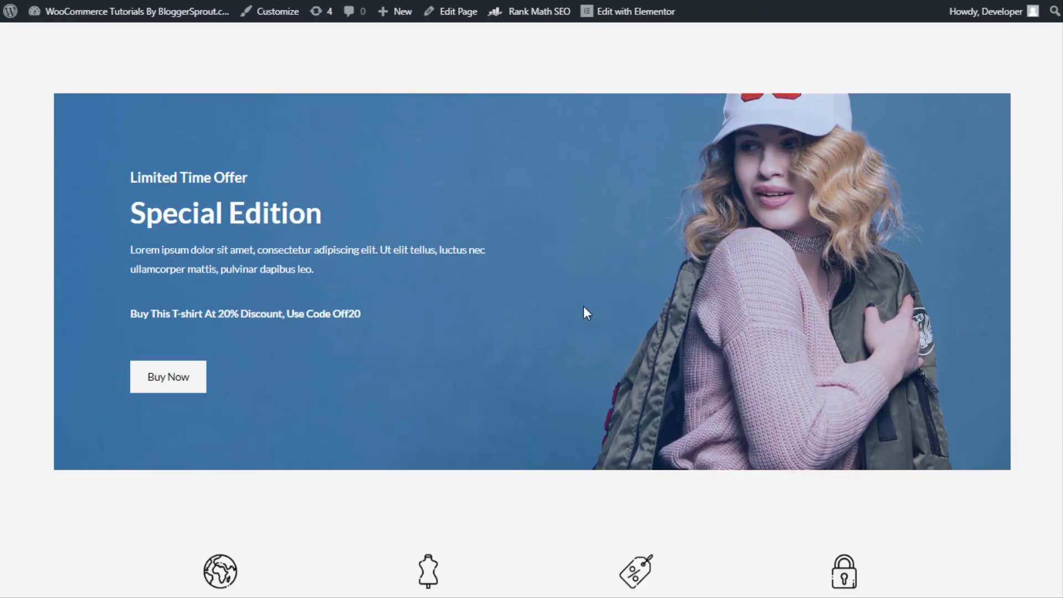
pyautogui.moveTo(129, 250); pyautogui.dragTo(345, 249)
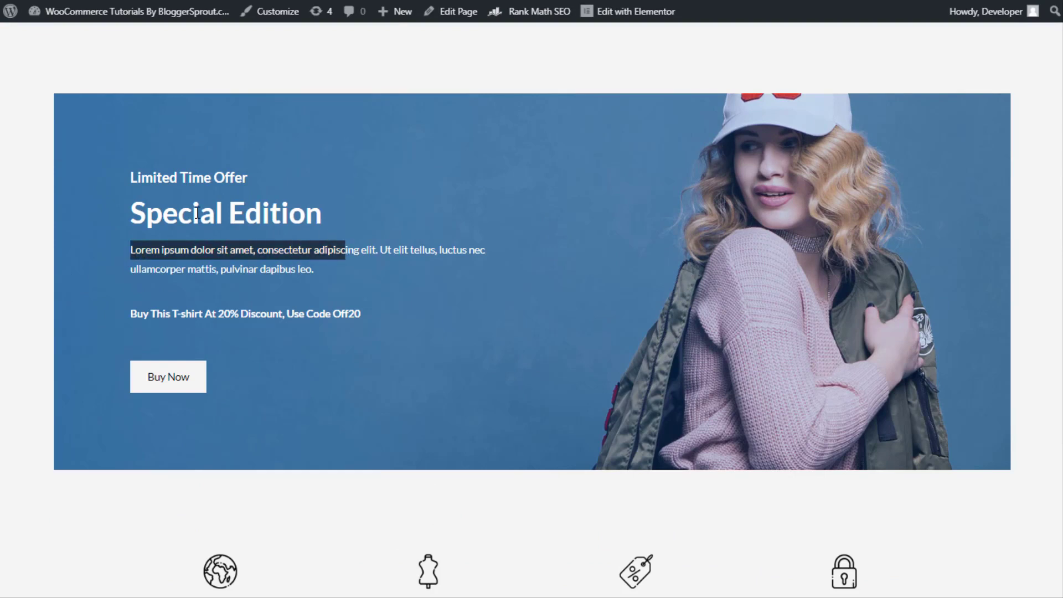
pyautogui.moveTo(132, 221); pyautogui.dragTo(340, 211)
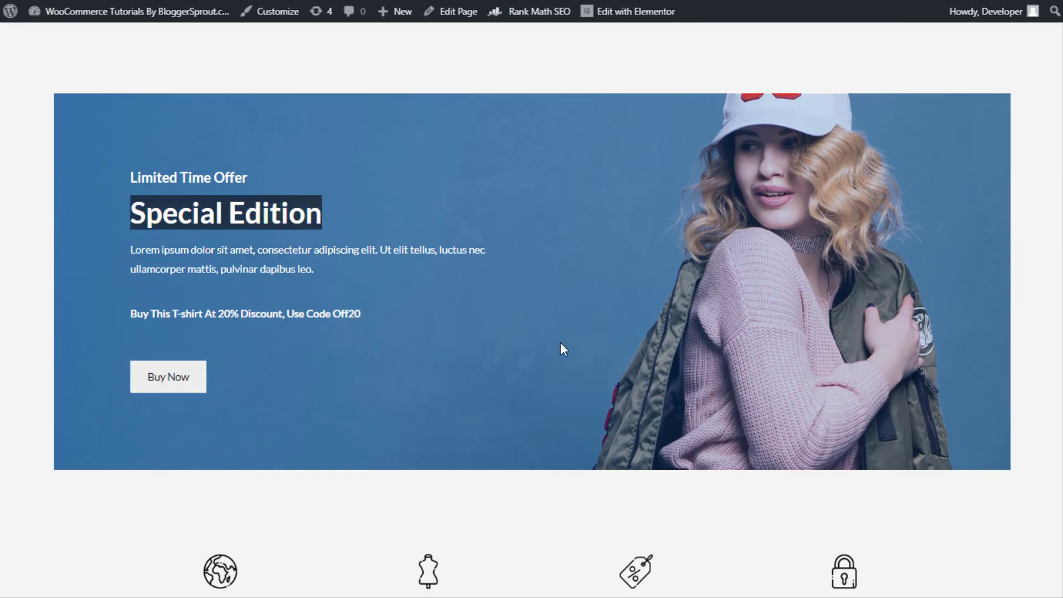
pyautogui.scroll(-15, 560, 343)
pyautogui.scroll(10, 667, 296)
pyautogui.scroll(-5, 669, 284)
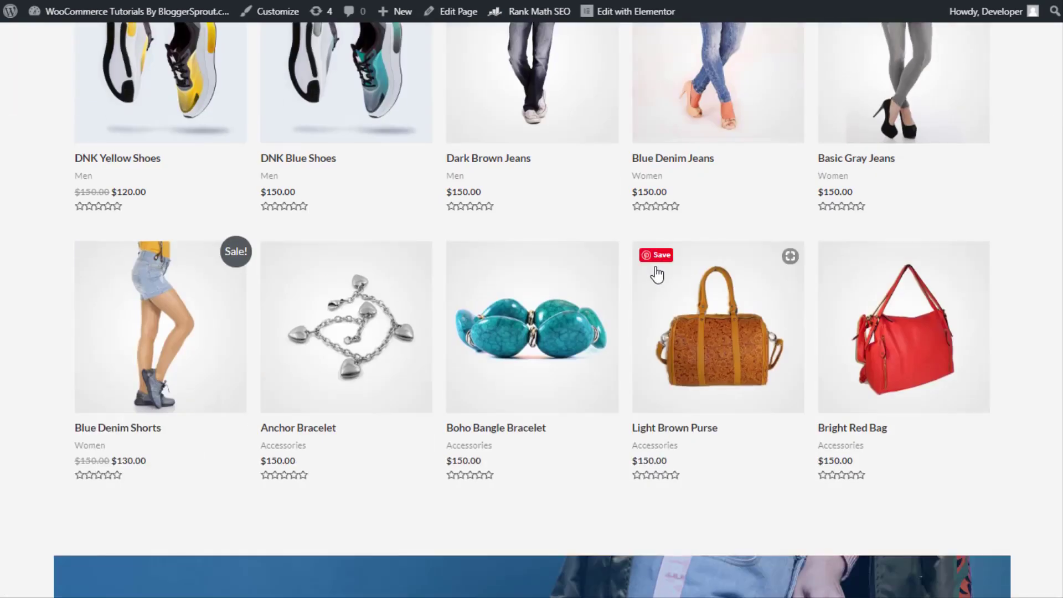
pyautogui.scroll(15, 656, 273)
pyautogui.moveTo(614, 22)
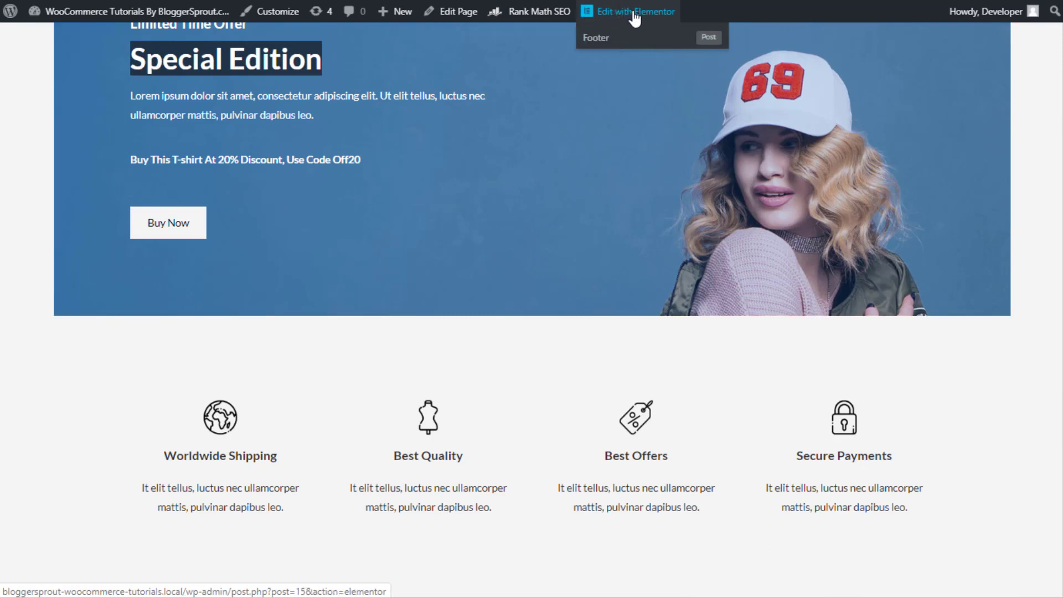
# Launch Elementor on the homepage and scroll the preview to the Special Edition banner
pyautogui.click(638, 16)
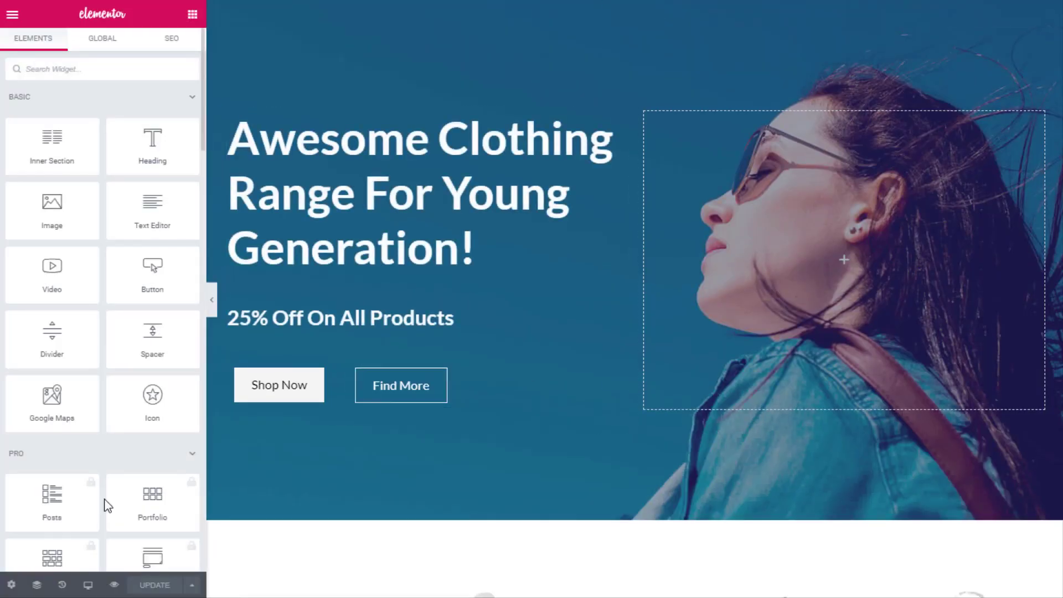
pyautogui.scroll(-20, 401, 406)
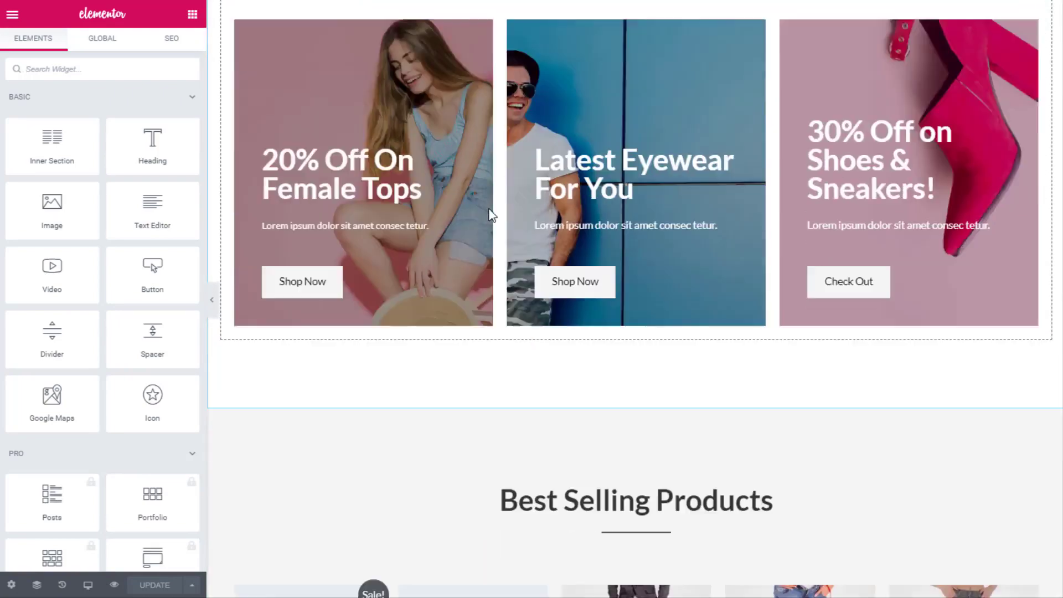
pyautogui.scroll(-13, 489, 209)
pyautogui.scroll(3, 489, 209)
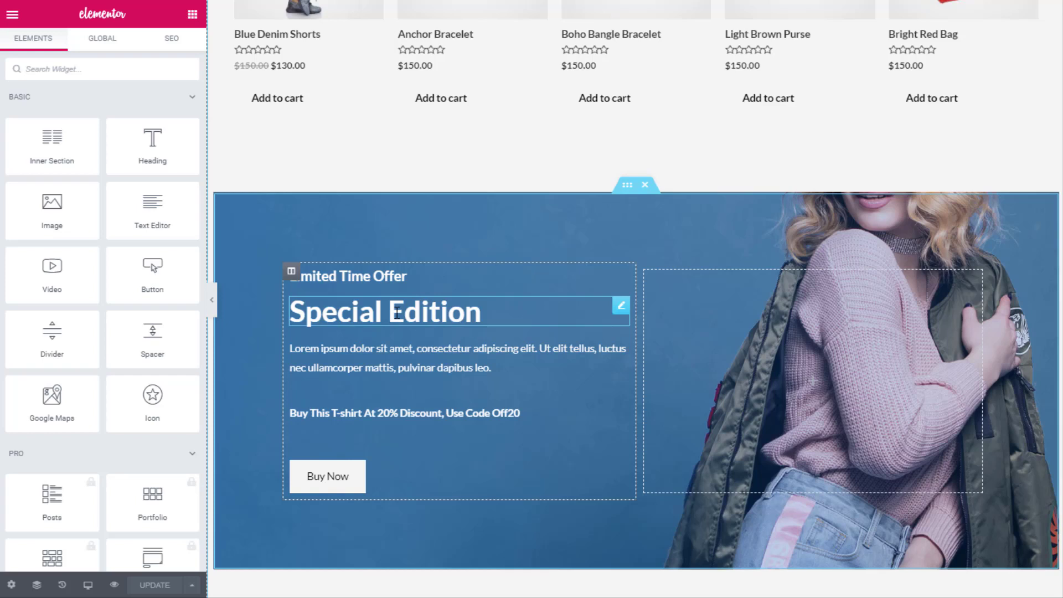
# Replace the Special Edition heading's title with 'HandBags For Females'
pyautogui.click(411, 313)
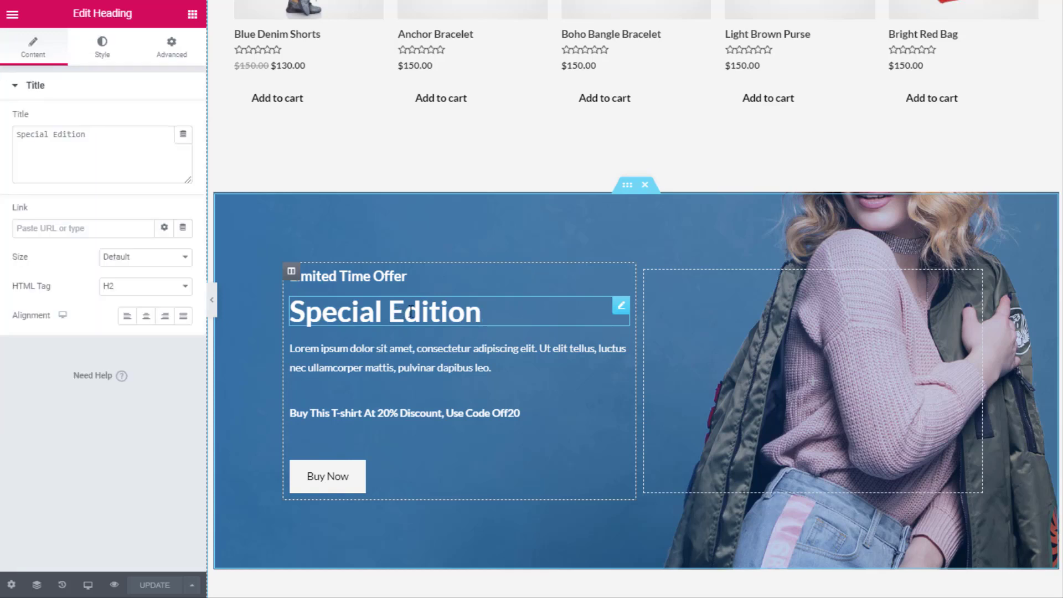
pyautogui.click(492, 327)
pyautogui.hotkey('shift', 'Left')
pyautogui.hotkey('shift', 'Left')
pyautogui.hotkey('shift', 'Left')
pyautogui.hotkey('shift', 'Left')
pyautogui.hotkey('shift', 'Left')
pyautogui.hotkey('shift', 'Left')
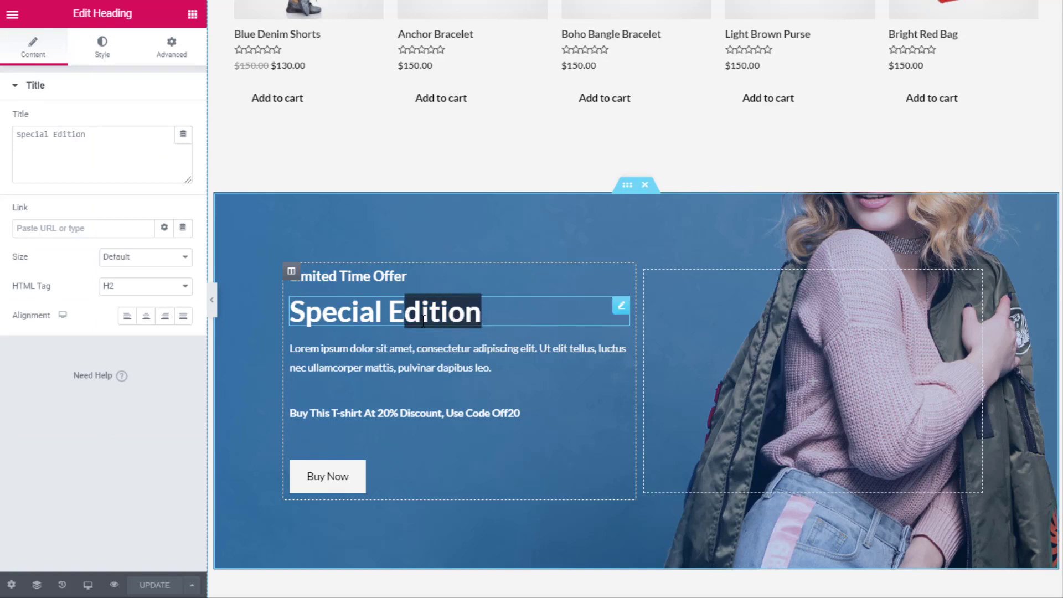
pyautogui.click(422, 322)
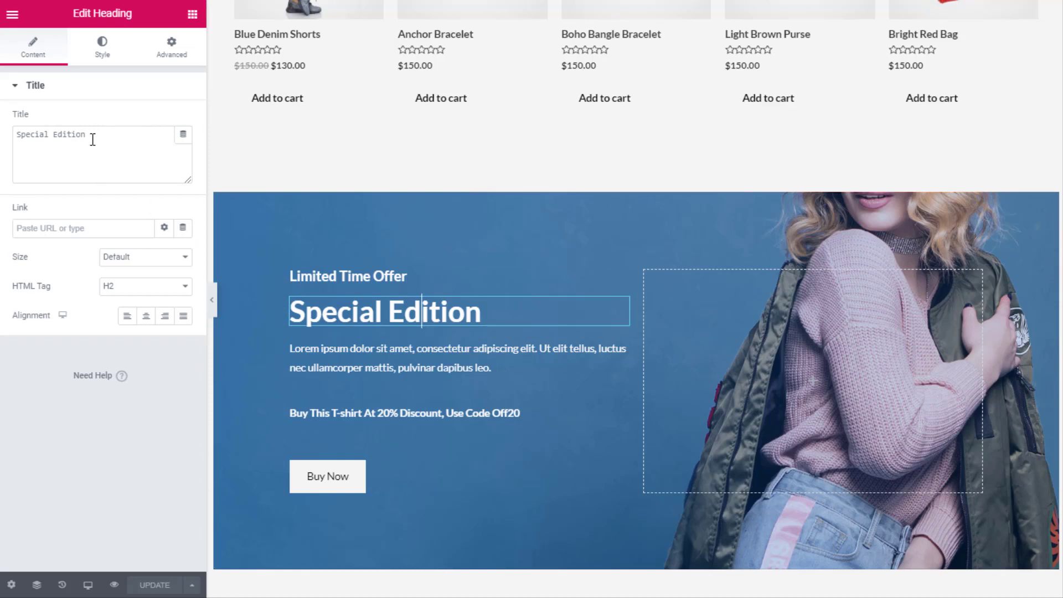
pyautogui.moveTo(100, 134); pyautogui.dragTo(16, 134)
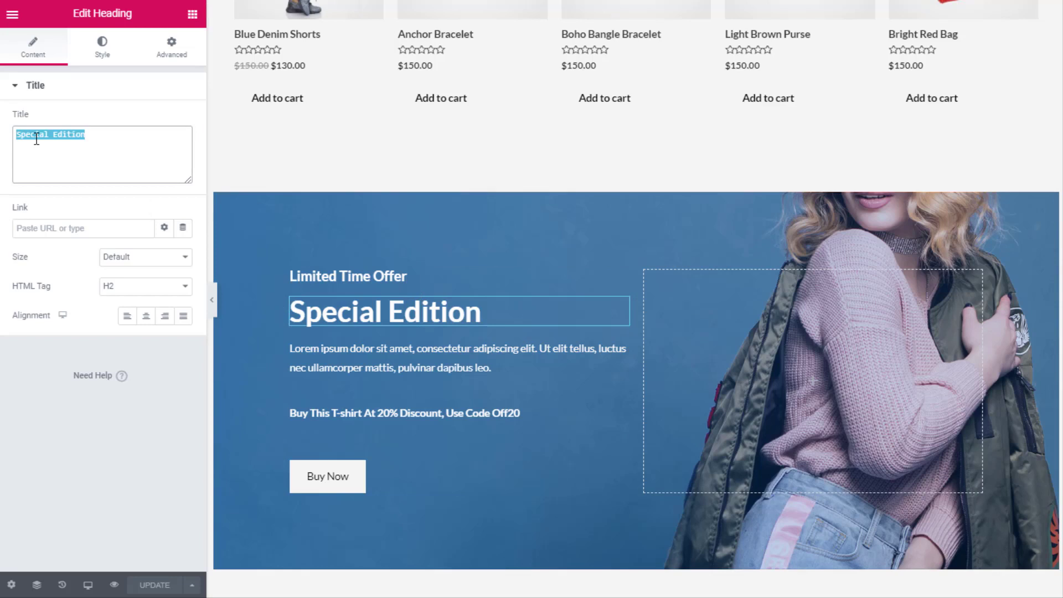
pyautogui.write('d')
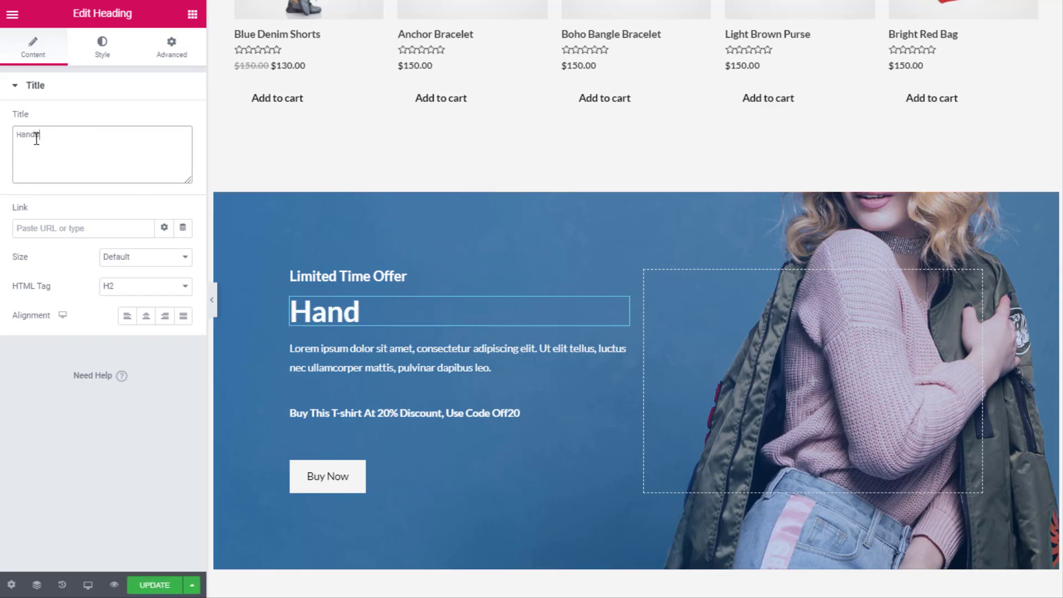
pyautogui.write('Bags For Fema')
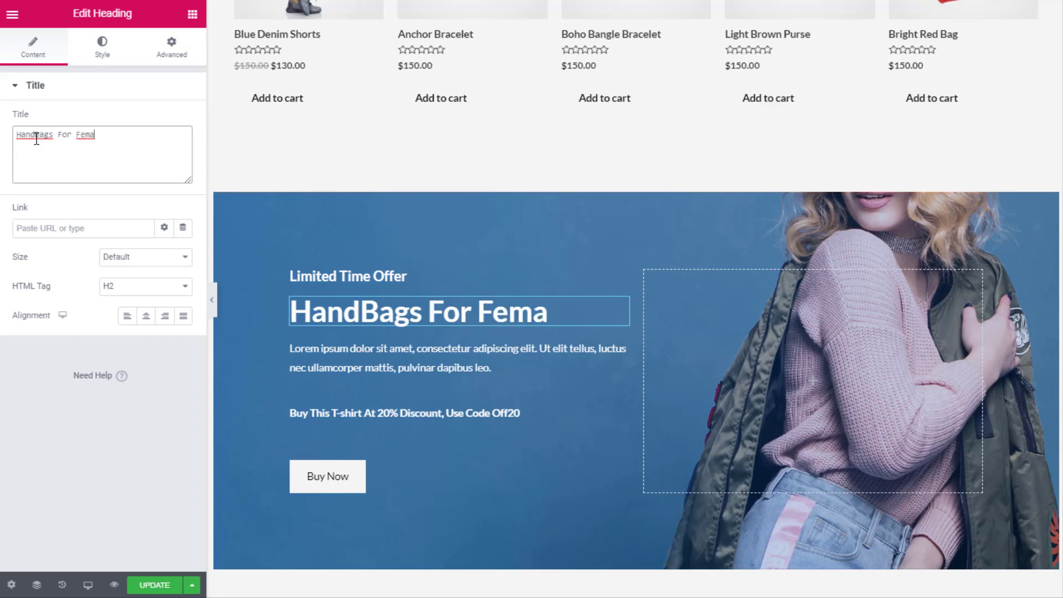
pyautogui.write('les')
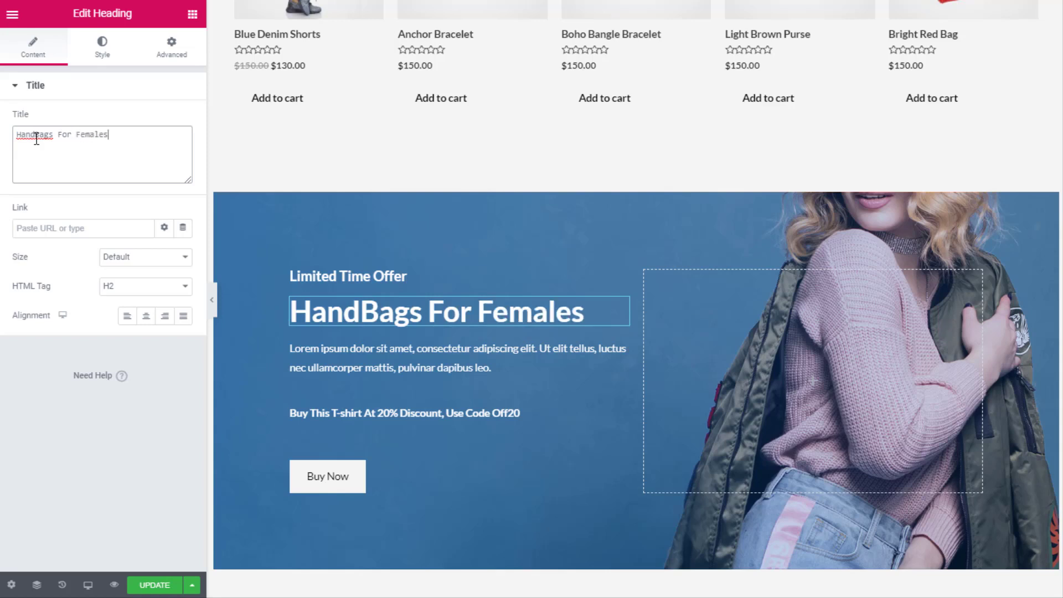
# Replace the Lorem ipsum paragraph with text about ladies' hand bags hand picked by fashion experts
pyautogui.click(366, 362)
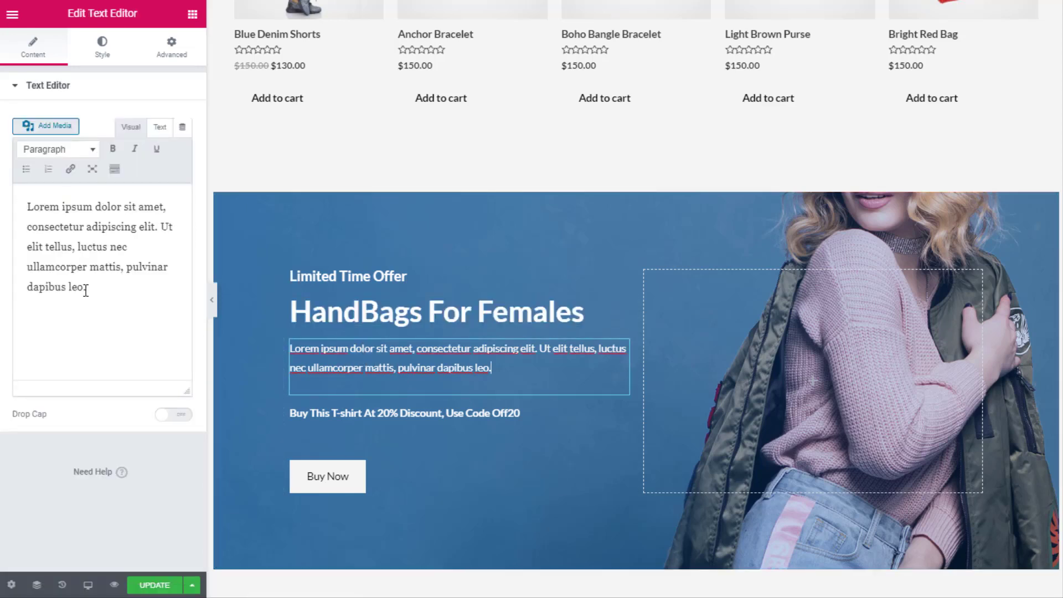
pyautogui.moveTo(86, 287); pyautogui.dragTo(33, 207)
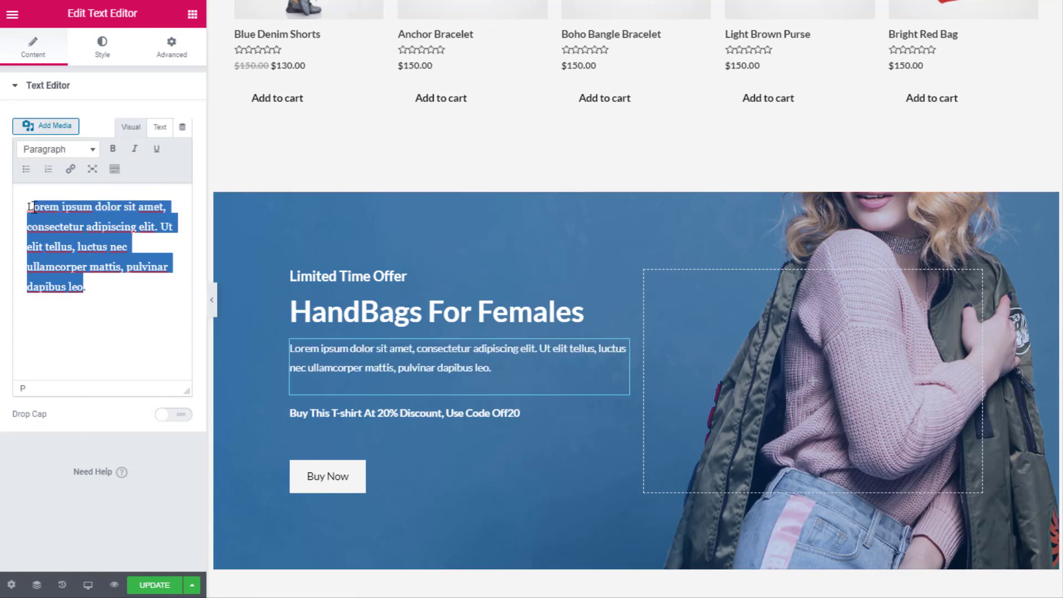
pyautogui.press('BackSpace')
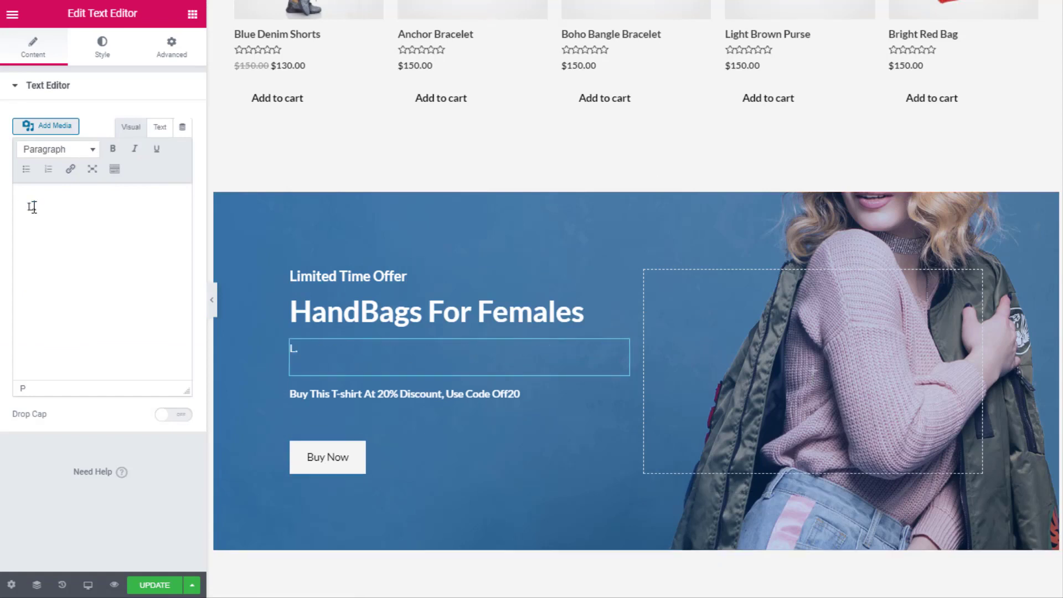
pyautogui.press('BackSpace')
pyautogui.press('BackSpace')
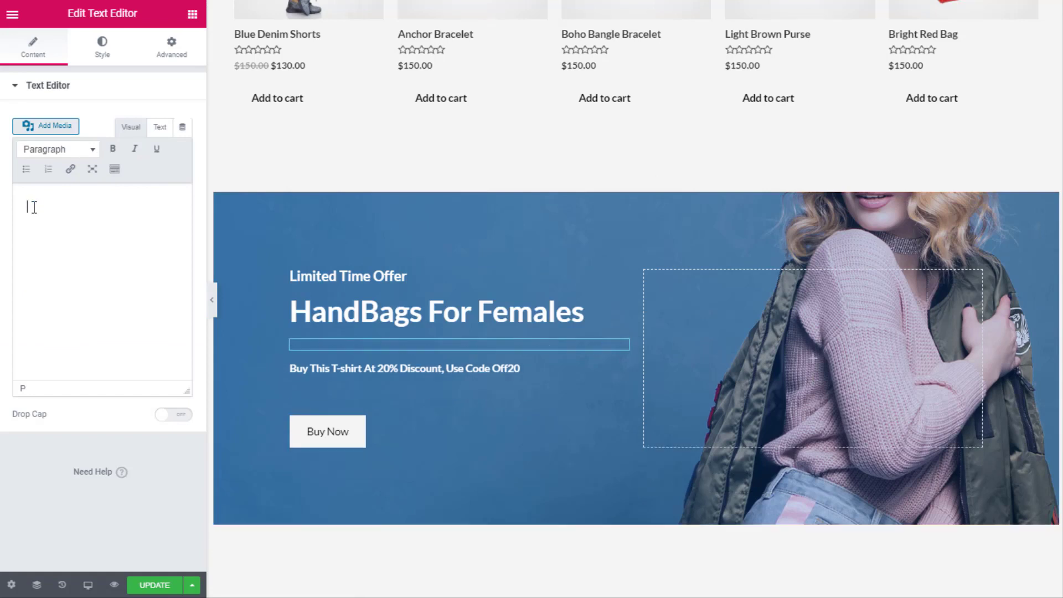
pyautogui.write('Best hand')
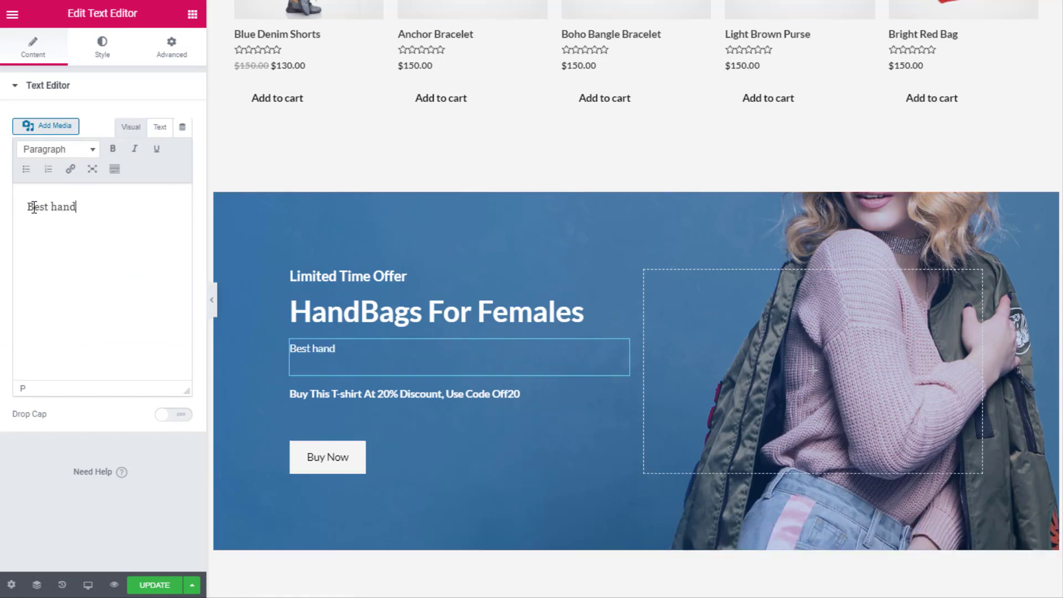
pyautogui.write(' bags for ladies')
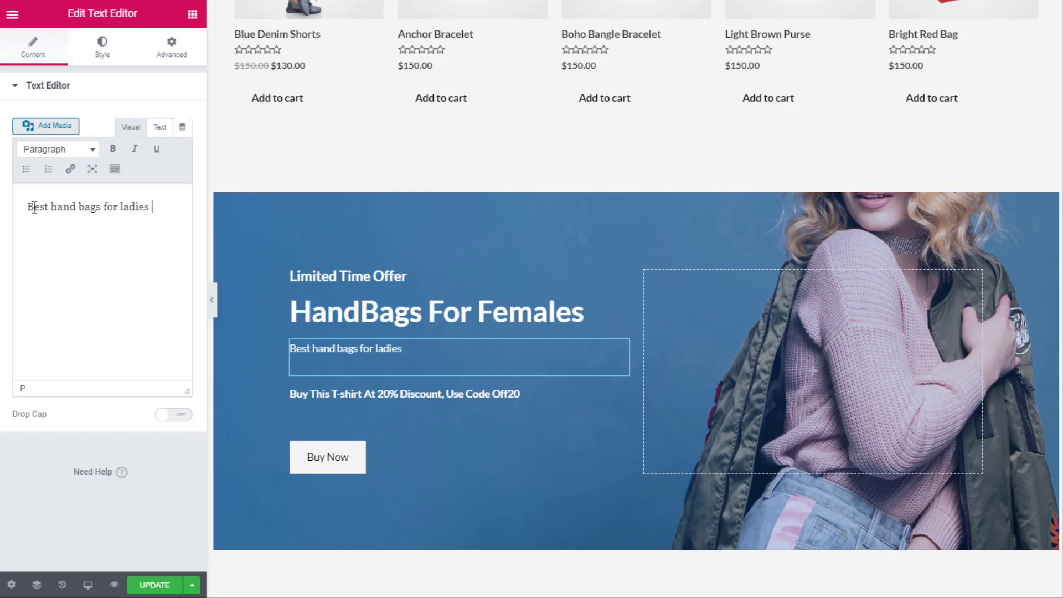
pyautogui.write(' that are hand o')
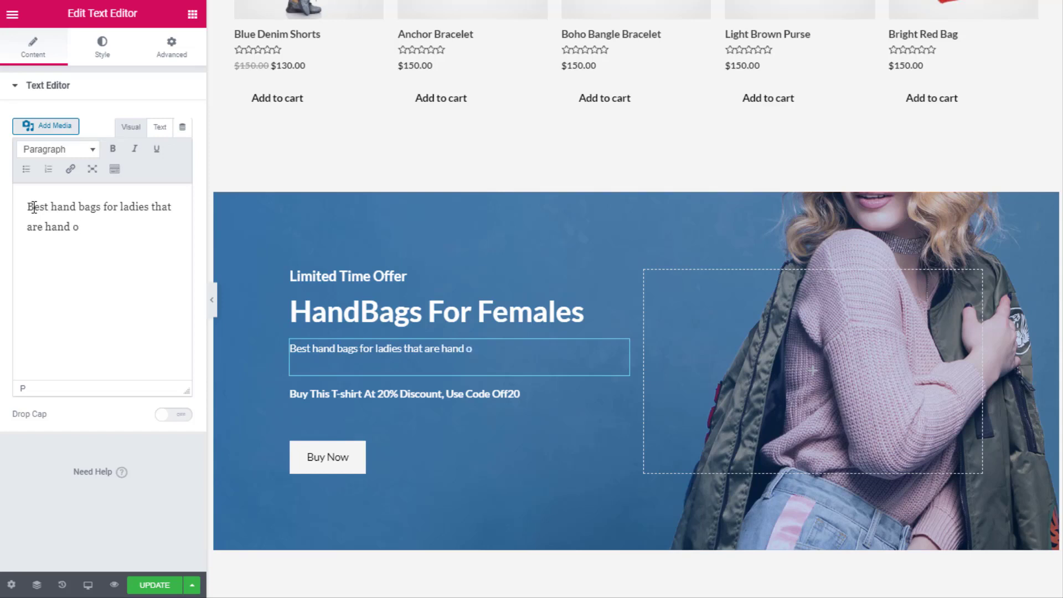
pyautogui.press('BackSpace')
pyautogui.write('picked by our e')
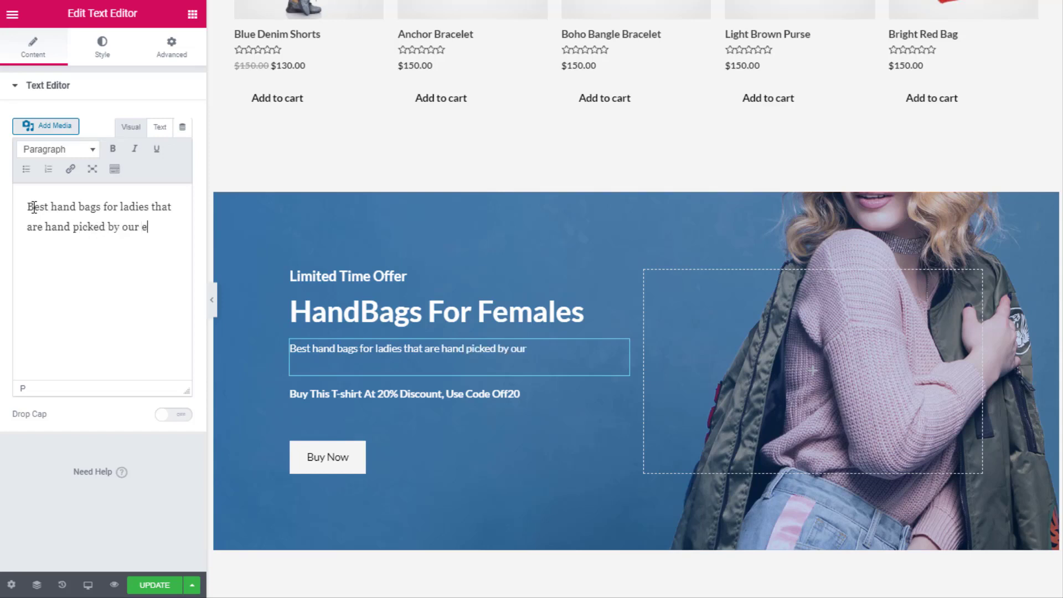
pyautogui.write('xperts from fashion ')
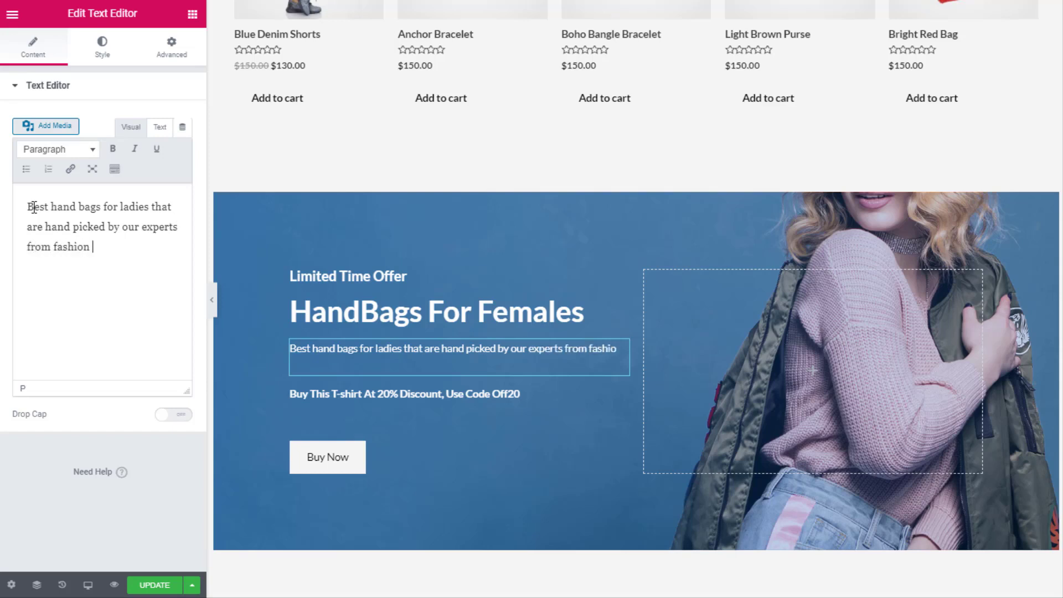
pyautogui.write('insdur')
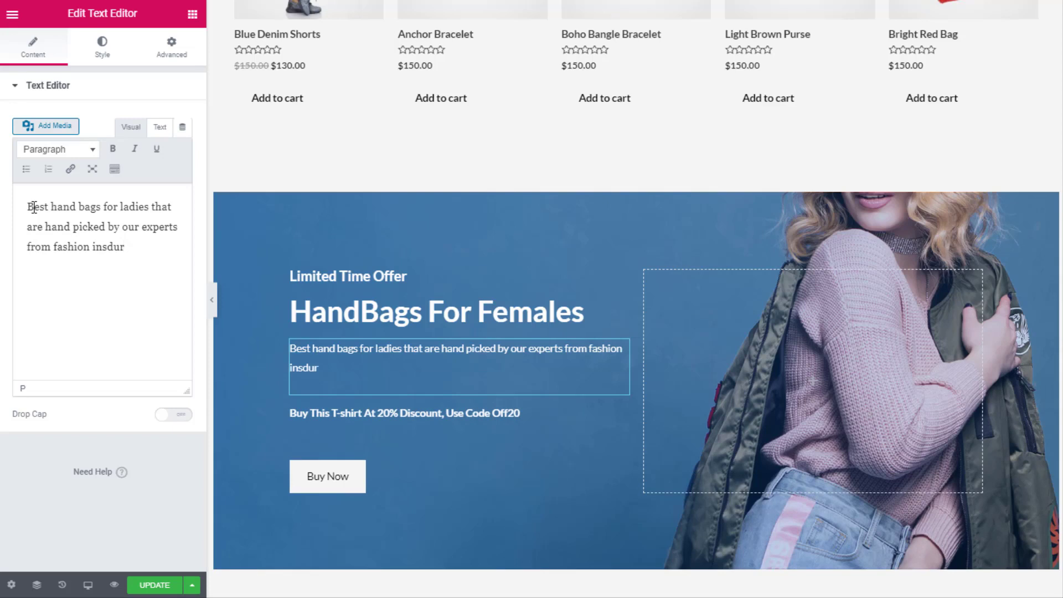
pyautogui.press('BackSpace')
pyautogui.write('stry that')
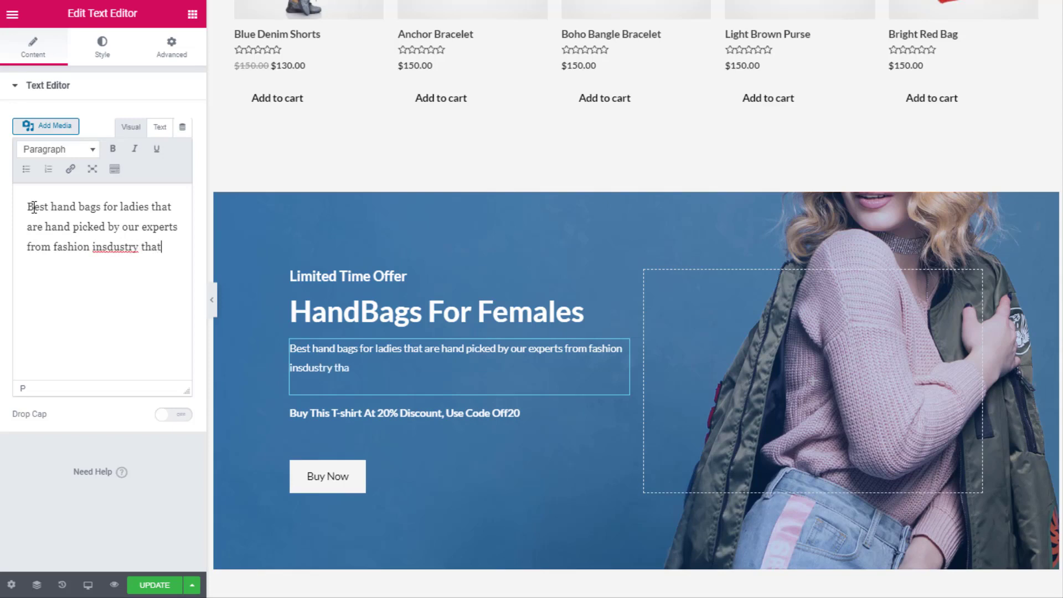
pyautogui.write(' would sh')
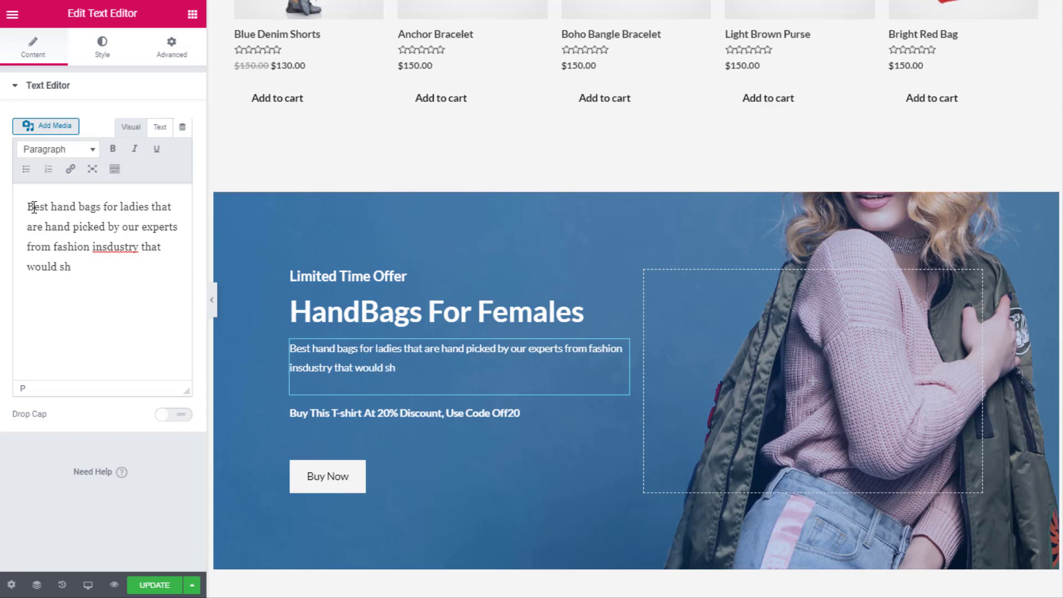
pyautogui.write('ould it your style')
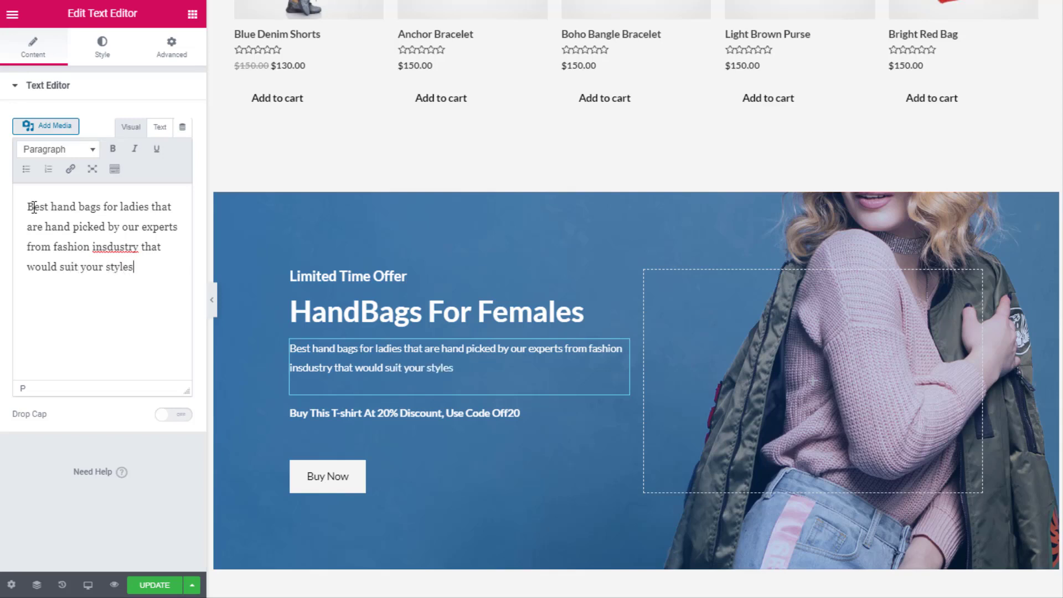
pyautogui.write(' and personality.')
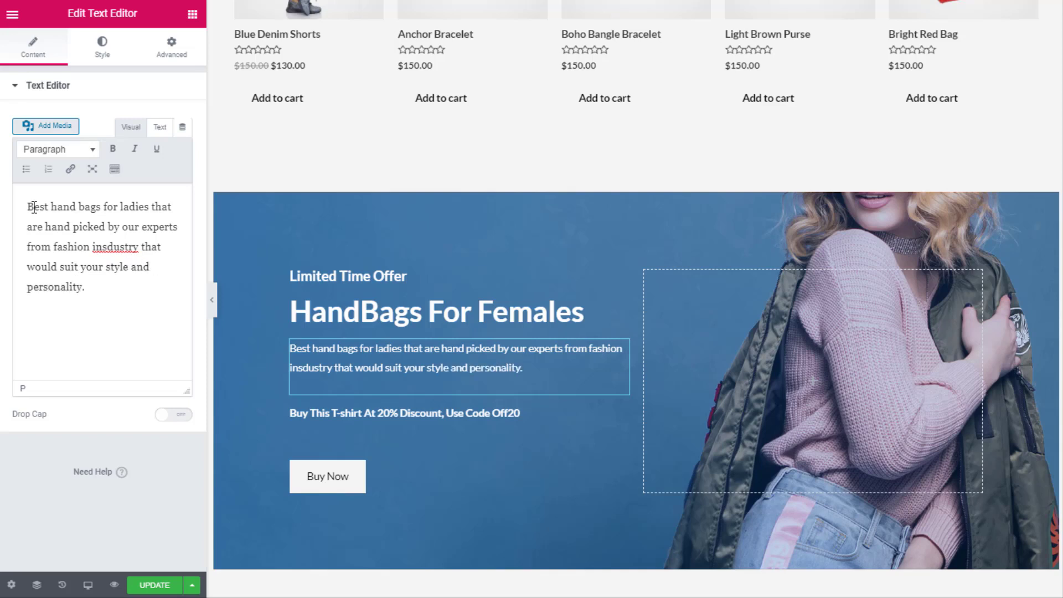
# Change 'T-shirt' to 'Hand Bag' in the banner's 20% discount line
pyautogui.click(344, 420)
pyautogui.moveTo(55, 135); pyautogui.dragTo(91, 137)
pyautogui.write('Hand')
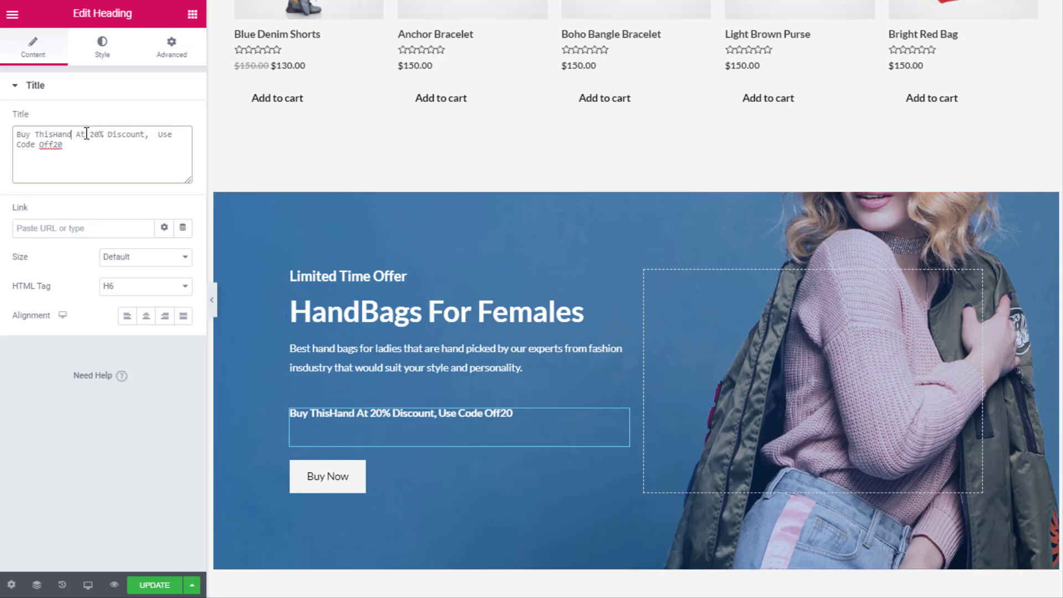
pyautogui.write(' Bag')
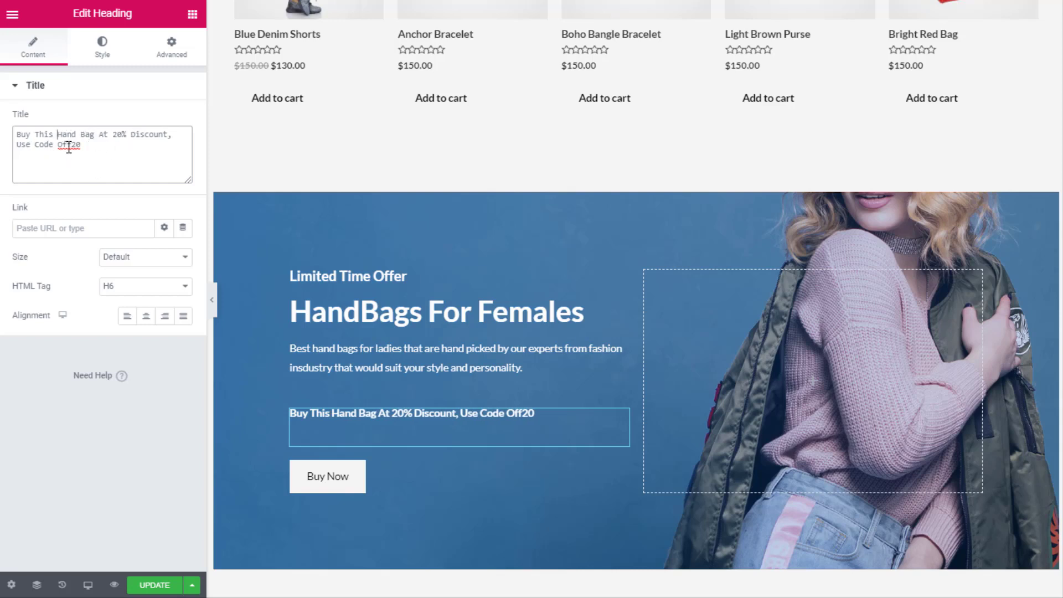
# Select the Buy Now button's checkout-page link and check the product grid's shortcode settings
pyautogui.click(331, 476)
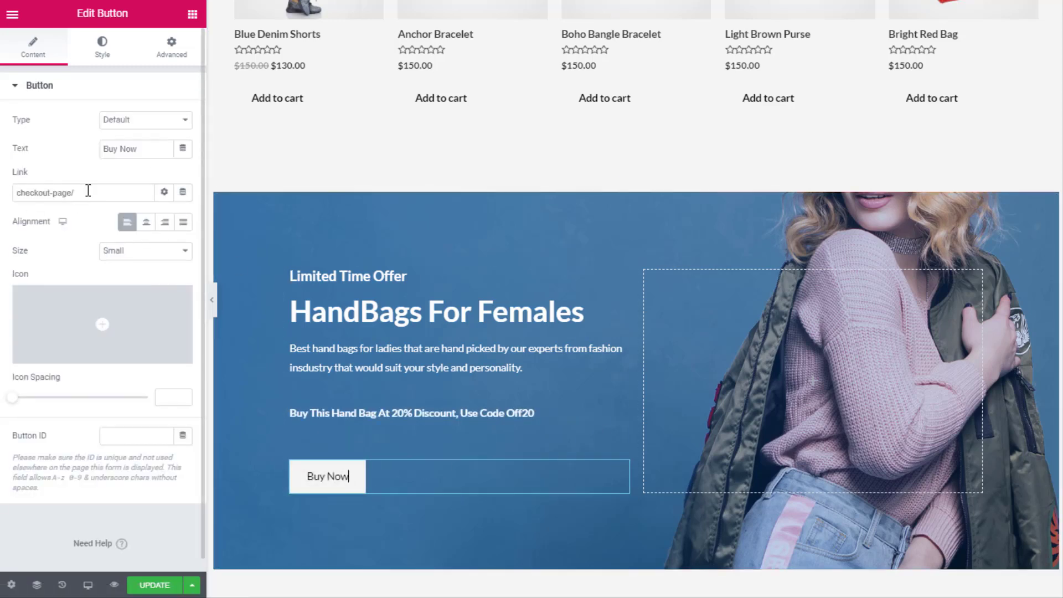
pyautogui.moveTo(90, 192); pyautogui.dragTo(42, 196)
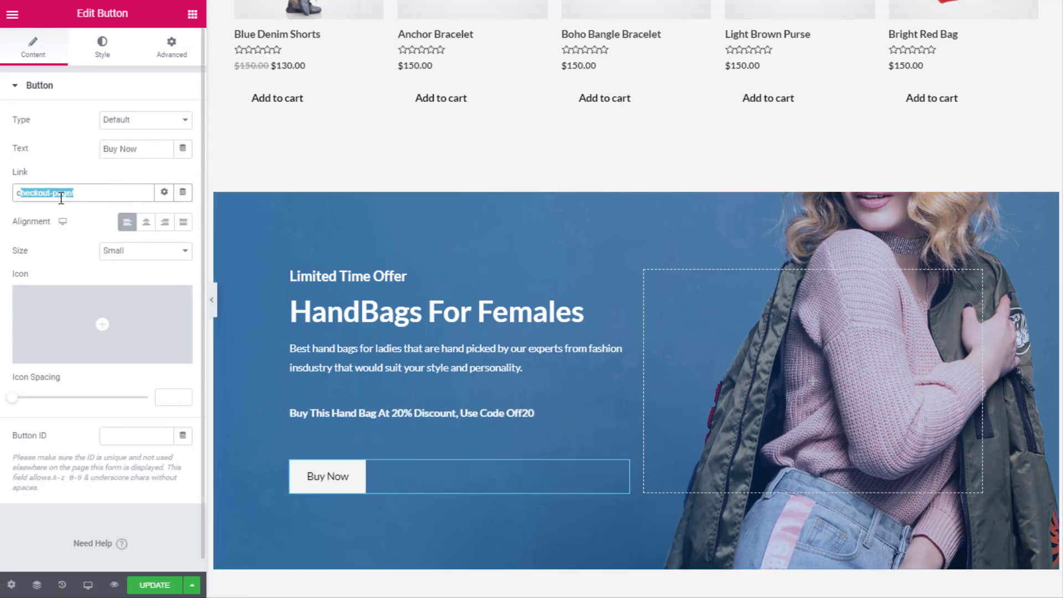
pyautogui.scroll(3, 452, 182)
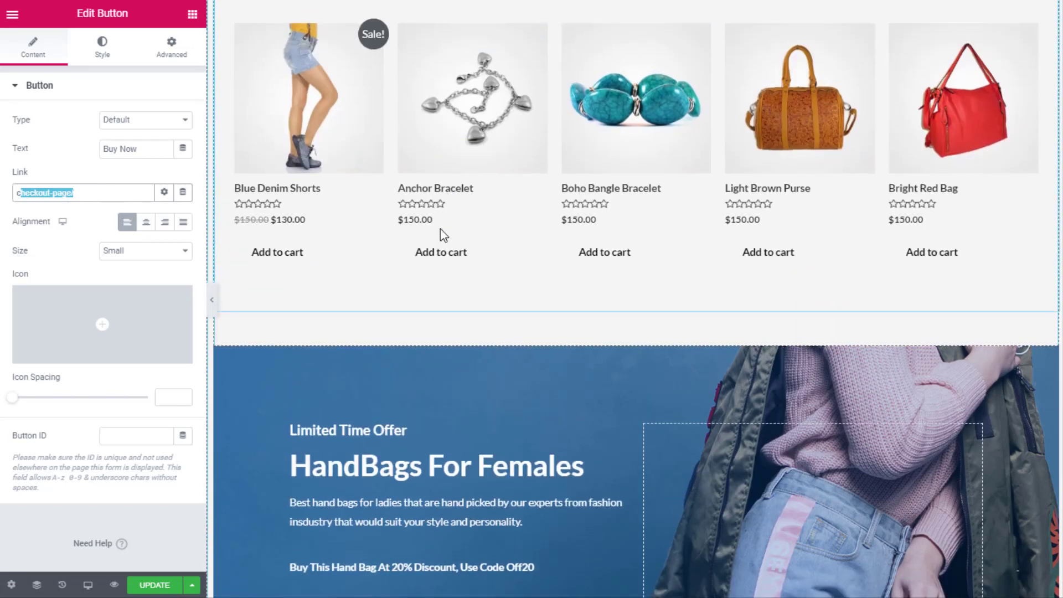
pyautogui.rightClick(919, 194)
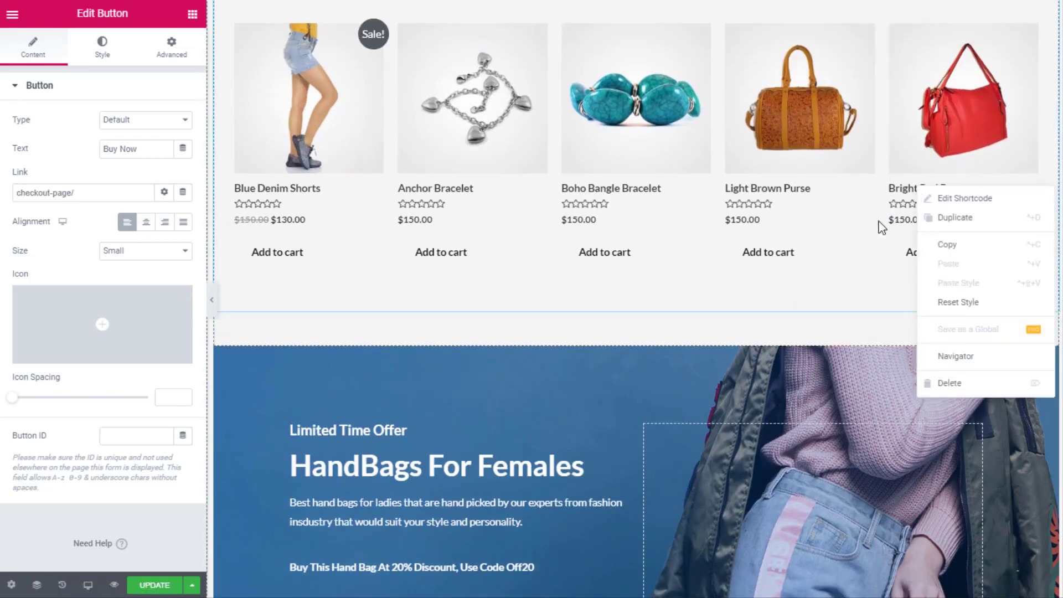
pyautogui.click(965, 198)
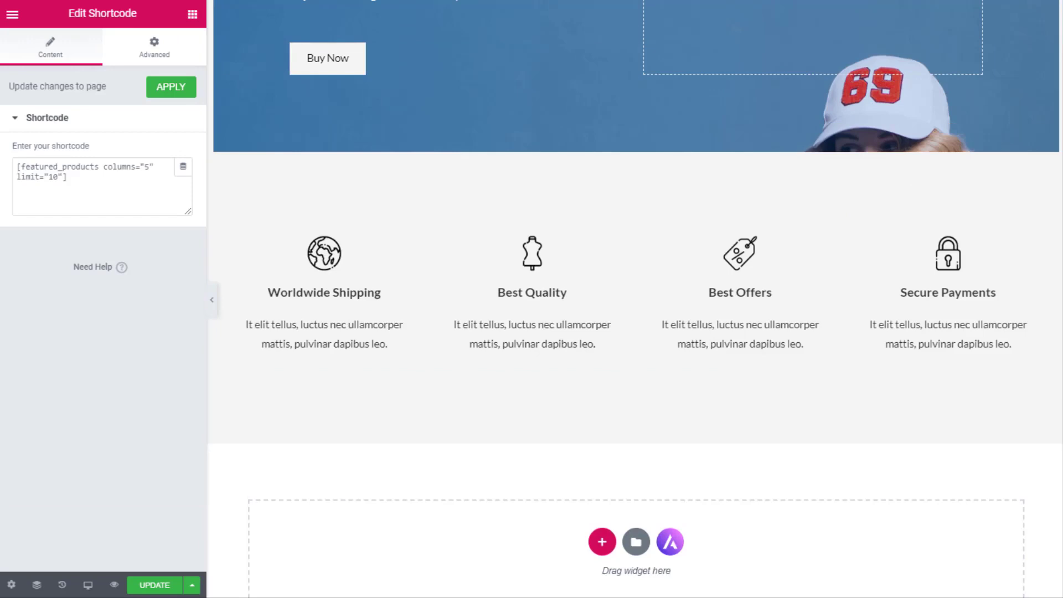
pyautogui.rightClick(825, 2)
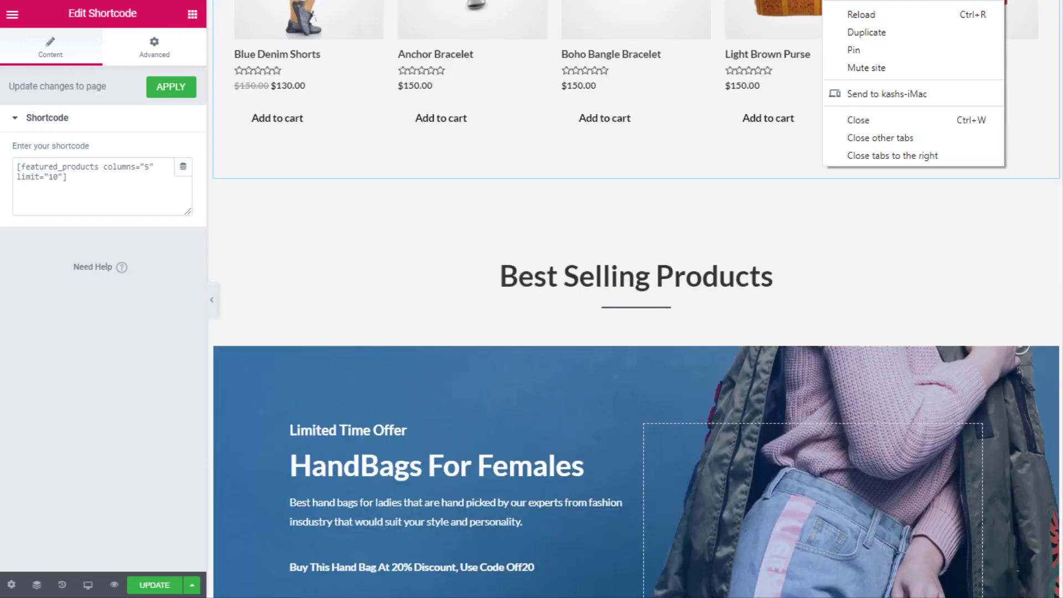
pyautogui.press('Escape')
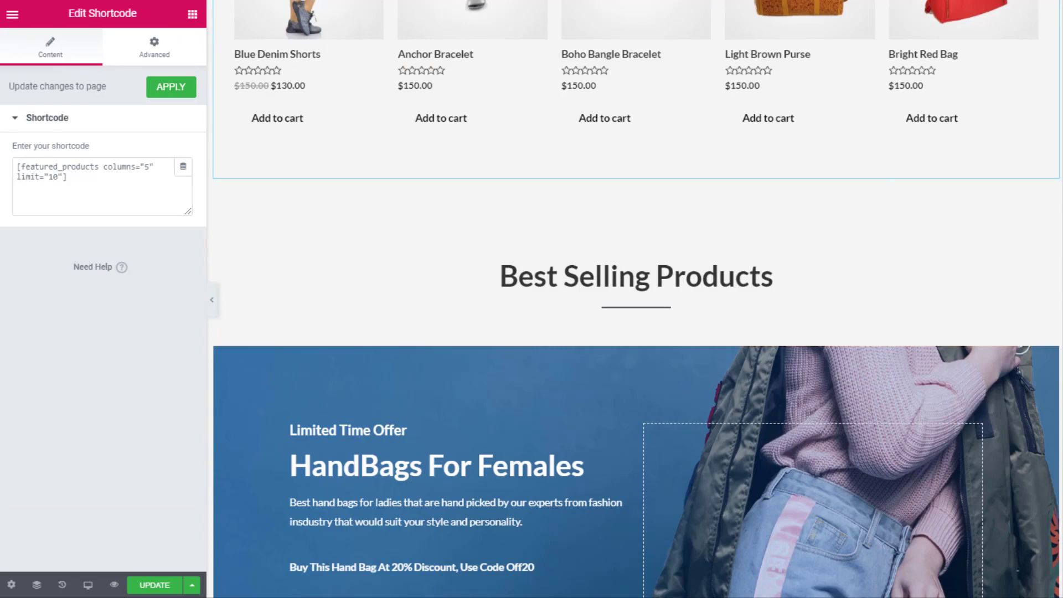
# Load the live store homepage in a new tab and copy the Bright Red Bag product link
pyautogui.hotkey('ctrl', 't')
pyautogui.write('http://bloggersprout-woocommerce-tutorials.local/')
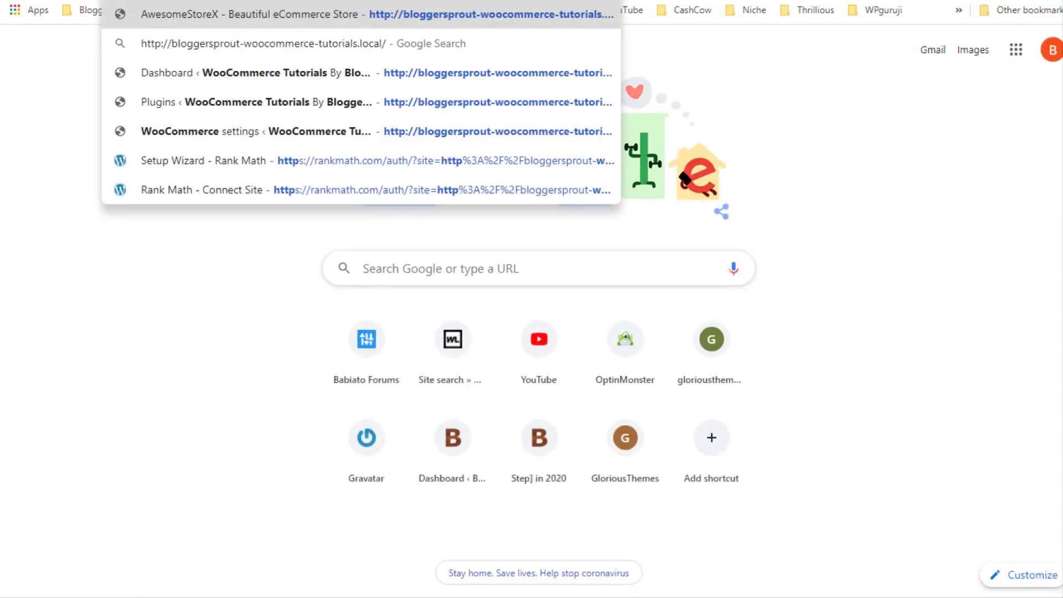
pyautogui.press('Return')
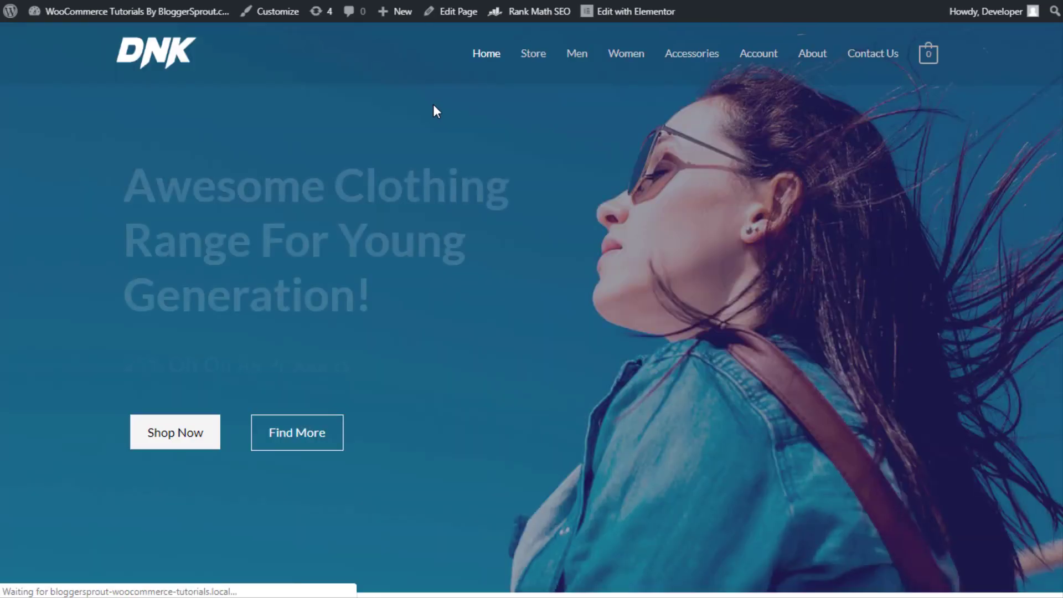
pyautogui.scroll(-2, 426, 283)
pyautogui.scroll(-10, 424, 284)
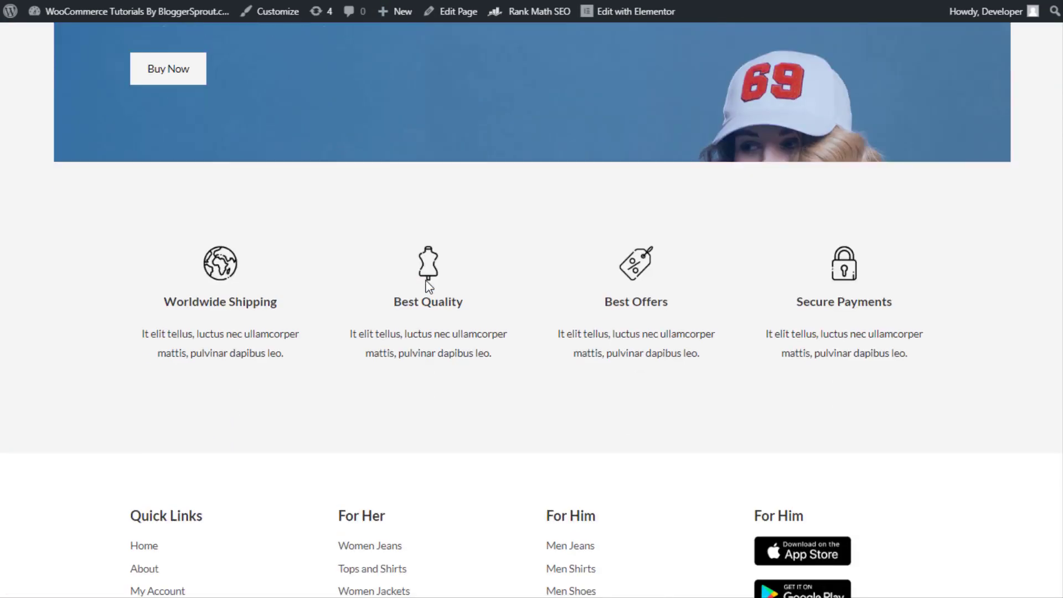
pyautogui.scroll(5, 487, 294)
pyautogui.rightClick(862, 198)
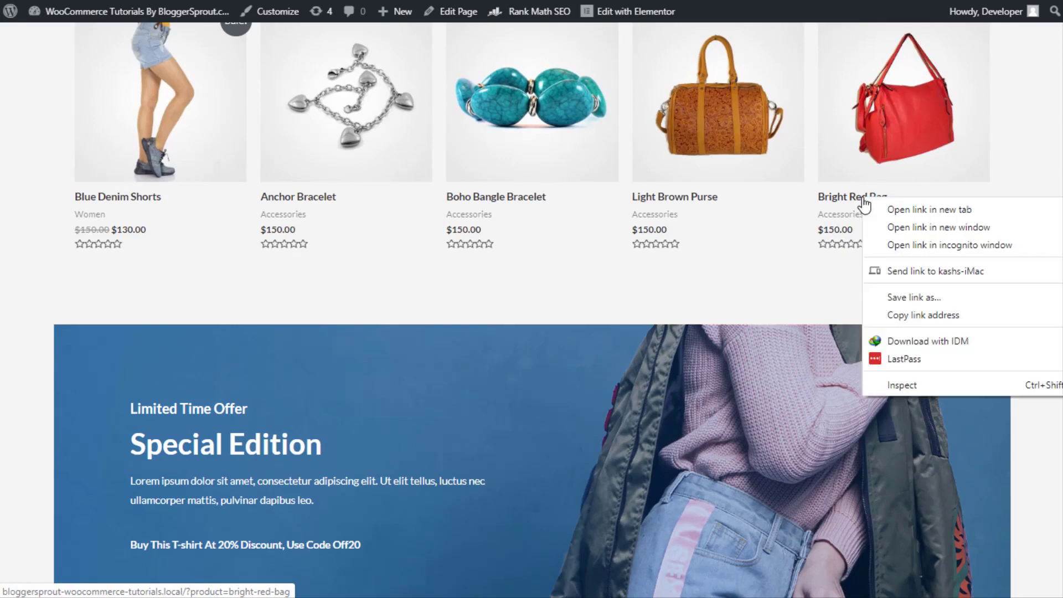
pyautogui.click(923, 316)
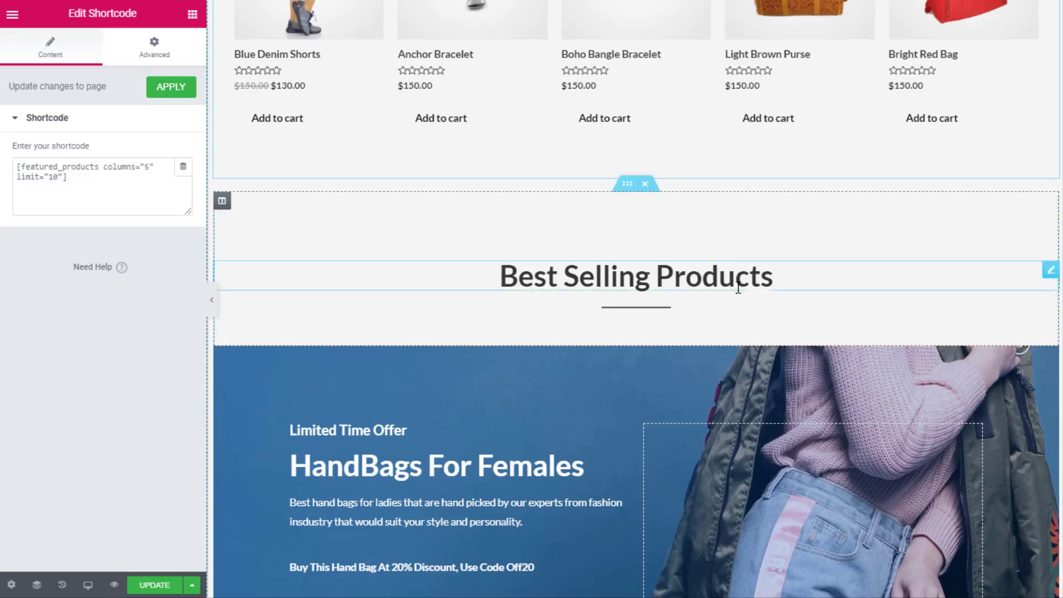
pyautogui.scroll(3, 655, 316)
pyautogui.scroll(-6, 655, 316)
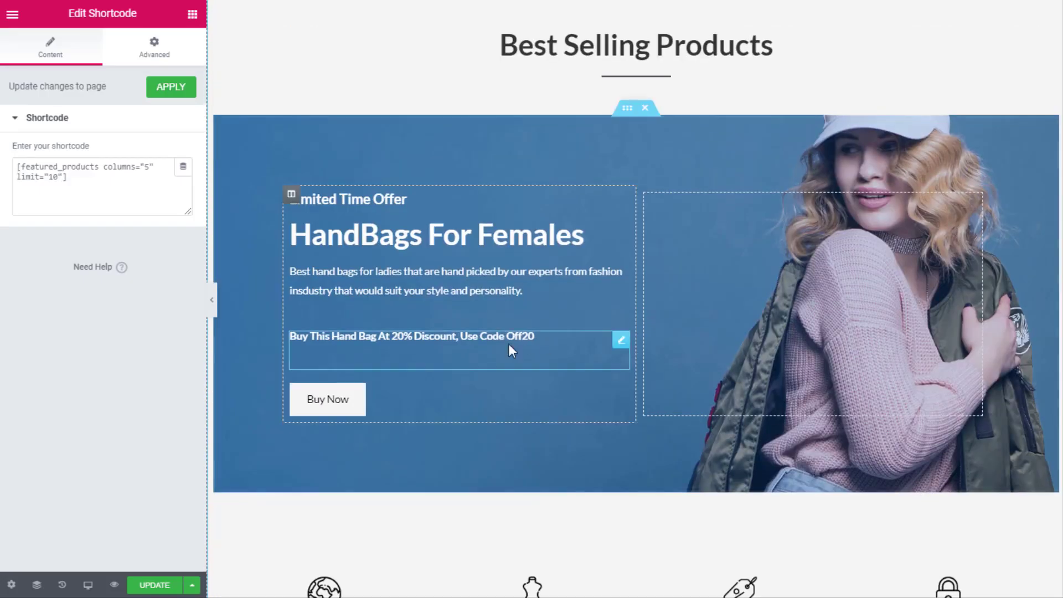
# Paste the Bright Red Bag product URL as the Buy Now button's link
pyautogui.click(328, 413)
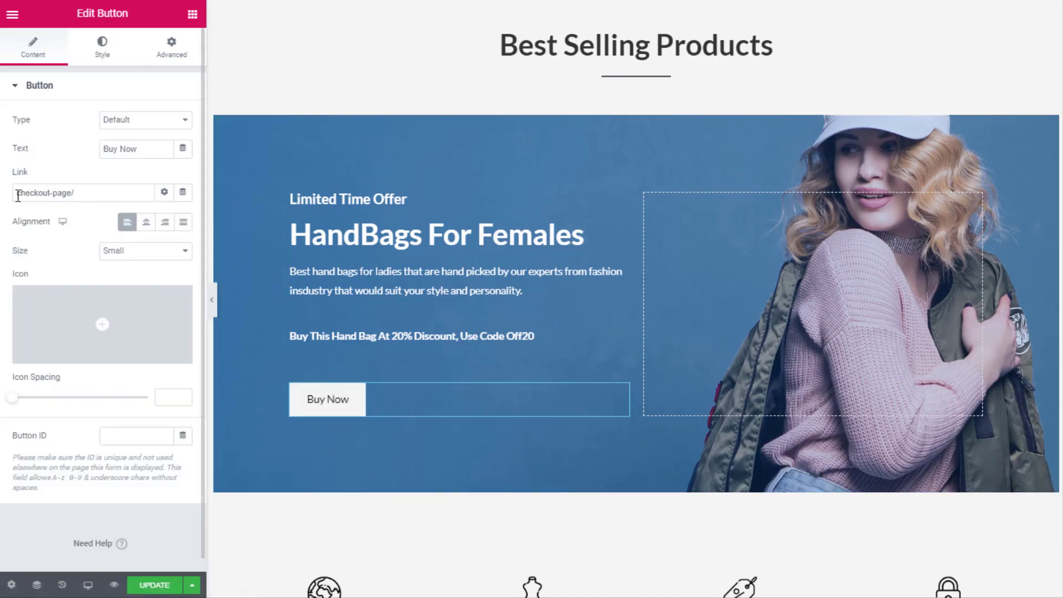
pyautogui.moveTo(103, 194); pyautogui.dragTo(13, 194)
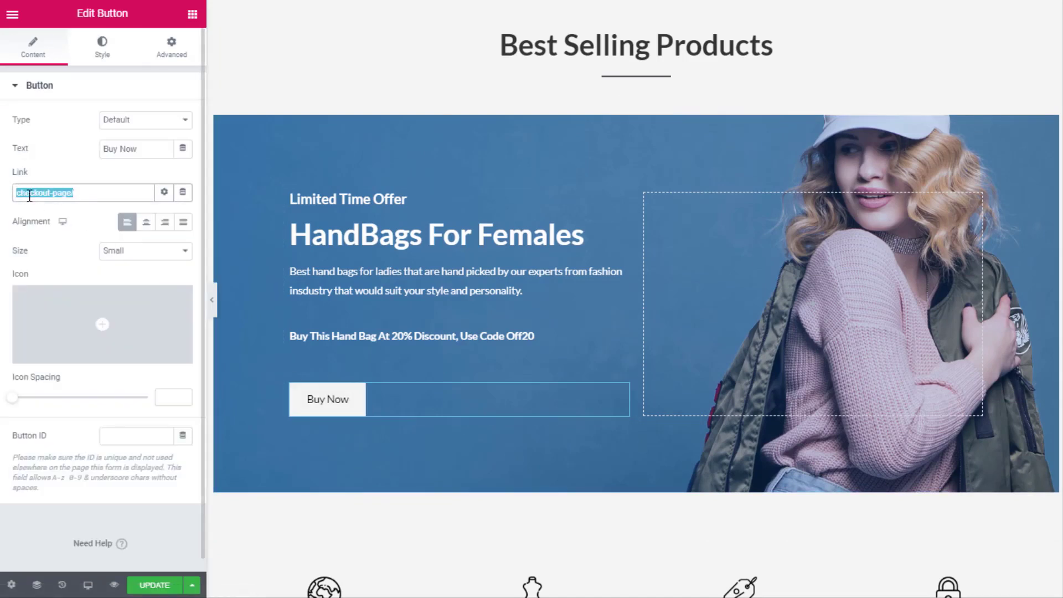
pyautogui.rightClick(26, 195)
pyautogui.click(75, 270)
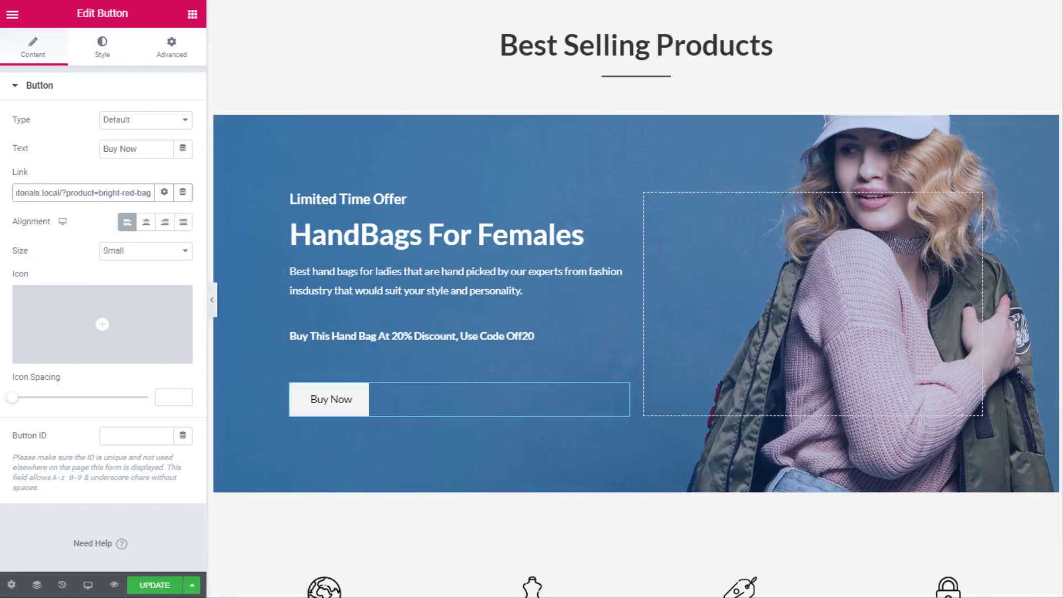
# Scroll the preview to the HandBags banner and open its inner section's context menu
pyautogui.scroll(6, 831, 148)
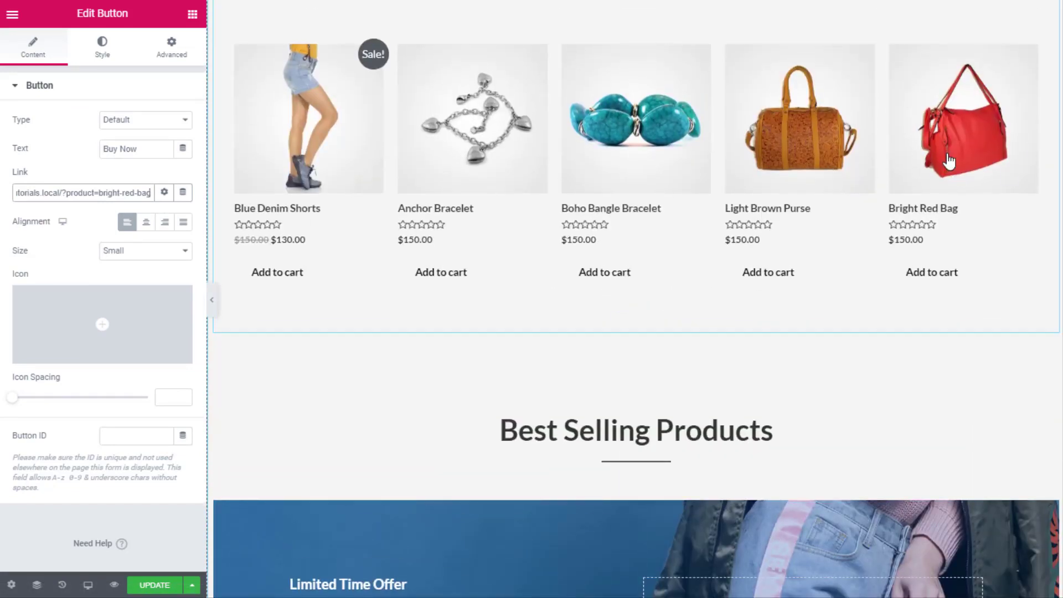
pyautogui.scroll(-5, 843, 253)
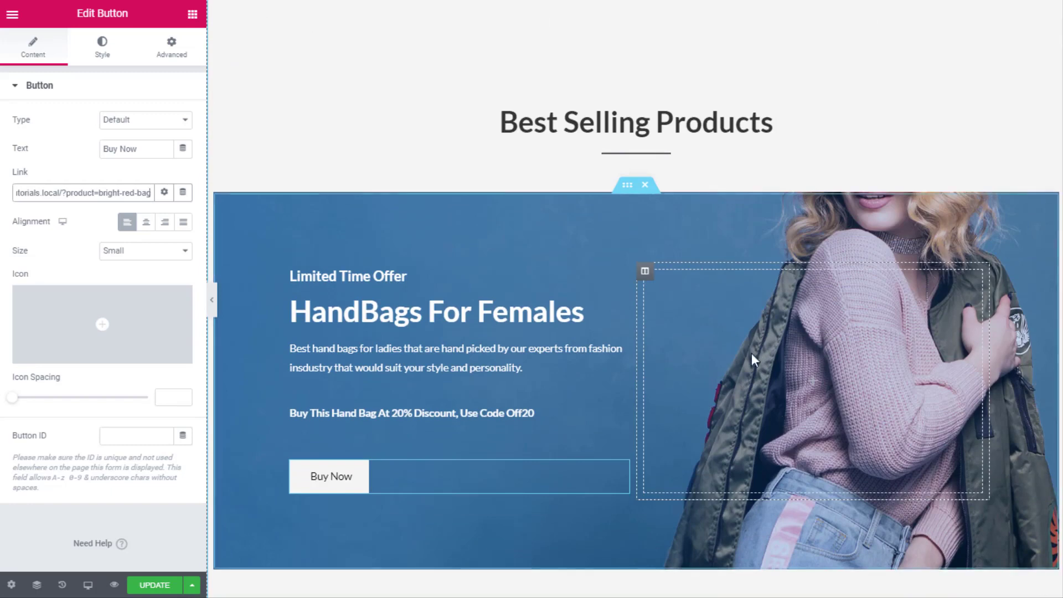
pyautogui.scroll(-1, 797, 360)
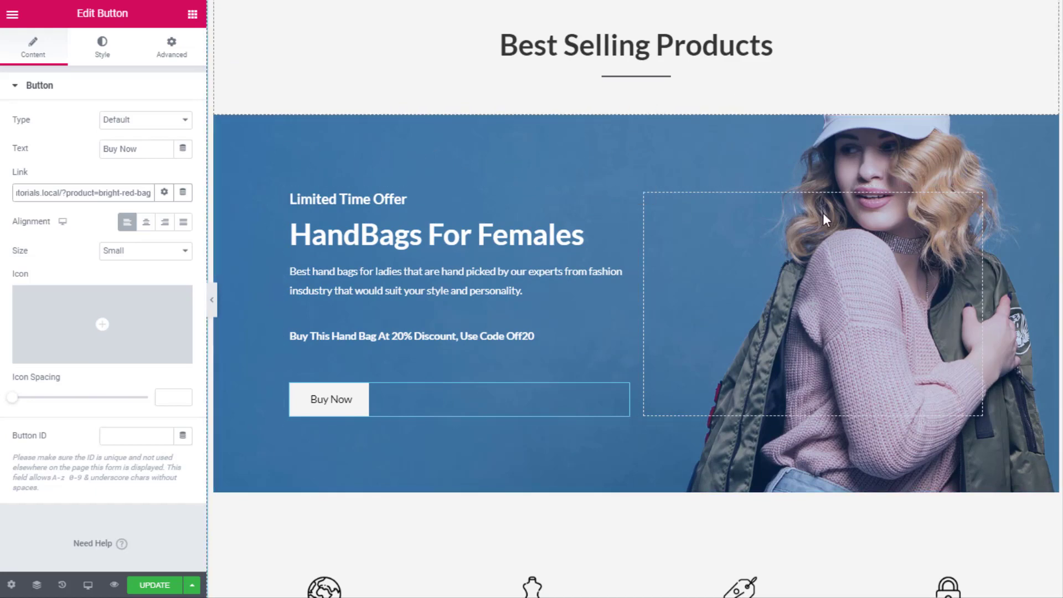
pyautogui.scroll(5, 947, 197)
pyautogui.scroll(-3, 915, 73)
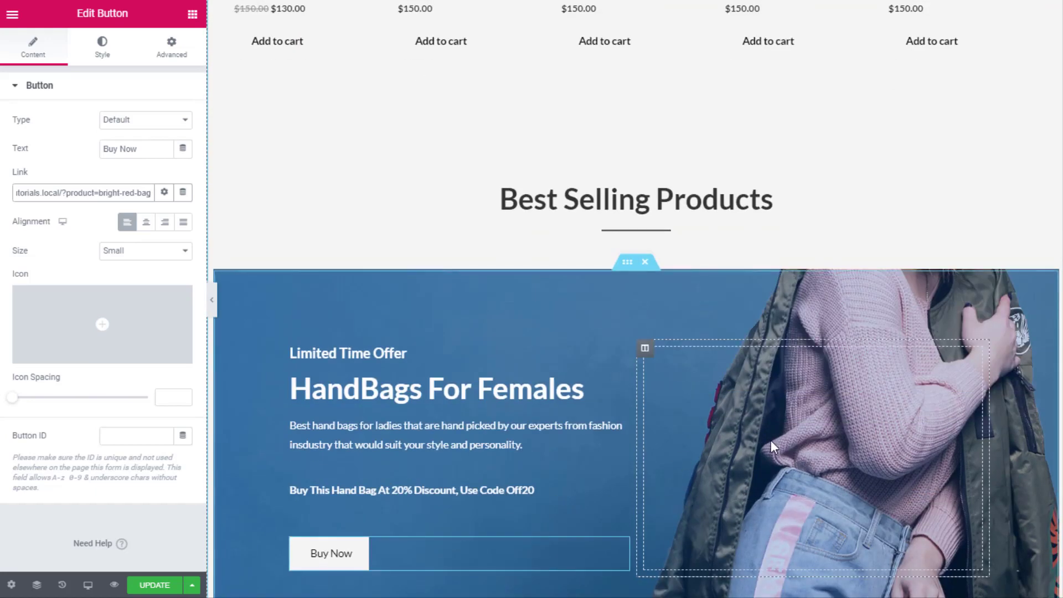
pyautogui.scroll(-2, 617, 166)
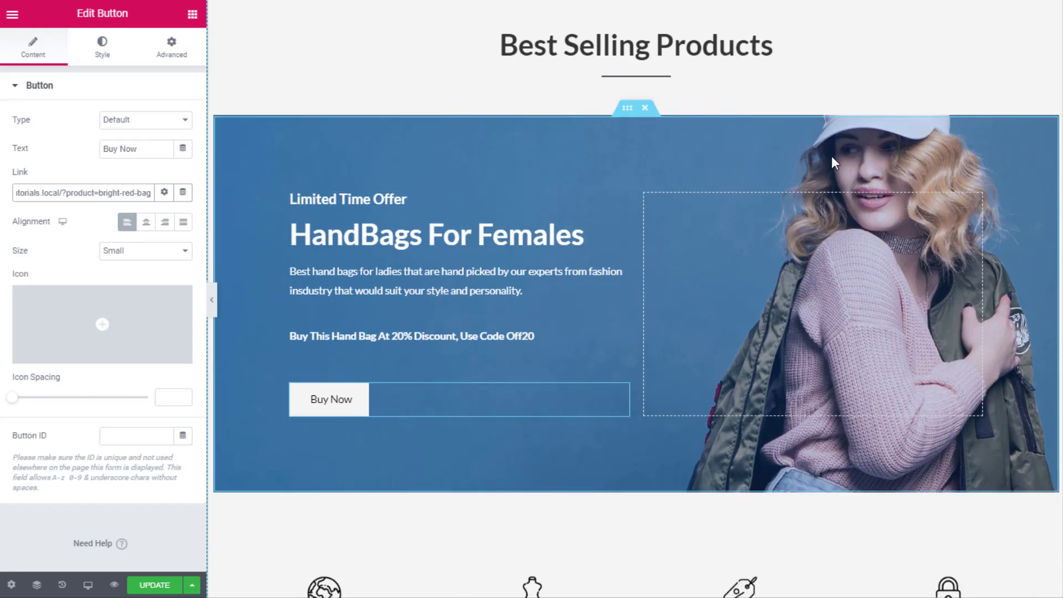
pyautogui.scroll(-3, 842, 164)
pyautogui.scroll(4, 845, 169)
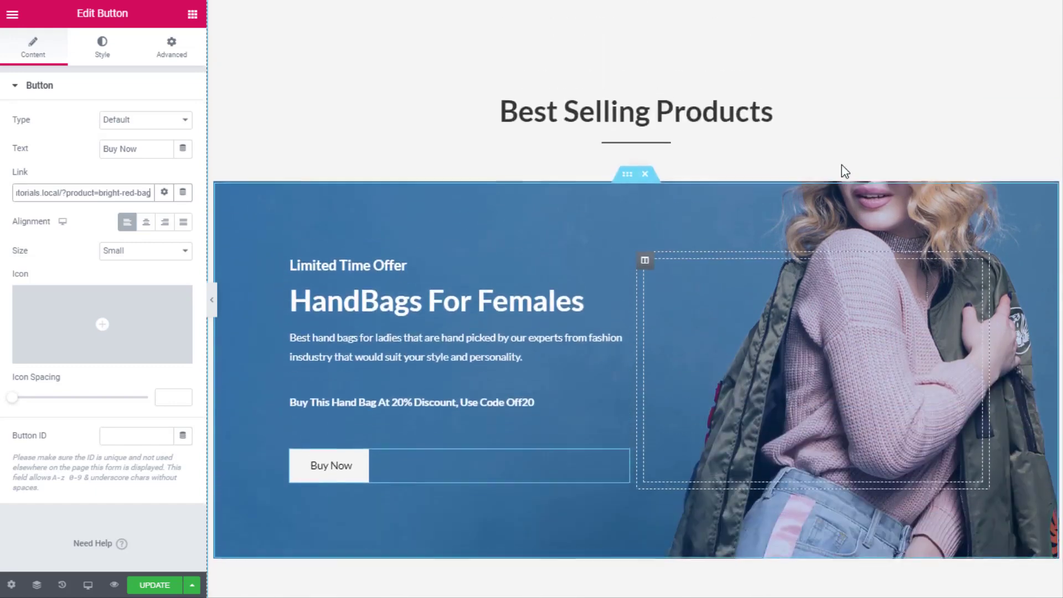
pyautogui.scroll(-2, 842, 164)
pyautogui.scroll(1, 867, 165)
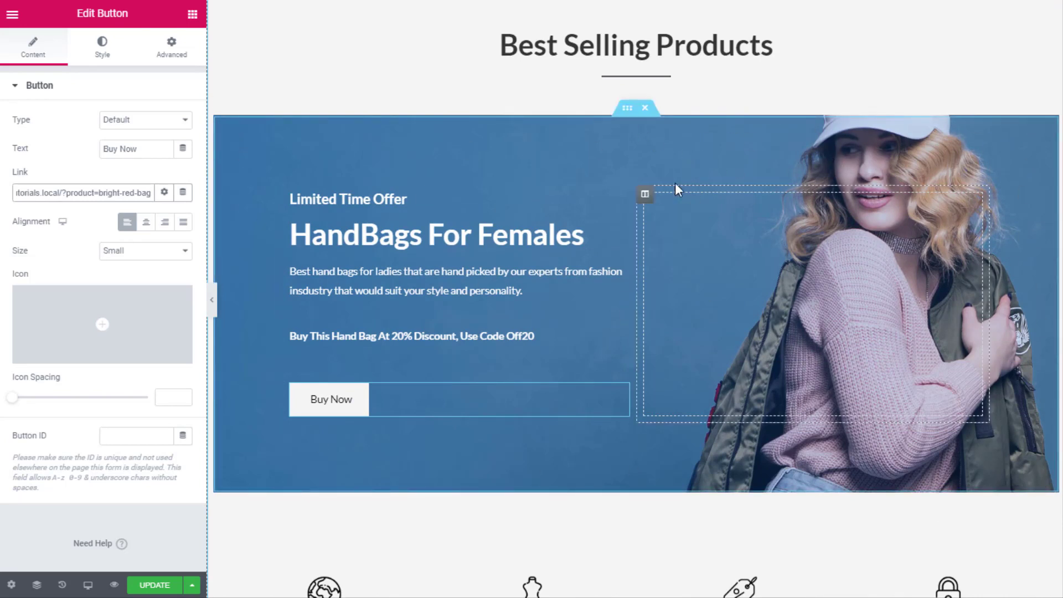
pyautogui.rightClick(627, 116)
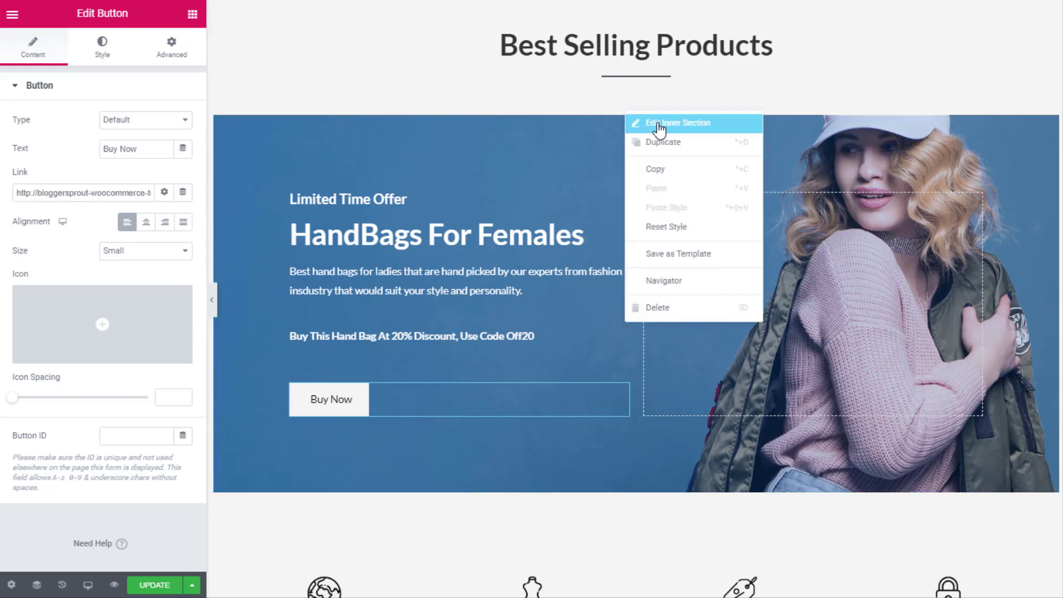
# Show the inner section's Style tab background settings: image at Center Center, Fixed, No-repeat, Cover
pyautogui.click(704, 135)
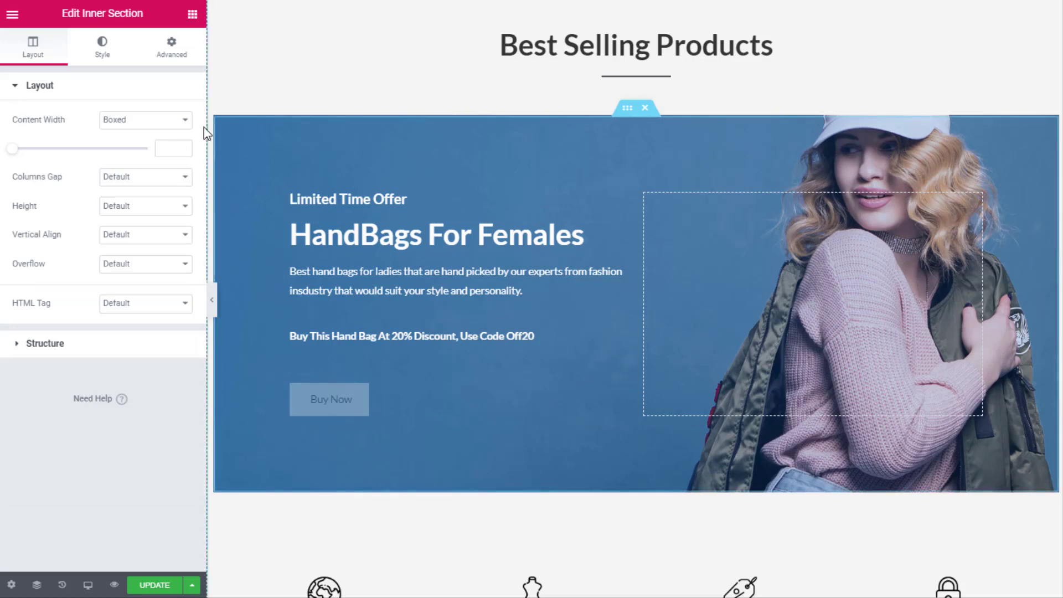
pyautogui.click(101, 57)
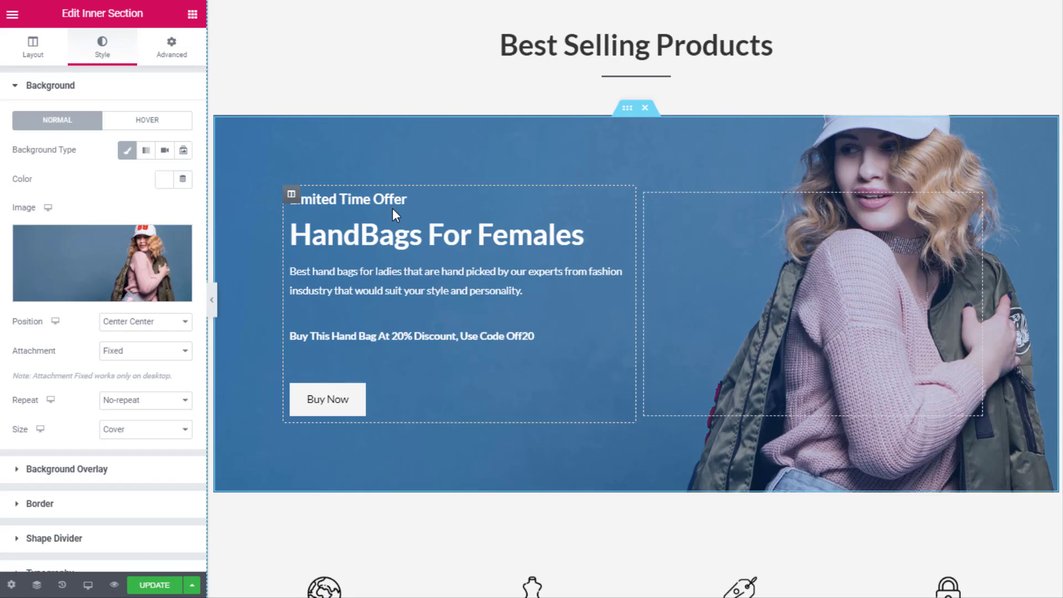
pyautogui.scroll(8, 565, 337)
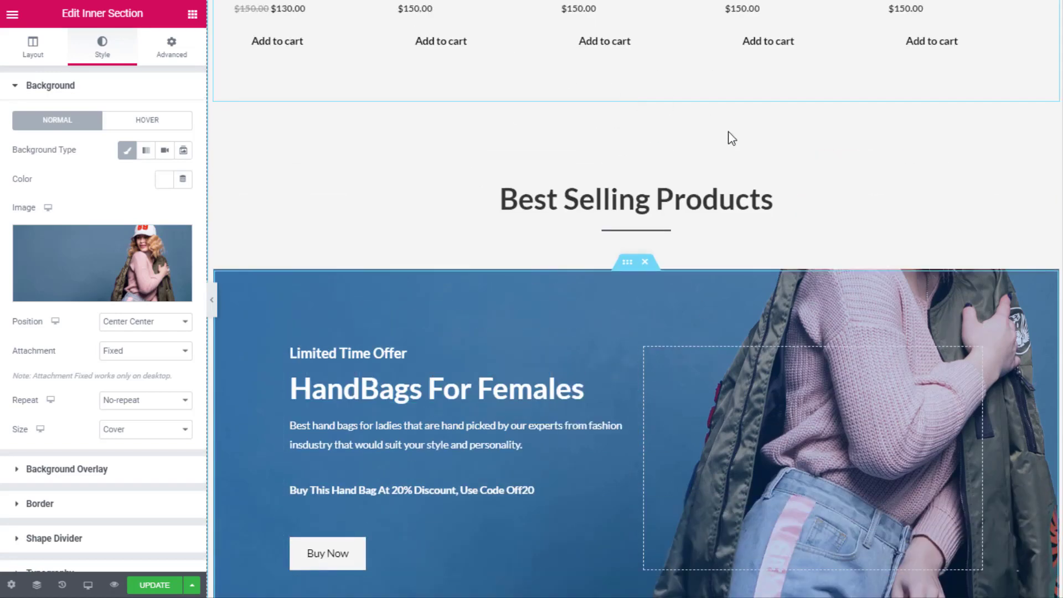
pyautogui.scroll(-5, 667, 385)
pyautogui.scroll(-3, 713, 260)
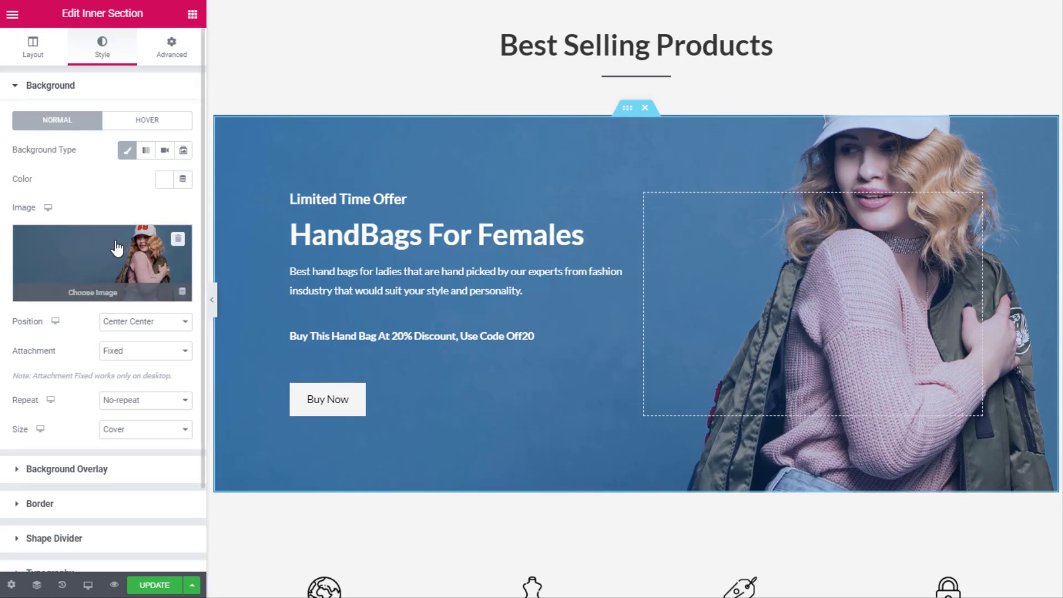
# Remove the background photo and add a blue-to-green gradient overlay, angle 100, opacity 0.64
pyautogui.click(177, 240)
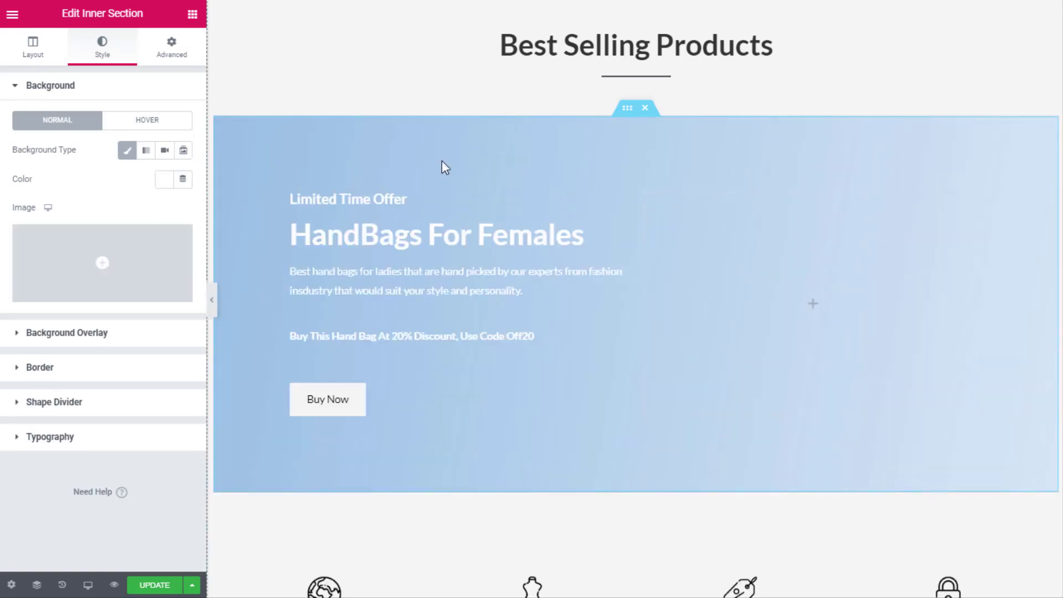
pyautogui.click(95, 334)
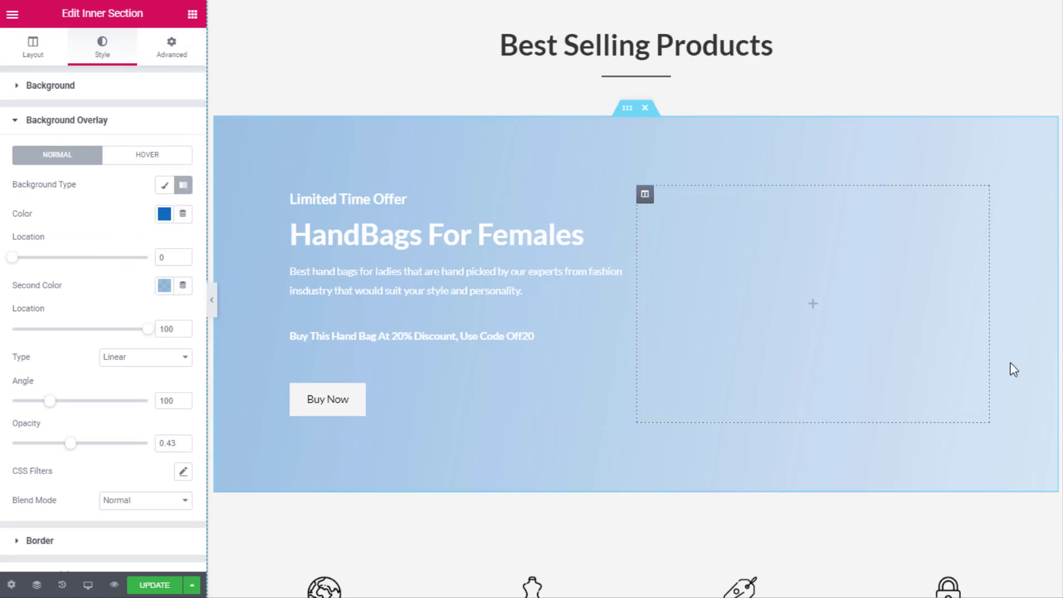
pyautogui.click(165, 287)
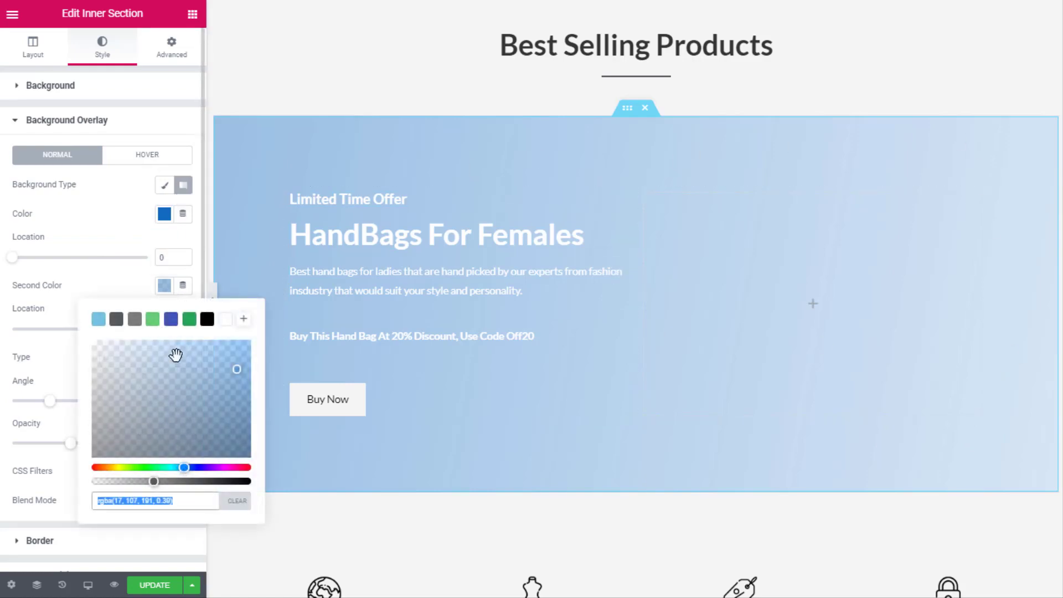
pyautogui.click(153, 469)
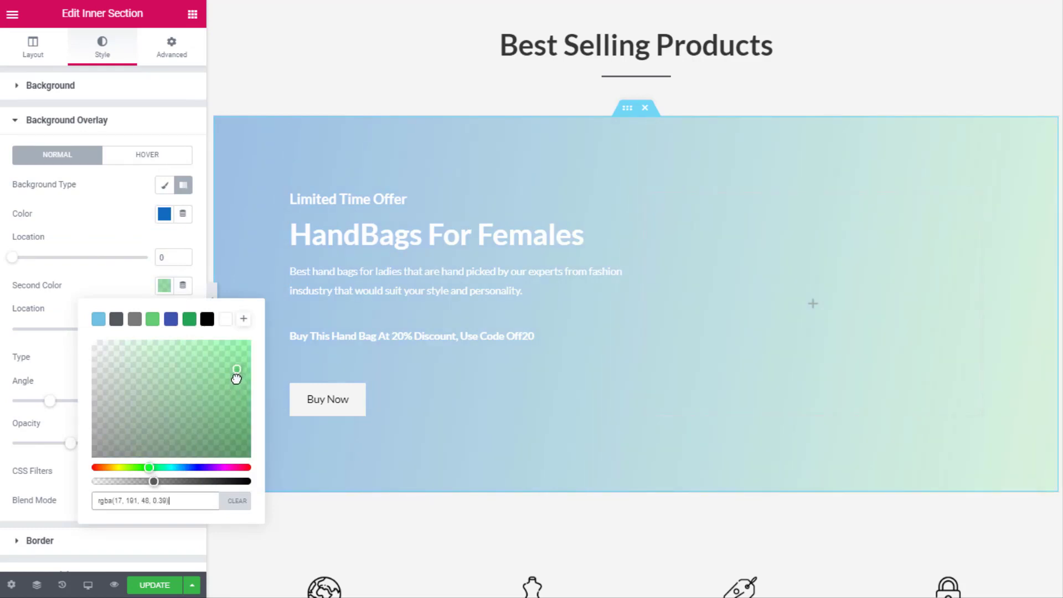
pyautogui.moveTo(235, 381); pyautogui.dragTo(253, 394)
pyautogui.moveTo(153, 482); pyautogui.dragTo(191, 483)
pyautogui.moveTo(235, 410); pyautogui.dragTo(245, 363)
pyautogui.click(95, 293)
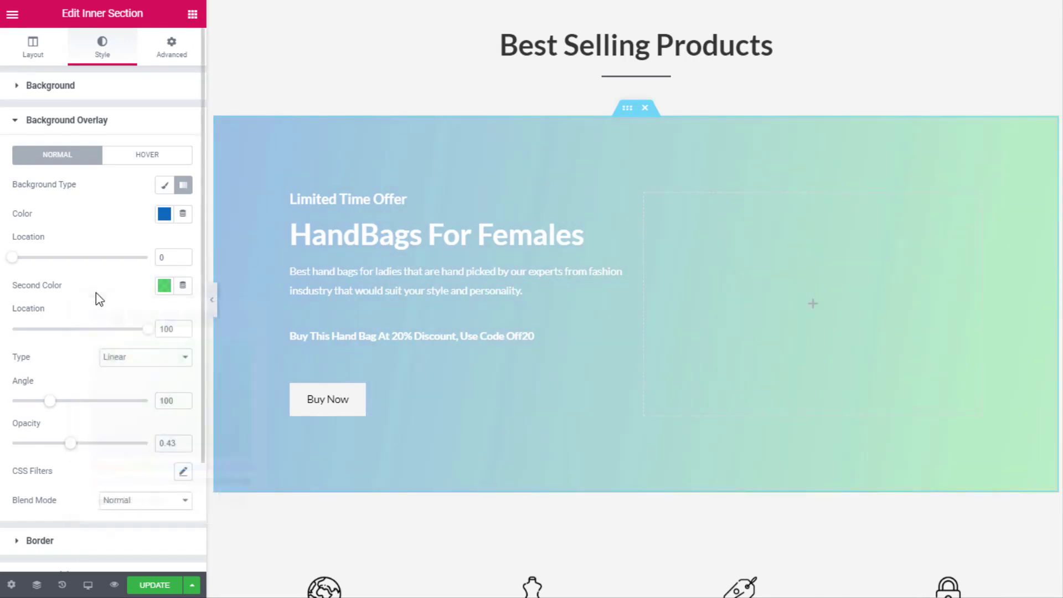
pyautogui.moveTo(77, 451); pyautogui.dragTo(102, 451)
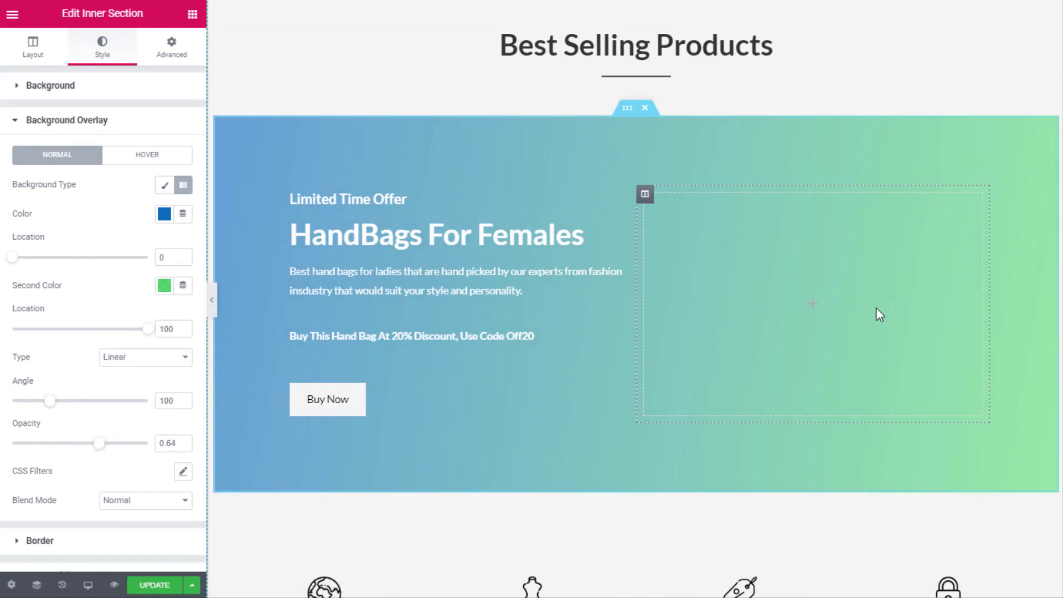
# Drag an Image widget from the Elements panel into the banner's empty right column
pyautogui.click(193, 17)
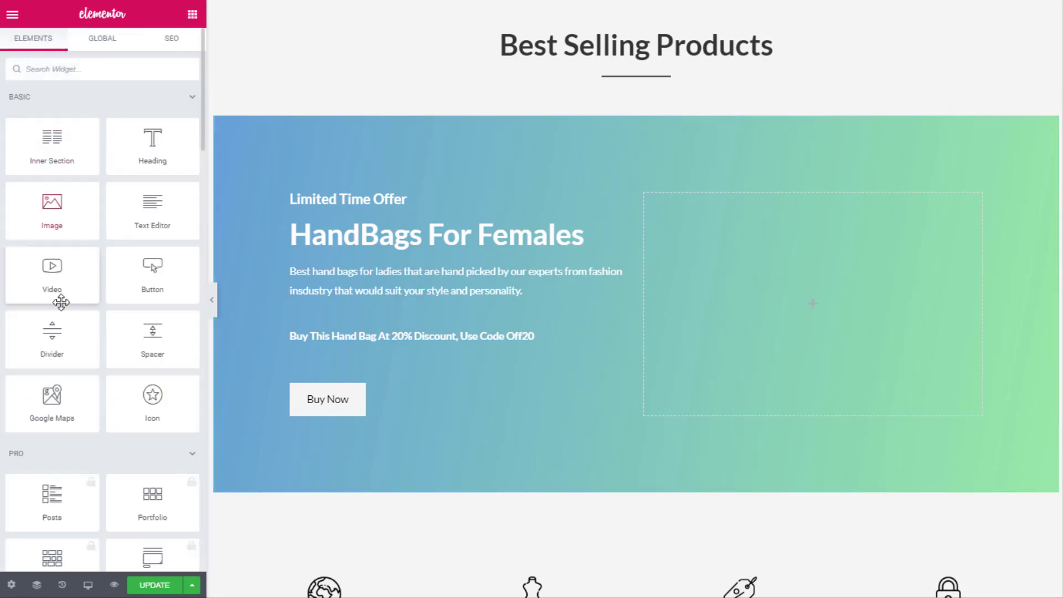
pyautogui.scroll(-1, 105, 310)
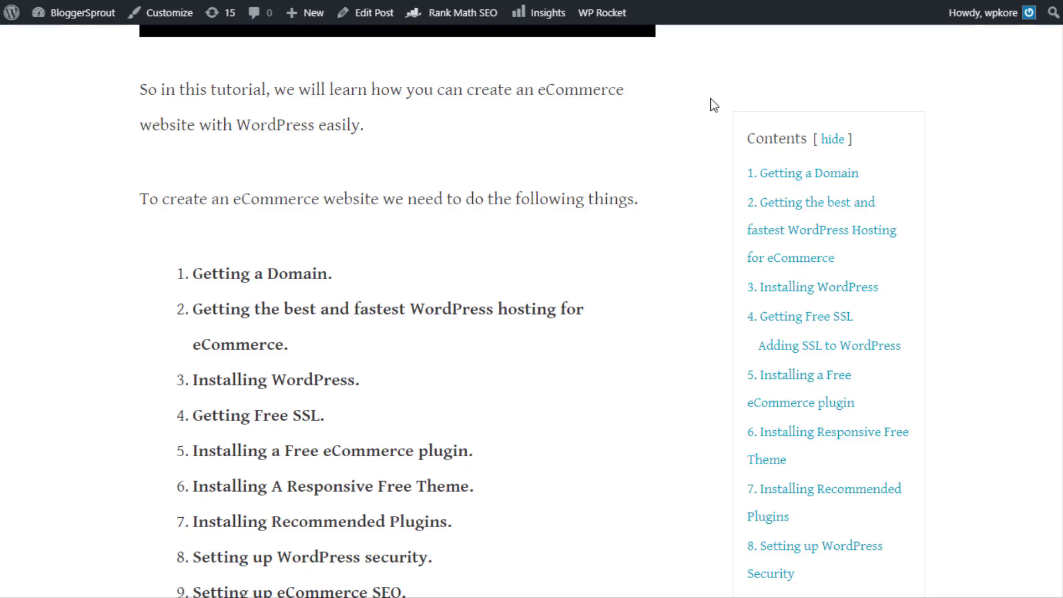
pyautogui.scroll(4, 714, 105)
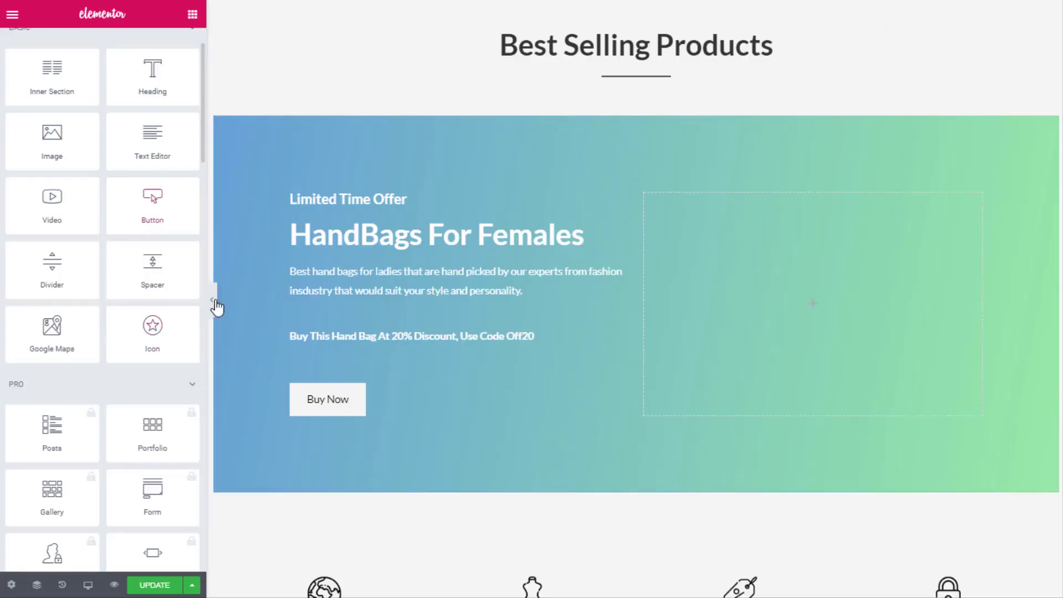
pyautogui.moveTo(53, 155); pyautogui.dragTo(793, 295)
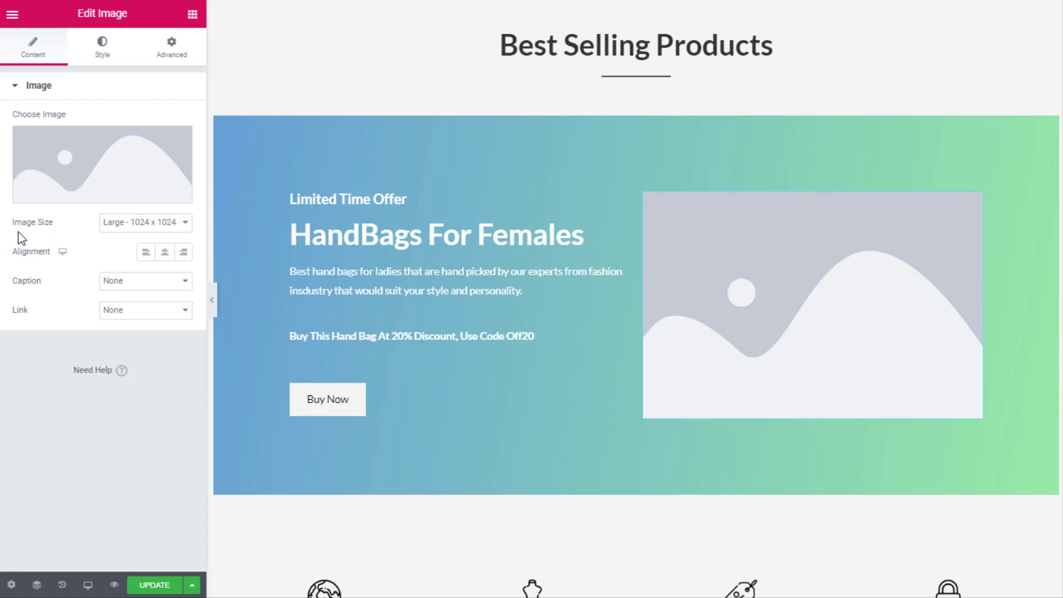
# Set the image to Medium Large and insert the red handbag photo (product-bag3) from the Media Library
pyautogui.click(123, 224)
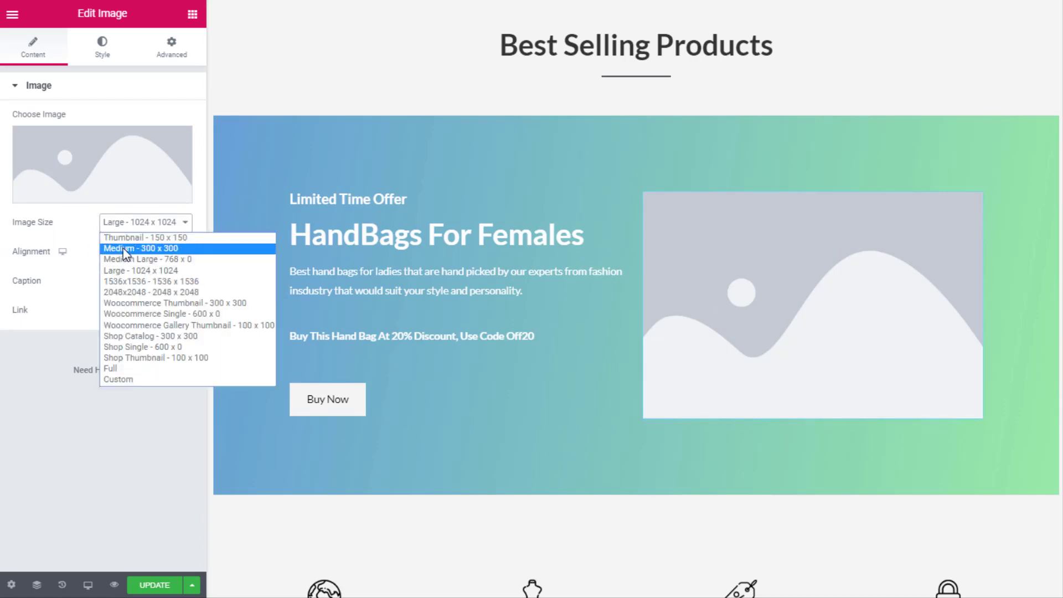
pyautogui.click(167, 261)
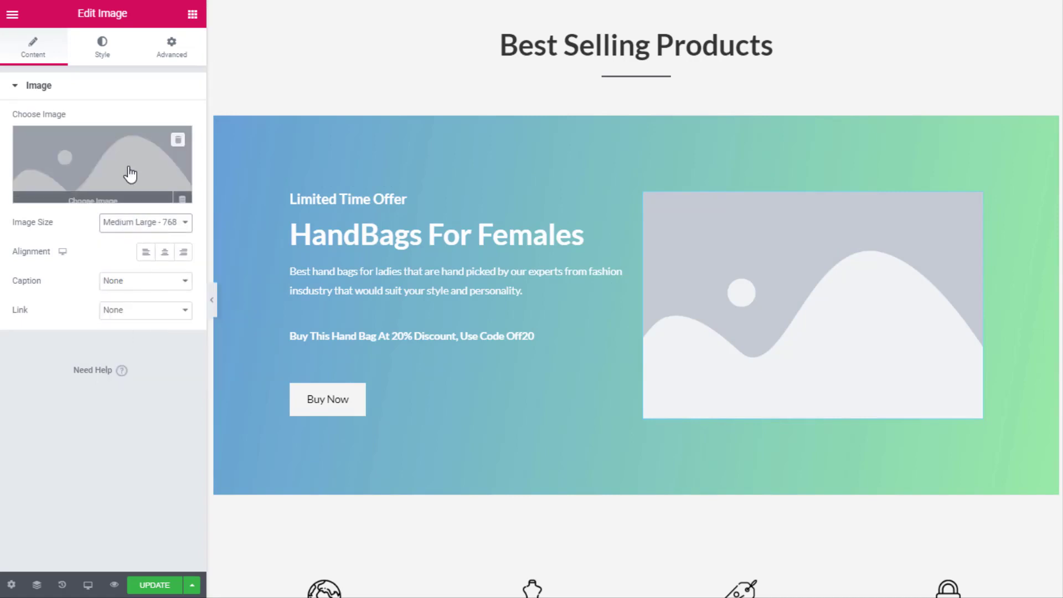
pyautogui.click(96, 161)
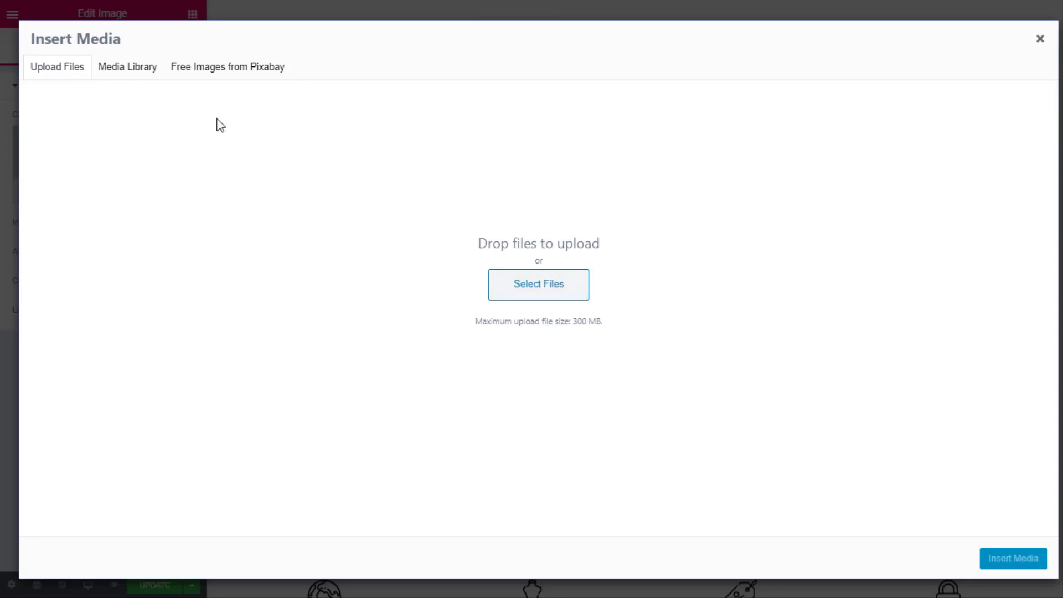
pyautogui.click(131, 72)
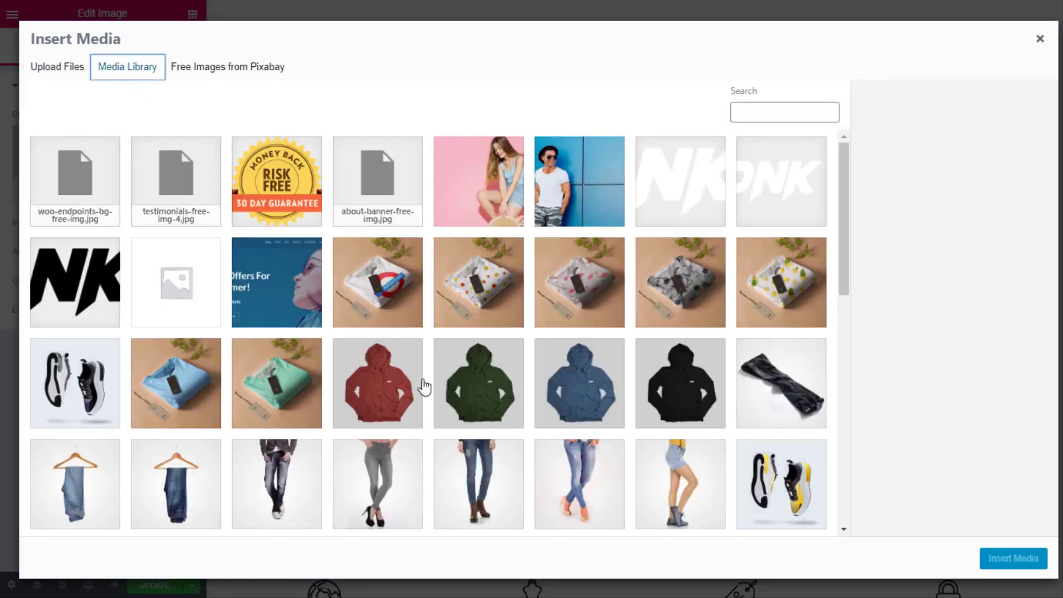
pyautogui.scroll(-3, 823, 237)
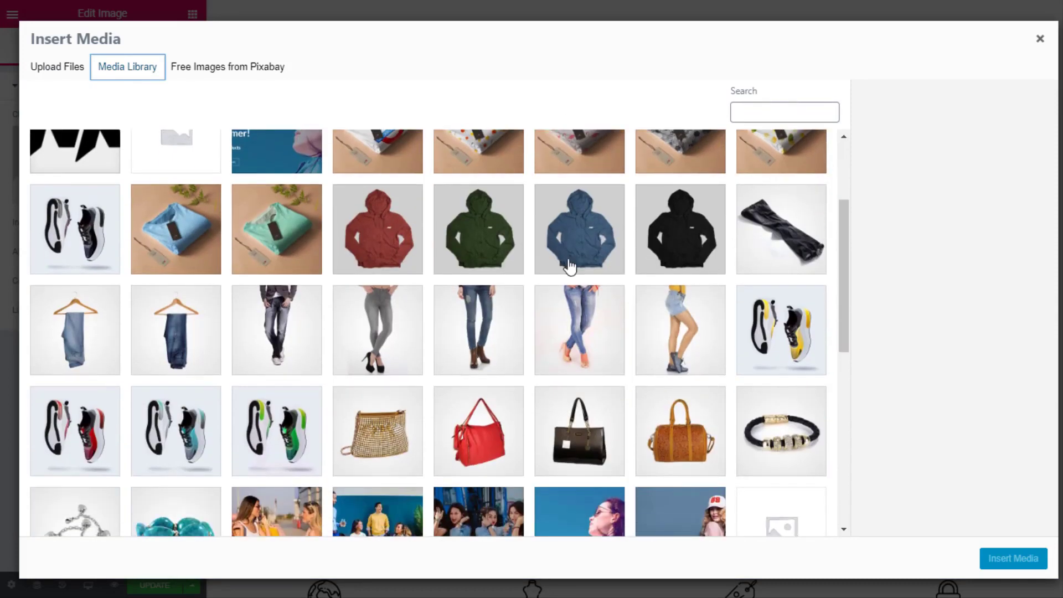
pyautogui.click(499, 449)
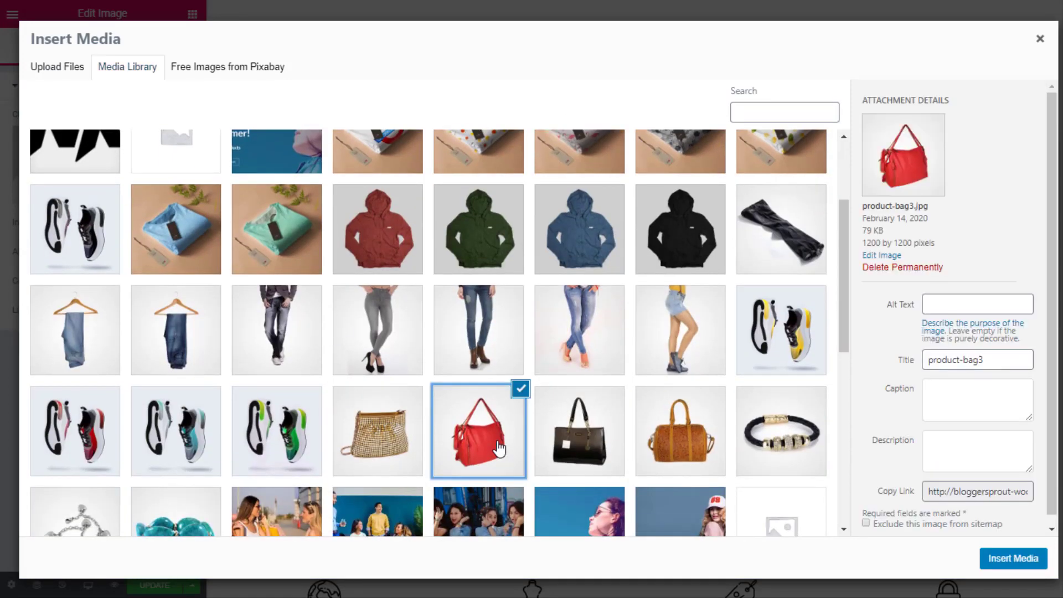
pyautogui.click(1010, 560)
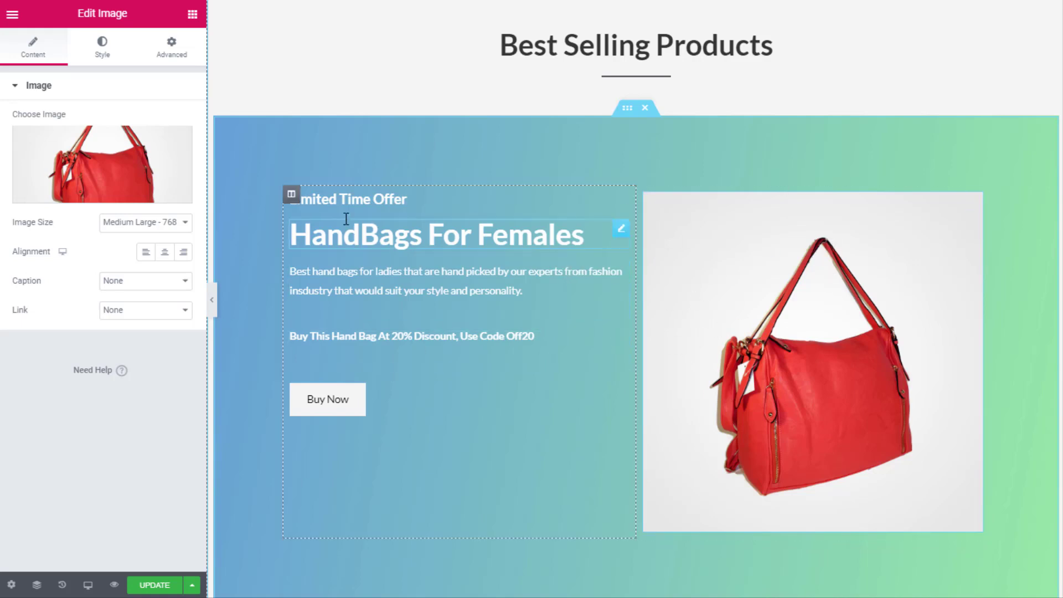
pyautogui.click(355, 200)
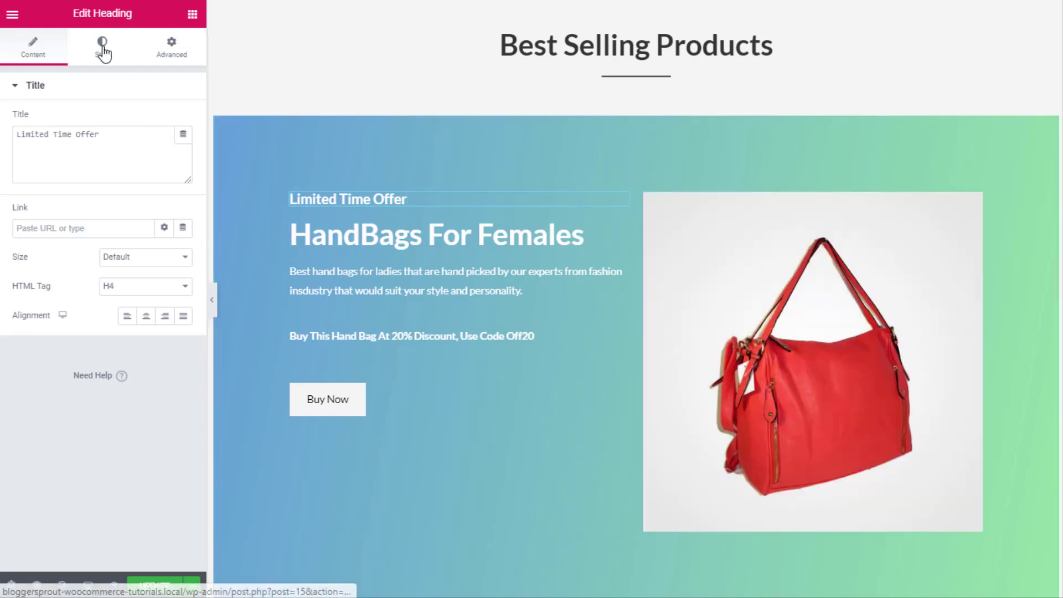
# Make the Limited Time Offer and HandBags For Females headings' text black
pyautogui.click(102, 47)
pyautogui.click(164, 120)
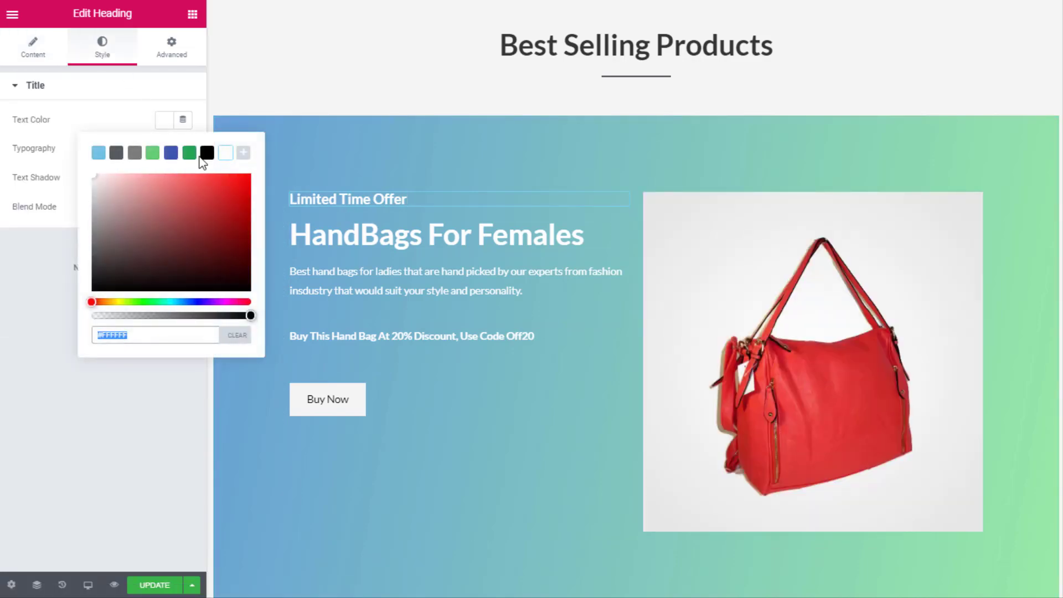
pyautogui.click(208, 152)
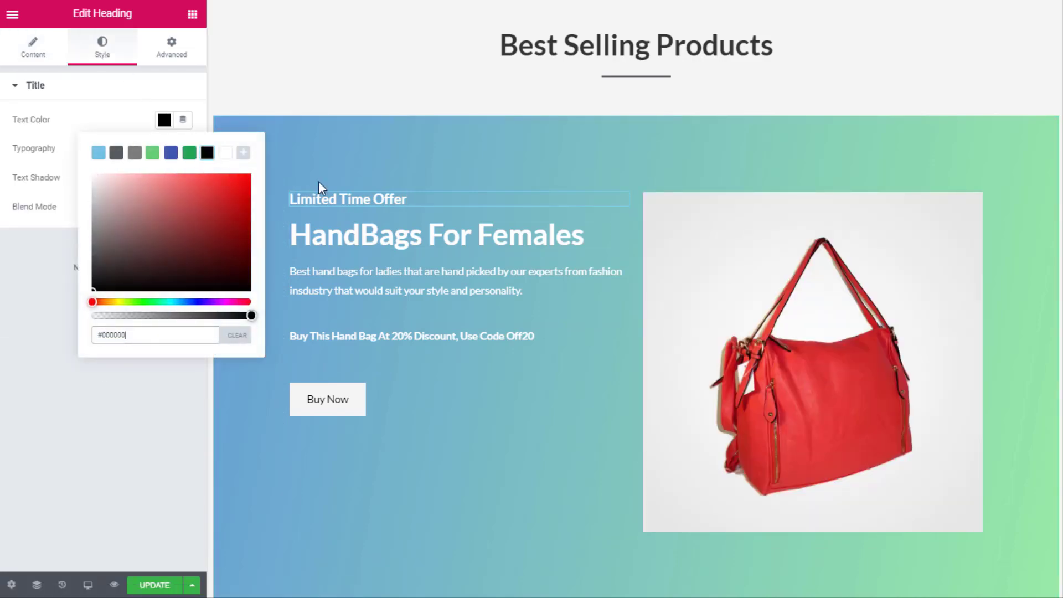
pyautogui.click(192, 154)
pyautogui.click(207, 153)
pyautogui.click(610, 234)
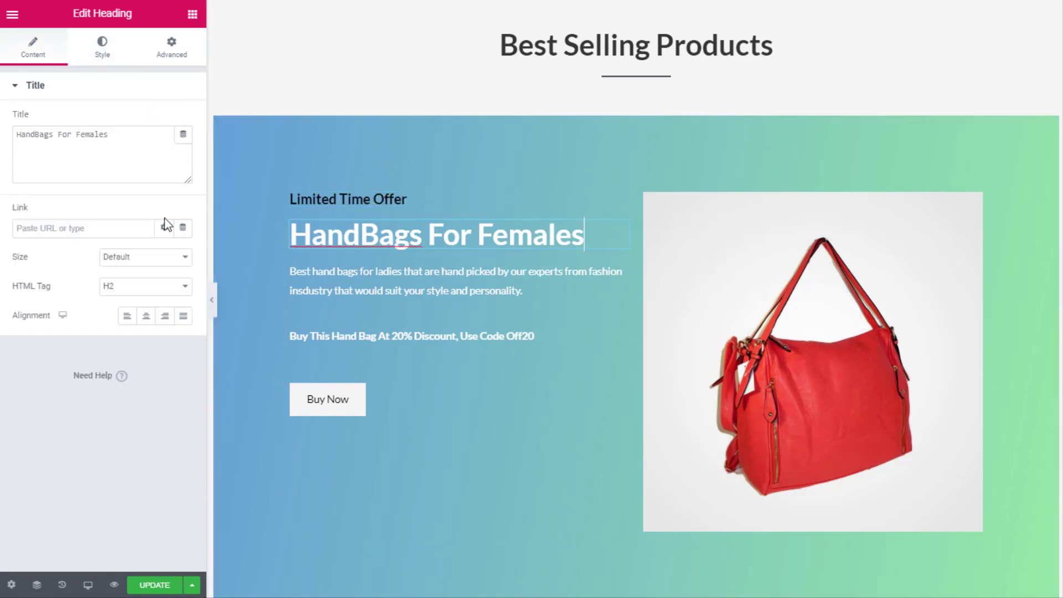
pyautogui.click(115, 59)
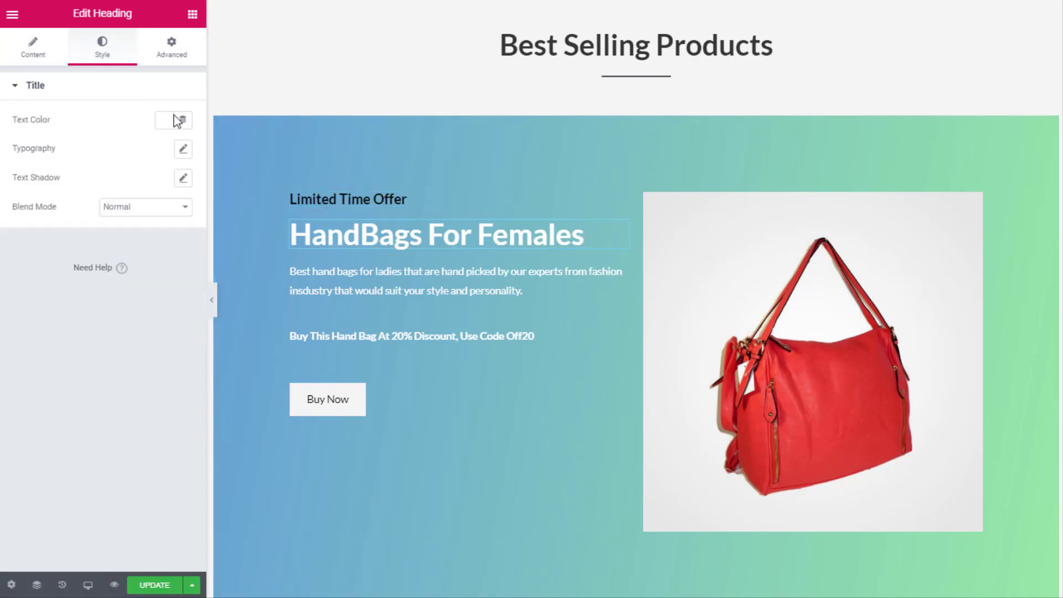
pyautogui.click(164, 123)
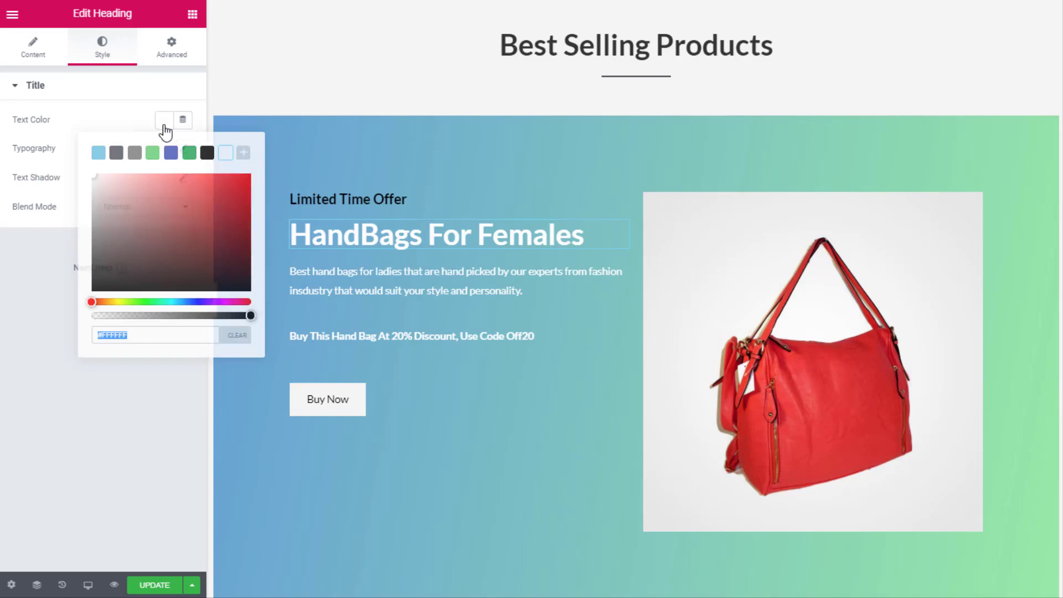
pyautogui.click(207, 154)
pyautogui.click(189, 153)
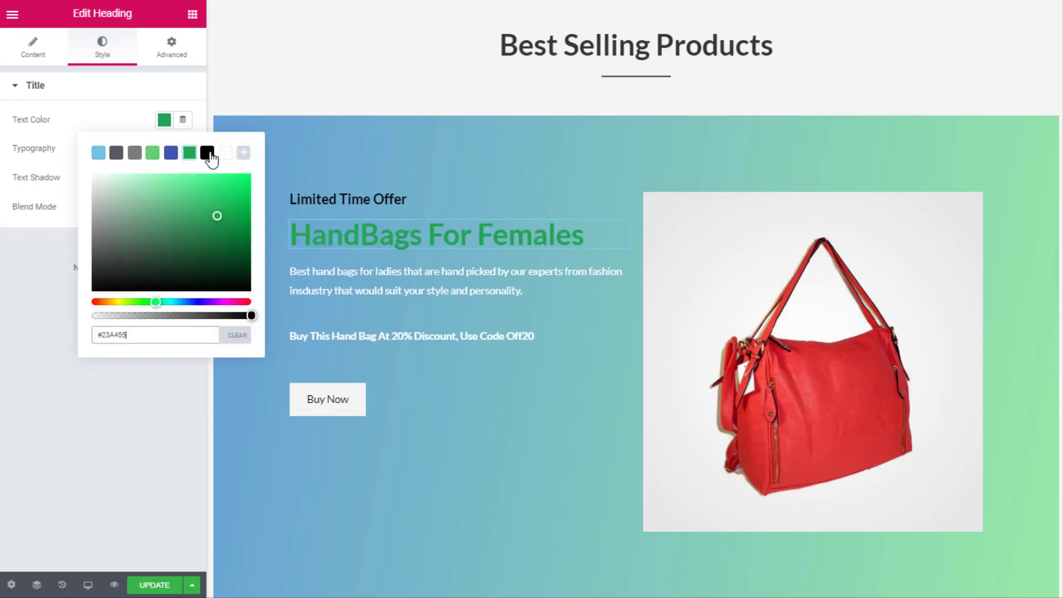
pyautogui.click(207, 153)
# Set the description paragraph's text colour to black (#000000)
pyautogui.click(414, 280)
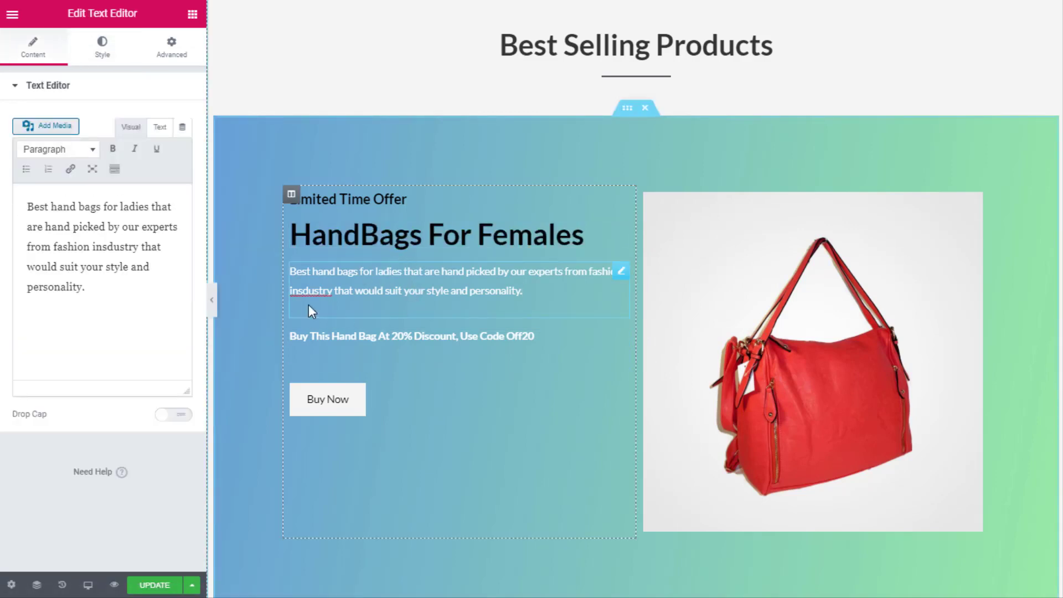
pyautogui.click(102, 55)
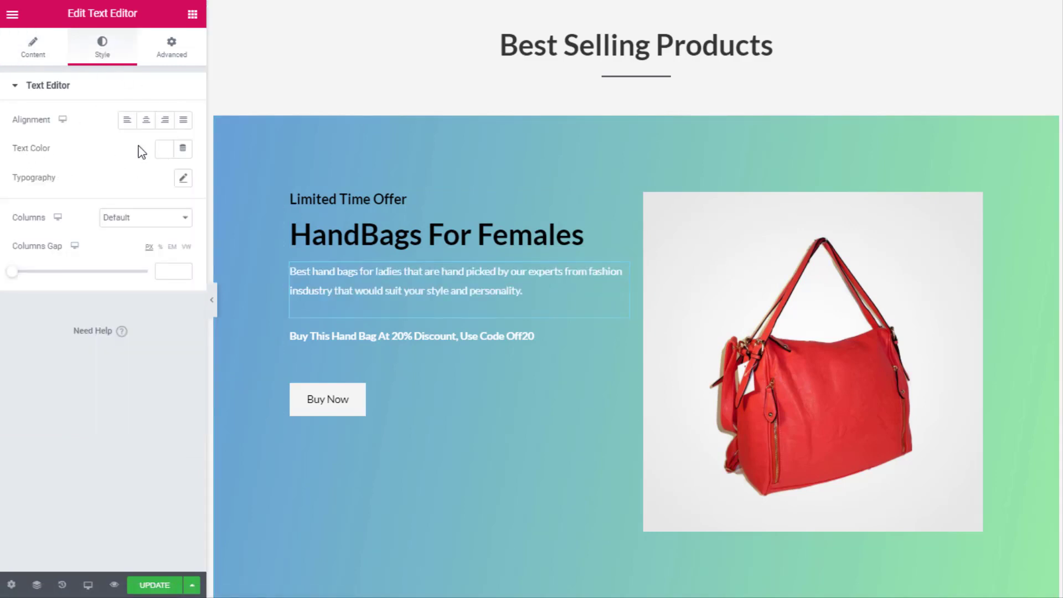
pyautogui.click(163, 151)
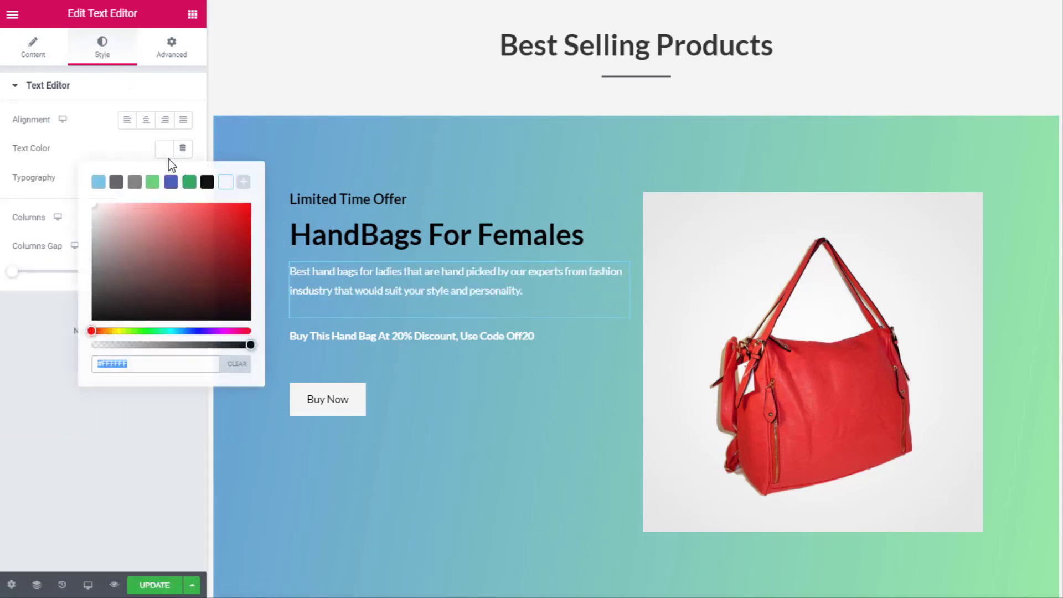
pyautogui.click(189, 183)
pyautogui.click(208, 183)
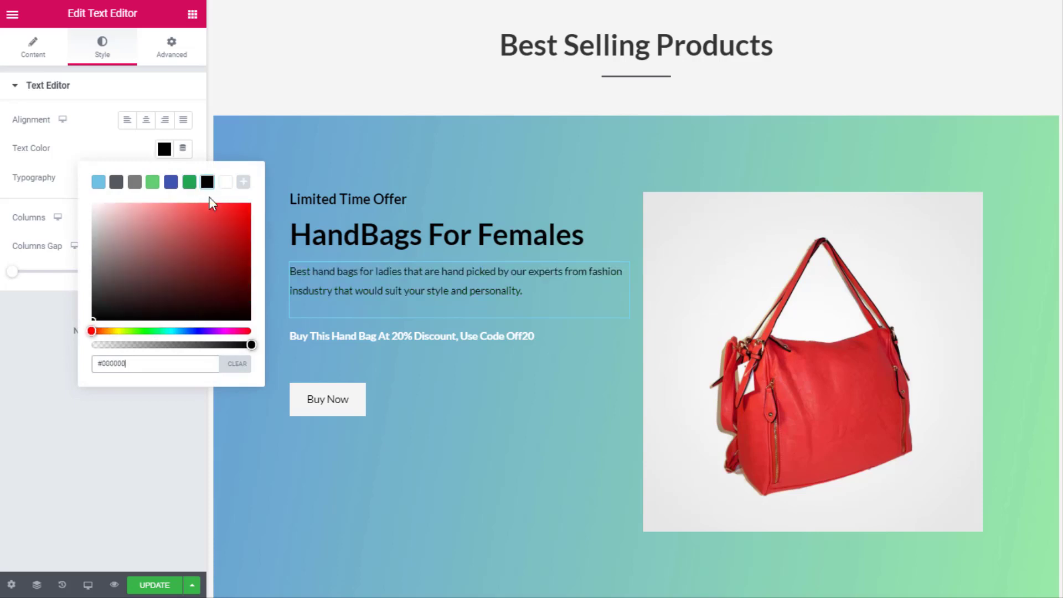
# Make the discount-code line's text red (#DF1515)
pyautogui.click(425, 341)
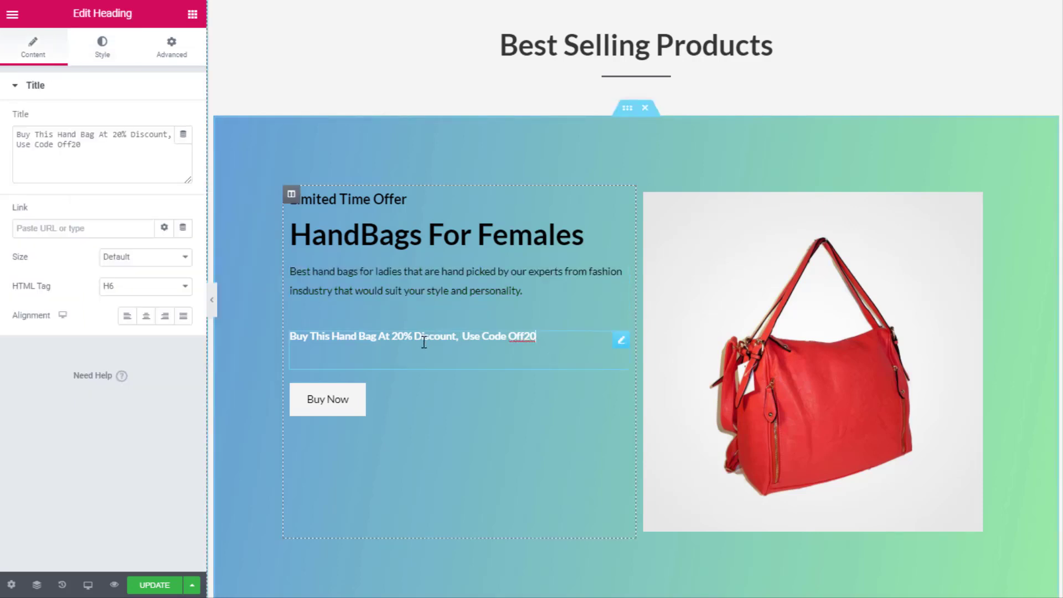
pyautogui.click(111, 54)
pyautogui.click(164, 119)
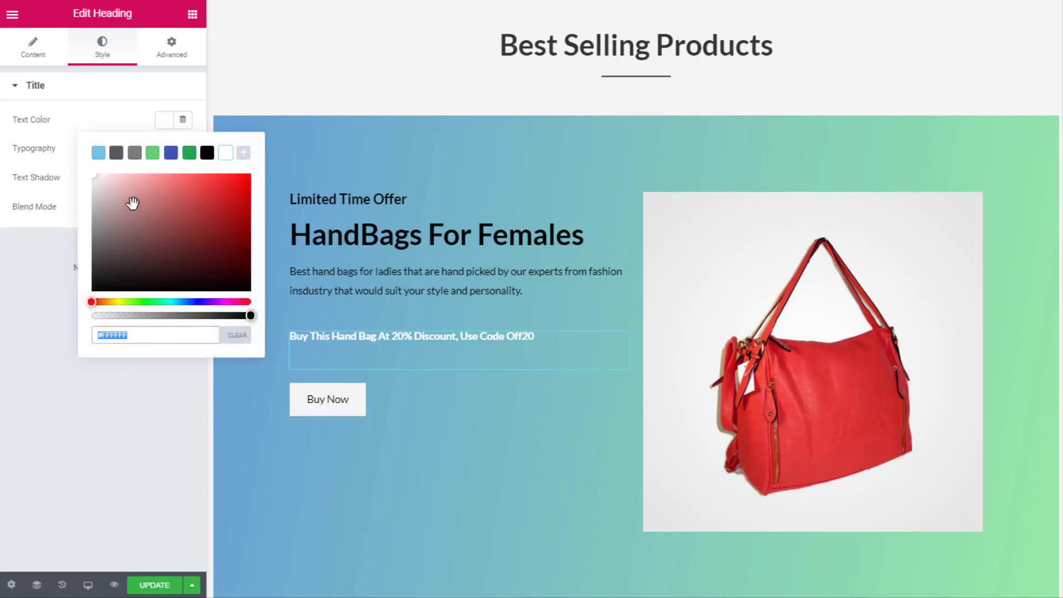
pyautogui.click(237, 190)
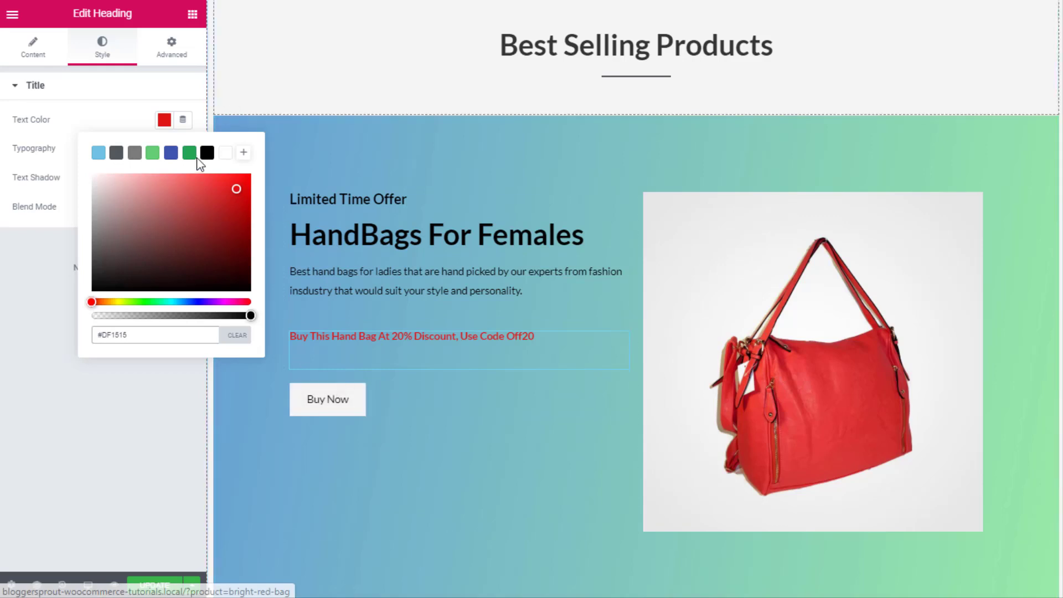
pyautogui.click(156, 123)
pyautogui.click(323, 406)
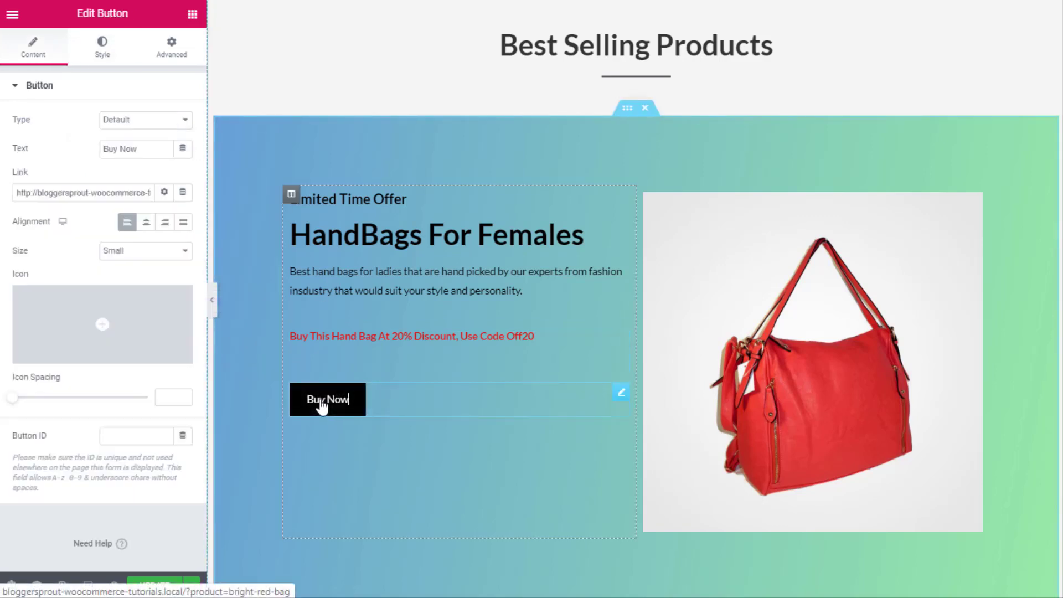
# Give the Buy Now button the light-green #61CE70 background colour
pyautogui.click(100, 50)
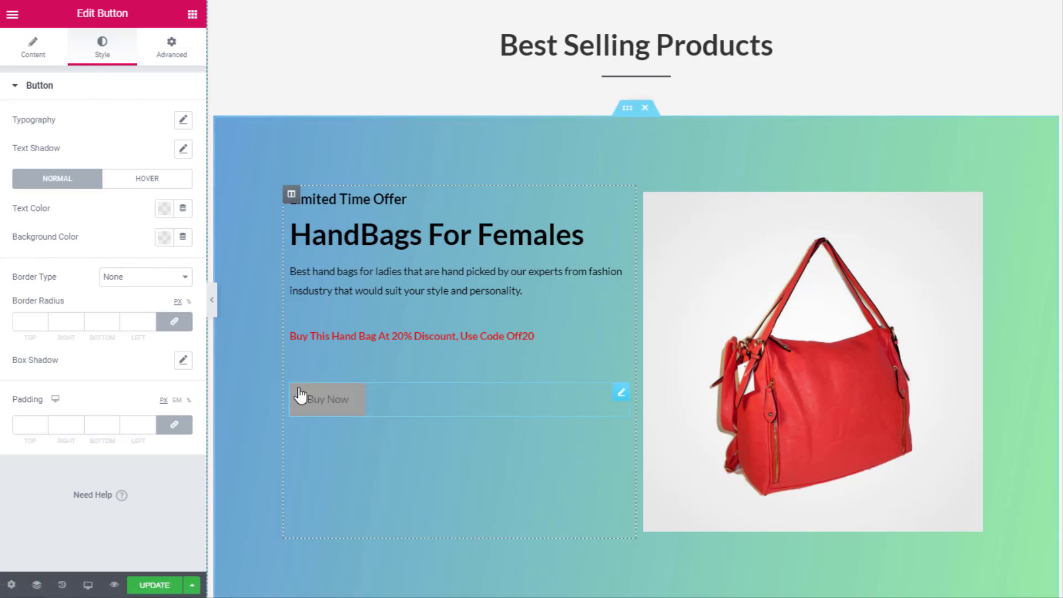
pyautogui.click(165, 239)
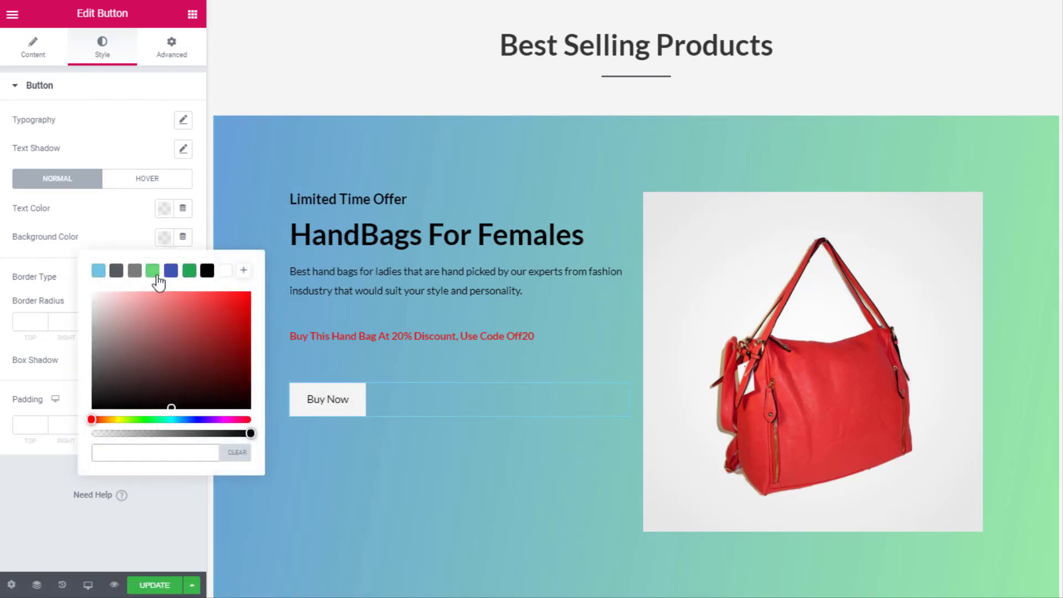
pyautogui.click(154, 274)
pyautogui.click(203, 230)
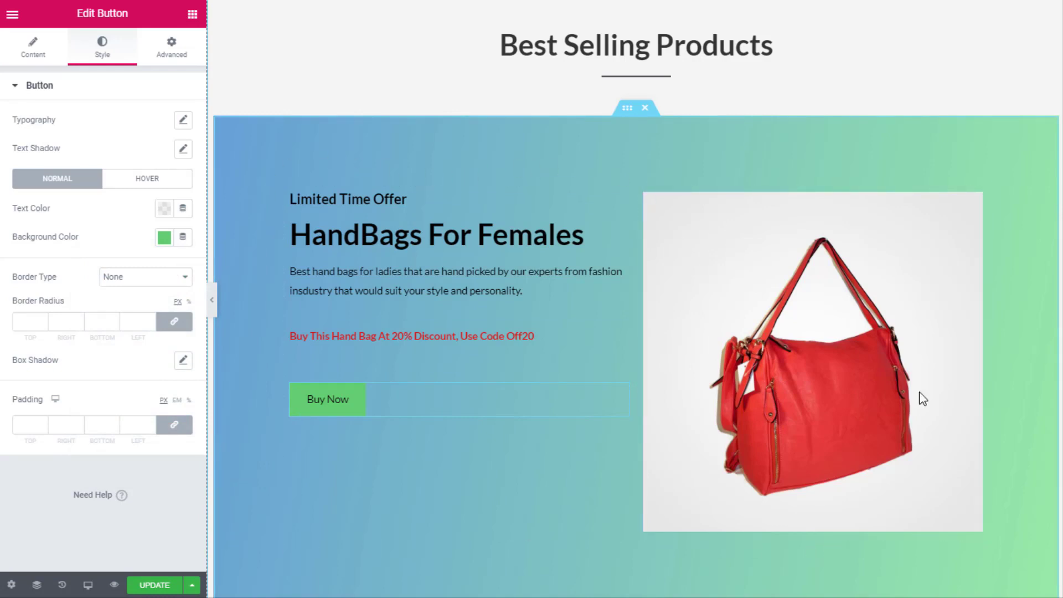
pyautogui.rightClick(627, 110)
# Switch the inner section's overlay from Gradient to Classic with solid colour #DADADA
pyautogui.click(641, 122)
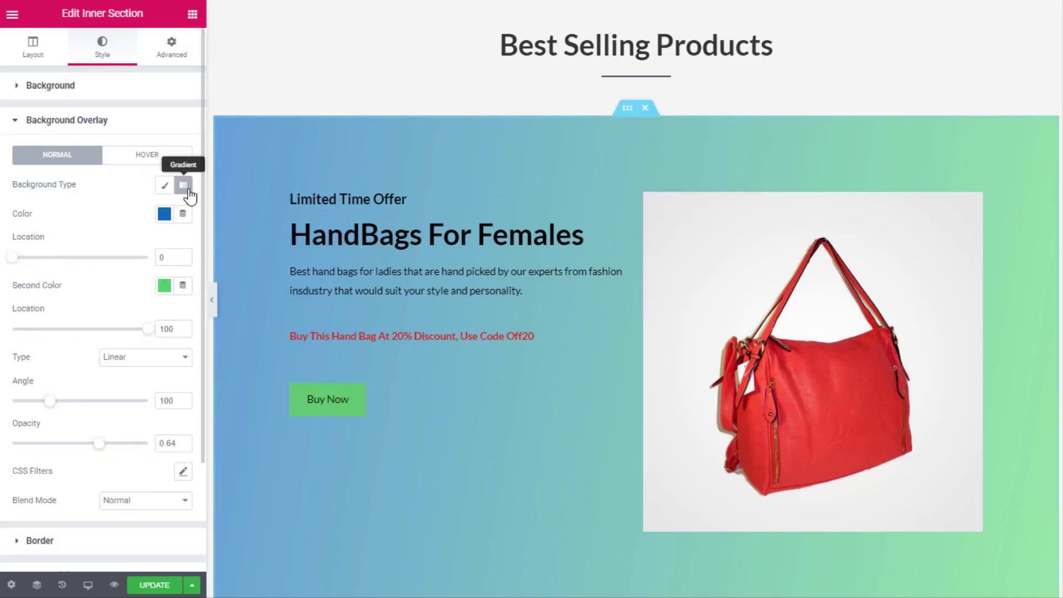
pyautogui.click(187, 190)
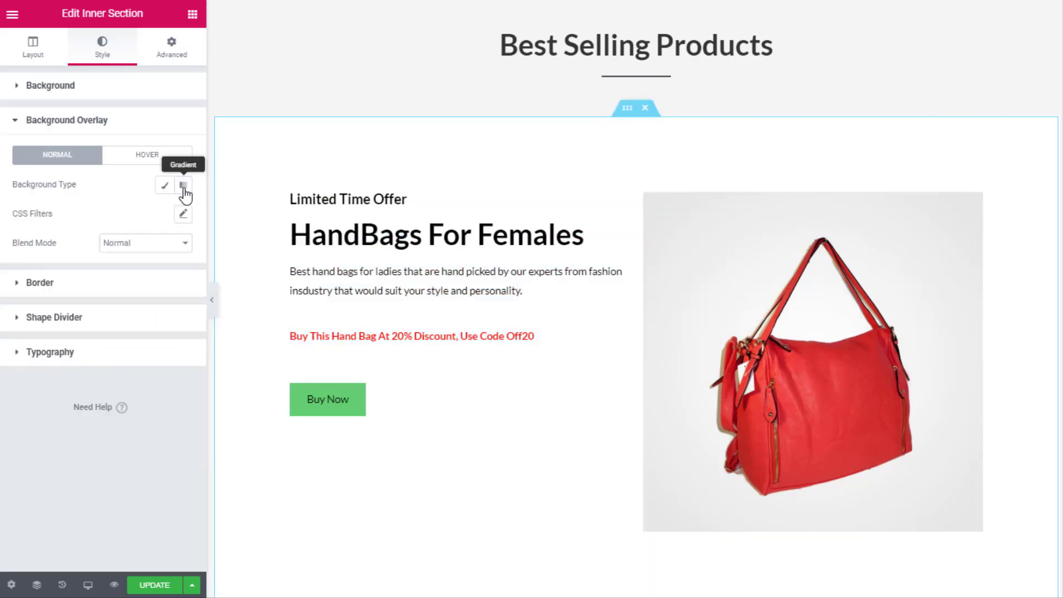
pyautogui.click(165, 185)
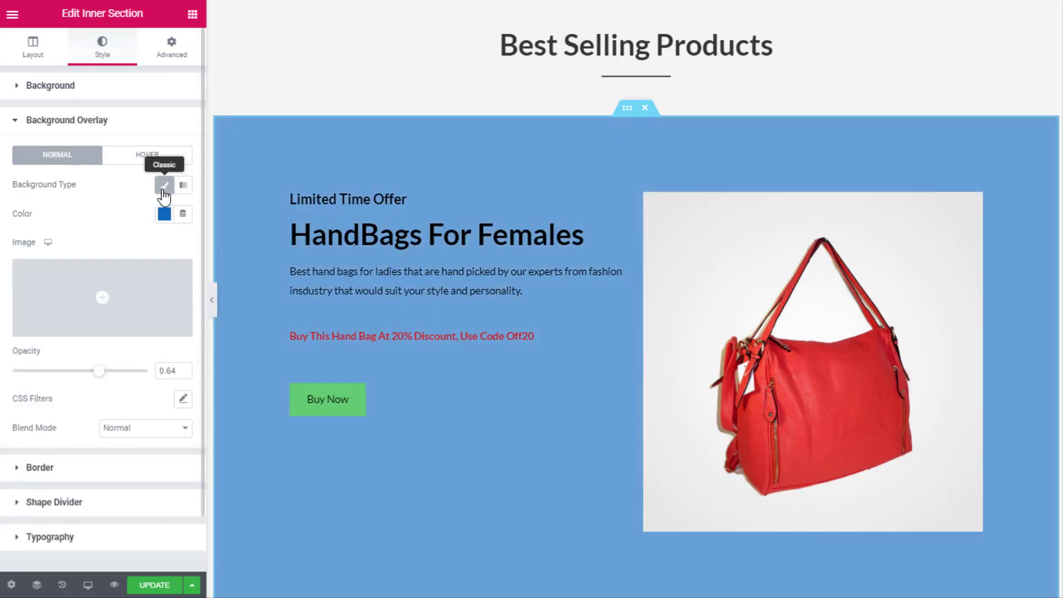
pyautogui.click(165, 215)
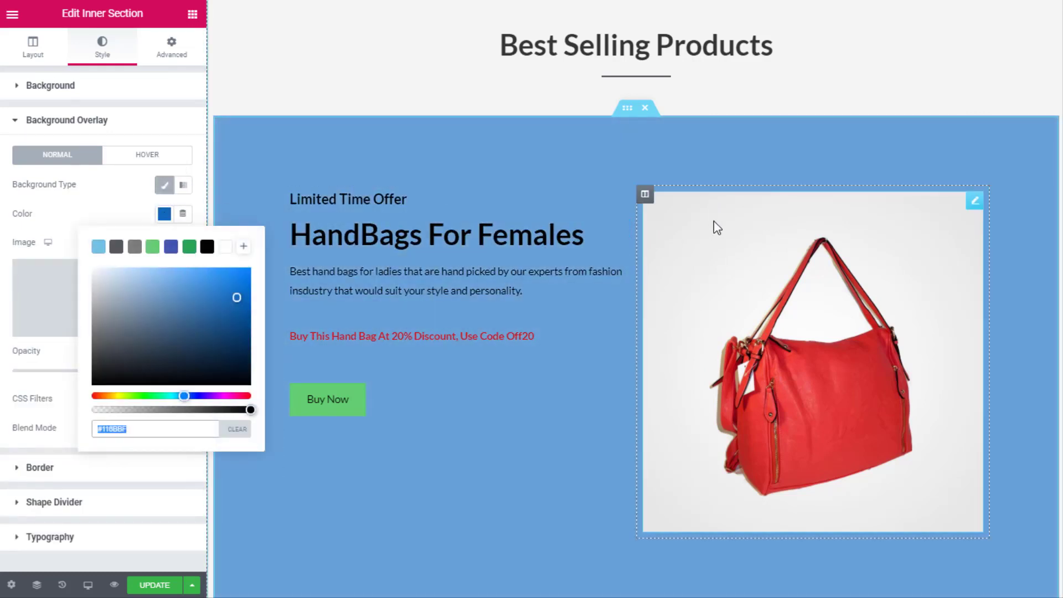
pyautogui.write('#F8F8F8')
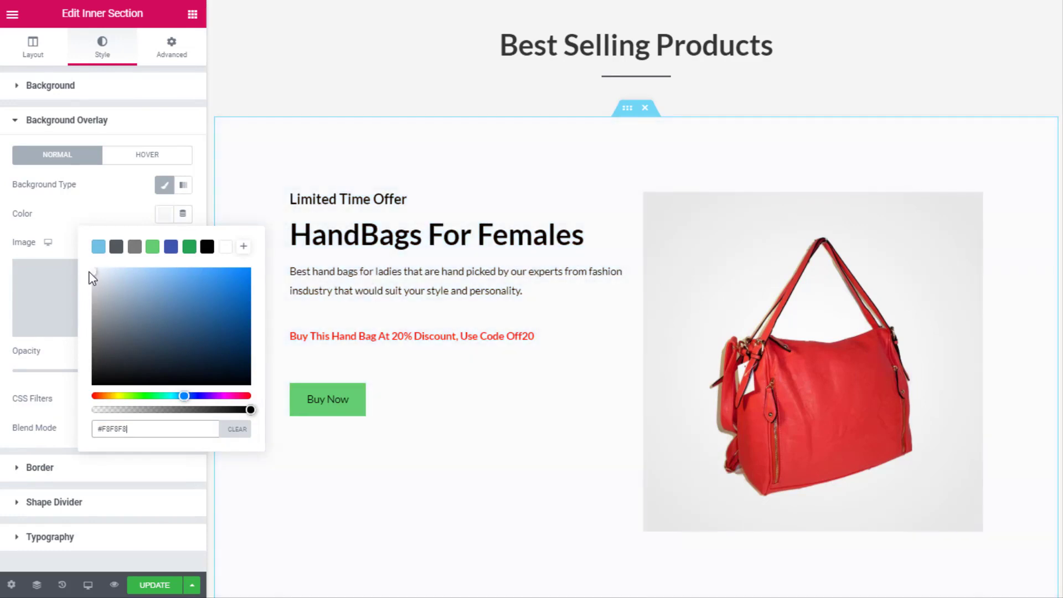
pyautogui.hotkey('ctrl', 'a')
pyautogui.write('#E1E1E1')
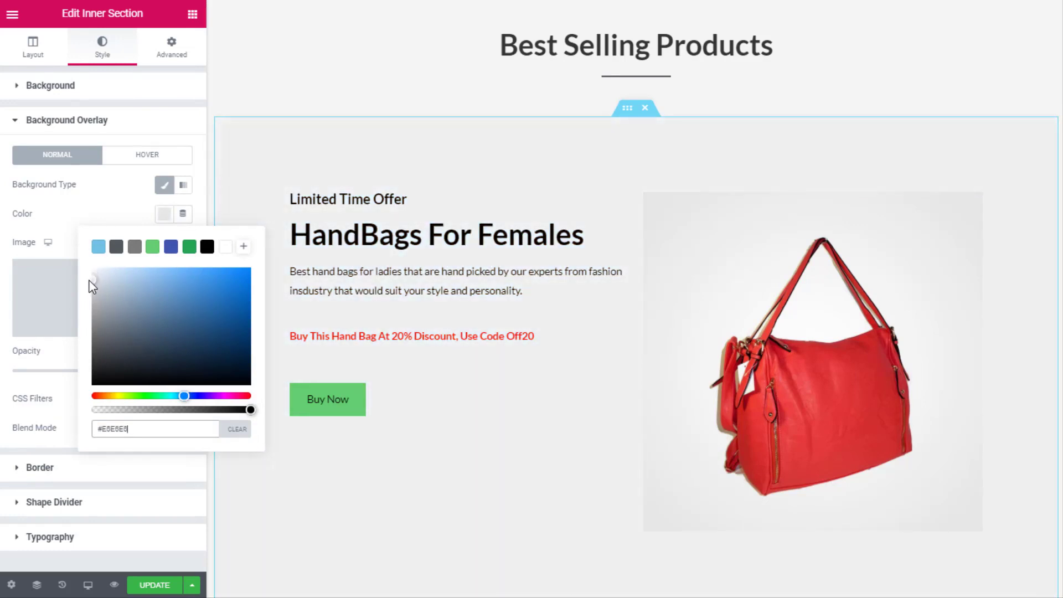
pyautogui.hotkey('ctrl', 'a')
pyautogui.write('#DADADA')
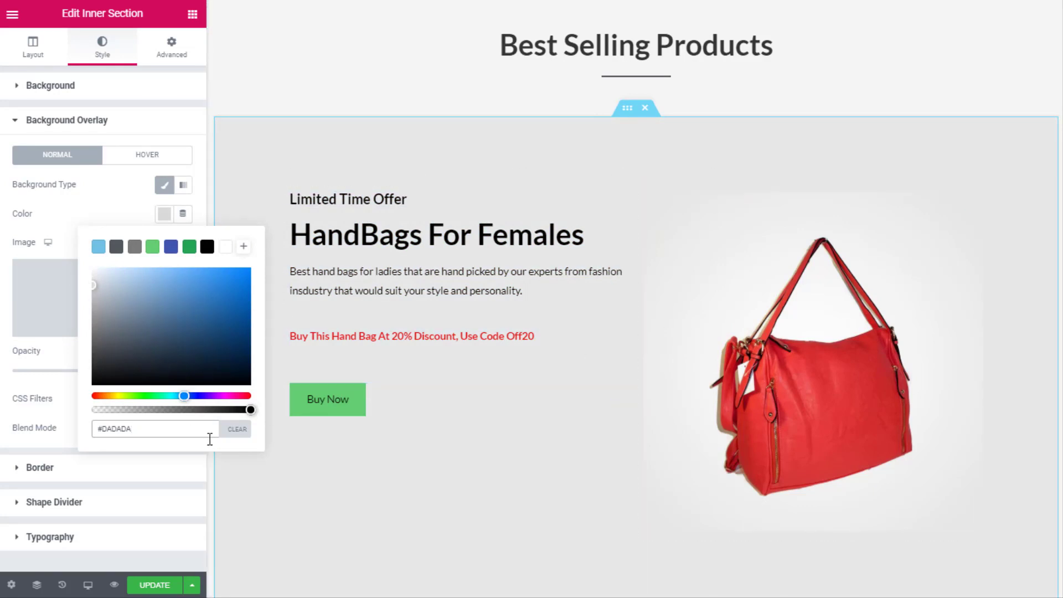
pyautogui.click(163, 215)
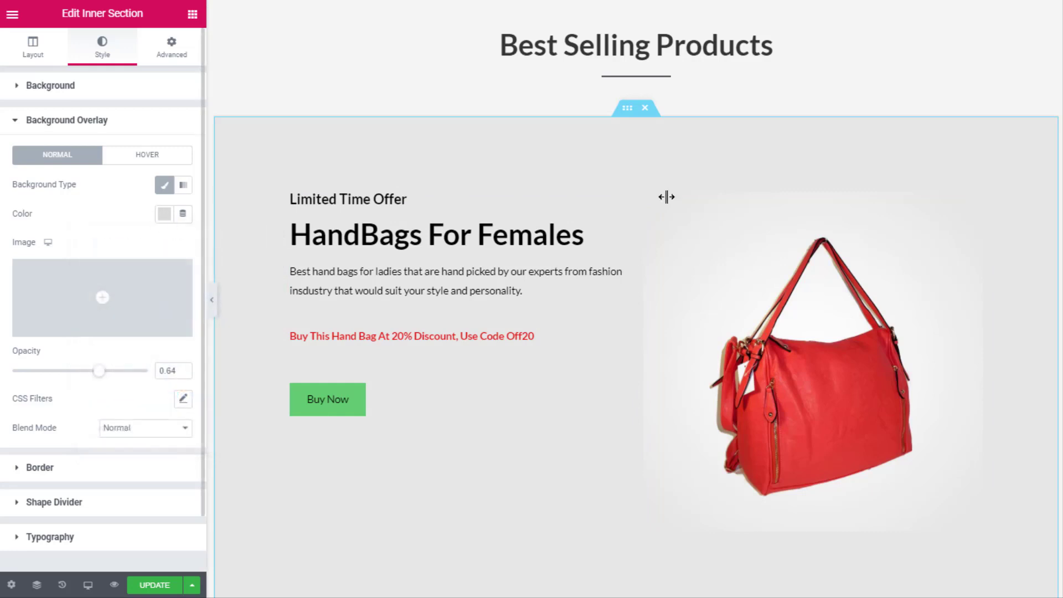
# Sample and copy the page's light grey #efefef with the browser colour-picker extension
pyautogui.click(638, 4)
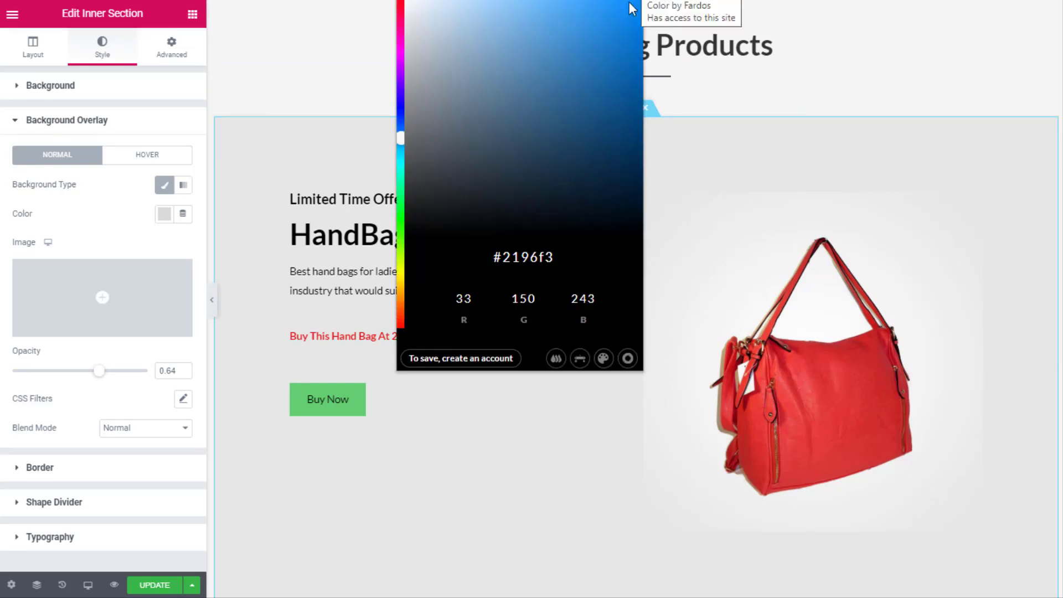
pyautogui.click(556, 359)
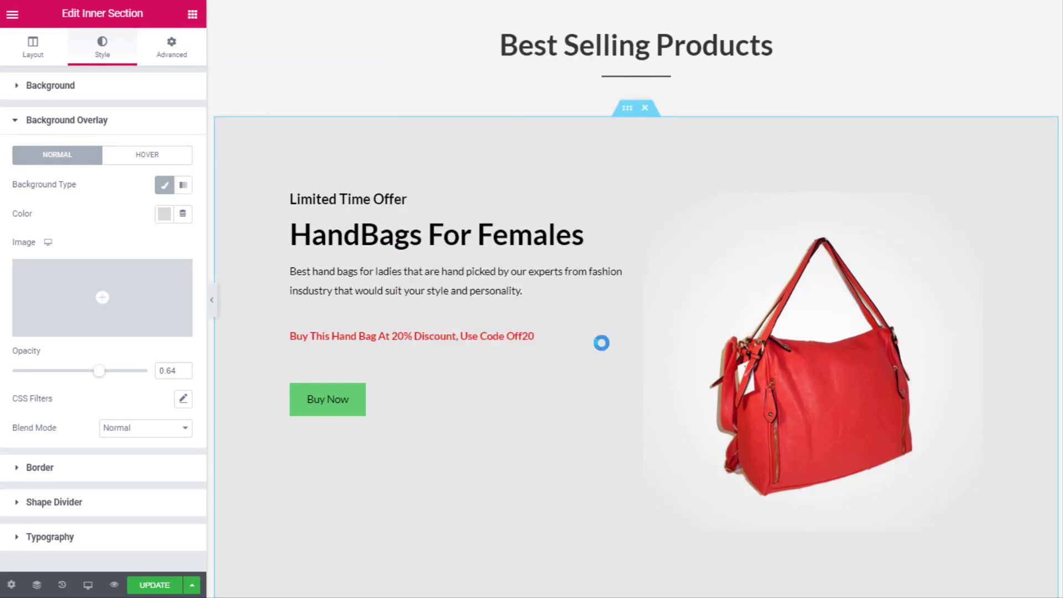
pyautogui.click(688, 289)
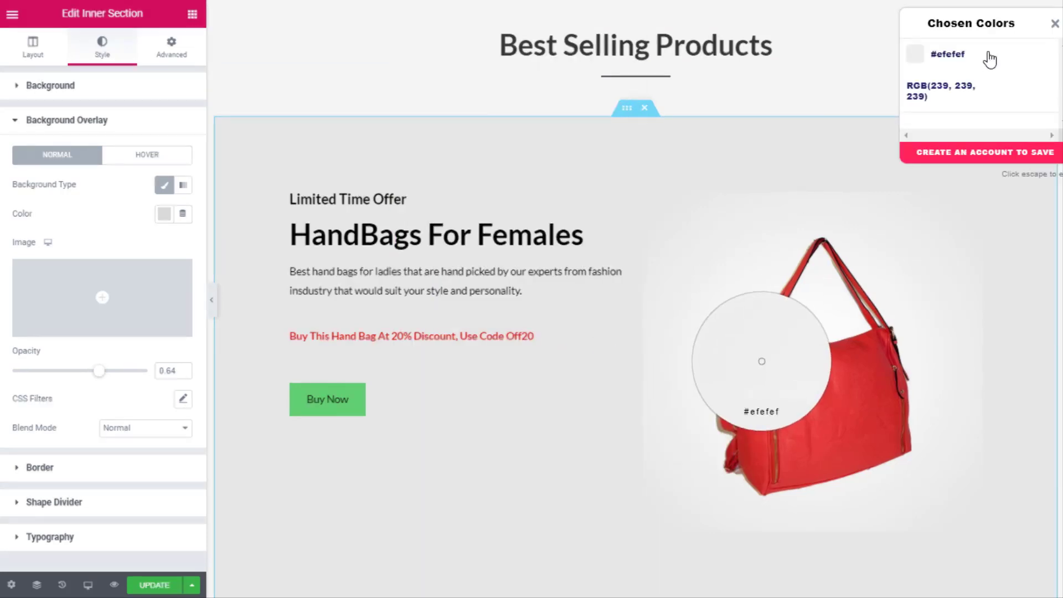
pyautogui.click(952, 56)
pyautogui.click(1054, 25)
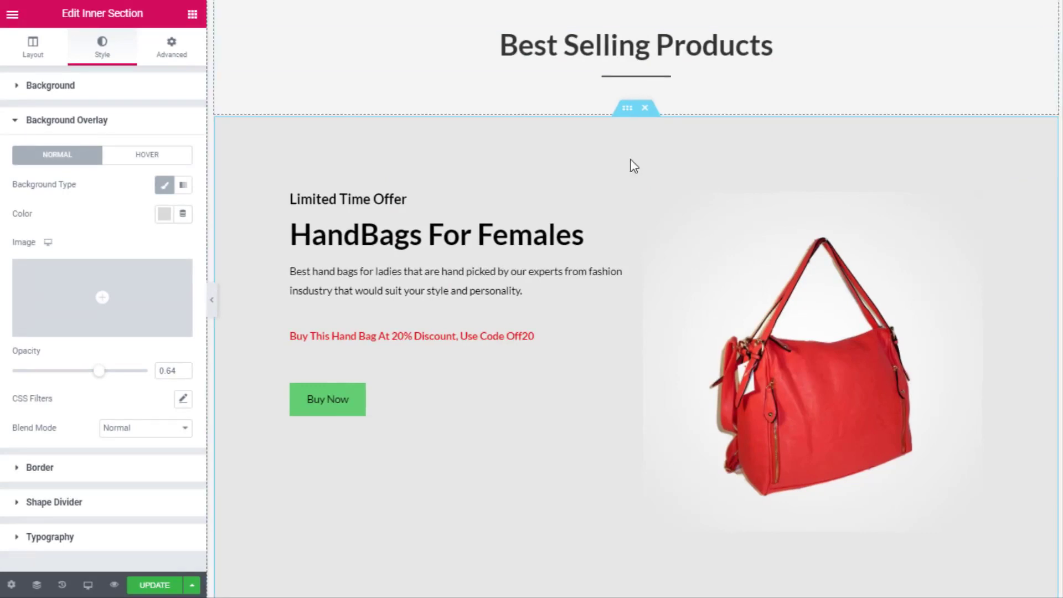
# Try #efefef as the overlay colour, then revert it to #DADADA
pyautogui.click(164, 215)
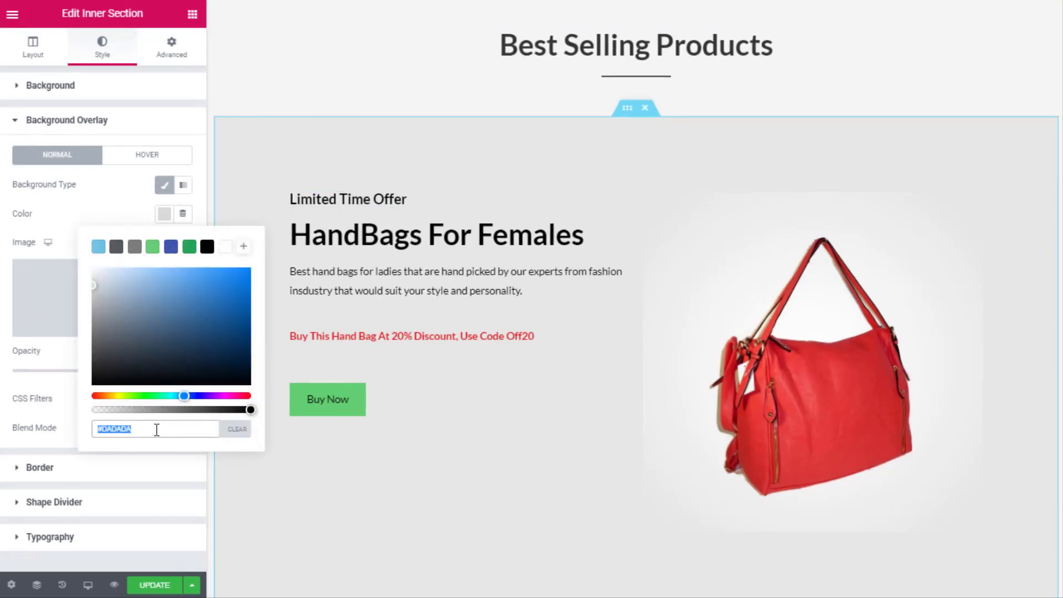
pyautogui.write('#efefef')
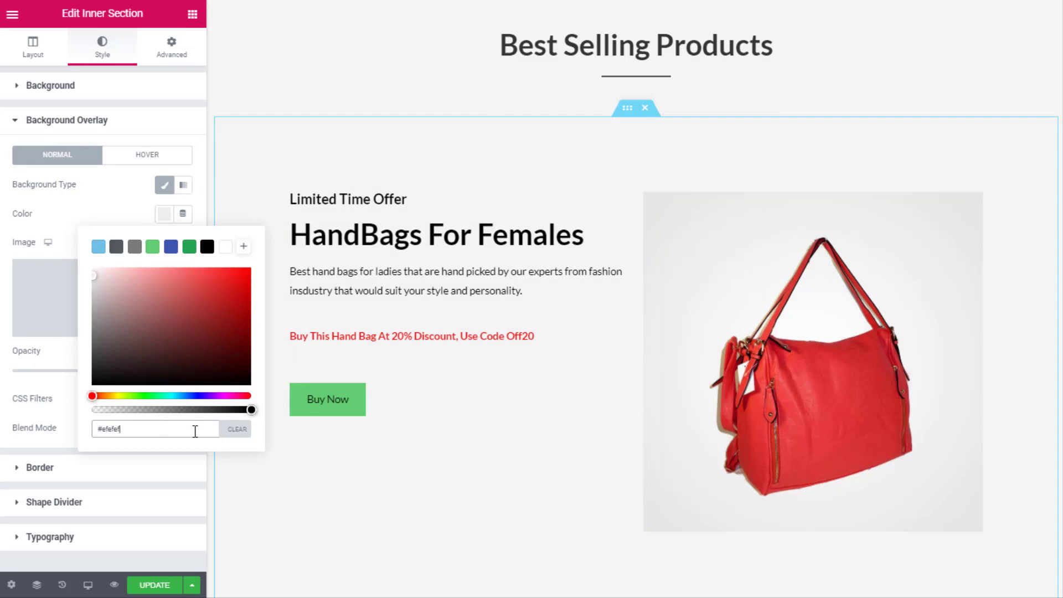
pyautogui.hotkey('ctrl', 'z')
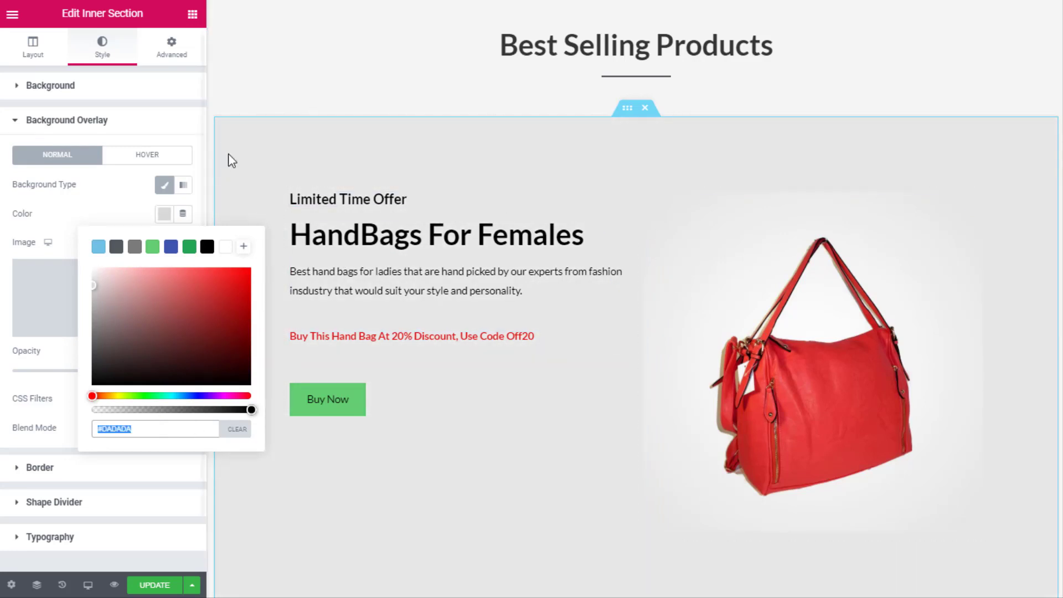
pyautogui.click(164, 216)
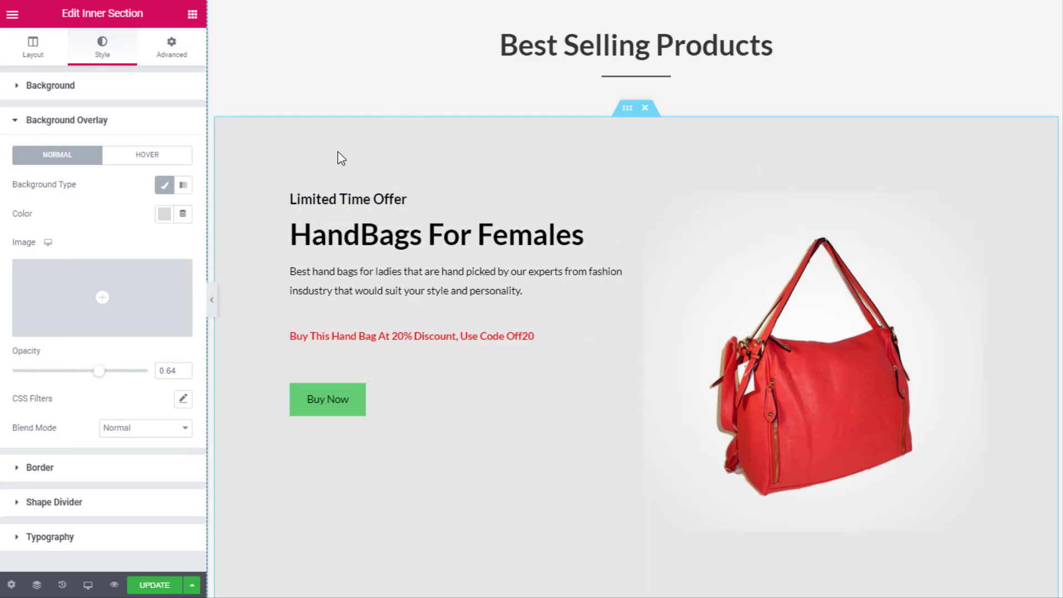
# Review the banner on the canvas and save the changes with Update
pyautogui.scroll(-3, 973, 95)
pyautogui.scroll(3, 942, 259)
pyautogui.scroll(-1, 456, 313)
pyautogui.scroll(6, 411, 210)
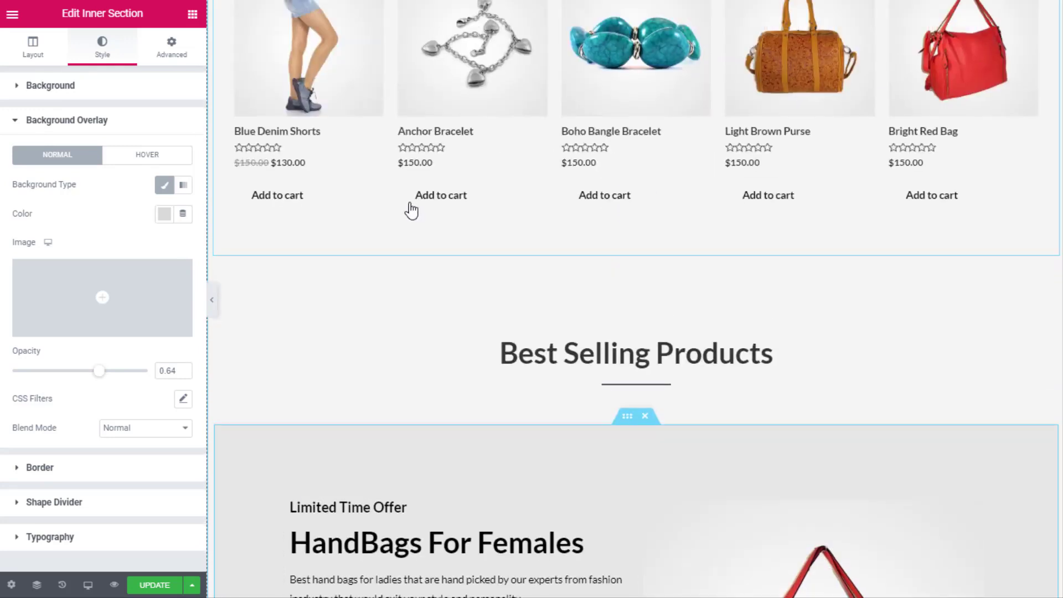
pyautogui.scroll(-6, 879, 168)
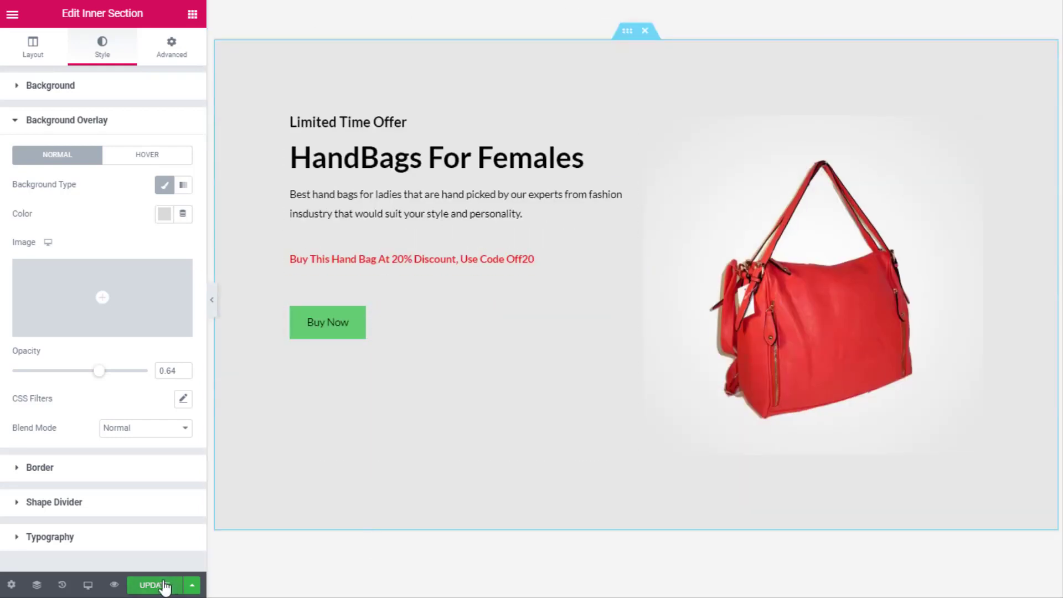
pyautogui.click(165, 586)
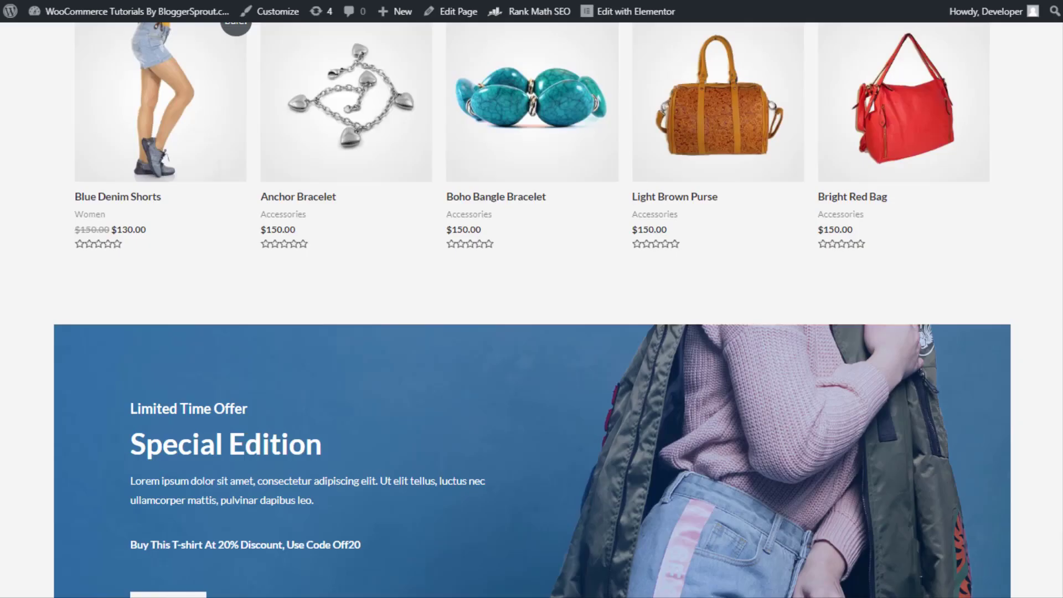
pyautogui.scroll(-4, 719, 251)
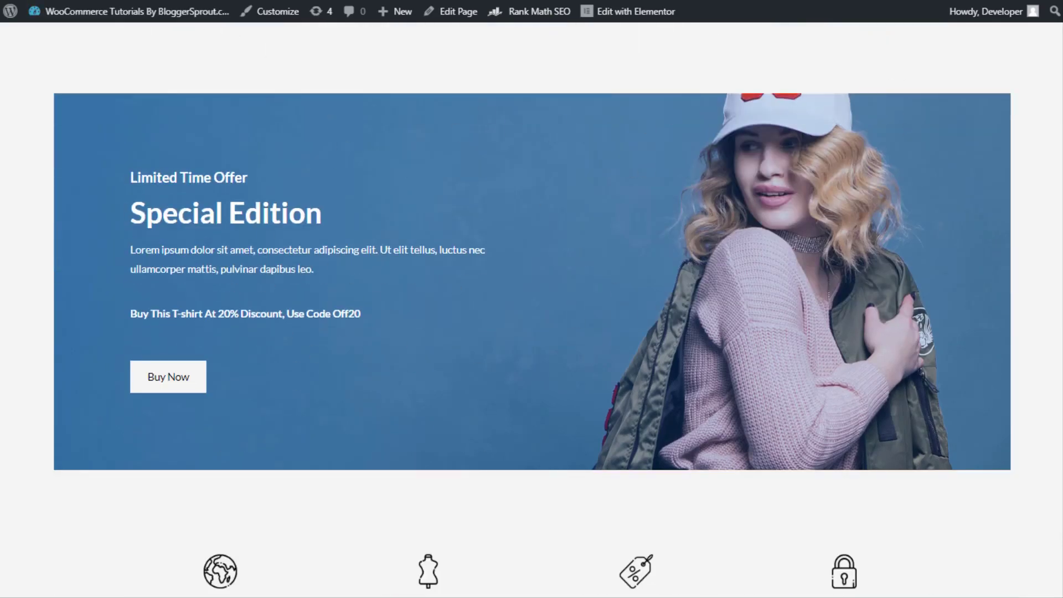
# Visit the live homepage and scroll to check the handbag banner
pyautogui.click(75, 2)
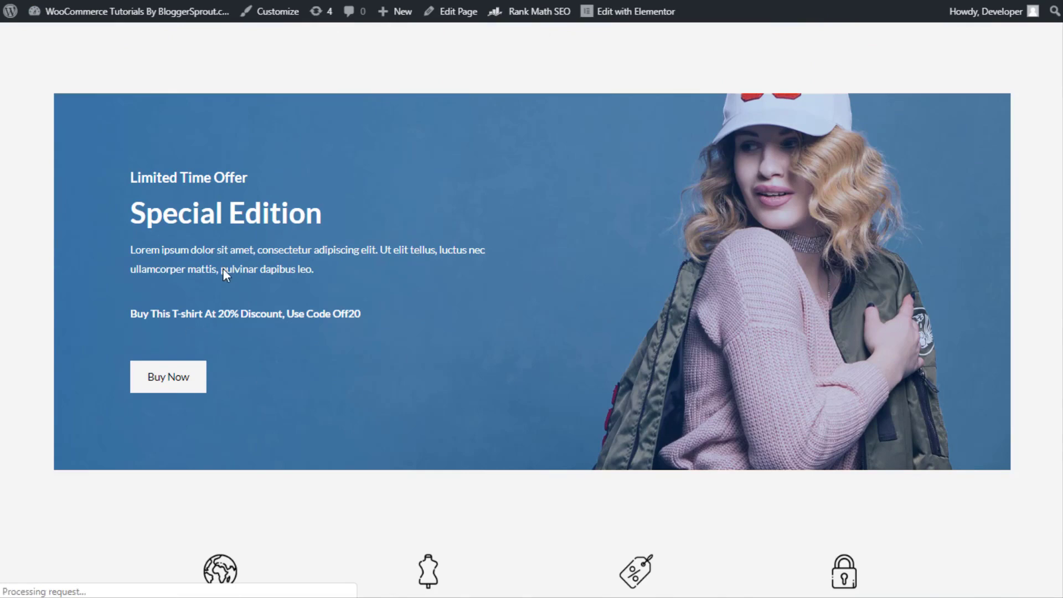
pyautogui.scroll(2, 570, 226)
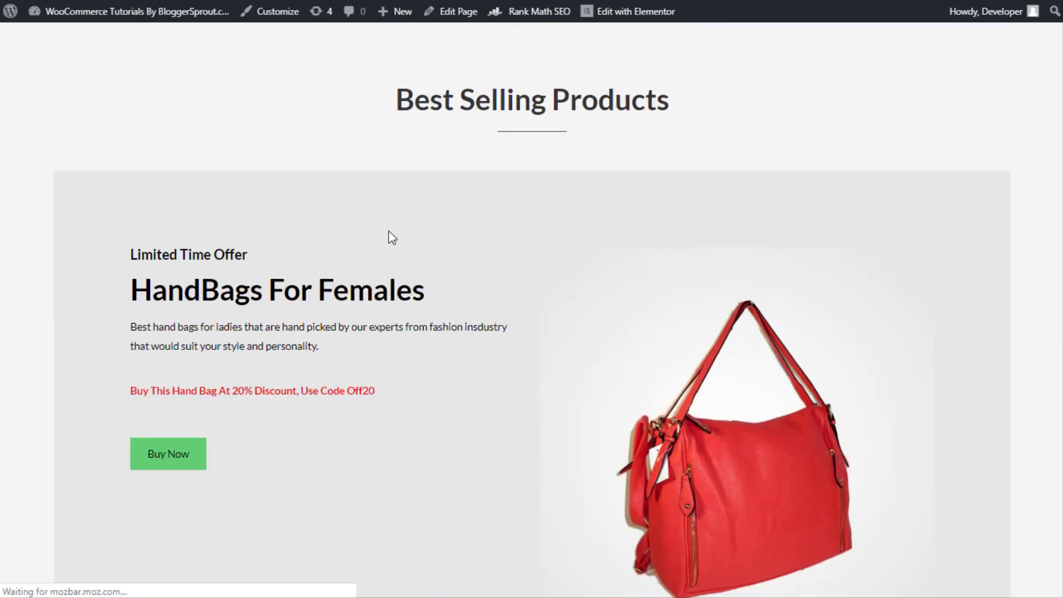
pyautogui.scroll(-4, 884, 215)
pyautogui.scroll(4, 854, 268)
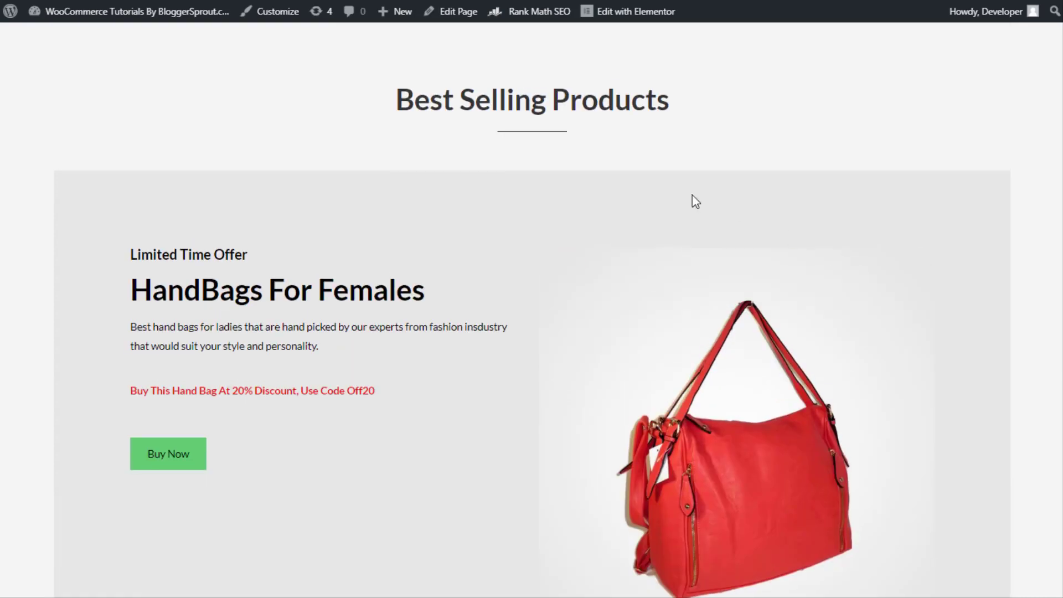
# Follow Buy Now to the Bright Red Bag product page ($150.00) and scroll through it
pyautogui.click(183, 467)
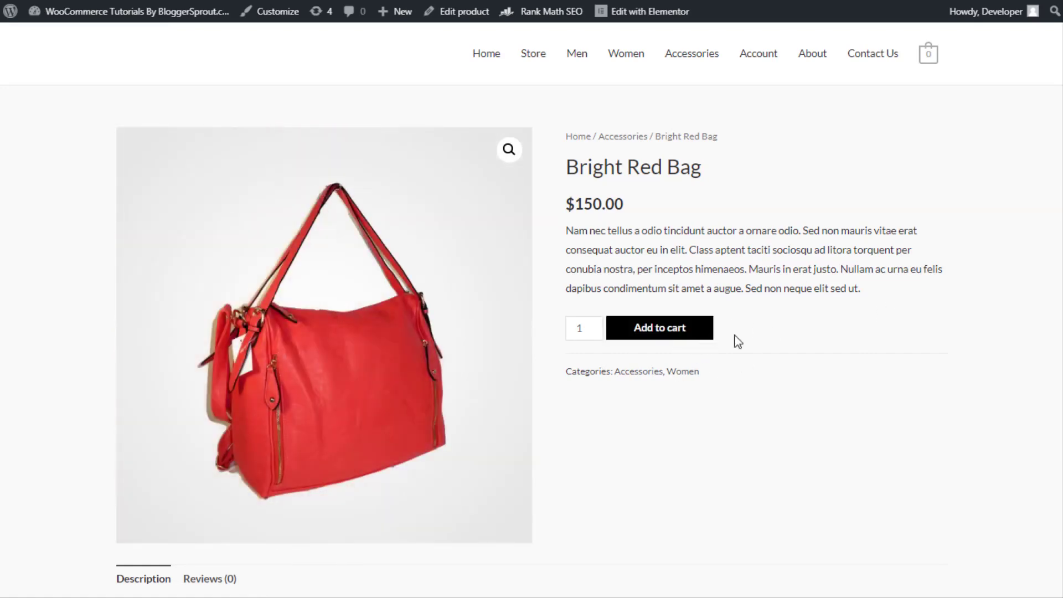
pyautogui.scroll(-5, 734, 339)
pyautogui.scroll(5, 763, 285)
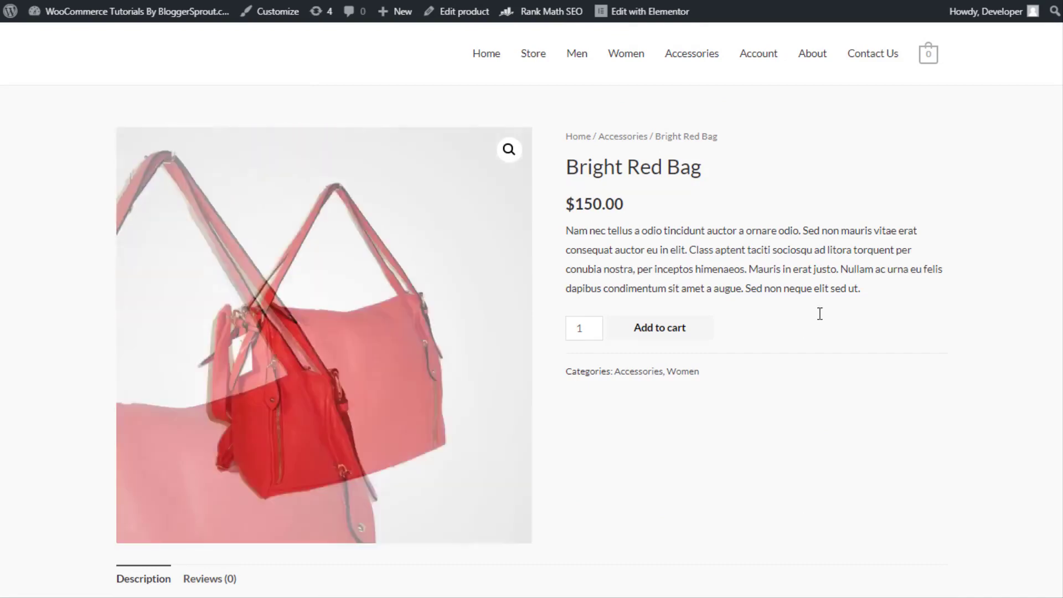
pyautogui.scroll(-6, 800, 421)
pyautogui.scroll(-5, 750, 363)
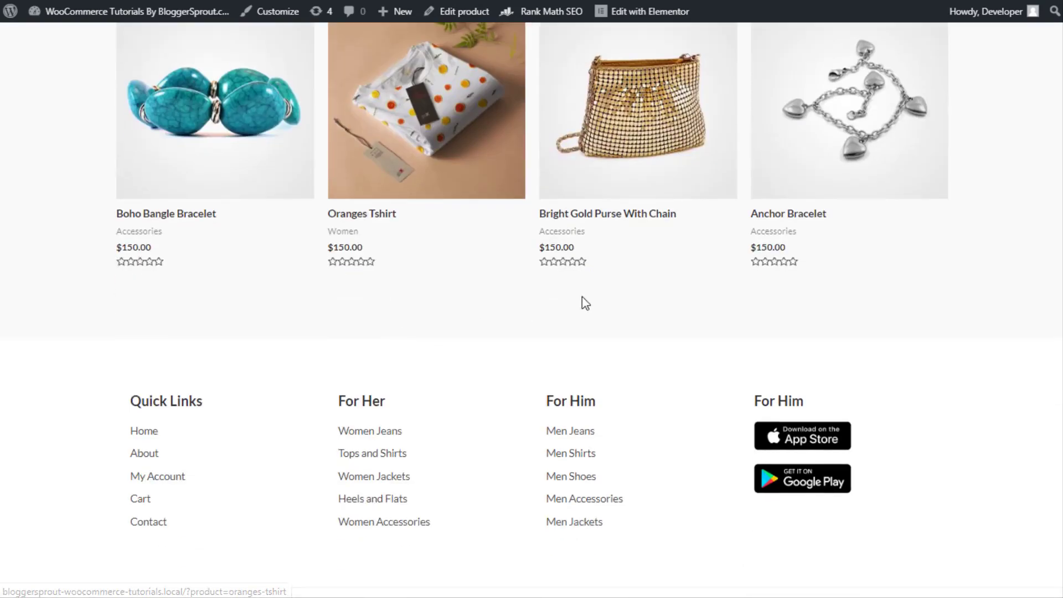
pyautogui.scroll(11, 581, 301)
pyautogui.moveTo(641, 15)
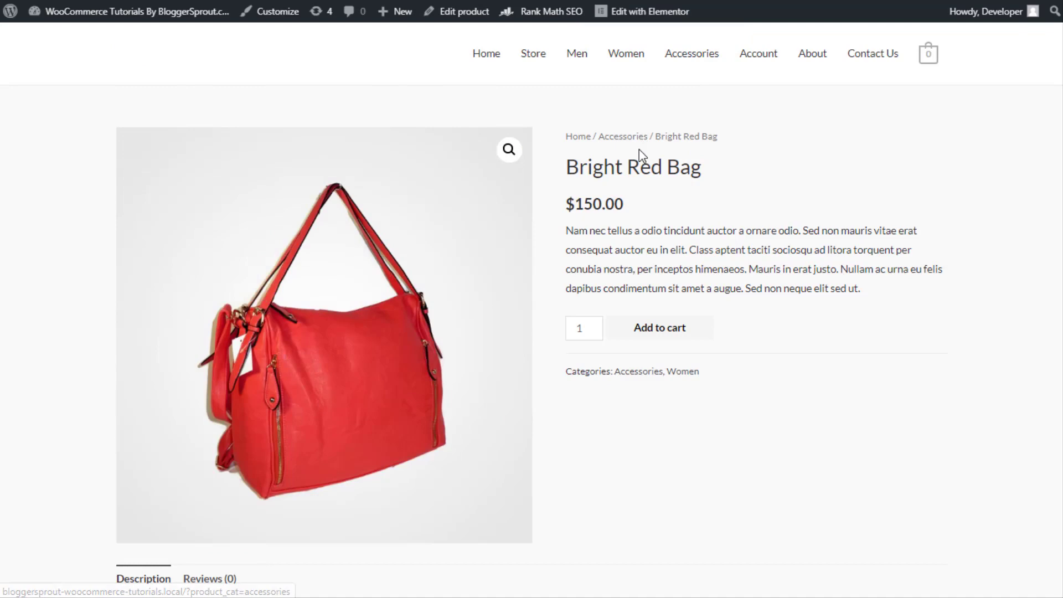
pyautogui.scroll(-4, 644, 150)
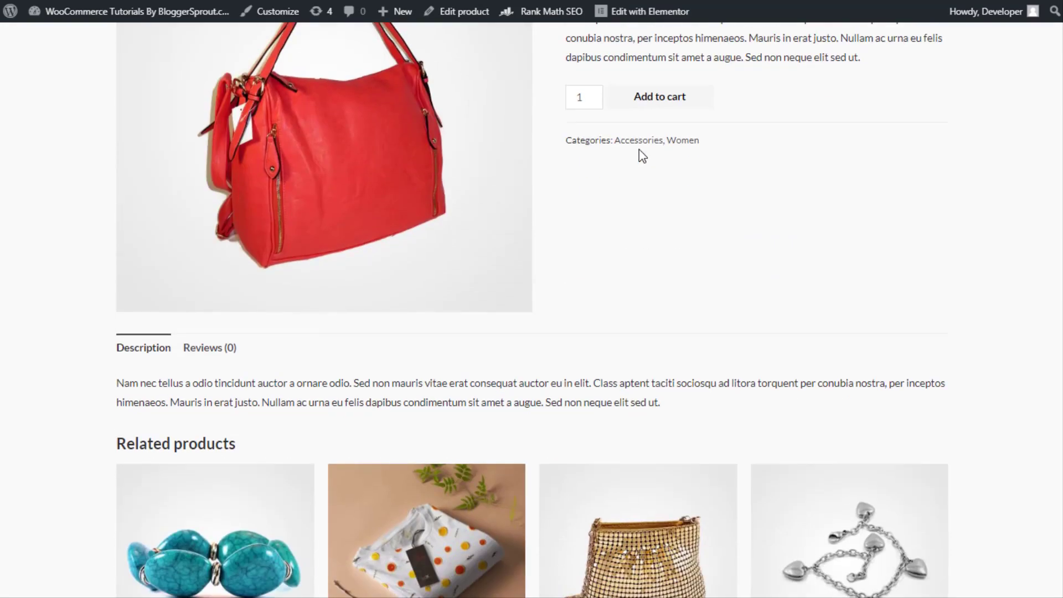
pyautogui.scroll(-5, 675, 237)
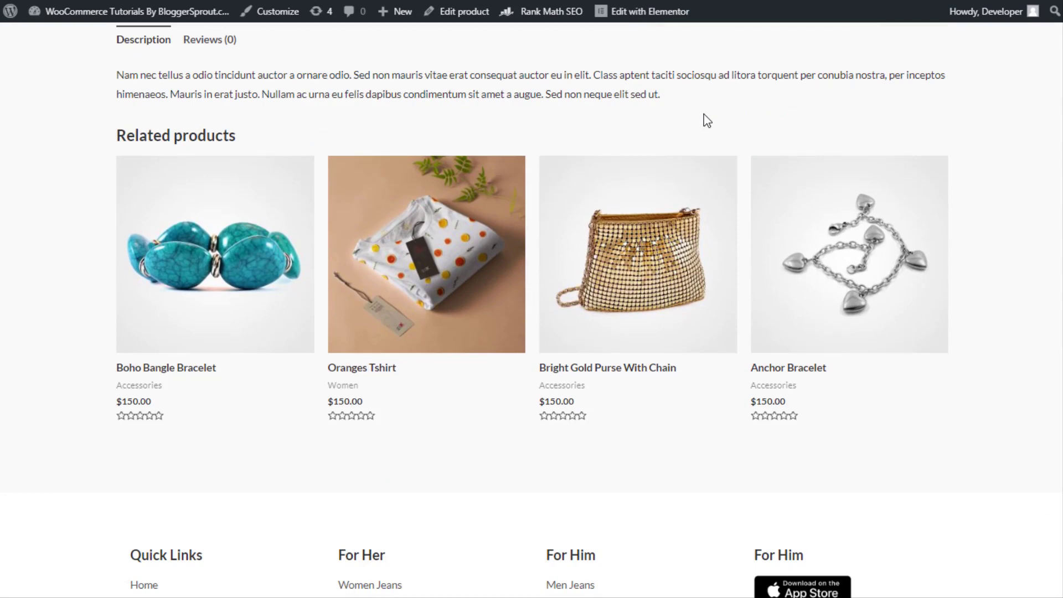
pyautogui.scroll(9, 687, 100)
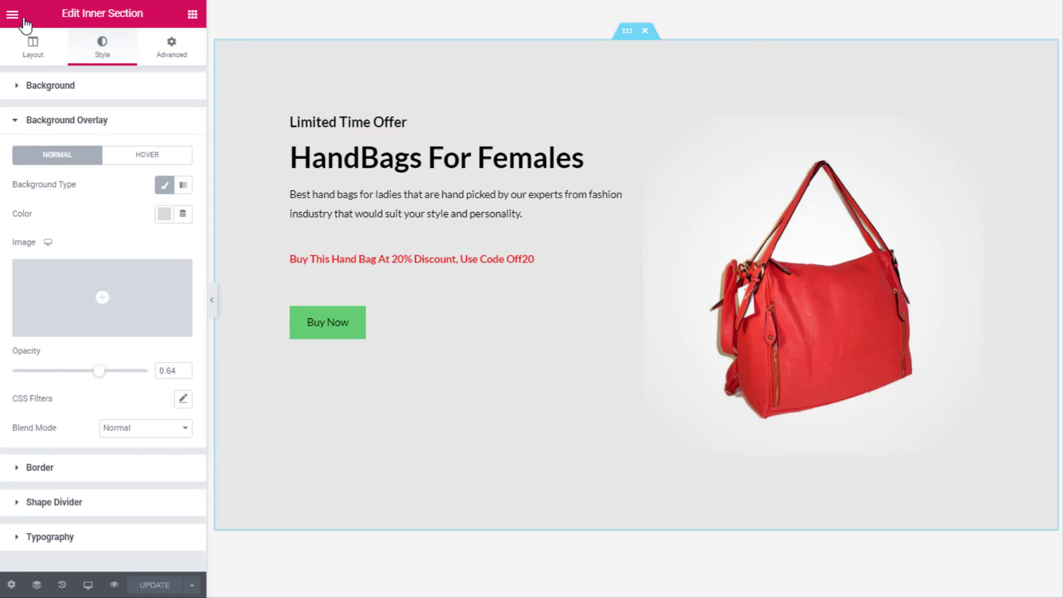
# Exit the Elementor editor to the WordPress dashboard and its Pages list
pyautogui.click(13, 13)
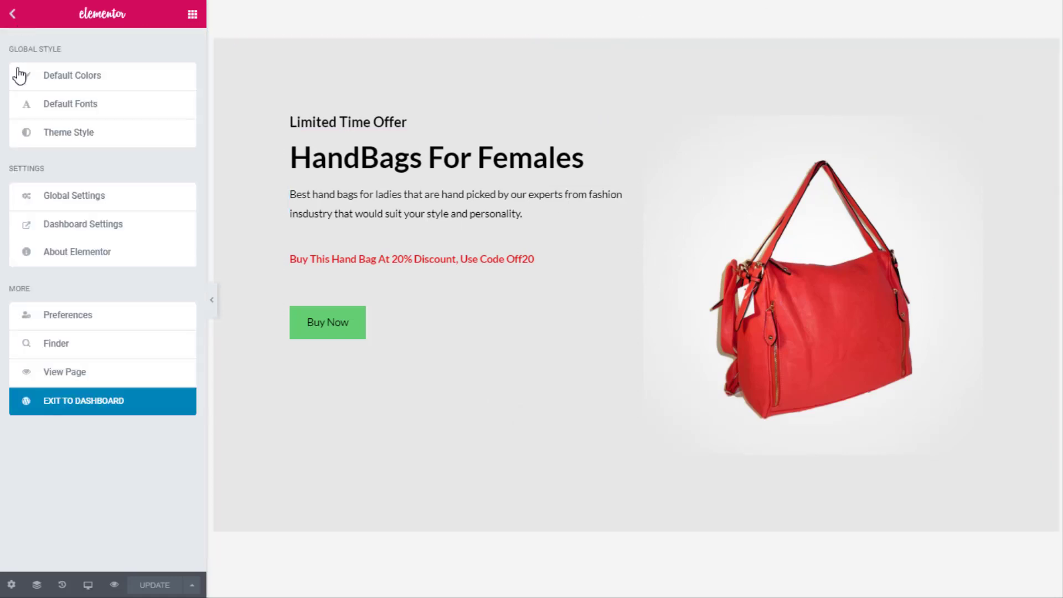
pyautogui.click(76, 410)
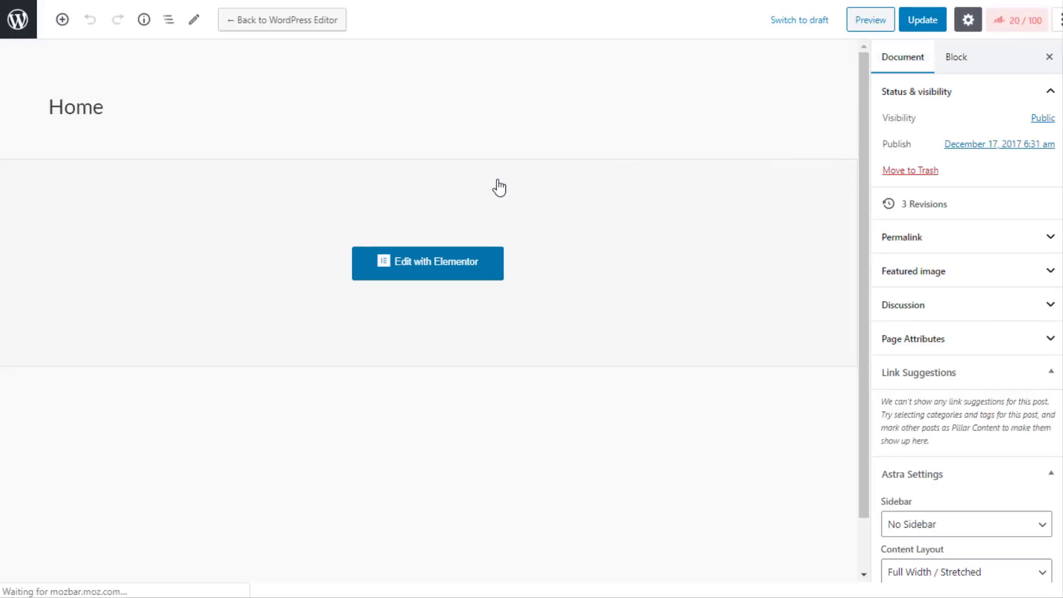
pyautogui.click(18, 23)
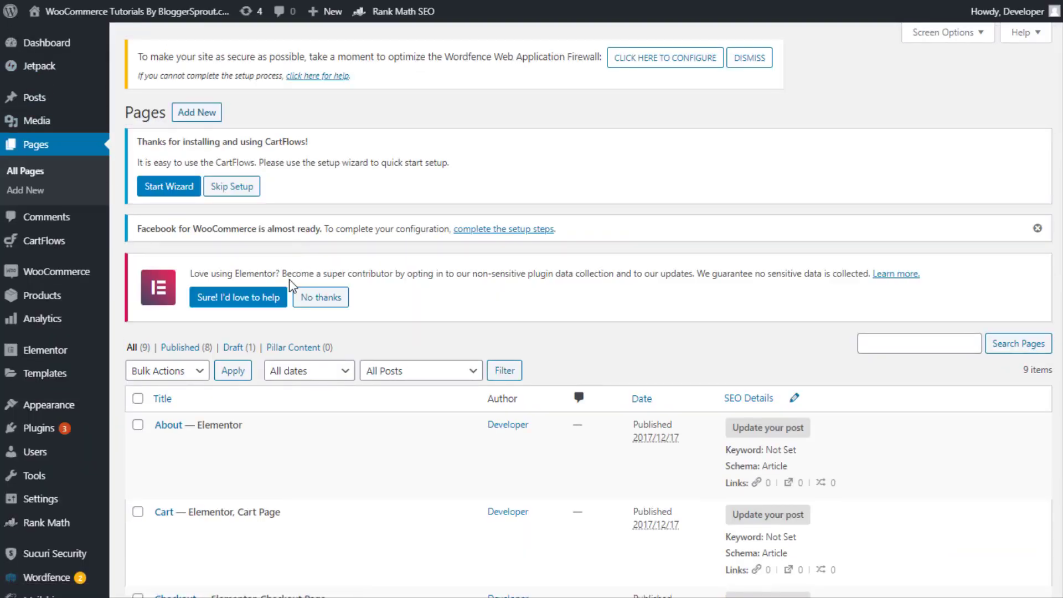
# View Elementor's Theme Builder page, which requires Pro, then switch to the other browser tab
pyautogui.moveTo(74, 360)
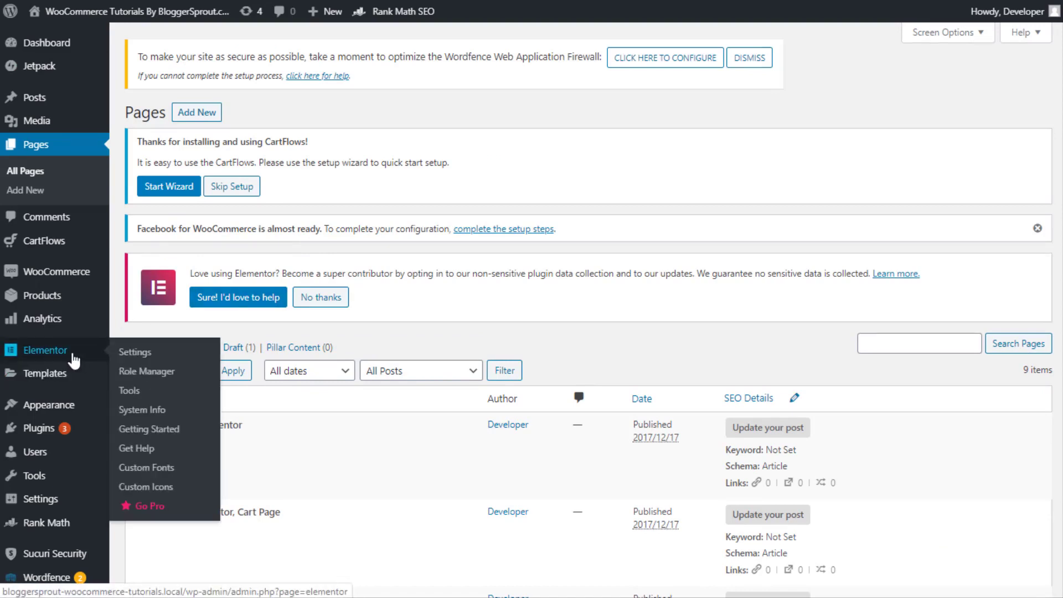
pyautogui.click(147, 401)
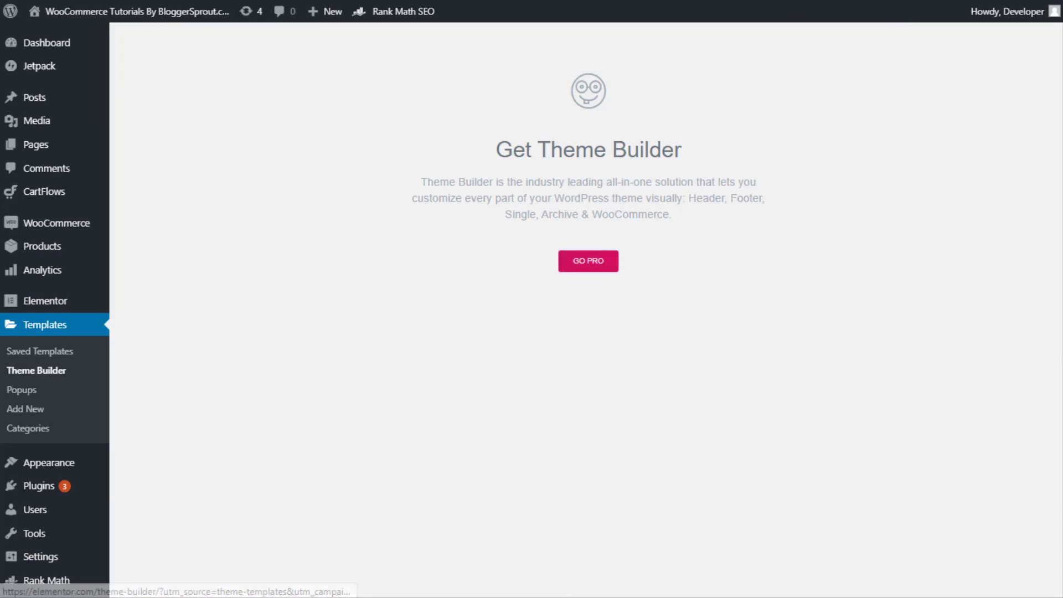
pyautogui.click(887, 0)
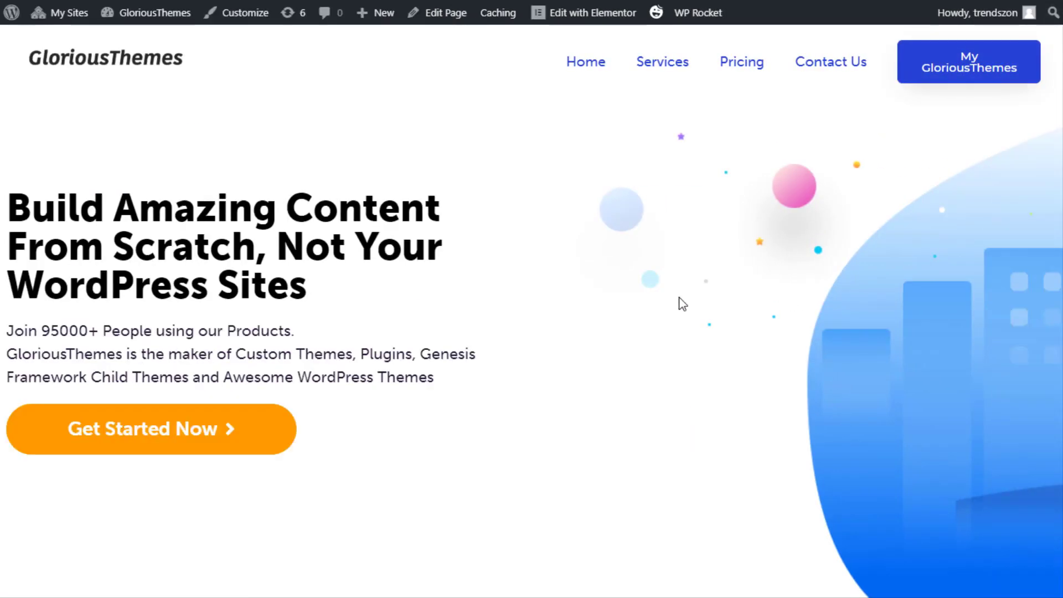
# Load gloriousthemes.com/themes and open the Theme 6 Premium package details
pyautogui.scroll(-15, 626, 192)
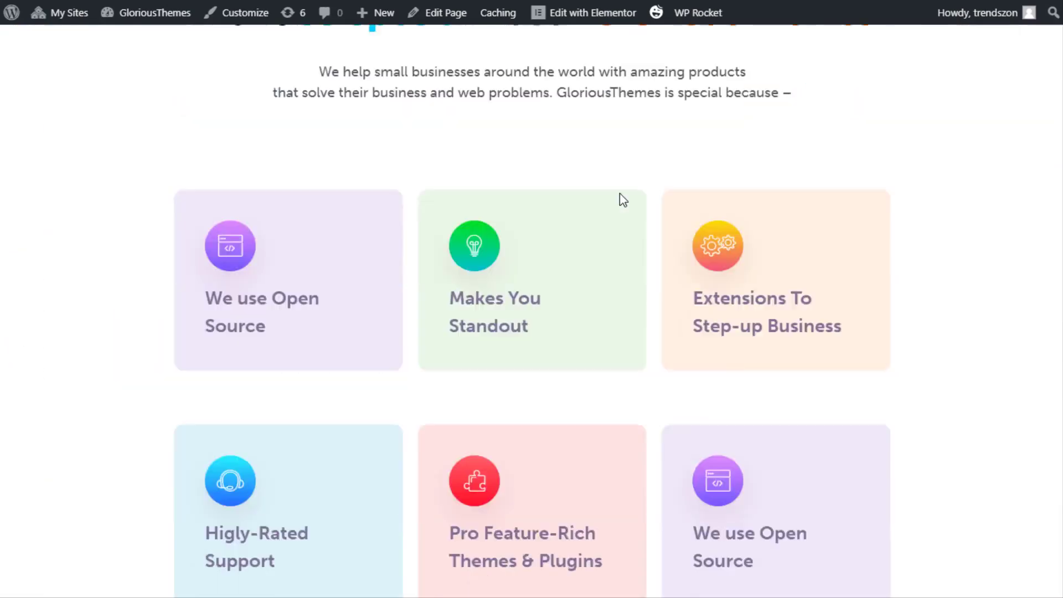
pyautogui.scroll(10, 620, 193)
pyautogui.scroll(5, 620, 201)
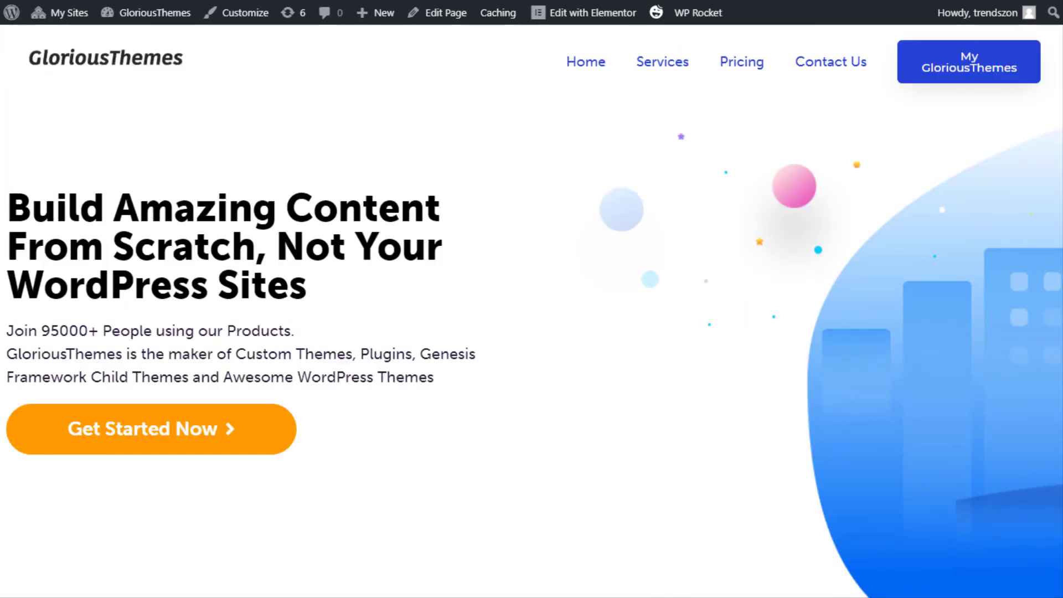
pyautogui.hotkey('ctrl', 'l')
pyautogui.write('themes.com/themes')
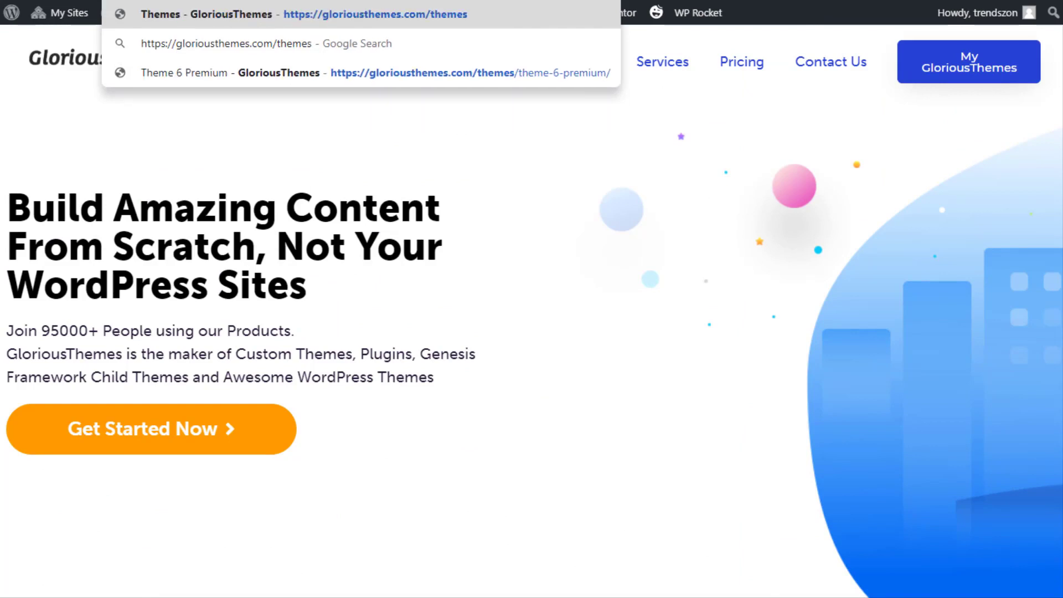
pyautogui.press('Return')
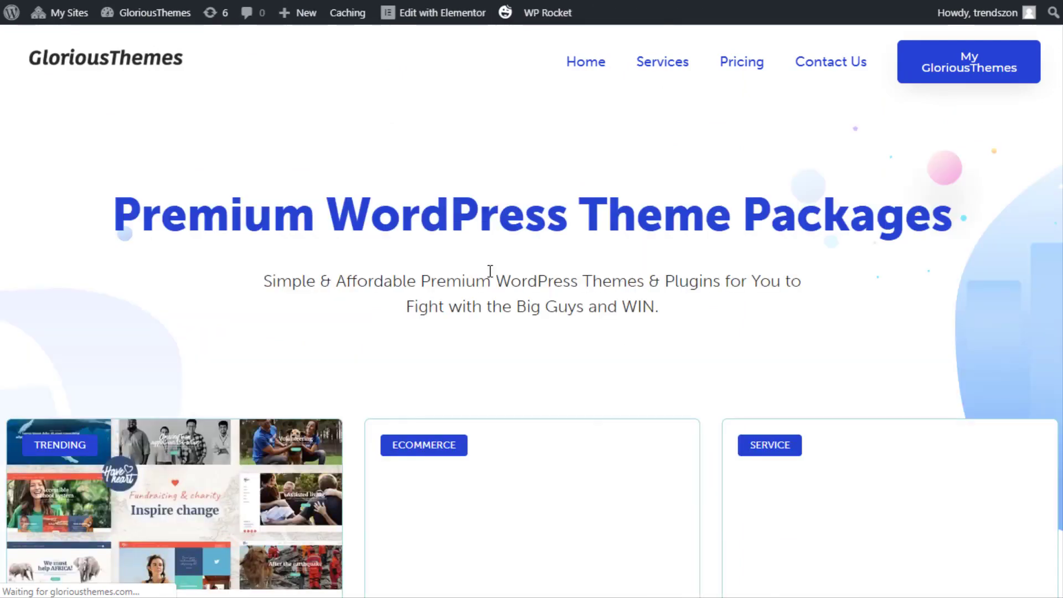
pyautogui.scroll(-4, 490, 271)
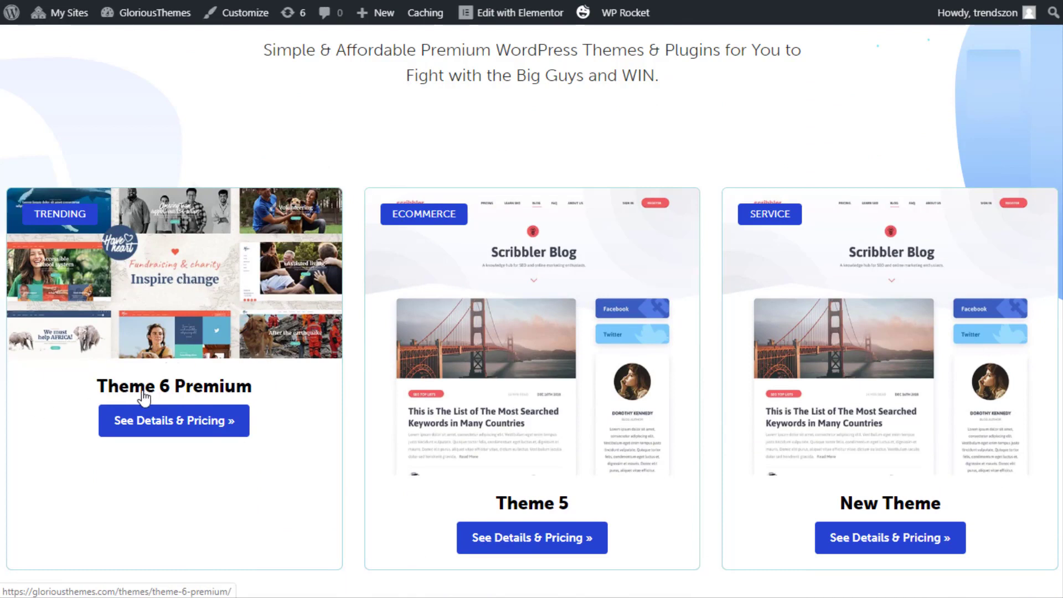
pyautogui.click(176, 388)
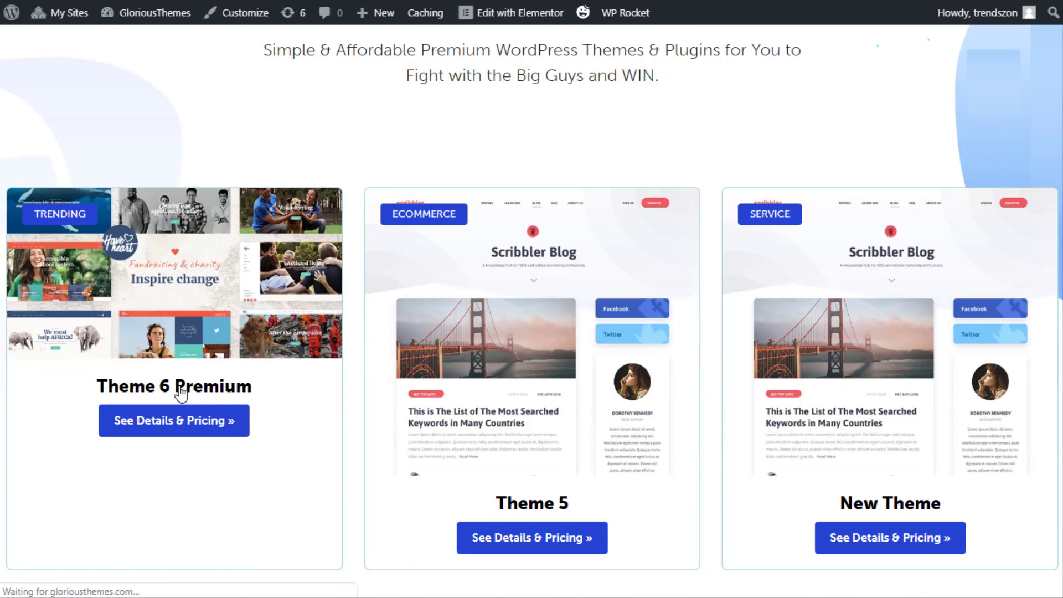
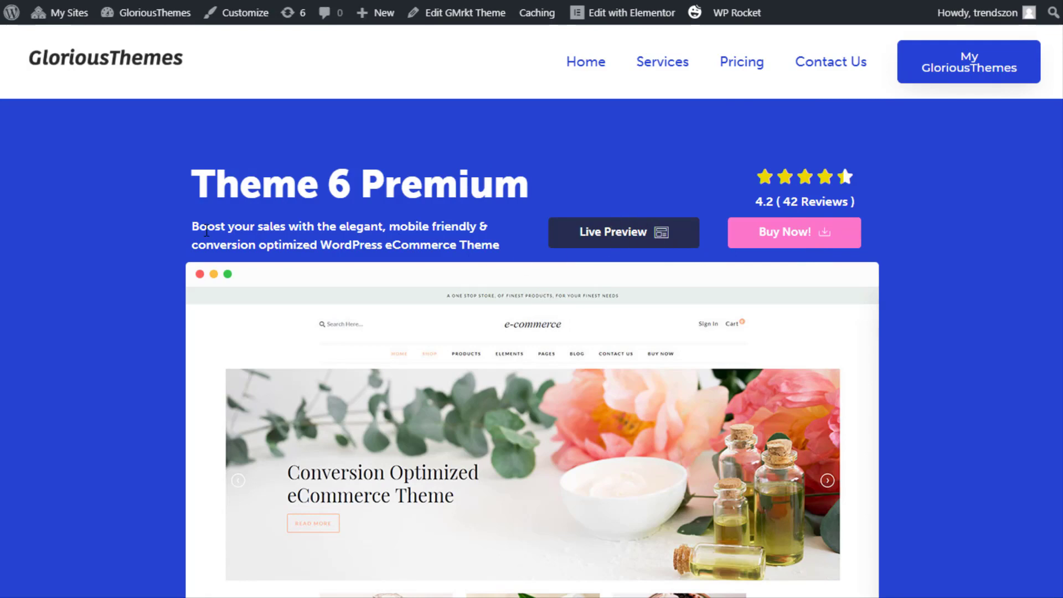
# Read through the Theme 6 Premium description, highlighting passages of it
pyautogui.moveTo(198, 227); pyautogui.dragTo(511, 254)
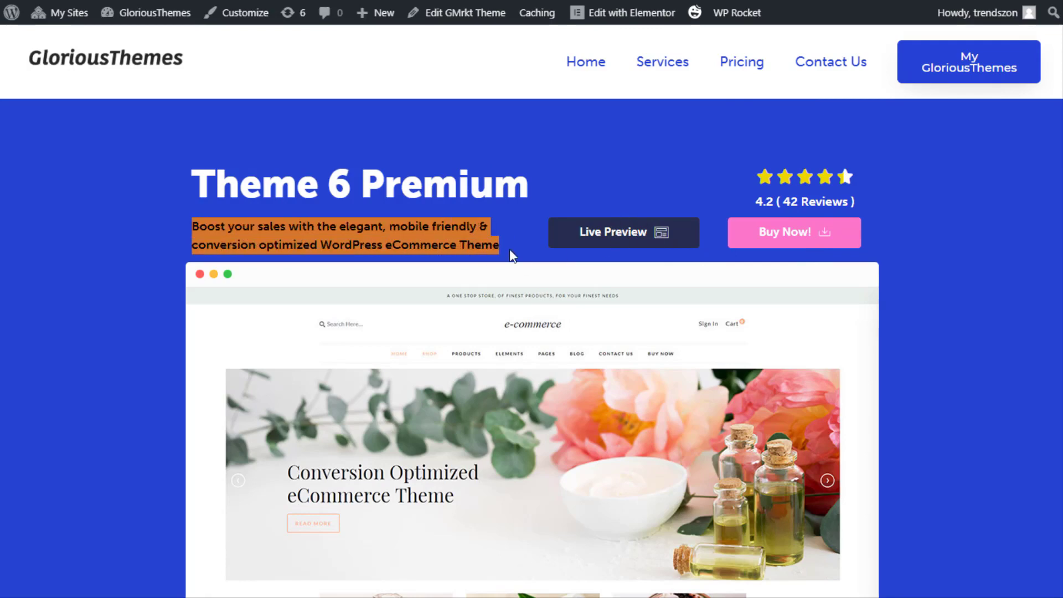
pyautogui.scroll(-5, 563, 191)
pyautogui.scroll(-5, 515, 167)
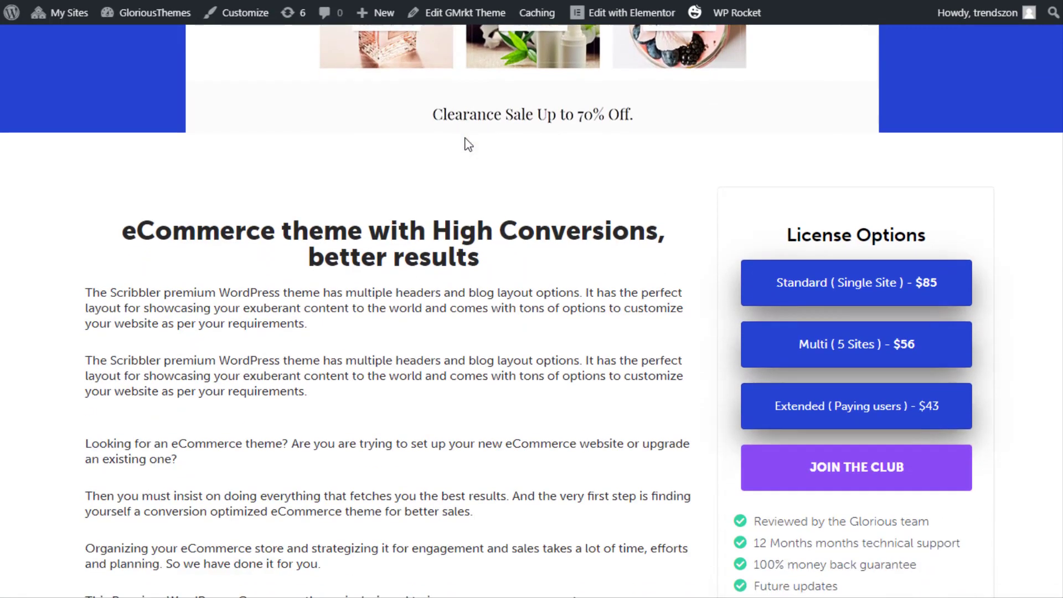
pyautogui.scroll(-5, 122, 155)
pyautogui.scroll(3, 160, 62)
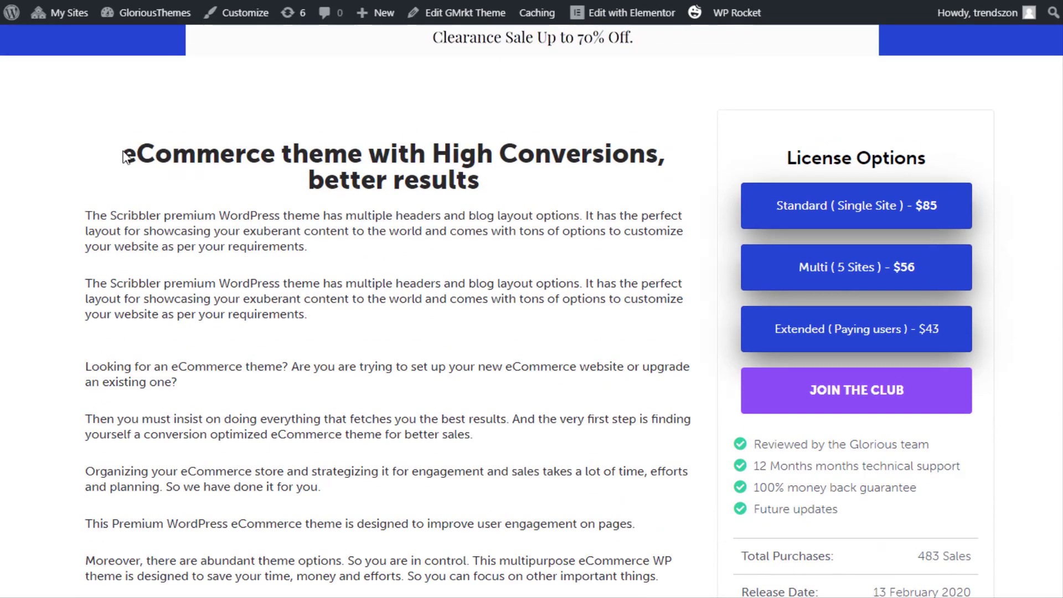
pyautogui.moveTo(120, 156)
pyautogui.mouseDown()
pyautogui.moveTo(439, 250)
pyautogui.moveTo(479, 325)
pyautogui.moveTo(451, 394)
pyautogui.moveTo(669, 489)
pyautogui.mouseUp()
pyautogui.scroll(-2, 454, 389)
pyautogui.scroll(3, 904, 339)
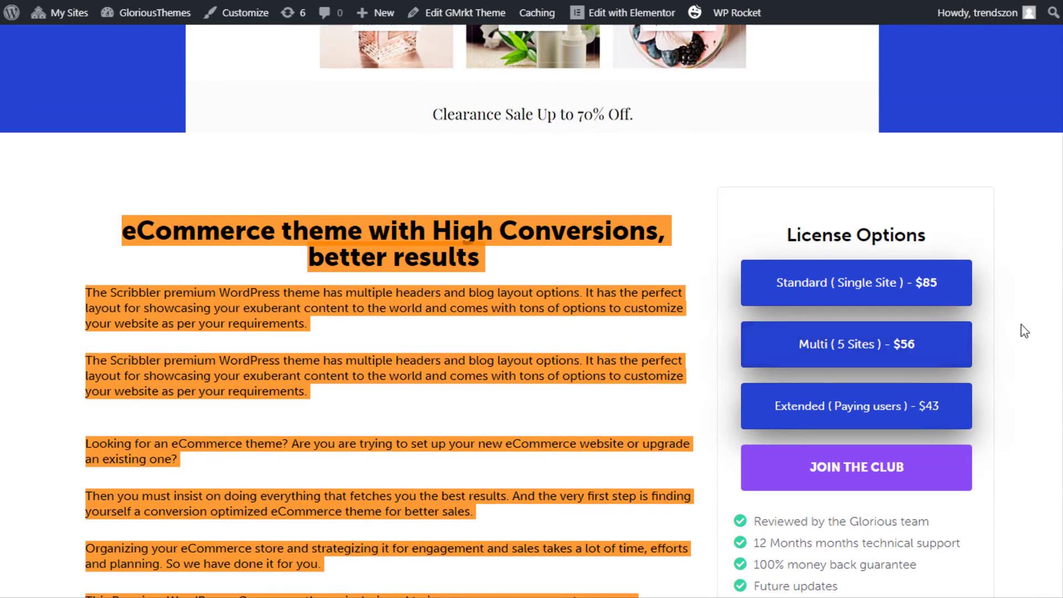
pyautogui.click(1025, 331)
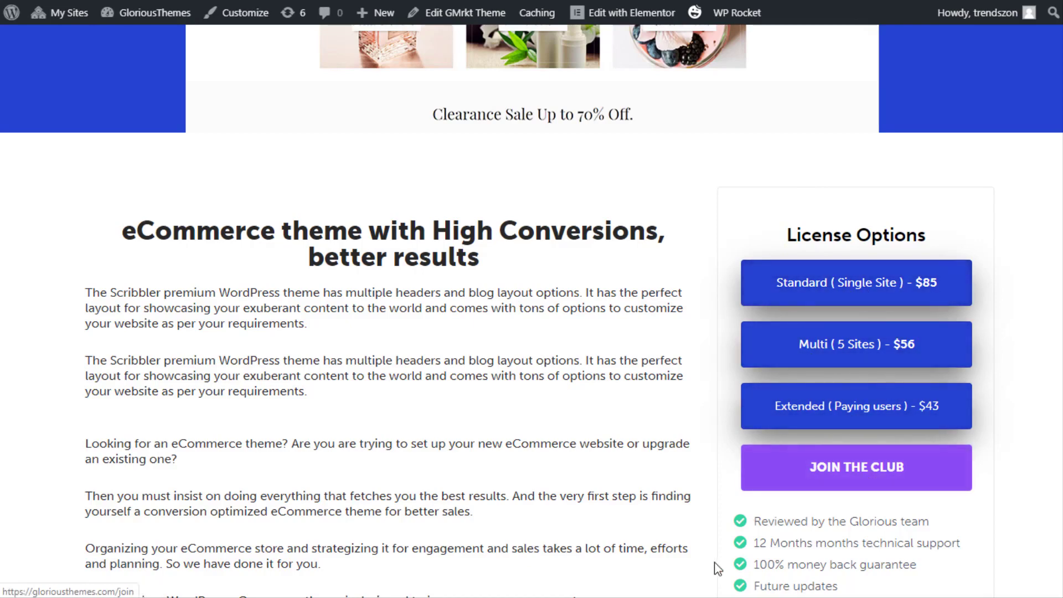
# Scroll down to the product's Categories line and highlight it
pyautogui.scroll(-1, 831, 388)
pyautogui.scroll(-1, 845, 416)
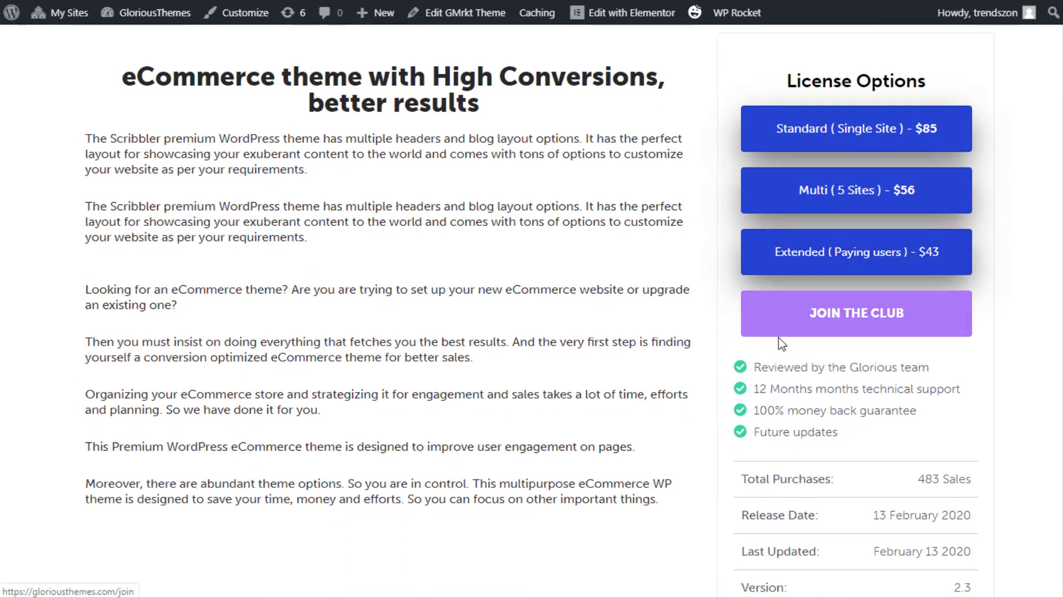
pyautogui.scroll(-3, 782, 342)
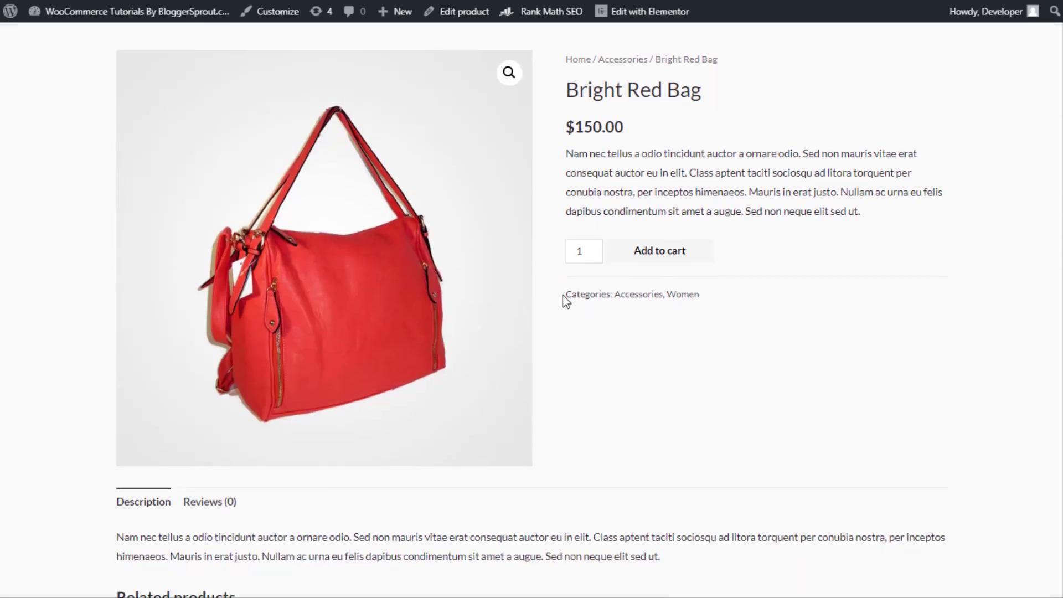
pyautogui.tripleClick(562, 294)
pyautogui.click(598, 333)
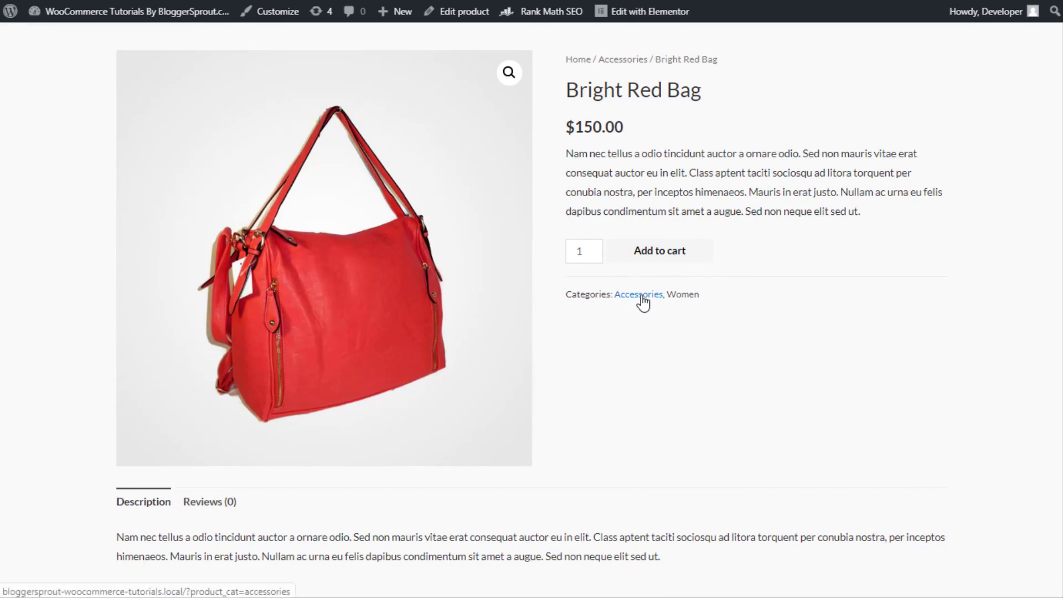
# Point out the Total Purchases, Release Date and Last Updated rows in the details table
pyautogui.scroll(-4, 629, 360)
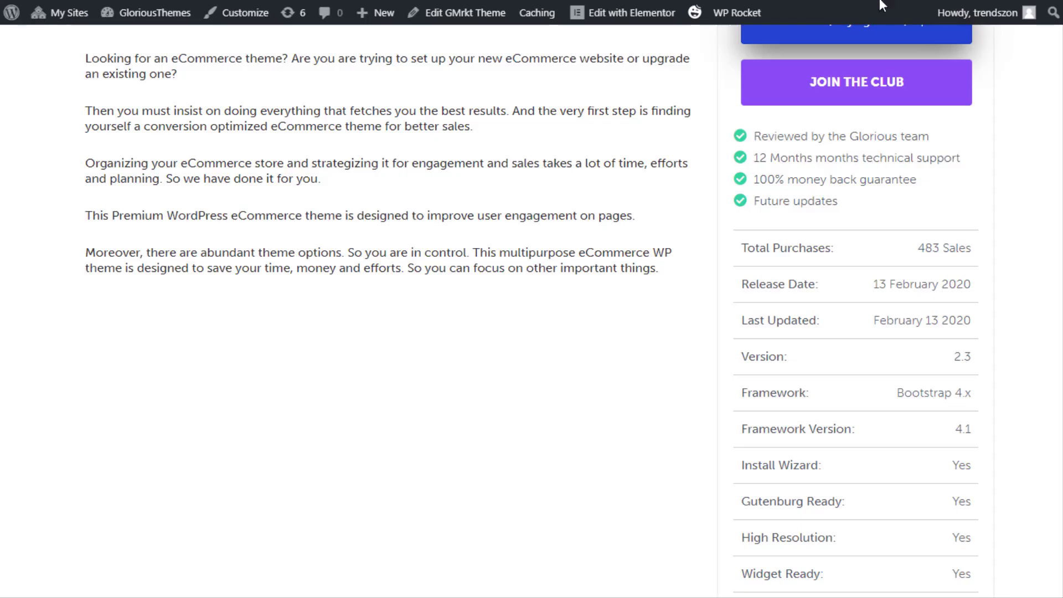
pyautogui.scroll(-3, 787, 191)
pyautogui.scroll(3, 740, 176)
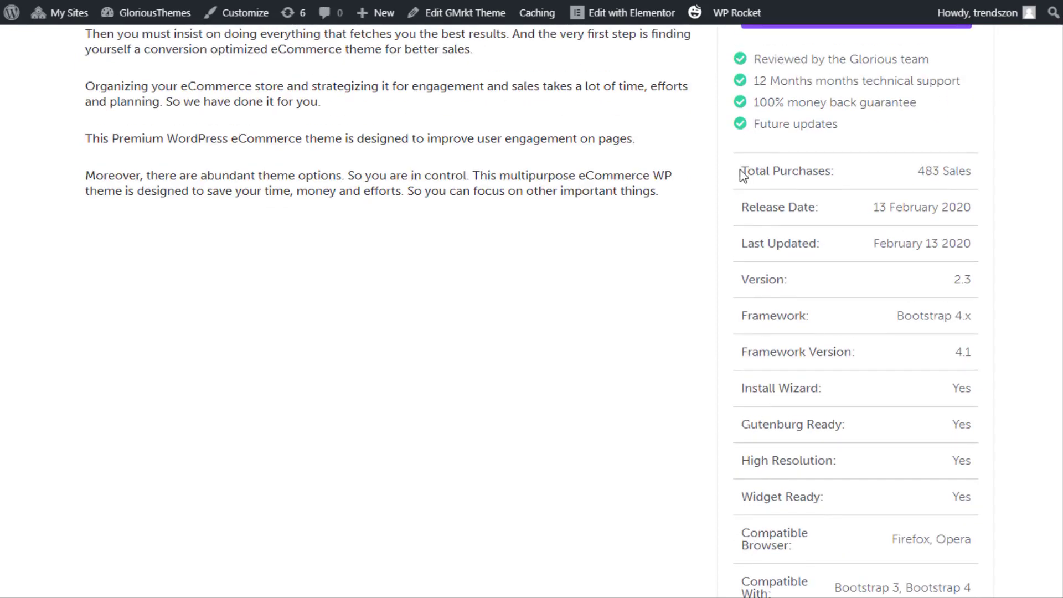
pyautogui.moveTo(743, 175); pyautogui.dragTo(881, 161)
pyautogui.moveTo(830, 209); pyautogui.dragTo(798, 209)
pyautogui.doubleClick(782, 243)
pyautogui.click(763, 321)
pyautogui.moveTo(761, 317); pyautogui.dragTo(731, 369)
pyautogui.scroll(-5, 734, 370)
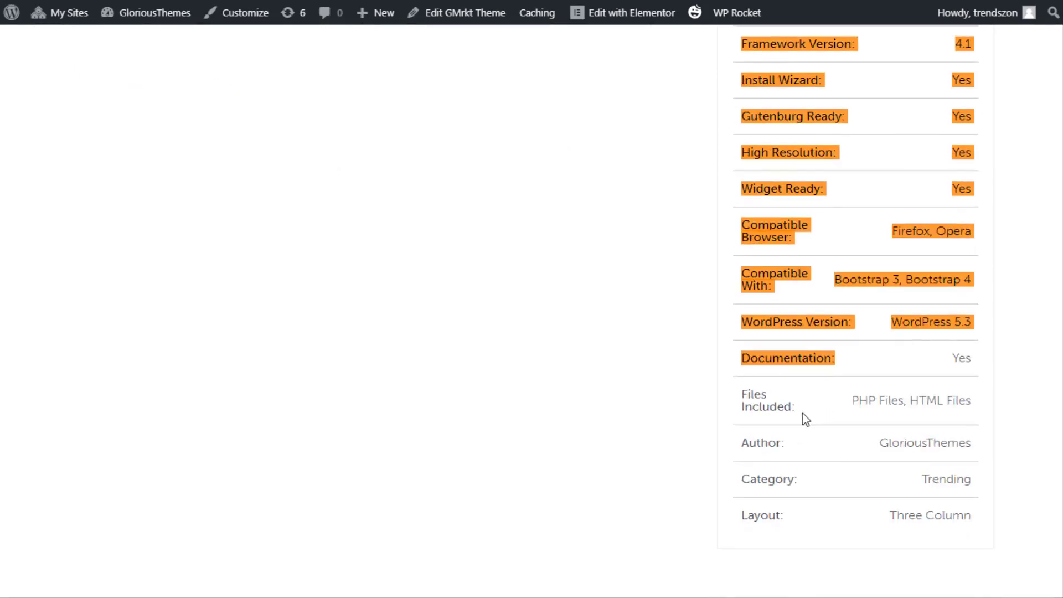
pyautogui.moveTo(806, 419); pyautogui.dragTo(812, 523)
pyautogui.click(743, 551)
# Scroll further down the Theme 6 Premium page, then back up to the top
pyautogui.scroll(-6, 584, 427)
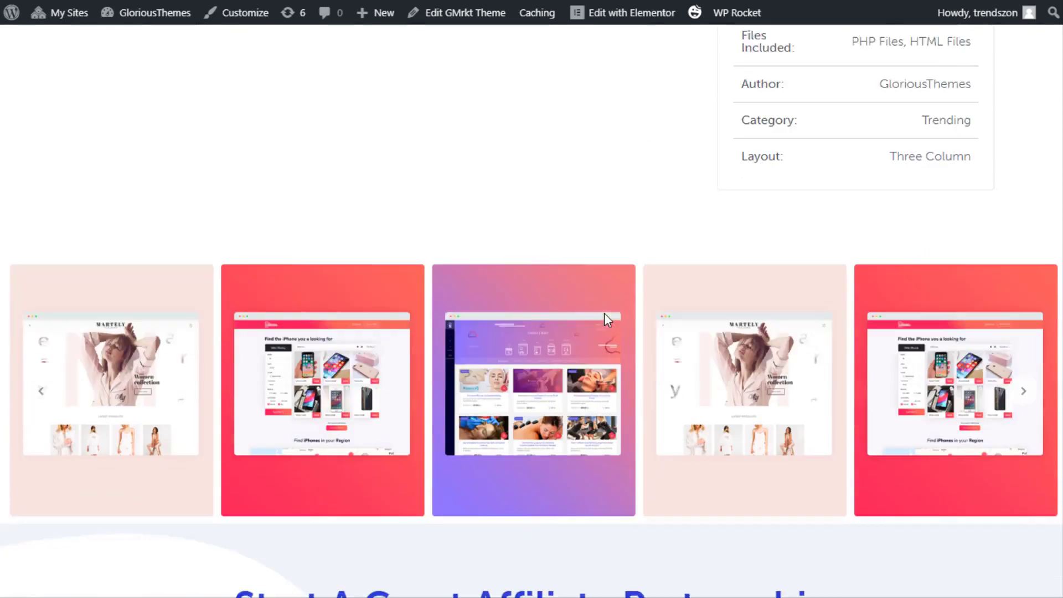
pyautogui.scroll(-2, 604, 313)
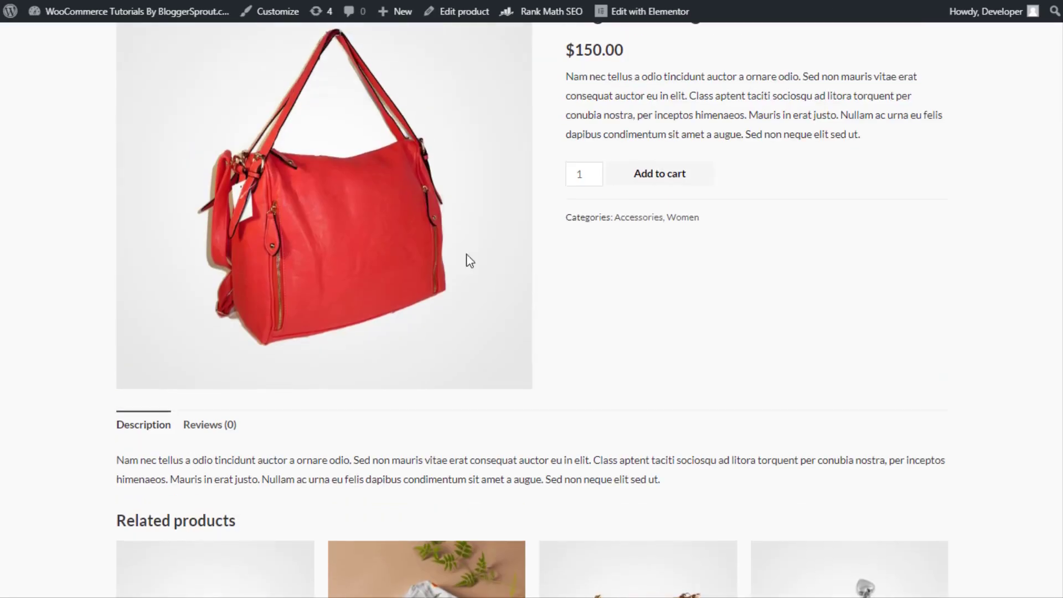
pyautogui.scroll(3, 354, 304)
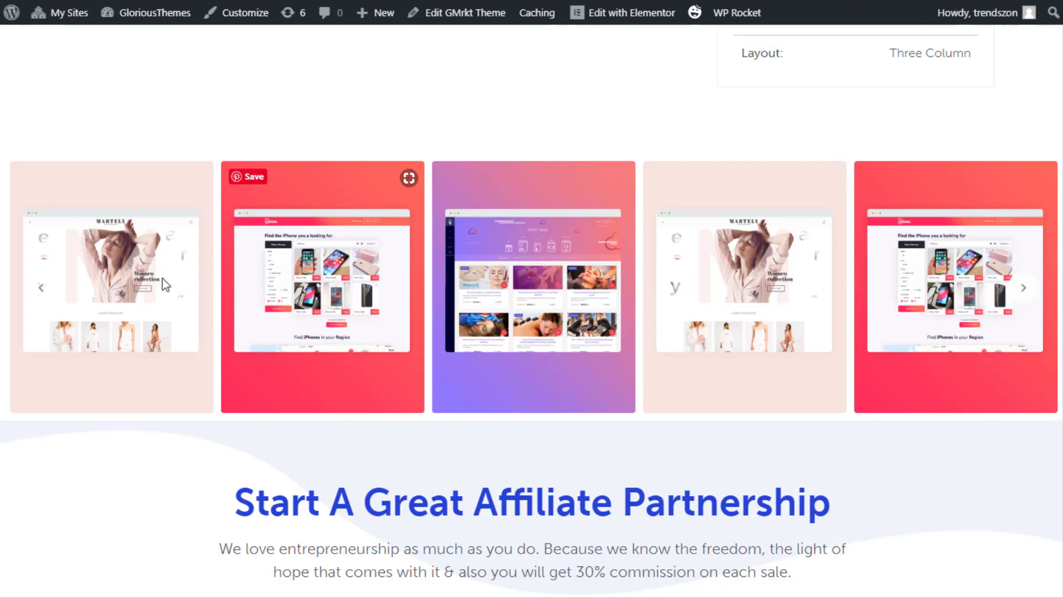
pyautogui.scroll(-15, 637, 297)
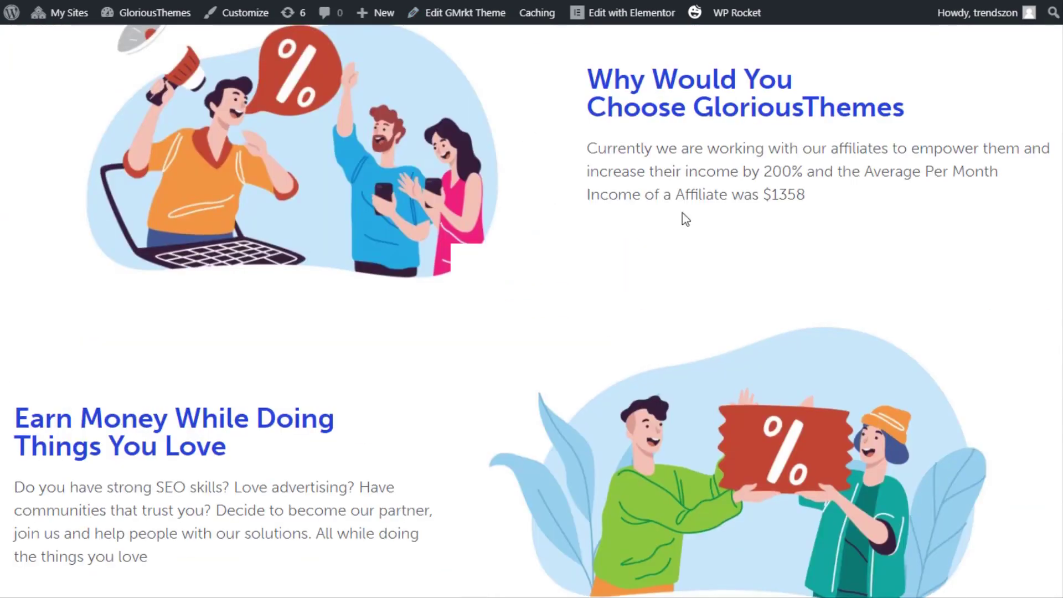
pyautogui.scroll(-10, 498, 173)
pyautogui.scroll(4, 487, 195)
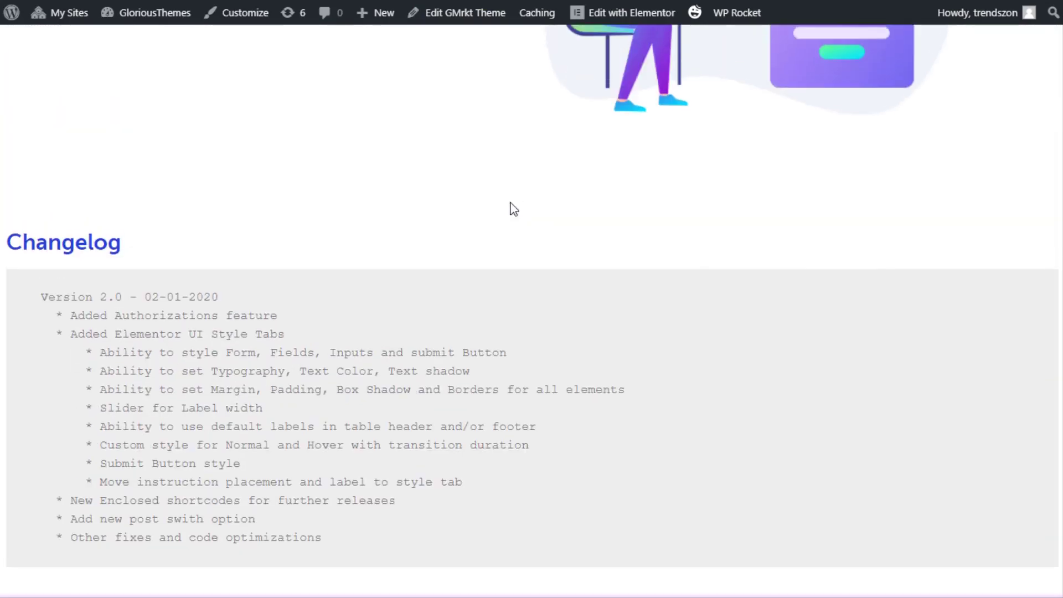
pyautogui.scroll(6, 756, 316)
pyautogui.scroll(15, 729, 416)
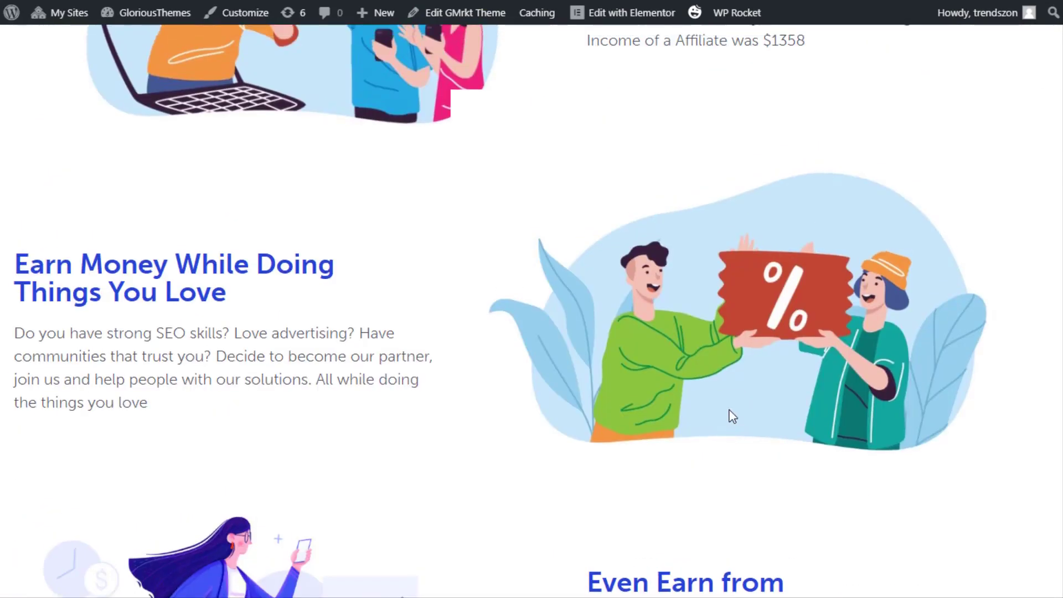
pyautogui.scroll(4, 734, 321)
pyautogui.scroll(6, 795, 313)
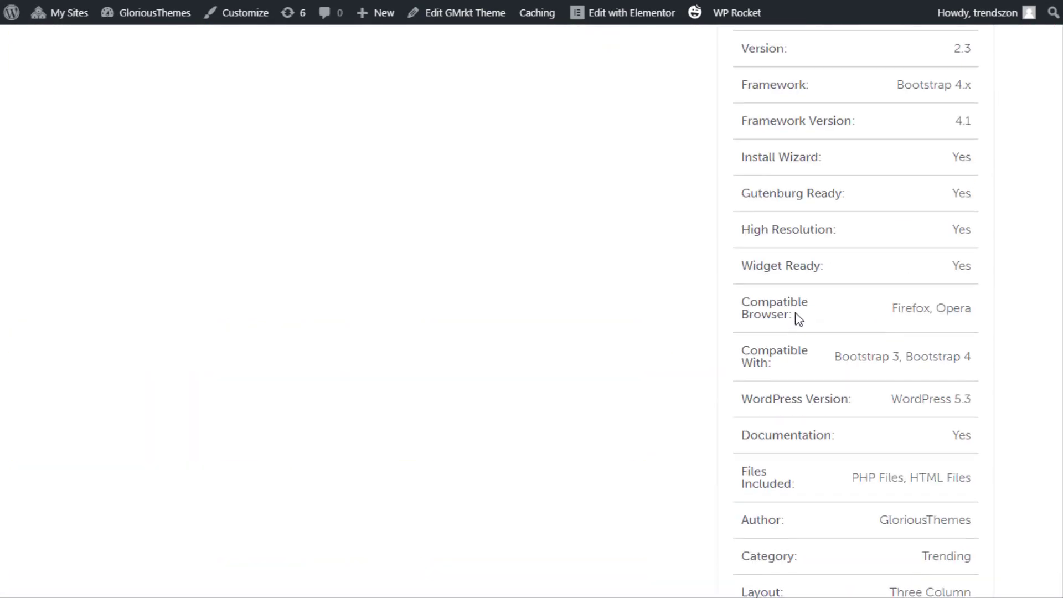
pyautogui.scroll(1, 800, 310)
pyautogui.scroll(20, 806, 313)
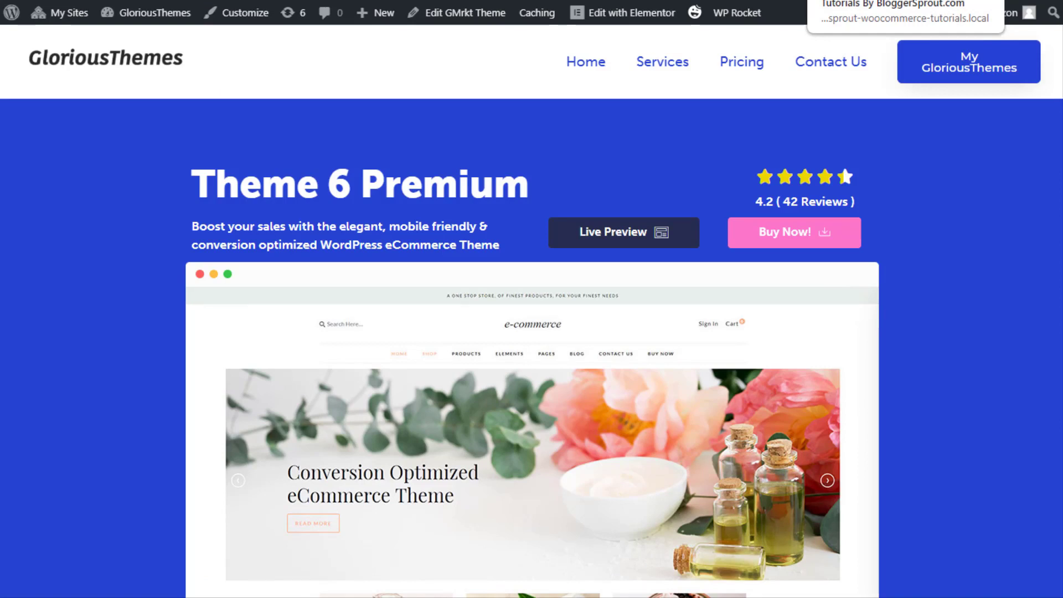
# Switch to the BloggerSprout eCommerce tutorial and scroll to its numbered setup steps
pyautogui.click(908, 1)
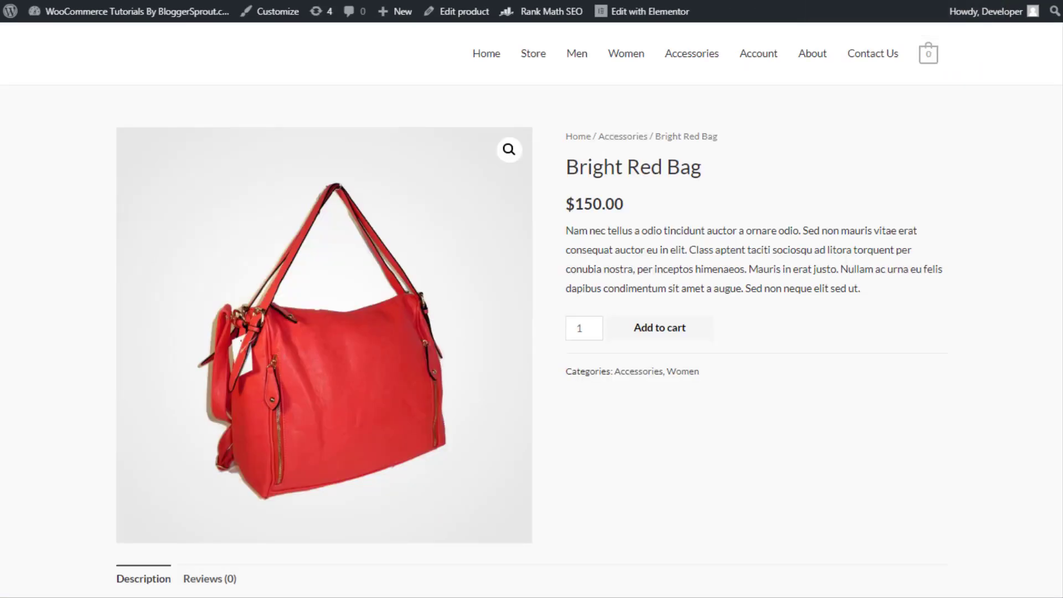
pyautogui.scroll(-10, 847, 207)
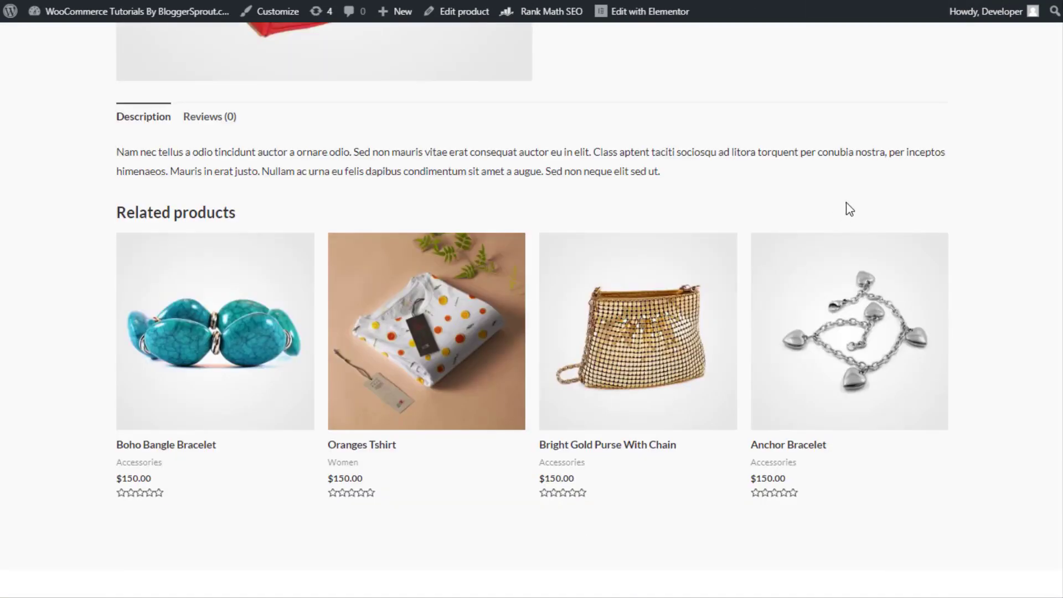
pyautogui.scroll(10, 779, 277)
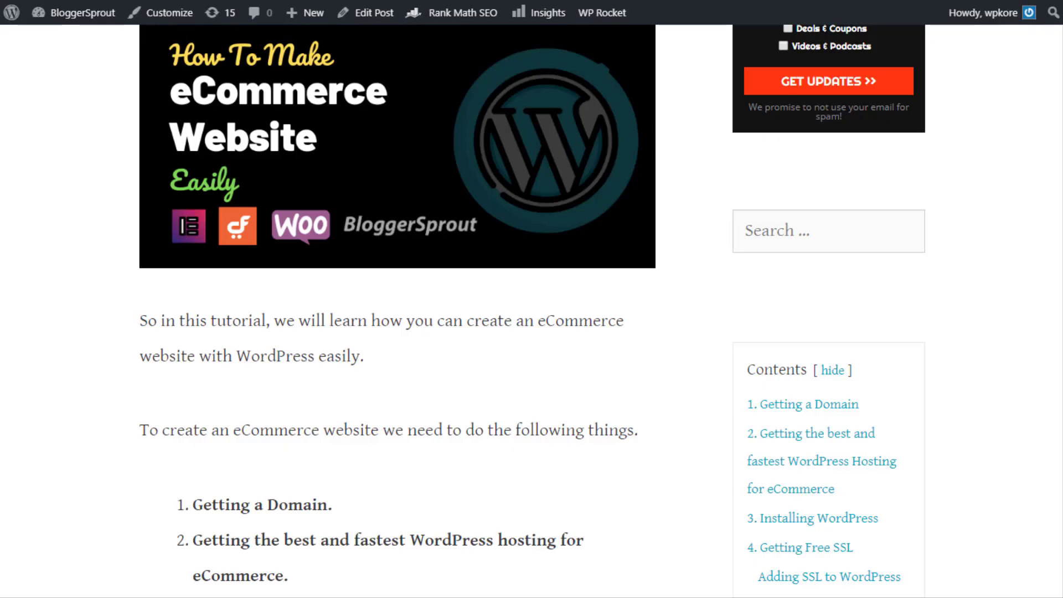
pyautogui.scroll(6, 570, 310)
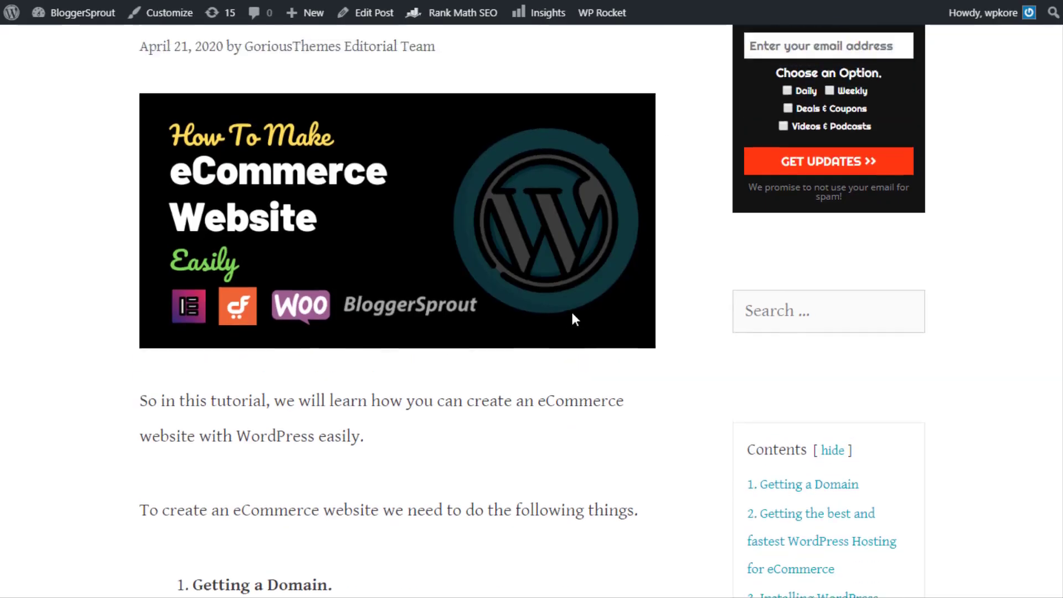
pyautogui.scroll(-8, 545, 288)
pyautogui.scroll(-5, 339, 268)
pyautogui.scroll(5, 351, 308)
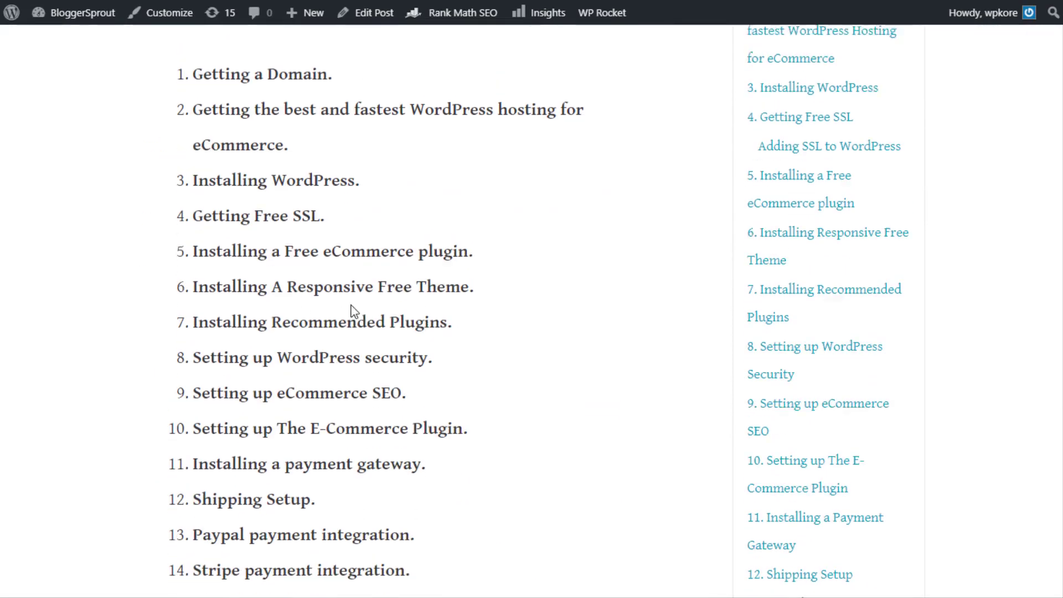
pyautogui.scroll(3, 233, 161)
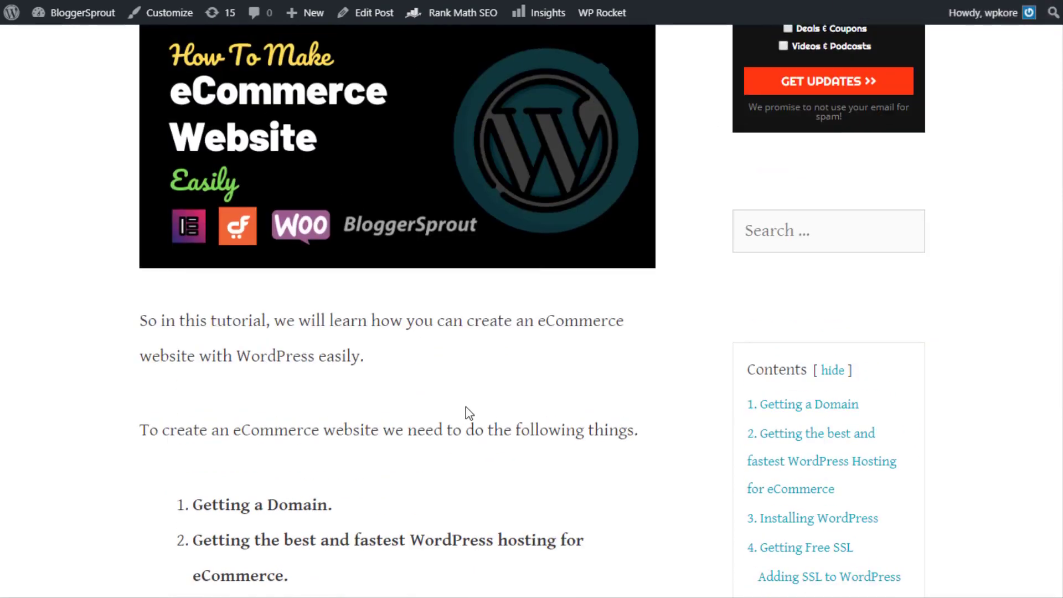
pyautogui.scroll(-4, 466, 407)
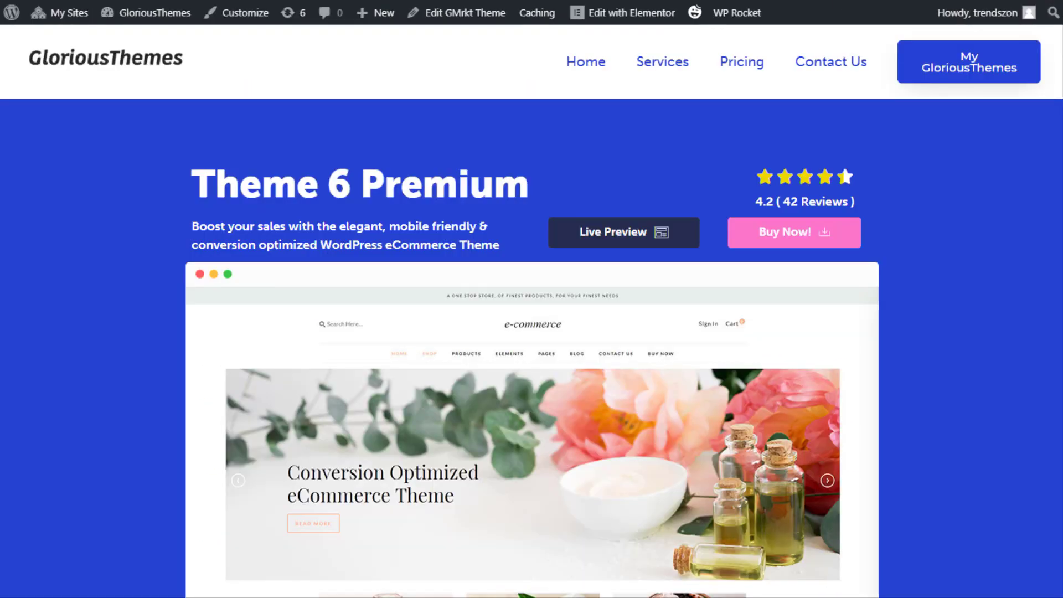
pyautogui.scroll(-8, 263, 142)
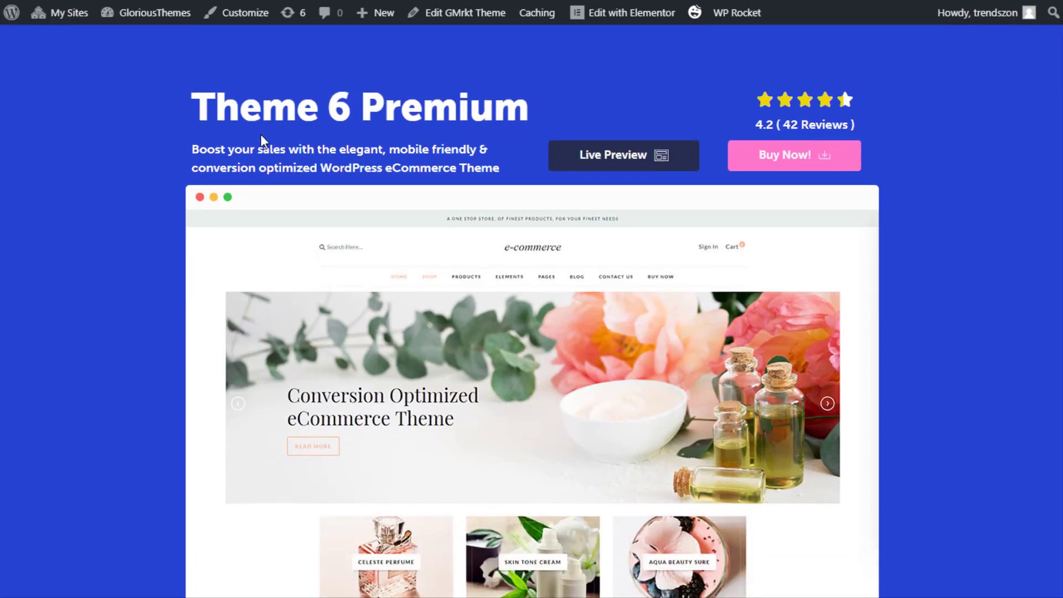
pyautogui.scroll(8, 499, 333)
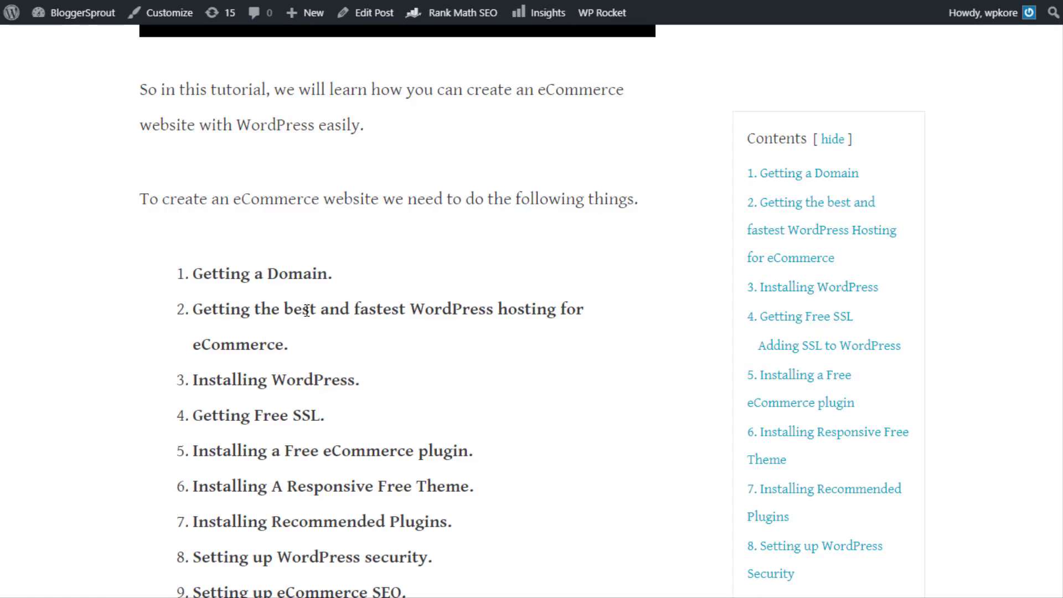
pyautogui.moveTo(310, 310); pyautogui.dragTo(559, 310)
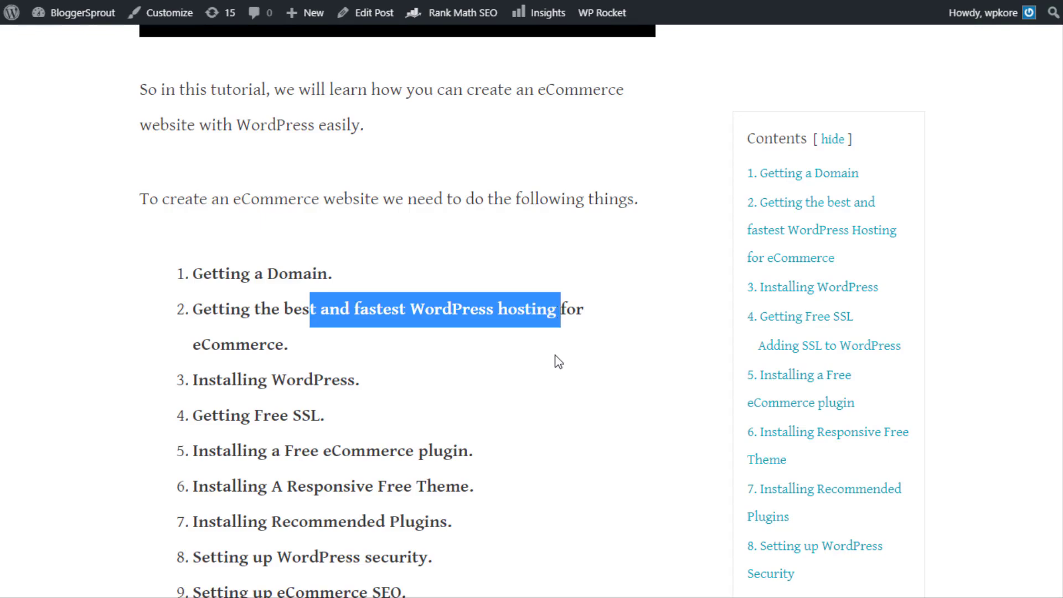
pyautogui.scroll(-20, 553, 353)
pyautogui.scroll(-3, 551, 352)
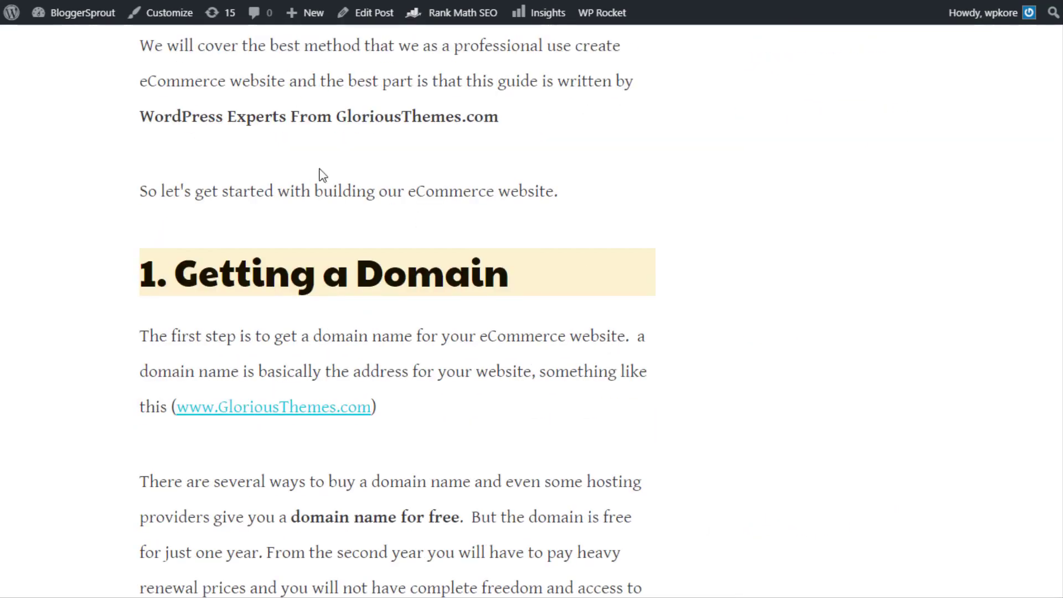
pyautogui.scroll(-14, 386, 173)
pyautogui.scroll(-10, 565, 116)
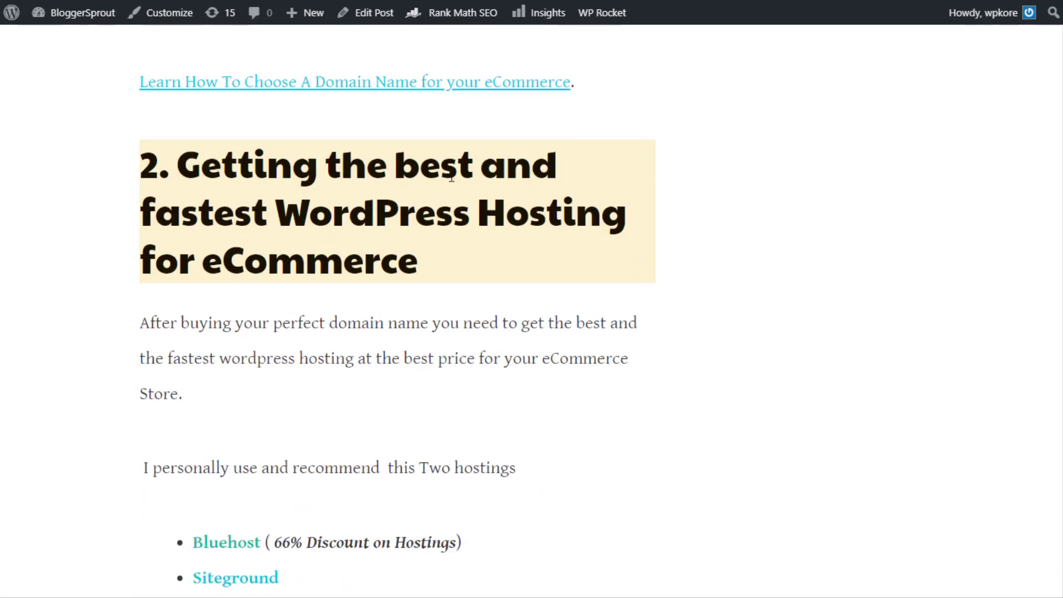
pyautogui.moveTo(257, 157); pyautogui.dragTo(450, 280)
pyautogui.scroll(-5, 451, 281)
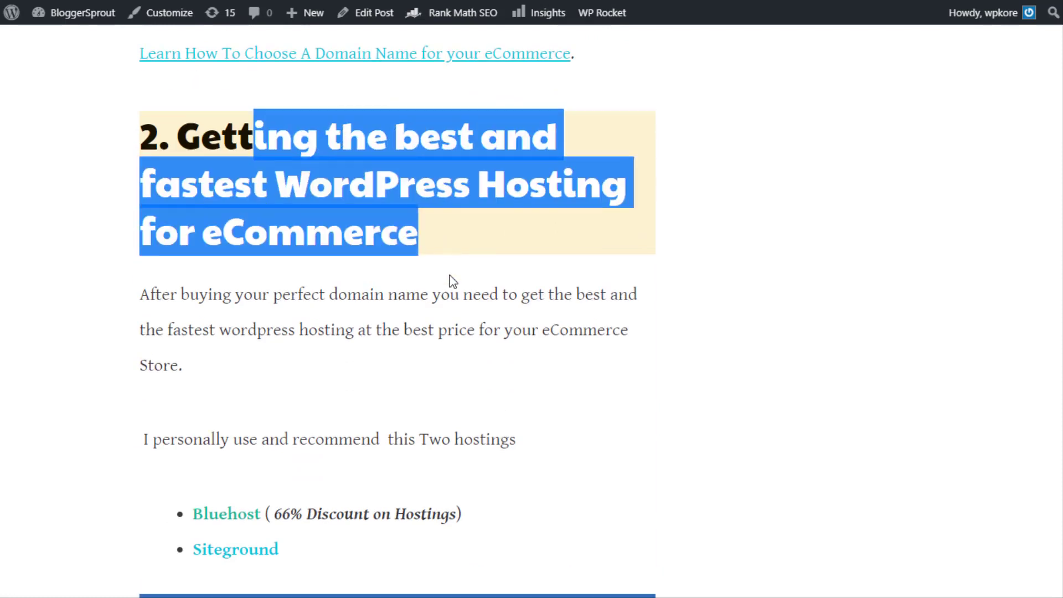
pyautogui.moveTo(271, 235); pyautogui.dragTo(464, 228)
pyautogui.click(472, 227)
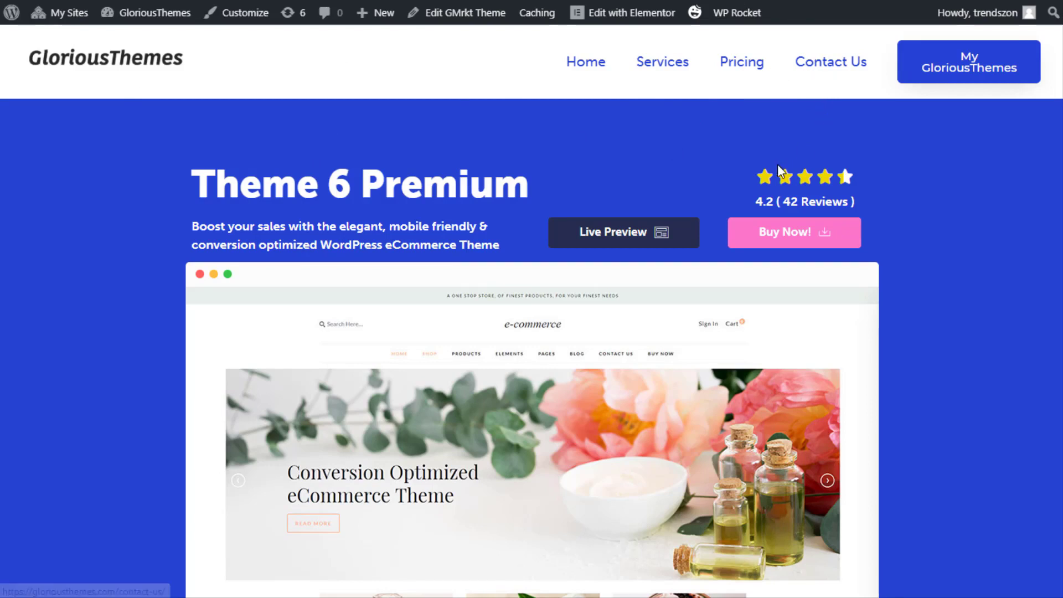
pyautogui.moveTo(777, 166)
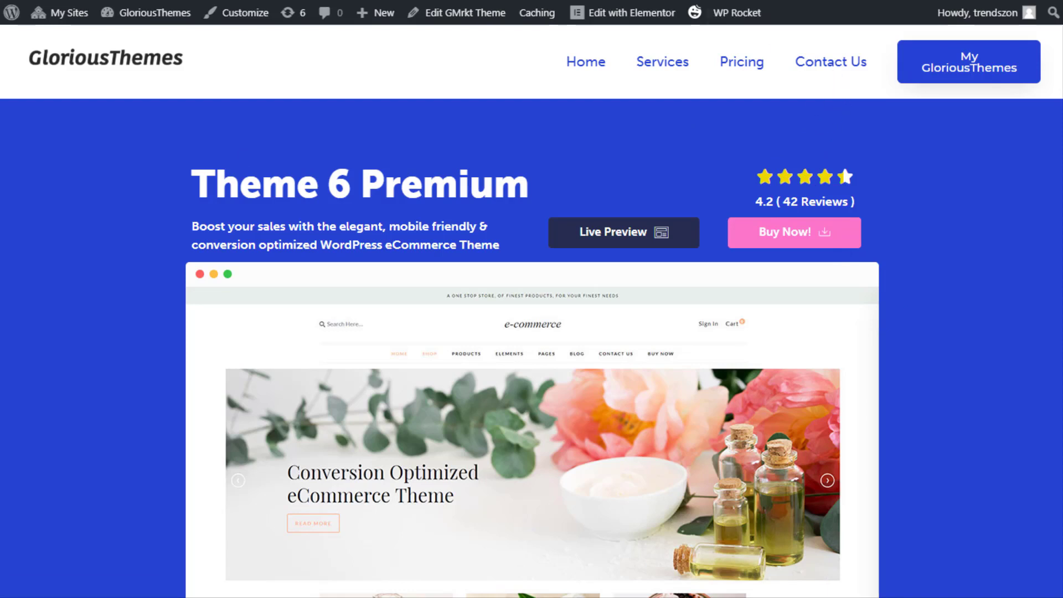
pyautogui.hotkey('ctrl', 'Tab')
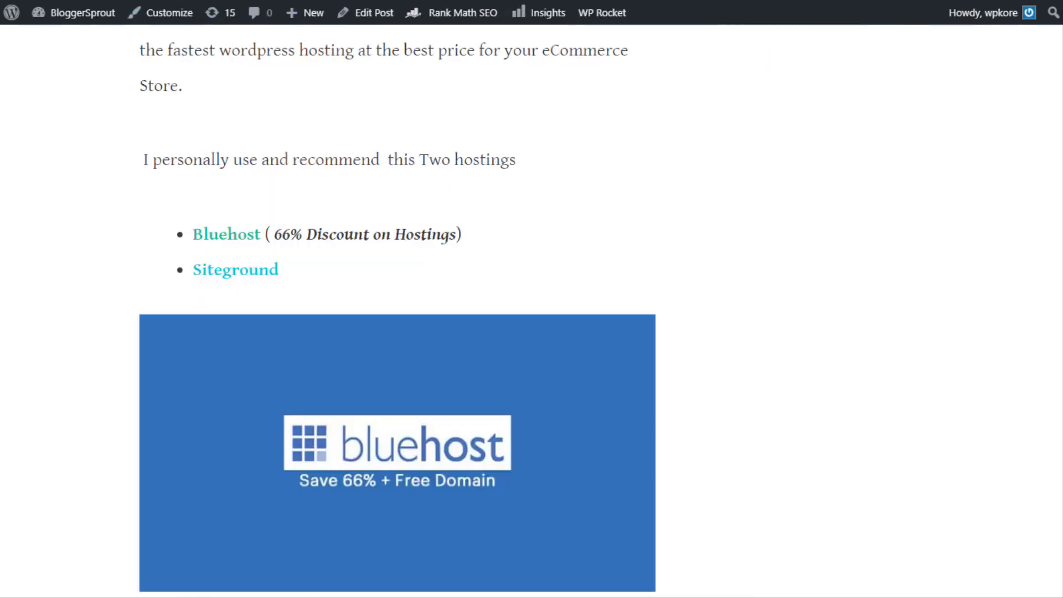
# Go back to the top of 'How To Make an eCommerce Website with WordPress' and show the Guides menu
pyautogui.hotkey('ctrl', 'shift', 'Tab')
pyautogui.scroll(20, 829, 227)
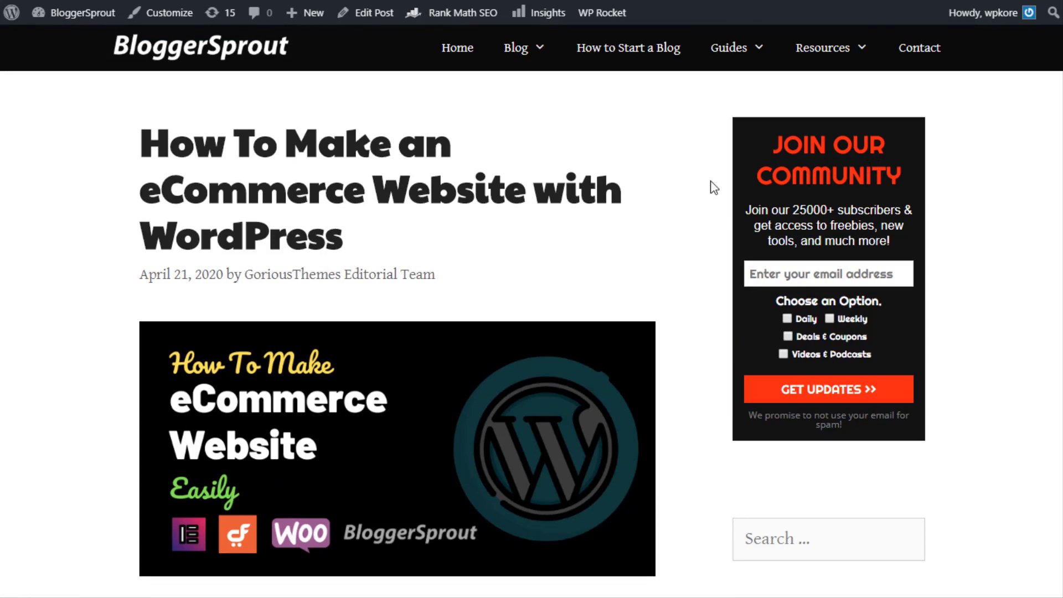
pyautogui.moveTo(737, 61)
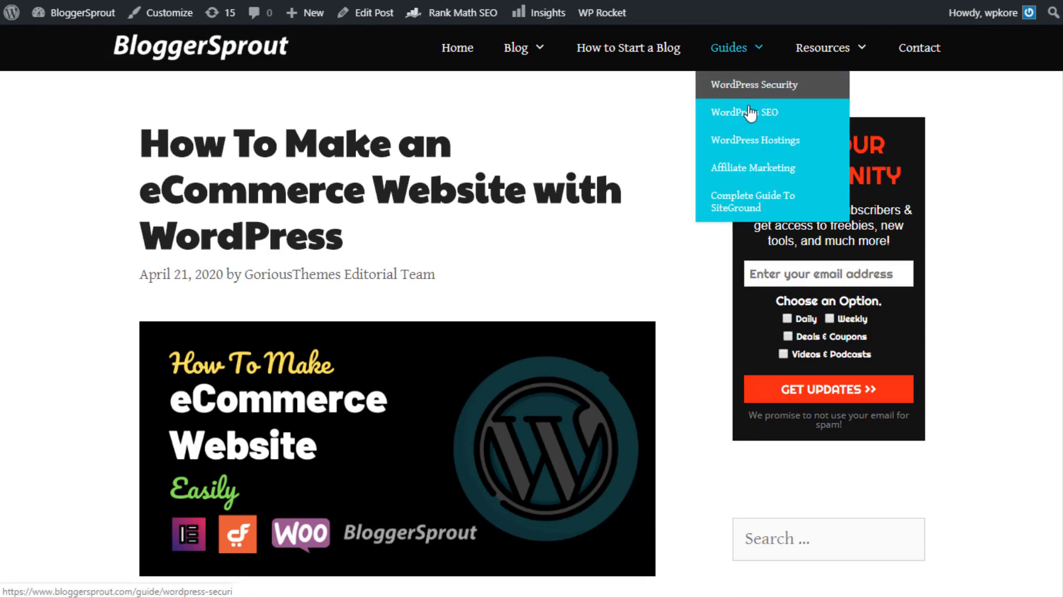